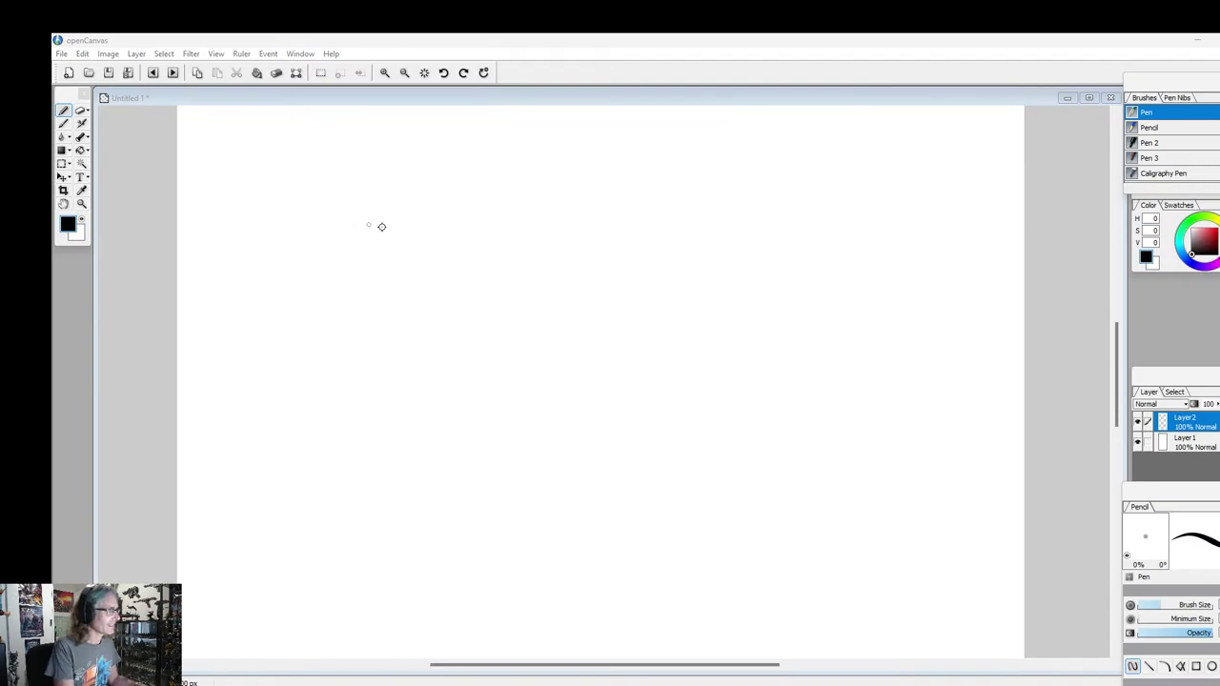
Open the Windows Control Panel and move its window away from the drawing canvas
{"action": "left_click", "coordinate": [1121, 330]}
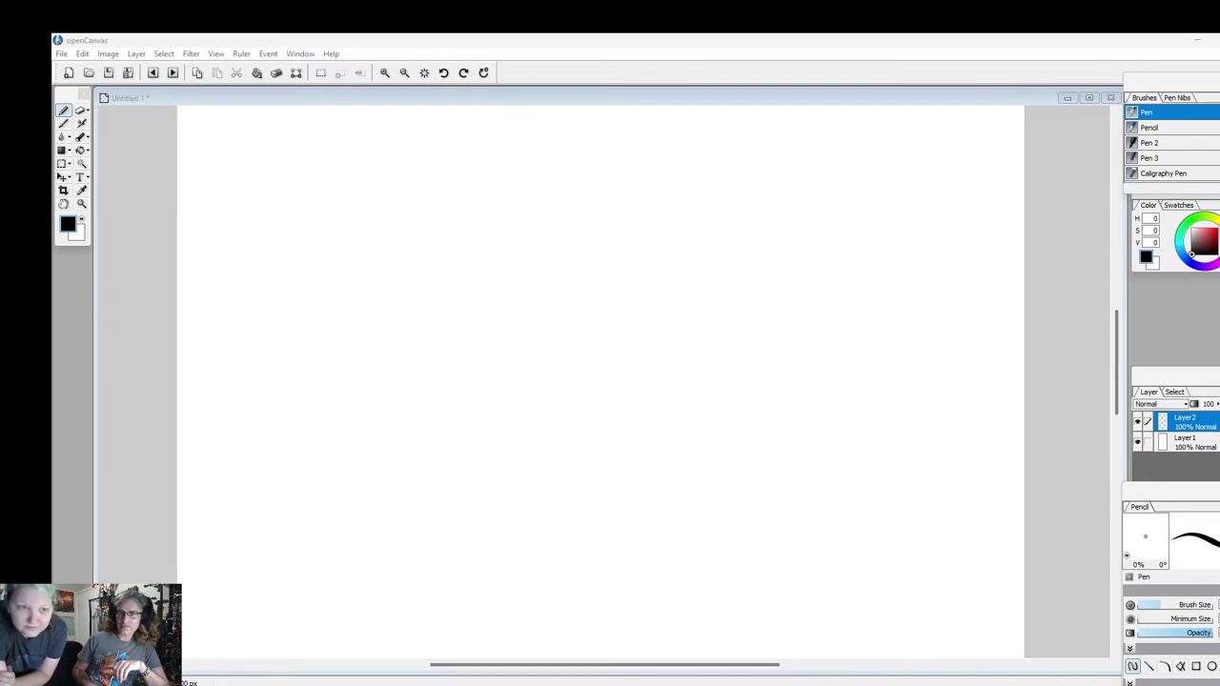
{"action": "left_click", "coordinate": [487, 682]}
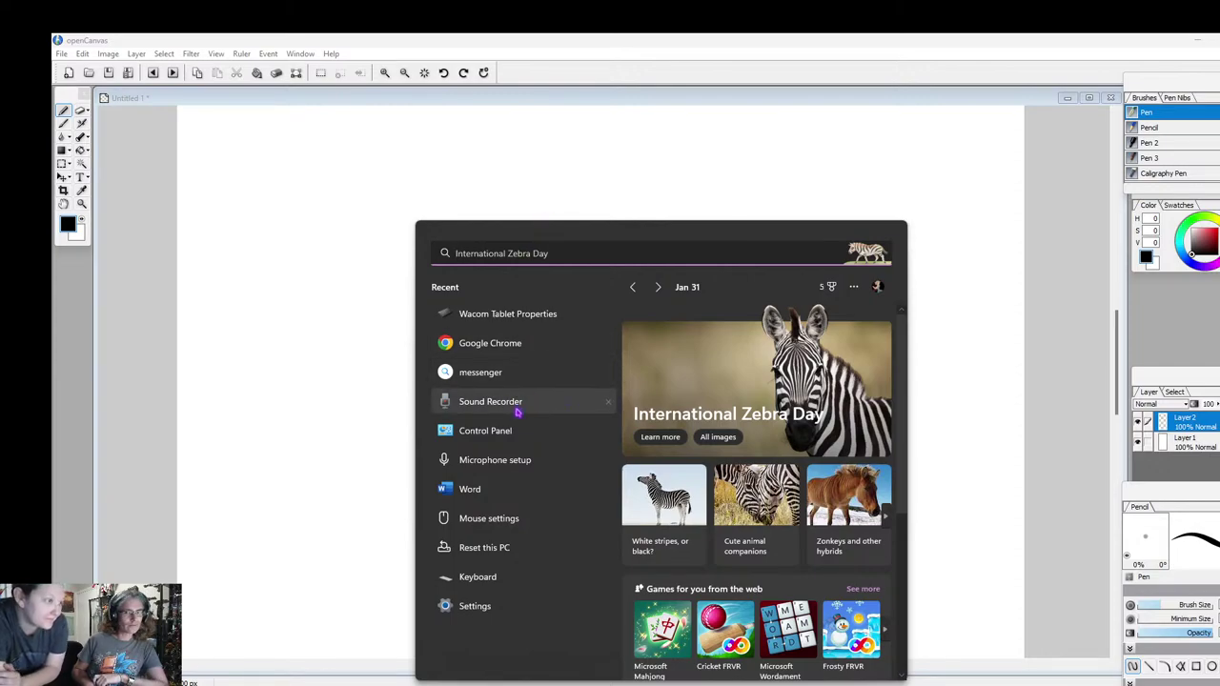
{"action": "left_click", "coordinate": [503, 436]}
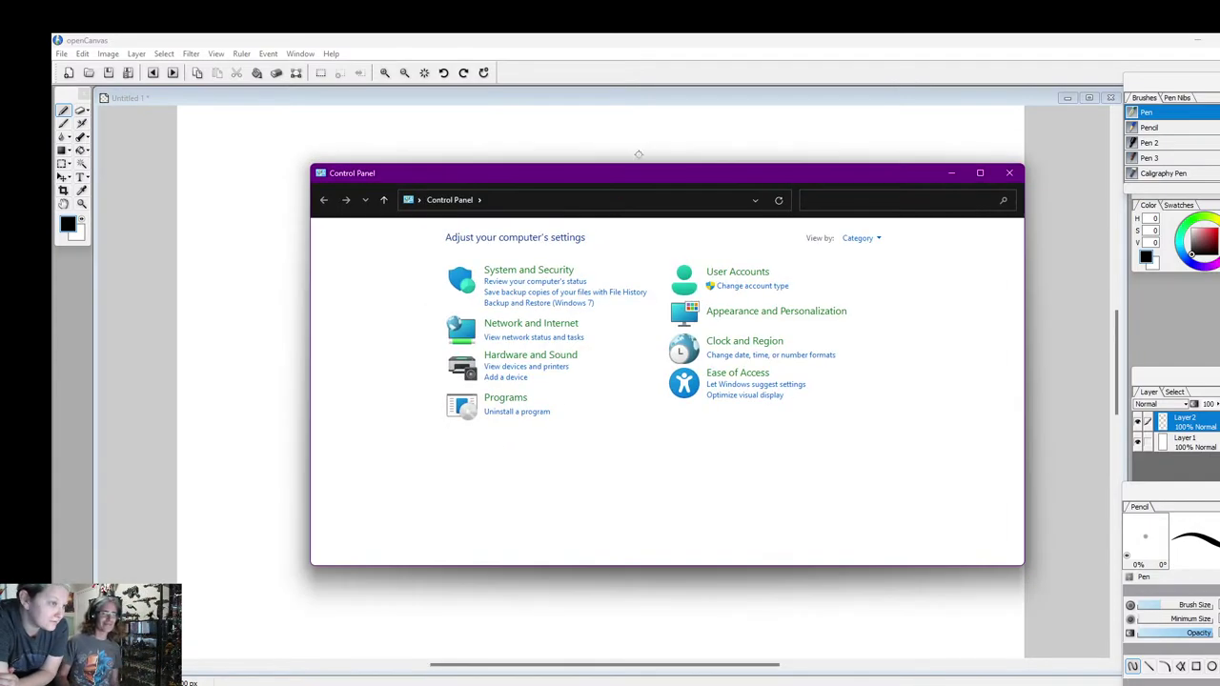
{"action": "left_click_drag", "start_coordinate": [661, 177], "coordinate": [1219, 177]}
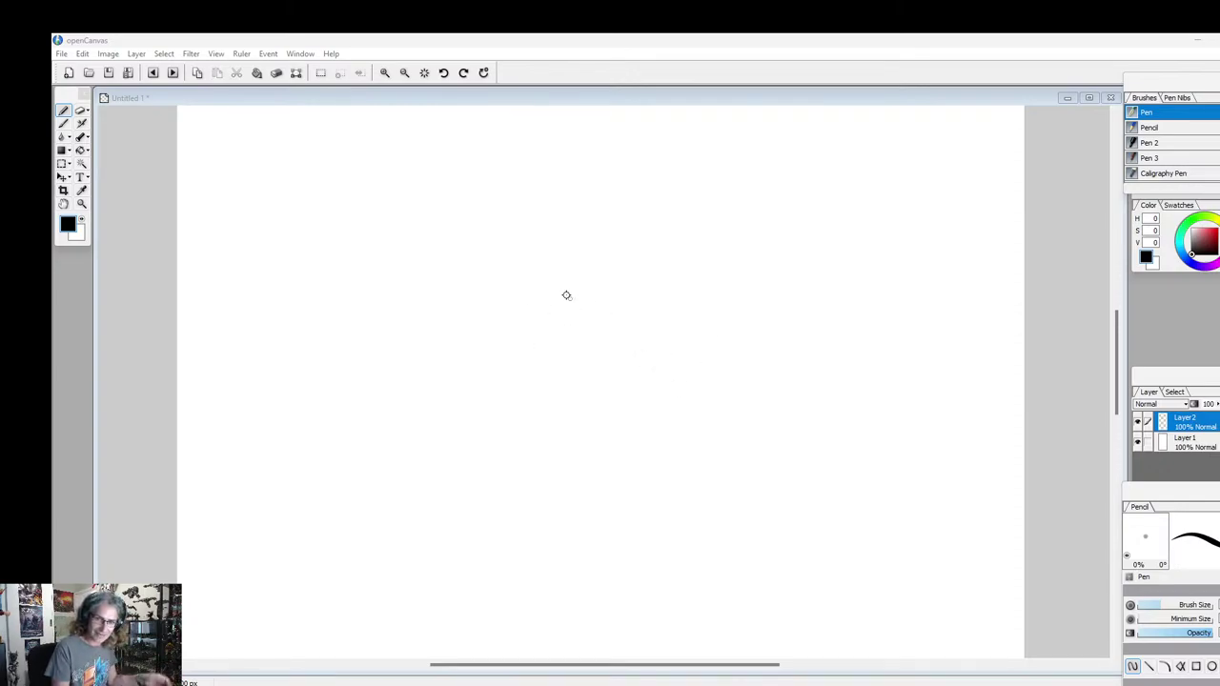
Sketch two oval cat eyes with small dot pupils near the middle of the canvas in black
{"action": "left_click_drag", "start_coordinate": [566, 339], "coordinate": [565, 340]}
{"action": "left_click", "coordinate": [607, 327]}
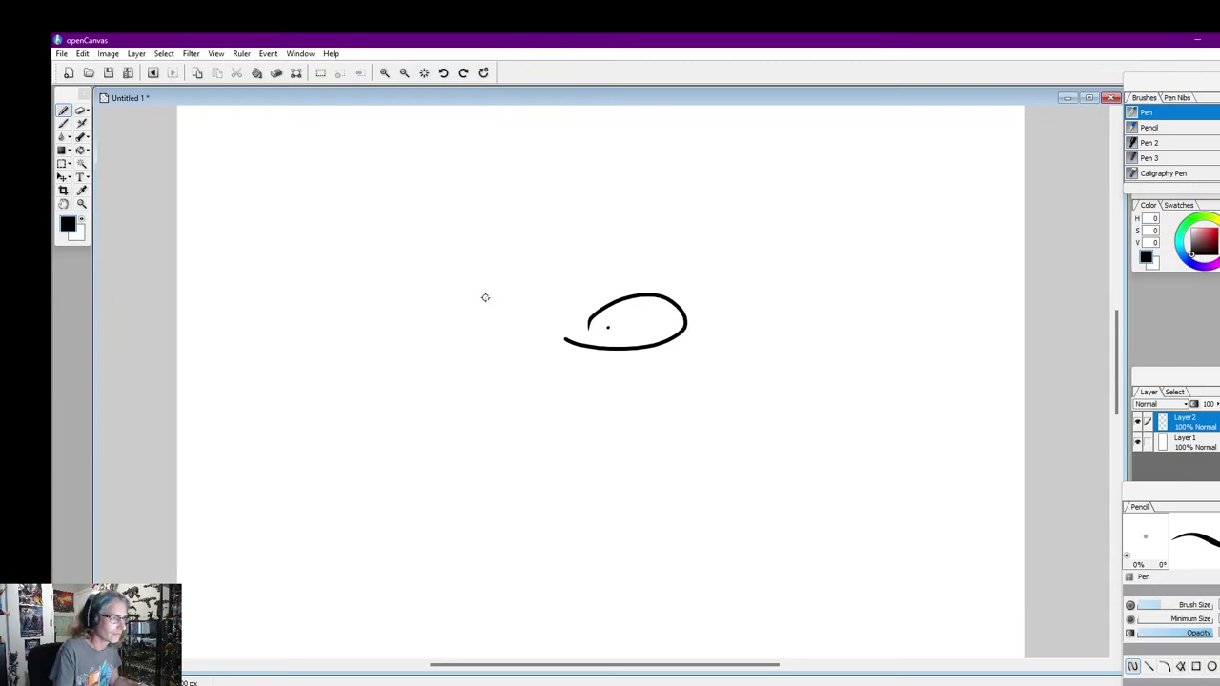
{"action": "left_click_drag", "start_coordinate": [485, 296], "coordinate": [524, 313]}
{"action": "left_click", "coordinate": [478, 313]}
Draw a short smiling mouth, a wide oval head outline around the eyes and two pointed ears on top
{"action": "left_click_drag", "start_coordinate": [505, 374], "coordinate": [546, 380]}
{"action": "mouse_move", "coordinate": [421, 258]}
{"action": "left_mouse_down"}
{"action": "mouse_move", "coordinate": [503, 427]}
{"action": "mouse_move", "coordinate": [419, 267]}
{"action": "left_mouse_up"}
{"action": "mouse_move", "coordinate": [505, 210]}
{"action": "left_mouse_down"}
{"action": "mouse_move", "coordinate": [488, 181]}
{"action": "mouse_move", "coordinate": [430, 274]}
{"action": "left_mouse_up"}
{"action": "left_click_drag", "start_coordinate": [667, 197], "coordinate": [738, 284]}
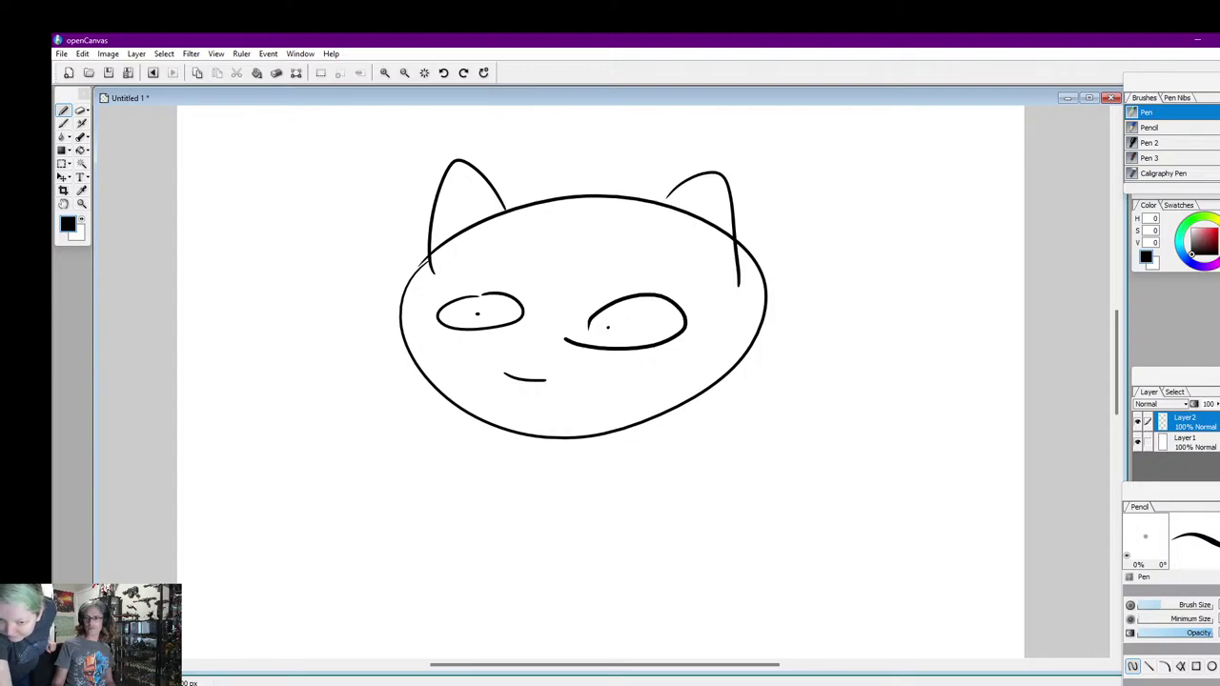
{"action": "key", "text": "alt+Tab"}
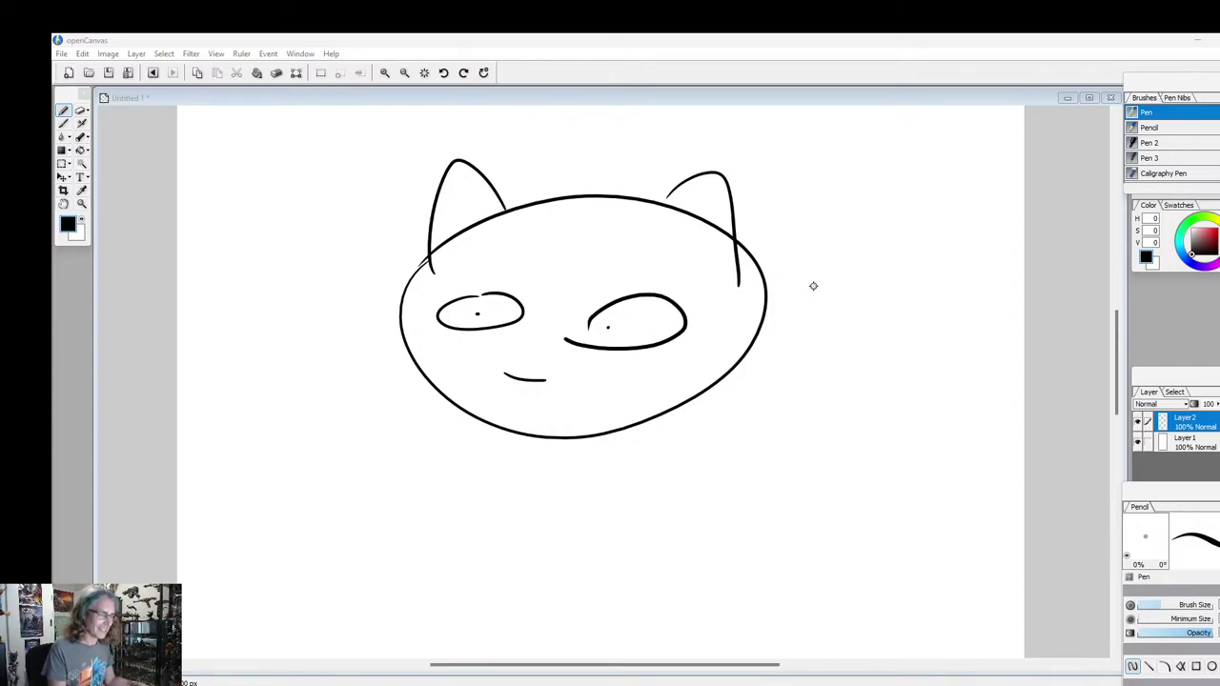
Add small pointed inner-ear lines inside both of the cat's ears
{"action": "left_click", "coordinate": [481, 216]}
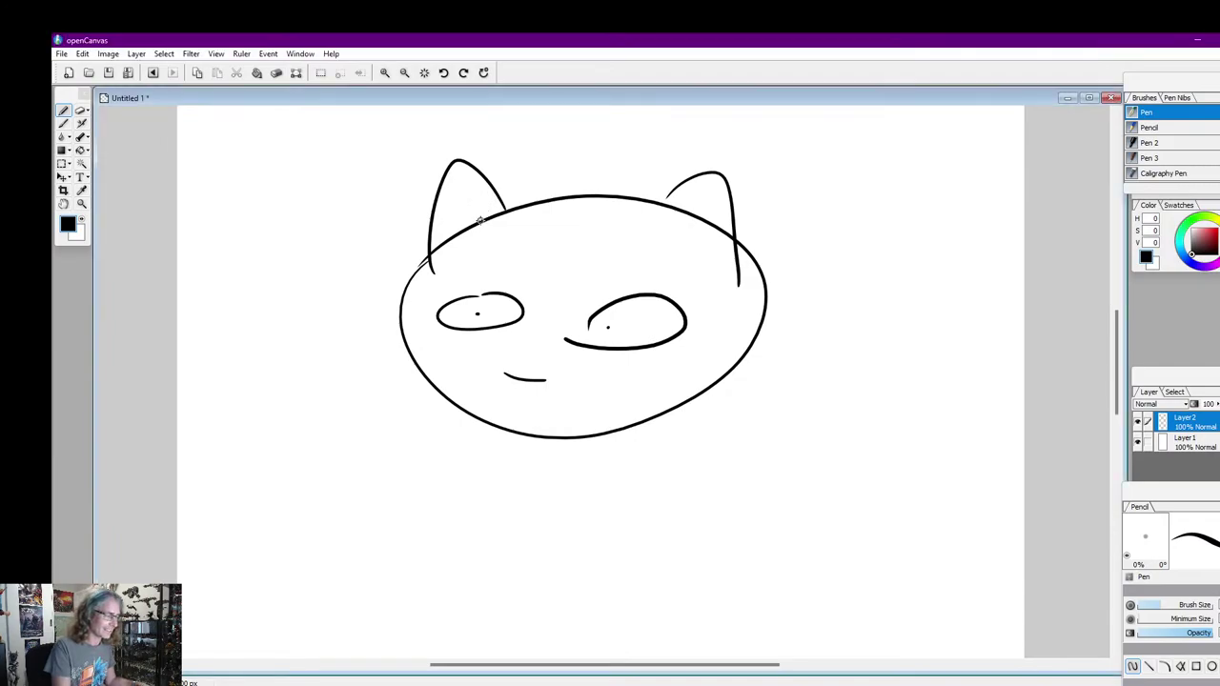
{"action": "left_click_drag", "start_coordinate": [480, 218], "coordinate": [458, 233]}
{"action": "left_click_drag", "start_coordinate": [680, 212], "coordinate": [706, 226]}
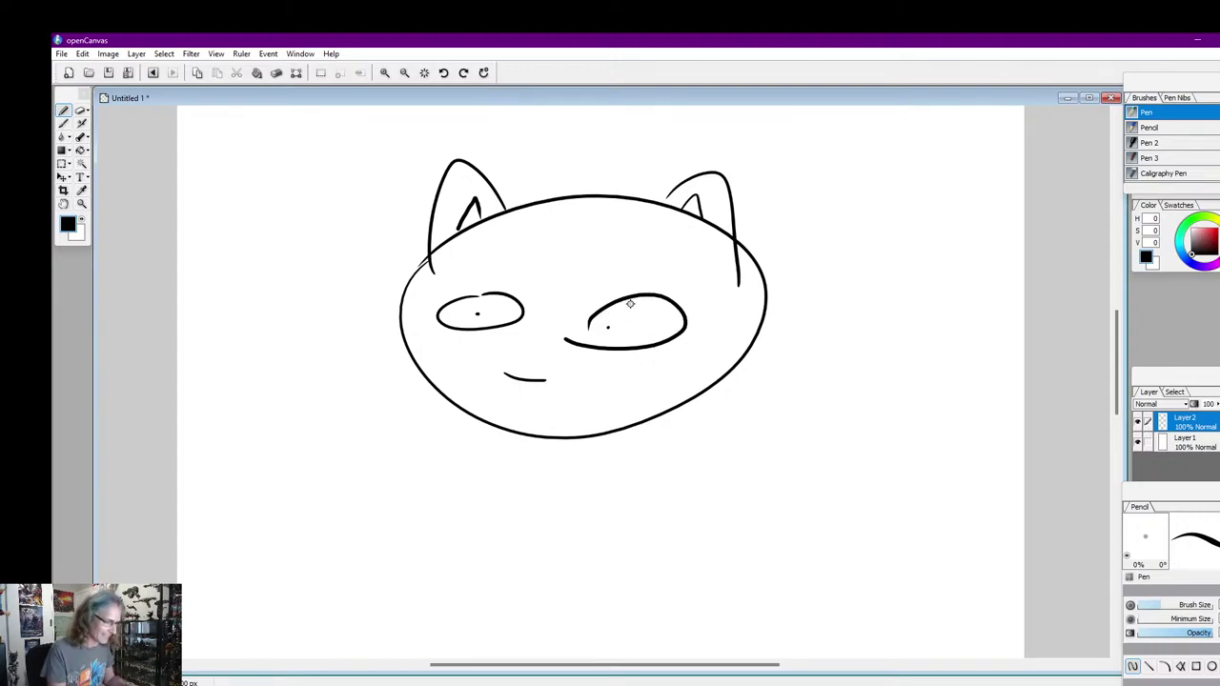
Undo all the strokes of the cat face to clear the canvas
{"action": "key", "text": "ctrl+z"}
{"action": "key", "text": "ctrl+z"}
{"action": "key", "text": "ctrl+z"}
{"action": "key", "text": "ctrl+z"}
{"action": "key", "text": "ctrl+z"}
{"action": "key", "text": "ctrl+z"}
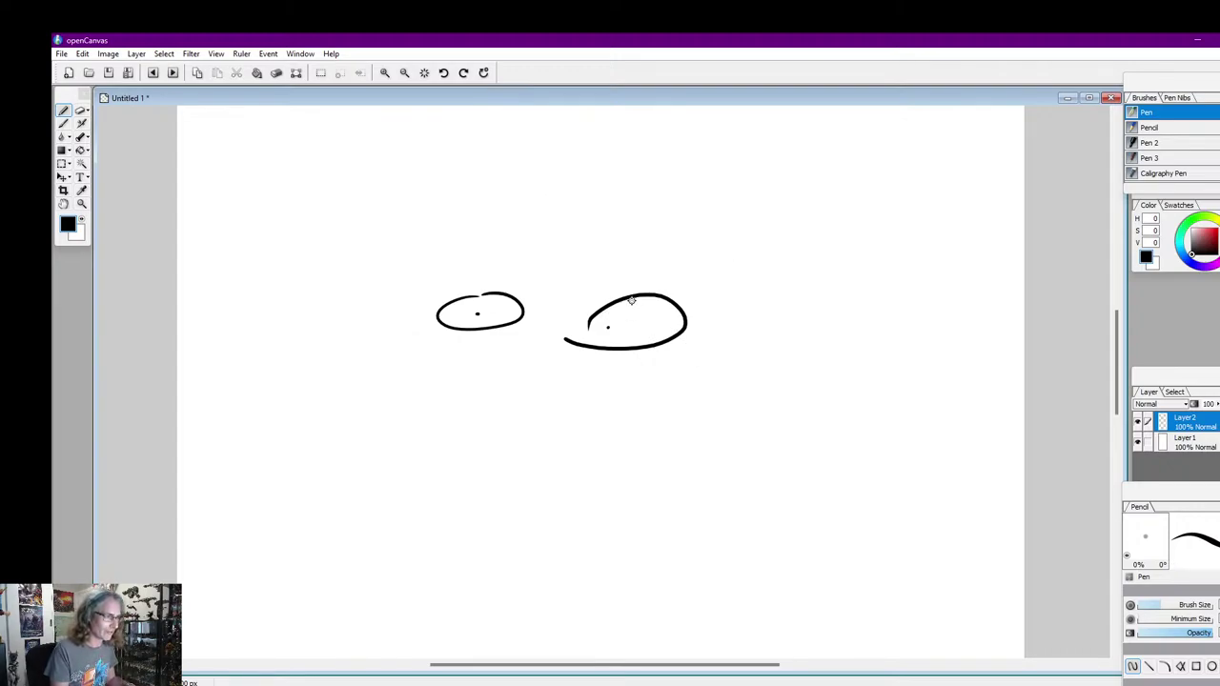
{"action": "key", "text": "ctrl+z"}
{"action": "key", "text": "ctrl+z"}
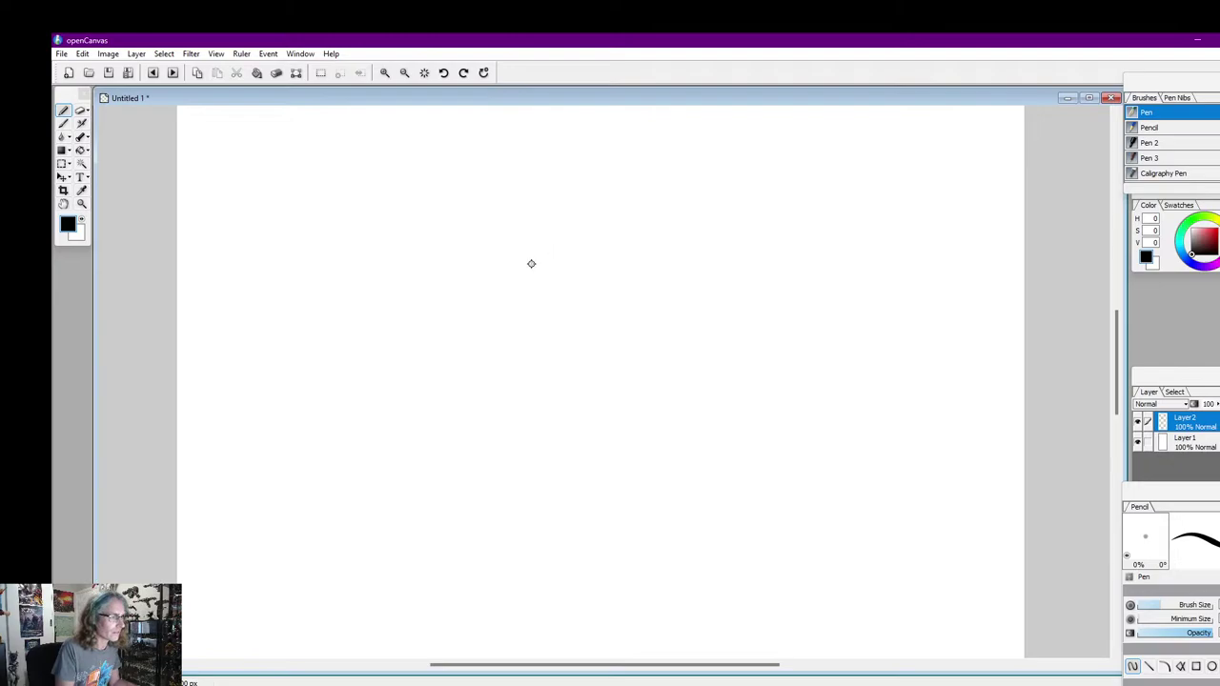
Draw a fox head profile facing left, with a sloping forehead, a pointed snout and a curved lower jaw
{"action": "mouse_move", "coordinate": [551, 243]}
{"action": "left_mouse_down"}
{"action": "mouse_move", "coordinate": [516, 253]}
{"action": "mouse_move", "coordinate": [435, 333]}
{"action": "mouse_move", "coordinate": [411, 339]}
{"action": "mouse_move", "coordinate": [537, 367]}
{"action": "left_mouse_up"}
{"action": "key", "text": "ctrl+z"}
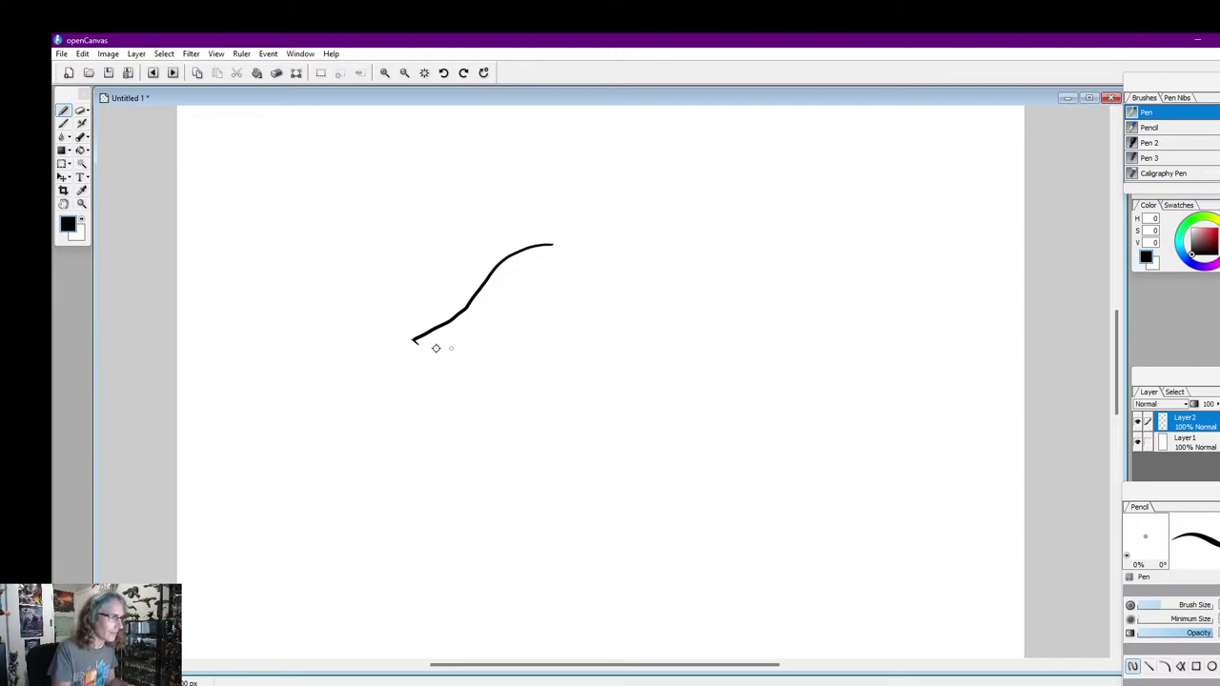
{"action": "mouse_move", "coordinate": [413, 340]}
{"action": "left_mouse_down"}
{"action": "mouse_move", "coordinate": [499, 378]}
{"action": "mouse_move", "coordinate": [563, 380]}
{"action": "mouse_move", "coordinate": [632, 360]}
{"action": "left_mouse_up"}
Draw two tall pointed ears on top of the fox's head, with inner-ear lines inside each
{"action": "mouse_move", "coordinate": [584, 244]}
{"action": "left_mouse_down"}
{"action": "mouse_move", "coordinate": [637, 164]}
{"action": "mouse_move", "coordinate": [658, 239]}
{"action": "mouse_move", "coordinate": [644, 288]}
{"action": "mouse_move", "coordinate": [604, 231]}
{"action": "mouse_move", "coordinate": [633, 183]}
{"action": "mouse_move", "coordinate": [630, 267]}
{"action": "mouse_move", "coordinate": [554, 244]}
{"action": "mouse_move", "coordinate": [507, 175]}
{"action": "left_mouse_up"}
{"action": "left_click_drag", "start_coordinate": [488, 274], "coordinate": [505, 173]}
{"action": "left_click_drag", "start_coordinate": [515, 250], "coordinate": [503, 206]}
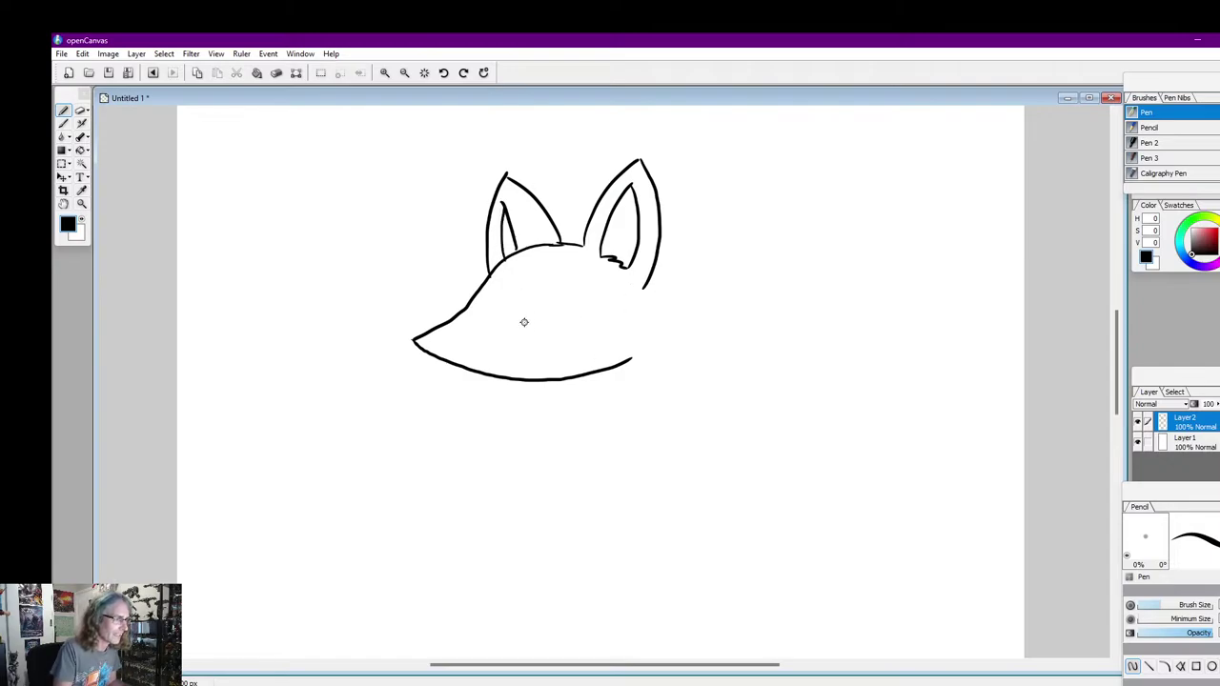
Draw the fox's rounded eye and outline the nose at the tip of the snout
{"action": "mouse_move", "coordinate": [525, 321]}
{"action": "left_mouse_down"}
{"action": "mouse_move", "coordinate": [549, 287]}
{"action": "mouse_move", "coordinate": [577, 289]}
{"action": "mouse_move", "coordinate": [564, 326]}
{"action": "left_mouse_up"}
{"action": "left_click_drag", "start_coordinate": [527, 323], "coordinate": [563, 322]}
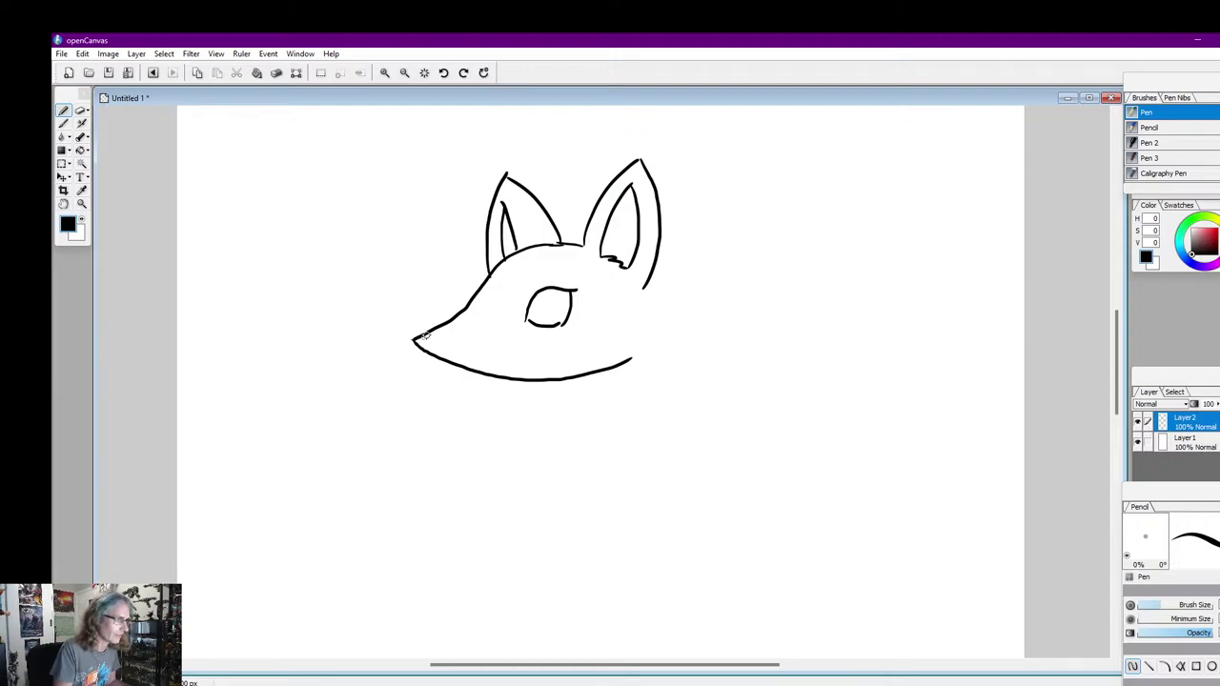
{"action": "left_click_drag", "start_coordinate": [434, 334], "coordinate": [425, 345]}
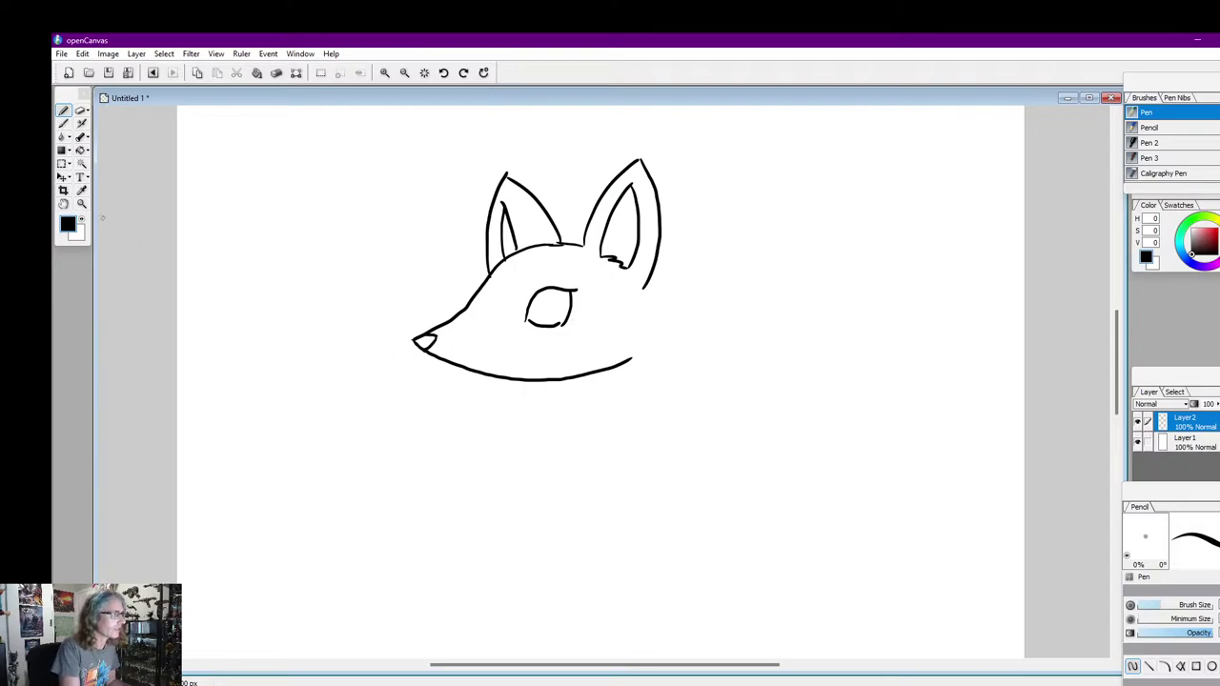
Trim the rear end of the jaw line and the far ear's tip with white, and touch up in black
{"action": "left_click", "coordinate": [82, 221]}
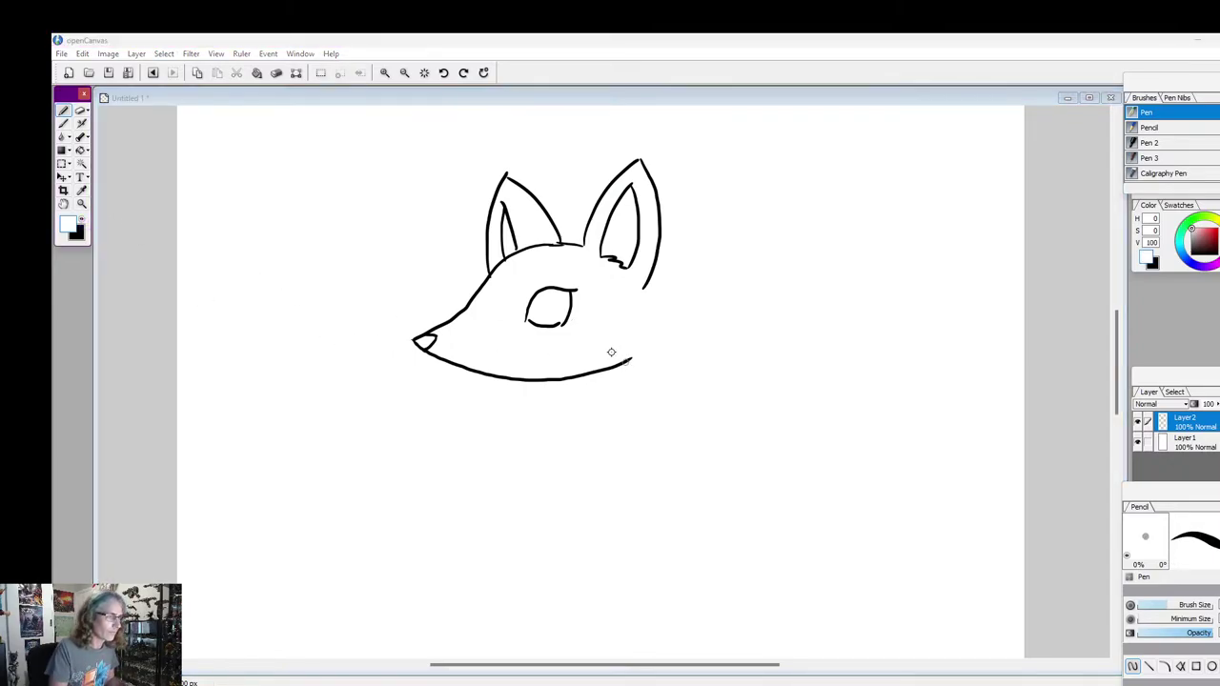
{"action": "left_click_drag", "start_coordinate": [611, 352], "coordinate": [622, 358]}
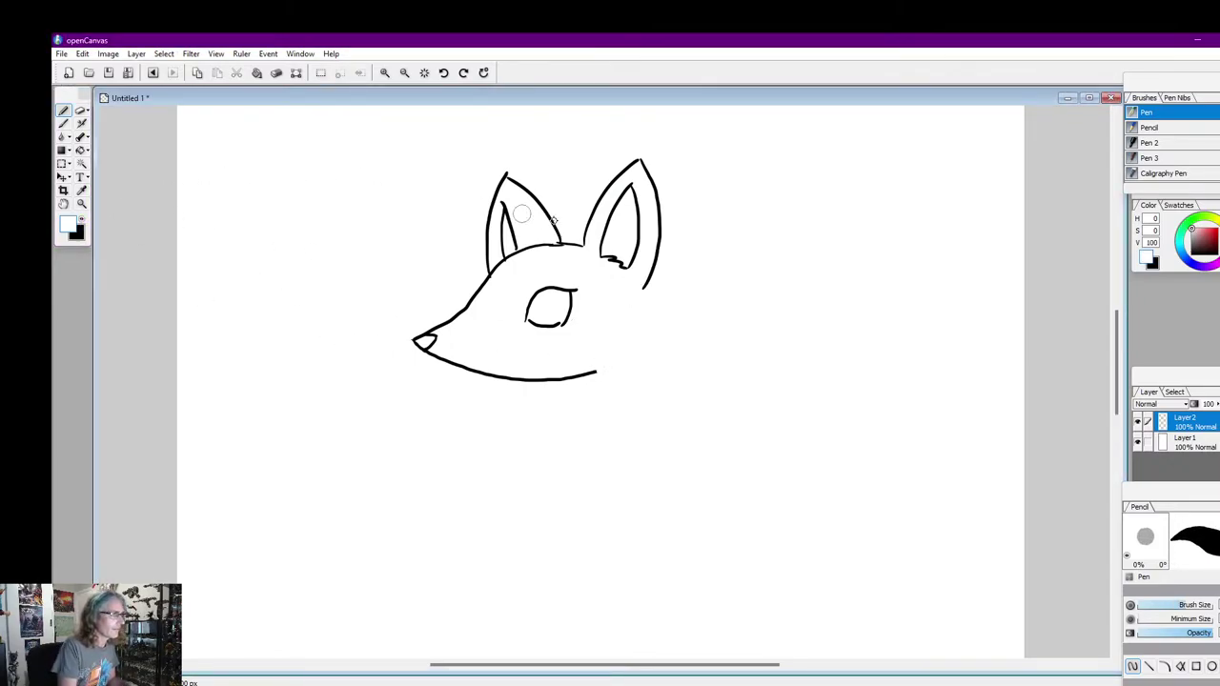
{"action": "left_click", "coordinate": [82, 219]}
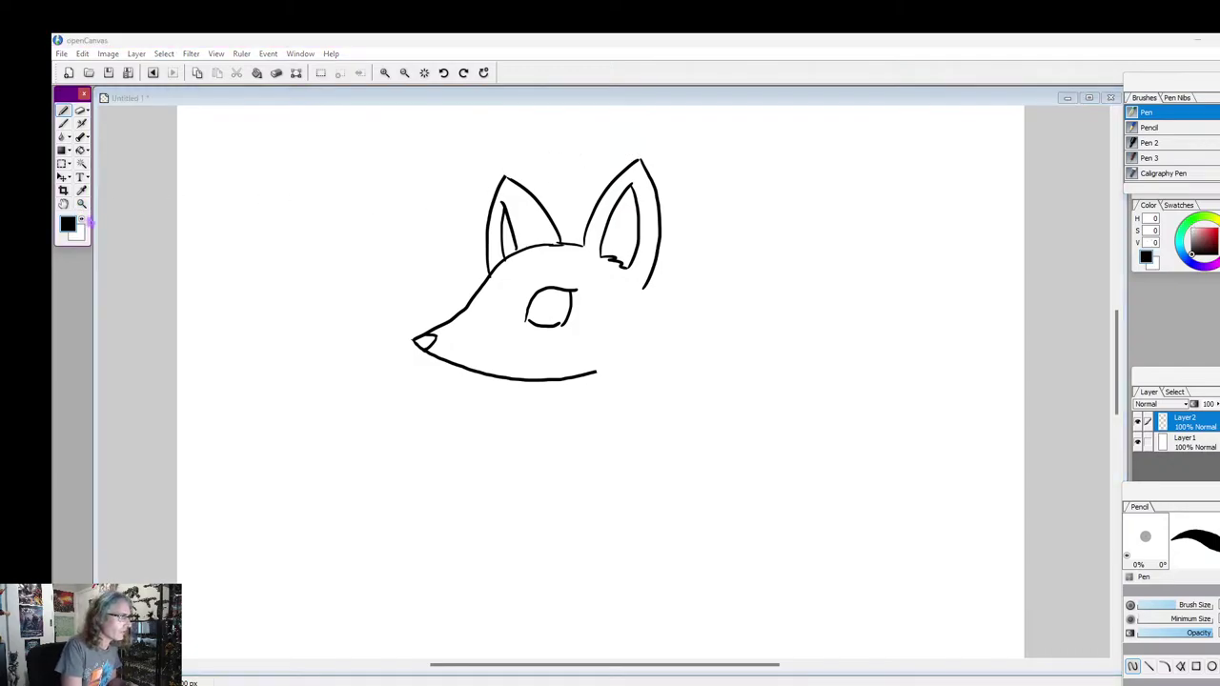
{"action": "left_click", "coordinate": [510, 177]}
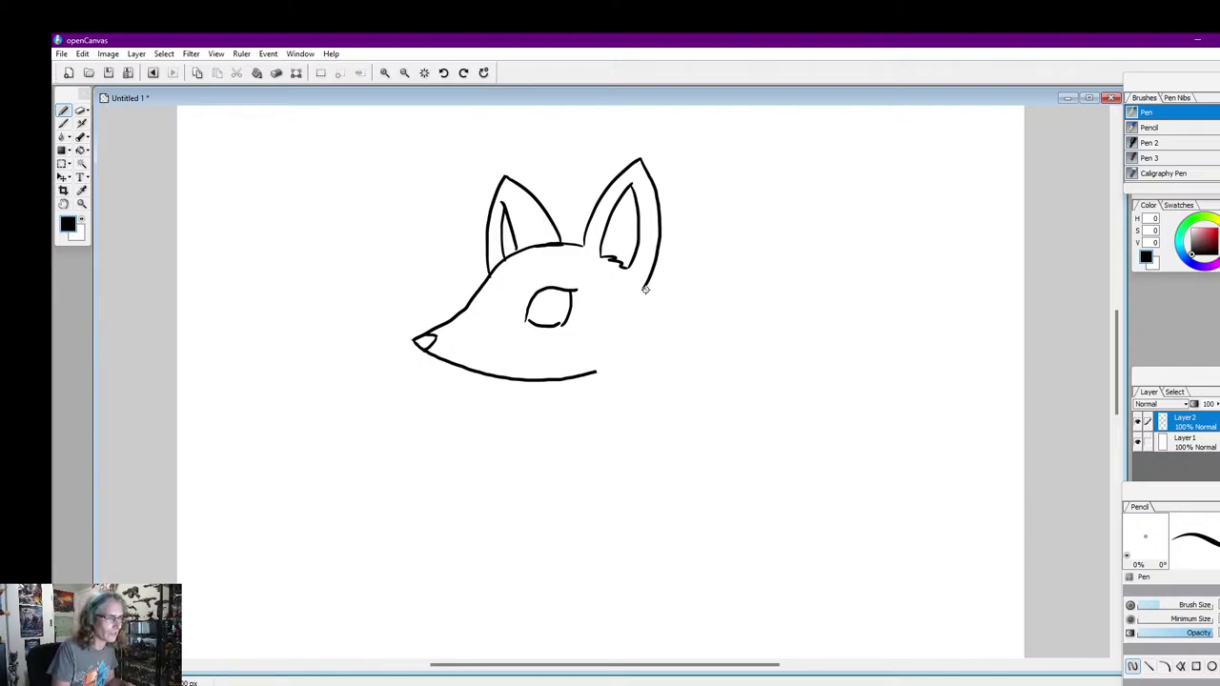
Draw the back of the head with a pointed cheek tuft, a second fur line behind it and two neck lines
{"action": "mouse_move", "coordinate": [646, 289]}
{"action": "left_mouse_down"}
{"action": "mouse_move", "coordinate": [646, 347]}
{"action": "mouse_move", "coordinate": [603, 397]}
{"action": "left_mouse_up"}
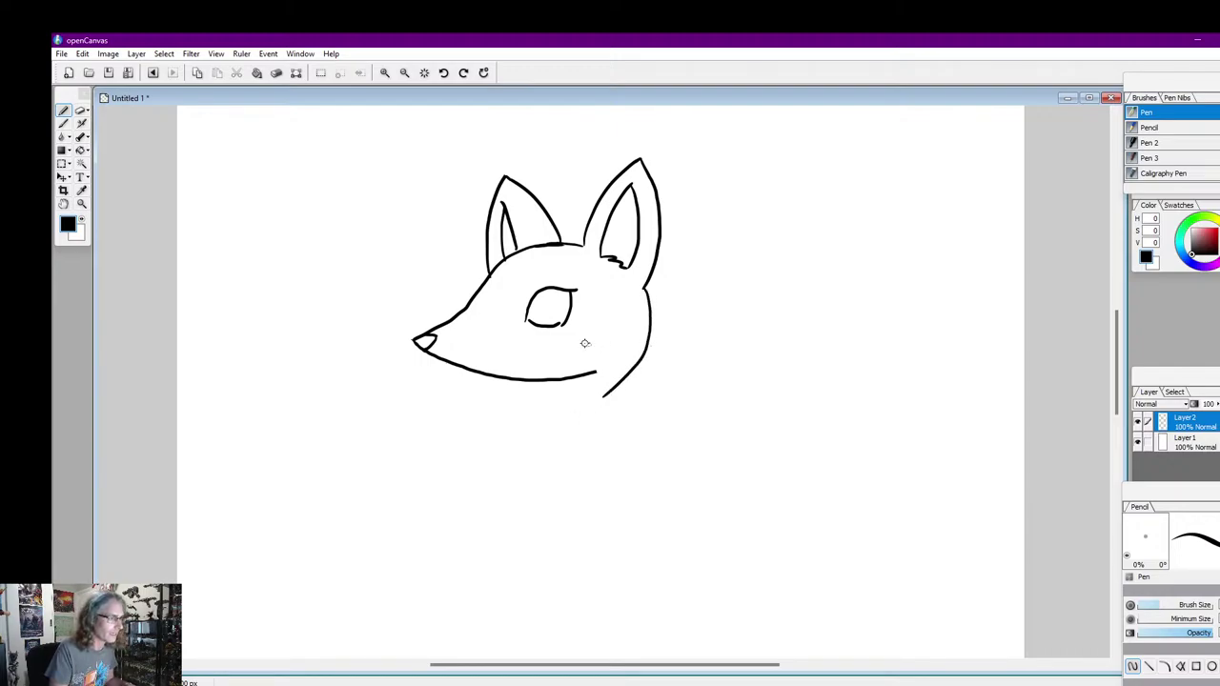
{"action": "left_click_drag", "start_coordinate": [583, 339], "coordinate": [601, 374]}
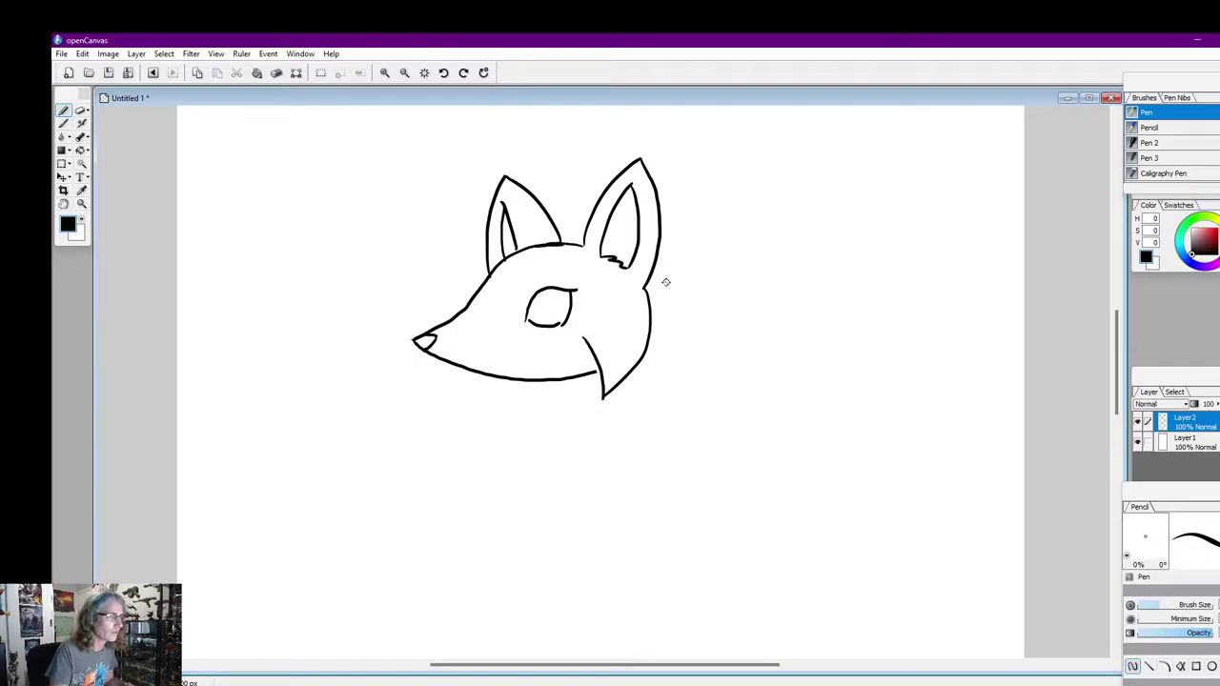
{"action": "mouse_move", "coordinate": [647, 283]}
{"action": "left_mouse_down"}
{"action": "mouse_move", "coordinate": [658, 349]}
{"action": "mouse_move", "coordinate": [613, 404]}
{"action": "mouse_move", "coordinate": [624, 386]}
{"action": "left_mouse_up"}
{"action": "mouse_move", "coordinate": [528, 380]}
{"action": "left_mouse_down"}
{"action": "mouse_move", "coordinate": [538, 402]}
{"action": "mouse_move", "coordinate": [522, 443]}
{"action": "left_mouse_up"}
{"action": "left_click_drag", "start_coordinate": [611, 387], "coordinate": [597, 431]}
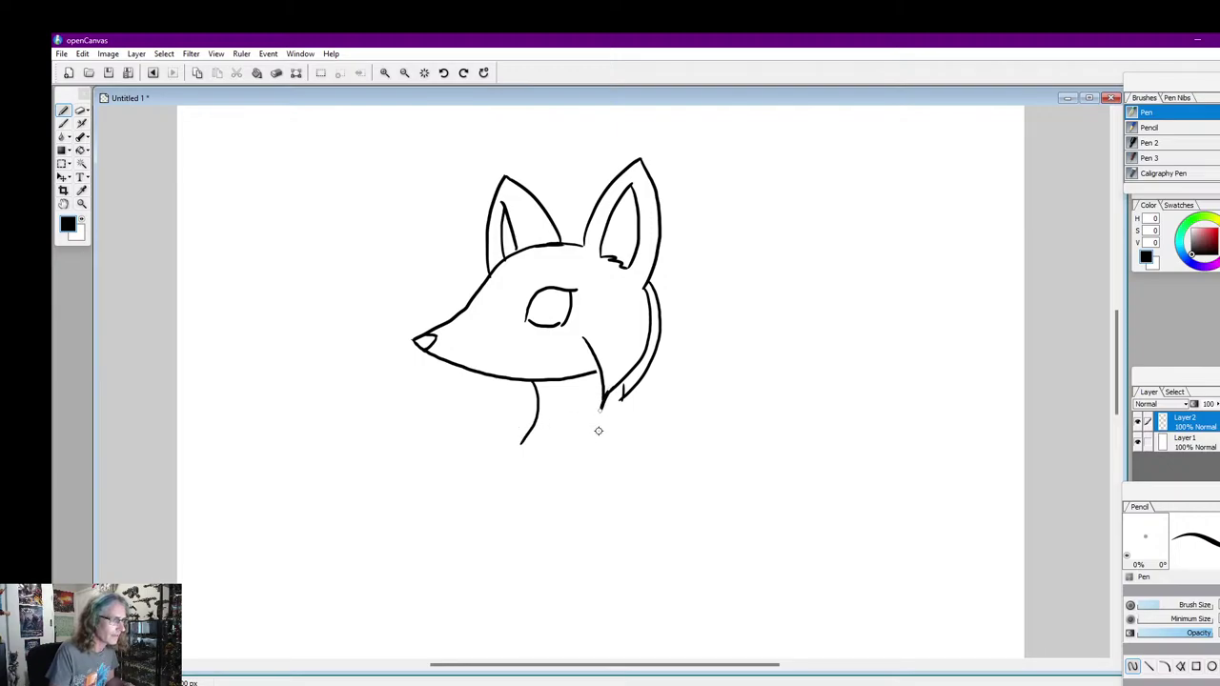
Paint over the fox's lower jaw line in white with a larger brush, from the nose to the cheek tuft
{"action": "left_click", "coordinate": [83, 218]}
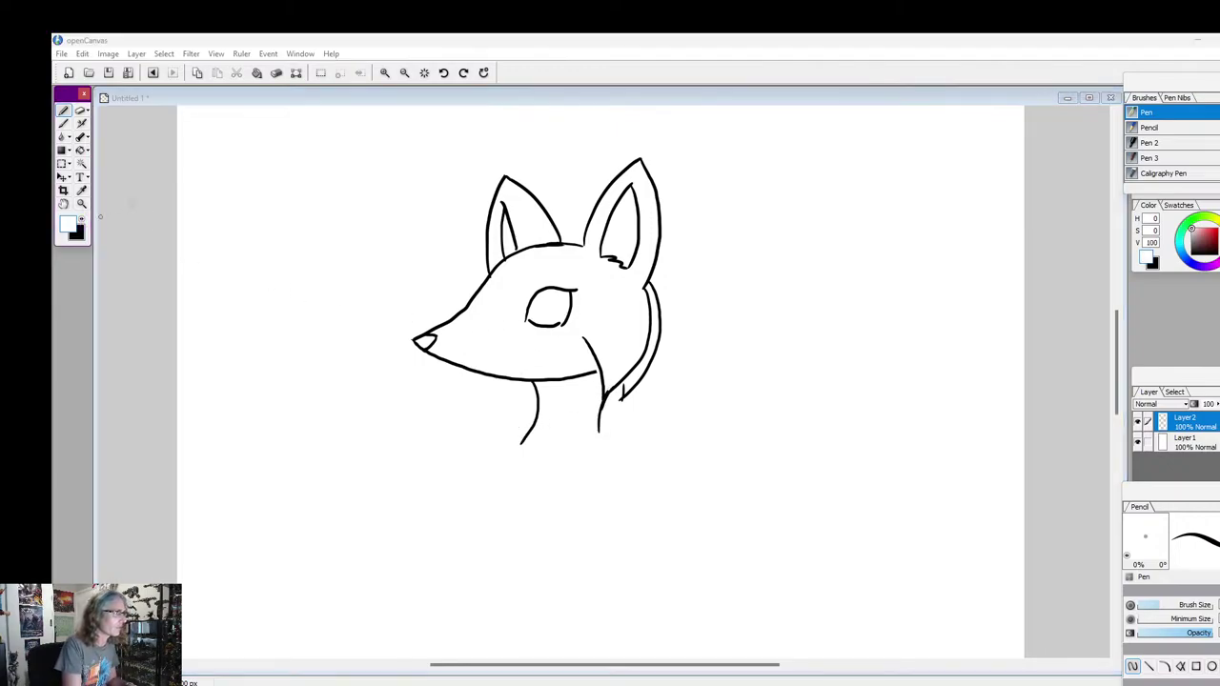
{"action": "left_click", "coordinate": [447, 358]}
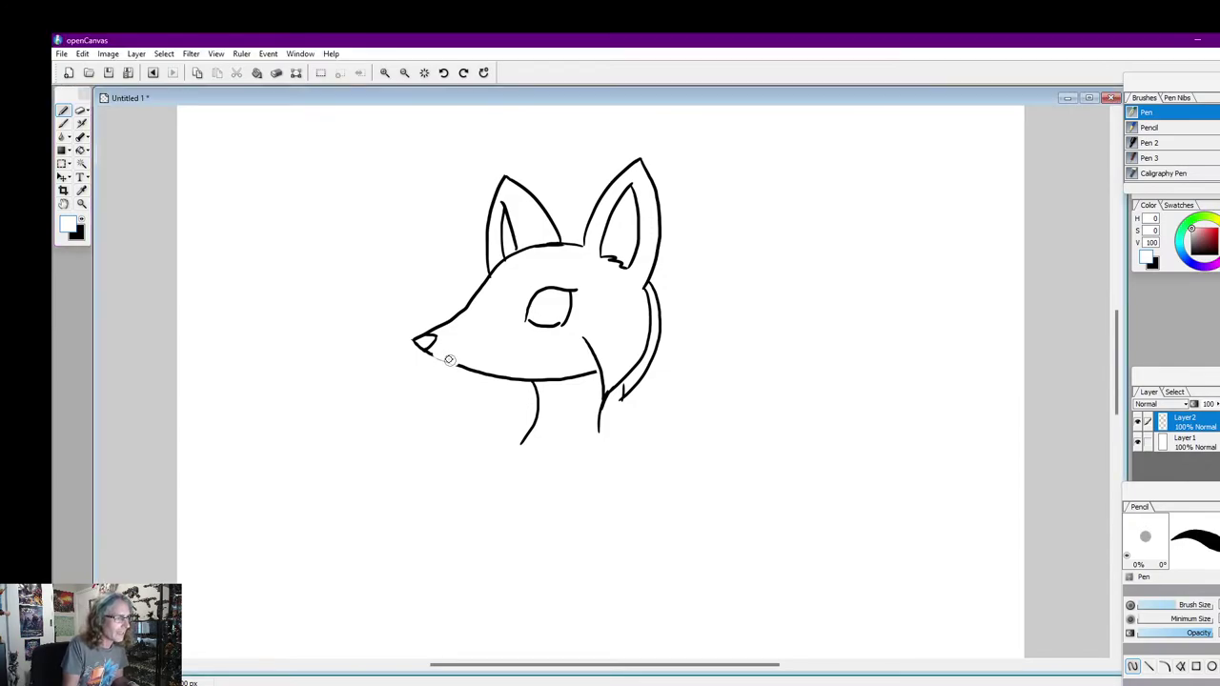
{"action": "mouse_move", "coordinate": [444, 357]}
{"action": "left_mouse_down"}
{"action": "mouse_move", "coordinate": [527, 380]}
{"action": "mouse_move", "coordinate": [506, 373]}
{"action": "mouse_move", "coordinate": [588, 372]}
{"action": "left_mouse_up"}
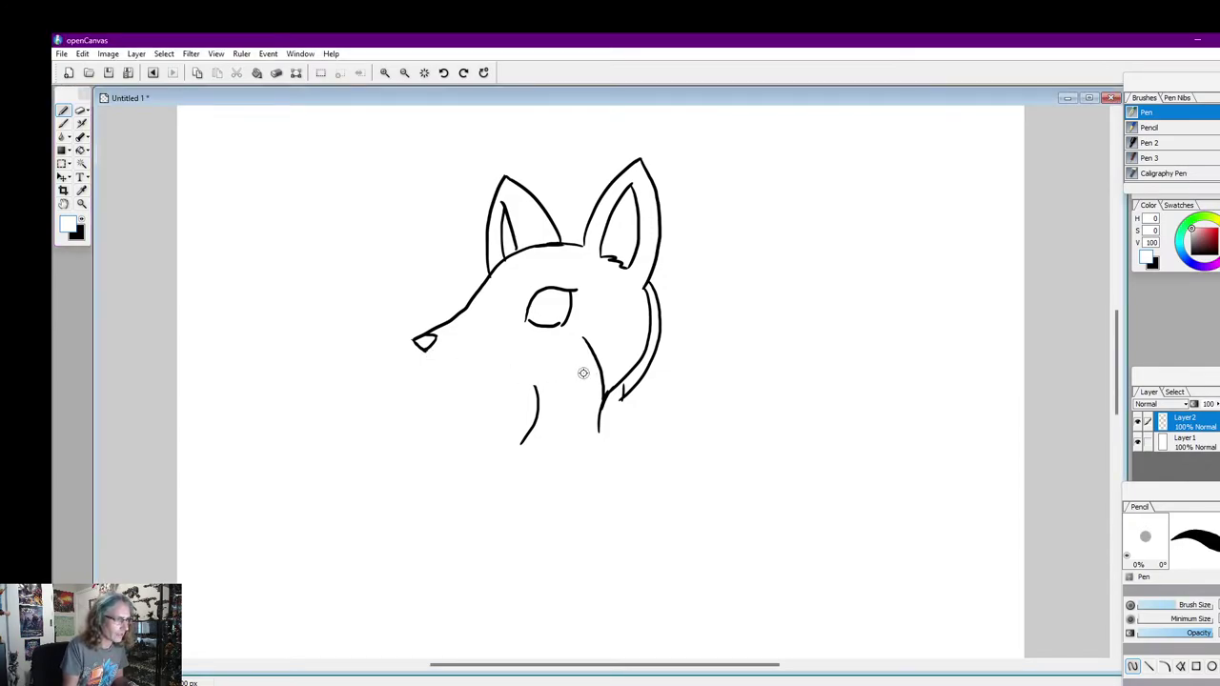
Redraw the lower jaw line in black with a thinner brush, from the nose towards the cheek
{"action": "left_click", "coordinate": [82, 218]}
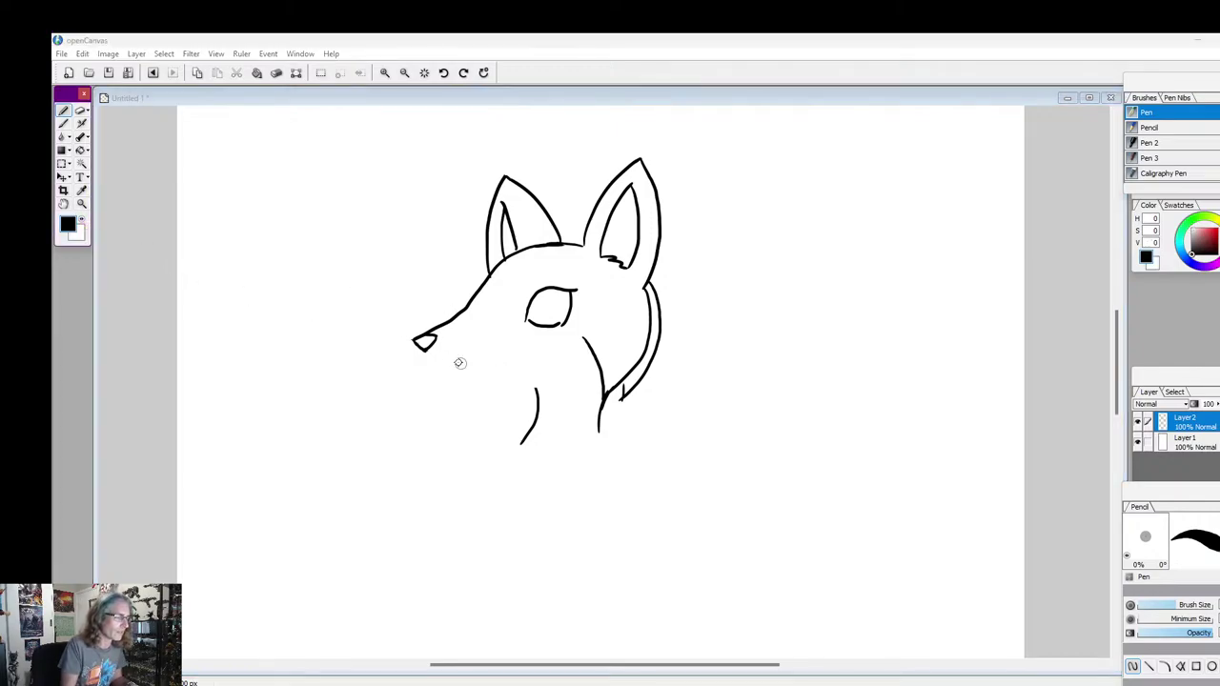
{"action": "key", "text": "["}
{"action": "key", "text": "]"}
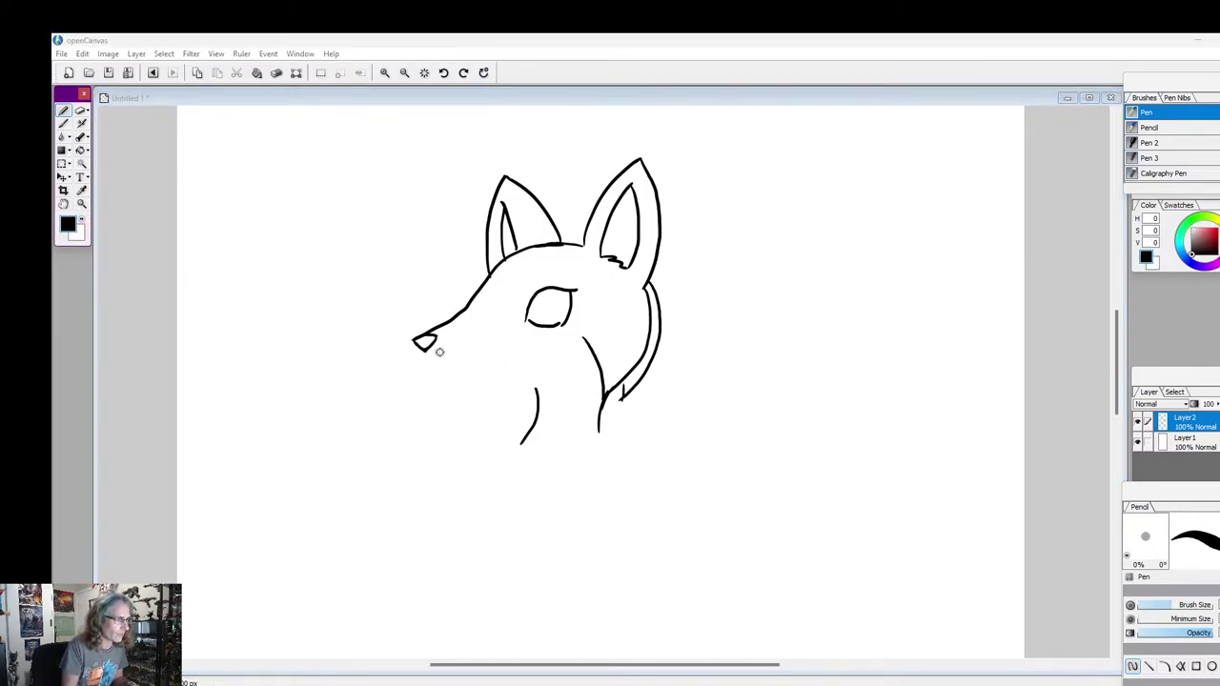
{"action": "left_click_drag", "start_coordinate": [427, 353], "coordinate": [432, 356]}
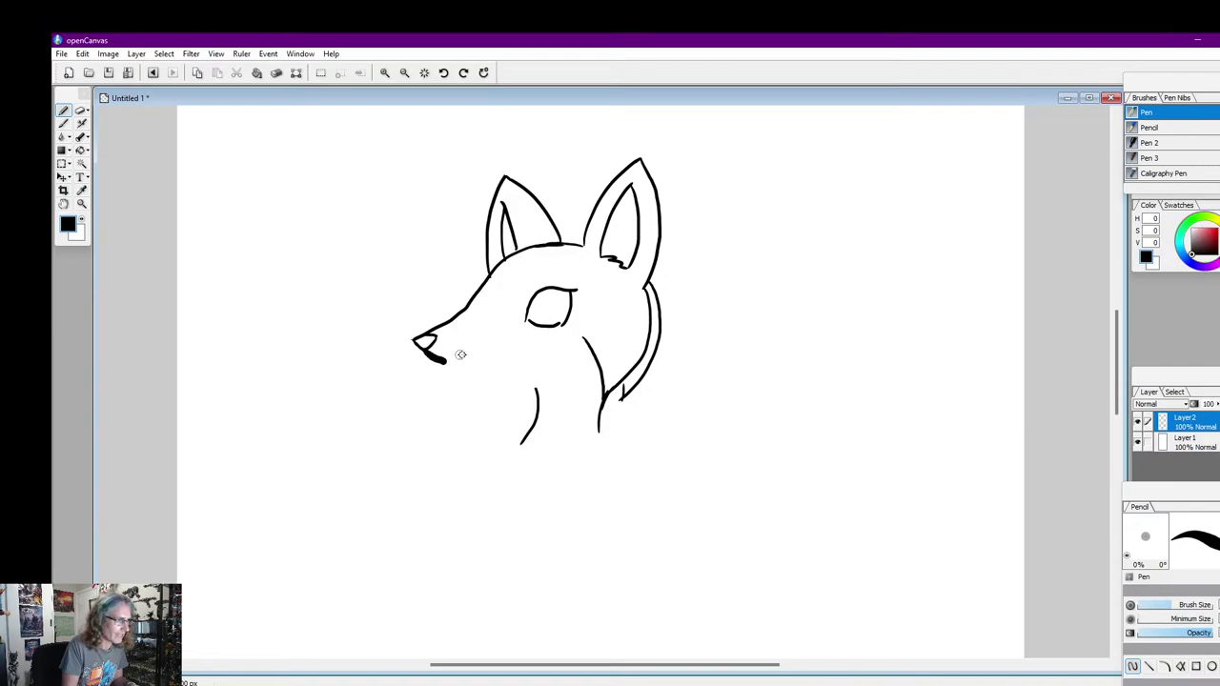
{"action": "key", "text": "ctrl+z"}
{"action": "key", "text": "bracketleft"}
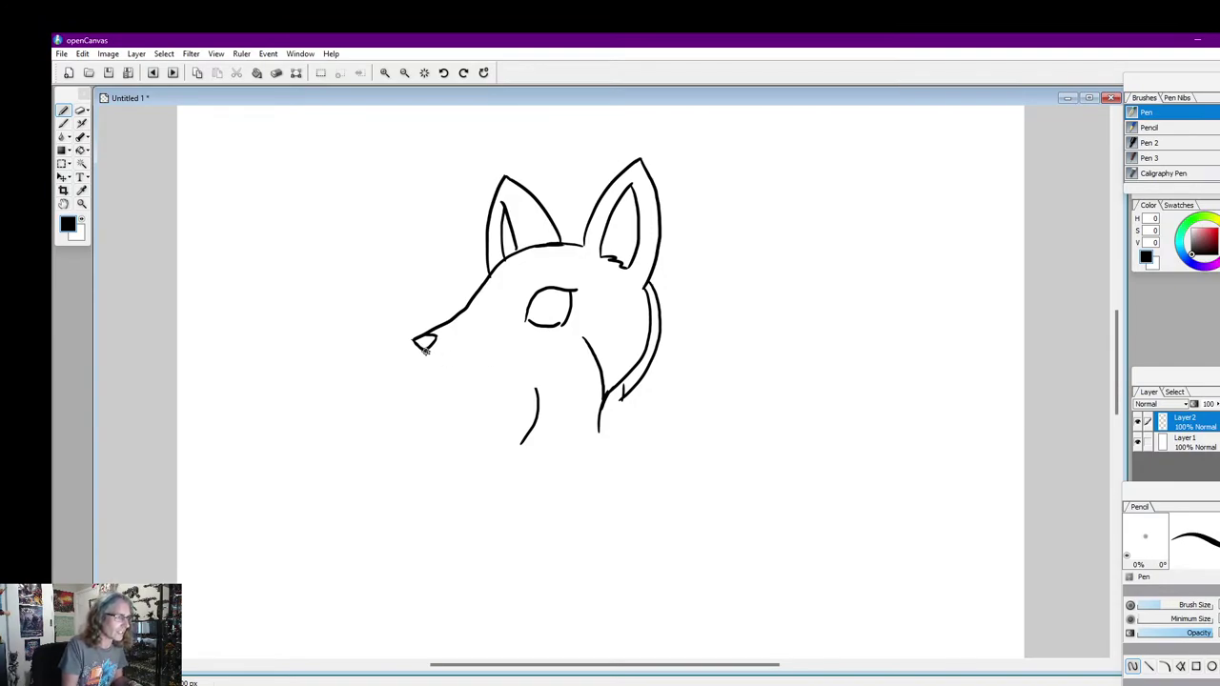
{"action": "mouse_move", "coordinate": [452, 366]}
{"action": "left_mouse_down"}
{"action": "mouse_move", "coordinate": [497, 383]}
{"action": "mouse_move", "coordinate": [573, 381]}
{"action": "left_mouse_up"}
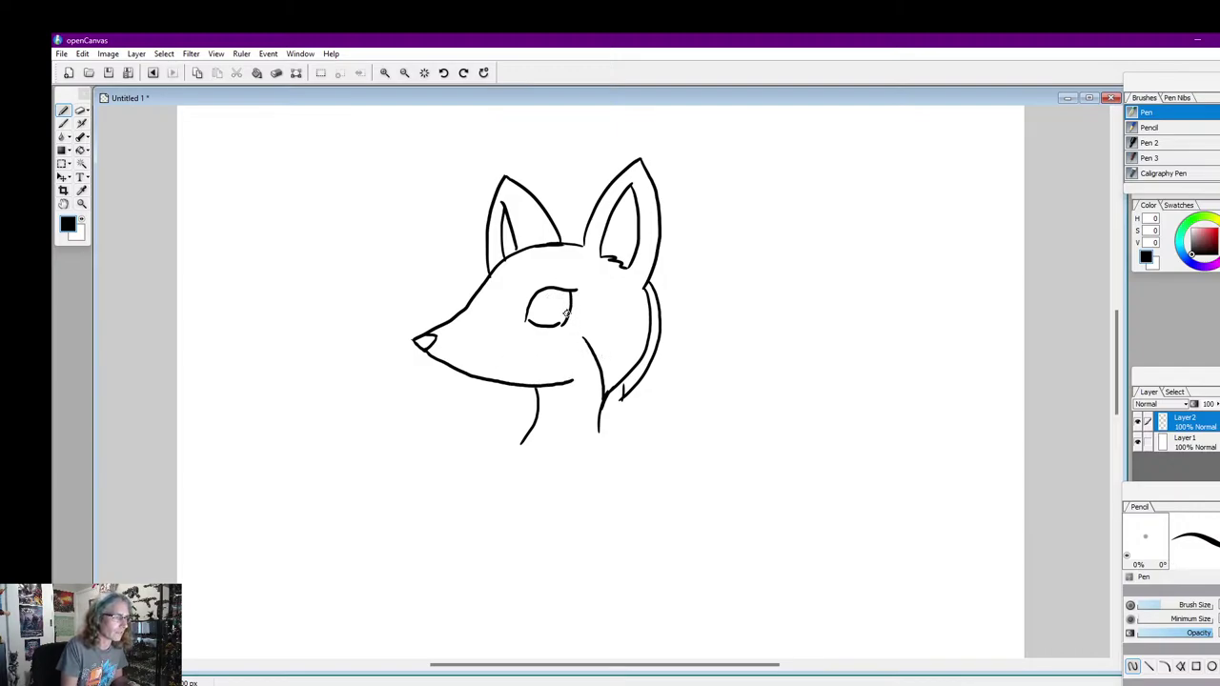
Draw a round iris inside the fox's eye and touch it up with white
{"action": "mouse_move", "coordinate": [564, 299]}
{"action": "left_mouse_down"}
{"action": "mouse_move", "coordinate": [541, 307]}
{"action": "mouse_move", "coordinate": [542, 322]}
{"action": "mouse_move", "coordinate": [564, 323]}
{"action": "left_mouse_up"}
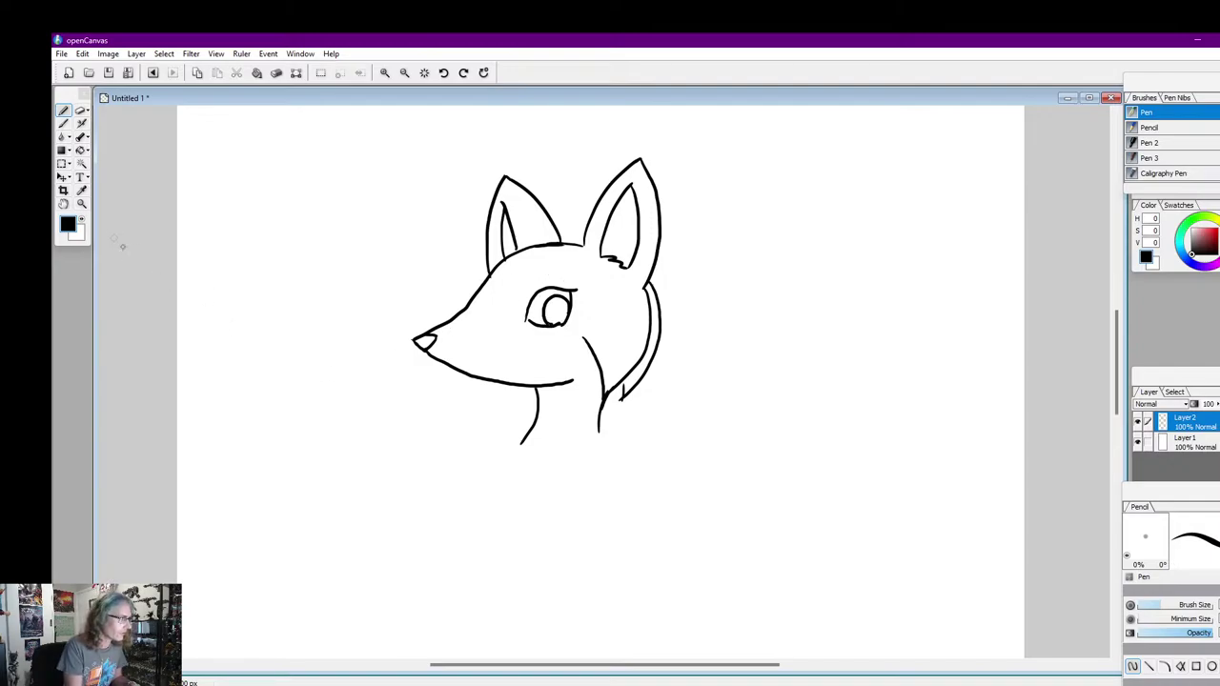
{"action": "left_click", "coordinate": [82, 220]}
{"action": "left_click", "coordinate": [556, 319]}
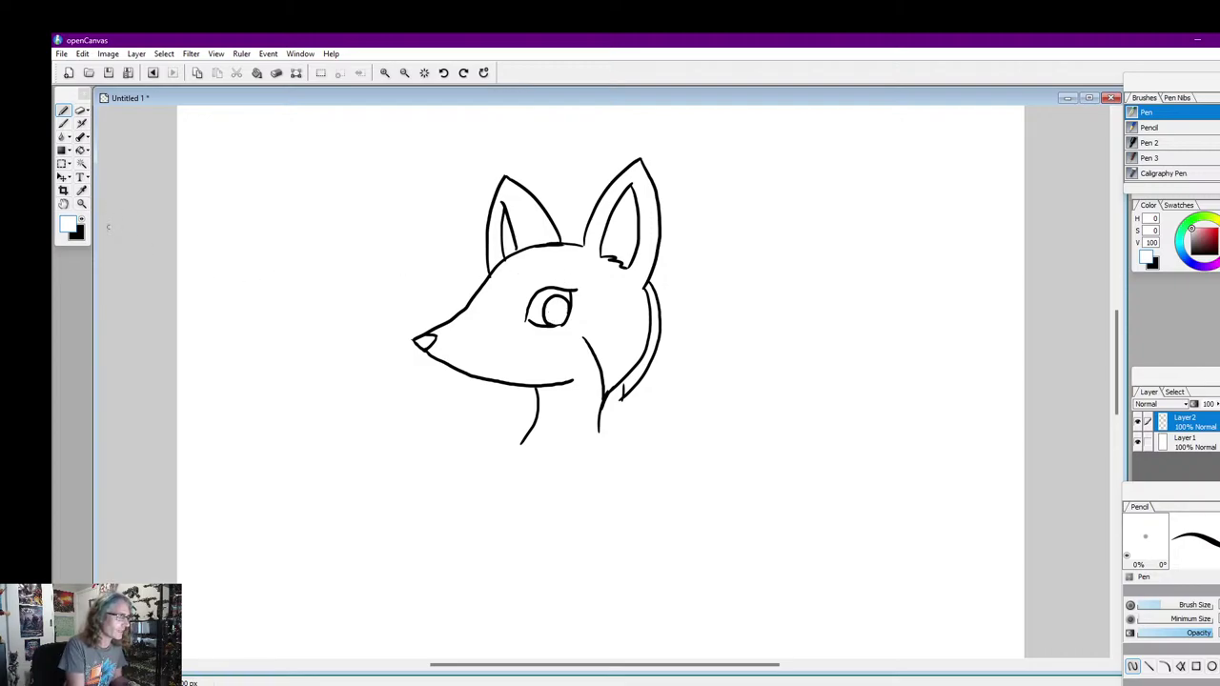
Clean up the forehead line around the base of the far ear with white
{"action": "left_click", "coordinate": [82, 223]}
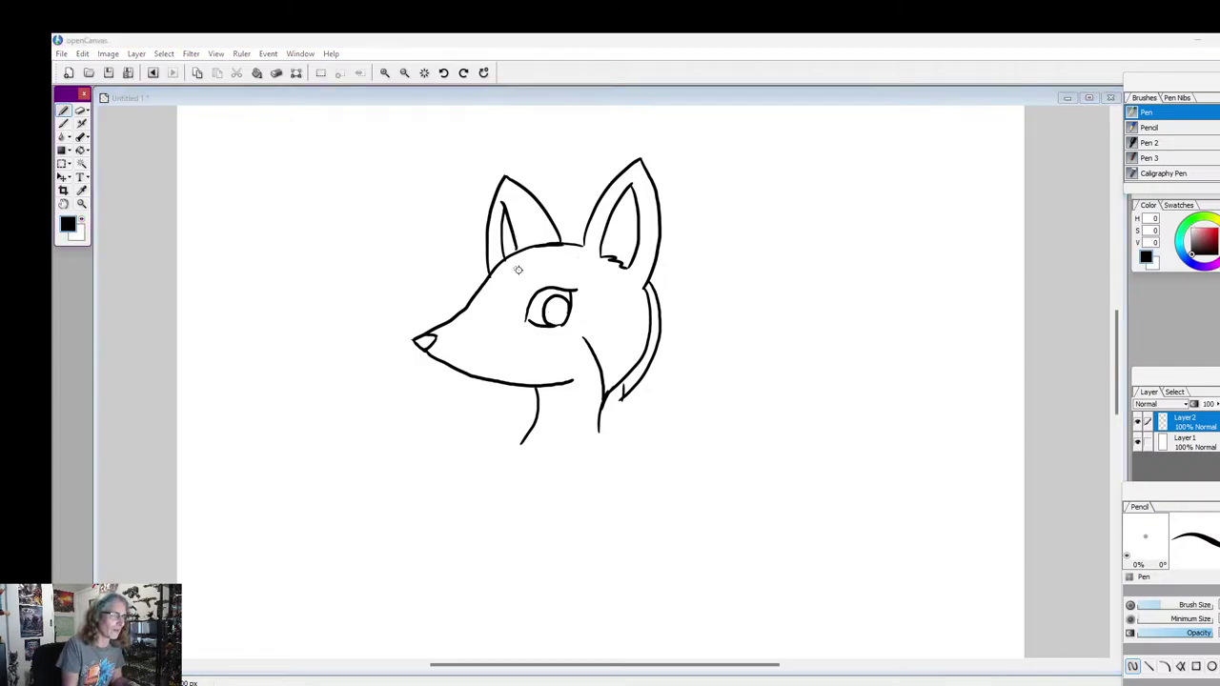
{"action": "left_click", "coordinate": [82, 222]}
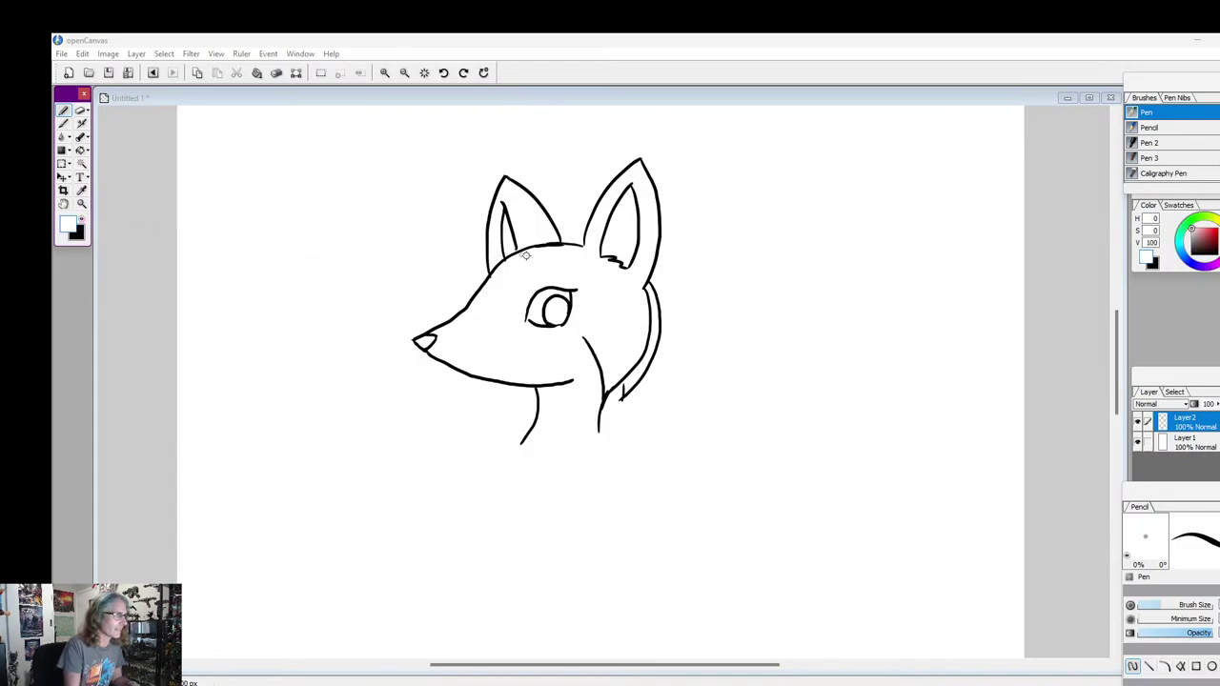
{"action": "left_click", "coordinate": [494, 278]}
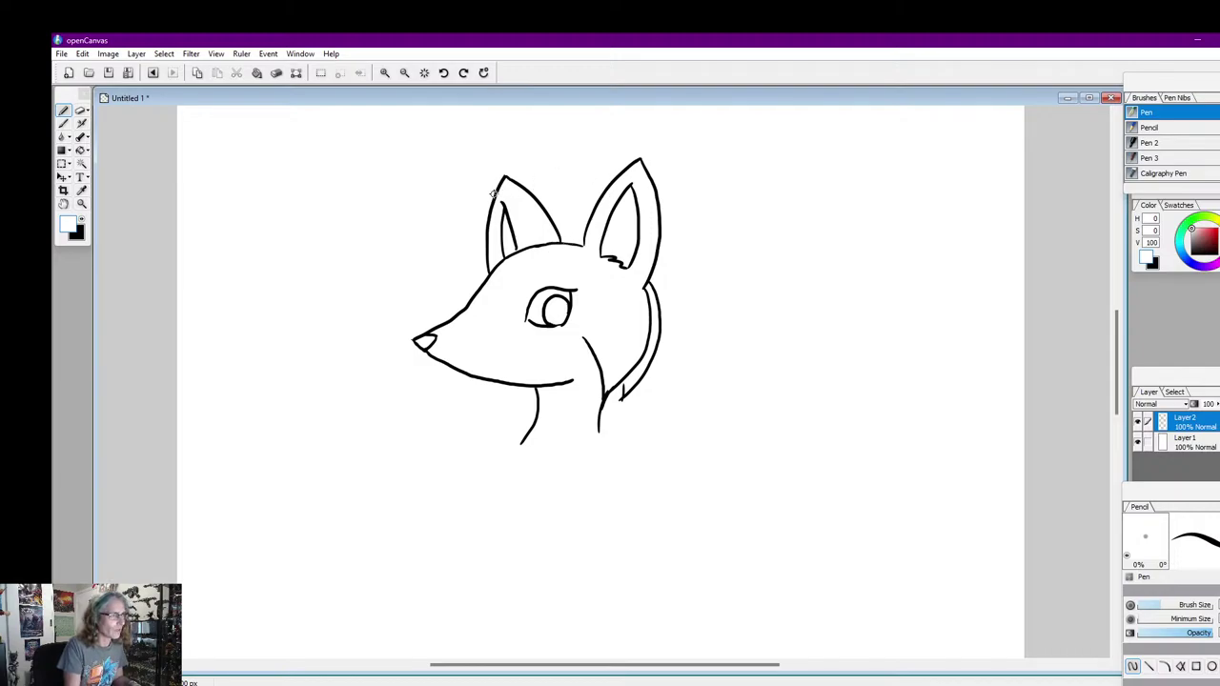
Extend the outline behind the fox's head down to the neck in black and clean up the stray tick inside it with white
{"action": "left_click", "coordinate": [82, 219]}
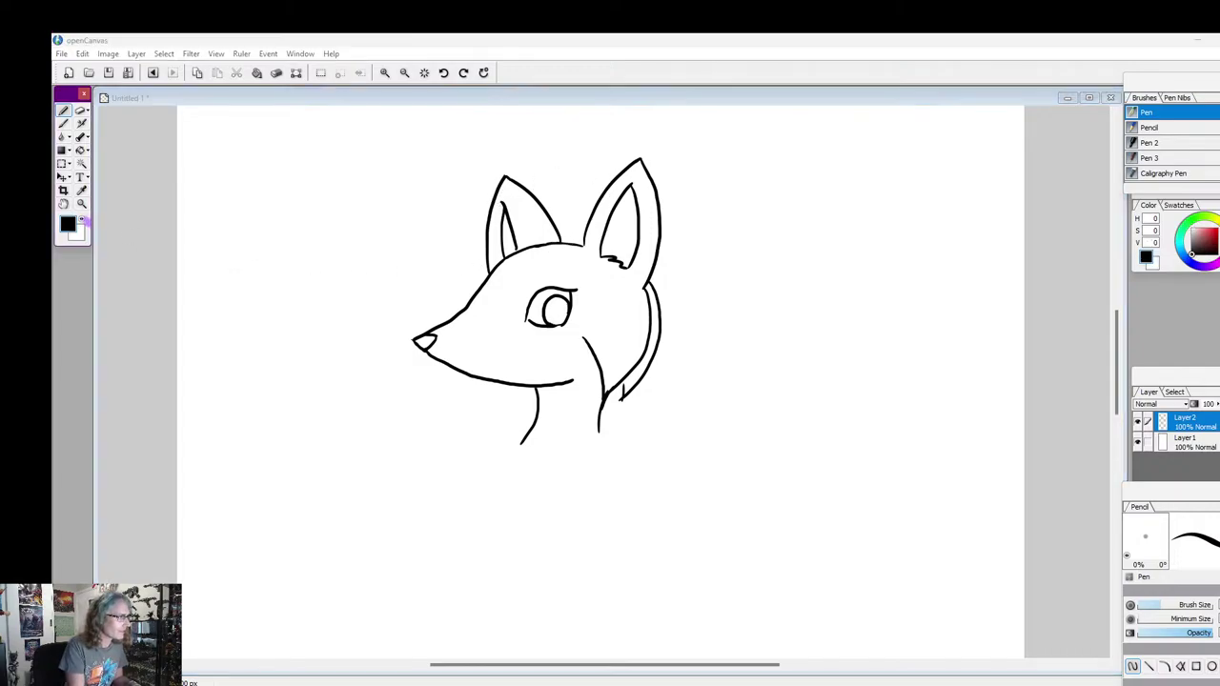
{"action": "left_click", "coordinate": [514, 248]}
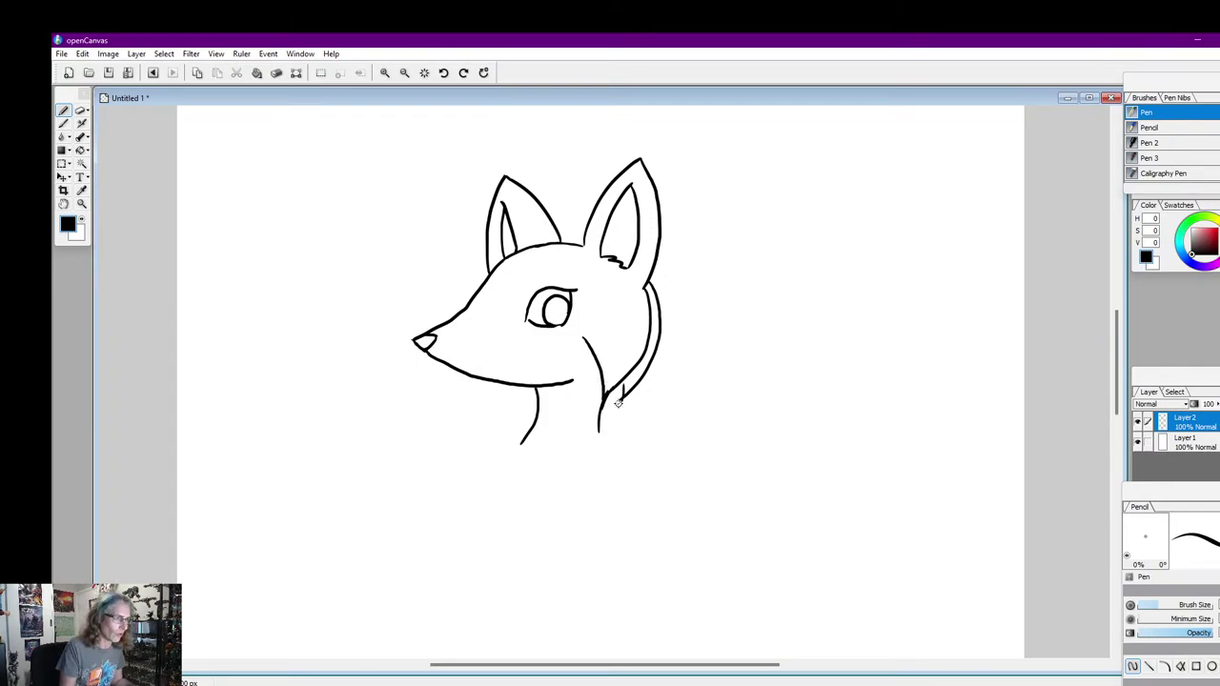
{"action": "left_click_drag", "start_coordinate": [623, 398], "coordinate": [603, 412]}
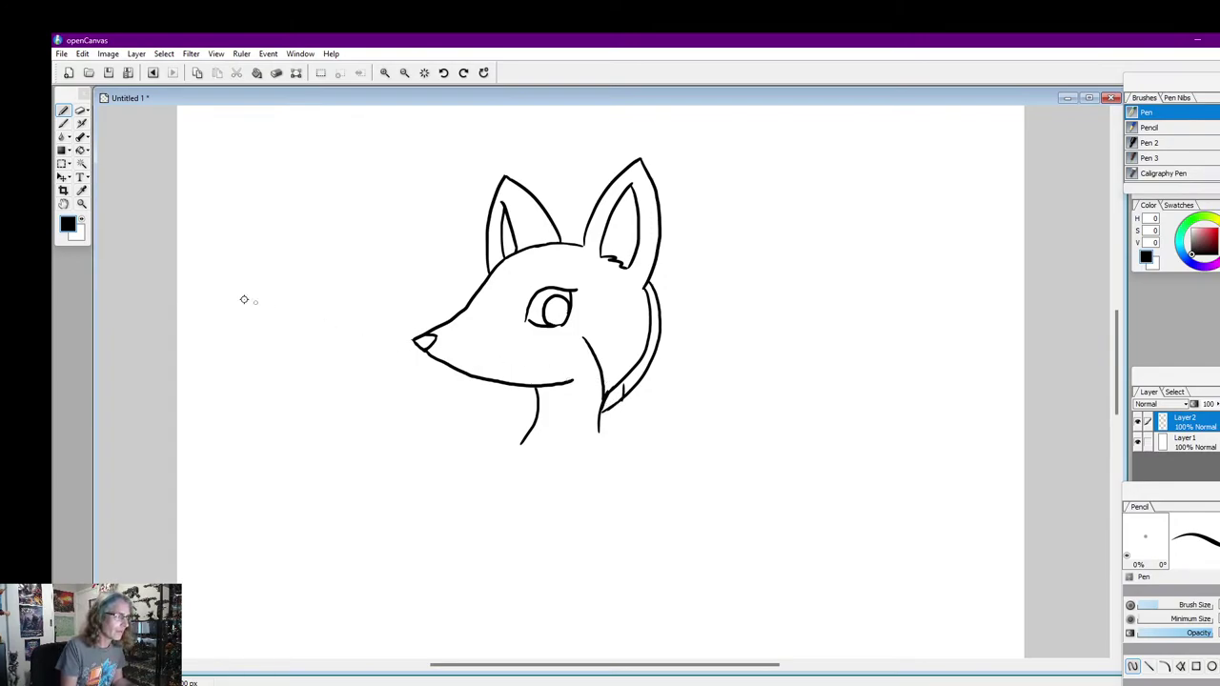
{"action": "left_click", "coordinate": [83, 221]}
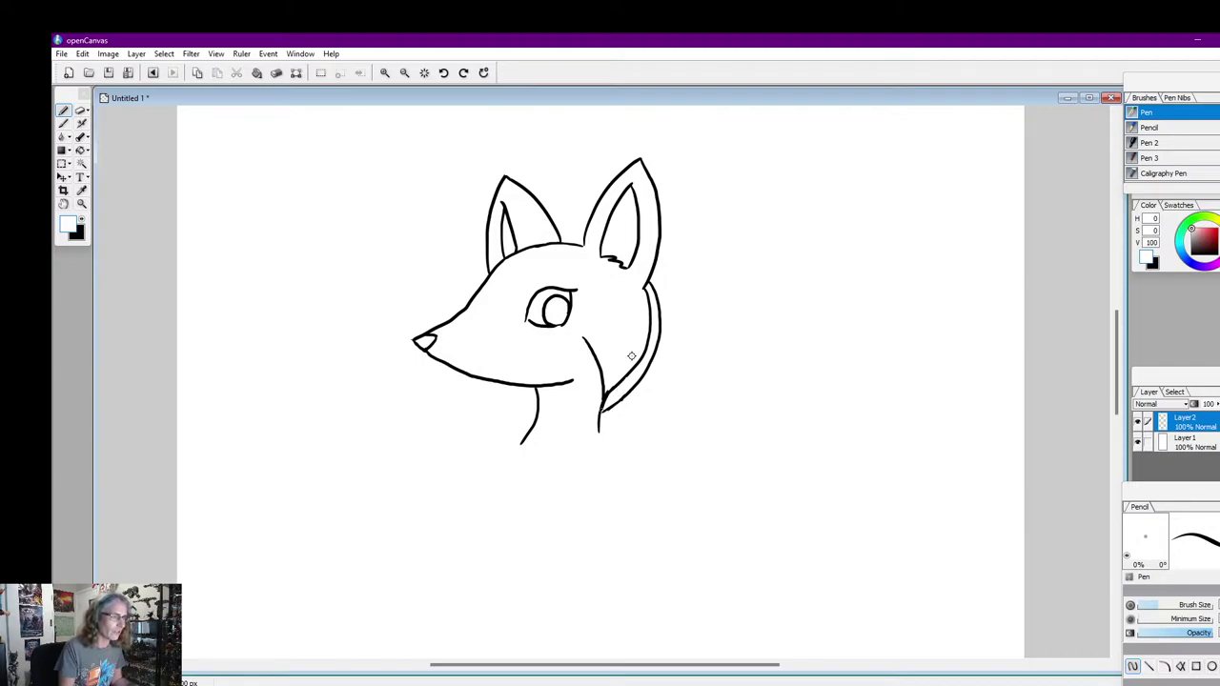
Draw black facial markings: a tapering stripe from the eye towards the nose, a curved mark behind the eye, and a mouth line
{"action": "left_click", "coordinate": [82, 220]}
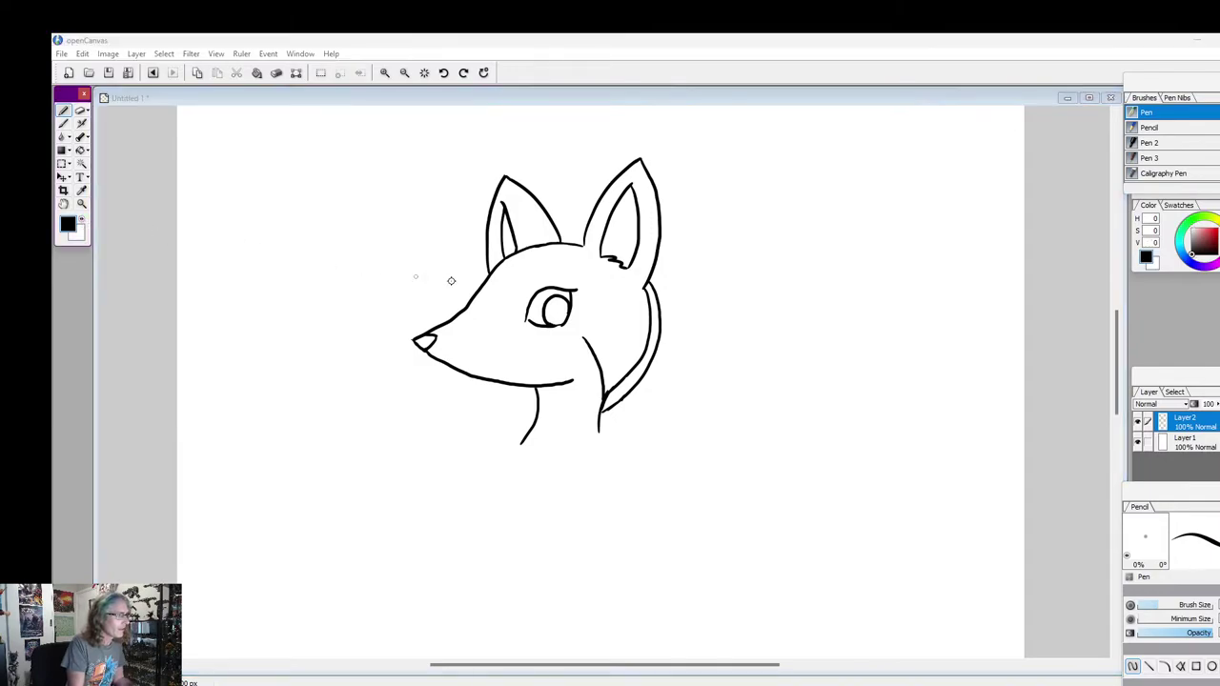
{"action": "mouse_move", "coordinate": [525, 316]}
{"action": "left_mouse_down"}
{"action": "mouse_move", "coordinate": [453, 334]}
{"action": "mouse_move", "coordinate": [519, 324]}
{"action": "mouse_move", "coordinate": [448, 334]}
{"action": "left_mouse_up"}
{"action": "mouse_move", "coordinate": [578, 306]}
{"action": "left_mouse_down"}
{"action": "mouse_move", "coordinate": [589, 317]}
{"action": "mouse_move", "coordinate": [575, 329]}
{"action": "left_mouse_up"}
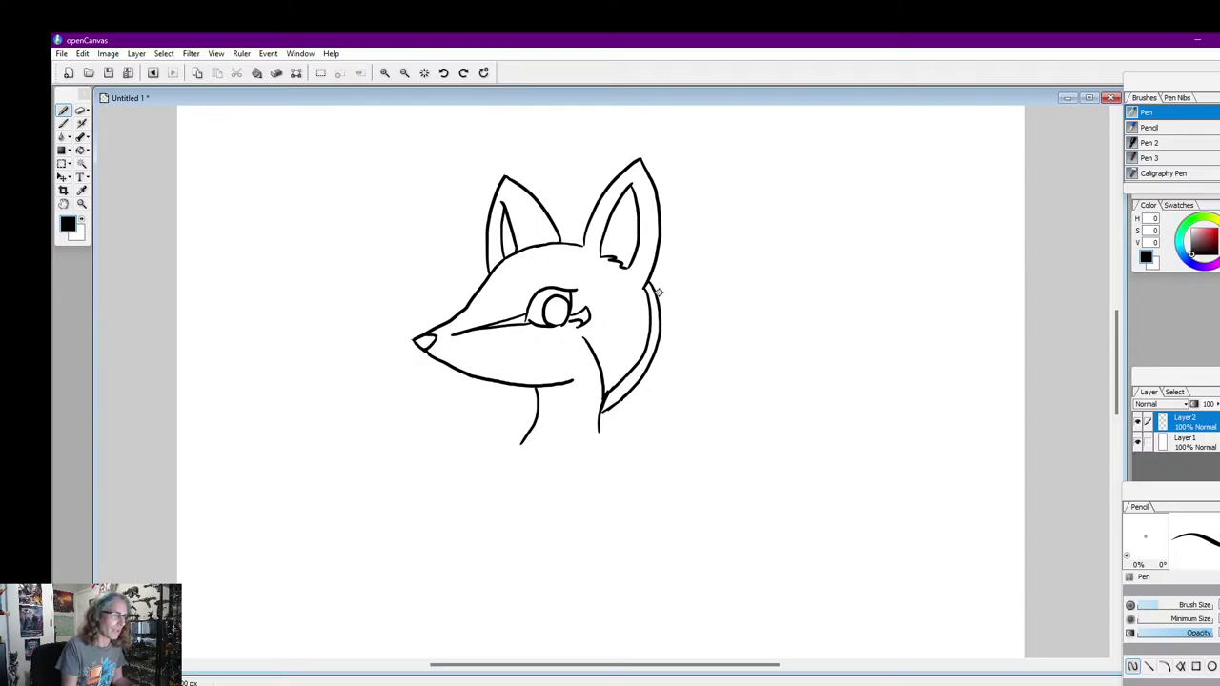
{"action": "left_click_drag", "start_coordinate": [455, 366], "coordinate": [520, 360]}
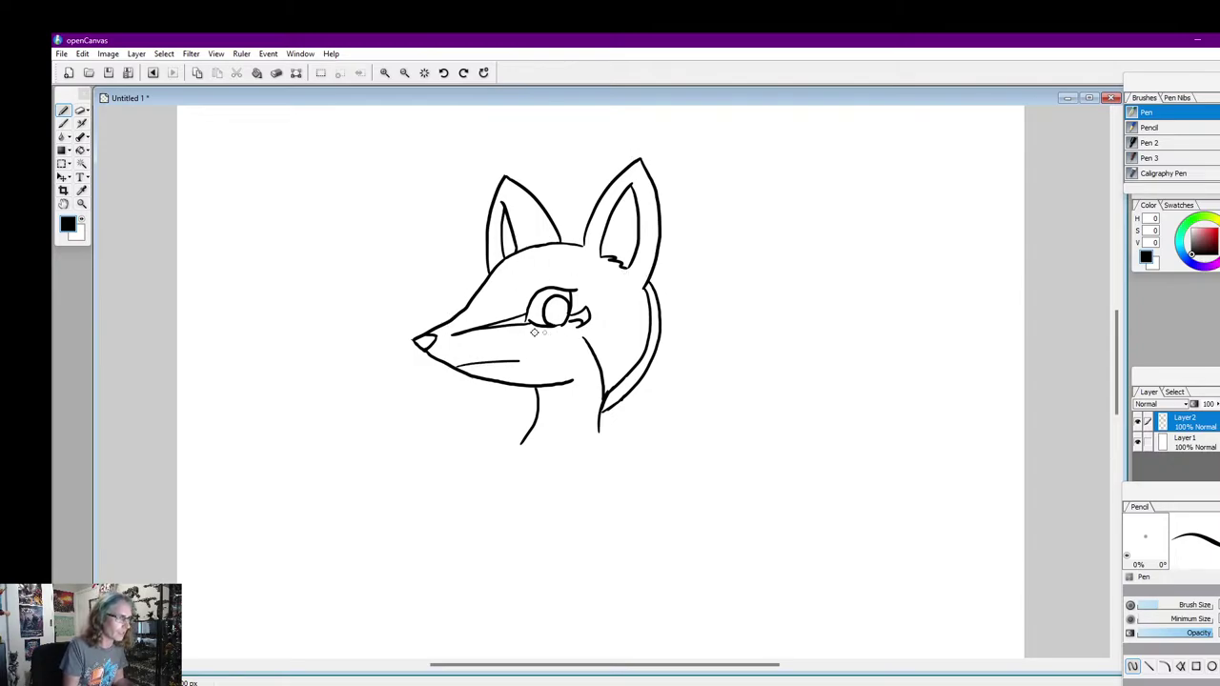
Trim the tip of the fox's nose with white
{"action": "left_click", "coordinate": [82, 219]}
{"action": "left_click", "coordinate": [82, 221]}
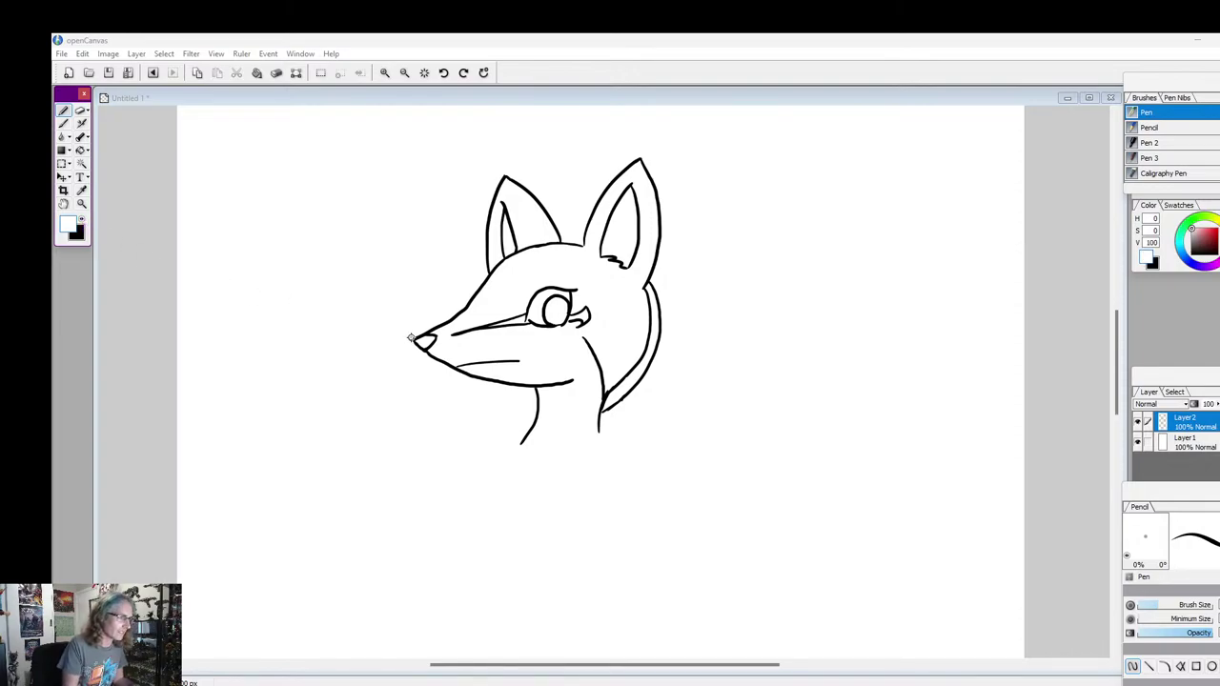
{"action": "left_click", "coordinate": [413, 340]}
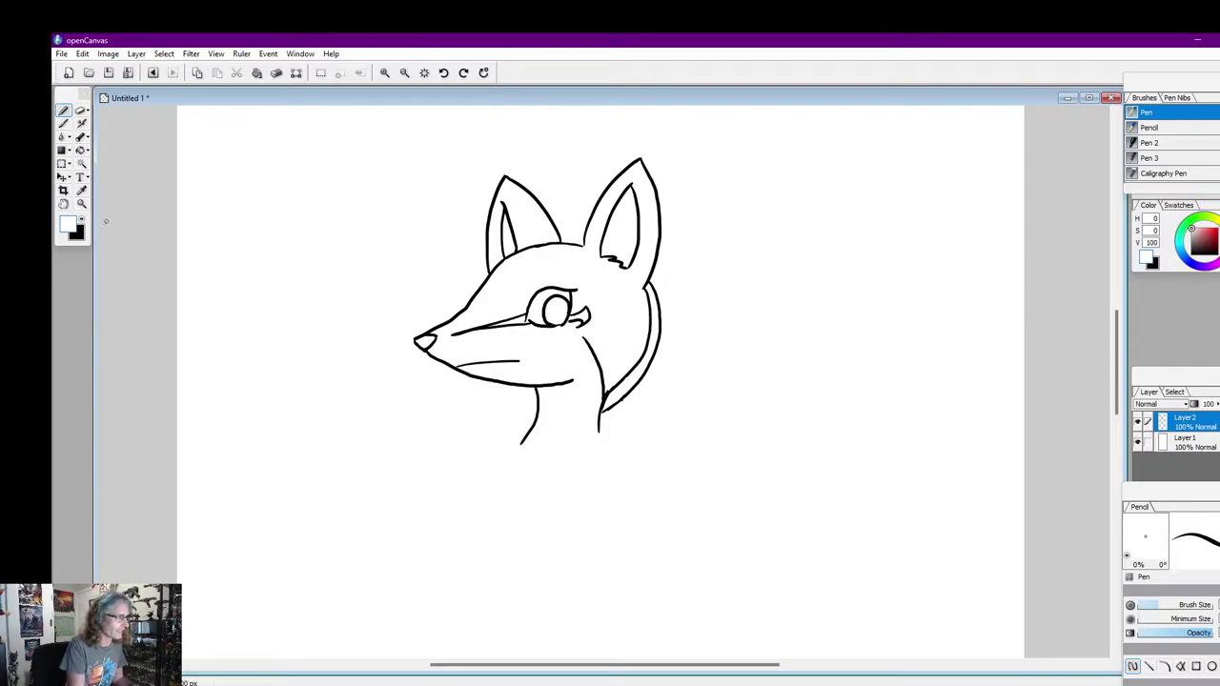
Fill the markings in front of and behind the eye with black, and draw a thin arched line above the eye
{"action": "left_click", "coordinate": [82, 220]}
{"action": "left_click", "coordinate": [581, 321]}
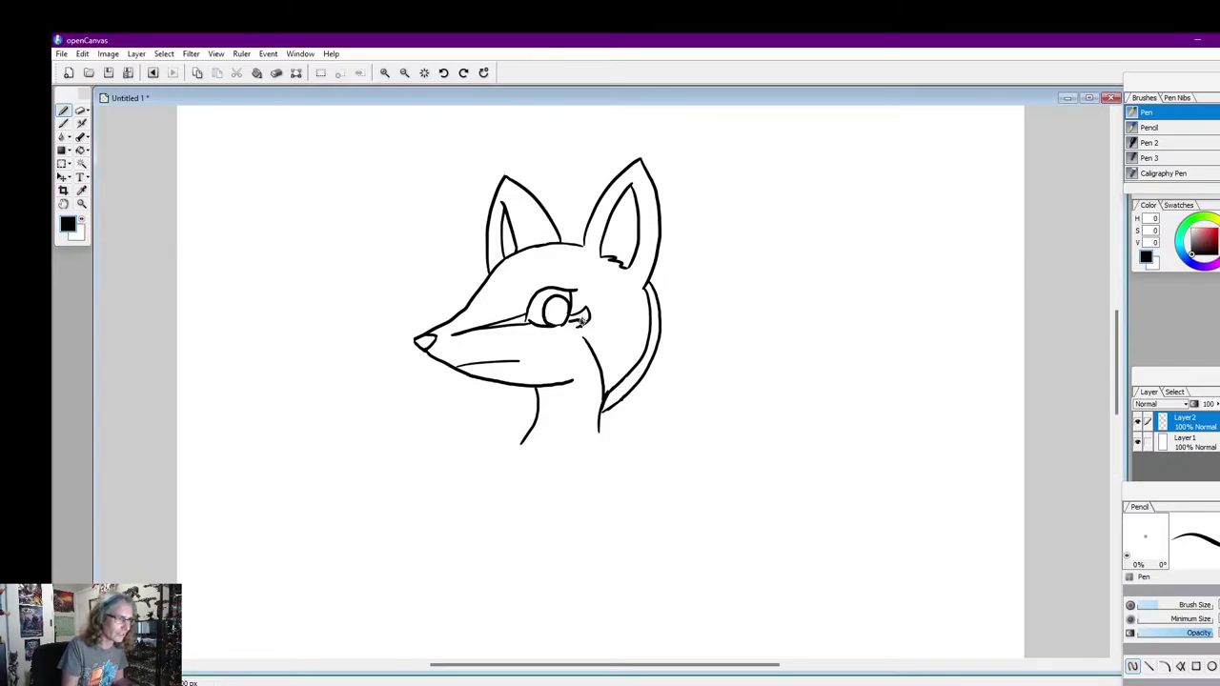
{"action": "mouse_move", "coordinate": [576, 332]}
{"action": "left_mouse_down"}
{"action": "mouse_move", "coordinate": [588, 312]}
{"action": "mouse_move", "coordinate": [581, 326]}
{"action": "mouse_move", "coordinate": [454, 334]}
{"action": "left_mouse_up"}
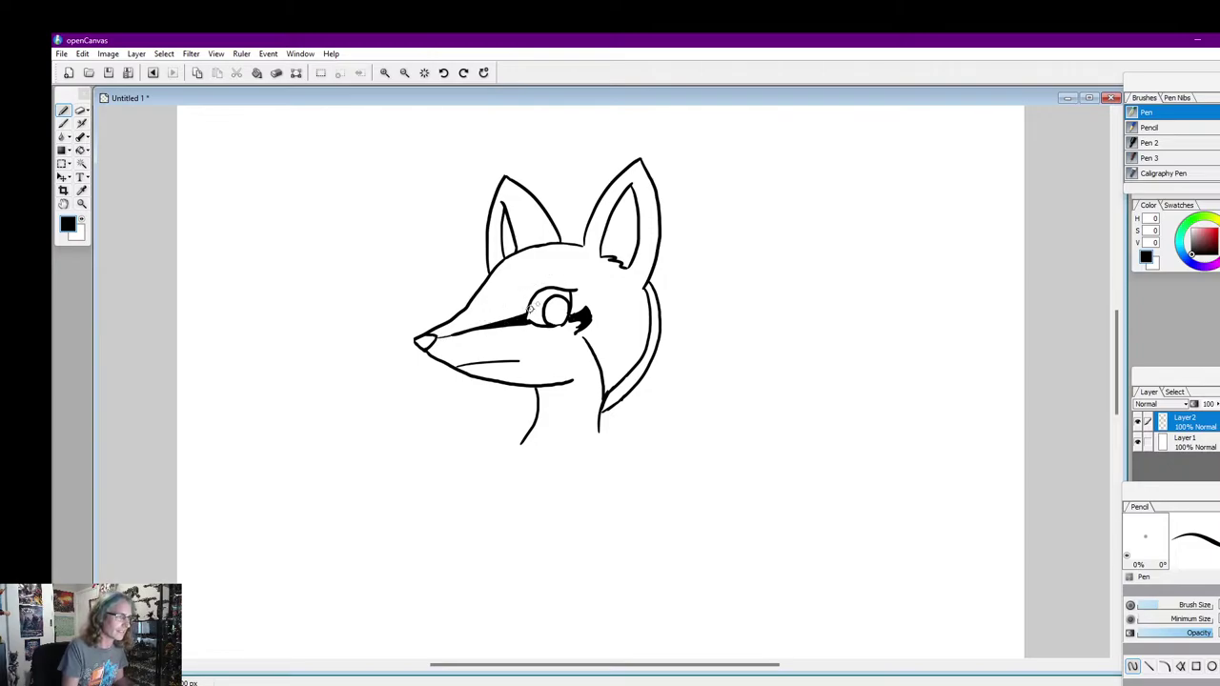
{"action": "mouse_move", "coordinate": [522, 317]}
{"action": "left_mouse_down"}
{"action": "mouse_move", "coordinate": [545, 277]}
{"action": "mouse_move", "coordinate": [570, 273]}
{"action": "mouse_move", "coordinate": [581, 307]}
{"action": "left_mouse_up"}
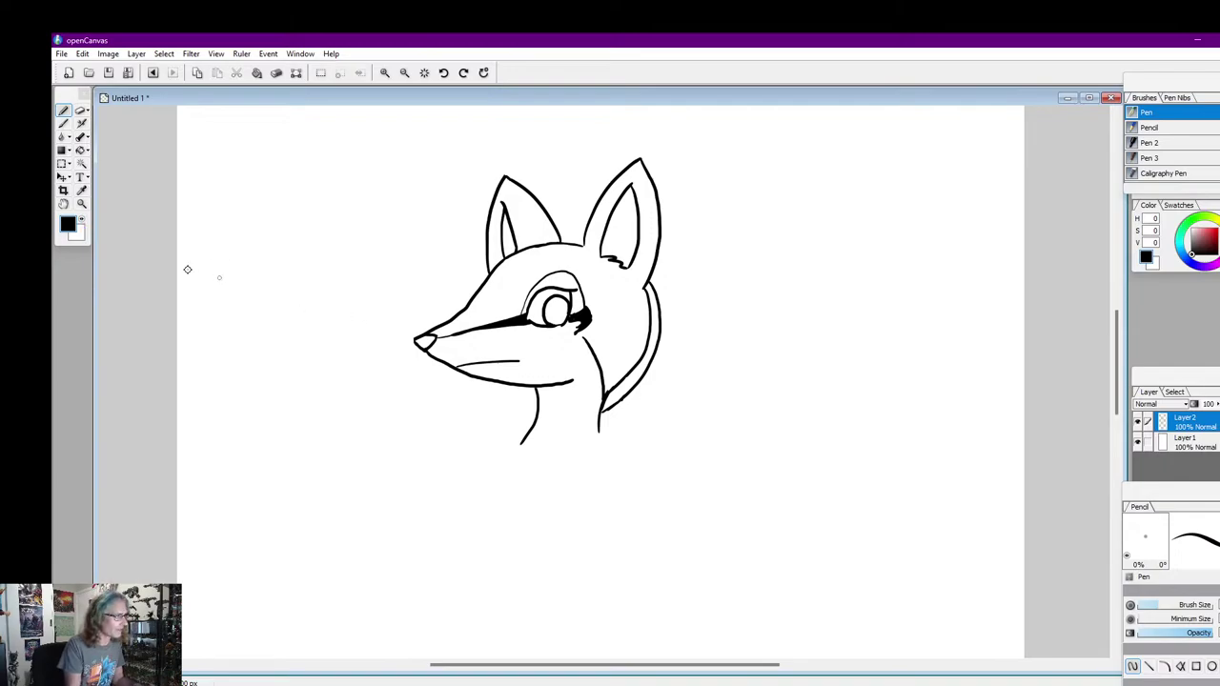
Touch up the eye with white and fill the nose with black, leaving a small highlight near its upper edge
{"action": "left_click", "coordinate": [82, 222]}
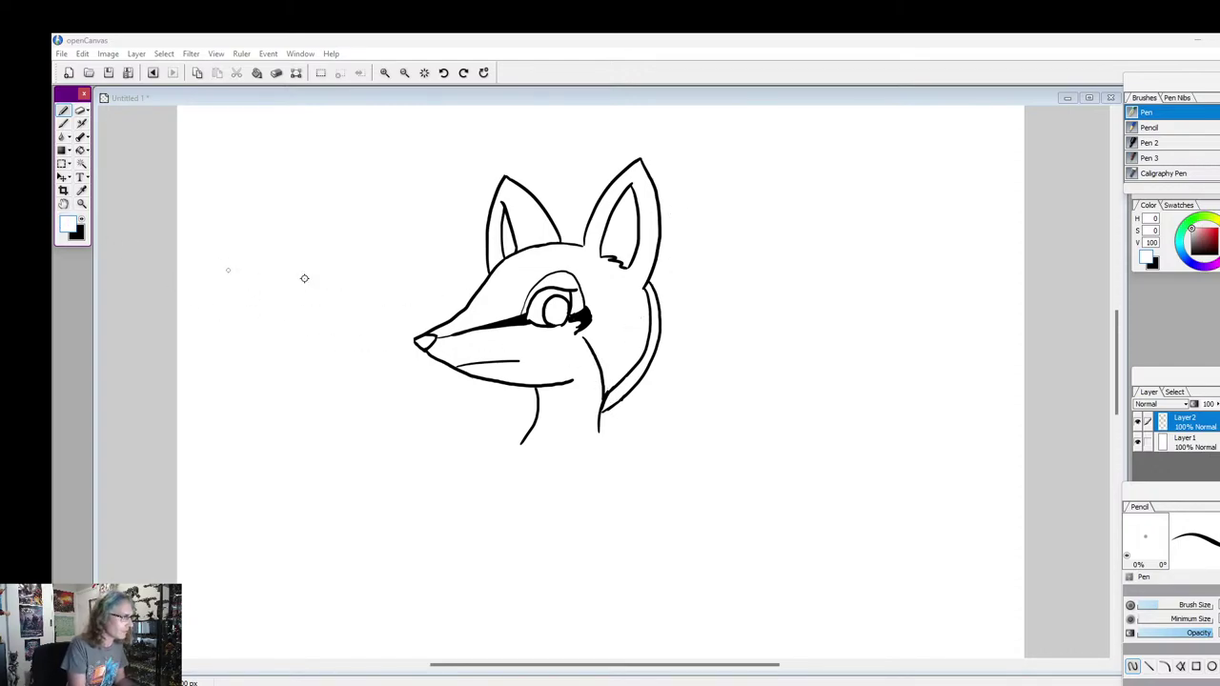
{"action": "left_click", "coordinate": [564, 315]}
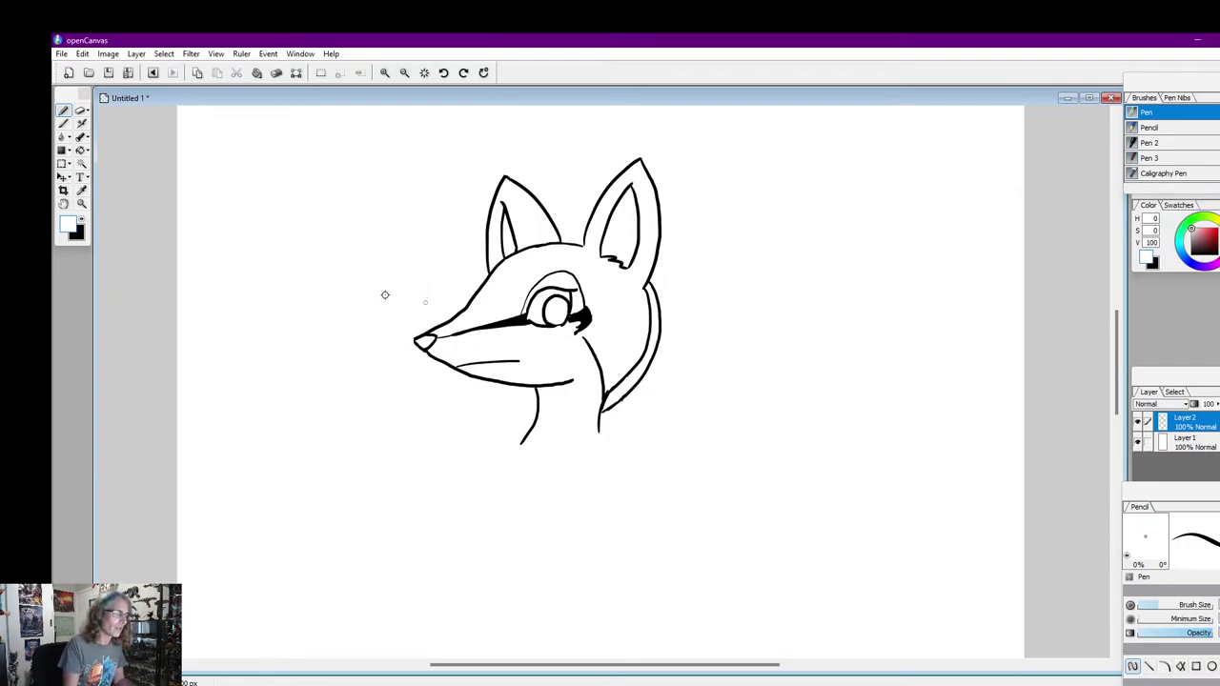
{"action": "left_click", "coordinate": [82, 219]}
{"action": "left_click", "coordinate": [421, 341]}
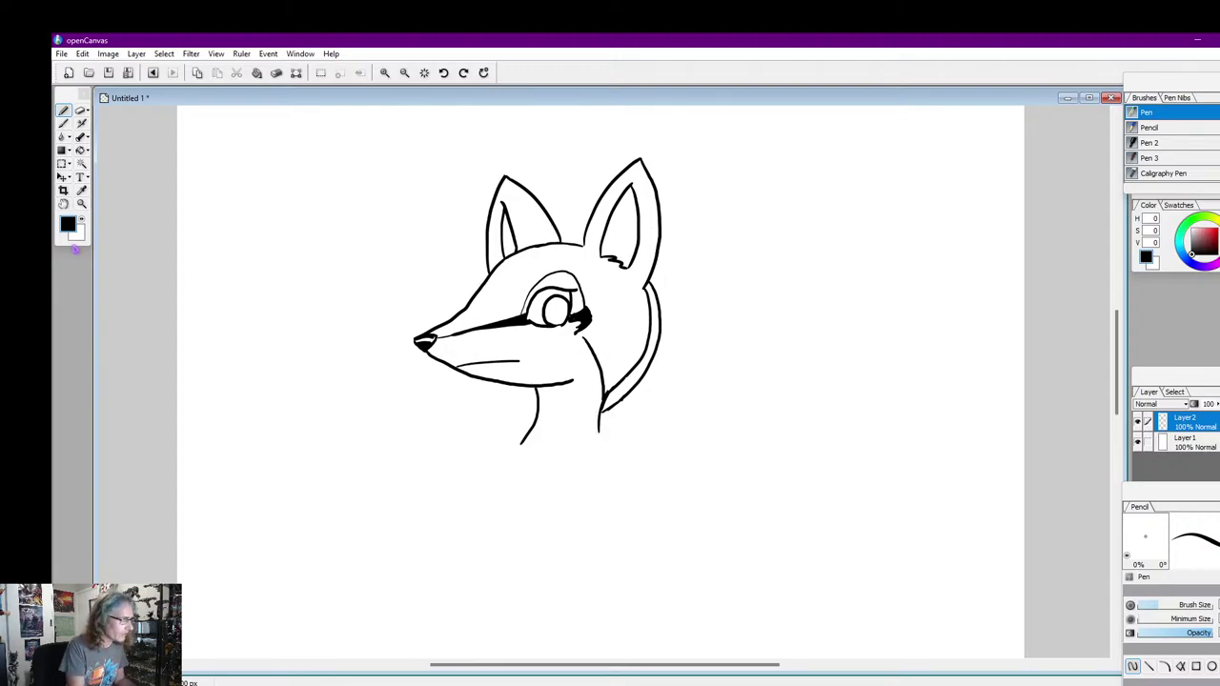
Redraw the back neck line in black, curving inward below the head, and paint out the old line with white
{"action": "left_click_drag", "start_coordinate": [602, 405], "coordinate": [592, 444]}
{"action": "left_click", "coordinate": [83, 219]}
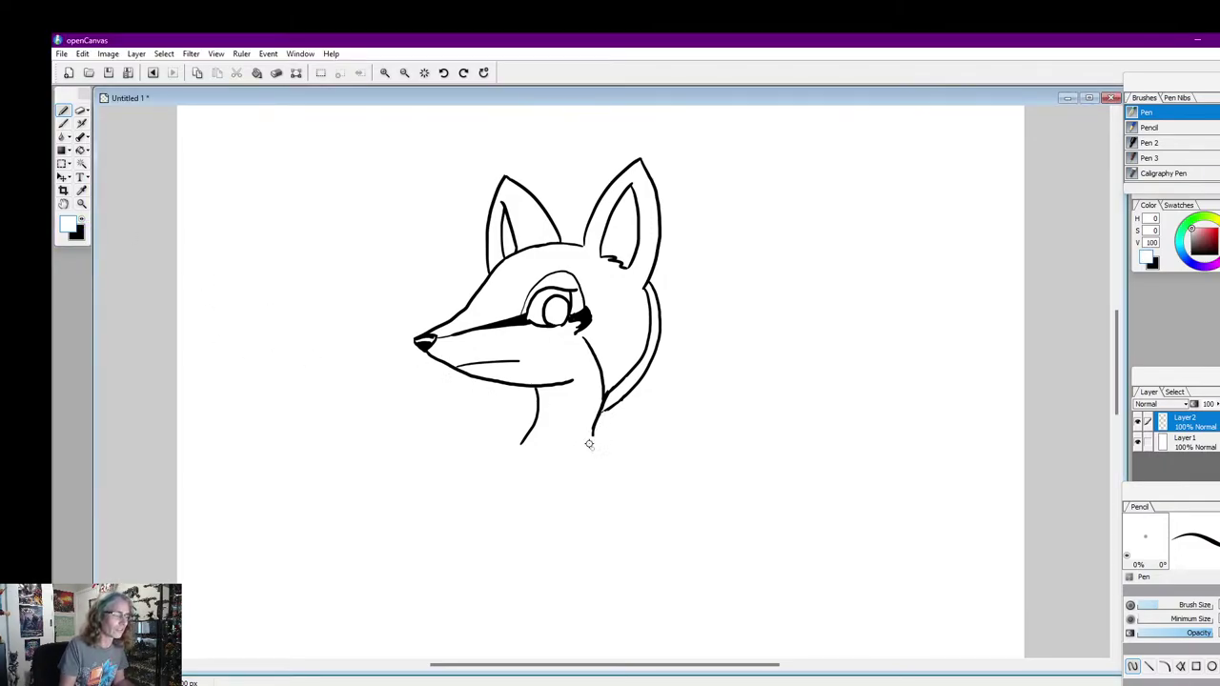
{"action": "left_click", "coordinate": [83, 220]}
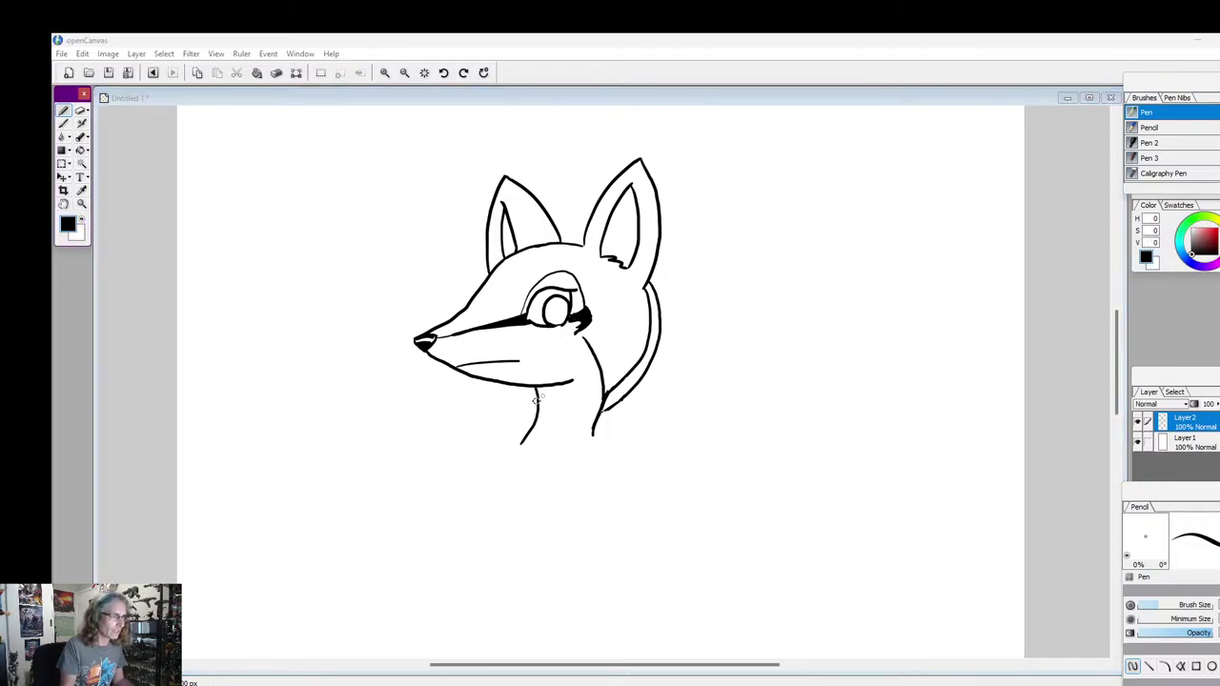
Draw a black shoulder line outward from each side of the neck and redraw the lower end of the throat line
{"action": "left_click_drag", "start_coordinate": [593, 434], "coordinate": [638, 455]}
{"action": "left_click_drag", "start_coordinate": [521, 438], "coordinate": [462, 459]}
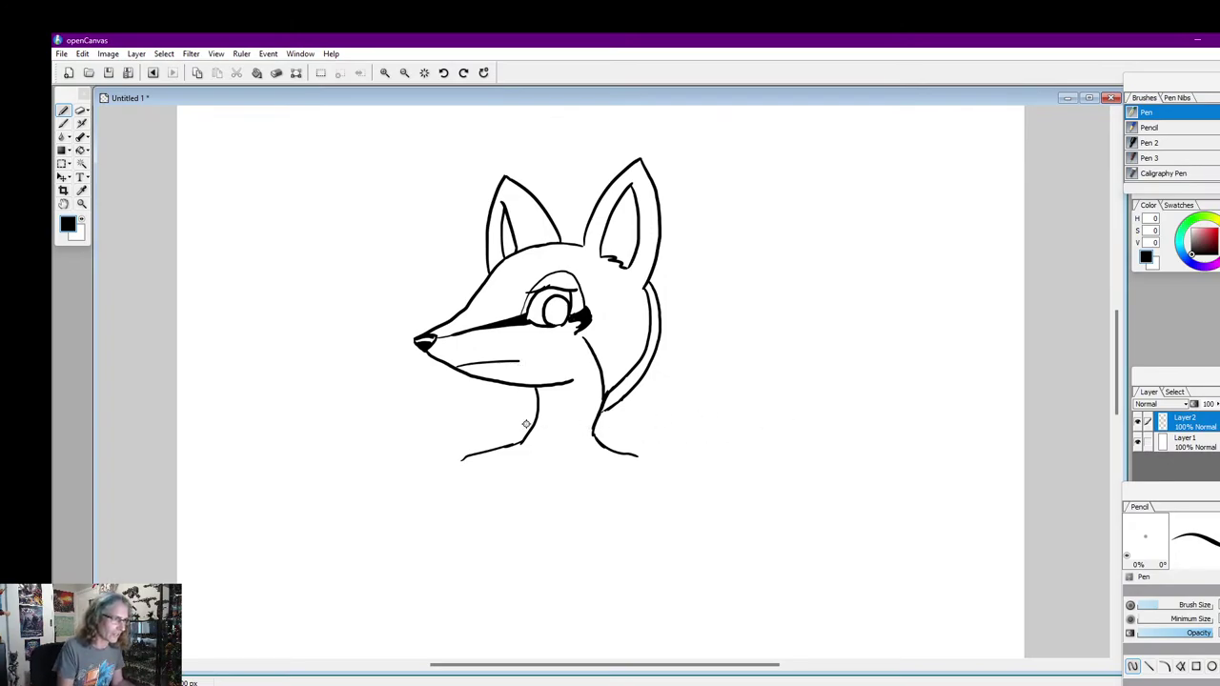
{"action": "mouse_move", "coordinate": [537, 420]}
{"action": "left_mouse_down"}
{"action": "mouse_move", "coordinate": [528, 449]}
{"action": "mouse_move", "coordinate": [533, 427]}
{"action": "mouse_move", "coordinate": [516, 436]}
{"action": "mouse_move", "coordinate": [529, 446]}
{"action": "left_mouse_up"}
{"action": "left_click", "coordinate": [83, 220]}
{"action": "left_click", "coordinate": [82, 220]}
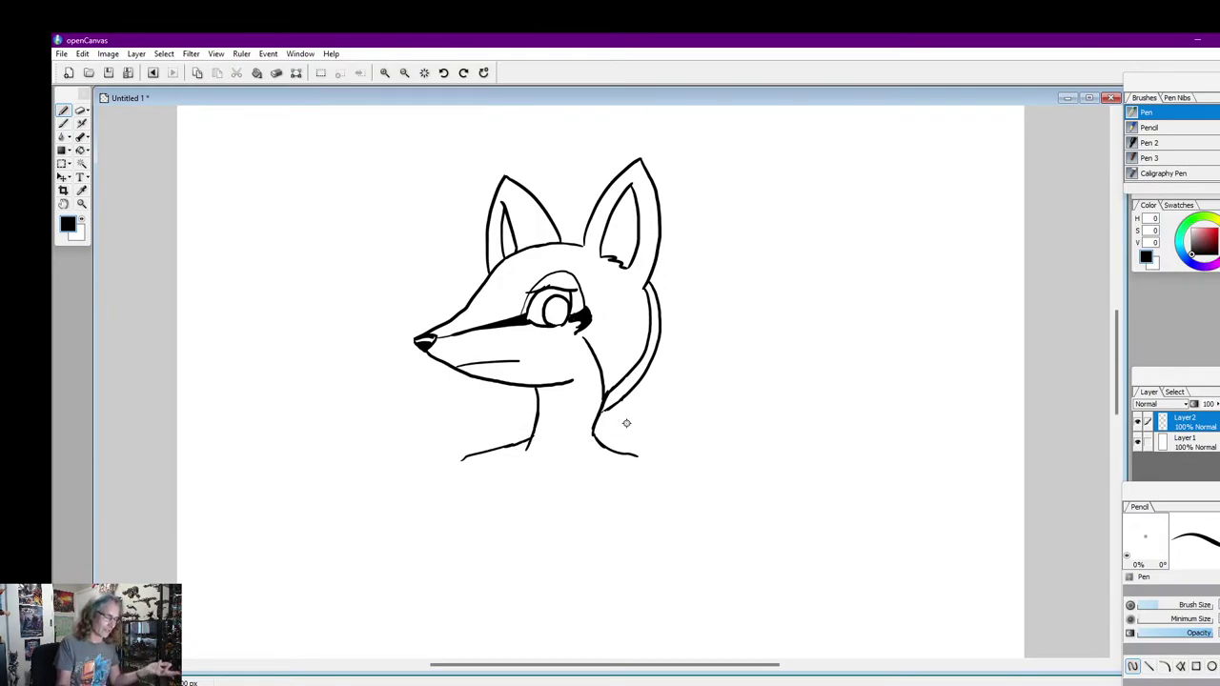
Round both shoulders downward with black curves and remove the leftover end of the far shoulder line with white
{"action": "left_click", "coordinate": [83, 221]}
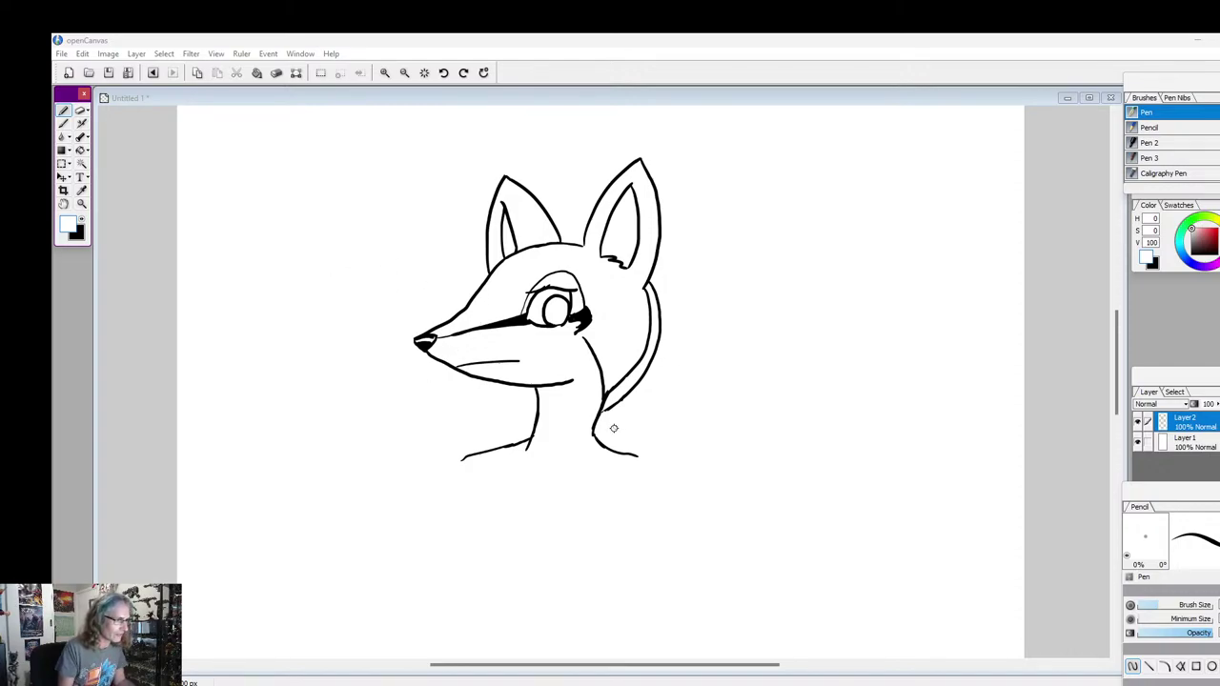
{"action": "left_click_drag", "start_coordinate": [1120, 363], "coordinate": [1118, 369]}
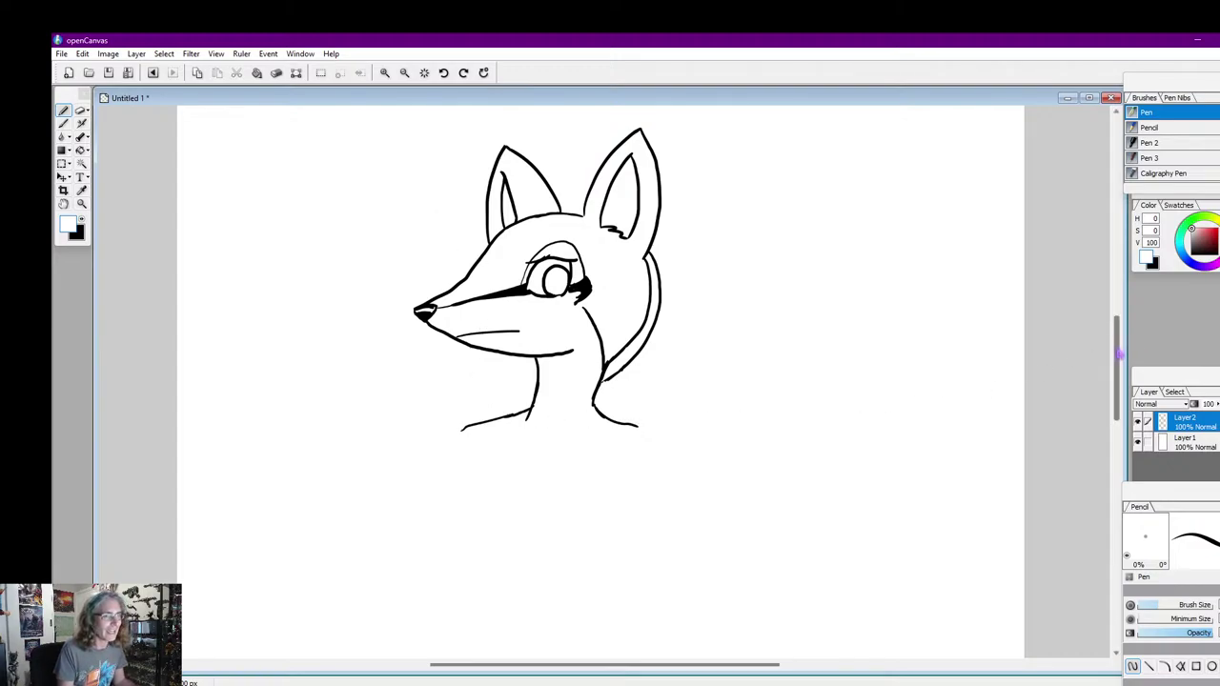
{"action": "left_click_drag", "start_coordinate": [1120, 356], "coordinate": [1122, 353]}
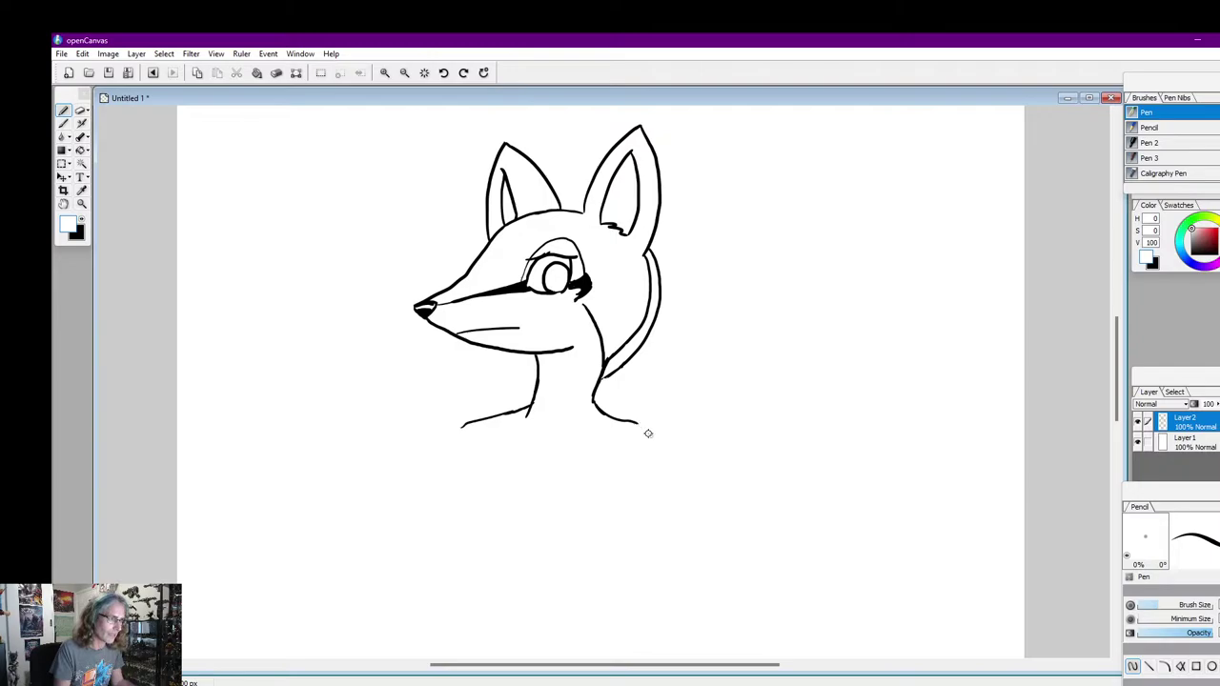
{"action": "left_click", "coordinate": [84, 221]}
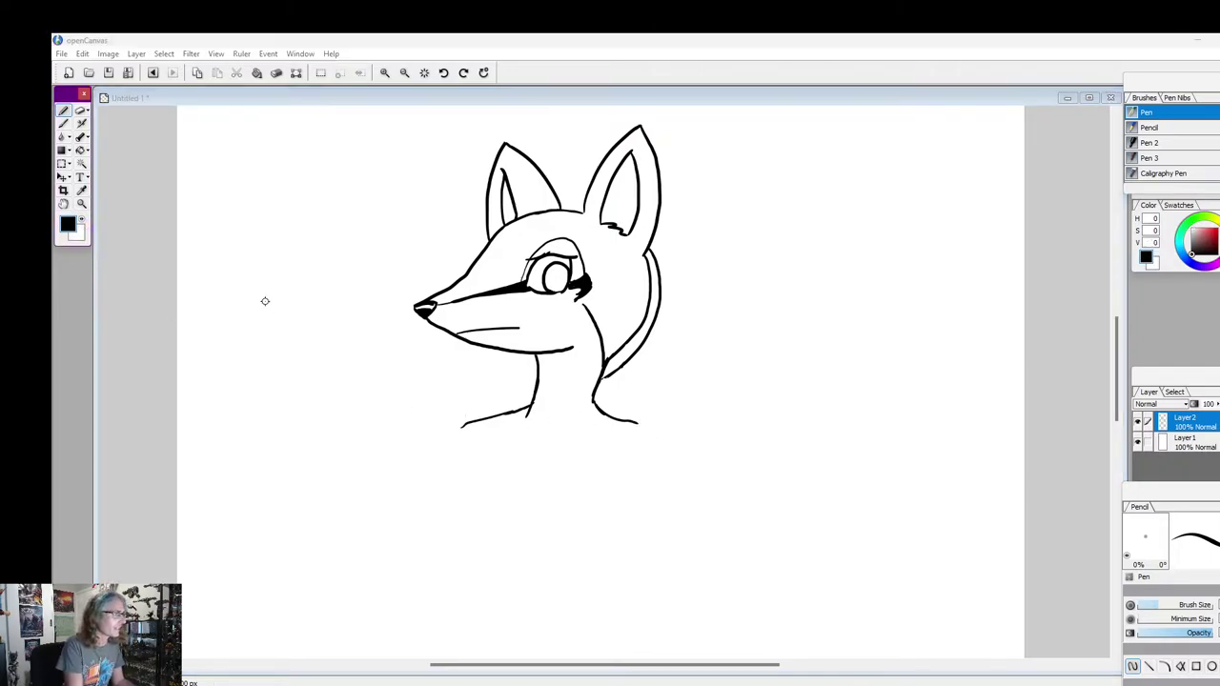
{"action": "left_click", "coordinate": [641, 416]}
{"action": "left_click_drag", "start_coordinate": [637, 421], "coordinate": [658, 457]}
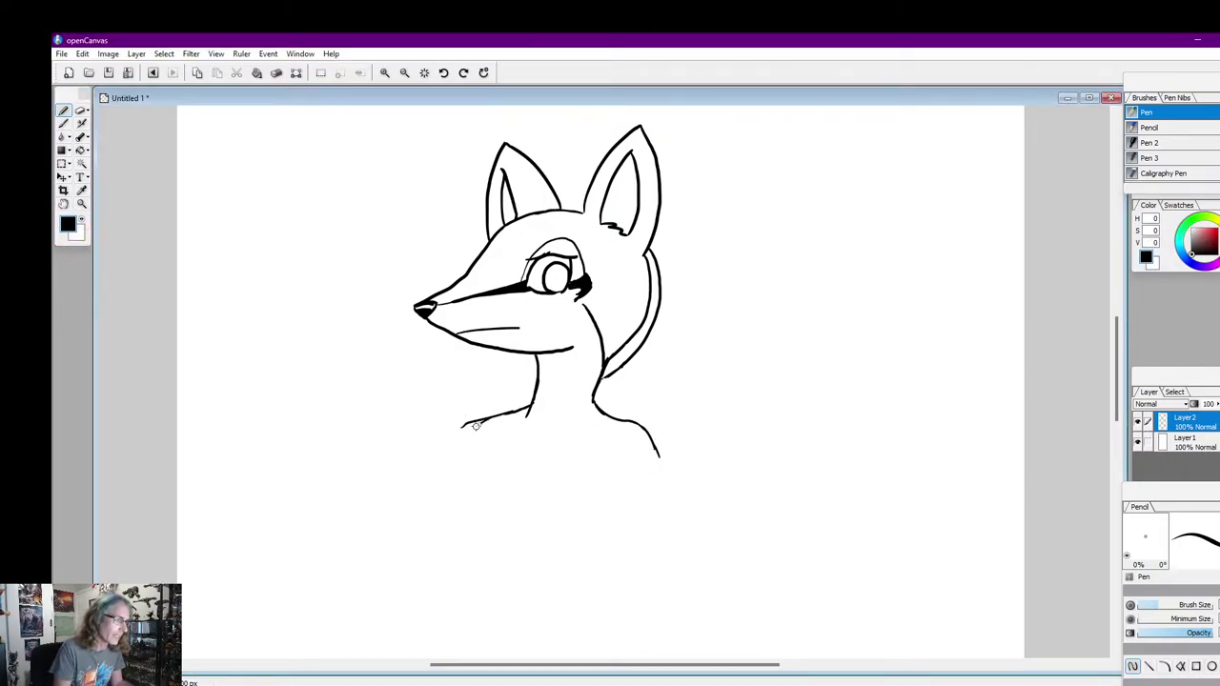
{"action": "left_click_drag", "start_coordinate": [474, 424], "coordinate": [451, 457]}
{"action": "left_click", "coordinate": [84, 221]}
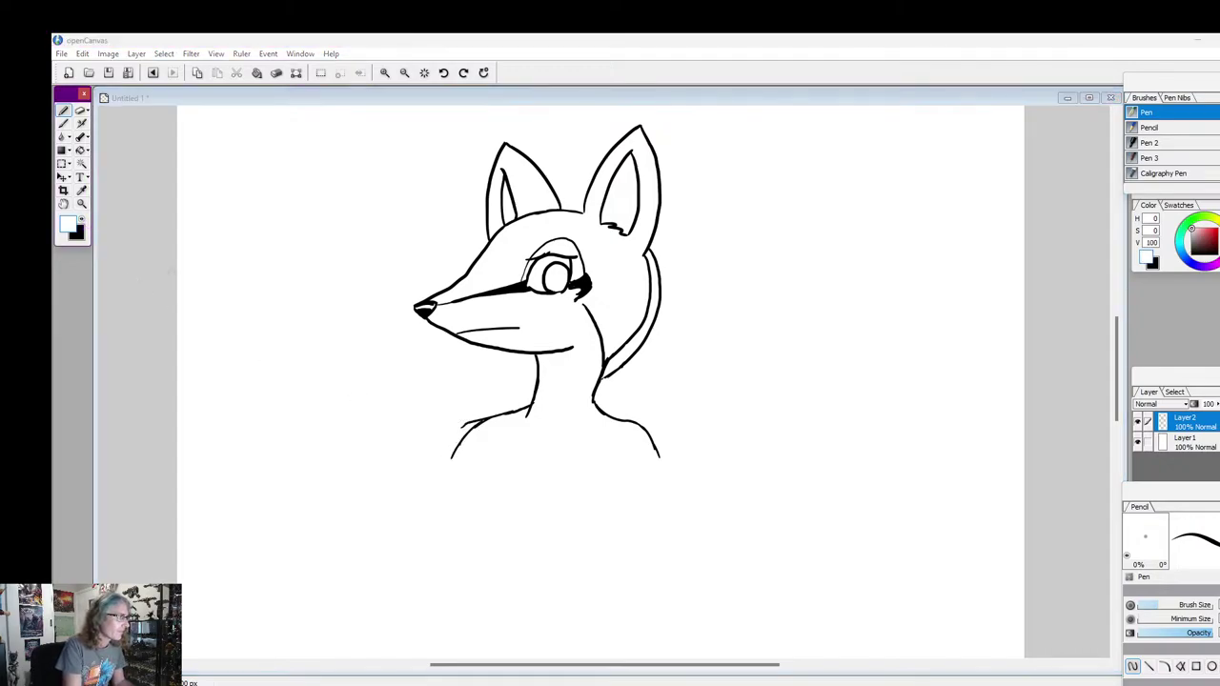
{"action": "left_click", "coordinate": [462, 420]}
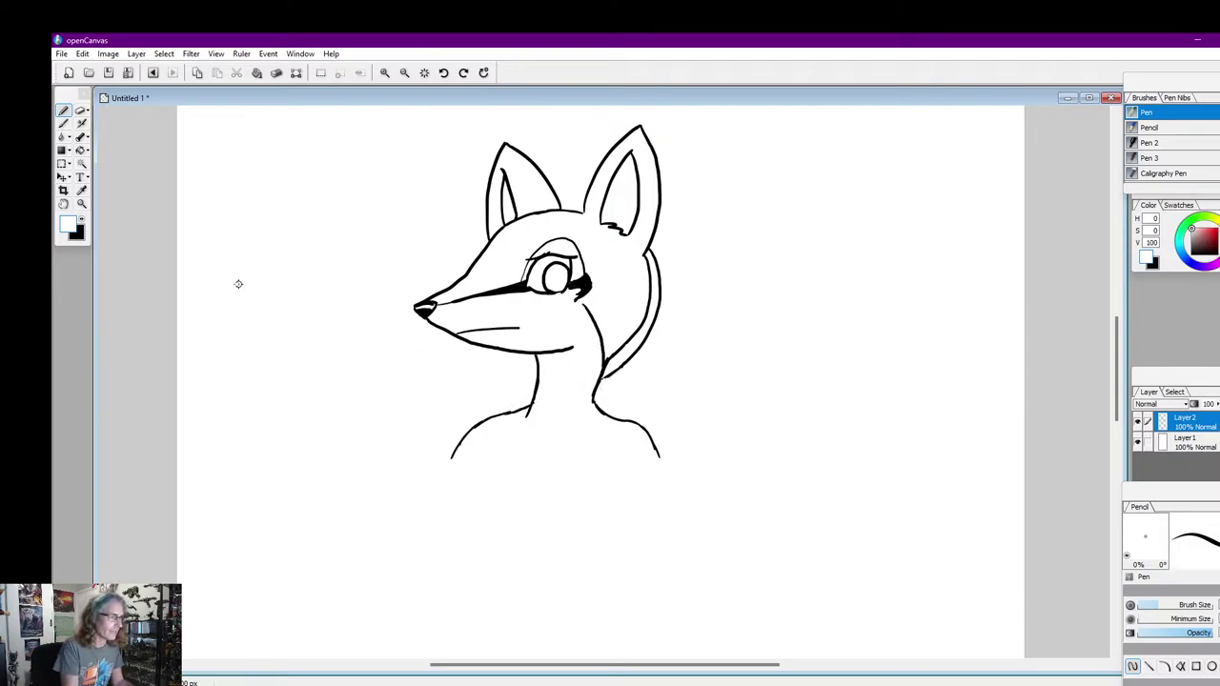
Draw a small black fur tuft under the jaw and outline both sides of the torso from the armpits through the waist to the hips
{"action": "left_click", "coordinate": [82, 219]}
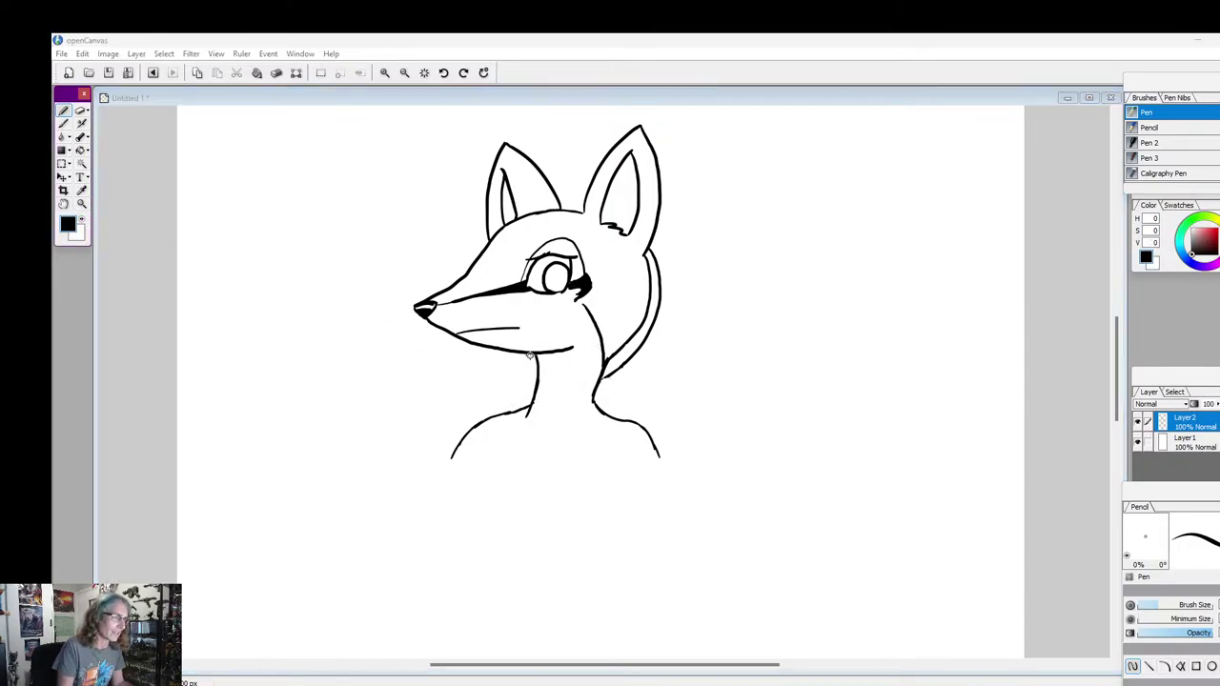
{"action": "mouse_move", "coordinate": [531, 356]}
{"action": "left_mouse_down"}
{"action": "mouse_move", "coordinate": [525, 379]}
{"action": "mouse_move", "coordinate": [536, 370]}
{"action": "left_mouse_up"}
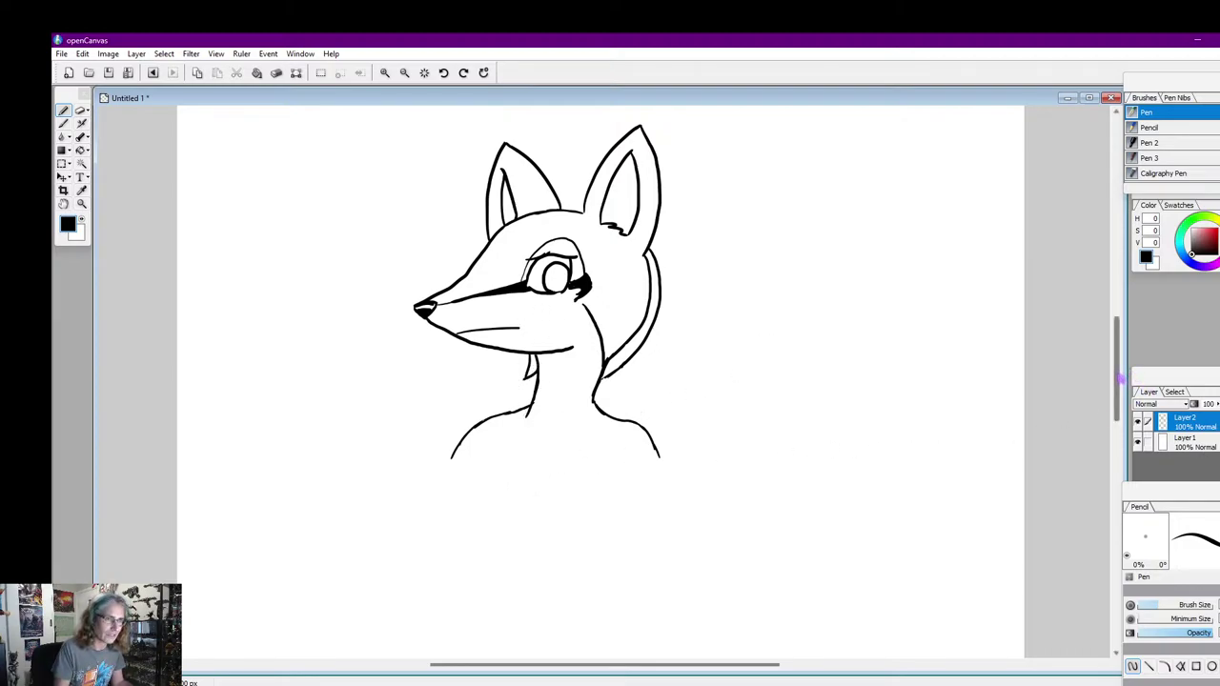
{"action": "scroll", "coordinate": [1122, 381], "scroll_direction": "down", "scroll_amount": 2}
{"action": "left_click_drag", "start_coordinate": [486, 405], "coordinate": [489, 462]}
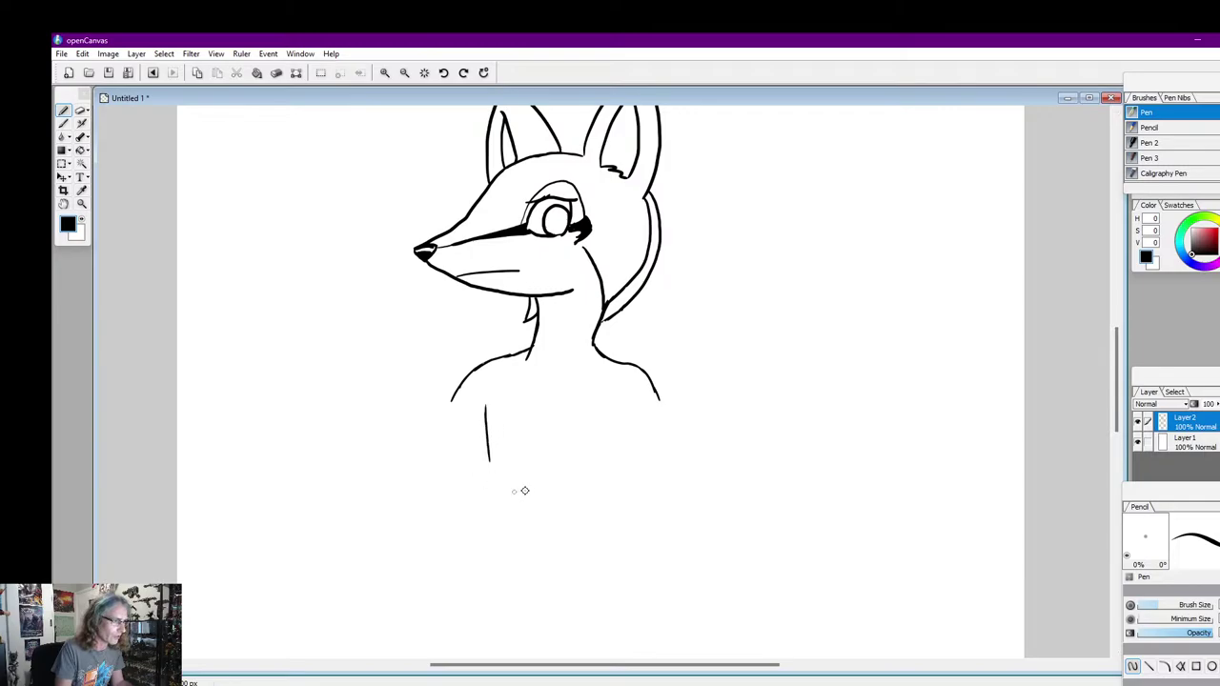
{"action": "left_click_drag", "start_coordinate": [623, 416], "coordinate": [601, 466]}
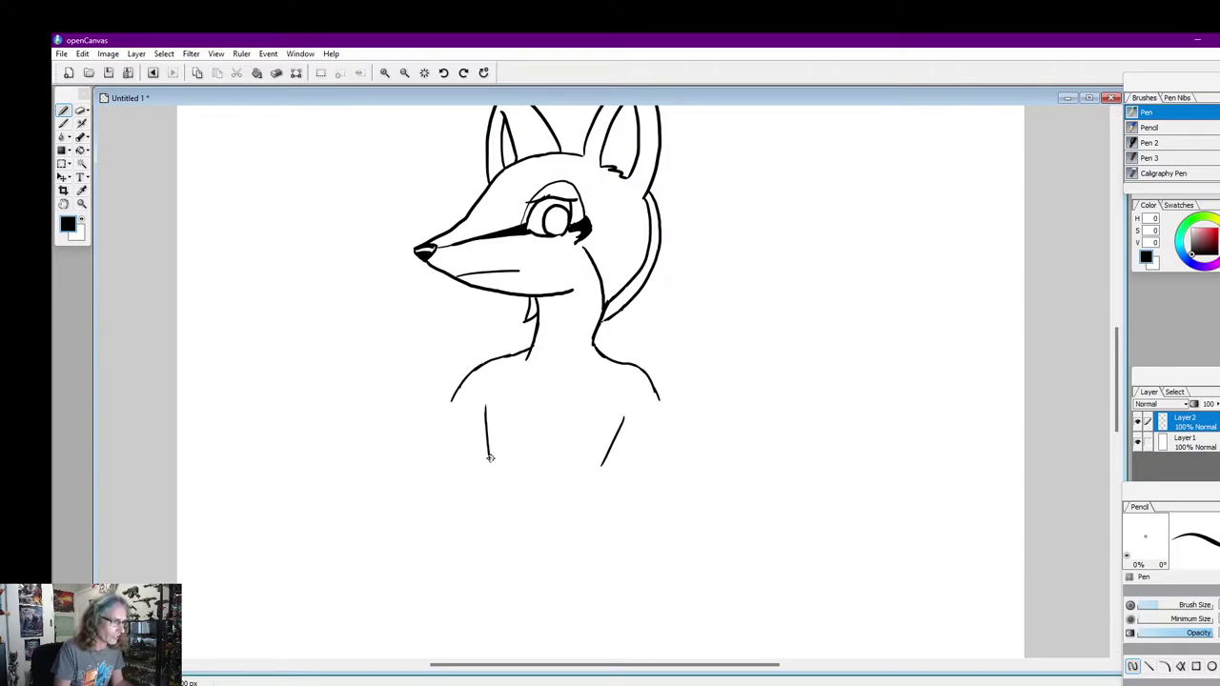
{"action": "left_click_drag", "start_coordinate": [489, 458], "coordinate": [448, 586]}
{"action": "mouse_move", "coordinate": [602, 467]}
{"action": "left_mouse_down"}
{"action": "mouse_move", "coordinate": [603, 525]}
{"action": "mouse_move", "coordinate": [636, 622]}
{"action": "left_mouse_up"}
{"action": "left_click_drag", "start_coordinate": [448, 585], "coordinate": [440, 646]}
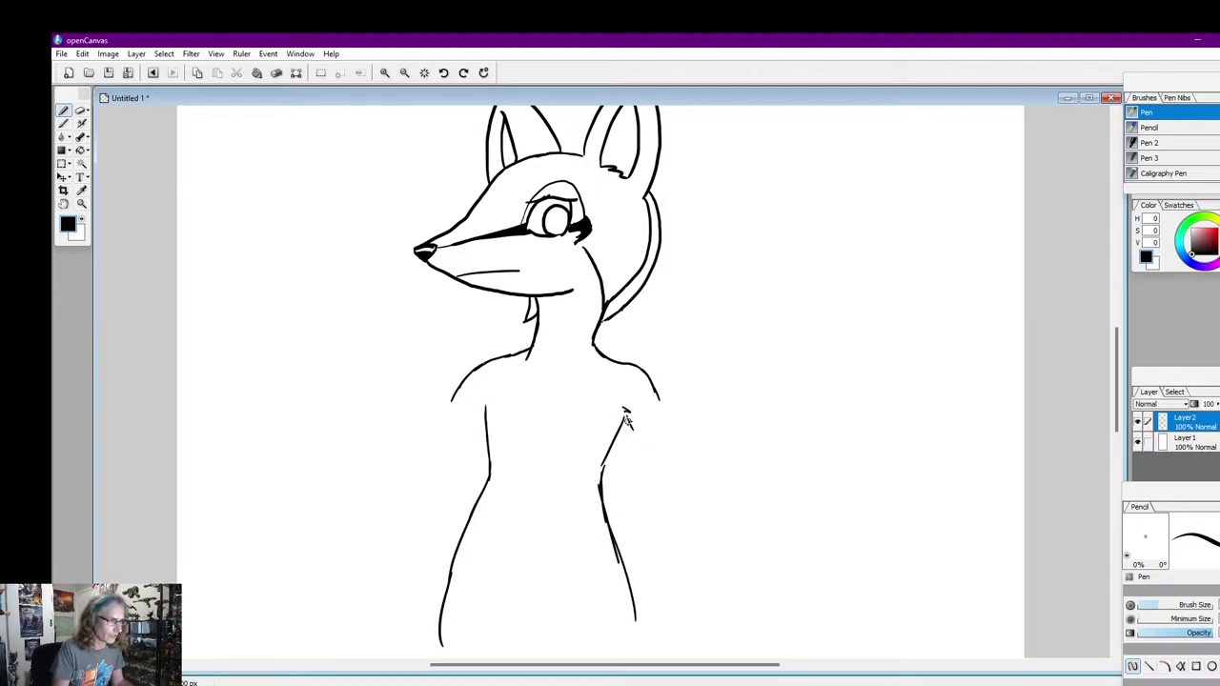
Draw the near arm in black, with the upper arm angled down from the shoulder and the forearm bent upward at the elbow
{"action": "left_click_drag", "start_coordinate": [661, 408], "coordinate": [682, 453]}
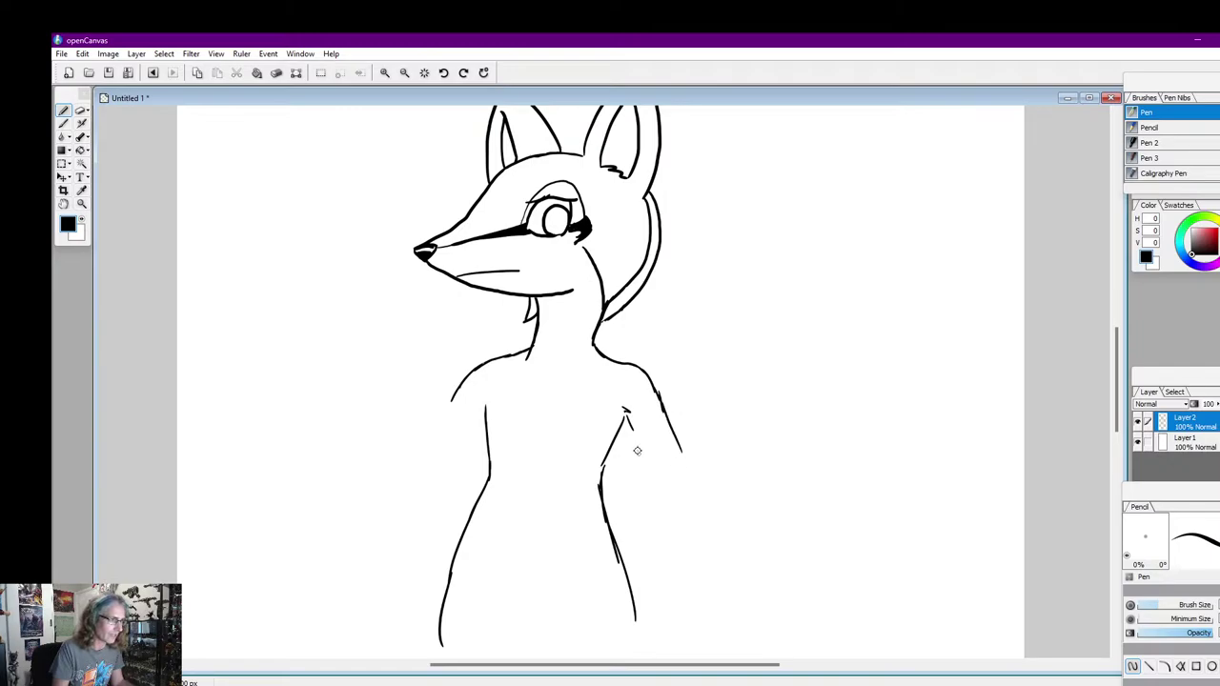
{"action": "left_click_drag", "start_coordinate": [625, 415], "coordinate": [672, 508]}
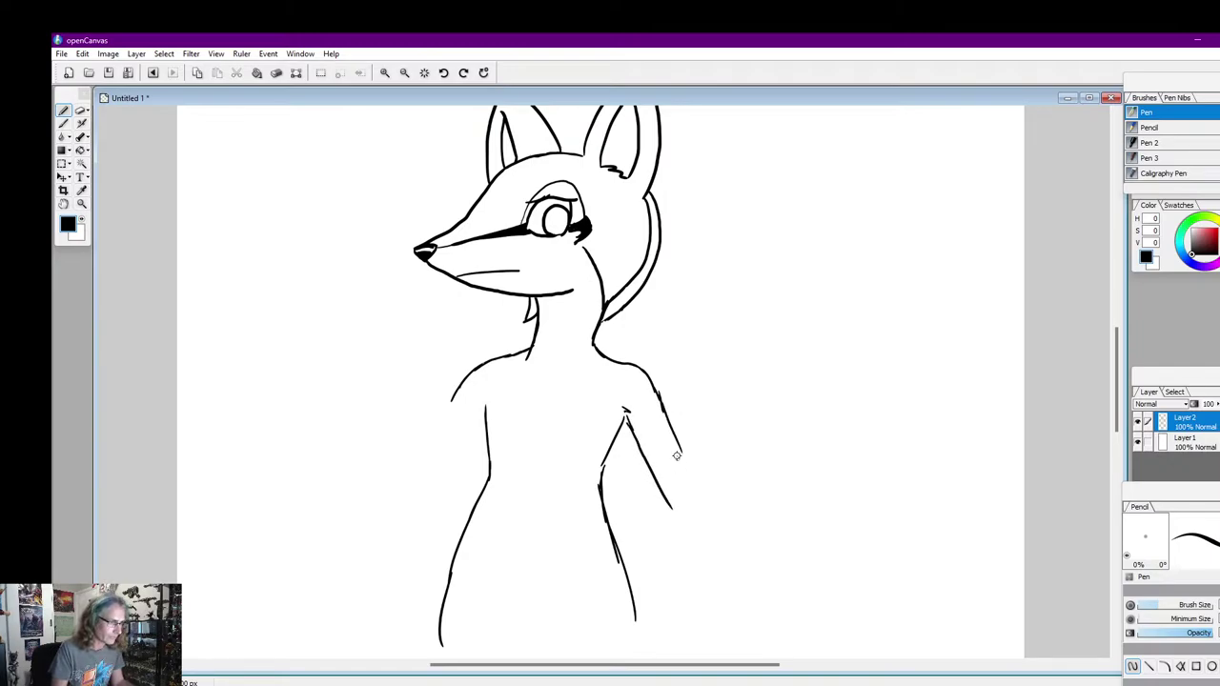
{"action": "mouse_move", "coordinate": [682, 450]}
{"action": "left_mouse_down"}
{"action": "mouse_move", "coordinate": [689, 492]}
{"action": "mouse_move", "coordinate": [732, 441]}
{"action": "left_mouse_up"}
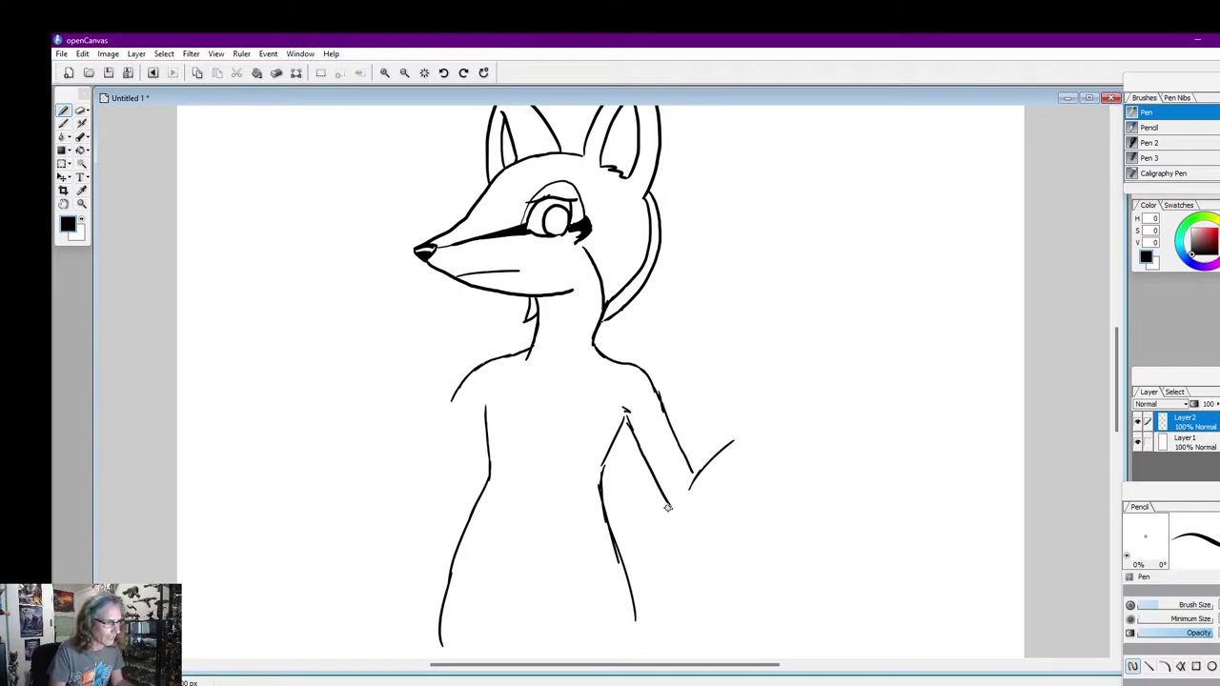
{"action": "mouse_move", "coordinate": [668, 508]}
{"action": "left_mouse_down"}
{"action": "mouse_move", "coordinate": [742, 498]}
{"action": "mouse_move", "coordinate": [734, 508]}
{"action": "mouse_move", "coordinate": [769, 450]}
{"action": "left_mouse_up"}
Extend the forearm to the wrist and draw an open, palm-up hand with a thumb and extended fingers
{"action": "mouse_move", "coordinate": [749, 491]}
{"action": "left_mouse_down"}
{"action": "mouse_move", "coordinate": [775, 434]}
{"action": "mouse_move", "coordinate": [768, 410]}
{"action": "mouse_move", "coordinate": [797, 395]}
{"action": "mouse_move", "coordinate": [799, 427]}
{"action": "mouse_move", "coordinate": [832, 385]}
{"action": "left_mouse_up"}
{"action": "mouse_move", "coordinate": [803, 425]}
{"action": "left_mouse_down"}
{"action": "mouse_move", "coordinate": [839, 382]}
{"action": "mouse_move", "coordinate": [835, 422]}
{"action": "mouse_move", "coordinate": [856, 384]}
{"action": "mouse_move", "coordinate": [856, 395]}
{"action": "mouse_move", "coordinate": [887, 382]}
{"action": "left_mouse_up"}
{"action": "left_click_drag", "start_coordinate": [843, 425], "coordinate": [892, 386]}
{"action": "mouse_move", "coordinate": [802, 399]}
{"action": "left_mouse_down"}
{"action": "mouse_move", "coordinate": [835, 372]}
{"action": "mouse_move", "coordinate": [844, 387]}
{"action": "left_mouse_up"}
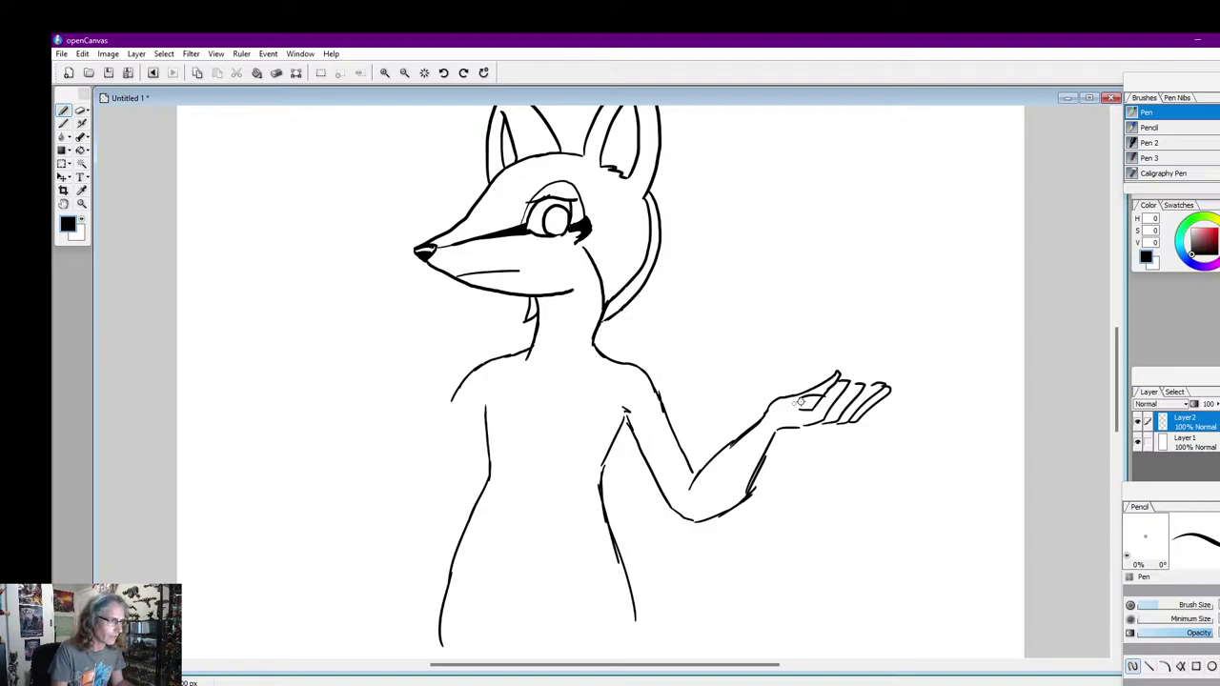
Touch up the palm-up hand with white around the thumb and fingers, and close the gaps between the fingertips in black
{"action": "left_click", "coordinate": [84, 217]}
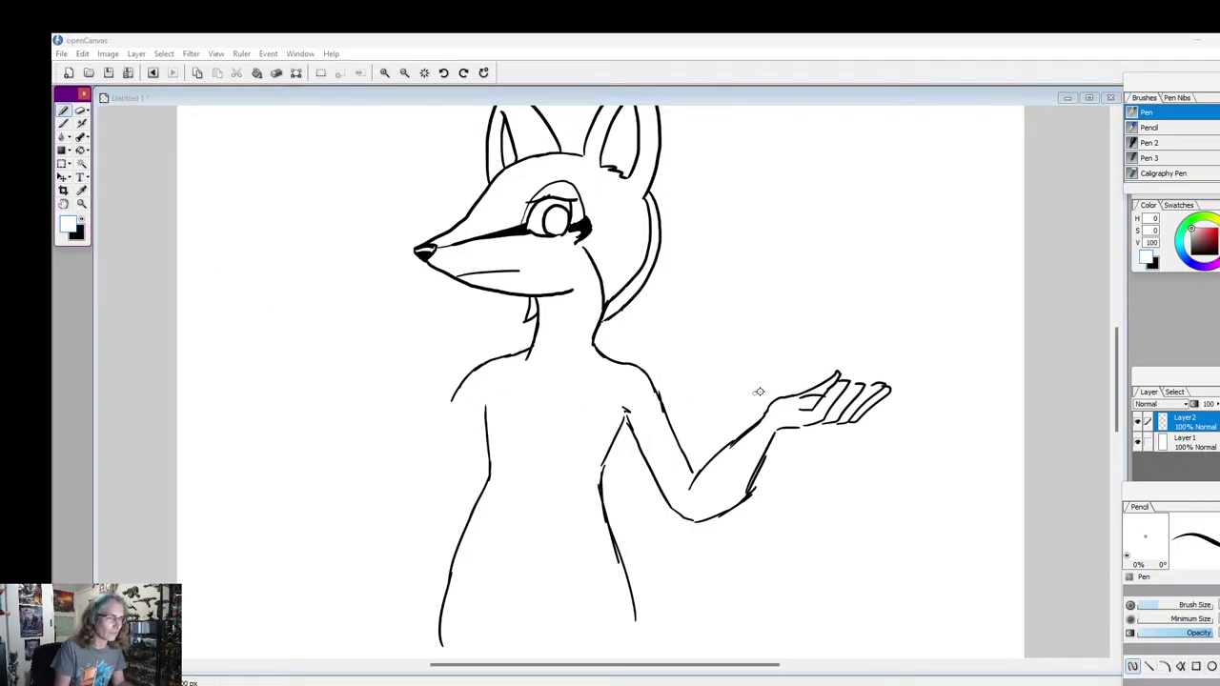
{"action": "left_click", "coordinate": [822, 398]}
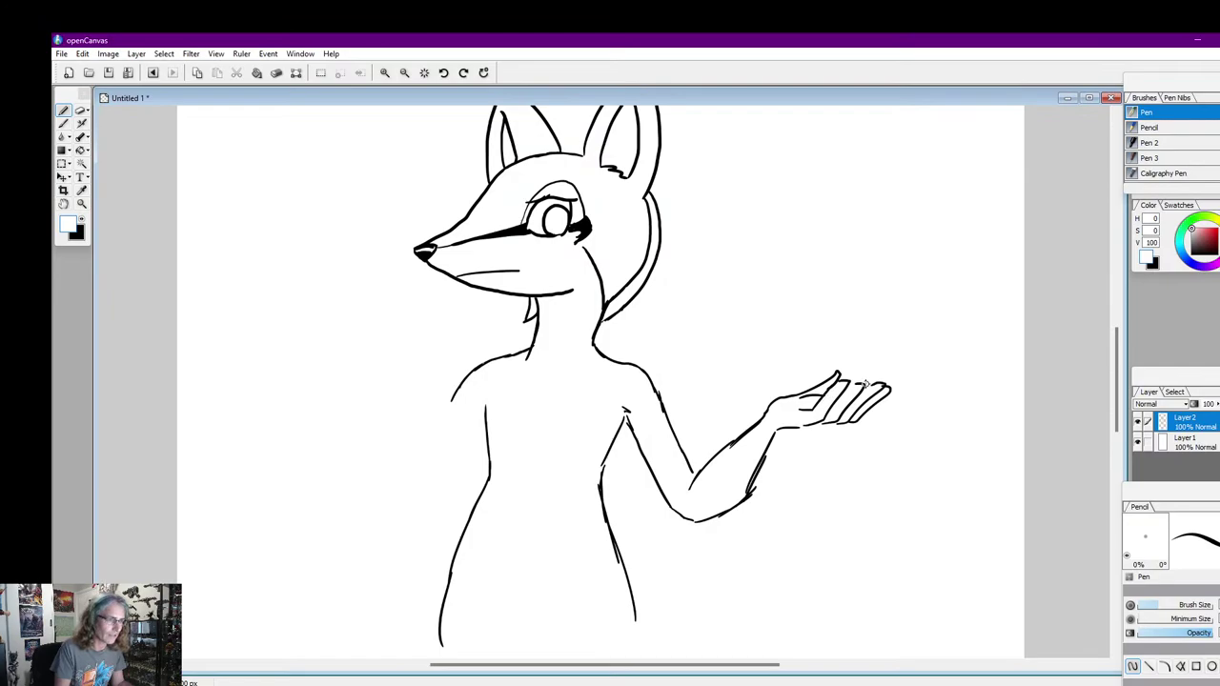
{"action": "left_click", "coordinate": [92, 222]}
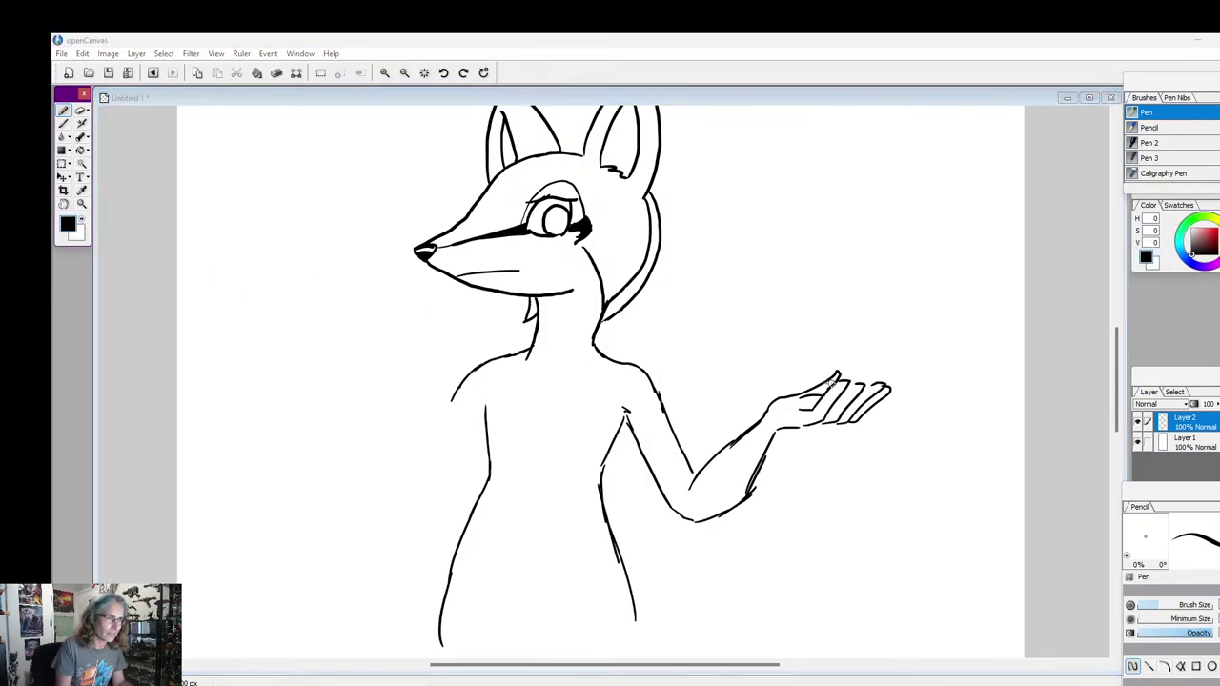
{"action": "left_click", "coordinate": [855, 383]}
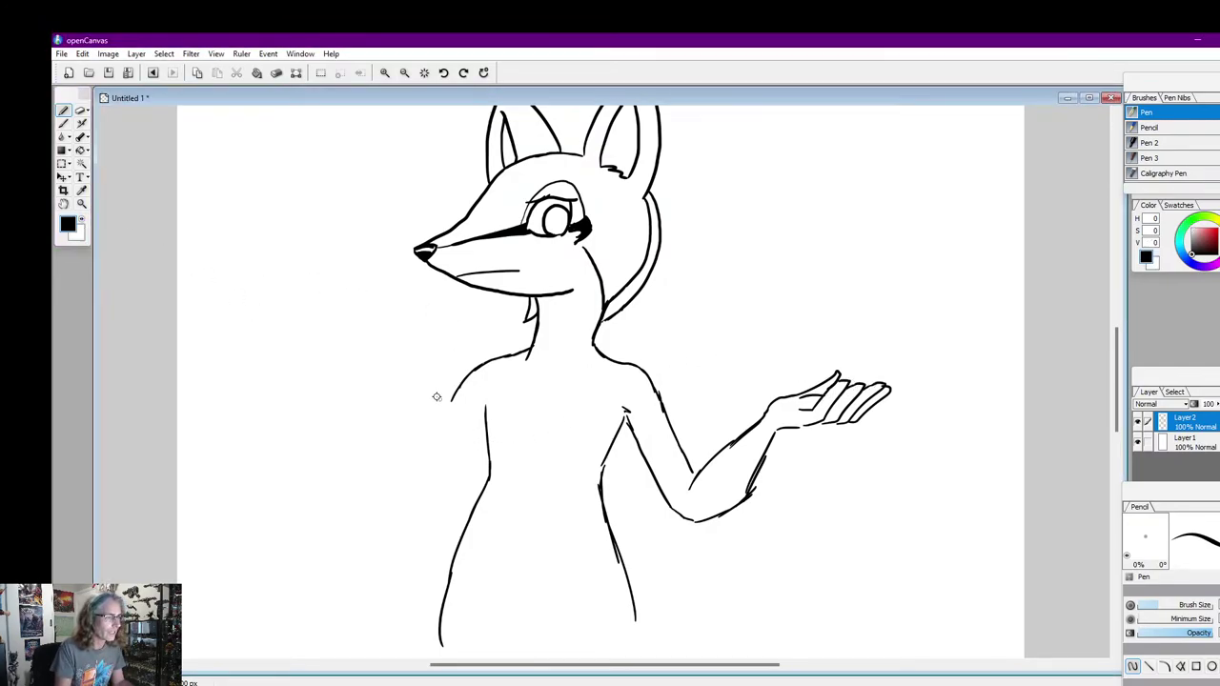
Draw the far arm in black with a bent elbow, a forearm rising outward and a raised open hand with spread fingers
{"action": "left_click_drag", "start_coordinate": [483, 427], "coordinate": [434, 474]}
{"action": "mouse_move", "coordinate": [456, 395]}
{"action": "left_mouse_down"}
{"action": "mouse_move", "coordinate": [417, 449]}
{"action": "mouse_move", "coordinate": [367, 397]}
{"action": "left_mouse_up"}
{"action": "mouse_move", "coordinate": [435, 474]}
{"action": "left_mouse_down"}
{"action": "mouse_move", "coordinate": [407, 495]}
{"action": "mouse_move", "coordinate": [371, 458]}
{"action": "mouse_move", "coordinate": [392, 485]}
{"action": "left_mouse_up"}
{"action": "mouse_move", "coordinate": [373, 462]}
{"action": "left_mouse_down"}
{"action": "mouse_move", "coordinate": [332, 389]}
{"action": "mouse_move", "coordinate": [361, 386]}
{"action": "mouse_move", "coordinate": [354, 371]}
{"action": "mouse_move", "coordinate": [287, 372]}
{"action": "mouse_move", "coordinate": [310, 350]}
{"action": "mouse_move", "coordinate": [315, 309]}
{"action": "mouse_move", "coordinate": [293, 351]}
{"action": "mouse_move", "coordinate": [282, 318]}
{"action": "mouse_move", "coordinate": [305, 294]}
{"action": "mouse_move", "coordinate": [300, 324]}
{"action": "mouse_move", "coordinate": [267, 320]}
{"action": "mouse_move", "coordinate": [278, 292]}
{"action": "left_mouse_up"}
{"action": "mouse_move", "coordinate": [278, 368]}
{"action": "left_mouse_down"}
{"action": "mouse_move", "coordinate": [256, 328]}
{"action": "mouse_move", "coordinate": [274, 311]}
{"action": "left_mouse_up"}
{"action": "mouse_move", "coordinate": [328, 352]}
{"action": "left_mouse_down"}
{"action": "mouse_move", "coordinate": [315, 319]}
{"action": "mouse_move", "coordinate": [311, 355]}
{"action": "left_mouse_up"}
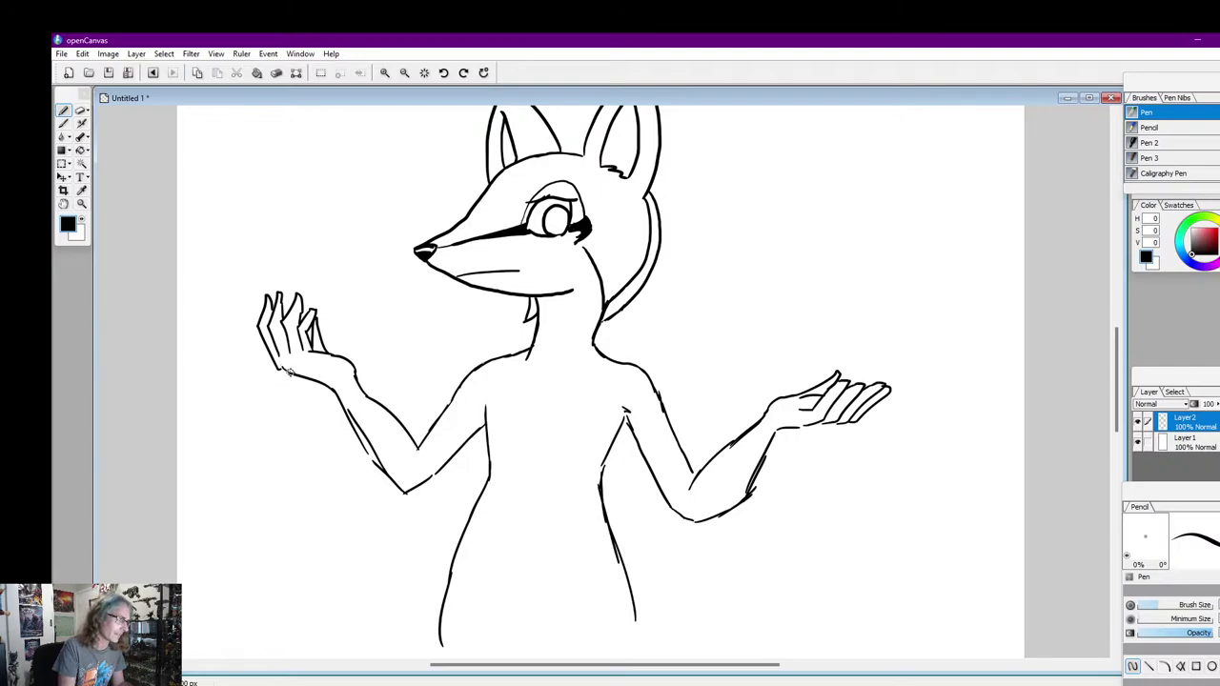
Paint out the far forearm's doubled outer line with white and redraw it as one black curve from wrist to elbow
{"action": "left_click", "coordinate": [81, 219]}
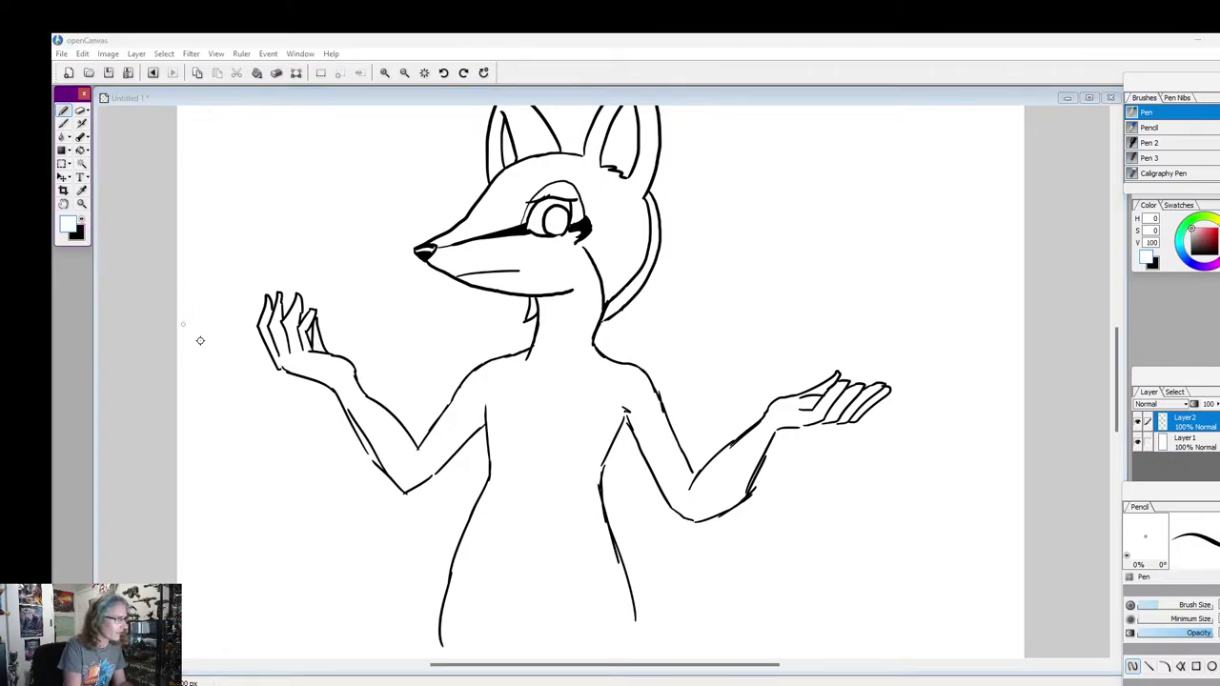
{"action": "mouse_move", "coordinate": [348, 417]}
{"action": "left_mouse_down"}
{"action": "mouse_move", "coordinate": [374, 463]}
{"action": "mouse_move", "coordinate": [351, 415]}
{"action": "left_mouse_up"}
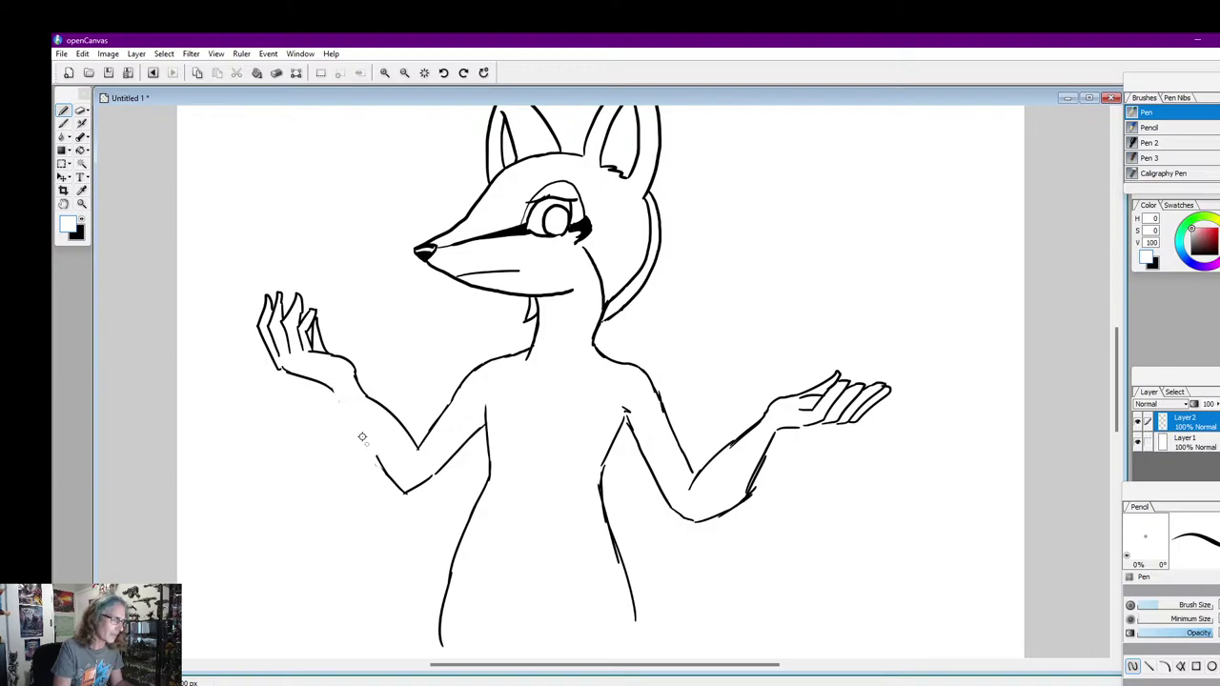
{"action": "mouse_move", "coordinate": [375, 458]}
{"action": "left_mouse_down"}
{"action": "mouse_move", "coordinate": [393, 475]}
{"action": "mouse_move", "coordinate": [373, 463]}
{"action": "mouse_move", "coordinate": [337, 395]}
{"action": "left_mouse_up"}
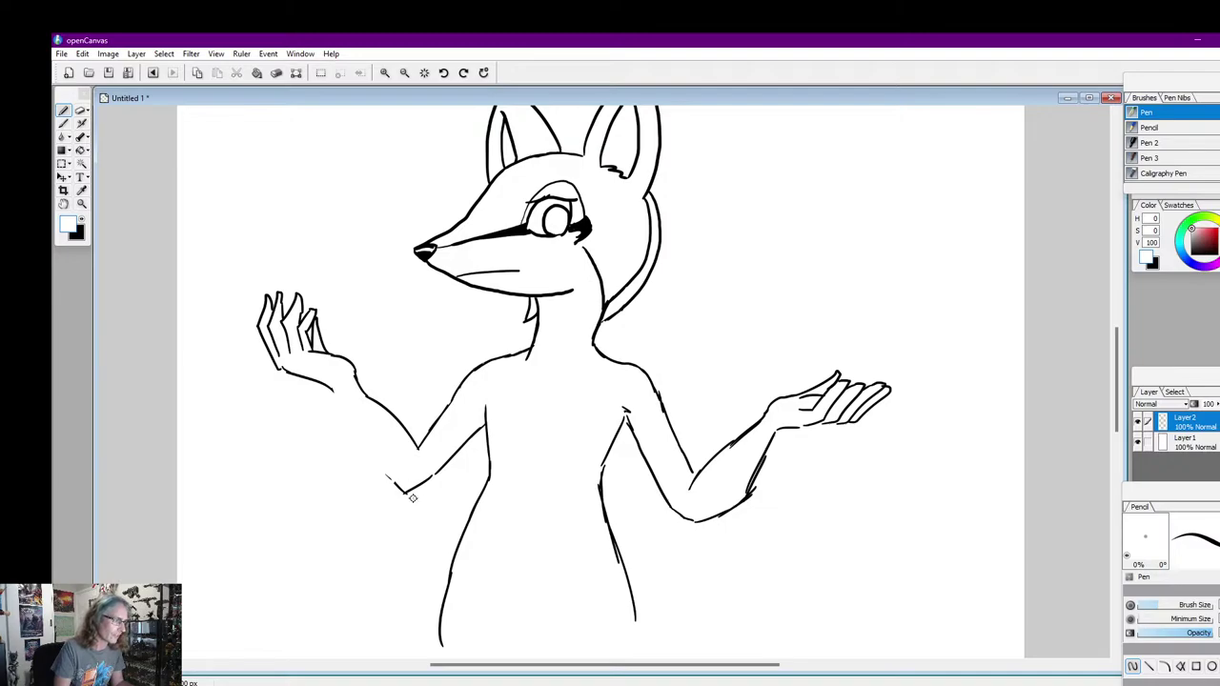
{"action": "left_click", "coordinate": [82, 221]}
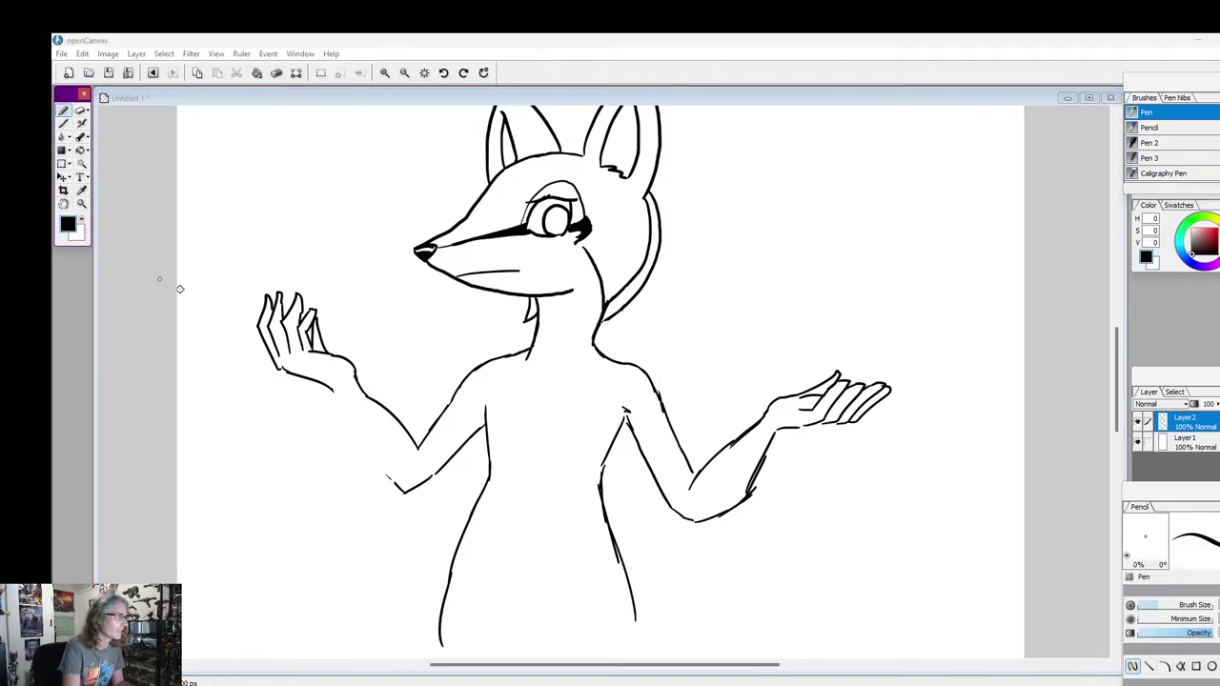
{"action": "left_click_drag", "start_coordinate": [333, 389], "coordinate": [393, 483]}
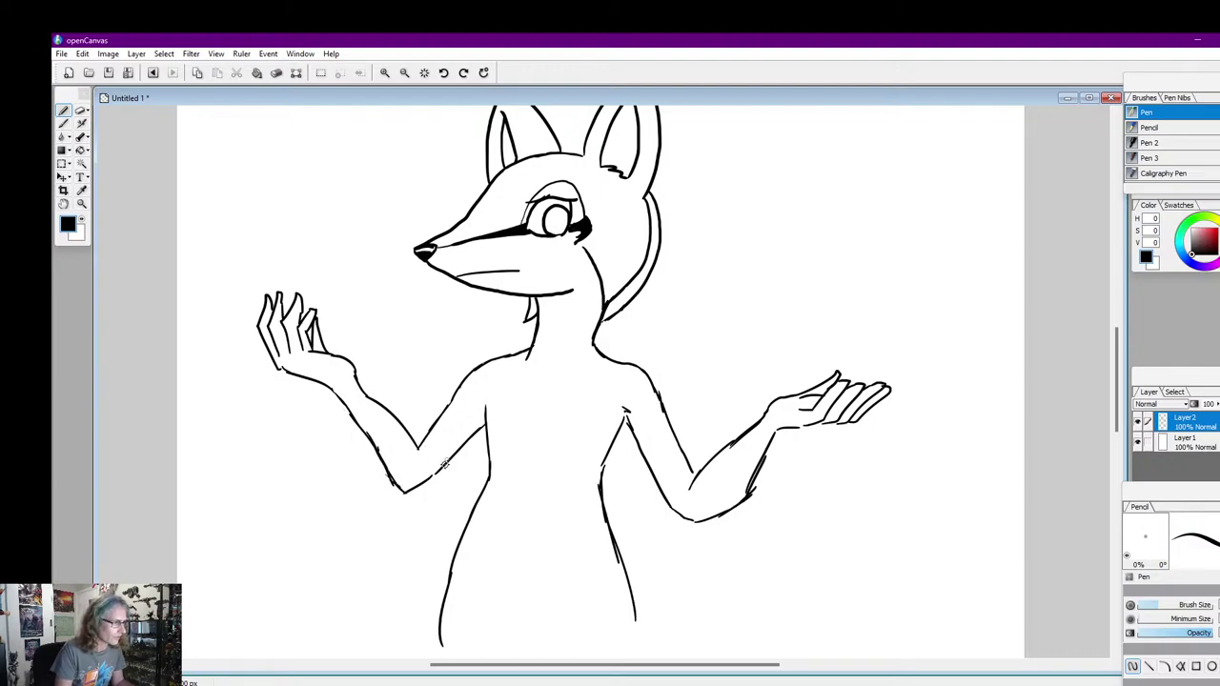
Reinforce the inner line of the far forearm in black and trim its excess thickness with white
{"action": "left_click_drag", "start_coordinate": [370, 397], "coordinate": [415, 448]}
{"action": "left_click", "coordinate": [83, 225]}
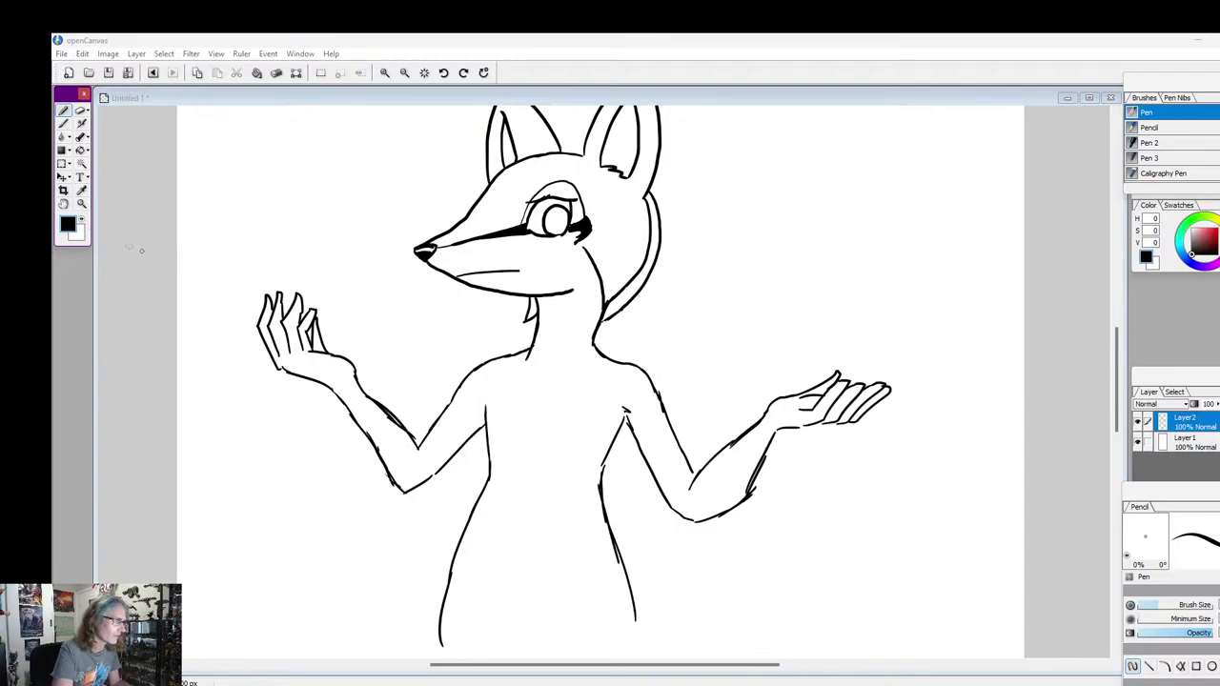
{"action": "left_click", "coordinate": [83, 225]}
{"action": "left_click_drag", "start_coordinate": [376, 392], "coordinate": [410, 431]}
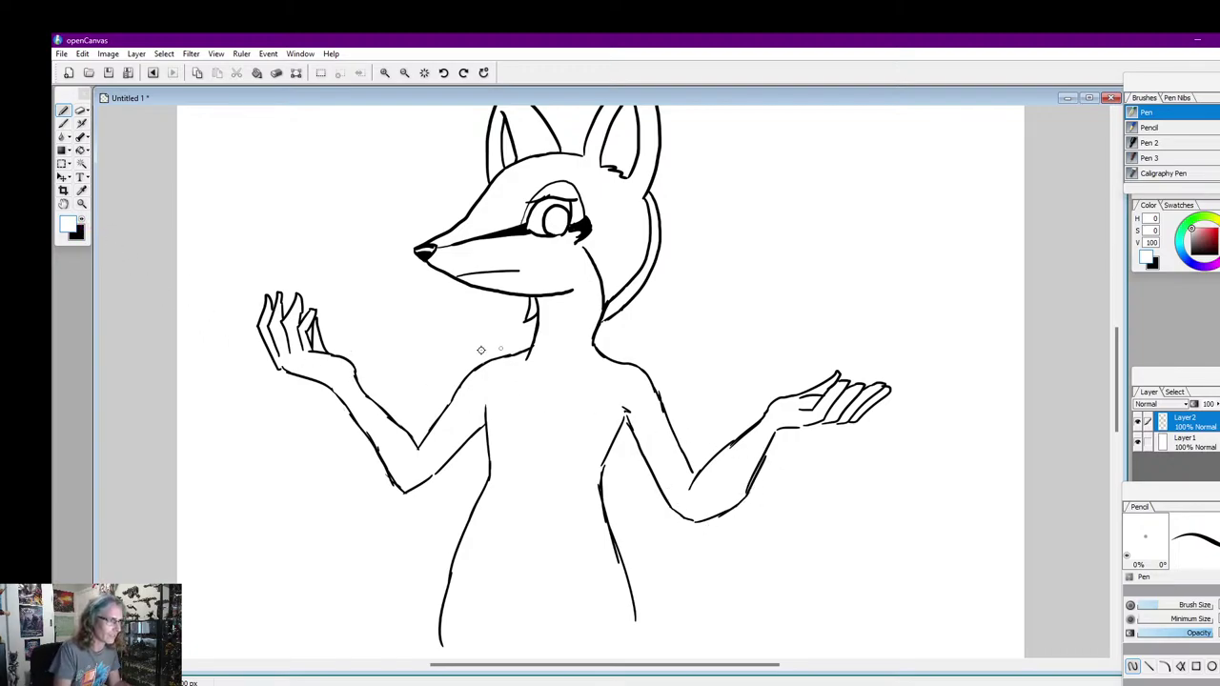
Draw short black collarbone marks at the base of the neck and retouch the far hand's middle finger in black and white
{"action": "left_click", "coordinate": [81, 219]}
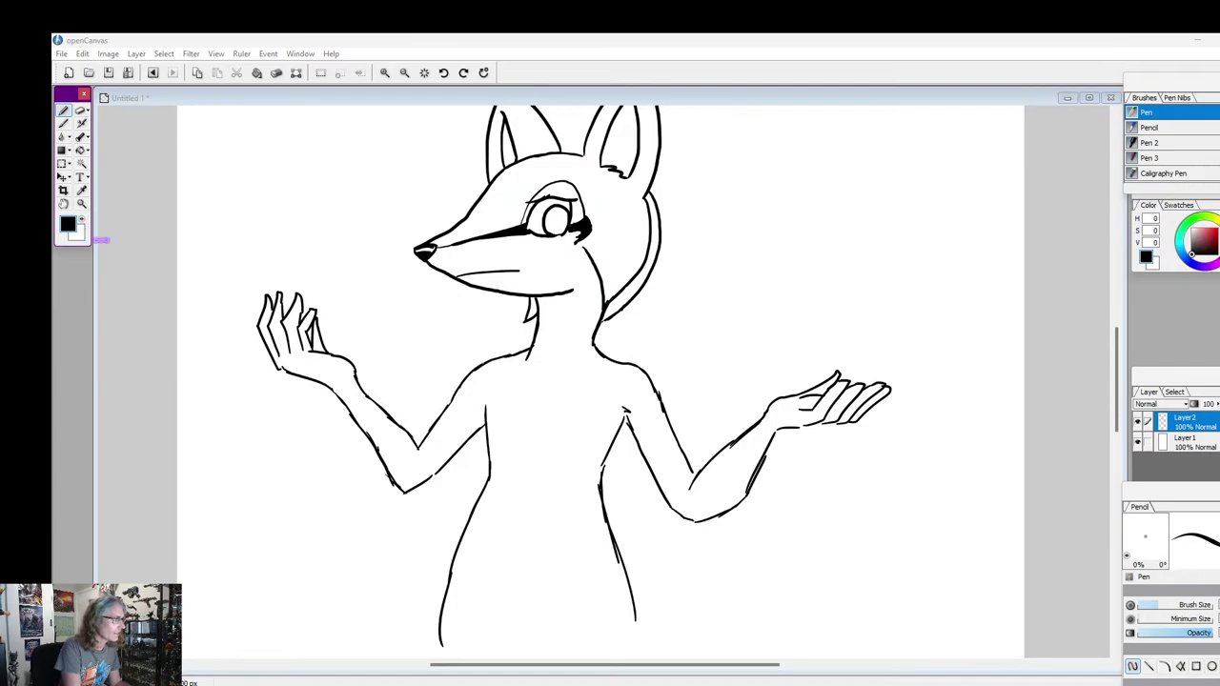
{"action": "mouse_move", "coordinate": [533, 375]}
{"action": "left_mouse_down"}
{"action": "mouse_move", "coordinate": [560, 372]}
{"action": "mouse_move", "coordinate": [511, 368]}
{"action": "left_mouse_up"}
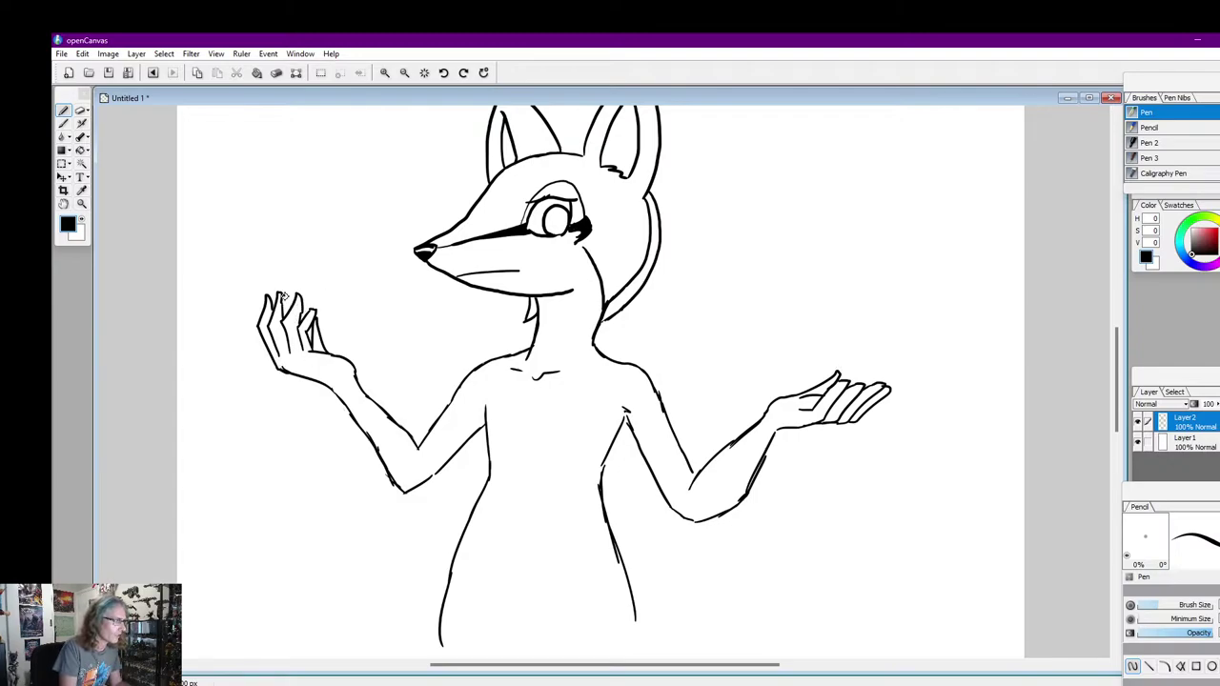
{"action": "left_click", "coordinate": [92, 225]}
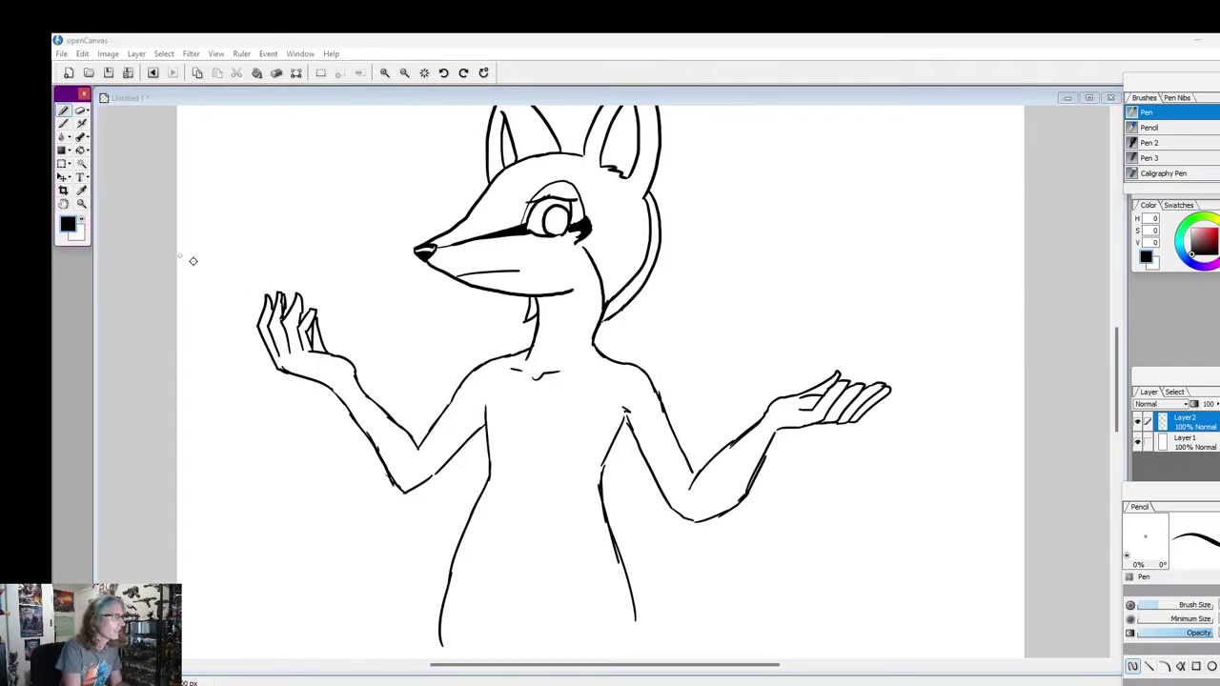
{"action": "left_click", "coordinate": [82, 220]}
{"action": "left_click", "coordinate": [280, 300]}
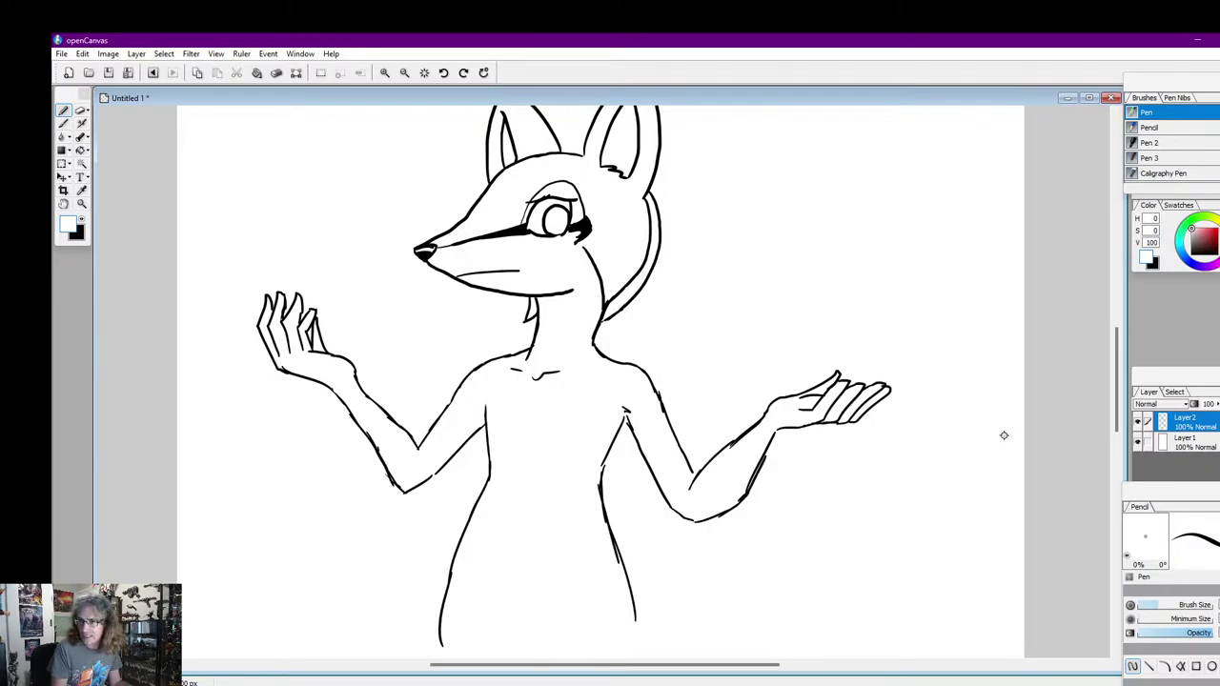
Draw a black neck muscle line from behind the jaw down to the near collarbone, with a short mark at its base
{"action": "mouse_move", "coordinate": [1120, 362]}
{"action": "left_mouse_down"}
{"action": "mouse_move", "coordinate": [1120, 343]}
{"action": "mouse_move", "coordinate": [1117, 375]}
{"action": "left_mouse_up"}
{"action": "left_click", "coordinate": [82, 218]}
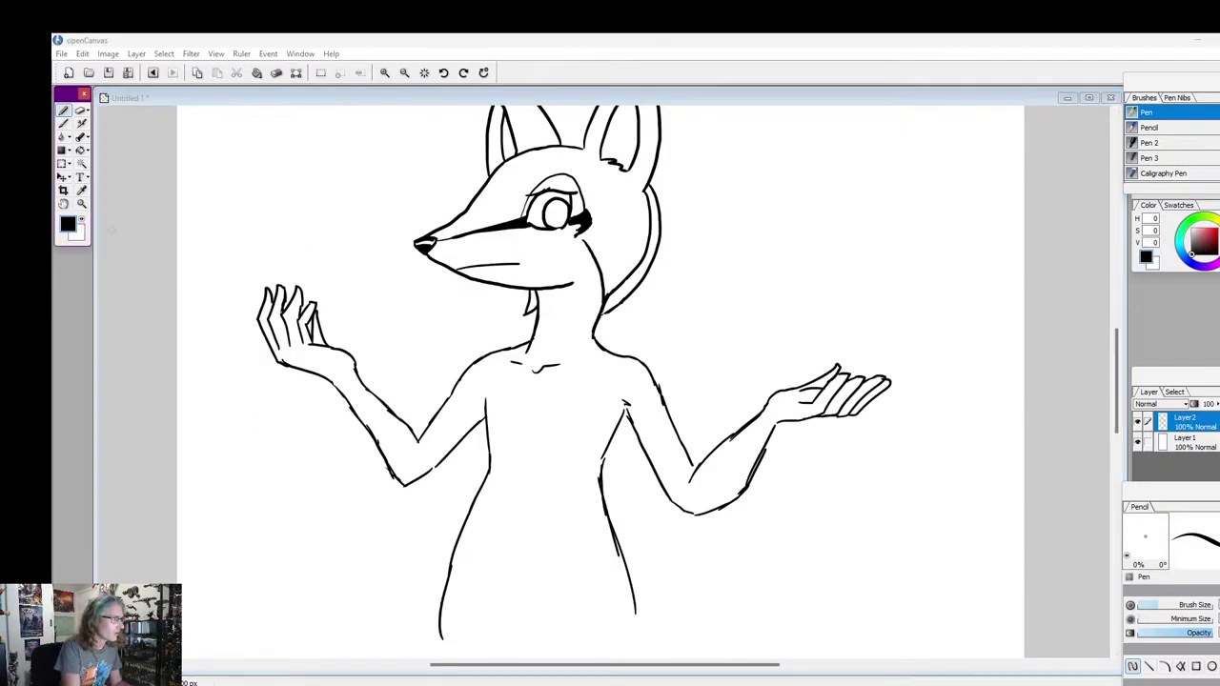
{"action": "mouse_move", "coordinate": [598, 274]}
{"action": "left_mouse_down"}
{"action": "mouse_move", "coordinate": [578, 353]}
{"action": "mouse_move", "coordinate": [587, 367]}
{"action": "left_mouse_up"}
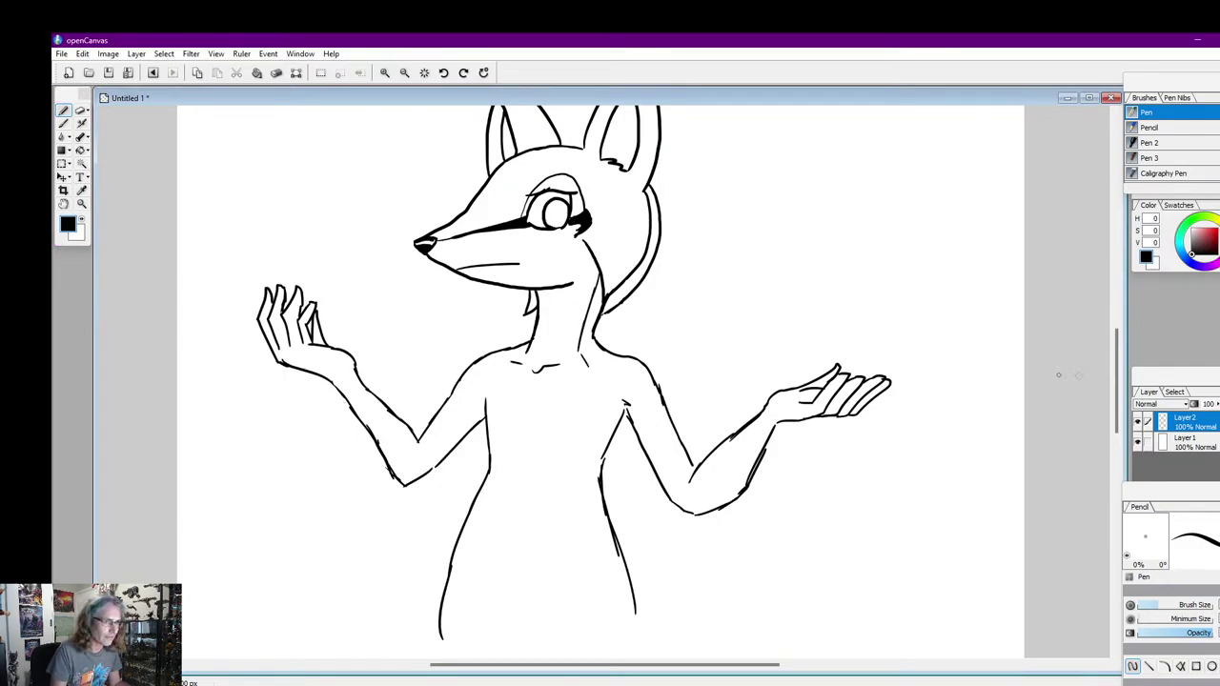
Start a small mouse-like head below the fox's near hand with two eyes, swept bangs, a hairline and one large rounded ear
{"action": "left_click_drag", "start_coordinate": [1120, 377], "coordinate": [1119, 391]}
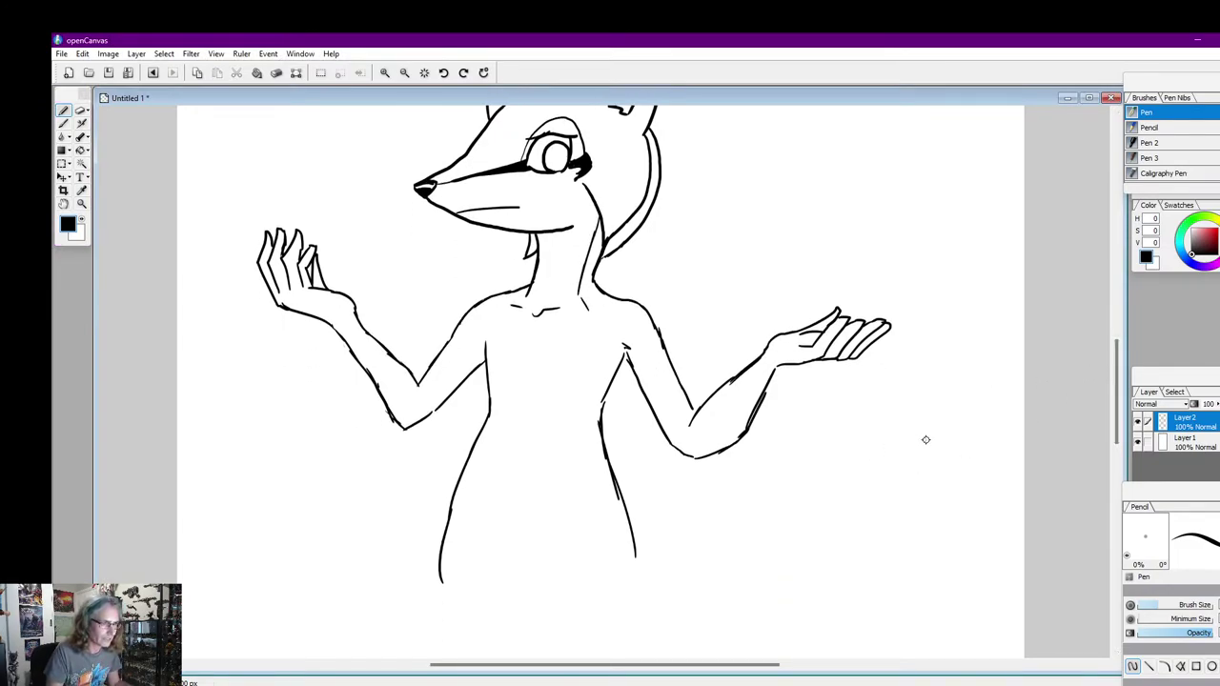
{"action": "mouse_move", "coordinate": [926, 439]}
{"action": "left_mouse_down"}
{"action": "mouse_move", "coordinate": [873, 430]}
{"action": "mouse_move", "coordinate": [860, 454]}
{"action": "mouse_move", "coordinate": [875, 447]}
{"action": "mouse_move", "coordinate": [886, 484]}
{"action": "mouse_move", "coordinate": [898, 468]}
{"action": "mouse_move", "coordinate": [932, 483]}
{"action": "mouse_move", "coordinate": [887, 478]}
{"action": "left_mouse_up"}
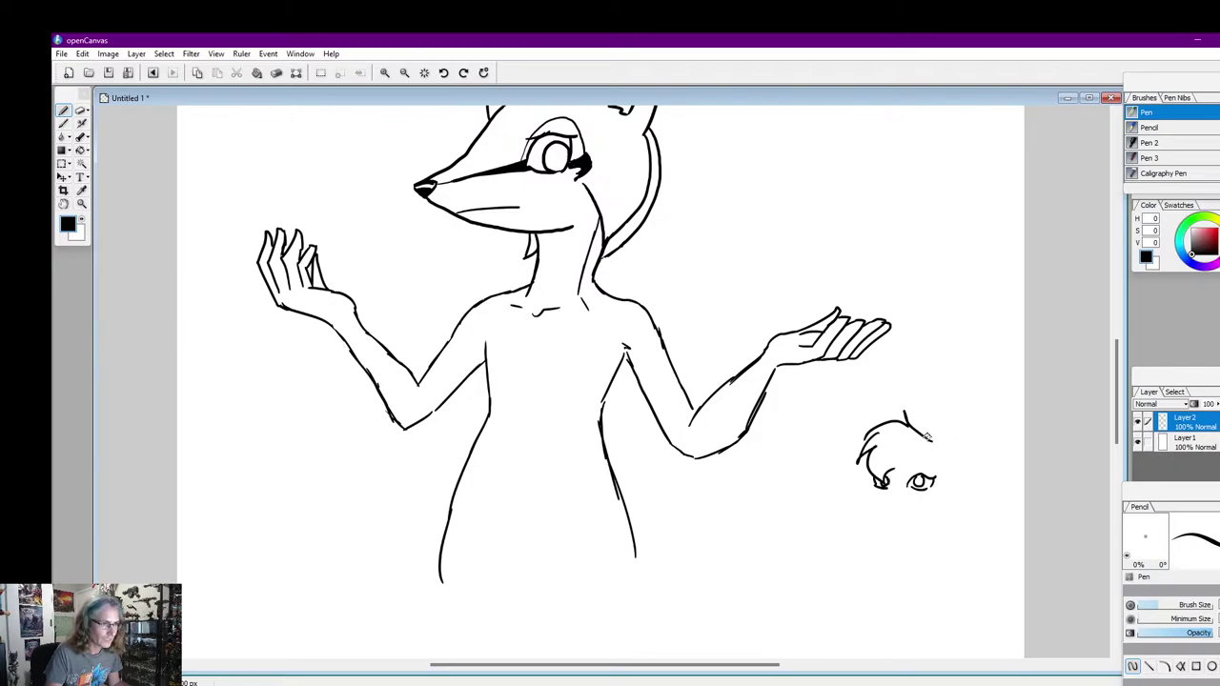
{"action": "mouse_move", "coordinate": [928, 439]}
{"action": "left_mouse_down"}
{"action": "mouse_move", "coordinate": [969, 413]}
{"action": "mouse_move", "coordinate": [982, 442]}
{"action": "mouse_move", "coordinate": [955, 486]}
{"action": "left_mouse_up"}
{"action": "left_click_drag", "start_coordinate": [944, 459], "coordinate": [956, 420]}
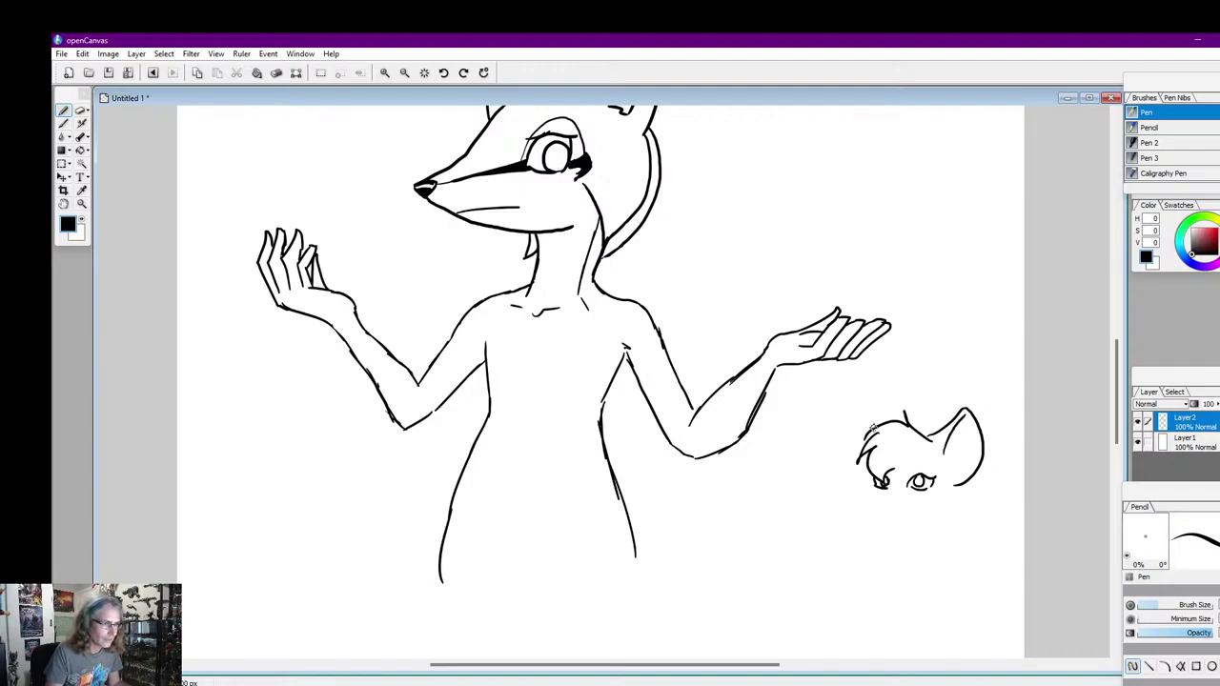
Complete the small head with its second ear, cheek fur, nose, wide open mouth, curled side hair and short neck lines
{"action": "mouse_move", "coordinate": [874, 428]}
{"action": "left_mouse_down"}
{"action": "mouse_move", "coordinate": [851, 412]}
{"action": "mouse_move", "coordinate": [837, 462]}
{"action": "mouse_move", "coordinate": [858, 482]}
{"action": "mouse_move", "coordinate": [852, 418]}
{"action": "mouse_move", "coordinate": [870, 480]}
{"action": "mouse_move", "coordinate": [856, 505]}
{"action": "mouse_move", "coordinate": [885, 515]}
{"action": "left_mouse_up"}
{"action": "mouse_move", "coordinate": [956, 494]}
{"action": "left_mouse_down"}
{"action": "mouse_move", "coordinate": [944, 512]}
{"action": "mouse_move", "coordinate": [922, 513]}
{"action": "mouse_move", "coordinate": [938, 523]}
{"action": "left_mouse_up"}
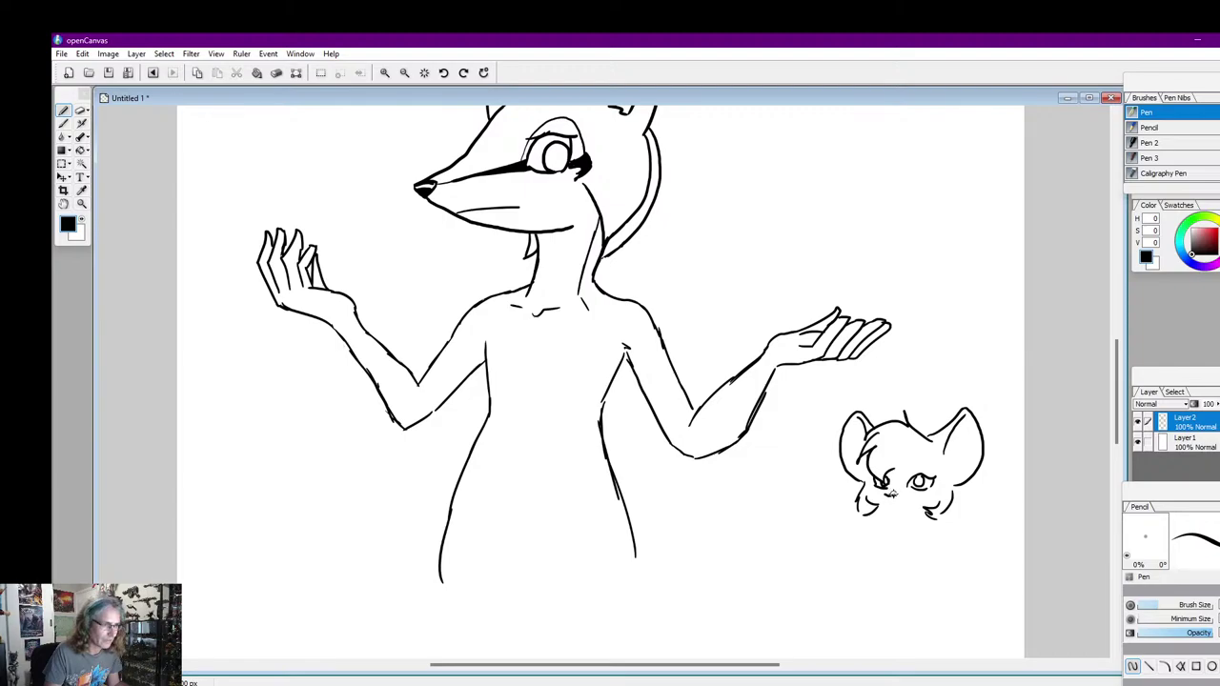
{"action": "left_click_drag", "start_coordinate": [877, 513], "coordinate": [909, 525]}
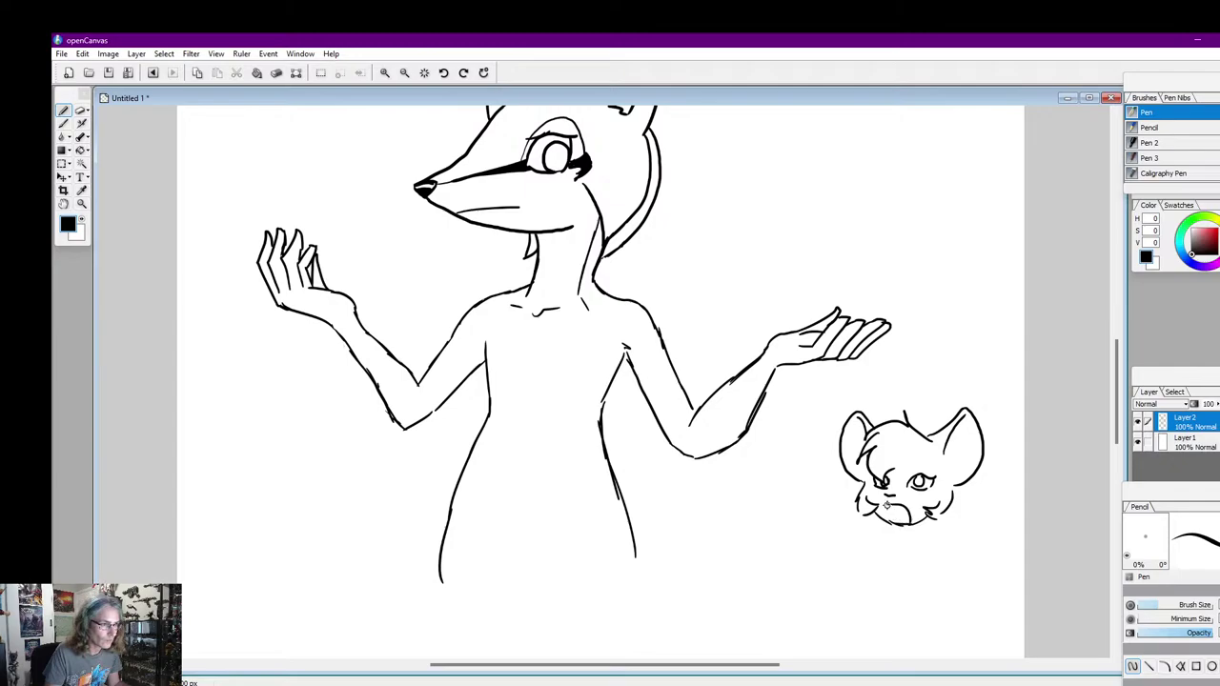
{"action": "mouse_move", "coordinate": [956, 487]}
{"action": "left_mouse_down"}
{"action": "mouse_move", "coordinate": [944, 514]}
{"action": "mouse_move", "coordinate": [958, 514]}
{"action": "left_mouse_up"}
{"action": "mouse_move", "coordinate": [957, 514]}
{"action": "left_mouse_down"}
{"action": "mouse_move", "coordinate": [876, 529]}
{"action": "mouse_move", "coordinate": [901, 535]}
{"action": "mouse_move", "coordinate": [922, 519]}
{"action": "mouse_move", "coordinate": [927, 543]}
{"action": "mouse_move", "coordinate": [885, 540]}
{"action": "mouse_move", "coordinate": [929, 542]}
{"action": "left_mouse_up"}
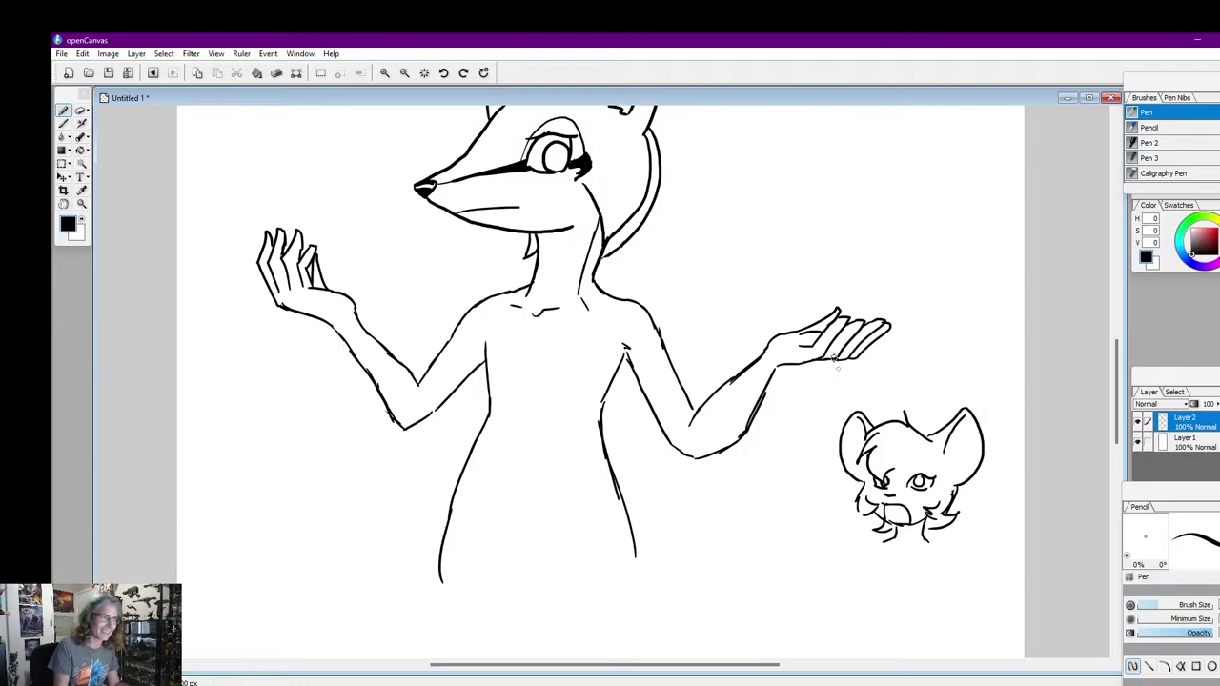
Draw the small character's shoulders, a collar with a pointed front piece at the neck, and one raised hand
{"action": "mouse_move", "coordinate": [923, 539]}
{"action": "left_mouse_down"}
{"action": "mouse_move", "coordinate": [944, 548]}
{"action": "mouse_move", "coordinate": [860, 562]}
{"action": "mouse_move", "coordinate": [948, 555]}
{"action": "mouse_move", "coordinate": [963, 570]}
{"action": "left_mouse_up"}
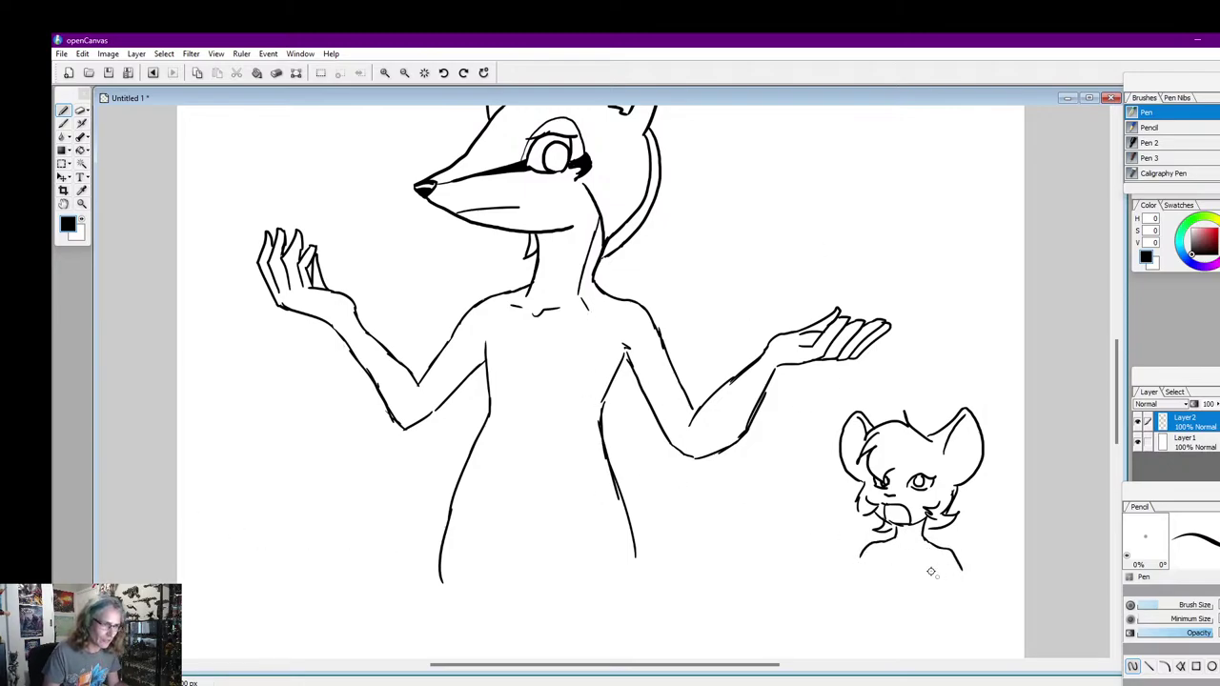
{"action": "mouse_move", "coordinate": [917, 529]}
{"action": "left_mouse_down"}
{"action": "mouse_move", "coordinate": [897, 570]}
{"action": "mouse_move", "coordinate": [931, 540]}
{"action": "mouse_move", "coordinate": [895, 542]}
{"action": "mouse_move", "coordinate": [898, 555]}
{"action": "mouse_move", "coordinate": [929, 542]}
{"action": "left_mouse_up"}
{"action": "mouse_move", "coordinate": [894, 539]}
{"action": "left_mouse_down"}
{"action": "mouse_move", "coordinate": [897, 556]}
{"action": "mouse_move", "coordinate": [848, 557]}
{"action": "mouse_move", "coordinate": [839, 542]}
{"action": "mouse_move", "coordinate": [839, 561]}
{"action": "mouse_move", "coordinate": [834, 541]}
{"action": "mouse_move", "coordinate": [838, 591]}
{"action": "left_mouse_up"}
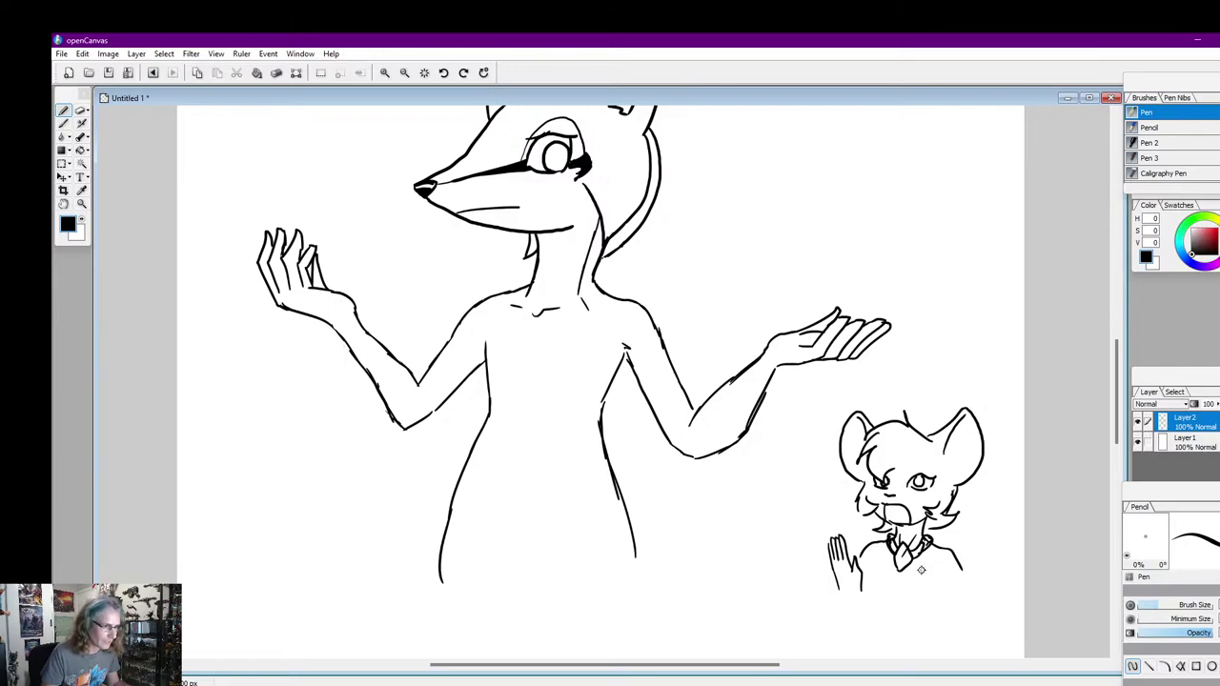
Undo the small character's raised fingers, redraw them spread apart, and add a second raised hand on the opposite side with short forearm lines
{"action": "key", "text": "ctrl+z"}
{"action": "key", "text": "ctrl+z"}
{"action": "key", "text": "ctrl+z"}
{"action": "key", "text": "ctrl+z"}
{"action": "key", "text": "ctrl+z"}
{"action": "key", "text": "ctrl+z"}
{"action": "key", "text": "ctrl+z"}
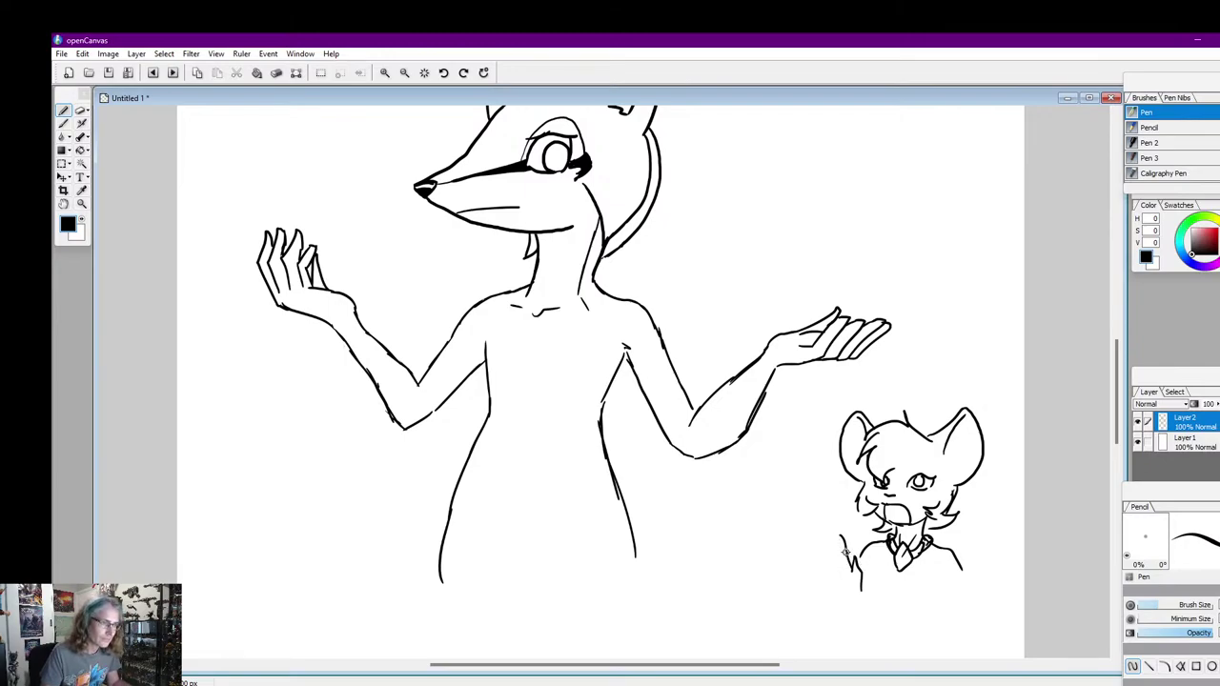
{"action": "mouse_move", "coordinate": [855, 568]}
{"action": "left_mouse_down"}
{"action": "mouse_move", "coordinate": [840, 534]}
{"action": "mouse_move", "coordinate": [842, 550]}
{"action": "mouse_move", "coordinate": [826, 532]}
{"action": "mouse_move", "coordinate": [839, 554]}
{"action": "mouse_move", "coordinate": [817, 538]}
{"action": "mouse_move", "coordinate": [841, 591]}
{"action": "left_mouse_up"}
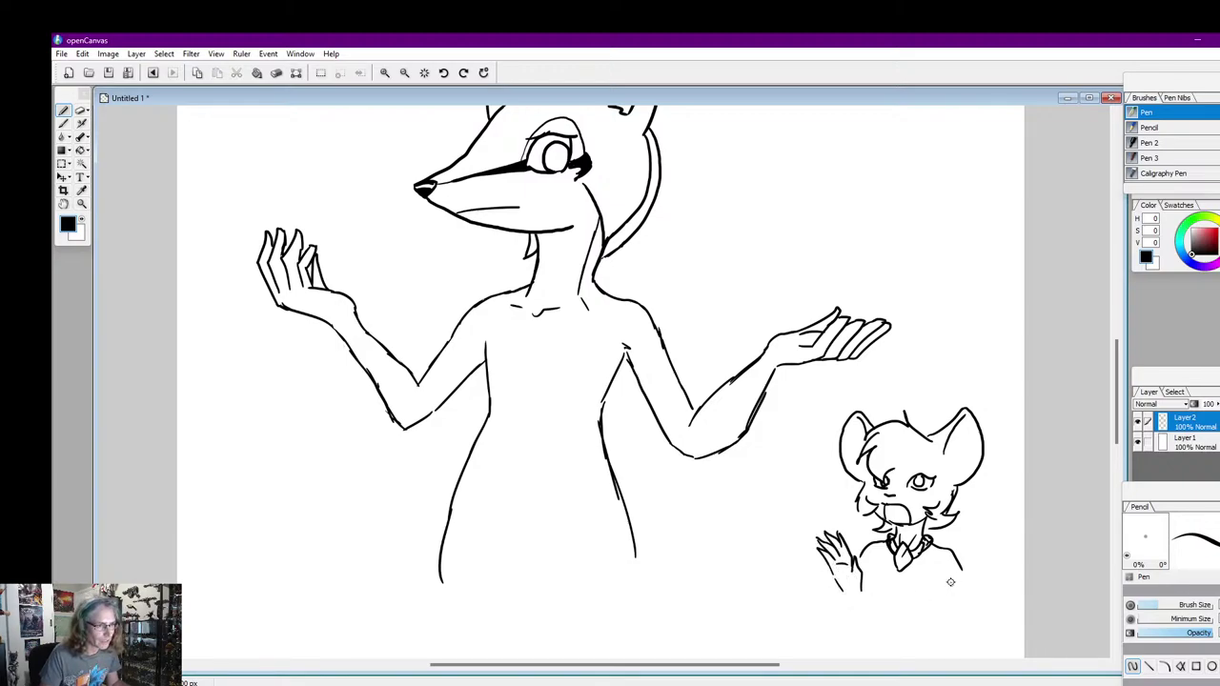
{"action": "mouse_move", "coordinate": [944, 597]}
{"action": "left_mouse_down"}
{"action": "mouse_move", "coordinate": [990, 547]}
{"action": "mouse_move", "coordinate": [969, 571]}
{"action": "mouse_move", "coordinate": [992, 552]}
{"action": "mouse_move", "coordinate": [973, 568]}
{"action": "mouse_move", "coordinate": [989, 571]}
{"action": "mouse_move", "coordinate": [998, 554]}
{"action": "mouse_move", "coordinate": [986, 580]}
{"action": "mouse_move", "coordinate": [964, 600]}
{"action": "mouse_move", "coordinate": [948, 595]}
{"action": "mouse_move", "coordinate": [982, 622]}
{"action": "left_mouse_up"}
{"action": "left_click_drag", "start_coordinate": [847, 592], "coordinate": [843, 611]}
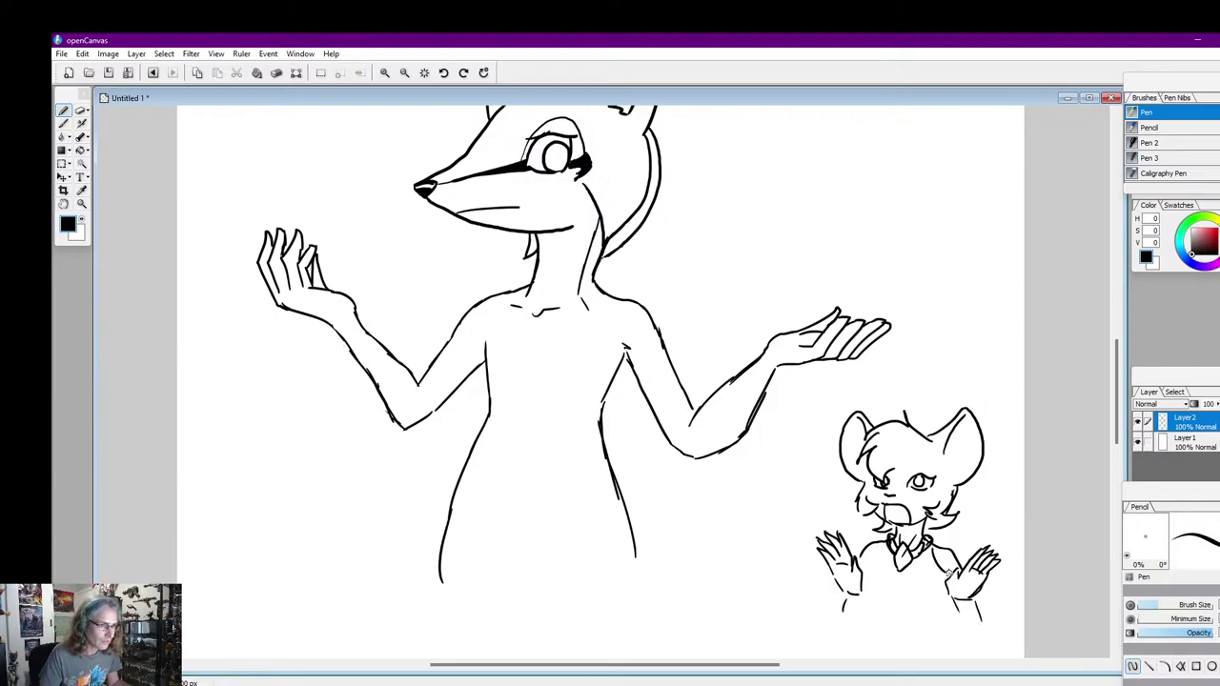
Draw curved marking lines across both of the fox's shoulders and an angular, star-like panel across the chest in black
{"action": "left_click_drag", "start_coordinate": [1118, 401], "coordinate": [1118, 386]}
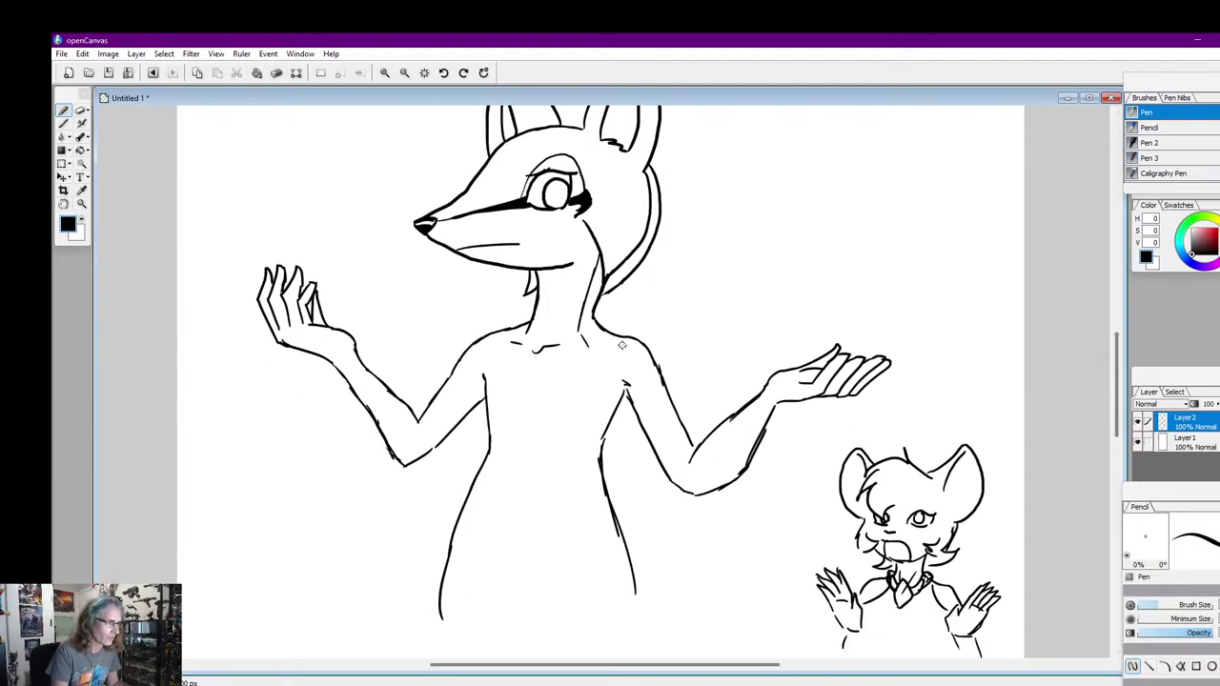
{"action": "mouse_move", "coordinate": [602, 328]}
{"action": "left_mouse_down"}
{"action": "mouse_move", "coordinate": [624, 366]}
{"action": "mouse_move", "coordinate": [658, 379]}
{"action": "left_mouse_up"}
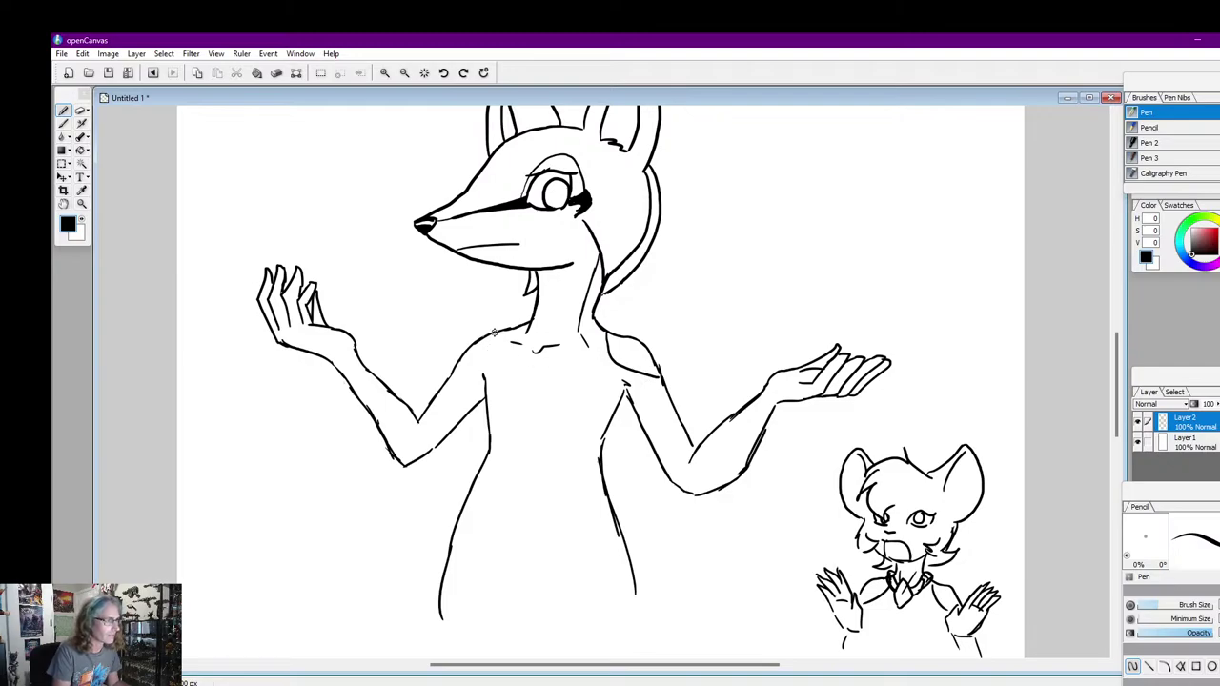
{"action": "left_click_drag", "start_coordinate": [499, 330], "coordinate": [455, 374]}
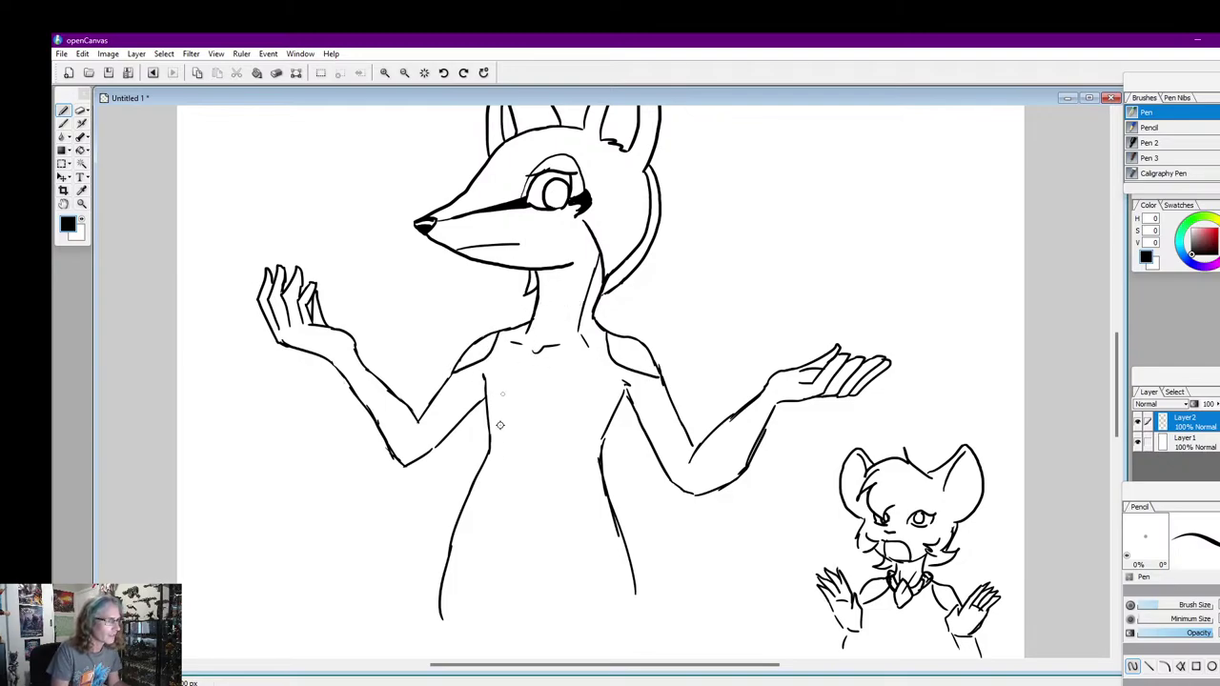
{"action": "mouse_move", "coordinate": [492, 427]}
{"action": "left_mouse_down"}
{"action": "mouse_move", "coordinate": [534, 413]}
{"action": "mouse_move", "coordinate": [598, 439]}
{"action": "left_mouse_up"}
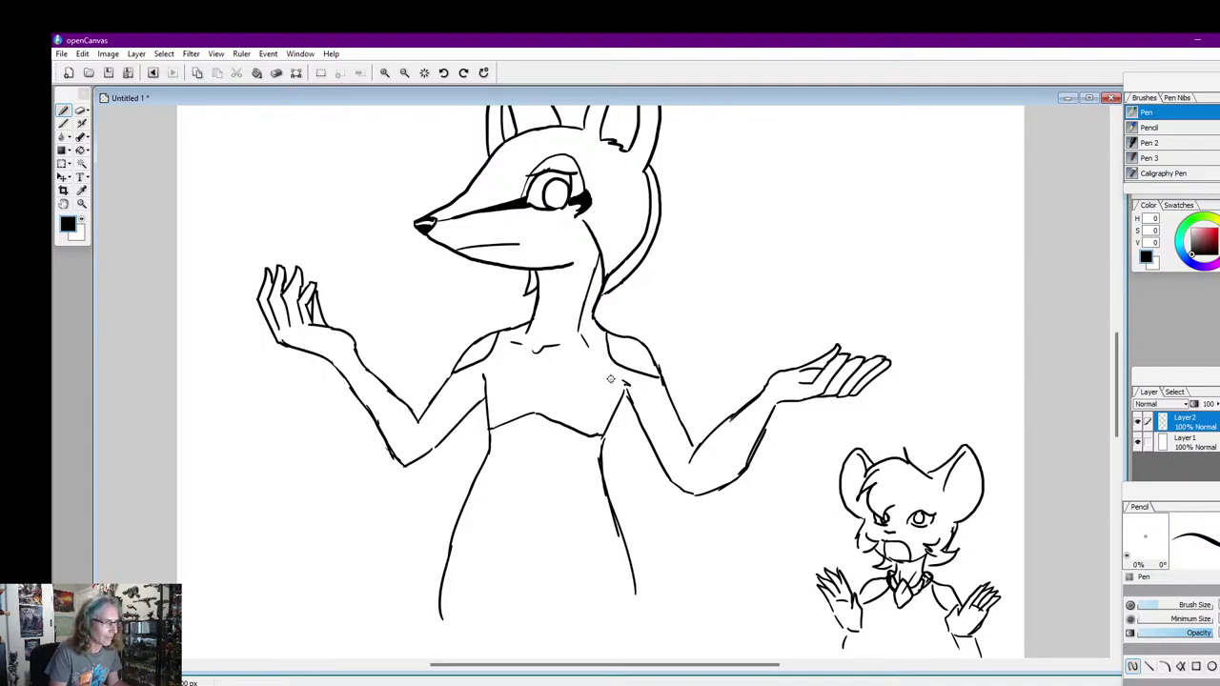
{"action": "left_click_drag", "start_coordinate": [605, 365], "coordinate": [599, 426]}
{"action": "mouse_move", "coordinate": [496, 352]}
{"action": "left_mouse_down"}
{"action": "mouse_move", "coordinate": [479, 413]}
{"action": "mouse_move", "coordinate": [486, 378]}
{"action": "left_mouse_up"}
Outline a small black patch on each of the fox's elbows
{"action": "left_click_drag", "start_coordinate": [389, 441], "coordinate": [432, 448]}
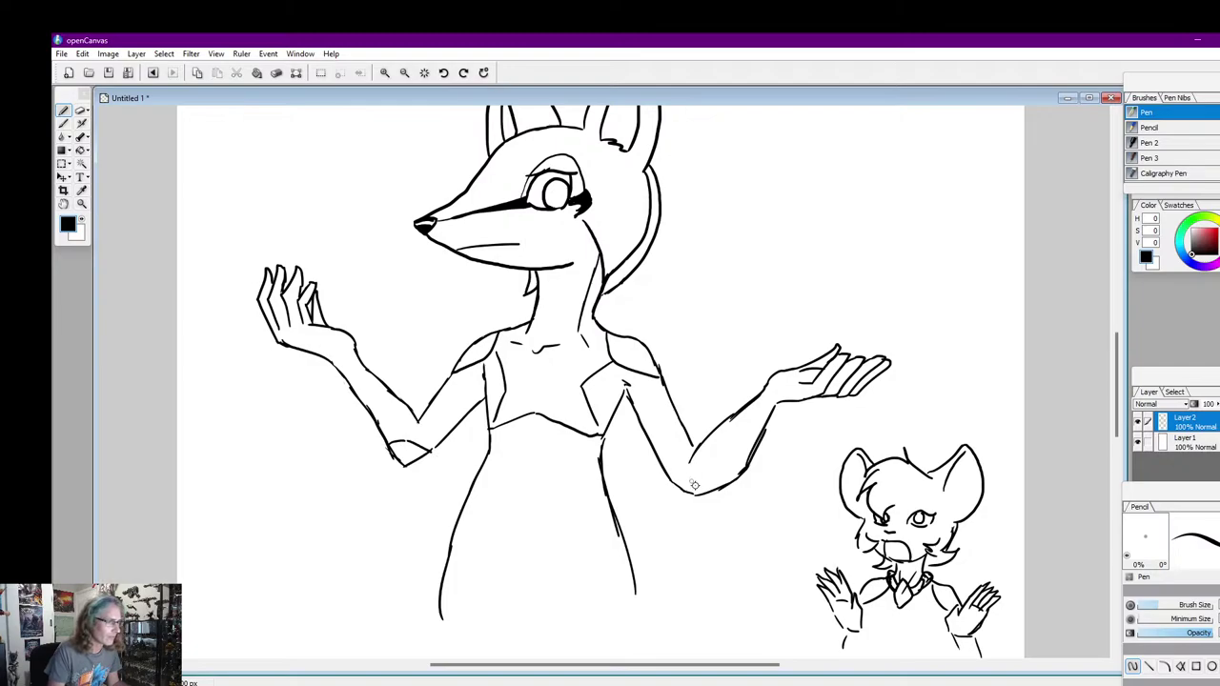
{"action": "left_click_drag", "start_coordinate": [702, 493], "coordinate": [670, 473]}
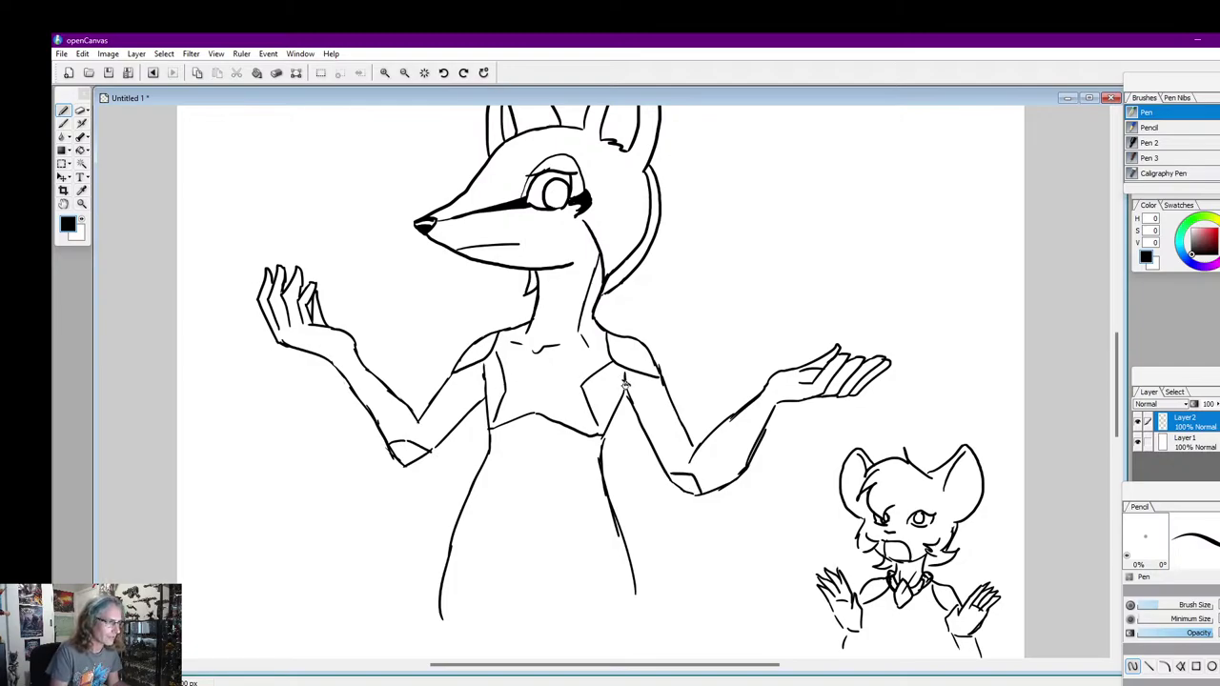
Draw bands around both of the fox's wrists and a collar with a diamond-shaped pendant at the base of its neck
{"action": "left_click_drag", "start_coordinate": [340, 363], "coordinate": [366, 363]}
{"action": "left_click_drag", "start_coordinate": [766, 391], "coordinate": [768, 412]}
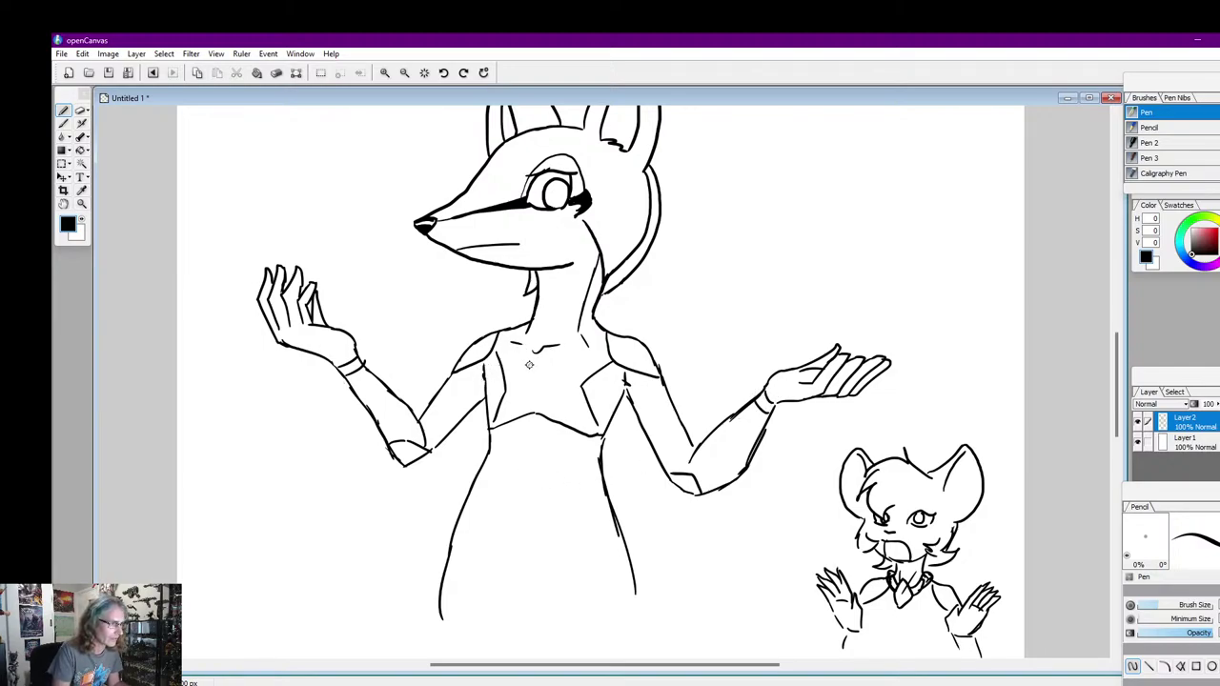
{"action": "mouse_move", "coordinate": [530, 365]}
{"action": "left_mouse_down"}
{"action": "mouse_move", "coordinate": [543, 338]}
{"action": "mouse_move", "coordinate": [555, 365]}
{"action": "mouse_move", "coordinate": [531, 370]}
{"action": "mouse_move", "coordinate": [598, 327]}
{"action": "left_mouse_up"}
{"action": "left_click_drag", "start_coordinate": [528, 353], "coordinate": [516, 326]}
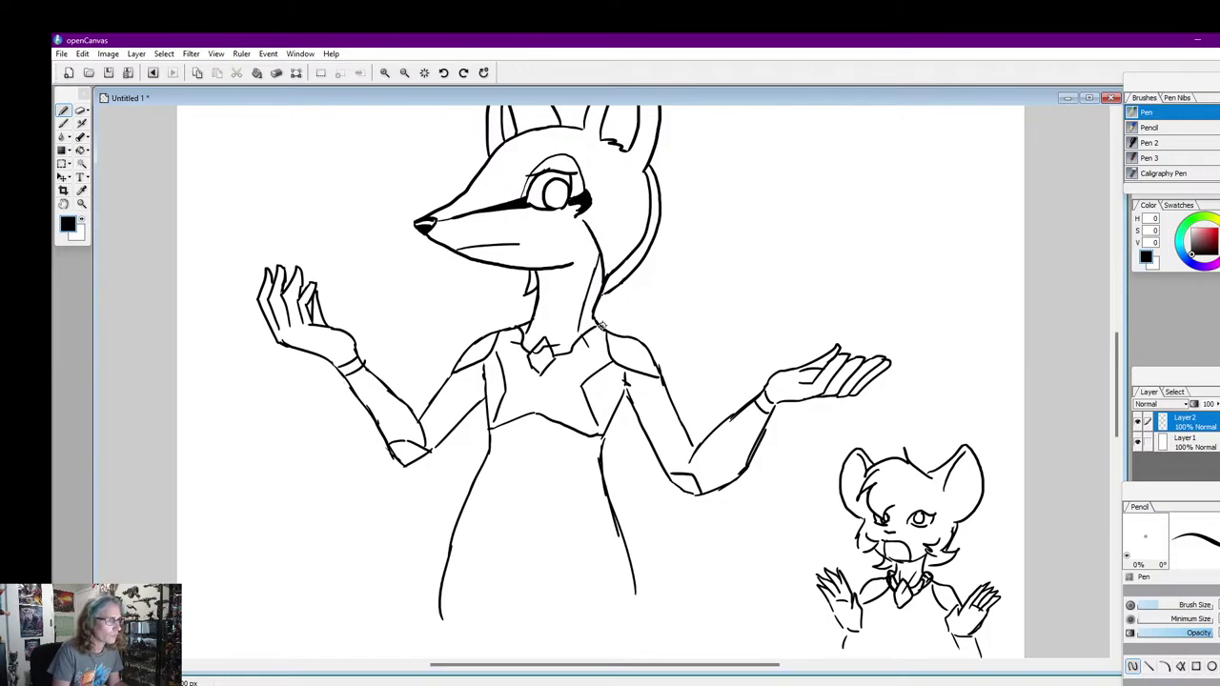
Draw a tapered belly panel below the fox's chest piece, add a short diagonal thigh line, and retrace the hip contour in black
{"action": "mouse_move", "coordinate": [1119, 396]}
{"action": "left_mouse_down"}
{"action": "mouse_move", "coordinate": [1120, 354]}
{"action": "mouse_move", "coordinate": [1119, 397]}
{"action": "left_mouse_up"}
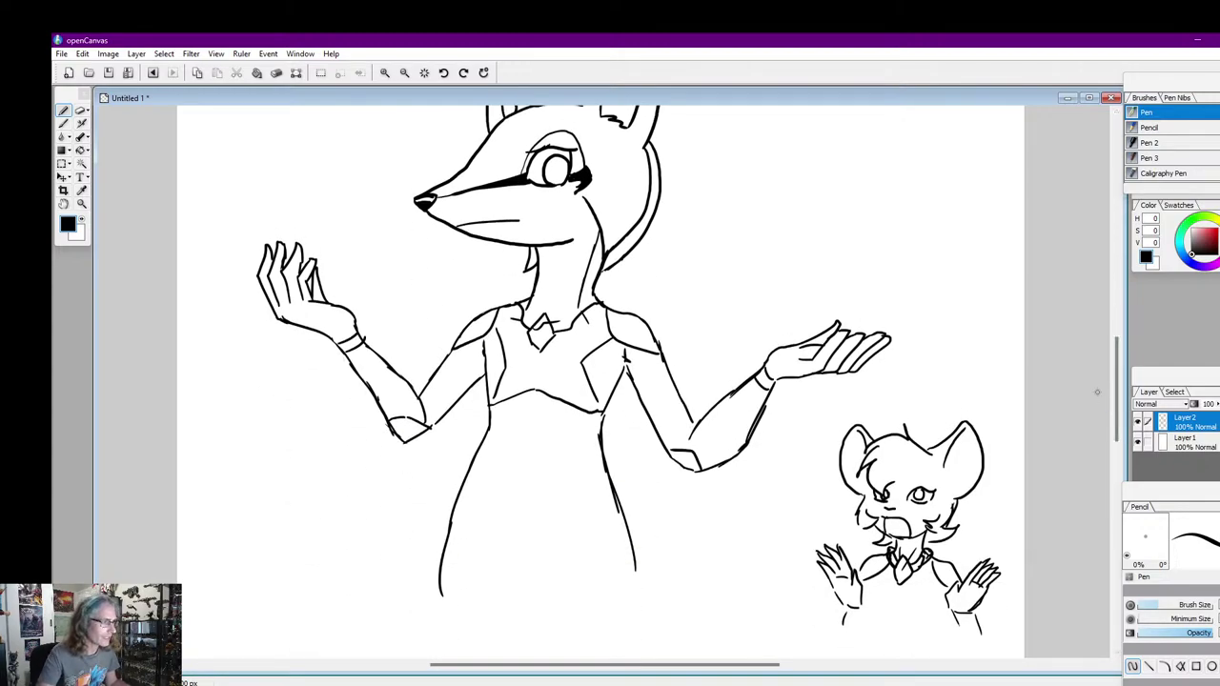
{"action": "left_click_drag", "start_coordinate": [478, 534], "coordinate": [511, 576]}
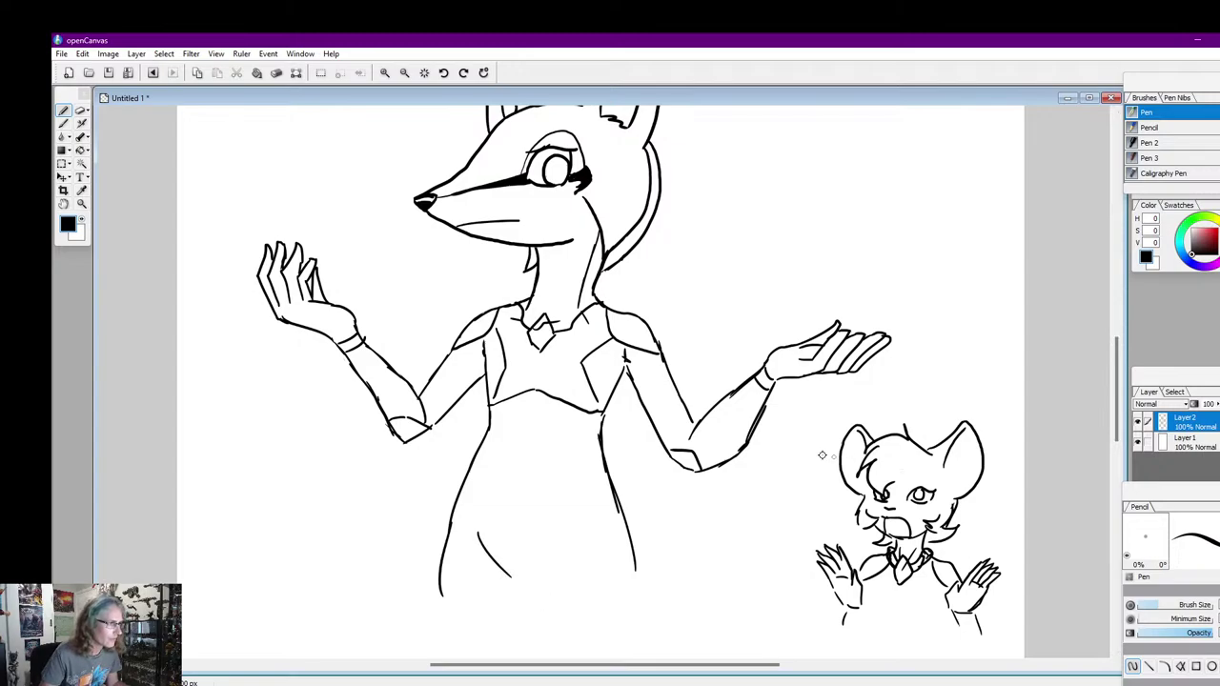
{"action": "mouse_move", "coordinate": [507, 400]}
{"action": "left_mouse_down"}
{"action": "mouse_move", "coordinate": [497, 468]}
{"action": "mouse_move", "coordinate": [521, 507]}
{"action": "left_mouse_up"}
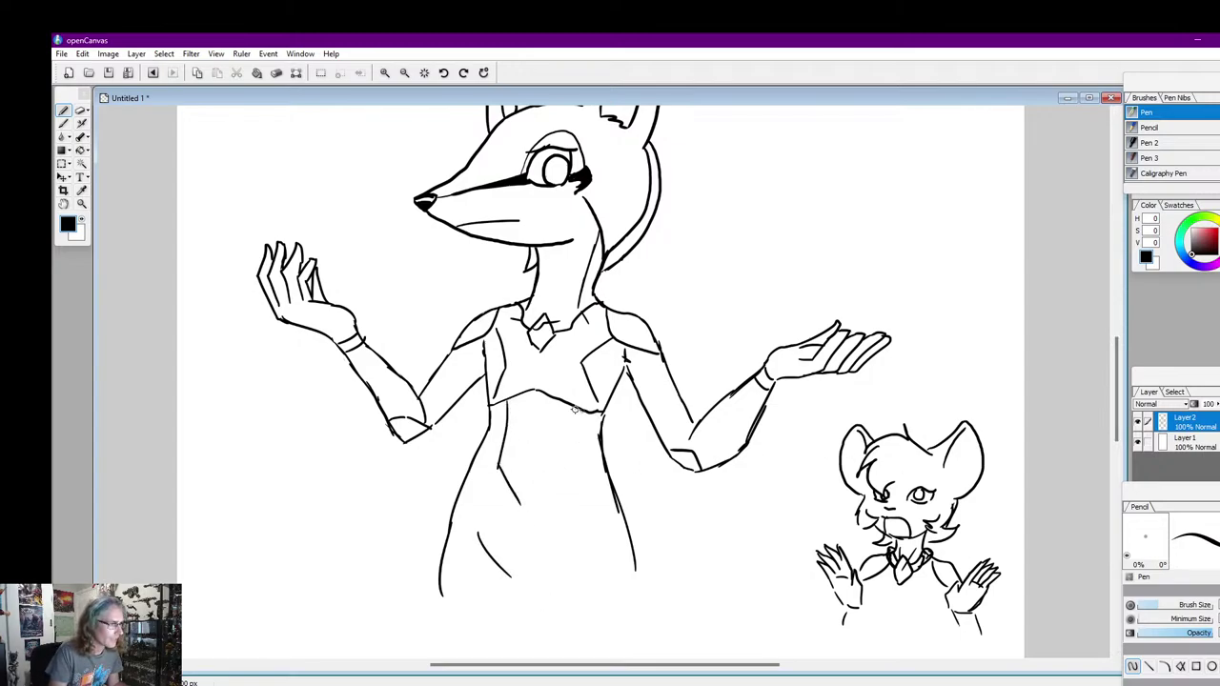
{"action": "left_click_drag", "start_coordinate": [577, 409], "coordinate": [553, 507]}
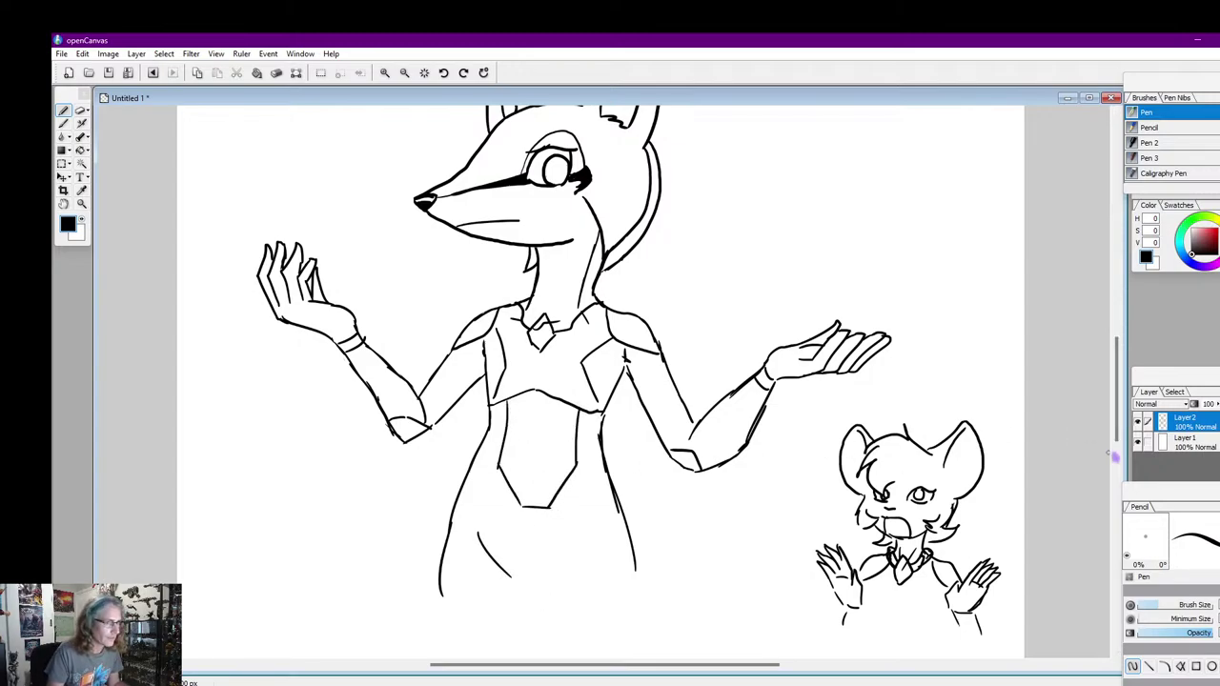
{"action": "mouse_move", "coordinate": [1118, 433]}
{"action": "left_mouse_down"}
{"action": "mouse_move", "coordinate": [1118, 397]}
{"action": "mouse_move", "coordinate": [1118, 436]}
{"action": "left_mouse_up"}
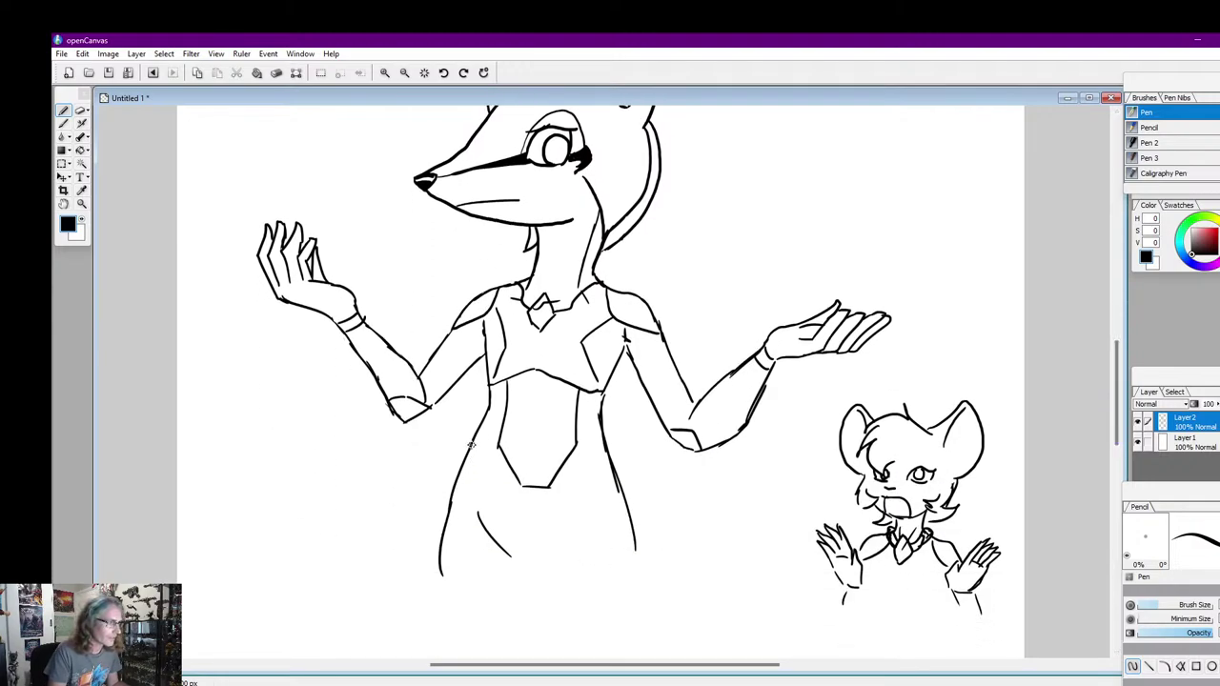
{"action": "left_click_drag", "start_coordinate": [471, 446], "coordinate": [437, 576]}
Clean up the outline edges of the fox's raised hand and arms with white
{"action": "left_click_drag", "start_coordinate": [1119, 414], "coordinate": [1121, 376]}
{"action": "left_click", "coordinate": [81, 219]}
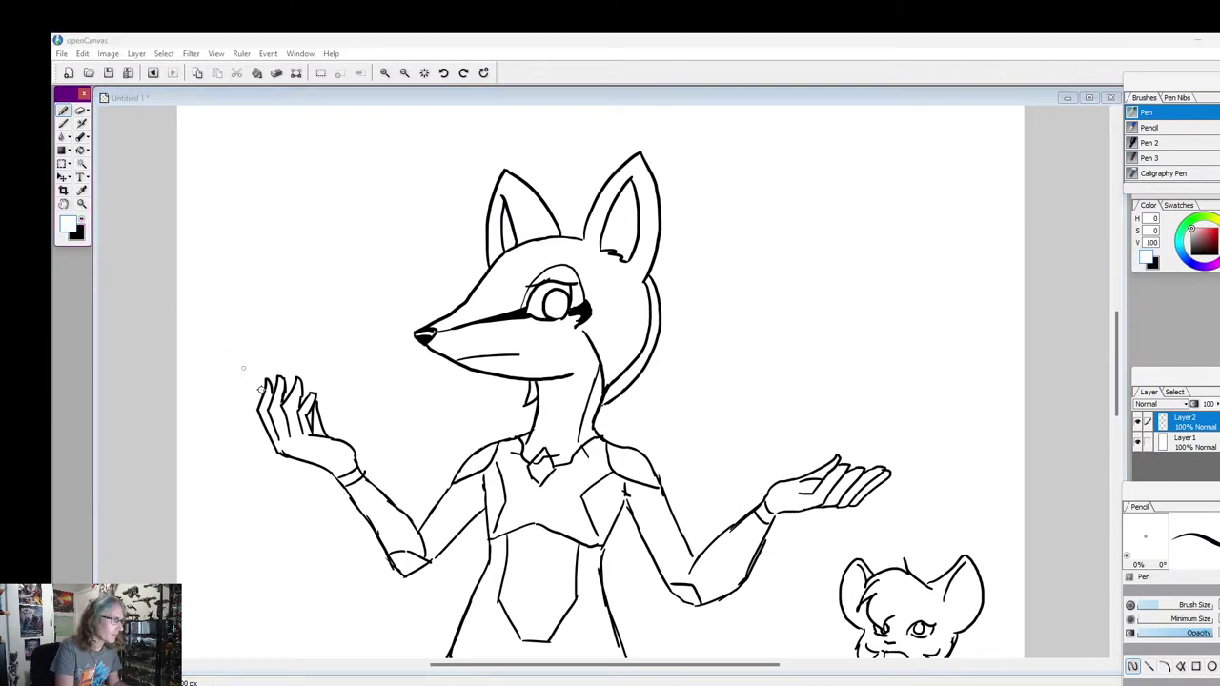
{"action": "left_click_drag", "start_coordinate": [286, 452], "coordinate": [282, 451]}
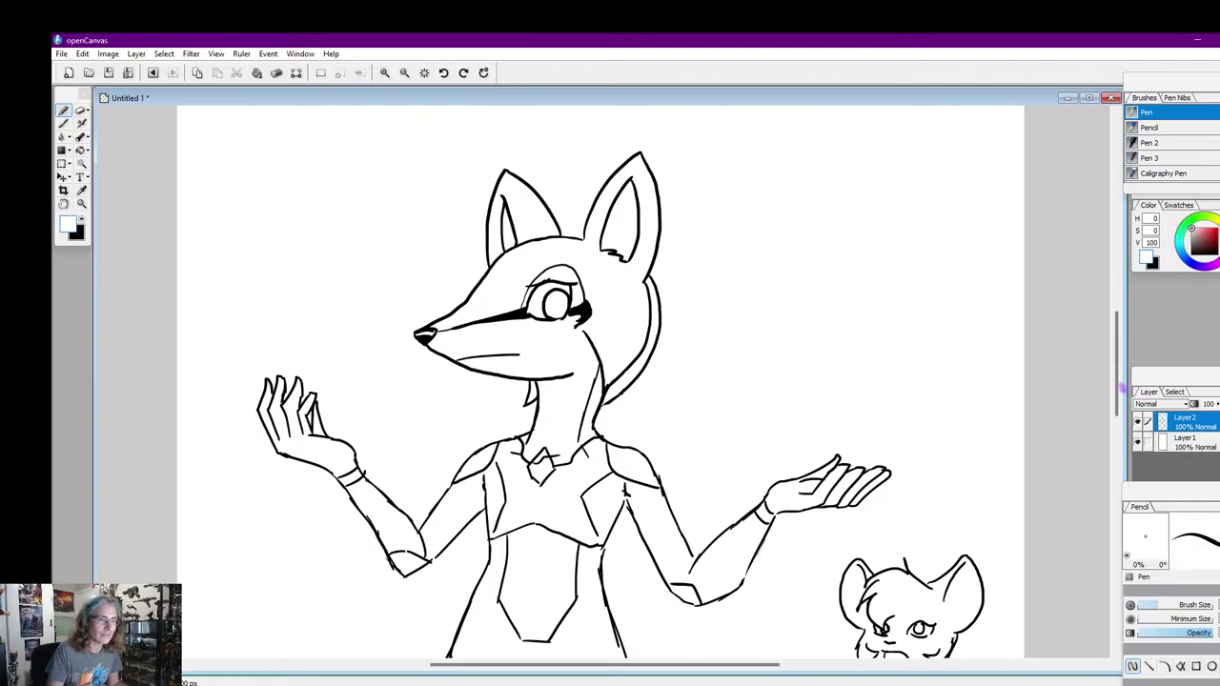
Start another animal head in black, above and to the right of the fox, with a long downward-slanting snout, curved brow and small cheek shape
{"action": "mouse_move", "coordinate": [1121, 389]}
{"action": "left_mouse_down"}
{"action": "mouse_move", "coordinate": [1115, 291]}
{"action": "mouse_move", "coordinate": [1101, 286]}
{"action": "left_mouse_up"}
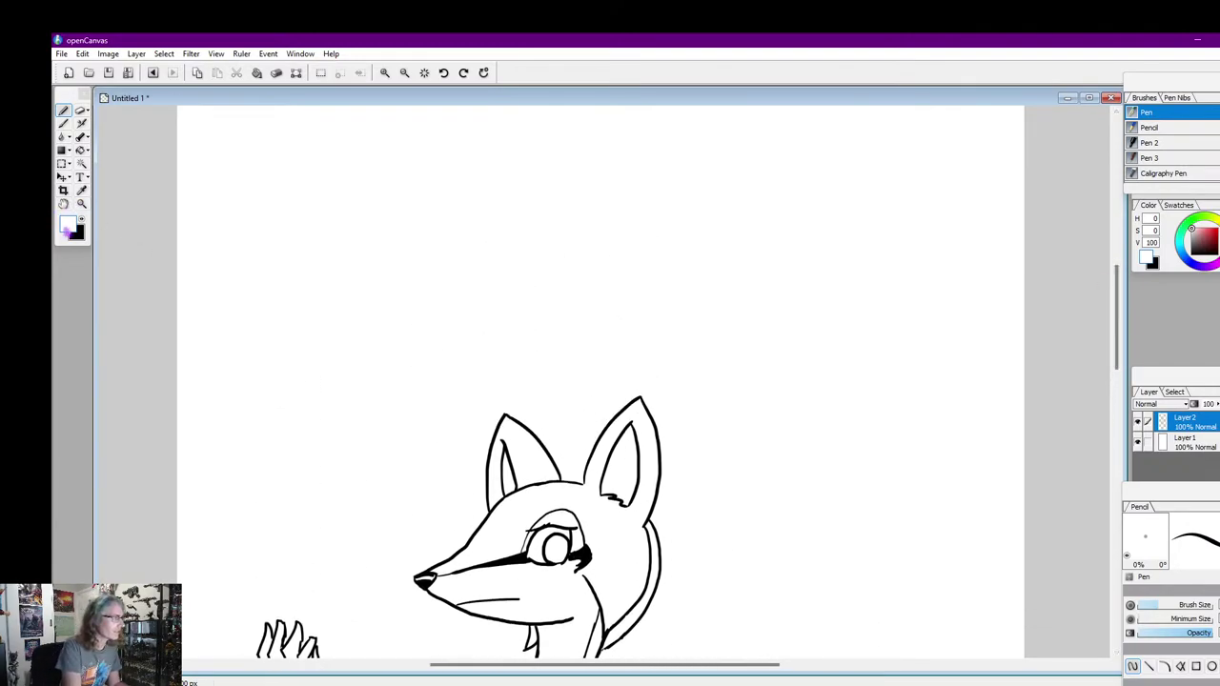
{"action": "left_click", "coordinate": [81, 219]}
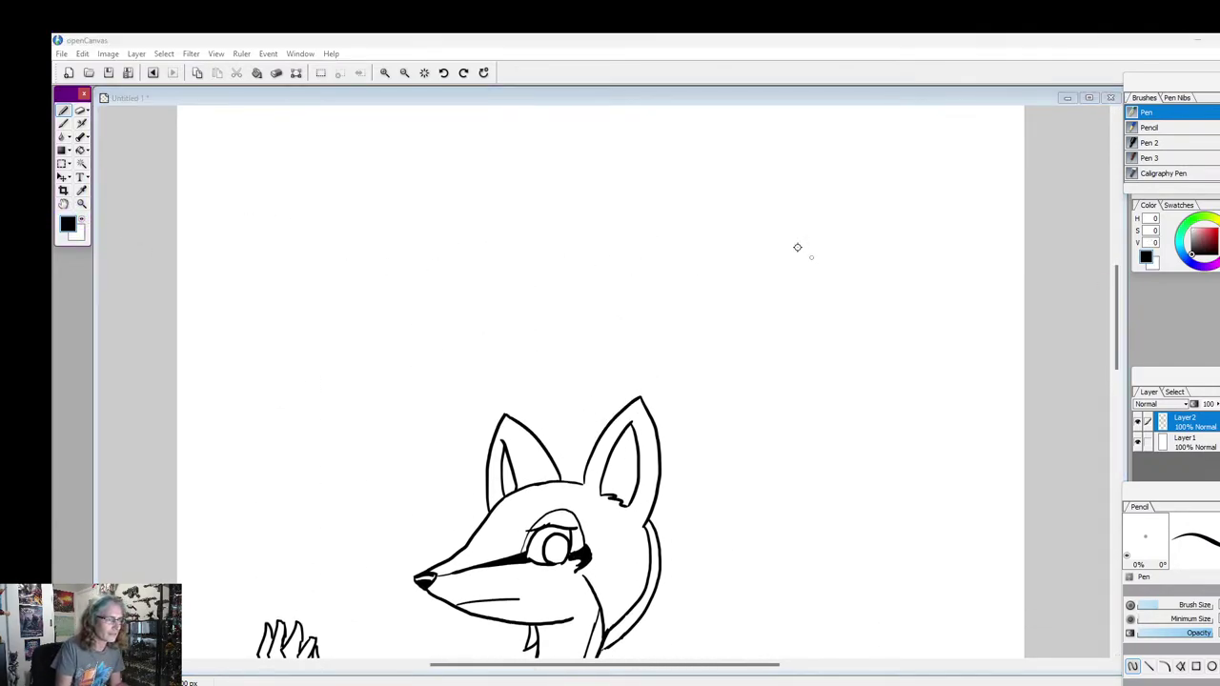
{"action": "mouse_move", "coordinate": [813, 253]}
{"action": "left_mouse_down"}
{"action": "mouse_move", "coordinate": [788, 251]}
{"action": "mouse_move", "coordinate": [789, 268]}
{"action": "mouse_move", "coordinate": [825, 270]}
{"action": "left_mouse_up"}
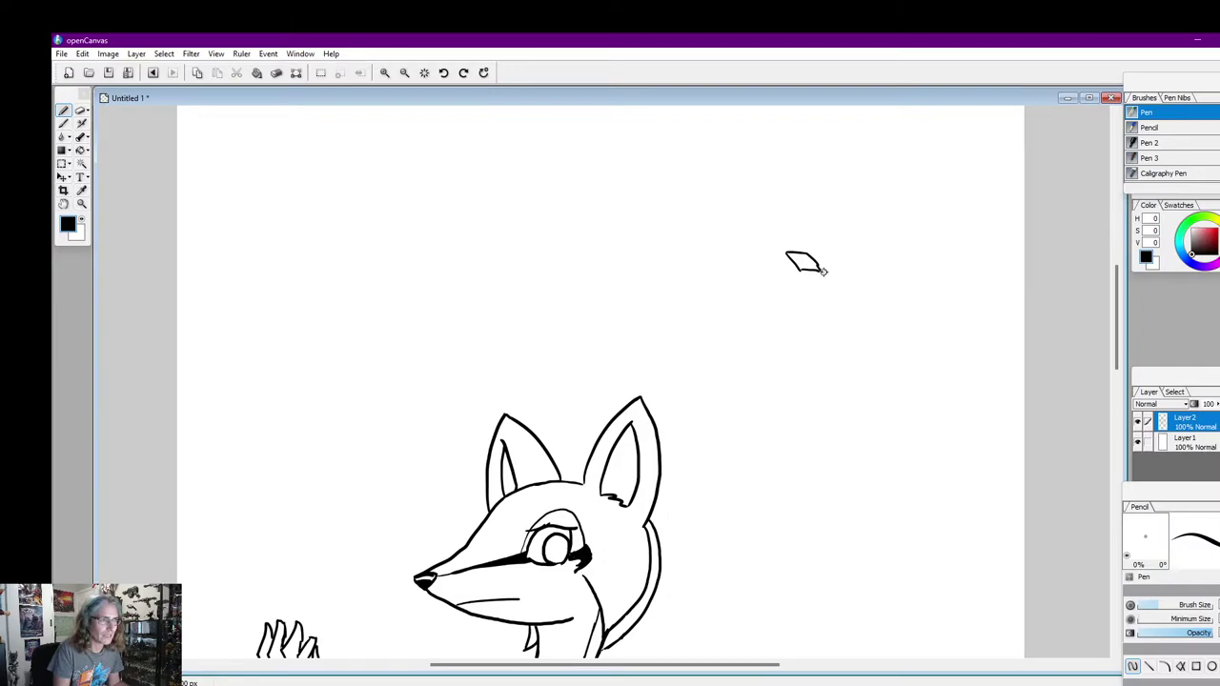
{"action": "left_click_drag", "start_coordinate": [817, 213], "coordinate": [908, 287]}
{"action": "left_click_drag", "start_coordinate": [818, 270], "coordinate": [910, 293]}
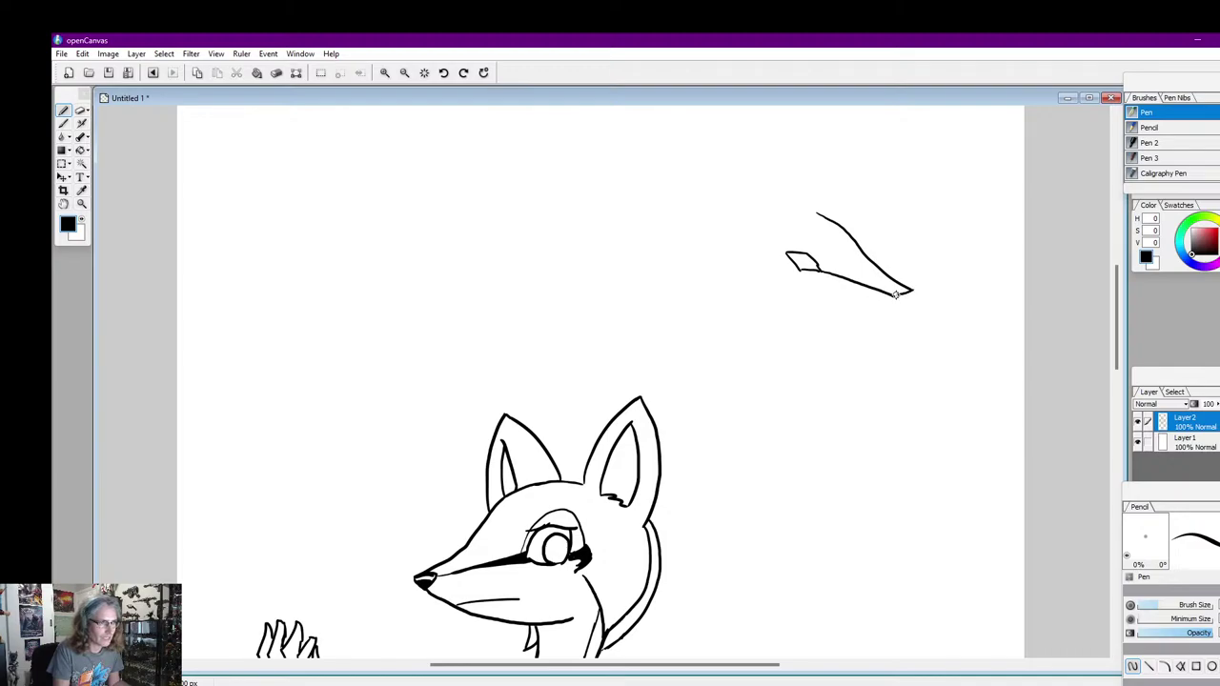
{"action": "left_click_drag", "start_coordinate": [798, 231], "coordinate": [855, 251]}
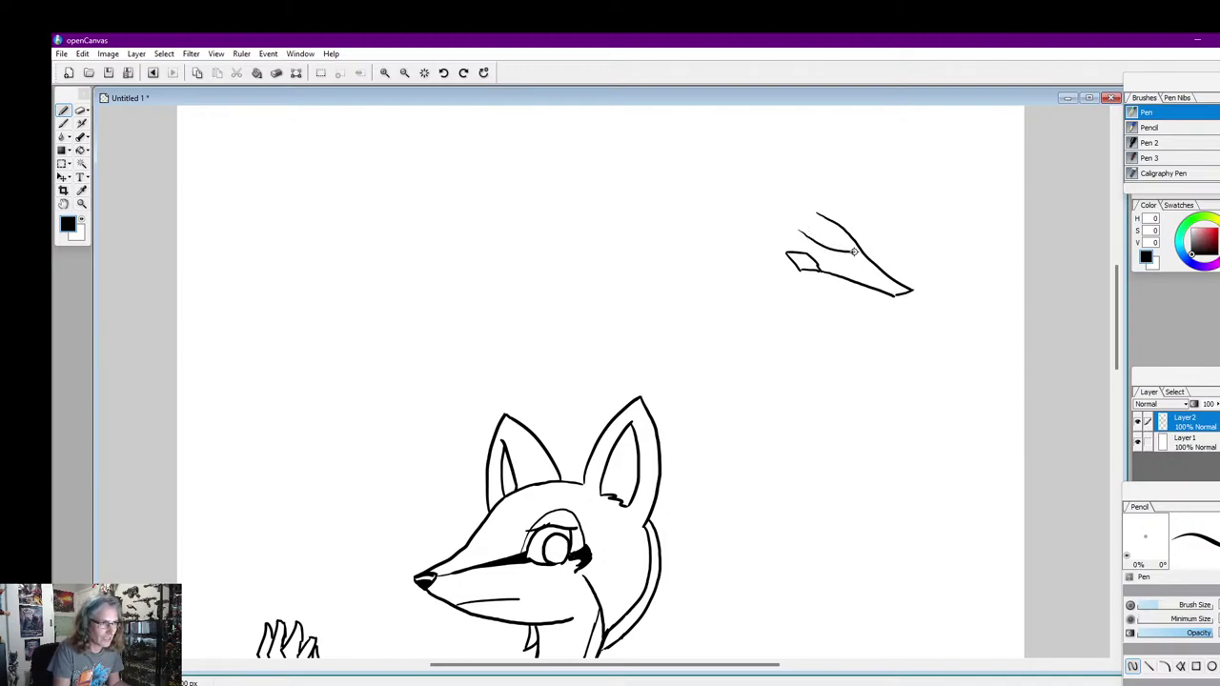
Draw the new head's rear ear with an inner line, undo the row of small notches, and draw a small diamond inside instead
{"action": "mouse_move", "coordinate": [818, 213]}
{"action": "left_mouse_down"}
{"action": "mouse_move", "coordinate": [781, 221]}
{"action": "mouse_move", "coordinate": [785, 244]}
{"action": "mouse_move", "coordinate": [746, 137]}
{"action": "mouse_move", "coordinate": [732, 179]}
{"action": "mouse_move", "coordinate": [754, 231]}
{"action": "mouse_move", "coordinate": [779, 220]}
{"action": "left_mouse_up"}
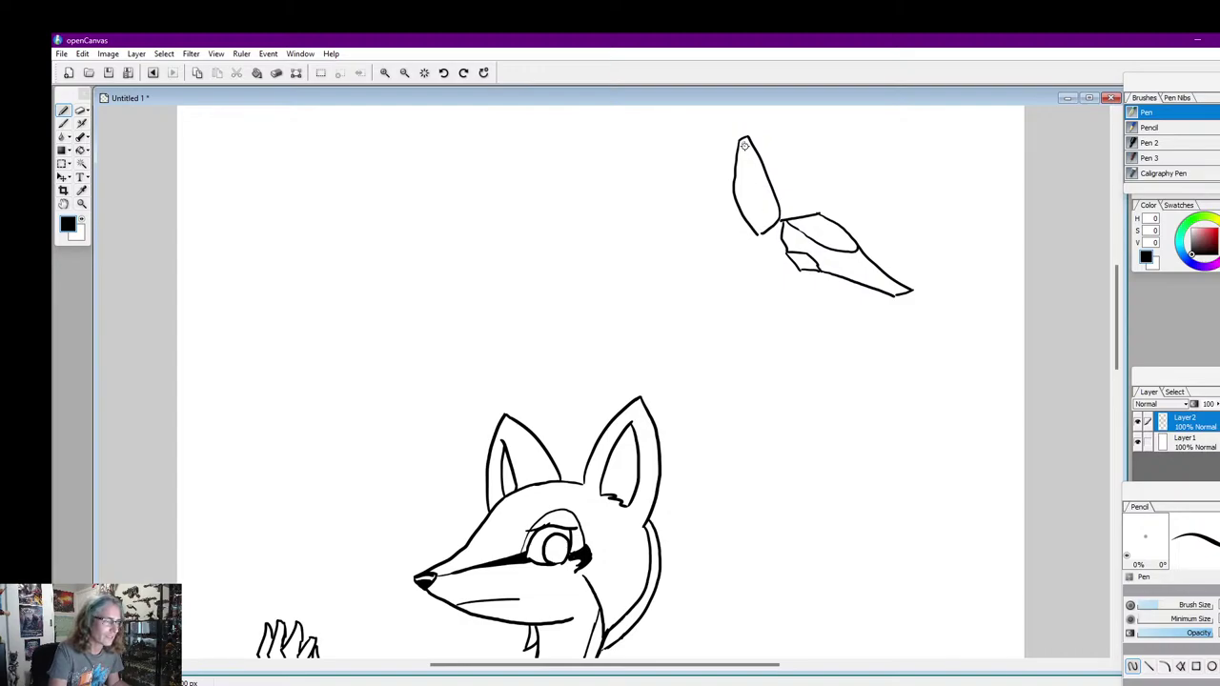
{"action": "left_click_drag", "start_coordinate": [746, 150], "coordinate": [762, 231]}
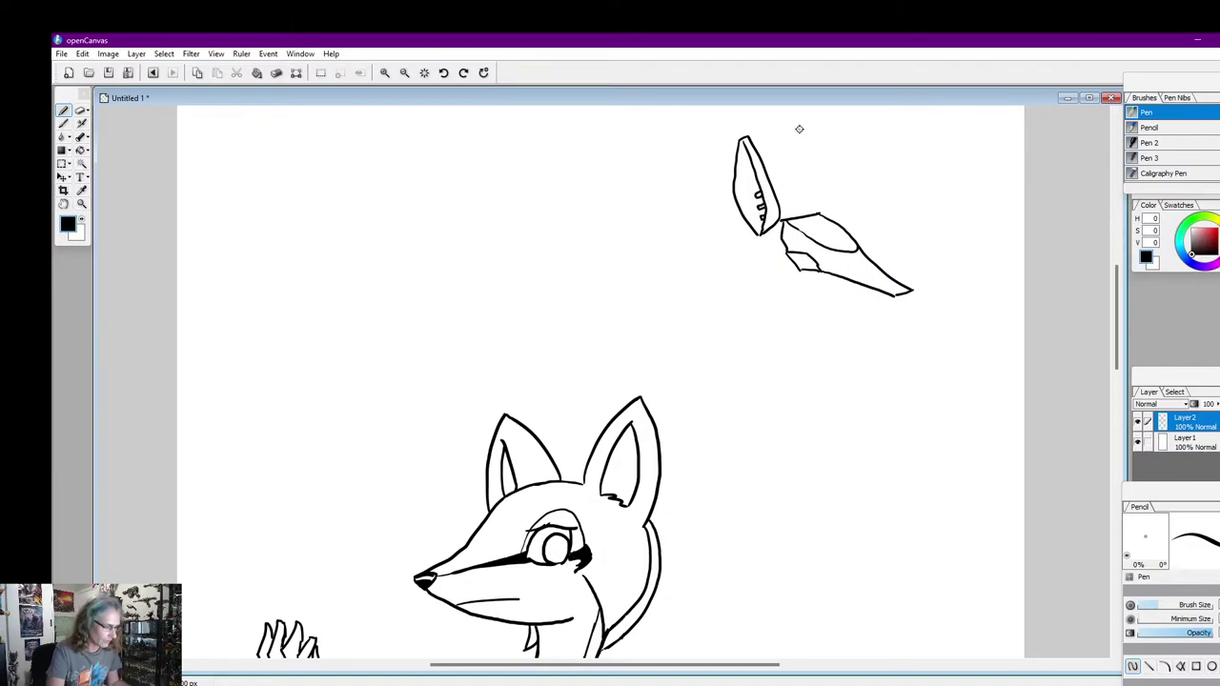
{"action": "key", "text": "ctrl+z"}
{"action": "key", "text": "ctrl+z"}
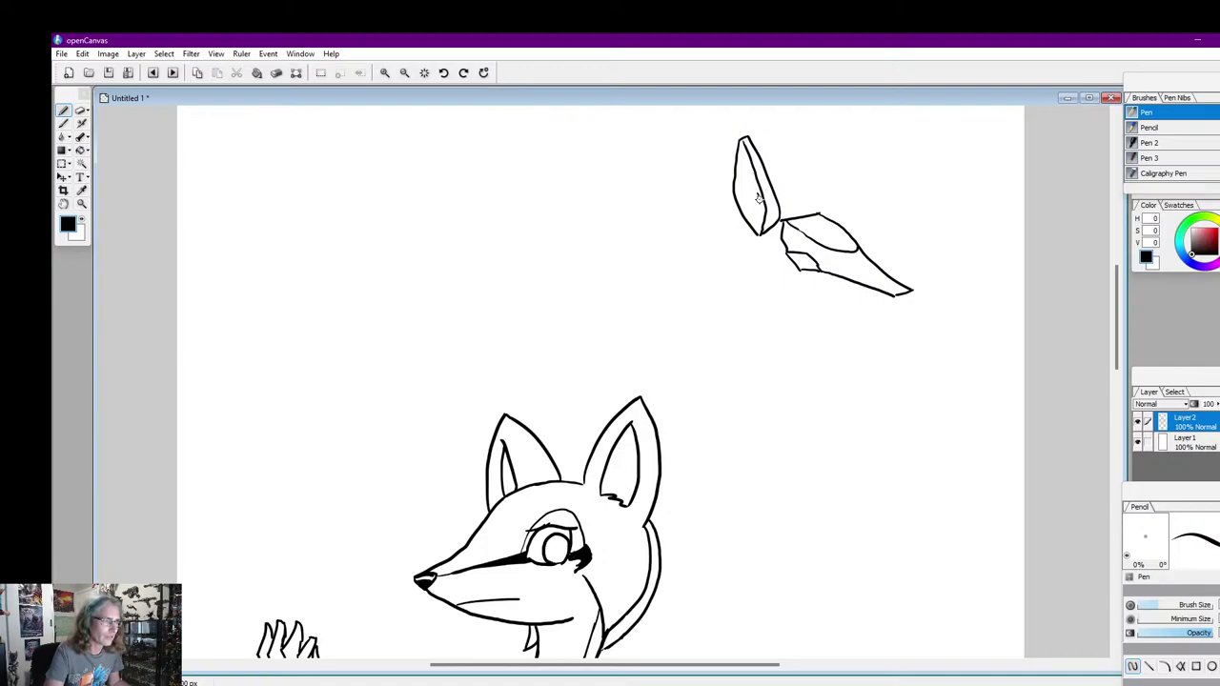
{"action": "mouse_move", "coordinate": [759, 197]}
{"action": "left_mouse_down"}
{"action": "mouse_move", "coordinate": [762, 229]}
{"action": "mouse_move", "coordinate": [752, 200]}
{"action": "left_mouse_up"}
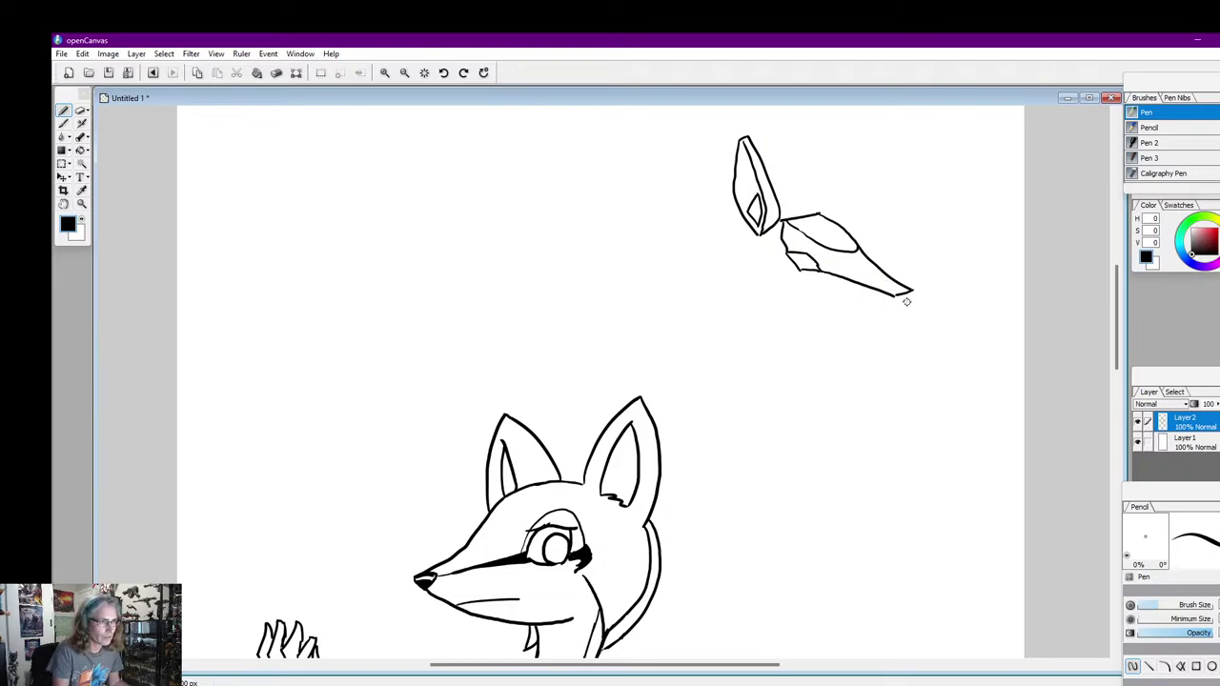
Add the new head's lower jaw, a leaf-shaped cheek piece pointing backward, and a second upright ear
{"action": "left_click_drag", "start_coordinate": [913, 290], "coordinate": [896, 306]}
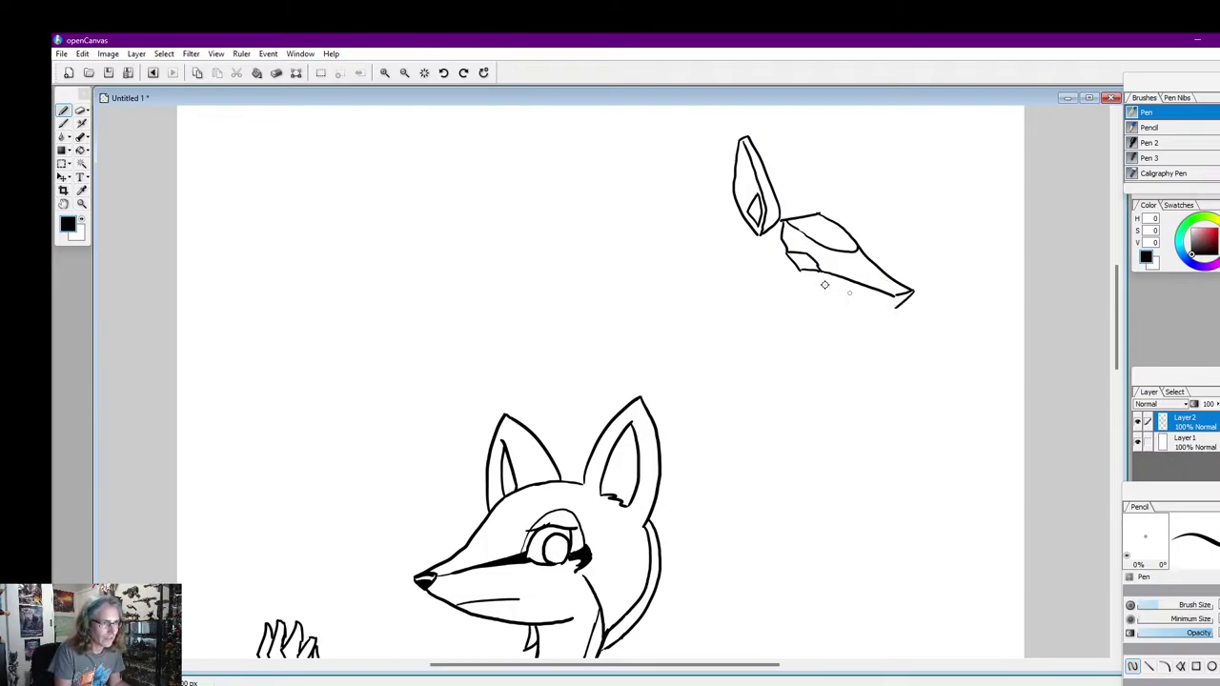
{"action": "mouse_move", "coordinate": [797, 267]}
{"action": "left_mouse_down"}
{"action": "mouse_move", "coordinate": [818, 291]}
{"action": "mouse_move", "coordinate": [781, 285]}
{"action": "mouse_move", "coordinate": [768, 294]}
{"action": "mouse_move", "coordinate": [778, 296]}
{"action": "mouse_move", "coordinate": [728, 257]}
{"action": "mouse_move", "coordinate": [770, 282]}
{"action": "mouse_move", "coordinate": [883, 306]}
{"action": "mouse_move", "coordinate": [788, 293]}
{"action": "left_mouse_up"}
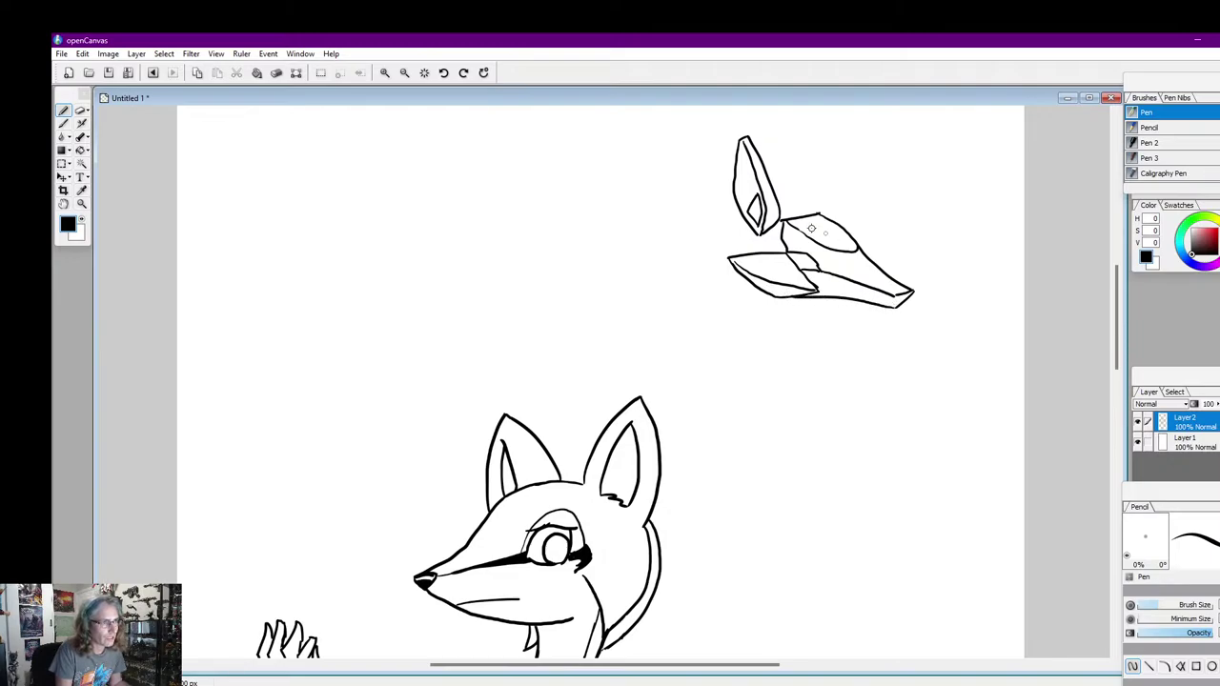
{"action": "mouse_move", "coordinate": [829, 215]}
{"action": "left_mouse_down"}
{"action": "mouse_move", "coordinate": [824, 133]}
{"action": "mouse_move", "coordinate": [806, 167]}
{"action": "mouse_move", "coordinate": [819, 187]}
{"action": "mouse_move", "coordinate": [808, 215]}
{"action": "left_mouse_up"}
{"action": "left_click_drag", "start_coordinate": [807, 162], "coordinate": [793, 217]}
Paint out the rear ear's outer edge and diamond in white, redraw the ear taller in black, and extend the front ear's tip
{"action": "left_click", "coordinate": [82, 223]}
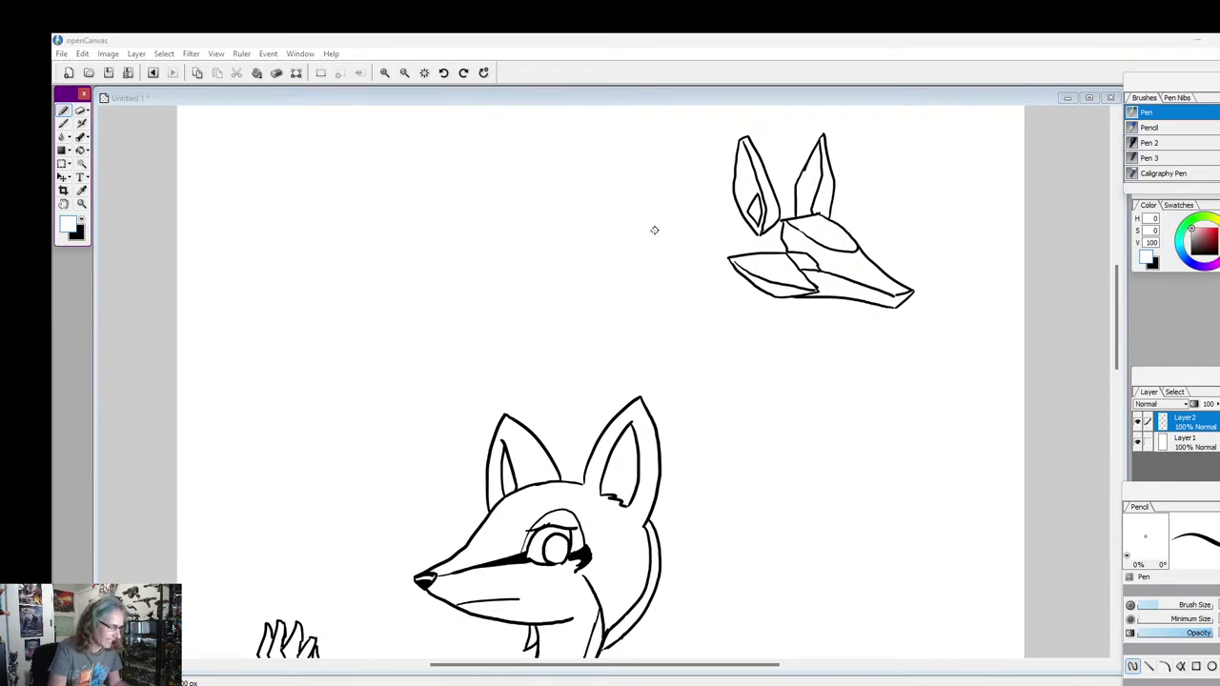
{"action": "mouse_move", "coordinate": [731, 187]}
{"action": "left_mouse_down"}
{"action": "mouse_move", "coordinate": [736, 139]}
{"action": "mouse_move", "coordinate": [756, 202]}
{"action": "mouse_move", "coordinate": [749, 226]}
{"action": "mouse_move", "coordinate": [762, 204]}
{"action": "mouse_move", "coordinate": [755, 226]}
{"action": "mouse_move", "coordinate": [742, 216]}
{"action": "mouse_move", "coordinate": [752, 173]}
{"action": "mouse_move", "coordinate": [759, 217]}
{"action": "left_mouse_up"}
{"action": "left_click", "coordinate": [80, 229]}
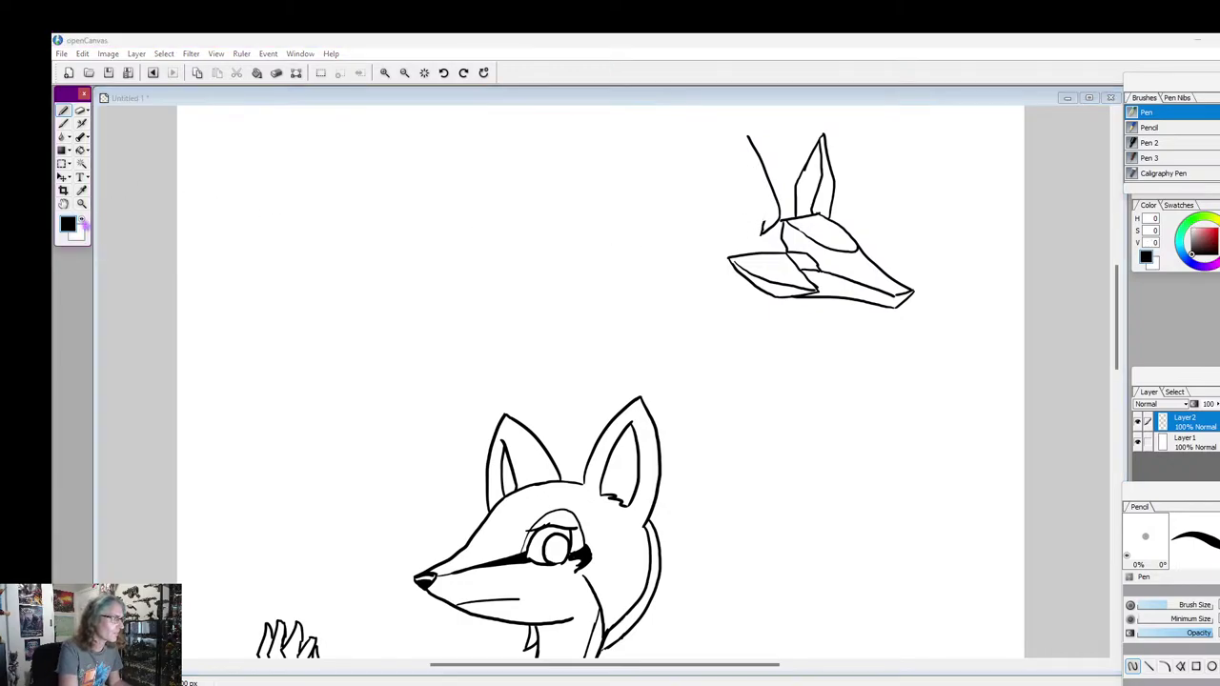
{"action": "left_click", "coordinate": [768, 210]}
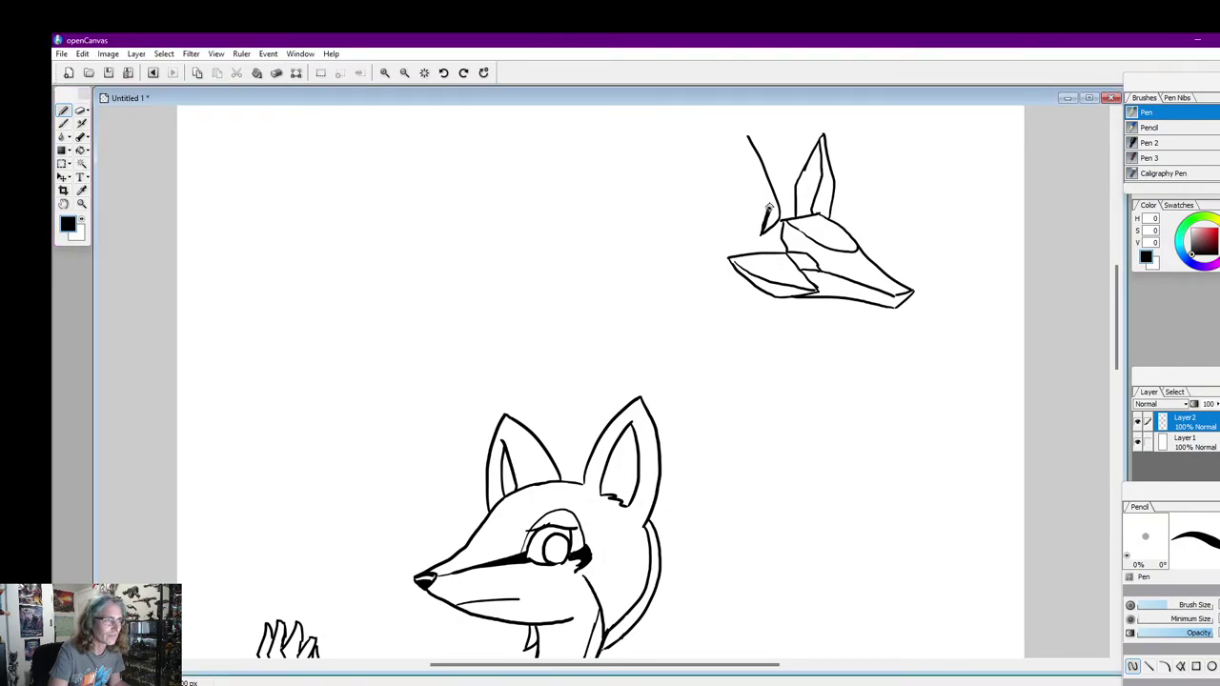
{"action": "key", "text": "ctrl+z"}
{"action": "left_click_drag", "start_coordinate": [767, 201], "coordinate": [763, 227]}
{"action": "mouse_move", "coordinate": [743, 133]}
{"action": "left_mouse_down"}
{"action": "mouse_move", "coordinate": [762, 185]}
{"action": "mouse_move", "coordinate": [740, 129]}
{"action": "mouse_move", "coordinate": [736, 217]}
{"action": "mouse_move", "coordinate": [741, 120]}
{"action": "left_mouse_up"}
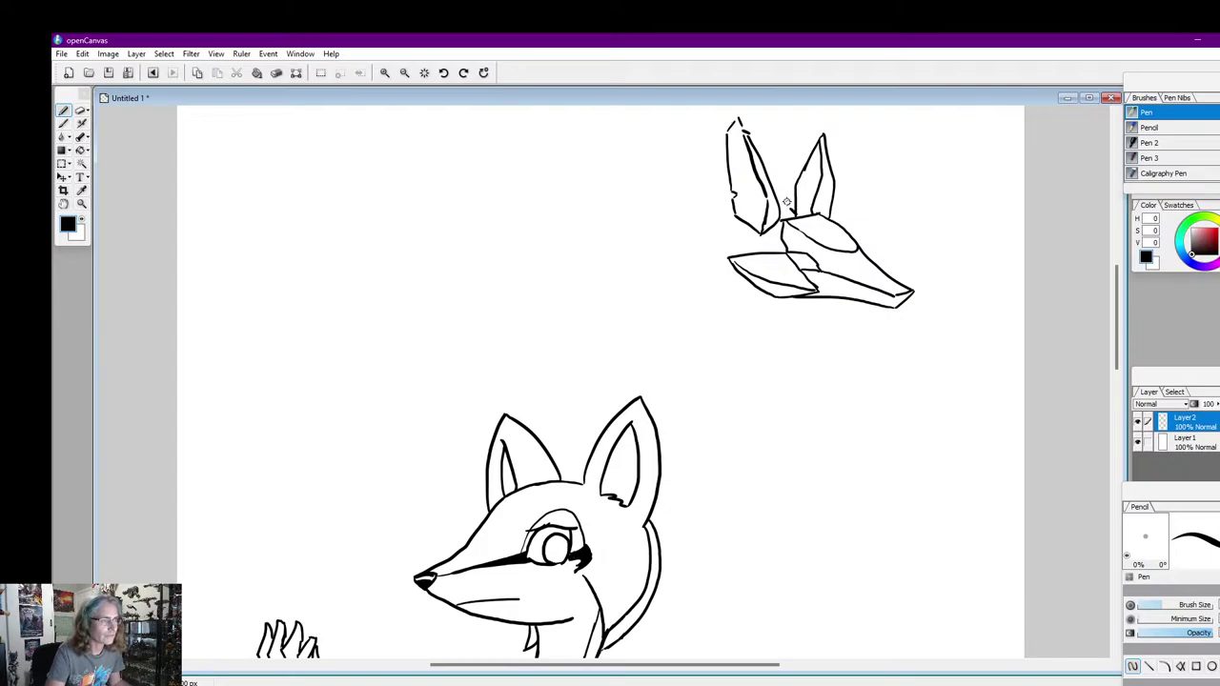
{"action": "mouse_move", "coordinate": [825, 139]}
{"action": "left_mouse_down"}
{"action": "mouse_move", "coordinate": [780, 205]}
{"action": "mouse_move", "coordinate": [796, 211]}
{"action": "mouse_move", "coordinate": [774, 210]}
{"action": "mouse_move", "coordinate": [721, 244]}
{"action": "mouse_move", "coordinate": [691, 233]}
{"action": "mouse_move", "coordinate": [784, 221]}
{"action": "mouse_move", "coordinate": [715, 227]}
{"action": "left_mouse_up"}
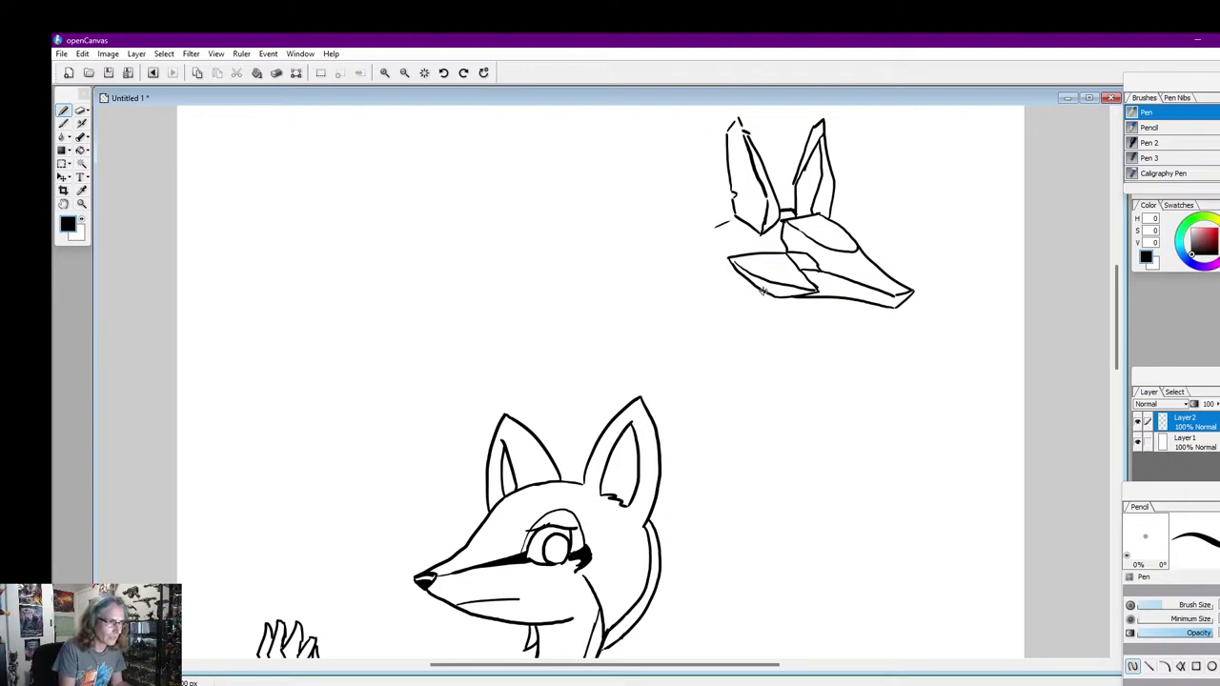
Draw the new head's neck lines in black and paint out the inner lines of the cheek piece and brow in white
{"action": "left_click_drag", "start_coordinate": [764, 293], "coordinate": [723, 304]}
{"action": "left_click_drag", "start_coordinate": [756, 229], "coordinate": [678, 237]}
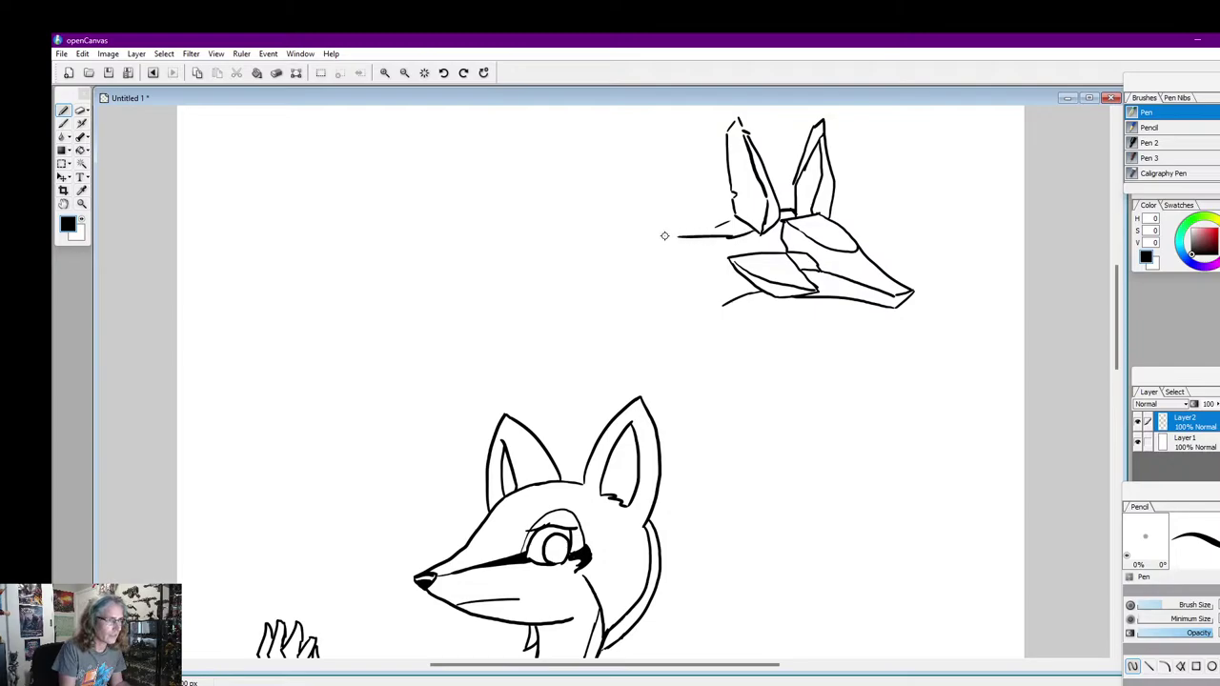
{"action": "left_click", "coordinate": [84, 222]}
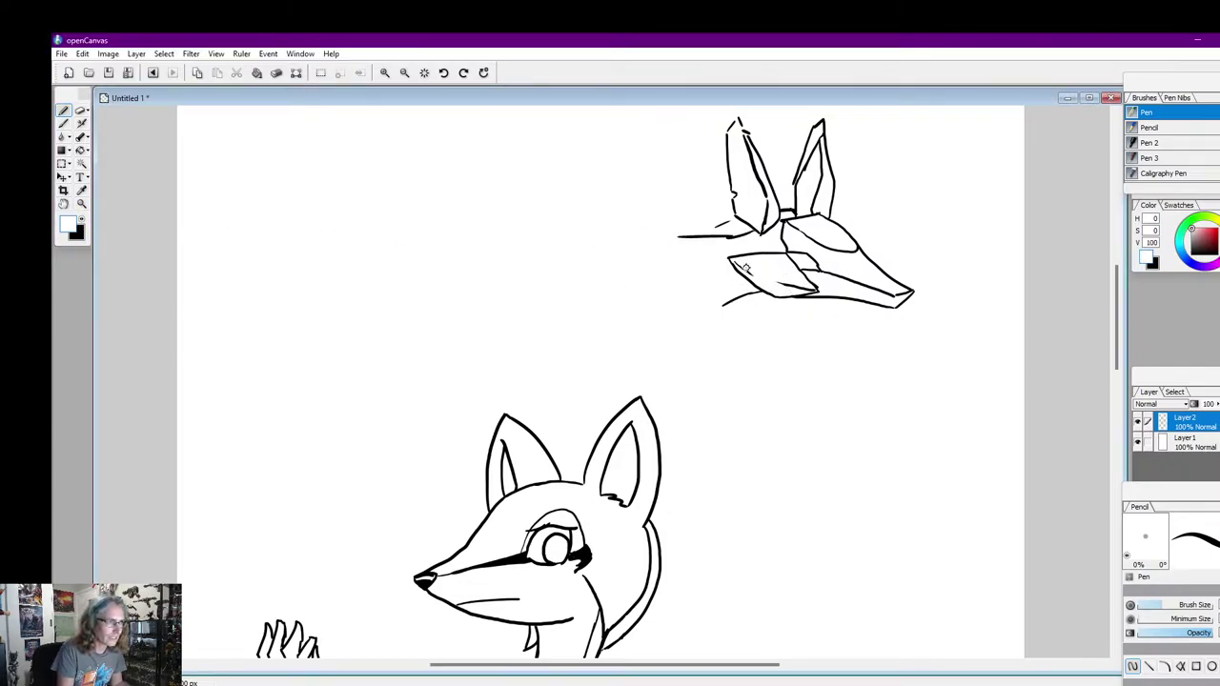
{"action": "mouse_move", "coordinate": [737, 264]}
{"action": "left_mouse_down"}
{"action": "mouse_move", "coordinate": [769, 284]}
{"action": "mouse_move", "coordinate": [812, 288]}
{"action": "left_mouse_up"}
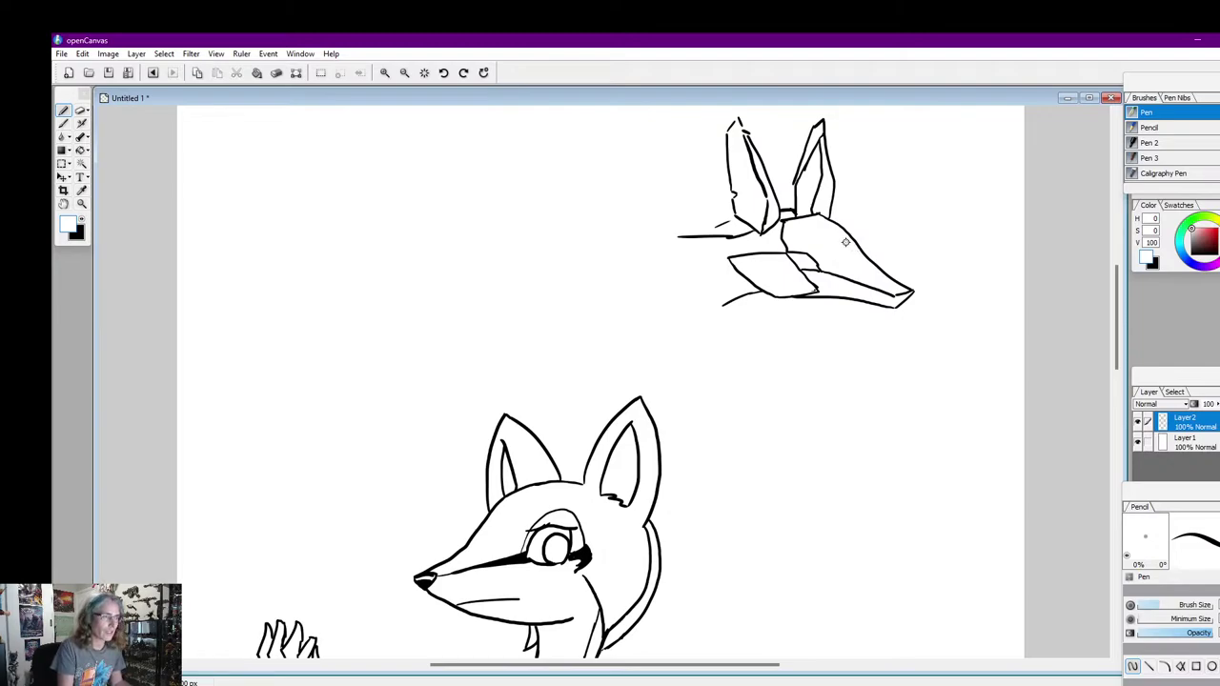
Draw an angular spiral marking from the eye along the snout and a second spiral on the cheek piece in black
{"action": "key", "text": "x"}
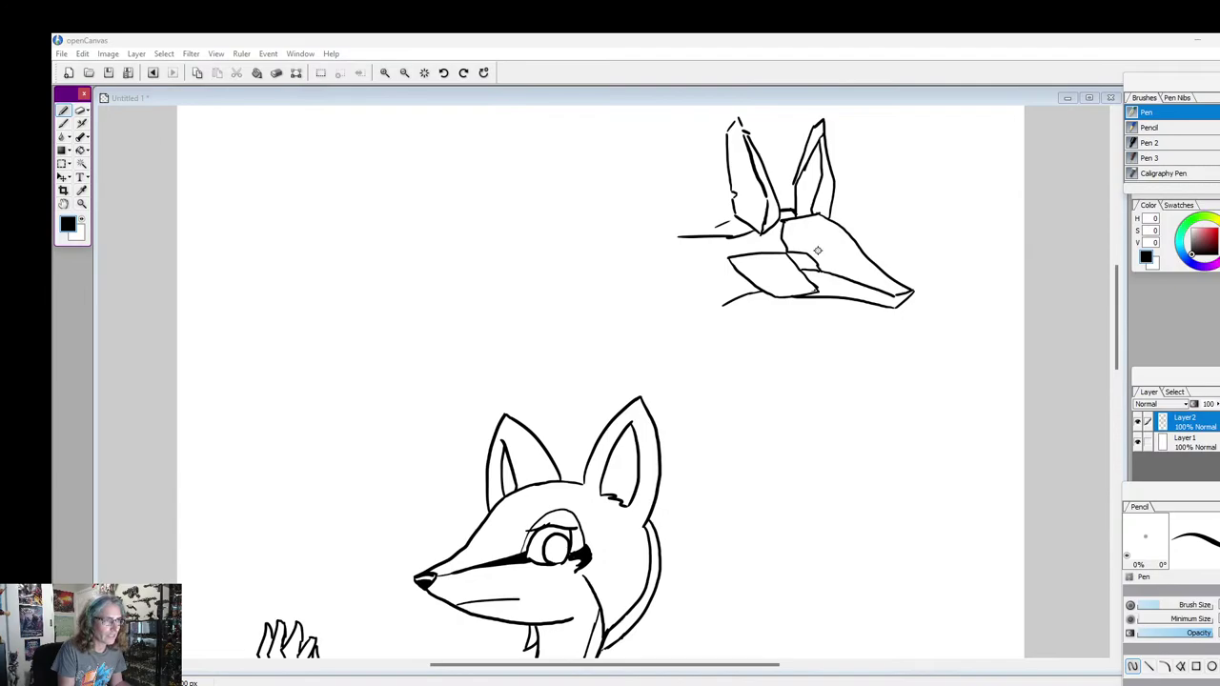
{"action": "left_click", "coordinate": [820, 256]}
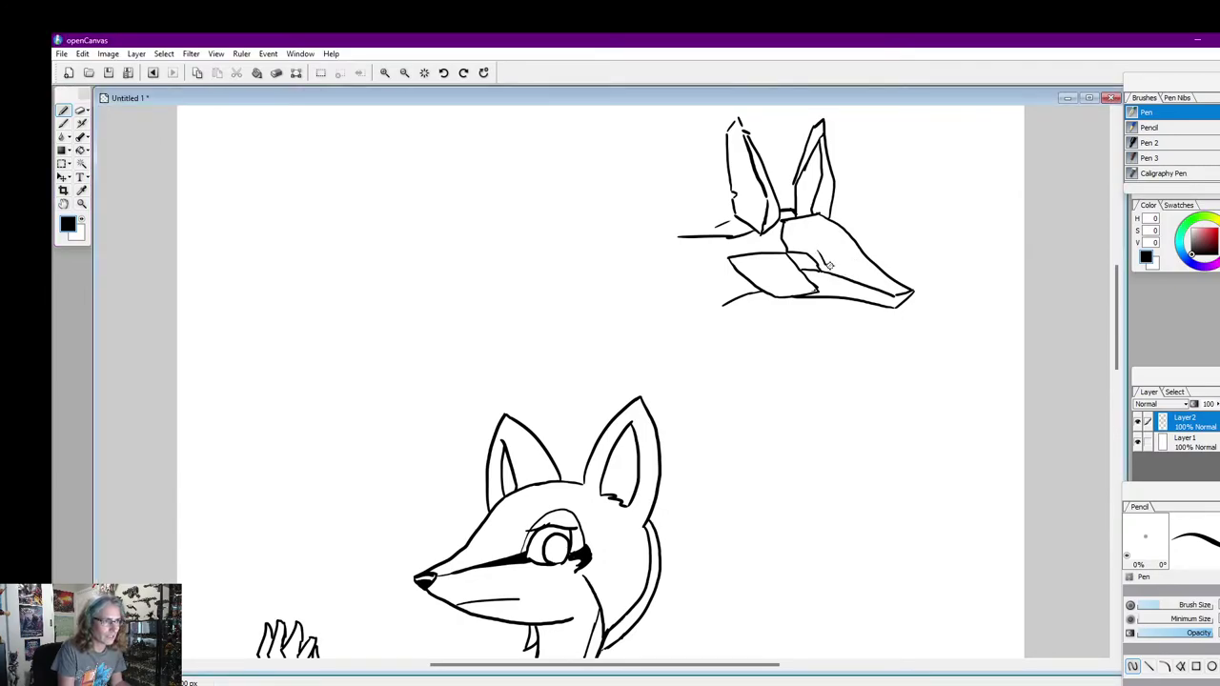
{"action": "mouse_move", "coordinate": [835, 267]}
{"action": "left_mouse_down"}
{"action": "mouse_move", "coordinate": [900, 283]}
{"action": "mouse_move", "coordinate": [801, 241]}
{"action": "mouse_move", "coordinate": [804, 220]}
{"action": "mouse_move", "coordinate": [828, 235]}
{"action": "mouse_move", "coordinate": [809, 236]}
{"action": "mouse_move", "coordinate": [816, 228]}
{"action": "mouse_move", "coordinate": [828, 259]}
{"action": "mouse_move", "coordinate": [875, 277]}
{"action": "left_mouse_up"}
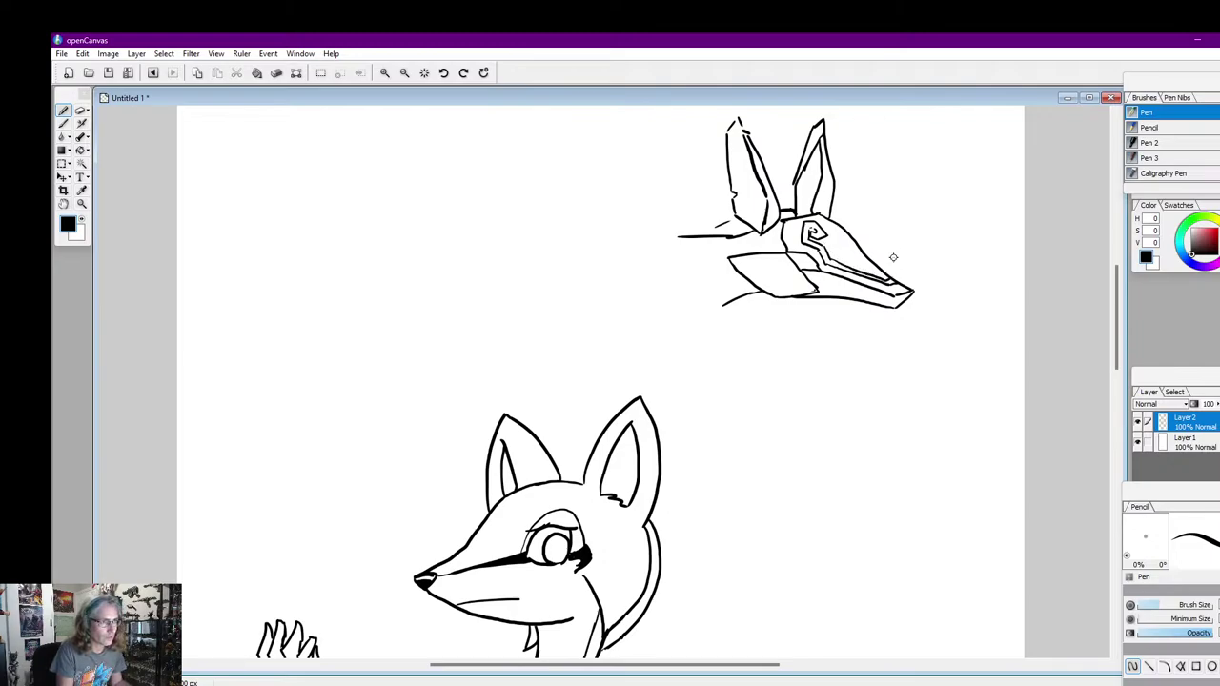
{"action": "left_click_drag", "start_coordinate": [839, 225], "coordinate": [863, 256]}
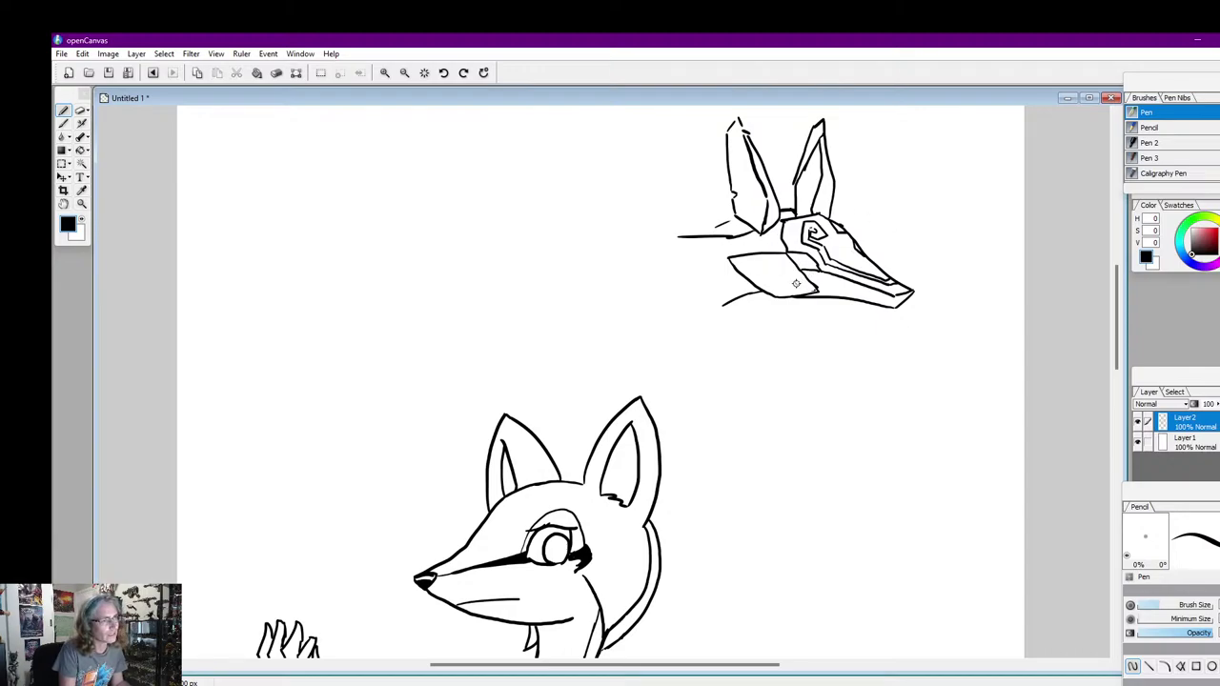
{"action": "mouse_move", "coordinate": [799, 279]}
{"action": "left_mouse_down"}
{"action": "mouse_move", "coordinate": [787, 259]}
{"action": "mouse_move", "coordinate": [774, 276]}
{"action": "left_mouse_up"}
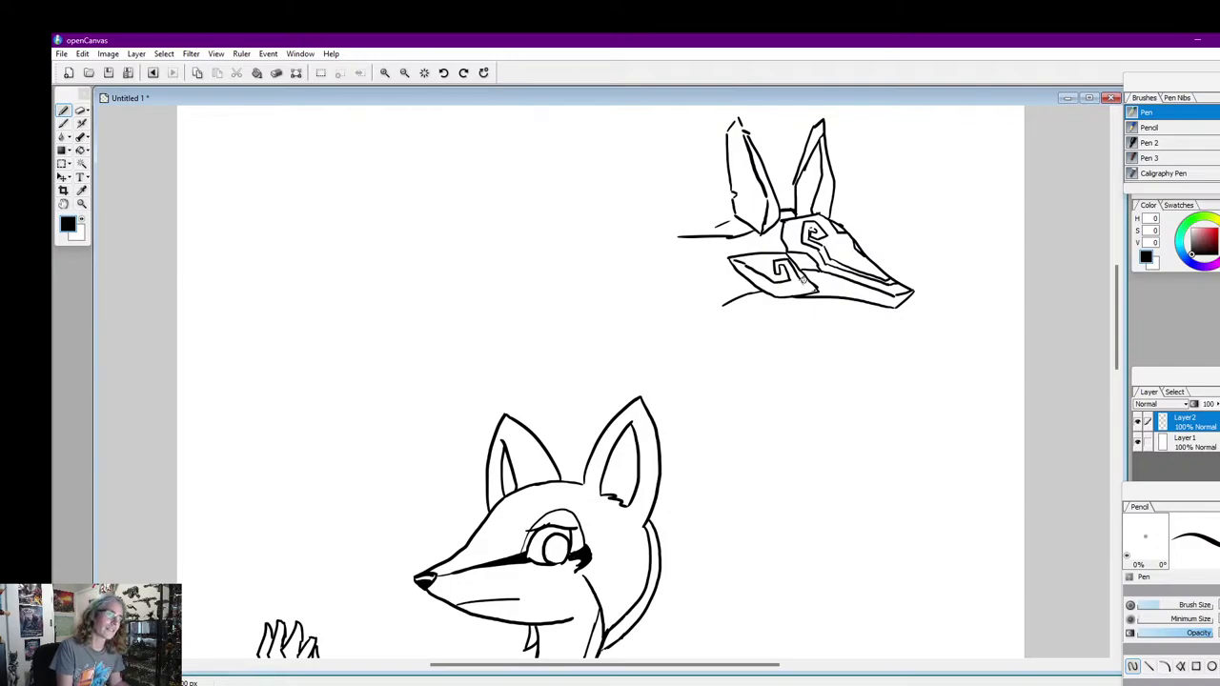
Paint out the cheek piece's upper and front outline around the spiral in white
{"action": "left_click", "coordinate": [83, 222]}
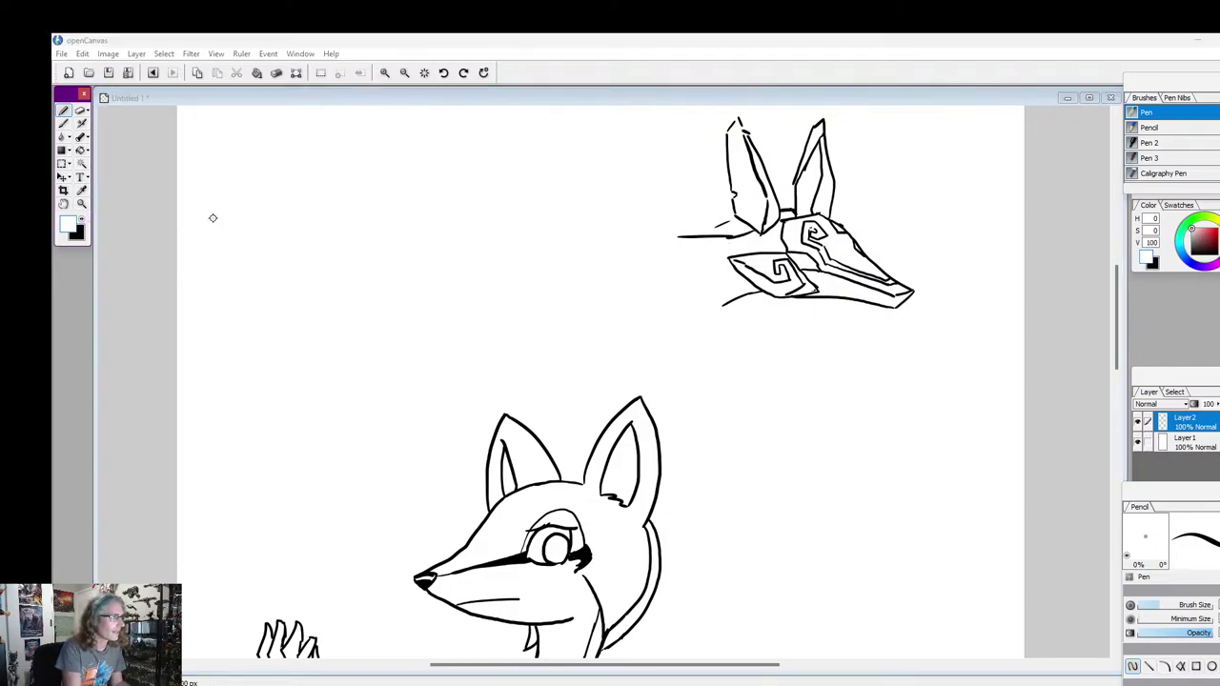
{"action": "mouse_move", "coordinate": [766, 260]}
{"action": "left_mouse_down"}
{"action": "mouse_move", "coordinate": [777, 252]}
{"action": "mouse_move", "coordinate": [730, 254]}
{"action": "mouse_move", "coordinate": [784, 260]}
{"action": "mouse_move", "coordinate": [813, 292]}
{"action": "left_mouse_up"}
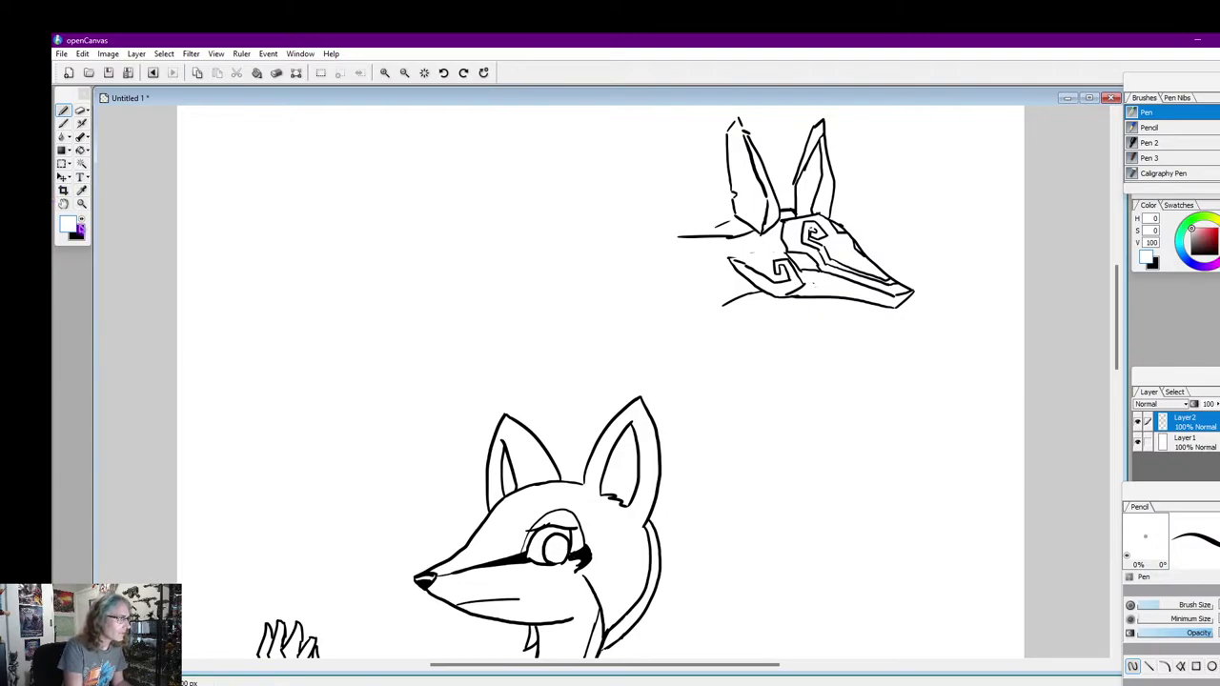
Redraw the upper edge of the long-snouted head's cheek piece in black and undo the stray stroke beside it
{"action": "left_click", "coordinate": [76, 229]}
{"action": "left_click", "coordinate": [81, 221]}
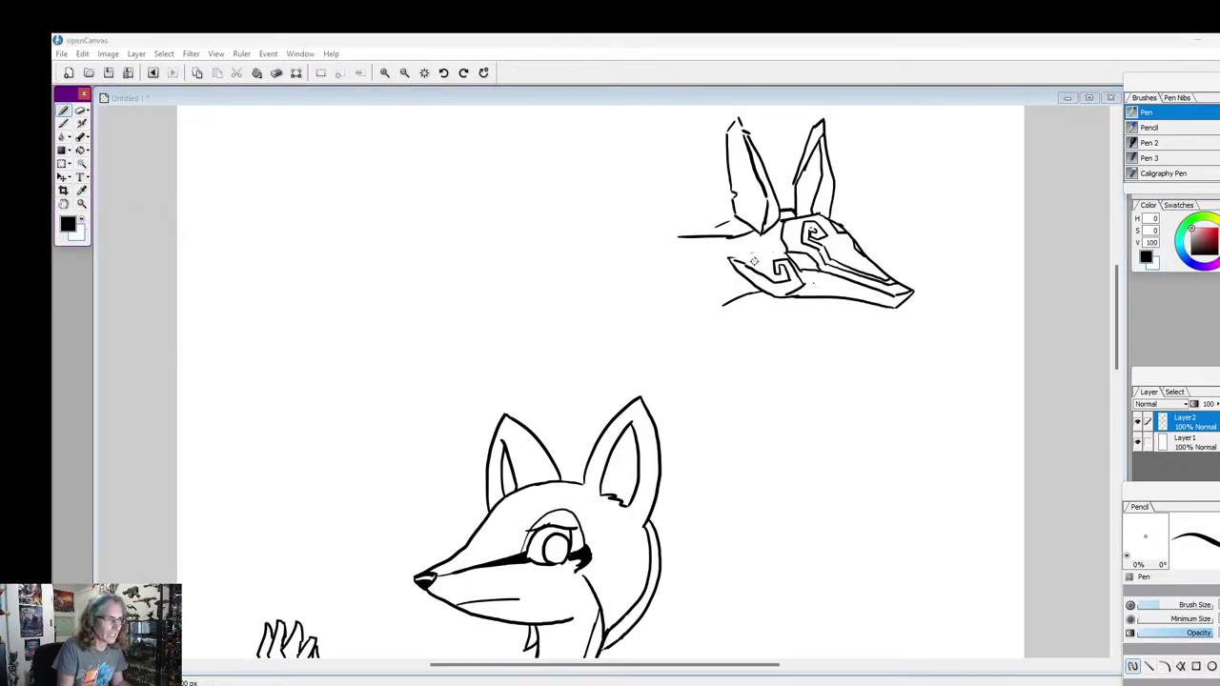
{"action": "left_click_drag", "start_coordinate": [730, 257], "coordinate": [780, 237]}
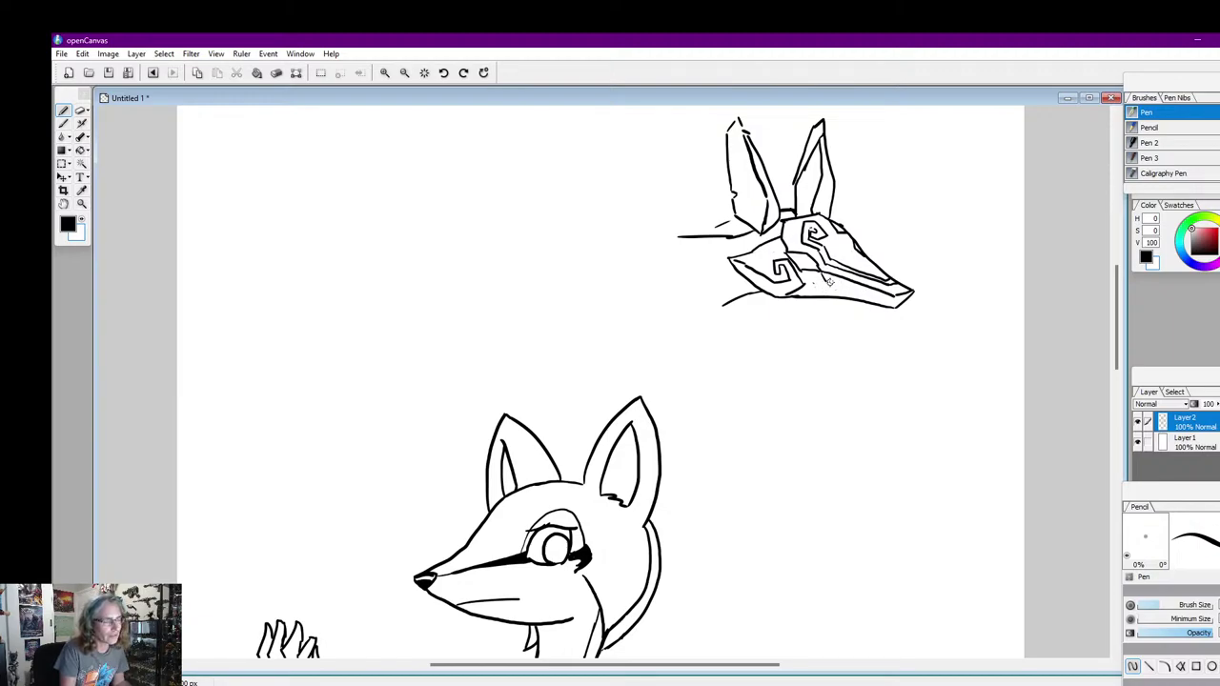
{"action": "key", "text": "ctrl+z"}
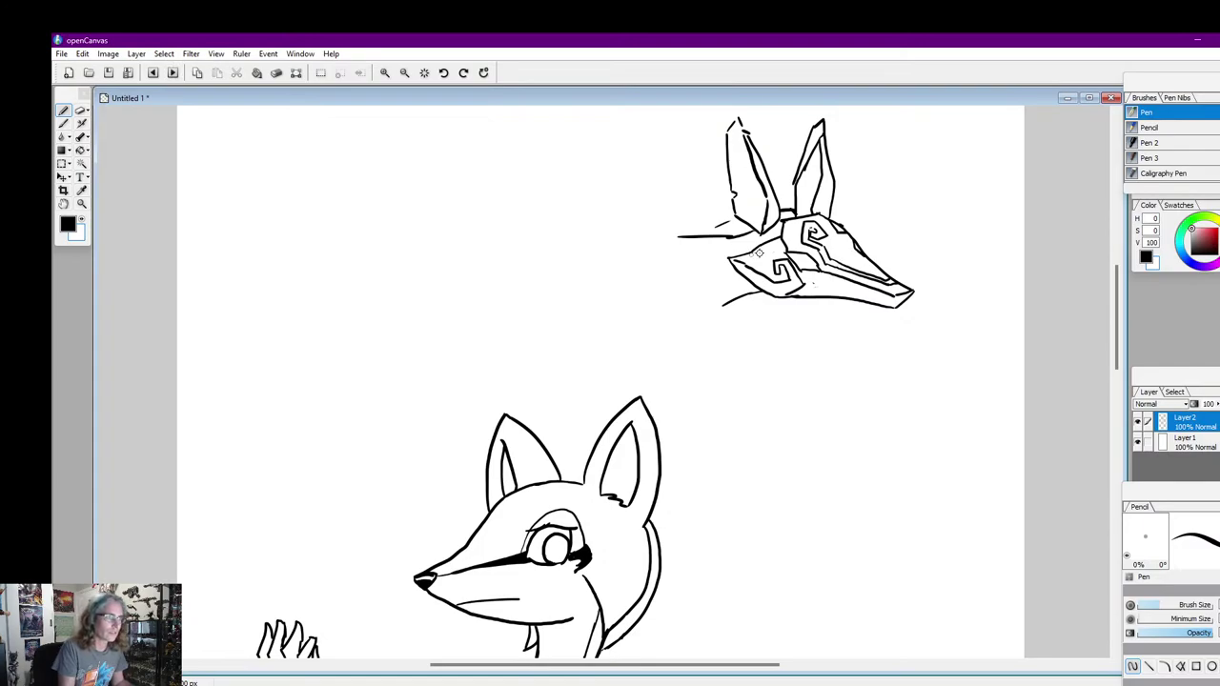
Draw the long-snouted creature's neck and arched back in black, extend the throat line, and divide the torso into curved armour panels
{"action": "mouse_move", "coordinate": [730, 259]}
{"action": "left_mouse_down"}
{"action": "mouse_move", "coordinate": [685, 257]}
{"action": "mouse_move", "coordinate": [699, 246]}
{"action": "mouse_move", "coordinate": [671, 240]}
{"action": "mouse_move", "coordinate": [682, 253]}
{"action": "mouse_move", "coordinate": [634, 255]}
{"action": "mouse_move", "coordinate": [676, 233]}
{"action": "mouse_move", "coordinate": [542, 187]}
{"action": "mouse_move", "coordinate": [416, 233]}
{"action": "left_mouse_up"}
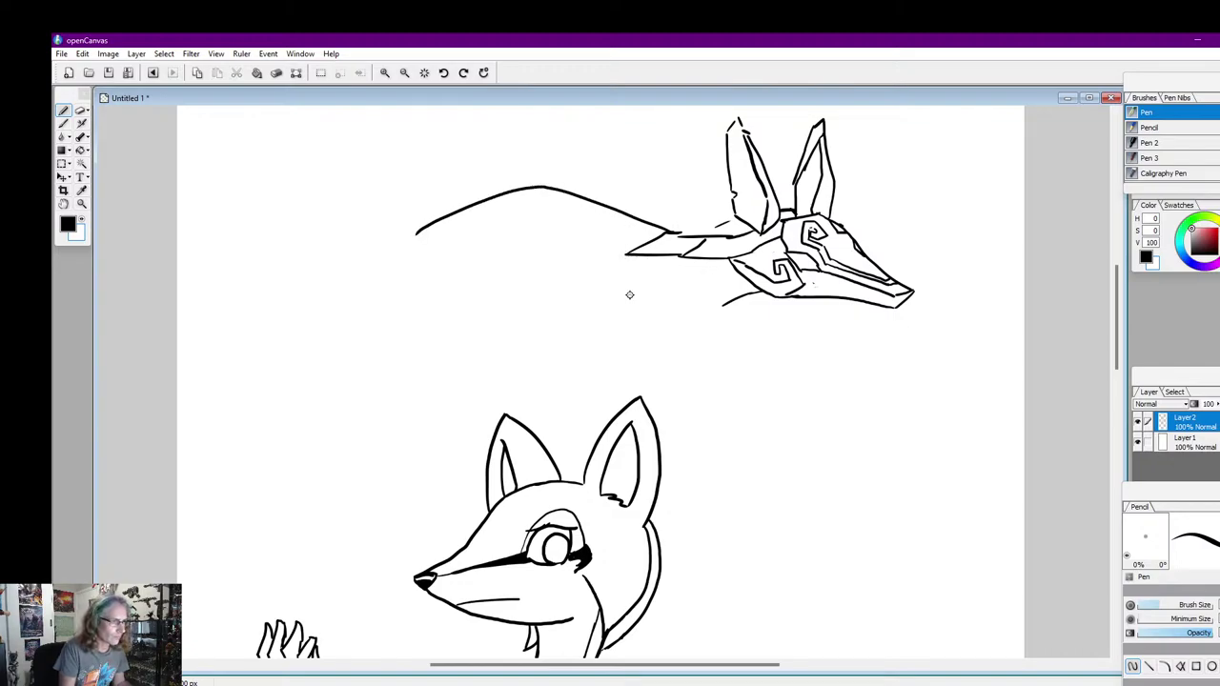
{"action": "left_click_drag", "start_coordinate": [724, 305], "coordinate": [714, 316]}
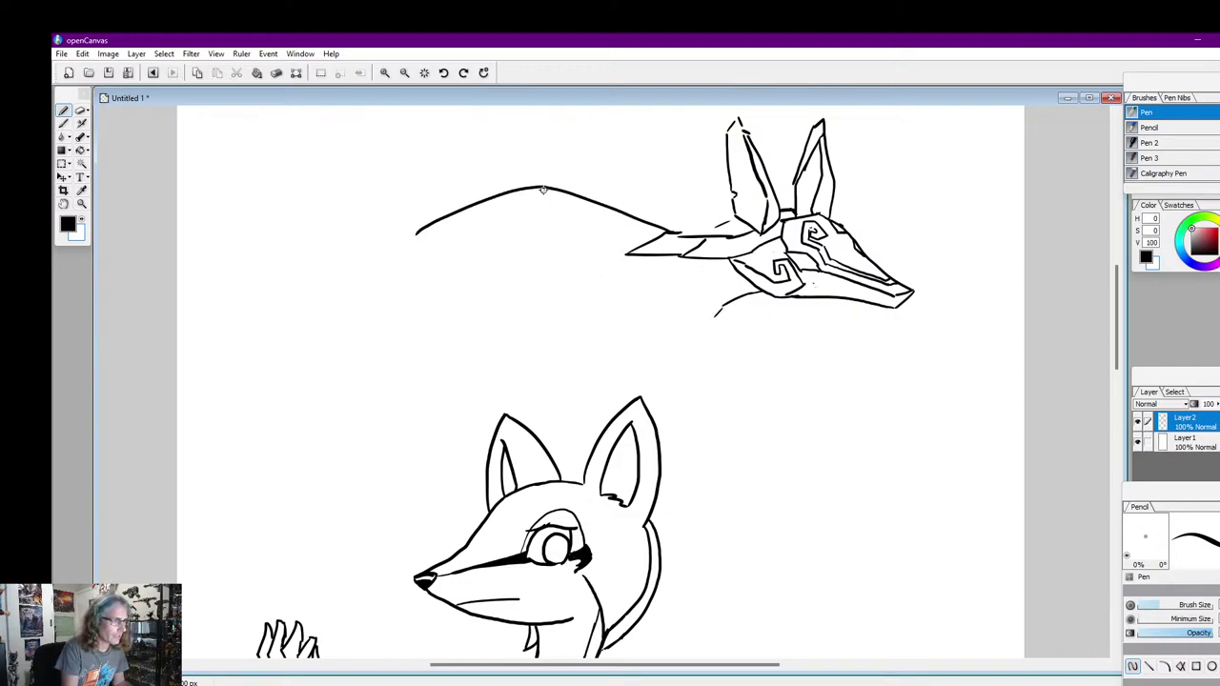
{"action": "mouse_move", "coordinate": [534, 189]}
{"action": "left_mouse_down"}
{"action": "mouse_move", "coordinate": [547, 259]}
{"action": "mouse_move", "coordinate": [626, 253]}
{"action": "left_mouse_up"}
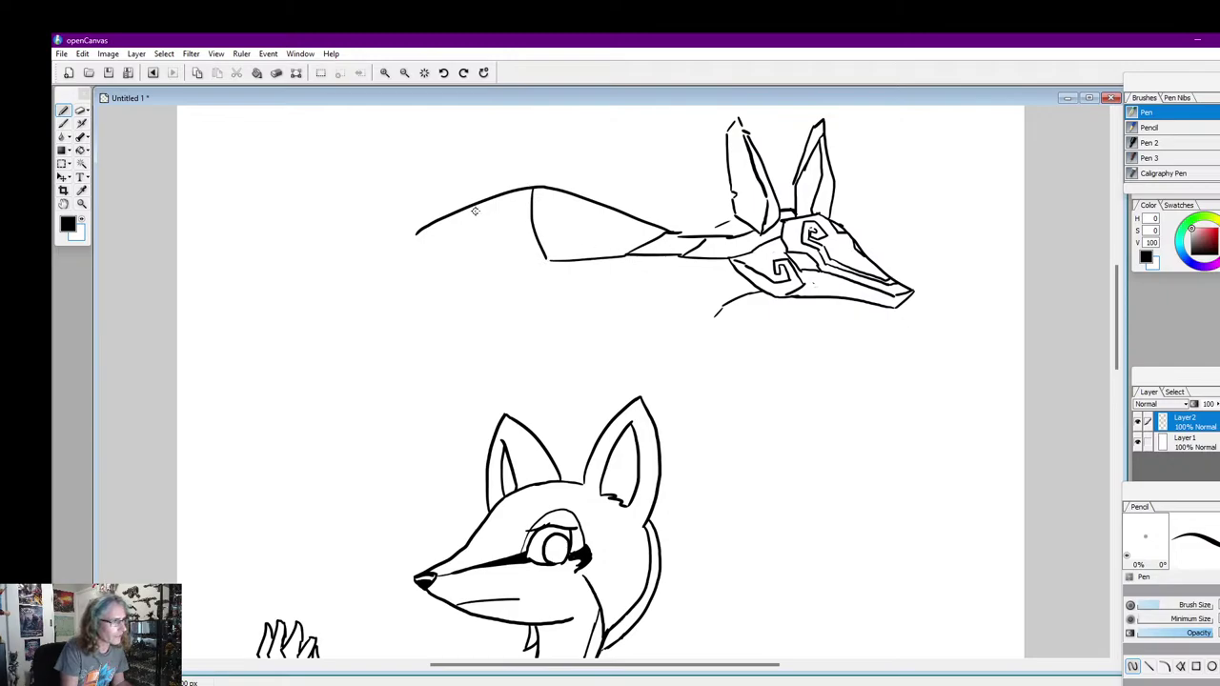
{"action": "mouse_move", "coordinate": [469, 208]}
{"action": "left_mouse_down"}
{"action": "mouse_move", "coordinate": [515, 282]}
{"action": "mouse_move", "coordinate": [553, 259]}
{"action": "left_mouse_up"}
{"action": "mouse_move", "coordinate": [423, 225]}
{"action": "left_mouse_down"}
{"action": "mouse_move", "coordinate": [464, 283]}
{"action": "mouse_move", "coordinate": [506, 270]}
{"action": "left_mouse_up"}
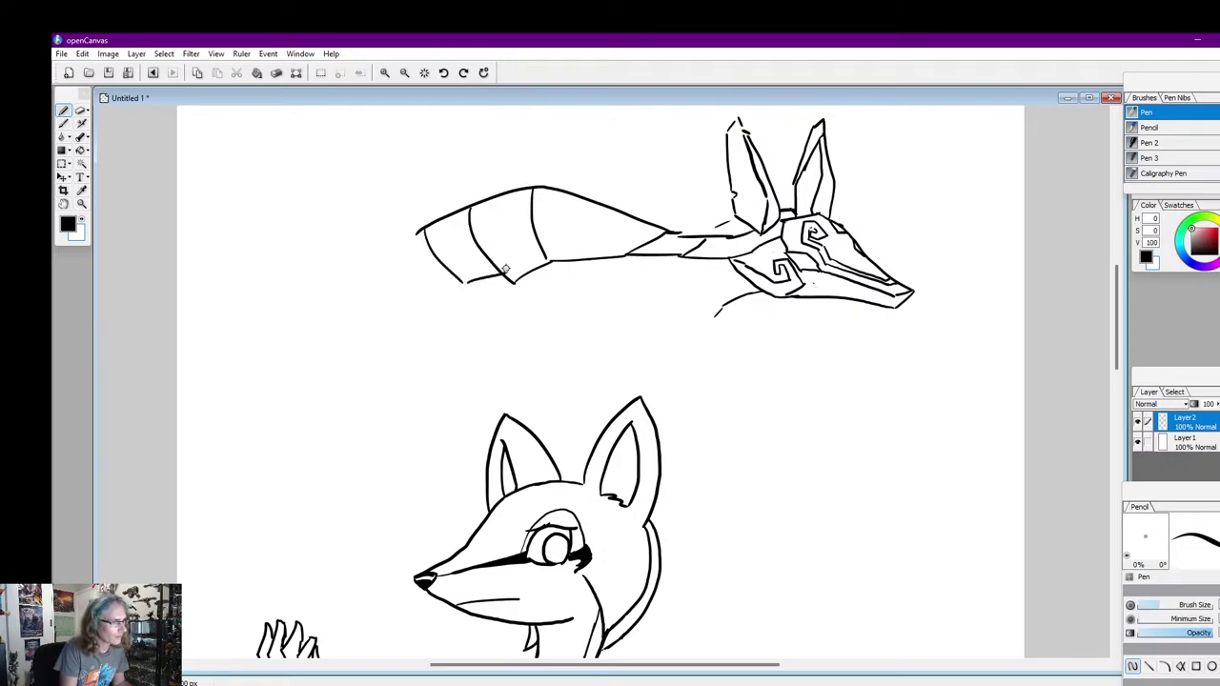
Draw the creature's long tail reaching the canvas edge, with a narrow segmented strip along its upper side
{"action": "left_click_drag", "start_coordinate": [422, 228], "coordinate": [198, 273]}
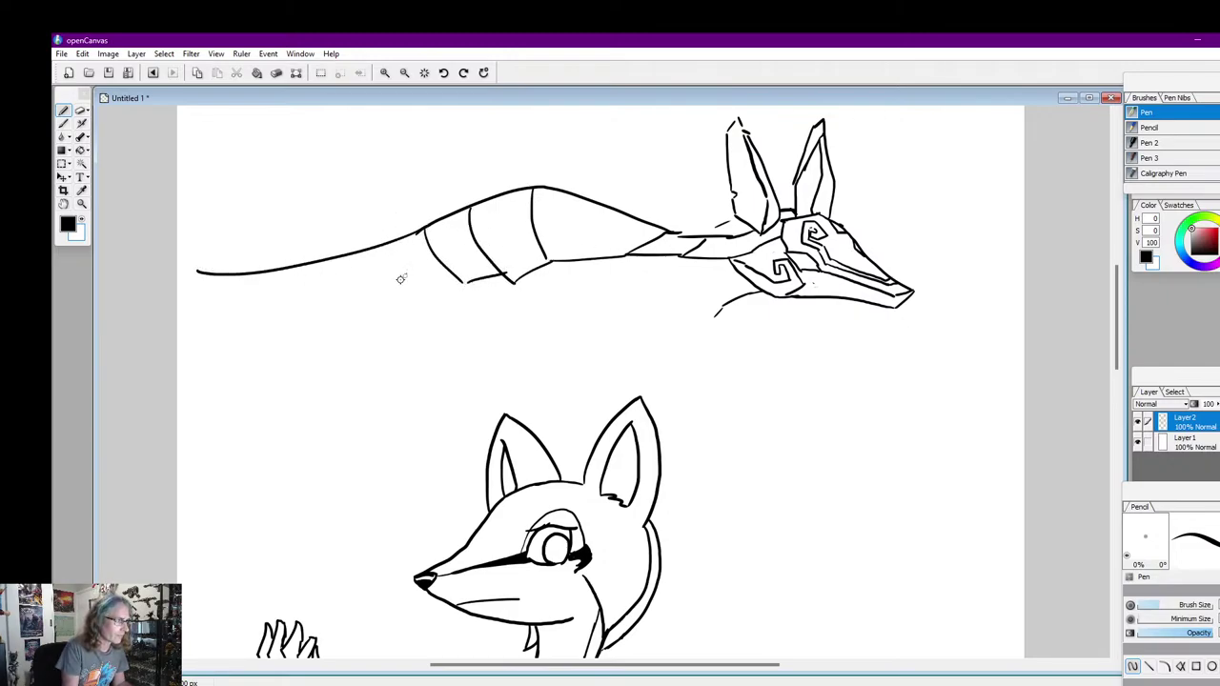
{"action": "mouse_move", "coordinate": [406, 275]}
{"action": "left_mouse_down"}
{"action": "mouse_move", "coordinate": [323, 333]}
{"action": "mouse_move", "coordinate": [281, 342]}
{"action": "mouse_move", "coordinate": [181, 317]}
{"action": "left_mouse_up"}
{"action": "left_click_drag", "start_coordinate": [212, 273], "coordinate": [177, 271]}
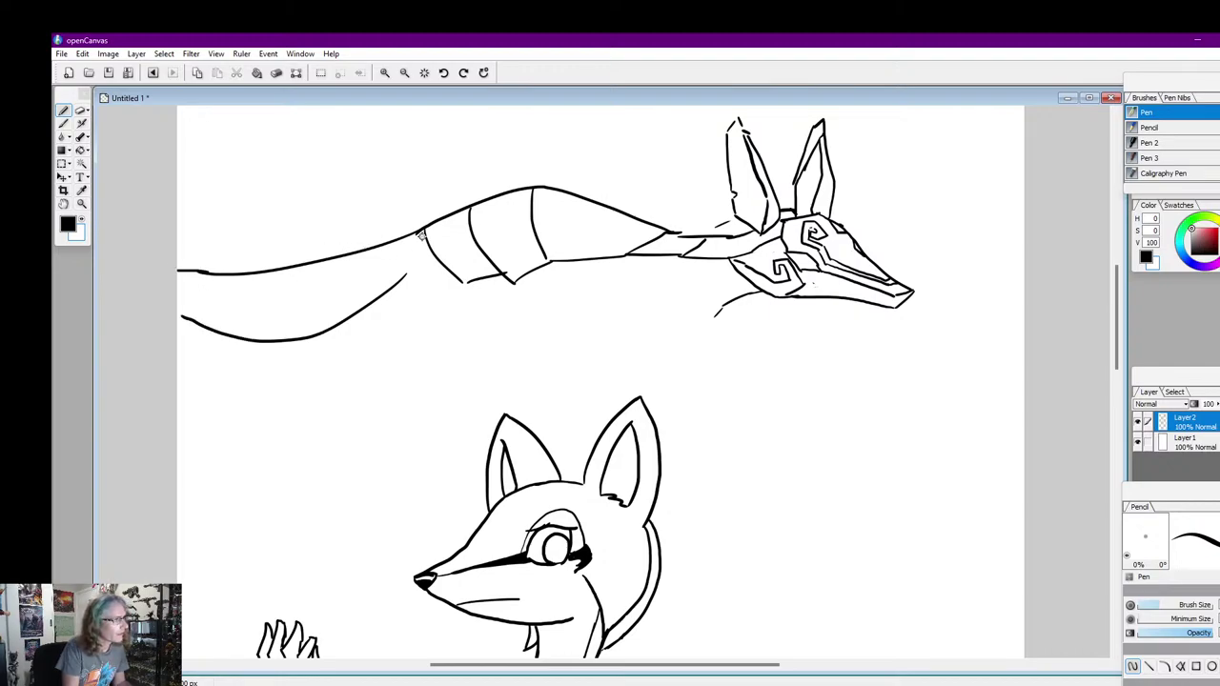
{"action": "mouse_move", "coordinate": [420, 236]}
{"action": "left_mouse_down"}
{"action": "mouse_move", "coordinate": [296, 271]}
{"action": "mouse_move", "coordinate": [189, 272]}
{"action": "left_mouse_up"}
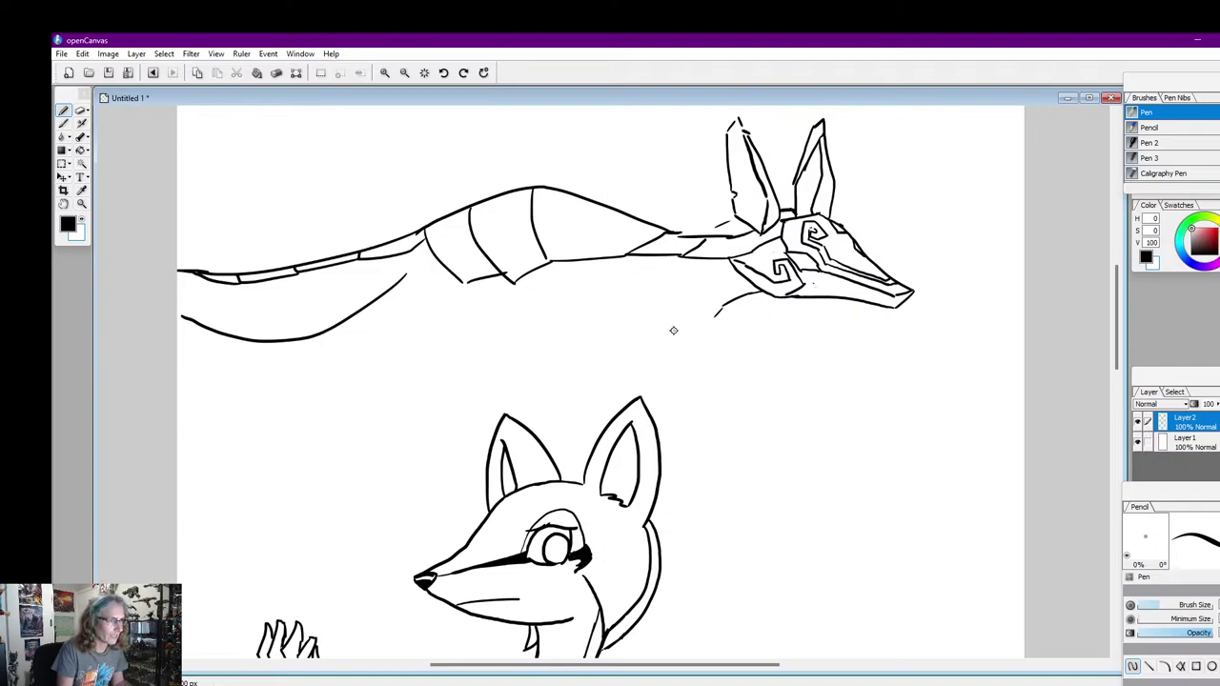
Draw a four-sided panel, a band below it and small markings for the foreleg beneath the creature's throat
{"action": "mouse_move", "coordinate": [1116, 345]}
{"action": "left_mouse_down"}
{"action": "mouse_move", "coordinate": [1115, 374]}
{"action": "mouse_move", "coordinate": [1115, 352]}
{"action": "left_mouse_up"}
{"action": "scroll", "coordinate": [725, 296], "scroll_direction": "up", "scroll_amount": 2}
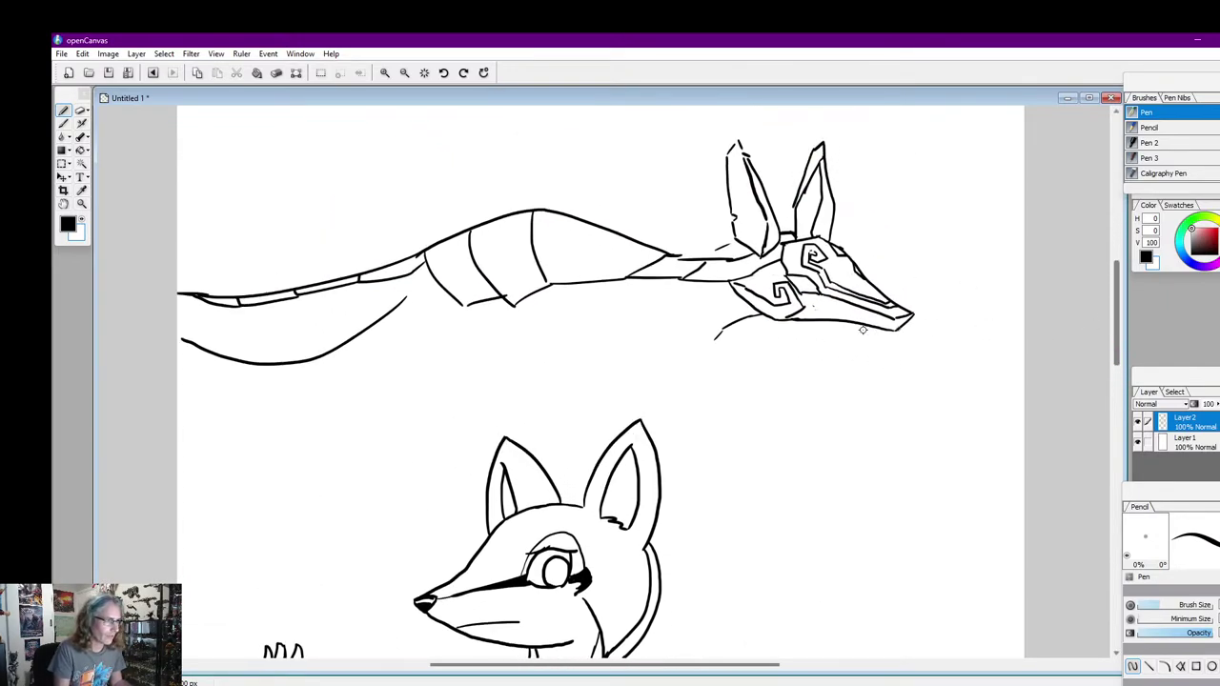
{"action": "mouse_move", "coordinate": [723, 326]}
{"action": "left_mouse_down"}
{"action": "mouse_move", "coordinate": [679, 331]}
{"action": "mouse_move", "coordinate": [664, 359]}
{"action": "mouse_move", "coordinate": [710, 356]}
{"action": "left_mouse_up"}
{"action": "mouse_move", "coordinate": [726, 329]}
{"action": "left_mouse_down"}
{"action": "mouse_move", "coordinate": [711, 355]}
{"action": "mouse_move", "coordinate": [668, 369]}
{"action": "mouse_move", "coordinate": [717, 374]}
{"action": "mouse_move", "coordinate": [690, 402]}
{"action": "left_mouse_up"}
{"action": "left_click", "coordinate": [734, 392]}
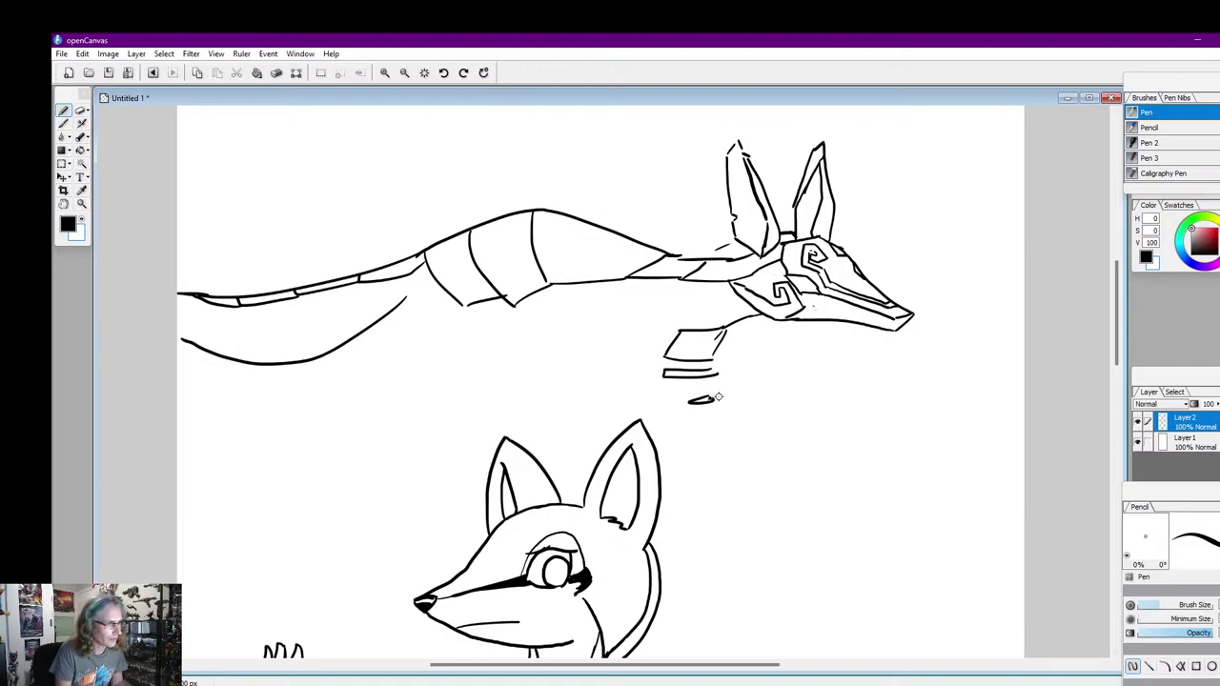
{"action": "left_click_drag", "start_coordinate": [750, 341], "coordinate": [741, 345]}
{"action": "left_click", "coordinate": [758, 344]}
Add small angular markings and dots to the creature's hindquarters below the rear armour panel
{"action": "mouse_move", "coordinate": [455, 339]}
{"action": "left_mouse_down"}
{"action": "mouse_move", "coordinate": [487, 333]}
{"action": "mouse_move", "coordinate": [454, 345]}
{"action": "mouse_move", "coordinate": [452, 369]}
{"action": "left_mouse_up"}
{"action": "left_click_drag", "start_coordinate": [401, 323], "coordinate": [373, 345]}
{"action": "left_click_drag", "start_coordinate": [373, 348], "coordinate": [445, 307]}
{"action": "left_click", "coordinate": [413, 316]}
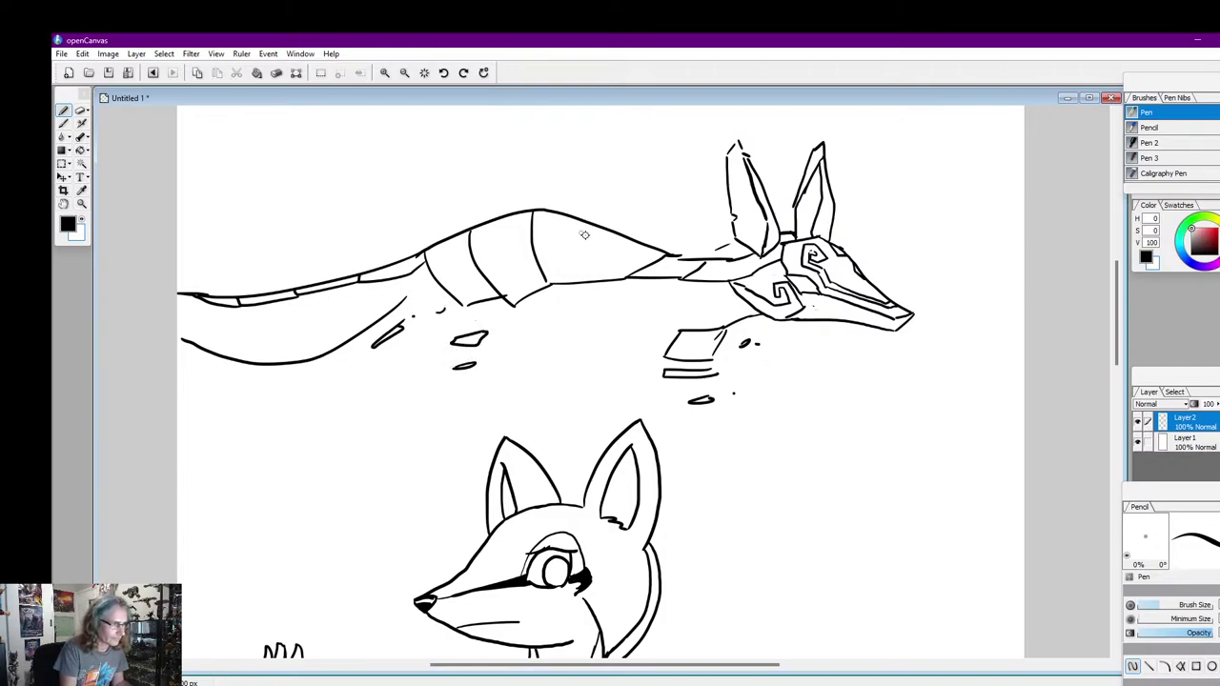
Draw a row of notches along the creature's spine and tapered rib-like stripes inside the torso panels
{"action": "left_click_drag", "start_coordinate": [651, 259], "coordinate": [568, 227]}
{"action": "left_click_drag", "start_coordinate": [522, 214], "coordinate": [426, 249]}
{"action": "mouse_move", "coordinate": [631, 255]}
{"action": "left_mouse_down"}
{"action": "mouse_move", "coordinate": [599, 273]}
{"action": "mouse_move", "coordinate": [572, 241]}
{"action": "mouse_move", "coordinate": [573, 280]}
{"action": "mouse_move", "coordinate": [578, 258]}
{"action": "mouse_move", "coordinate": [545, 234]}
{"action": "mouse_move", "coordinate": [553, 278]}
{"action": "left_mouse_up"}
{"action": "mouse_move", "coordinate": [514, 236]}
{"action": "left_mouse_down"}
{"action": "mouse_move", "coordinate": [516, 283]}
{"action": "mouse_move", "coordinate": [502, 240]}
{"action": "mouse_move", "coordinate": [511, 279]}
{"action": "mouse_move", "coordinate": [438, 271]}
{"action": "mouse_move", "coordinate": [456, 259]}
{"action": "mouse_move", "coordinate": [471, 292]}
{"action": "mouse_move", "coordinate": [459, 261]}
{"action": "mouse_move", "coordinate": [468, 293]}
{"action": "left_mouse_up"}
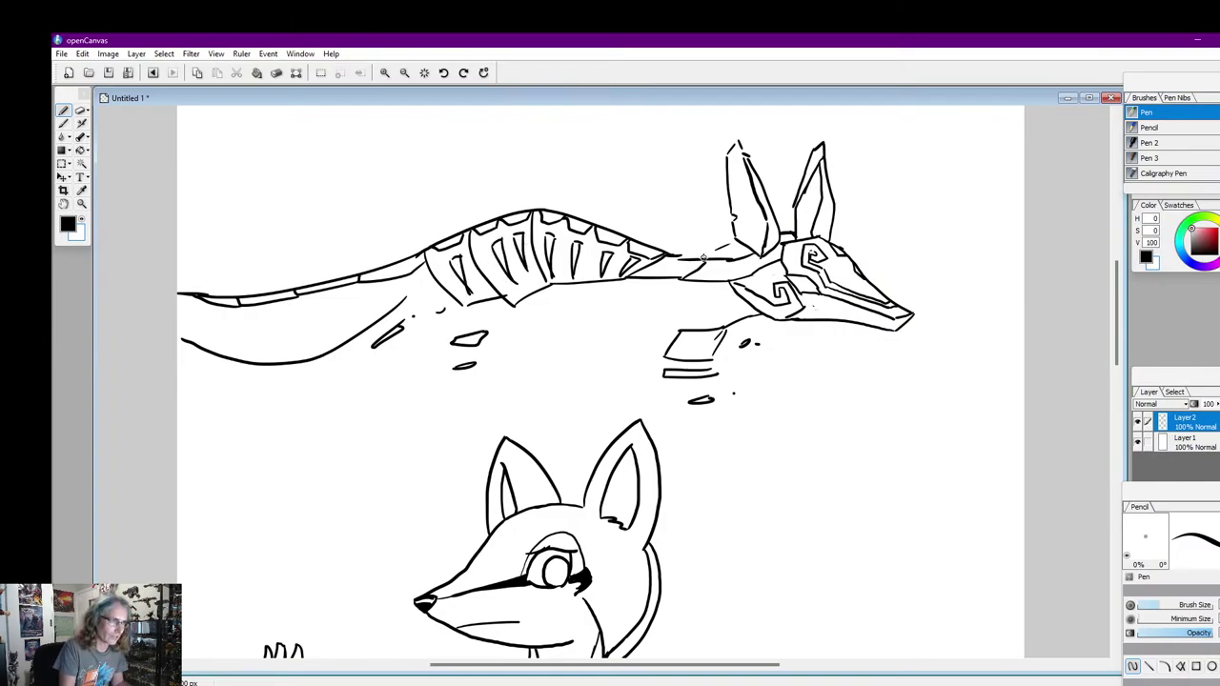
Continue the spine notches and small triangular markings along the creature's neck, touching up the neck line in white
{"action": "left_click_drag", "start_coordinate": [675, 257], "coordinate": [756, 247]}
{"action": "left_click", "coordinate": [83, 220]}
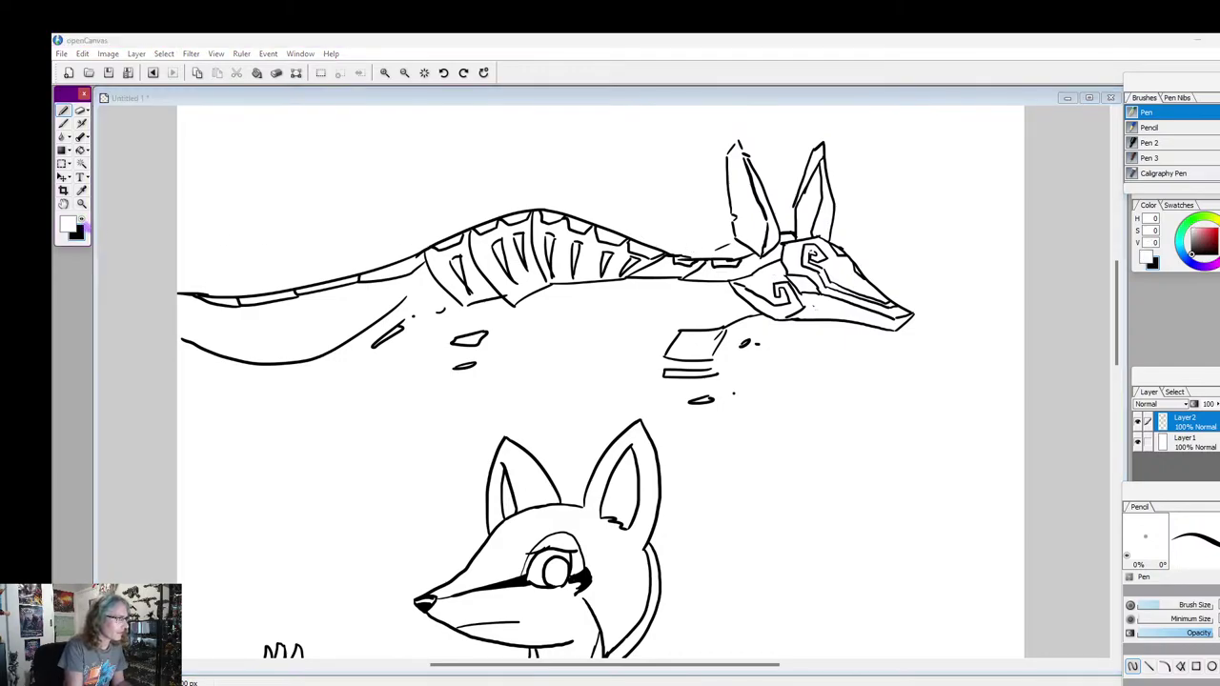
{"action": "left_click", "coordinate": [685, 260]}
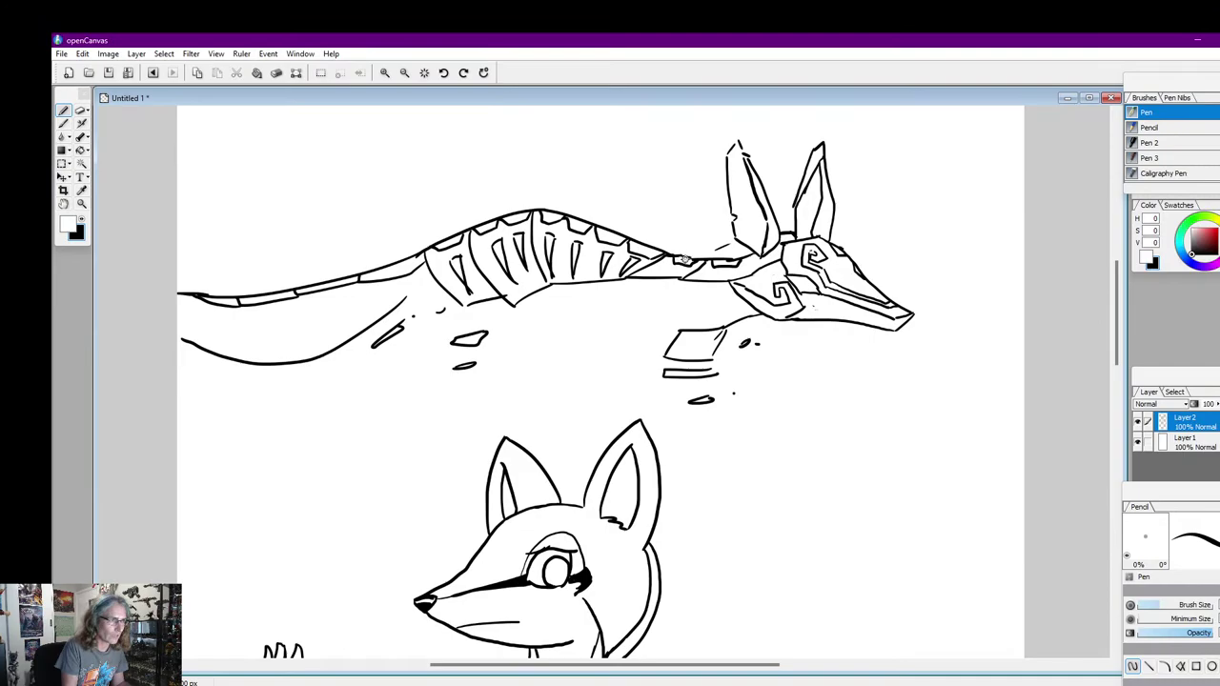
{"action": "left_click", "coordinate": [84, 220]}
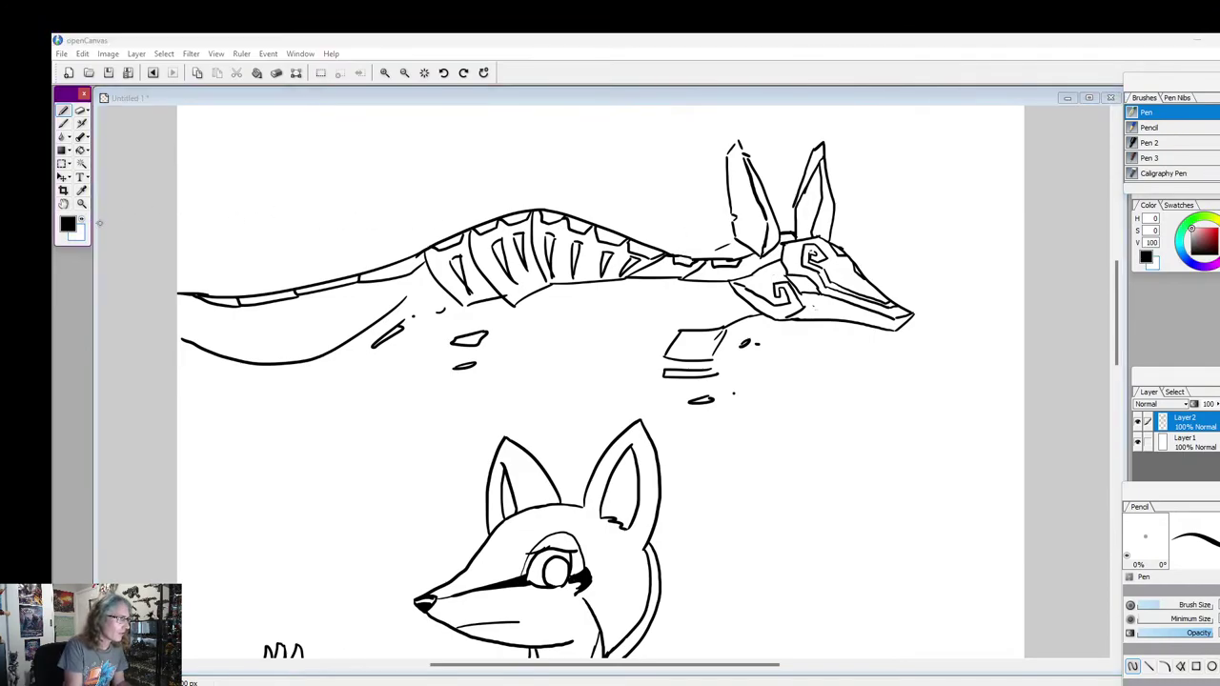
{"action": "left_click", "coordinate": [717, 270]}
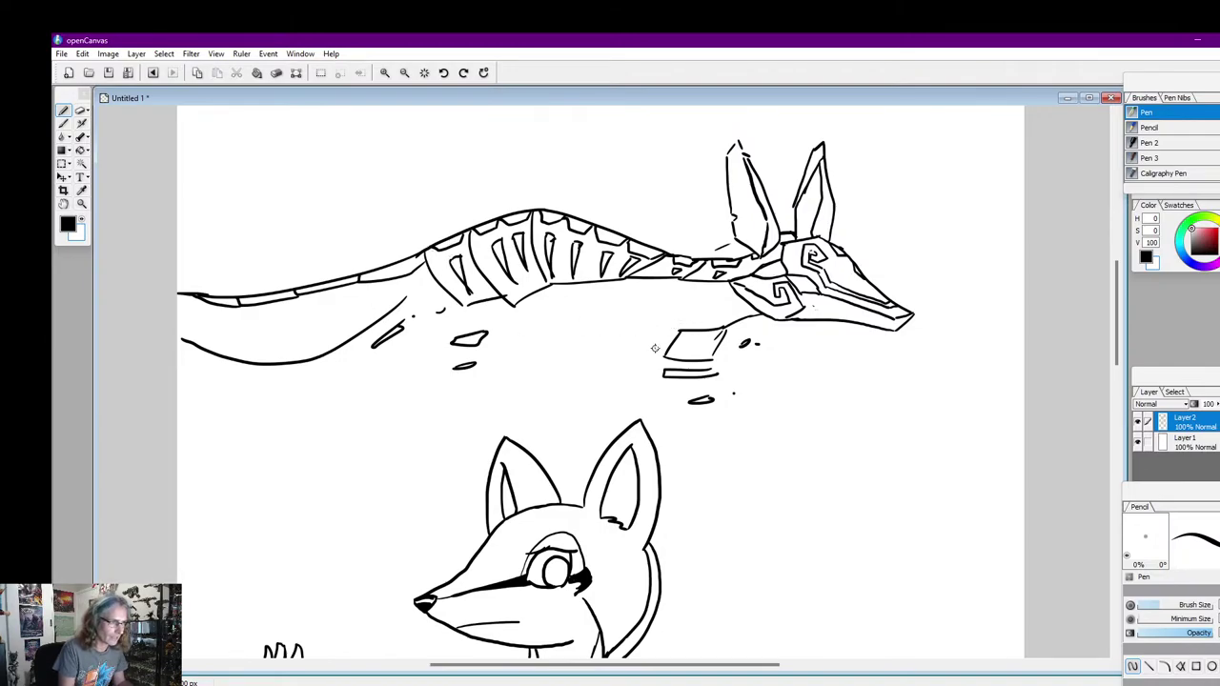
Draw four curved blade shapes on the shoulder, a strip above the foreleg panel, and small squares under the torso armour
{"action": "mouse_move", "coordinate": [647, 334]}
{"action": "left_mouse_down"}
{"action": "mouse_move", "coordinate": [642, 301]}
{"action": "mouse_move", "coordinate": [627, 343]}
{"action": "mouse_move", "coordinate": [641, 356]}
{"action": "mouse_move", "coordinate": [626, 306]}
{"action": "mouse_move", "coordinate": [621, 359]}
{"action": "mouse_move", "coordinate": [616, 305]}
{"action": "mouse_move", "coordinate": [602, 328]}
{"action": "mouse_move", "coordinate": [610, 358]}
{"action": "mouse_move", "coordinate": [616, 303]}
{"action": "mouse_move", "coordinate": [601, 360]}
{"action": "left_mouse_up"}
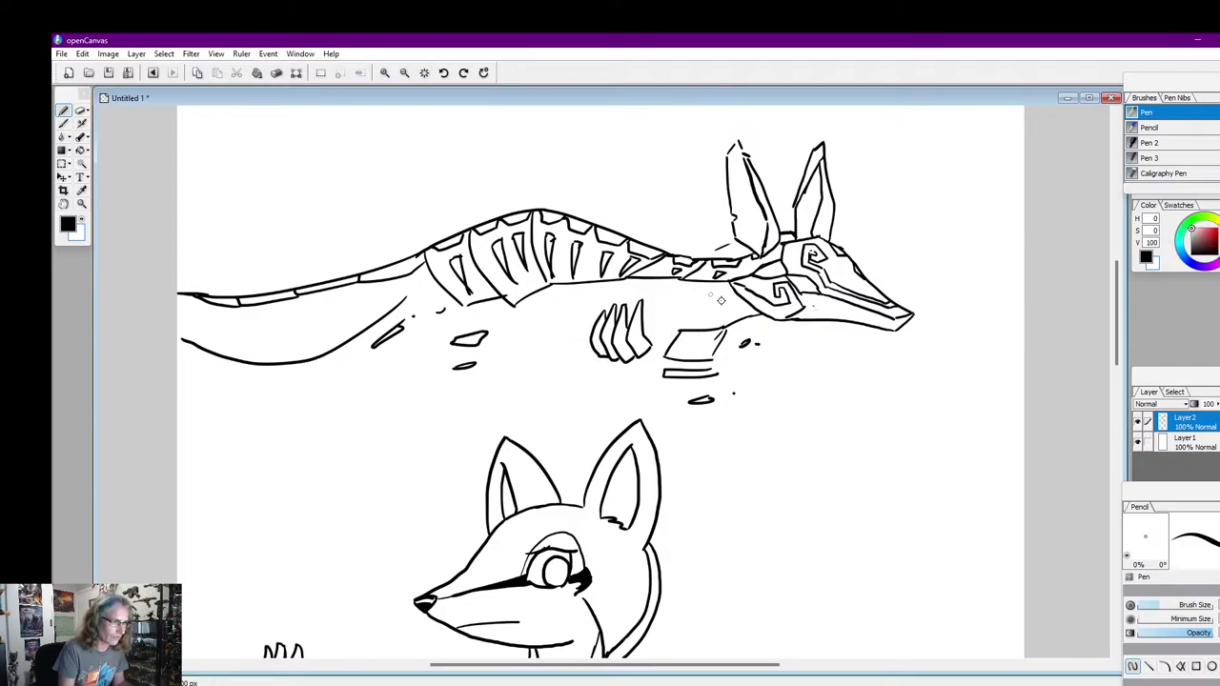
{"action": "mouse_move", "coordinate": [748, 303]}
{"action": "left_mouse_down"}
{"action": "mouse_move", "coordinate": [679, 322]}
{"action": "mouse_move", "coordinate": [690, 326]}
{"action": "left_mouse_up"}
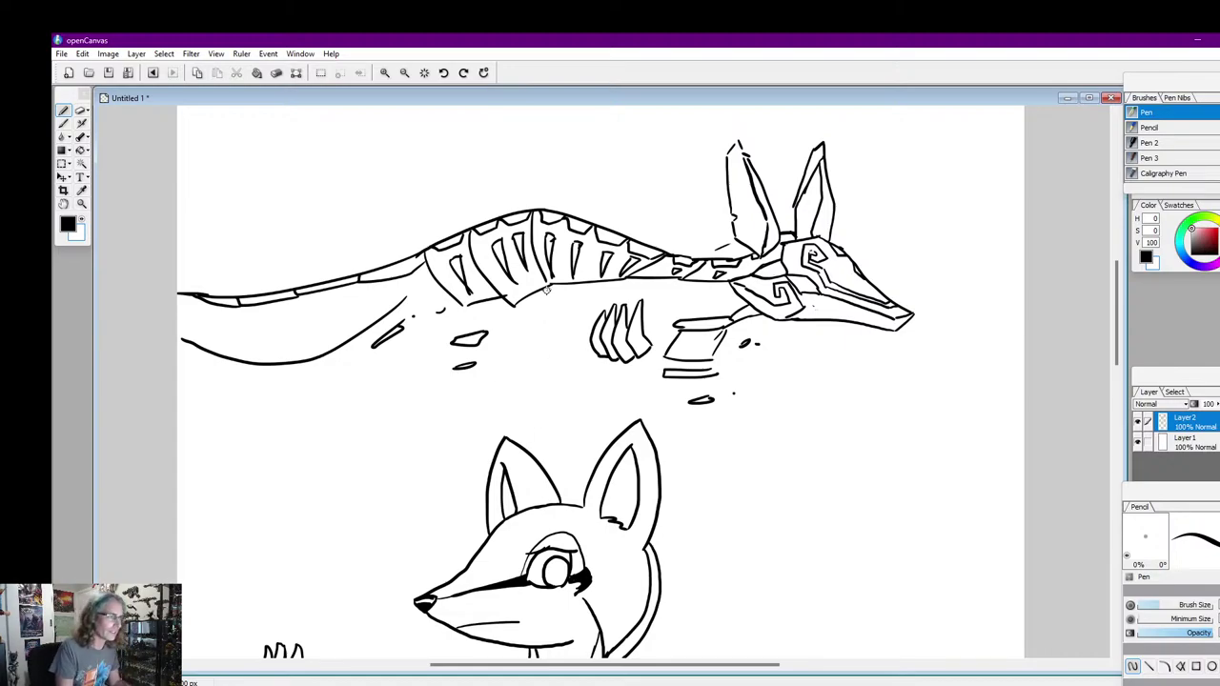
{"action": "mouse_move", "coordinate": [528, 303]}
{"action": "left_mouse_down"}
{"action": "mouse_move", "coordinate": [550, 289]}
{"action": "mouse_move", "coordinate": [544, 312]}
{"action": "mouse_move", "coordinate": [488, 315]}
{"action": "mouse_move", "coordinate": [511, 303]}
{"action": "left_mouse_up"}
{"action": "mouse_move", "coordinate": [611, 285]}
{"action": "left_mouse_down"}
{"action": "mouse_move", "coordinate": [624, 292]}
{"action": "mouse_move", "coordinate": [610, 286]}
{"action": "left_mouse_up"}
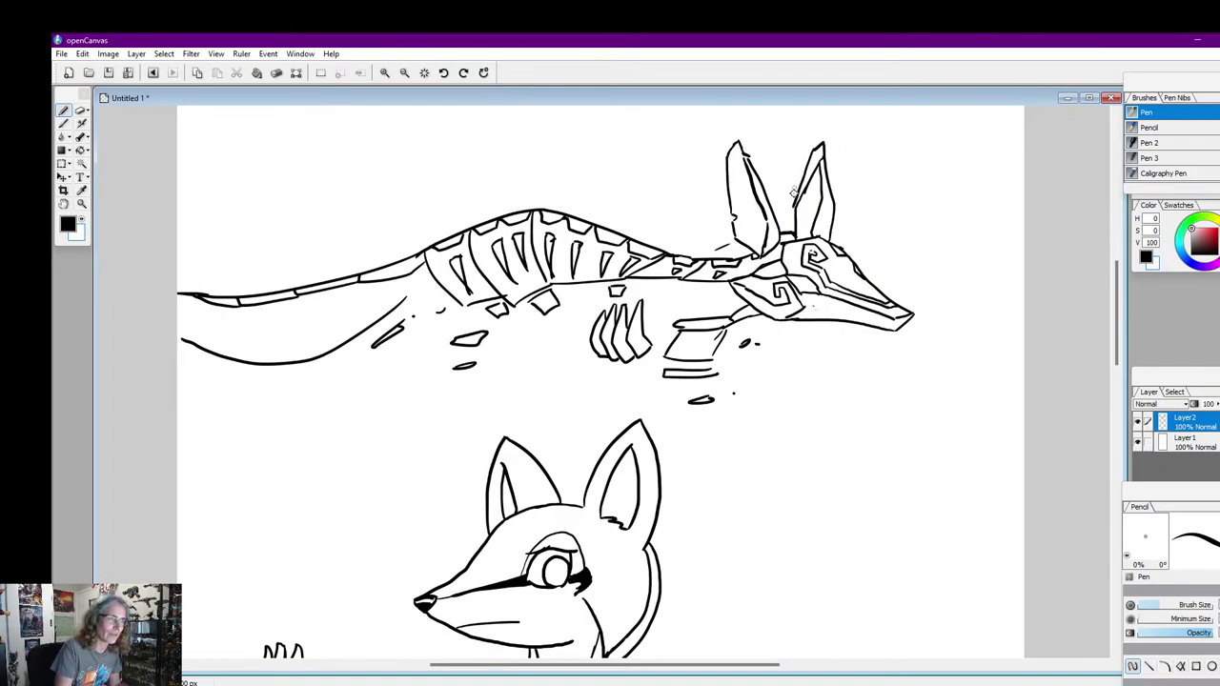
Paint out the inner line of the creature's front ear in white, then return the drawing colour to black
{"action": "left_click", "coordinate": [82, 220]}
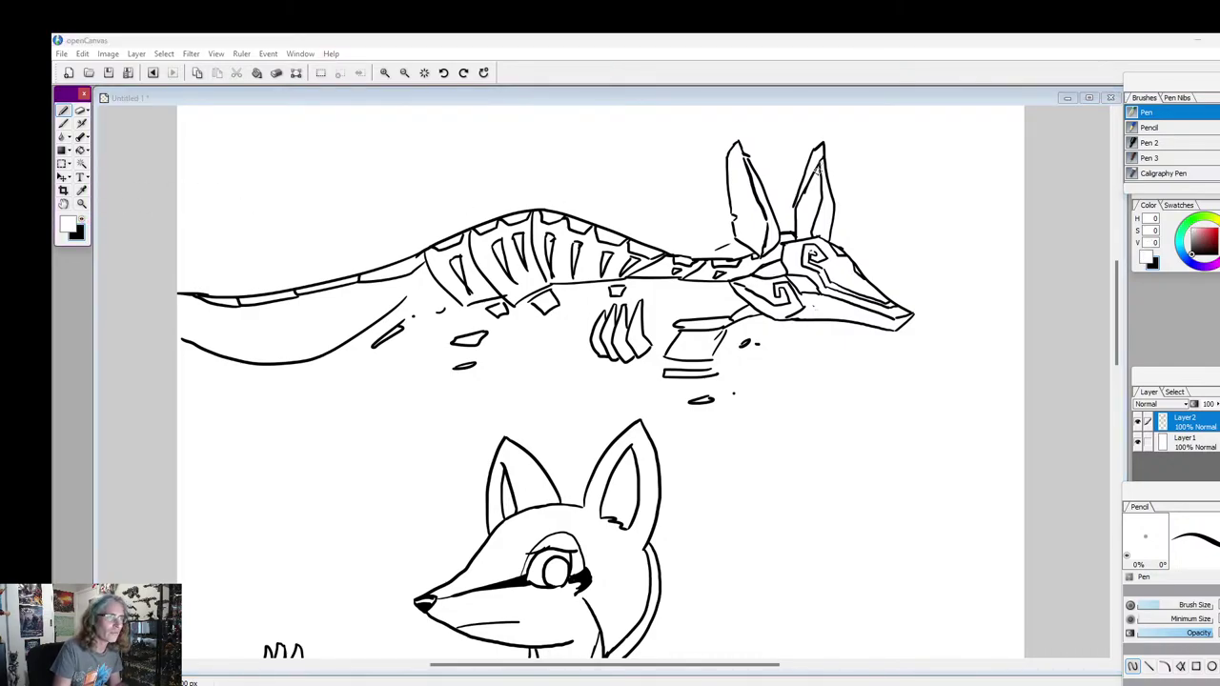
{"action": "left_click_drag", "start_coordinate": [817, 167], "coordinate": [799, 208]}
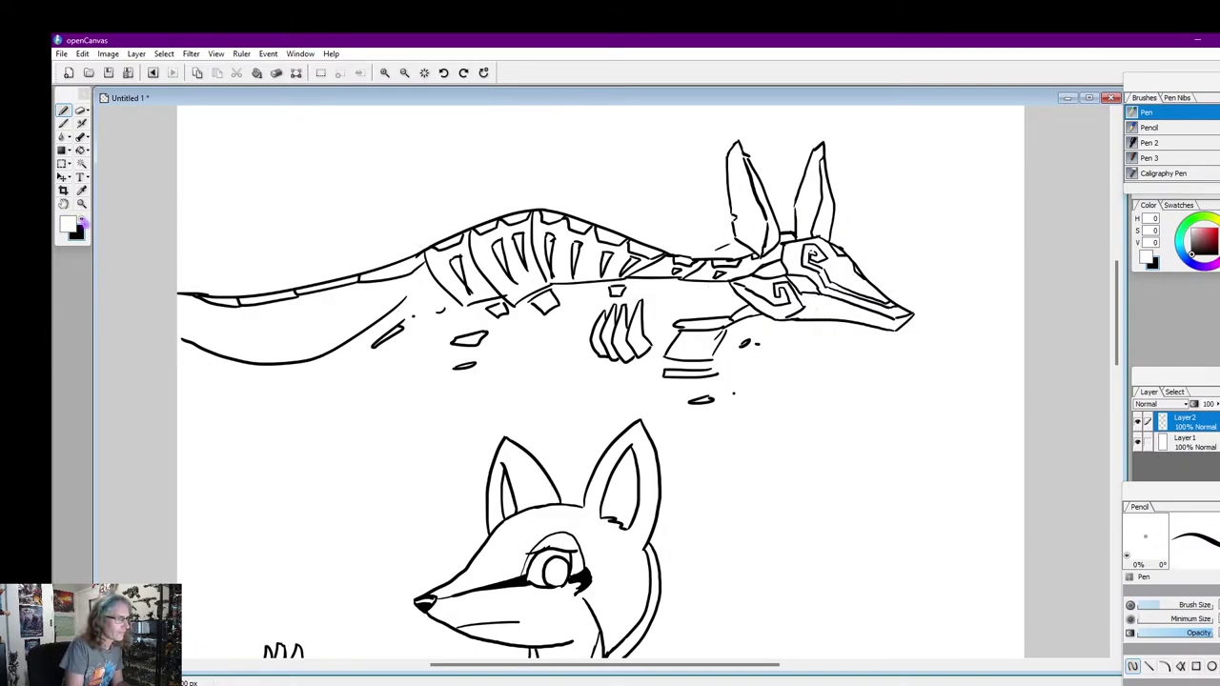
{"action": "left_click", "coordinate": [82, 225]}
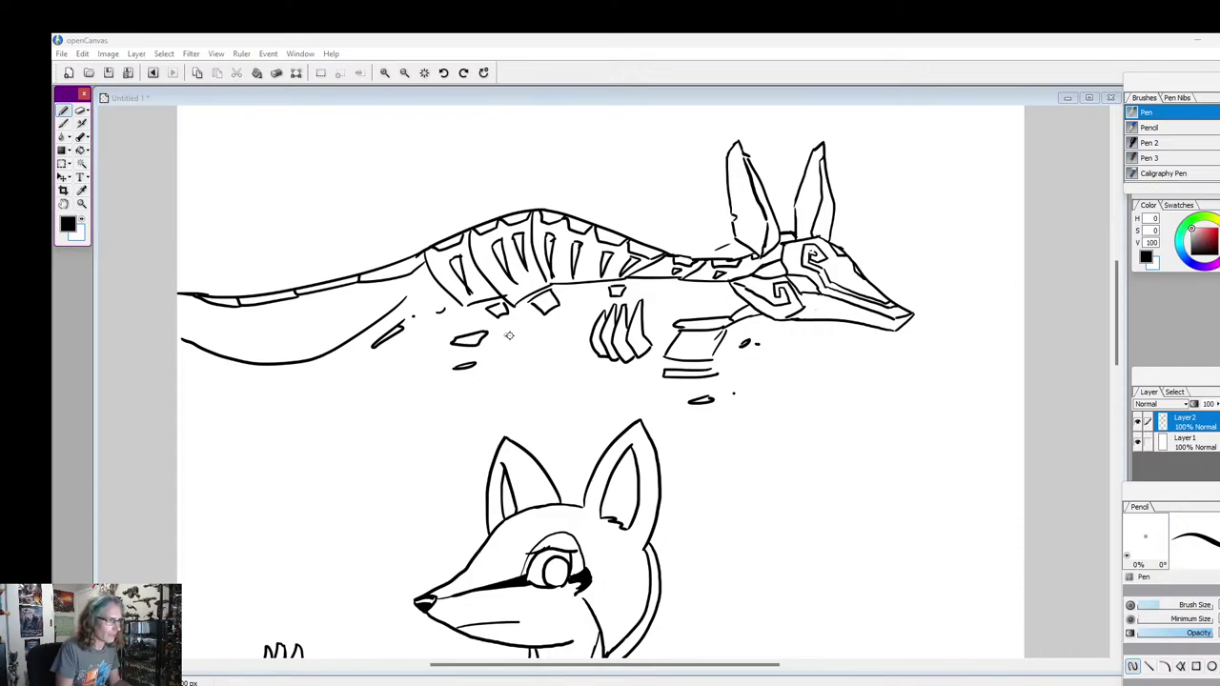
Outline the creature's hind leg in black, from the rounded thigh through the hock to the start of the foot
{"action": "mouse_move", "coordinate": [516, 324]}
{"action": "left_mouse_down"}
{"action": "mouse_move", "coordinate": [513, 362]}
{"action": "mouse_move", "coordinate": [476, 403]}
{"action": "mouse_move", "coordinate": [444, 413]}
{"action": "mouse_move", "coordinate": [467, 370]}
{"action": "left_mouse_up"}
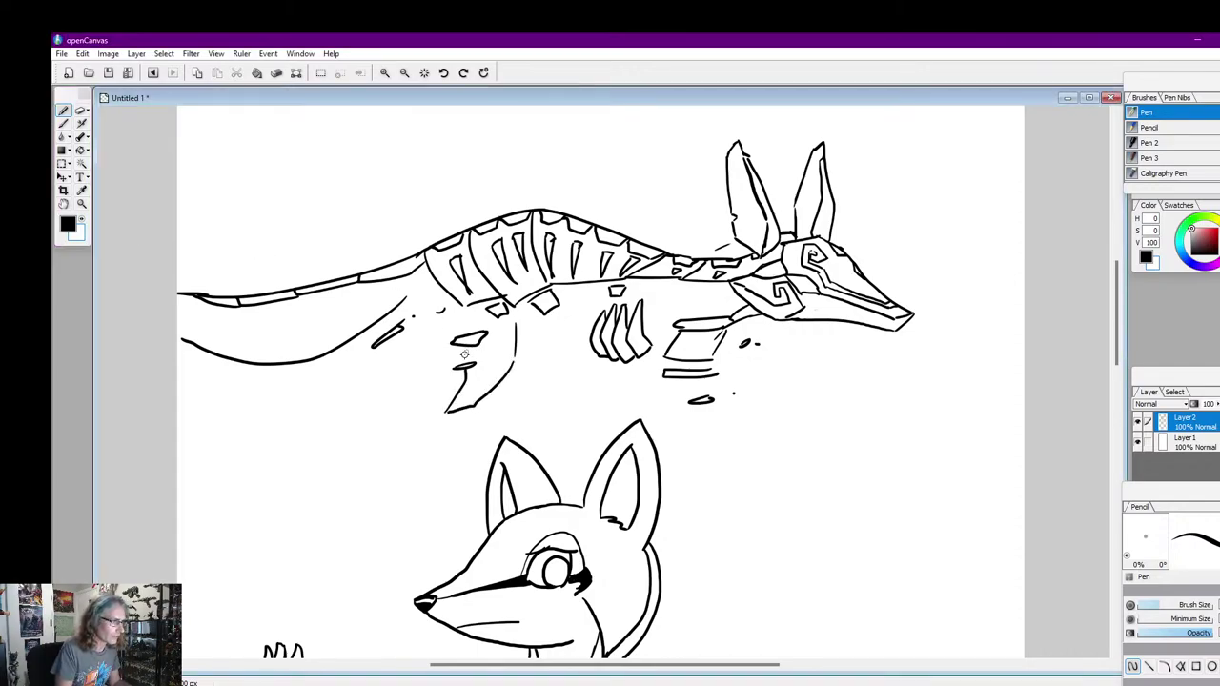
{"action": "mouse_move", "coordinate": [471, 328]}
{"action": "left_mouse_down"}
{"action": "mouse_move", "coordinate": [508, 307]}
{"action": "mouse_move", "coordinate": [516, 327]}
{"action": "left_mouse_up"}
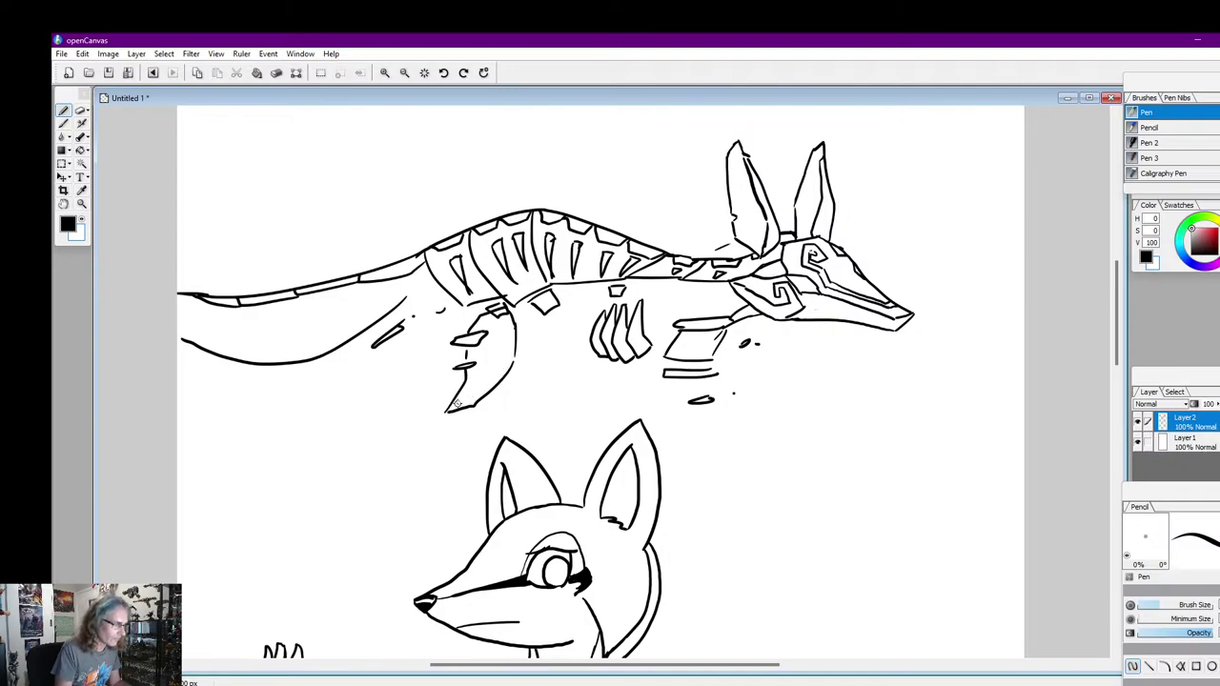
{"action": "left_click_drag", "start_coordinate": [1118, 341], "coordinate": [1105, 352]}
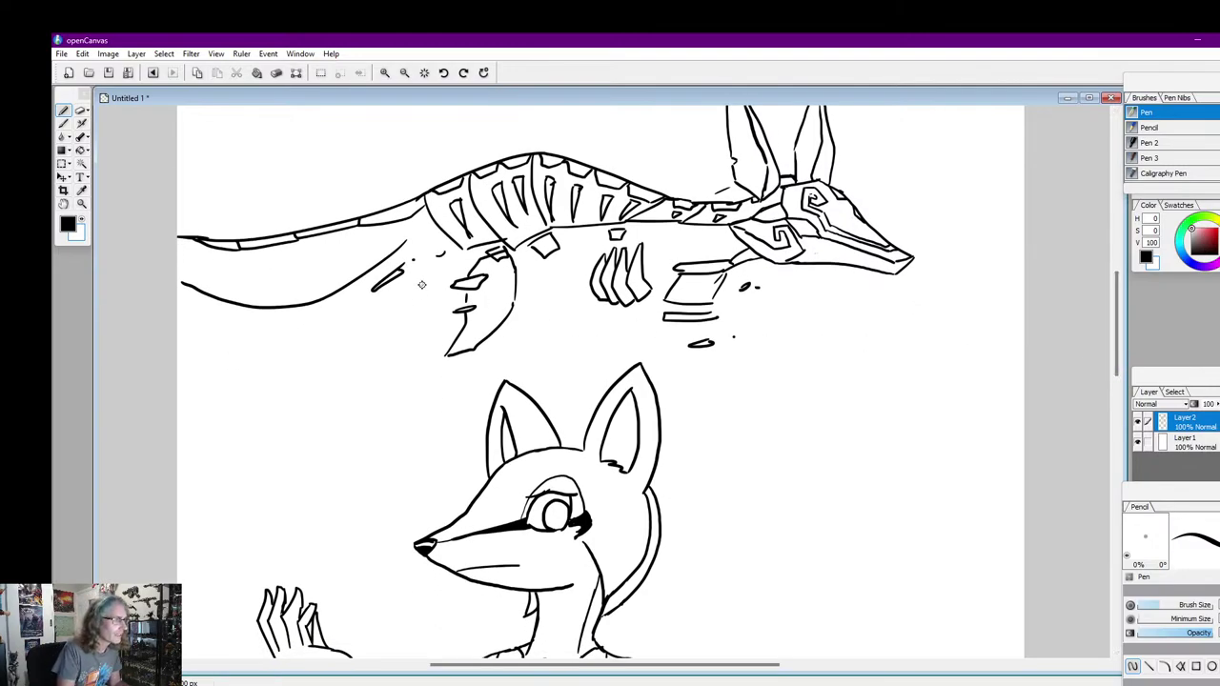
{"action": "left_click_drag", "start_coordinate": [421, 283], "coordinate": [384, 370]}
{"action": "mouse_move", "coordinate": [456, 351]}
{"action": "left_mouse_down"}
{"action": "mouse_move", "coordinate": [398, 404]}
{"action": "mouse_move", "coordinate": [377, 403]}
{"action": "mouse_move", "coordinate": [397, 349]}
{"action": "mouse_move", "coordinate": [400, 374]}
{"action": "left_mouse_up"}
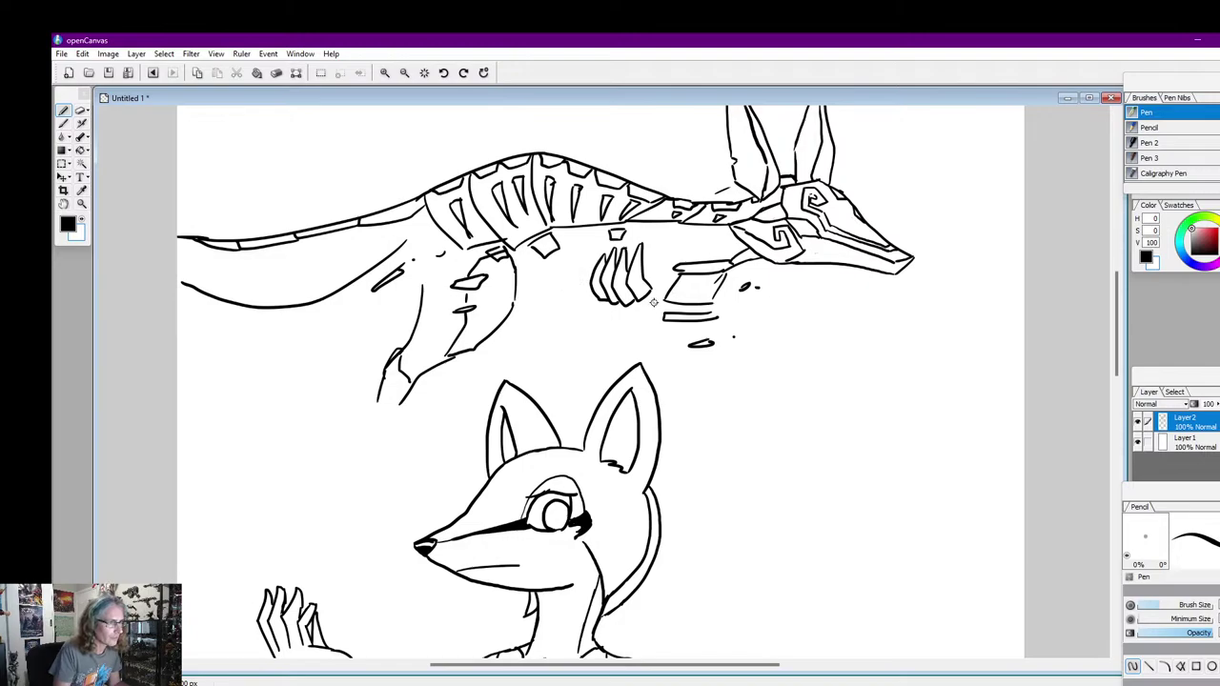
Add small angular markings beside the foreleg and along the belly, and draw a curved belly line and upper hind-leg stroke
{"action": "mouse_move", "coordinate": [658, 305]}
{"action": "left_mouse_down"}
{"action": "mouse_move", "coordinate": [643, 312]}
{"action": "mouse_move", "coordinate": [674, 343]}
{"action": "left_mouse_up"}
{"action": "mouse_move", "coordinate": [585, 303]}
{"action": "left_mouse_down"}
{"action": "mouse_move", "coordinate": [535, 295]}
{"action": "mouse_move", "coordinate": [590, 313]}
{"action": "mouse_move", "coordinate": [551, 323]}
{"action": "left_mouse_up"}
{"action": "scroll", "coordinate": [391, 354], "scroll_direction": "down", "scroll_amount": 2}
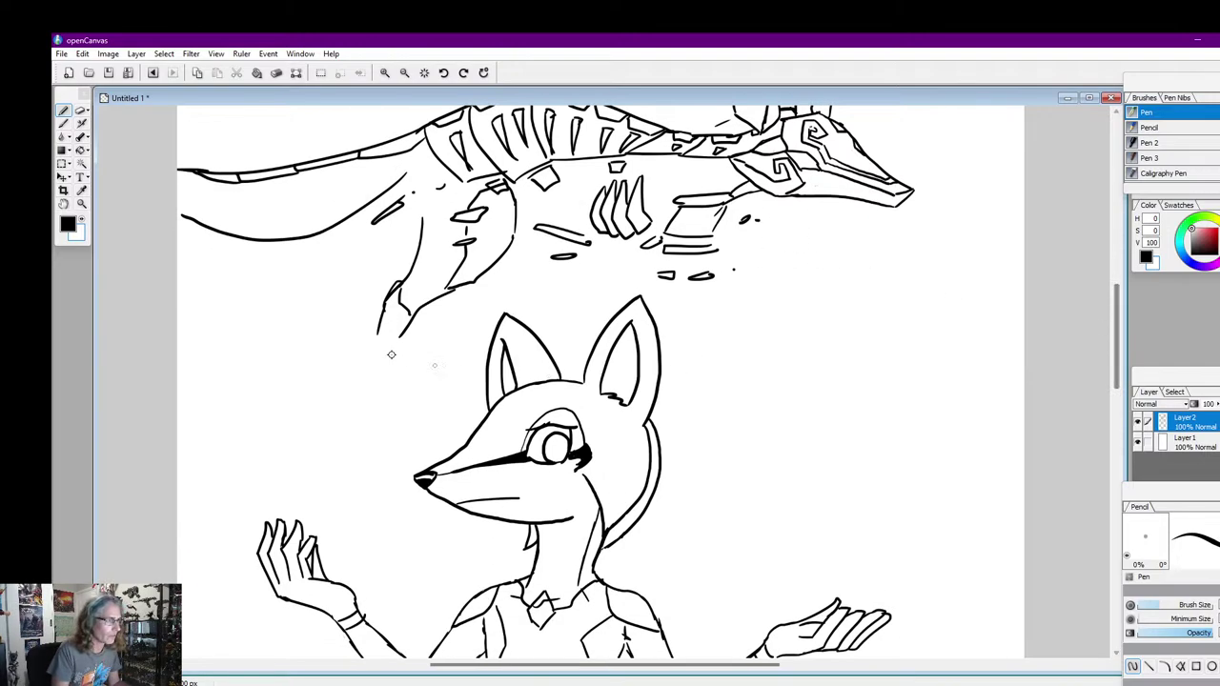
{"action": "mouse_move", "coordinate": [1119, 369]}
{"action": "left_mouse_down"}
{"action": "mouse_move", "coordinate": [1119, 342]}
{"action": "mouse_move", "coordinate": [1119, 368]}
{"action": "left_mouse_up"}
{"action": "left_click_drag", "start_coordinate": [550, 276], "coordinate": [516, 314]}
{"action": "left_click_drag", "start_coordinate": [418, 241], "coordinate": [412, 211]}
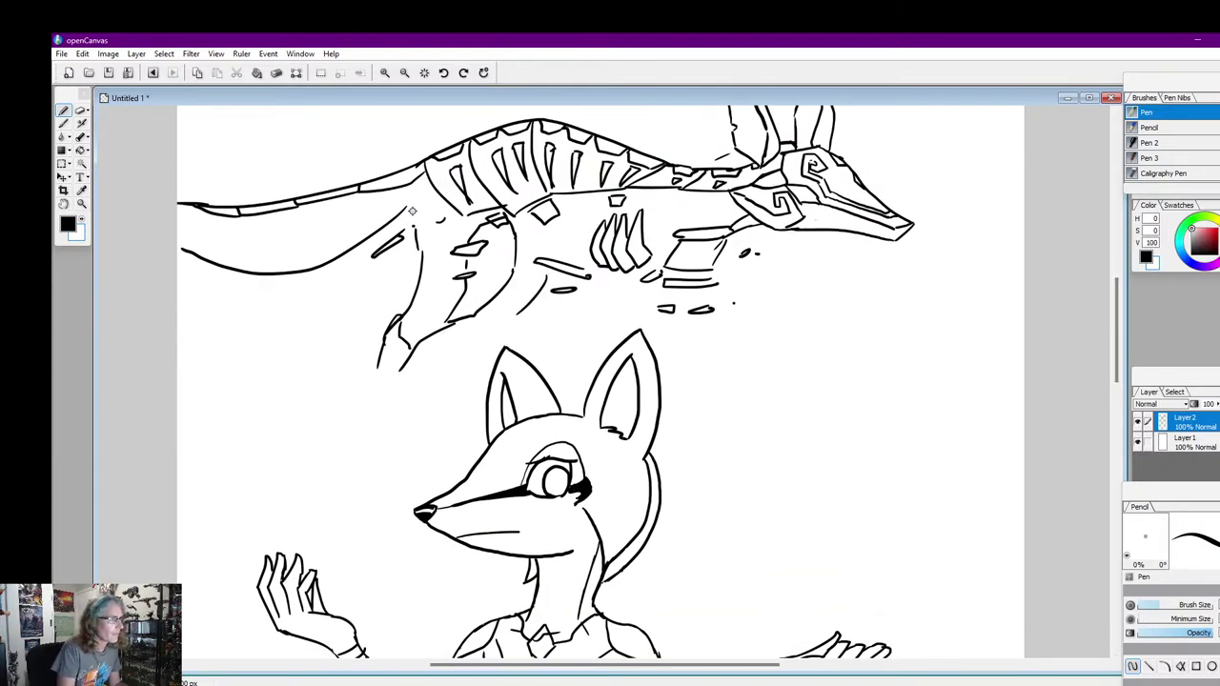
Draw a snake-like head beside the fox with a slanted eye, open fanged jaws and a pointed toothed piece behind it
{"action": "mouse_move", "coordinate": [1118, 368]}
{"action": "left_mouse_down"}
{"action": "mouse_move", "coordinate": [1118, 438]}
{"action": "mouse_move", "coordinate": [1119, 356]}
{"action": "mouse_move", "coordinate": [1120, 370]}
{"action": "left_mouse_up"}
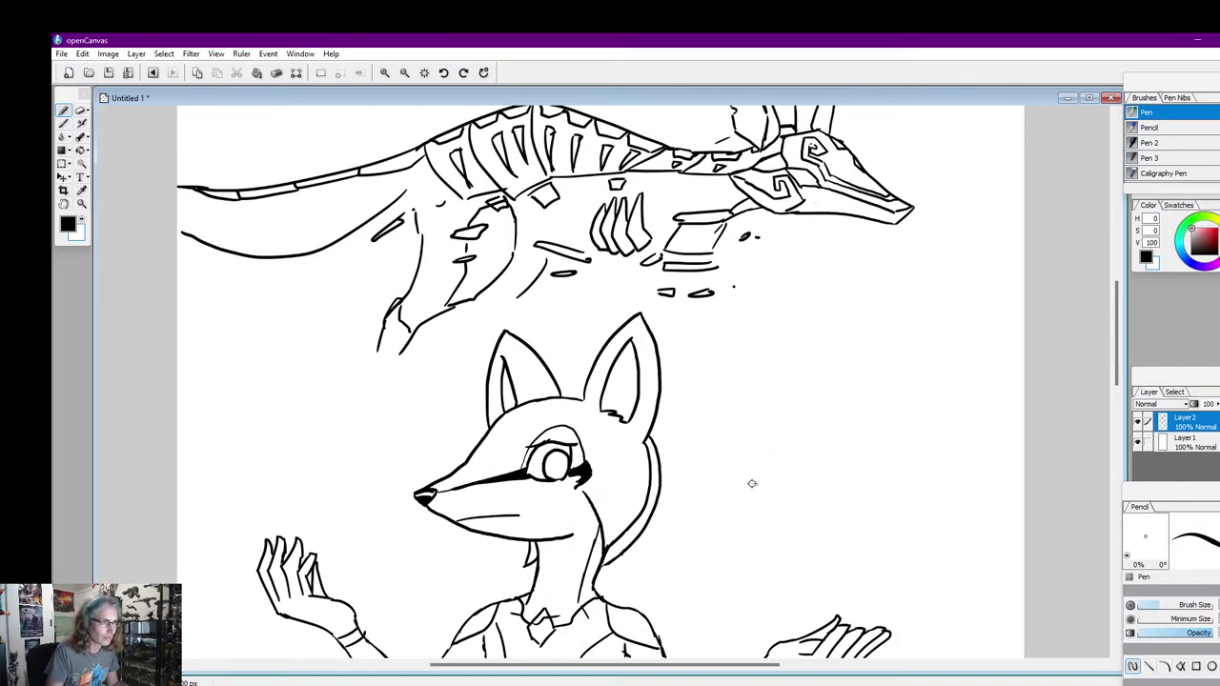
{"action": "mouse_move", "coordinate": [708, 510]}
{"action": "left_mouse_down"}
{"action": "mouse_move", "coordinate": [719, 488]}
{"action": "mouse_move", "coordinate": [793, 464]}
{"action": "mouse_move", "coordinate": [844, 467]}
{"action": "left_mouse_up"}
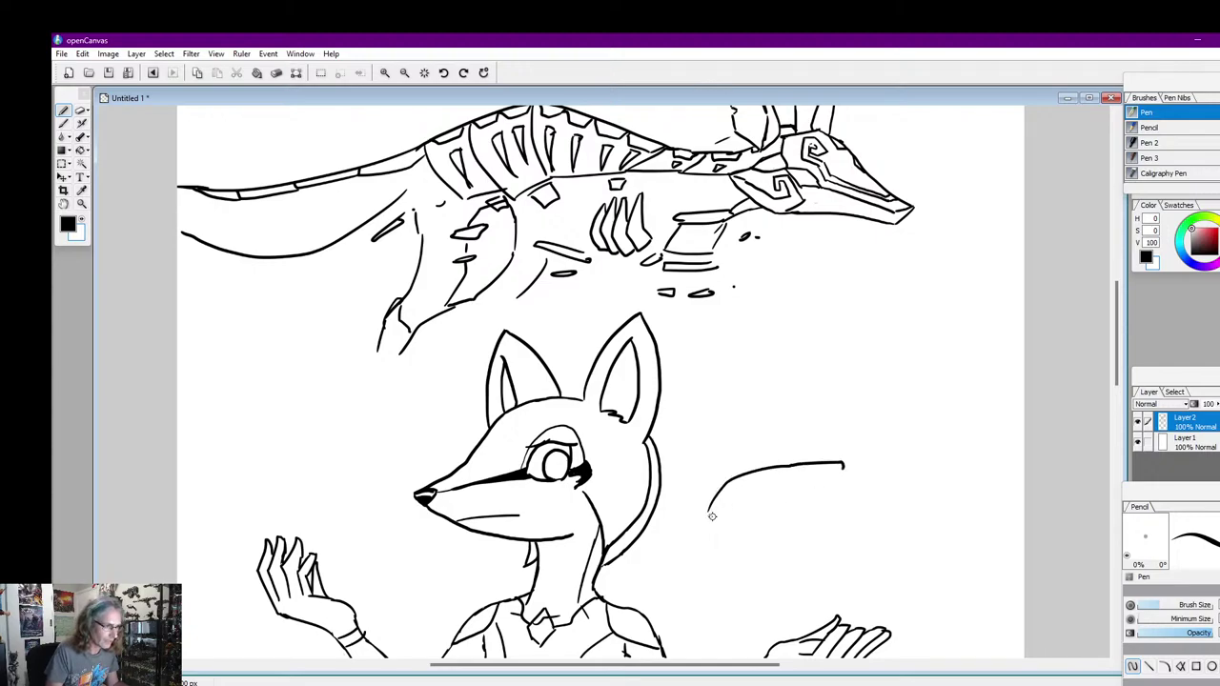
{"action": "mouse_move", "coordinate": [740, 517]}
{"action": "left_mouse_down"}
{"action": "mouse_move", "coordinate": [769, 507]}
{"action": "mouse_move", "coordinate": [712, 517]}
{"action": "mouse_move", "coordinate": [827, 475]}
{"action": "mouse_move", "coordinate": [842, 486]}
{"action": "mouse_move", "coordinate": [776, 543]}
{"action": "mouse_move", "coordinate": [734, 545]}
{"action": "mouse_move", "coordinate": [732, 530]}
{"action": "mouse_move", "coordinate": [745, 555]}
{"action": "left_mouse_up"}
{"action": "left_click_drag", "start_coordinate": [843, 489], "coordinate": [835, 503]}
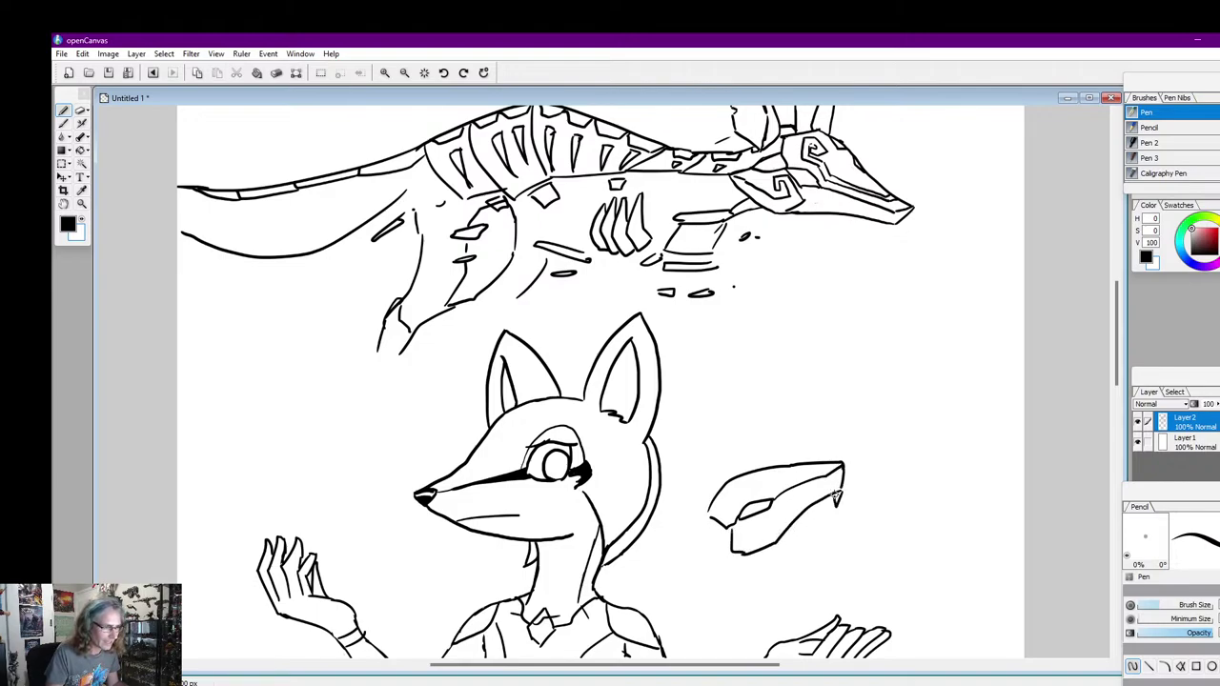
{"action": "mouse_move", "coordinate": [766, 549]}
{"action": "left_mouse_down"}
{"action": "mouse_move", "coordinate": [810, 538]}
{"action": "mouse_move", "coordinate": [788, 535]}
{"action": "mouse_move", "coordinate": [837, 538]}
{"action": "mouse_move", "coordinate": [799, 531]}
{"action": "mouse_move", "coordinate": [838, 536]}
{"action": "mouse_move", "coordinate": [797, 531]}
{"action": "left_mouse_up"}
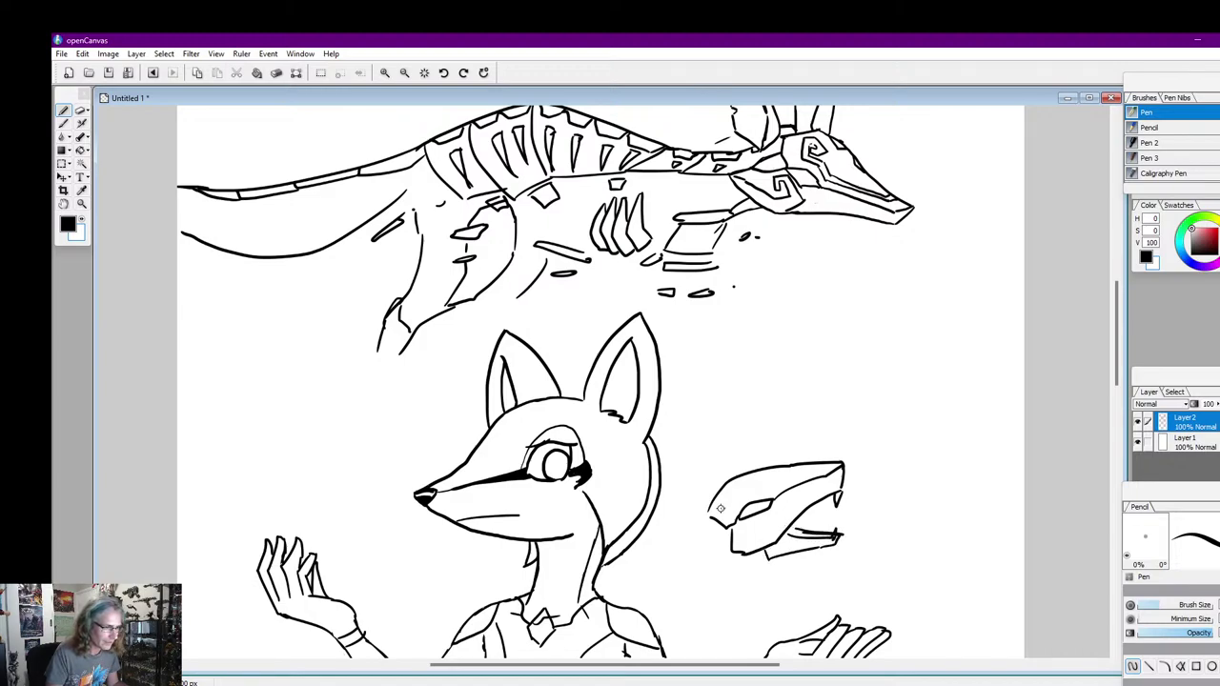
{"action": "mouse_move", "coordinate": [715, 521]}
{"action": "left_mouse_down"}
{"action": "mouse_move", "coordinate": [652, 558]}
{"action": "mouse_move", "coordinate": [729, 539]}
{"action": "mouse_move", "coordinate": [655, 561]}
{"action": "mouse_move", "coordinate": [712, 536]}
{"action": "left_mouse_up"}
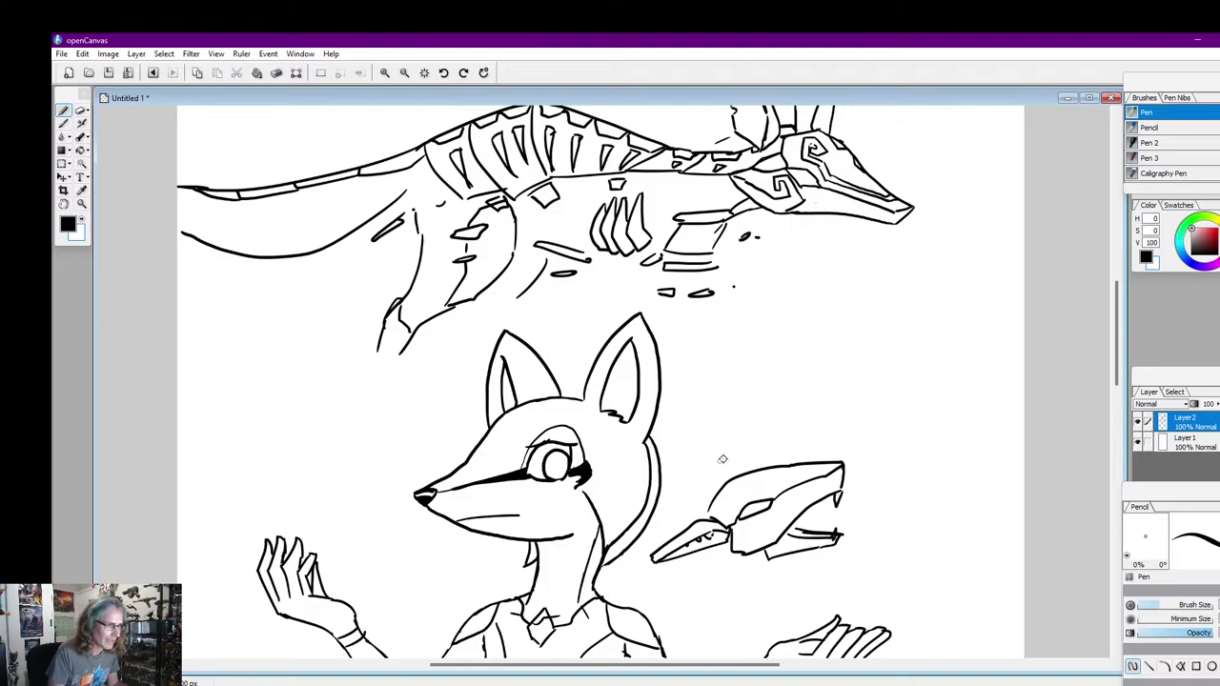
Add small fragment marks floating above the snake-like head
{"action": "left_click", "coordinate": [758, 436]}
{"action": "mouse_move", "coordinate": [725, 460]}
{"action": "left_mouse_down"}
{"action": "mouse_move", "coordinate": [774, 429]}
{"action": "mouse_move", "coordinate": [764, 401]}
{"action": "left_mouse_up"}
{"action": "left_click", "coordinate": [760, 393]}
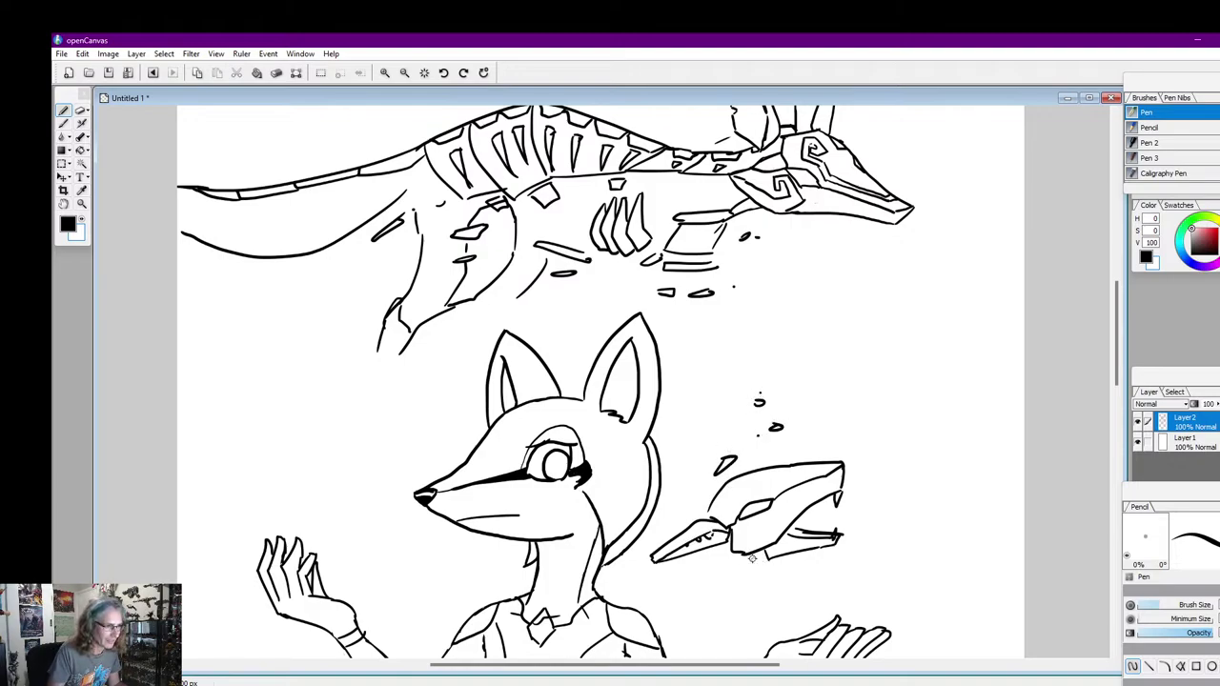
Extend the underside of the snake-like head backwards with a jagged broken edge, and add short marks around the toothed piece
{"action": "left_click_drag", "start_coordinate": [752, 558], "coordinate": [716, 565]}
{"action": "left_click_drag", "start_coordinate": [695, 507], "coordinate": [711, 501]}
{"action": "left_click_drag", "start_coordinate": [726, 573], "coordinate": [718, 587]}
{"action": "left_click_drag", "start_coordinate": [679, 532], "coordinate": [662, 532]}
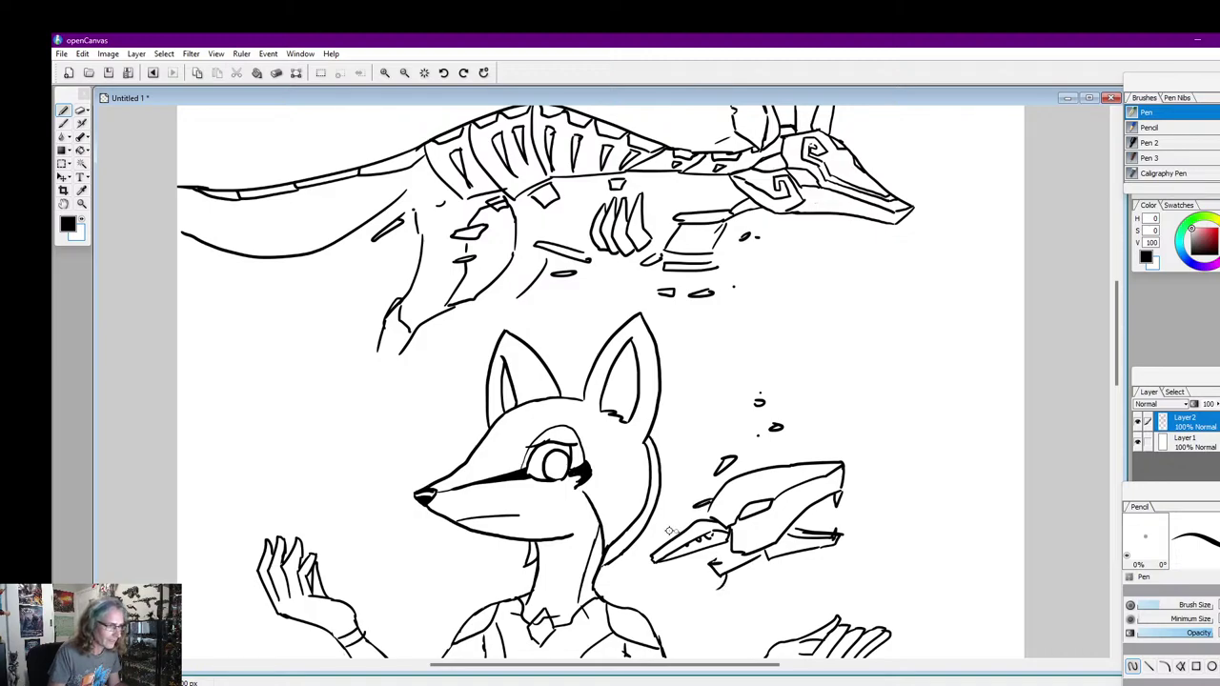
{"action": "left_click_drag", "start_coordinate": [724, 577], "coordinate": [712, 592]}
Draw the neck lines joining the snake-like head to the area behind the fox's neck and shoulder
{"action": "left_click_drag", "start_coordinate": [1117, 334], "coordinate": [1117, 370]}
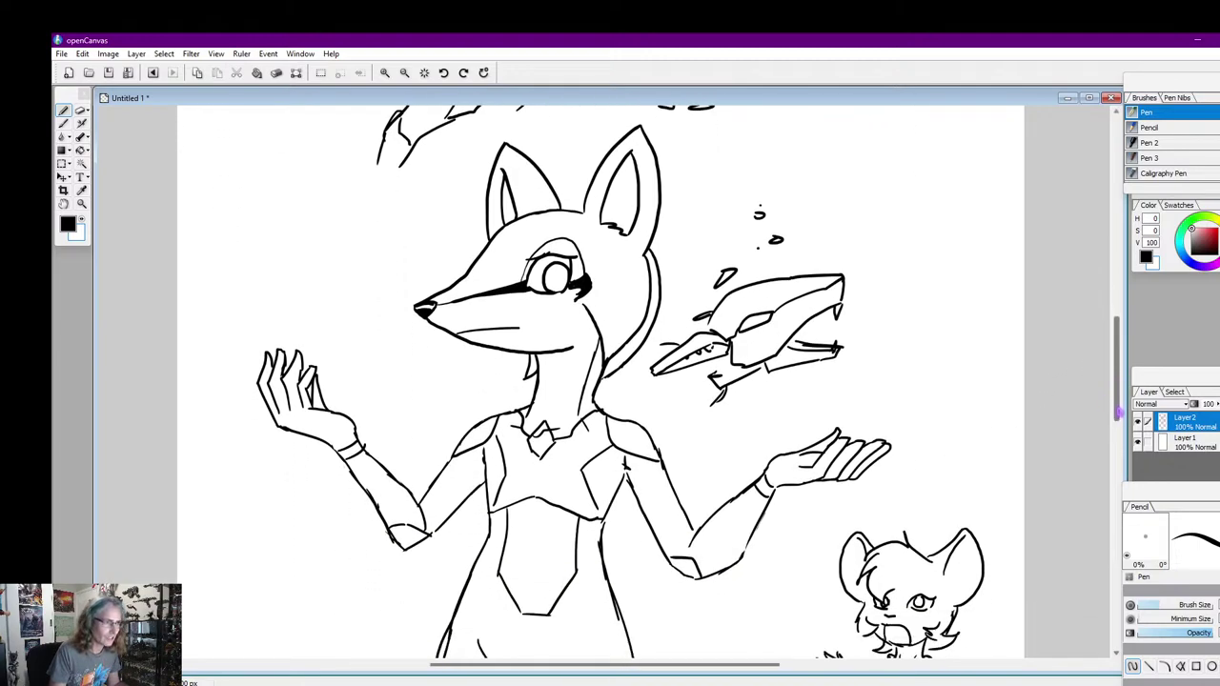
{"action": "mouse_move", "coordinate": [658, 346]}
{"action": "left_mouse_down"}
{"action": "mouse_move", "coordinate": [675, 397]}
{"action": "mouse_move", "coordinate": [706, 369]}
{"action": "mouse_move", "coordinate": [640, 347]}
{"action": "left_mouse_up"}
{"action": "mouse_move", "coordinate": [660, 400]}
{"action": "left_mouse_down"}
{"action": "mouse_move", "coordinate": [603, 399]}
{"action": "mouse_move", "coordinate": [618, 406]}
{"action": "left_mouse_up"}
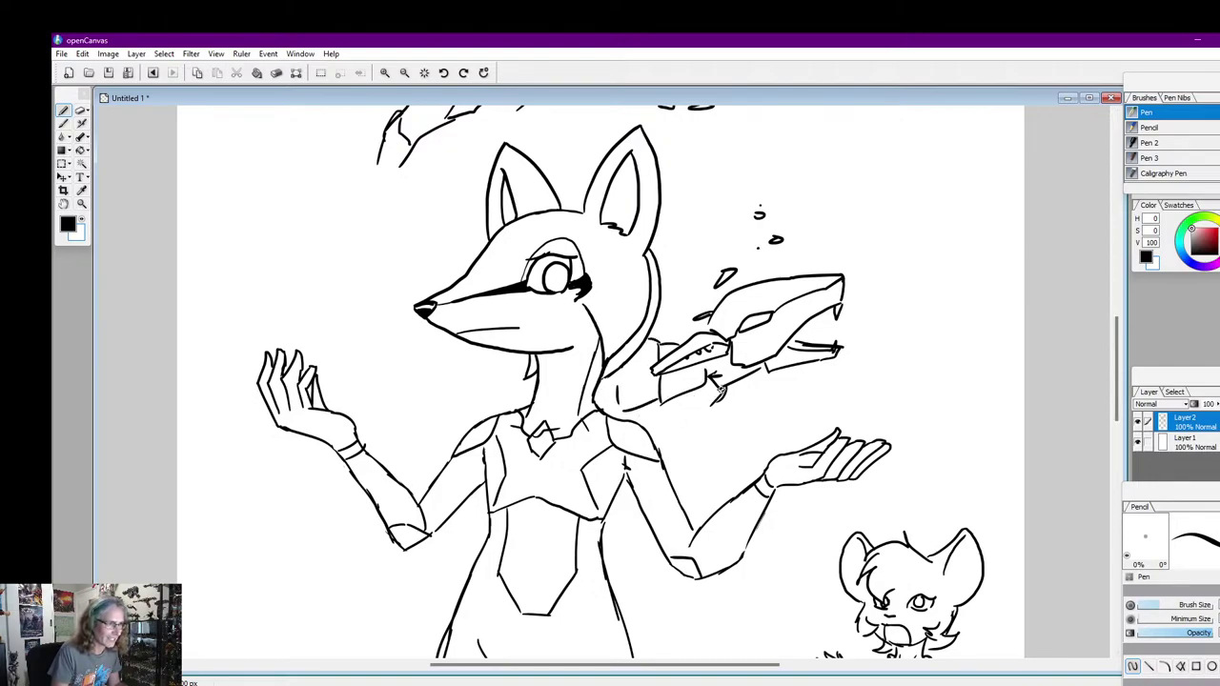
Draw the armoured segments behind the fox's right-hand arm, ending in a tapered piece with a cuff beside the small character's ear
{"action": "mouse_move", "coordinate": [709, 406]}
{"action": "left_mouse_down"}
{"action": "mouse_move", "coordinate": [652, 433]}
{"action": "mouse_move", "coordinate": [709, 510]}
{"action": "left_mouse_up"}
{"action": "mouse_move", "coordinate": [686, 456]}
{"action": "left_mouse_down"}
{"action": "mouse_move", "coordinate": [700, 486]}
{"action": "mouse_move", "coordinate": [684, 505]}
{"action": "mouse_move", "coordinate": [728, 507]}
{"action": "mouse_move", "coordinate": [710, 500]}
{"action": "mouse_move", "coordinate": [811, 536]}
{"action": "mouse_move", "coordinate": [791, 556]}
{"action": "mouse_move", "coordinate": [764, 557]}
{"action": "mouse_move", "coordinate": [806, 531]}
{"action": "mouse_move", "coordinate": [818, 560]}
{"action": "left_mouse_up"}
{"action": "left_click_drag", "start_coordinate": [818, 559], "coordinate": [793, 562]}
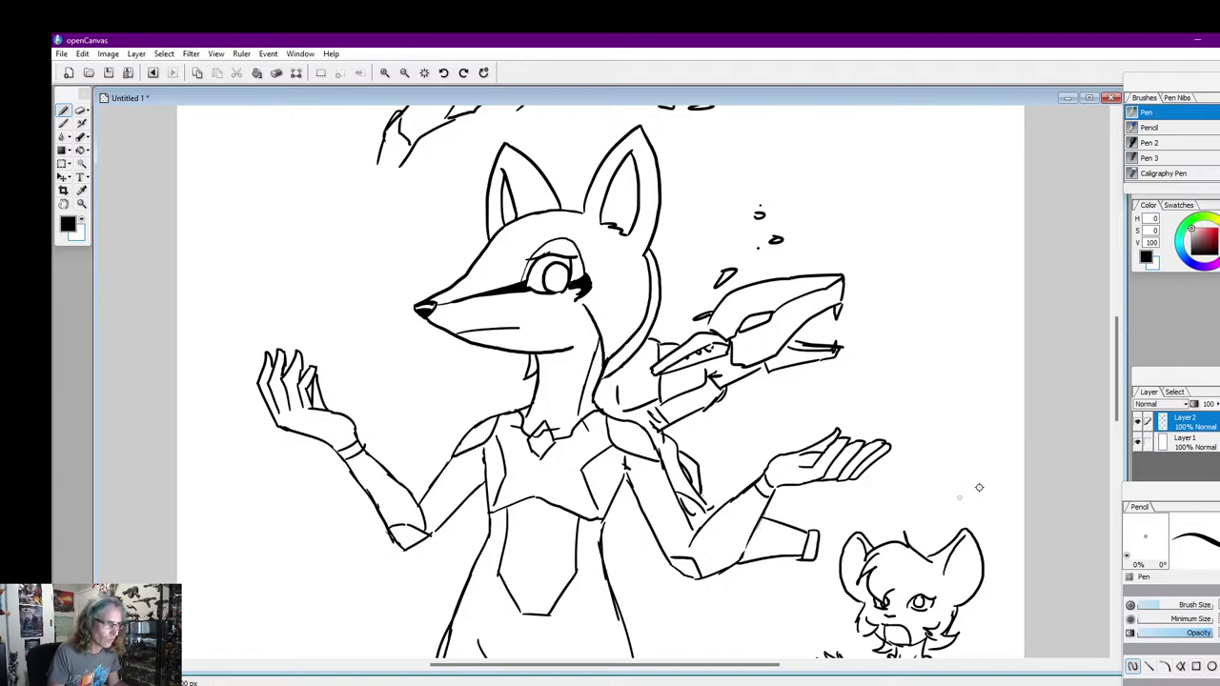
{"action": "scroll", "coordinate": [1106, 403], "scroll_direction": "down", "scroll_amount": 3}
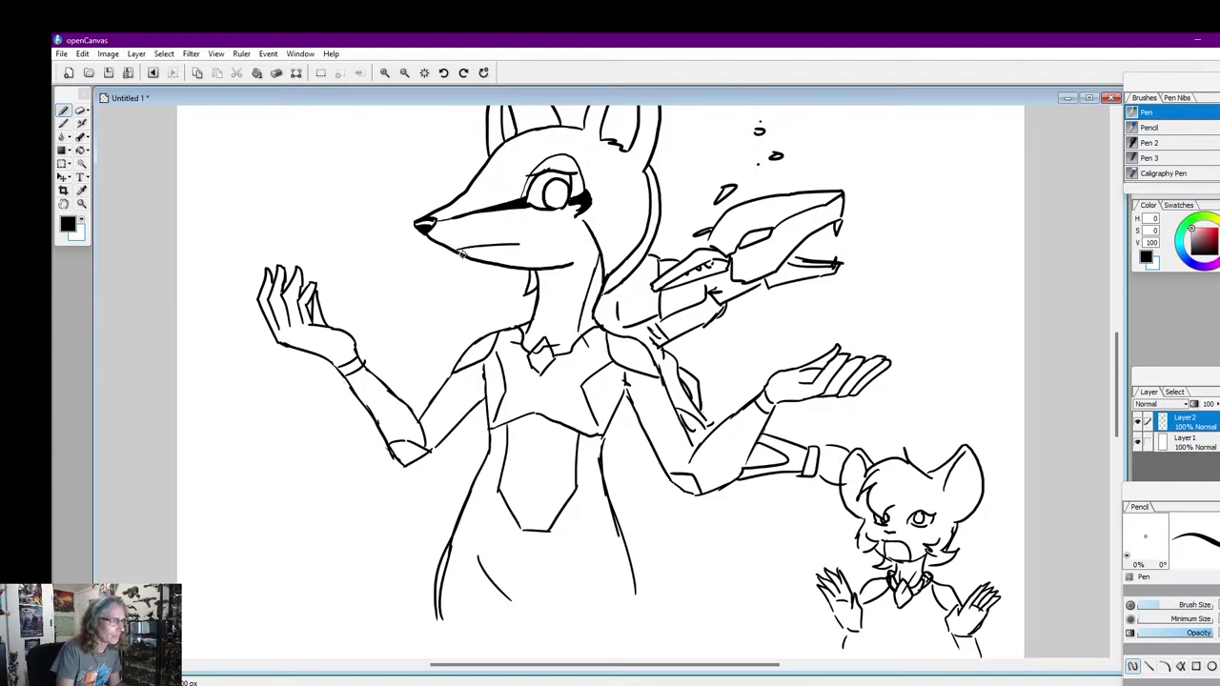
Draw a large curved armour shape below the fox's chin, with a banded lower edge over the shoulder and short lines beside the neck
{"action": "mouse_move", "coordinate": [462, 252]}
{"action": "left_mouse_down"}
{"action": "mouse_move", "coordinate": [431, 337]}
{"action": "mouse_move", "coordinate": [428, 327]}
{"action": "mouse_move", "coordinate": [464, 340]}
{"action": "mouse_move", "coordinate": [441, 352]}
{"action": "mouse_move", "coordinate": [523, 310]}
{"action": "left_mouse_up"}
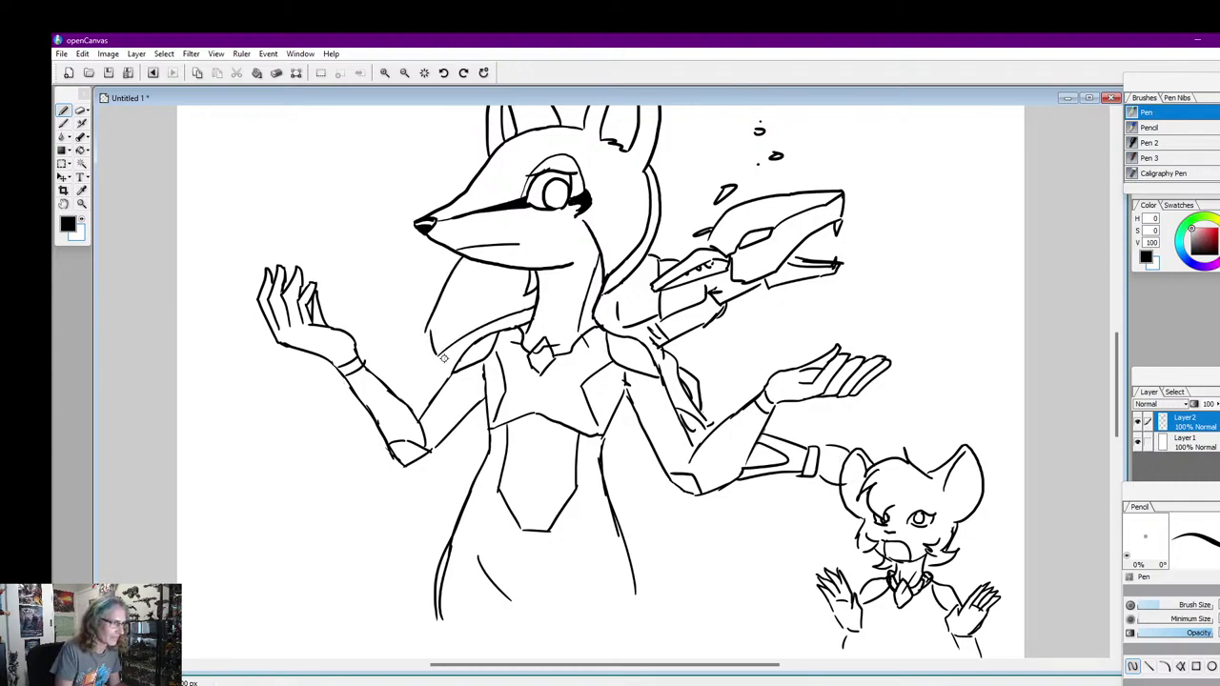
{"action": "left_click_drag", "start_coordinate": [443, 357], "coordinate": [467, 364]}
{"action": "mouse_move", "coordinate": [513, 267]}
{"action": "left_mouse_down"}
{"action": "mouse_move", "coordinate": [522, 310]}
{"action": "mouse_move", "coordinate": [502, 319]}
{"action": "mouse_move", "coordinate": [535, 301]}
{"action": "left_mouse_up"}
Clean up stray lines on the curved shape behind the fox's neck in white and refine its outer edge in black
{"action": "left_click", "coordinate": [81, 219]}
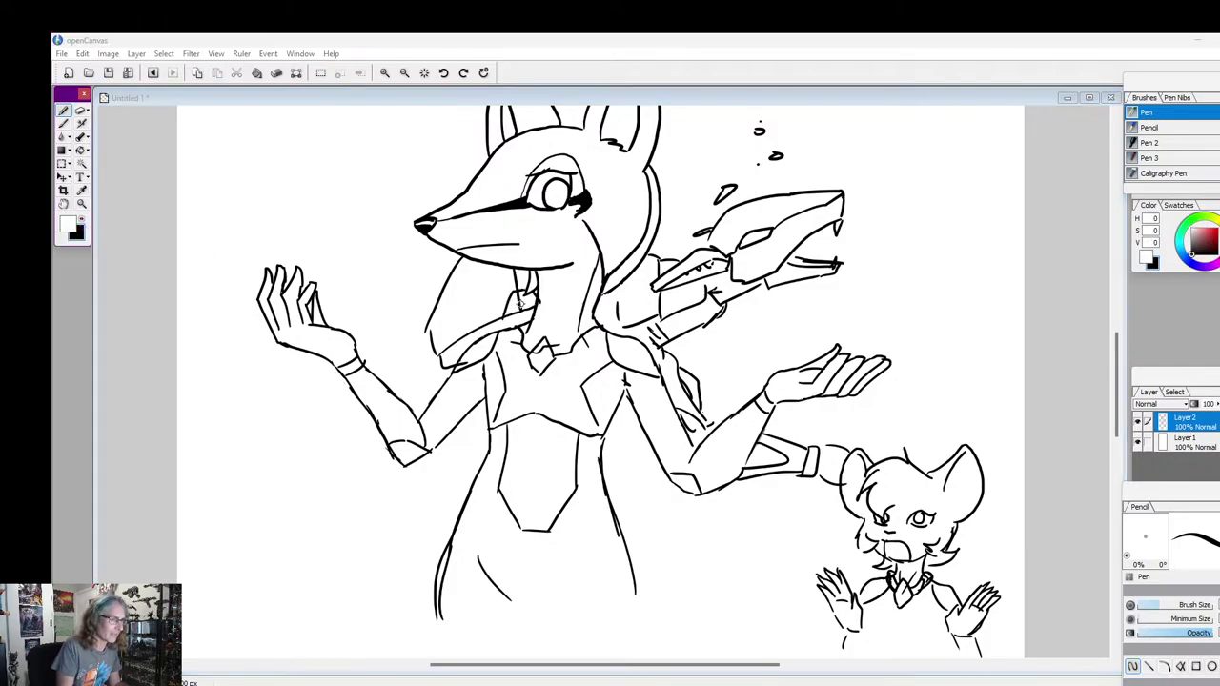
{"action": "left_click", "coordinate": [521, 304]}
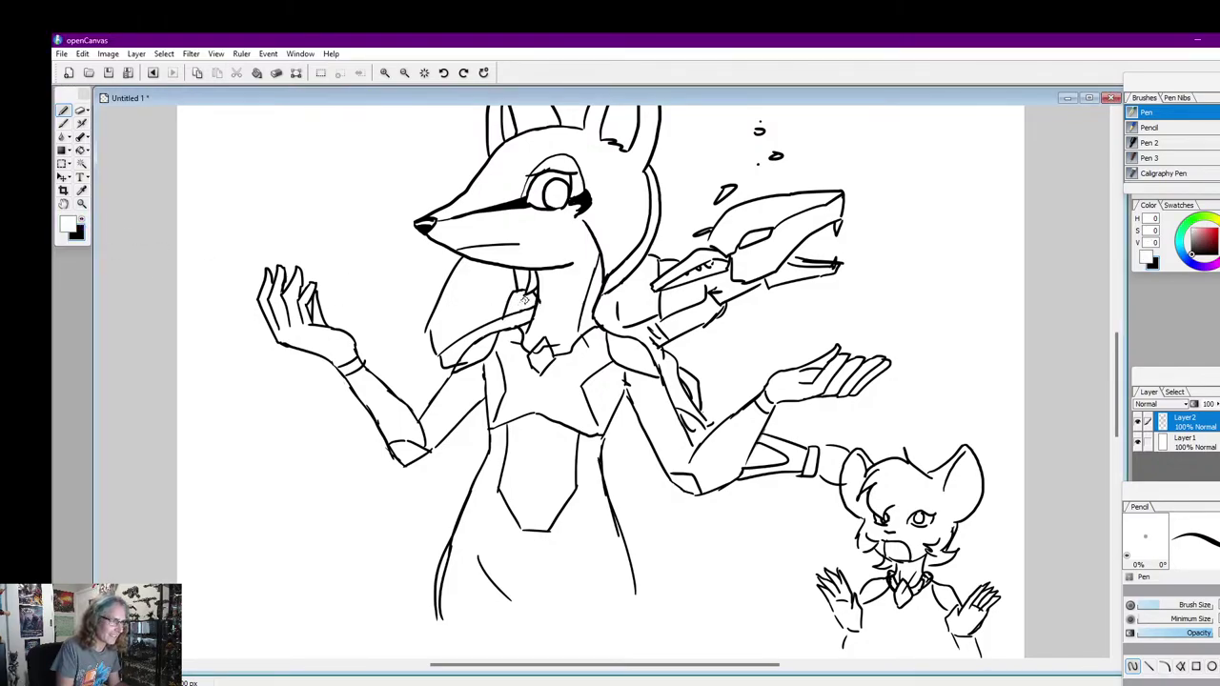
{"action": "left_click_drag", "start_coordinate": [1118, 350], "coordinate": [1117, 345]}
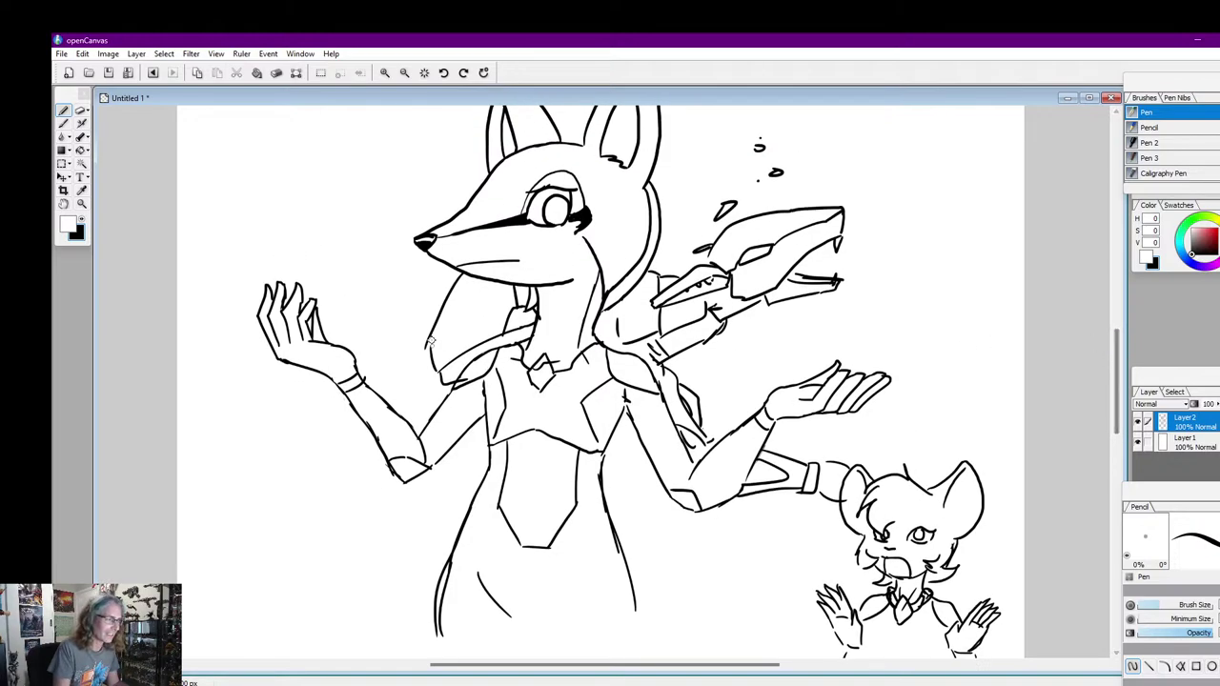
{"action": "left_click", "coordinate": [80, 234]}
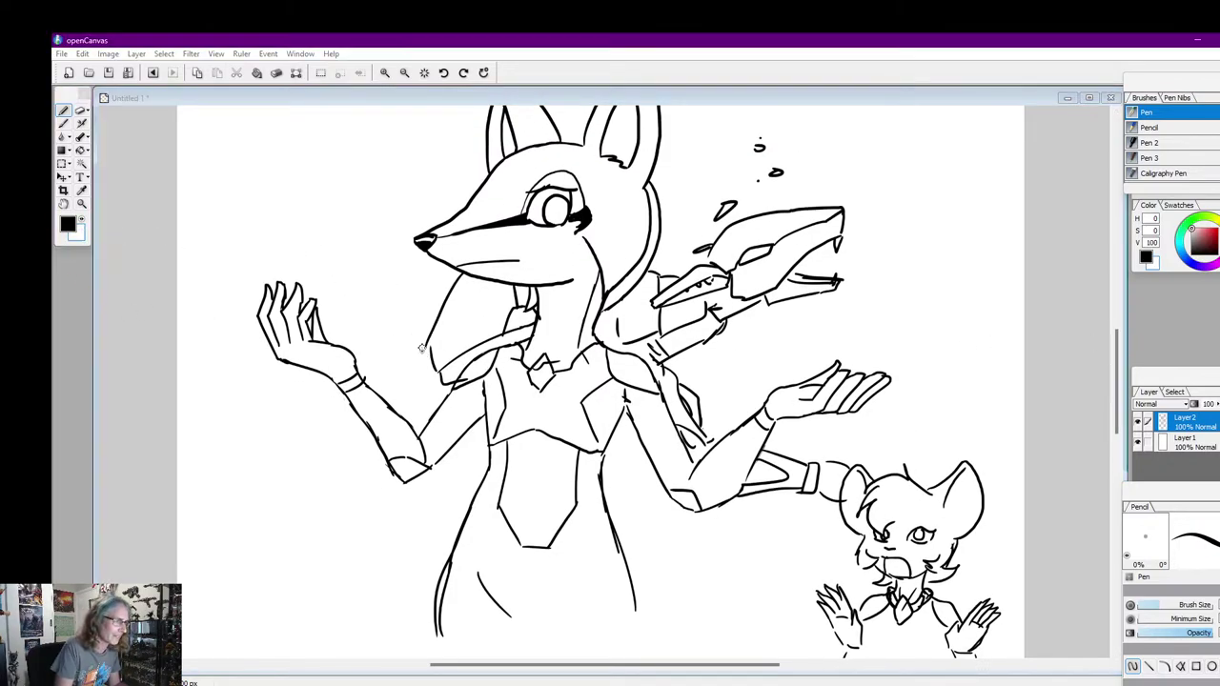
{"action": "left_click_drag", "start_coordinate": [424, 354], "coordinate": [420, 338]}
{"action": "key", "text": "ctrl+z"}
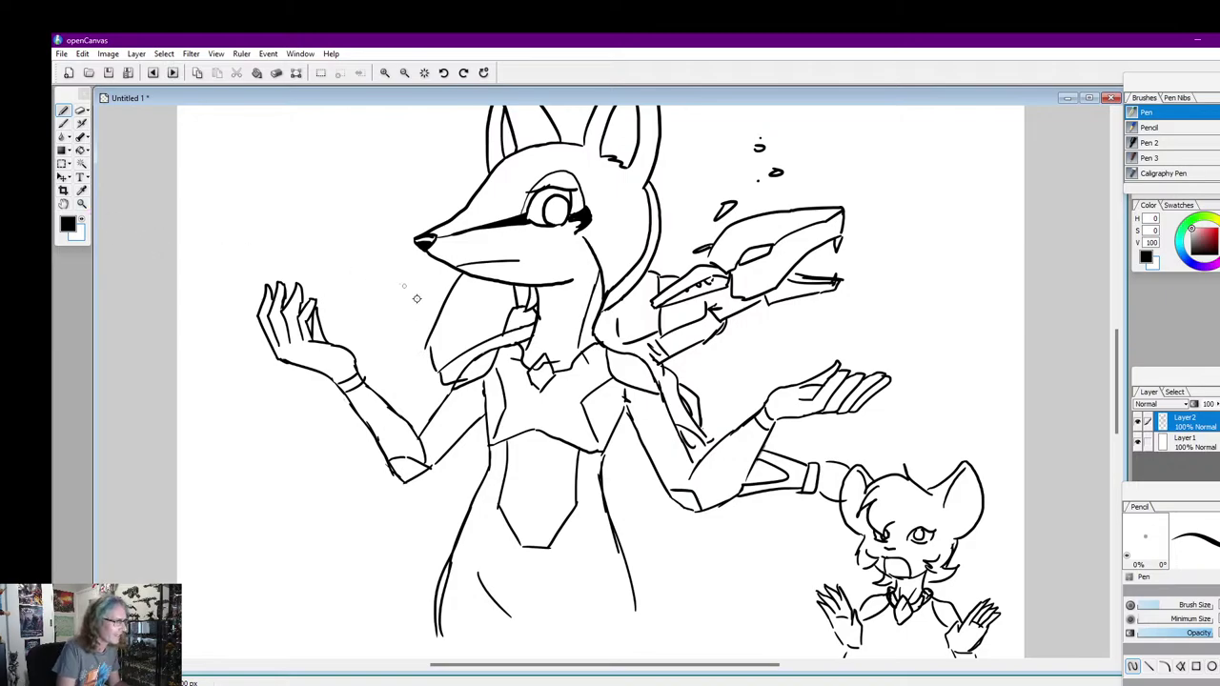
{"action": "left_click_drag", "start_coordinate": [430, 338], "coordinate": [429, 346]}
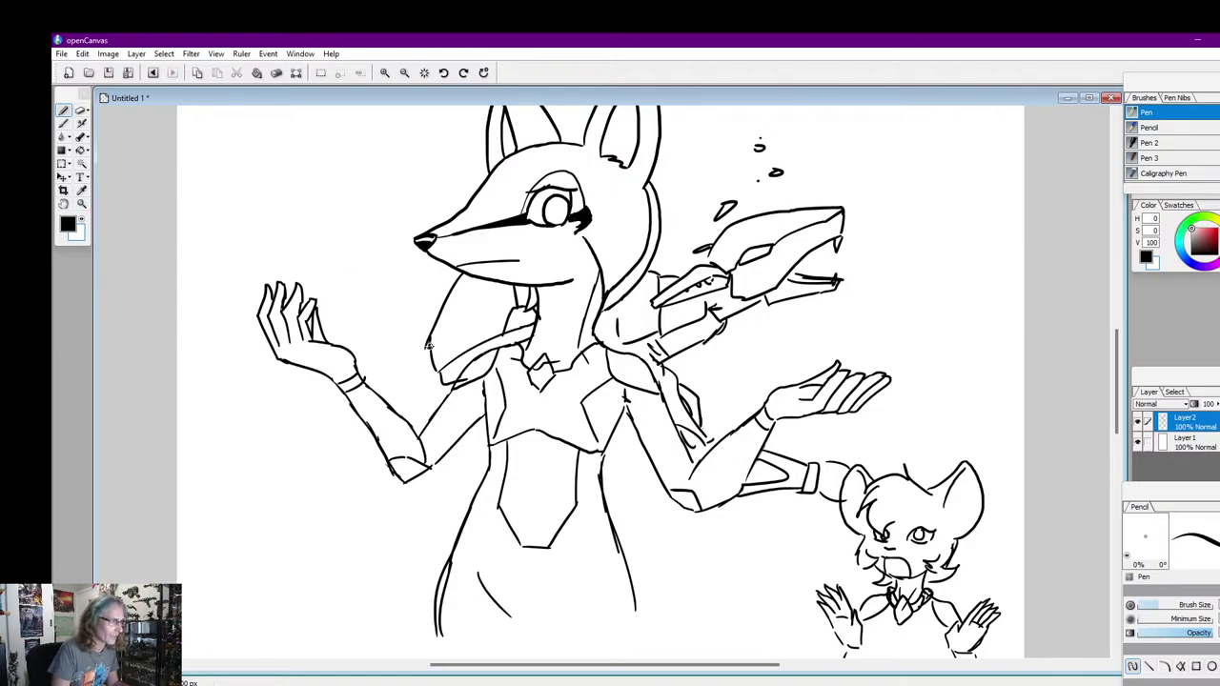
{"action": "key", "text": "x"}
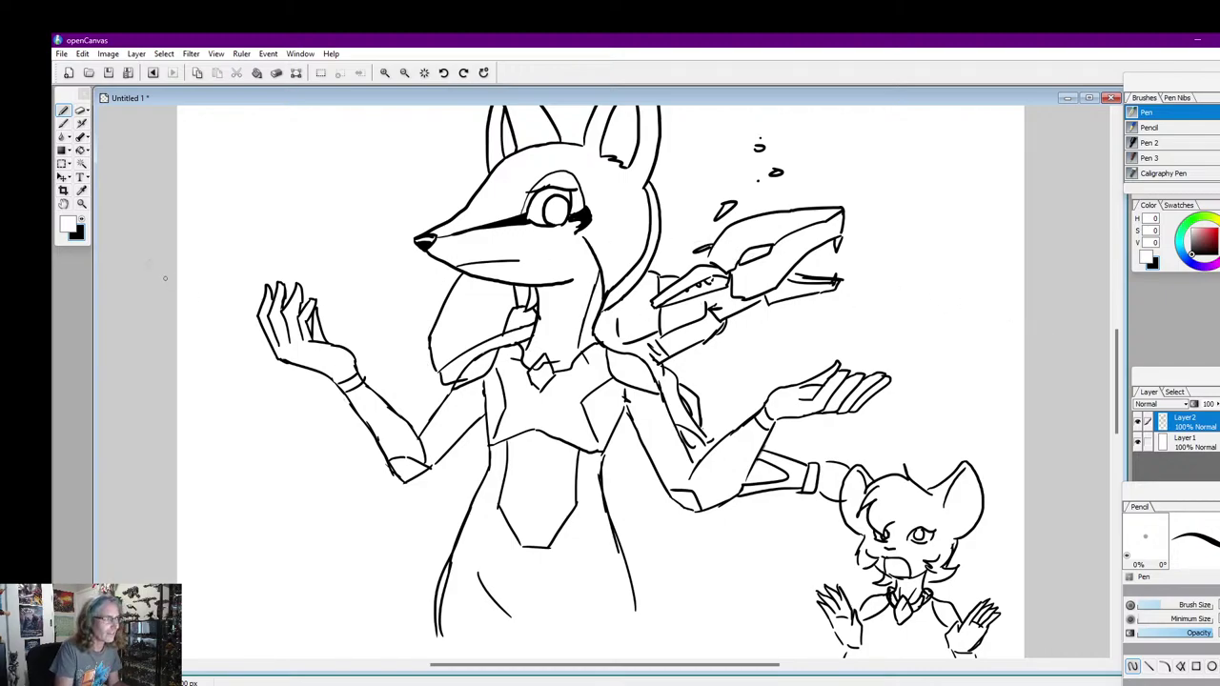
{"action": "key", "text": "x"}
Draw mechanical body segments behind both sides of the fox's waist, with short vent marks and bands on the left piece
{"action": "scroll", "coordinate": [921, 313], "scroll_direction": "up", "scroll_amount": 1}
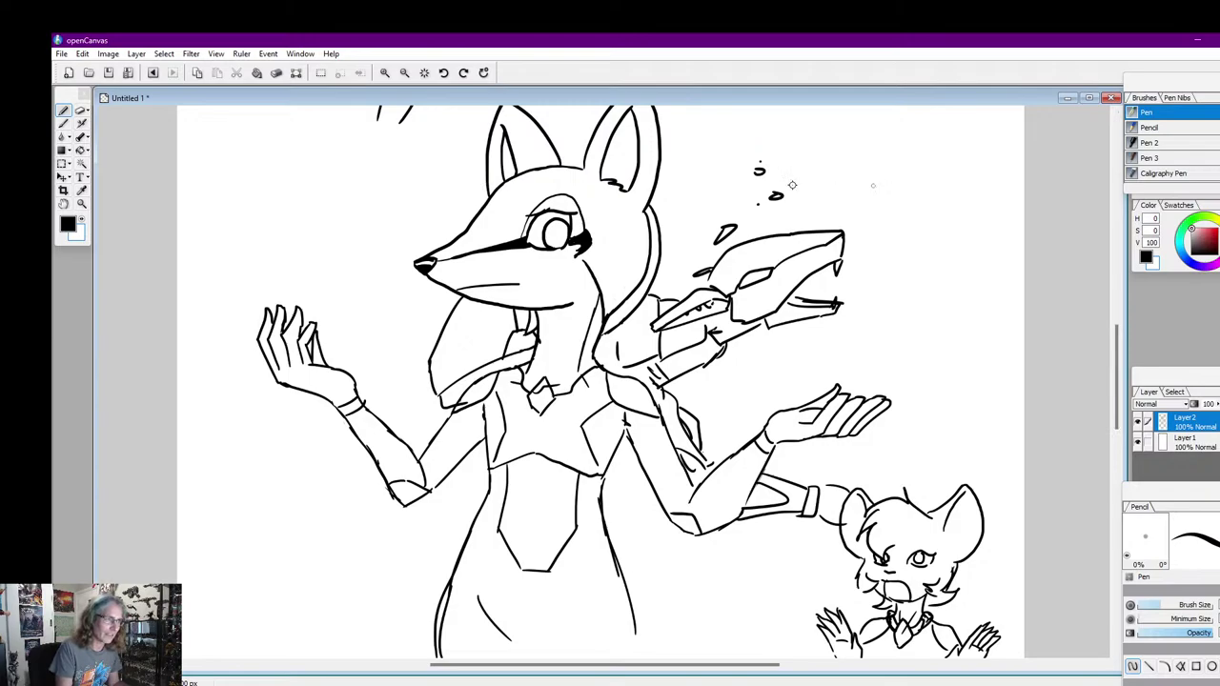
{"action": "scroll", "coordinate": [1121, 368], "scroll_direction": "down", "scroll_amount": 3}
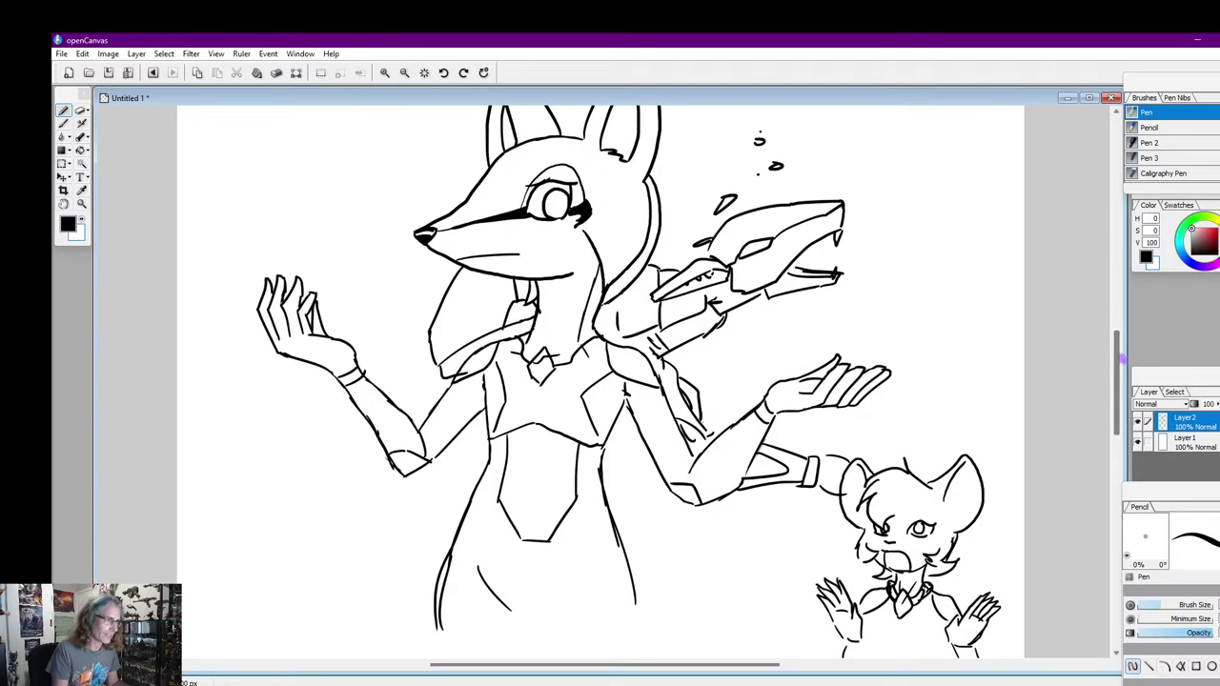
{"action": "scroll", "coordinate": [1121, 368], "scroll_direction": "down", "scroll_amount": 2}
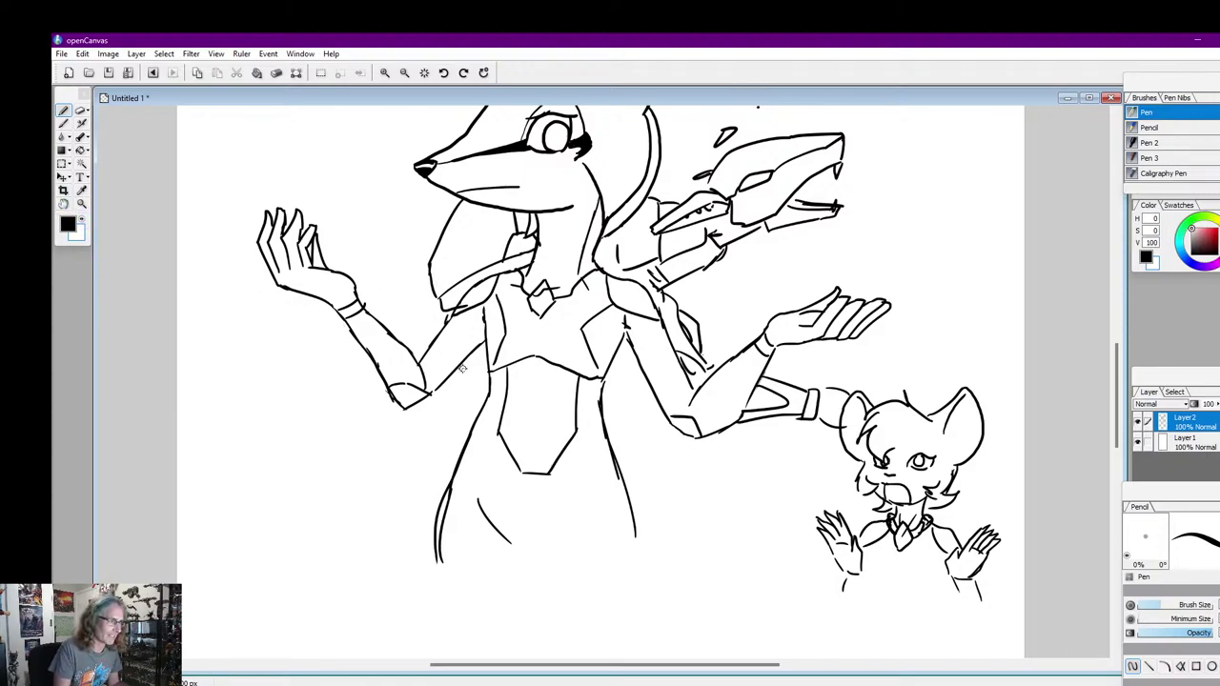
{"action": "left_click_drag", "start_coordinate": [463, 366], "coordinate": [496, 379]}
{"action": "mouse_move", "coordinate": [429, 399]}
{"action": "left_mouse_down"}
{"action": "mouse_move", "coordinate": [431, 437]}
{"action": "mouse_move", "coordinate": [462, 443]}
{"action": "left_mouse_up"}
{"action": "mouse_move", "coordinate": [595, 386]}
{"action": "left_mouse_down"}
{"action": "mouse_move", "coordinate": [639, 459]}
{"action": "mouse_move", "coordinate": [616, 464]}
{"action": "left_mouse_up"}
{"action": "mouse_move", "coordinate": [643, 426]}
{"action": "left_mouse_down"}
{"action": "mouse_move", "coordinate": [671, 461]}
{"action": "mouse_move", "coordinate": [637, 465]}
{"action": "left_mouse_up"}
{"action": "left_click_drag", "start_coordinate": [425, 414], "coordinate": [413, 409]}
{"action": "mouse_move", "coordinate": [423, 347]}
{"action": "left_mouse_down"}
{"action": "mouse_move", "coordinate": [491, 390]}
{"action": "mouse_move", "coordinate": [460, 411]}
{"action": "left_mouse_up"}
{"action": "left_click_drag", "start_coordinate": [463, 399], "coordinate": [471, 412]}
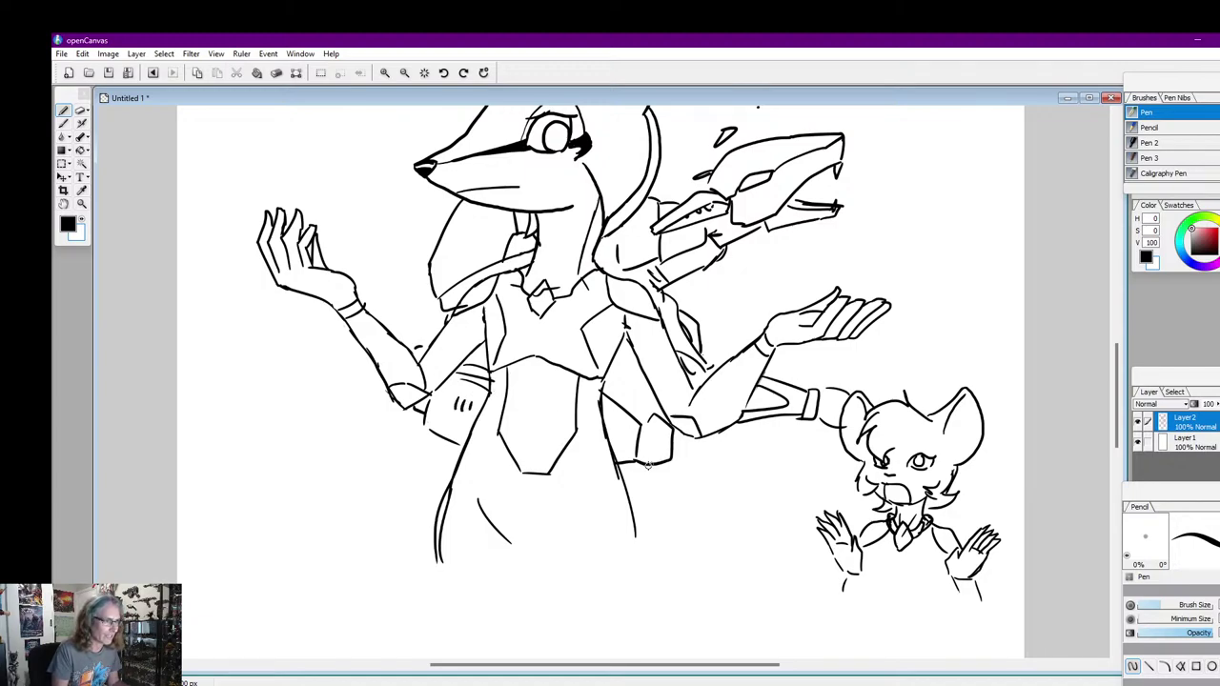
Add a short lower piece and an inner contour to the segment behind the right side of the fox's waist
{"action": "left_click_drag", "start_coordinate": [656, 463], "coordinate": [631, 496]}
{"action": "left_click_drag", "start_coordinate": [633, 454], "coordinate": [631, 460]}
{"action": "mouse_move", "coordinate": [601, 400]}
{"action": "left_mouse_down"}
{"action": "mouse_move", "coordinate": [637, 450]}
{"action": "mouse_move", "coordinate": [614, 462]}
{"action": "left_mouse_up"}
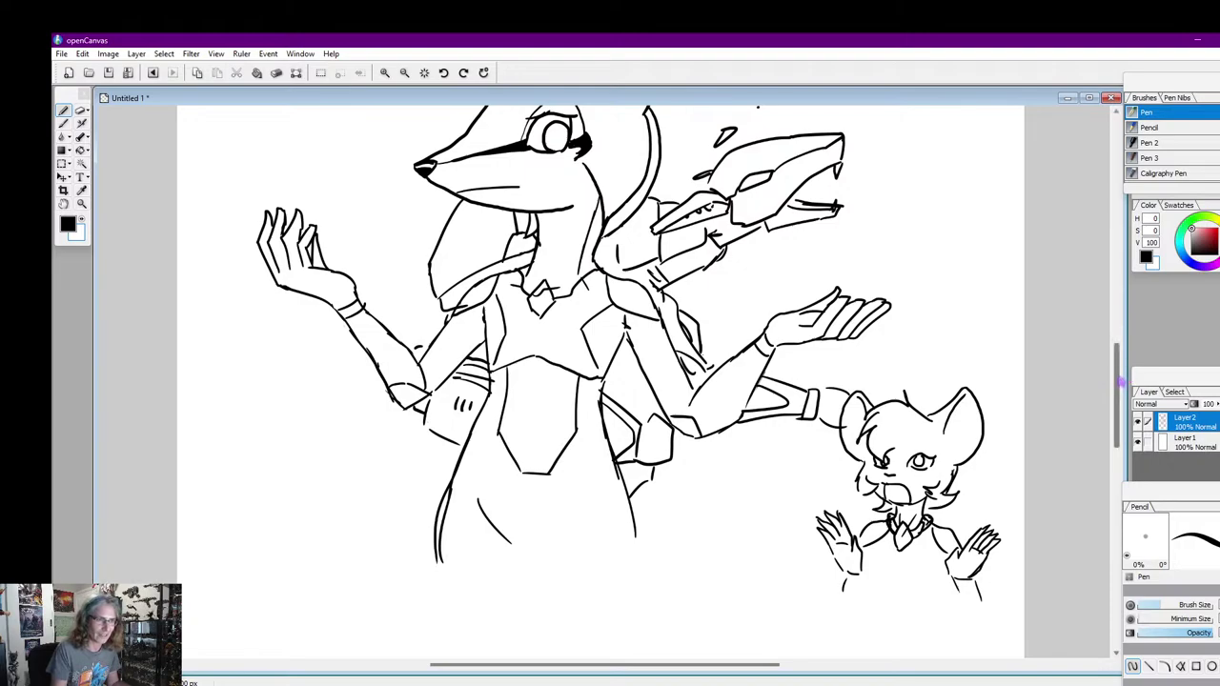
Add fragment marks below and above the fox's snout, and draw a box-shaped piece beside the curved armour at the left shoulder
{"action": "scroll", "coordinate": [1123, 375], "scroll_direction": "up", "scroll_amount": 1}
{"action": "left_click_drag", "start_coordinate": [430, 277], "coordinate": [421, 305]}
{"action": "left_click_drag", "start_coordinate": [414, 246], "coordinate": [396, 258]}
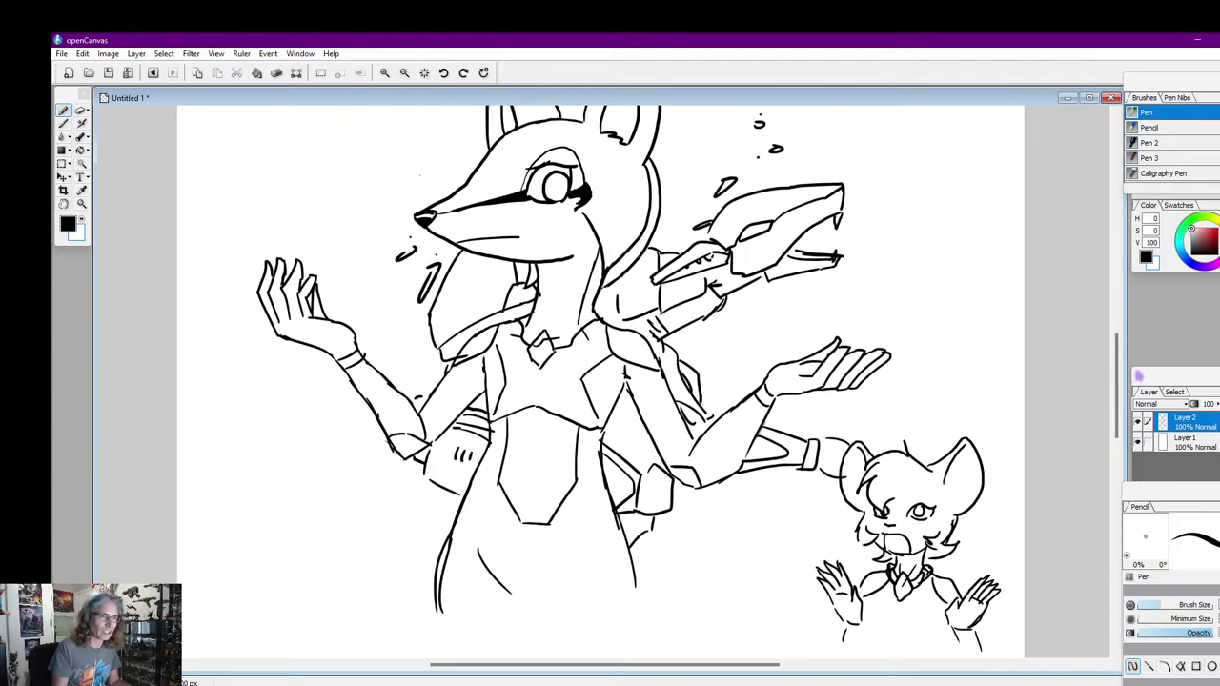
{"action": "scroll", "coordinate": [1123, 371], "scroll_direction": "up", "scroll_amount": 2}
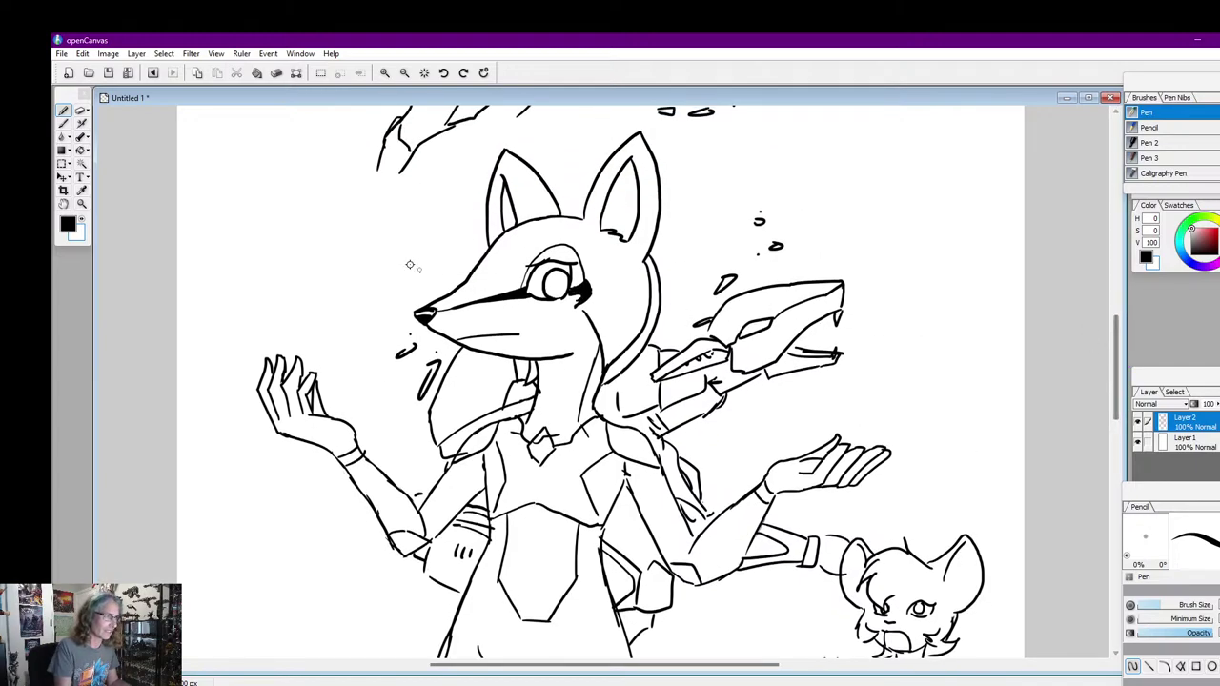
{"action": "left_click_drag", "start_coordinate": [420, 249], "coordinate": [387, 259]}
{"action": "left_click_drag", "start_coordinate": [424, 431], "coordinate": [448, 459]}
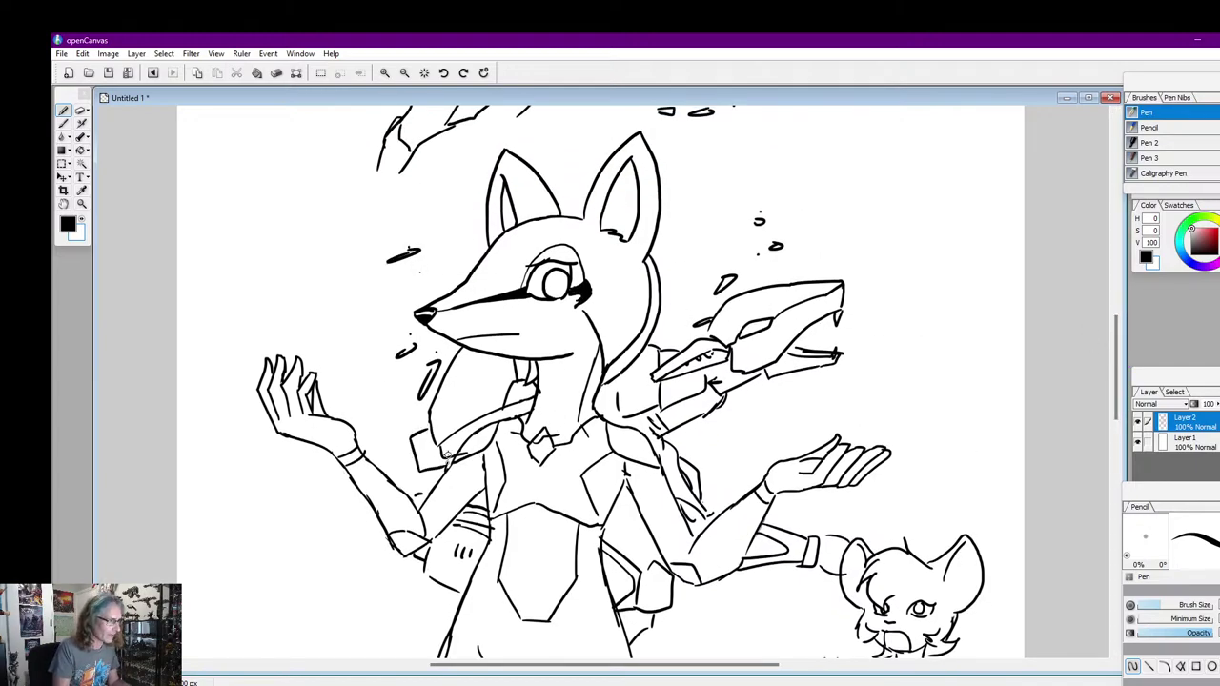
Scatter small flecks around the fox's head and ears, and add marks below the armoured creature's hind foot
{"action": "left_click_drag", "start_coordinate": [1121, 360], "coordinate": [1120, 357]}
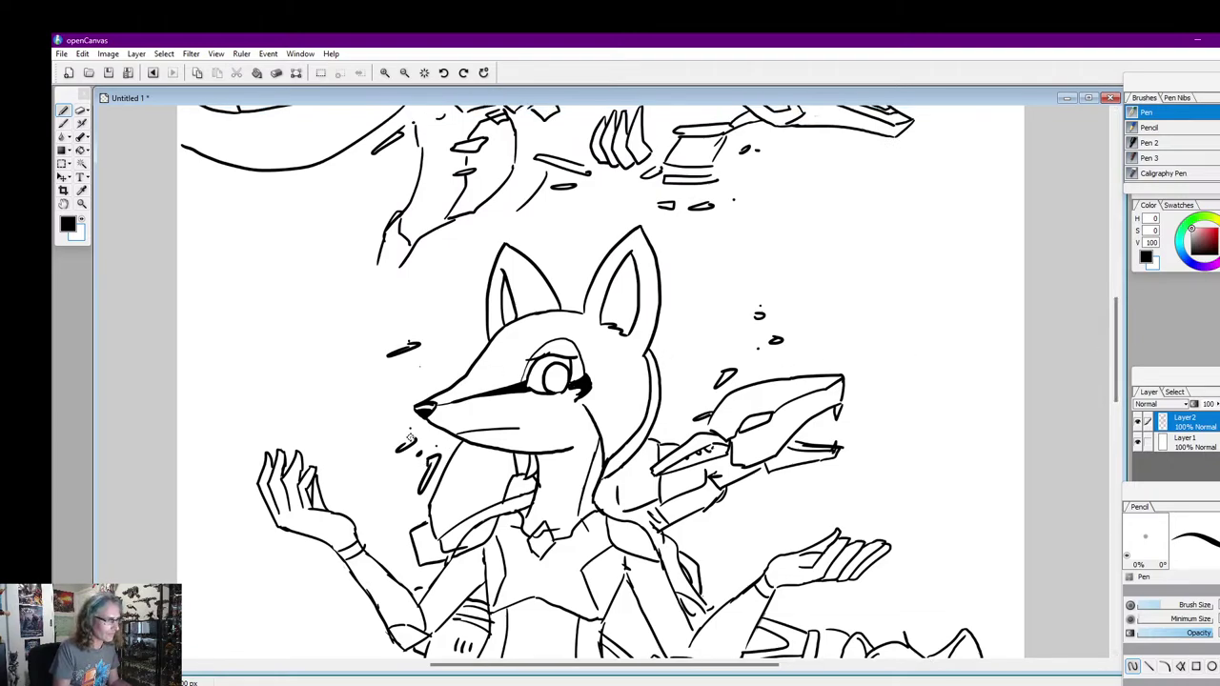
{"action": "left_click_drag", "start_coordinate": [715, 307], "coordinate": [707, 312]}
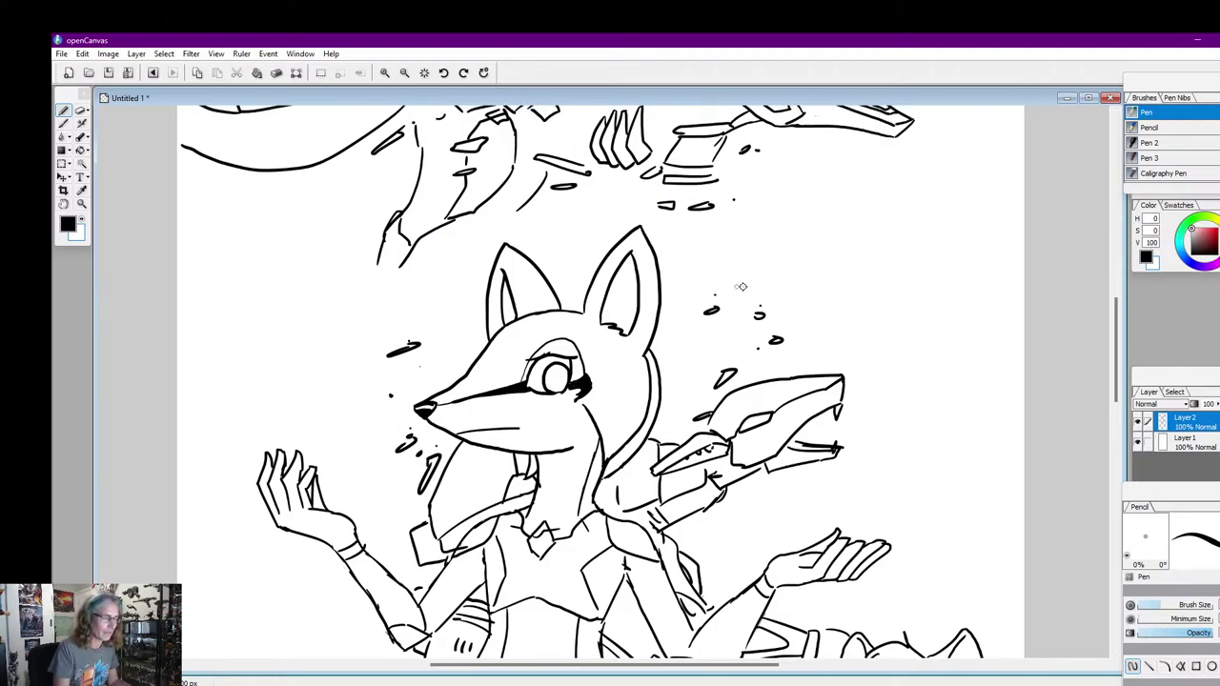
{"action": "left_click_drag", "start_coordinate": [1121, 334], "coordinate": [1121, 324]}
{"action": "left_click_drag", "start_coordinate": [443, 324], "coordinate": [452, 330]}
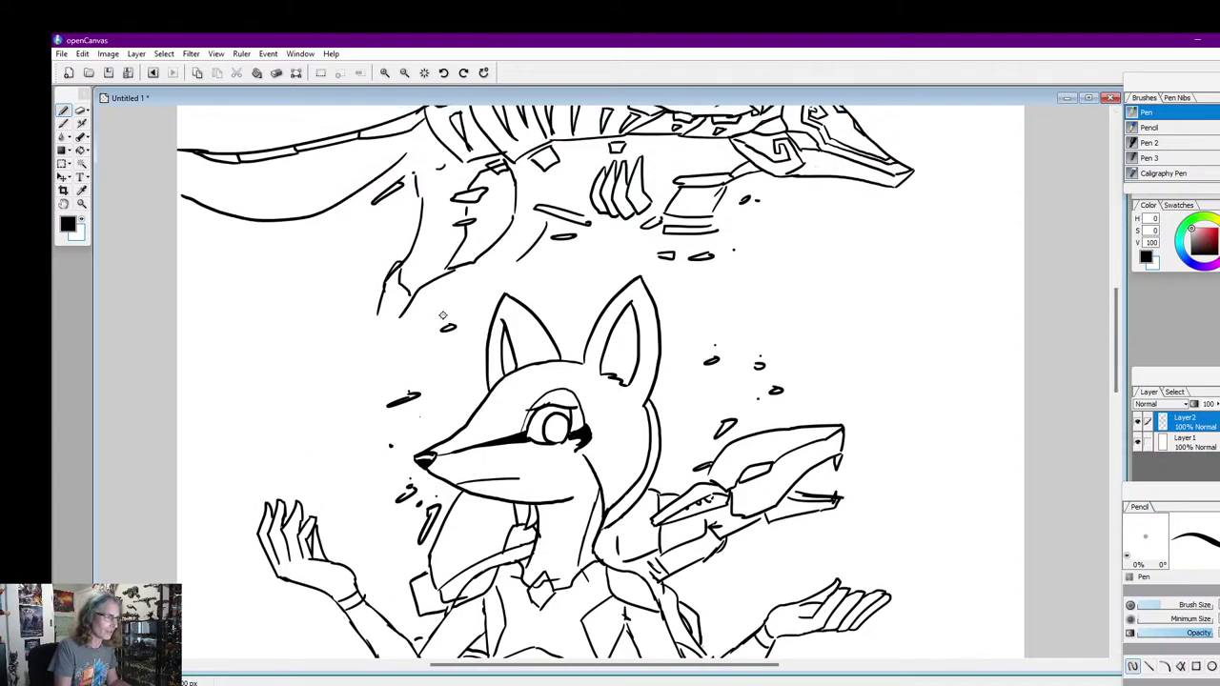
{"action": "left_click_drag", "start_coordinate": [382, 353], "coordinate": [399, 346]}
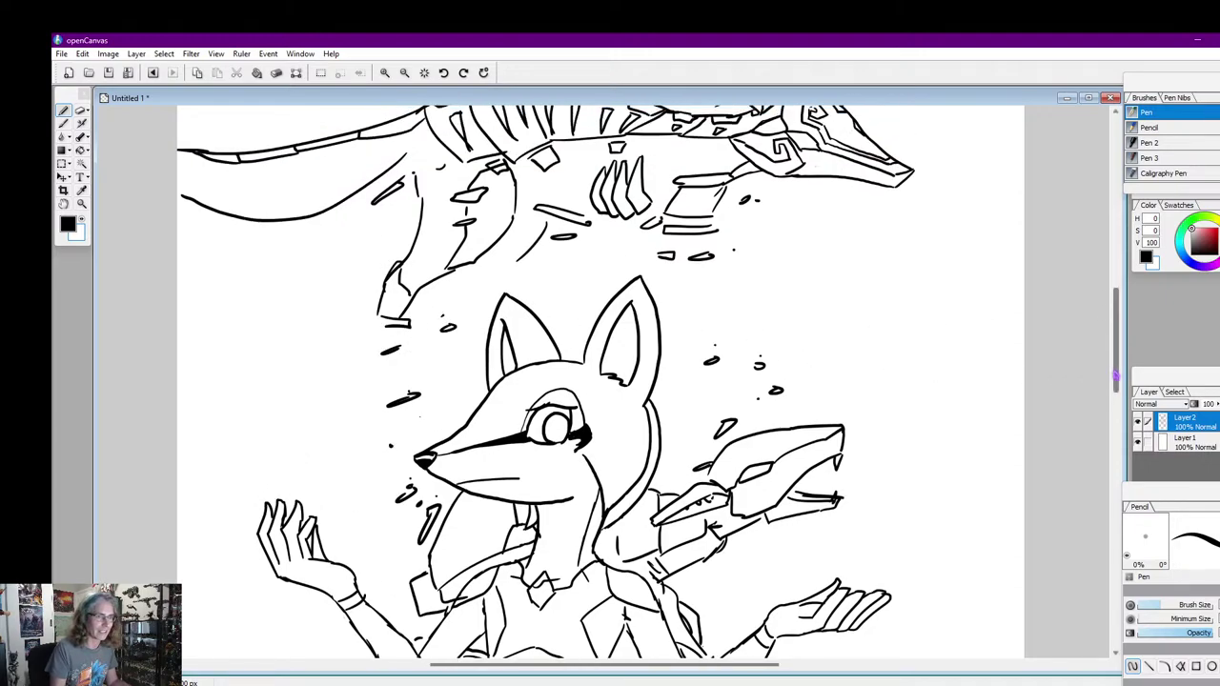
Draw rounded cloud outlines behind the fox's left-hand raised arm, from the canvas edge to the curved armour
{"action": "left_click_drag", "start_coordinate": [1111, 380], "coordinate": [1094, 398]}
{"action": "mouse_move", "coordinate": [178, 482]}
{"action": "left_mouse_down"}
{"action": "mouse_move", "coordinate": [258, 481]}
{"action": "mouse_move", "coordinate": [292, 464]}
{"action": "left_mouse_up"}
{"action": "left_click_drag", "start_coordinate": [259, 461], "coordinate": [273, 423]}
{"action": "mouse_move", "coordinate": [320, 365]}
{"action": "left_mouse_down"}
{"action": "mouse_move", "coordinate": [372, 345]}
{"action": "mouse_move", "coordinate": [421, 372]}
{"action": "left_mouse_up"}
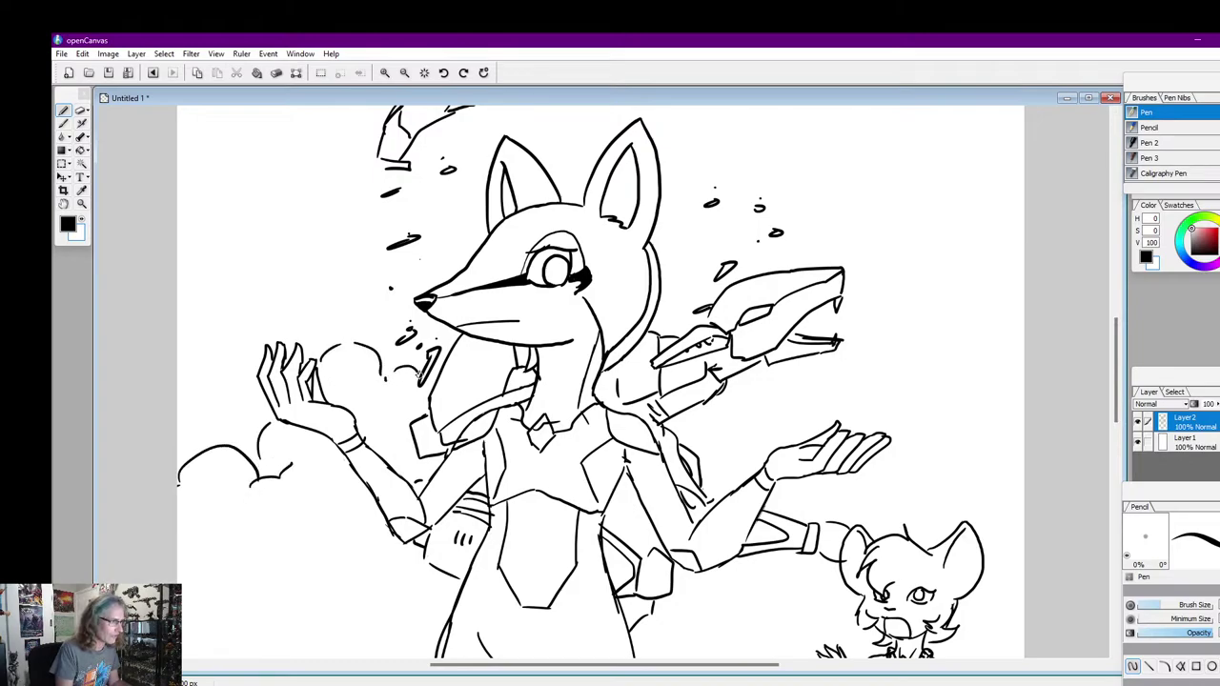
Draw rounded cloud outlines behind the snake-like head and the fox's right-hand arm, out to the canvas edge
{"action": "mouse_move", "coordinate": [843, 321]}
{"action": "left_mouse_down"}
{"action": "mouse_move", "coordinate": [912, 326]}
{"action": "mouse_move", "coordinate": [905, 393]}
{"action": "mouse_move", "coordinate": [947, 405]}
{"action": "mouse_move", "coordinate": [1024, 400]}
{"action": "left_mouse_up"}
{"action": "left_click_drag", "start_coordinate": [779, 395], "coordinate": [863, 431]}
{"action": "mouse_move", "coordinate": [882, 460]}
{"action": "left_mouse_down"}
{"action": "mouse_move", "coordinate": [892, 488]}
{"action": "mouse_move", "coordinate": [921, 481]}
{"action": "left_mouse_up"}
{"action": "mouse_move", "coordinate": [925, 477]}
{"action": "left_mouse_down"}
{"action": "mouse_move", "coordinate": [1011, 449]}
{"action": "mouse_move", "coordinate": [1024, 459]}
{"action": "left_mouse_up"}
{"action": "left_click_drag", "start_coordinate": [689, 434], "coordinate": [749, 456]}
Add small flecks above the clouds on both sides of the fox
{"action": "left_click_drag", "start_coordinate": [901, 296], "coordinate": [923, 291]}
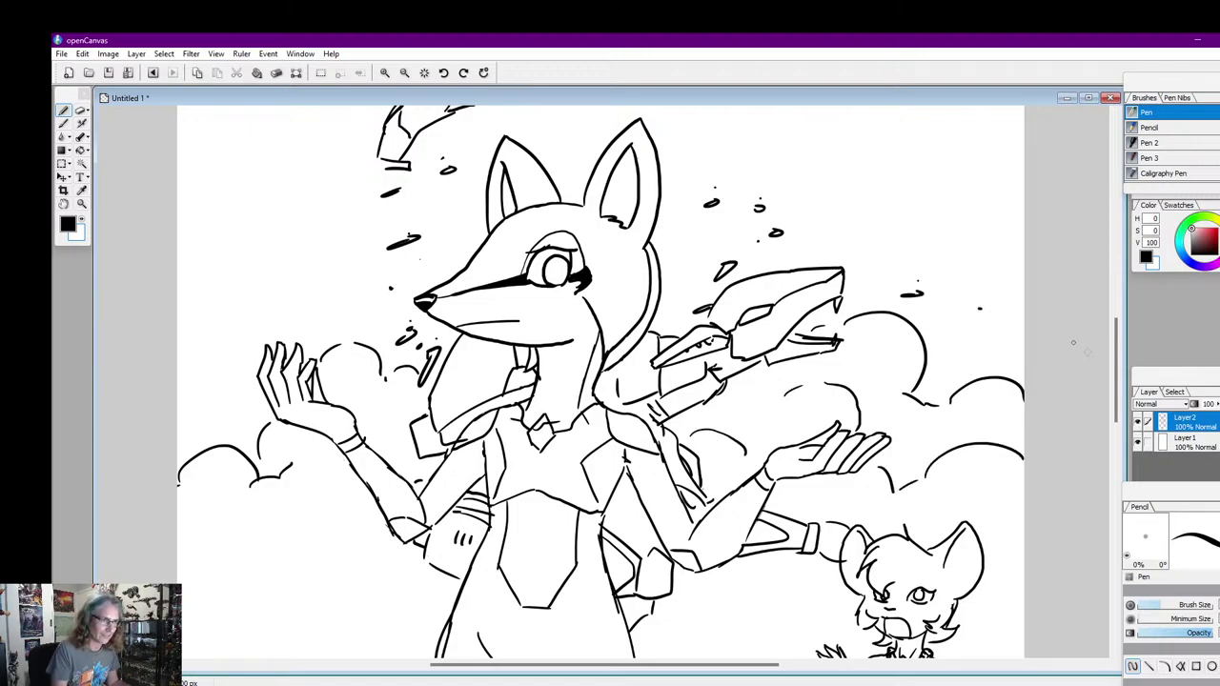
{"action": "left_click_drag", "start_coordinate": [1115, 370], "coordinate": [1115, 398]}
{"action": "left_click_drag", "start_coordinate": [181, 288], "coordinate": [208, 279]}
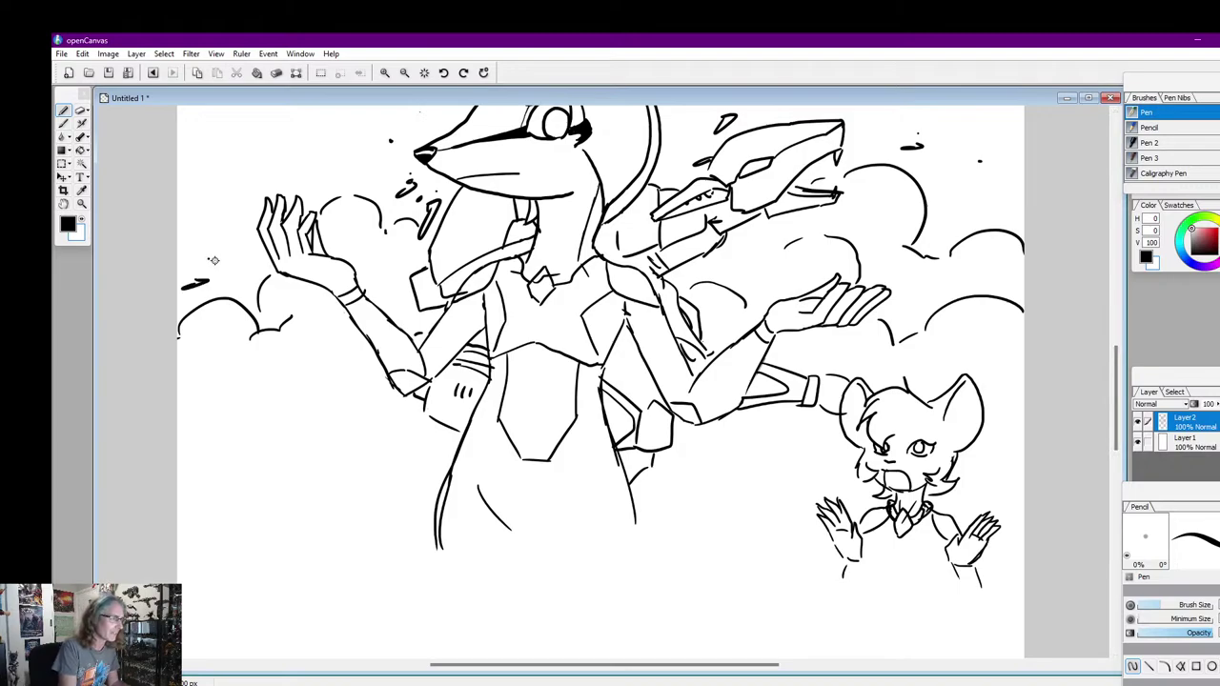
{"action": "left_click_drag", "start_coordinate": [1118, 368], "coordinate": [1118, 375]}
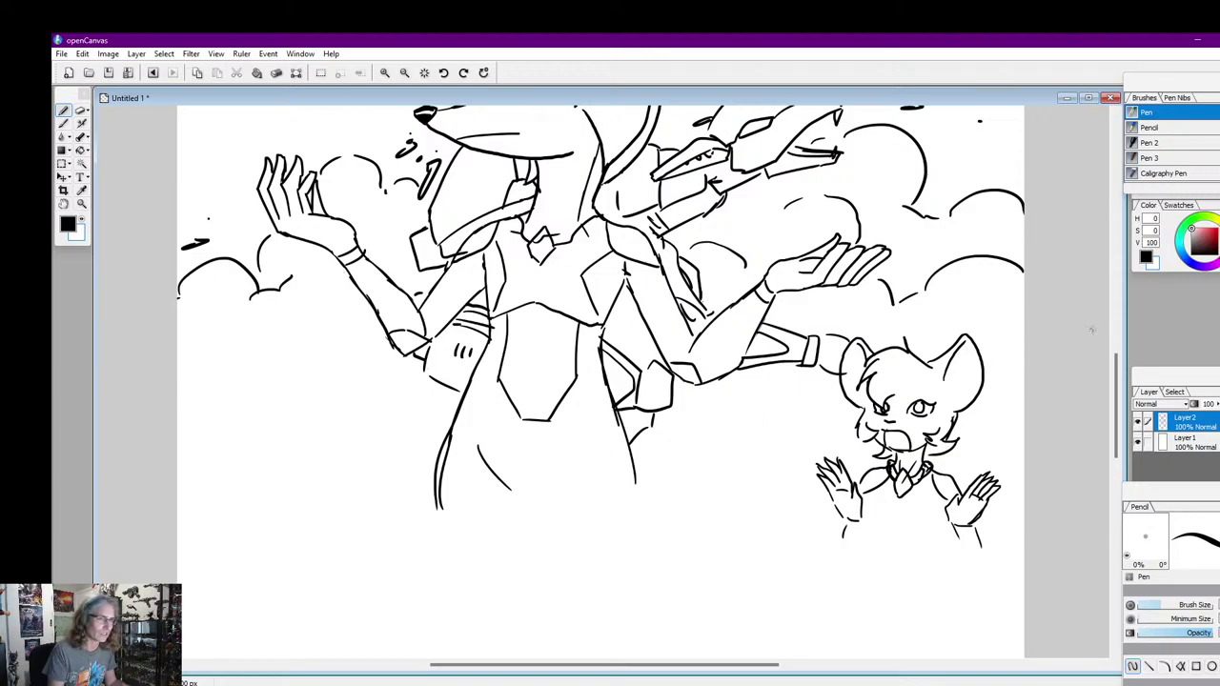
Redraw the fox's right hip as a wider curve, paint out the old and doubled hip lines with a larger white brush, and return to black
{"action": "mouse_move", "coordinate": [1117, 408]}
{"action": "left_mouse_down"}
{"action": "mouse_move", "coordinate": [1117, 380]}
{"action": "mouse_move", "coordinate": [1117, 400]}
{"action": "left_mouse_up"}
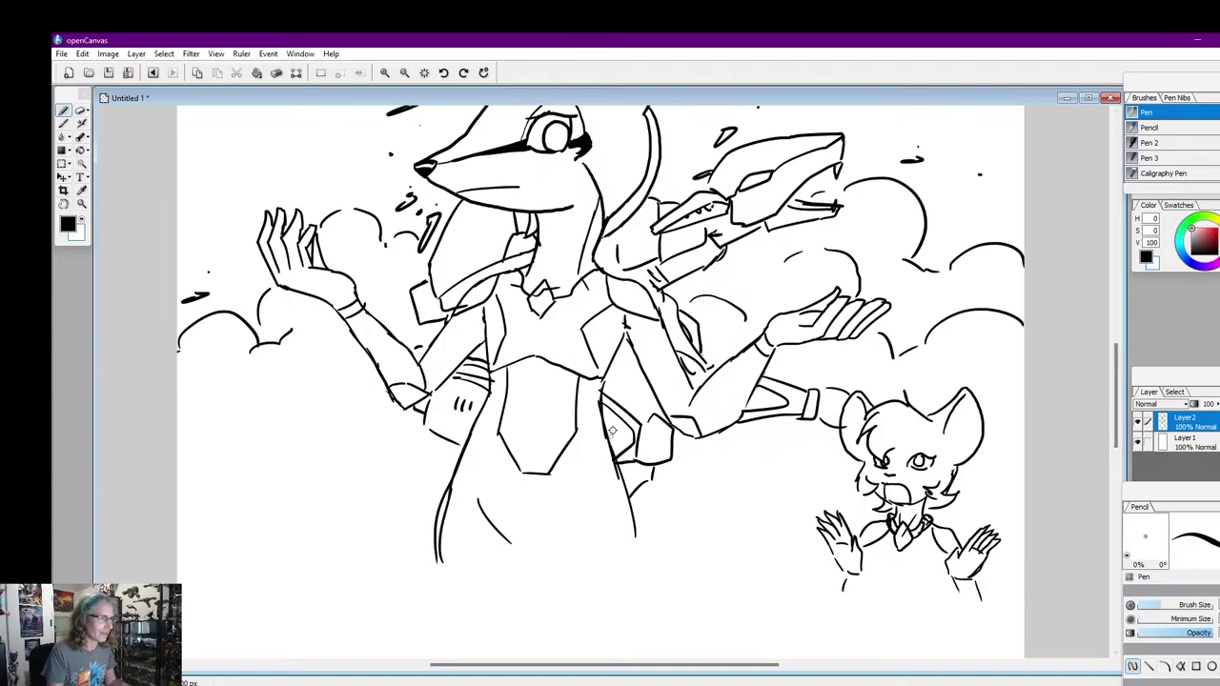
{"action": "left_click_drag", "start_coordinate": [606, 431], "coordinate": [668, 571]}
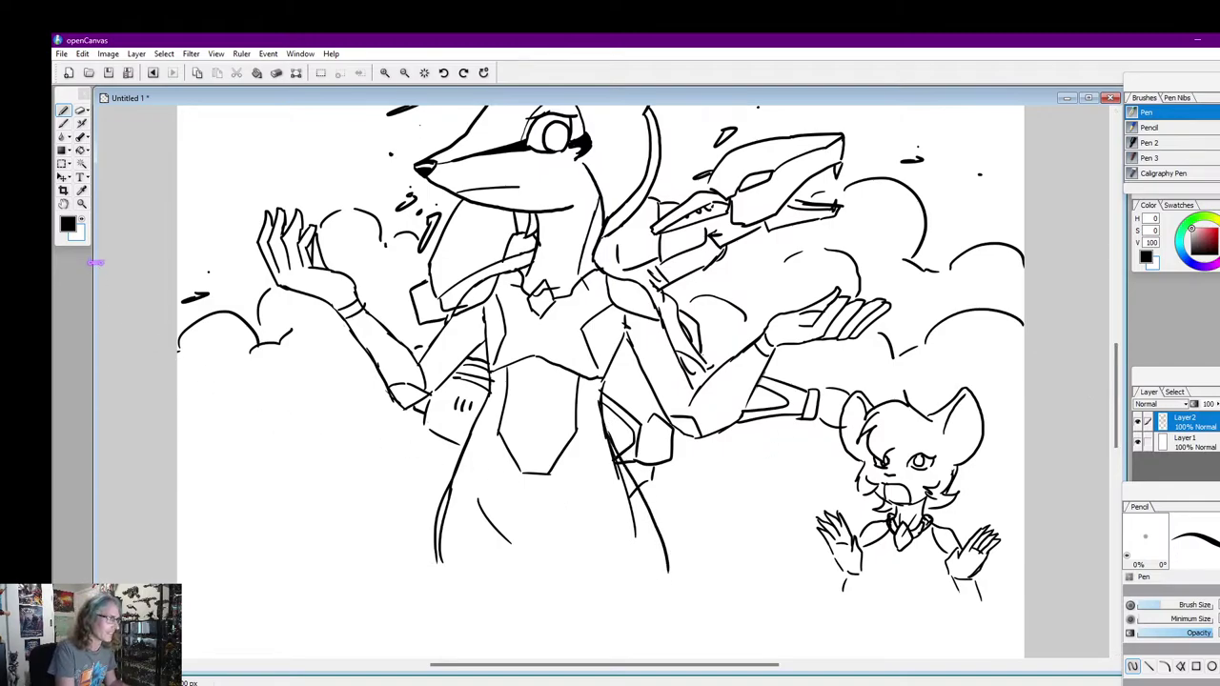
{"action": "left_click", "coordinate": [83, 227]}
{"action": "key", "text": "]"}
{"action": "mouse_move", "coordinate": [617, 499]}
{"action": "left_mouse_down"}
{"action": "mouse_move", "coordinate": [629, 524]}
{"action": "mouse_move", "coordinate": [606, 447]}
{"action": "mouse_move", "coordinate": [633, 495]}
{"action": "left_mouse_up"}
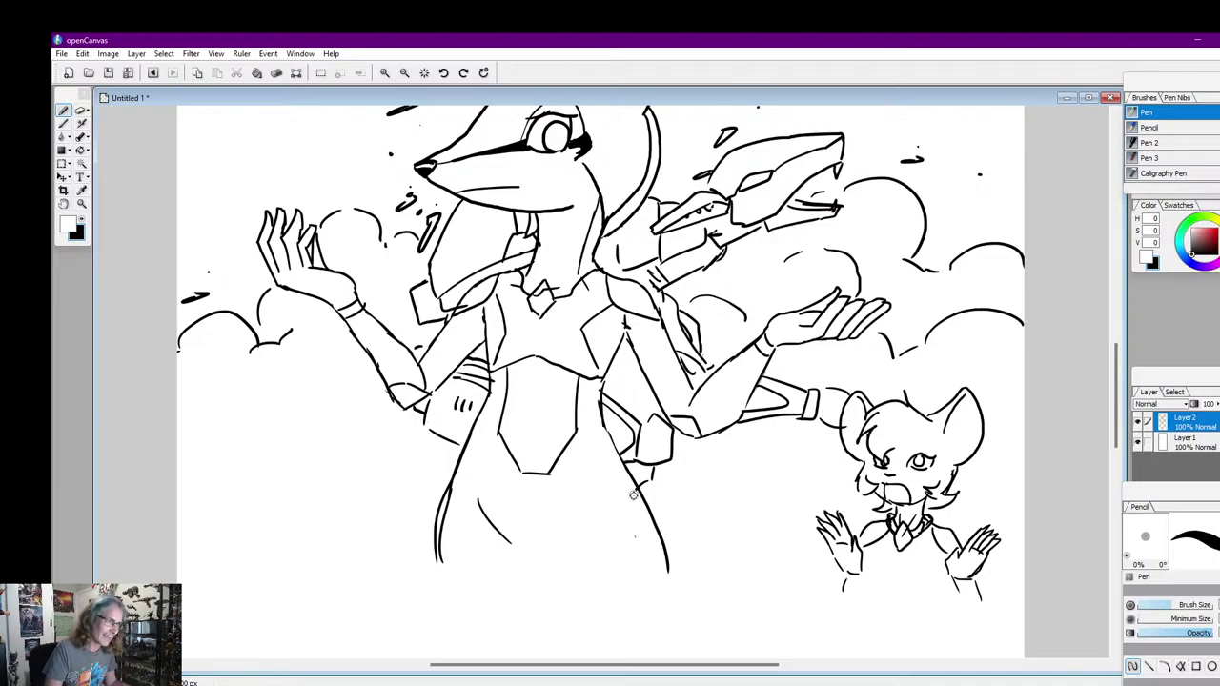
{"action": "mouse_move", "coordinate": [442, 575]}
{"action": "left_mouse_down"}
{"action": "mouse_move", "coordinate": [455, 492]}
{"action": "mouse_move", "coordinate": [448, 508]}
{"action": "mouse_move", "coordinate": [472, 456]}
{"action": "left_mouse_up"}
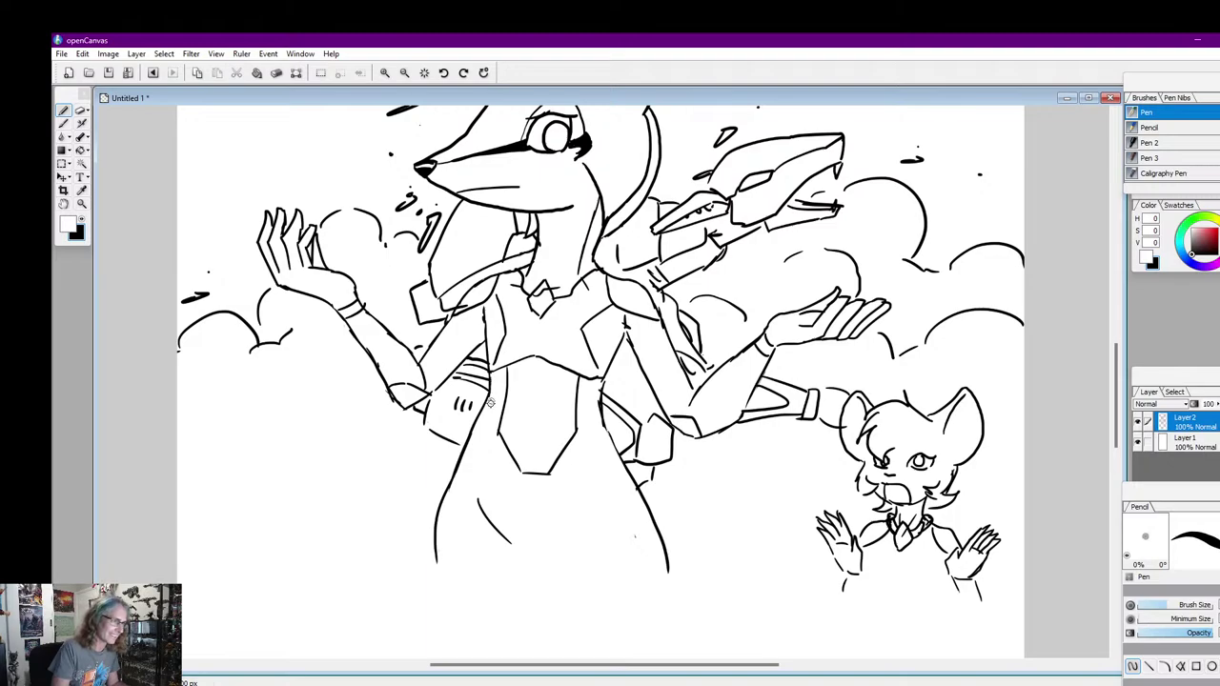
{"action": "left_click", "coordinate": [81, 219]}
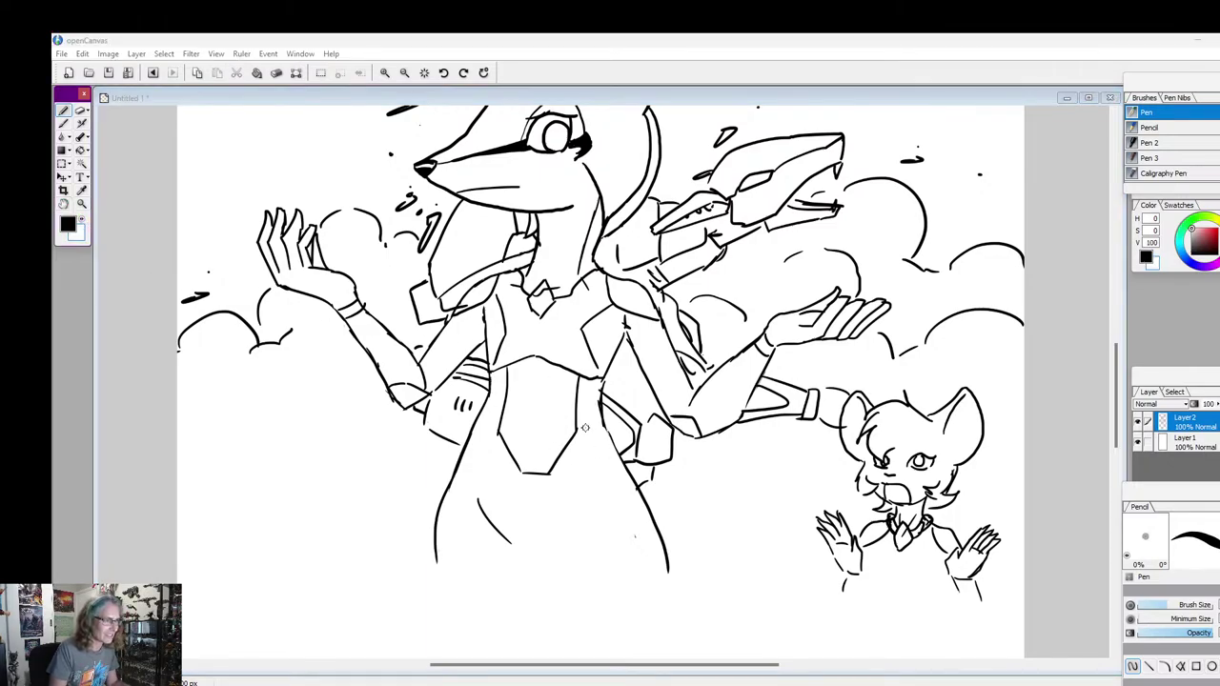
Draw pointed lower ends on the waist side panels on both sides of the fox's belly plate, undoing a misplaced stroke
{"action": "left_click_drag", "start_coordinate": [578, 431], "coordinate": [592, 448]}
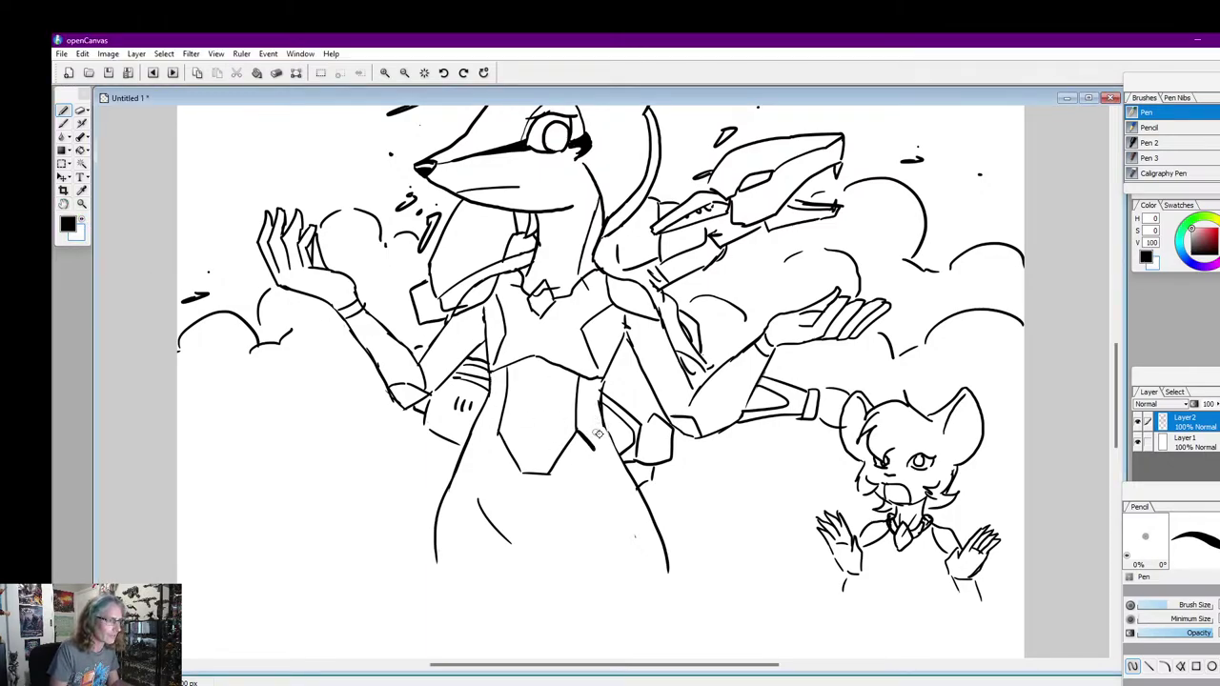
{"action": "key", "text": "ctrl+z"}
{"action": "left_click_drag", "start_coordinate": [603, 428], "coordinate": [593, 441]}
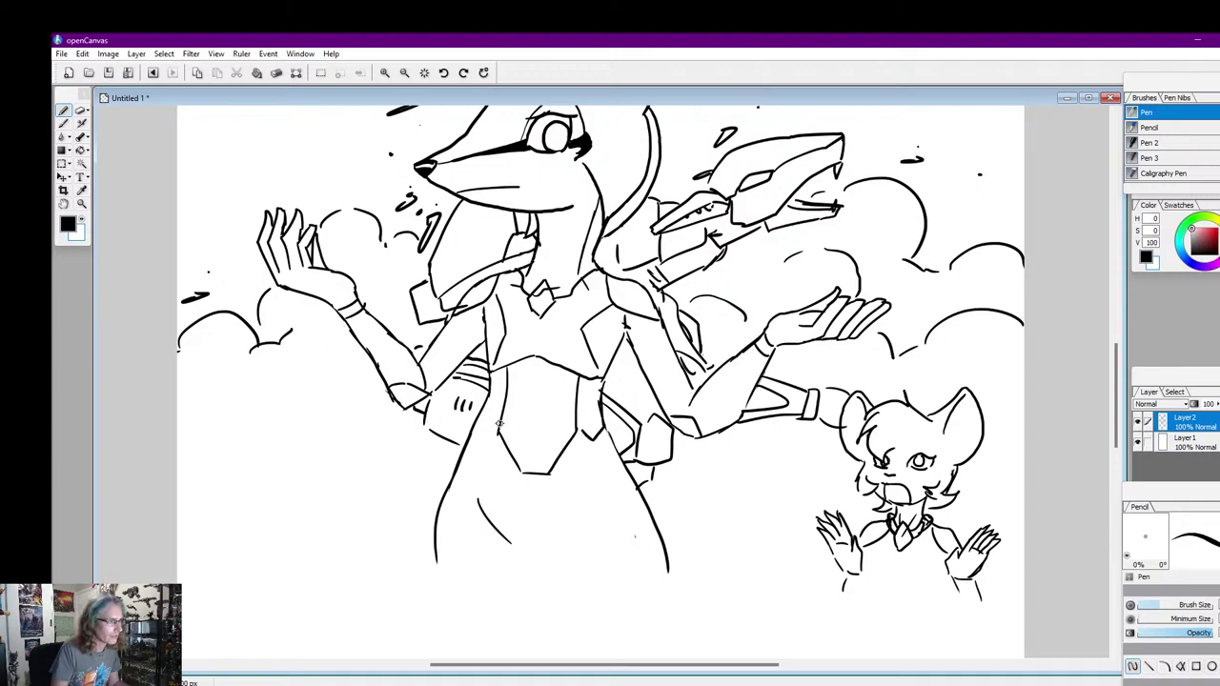
{"action": "mouse_move", "coordinate": [1118, 441]}
{"action": "left_mouse_down"}
{"action": "mouse_move", "coordinate": [1117, 390]}
{"action": "mouse_move", "coordinate": [1106, 446]}
{"action": "left_mouse_up"}
Redraw both sides of the fox's torso from armpit to hip as long curves and paint out the old waist lines in white
{"action": "mouse_move", "coordinate": [484, 309]}
{"action": "left_mouse_down"}
{"action": "mouse_move", "coordinate": [479, 400]}
{"action": "mouse_move", "coordinate": [432, 583]}
{"action": "left_mouse_up"}
{"action": "mouse_move", "coordinate": [625, 324]}
{"action": "left_mouse_down"}
{"action": "mouse_move", "coordinate": [610, 443]}
{"action": "mouse_move", "coordinate": [671, 606]}
{"action": "left_mouse_up"}
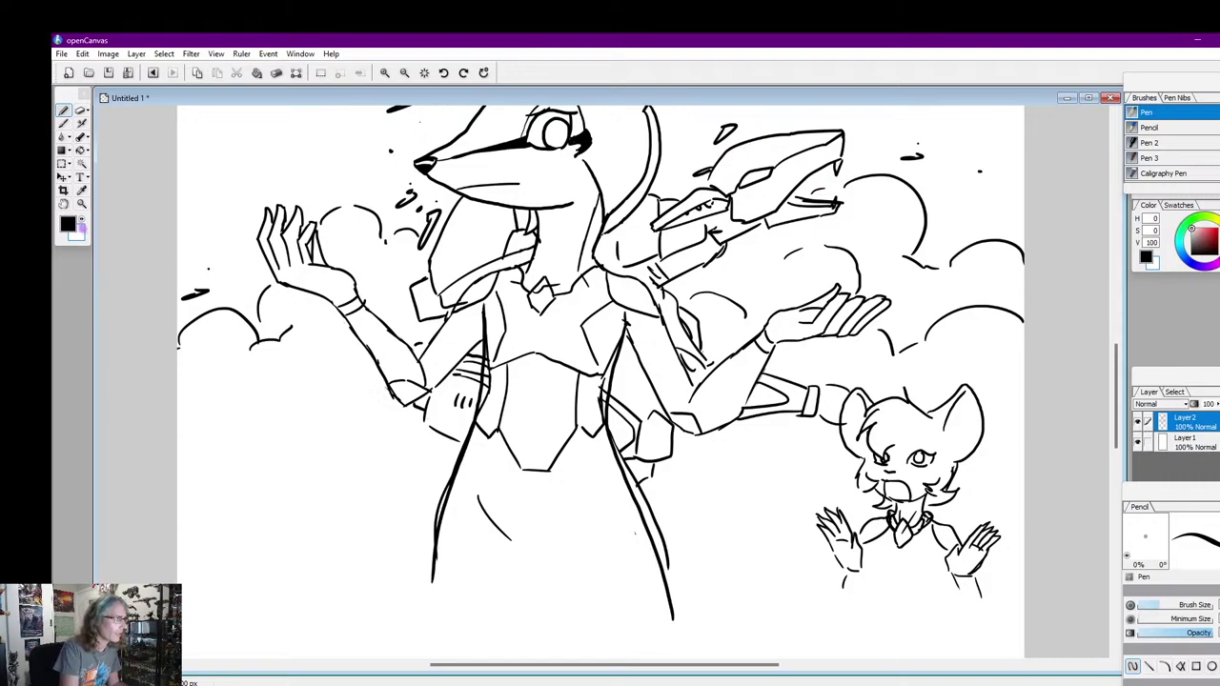
{"action": "left_click", "coordinate": [82, 225]}
{"action": "left_click", "coordinate": [488, 385]}
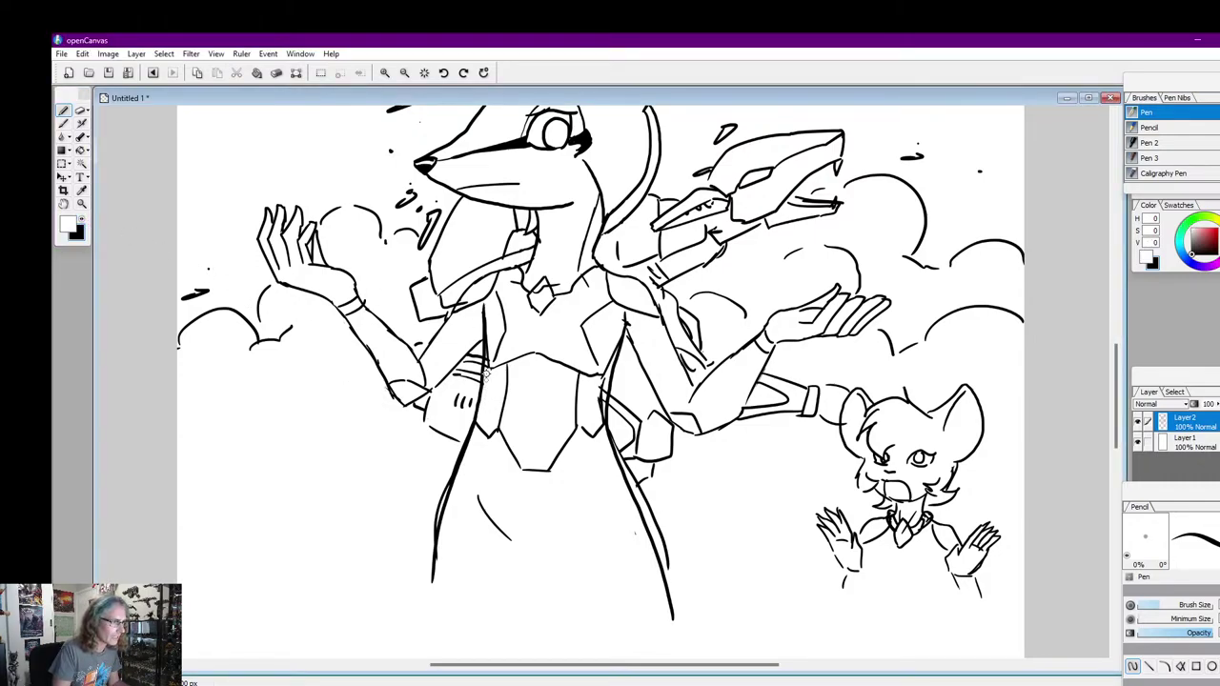
{"action": "key", "text": "["}
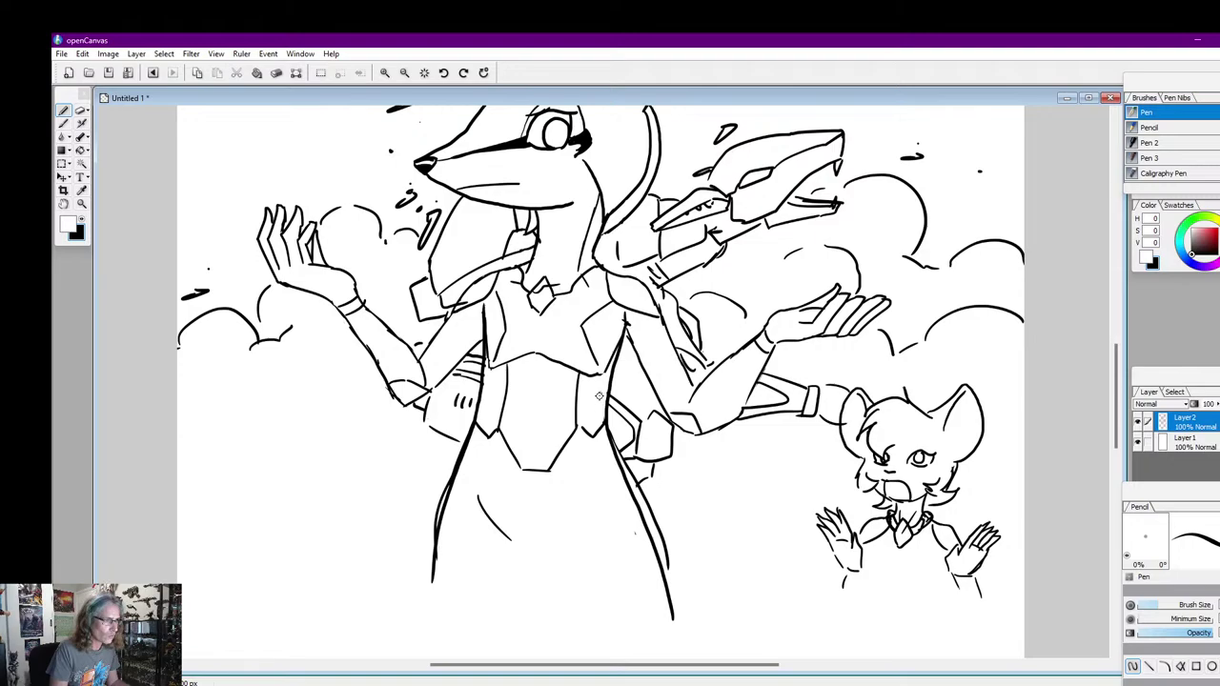
Redraw the left-hand edge of the fox's chest below the armpit in black and paint out the doubled line in white
{"action": "key", "text": "x"}
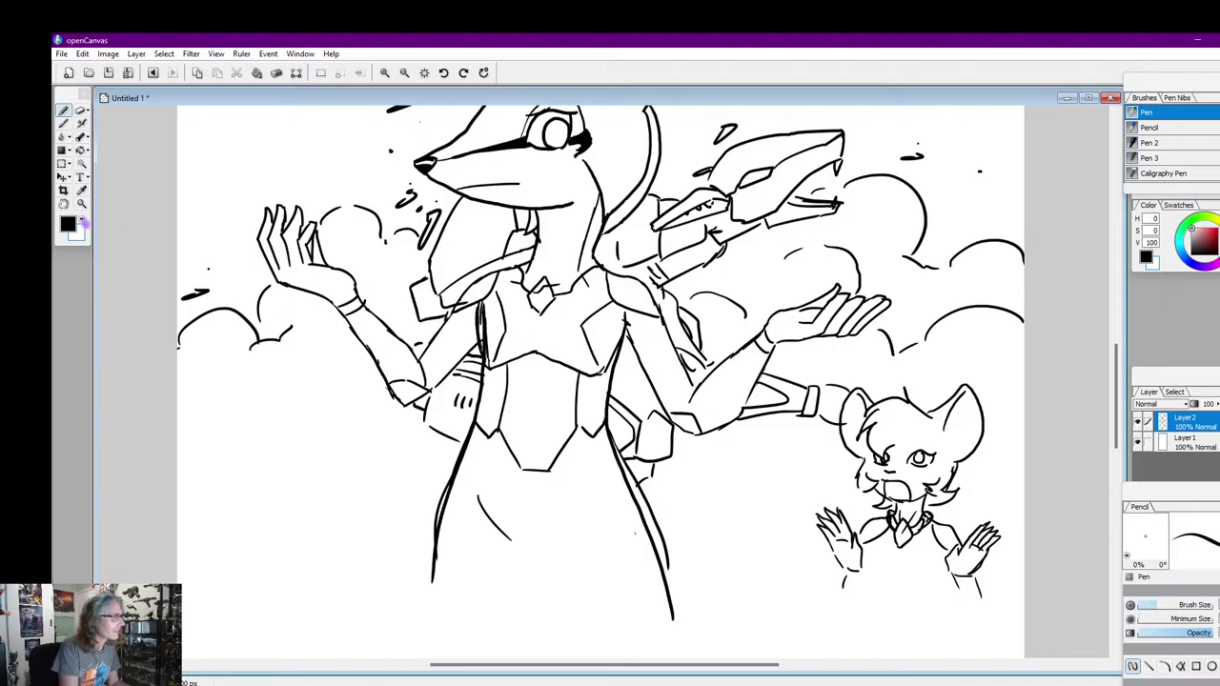
{"action": "left_click", "coordinate": [85, 224]}
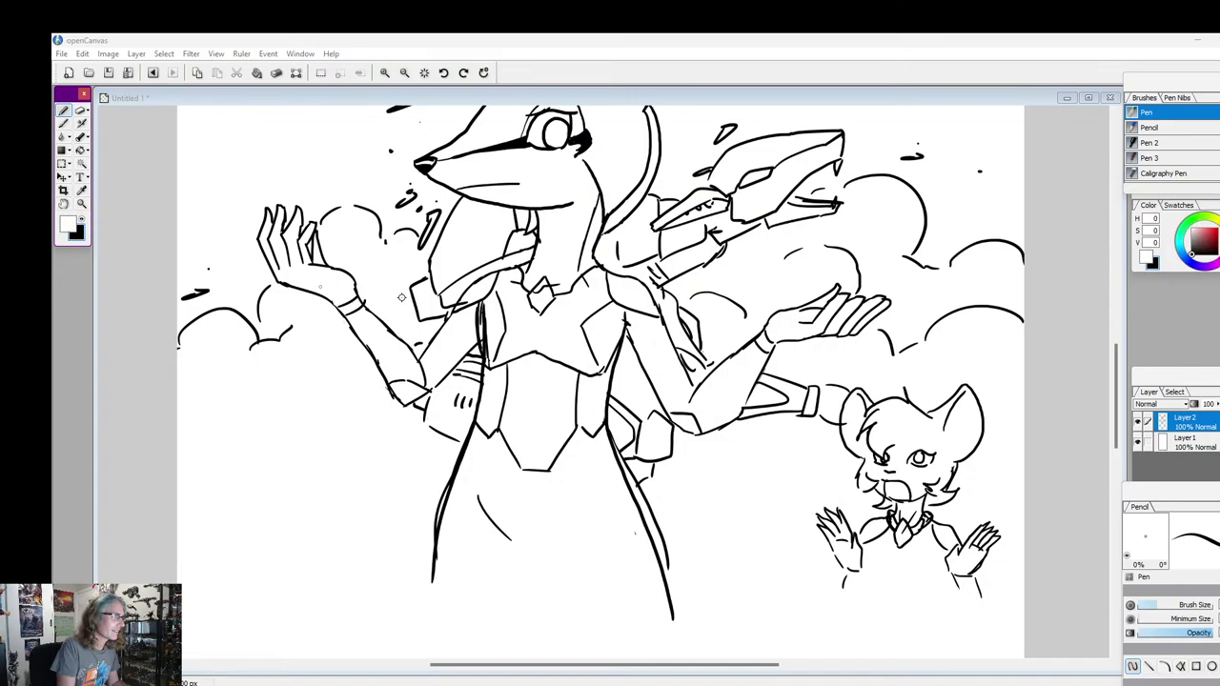
{"action": "left_click", "coordinate": [486, 327]}
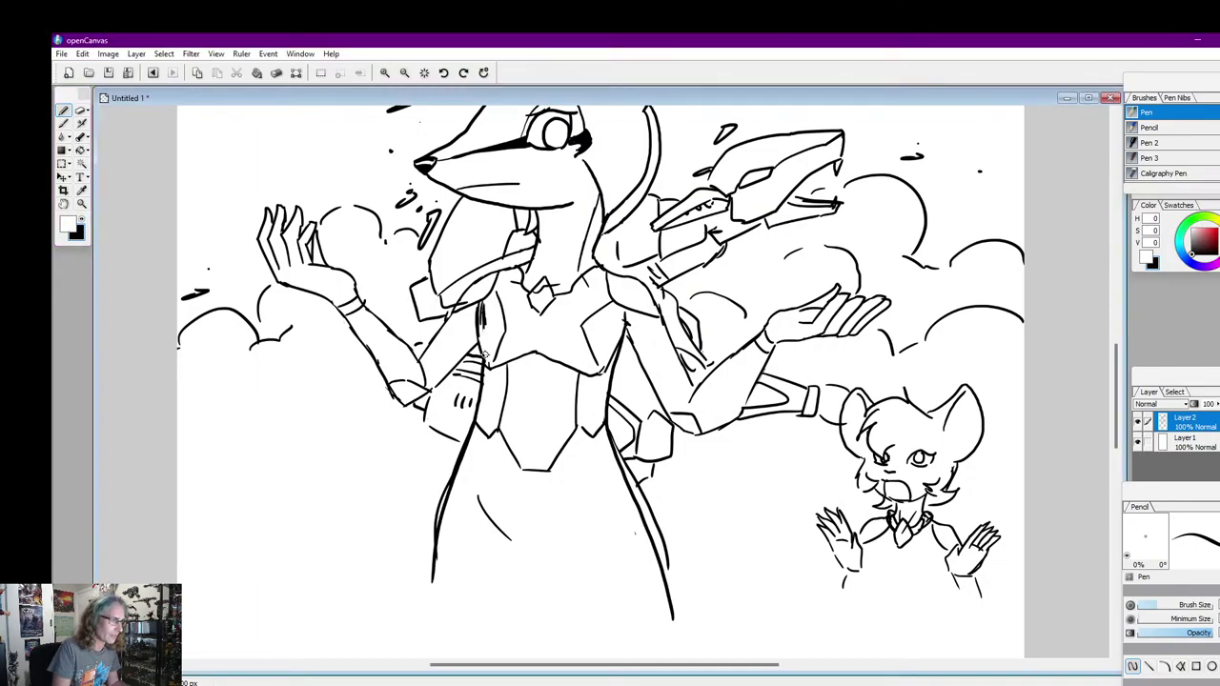
{"action": "left_click_drag", "start_coordinate": [486, 332], "coordinate": [482, 306]}
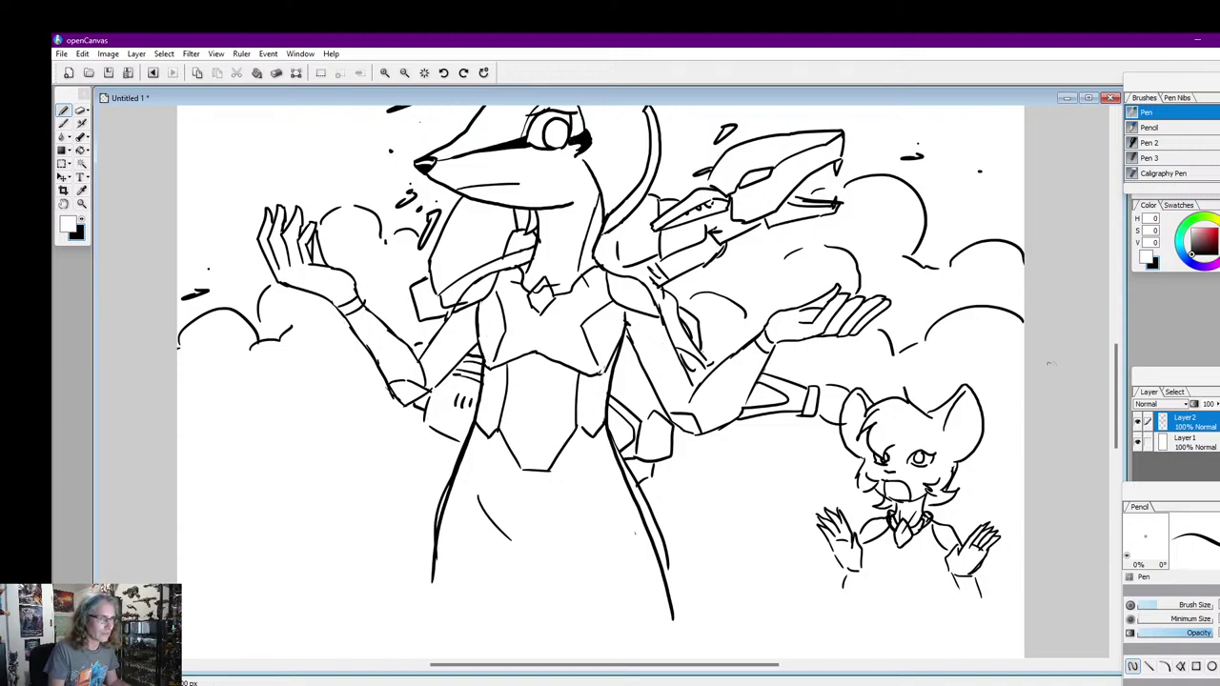
Paint out the doubled hip lines in white, enlarging the brush, and return to black to touch up the left-hand hip
{"action": "mouse_move", "coordinate": [1114, 368]}
{"action": "left_mouse_down"}
{"action": "mouse_move", "coordinate": [1115, 337]}
{"action": "mouse_move", "coordinate": [1116, 379]}
{"action": "left_mouse_up"}
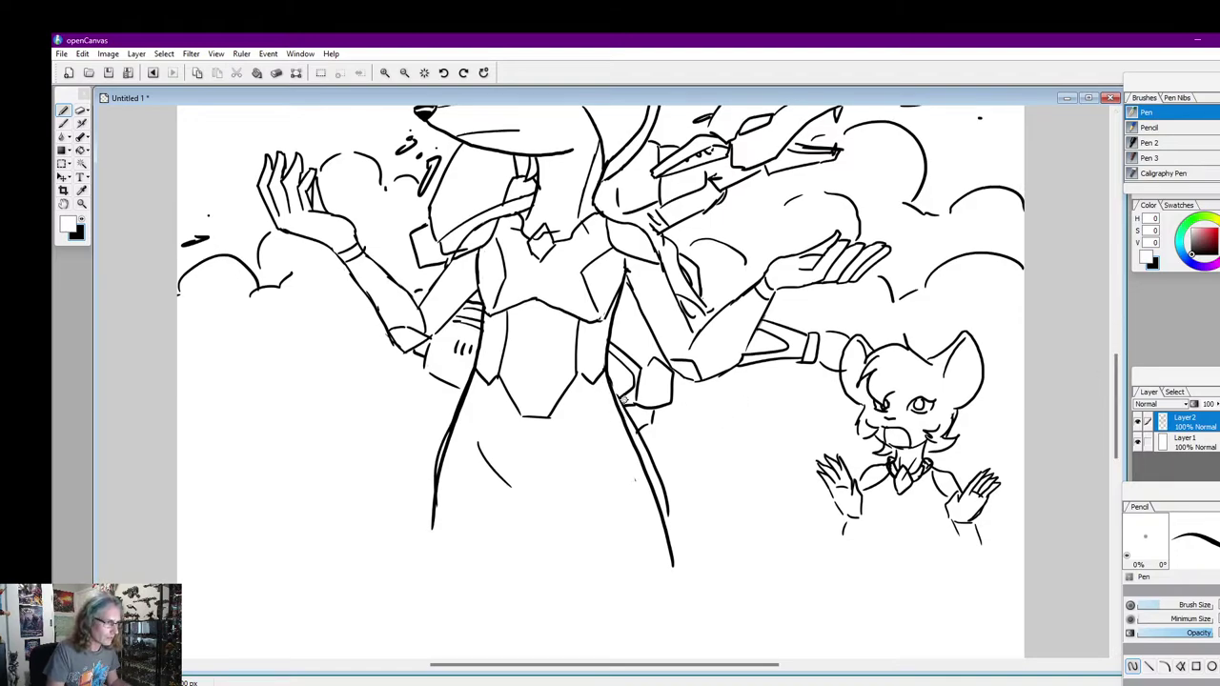
{"action": "left_click_drag", "start_coordinate": [623, 399], "coordinate": [665, 502]}
{"action": "key", "text": "]"}
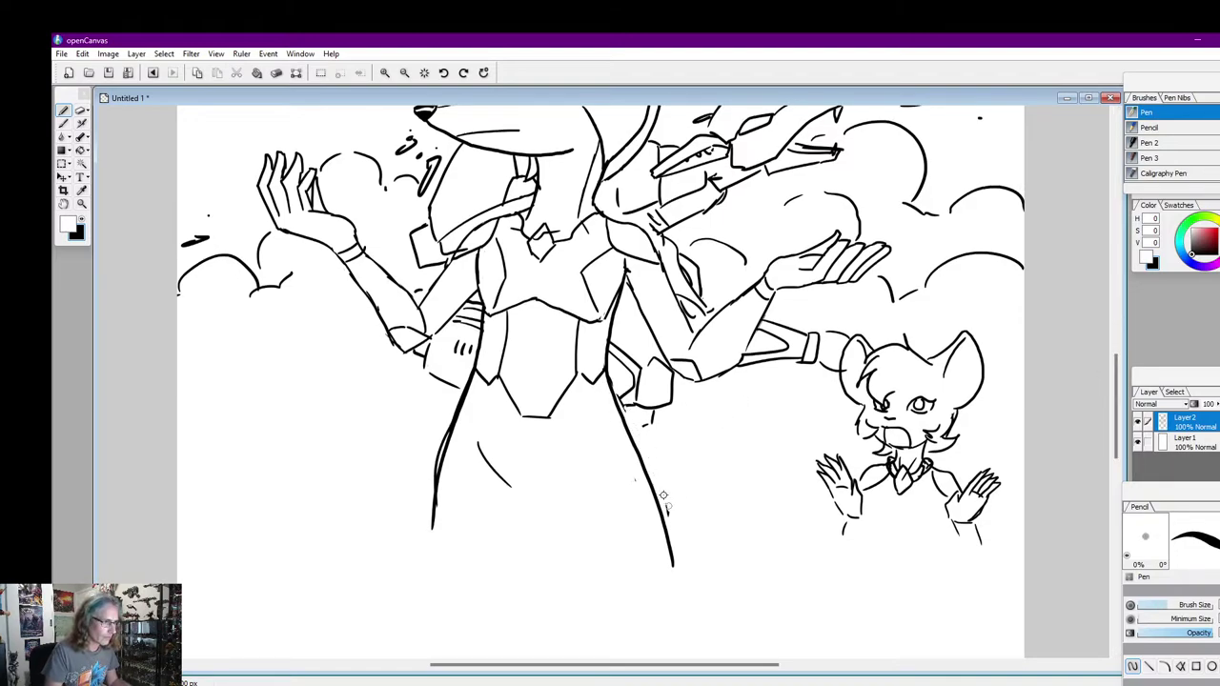
{"action": "mouse_move", "coordinate": [1115, 405]}
{"action": "left_mouse_down"}
{"action": "mouse_move", "coordinate": [1118, 368]}
{"action": "mouse_move", "coordinate": [1120, 385]}
{"action": "left_mouse_up"}
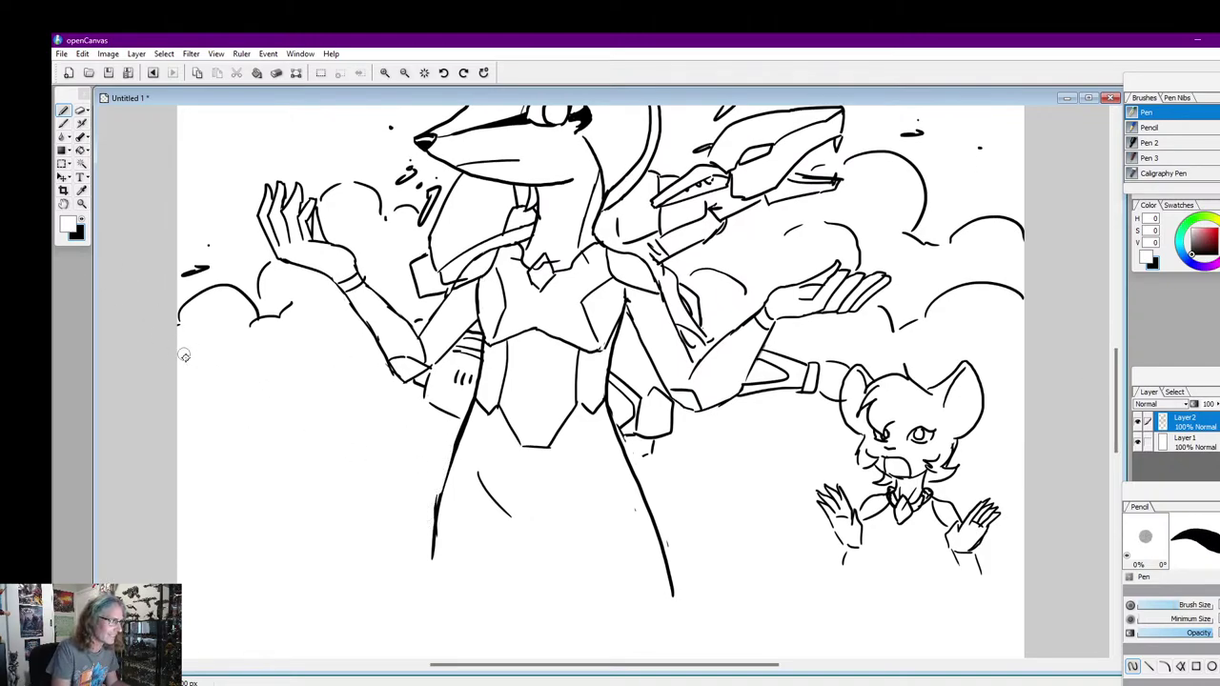
{"action": "left_click", "coordinate": [84, 219]}
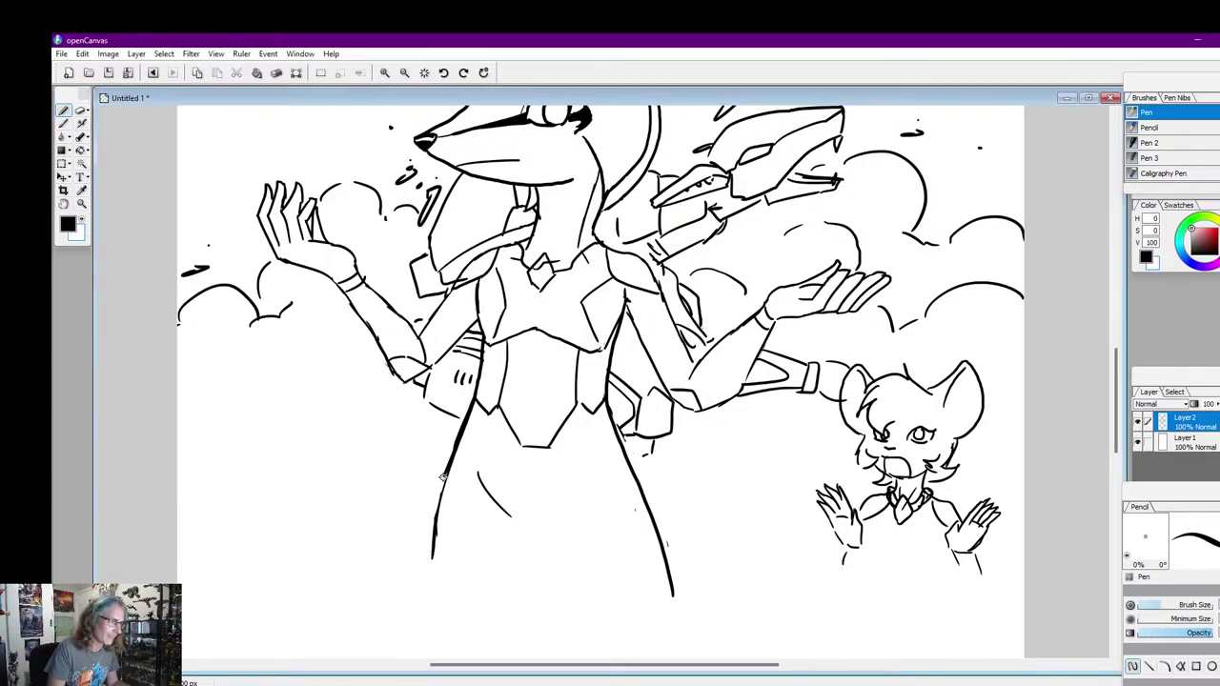
{"action": "left_click_drag", "start_coordinate": [455, 445], "coordinate": [437, 511]}
{"action": "key", "text": "ctrl+z"}
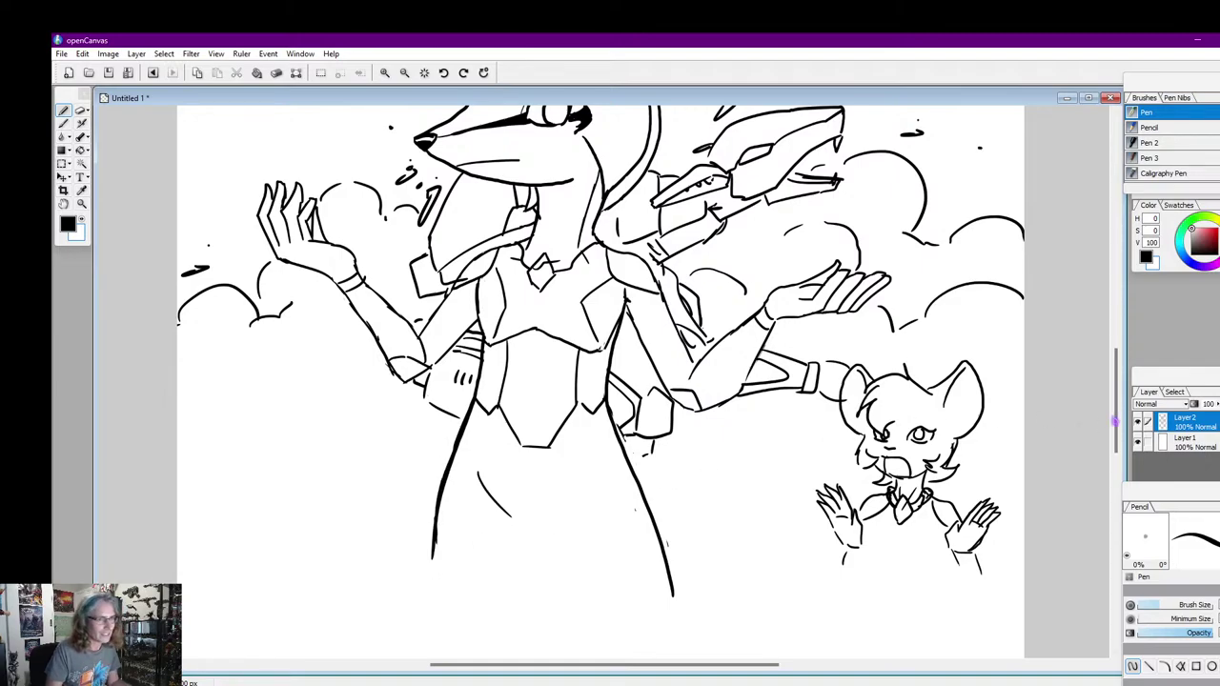
Draw a pointed lock from the fox's eye marking down beside the neck and paint out the old neck line in white
{"action": "scroll", "coordinate": [1115, 419], "scroll_direction": "up", "scroll_amount": 3}
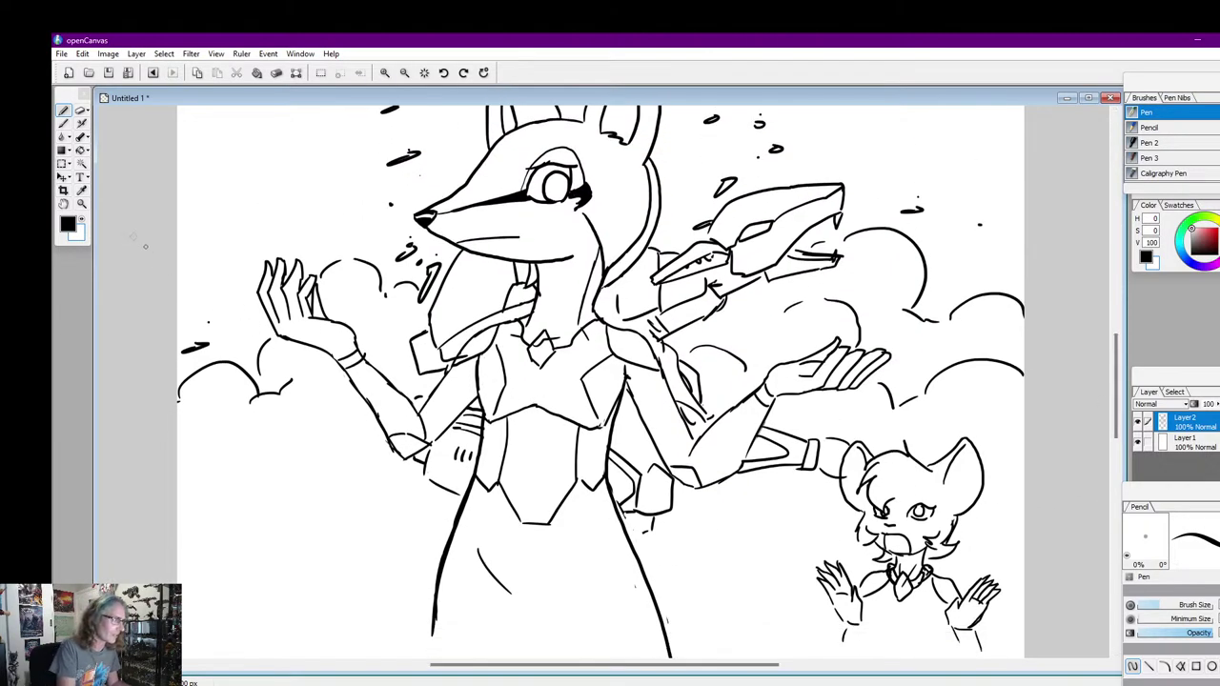
{"action": "key", "text": "x"}
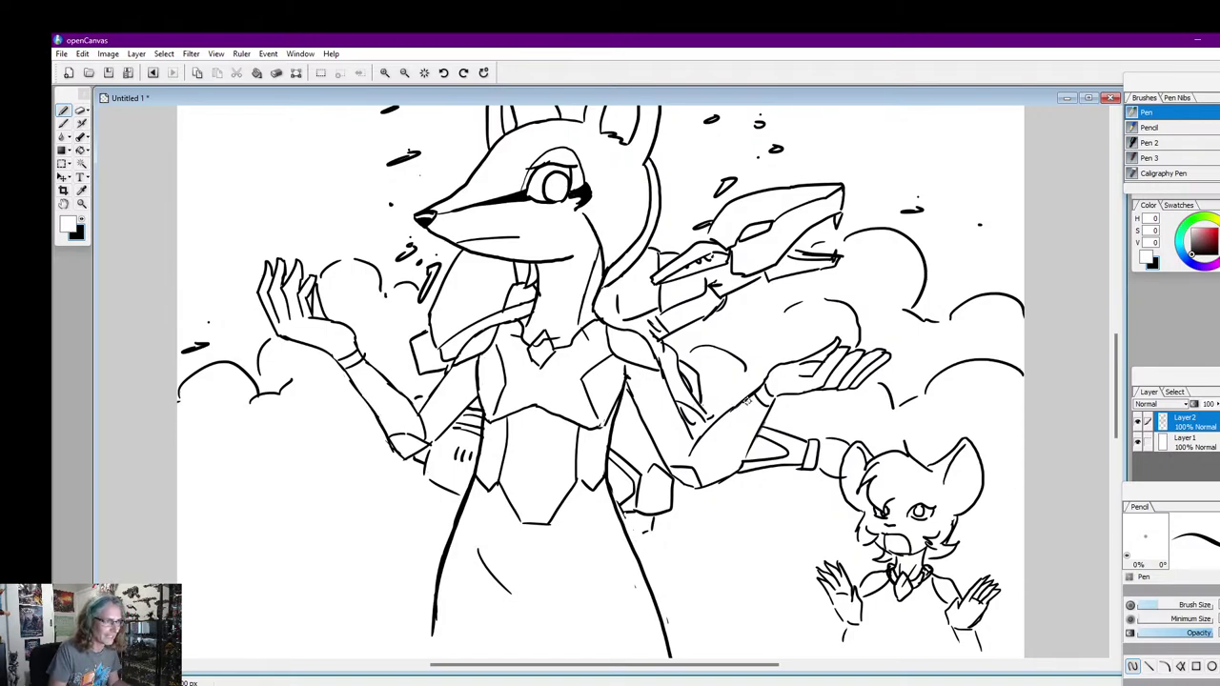
{"action": "mouse_move", "coordinate": [1119, 380]}
{"action": "left_mouse_down"}
{"action": "mouse_move", "coordinate": [1119, 394]}
{"action": "mouse_move", "coordinate": [1121, 370]}
{"action": "mouse_move", "coordinate": [1122, 383]}
{"action": "left_mouse_up"}
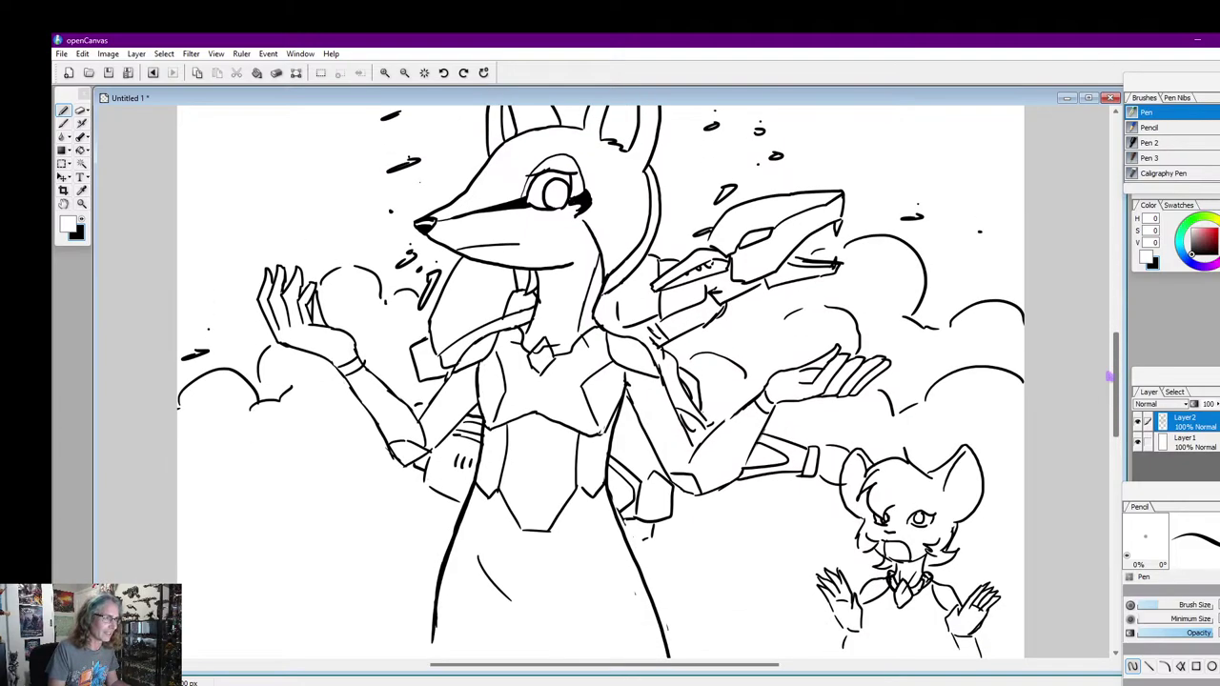
{"action": "left_click", "coordinate": [82, 223]}
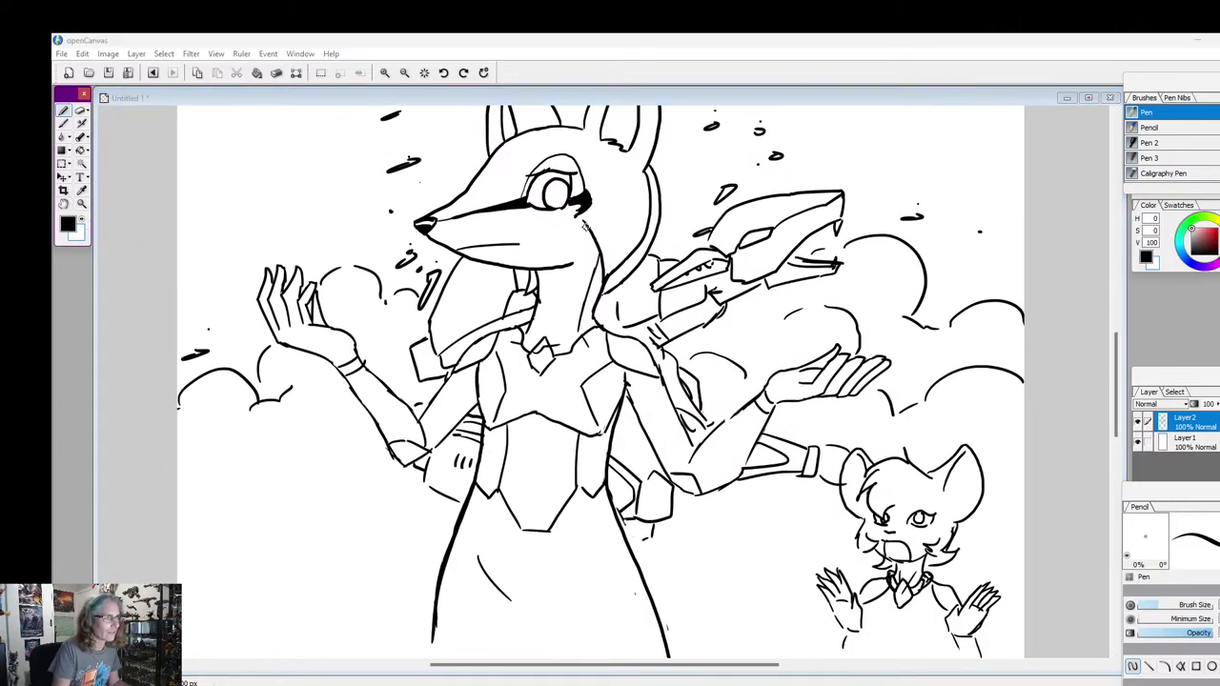
{"action": "left_click_drag", "start_coordinate": [586, 222], "coordinate": [576, 303]}
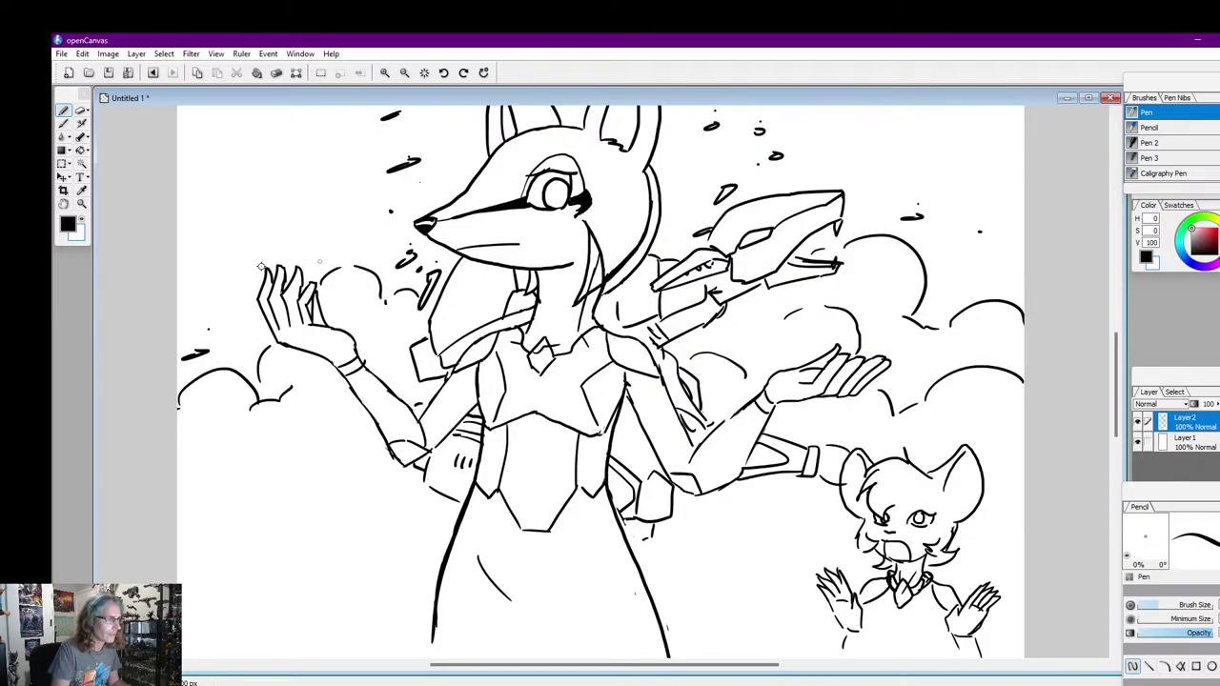
{"action": "left_click", "coordinate": [83, 221]}
{"action": "left_click", "coordinate": [608, 272]}
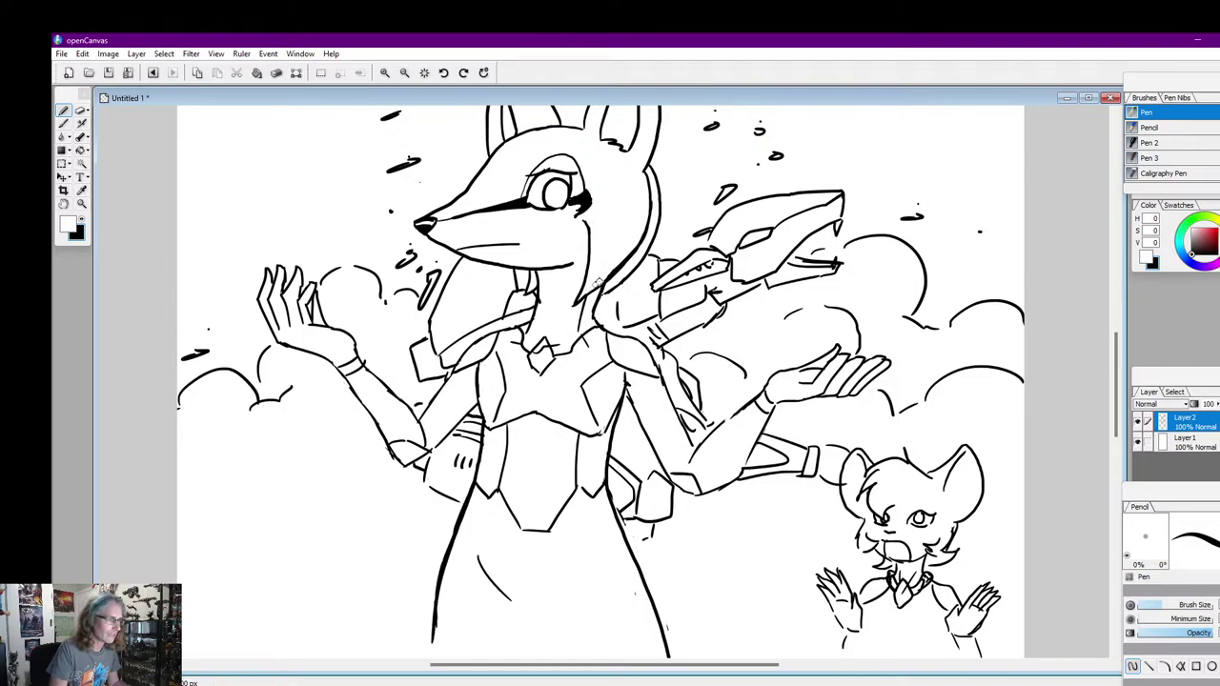
Draw a small pointed lock below the fox's jaw on the left-hand side of the neck and clean its overlapping lines with white
{"action": "left_click_drag", "start_coordinate": [1116, 378], "coordinate": [1116, 355]}
{"action": "left_click", "coordinate": [81, 219]}
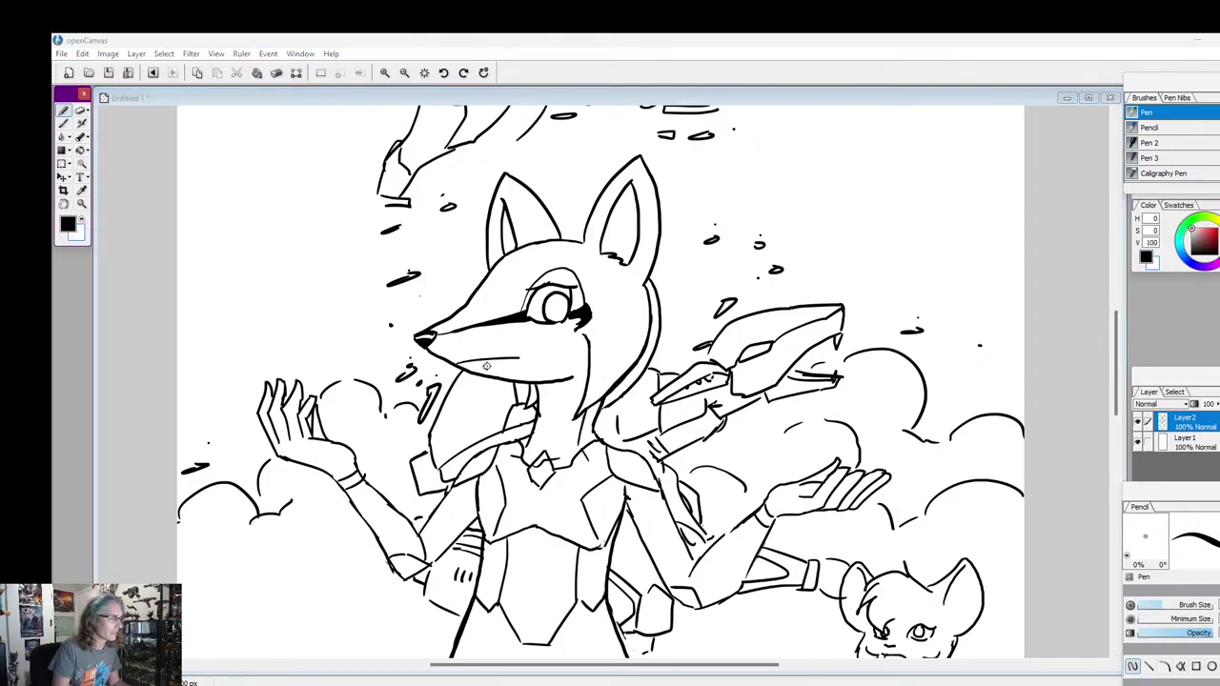
{"action": "left_click", "coordinate": [517, 386]}
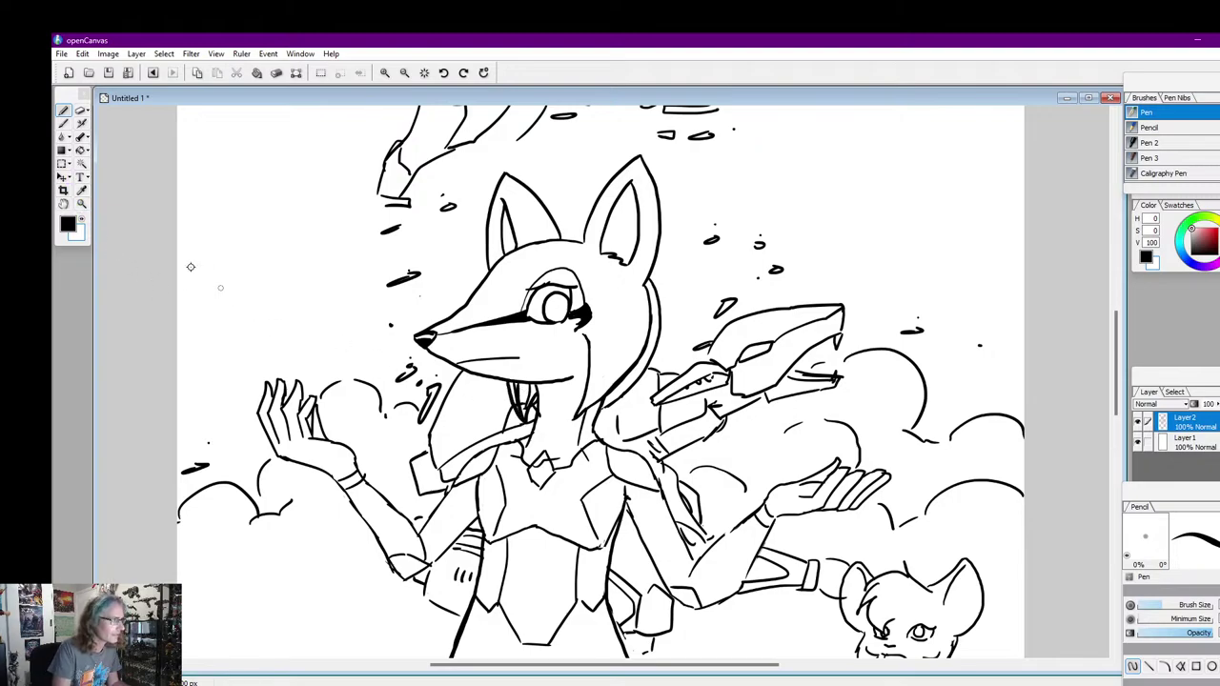
{"action": "left_click", "coordinate": [88, 225]}
{"action": "left_click", "coordinate": [514, 386]}
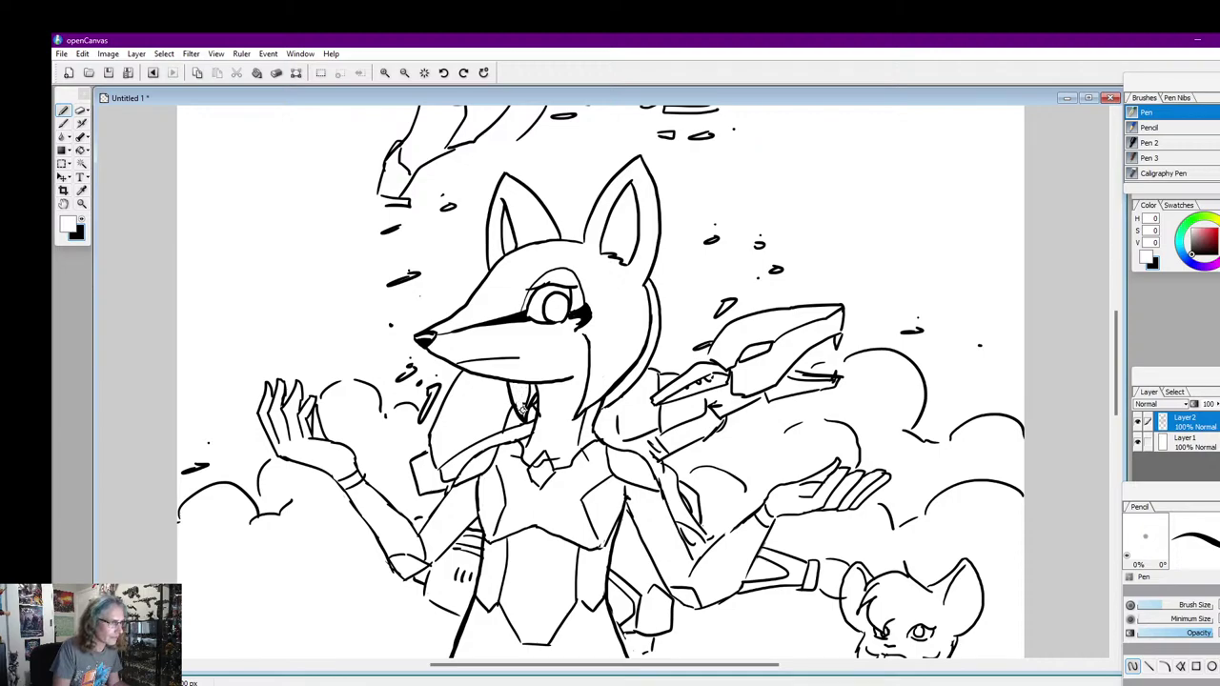
{"action": "left_click_drag", "start_coordinate": [523, 409], "coordinate": [527, 399]}
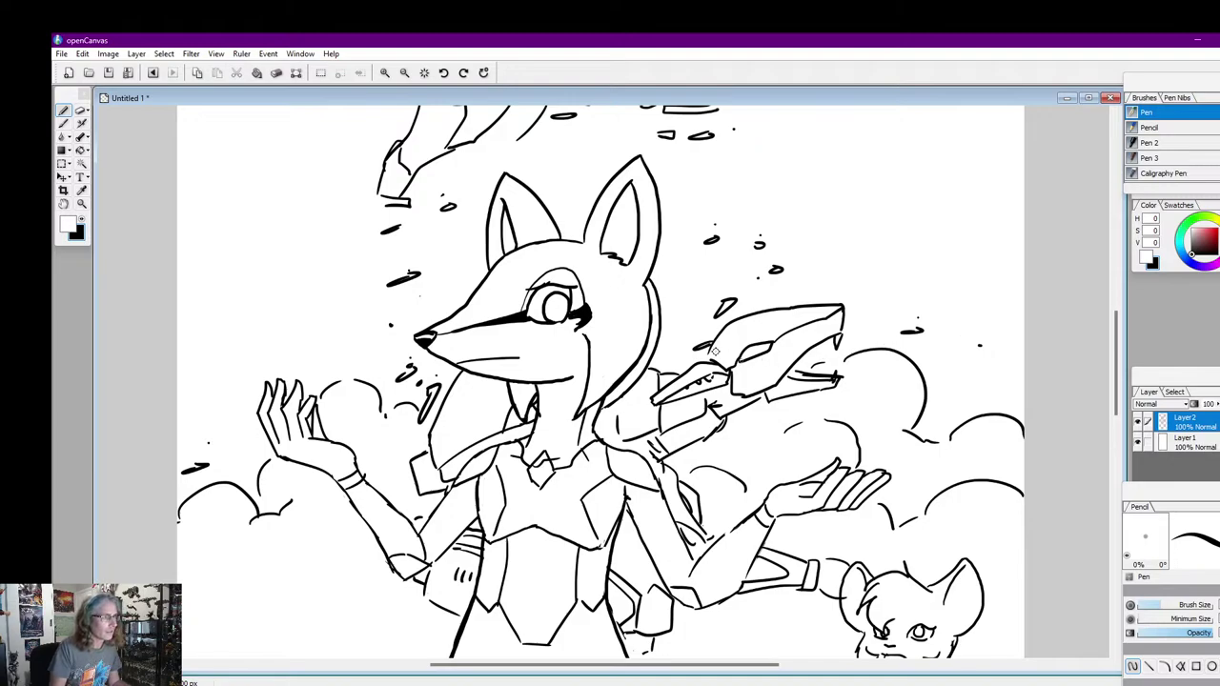
{"action": "left_click", "coordinate": [83, 222]}
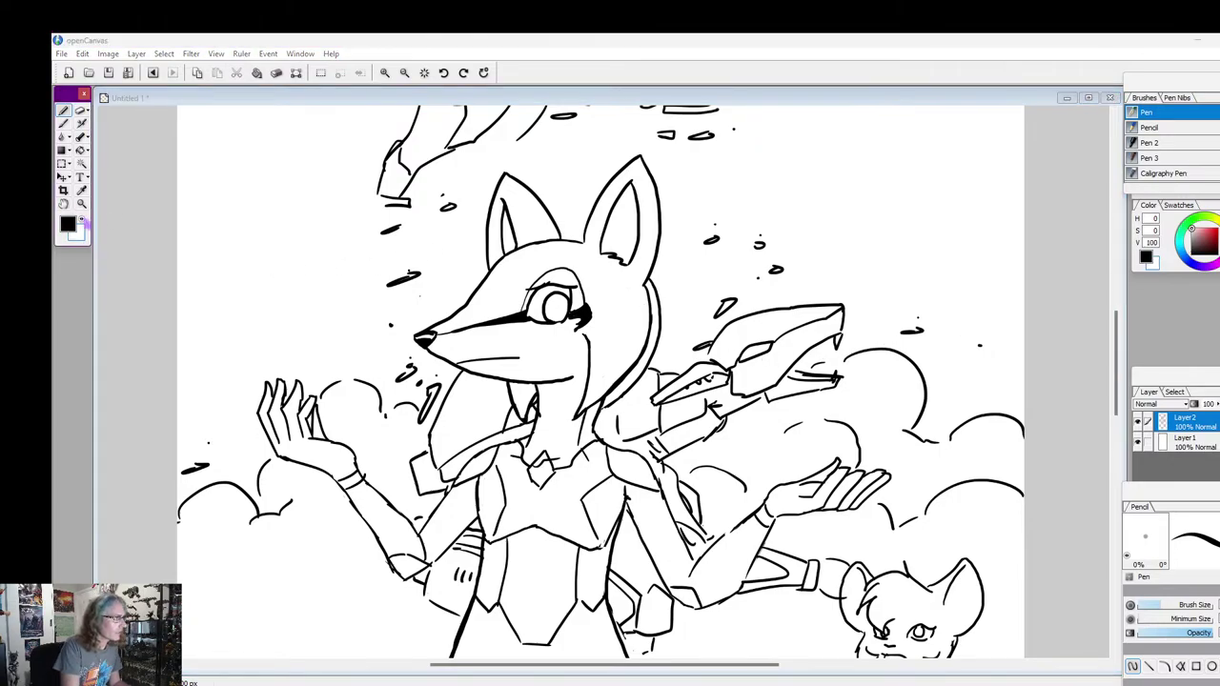
Touch up the top of the fox's head in black and clean around the armoured creature's jaw in white
{"action": "left_click", "coordinate": [582, 244]}
{"action": "left_click_drag", "start_coordinate": [1119, 363], "coordinate": [1125, 332]}
{"action": "left_click", "coordinate": [82, 217]}
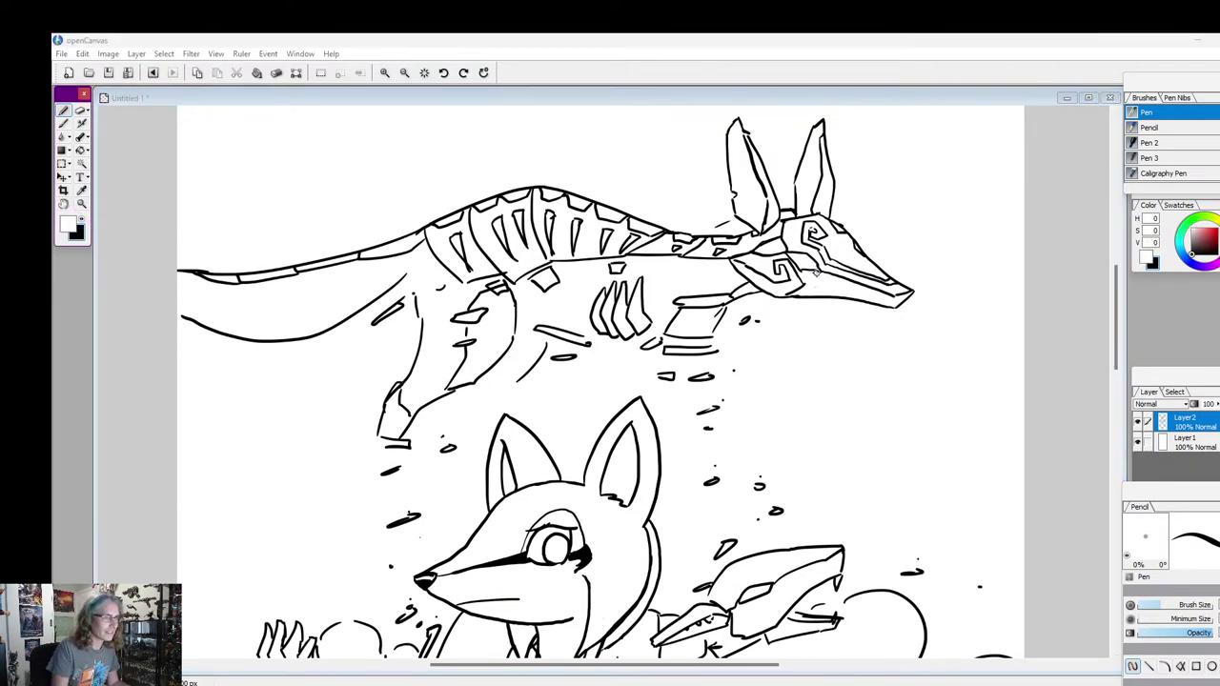
{"action": "left_click", "coordinate": [809, 282]}
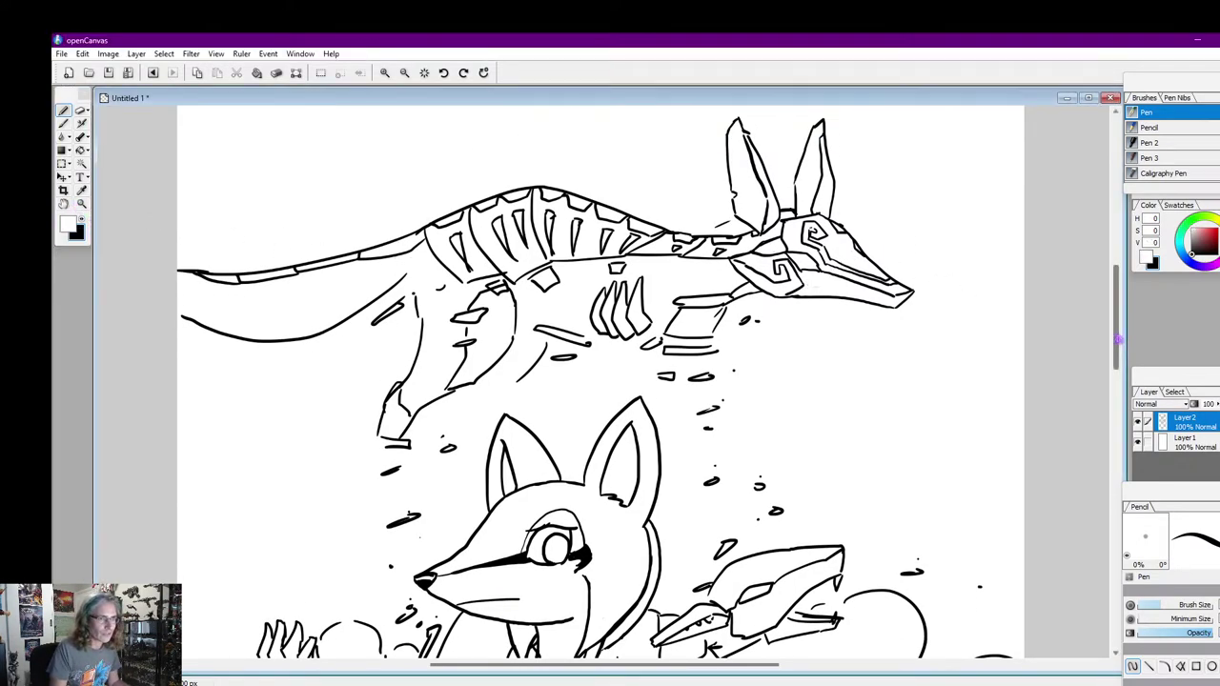
{"action": "left_click_drag", "start_coordinate": [1118, 336], "coordinate": [1118, 338]}
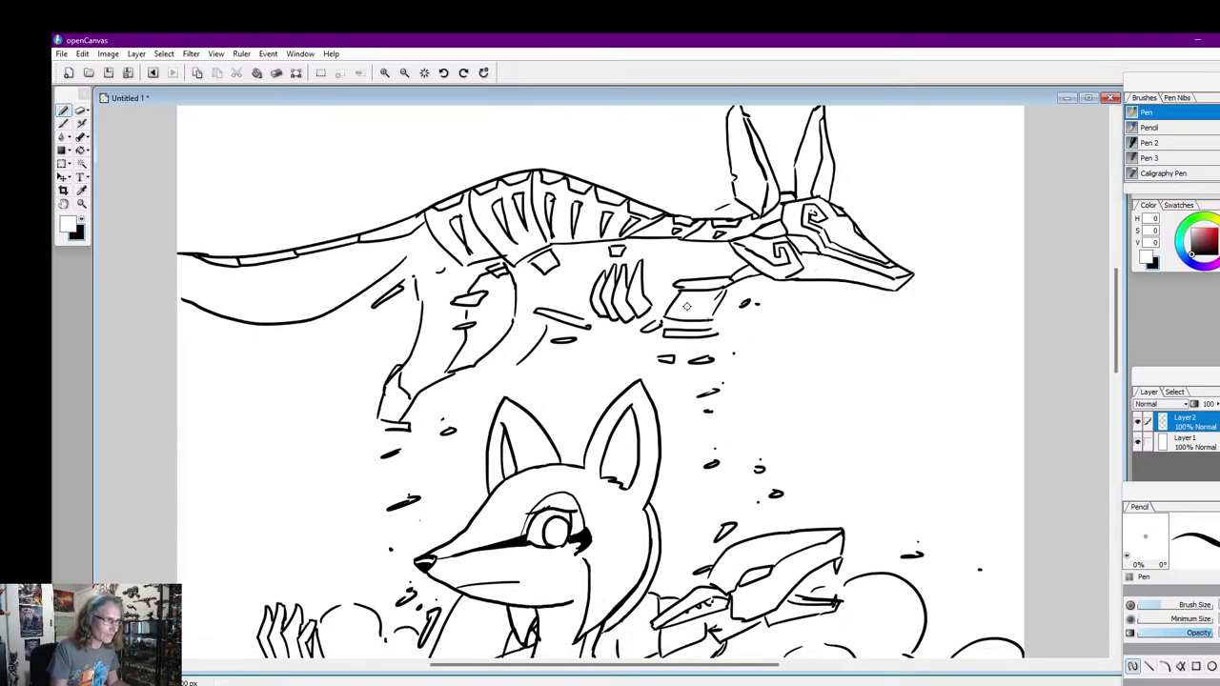
Tidy the lower ends of the armoured creature's body stripes and its belly line, alternating white and black strokes
{"action": "left_click", "coordinate": [82, 218]}
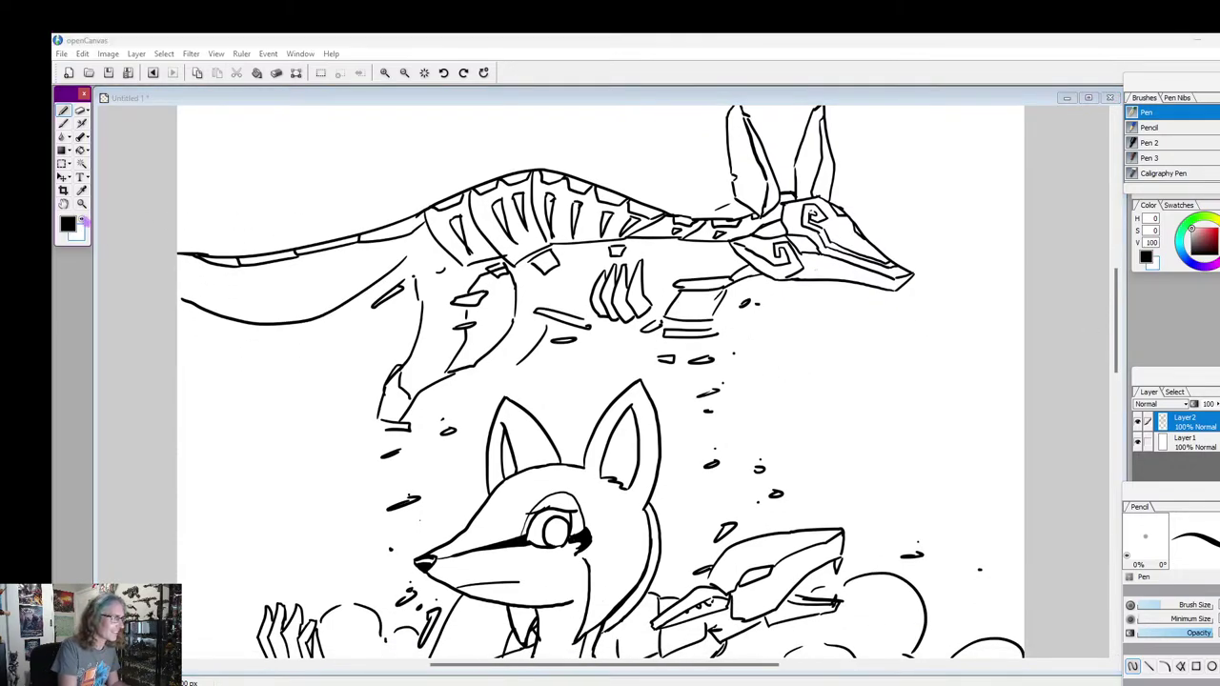
{"action": "left_click", "coordinate": [82, 218]}
{"action": "left_click", "coordinate": [557, 233]}
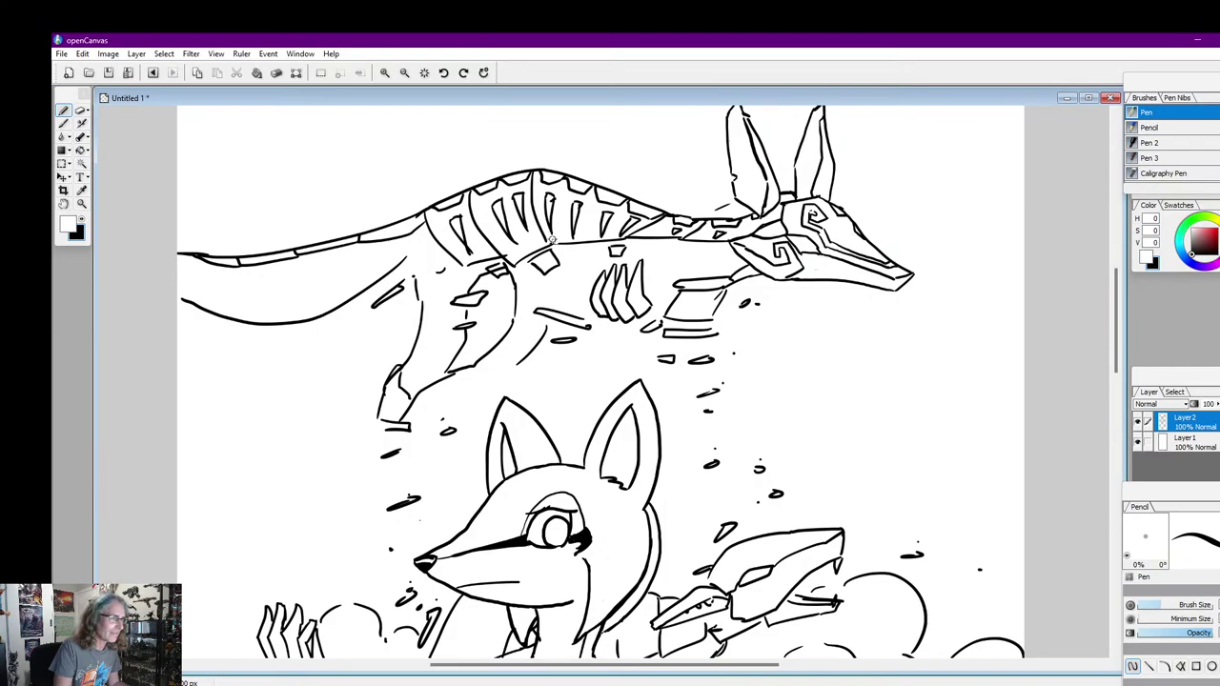
{"action": "left_click", "coordinate": [82, 219]}
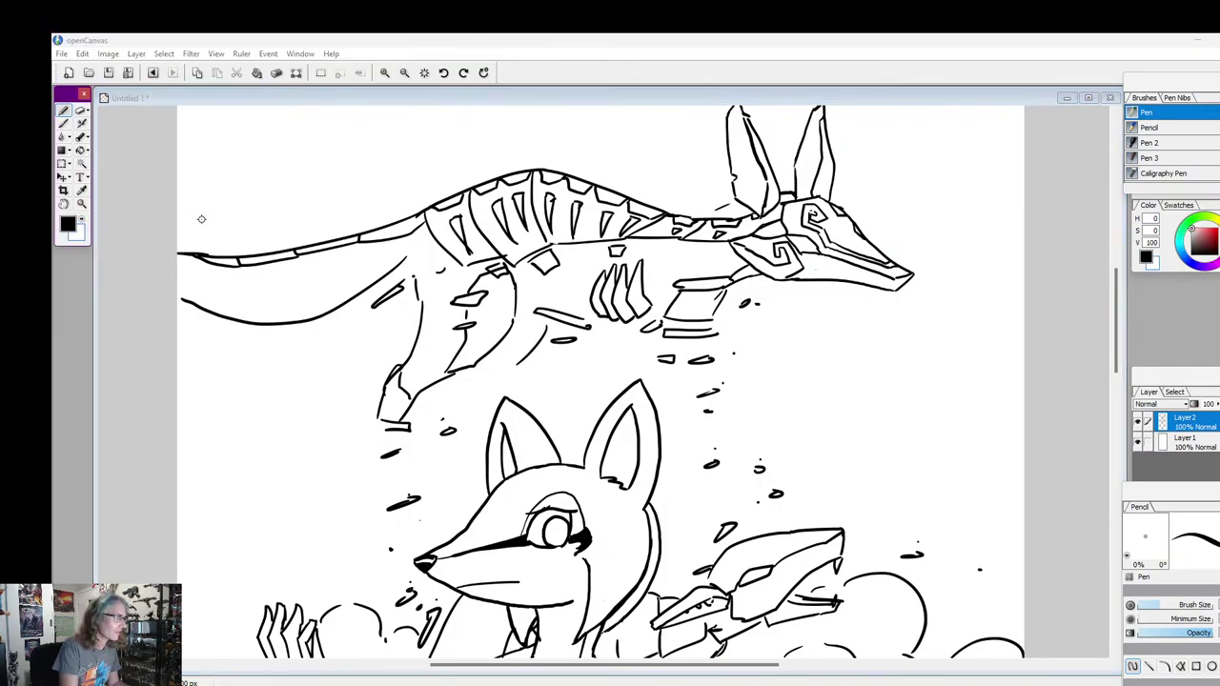
{"action": "left_click", "coordinate": [561, 243]}
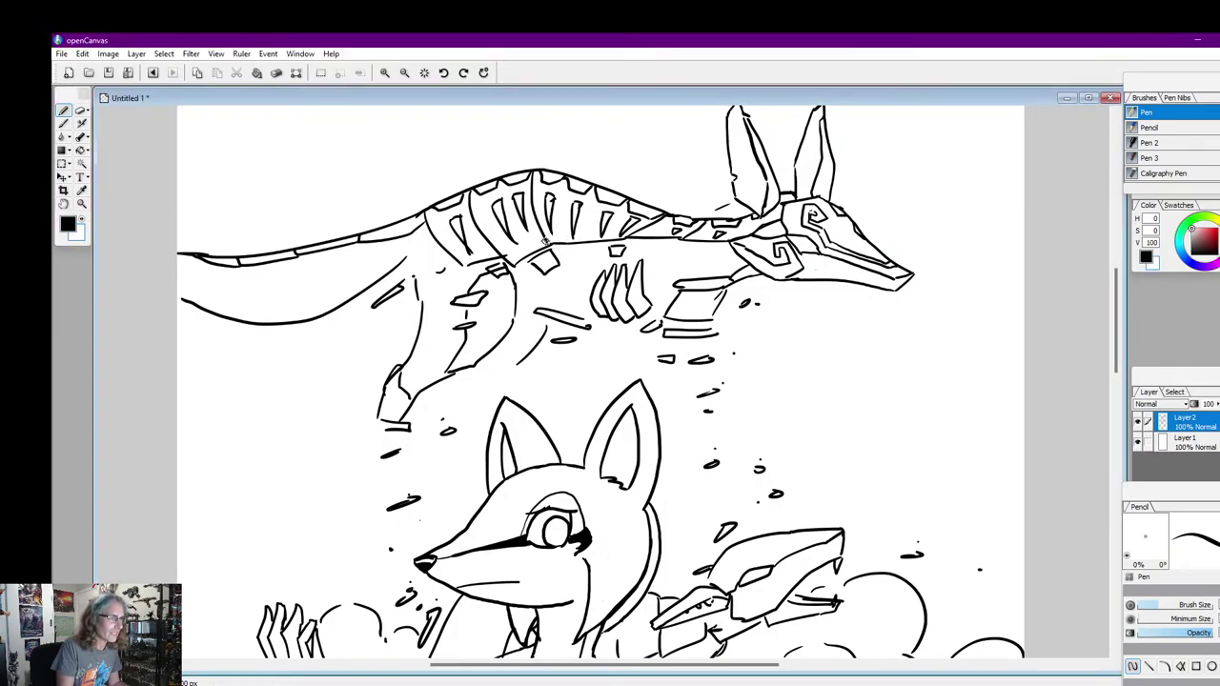
{"action": "left_click", "coordinate": [81, 218]}
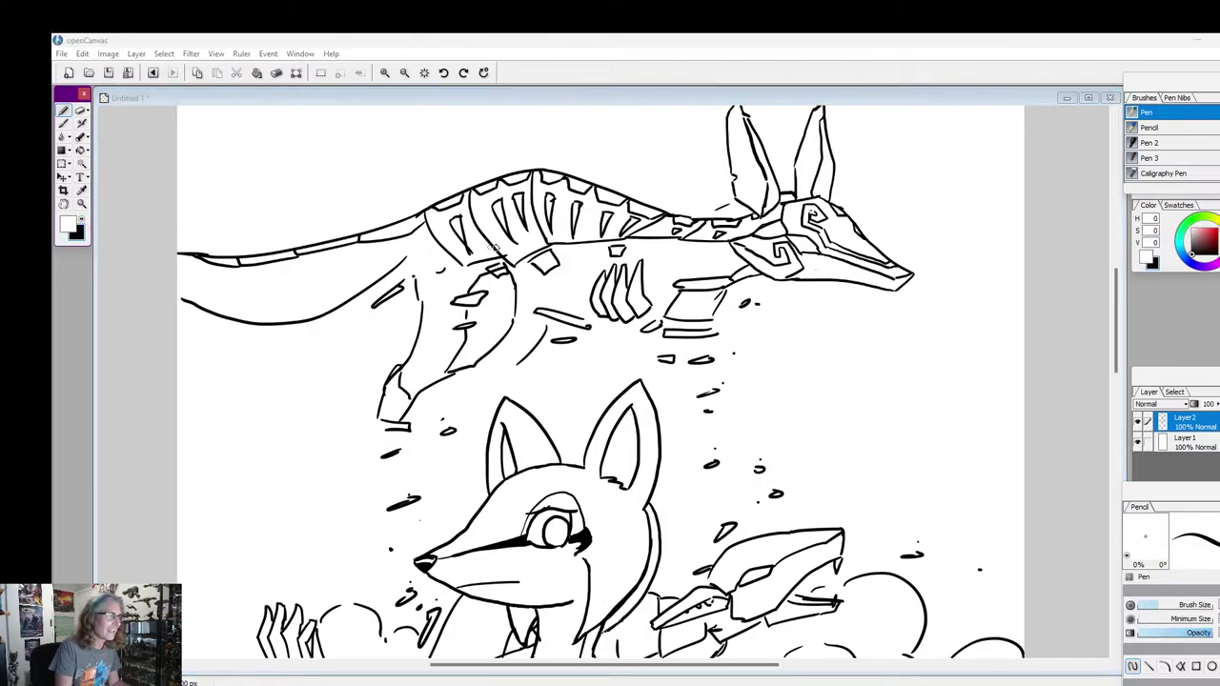
{"action": "left_click", "coordinate": [515, 252]}
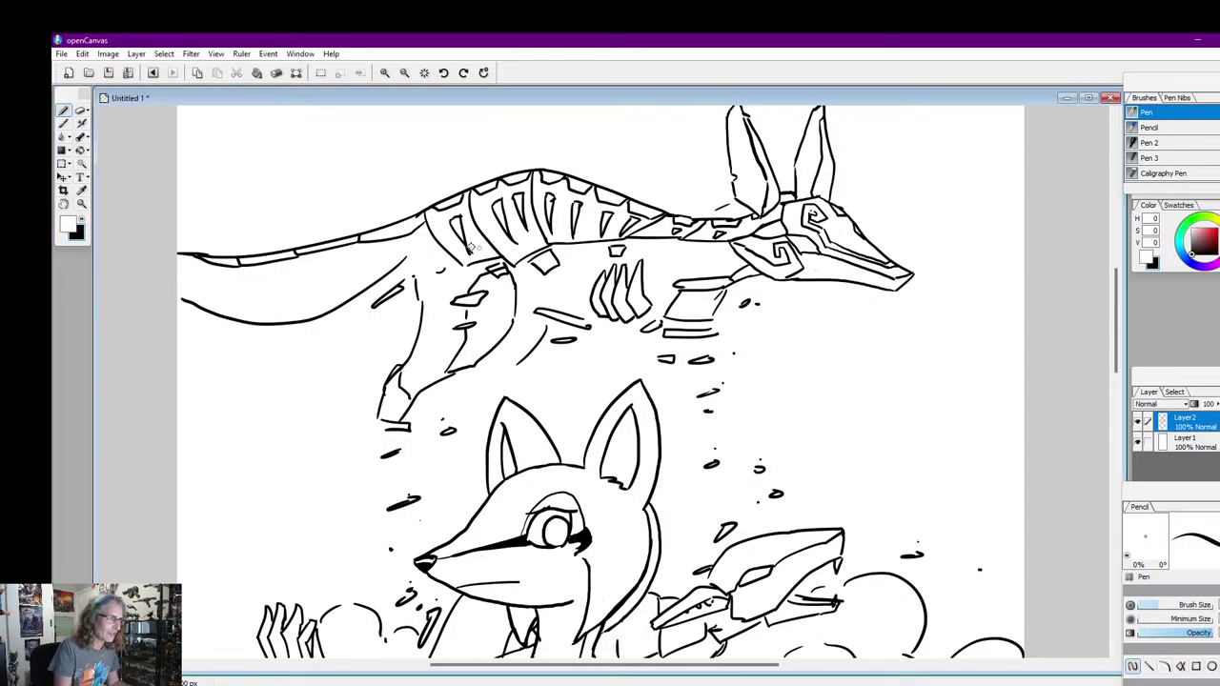
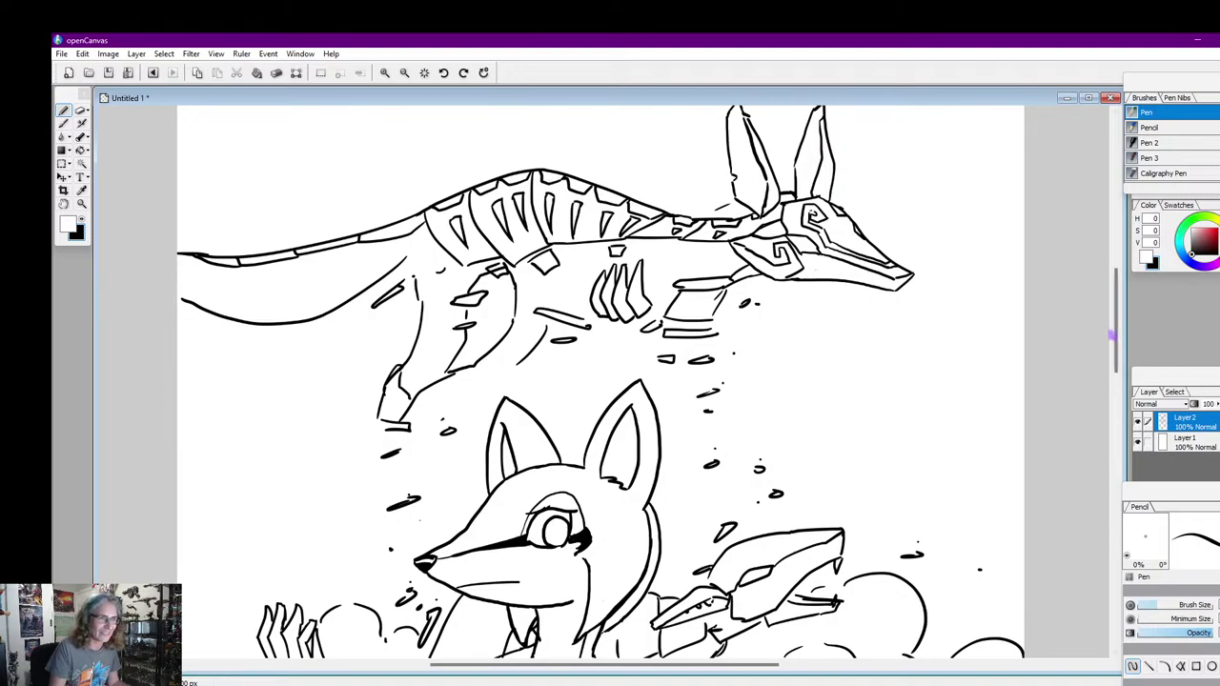
Touch up the armoured creature's ear tip and head lines in black and clean around its ear base in white
{"action": "scroll", "coordinate": [1115, 319], "scroll_direction": "up", "scroll_amount": 2}
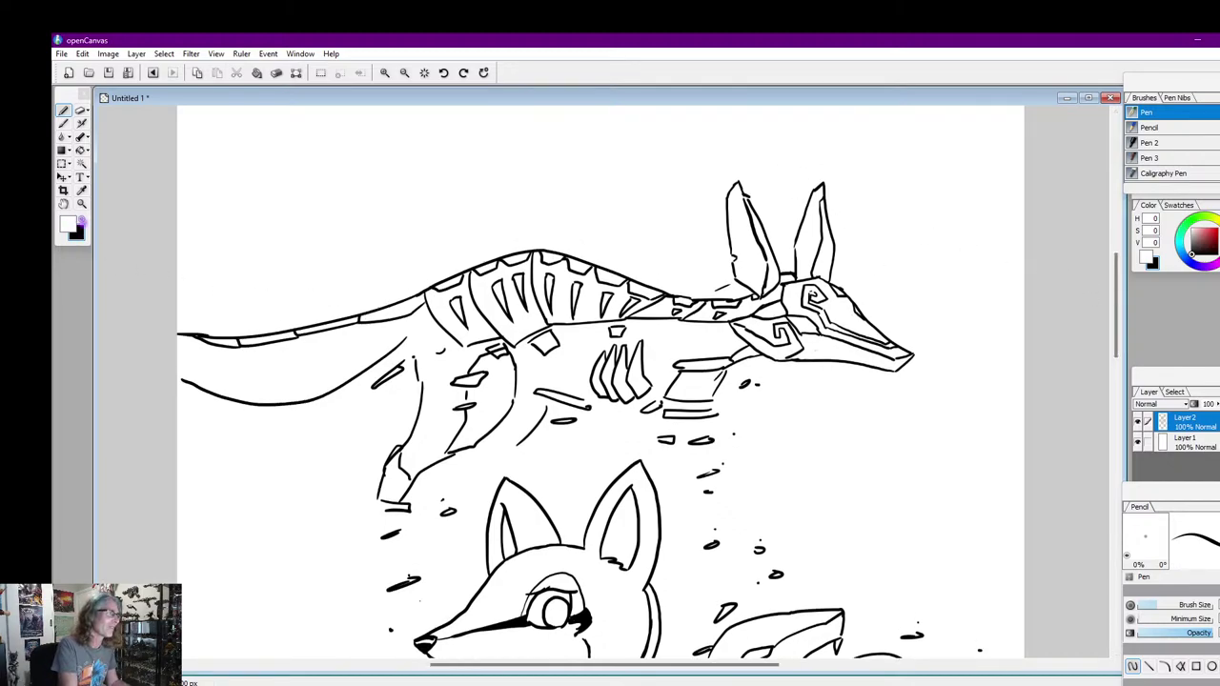
{"action": "left_click", "coordinate": [82, 220]}
{"action": "left_click", "coordinate": [747, 197]}
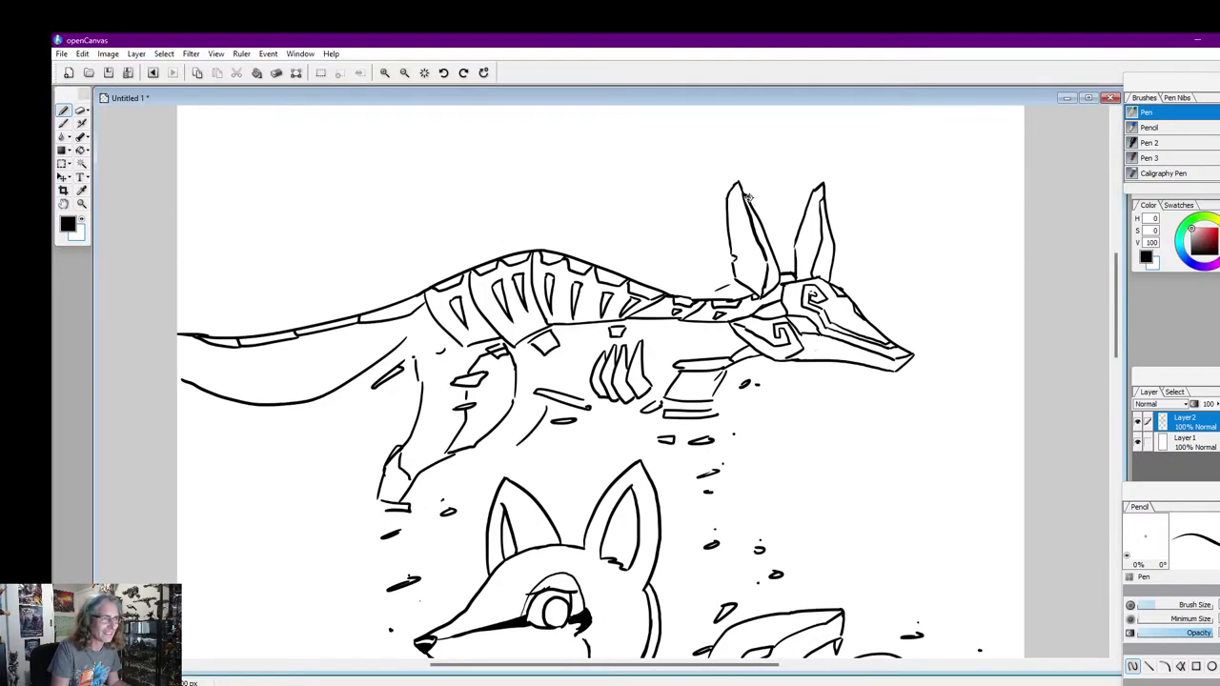
{"action": "scroll", "coordinate": [1116, 314], "scroll_direction": "down", "scroll_amount": 2}
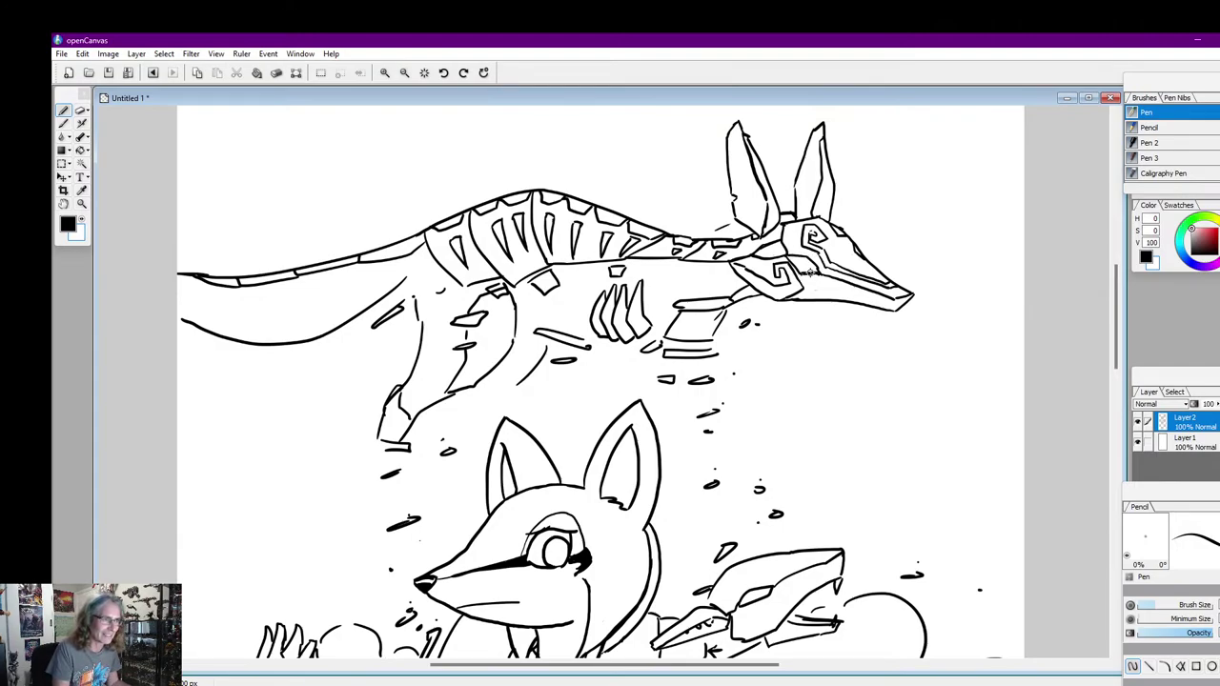
{"action": "left_click", "coordinate": [85, 219]}
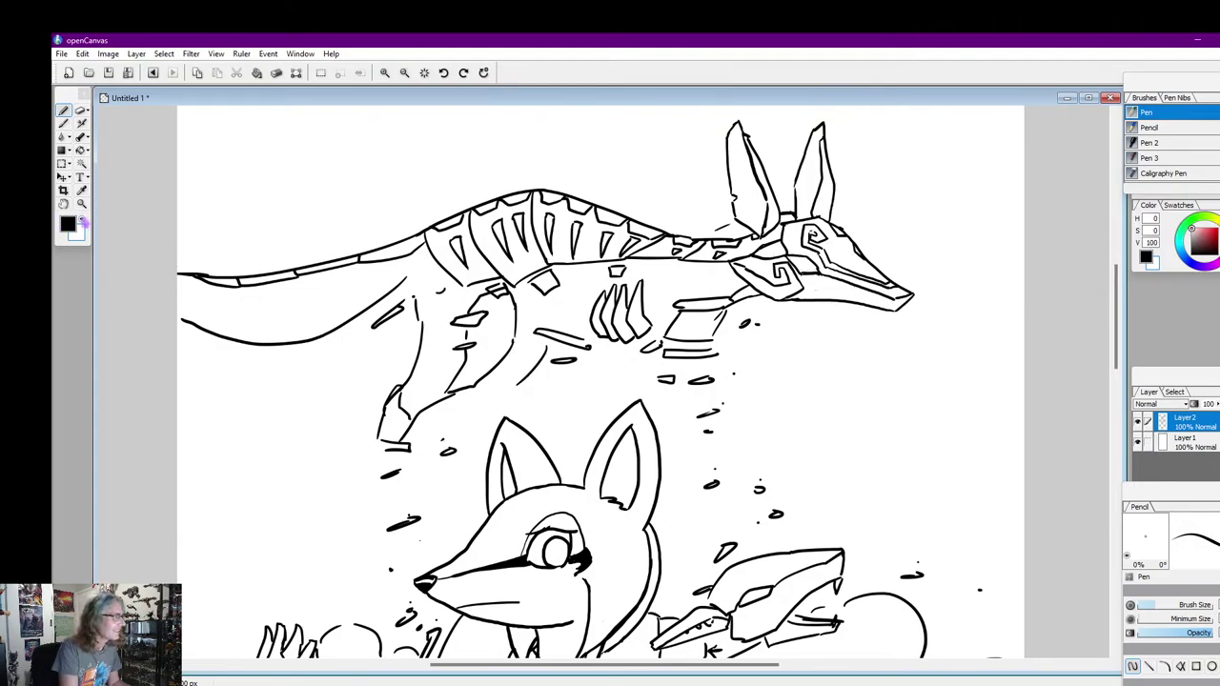
{"action": "left_click", "coordinate": [818, 211]}
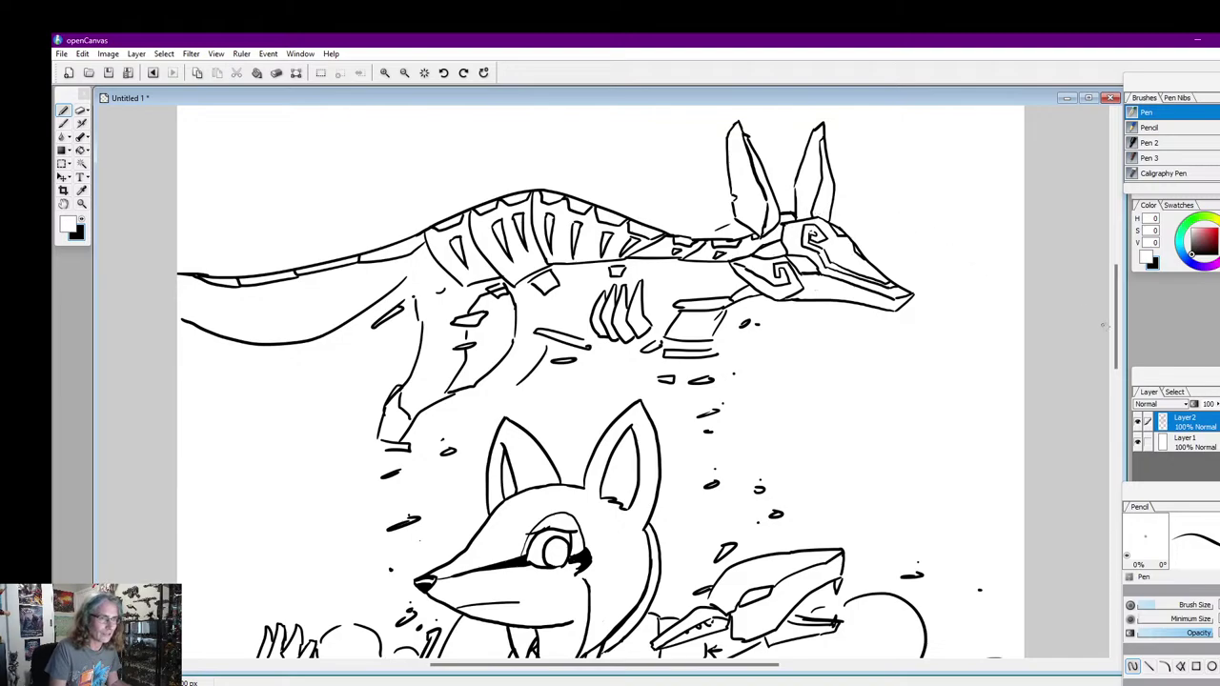
{"action": "mouse_move", "coordinate": [1115, 330]}
{"action": "left_mouse_down"}
{"action": "mouse_move", "coordinate": [1116, 341]}
{"action": "mouse_move", "coordinate": [1117, 329]}
{"action": "left_mouse_up"}
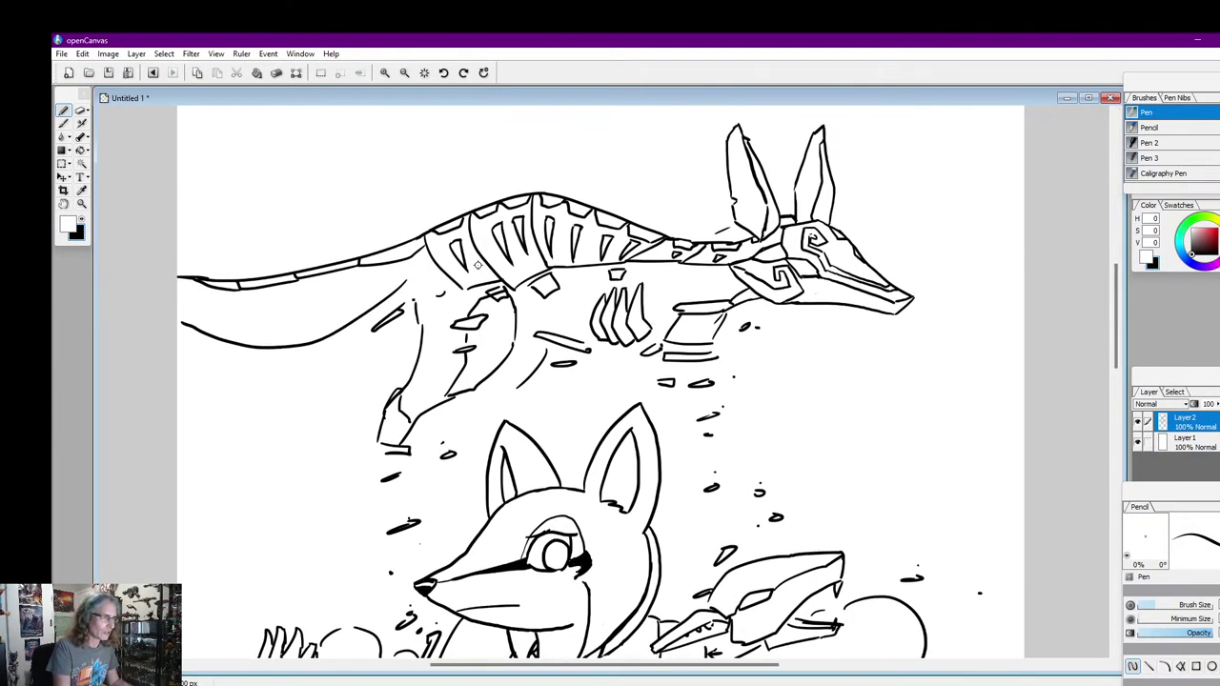
Add small black debris pieces above the cloud beside the fox's raised hand and in the sky above the snake head
{"action": "left_click_drag", "start_coordinate": [1119, 324], "coordinate": [1114, 369]}
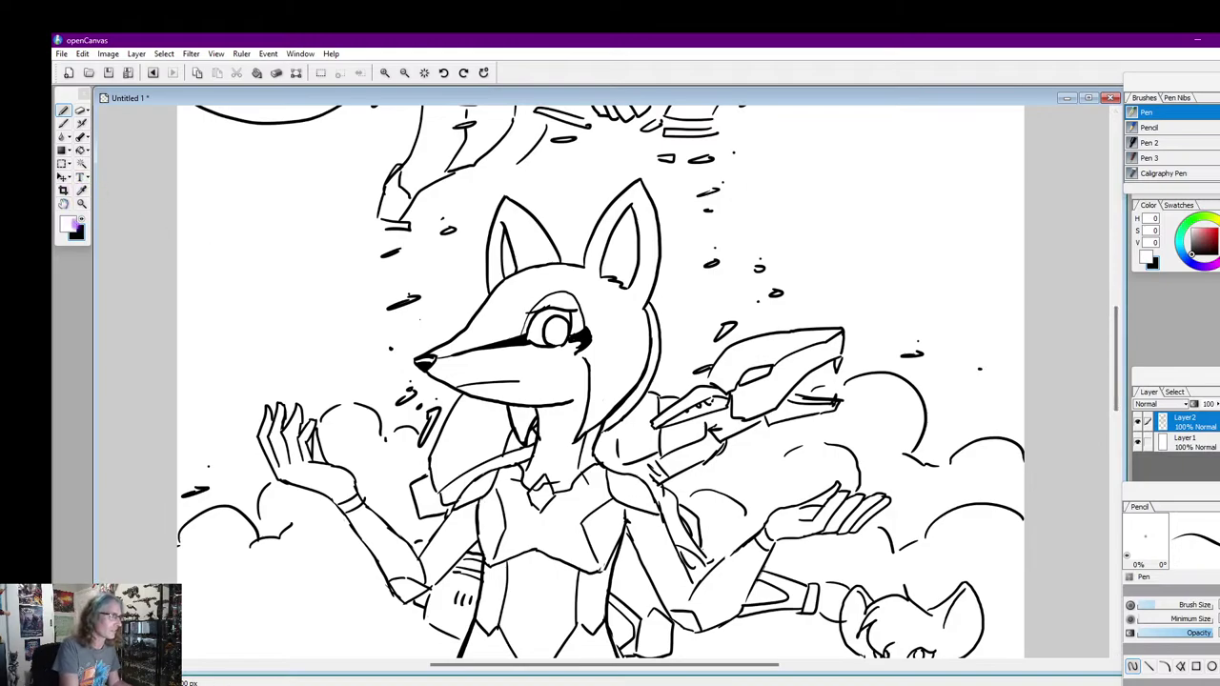
{"action": "left_click", "coordinate": [81, 220]}
{"action": "left_click_drag", "start_coordinate": [349, 393], "coordinate": [341, 409]}
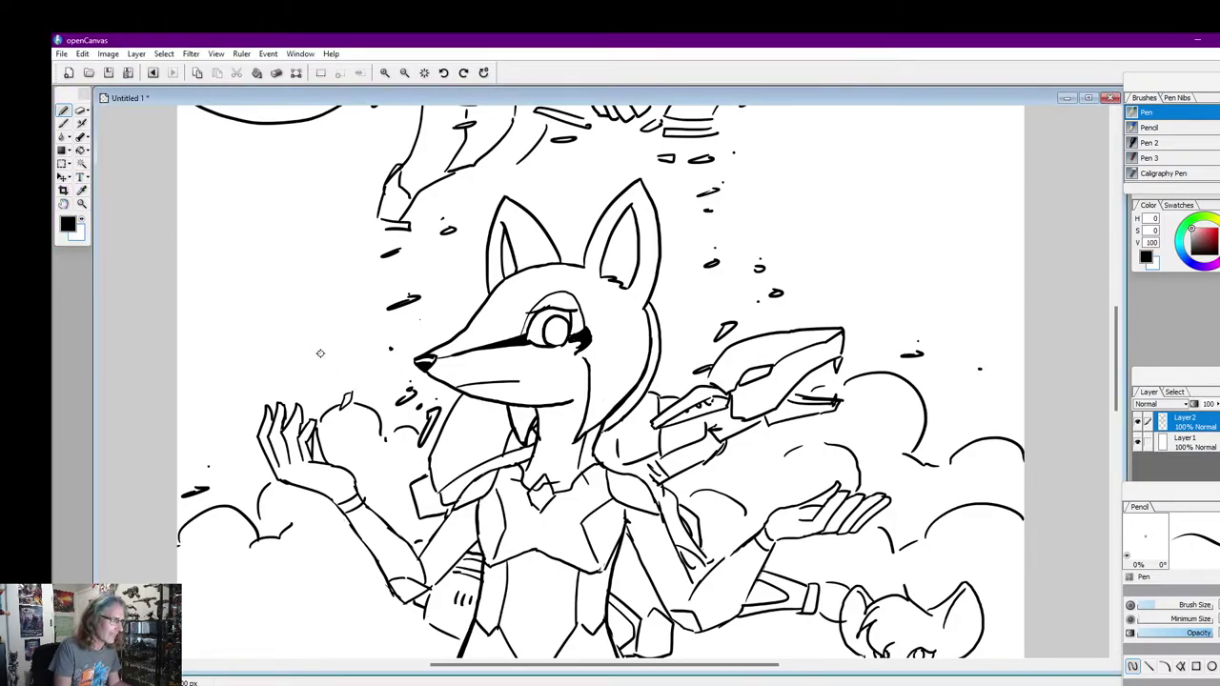
{"action": "left_click_drag", "start_coordinate": [870, 269], "coordinate": [877, 267]}
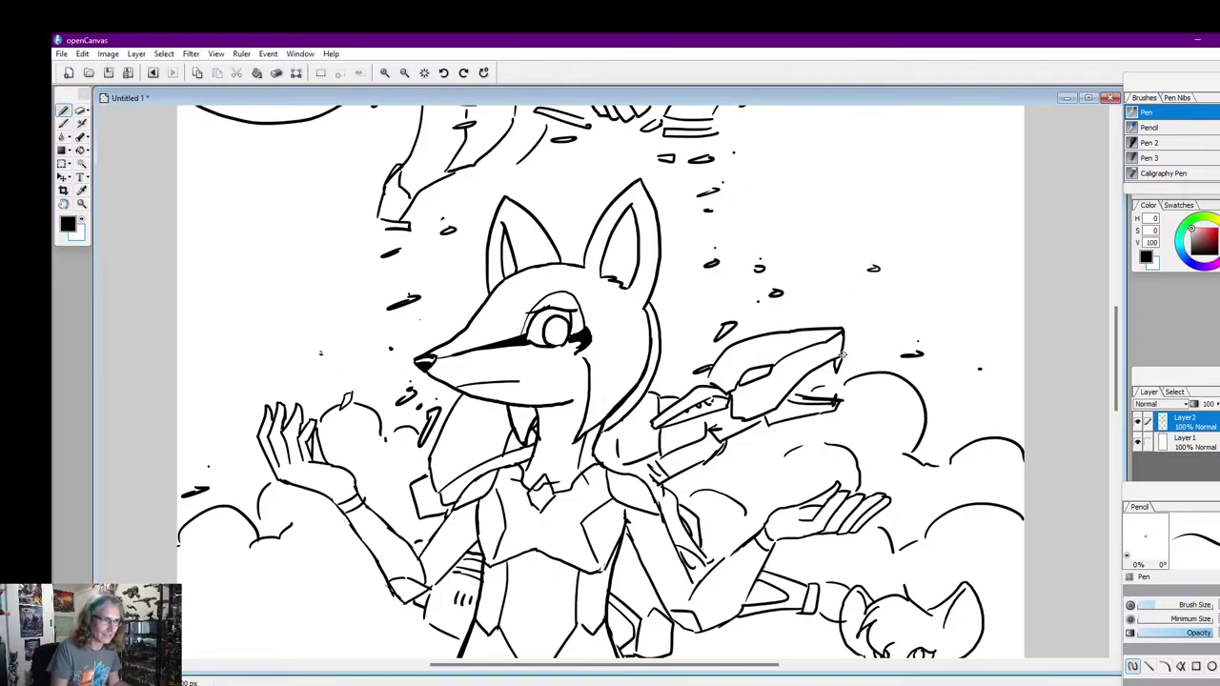
Clean up the lines at the end of the mechanical tail beside the mouse-like character in white
{"action": "left_click_drag", "start_coordinate": [1115, 346], "coordinate": [1116, 369]}
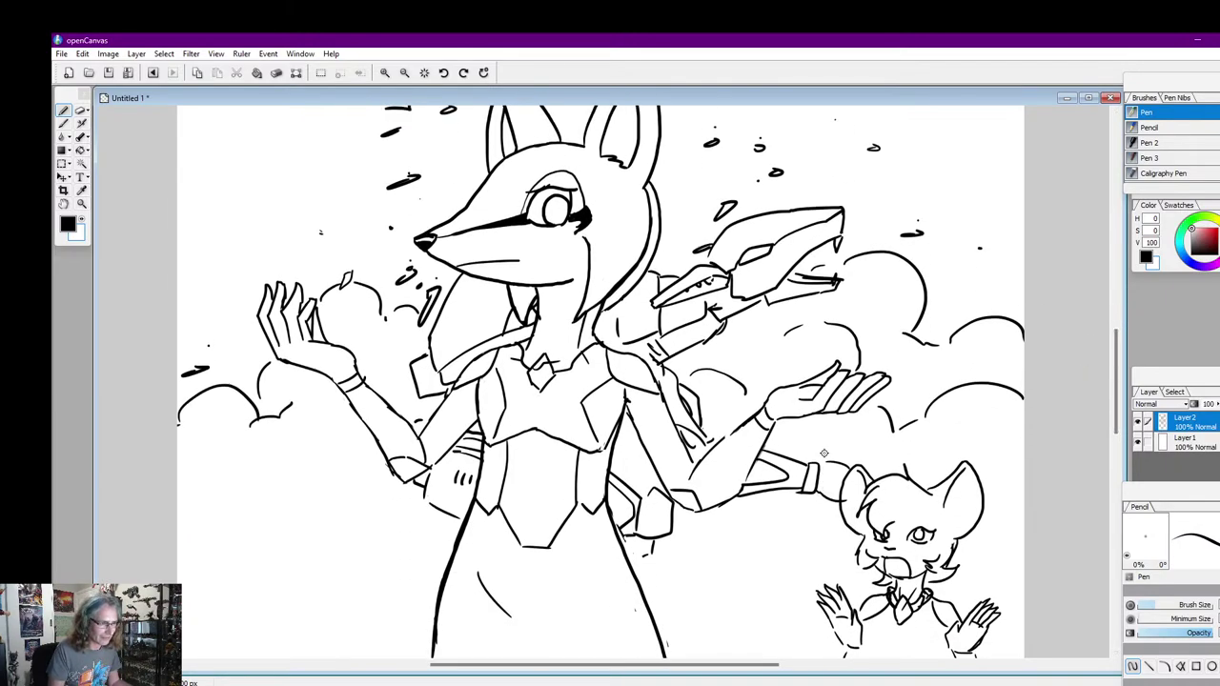
{"action": "left_click", "coordinate": [84, 222]}
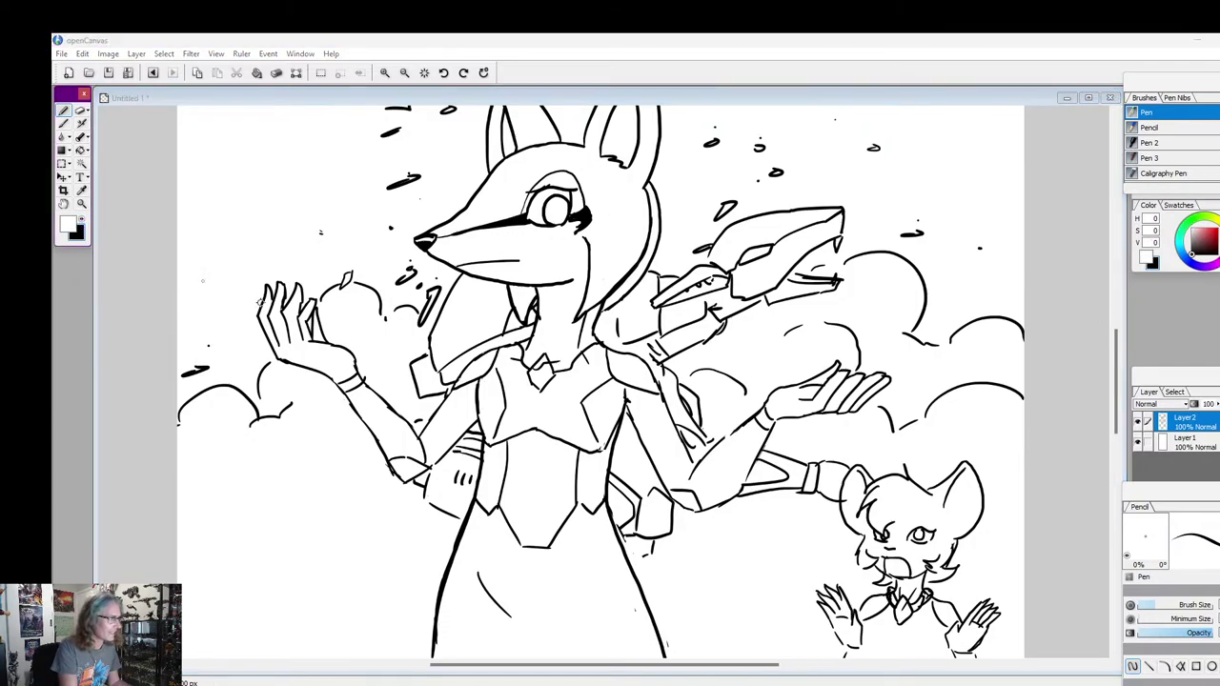
{"action": "left_click", "coordinate": [845, 505]}
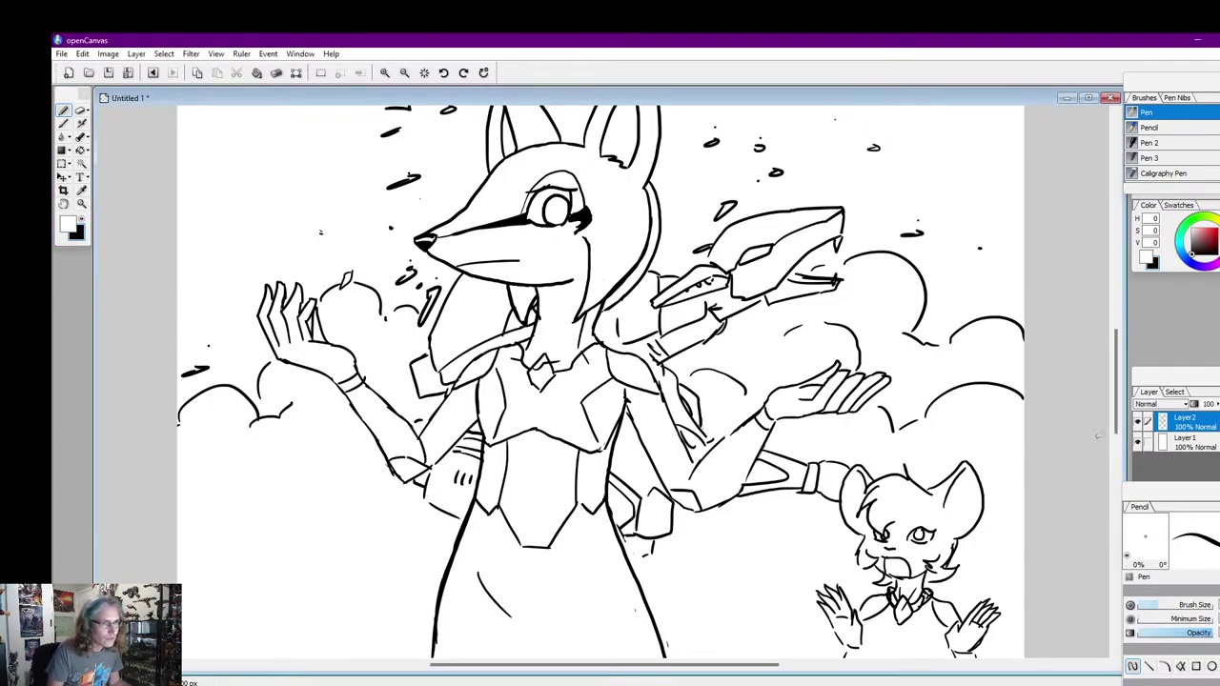
Draw a small cloud puff below the left-hand clouds and strengthen the fox's nearby forearm and elbow lines in black
{"action": "mouse_move", "coordinate": [1117, 431]}
{"action": "left_mouse_down"}
{"action": "mouse_move", "coordinate": [1124, 373]}
{"action": "mouse_move", "coordinate": [1115, 429]}
{"action": "mouse_move", "coordinate": [1115, 410]}
{"action": "left_mouse_up"}
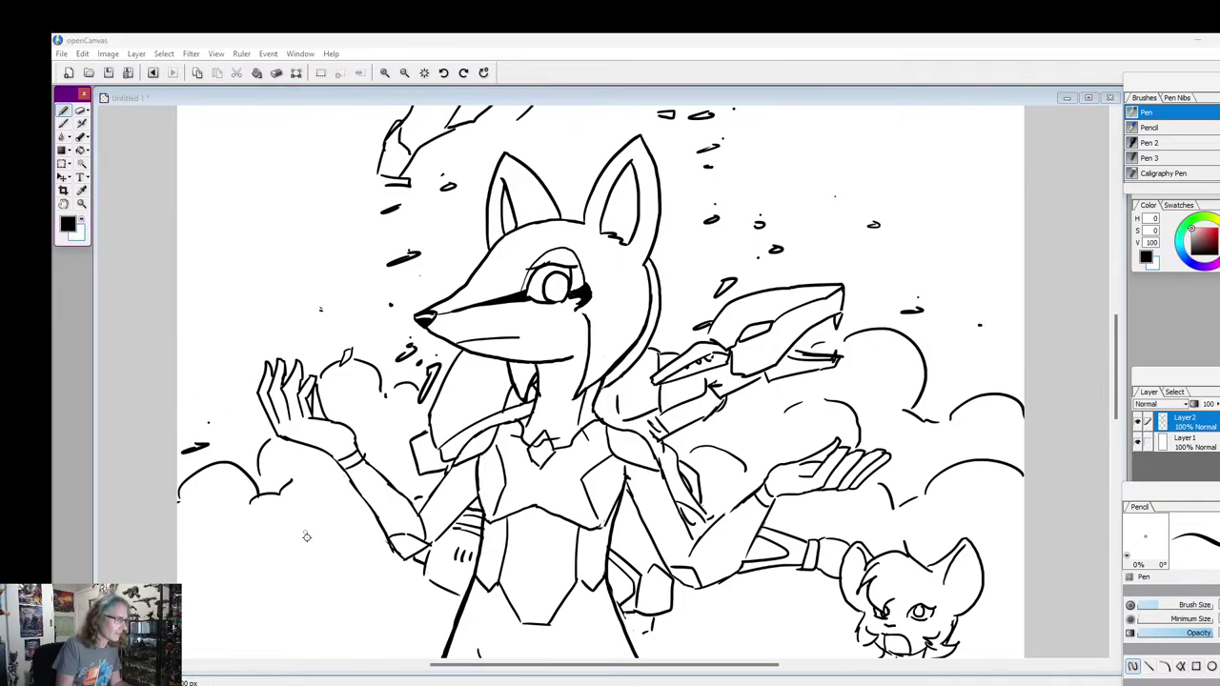
{"action": "mouse_move", "coordinate": [252, 560]}
{"action": "left_mouse_down"}
{"action": "mouse_move", "coordinate": [289, 533]}
{"action": "mouse_move", "coordinate": [321, 545]}
{"action": "left_mouse_up"}
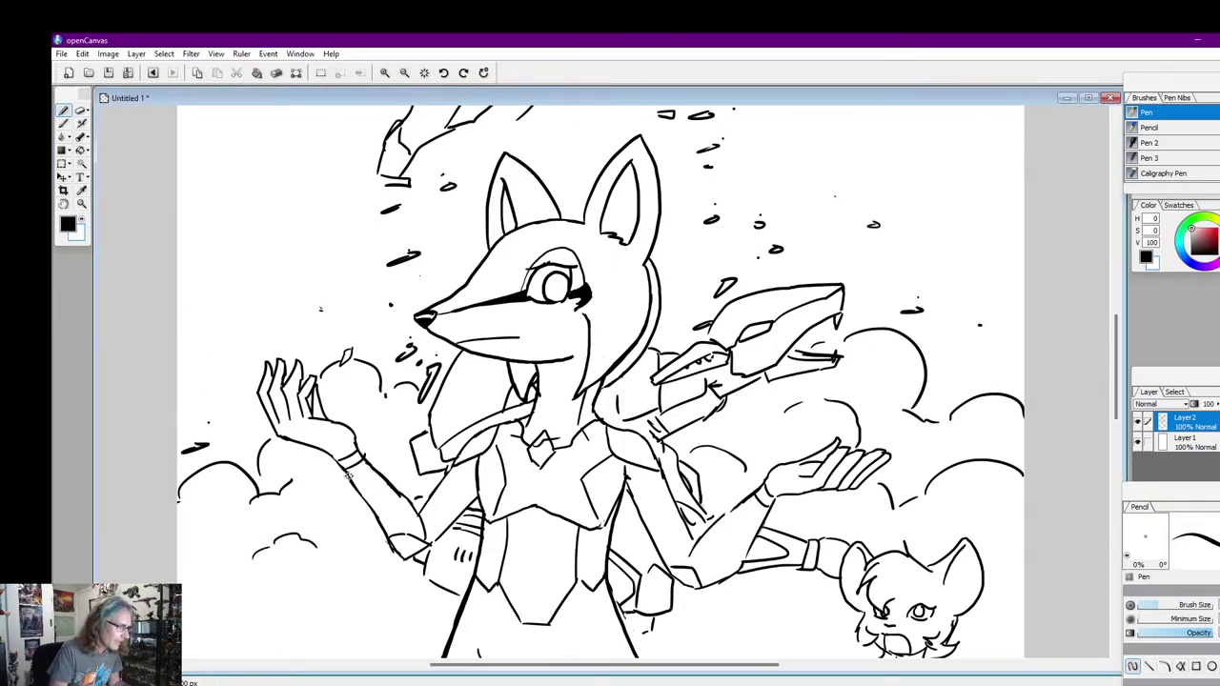
{"action": "left_click_drag", "start_coordinate": [361, 500], "coordinate": [387, 544]}
{"action": "left_click_drag", "start_coordinate": [377, 475], "coordinate": [418, 524]}
{"action": "mouse_move", "coordinate": [448, 471]}
{"action": "left_mouse_down"}
{"action": "mouse_move", "coordinate": [417, 512]}
{"action": "mouse_move", "coordinate": [444, 532]}
{"action": "mouse_move", "coordinate": [405, 558]}
{"action": "left_mouse_up"}
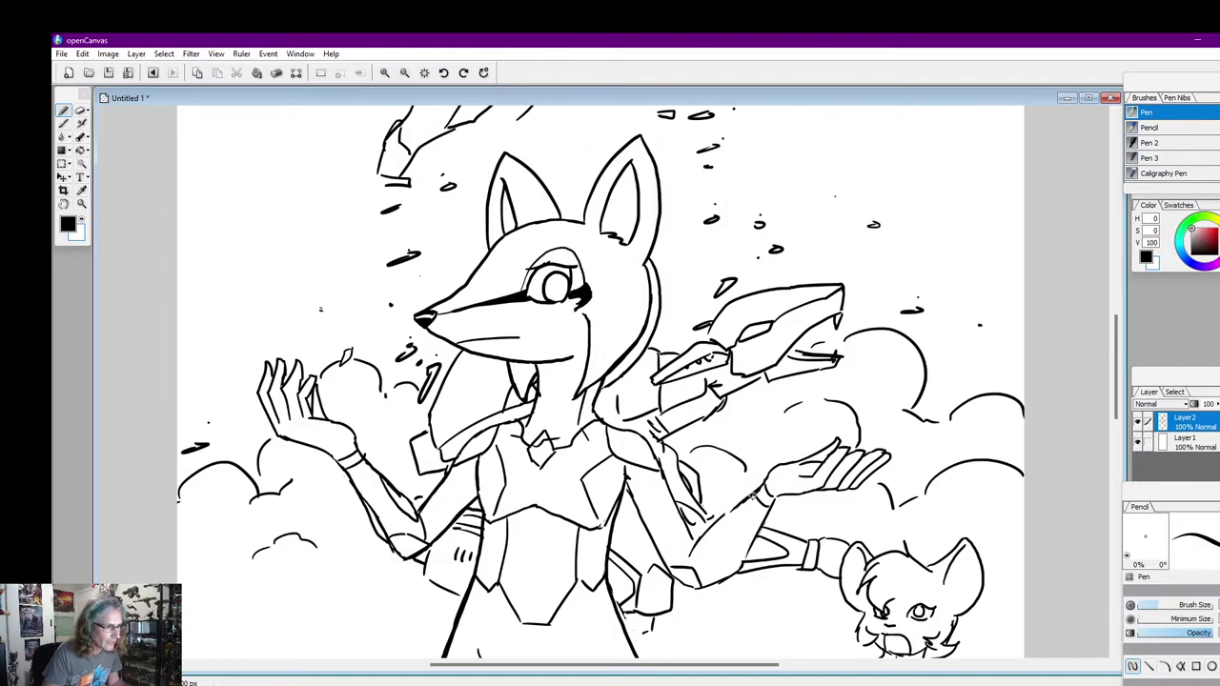
Draw an elongated oval panel on the fox's right-hand forearm and thicken that arm's outlines in black
{"action": "mouse_move", "coordinate": [752, 496]}
{"action": "left_mouse_down"}
{"action": "mouse_move", "coordinate": [700, 539]}
{"action": "mouse_move", "coordinate": [720, 526]}
{"action": "mouse_move", "coordinate": [701, 561]}
{"action": "mouse_move", "coordinate": [713, 535]}
{"action": "left_mouse_up"}
{"action": "left_click_drag", "start_coordinate": [626, 484], "coordinate": [658, 557]}
{"action": "key", "text": "ctrl+z"}
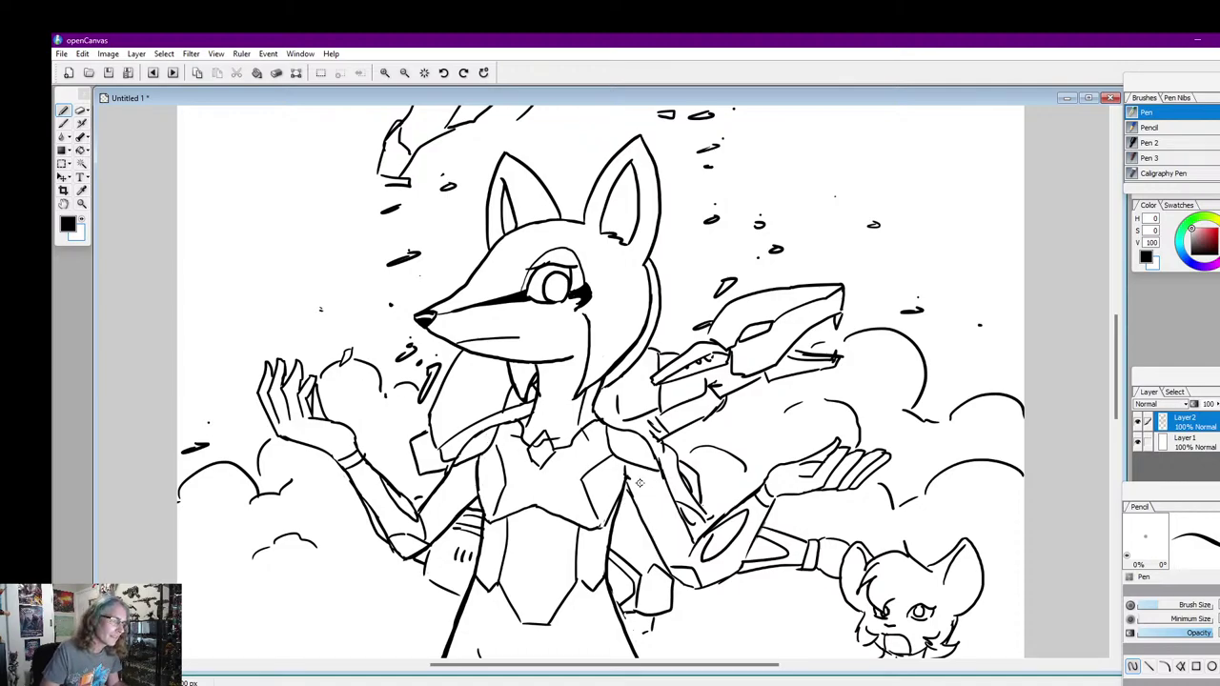
{"action": "left_click_drag", "start_coordinate": [623, 482], "coordinate": [632, 502]}
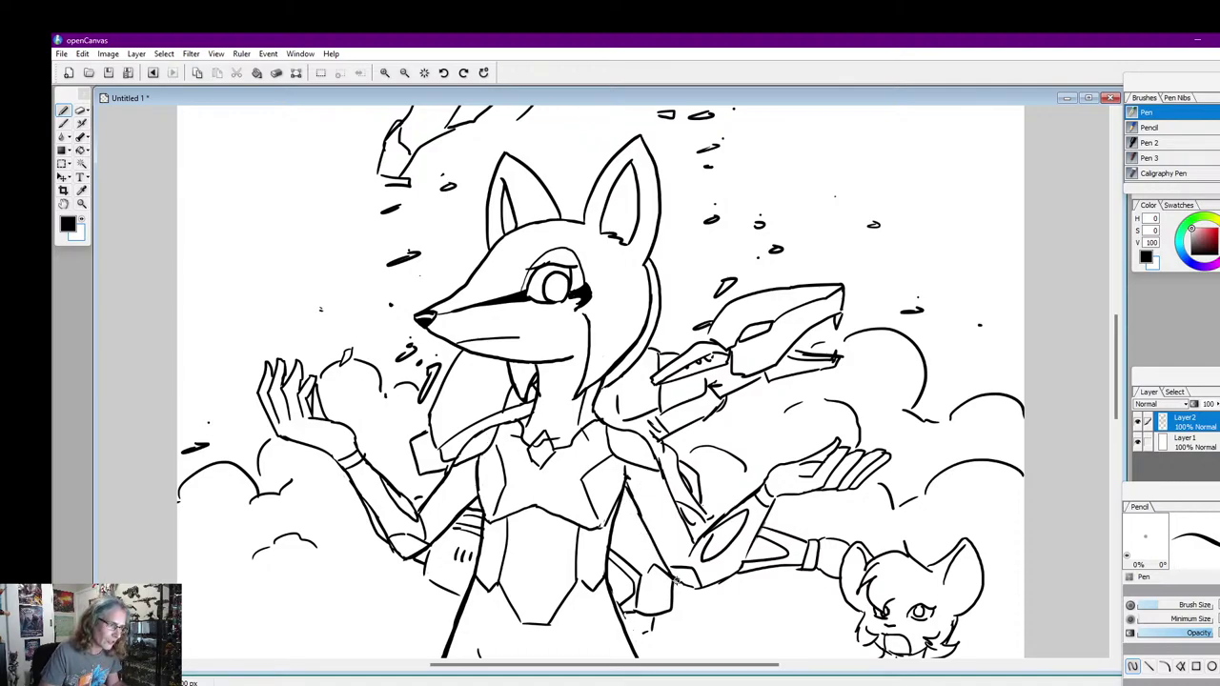
{"action": "left_click_drag", "start_coordinate": [675, 579], "coordinate": [711, 584]}
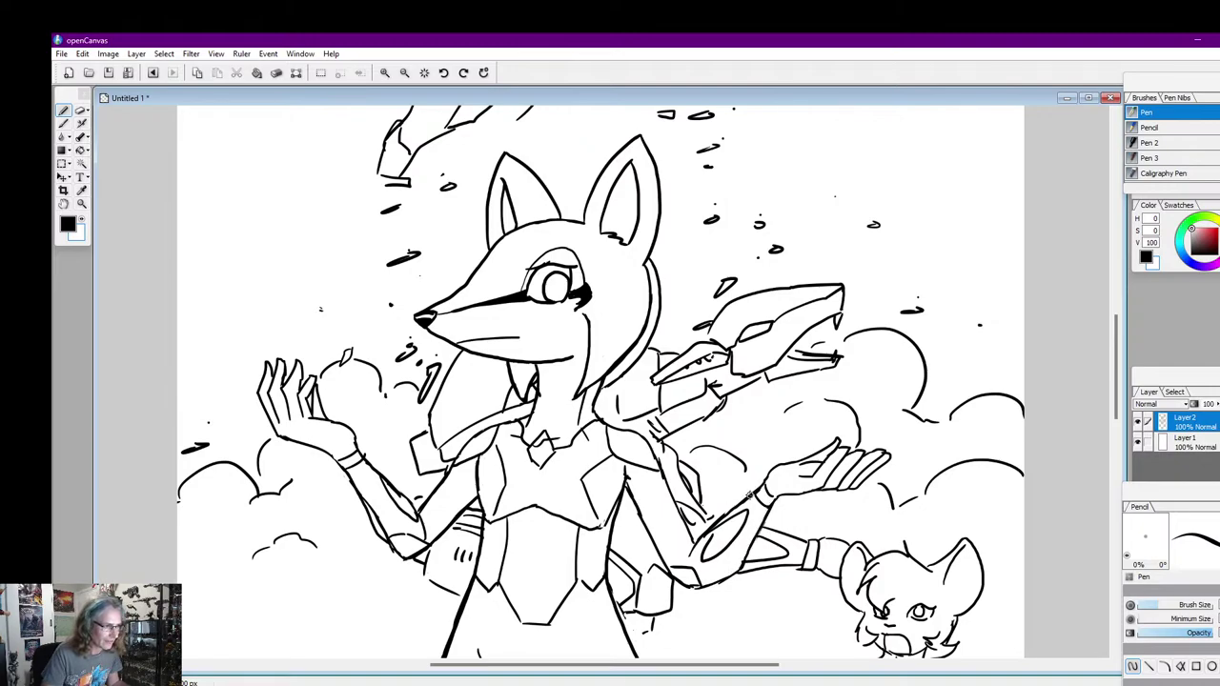
{"action": "left_click_drag", "start_coordinate": [721, 522], "coordinate": [692, 546]}
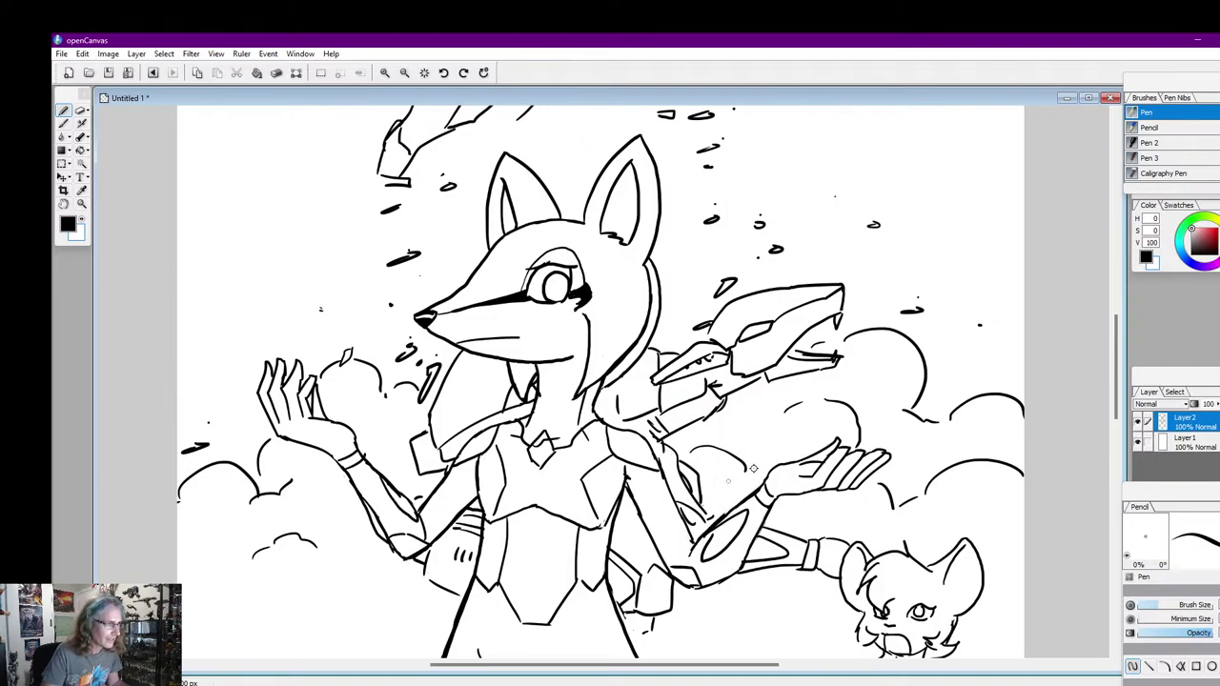
Enlarge the layer list and add a new layer directly above Layer1, with Layer1 left selected
{"action": "mouse_move", "coordinate": [1109, 385]}
{"action": "left_mouse_down"}
{"action": "mouse_move", "coordinate": [1110, 417]}
{"action": "mouse_move", "coordinate": [1107, 394]}
{"action": "left_mouse_up"}
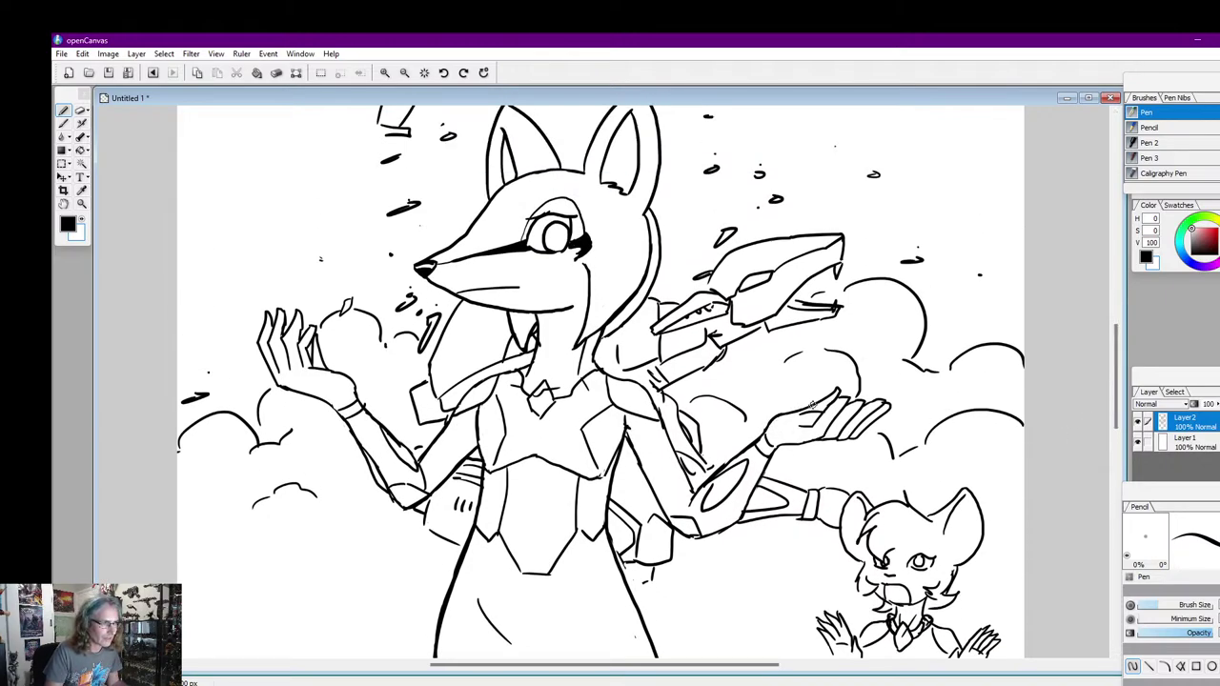
{"action": "left_click", "coordinate": [1187, 442]}
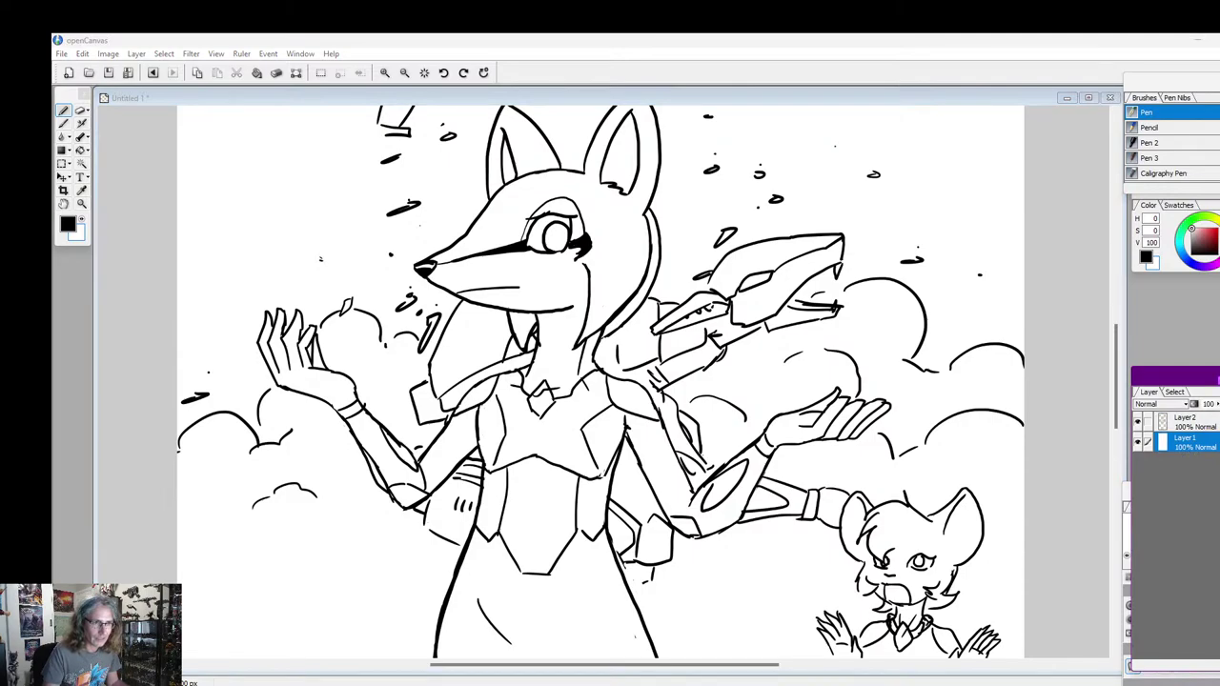
{"action": "left_click_drag", "start_coordinate": [1217, 380], "coordinate": [1208, 299]}
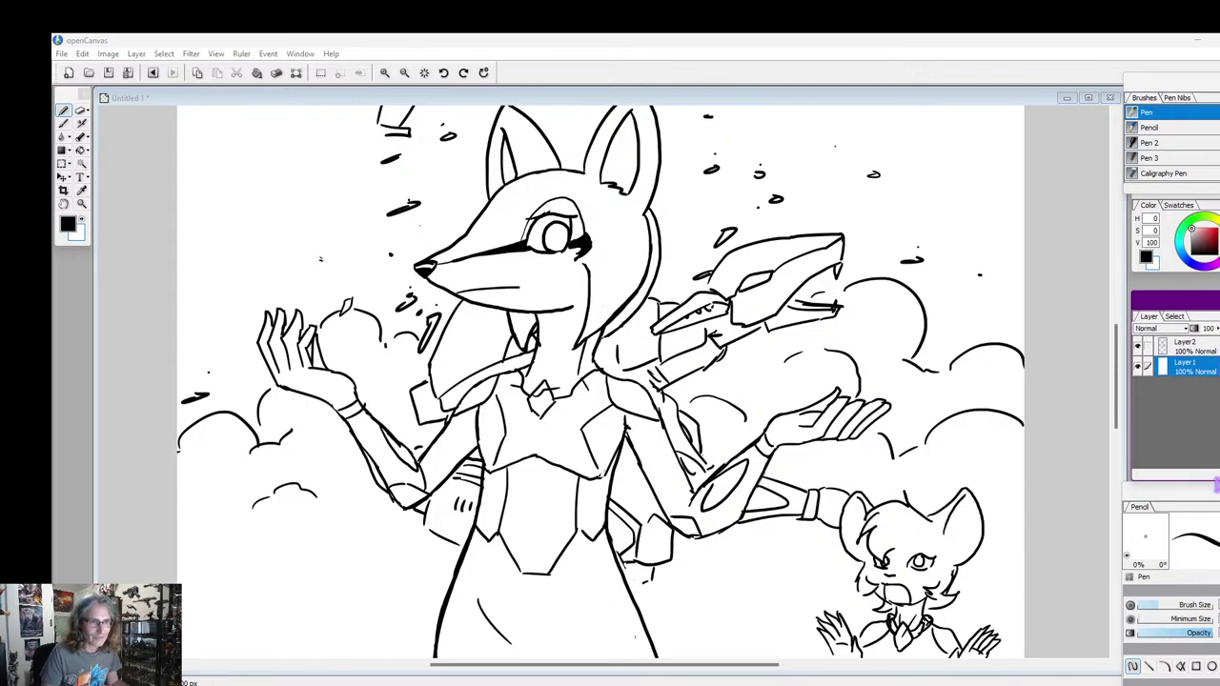
{"action": "left_click", "coordinate": [1217, 475]}
{"action": "left_click", "coordinate": [1216, 388]}
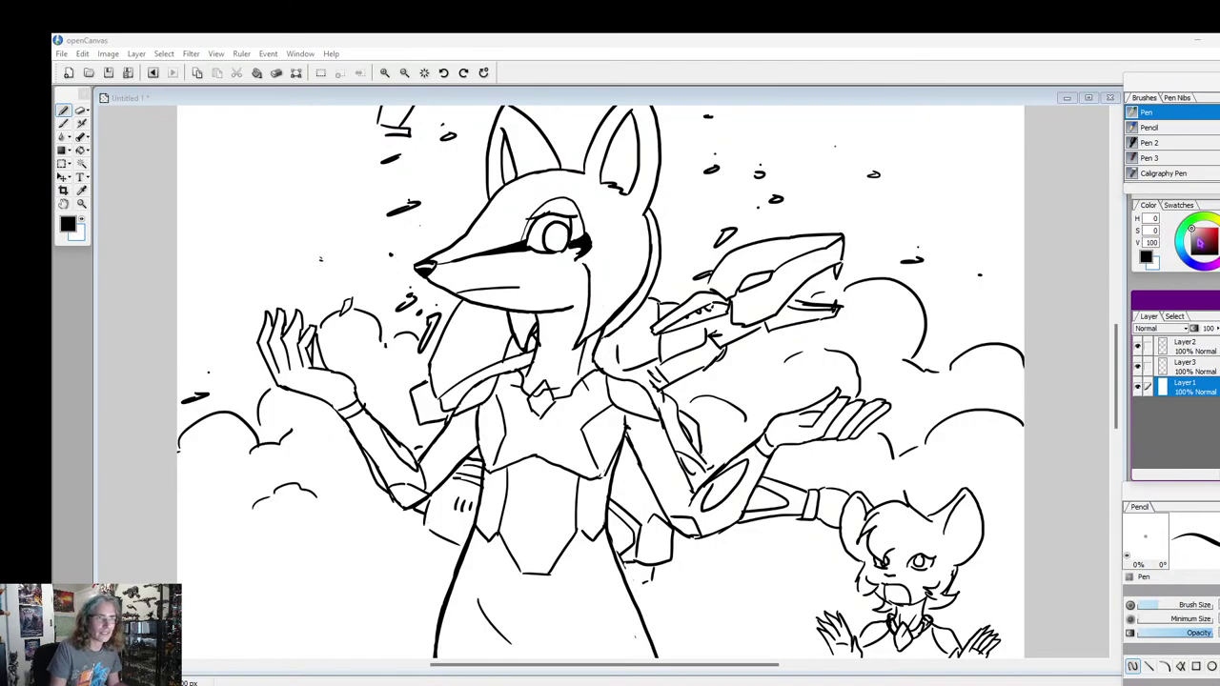
Choose a bright blue with hue 205, saturation 100 and value 100, and paint the fox's iris with it
{"action": "left_click", "coordinate": [1216, 229]}
{"action": "left_click", "coordinate": [1182, 253]}
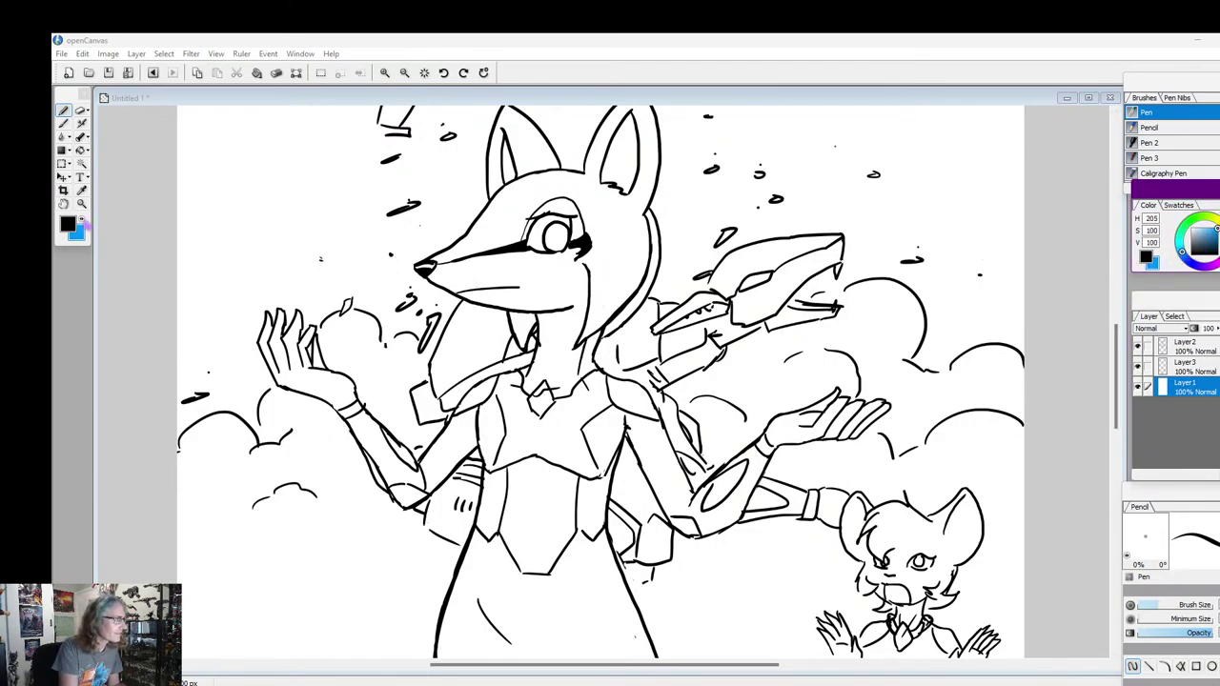
{"action": "left_click", "coordinate": [82, 223]}
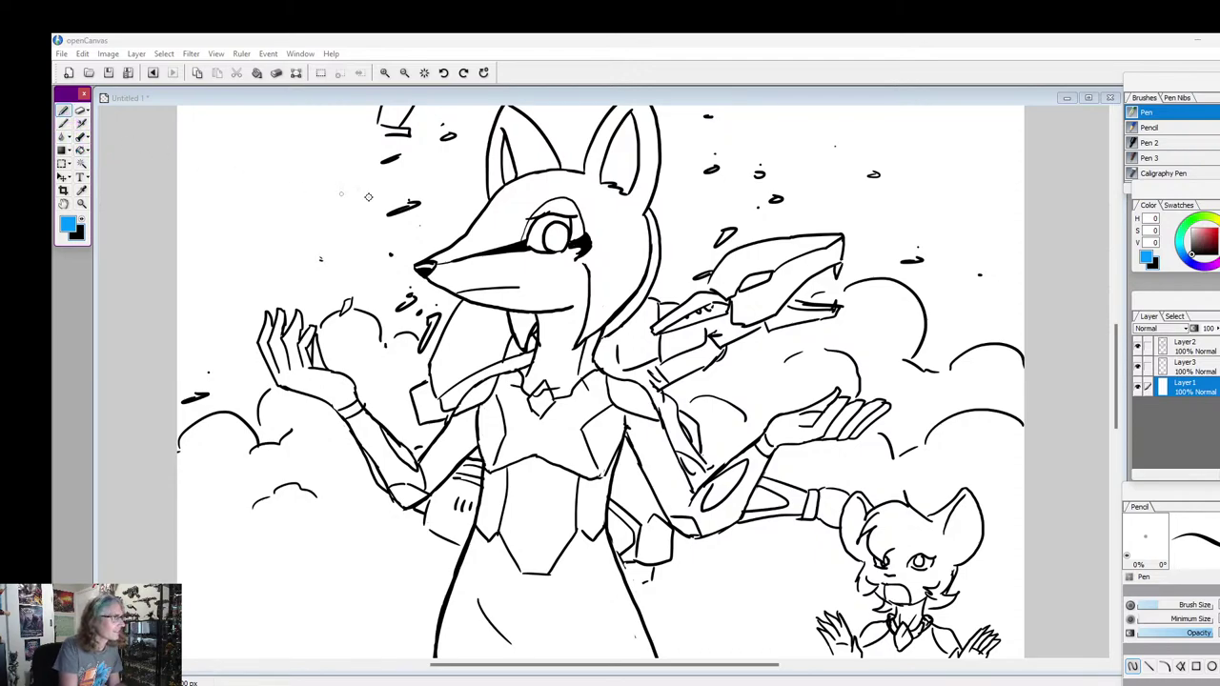
{"action": "left_click_drag", "start_coordinate": [558, 236], "coordinate": [562, 230]}
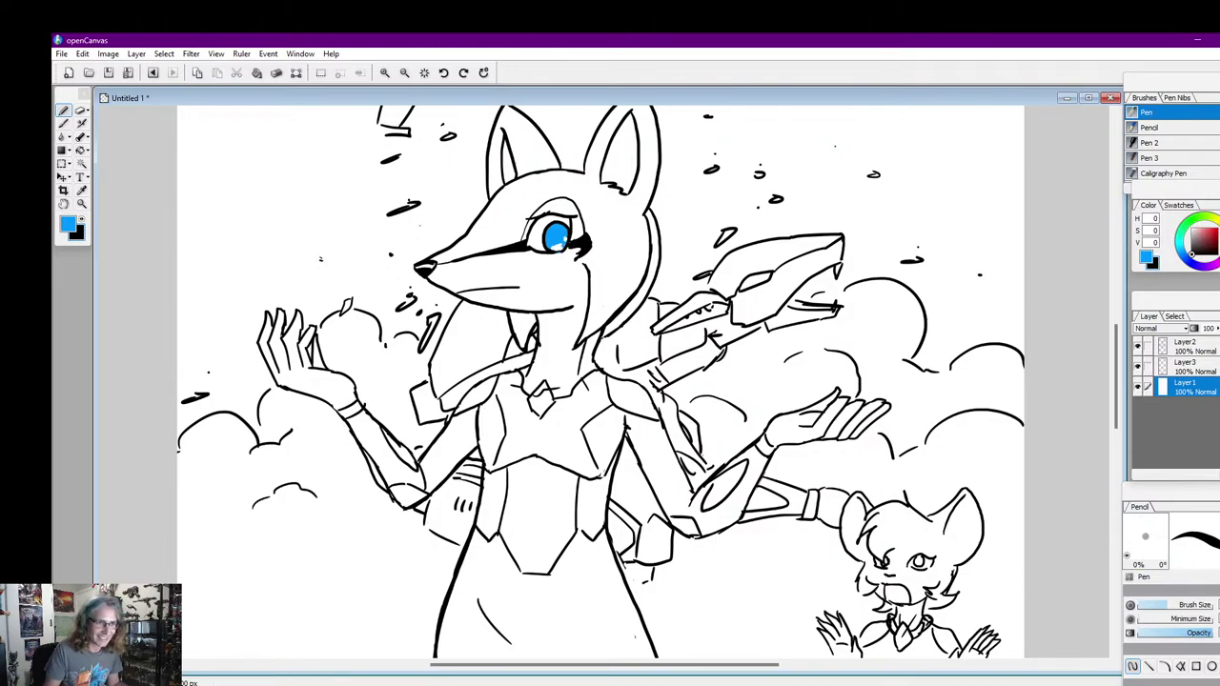
Set the blending mode of both Layer3 and Layer2 to Multiply
{"action": "left_click", "coordinate": [1158, 328]}
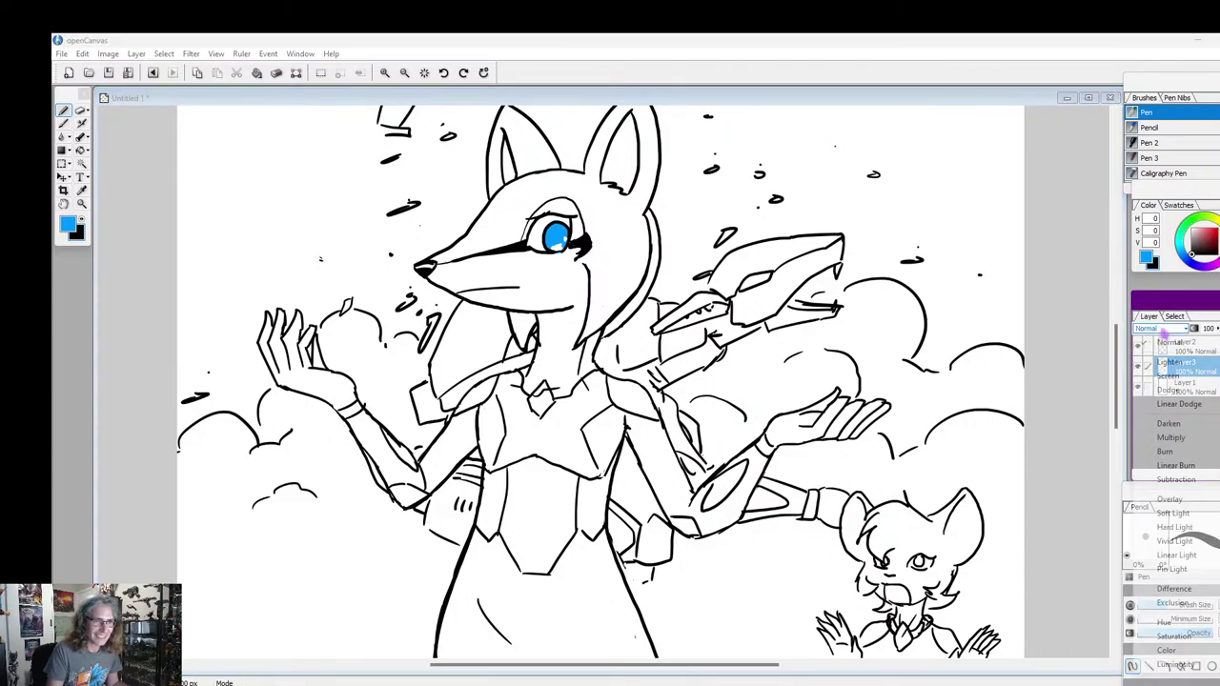
{"action": "left_click", "coordinate": [1171, 438]}
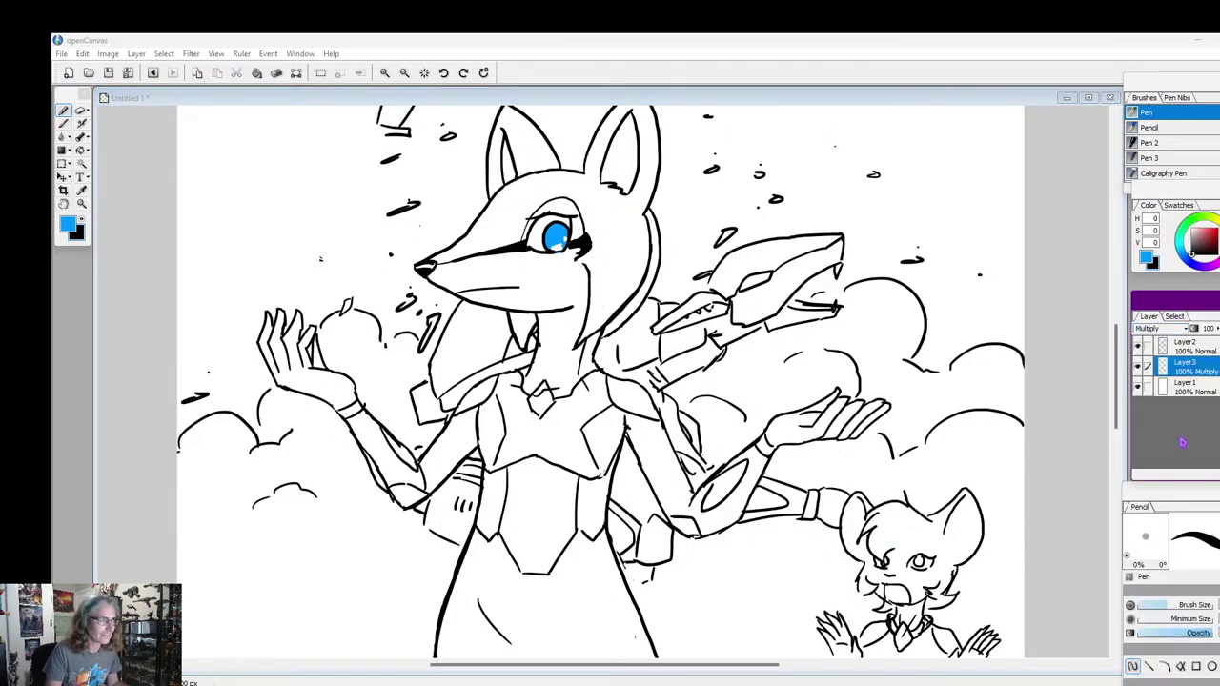
{"action": "left_click", "coordinate": [1211, 348]}
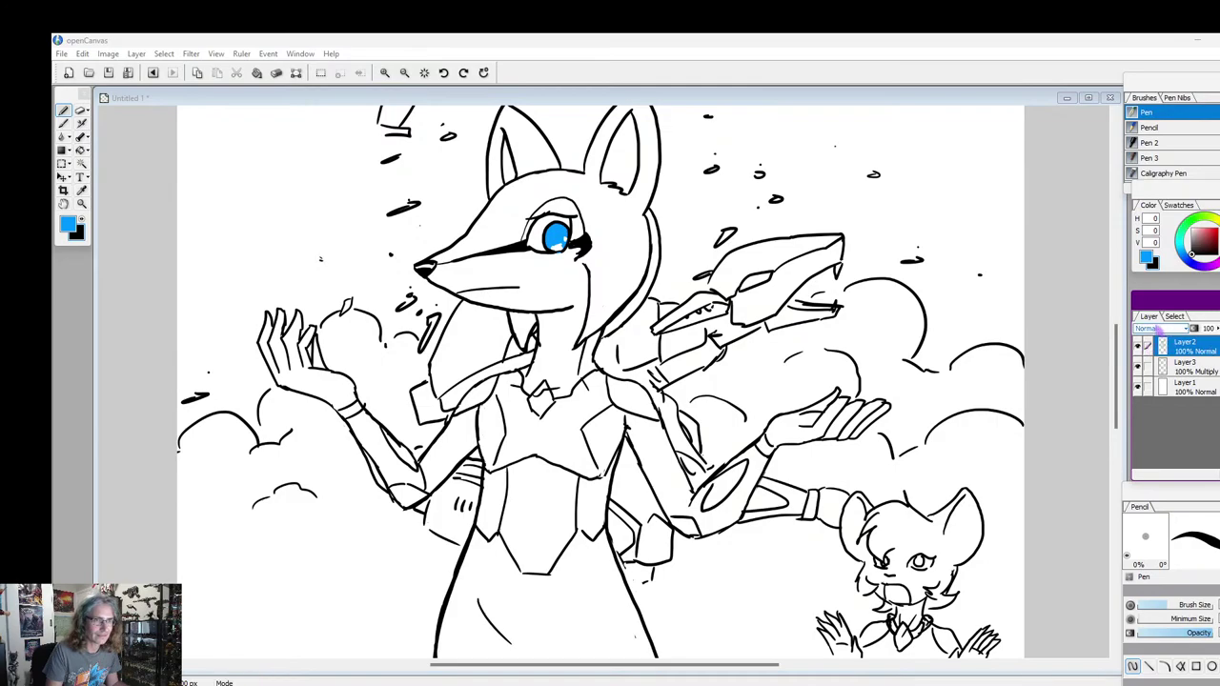
{"action": "left_click", "coordinate": [1158, 328]}
{"action": "left_click", "coordinate": [1170, 437]}
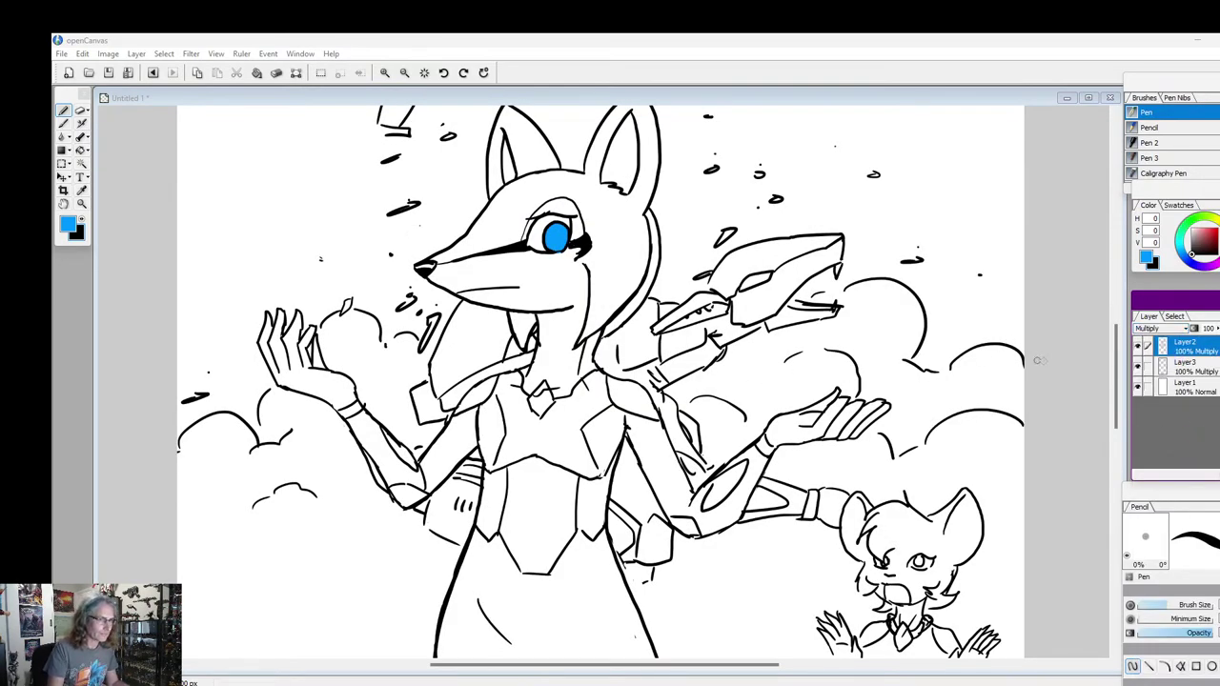
Add a new layer above Layer2 in Screen blending mode and switch to the Air Brush
{"action": "left_click_drag", "start_coordinate": [1115, 379], "coordinate": [1117, 371]}
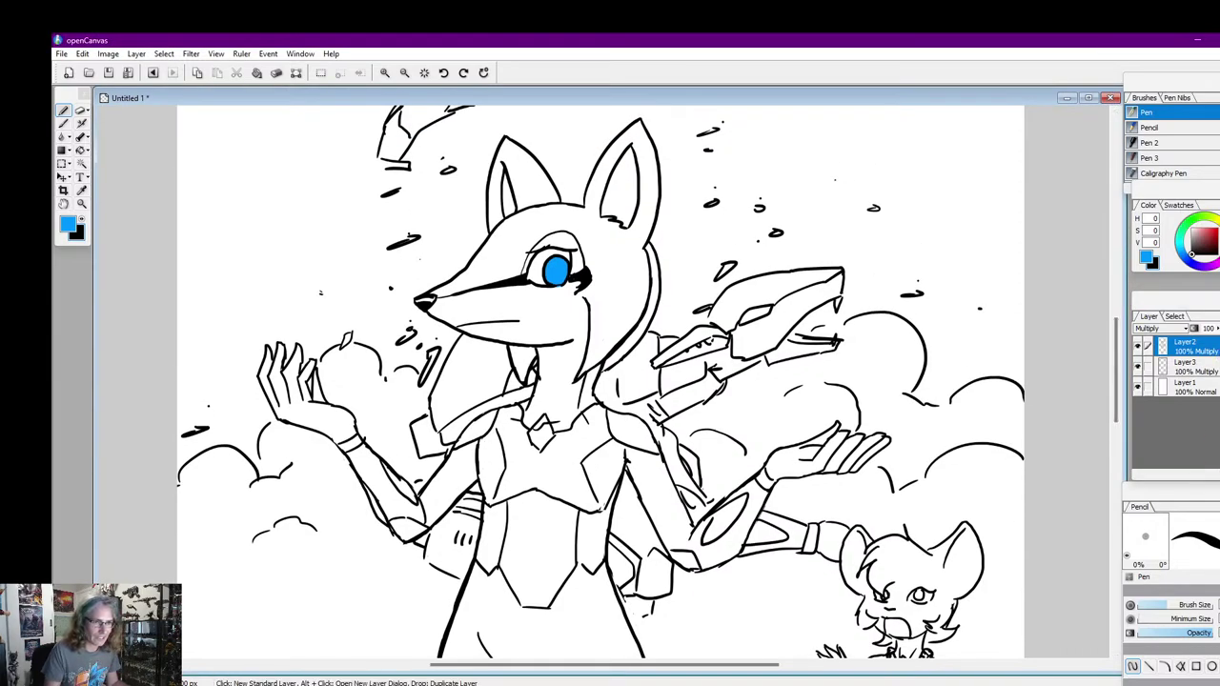
{"action": "left_click", "coordinate": [1213, 474]}
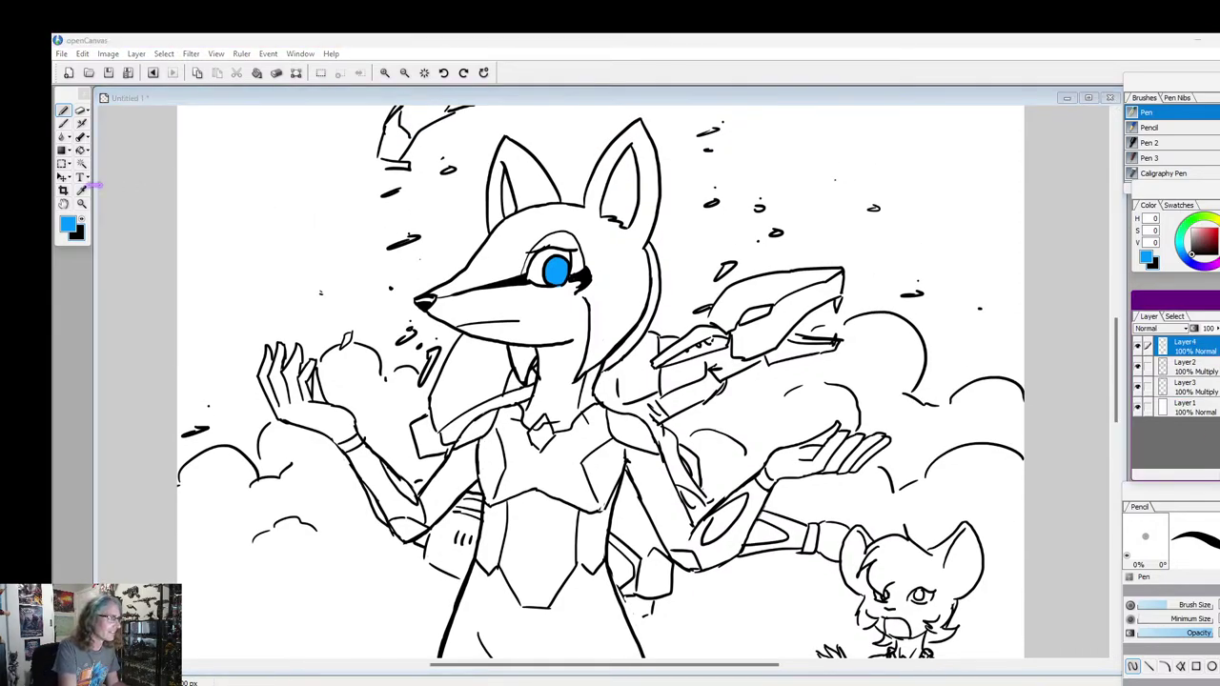
{"action": "left_click", "coordinate": [63, 123]}
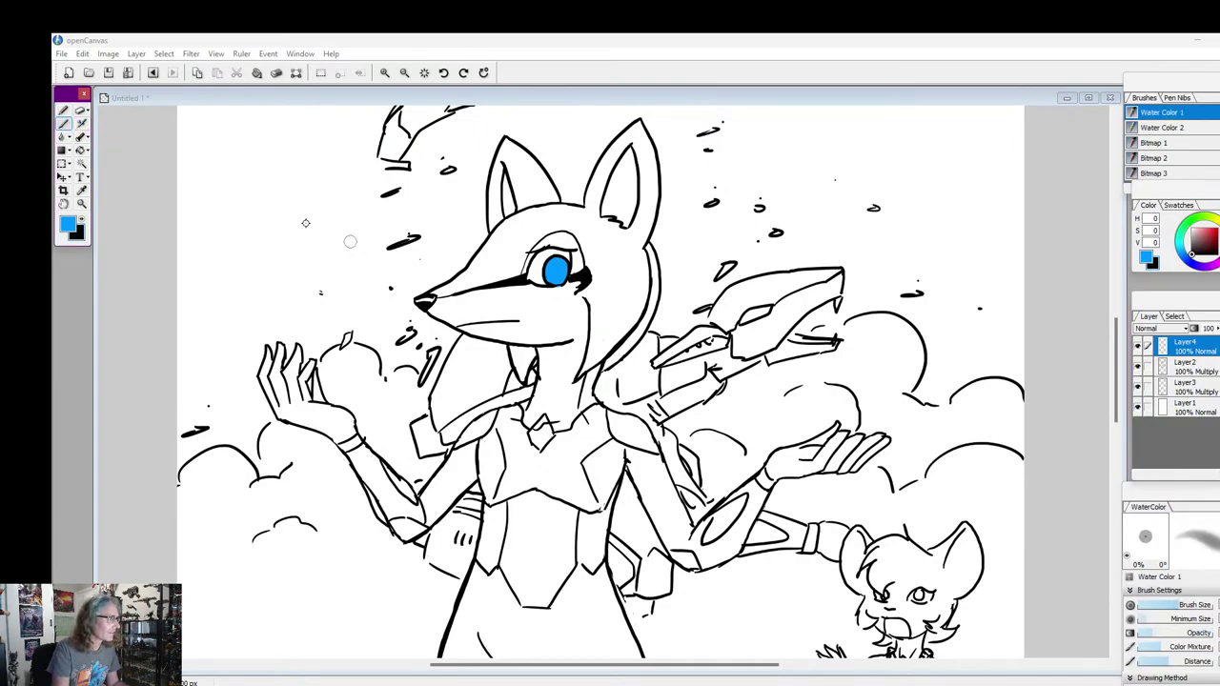
{"action": "left_click", "coordinate": [81, 124]}
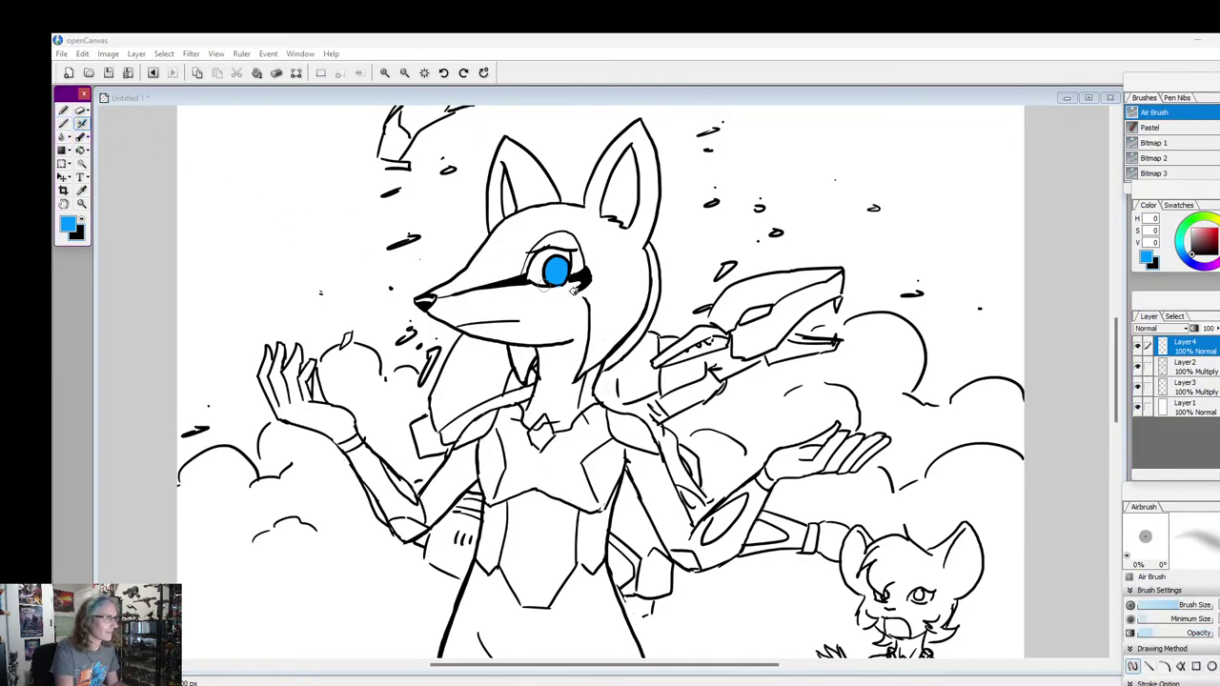
{"action": "left_click", "coordinate": [1159, 328]}
{"action": "left_click", "coordinate": [1171, 376]}
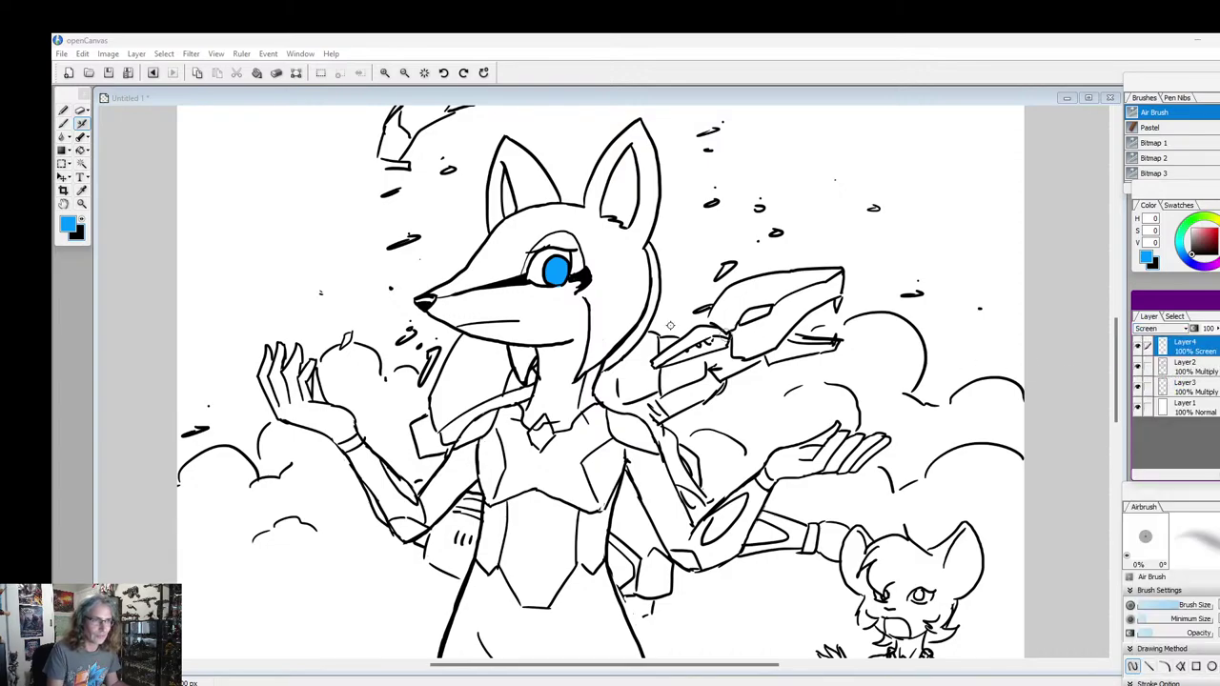
Airbrush a bright blue glow over the fox's eye and the line art around it on the Screen layer
{"action": "mouse_move", "coordinate": [556, 266]}
{"action": "left_mouse_down"}
{"action": "mouse_move", "coordinate": [566, 256]}
{"action": "mouse_move", "coordinate": [534, 260]}
{"action": "left_mouse_up"}
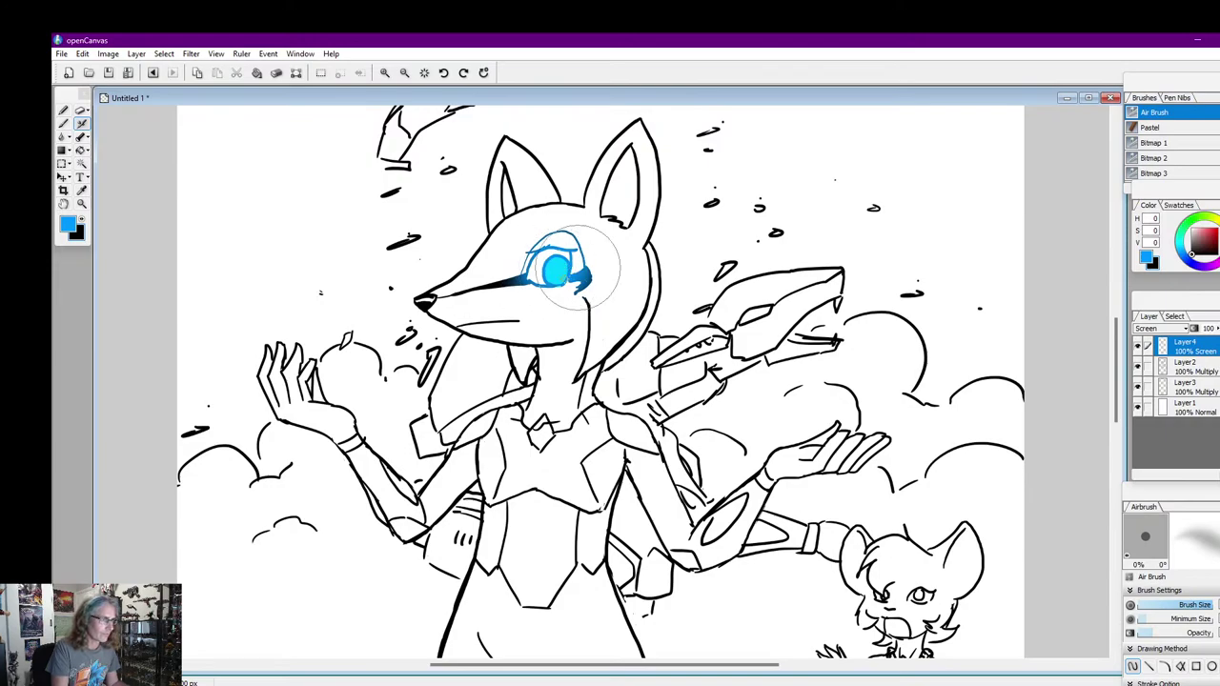
{"action": "mouse_move", "coordinate": [1118, 366]}
{"action": "left_mouse_down"}
{"action": "mouse_move", "coordinate": [1121, 343]}
{"action": "mouse_move", "coordinate": [1116, 388]}
{"action": "left_mouse_up"}
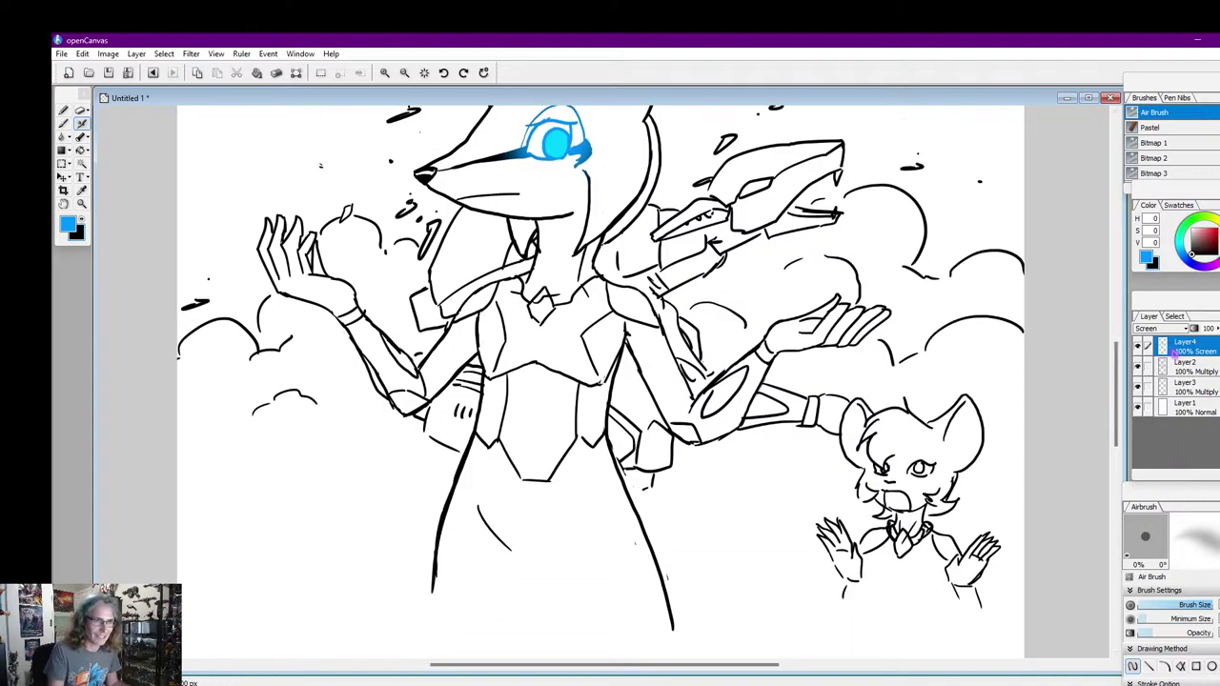
On Layer2, use the black Pen to add the mouse-like character's inner mouth, eye details and facial marking lines
{"action": "left_click", "coordinate": [1203, 387]}
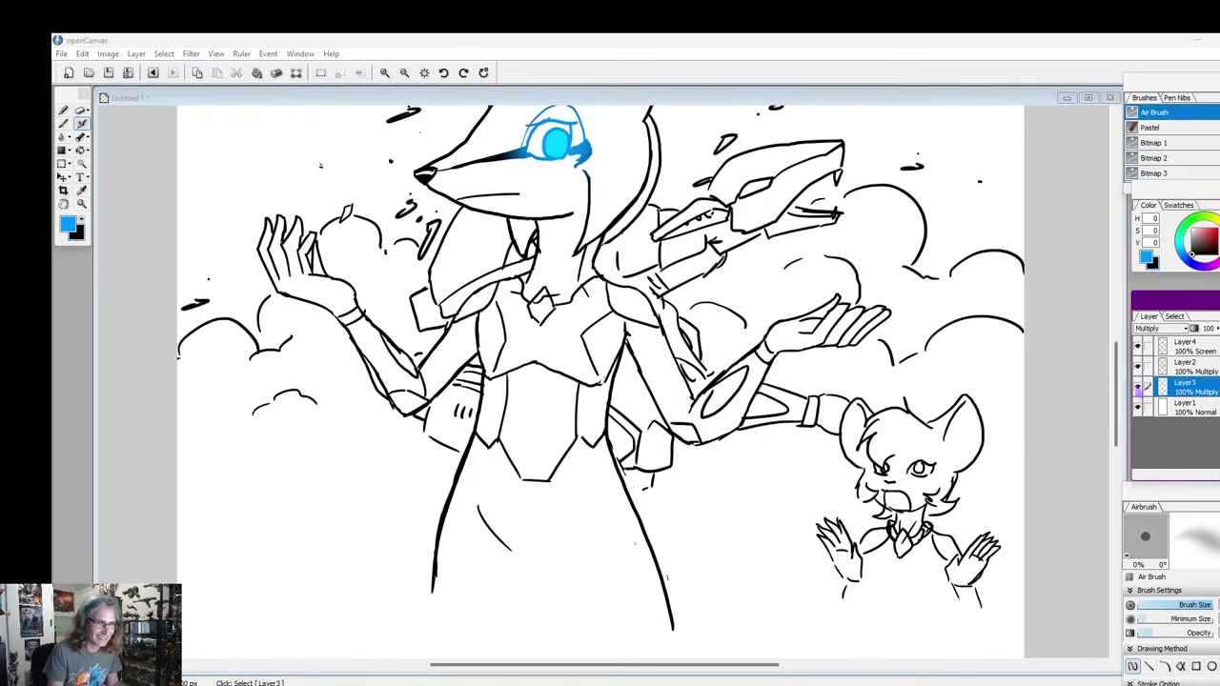
{"action": "left_click", "coordinate": [1203, 368]}
{"action": "left_click", "coordinate": [1138, 368]}
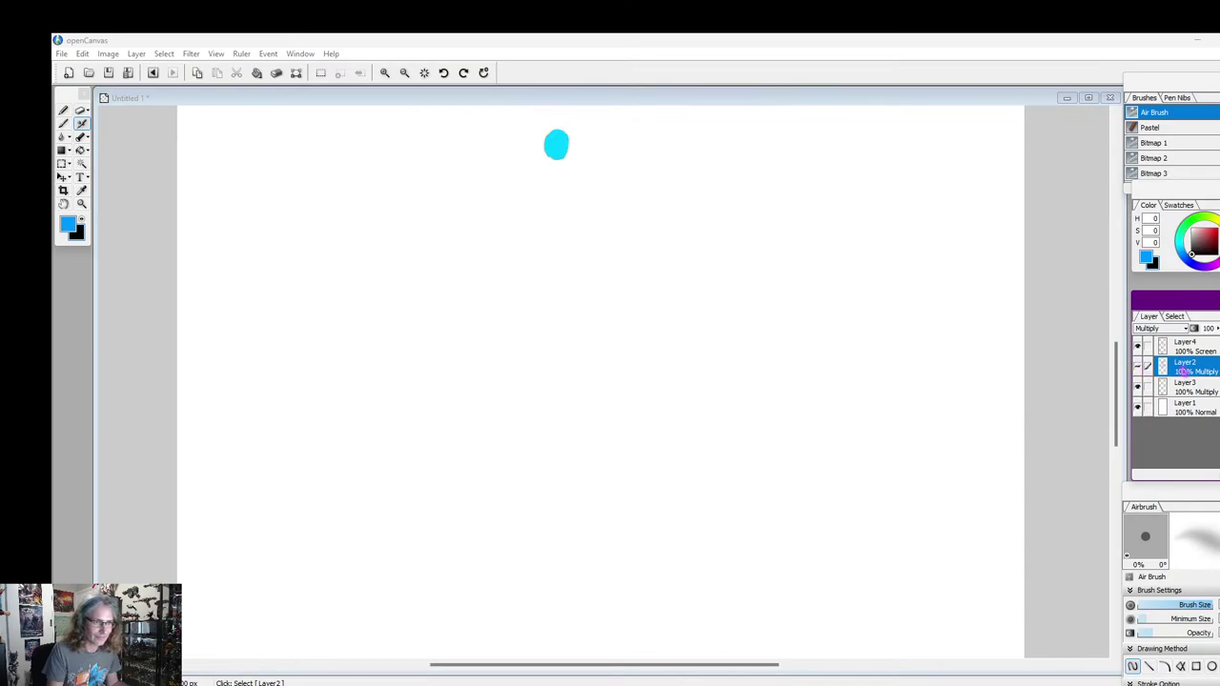
{"action": "left_click", "coordinate": [1137, 368]}
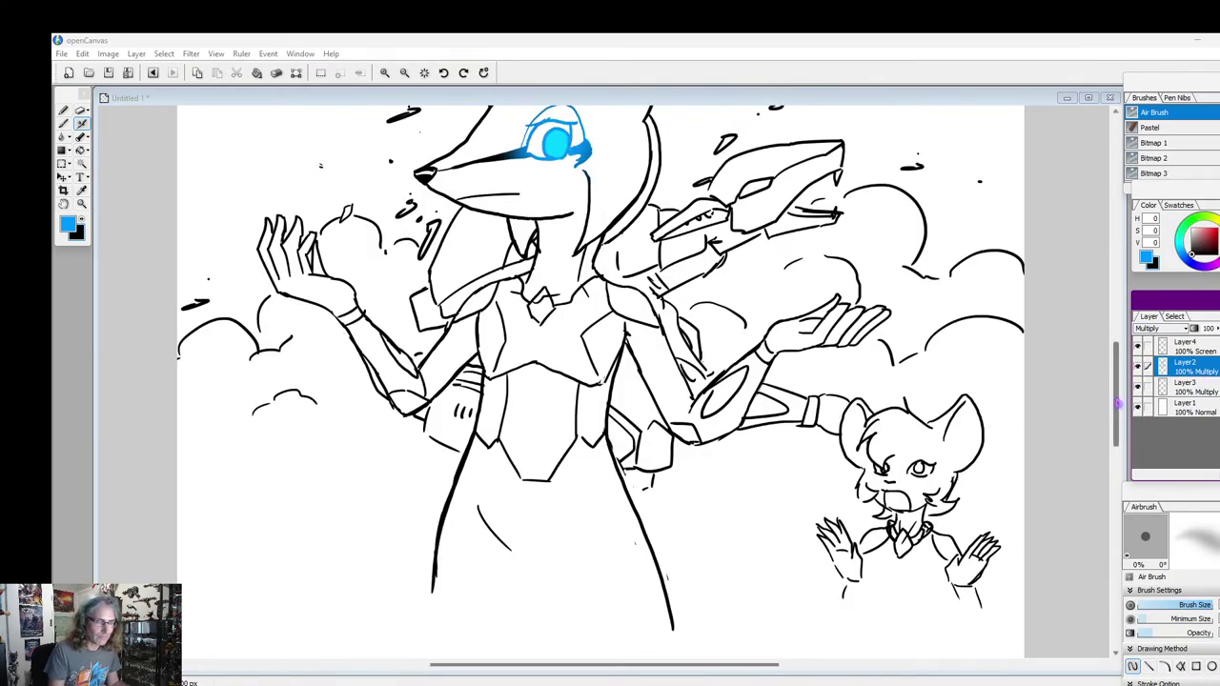
{"action": "left_click_drag", "start_coordinate": [1117, 403], "coordinate": [1114, 414]}
{"action": "left_click", "coordinate": [81, 219]}
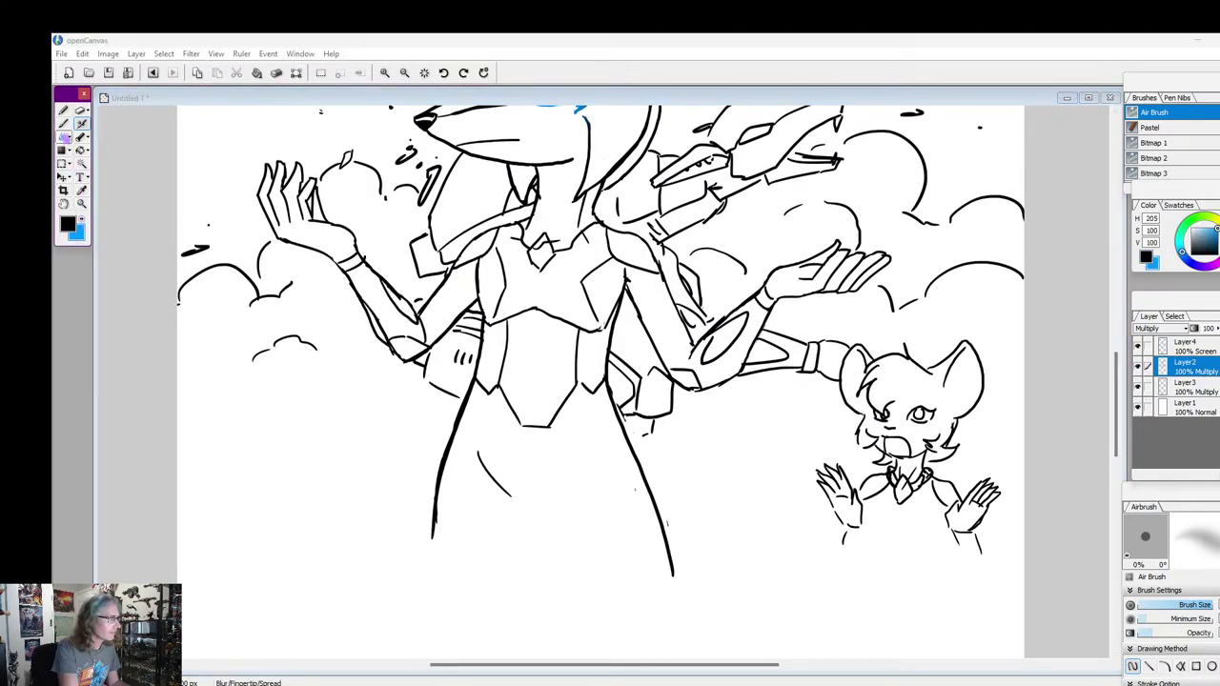
{"action": "left_click", "coordinate": [63, 111]}
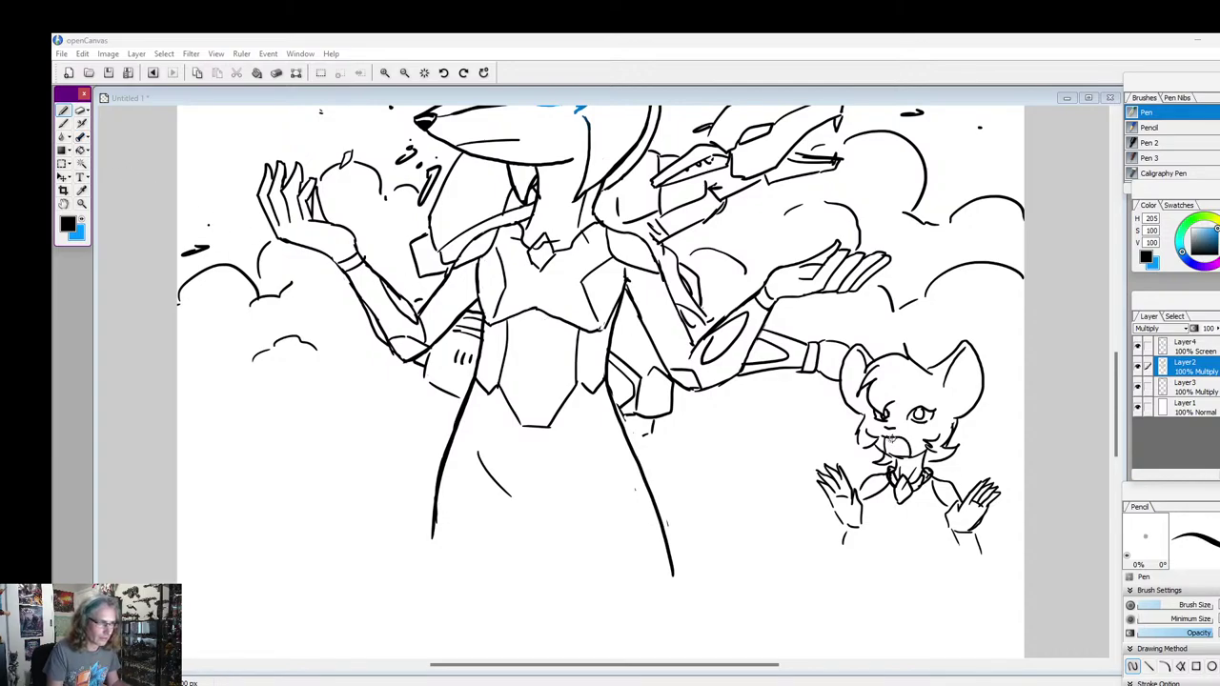
{"action": "left_click", "coordinate": [908, 445]}
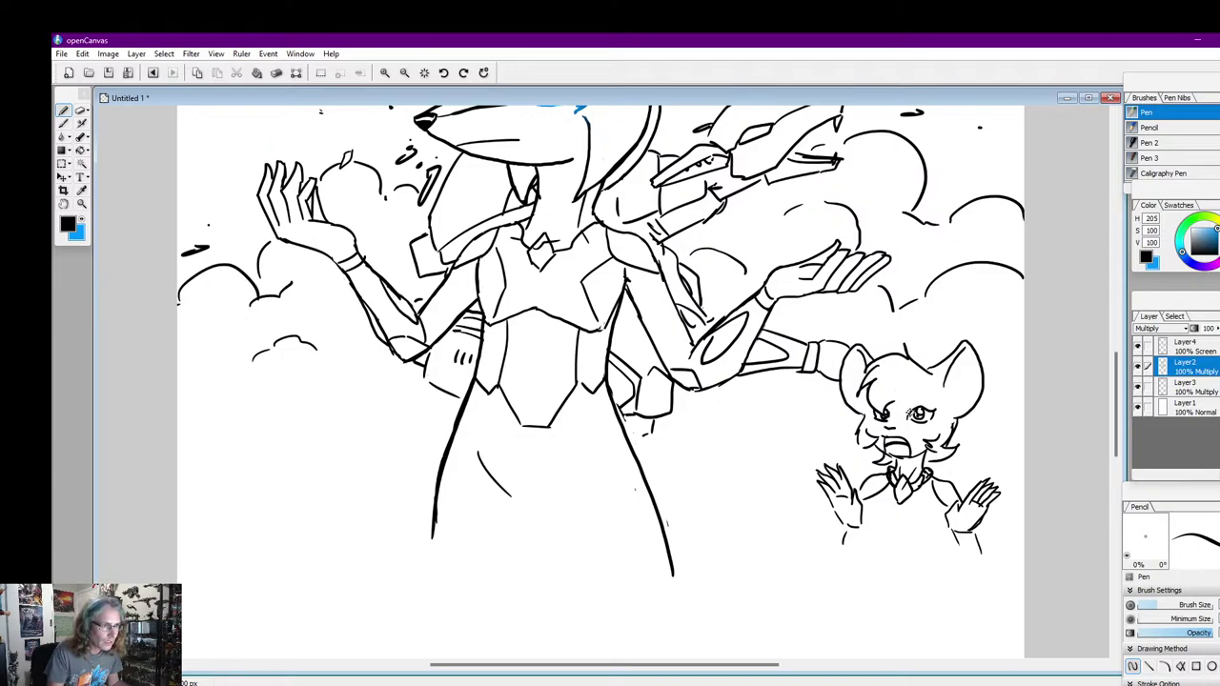
{"action": "left_click_drag", "start_coordinate": [943, 406], "coordinate": [935, 435]}
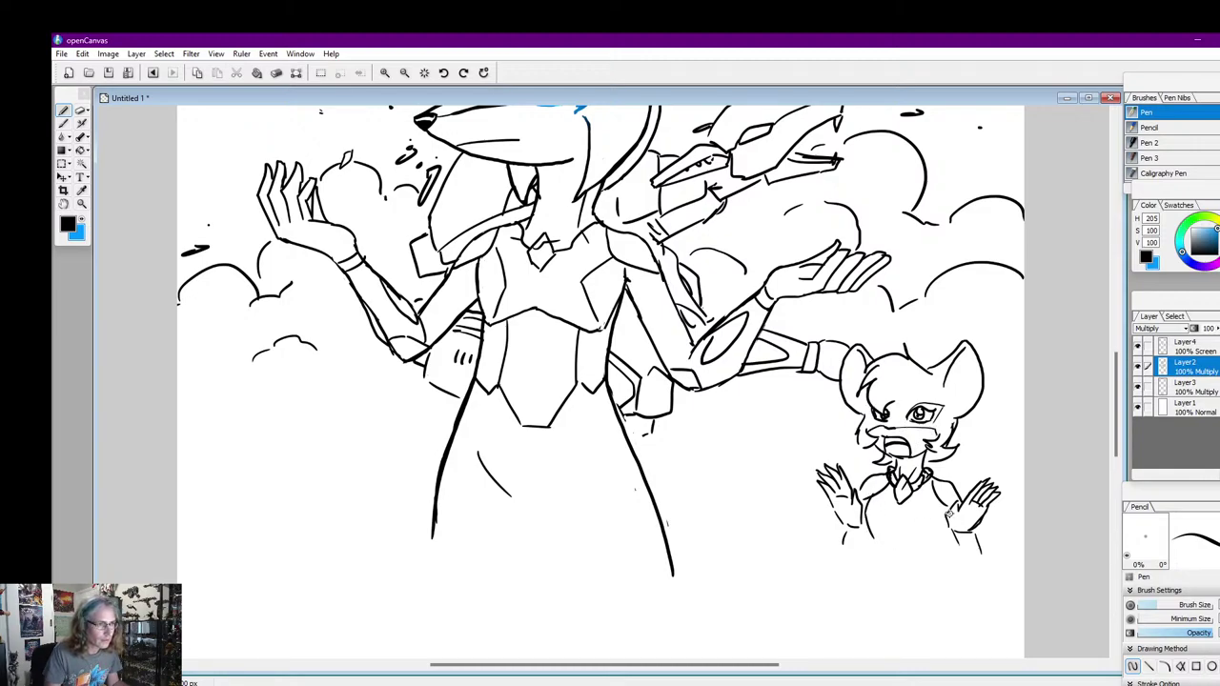
Draw the mouse-like character's torso and hair details, and add a second curved crease to the fox's lower body
{"action": "mouse_move", "coordinate": [877, 531]}
{"action": "left_mouse_down"}
{"action": "mouse_move", "coordinate": [942, 532]}
{"action": "mouse_move", "coordinate": [933, 496]}
{"action": "mouse_move", "coordinate": [930, 527]}
{"action": "left_mouse_up"}
{"action": "left_click_drag", "start_coordinate": [879, 497], "coordinate": [878, 529]}
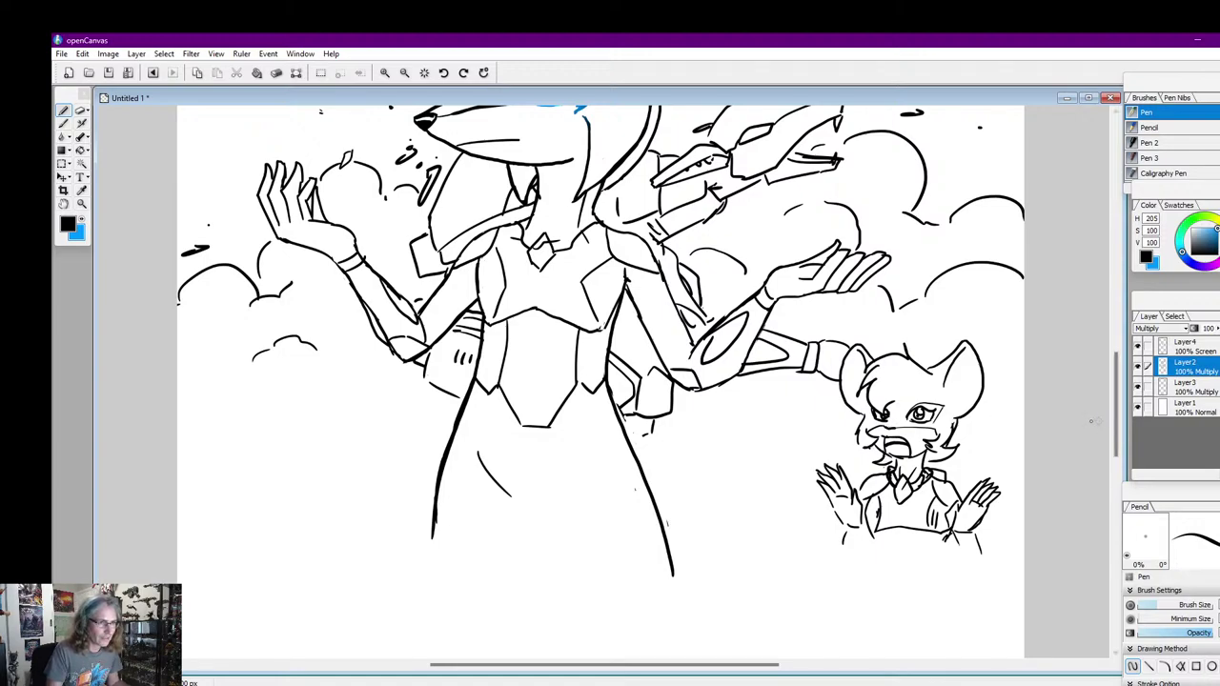
{"action": "scroll", "coordinate": [920, 416], "scroll_direction": "up", "scroll_amount": 1}
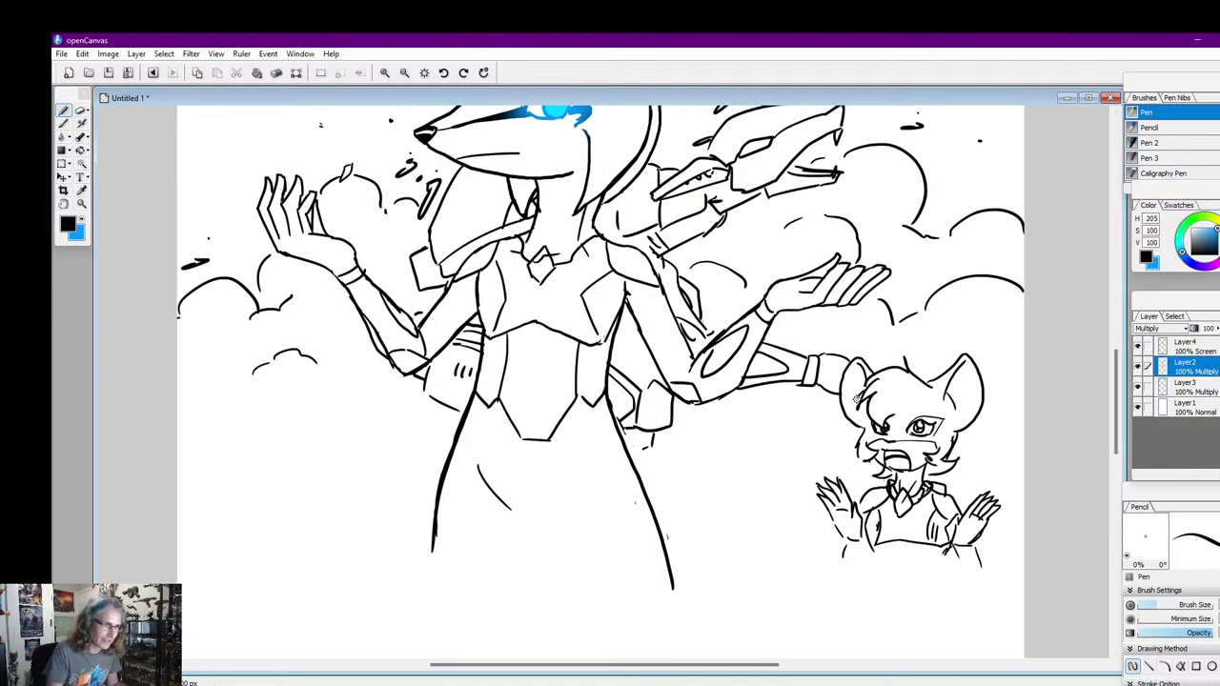
{"action": "mouse_move", "coordinate": [869, 407]}
{"action": "left_mouse_down"}
{"action": "mouse_move", "coordinate": [861, 433]}
{"action": "mouse_move", "coordinate": [879, 466]}
{"action": "left_mouse_up"}
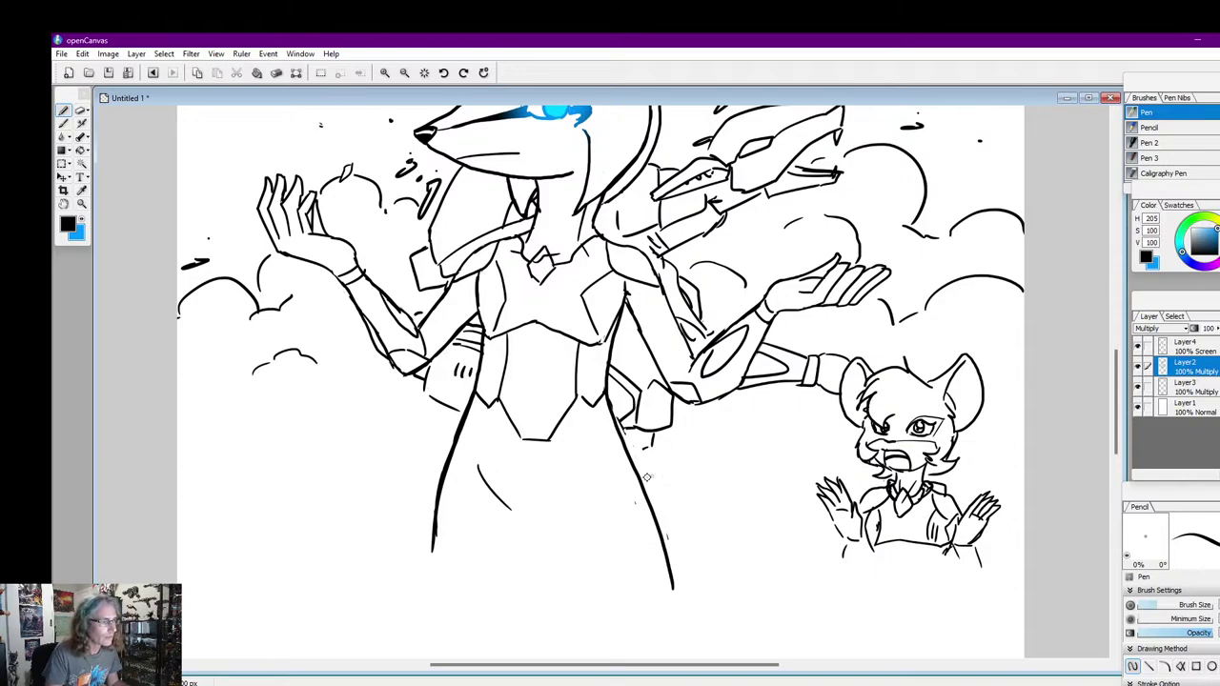
{"action": "left_click_drag", "start_coordinate": [580, 477], "coordinate": [546, 517]}
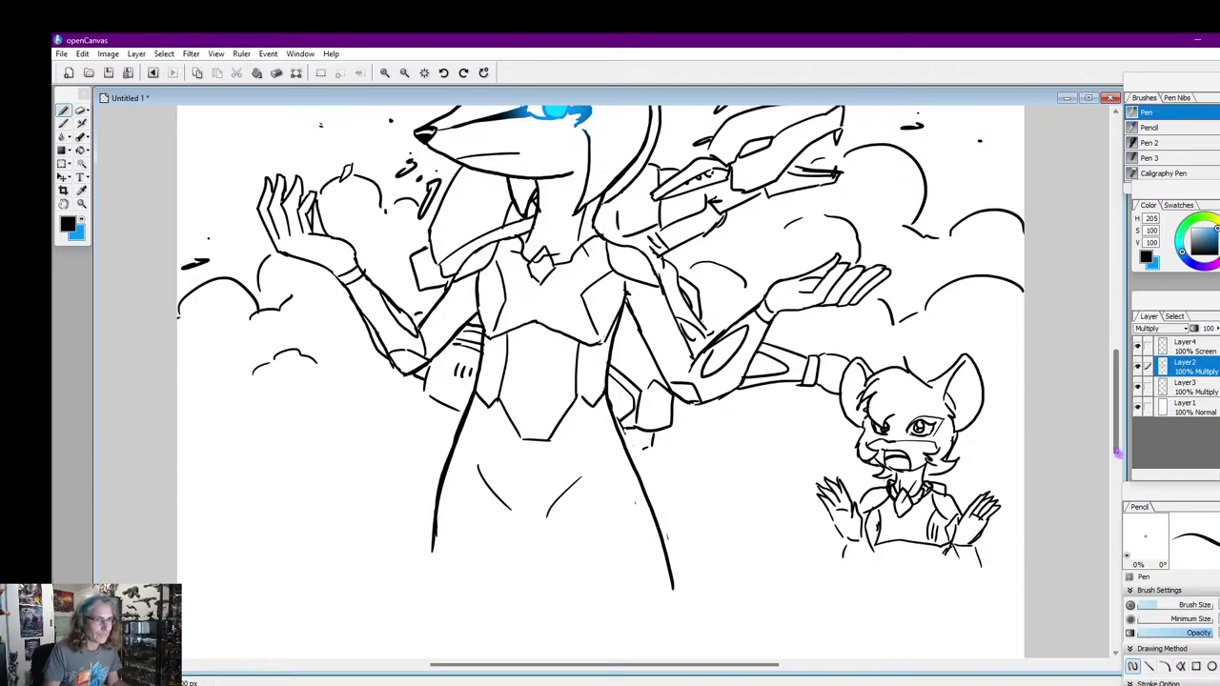
Bring the armoured creature into view and add a new layer directly above Layer2
{"action": "left_click_drag", "start_coordinate": [1118, 454], "coordinate": [1114, 348]}
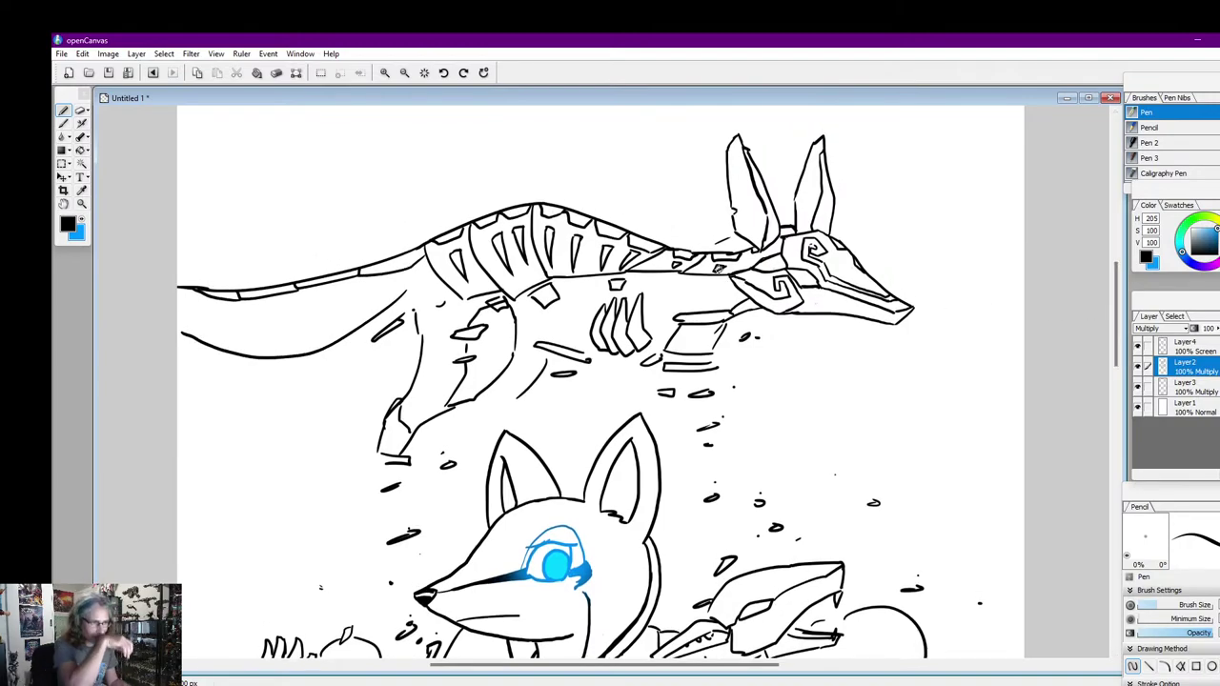
{"action": "left_click_drag", "start_coordinate": [1118, 324], "coordinate": [1116, 328]}
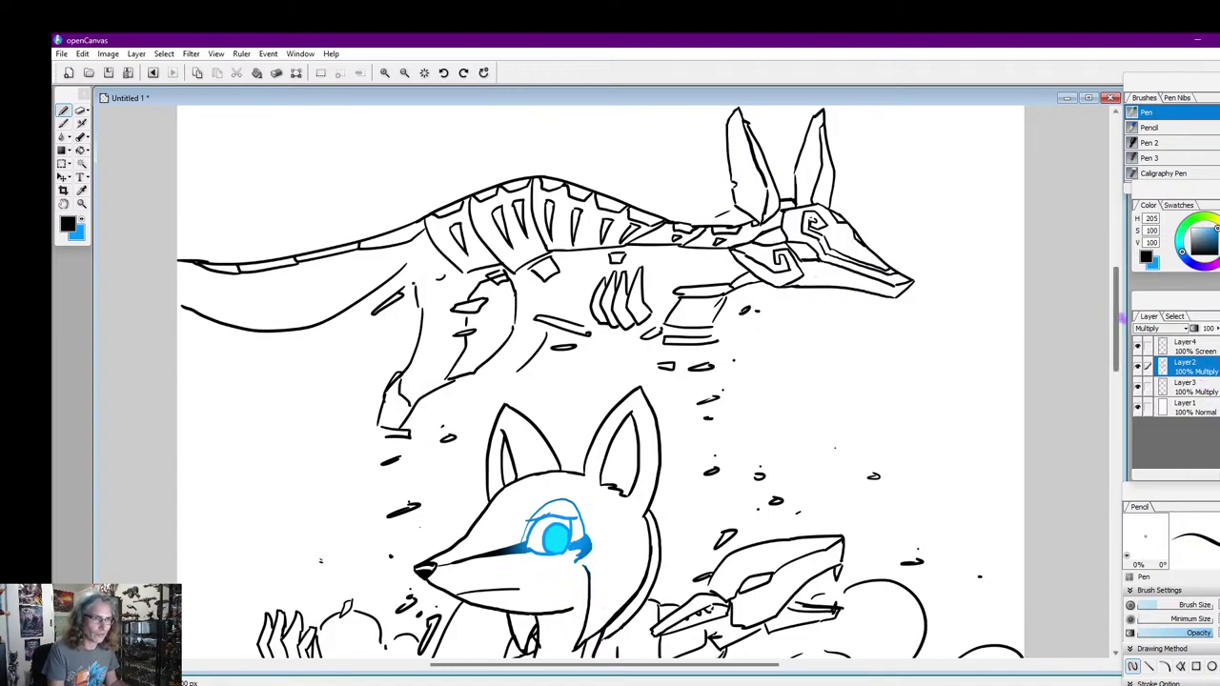
{"action": "left_click_drag", "start_coordinate": [1121, 322], "coordinate": [1121, 319]}
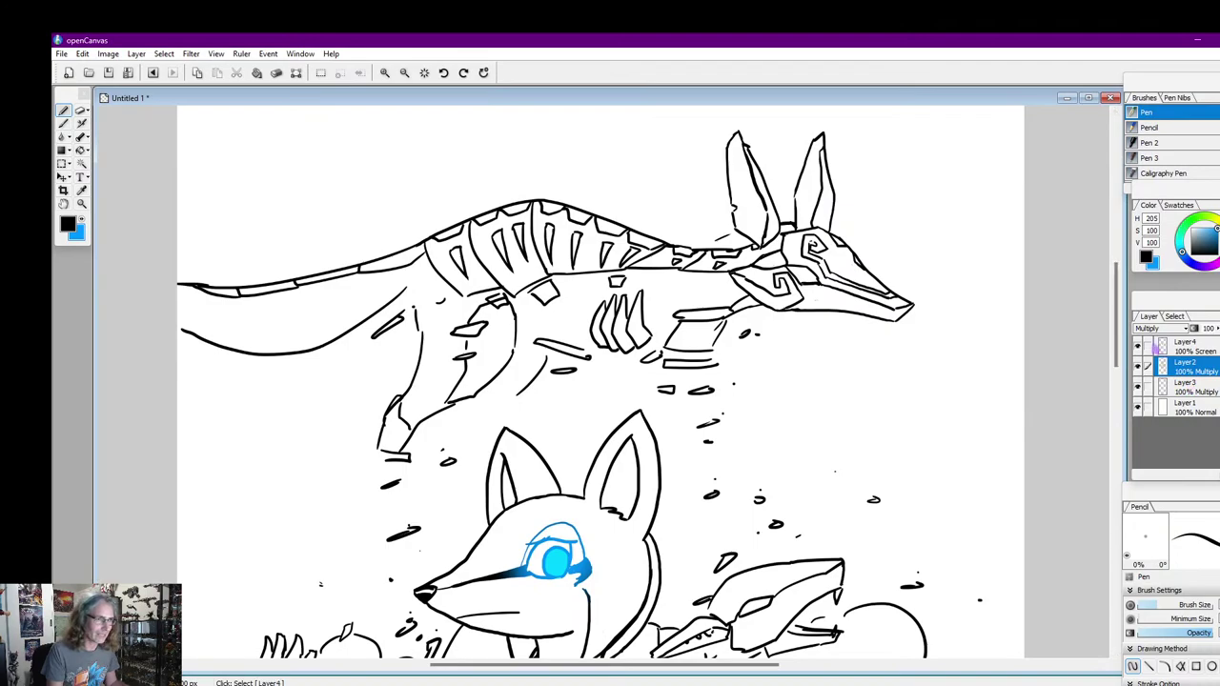
{"action": "scroll", "coordinate": [1117, 324], "scroll_direction": "up", "scroll_amount": 2}
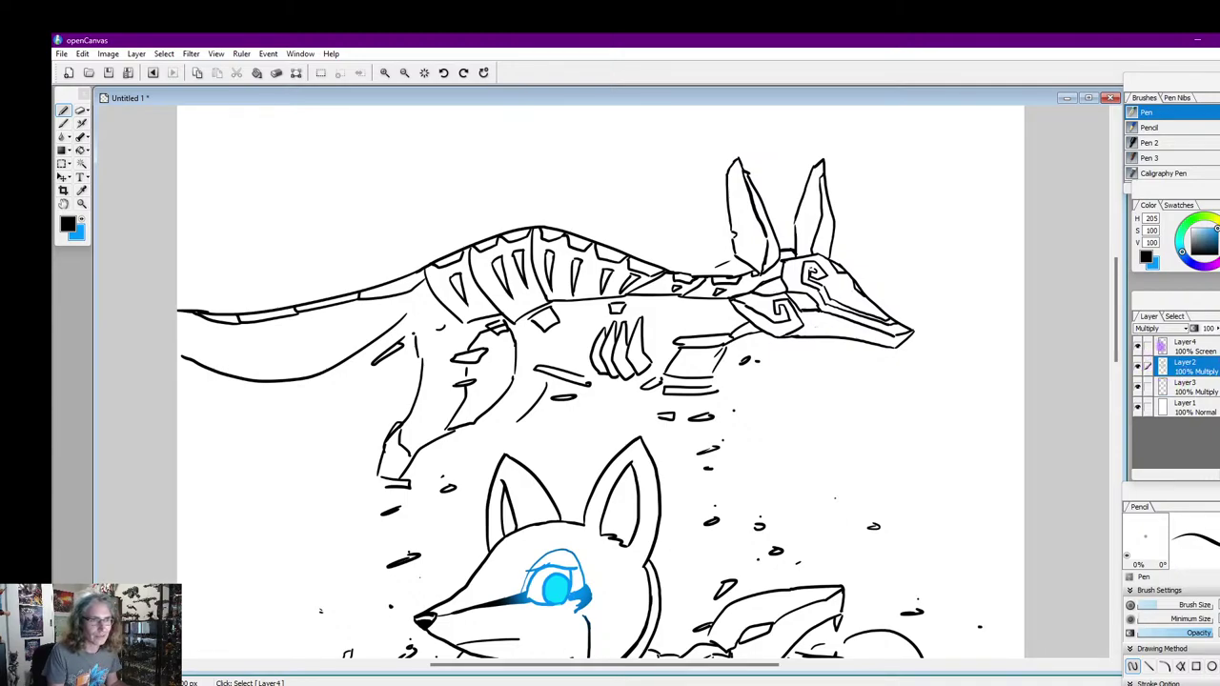
{"action": "left_click", "coordinate": [1216, 475]}
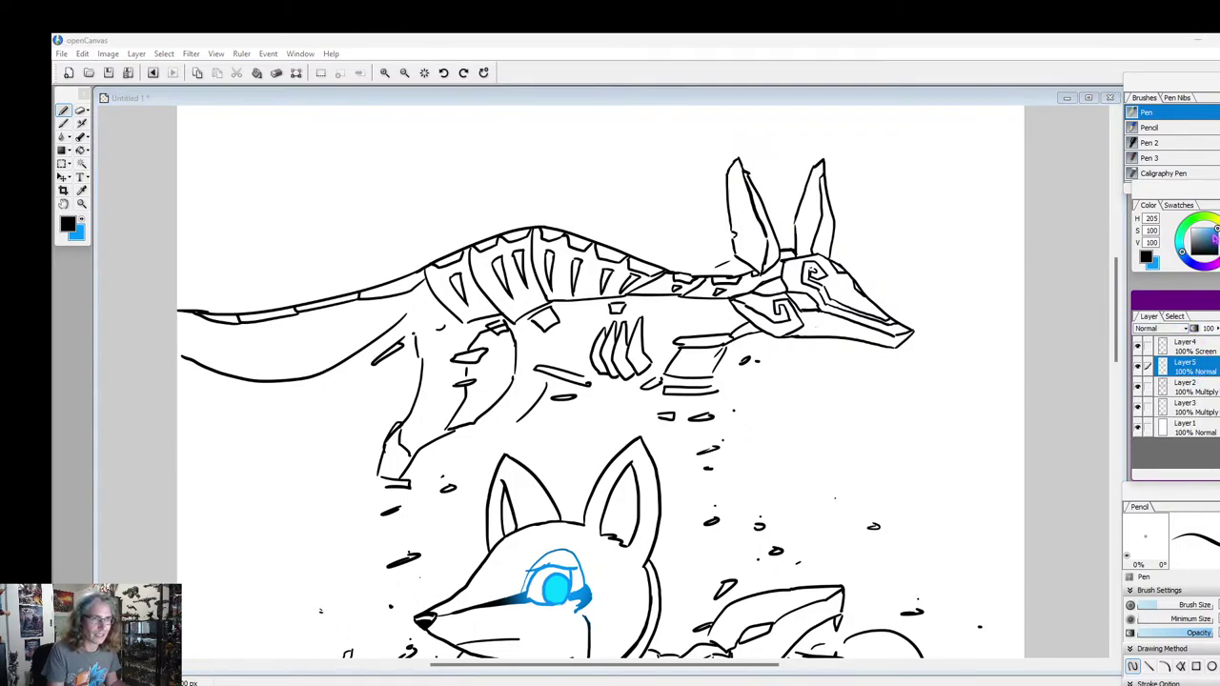
Set the drawing colour to an orange with hue 40, saturation 100 and value 100
{"action": "left_click_drag", "start_coordinate": [1218, 263], "coordinate": [1219, 225]}
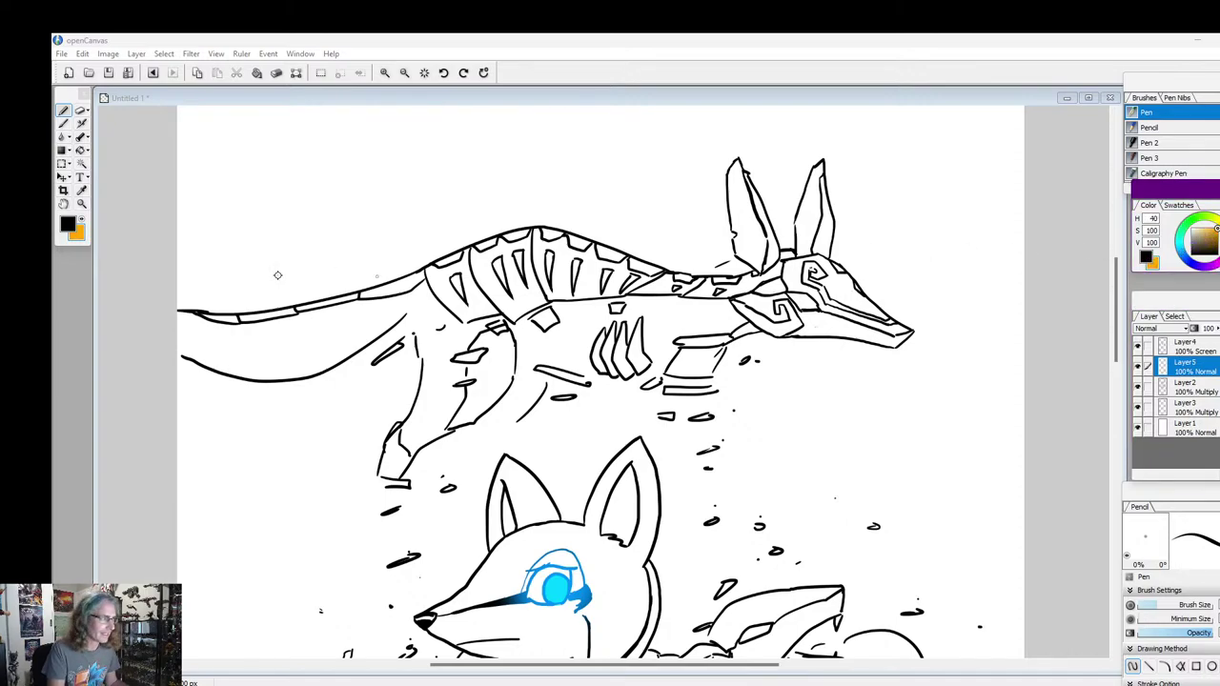
{"action": "left_click", "coordinate": [82, 222]}
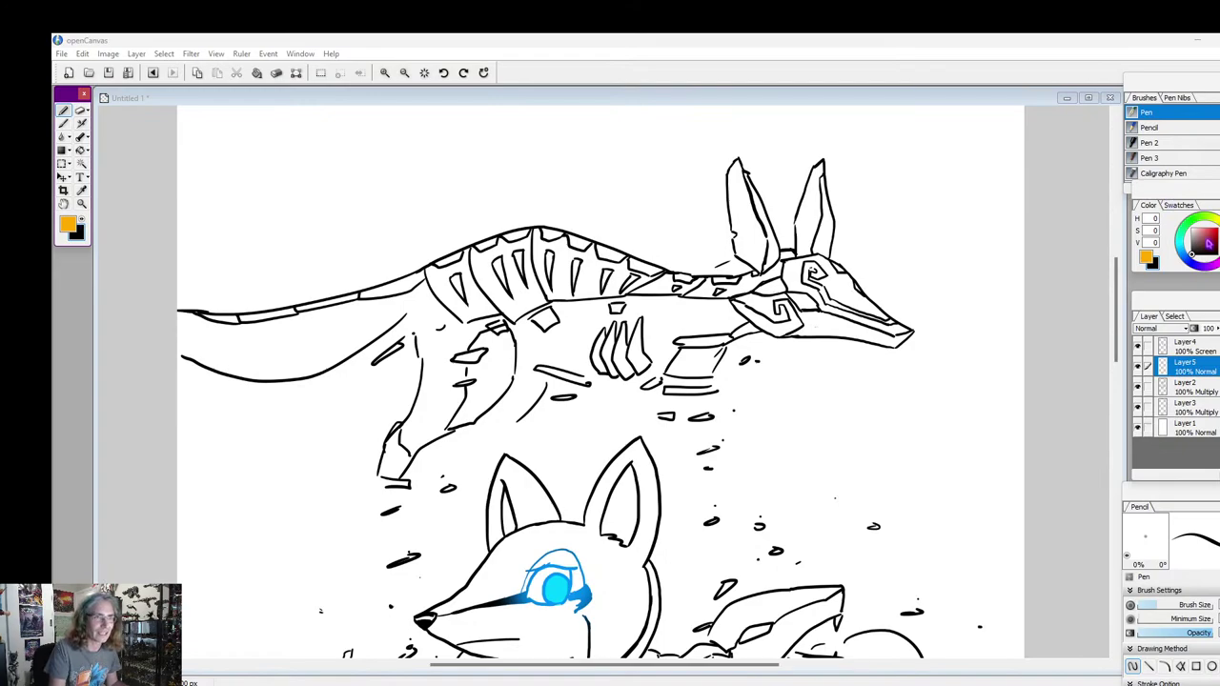
{"action": "left_click_drag", "start_coordinate": [1219, 250], "coordinate": [1216, 222]}
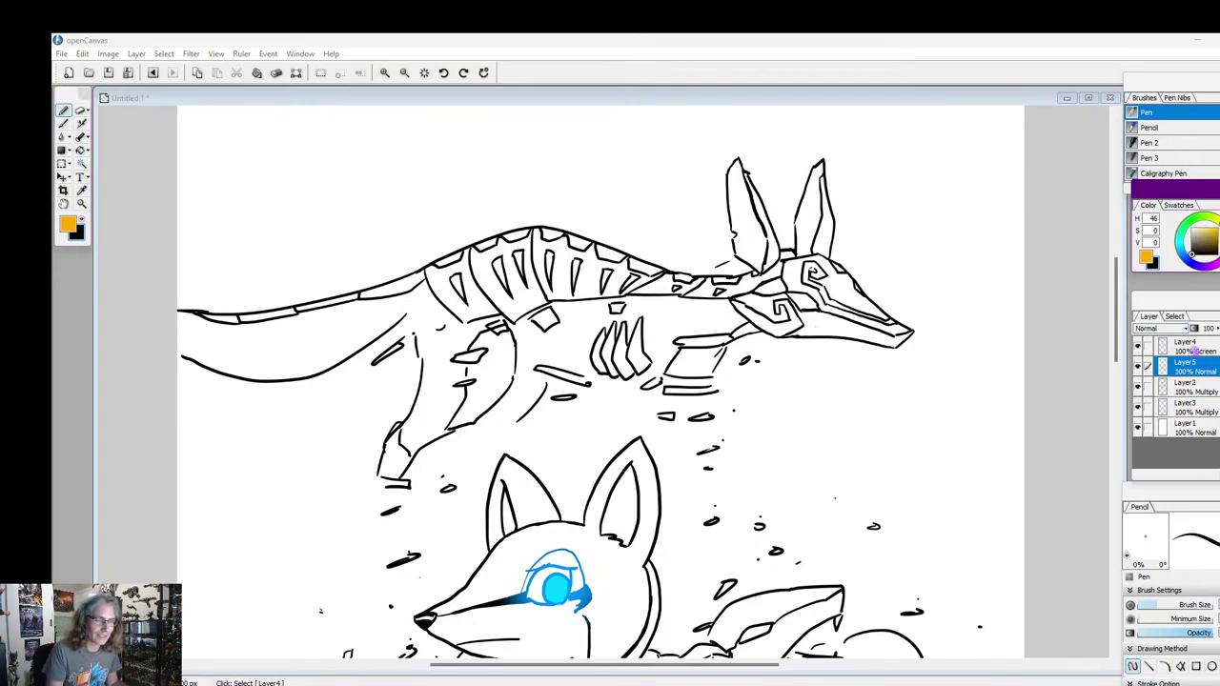
{"action": "left_click_drag", "start_coordinate": [1219, 220], "coordinate": [1217, 219]}
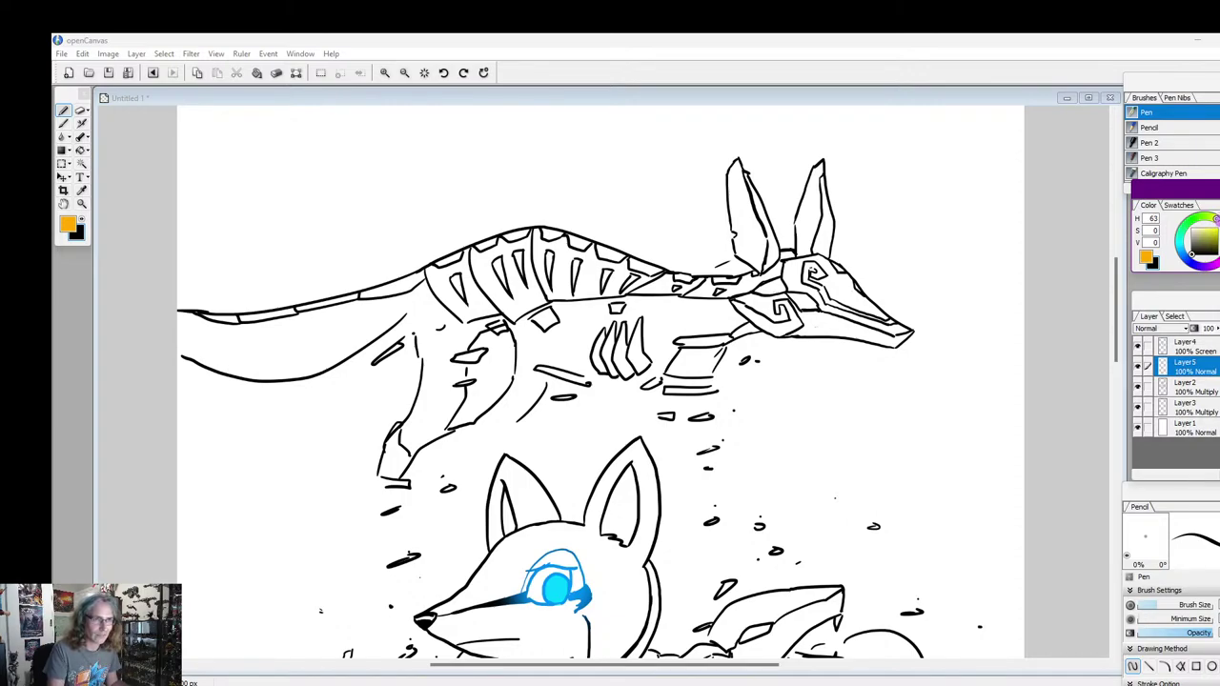
{"action": "left_click", "coordinate": [69, 227]}
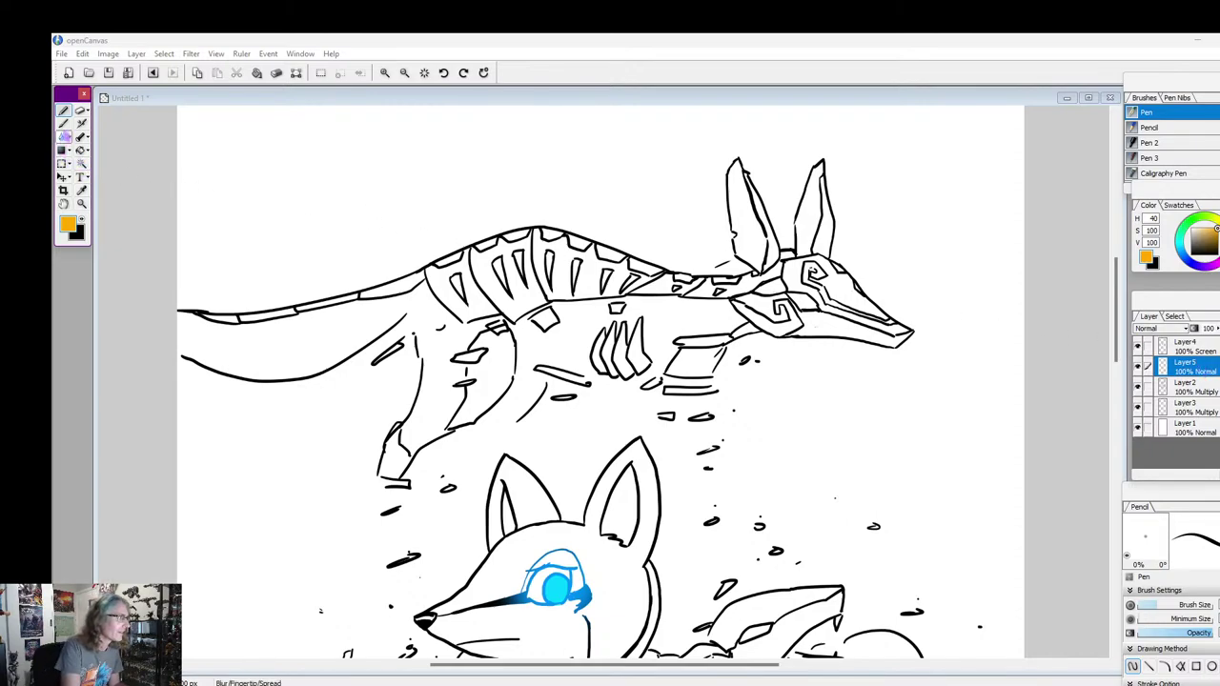
Place Layer5 directly above Layer1 and fill the armoured creature's lower jaw orange with Fill Polygon
{"action": "left_click", "coordinate": [63, 151]}
{"action": "left_click", "coordinate": [69, 153]}
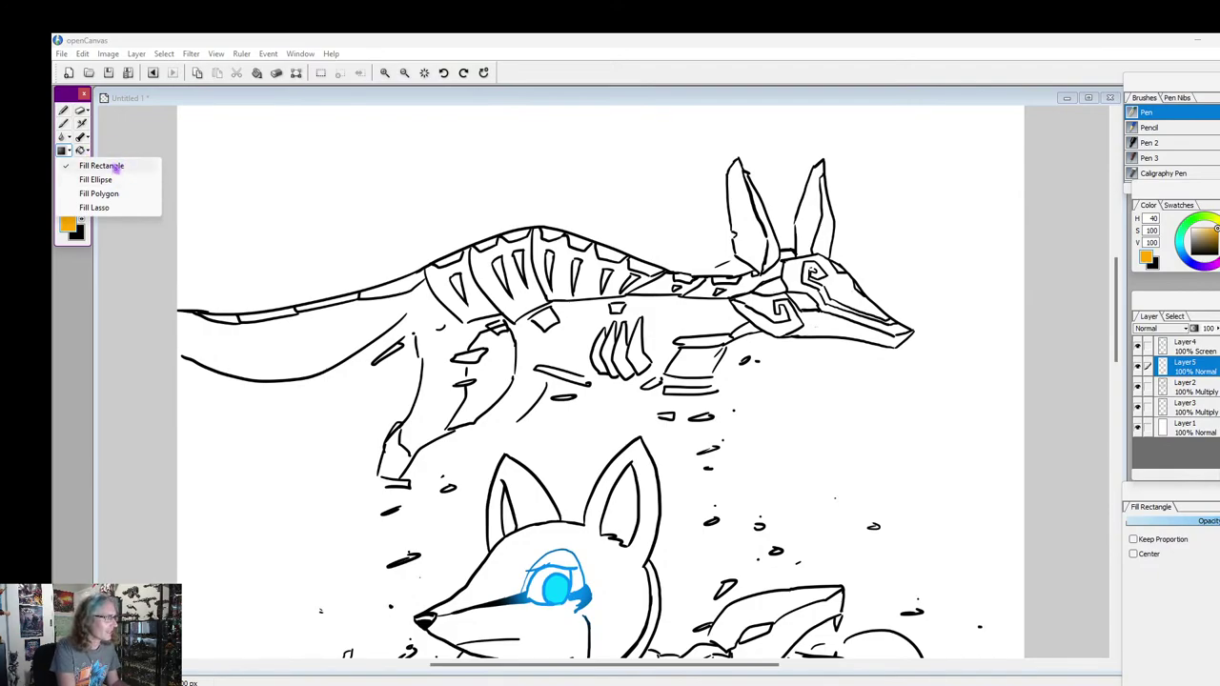
{"action": "left_click", "coordinate": [110, 195]}
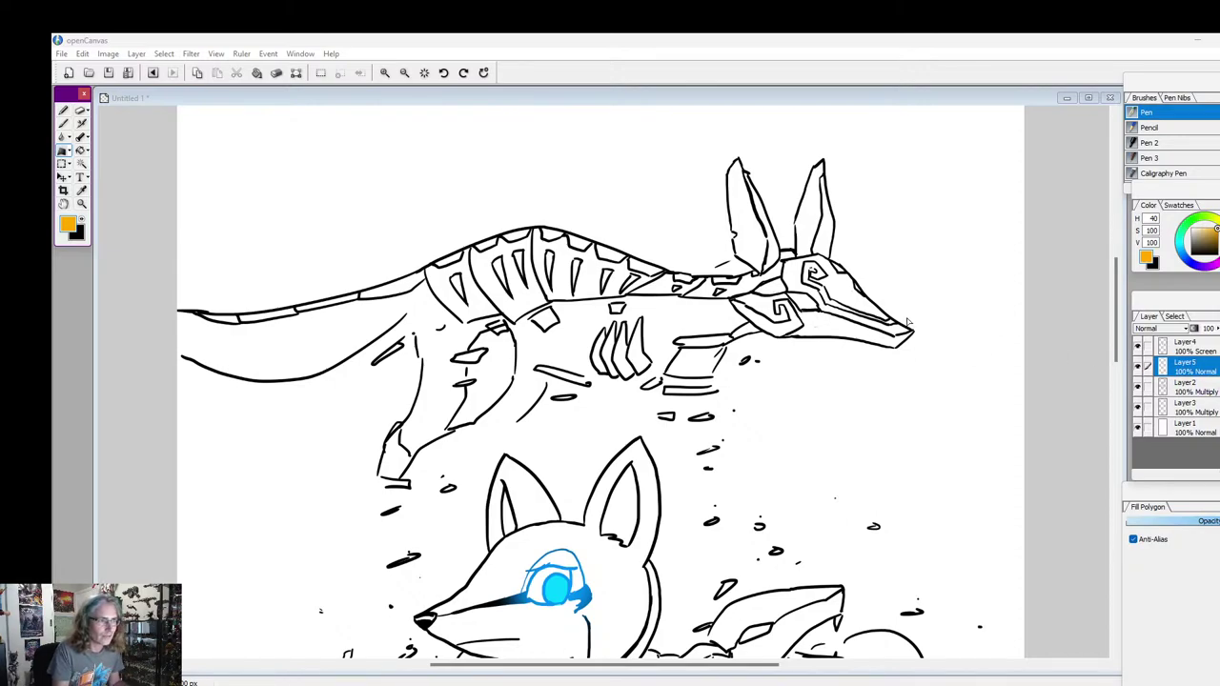
{"action": "left_click_drag", "start_coordinate": [1187, 367], "coordinate": [1187, 417]}
{"action": "mouse_move", "coordinate": [804, 315]}
{"action": "left_mouse_down"}
{"action": "mouse_move", "coordinate": [898, 341]}
{"action": "mouse_move", "coordinate": [913, 333]}
{"action": "mouse_move", "coordinate": [882, 349]}
{"action": "mouse_move", "coordinate": [808, 336]}
{"action": "mouse_move", "coordinate": [804, 315]}
{"action": "left_mouse_up"}
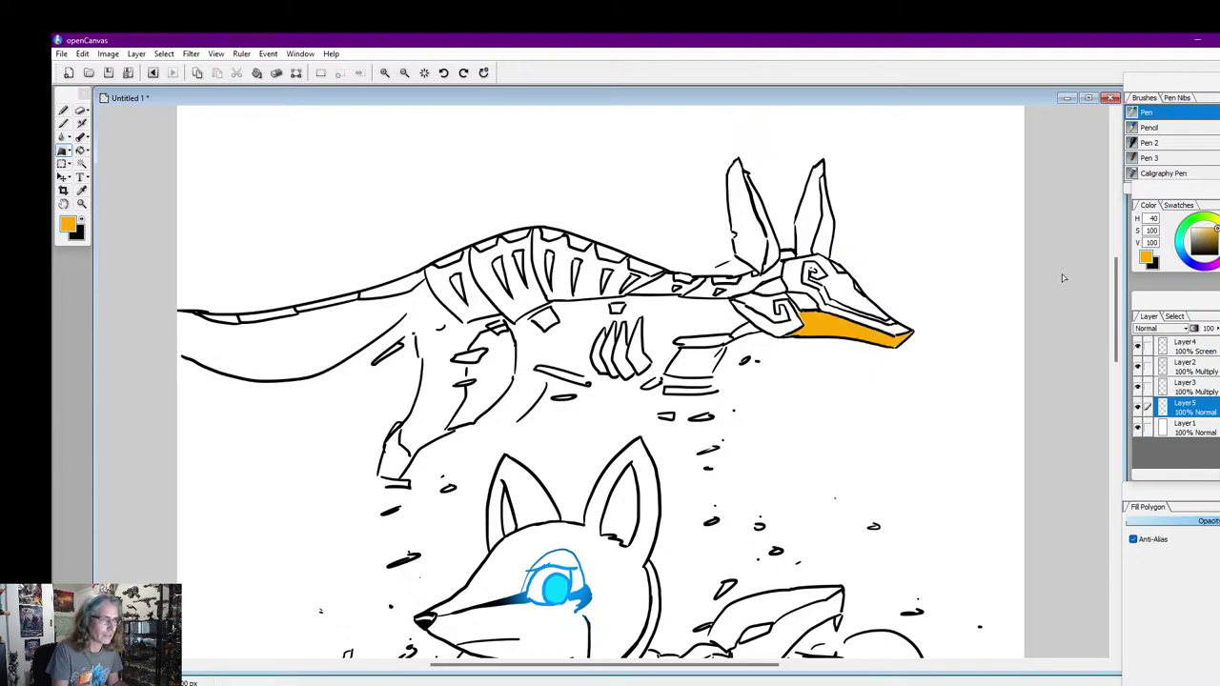
Recolour the armoured creature's lower jaw with a lighter orange of hue 40, saturation 63 and value 100
{"action": "left_click_drag", "start_coordinate": [1205, 238], "coordinate": [1209, 227]}
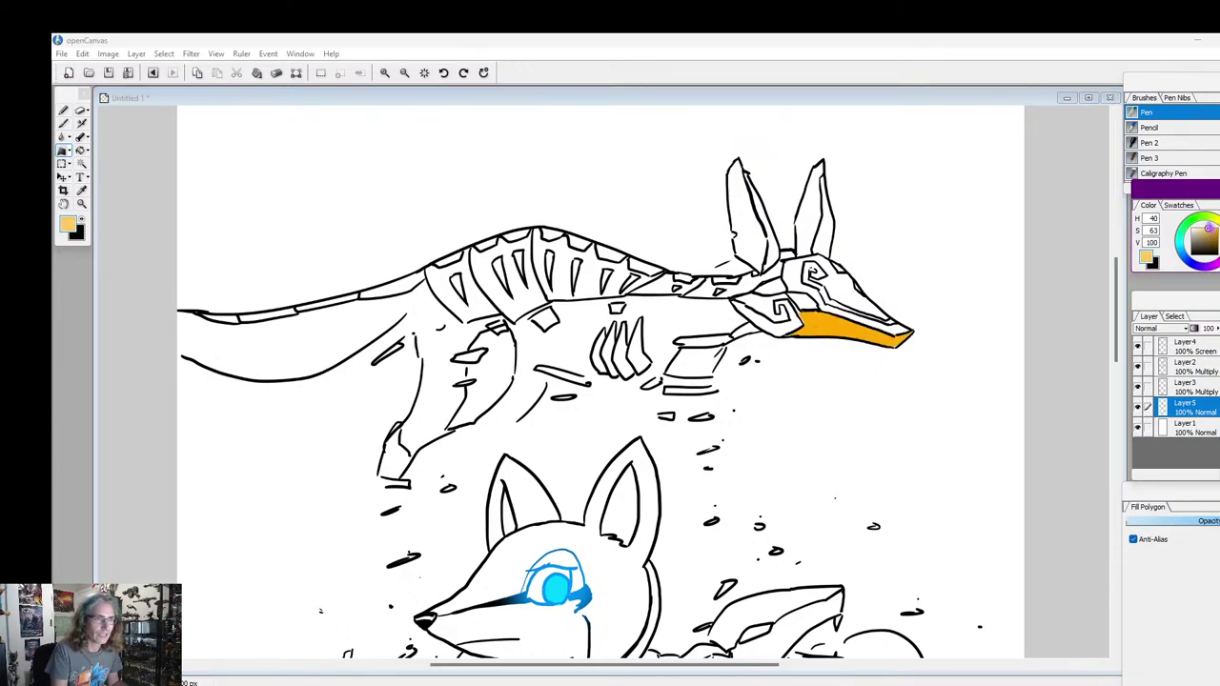
{"action": "left_click", "coordinate": [81, 150]}
{"action": "left_click", "coordinate": [846, 328]}
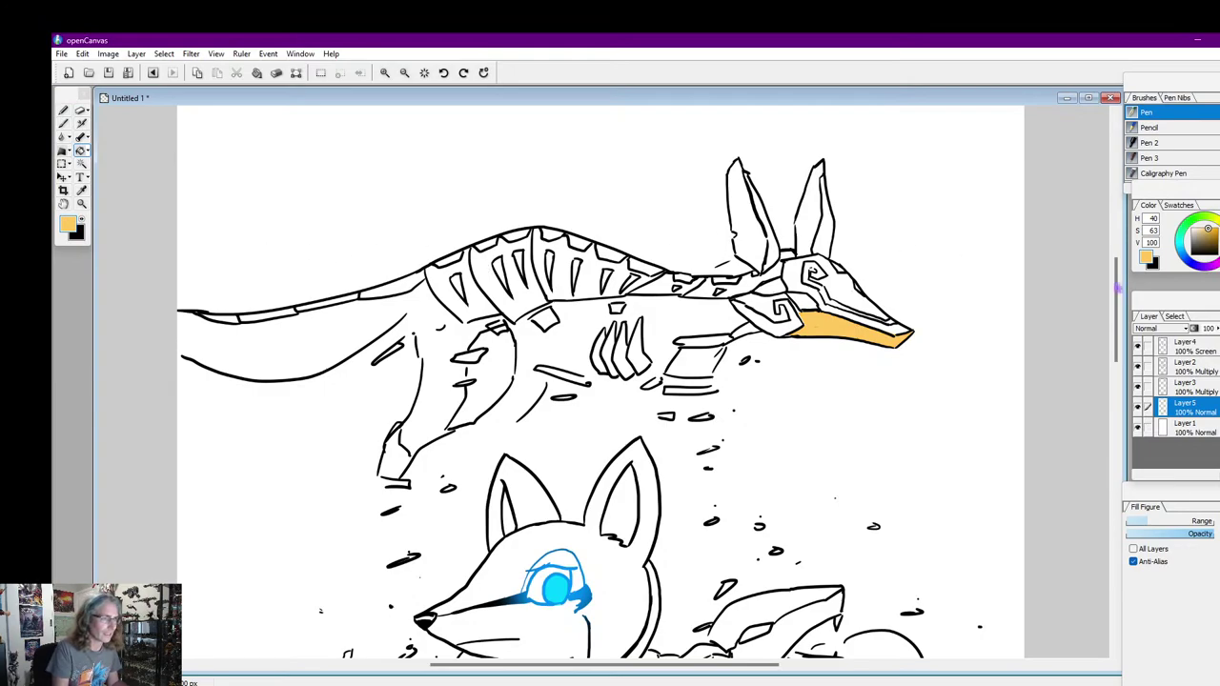
Choose a yellow with hue 46, saturation 83 and value 100, and polygon-fill the armoured creature's lower jaw and cheek with it
{"action": "left_click", "coordinate": [1211, 231]}
{"action": "left_click", "coordinate": [1218, 223]}
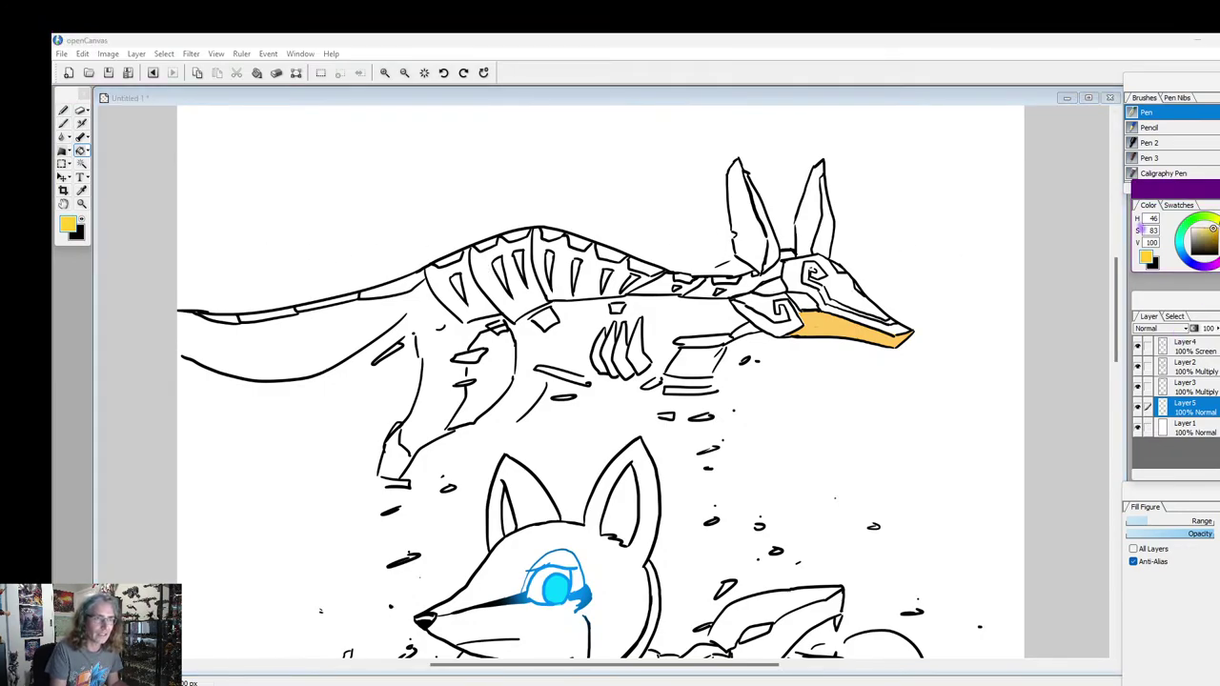
{"action": "left_click", "coordinate": [62, 149]}
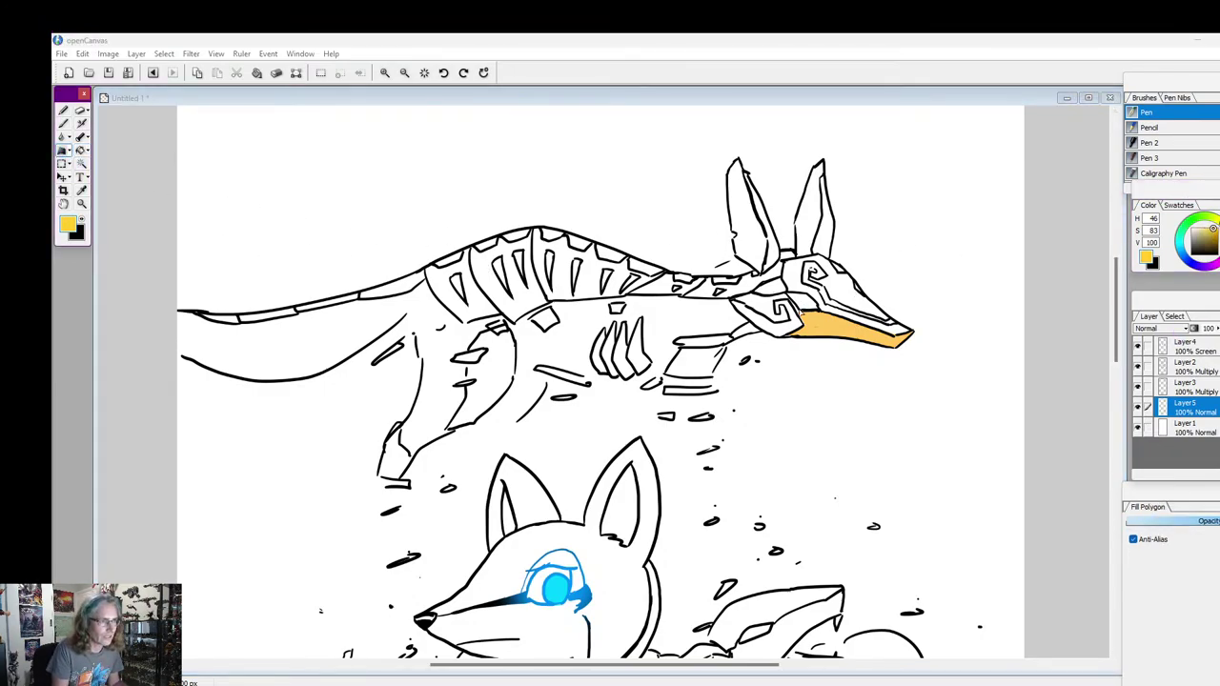
{"action": "mouse_move", "coordinate": [803, 311]}
{"action": "left_mouse_down"}
{"action": "mouse_move", "coordinate": [904, 341]}
{"action": "mouse_move", "coordinate": [916, 332]}
{"action": "mouse_move", "coordinate": [900, 345]}
{"action": "mouse_move", "coordinate": [799, 341]}
{"action": "mouse_move", "coordinate": [783, 330]}
{"action": "mouse_move", "coordinate": [806, 327]}
{"action": "mouse_move", "coordinate": [802, 311]}
{"action": "left_mouse_up"}
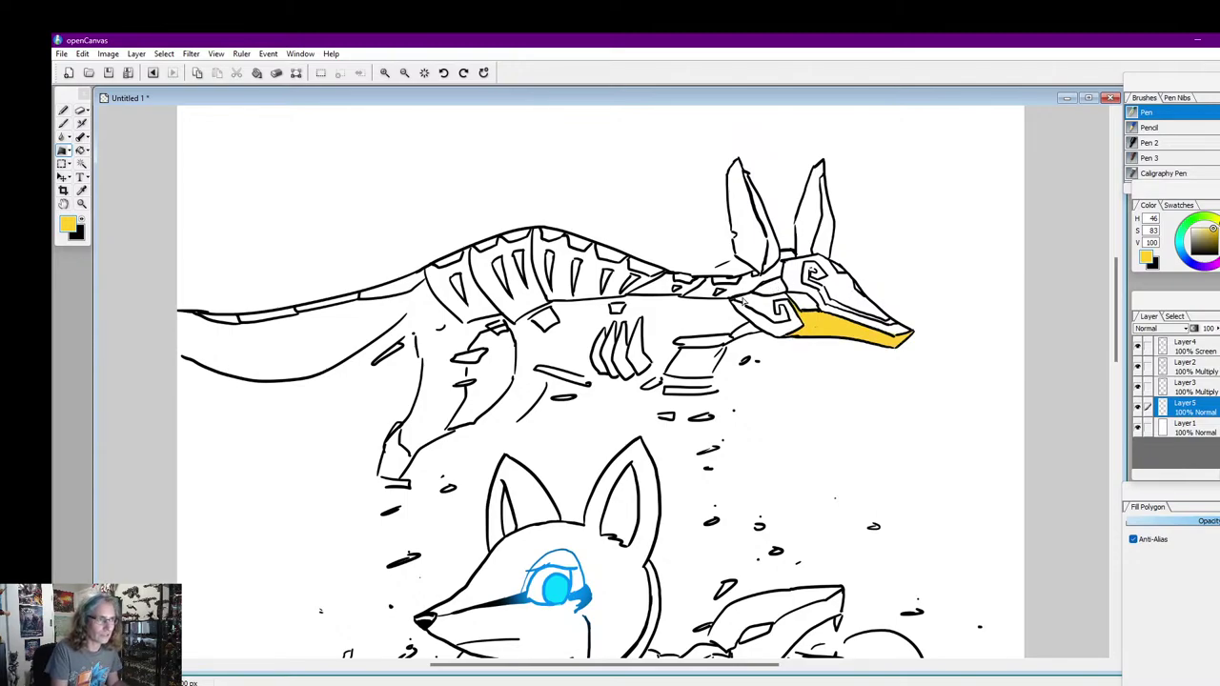
{"action": "mouse_move", "coordinate": [752, 296]}
{"action": "left_mouse_down"}
{"action": "mouse_move", "coordinate": [784, 293]}
{"action": "mouse_move", "coordinate": [772, 305]}
{"action": "mouse_move", "coordinate": [789, 319]}
{"action": "mouse_move", "coordinate": [773, 326]}
{"action": "mouse_move", "coordinate": [766, 291]}
{"action": "left_mouse_up"}
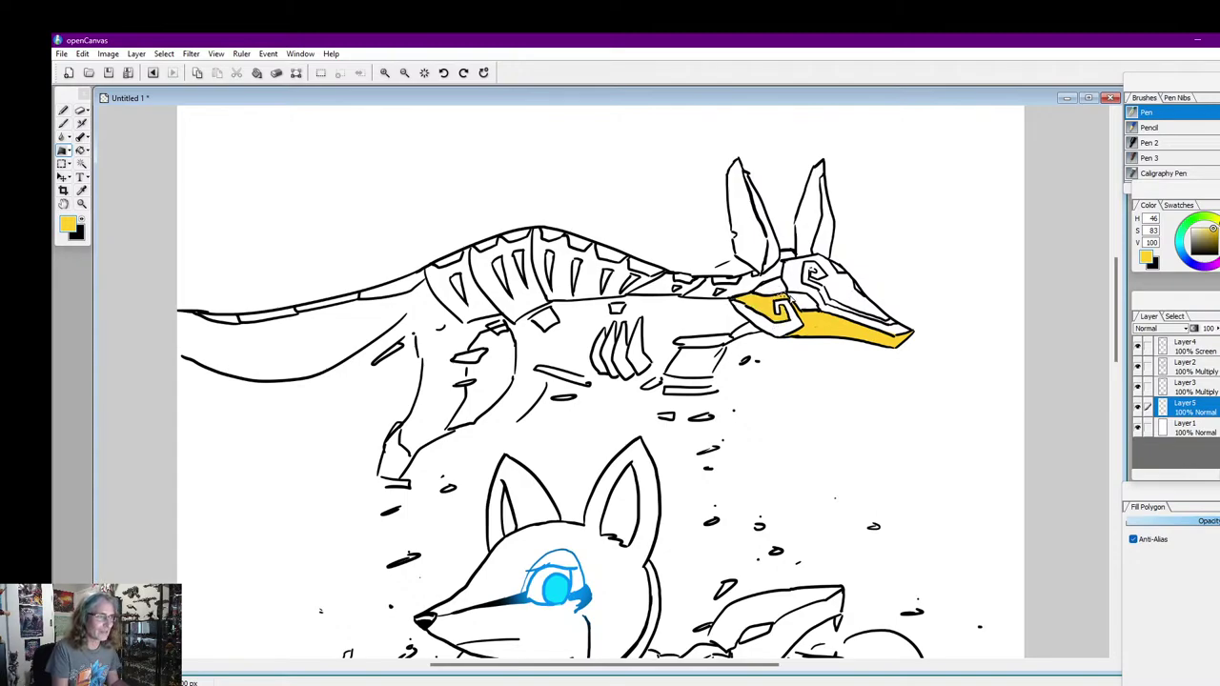
Polygon-fill the armoured creature's neck, upper flank, haunch, tail and rearmost hind leg with the yellow
{"action": "mouse_move", "coordinate": [554, 303]}
{"action": "left_mouse_down"}
{"action": "mouse_move", "coordinate": [728, 300]}
{"action": "mouse_move", "coordinate": [749, 325]}
{"action": "mouse_move", "coordinate": [681, 339]}
{"action": "mouse_move", "coordinate": [664, 367]}
{"action": "mouse_move", "coordinate": [642, 352]}
{"action": "mouse_move", "coordinate": [643, 318]}
{"action": "mouse_move", "coordinate": [627, 351]}
{"action": "mouse_move", "coordinate": [627, 303]}
{"action": "mouse_move", "coordinate": [583, 337]}
{"action": "mouse_move", "coordinate": [551, 310]}
{"action": "mouse_move", "coordinate": [513, 325]}
{"action": "mouse_move", "coordinate": [562, 306]}
{"action": "mouse_move", "coordinate": [529, 317]}
{"action": "mouse_move", "coordinate": [546, 332]}
{"action": "mouse_move", "coordinate": [563, 304]}
{"action": "mouse_move", "coordinate": [520, 320]}
{"action": "mouse_move", "coordinate": [538, 343]}
{"action": "mouse_move", "coordinate": [507, 329]}
{"action": "left_mouse_up"}
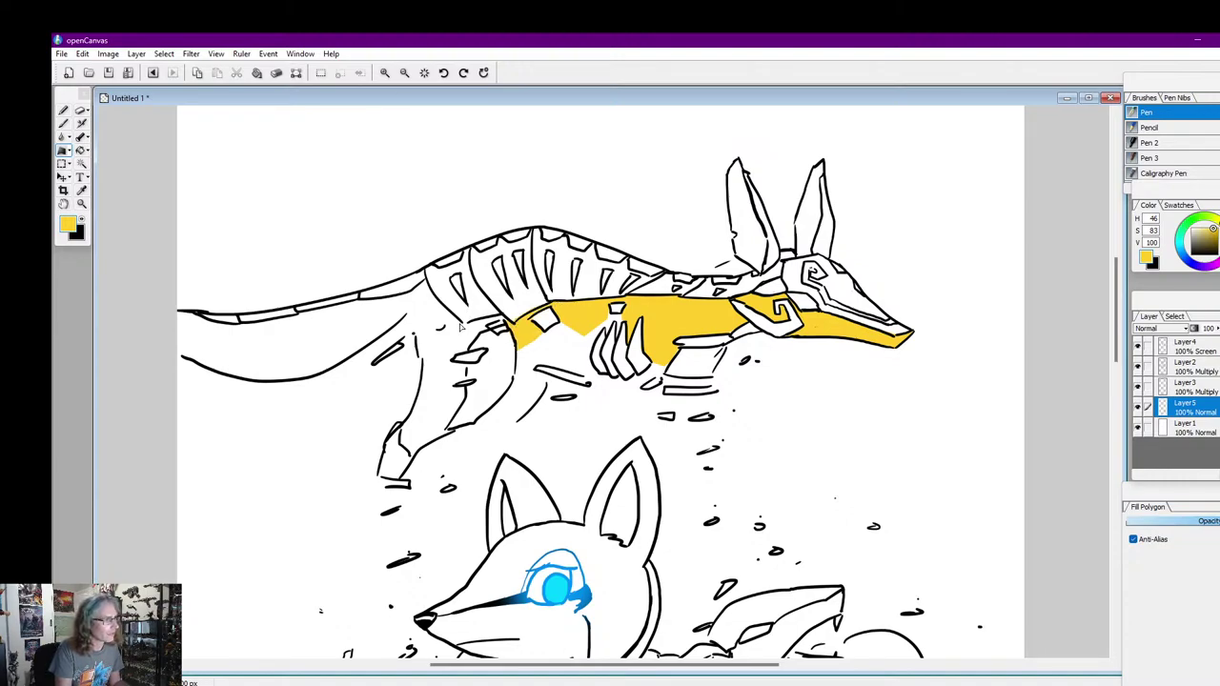
{"action": "left_click", "coordinate": [505, 318]}
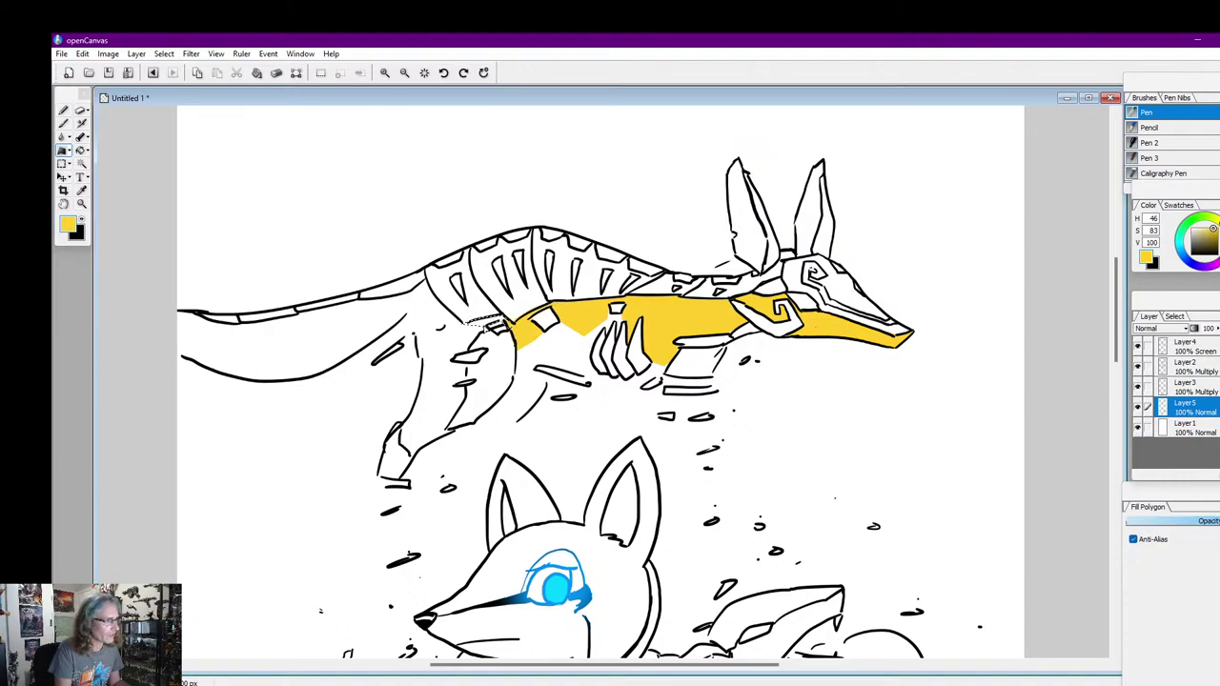
{"action": "mouse_move", "coordinate": [472, 343]}
{"action": "left_mouse_down"}
{"action": "mouse_move", "coordinate": [463, 384]}
{"action": "mouse_move", "coordinate": [452, 388]}
{"action": "mouse_move", "coordinate": [468, 388]}
{"action": "mouse_move", "coordinate": [445, 432]}
{"action": "mouse_move", "coordinate": [457, 430]}
{"action": "mouse_move", "coordinate": [413, 461]}
{"action": "mouse_move", "coordinate": [397, 445]}
{"action": "mouse_move", "coordinate": [423, 361]}
{"action": "mouse_move", "coordinate": [408, 314]}
{"action": "mouse_move", "coordinate": [294, 383]}
{"action": "mouse_move", "coordinate": [255, 385]}
{"action": "mouse_move", "coordinate": [173, 355]}
{"action": "mouse_move", "coordinate": [170, 313]}
{"action": "mouse_move", "coordinate": [238, 326]}
{"action": "mouse_move", "coordinate": [427, 283]}
{"action": "left_mouse_up"}
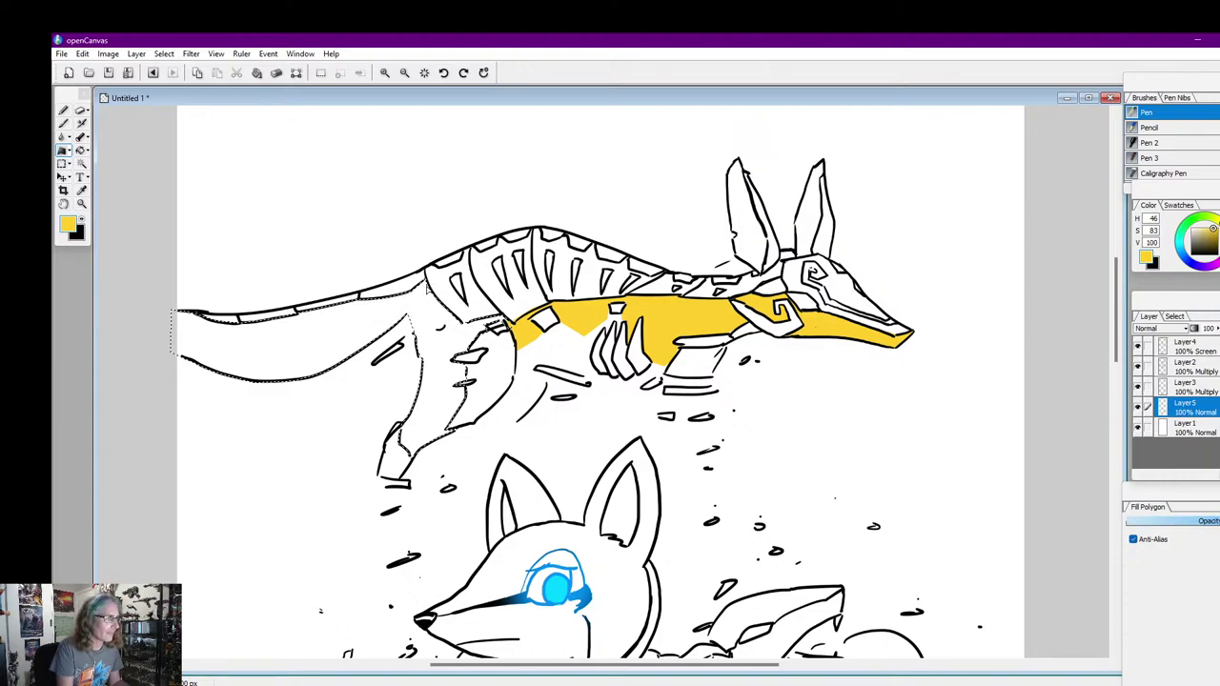
{"action": "left_click_drag", "start_coordinate": [465, 324], "coordinate": [492, 320]}
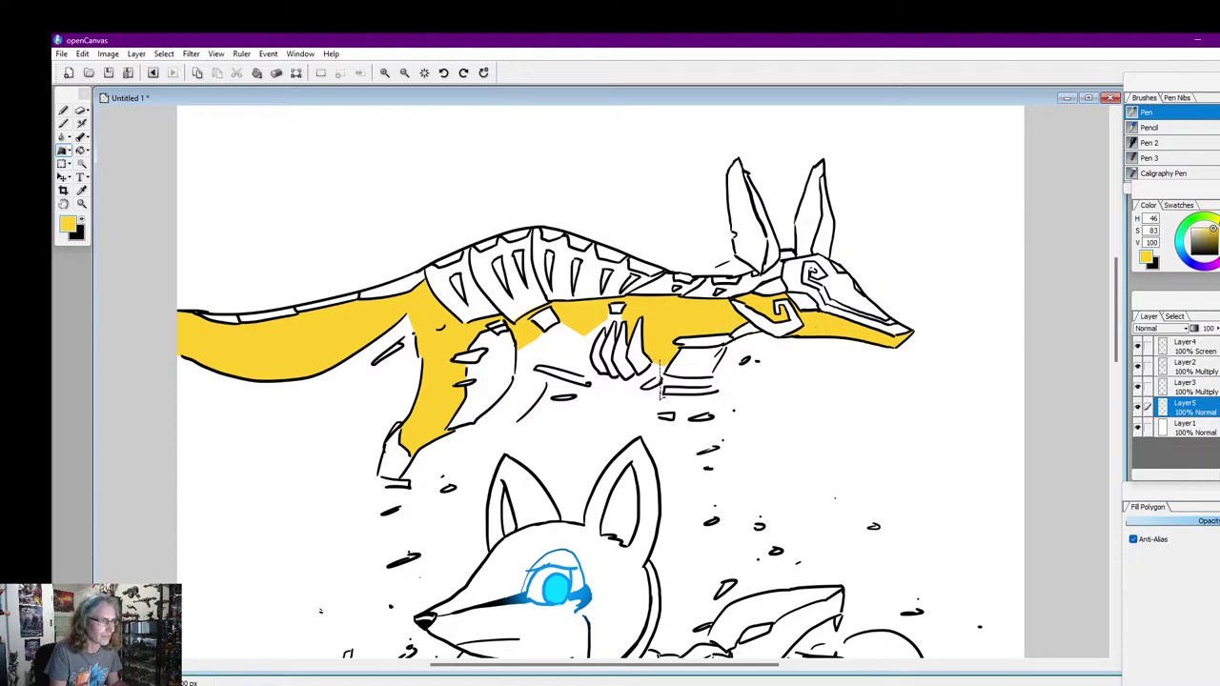
Polygon-fill the armoured creature's leading foreleg, belly and forward hind leg with the same yellow
{"action": "mouse_move", "coordinate": [660, 392]}
{"action": "left_mouse_down"}
{"action": "mouse_move", "coordinate": [662, 427]}
{"action": "mouse_move", "coordinate": [700, 467]}
{"action": "mouse_move", "coordinate": [703, 521]}
{"action": "mouse_move", "coordinate": [721, 484]}
{"action": "mouse_move", "coordinate": [716, 458]}
{"action": "mouse_move", "coordinate": [688, 422]}
{"action": "mouse_move", "coordinate": [700, 407]}
{"action": "mouse_move", "coordinate": [662, 364]}
{"action": "mouse_move", "coordinate": [710, 382]}
{"action": "mouse_move", "coordinate": [670, 367]}
{"action": "mouse_move", "coordinate": [682, 340]}
{"action": "left_mouse_up"}
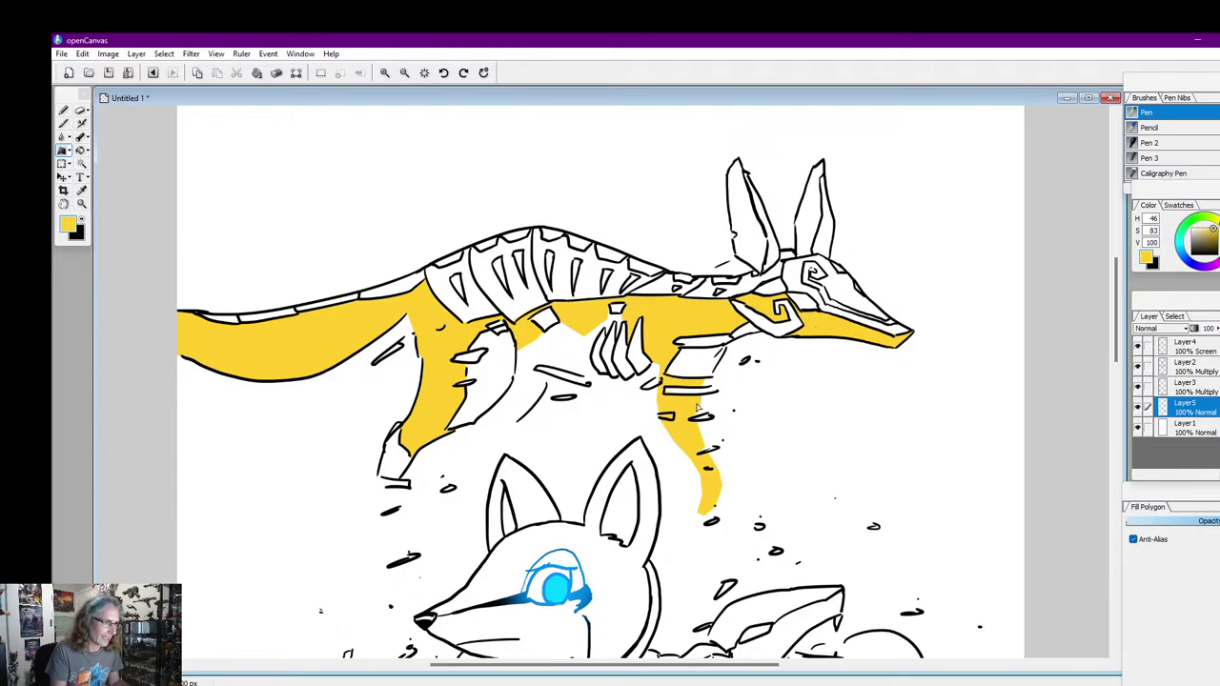
{"action": "mouse_move", "coordinate": [684, 406]}
{"action": "left_mouse_down"}
{"action": "mouse_move", "coordinate": [706, 454]}
{"action": "mouse_move", "coordinate": [690, 421]}
{"action": "left_mouse_up"}
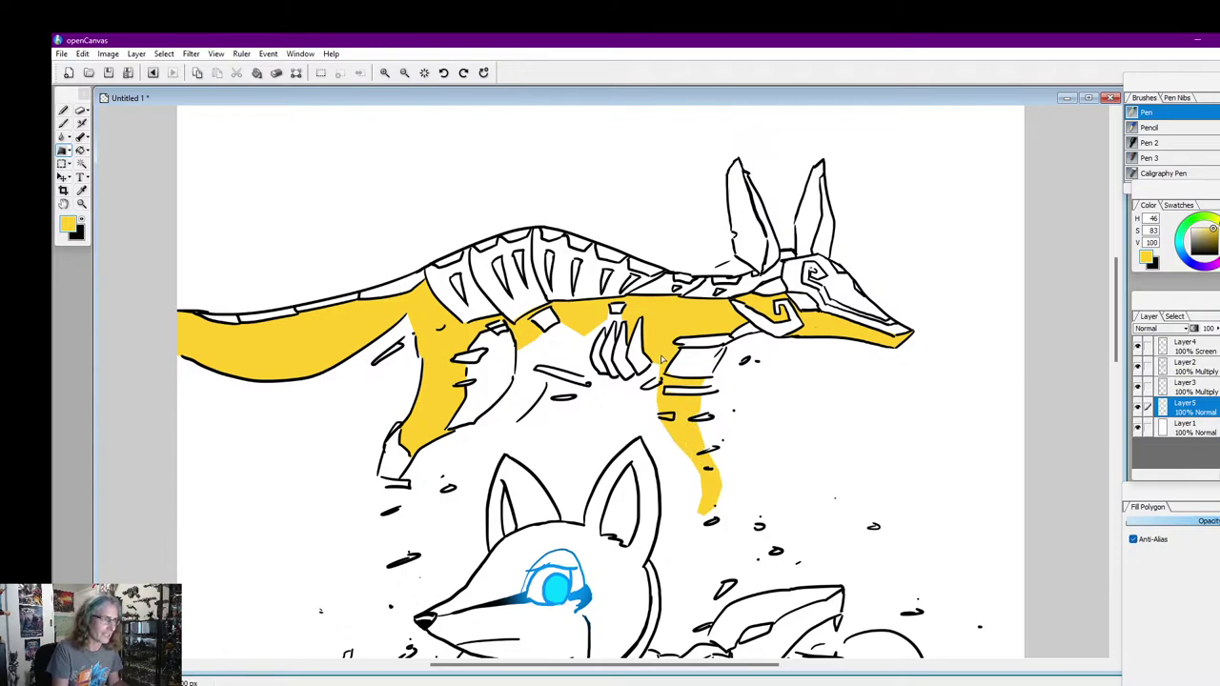
{"action": "mouse_move", "coordinate": [616, 310]}
{"action": "left_mouse_down"}
{"action": "mouse_move", "coordinate": [592, 365]}
{"action": "mouse_move", "coordinate": [532, 366]}
{"action": "mouse_move", "coordinate": [547, 390]}
{"action": "mouse_move", "coordinate": [530, 415]}
{"action": "mouse_move", "coordinate": [461, 443]}
{"action": "mouse_move", "coordinate": [511, 387]}
{"action": "mouse_move", "coordinate": [516, 336]}
{"action": "mouse_move", "coordinate": [556, 334]}
{"action": "mouse_move", "coordinate": [545, 331]}
{"action": "mouse_move", "coordinate": [573, 302]}
{"action": "mouse_move", "coordinate": [593, 369]}
{"action": "mouse_move", "coordinate": [549, 355]}
{"action": "mouse_move", "coordinate": [577, 365]}
{"action": "mouse_move", "coordinate": [534, 371]}
{"action": "left_mouse_up"}
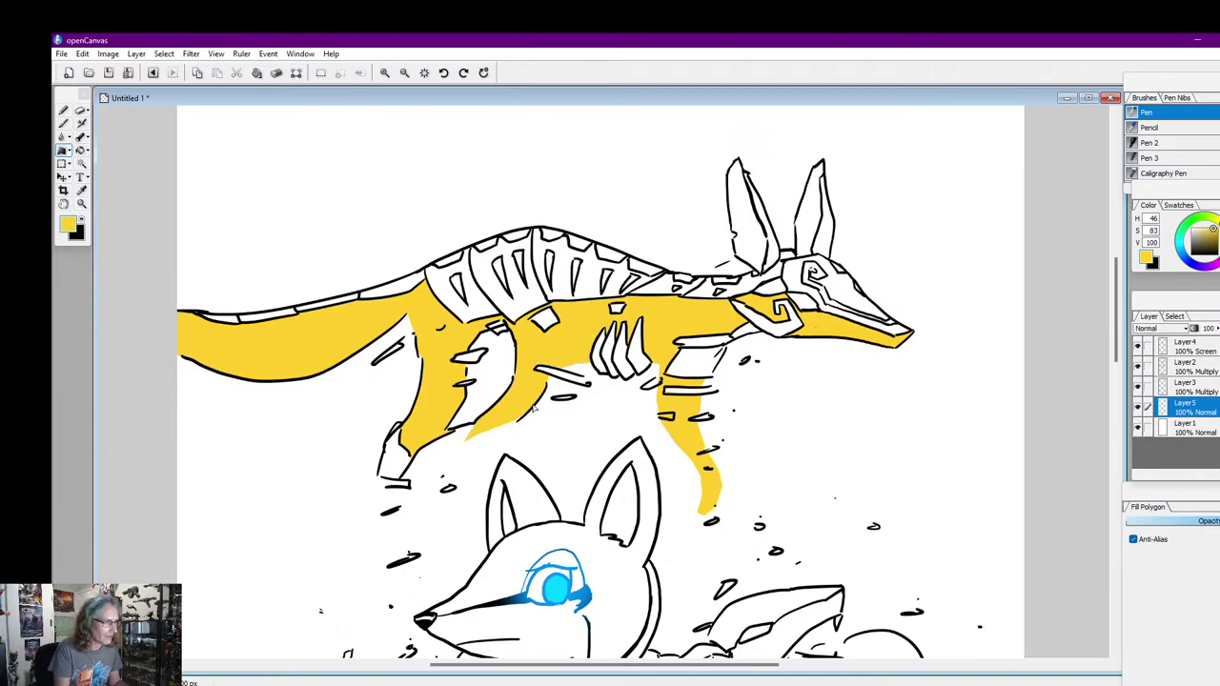
{"action": "mouse_move", "coordinate": [512, 426]}
{"action": "left_mouse_down"}
{"action": "mouse_move", "coordinate": [461, 458]}
{"action": "mouse_move", "coordinate": [523, 410]}
{"action": "mouse_move", "coordinate": [482, 425]}
{"action": "mouse_move", "coordinate": [531, 396]}
{"action": "mouse_move", "coordinate": [525, 408]}
{"action": "left_mouse_up"}
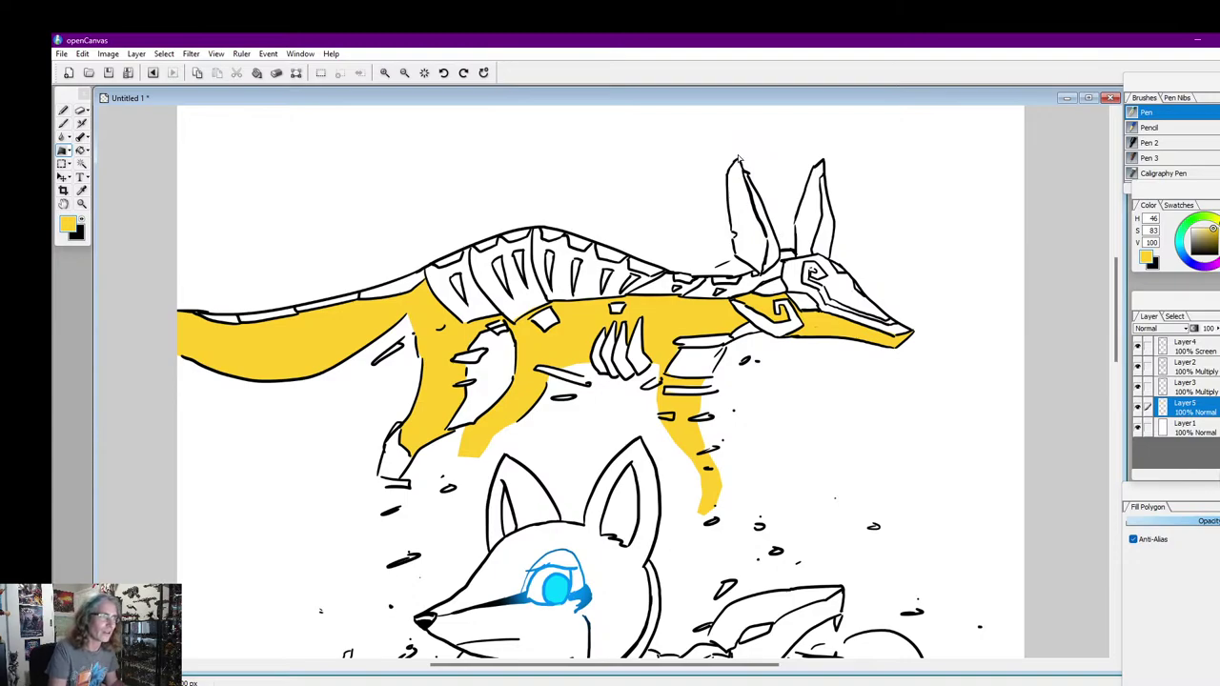
Fill the outer sections of the armoured creature's two ears and its trailing foreleg with yellow polygons
{"action": "mouse_move", "coordinate": [739, 159]}
{"action": "left_mouse_down"}
{"action": "mouse_move", "coordinate": [769, 243]}
{"action": "mouse_move", "coordinate": [760, 274]}
{"action": "mouse_move", "coordinate": [734, 256]}
{"action": "mouse_move", "coordinate": [739, 159]}
{"action": "left_mouse_up"}
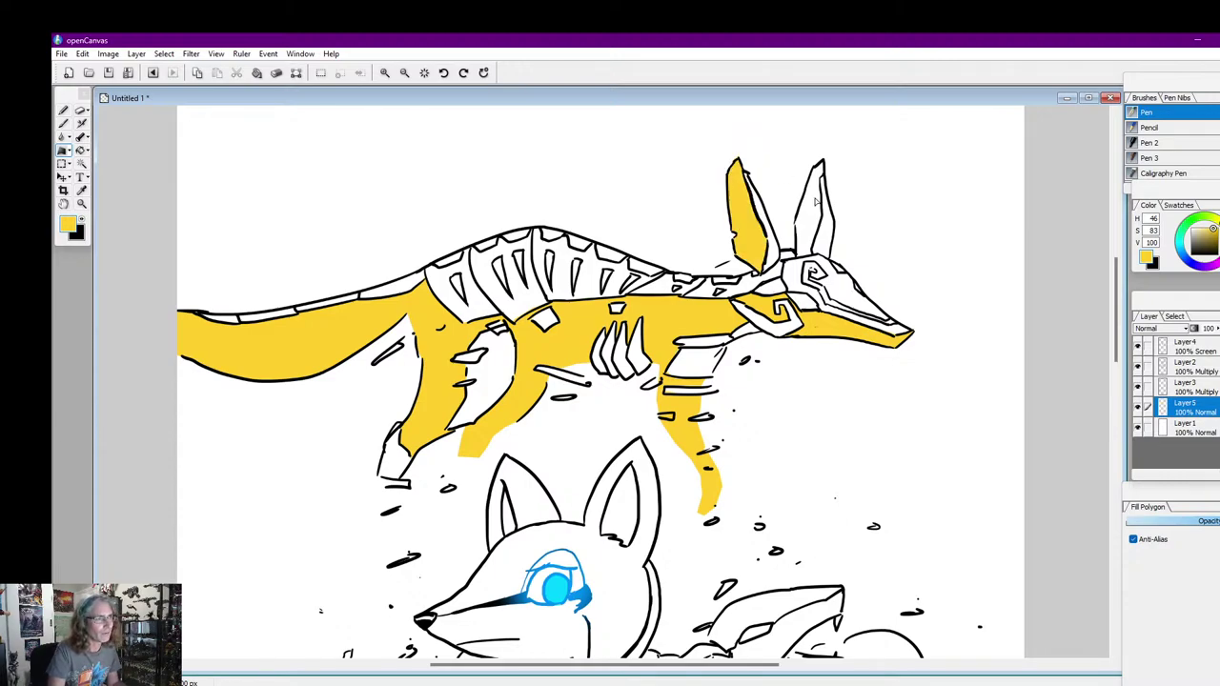
{"action": "mouse_move", "coordinate": [816, 169]}
{"action": "left_mouse_down"}
{"action": "mouse_move", "coordinate": [823, 161]}
{"action": "mouse_move", "coordinate": [818, 259]}
{"action": "mouse_move", "coordinate": [799, 269]}
{"action": "mouse_move", "coordinate": [798, 234]}
{"action": "mouse_move", "coordinate": [798, 246]}
{"action": "left_mouse_up"}
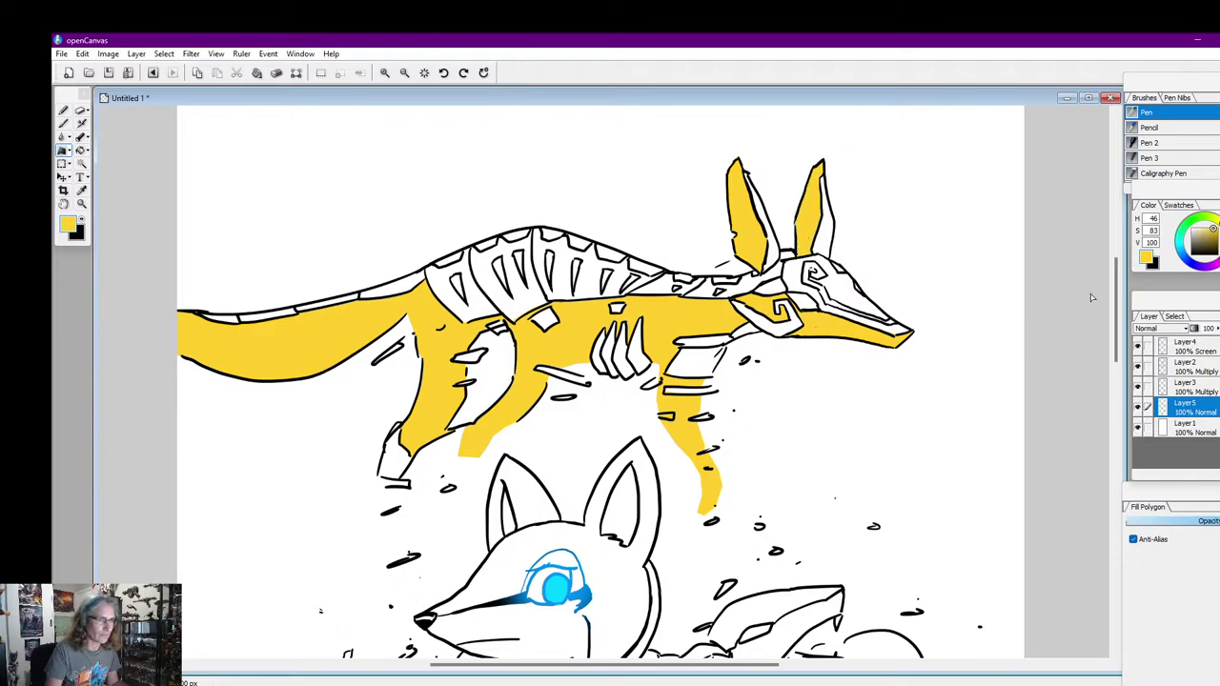
{"action": "left_click_drag", "start_coordinate": [1119, 301], "coordinate": [1119, 304]}
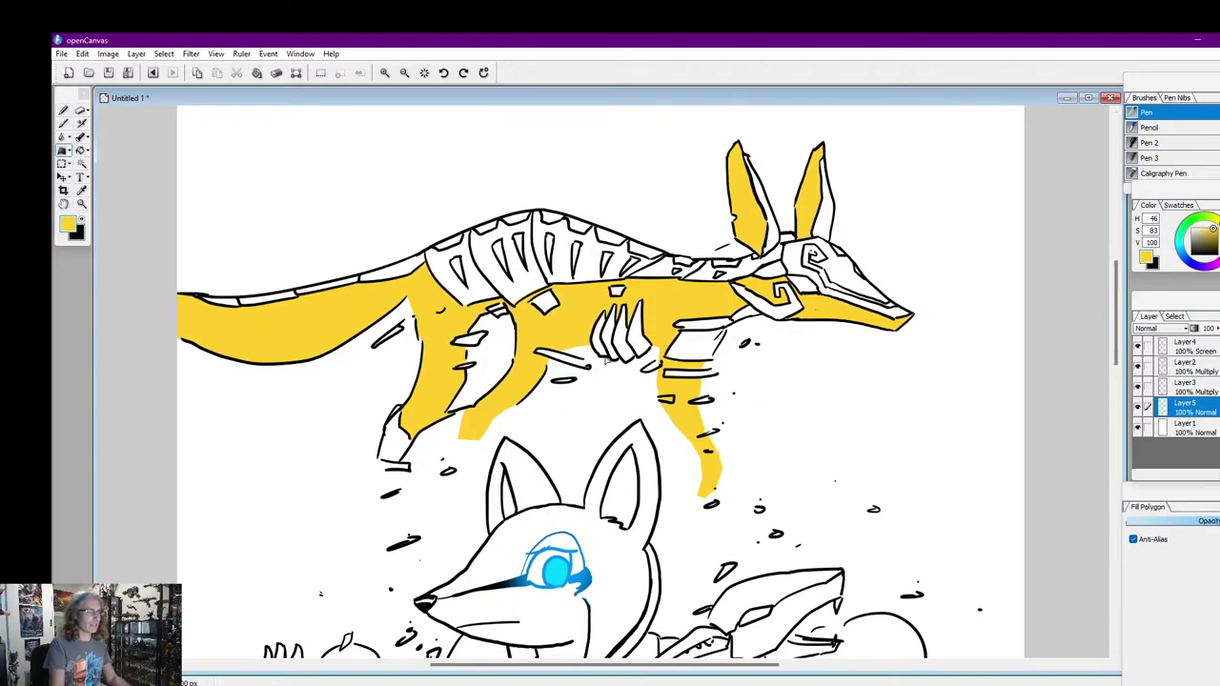
{"action": "mouse_move", "coordinate": [643, 361]}
{"action": "left_mouse_down"}
{"action": "mouse_move", "coordinate": [614, 397]}
{"action": "mouse_move", "coordinate": [607, 439]}
{"action": "mouse_move", "coordinate": [593, 432]}
{"action": "mouse_move", "coordinate": [620, 365]}
{"action": "left_mouse_up"}
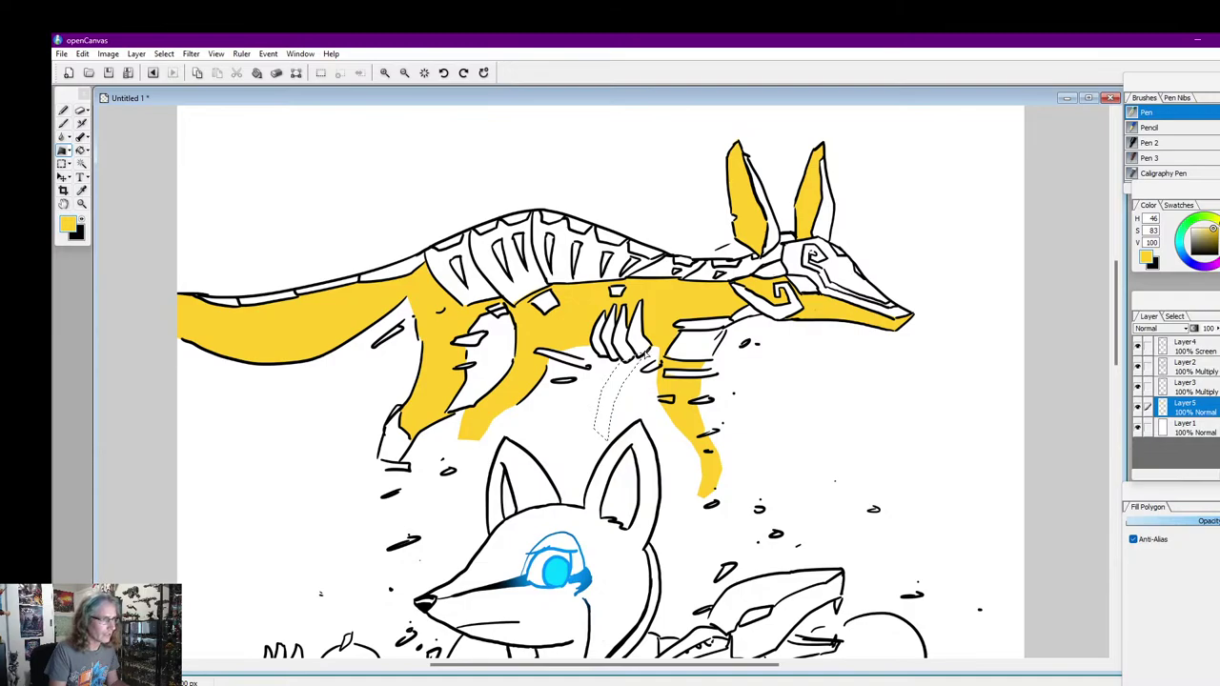
{"action": "mouse_move", "coordinate": [658, 342]}
{"action": "left_mouse_down"}
{"action": "mouse_move", "coordinate": [615, 400]}
{"action": "mouse_move", "coordinate": [666, 329]}
{"action": "mouse_move", "coordinate": [658, 348]}
{"action": "left_mouse_up"}
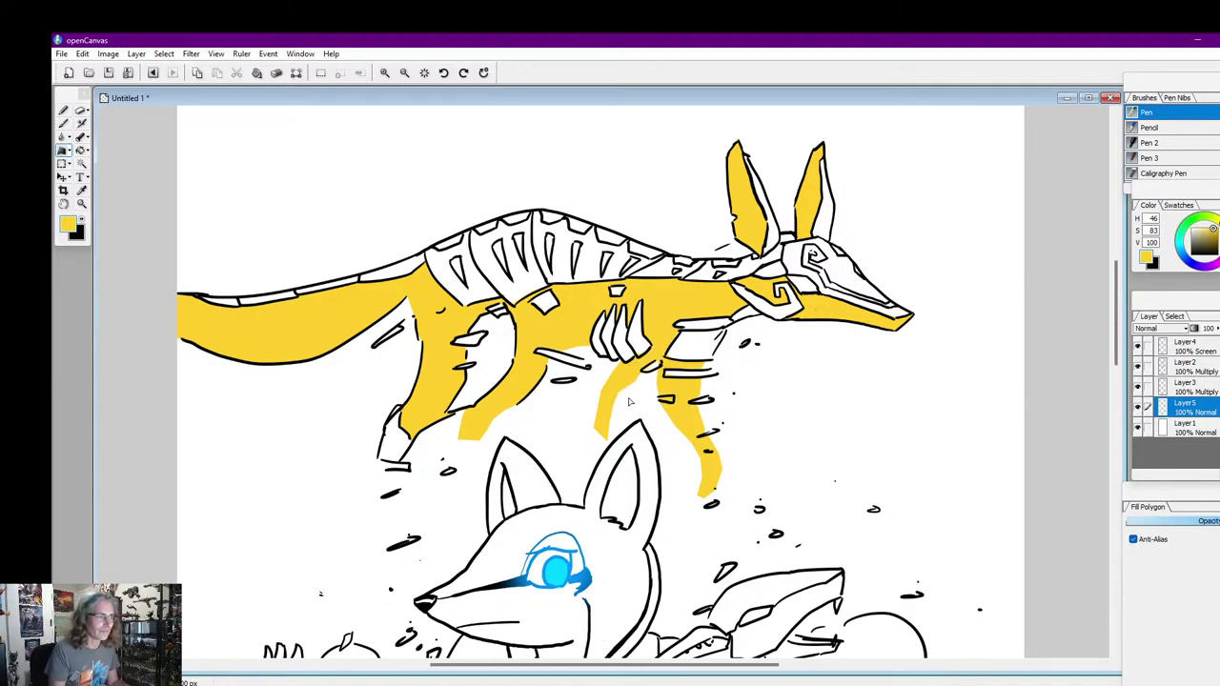
{"action": "mouse_move", "coordinate": [602, 438]}
{"action": "left_mouse_down"}
{"action": "mouse_move", "coordinate": [591, 436]}
{"action": "mouse_move", "coordinate": [599, 444]}
{"action": "left_mouse_up"}
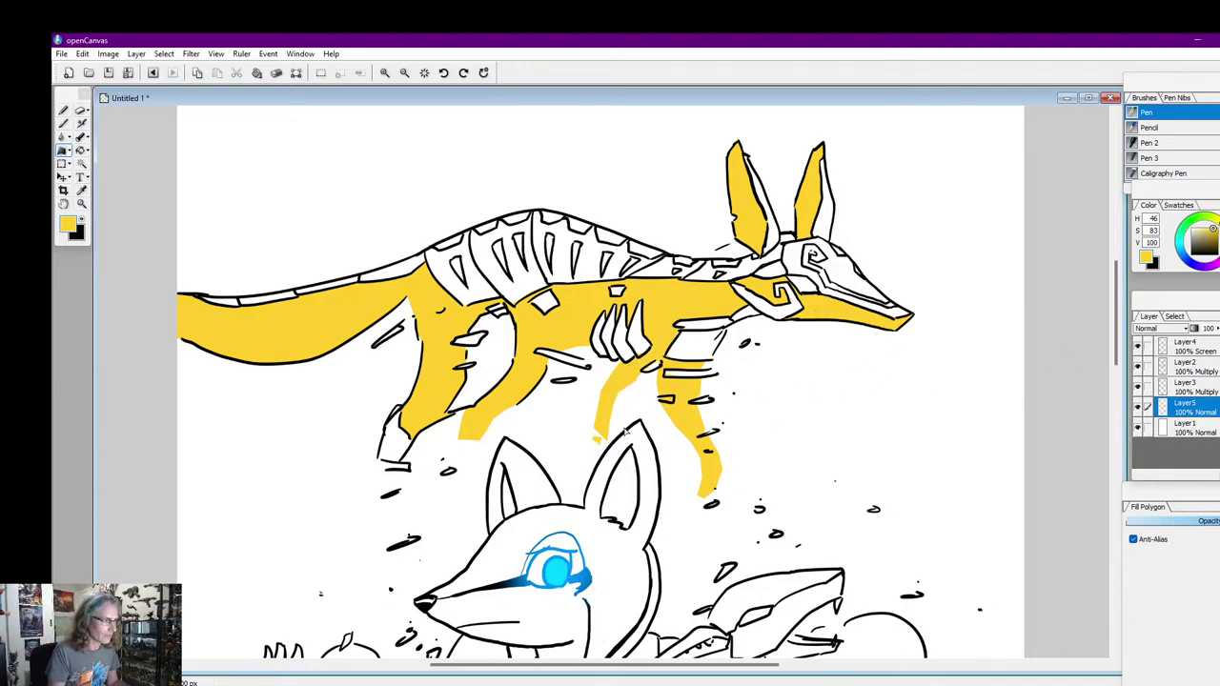
{"action": "mouse_move", "coordinate": [1117, 314]}
{"action": "left_mouse_down"}
{"action": "mouse_move", "coordinate": [1119, 400]}
{"action": "mouse_move", "coordinate": [1121, 350]}
{"action": "mouse_move", "coordinate": [1119, 393]}
{"action": "mouse_move", "coordinate": [1109, 355]}
{"action": "left_mouse_up"}
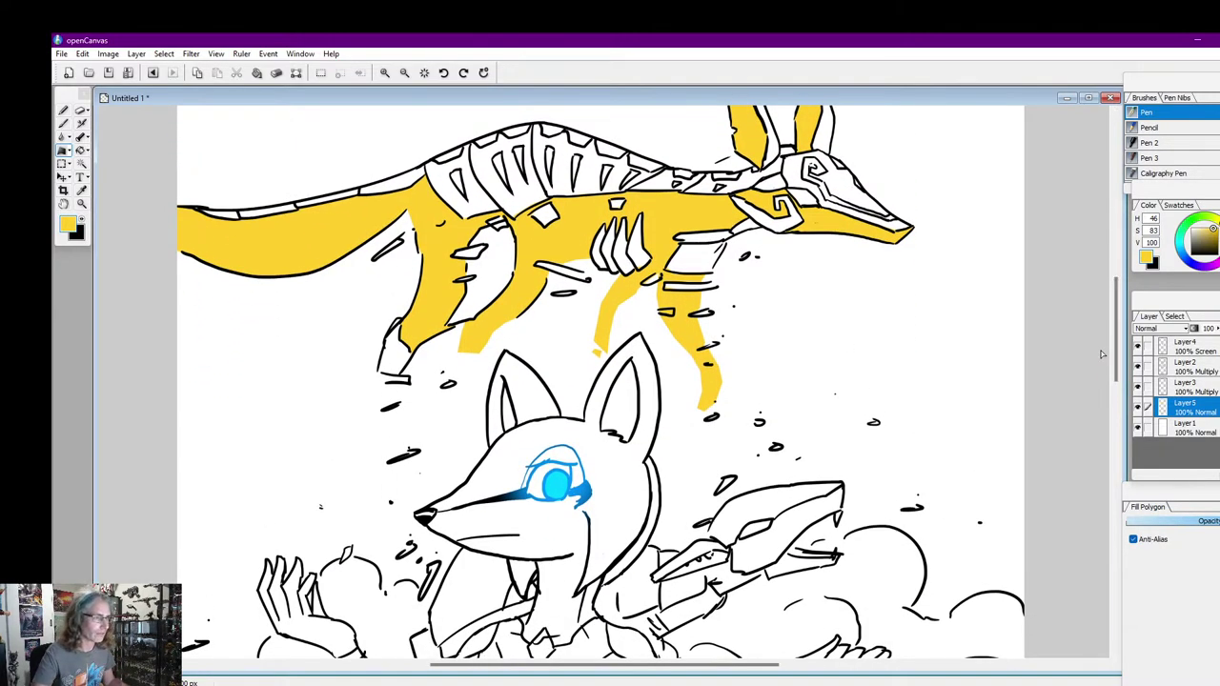
{"action": "scroll", "coordinate": [1101, 354], "scroll_direction": "down", "scroll_amount": 1}
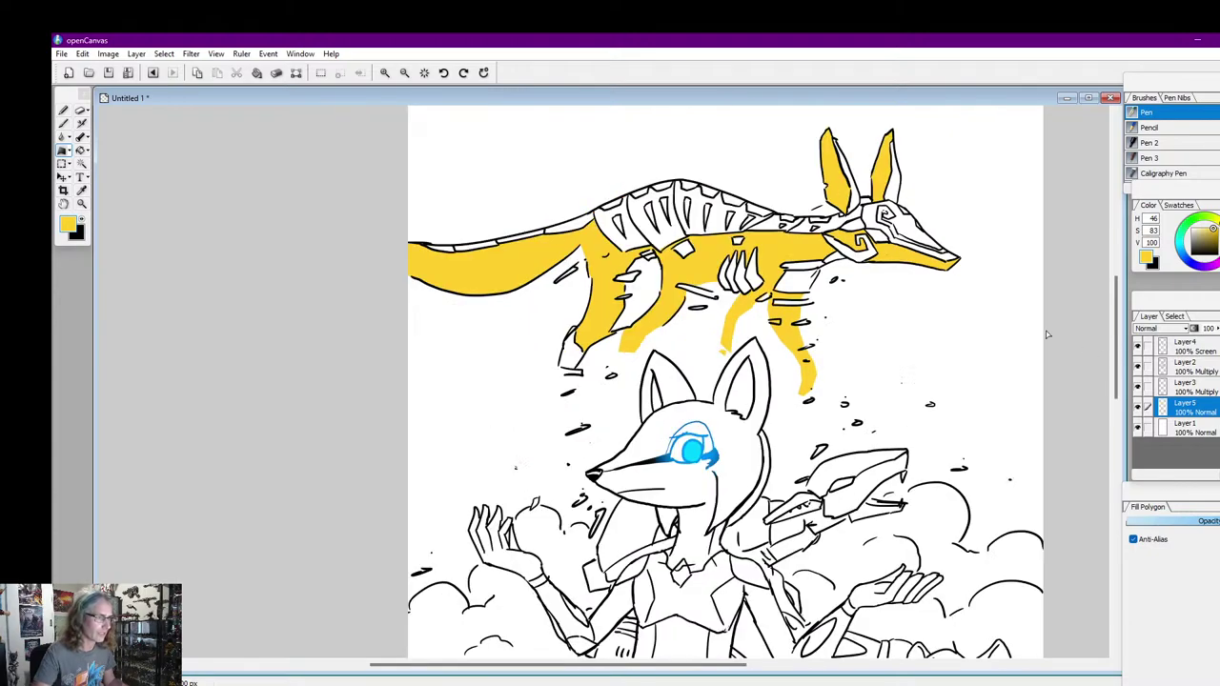
{"action": "left_click_drag", "start_coordinate": [579, 665], "coordinate": [621, 666]}
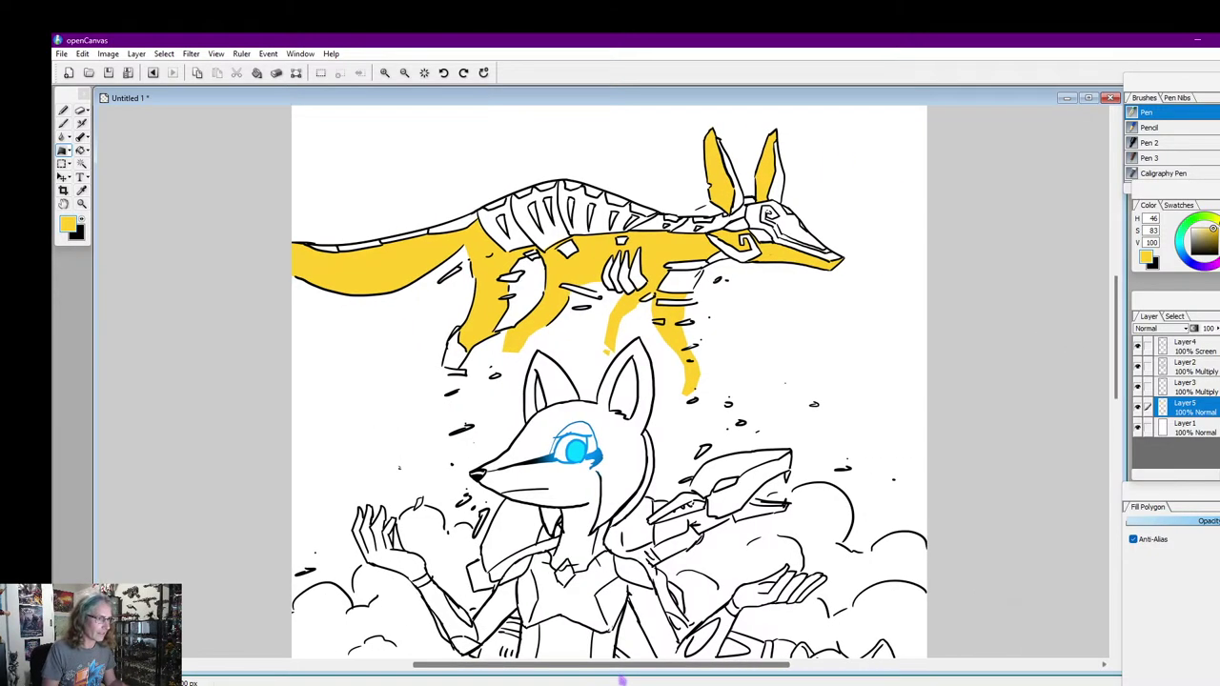
{"action": "mouse_move", "coordinate": [1108, 338]}
{"action": "left_mouse_down"}
{"action": "mouse_move", "coordinate": [1118, 374]}
{"action": "mouse_move", "coordinate": [1116, 349]}
{"action": "left_mouse_up"}
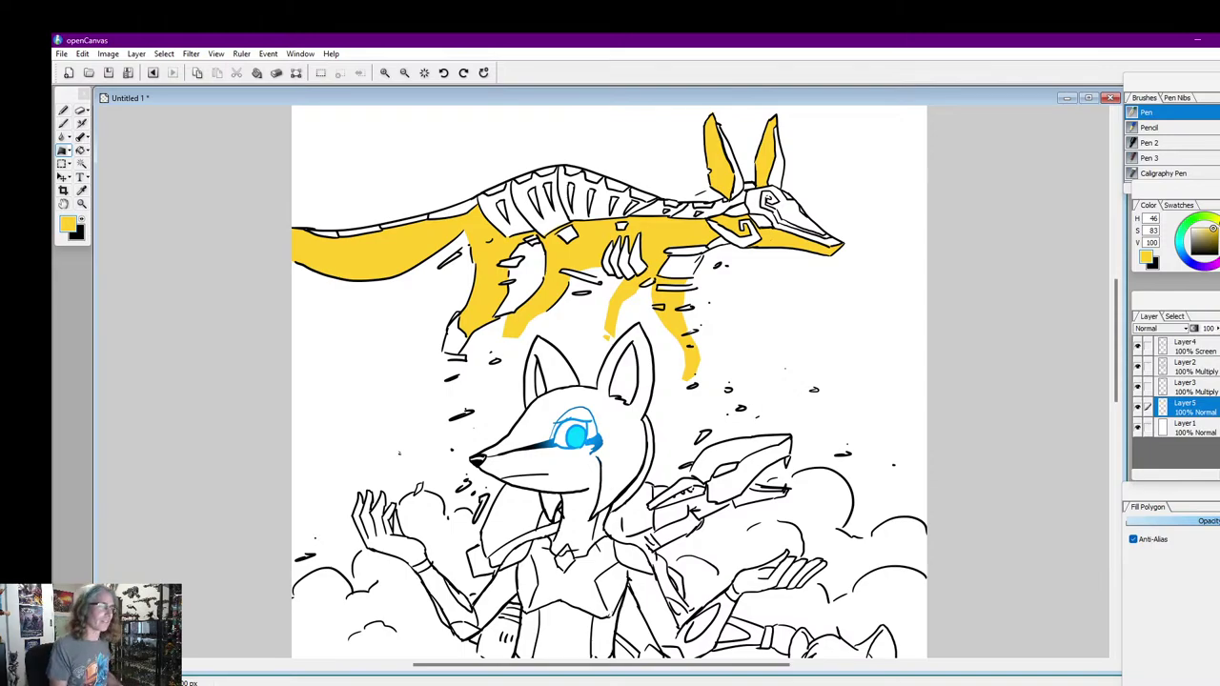
{"action": "left_click_drag", "start_coordinate": [1119, 313], "coordinate": [1118, 325]}
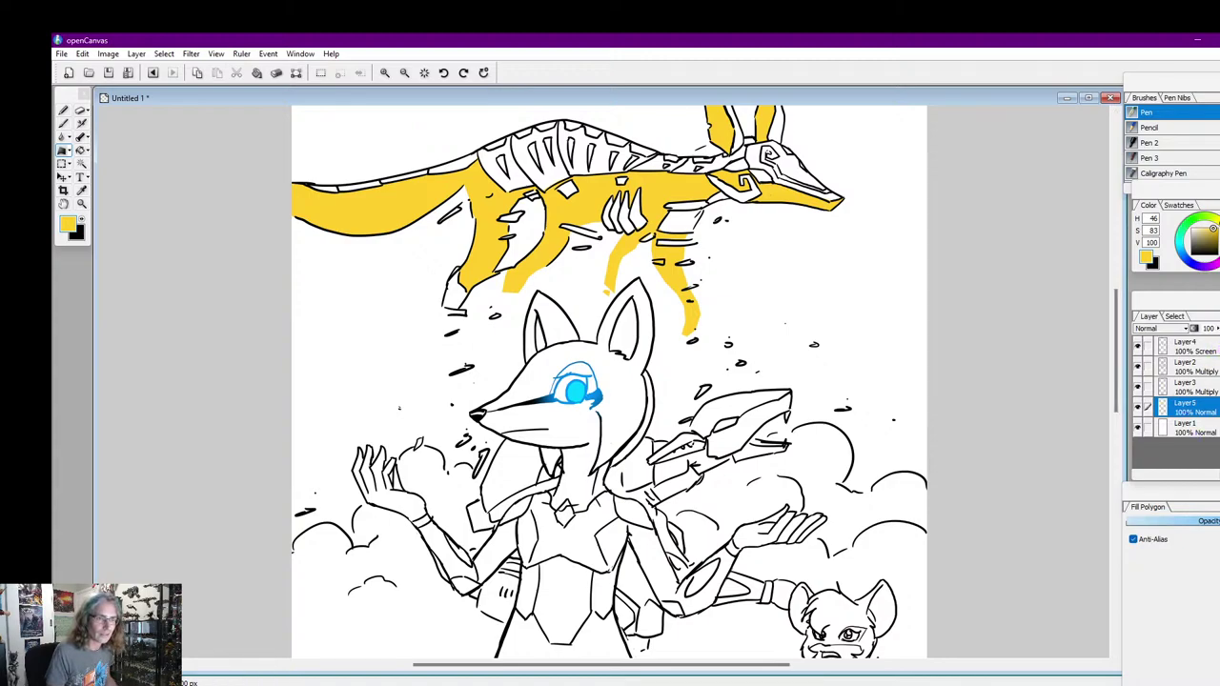
Add a new layer above Layer4 and set the drawing colour to white with saturation 0 and value 100
{"action": "left_click", "coordinate": [1185, 346]}
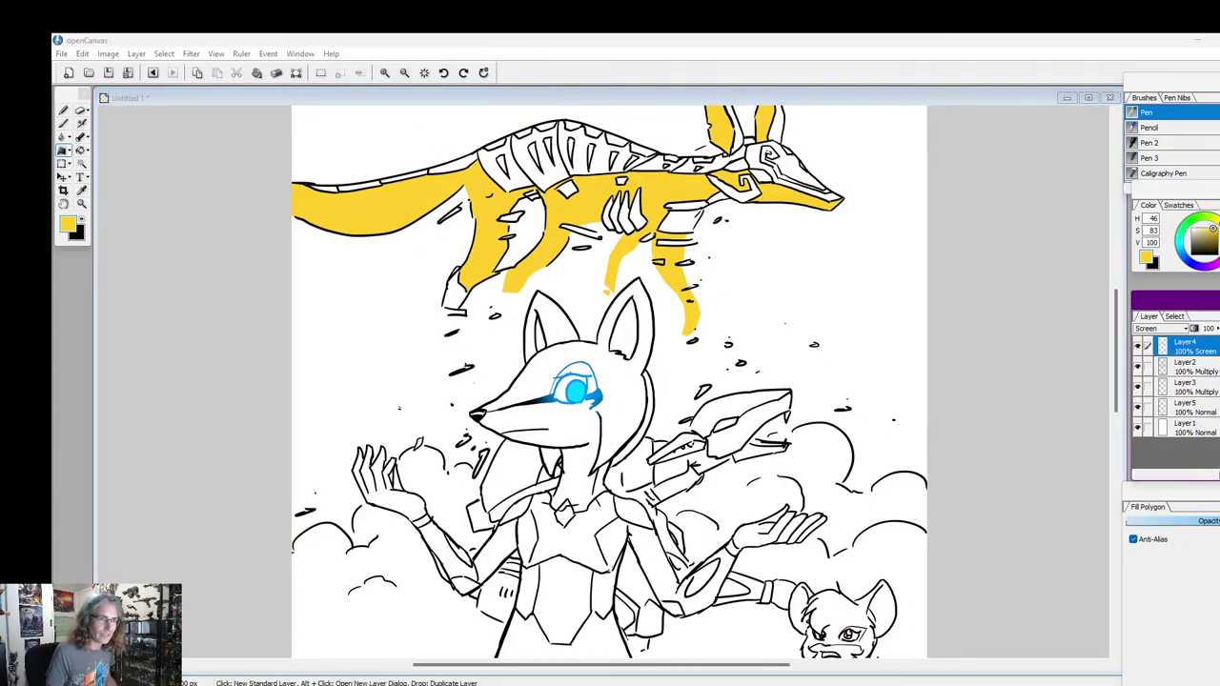
{"action": "left_click", "coordinate": [1192, 478]}
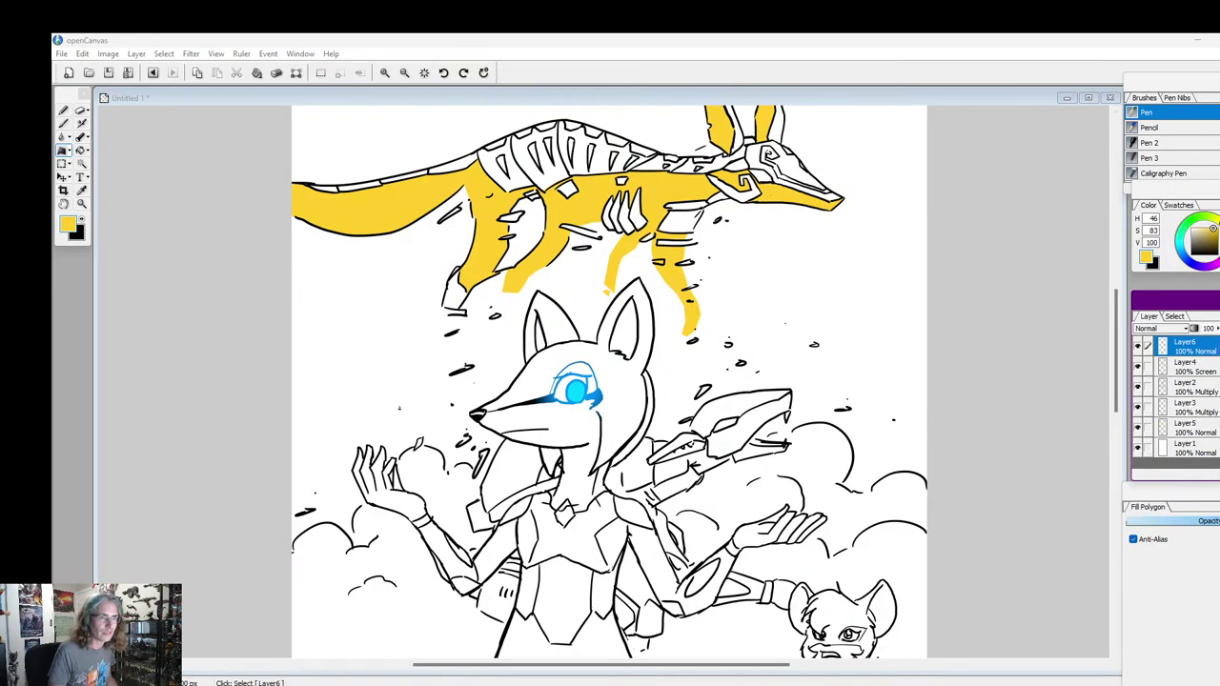
{"action": "left_click", "coordinate": [1185, 367]}
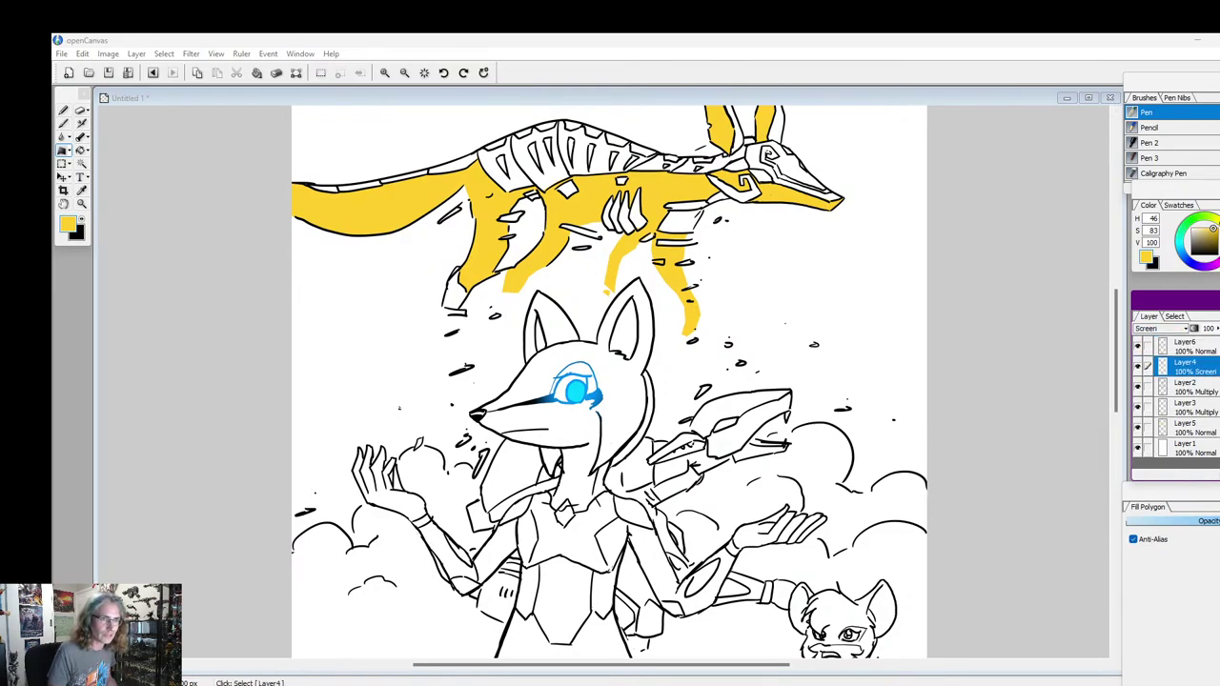
{"action": "left_click", "coordinate": [1209, 387]}
{"action": "left_click", "coordinate": [1187, 346]}
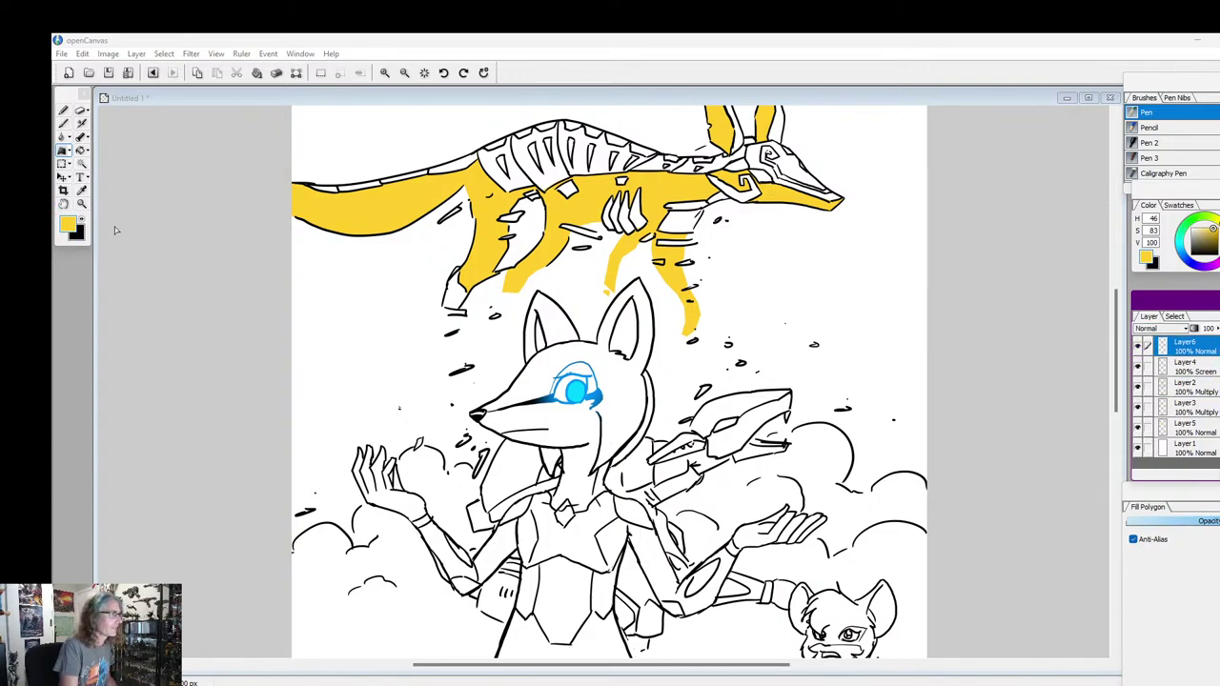
{"action": "left_click", "coordinate": [73, 225]}
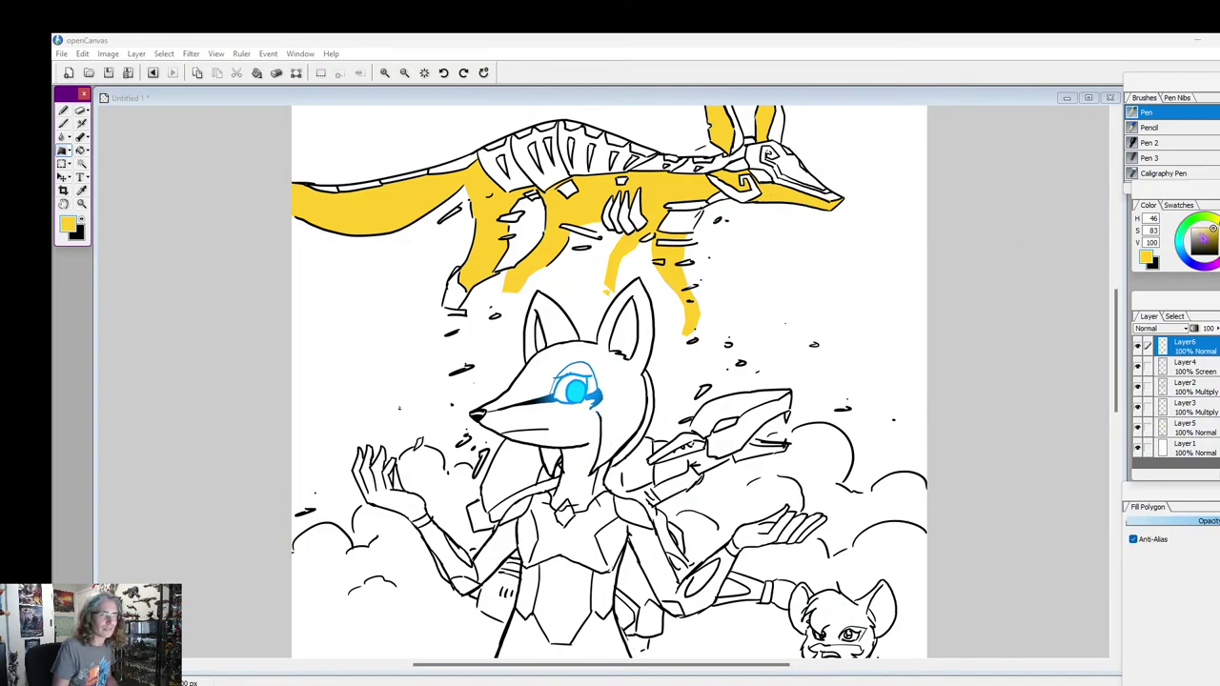
{"action": "left_click_drag", "start_coordinate": [1199, 235], "coordinate": [1153, 212]}
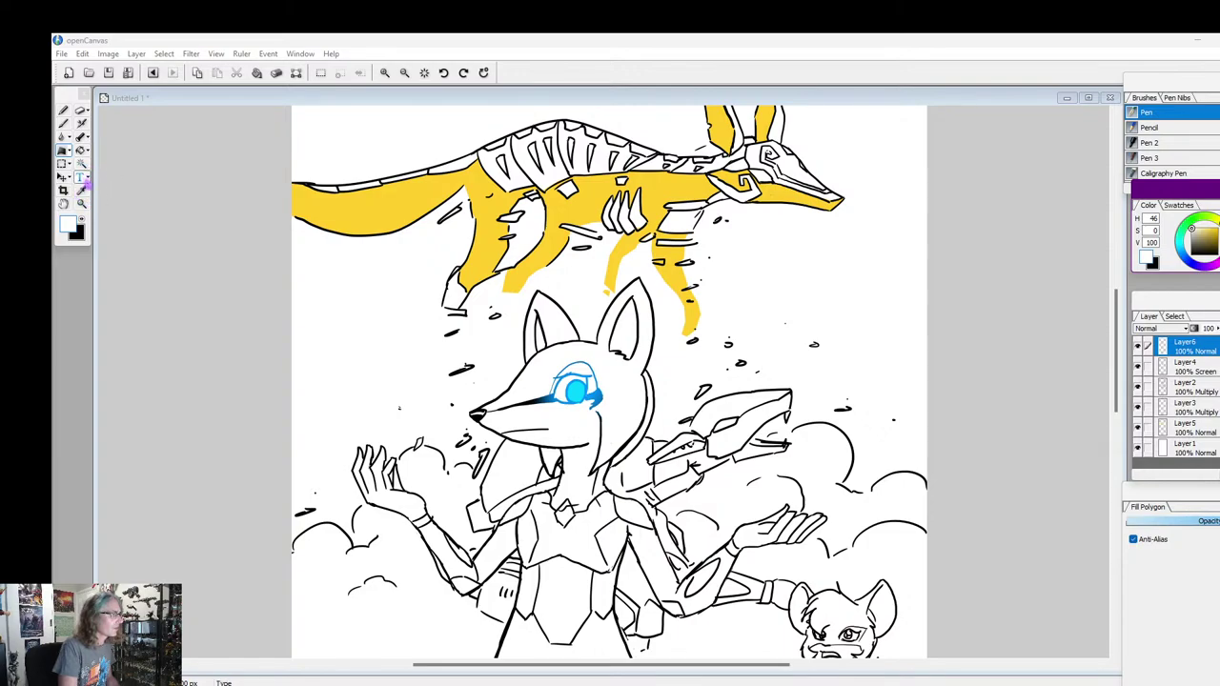
Hide Layer4, Layer2, Layer3 and Layer5, and toggle Layer1's visibility off and on to check the background
{"action": "left_click", "coordinate": [1137, 366]}
{"action": "left_click", "coordinate": [1138, 386]}
{"action": "left_click", "coordinate": [1137, 407]}
{"action": "left_click", "coordinate": [1137, 427]}
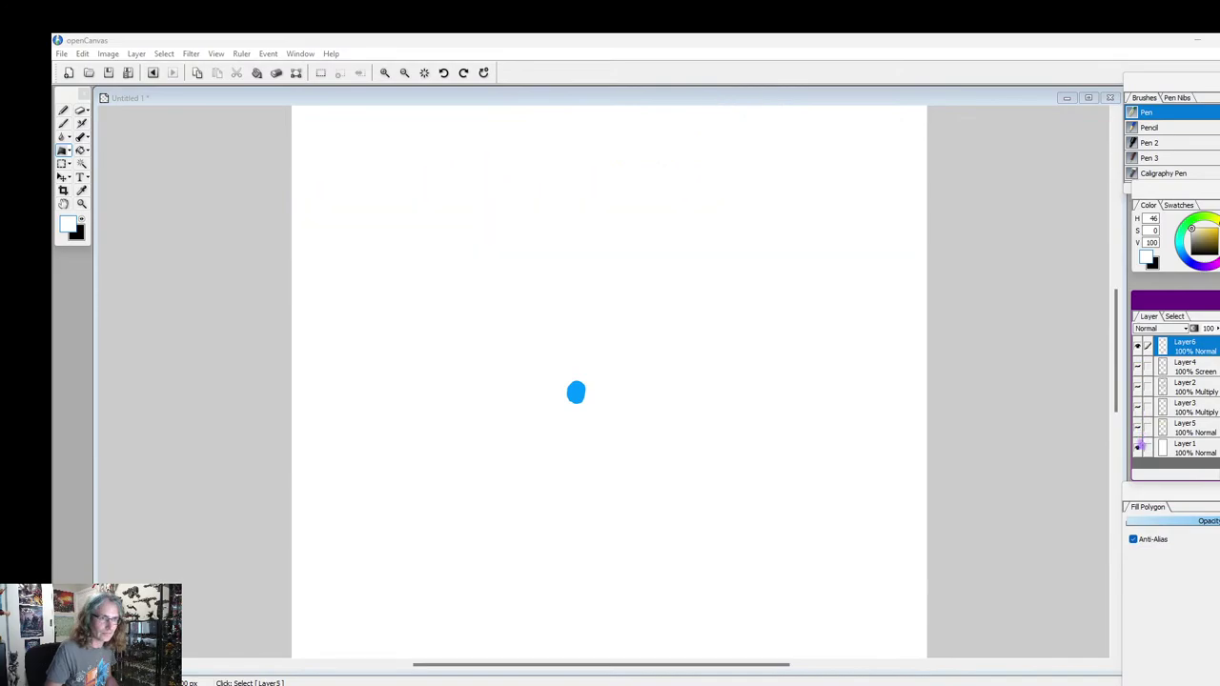
{"action": "left_click", "coordinate": [1138, 447]}
{"action": "left_click", "coordinate": [1137, 447]}
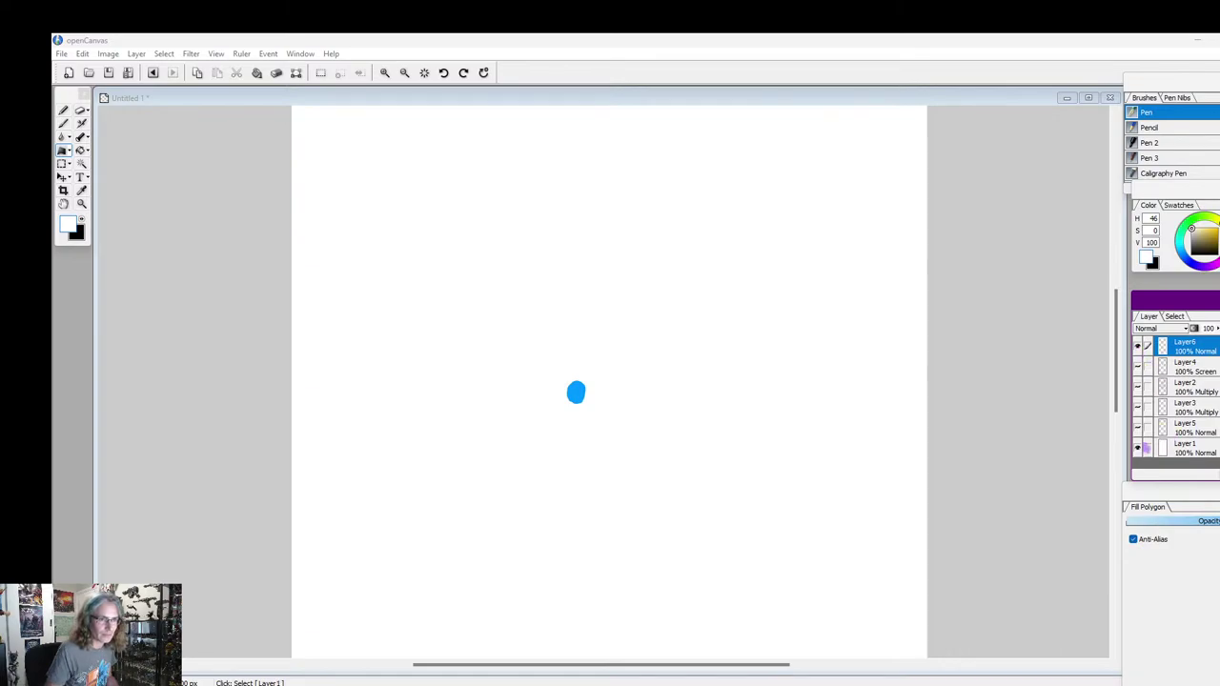
{"action": "left_click", "coordinate": [1138, 447]}
{"action": "left_click", "coordinate": [1137, 447]}
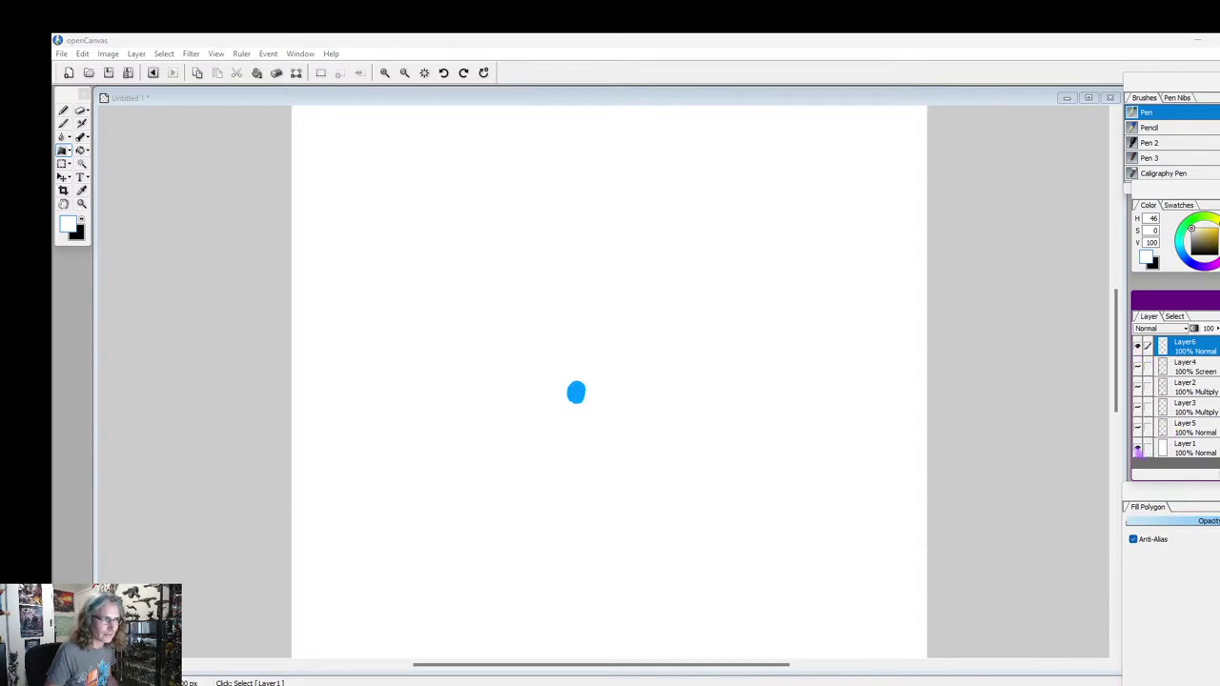
Add a new layer directly above Layer1 and flood it with white using Fill Figure
{"action": "left_click", "coordinate": [1191, 448]}
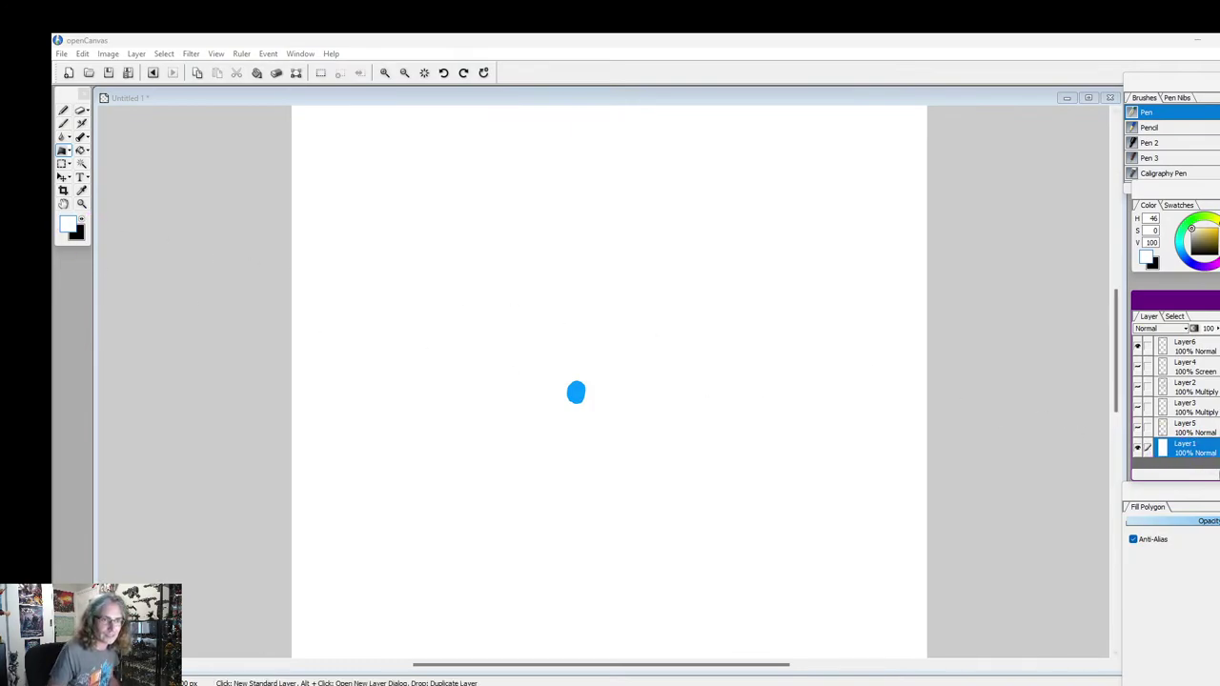
{"action": "left_click", "coordinate": [1217, 474]}
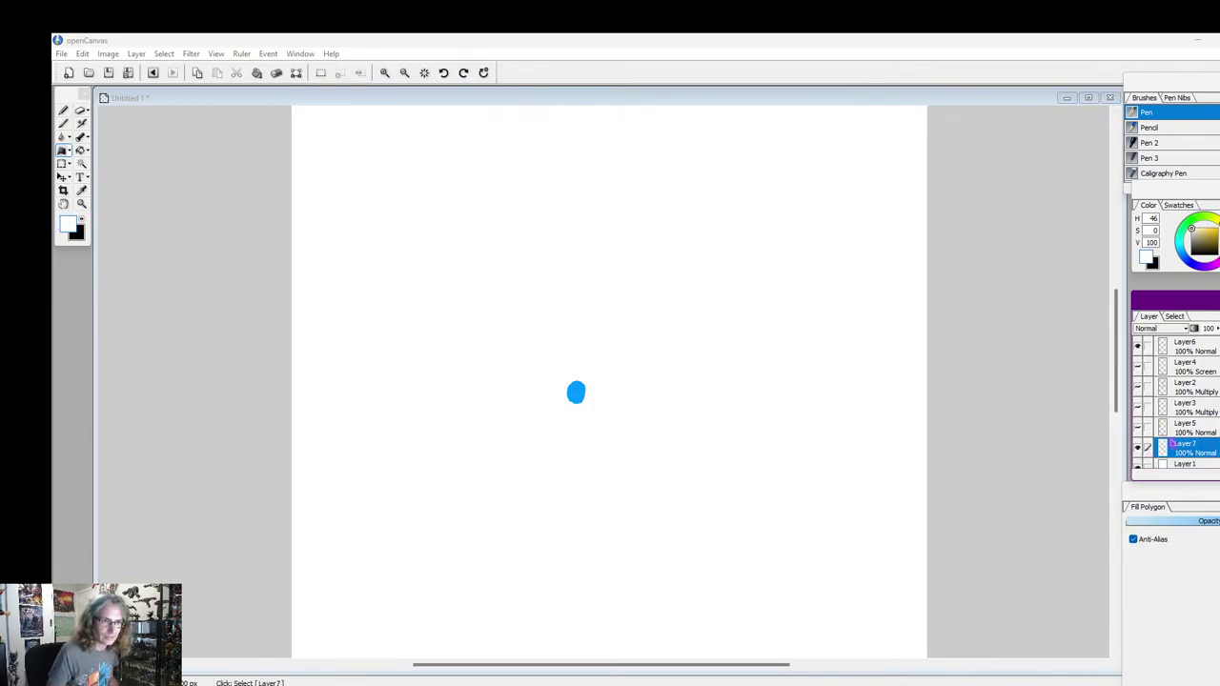
{"action": "left_click", "coordinate": [81, 151]}
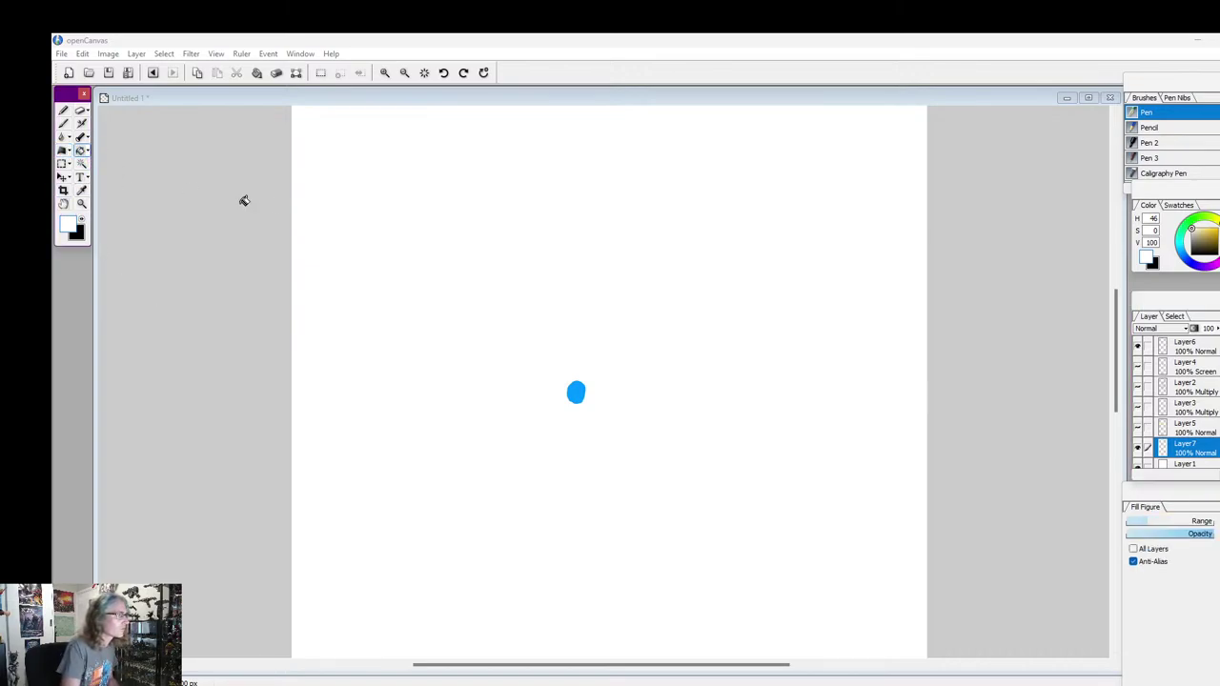
{"action": "left_click", "coordinate": [751, 313]}
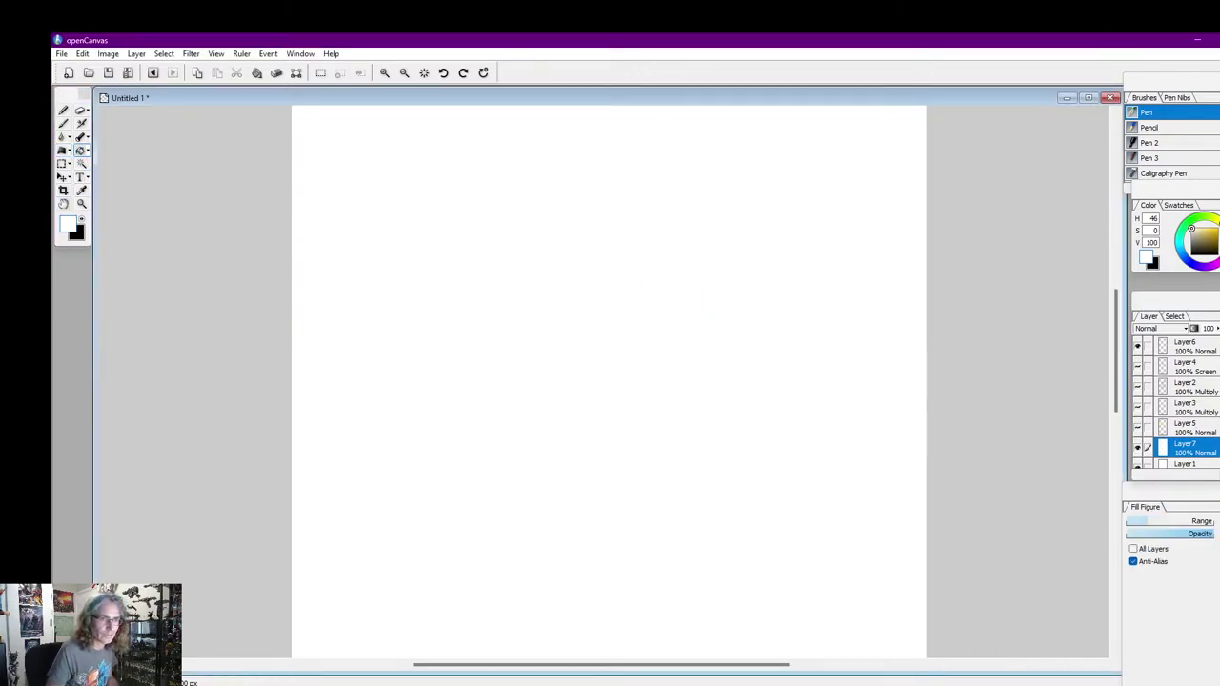
Make Layer6 the active layer and switch to the Pen tool with black as the drawing colour
{"action": "left_click", "coordinate": [1216, 301]}
{"action": "left_click", "coordinate": [1213, 346]}
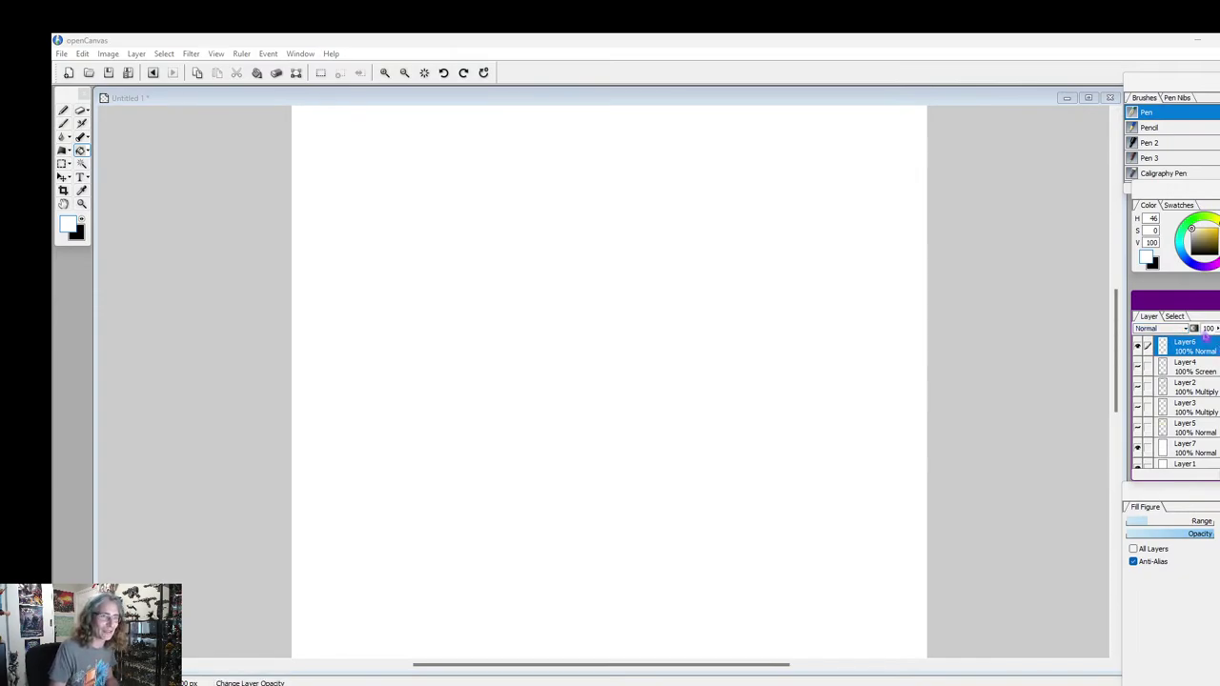
{"action": "left_click", "coordinate": [1139, 349]}
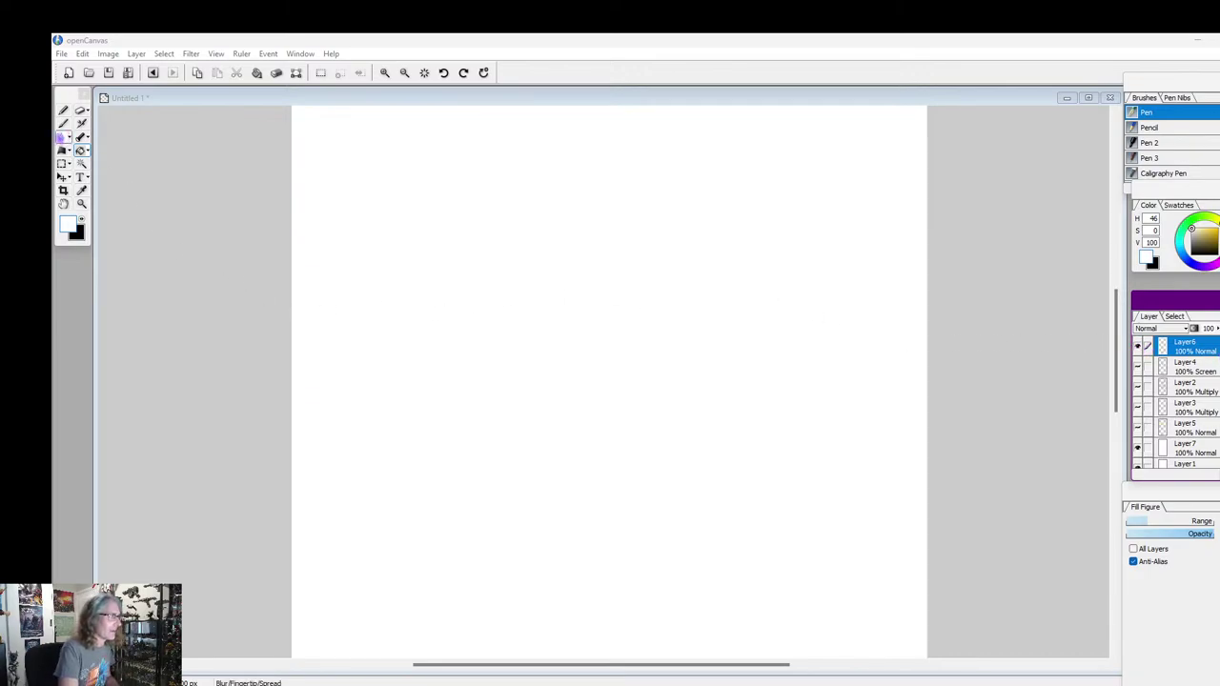
{"action": "left_click", "coordinate": [63, 123]}
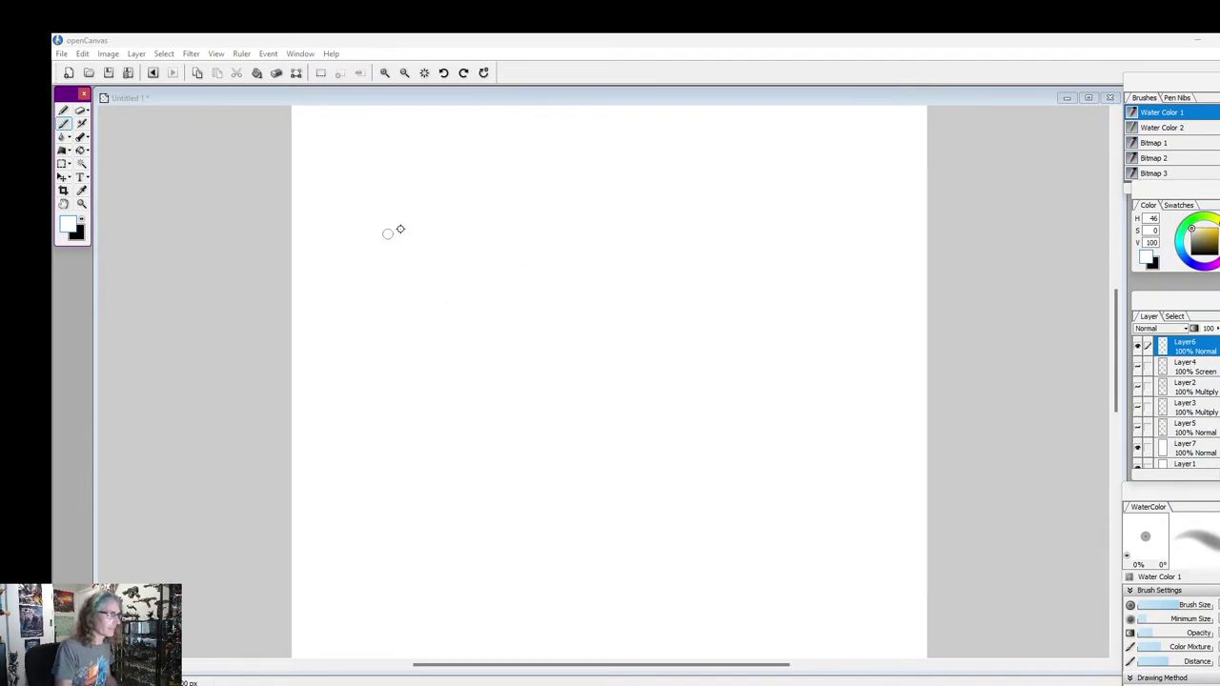
{"action": "left_click", "coordinate": [369, 180]}
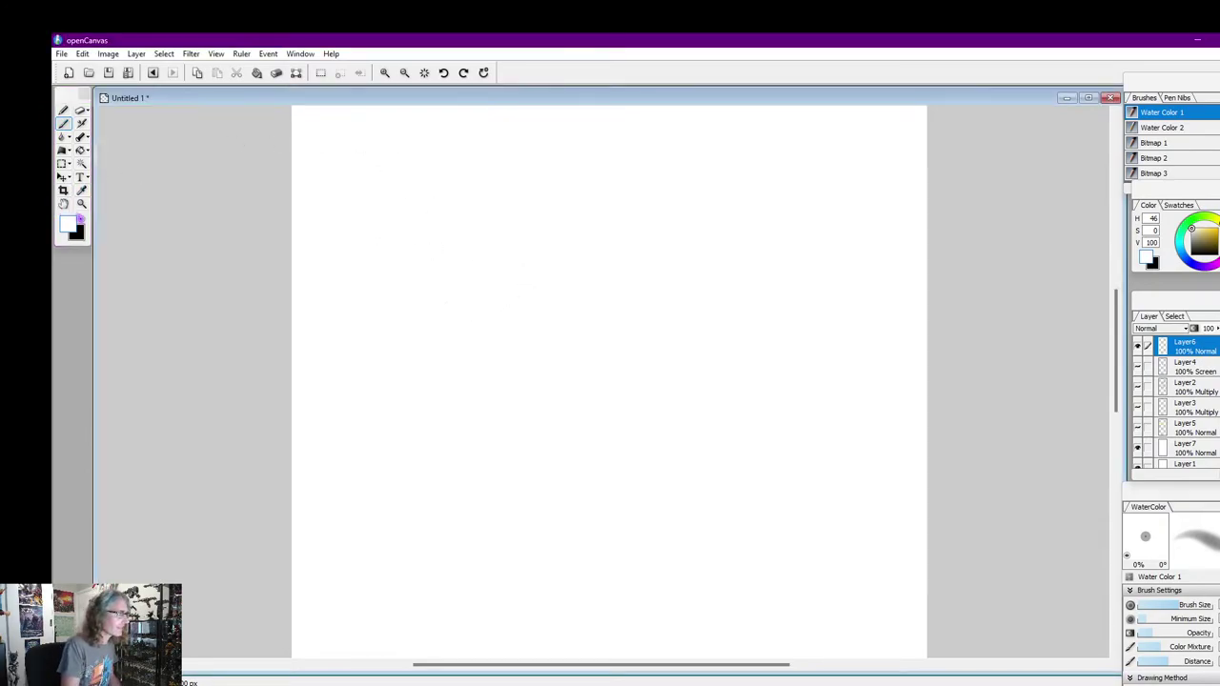
{"action": "left_click", "coordinate": [81, 220]}
{"action": "left_click_drag", "start_coordinate": [387, 183], "coordinate": [388, 202]}
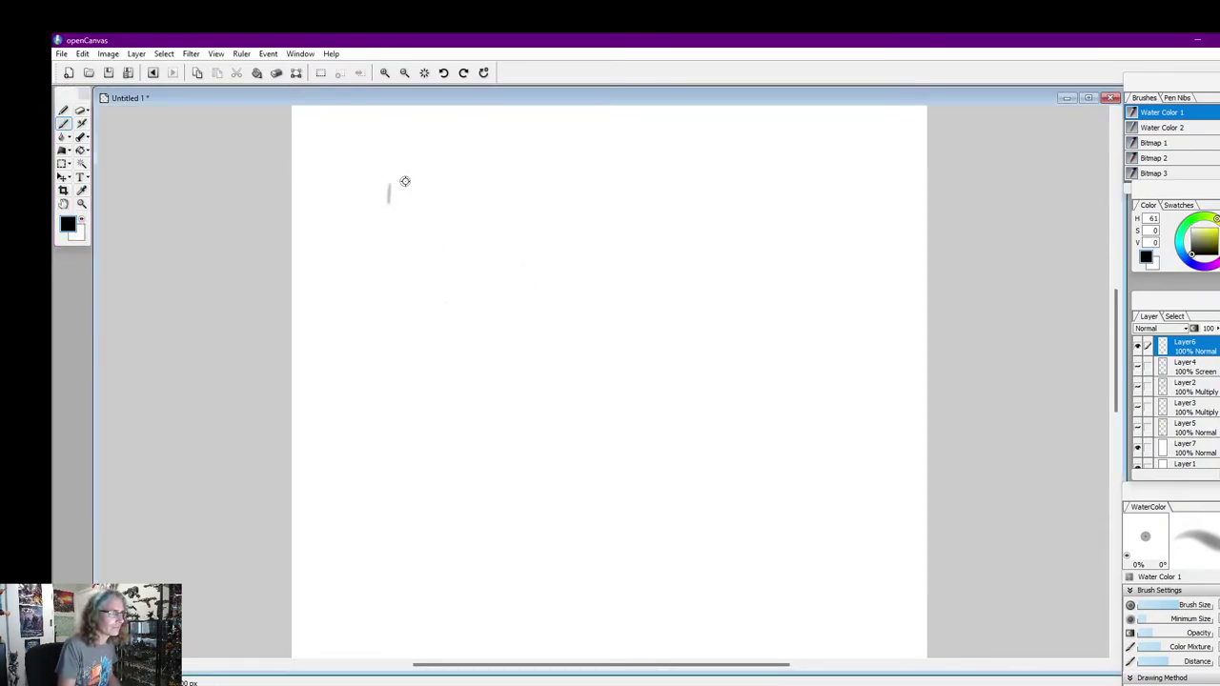
{"action": "key", "text": "ctrl+z"}
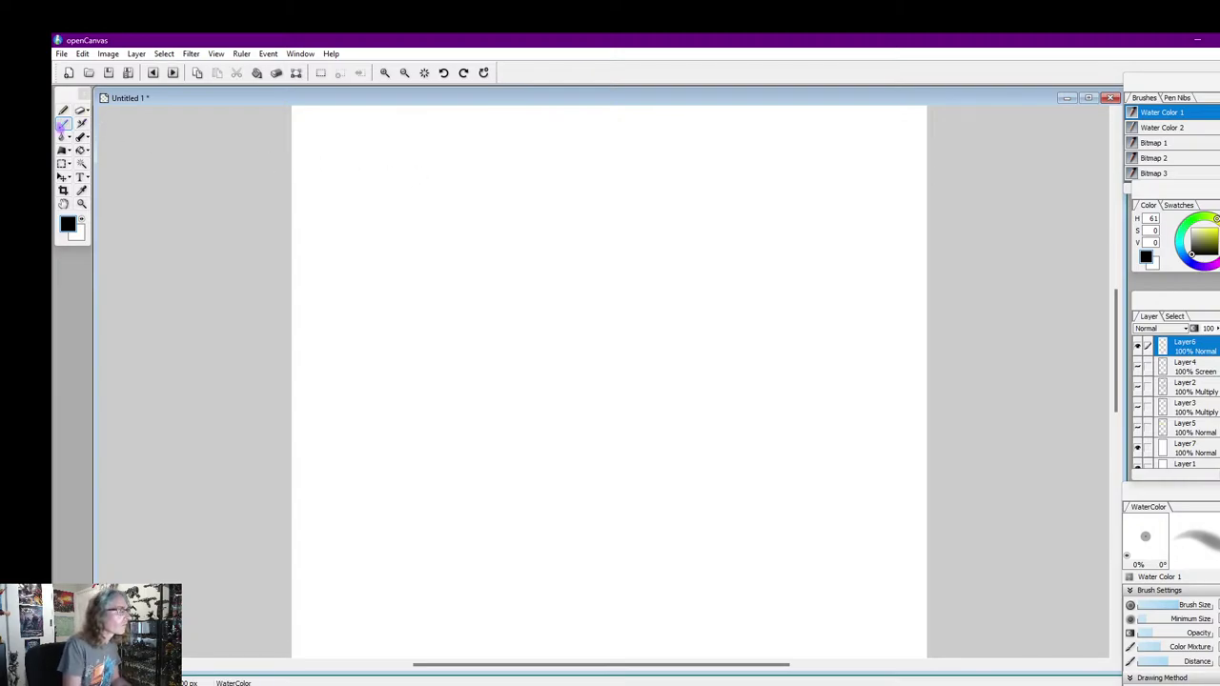
{"action": "left_click", "coordinate": [63, 111]}
{"action": "left_click_drag", "start_coordinate": [382, 206], "coordinate": [784, 221]}
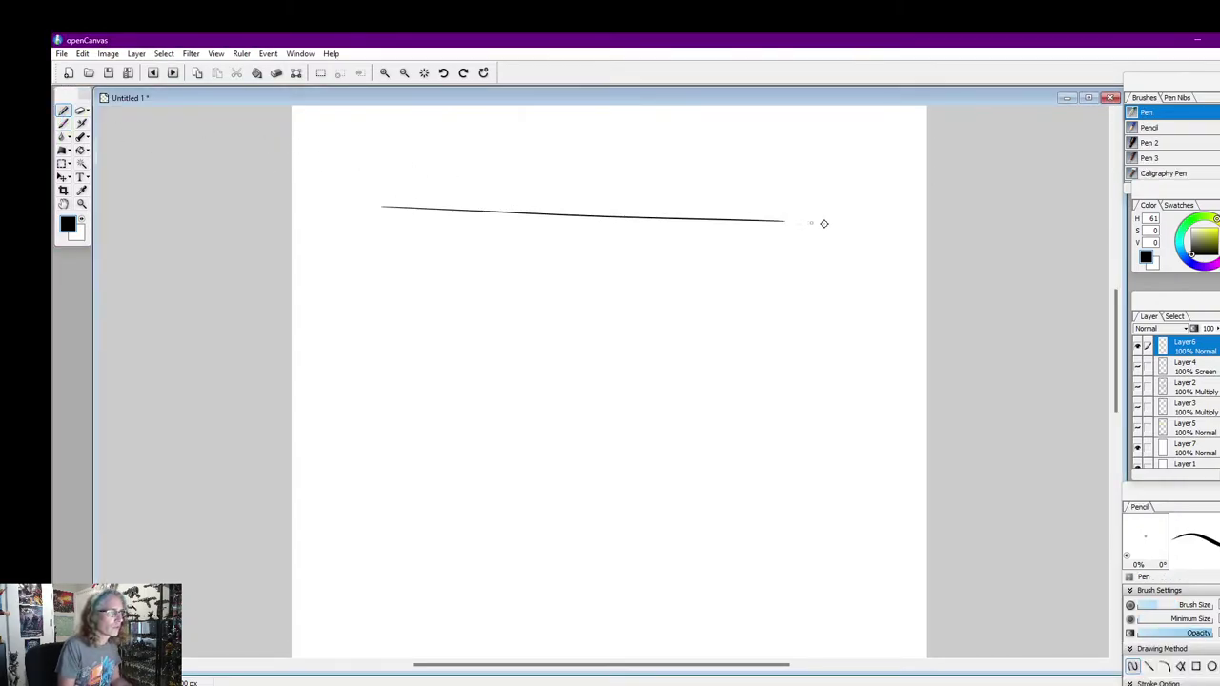
{"action": "key", "text": "ctrl+z"}
{"action": "left_click_drag", "start_coordinate": [385, 206], "coordinate": [770, 208]}
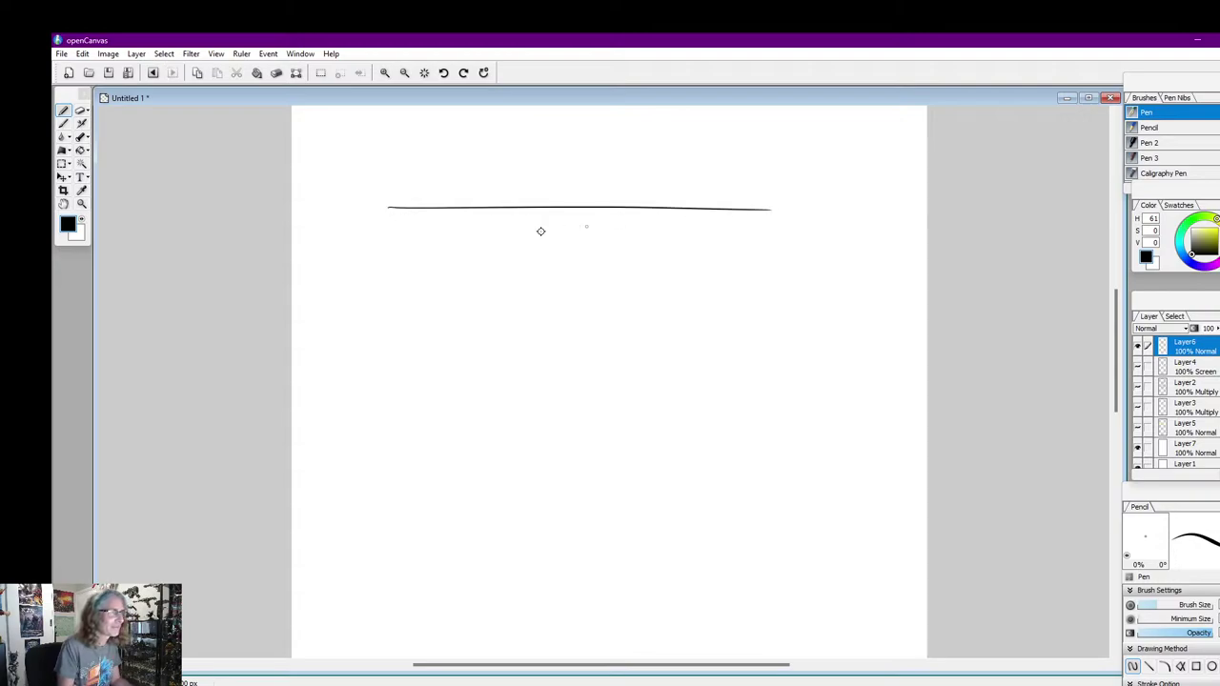
{"action": "mouse_move", "coordinate": [389, 212]}
{"action": "left_mouse_down"}
{"action": "mouse_move", "coordinate": [422, 223]}
{"action": "mouse_move", "coordinate": [752, 220]}
{"action": "left_mouse_up"}
{"action": "key", "text": "ctrl+z"}
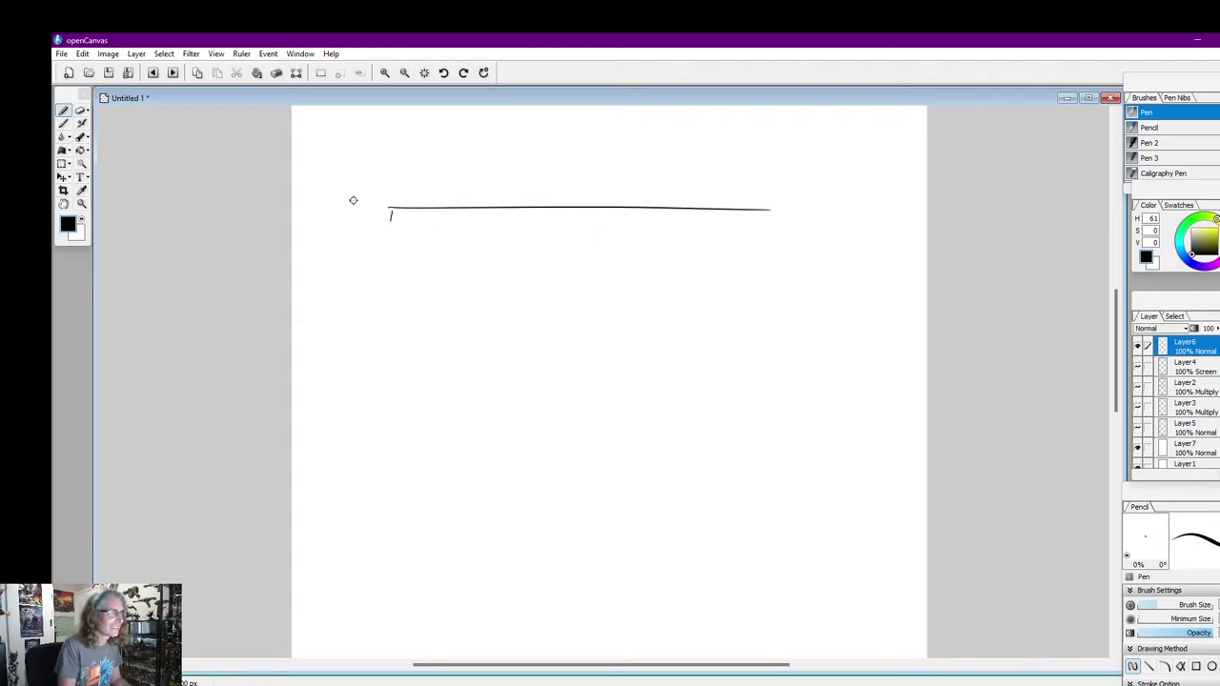
{"action": "key", "text": "ctrl+z"}
{"action": "key", "text": "ctrl+z"}
{"action": "left_click_drag", "start_coordinate": [373, 161], "coordinate": [824, 155]}
{"action": "key", "text": "ctrl+z"}
{"action": "left_click_drag", "start_coordinate": [362, 158], "coordinate": [858, 174]}
{"action": "key", "text": "ctrl+z"}
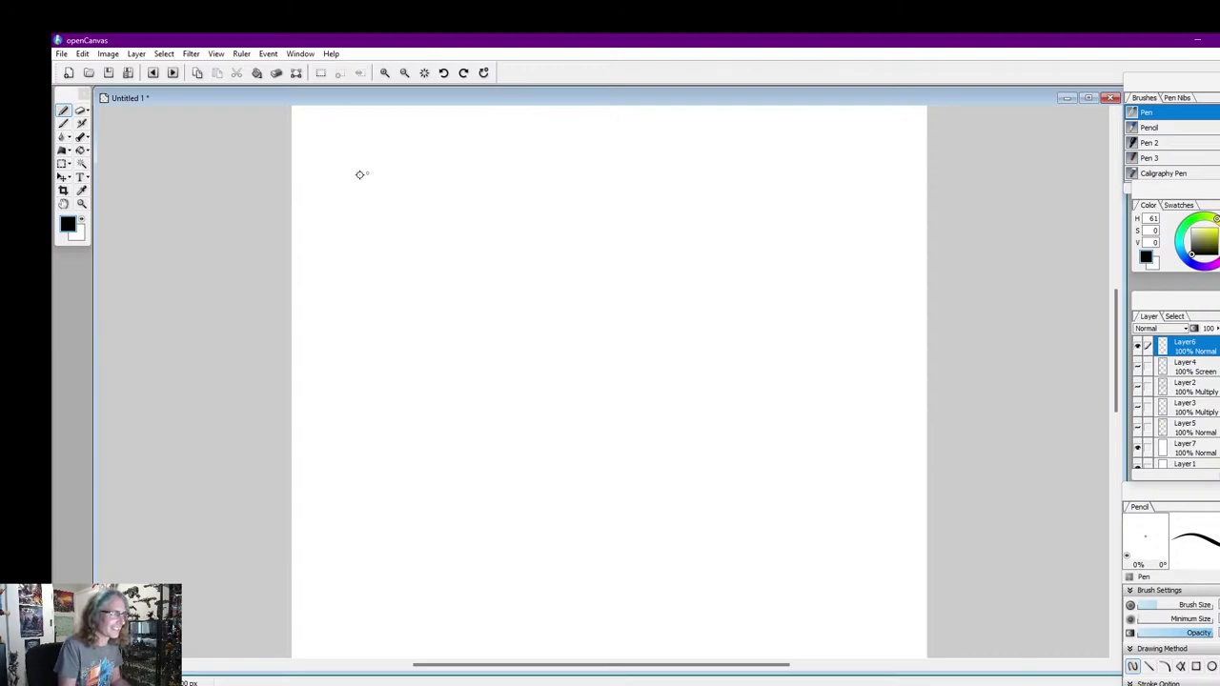
{"action": "left_click_drag", "start_coordinate": [372, 159], "coordinate": [871, 156]}
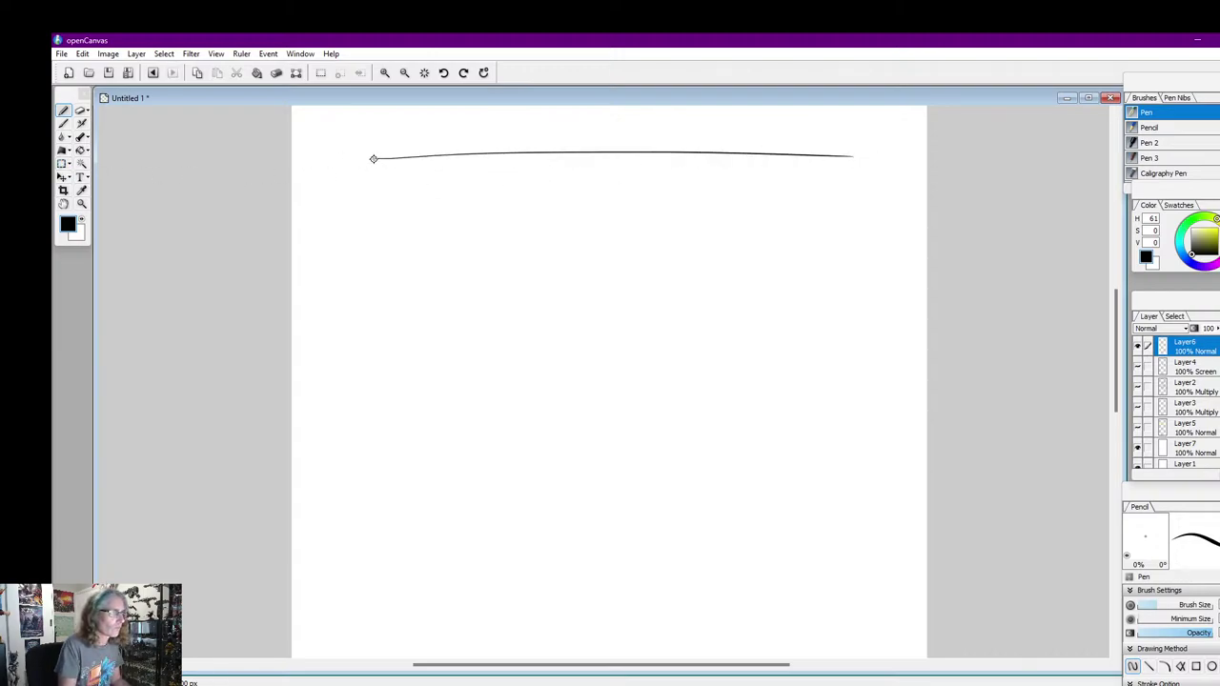
{"action": "key", "text": "ctrl+z"}
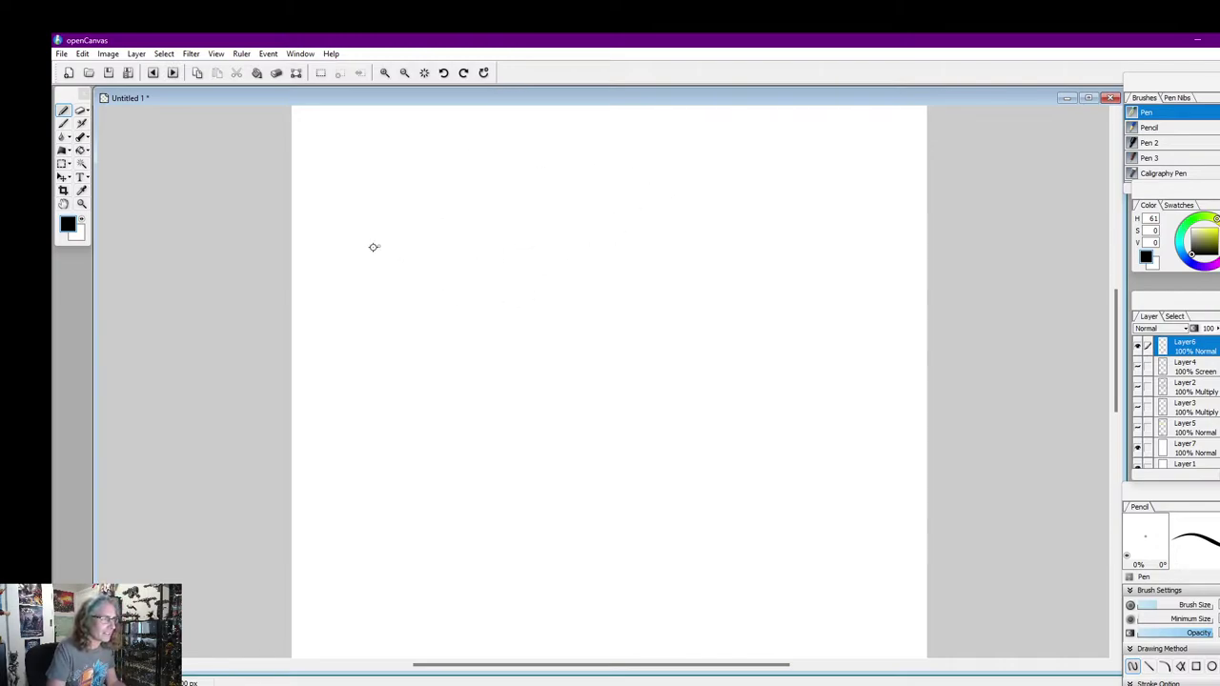
Sketch a canine head in profile near the page's upper left, with two pointed ears, a fringe, cheek fur, a long snout and an eye
{"action": "mouse_move", "coordinate": [355, 232]}
{"action": "left_mouse_down"}
{"action": "mouse_move", "coordinate": [365, 156]}
{"action": "mouse_move", "coordinate": [386, 229]}
{"action": "mouse_move", "coordinate": [366, 177]}
{"action": "mouse_move", "coordinate": [360, 234]}
{"action": "left_mouse_up"}
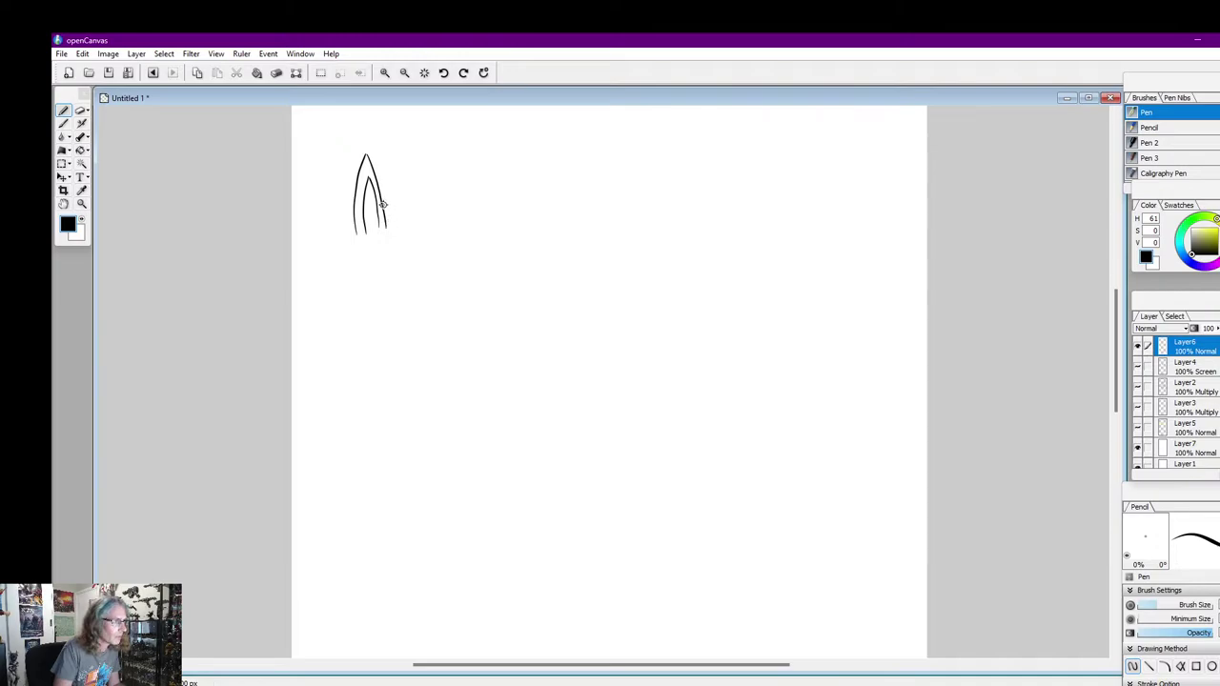
{"action": "mouse_move", "coordinate": [386, 204]}
{"action": "left_mouse_down"}
{"action": "mouse_move", "coordinate": [439, 217]}
{"action": "mouse_move", "coordinate": [453, 237]}
{"action": "mouse_move", "coordinate": [396, 252]}
{"action": "left_mouse_up"}
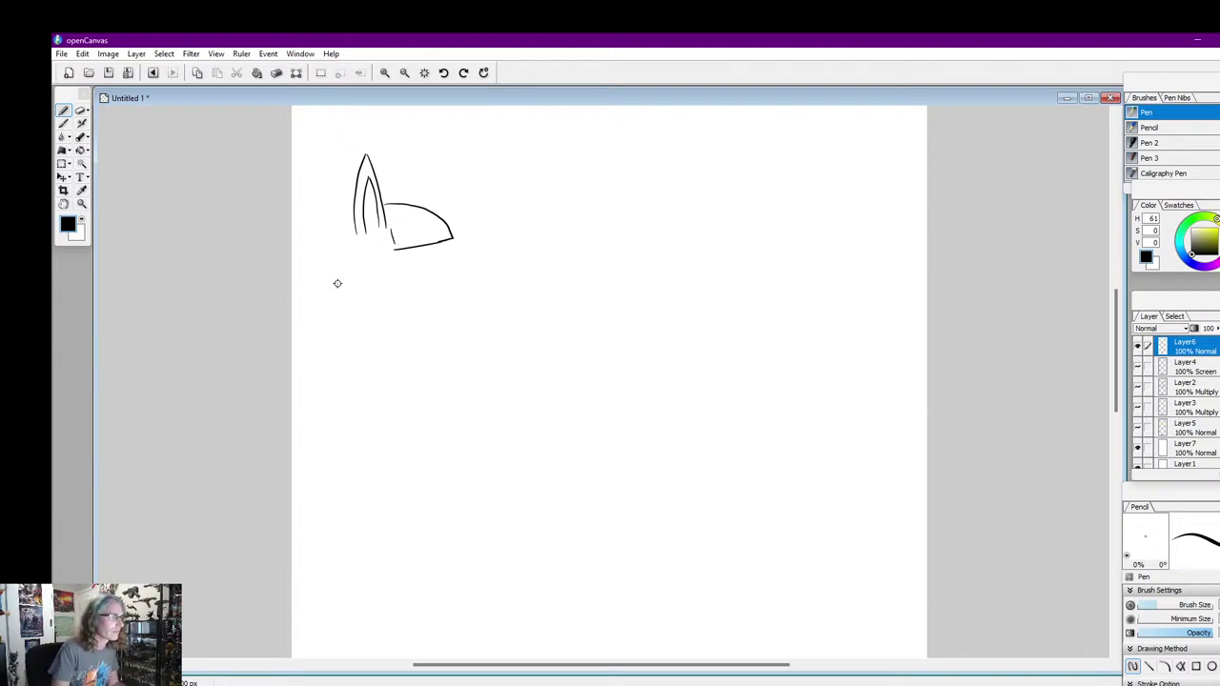
{"action": "mouse_move", "coordinate": [410, 202]}
{"action": "left_mouse_down"}
{"action": "mouse_move", "coordinate": [428, 159]}
{"action": "mouse_move", "coordinate": [437, 217]}
{"action": "left_mouse_up"}
{"action": "mouse_move", "coordinate": [362, 257]}
{"action": "left_mouse_down"}
{"action": "mouse_move", "coordinate": [348, 286]}
{"action": "mouse_move", "coordinate": [368, 290]}
{"action": "left_mouse_up"}
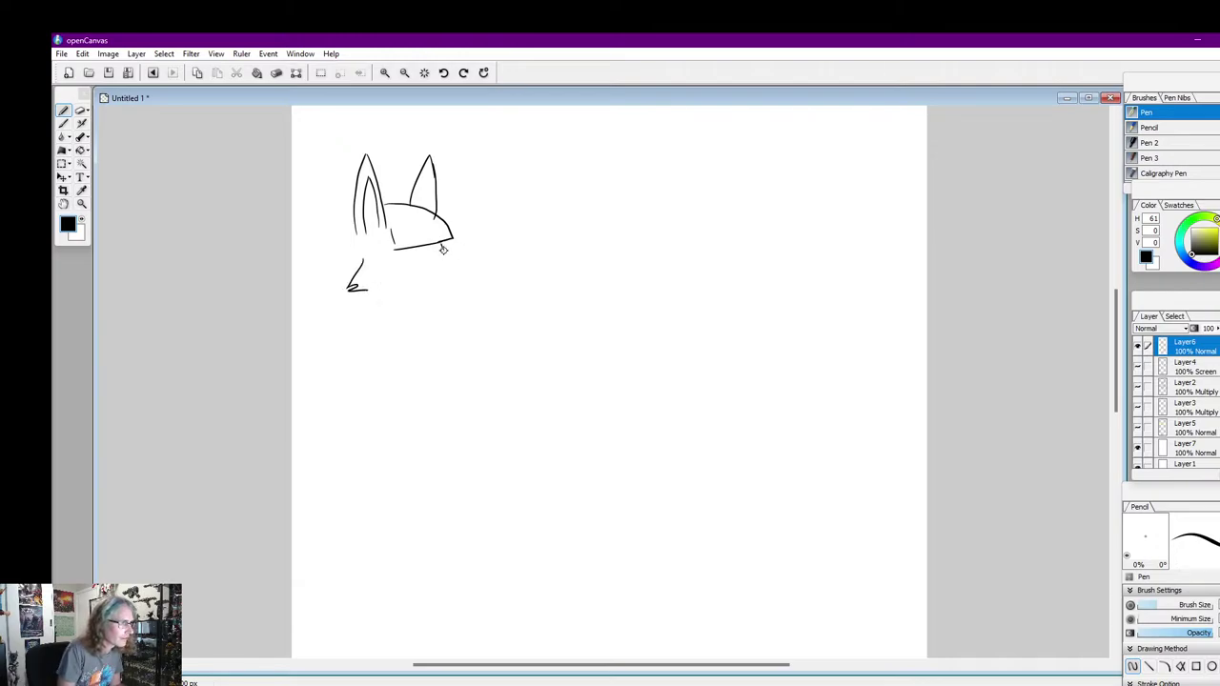
{"action": "mouse_move", "coordinate": [443, 248]}
{"action": "left_mouse_down"}
{"action": "mouse_move", "coordinate": [494, 255]}
{"action": "mouse_move", "coordinate": [471, 282]}
{"action": "mouse_move", "coordinate": [409, 294]}
{"action": "left_mouse_up"}
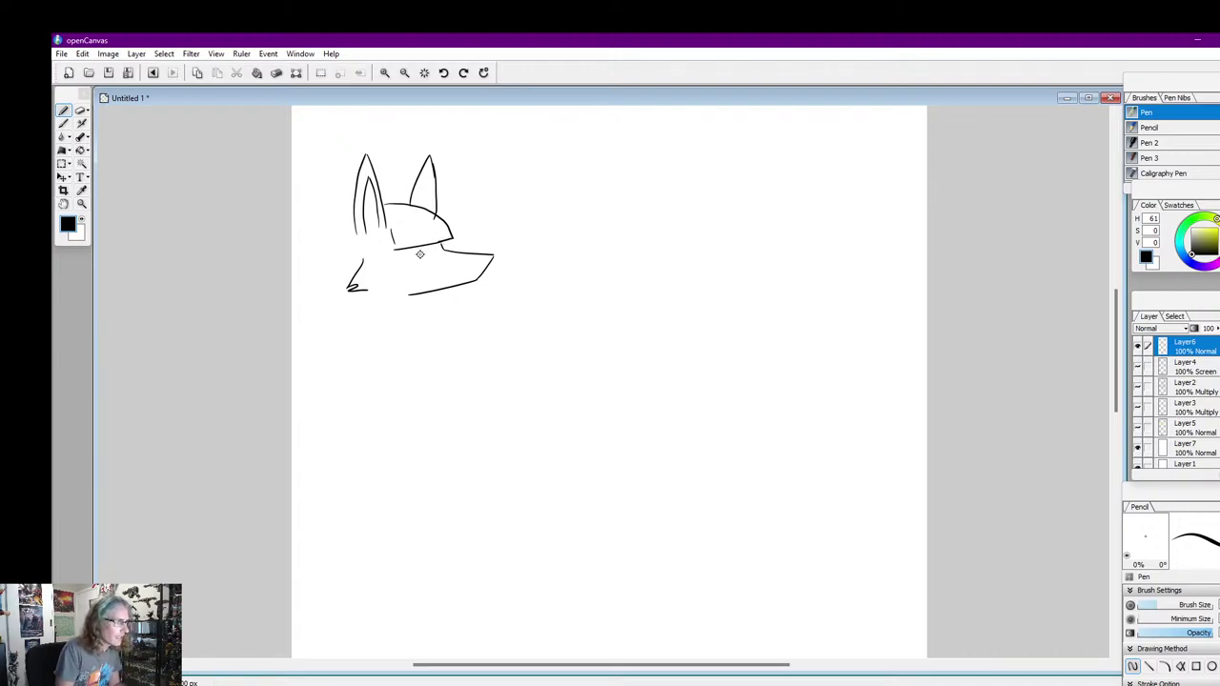
{"action": "left_click_drag", "start_coordinate": [428, 257], "coordinate": [415, 260]}
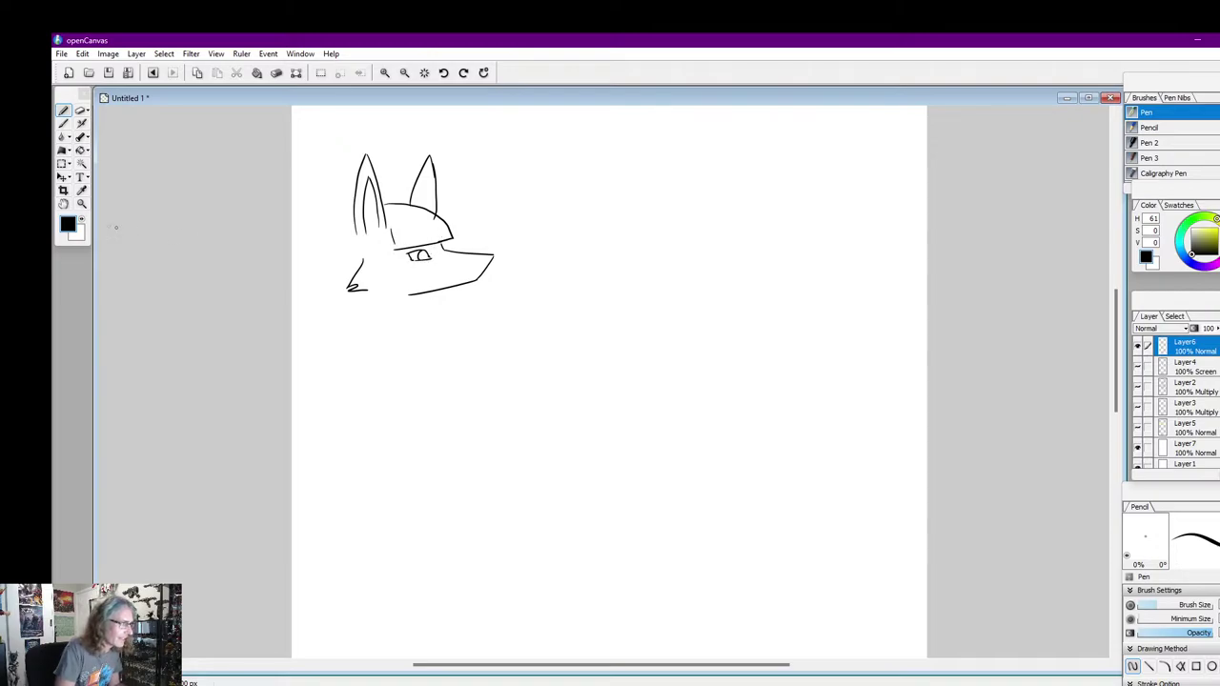
Paint out the end of the far ear's line overlapping the fringe in white, and switch the drawing colour back to black
{"action": "left_click", "coordinate": [85, 221]}
{"action": "left_click", "coordinate": [435, 220]}
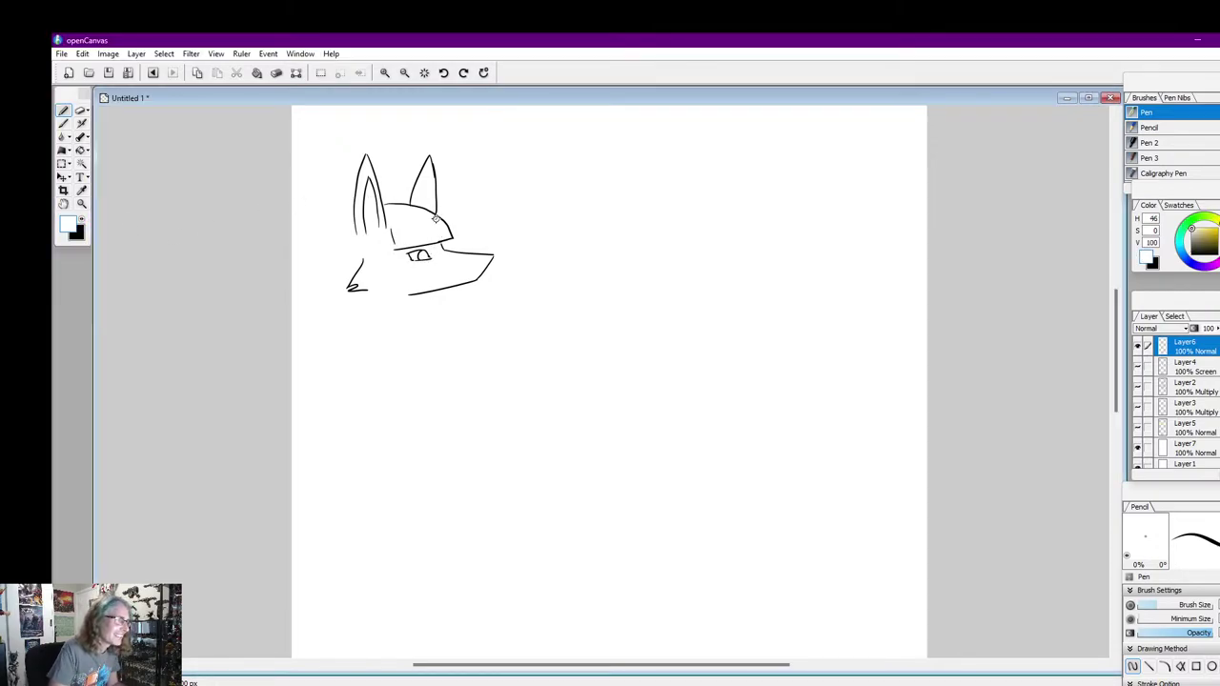
{"action": "left_click", "coordinate": [84, 223]}
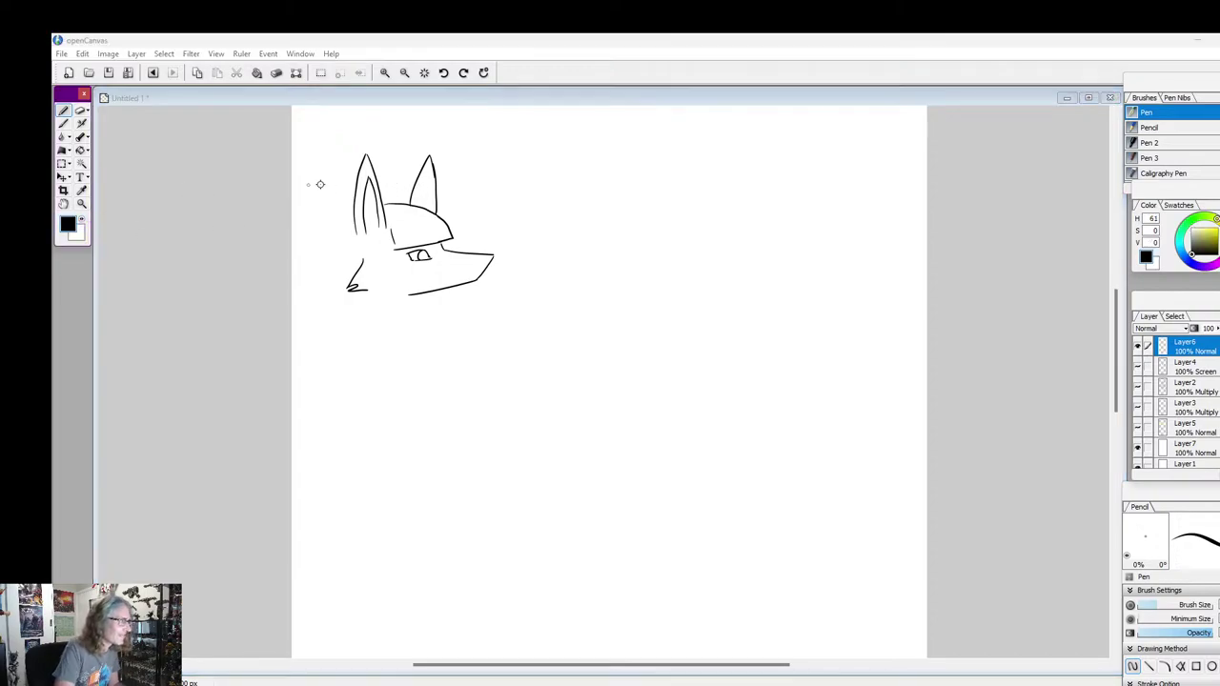
Add the far ear's inner line, the nose, the near ear's base, the hair behind the head and a lock beside the face
{"action": "mouse_move", "coordinate": [426, 209]}
{"action": "left_mouse_down"}
{"action": "mouse_move", "coordinate": [433, 180]}
{"action": "mouse_move", "coordinate": [432, 213]}
{"action": "mouse_move", "coordinate": [373, 250]}
{"action": "left_mouse_up"}
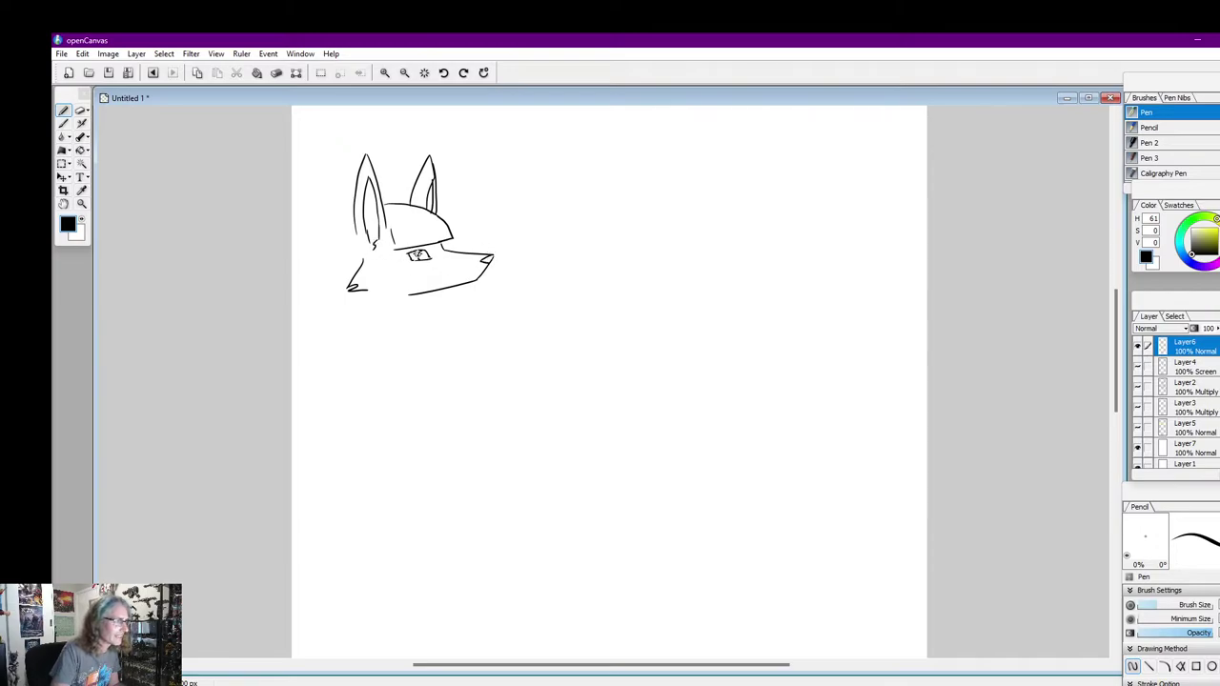
{"action": "left_click_drag", "start_coordinate": [359, 207], "coordinate": [334, 277]}
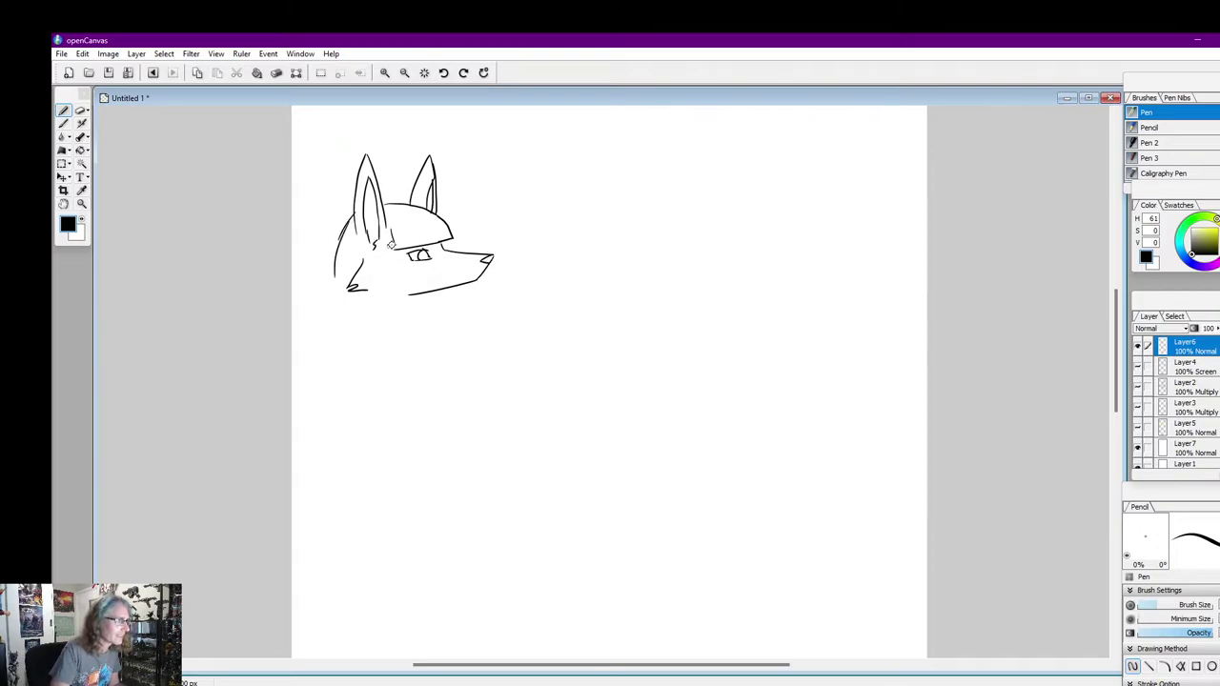
{"action": "left_click_drag", "start_coordinate": [389, 244], "coordinate": [406, 359]}
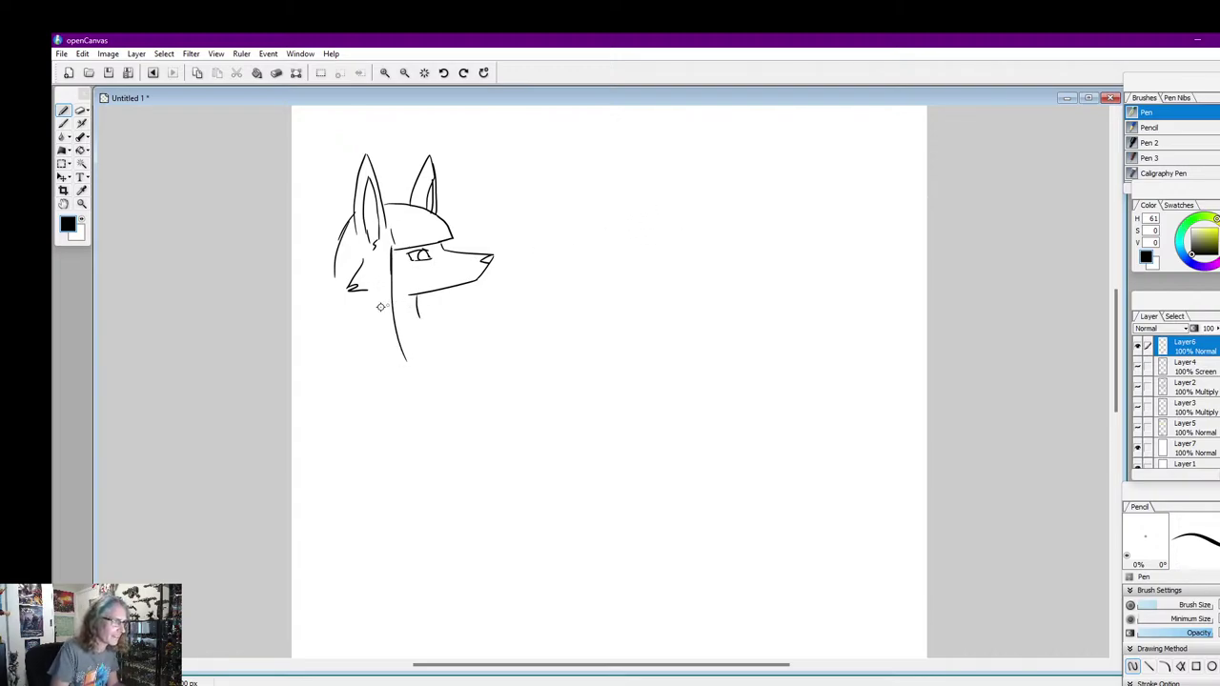
{"action": "key", "text": "ctrl+z"}
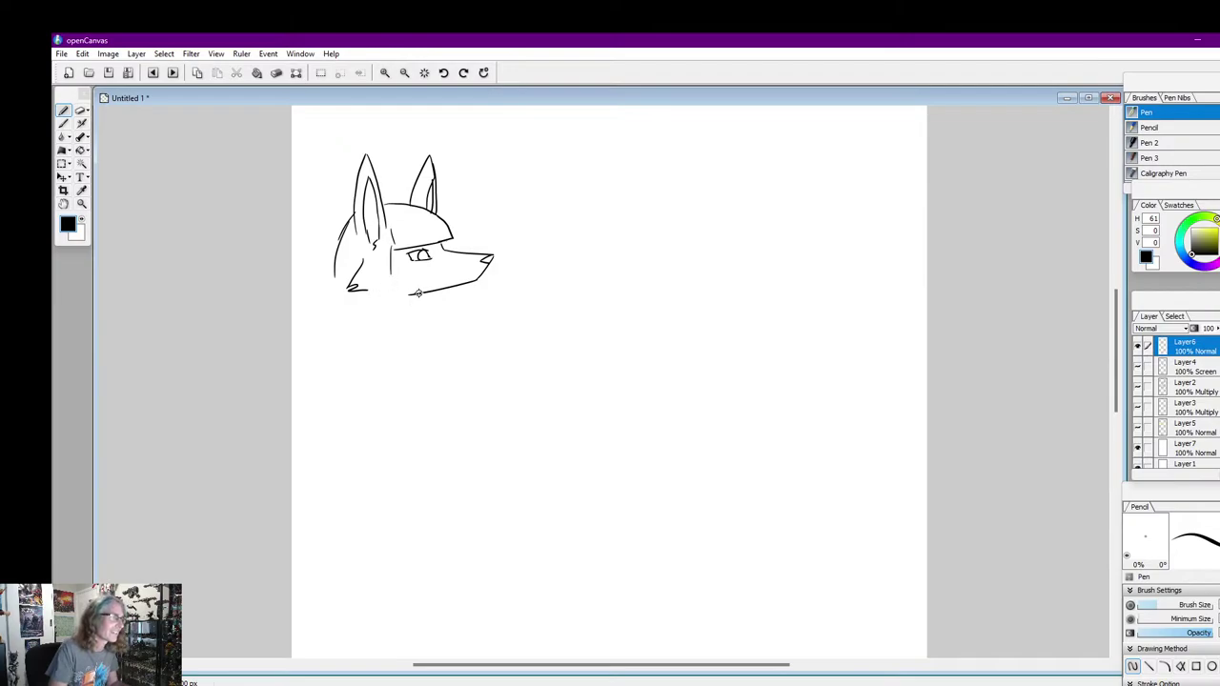
Draw the canine character's neck, shirt collar and shoulder lines, the sides and hem of the torso, and the jacket's front opening
{"action": "mouse_move", "coordinate": [420, 293]}
{"action": "left_mouse_down"}
{"action": "mouse_move", "coordinate": [424, 316]}
{"action": "mouse_move", "coordinate": [376, 306]}
{"action": "mouse_move", "coordinate": [418, 342]}
{"action": "mouse_move", "coordinate": [400, 346]}
{"action": "mouse_move", "coordinate": [378, 321]}
{"action": "mouse_move", "coordinate": [438, 329]}
{"action": "mouse_move", "coordinate": [428, 314]}
{"action": "mouse_move", "coordinate": [351, 335]}
{"action": "left_mouse_up"}
{"action": "left_click_drag", "start_coordinate": [429, 320], "coordinate": [458, 329]}
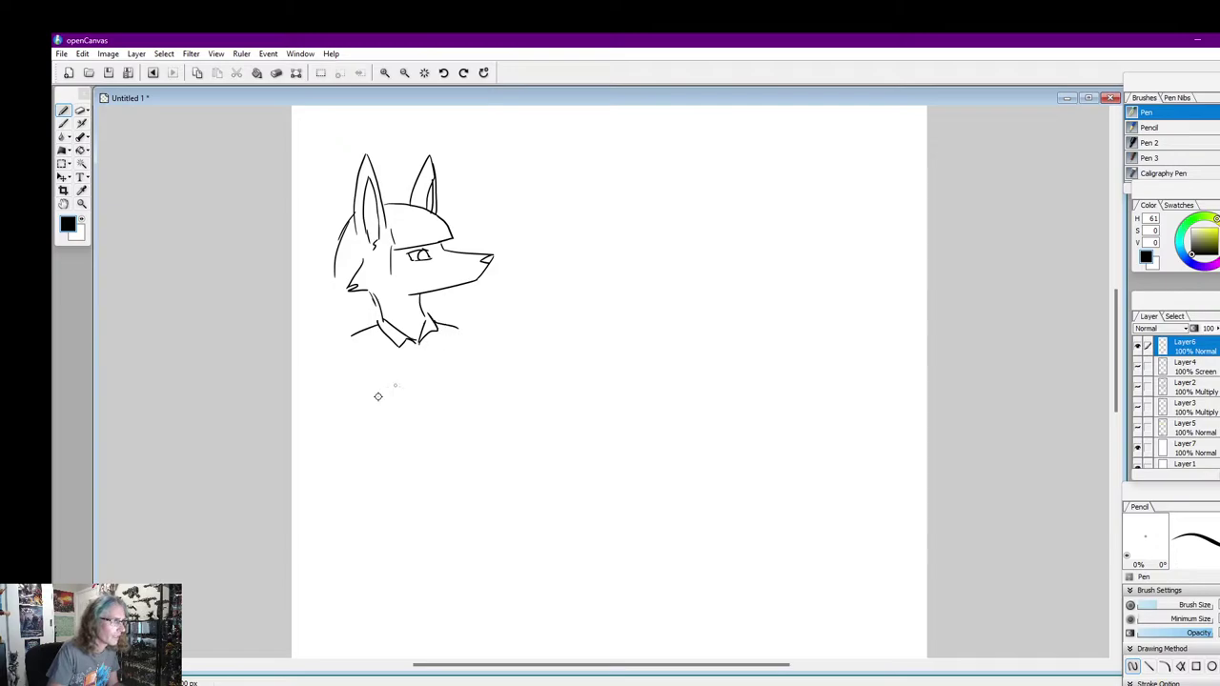
{"action": "left_click_drag", "start_coordinate": [359, 386], "coordinate": [382, 450]}
{"action": "left_click_drag", "start_coordinate": [461, 359], "coordinate": [479, 459]}
{"action": "mouse_move", "coordinate": [381, 450]}
{"action": "left_mouse_down"}
{"action": "mouse_move", "coordinate": [390, 539]}
{"action": "mouse_move", "coordinate": [458, 494]}
{"action": "left_mouse_up"}
{"action": "mouse_move", "coordinate": [409, 341]}
{"action": "left_mouse_down"}
{"action": "mouse_move", "coordinate": [438, 386]}
{"action": "mouse_move", "coordinate": [456, 495]}
{"action": "left_mouse_up"}
{"action": "left_click_drag", "start_coordinate": [434, 330], "coordinate": [436, 380]}
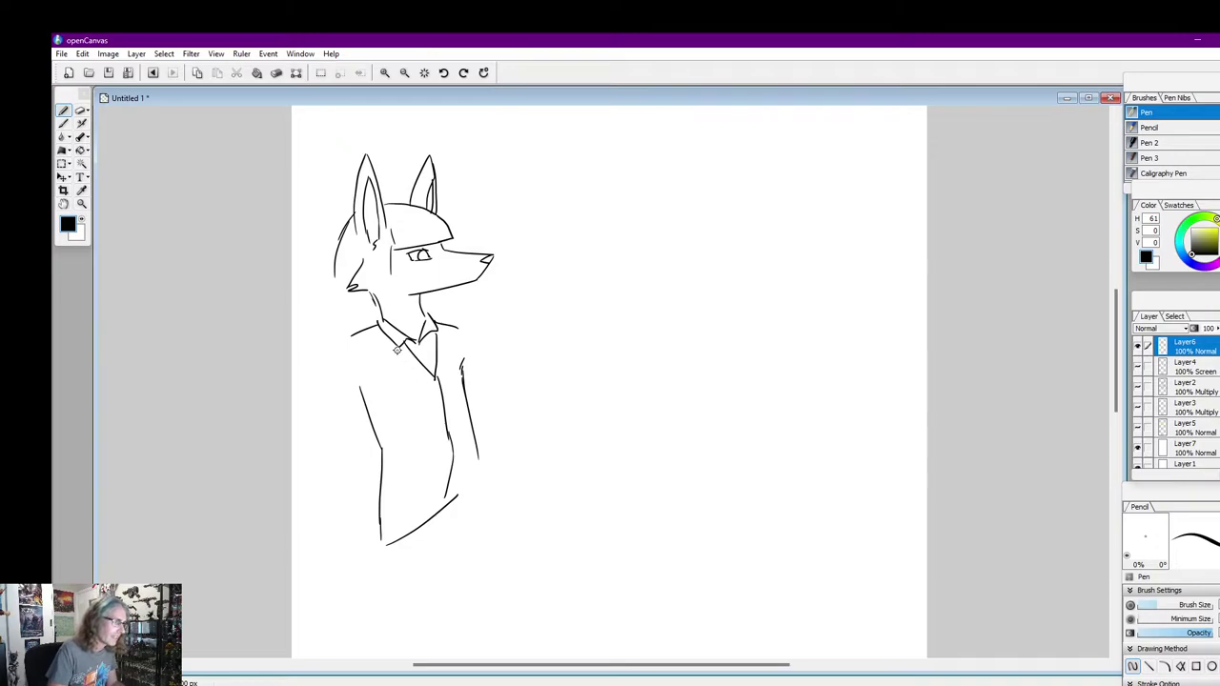
Draw notched lapels on both sides of the jacket, close the shoulder outlines and add a seam across each shoulder
{"action": "mouse_move", "coordinate": [396, 345]}
{"action": "left_mouse_down"}
{"action": "mouse_move", "coordinate": [395, 388]}
{"action": "mouse_move", "coordinate": [415, 387]}
{"action": "mouse_move", "coordinate": [413, 400]}
{"action": "mouse_move", "coordinate": [442, 414]}
{"action": "left_mouse_up"}
{"action": "mouse_move", "coordinate": [439, 327]}
{"action": "left_mouse_down"}
{"action": "mouse_move", "coordinate": [460, 355]}
{"action": "mouse_move", "coordinate": [453, 346]}
{"action": "mouse_move", "coordinate": [448, 401]}
{"action": "left_mouse_up"}
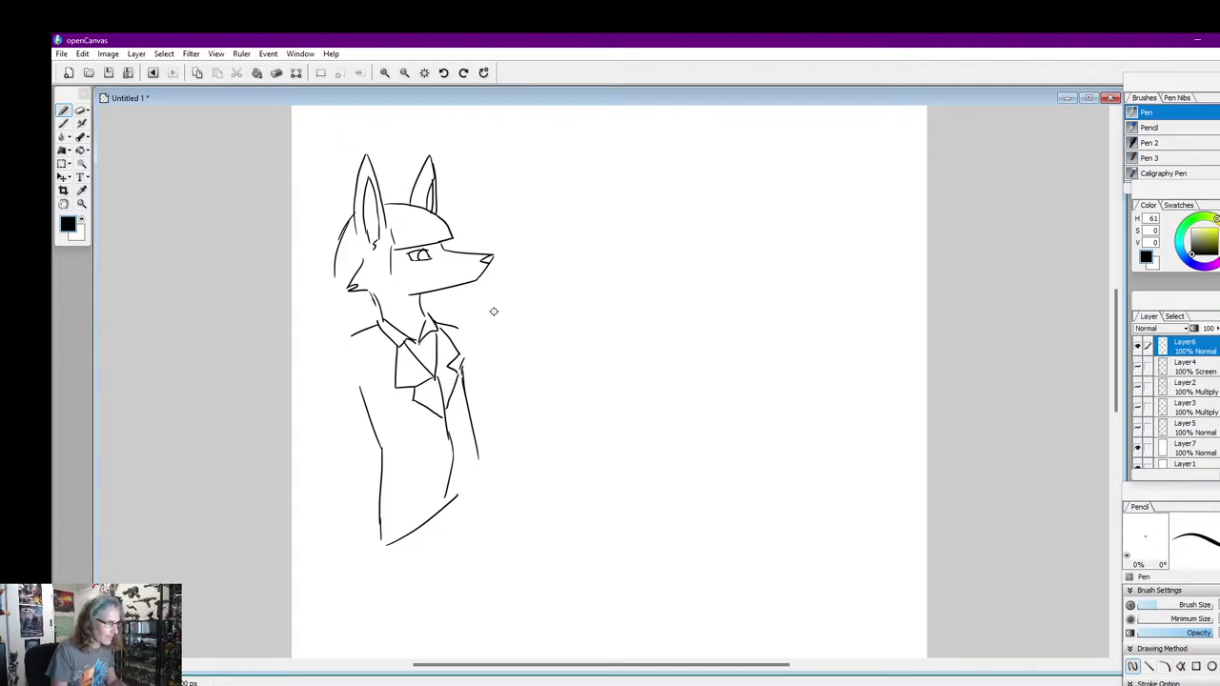
{"action": "key", "text": "ctrl+z"}
{"action": "left_click_drag", "start_coordinate": [416, 385], "coordinate": [437, 380]}
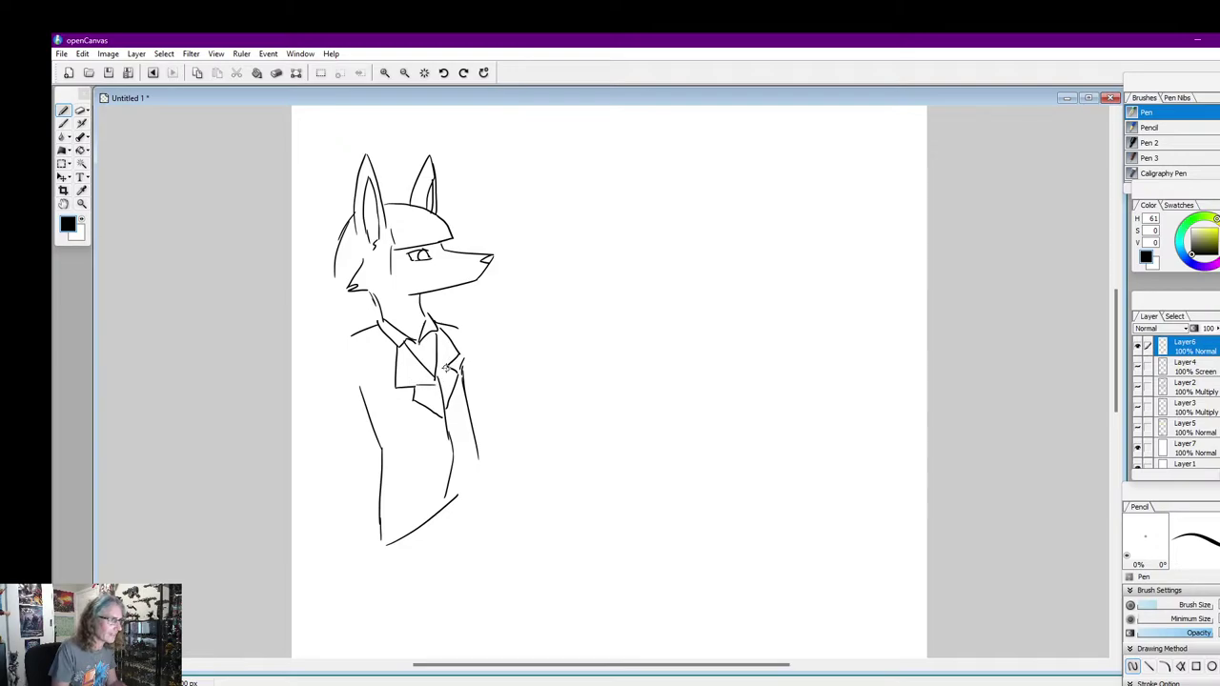
{"action": "left_click_drag", "start_coordinate": [344, 338], "coordinate": [360, 381]}
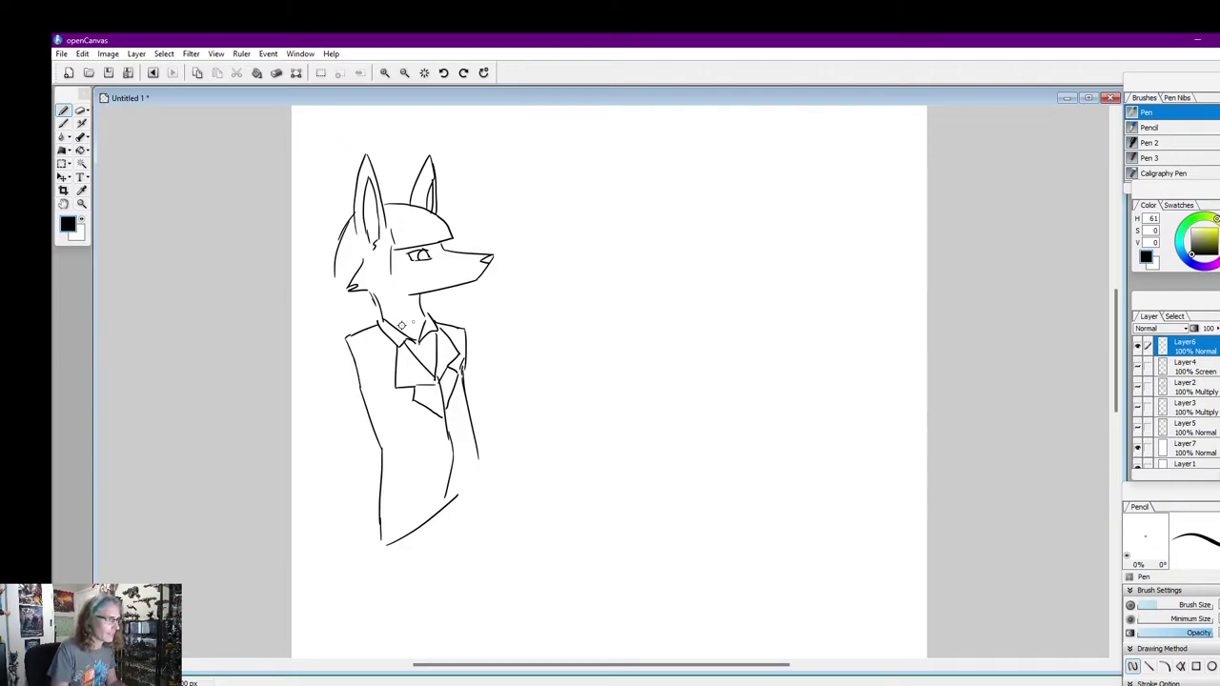
{"action": "left_click_drag", "start_coordinate": [379, 330], "coordinate": [347, 349]}
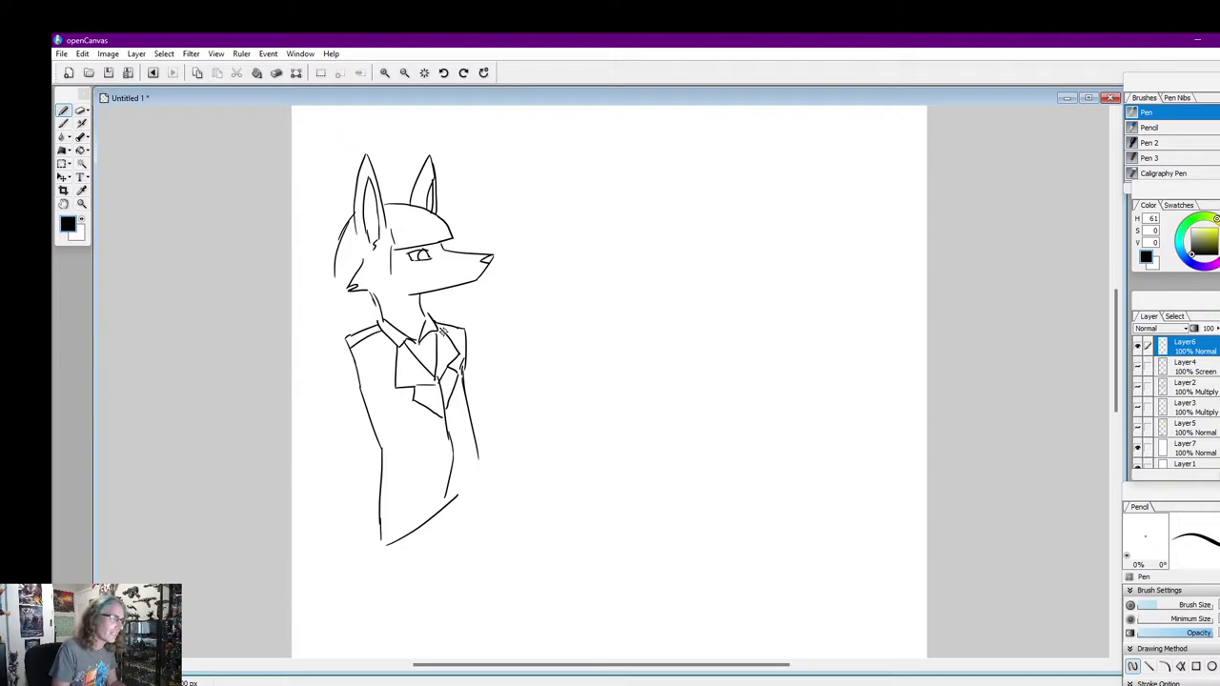
{"action": "left_click_drag", "start_coordinate": [440, 327], "coordinate": [464, 335]}
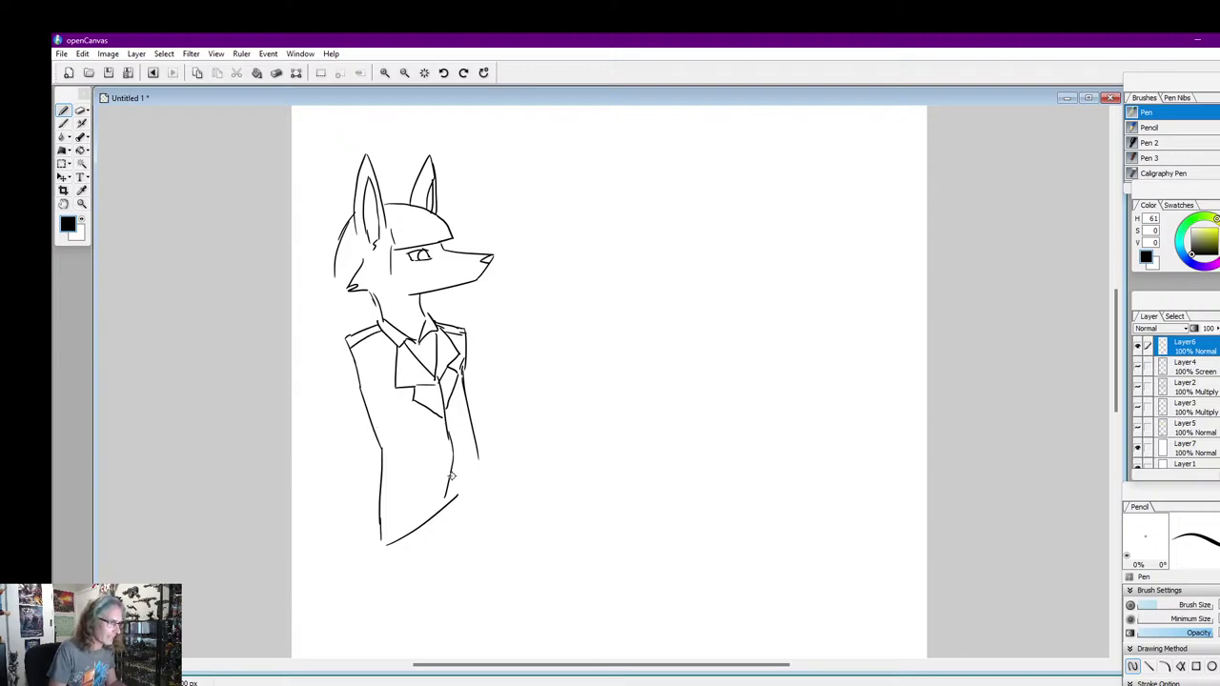
Draw the far sleeve hanging behind the torso and the near arm bent towards the hip with a cuff, cleaning up stray cuff lines in white
{"action": "left_click_drag", "start_coordinate": [454, 463], "coordinate": [497, 495]}
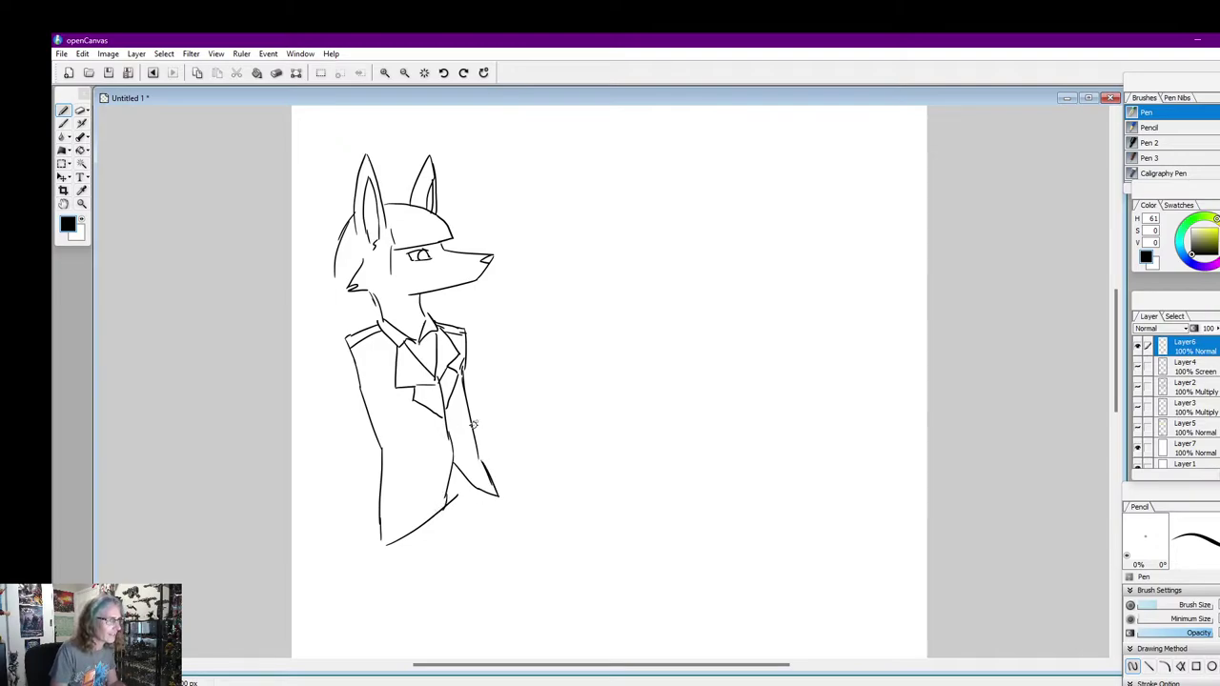
{"action": "left_click_drag", "start_coordinate": [345, 336], "coordinate": [302, 425]}
{"action": "mouse_move", "coordinate": [336, 425]}
{"action": "left_mouse_down"}
{"action": "mouse_move", "coordinate": [353, 391]}
{"action": "mouse_move", "coordinate": [338, 439]}
{"action": "left_mouse_up"}
{"action": "mouse_move", "coordinate": [338, 439]}
{"action": "left_mouse_down"}
{"action": "mouse_move", "coordinate": [307, 442]}
{"action": "mouse_move", "coordinate": [307, 424]}
{"action": "mouse_move", "coordinate": [311, 457]}
{"action": "mouse_move", "coordinate": [338, 442]}
{"action": "mouse_move", "coordinate": [361, 458]}
{"action": "mouse_move", "coordinate": [300, 453]}
{"action": "mouse_move", "coordinate": [328, 470]}
{"action": "mouse_move", "coordinate": [379, 472]}
{"action": "left_mouse_up"}
{"action": "left_click_drag", "start_coordinate": [380, 471], "coordinate": [353, 485]}
{"action": "mouse_move", "coordinate": [327, 469]}
{"action": "left_mouse_down"}
{"action": "mouse_move", "coordinate": [363, 485]}
{"action": "mouse_move", "coordinate": [375, 466]}
{"action": "mouse_move", "coordinate": [346, 483]}
{"action": "left_mouse_up"}
{"action": "left_click", "coordinate": [82, 219]}
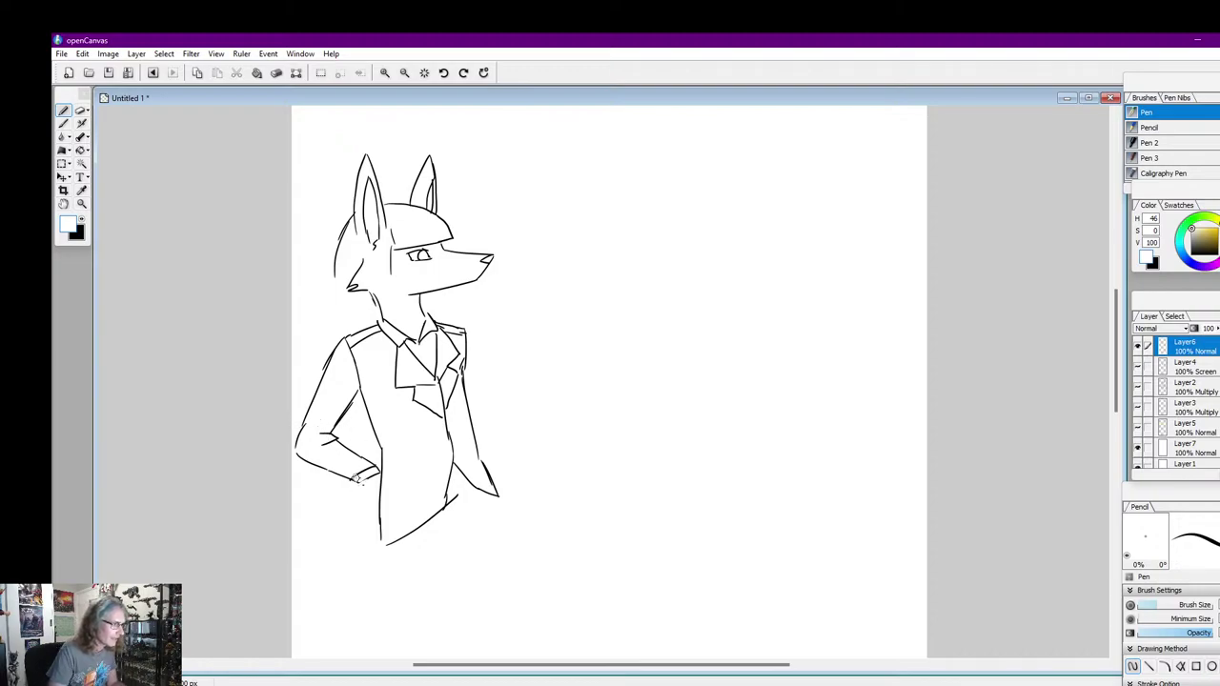
{"action": "left_click", "coordinate": [82, 221]}
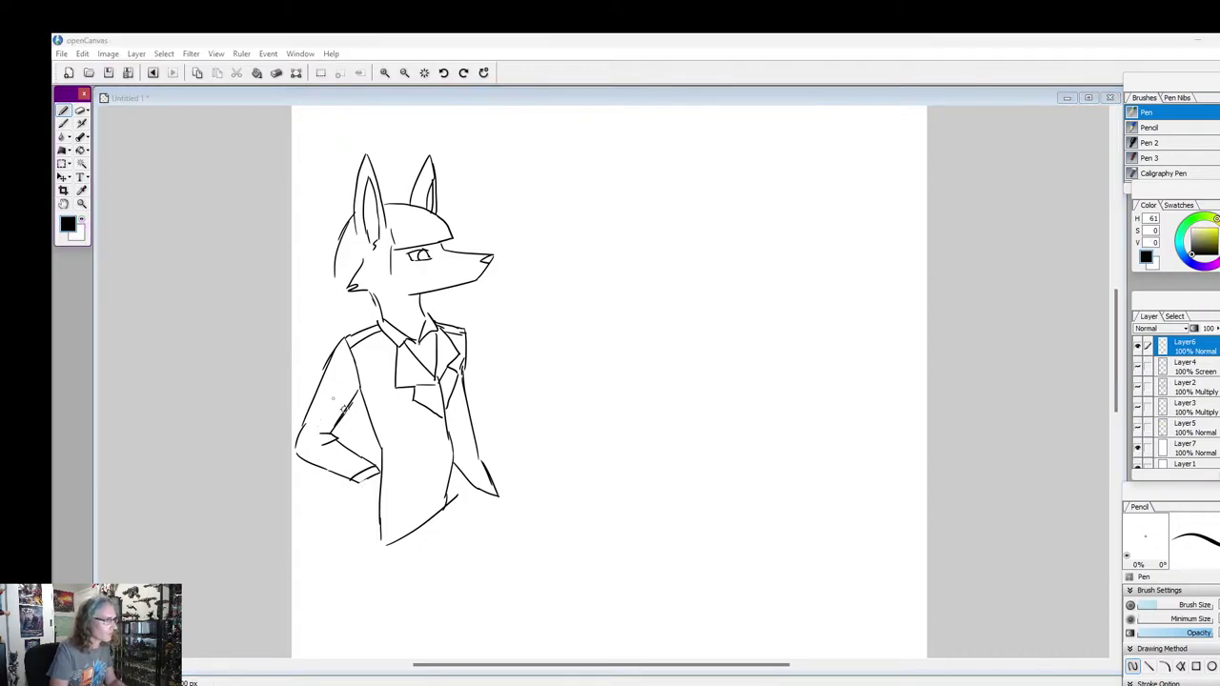
Draw the near hand with its fingers resting on the character's hip
{"action": "left_click_drag", "start_coordinate": [381, 474], "coordinate": [384, 540]}
{"action": "mouse_move", "coordinate": [399, 499]}
{"action": "left_mouse_down"}
{"action": "mouse_move", "coordinate": [394, 534]}
{"action": "mouse_move", "coordinate": [412, 515]}
{"action": "mouse_move", "coordinate": [412, 532]}
{"action": "left_mouse_up"}
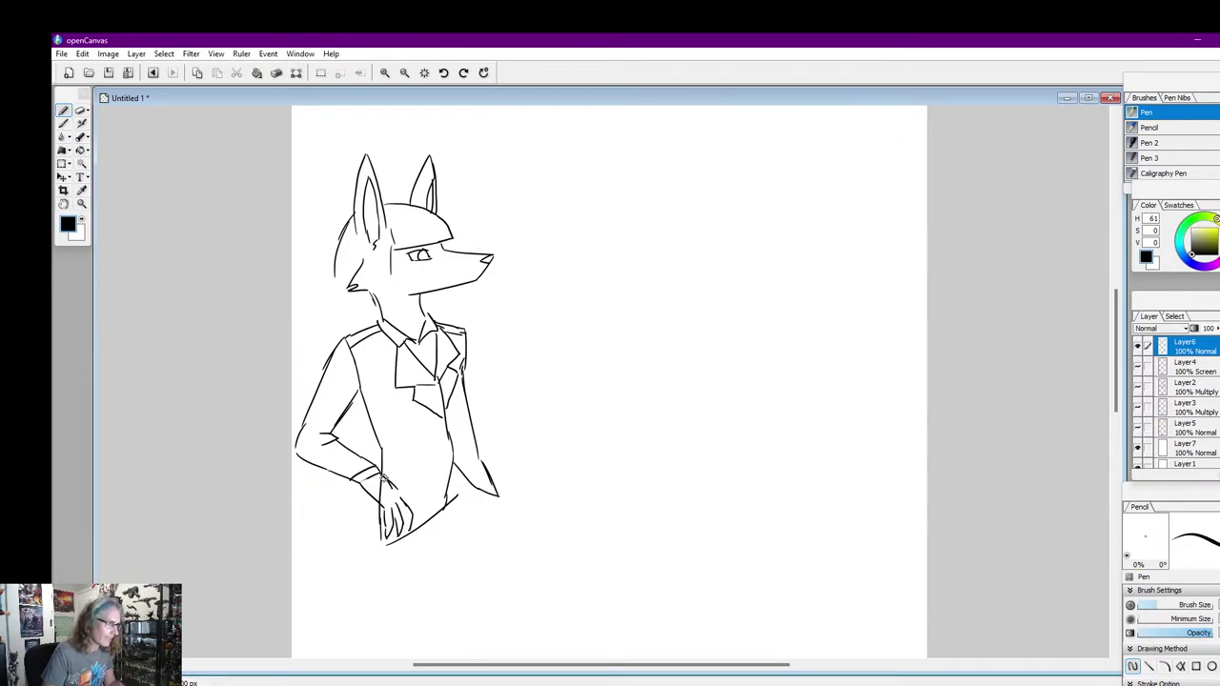
{"action": "left_click_drag", "start_coordinate": [401, 484], "coordinate": [420, 525]}
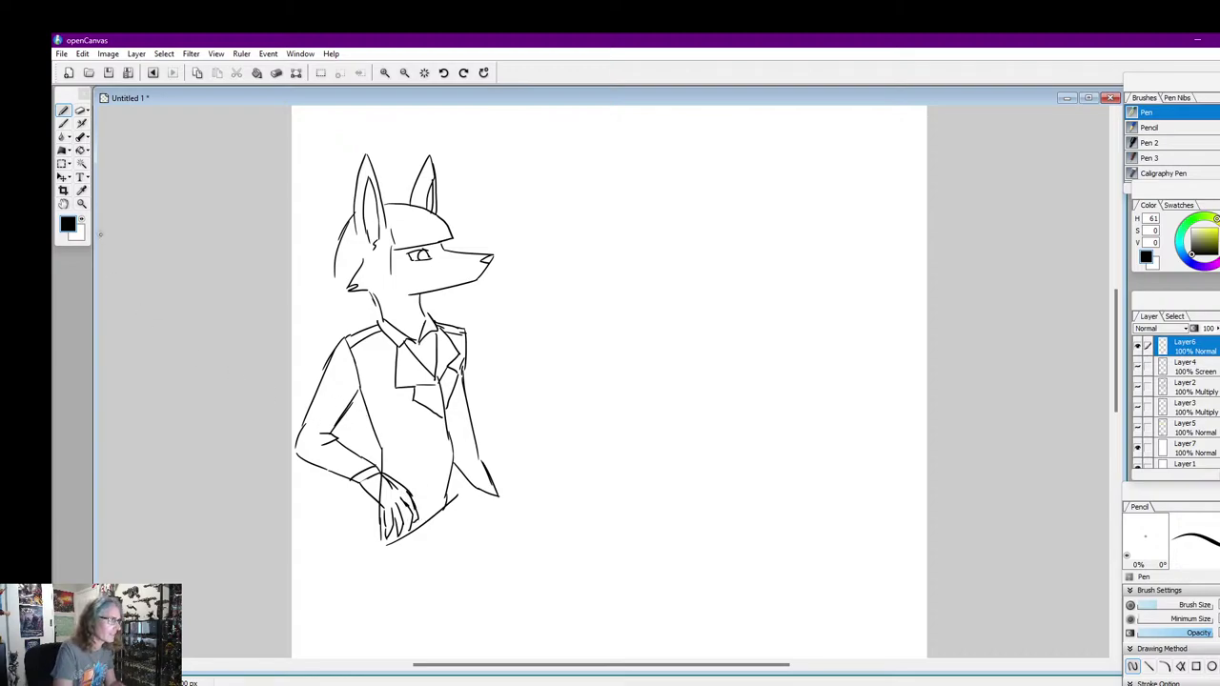
Paint out the torso line crossing the near hand in white, and reinforce the fingertips resting on the hip in black
{"action": "left_click", "coordinate": [82, 221]}
{"action": "left_click", "coordinate": [82, 221]}
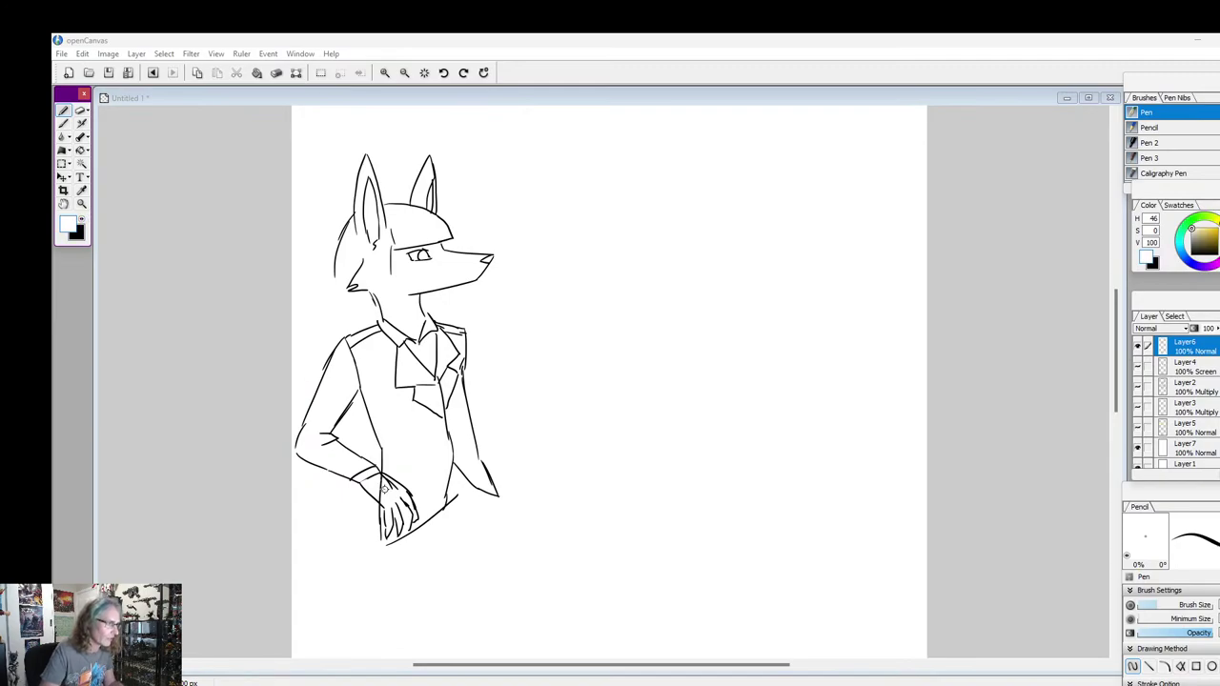
{"action": "left_click_drag", "start_coordinate": [384, 476], "coordinate": [381, 501]}
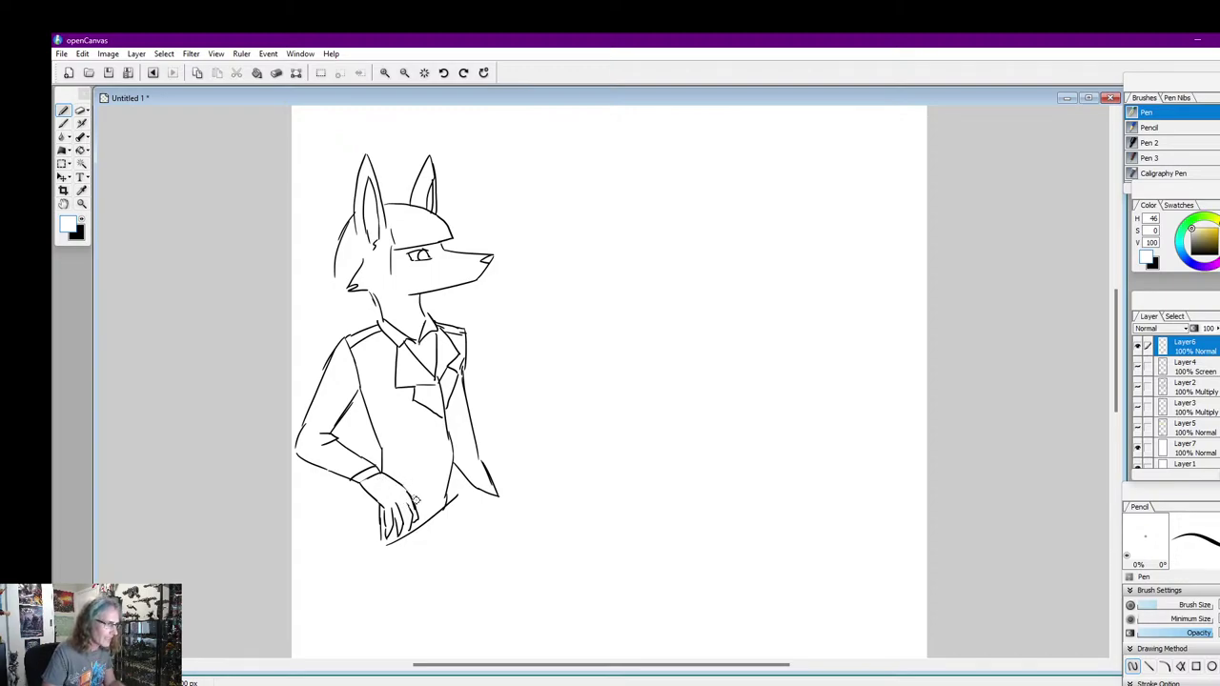
{"action": "left_click", "coordinate": [83, 215]}
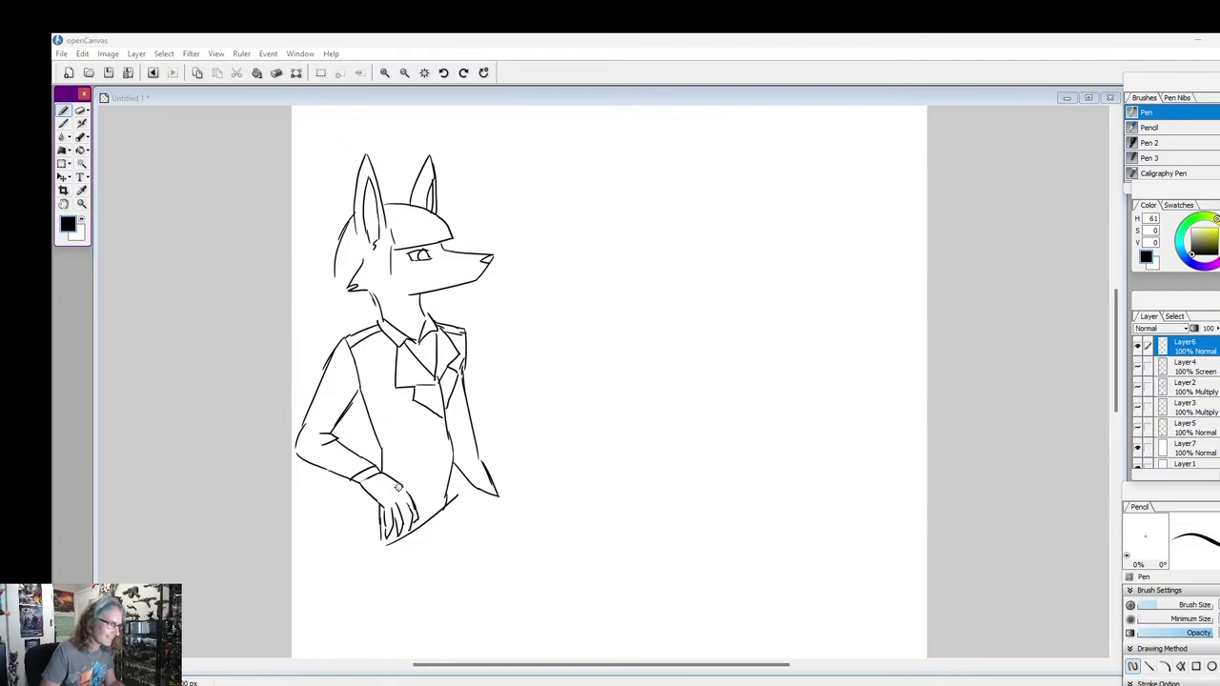
{"action": "left_click", "coordinate": [402, 486]}
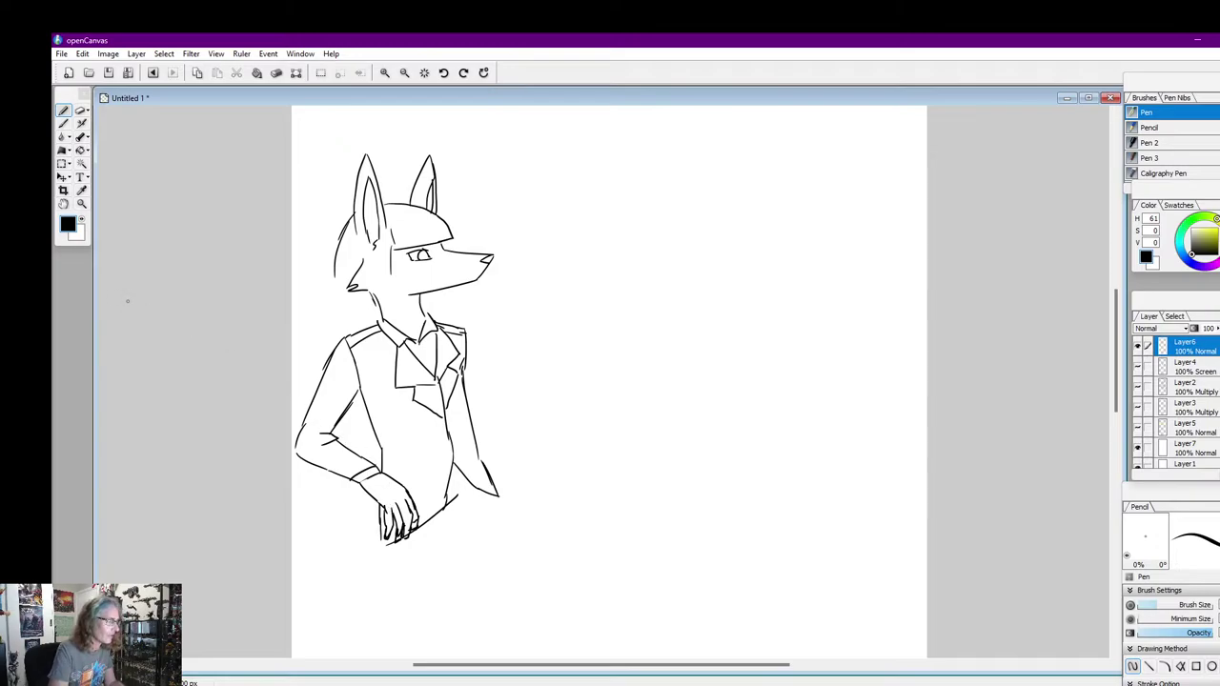
Darken the near sleeve's cuff lines at the wrist in black and tidy the cuff's edges in white
{"action": "key", "text": "x"}
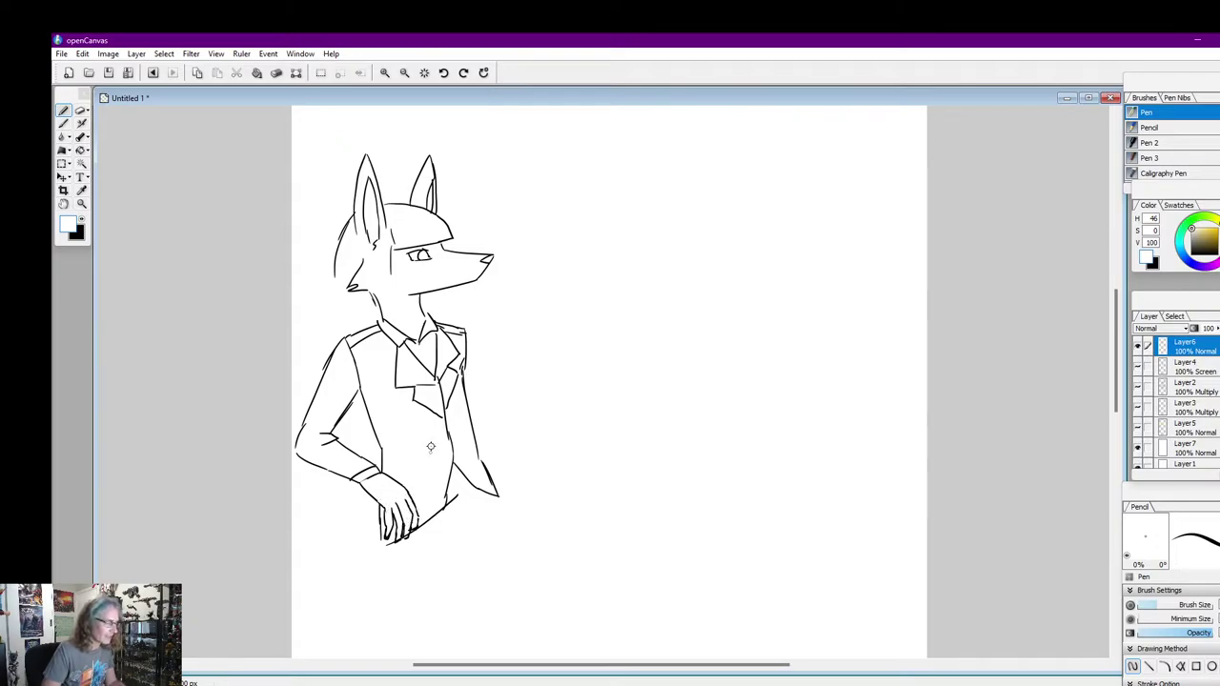
{"action": "left_click", "coordinate": [76, 229]}
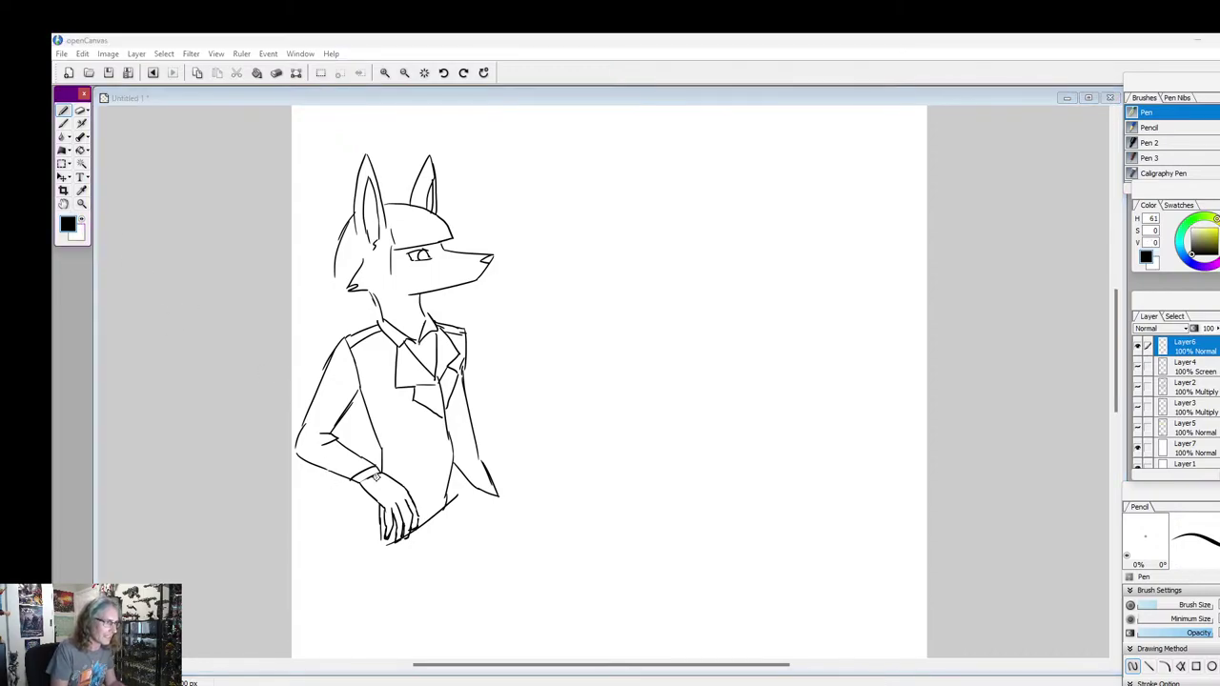
{"action": "mouse_move", "coordinate": [382, 474]}
{"action": "left_mouse_down"}
{"action": "mouse_move", "coordinate": [350, 483]}
{"action": "mouse_move", "coordinate": [376, 467]}
{"action": "left_mouse_up"}
{"action": "left_click", "coordinate": [83, 229]}
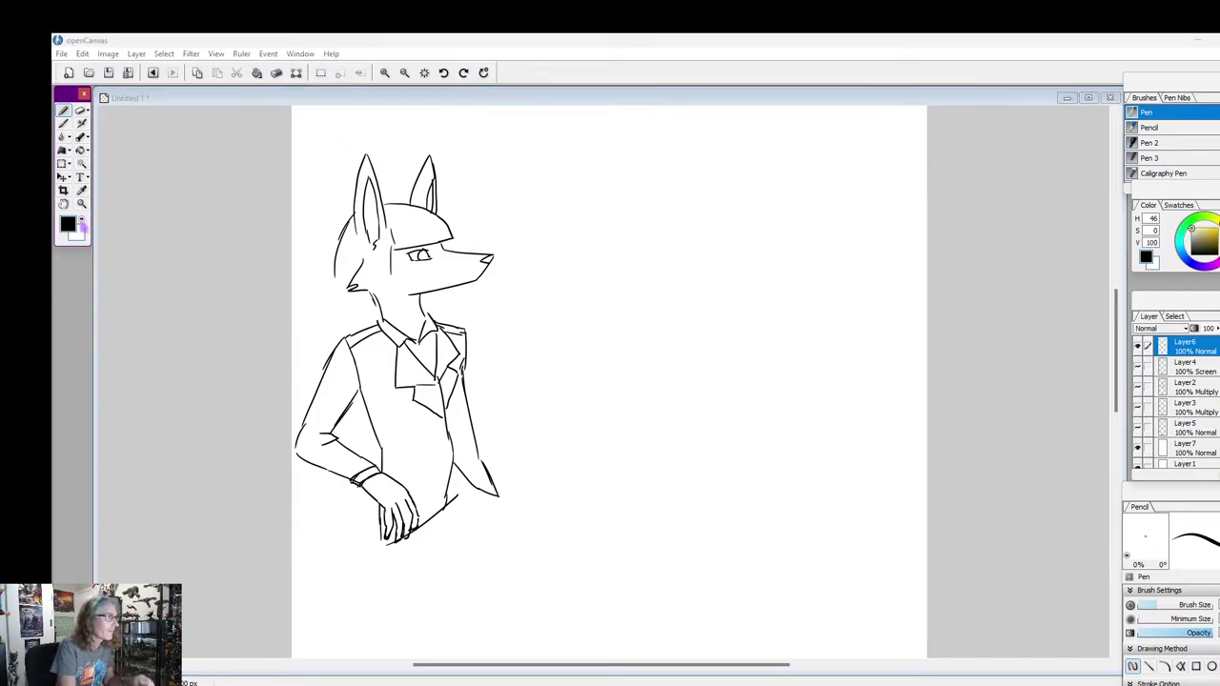
{"action": "left_click", "coordinate": [83, 222]}
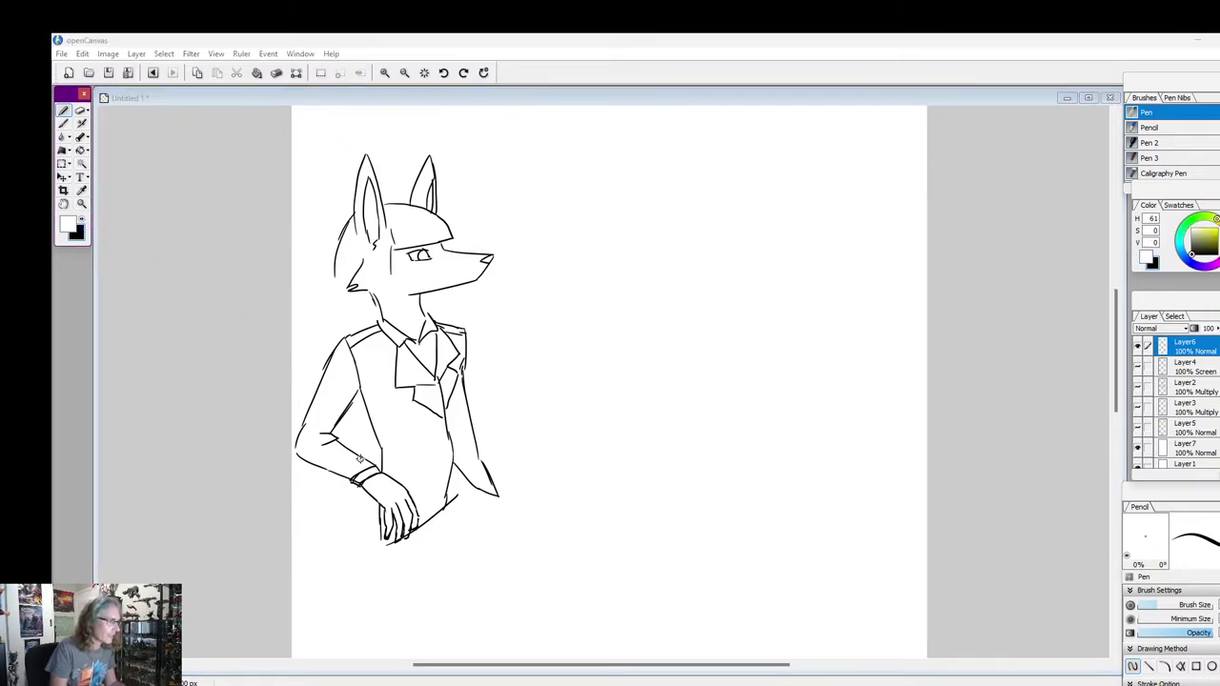
{"action": "left_click", "coordinate": [353, 474]}
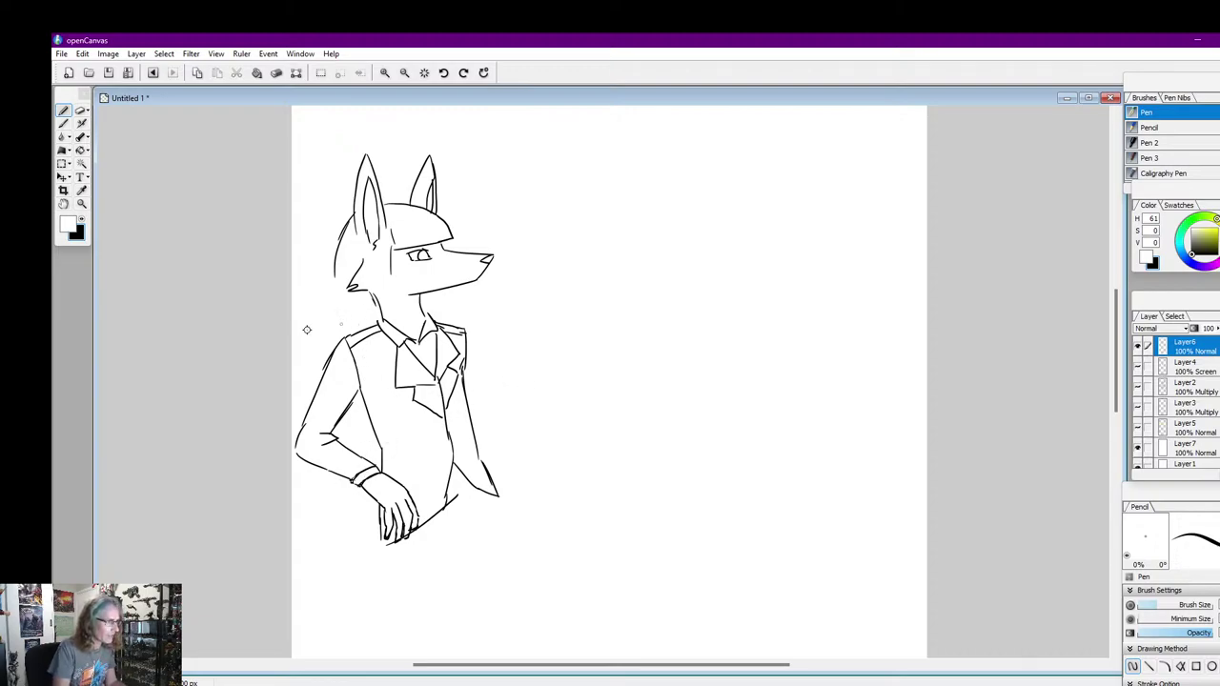
Draw the far arm in black, bent forward from the shoulder, with a cuff and a hand with drooping fingers
{"action": "left_click", "coordinate": [82, 220]}
{"action": "left_click", "coordinate": [78, 237]}
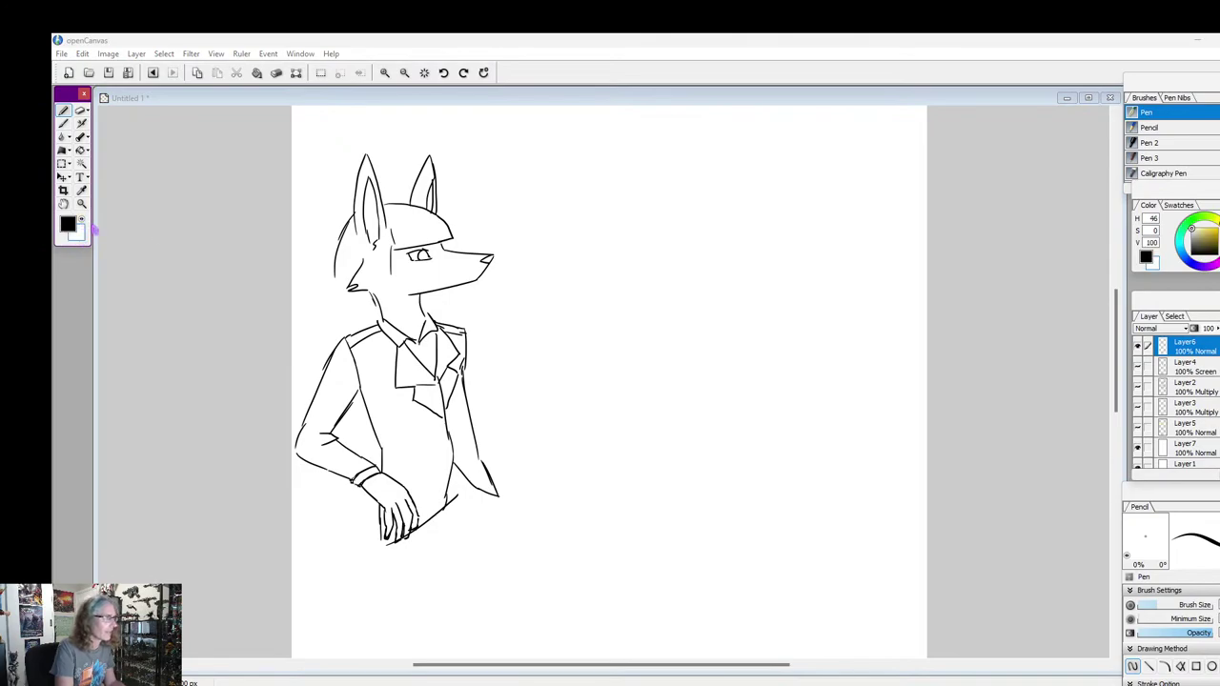
{"action": "left_click", "coordinate": [465, 331]}
{"action": "mouse_move", "coordinate": [464, 331]}
{"action": "left_mouse_down"}
{"action": "mouse_move", "coordinate": [484, 423]}
{"action": "mouse_move", "coordinate": [544, 454]}
{"action": "mouse_move", "coordinate": [494, 459]}
{"action": "mouse_move", "coordinate": [544, 467]}
{"action": "mouse_move", "coordinate": [520, 471]}
{"action": "mouse_move", "coordinate": [532, 484]}
{"action": "mouse_move", "coordinate": [565, 467]}
{"action": "mouse_move", "coordinate": [533, 479]}
{"action": "mouse_move", "coordinate": [536, 505]}
{"action": "mouse_move", "coordinate": [548, 515]}
{"action": "mouse_move", "coordinate": [551, 494]}
{"action": "mouse_move", "coordinate": [562, 506]}
{"action": "mouse_move", "coordinate": [562, 529]}
{"action": "mouse_move", "coordinate": [566, 498]}
{"action": "mouse_move", "coordinate": [573, 525]}
{"action": "mouse_move", "coordinate": [579, 493]}
{"action": "mouse_move", "coordinate": [575, 522]}
{"action": "left_mouse_up"}
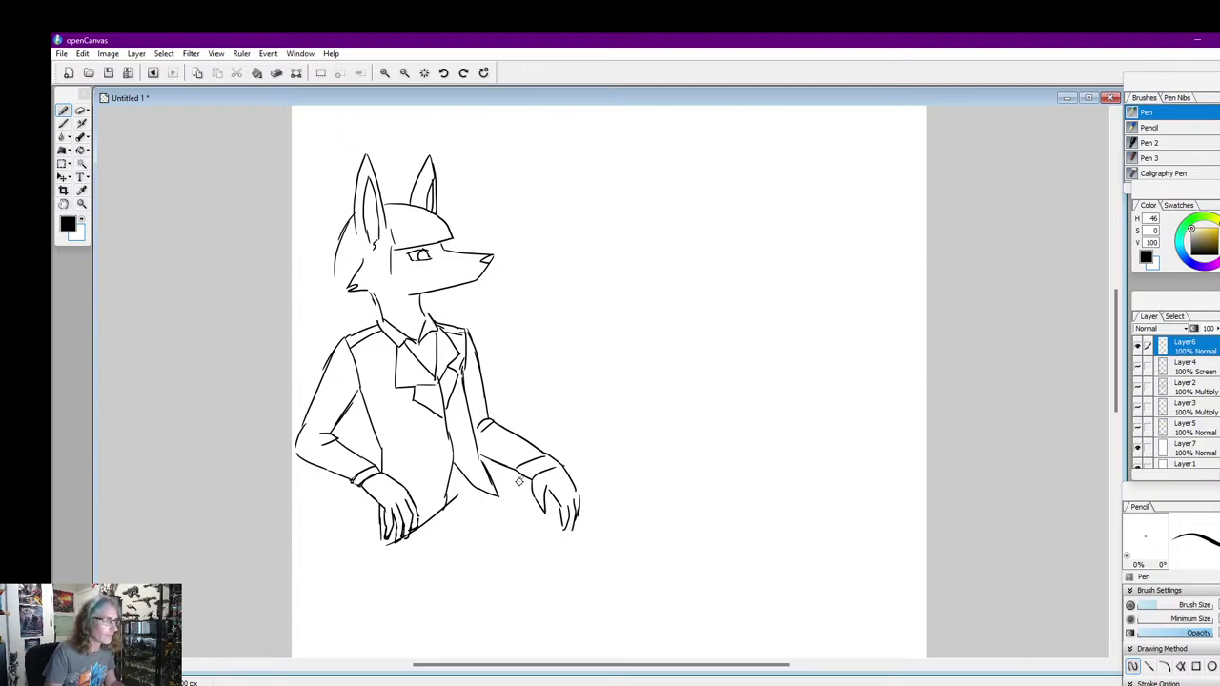
Extend the jacket's far edge downward, add a short leg line below the near hand, and paint out the hem's overshoot in white
{"action": "left_click_drag", "start_coordinate": [496, 497], "coordinate": [510, 536]}
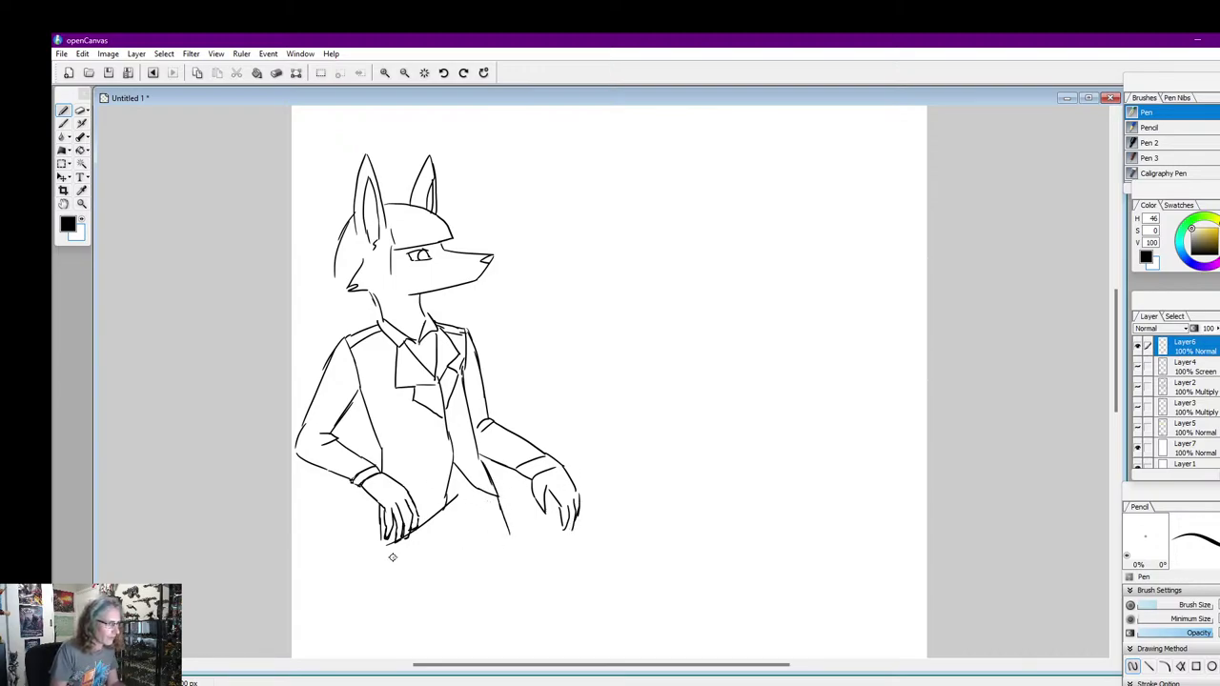
{"action": "left_click_drag", "start_coordinate": [386, 552], "coordinate": [386, 565]}
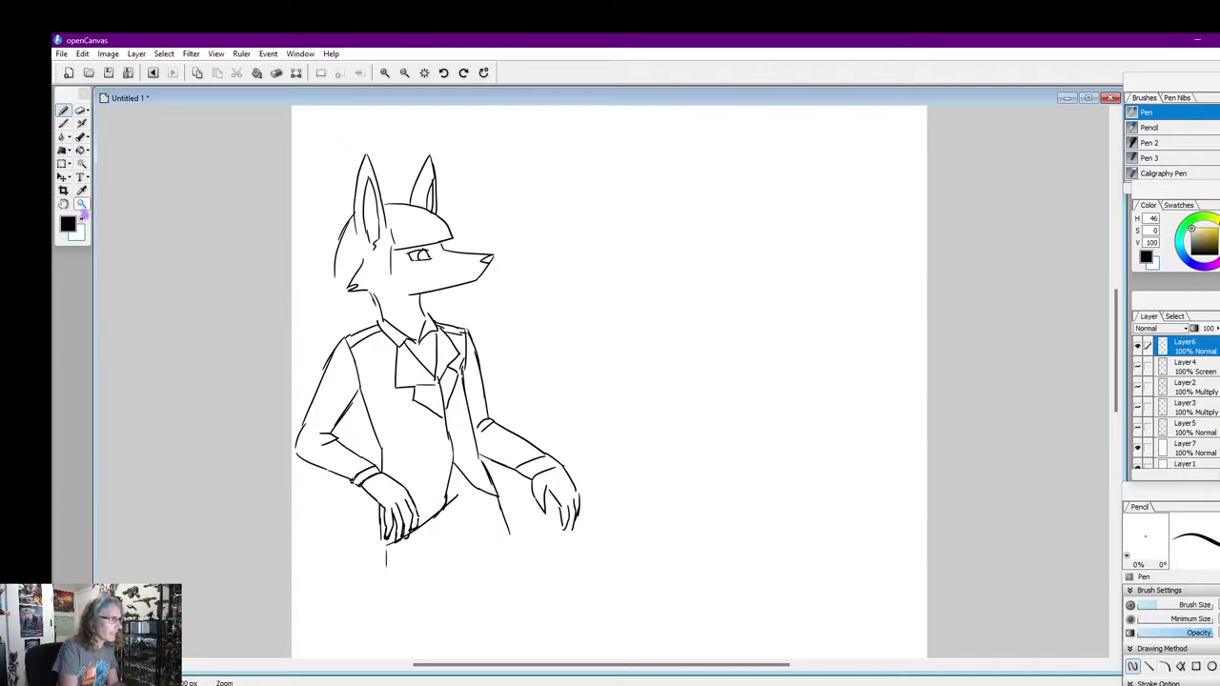
{"action": "key", "text": "x"}
{"action": "mouse_move", "coordinate": [463, 495]}
{"action": "left_mouse_down"}
{"action": "mouse_move", "coordinate": [455, 504]}
{"action": "mouse_move", "coordinate": [456, 492]}
{"action": "left_mouse_up"}
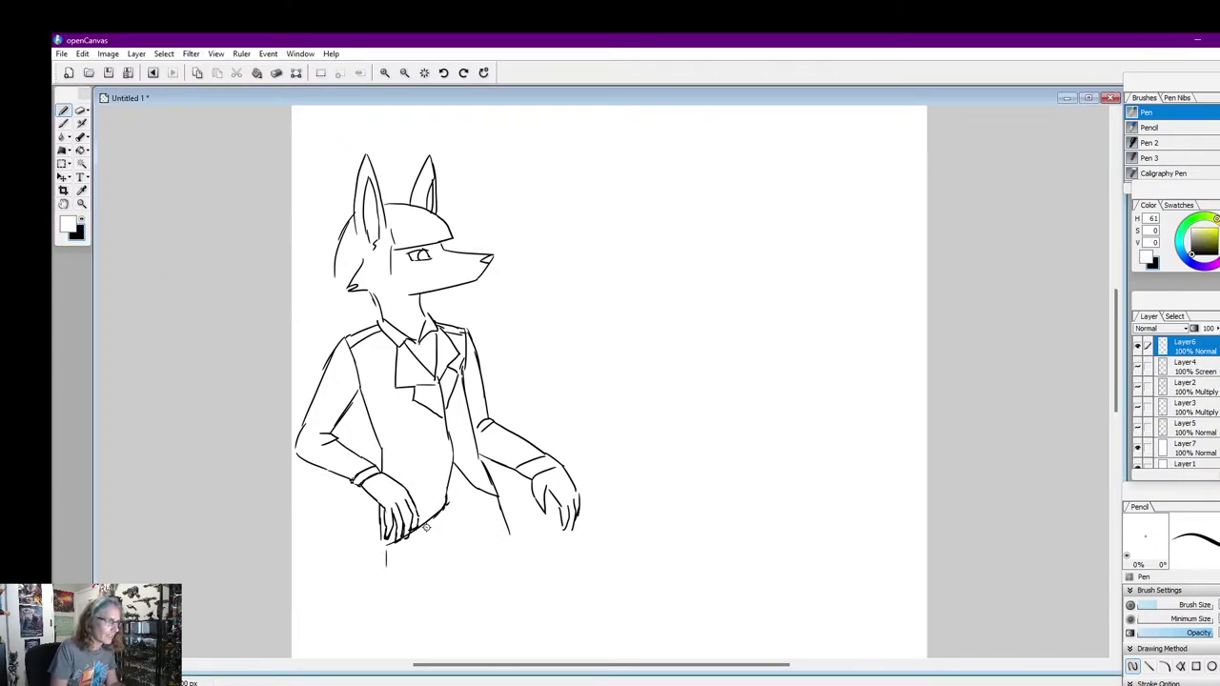
{"action": "left_click", "coordinate": [84, 221]}
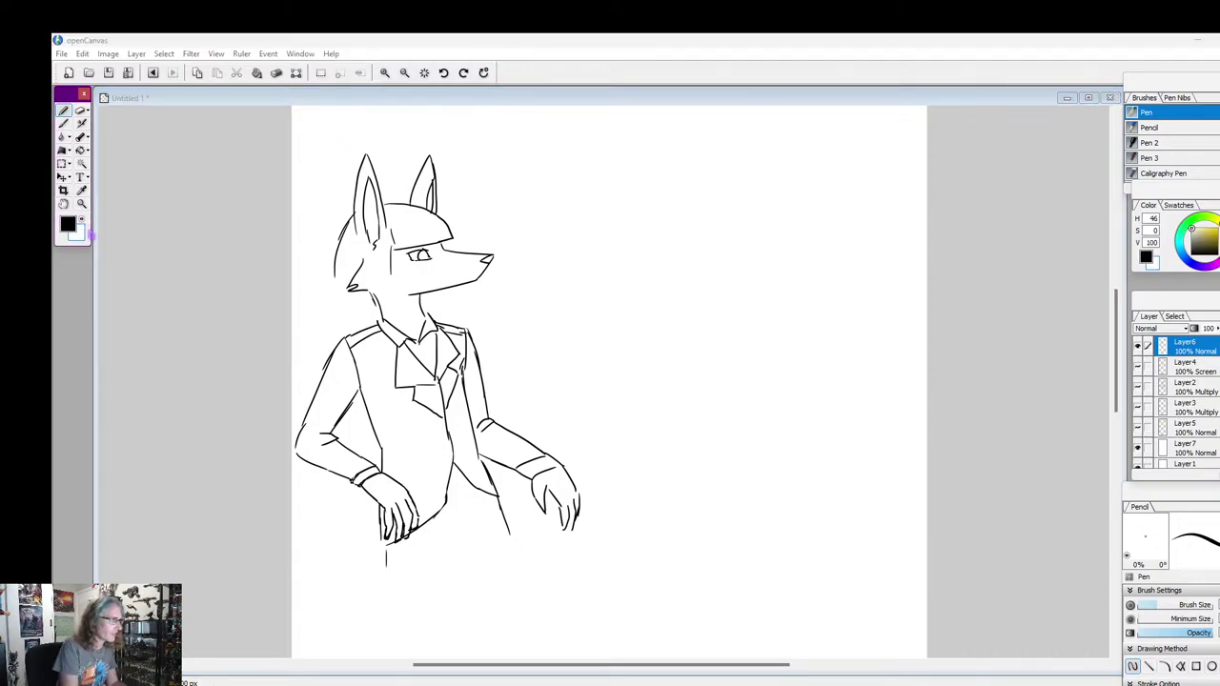
Add crease marks at both sides of the jacket's waist and draw the belt and trouser fly below the jacket opening
{"action": "left_click", "coordinate": [379, 450]}
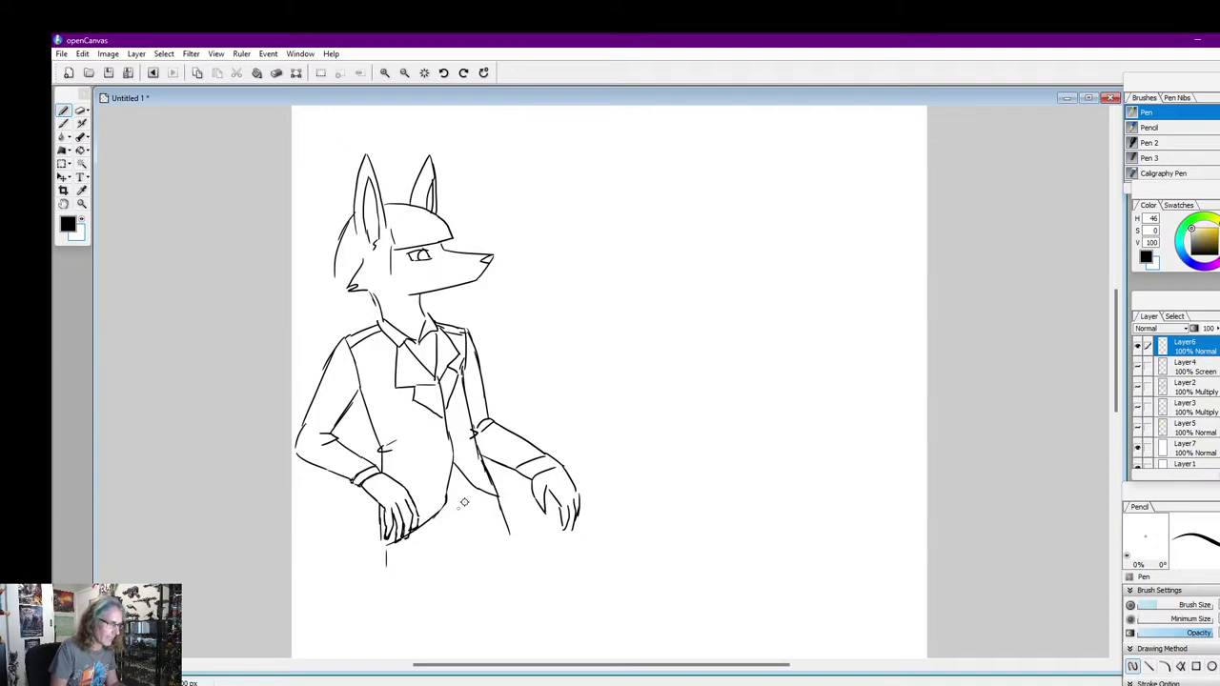
{"action": "left_click_drag", "start_coordinate": [471, 486], "coordinate": [474, 551]}
{"action": "left_click_drag", "start_coordinate": [447, 511], "coordinate": [466, 551]}
{"action": "mouse_move", "coordinate": [452, 490]}
{"action": "left_mouse_down"}
{"action": "mouse_move", "coordinate": [460, 500]}
{"action": "mouse_move", "coordinate": [463, 478]}
{"action": "mouse_move", "coordinate": [473, 486]}
{"action": "mouse_move", "coordinate": [462, 488]}
{"action": "left_mouse_up"}
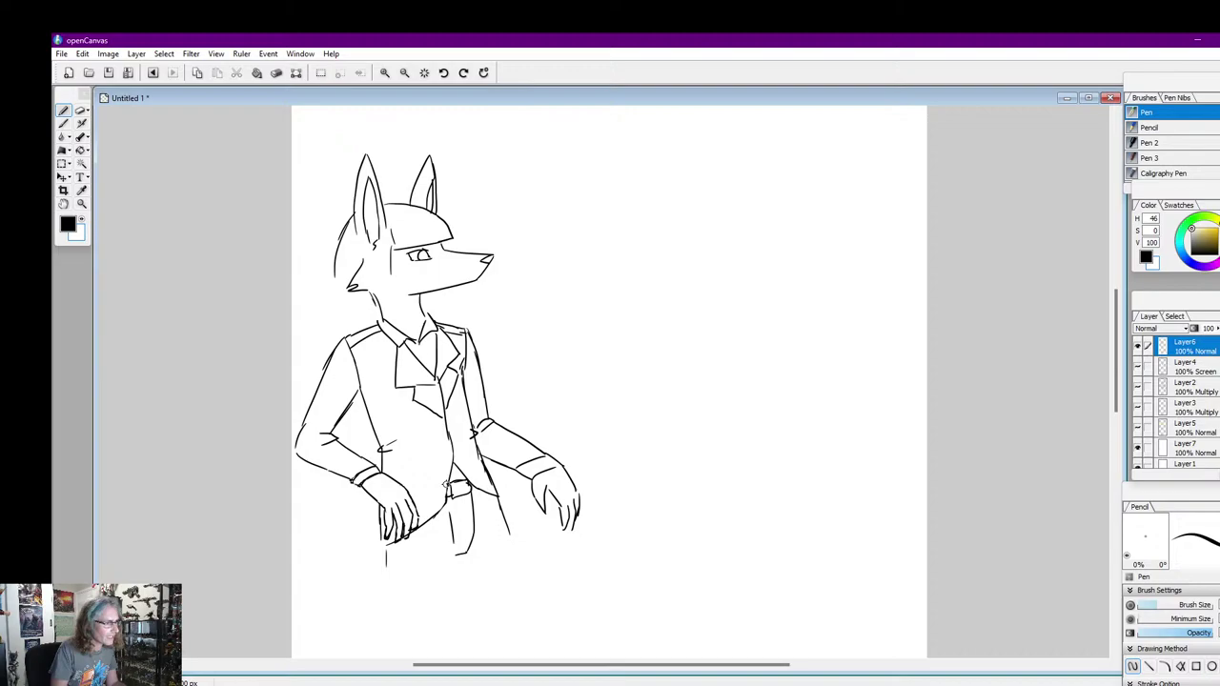
Clean up the stray belt line overlapping the jacket and the rough jacket edges in white, and restore black as the drawing colour
{"action": "left_click", "coordinate": [81, 219]}
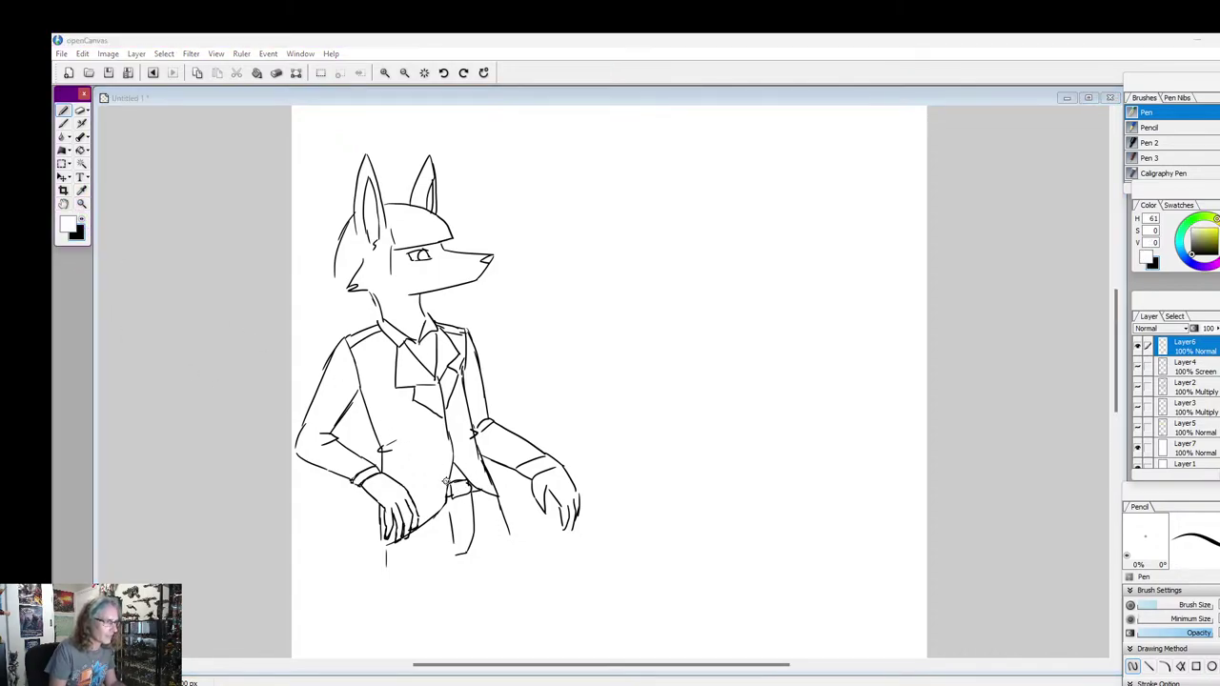
{"action": "left_click_drag", "start_coordinate": [446, 482], "coordinate": [446, 488]}
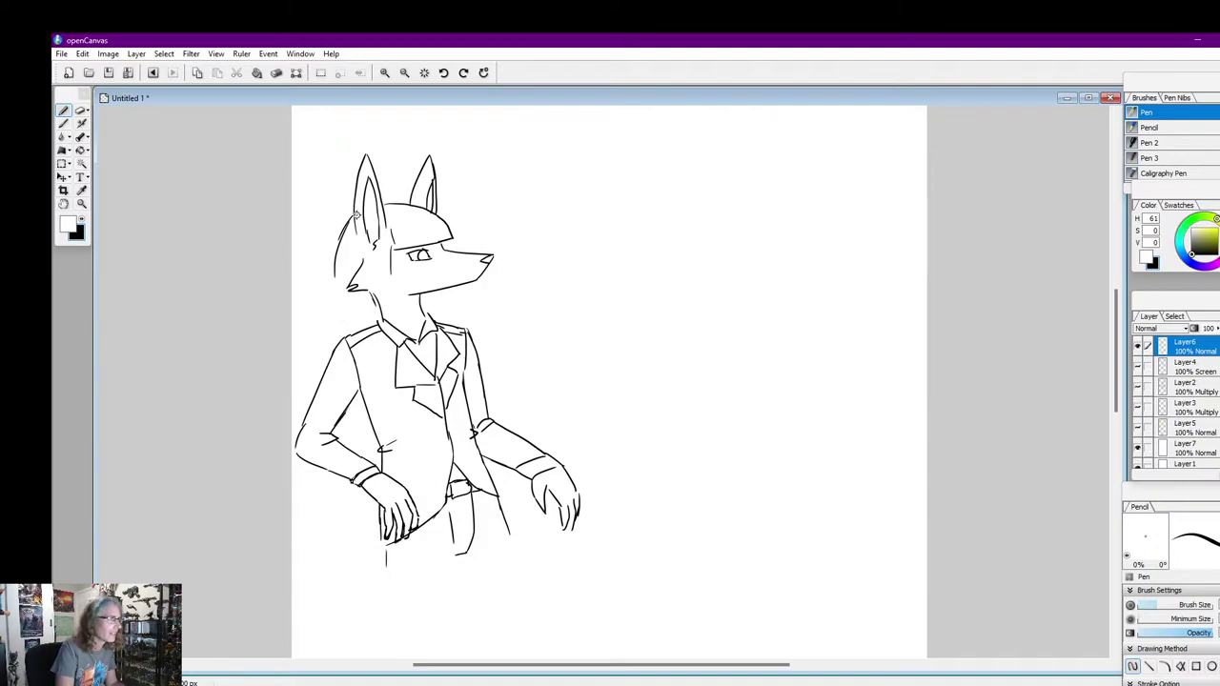
{"action": "left_click", "coordinate": [83, 223]}
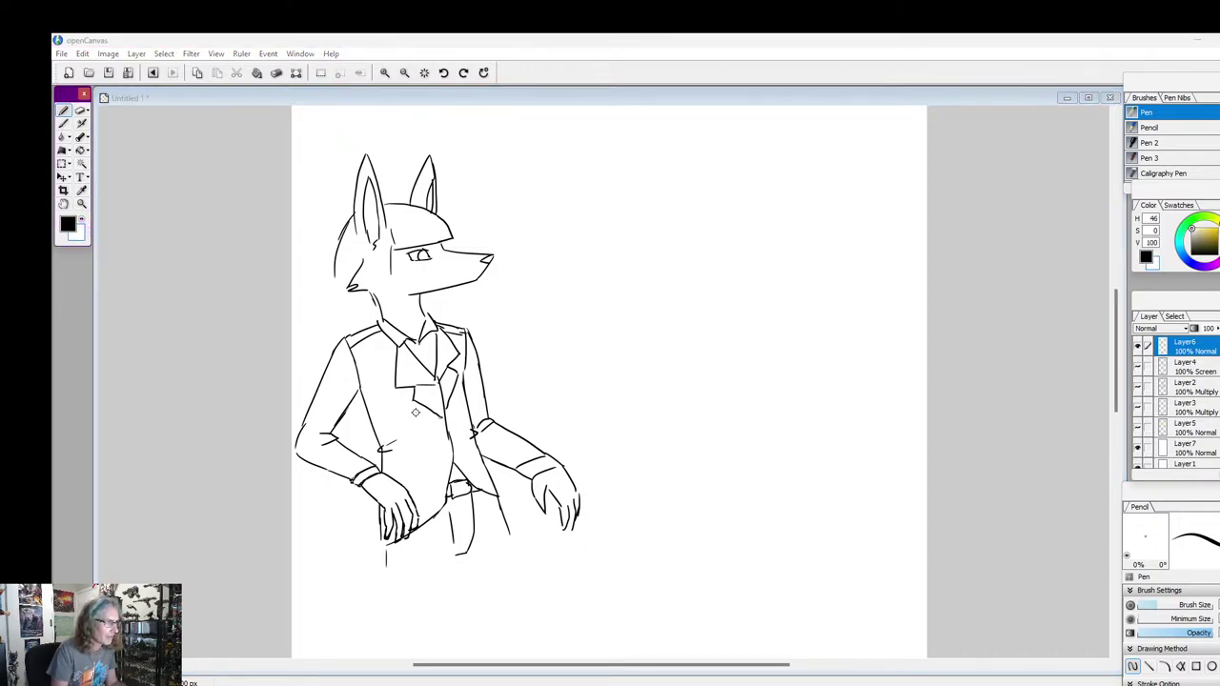
Clean up stray line ends on the jacket's far sleeve in white and draw a short black trouser line below the near hand
{"action": "left_click", "coordinate": [81, 220]}
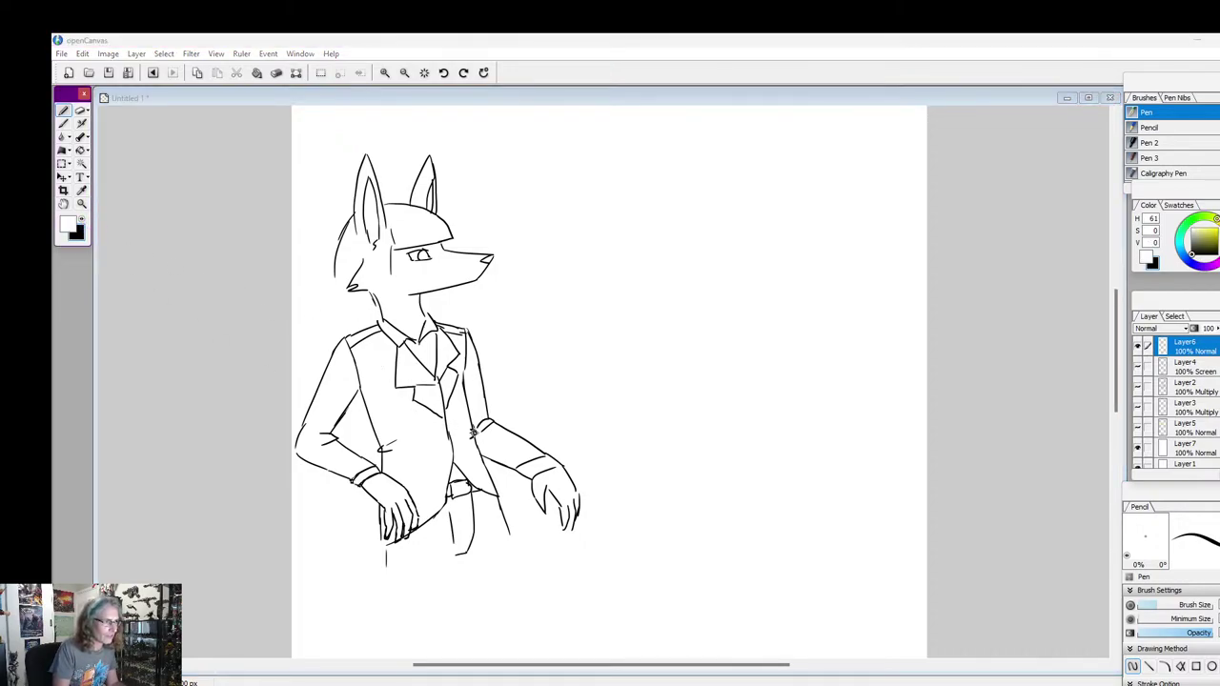
{"action": "left_click", "coordinate": [471, 432]}
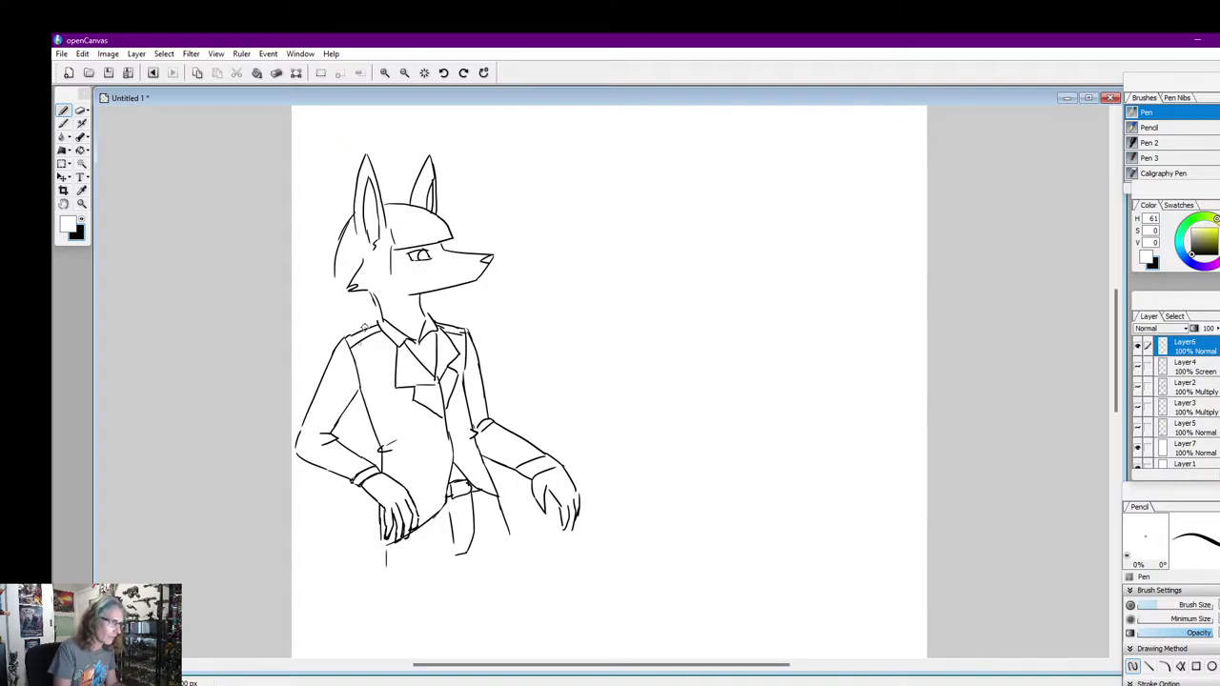
{"action": "left_click", "coordinate": [82, 225]}
{"action": "left_click_drag", "start_coordinate": [382, 544], "coordinate": [378, 578]}
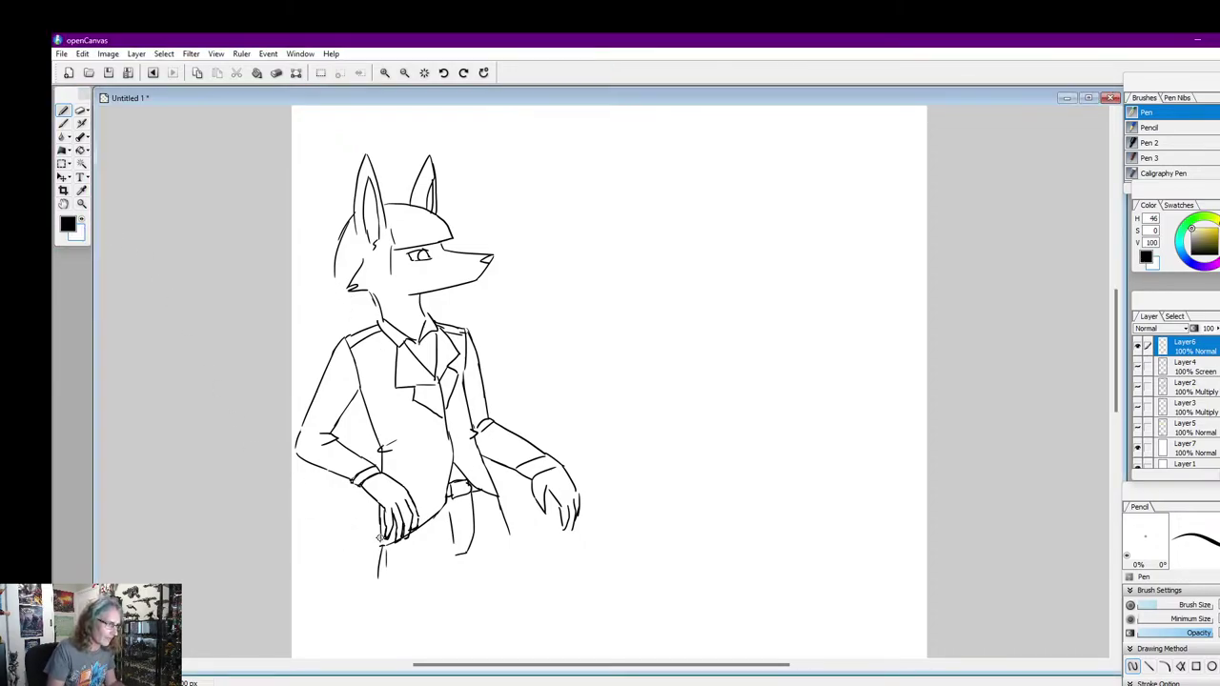
Redraw the cuff line on the fox's far wrist and remove its overlapping strokes with white
{"action": "left_click_drag", "start_coordinate": [566, 470], "coordinate": [521, 460]}
{"action": "left_click", "coordinate": [82, 225]}
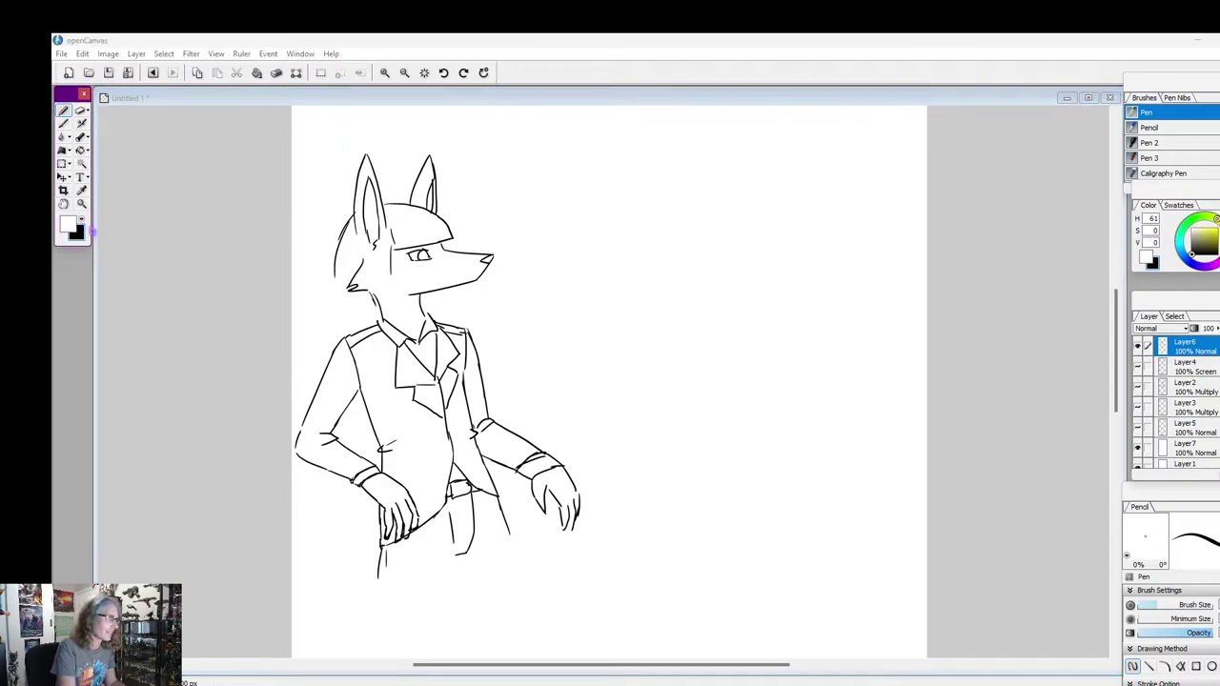
{"action": "left_click", "coordinate": [539, 458]}
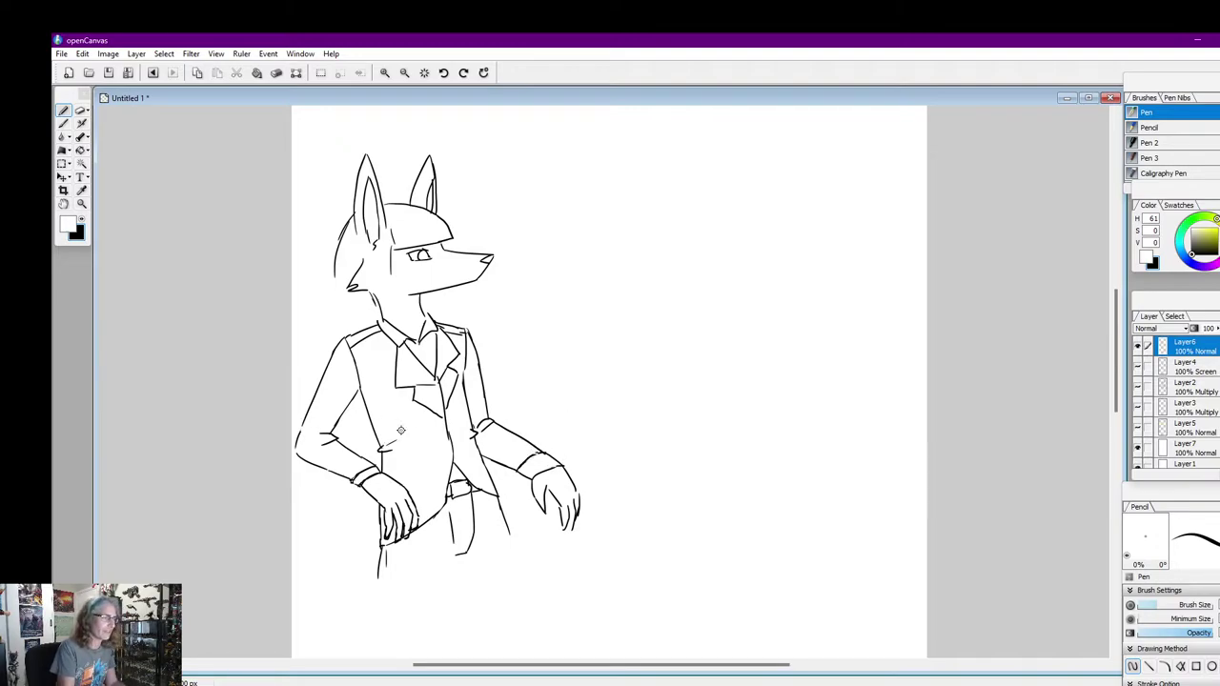
{"action": "left_click_drag", "start_coordinate": [1124, 376], "coordinate": [1124, 394]}
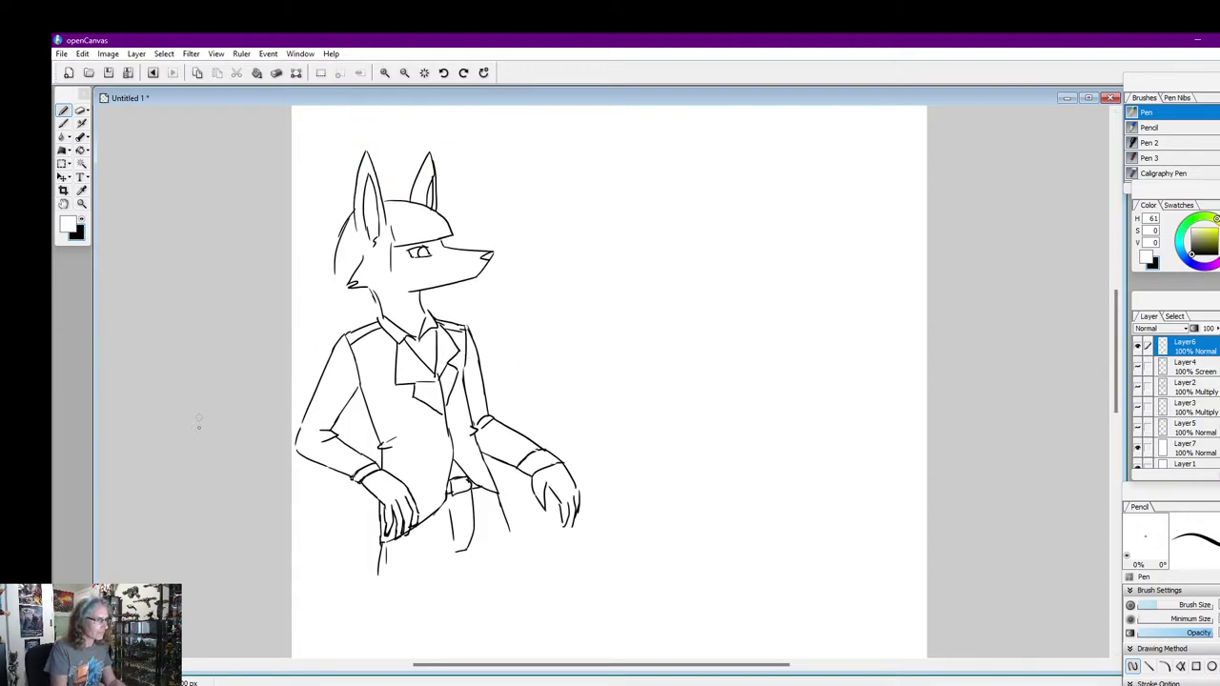
Redraw the near forearm's lower edge and widen its cuff in black, covering the old lines in white and reinforcing the elbow
{"action": "left_click", "coordinate": [82, 223]}
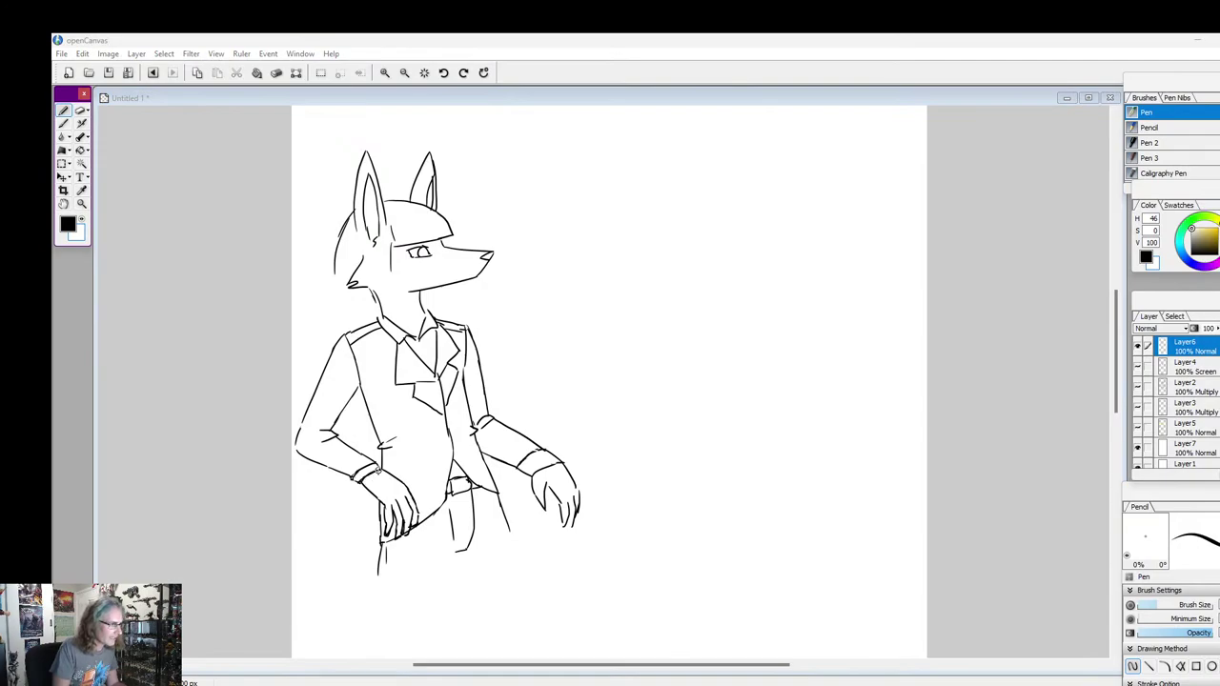
{"action": "mouse_move", "coordinate": [378, 471]}
{"action": "left_mouse_down"}
{"action": "mouse_move", "coordinate": [360, 487]}
{"action": "mouse_move", "coordinate": [344, 465]}
{"action": "mouse_move", "coordinate": [355, 477]}
{"action": "mouse_move", "coordinate": [372, 457]}
{"action": "mouse_move", "coordinate": [326, 472]}
{"action": "mouse_move", "coordinate": [293, 446]}
{"action": "left_mouse_up"}
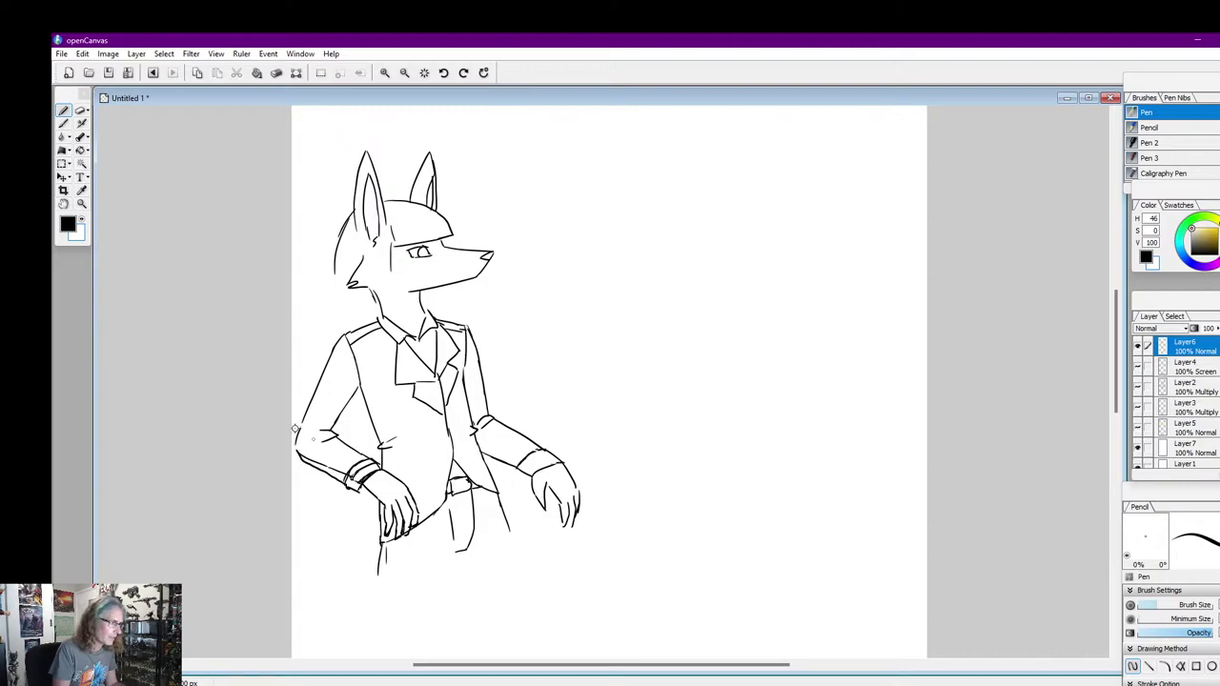
{"action": "left_click", "coordinate": [80, 215]}
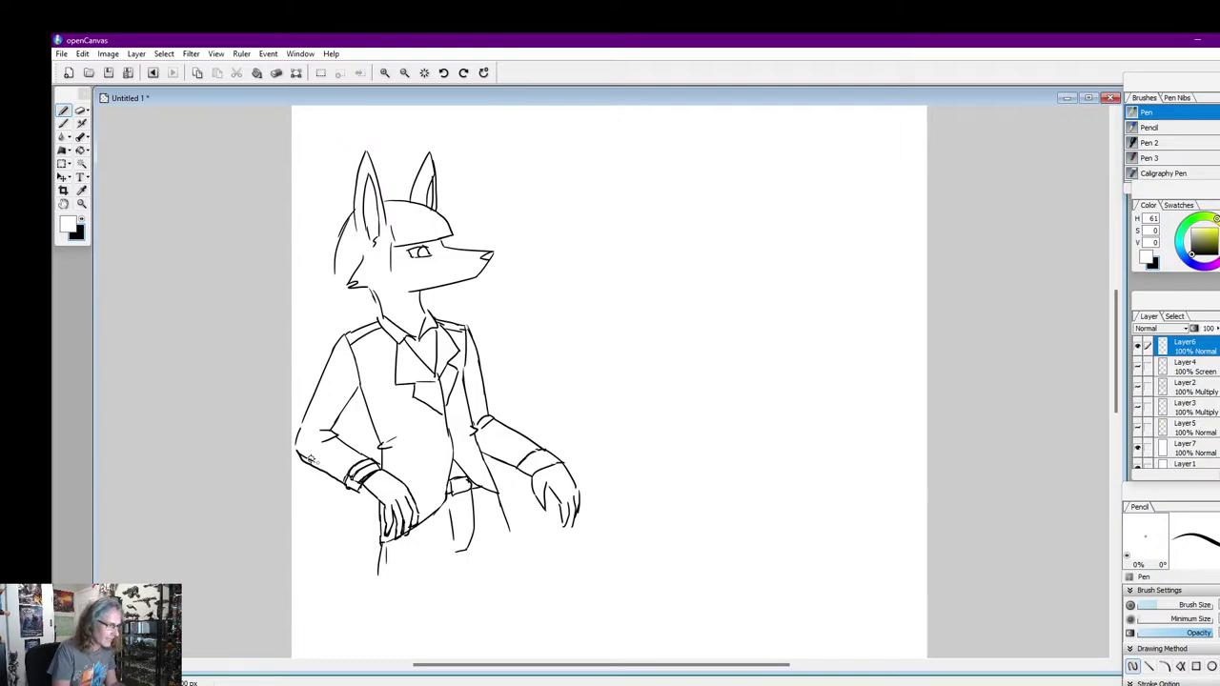
{"action": "mouse_move", "coordinate": [353, 461]}
{"action": "left_mouse_down"}
{"action": "mouse_move", "coordinate": [352, 473]}
{"action": "mouse_move", "coordinate": [369, 472]}
{"action": "mouse_move", "coordinate": [360, 467]}
{"action": "left_mouse_up"}
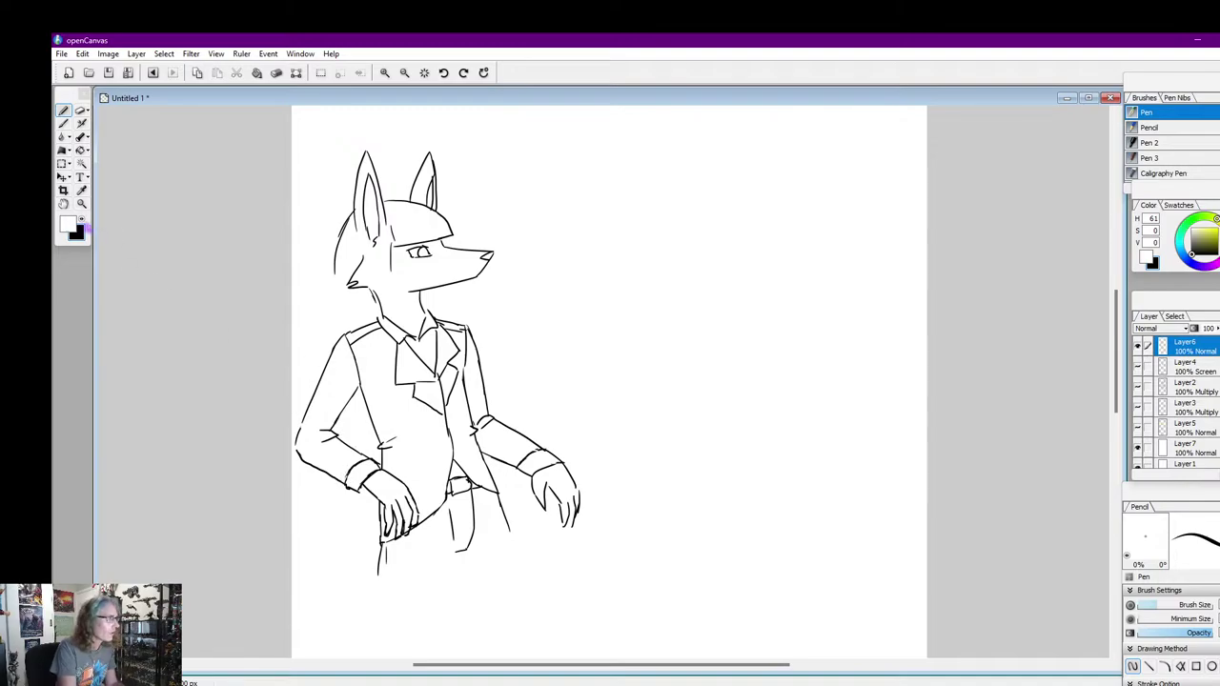
{"action": "left_click", "coordinate": [85, 225]}
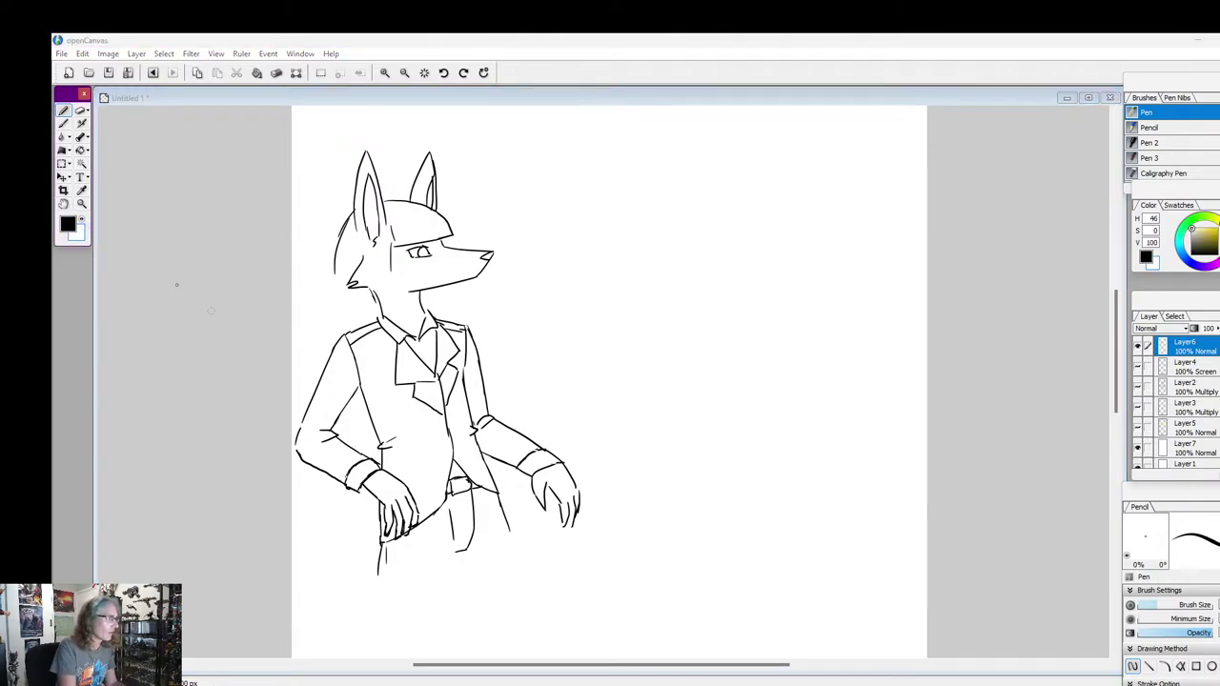
{"action": "left_click", "coordinate": [301, 423]}
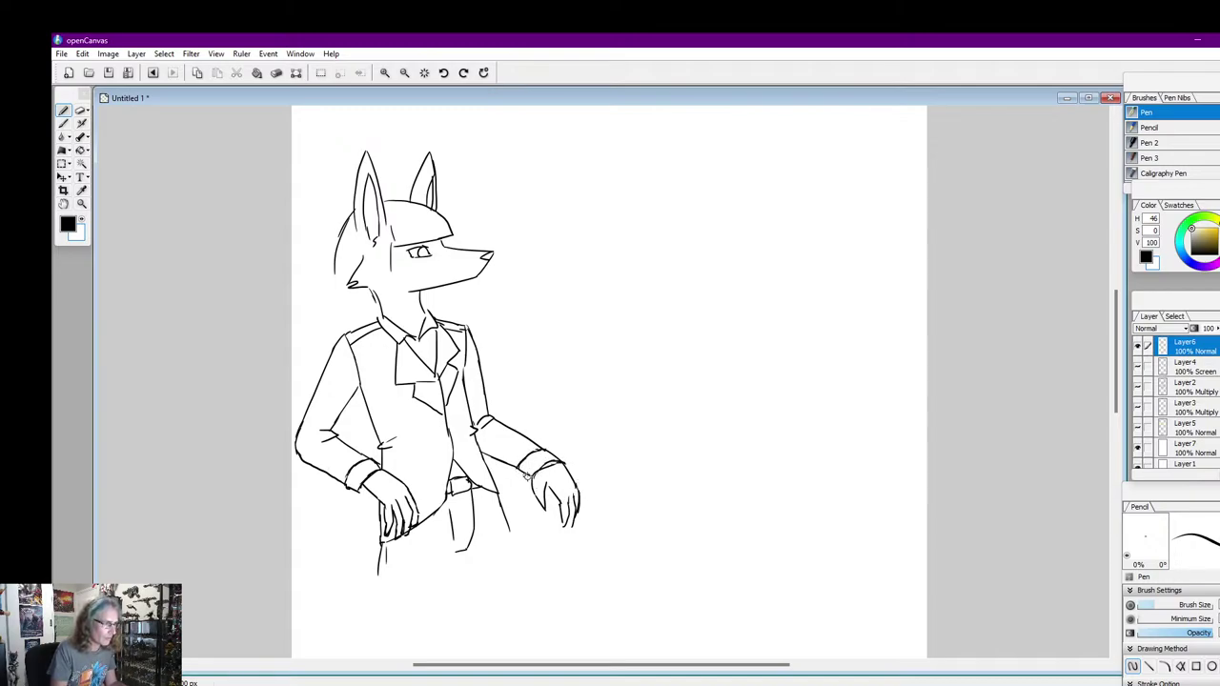
Touch up the far wrist, far shoulder and near ear, covering stray marks in white and reinforcing the shoulder line in black
{"action": "left_click", "coordinate": [82, 220]}
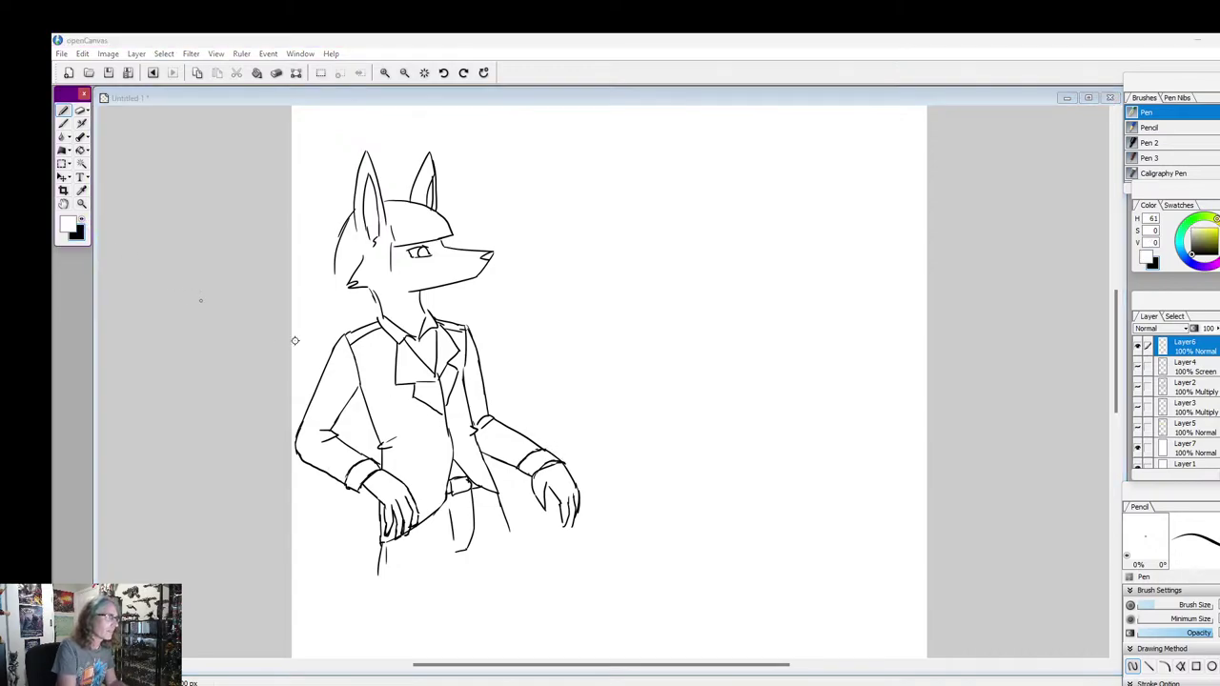
{"action": "left_click", "coordinate": [561, 462]}
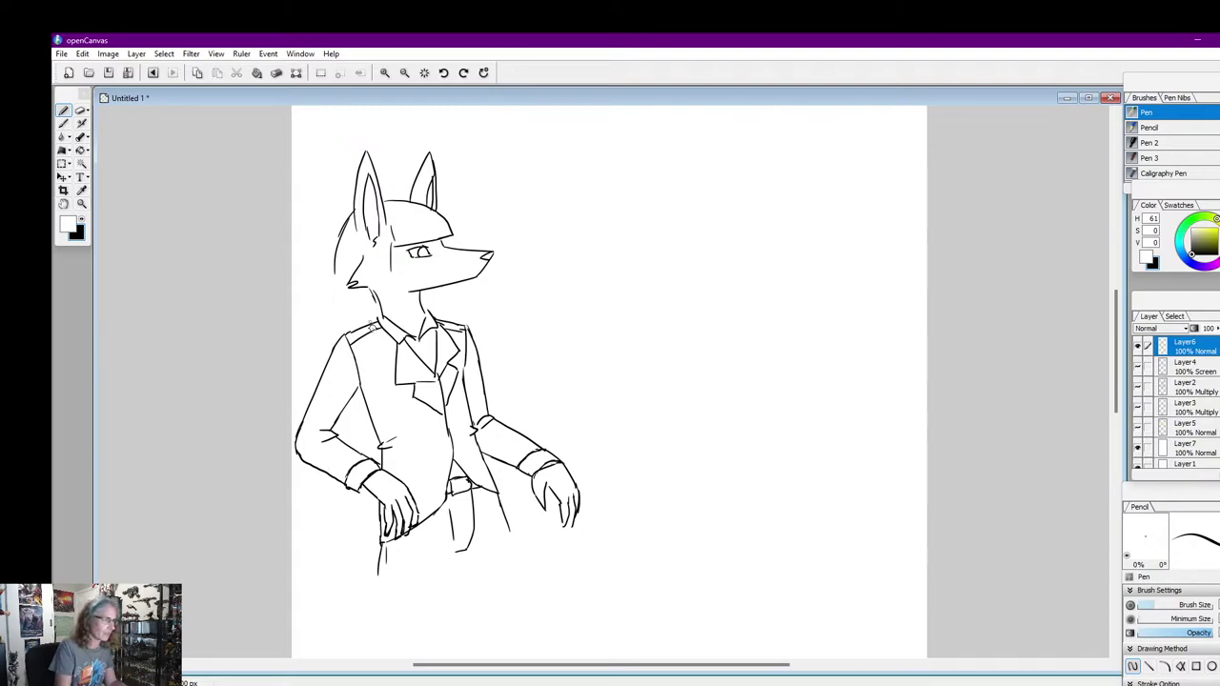
{"action": "left_click", "coordinate": [84, 220]}
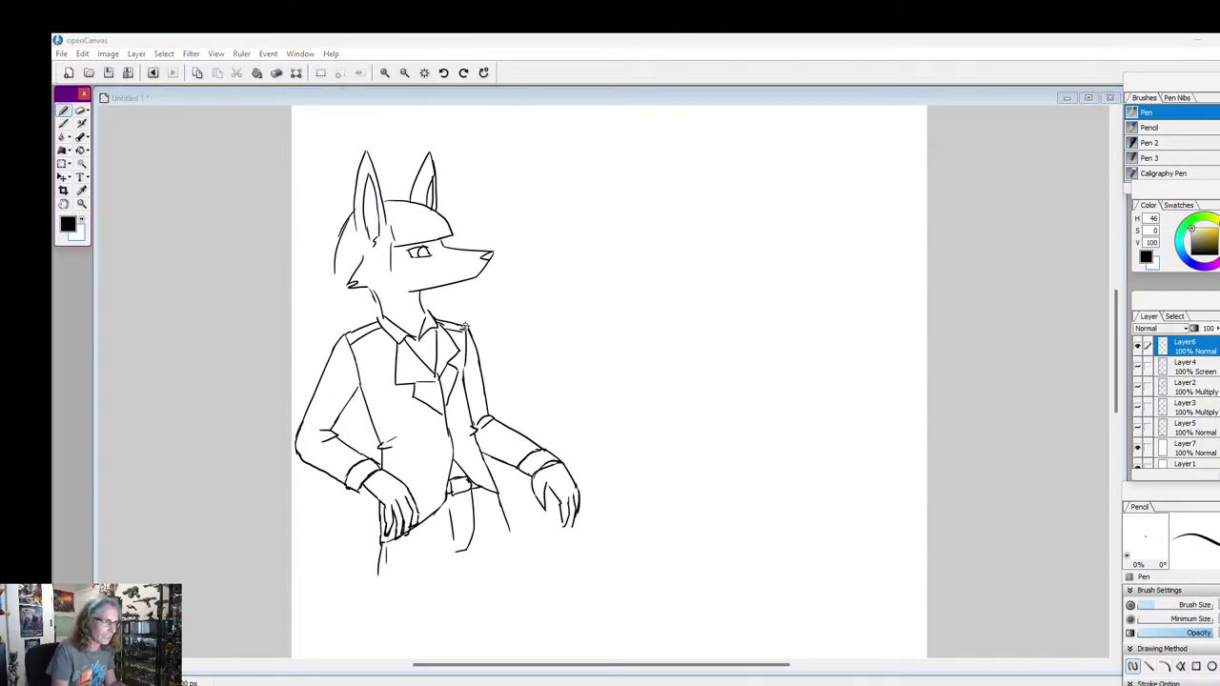
{"action": "left_click", "coordinate": [466, 325]}
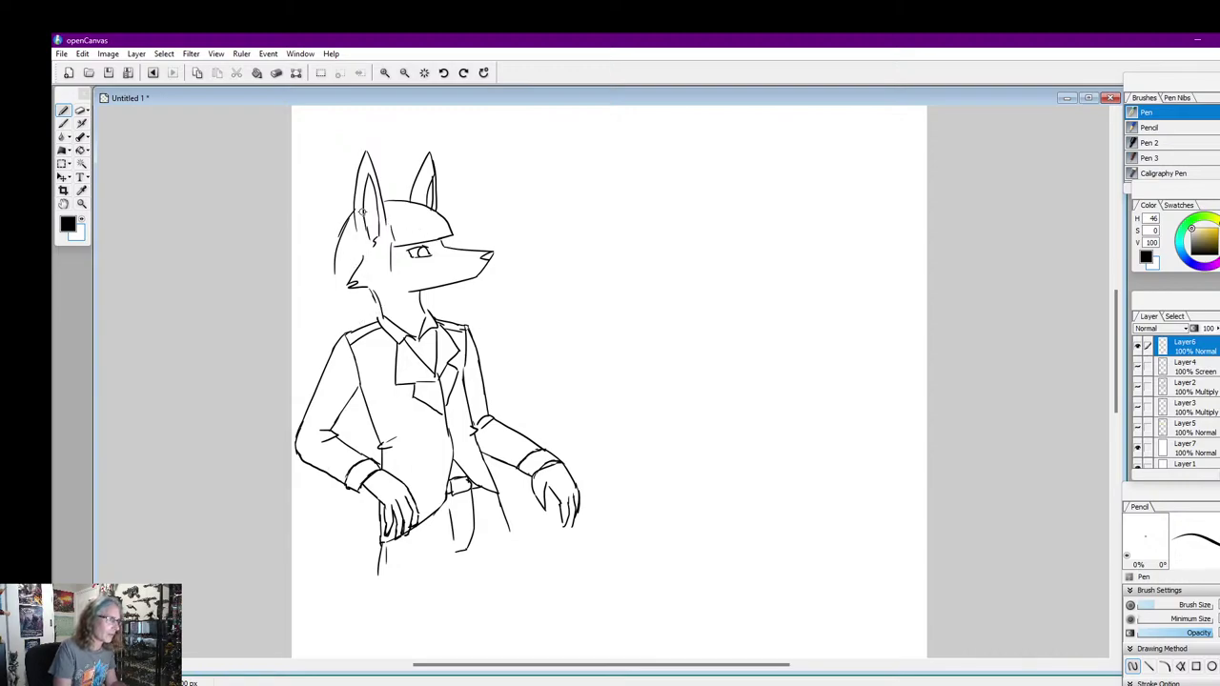
{"action": "left_click", "coordinate": [82, 221]}
{"action": "left_click", "coordinate": [359, 205]}
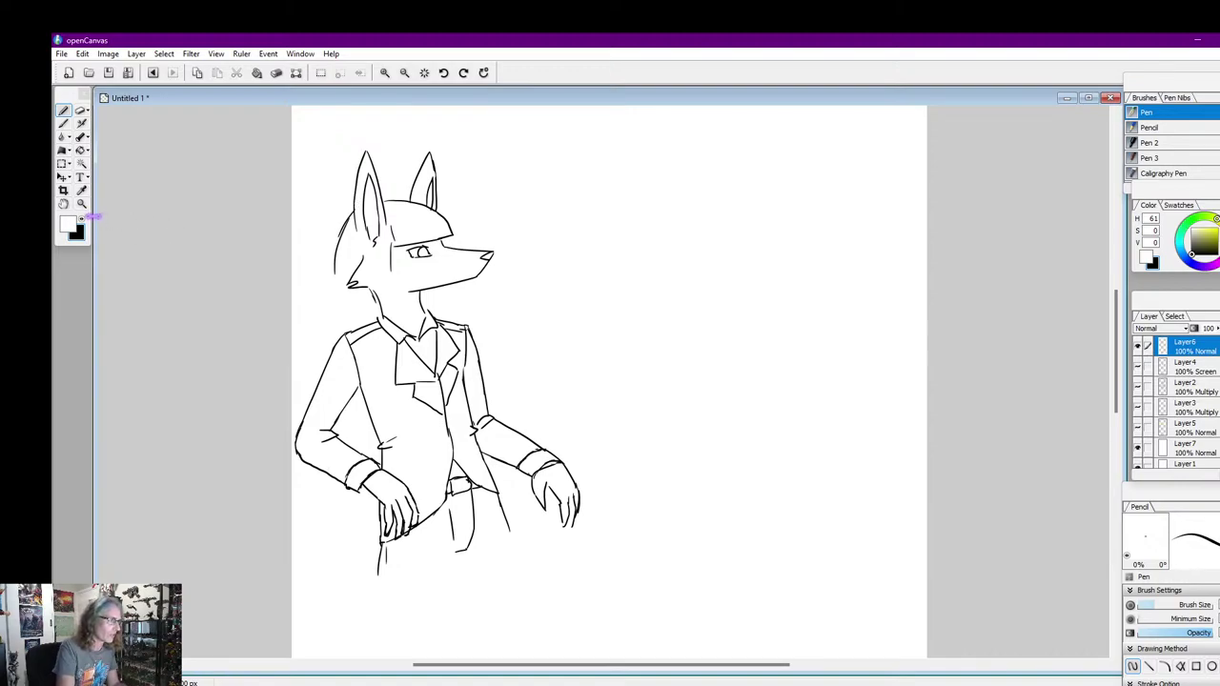
Draw two short horizontal black lines from the near elbow to the canvas edge, suggesting a surface behind the figure
{"action": "left_click", "coordinate": [87, 217]}
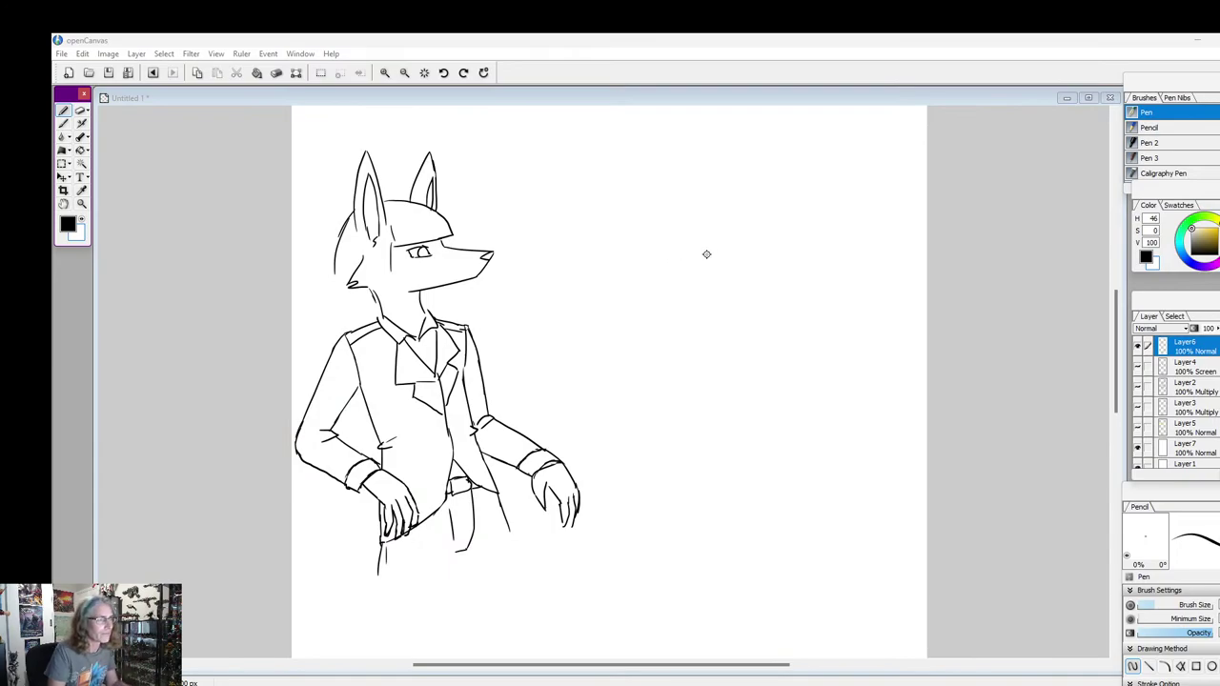
{"action": "left_click", "coordinate": [297, 464]}
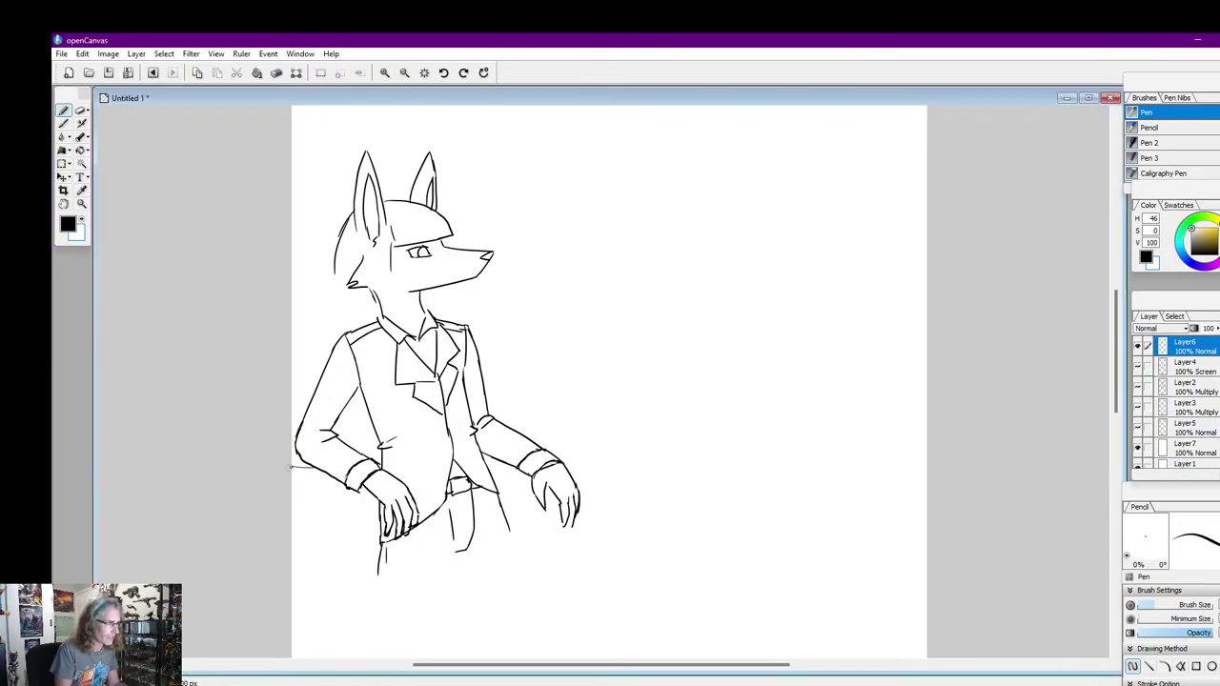
{"action": "left_click_drag", "start_coordinate": [322, 483], "coordinate": [295, 483]}
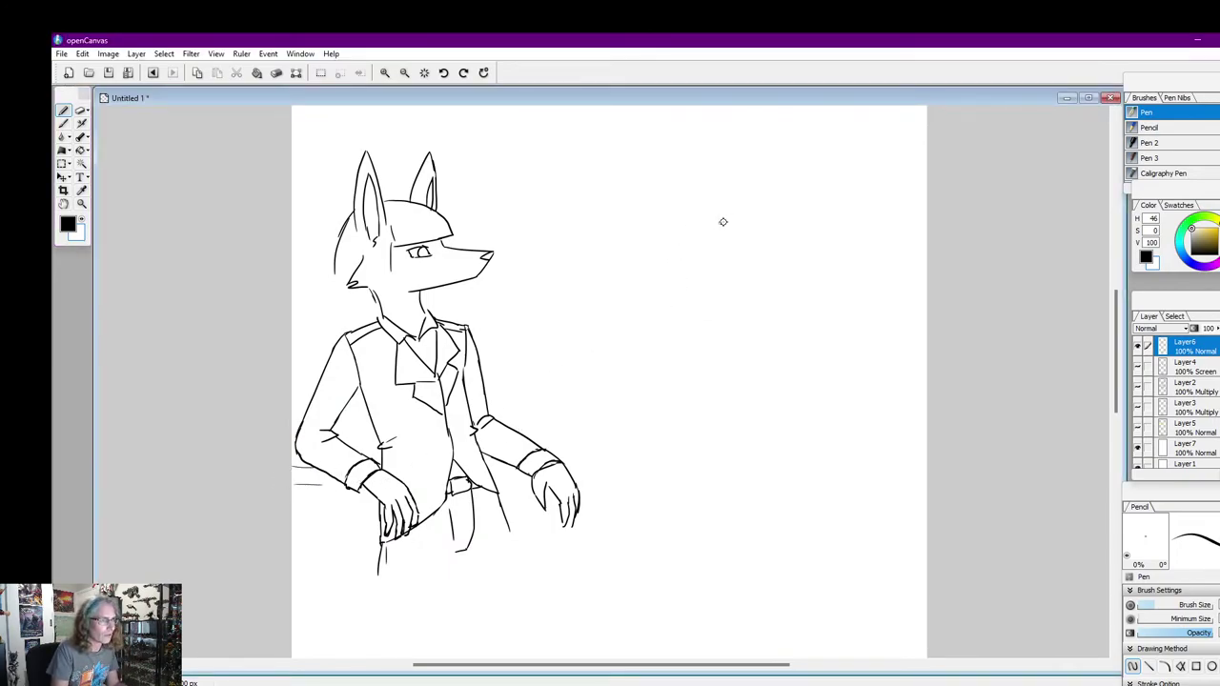
Sketch a second canine head's forehead, muzzle and jaw on the empty side of the canvas, facing the first figure
{"action": "mouse_move", "coordinate": [711, 224]}
{"action": "left_mouse_down"}
{"action": "mouse_move", "coordinate": [691, 256]}
{"action": "mouse_move", "coordinate": [647, 272]}
{"action": "mouse_move", "coordinate": [676, 303]}
{"action": "mouse_move", "coordinate": [753, 305]}
{"action": "left_mouse_up"}
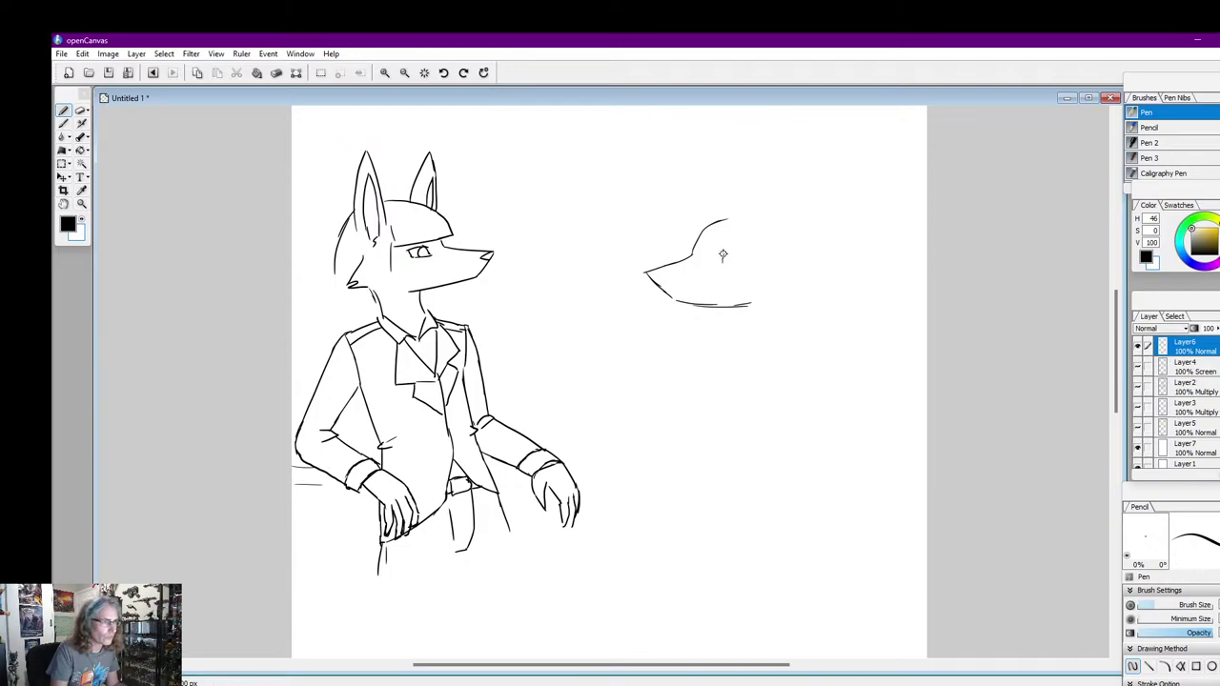
{"action": "mouse_move", "coordinate": [722, 258]}
{"action": "left_mouse_down"}
{"action": "mouse_move", "coordinate": [755, 252]}
{"action": "mouse_move", "coordinate": [732, 263]}
{"action": "left_mouse_up"}
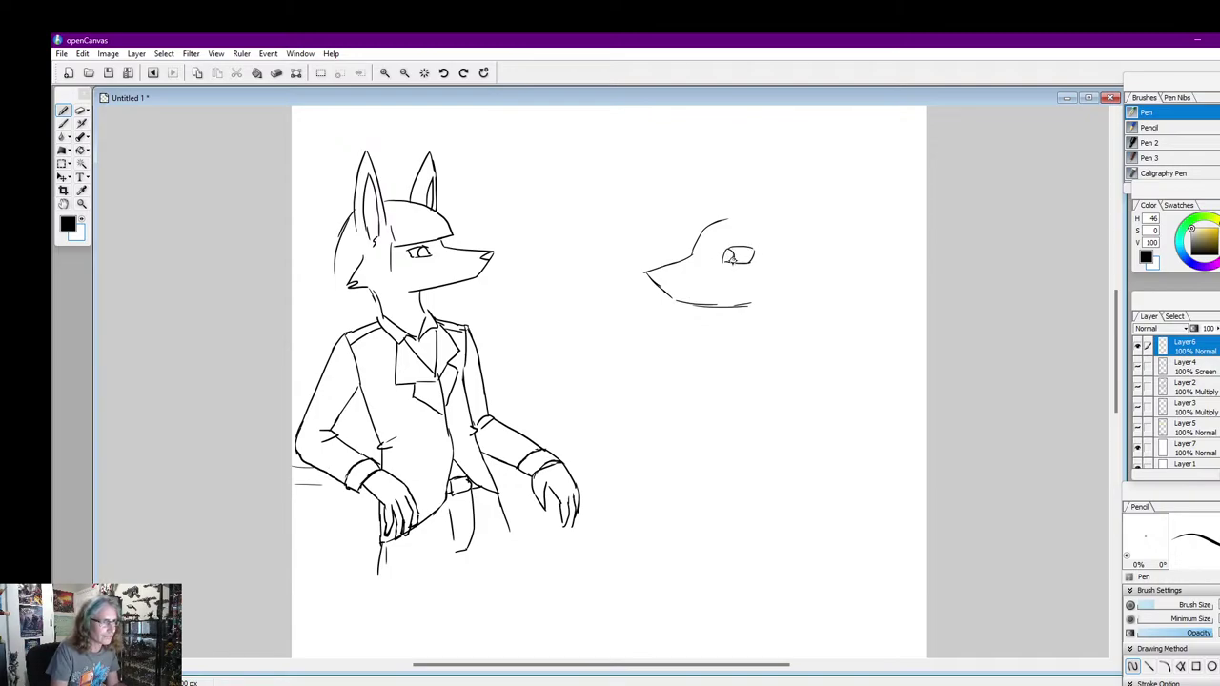
{"action": "key", "text": "ctrl+z"}
{"action": "key", "text": "ctrl+z"}
{"action": "key", "text": "ctrl+z"}
{"action": "key", "text": "ctrl+z"}
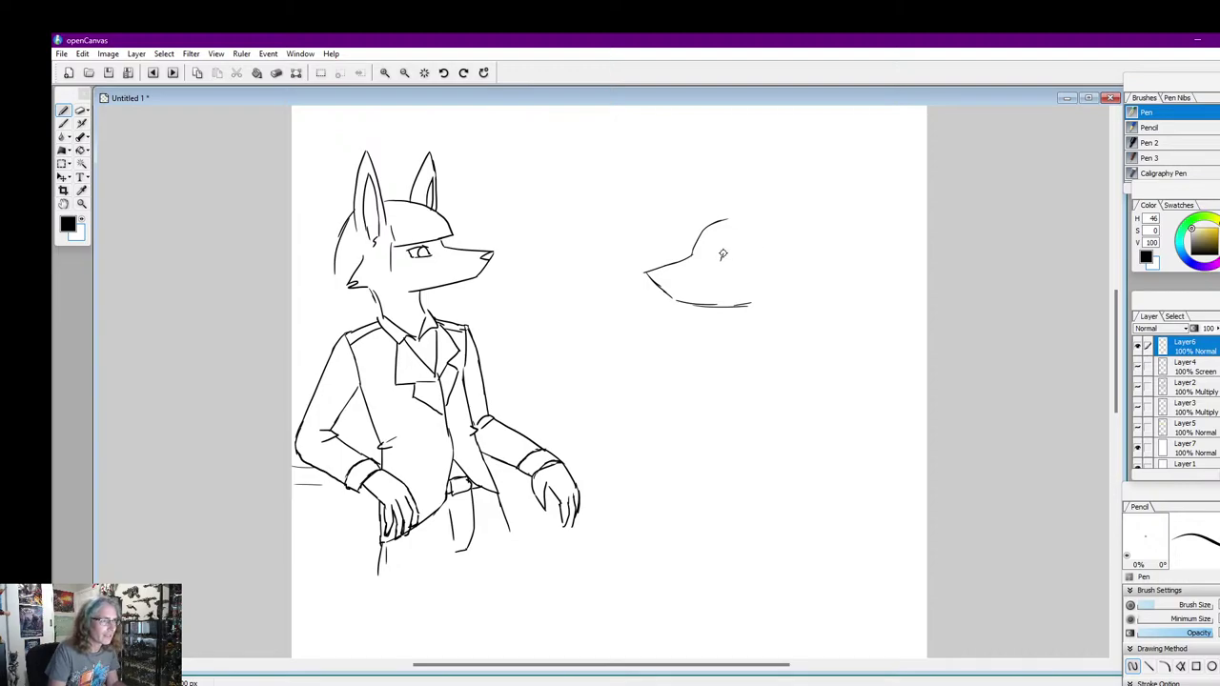
{"action": "left_click_drag", "start_coordinate": [721, 258], "coordinate": [750, 256]}
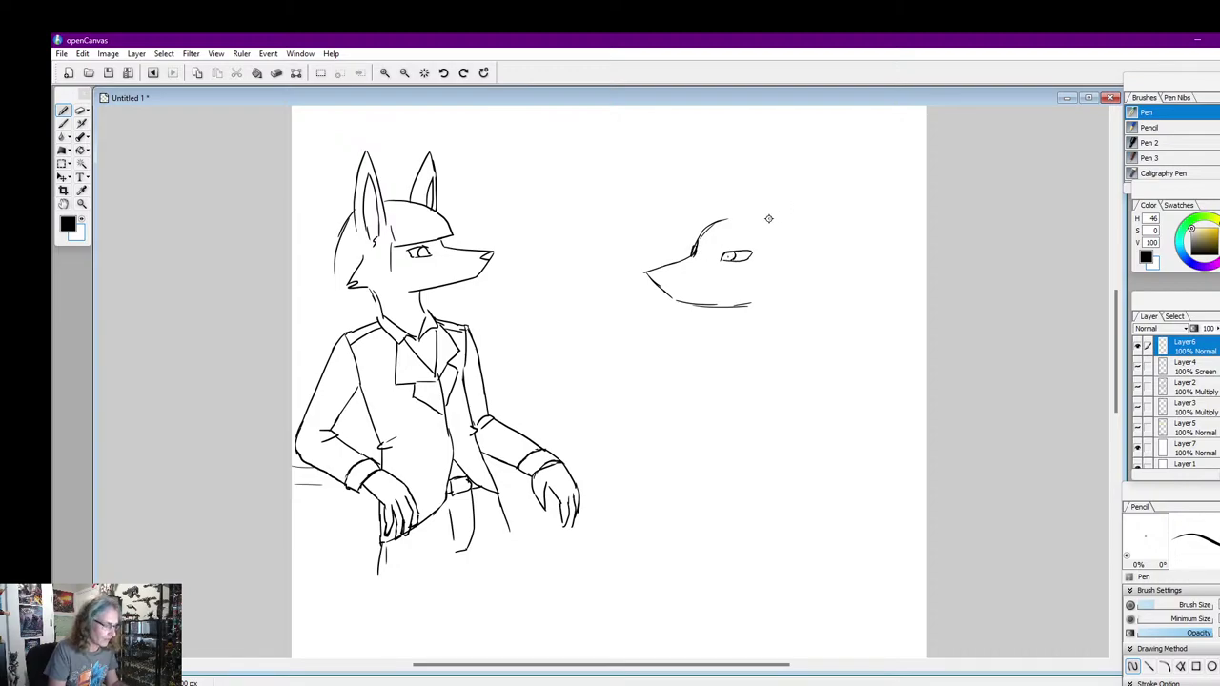
{"action": "key", "text": "ctrl+z"}
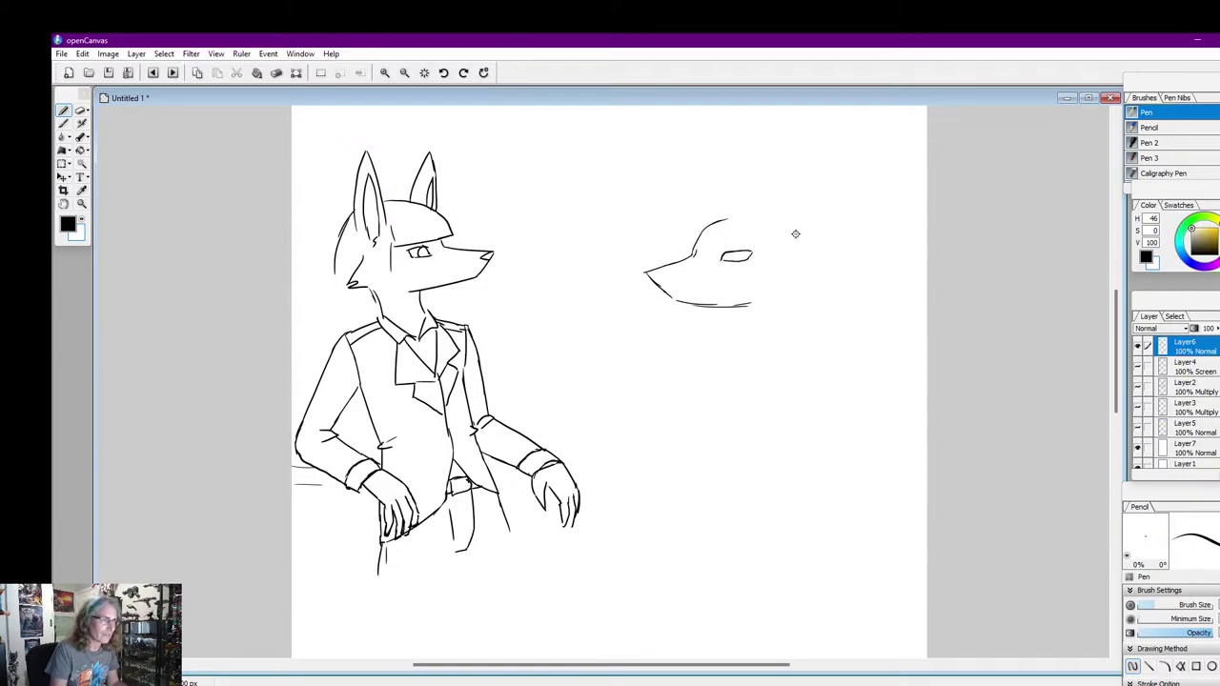
{"action": "key", "text": "ctrl+z"}
{"action": "key", "text": "ctrl+z"}
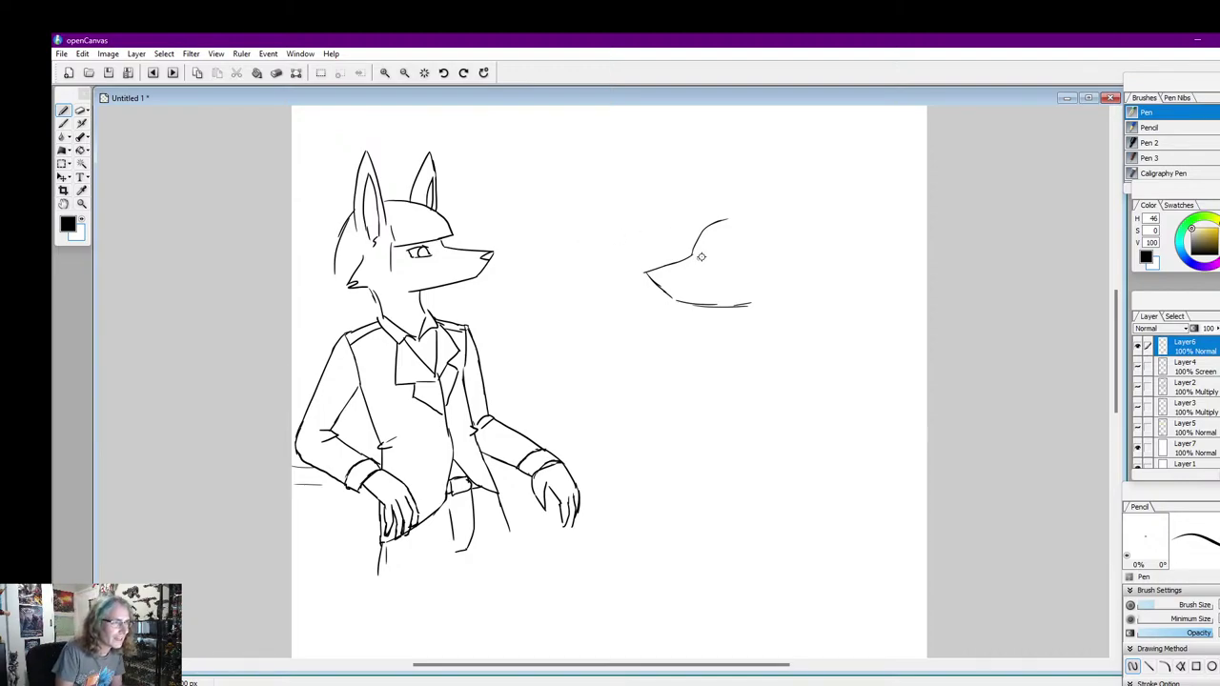
Draw the second head's narrow half-closed eye with a flat brow, a long closed mouth line and a dark nose
{"action": "left_click_drag", "start_coordinate": [711, 259], "coordinate": [756, 256]}
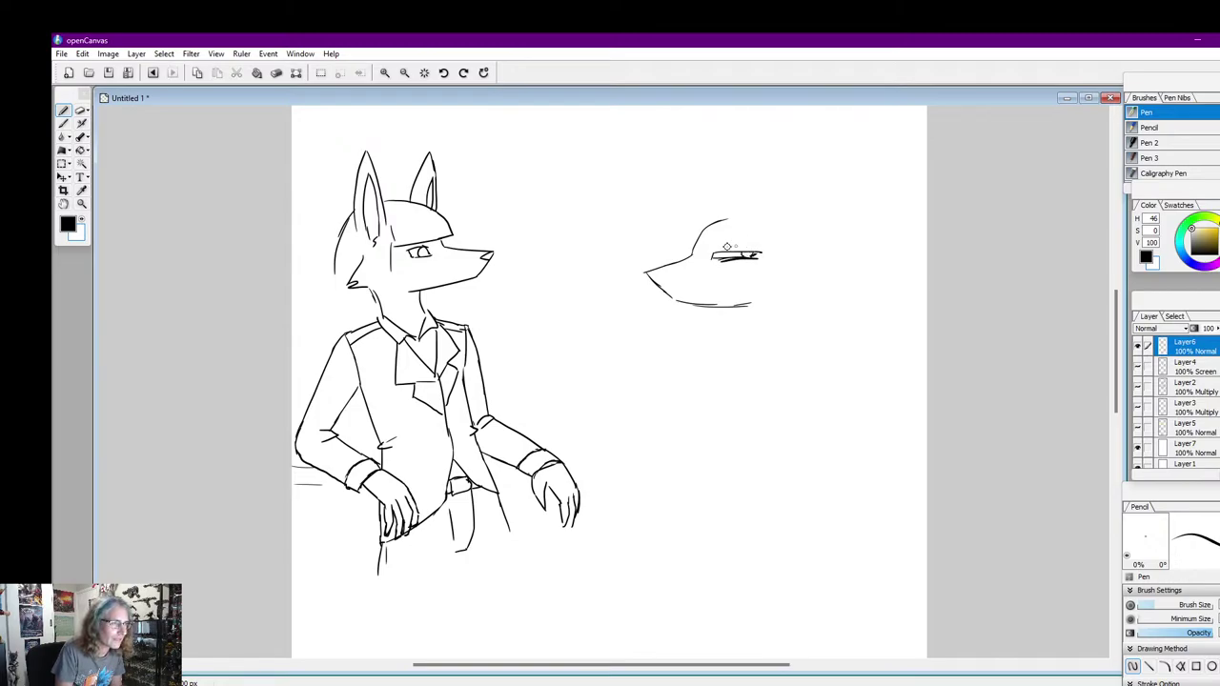
{"action": "left_click_drag", "start_coordinate": [725, 253], "coordinate": [706, 256]}
{"action": "left_click_drag", "start_coordinate": [668, 293], "coordinate": [731, 283]}
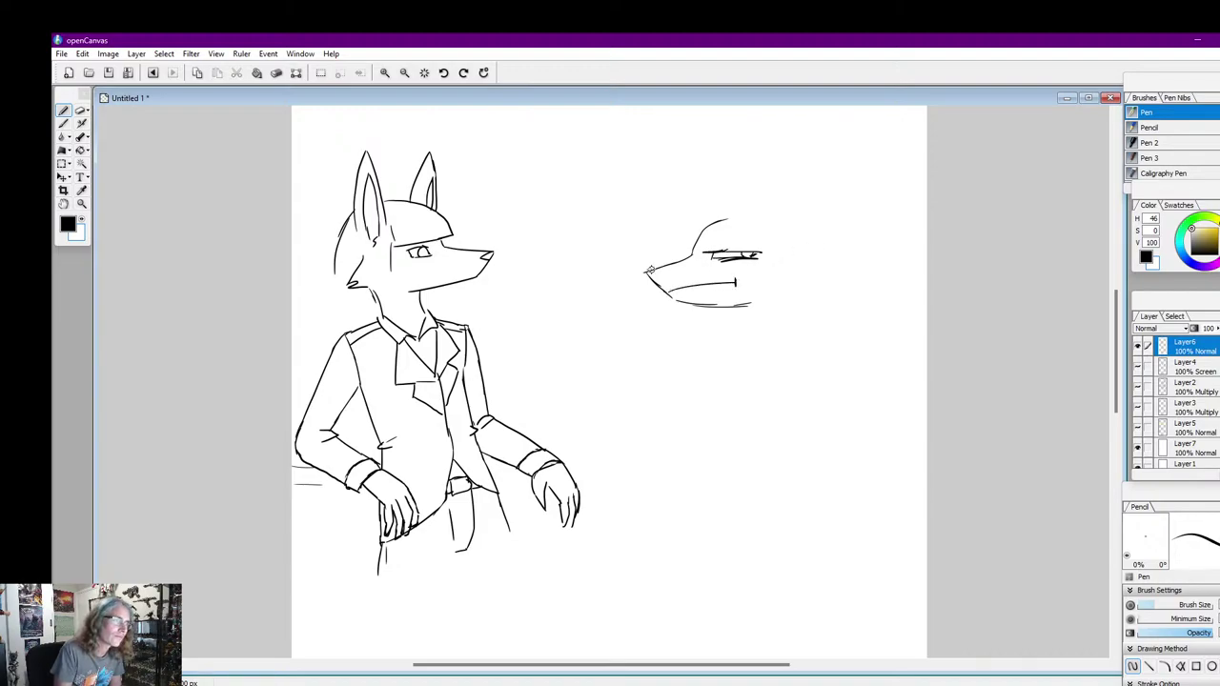
{"action": "mouse_move", "coordinate": [646, 274]}
{"action": "left_mouse_down"}
{"action": "mouse_move", "coordinate": [667, 277]}
{"action": "mouse_move", "coordinate": [654, 271]}
{"action": "mouse_move", "coordinate": [726, 216]}
{"action": "mouse_move", "coordinate": [734, 252]}
{"action": "mouse_move", "coordinate": [707, 251]}
{"action": "left_mouse_up"}
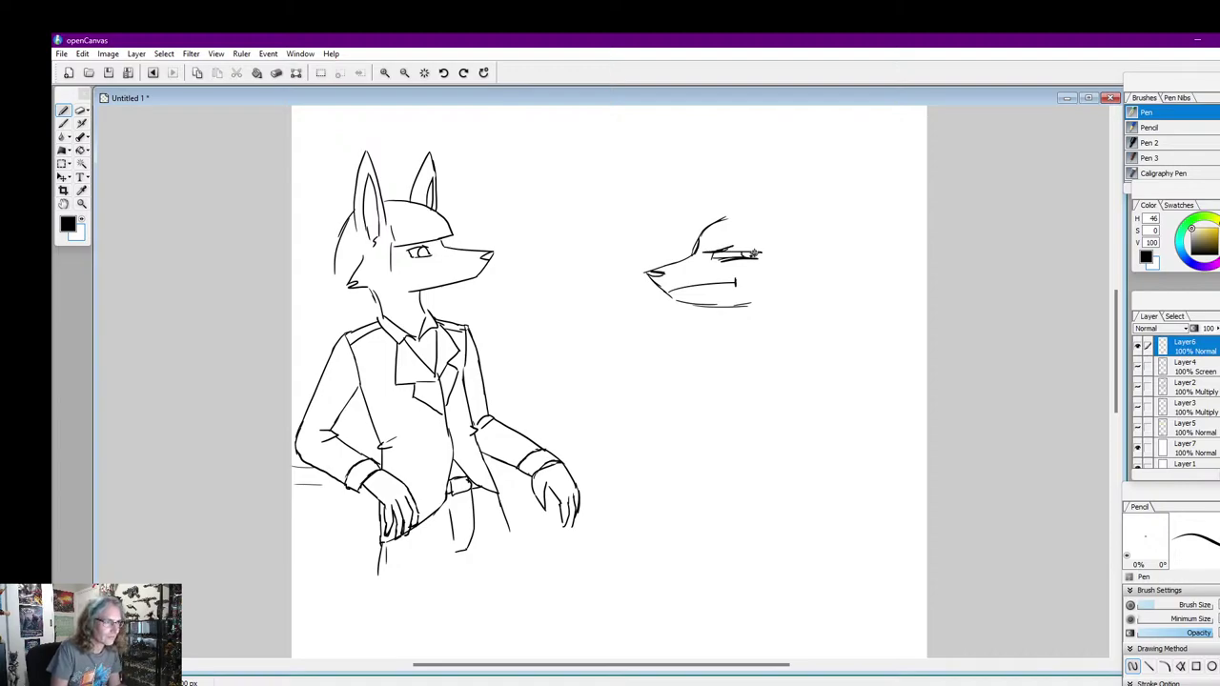
Sketch the second head's neck lines, curved cheek and side strands, and a swept hair tuft over the forehead
{"action": "left_click_drag", "start_coordinate": [753, 307], "coordinate": [782, 323]}
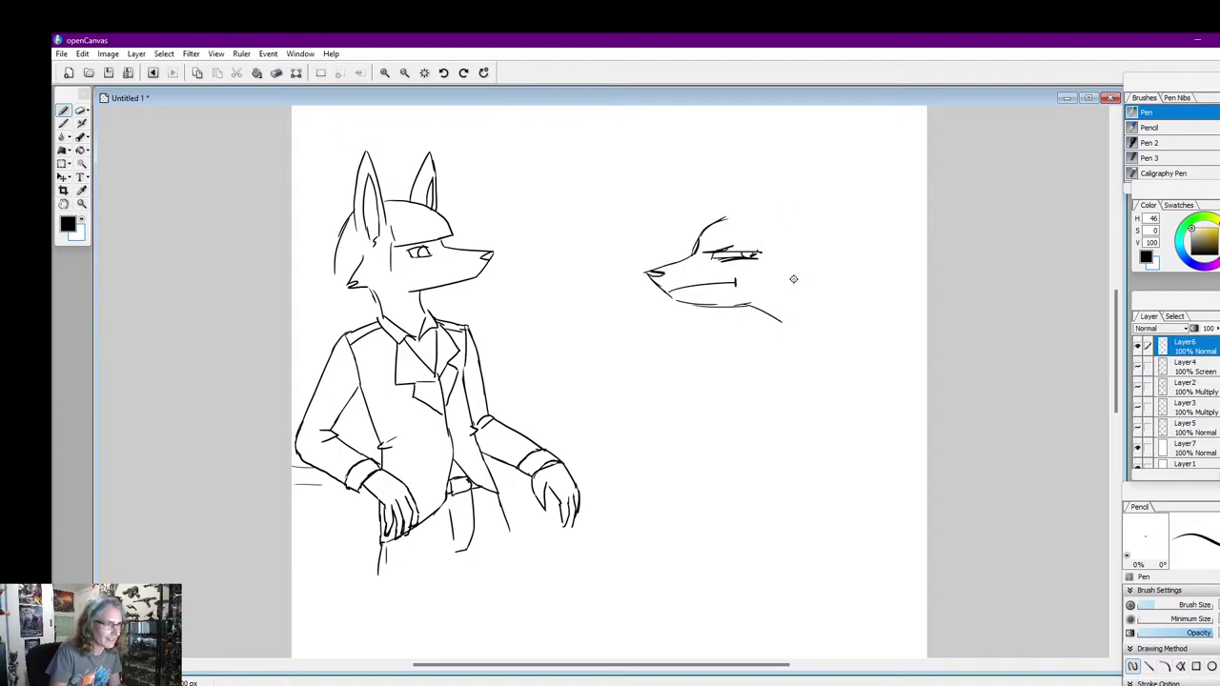
{"action": "left_click_drag", "start_coordinate": [793, 279], "coordinate": [829, 301]}
{"action": "mouse_move", "coordinate": [774, 238]}
{"action": "left_mouse_down"}
{"action": "mouse_move", "coordinate": [767, 299]}
{"action": "mouse_move", "coordinate": [809, 244]}
{"action": "mouse_move", "coordinate": [749, 281]}
{"action": "mouse_move", "coordinate": [777, 289]}
{"action": "mouse_move", "coordinate": [766, 292]}
{"action": "left_mouse_up"}
{"action": "key", "text": "ctrl+z"}
{"action": "key", "text": "ctrl+z"}
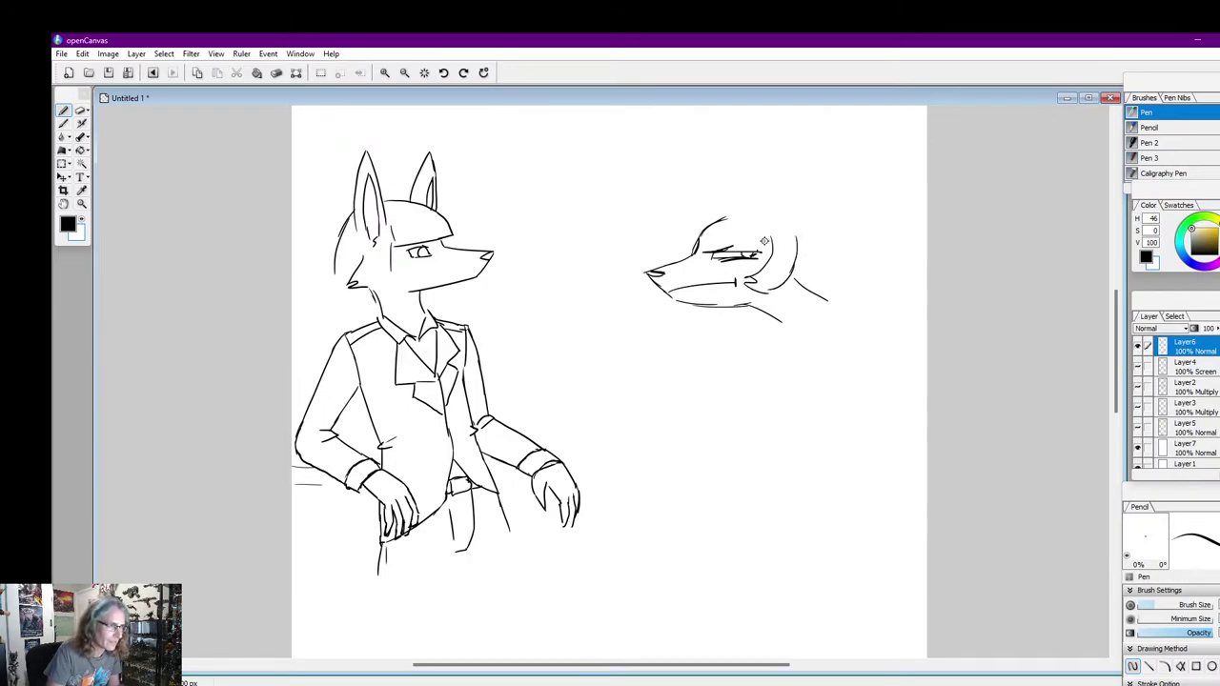
{"action": "mouse_move", "coordinate": [721, 208]}
{"action": "left_mouse_down"}
{"action": "mouse_move", "coordinate": [688, 227]}
{"action": "mouse_move", "coordinate": [679, 269]}
{"action": "mouse_move", "coordinate": [690, 229]}
{"action": "left_mouse_up"}
Draw a raised hand with upright fingers beside the second character's muzzle, redoing the outer finger strokes
{"action": "left_click_drag", "start_coordinate": [693, 304], "coordinate": [694, 313]}
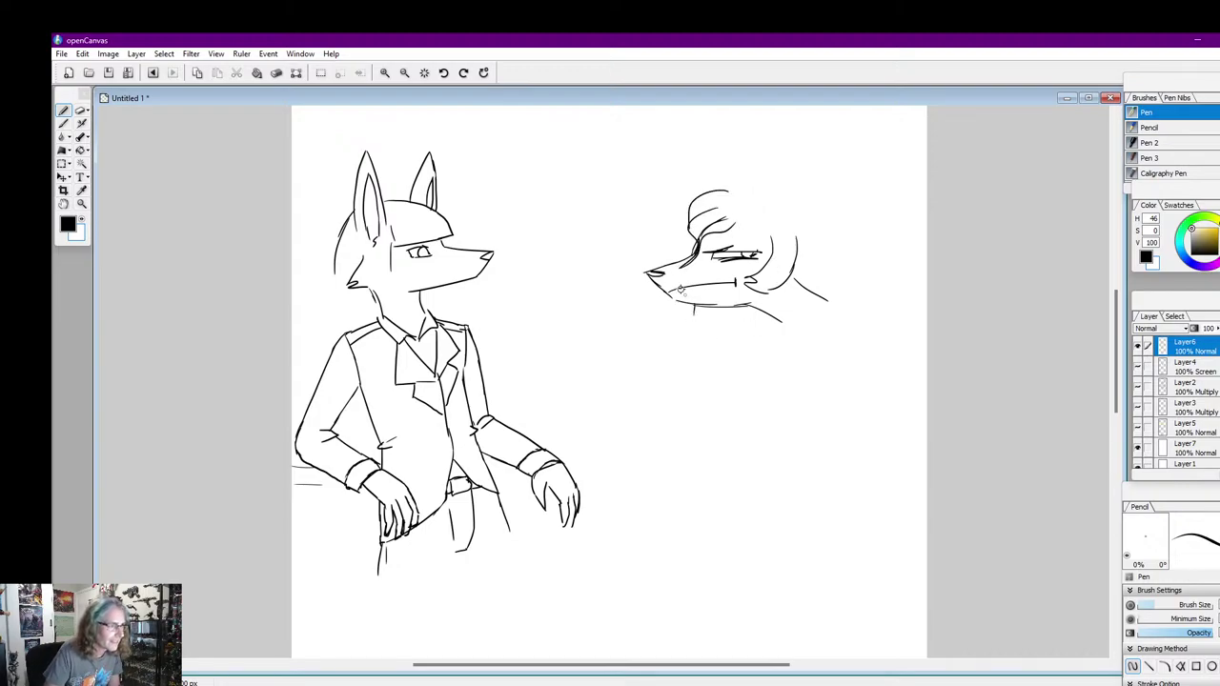
{"action": "mouse_move", "coordinate": [674, 259]}
{"action": "left_mouse_down"}
{"action": "mouse_move", "coordinate": [671, 219]}
{"action": "mouse_move", "coordinate": [664, 259]}
{"action": "left_mouse_up"}
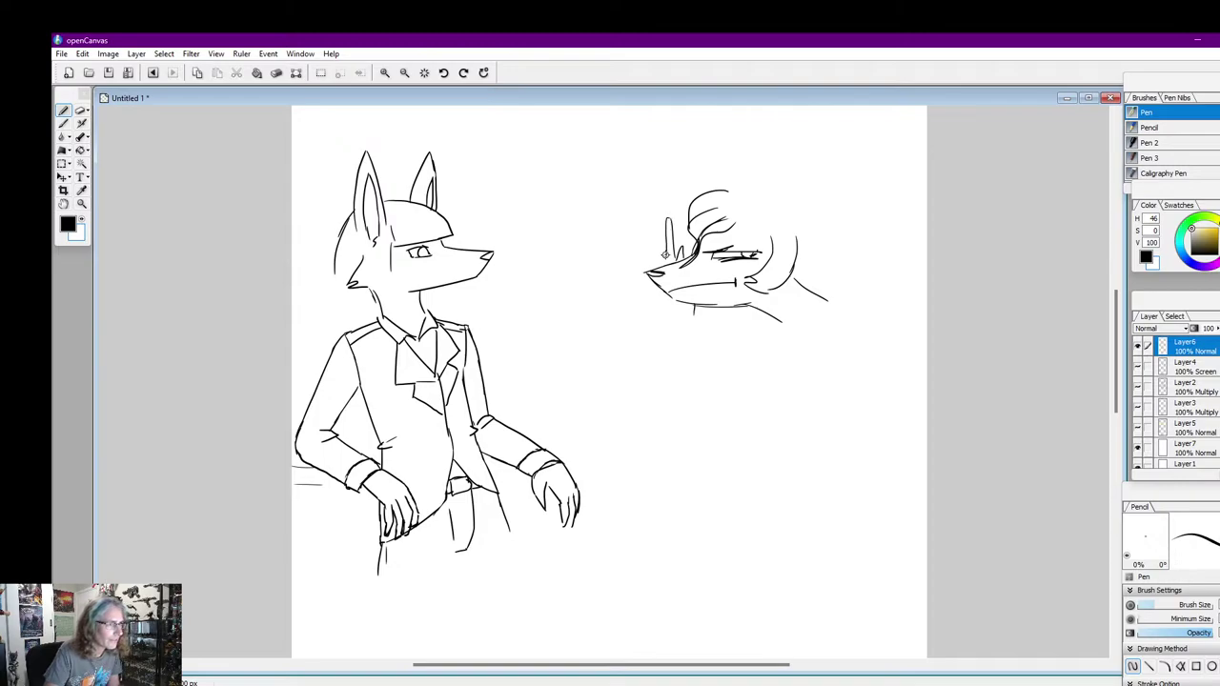
{"action": "left_click_drag", "start_coordinate": [664, 215], "coordinate": [656, 257]}
{"action": "left_click_drag", "start_coordinate": [653, 215], "coordinate": [649, 263]}
{"action": "key", "text": "ctrl+z"}
{"action": "key", "text": "ctrl+z"}
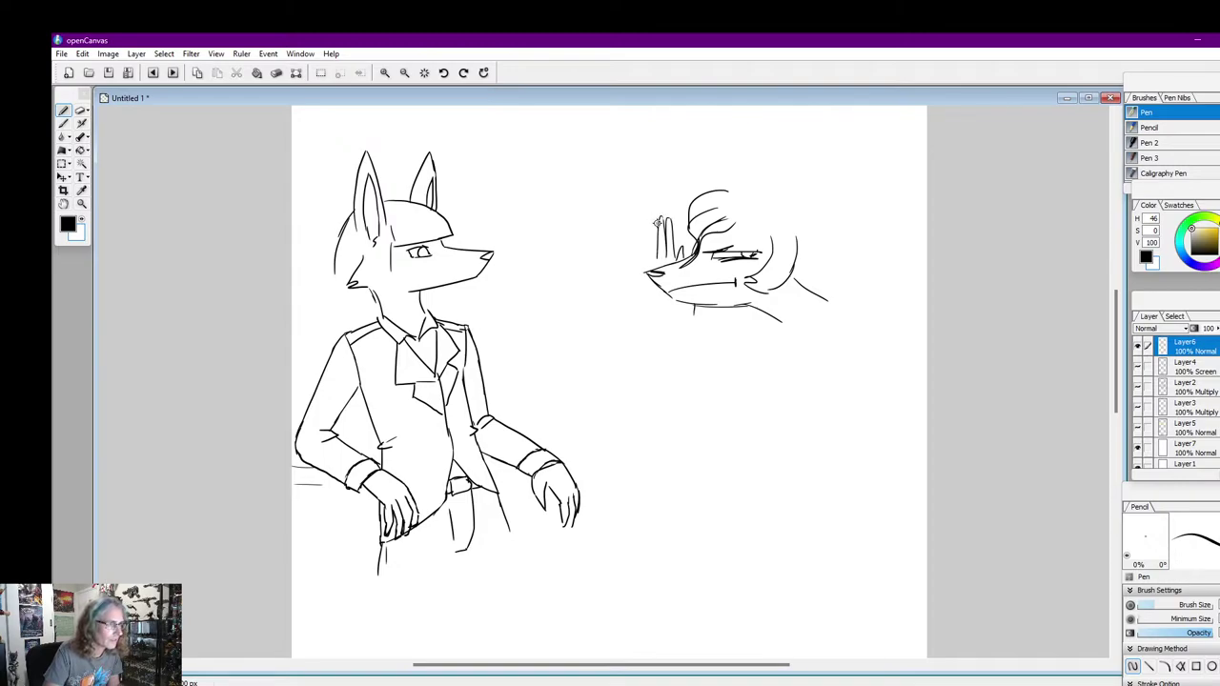
{"action": "mouse_move", "coordinate": [660, 220]}
{"action": "left_mouse_down"}
{"action": "mouse_move", "coordinate": [637, 283]}
{"action": "mouse_move", "coordinate": [644, 314]}
{"action": "mouse_move", "coordinate": [683, 323]}
{"action": "left_mouse_up"}
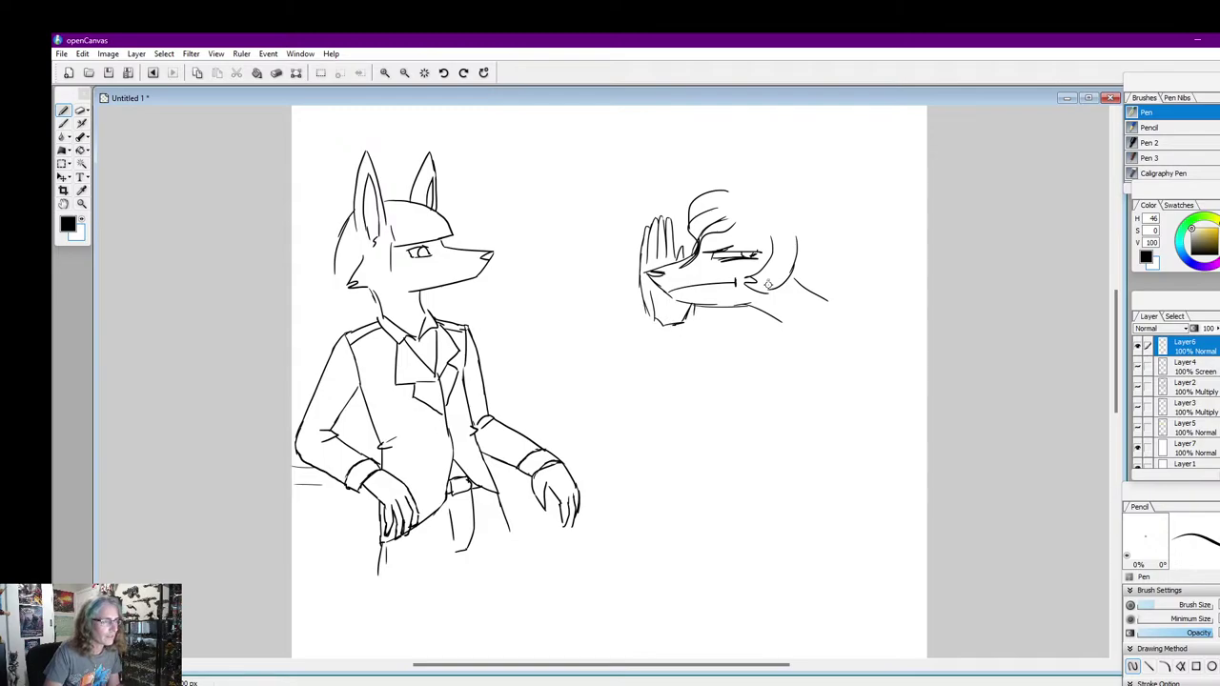
Draw the second character's two tall pointed ears with inner lines, a tuft between them, and hair flowing back behind the head
{"action": "left_click_drag", "start_coordinate": [702, 199], "coordinate": [684, 246]}
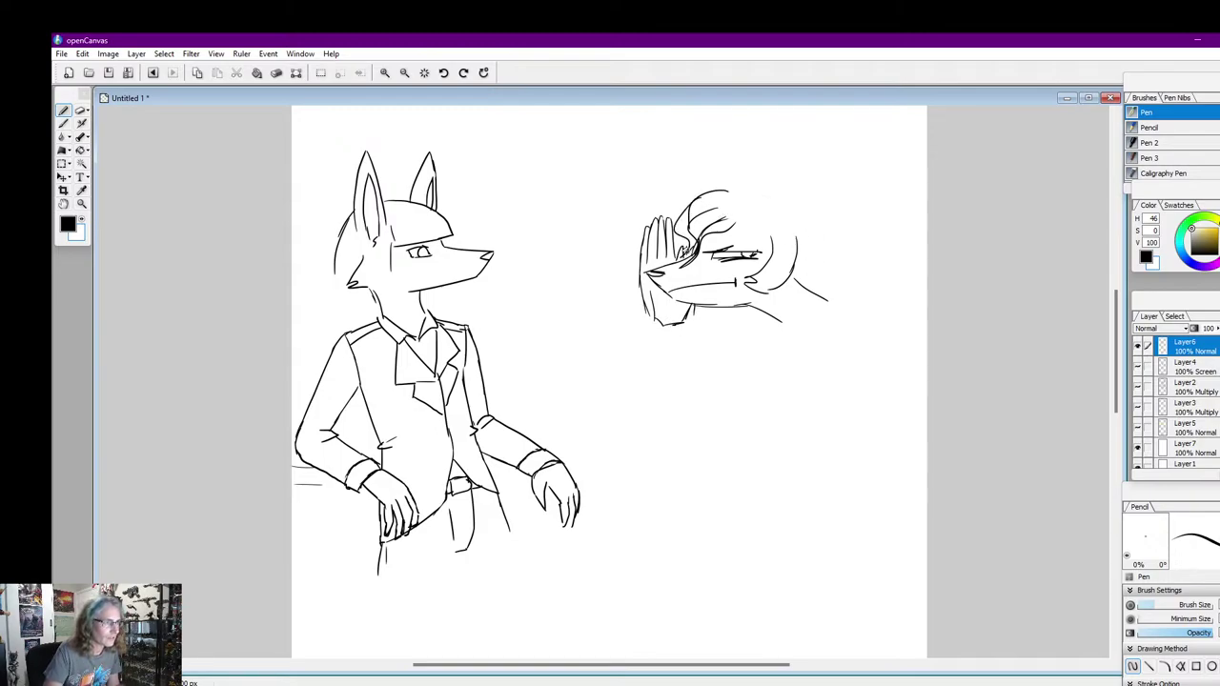
{"action": "mouse_move", "coordinate": [748, 211]}
{"action": "left_mouse_down"}
{"action": "mouse_move", "coordinate": [769, 243]}
{"action": "mouse_move", "coordinate": [754, 190]}
{"action": "mouse_move", "coordinate": [724, 177]}
{"action": "mouse_move", "coordinate": [706, 195]}
{"action": "mouse_move", "coordinate": [770, 195]}
{"action": "mouse_move", "coordinate": [793, 110]}
{"action": "mouse_move", "coordinate": [803, 189]}
{"action": "mouse_move", "coordinate": [787, 225]}
{"action": "mouse_move", "coordinate": [801, 194]}
{"action": "left_mouse_up"}
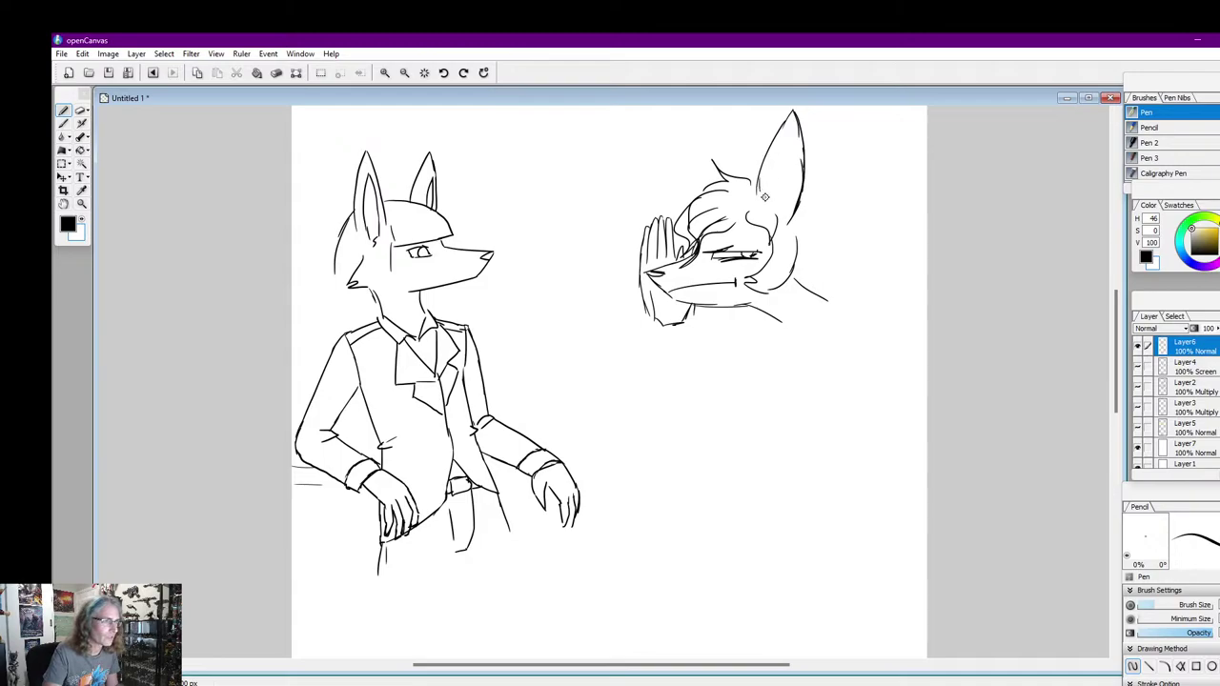
{"action": "mouse_move", "coordinate": [765, 197]}
{"action": "left_mouse_down"}
{"action": "mouse_move", "coordinate": [787, 142]}
{"action": "mouse_move", "coordinate": [780, 204]}
{"action": "left_mouse_up"}
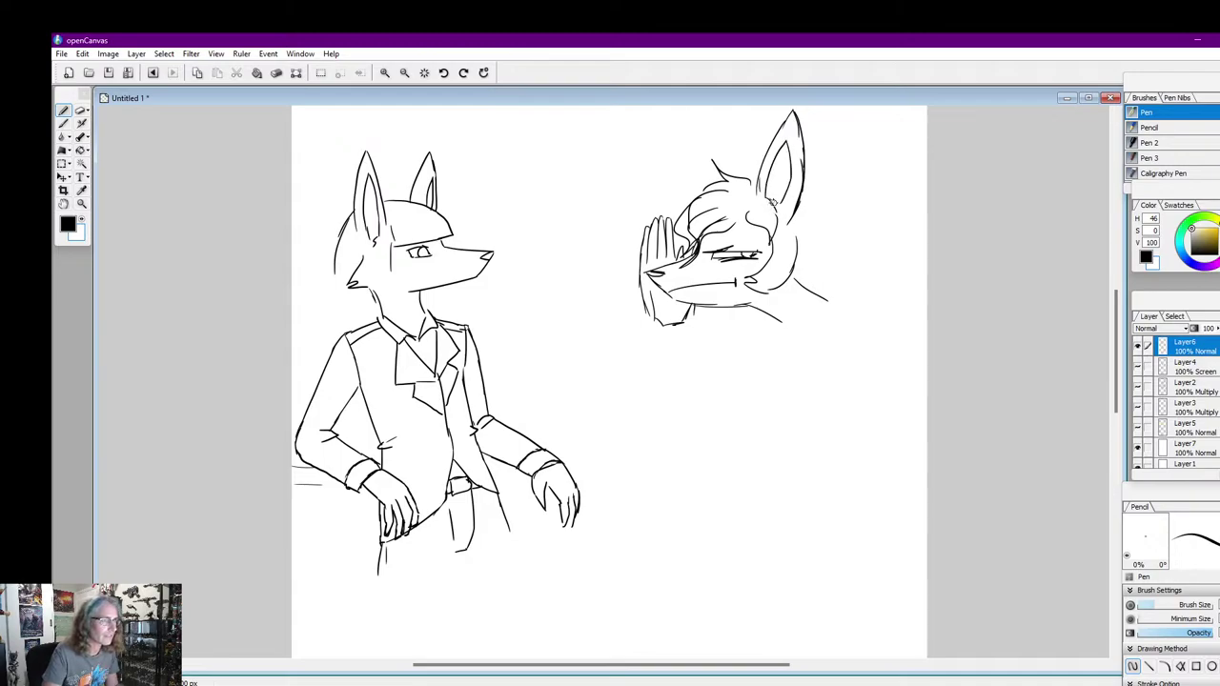
{"action": "mouse_move", "coordinate": [708, 165]}
{"action": "left_mouse_down"}
{"action": "mouse_move", "coordinate": [680, 123]}
{"action": "mouse_move", "coordinate": [673, 198]}
{"action": "mouse_move", "coordinate": [682, 150]}
{"action": "left_mouse_up"}
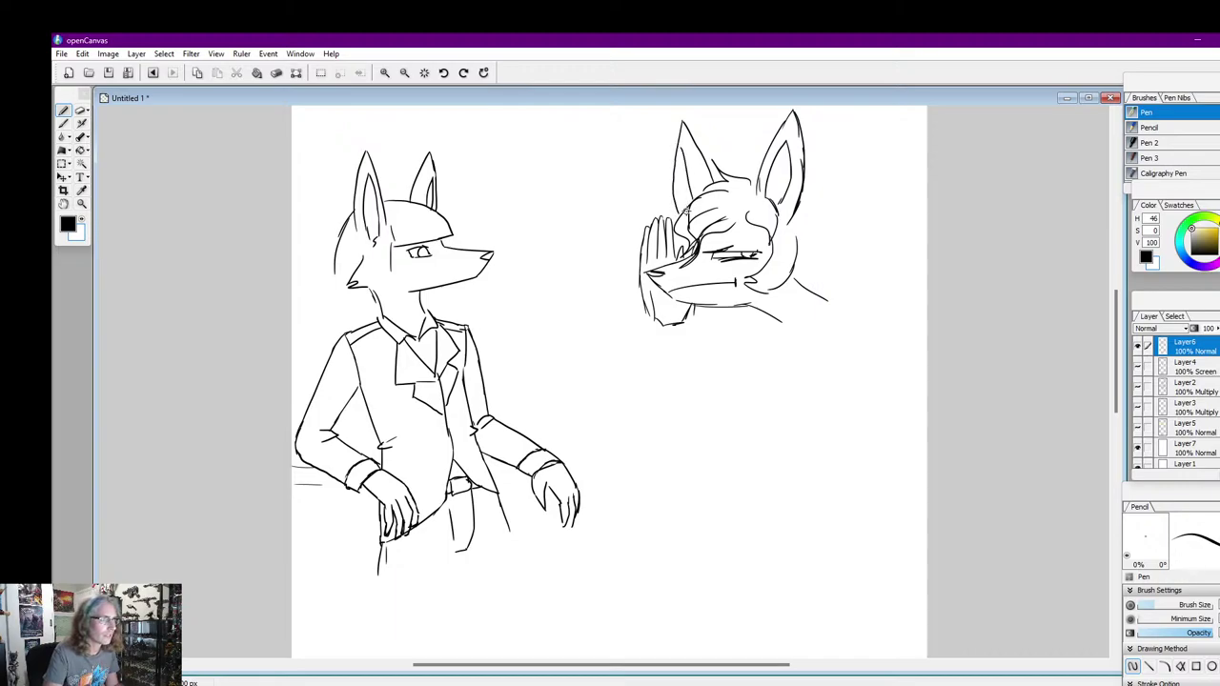
{"action": "left_click_drag", "start_coordinate": [686, 212], "coordinate": [683, 145]}
{"action": "left_click_drag", "start_coordinate": [798, 209], "coordinate": [813, 275]}
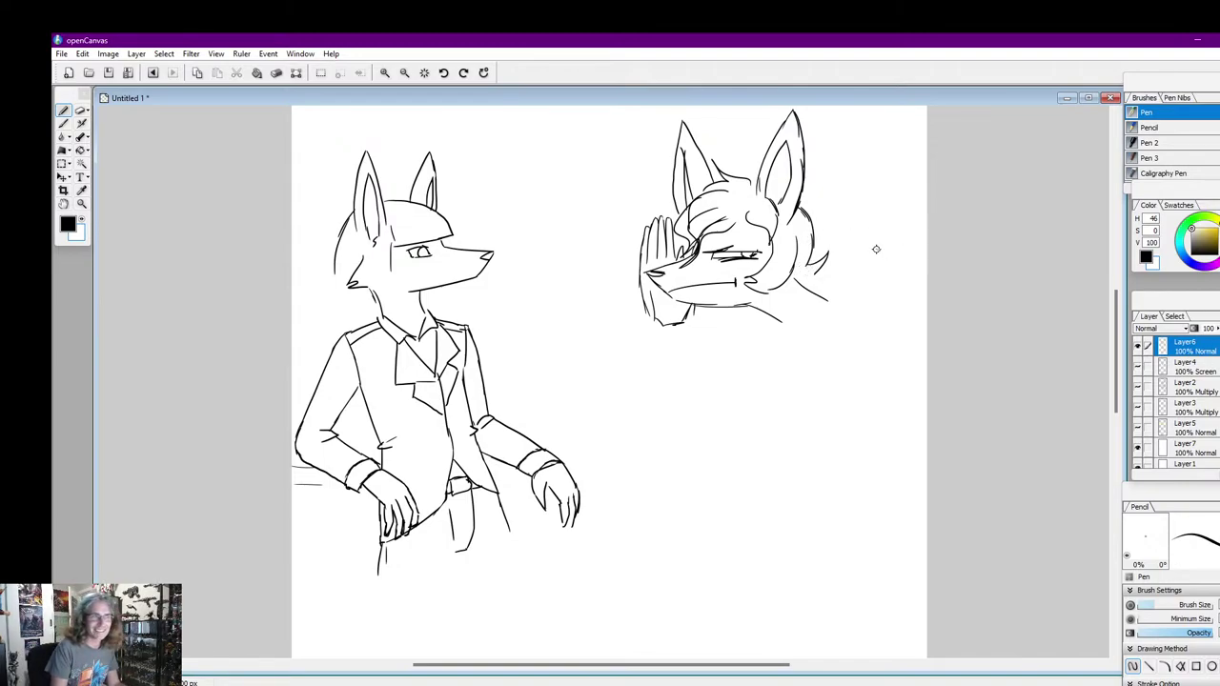
{"action": "mouse_move", "coordinate": [812, 275]}
{"action": "left_mouse_down"}
{"action": "mouse_move", "coordinate": [868, 256]}
{"action": "mouse_move", "coordinate": [912, 286]}
{"action": "left_mouse_up"}
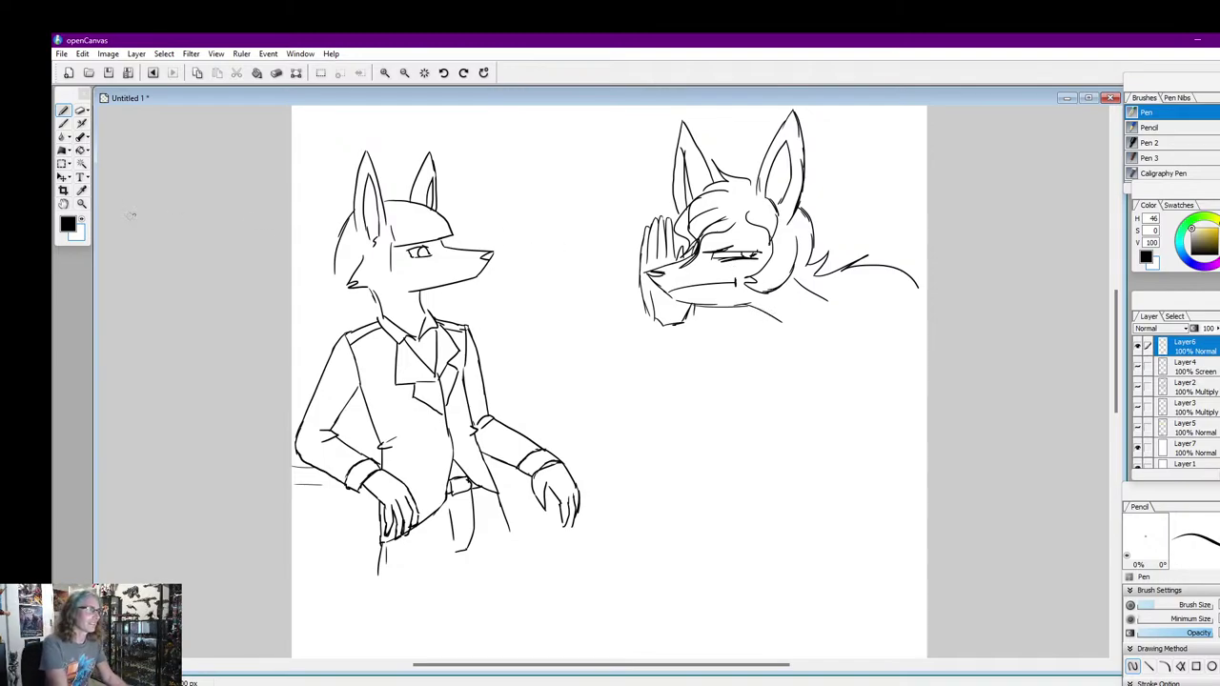
Trim the second head's chin with white and redraw the lower jaw, throat and top of the muzzle in darker black lines
{"action": "left_click", "coordinate": [86, 223]}
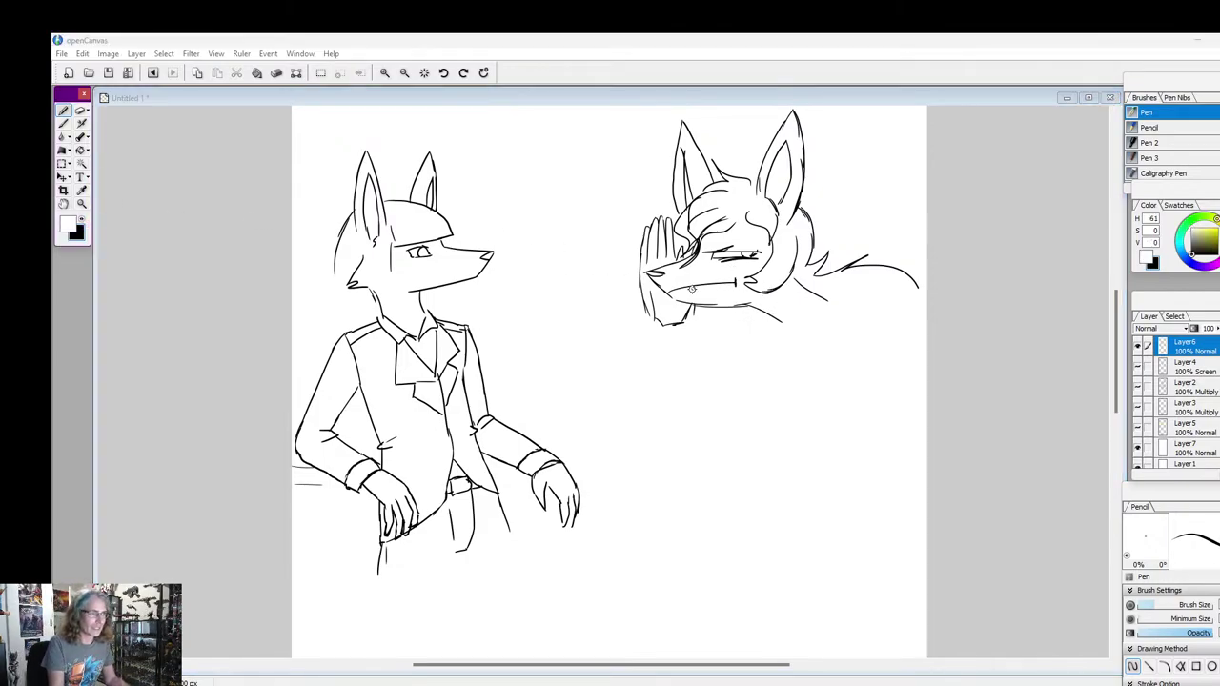
{"action": "left_click", "coordinate": [671, 295]}
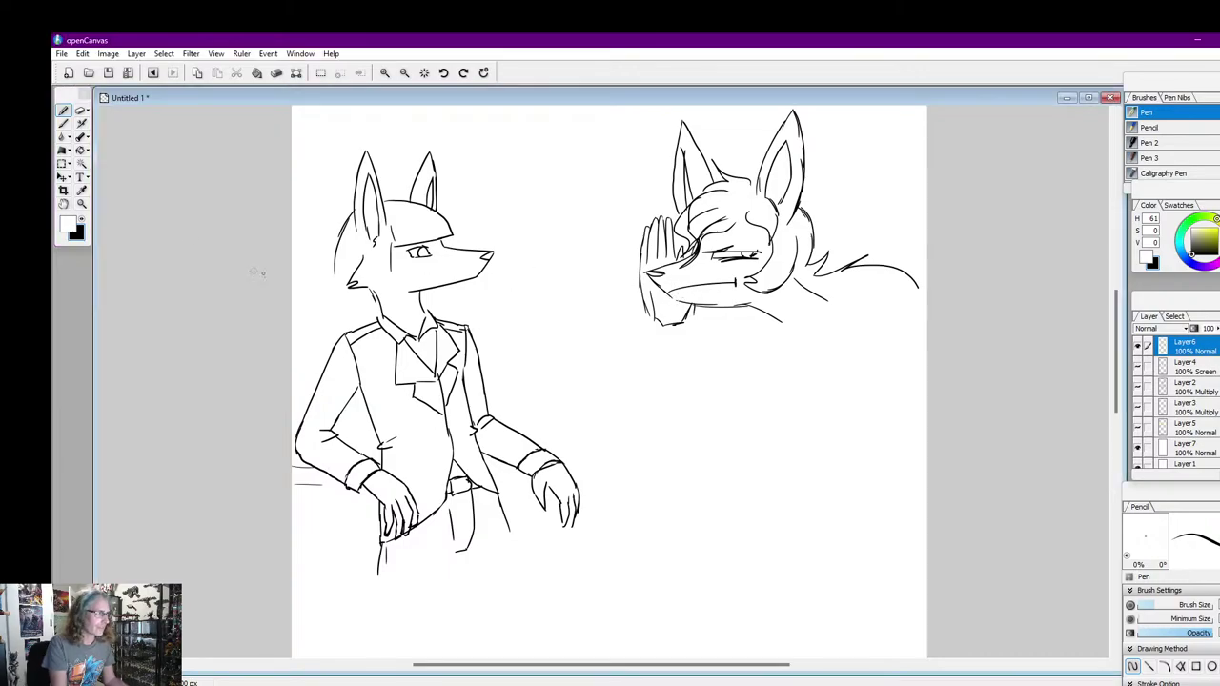
{"action": "left_click", "coordinate": [86, 222]}
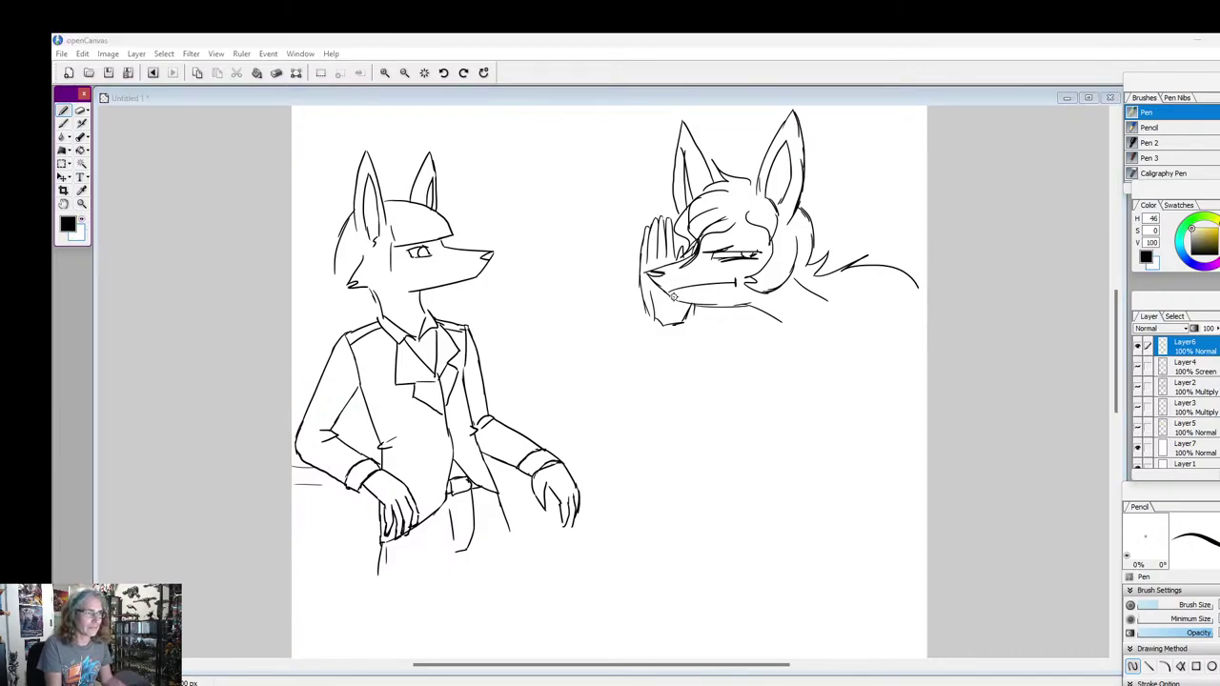
{"action": "left_click", "coordinate": [669, 294]}
{"action": "mouse_move", "coordinate": [683, 303]}
{"action": "left_mouse_down"}
{"action": "mouse_move", "coordinate": [759, 307]}
{"action": "mouse_move", "coordinate": [782, 321]}
{"action": "left_mouse_up"}
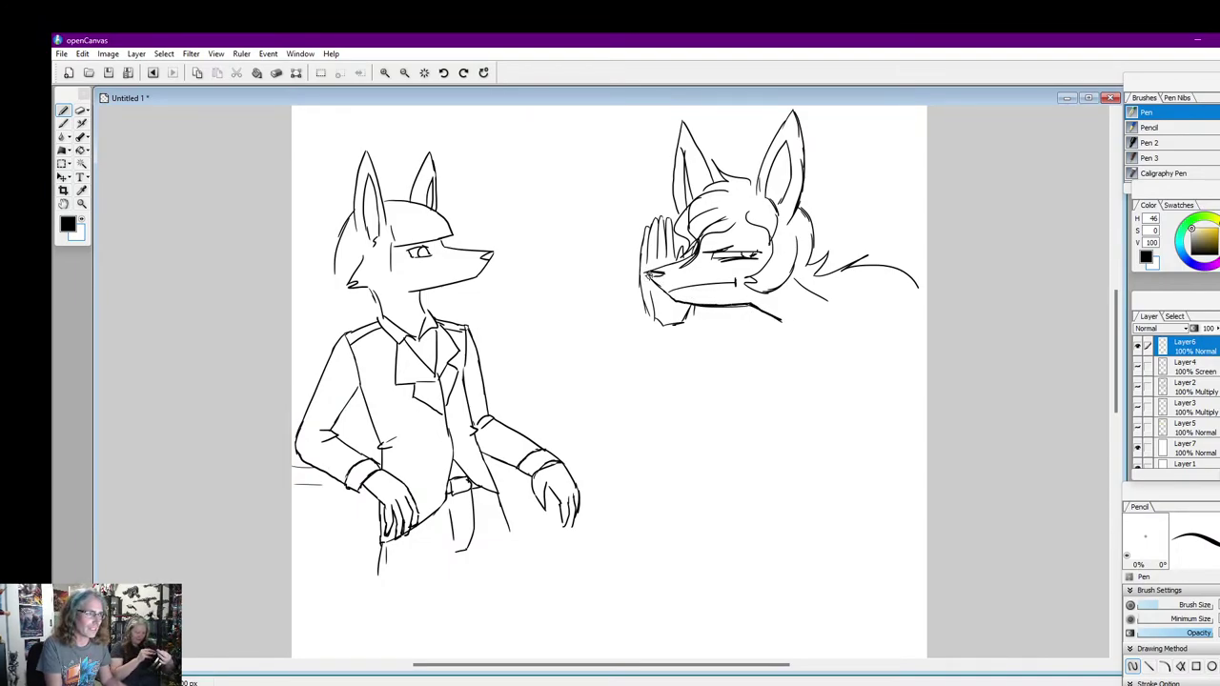
{"action": "key", "text": "ctrl+z"}
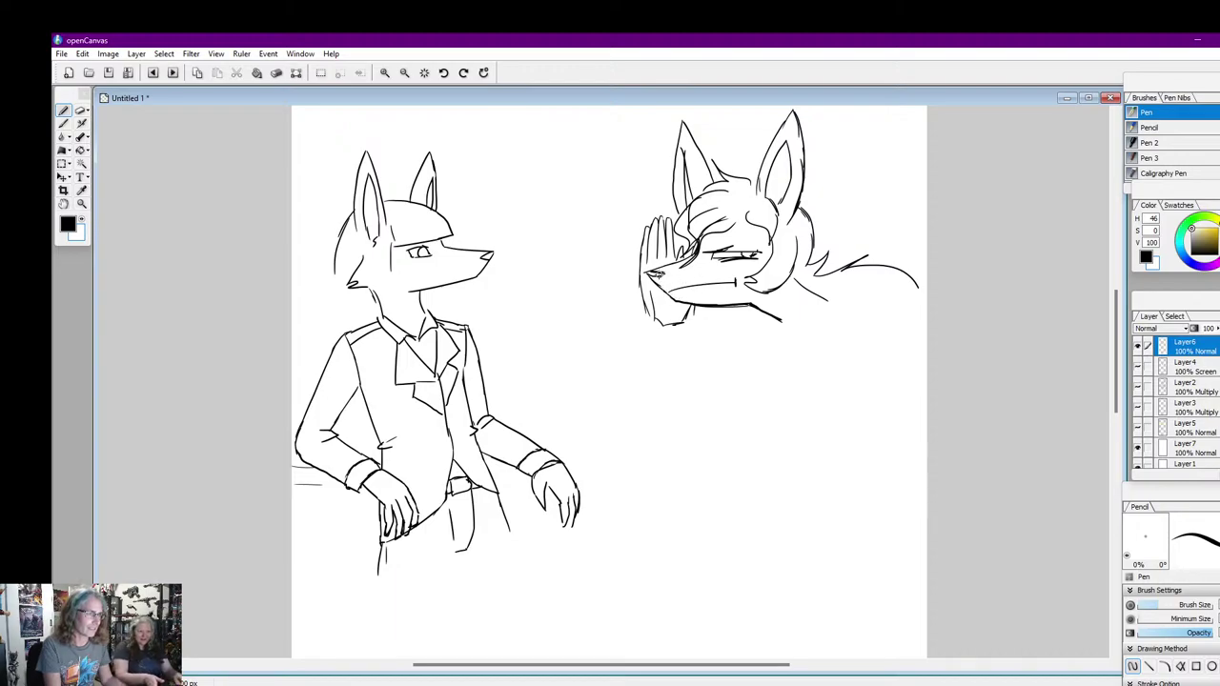
{"action": "left_click_drag", "start_coordinate": [665, 290], "coordinate": [675, 300]}
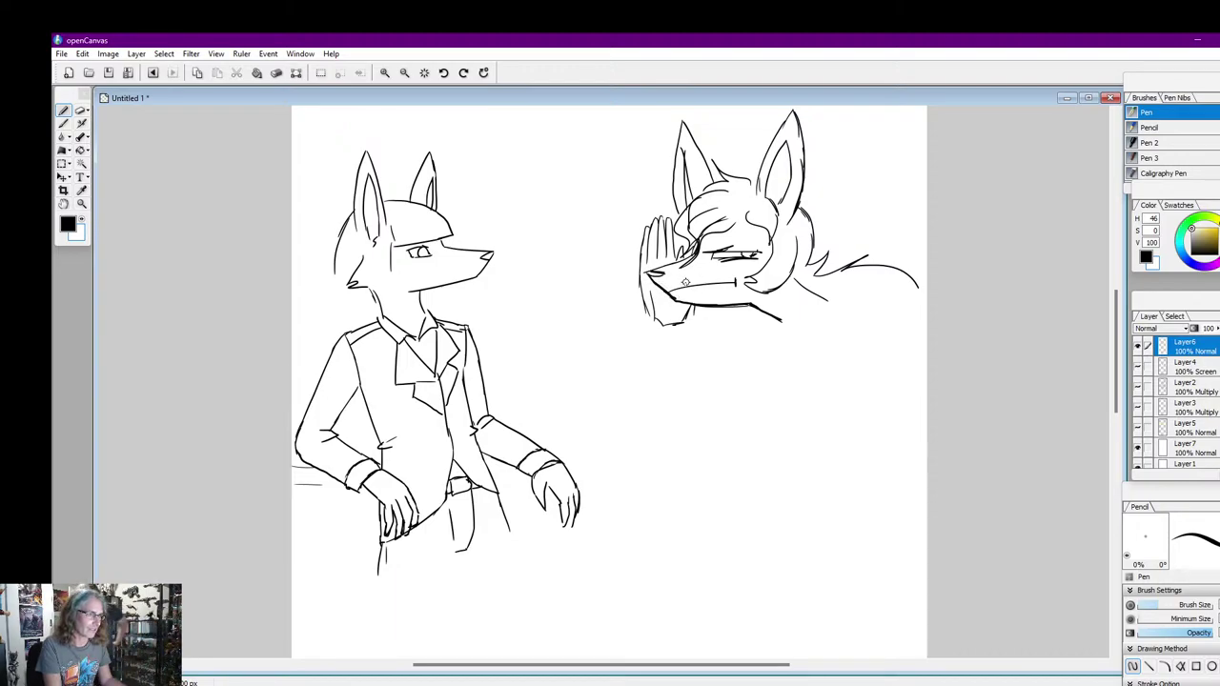
{"action": "left_click_drag", "start_coordinate": [695, 252], "coordinate": [661, 269]}
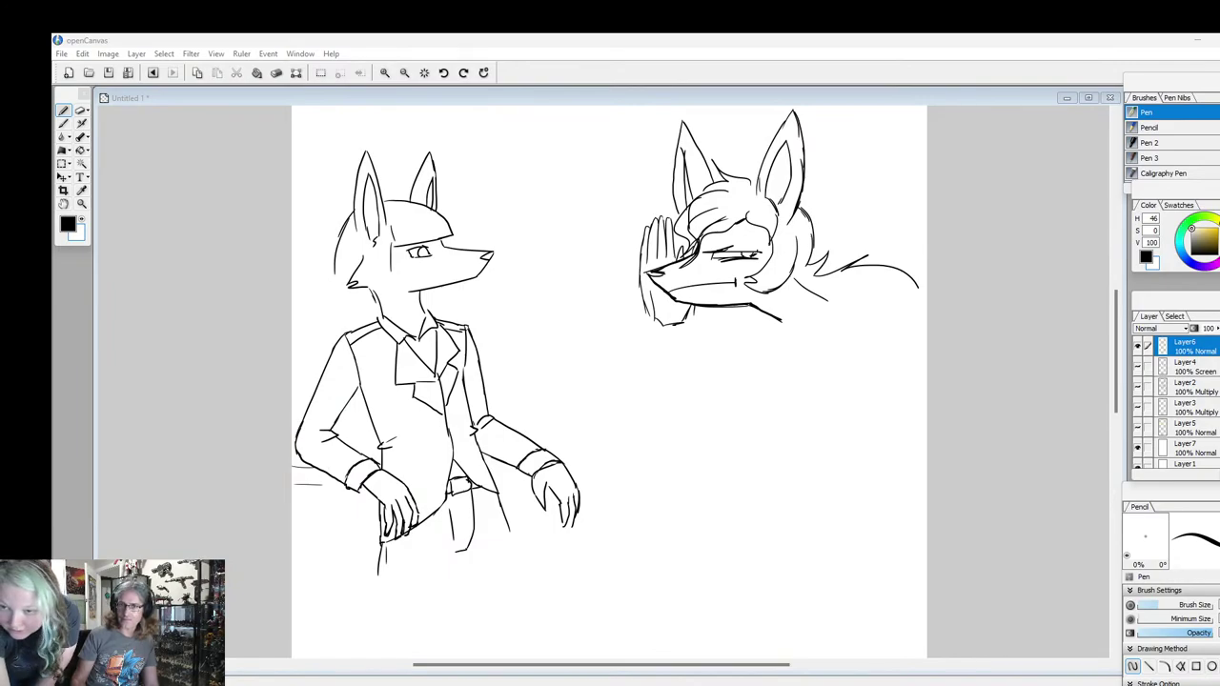
{"action": "key", "text": "super+d"}
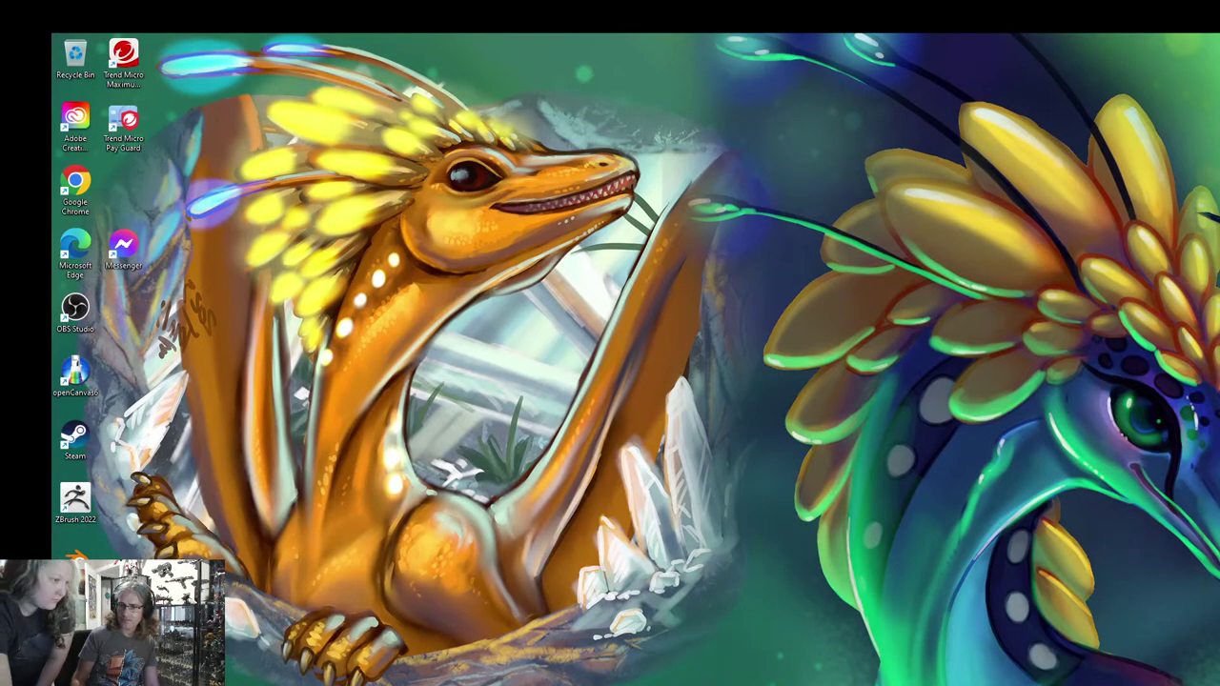
{"action": "key", "text": "super+d"}
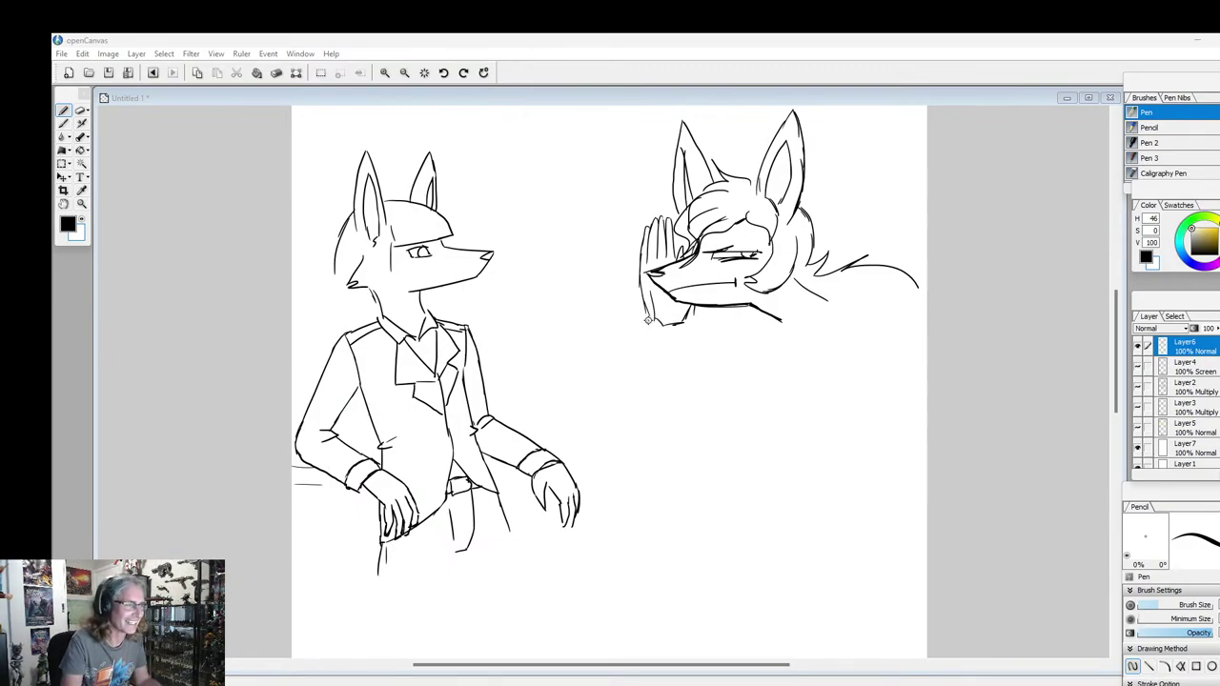
Close the raised hand's lower palm edge and draw a line across the base of its fingers
{"action": "left_click", "coordinate": [648, 315]}
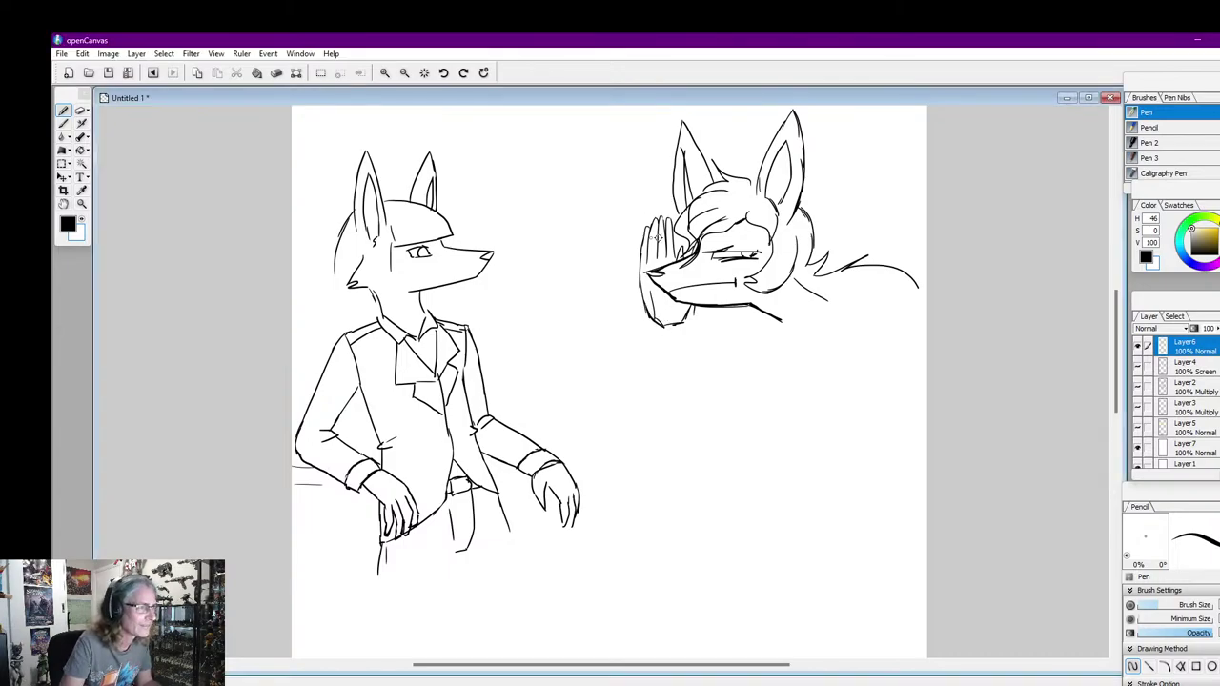
{"action": "left_click_drag", "start_coordinate": [647, 263], "coordinate": [680, 257]}
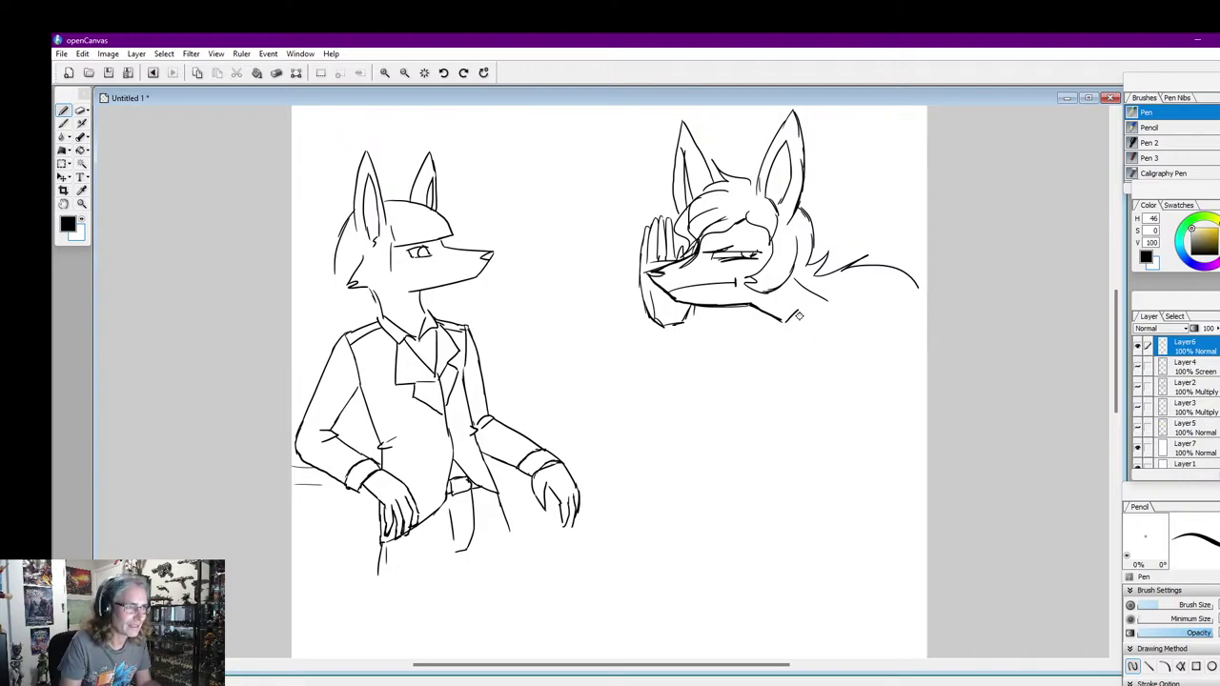
Complete the long hair lock's underside and draw the second character's sloping chest and bent arm under the raised hand
{"action": "key", "text": "ctrl+z"}
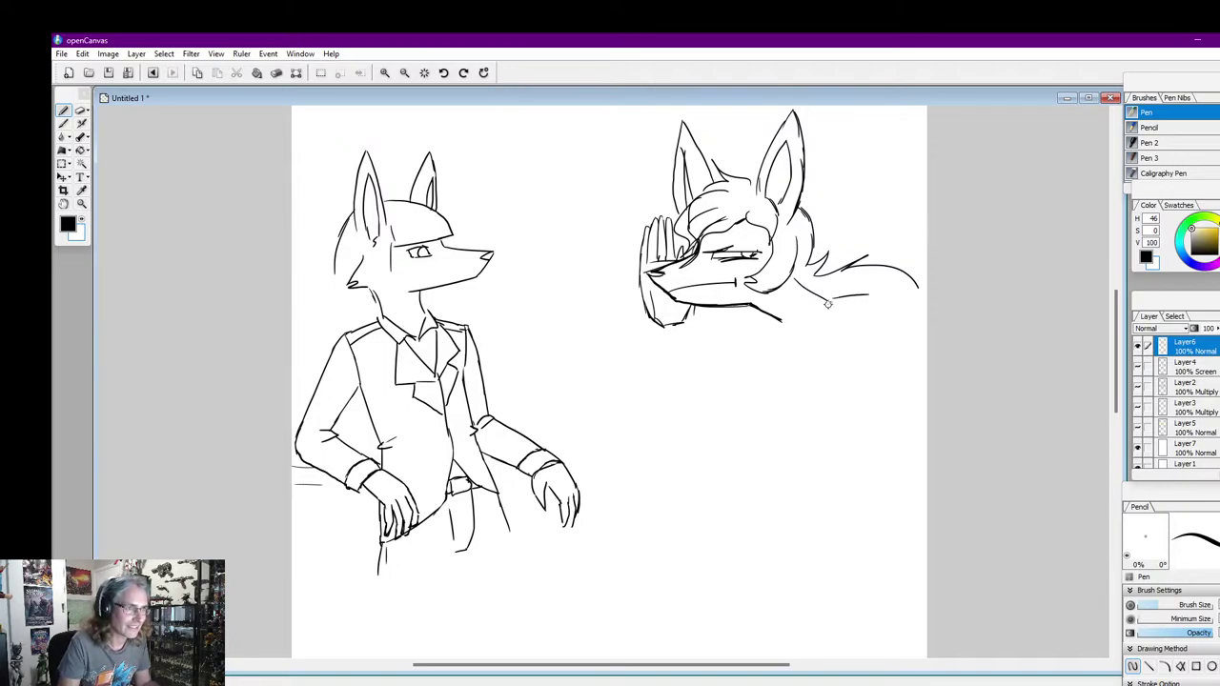
{"action": "left_click_drag", "start_coordinate": [828, 301], "coordinate": [925, 309]}
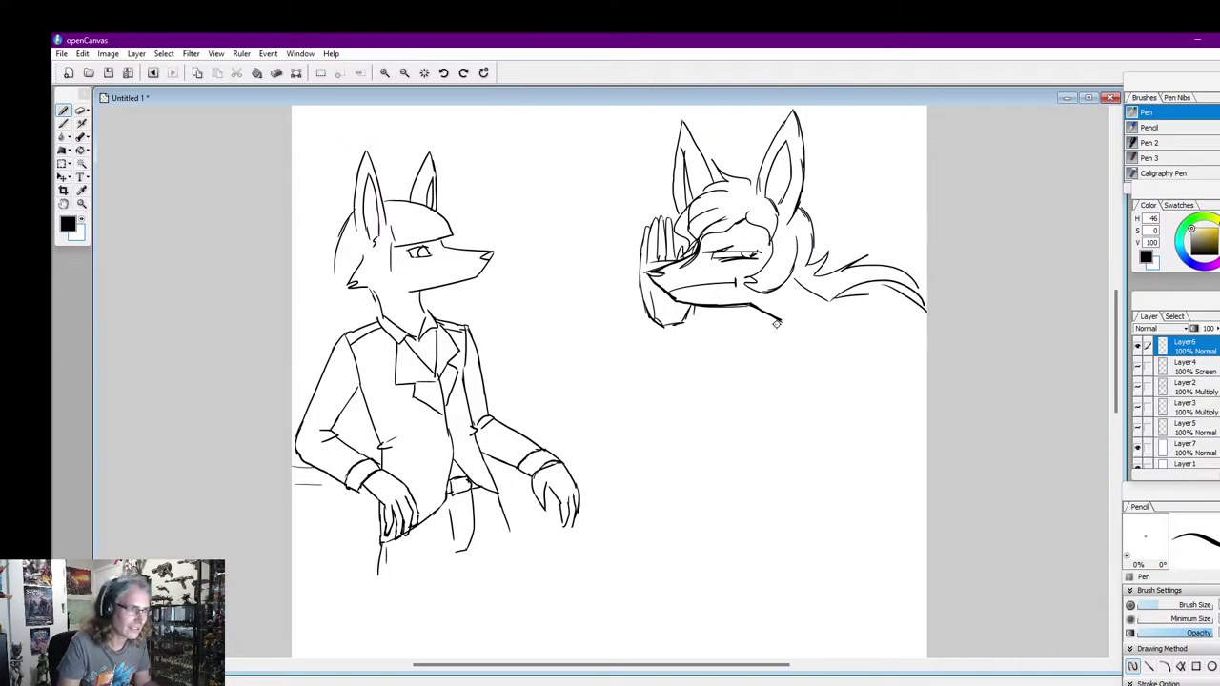
{"action": "mouse_move", "coordinate": [777, 324]}
{"action": "left_mouse_down"}
{"action": "mouse_move", "coordinate": [836, 416]}
{"action": "mouse_move", "coordinate": [918, 481]}
{"action": "left_mouse_up"}
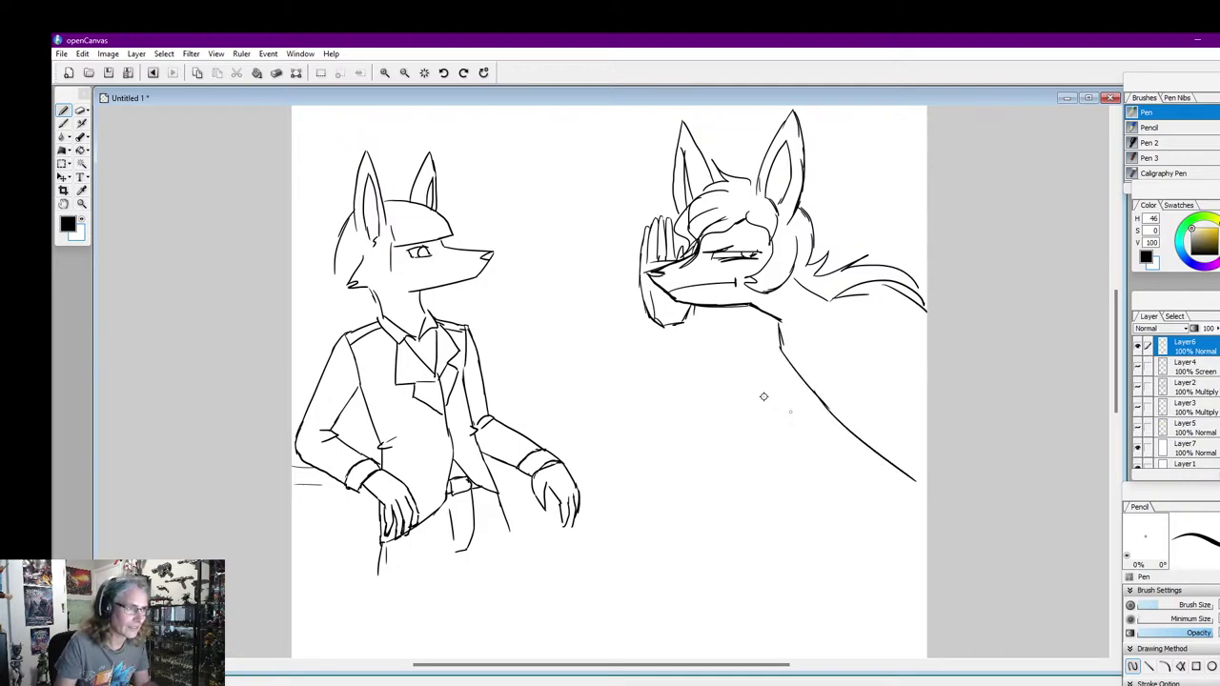
{"action": "mouse_move", "coordinate": [661, 328]}
{"action": "left_mouse_down"}
{"action": "mouse_move", "coordinate": [717, 386]}
{"action": "mouse_move", "coordinate": [736, 408]}
{"action": "mouse_move", "coordinate": [726, 411]}
{"action": "mouse_move", "coordinate": [780, 329]}
{"action": "left_mouse_up"}
{"action": "mouse_move", "coordinate": [782, 387]}
{"action": "left_mouse_down"}
{"action": "mouse_move", "coordinate": [803, 371]}
{"action": "mouse_move", "coordinate": [726, 457]}
{"action": "mouse_move", "coordinate": [702, 453]}
{"action": "left_mouse_up"}
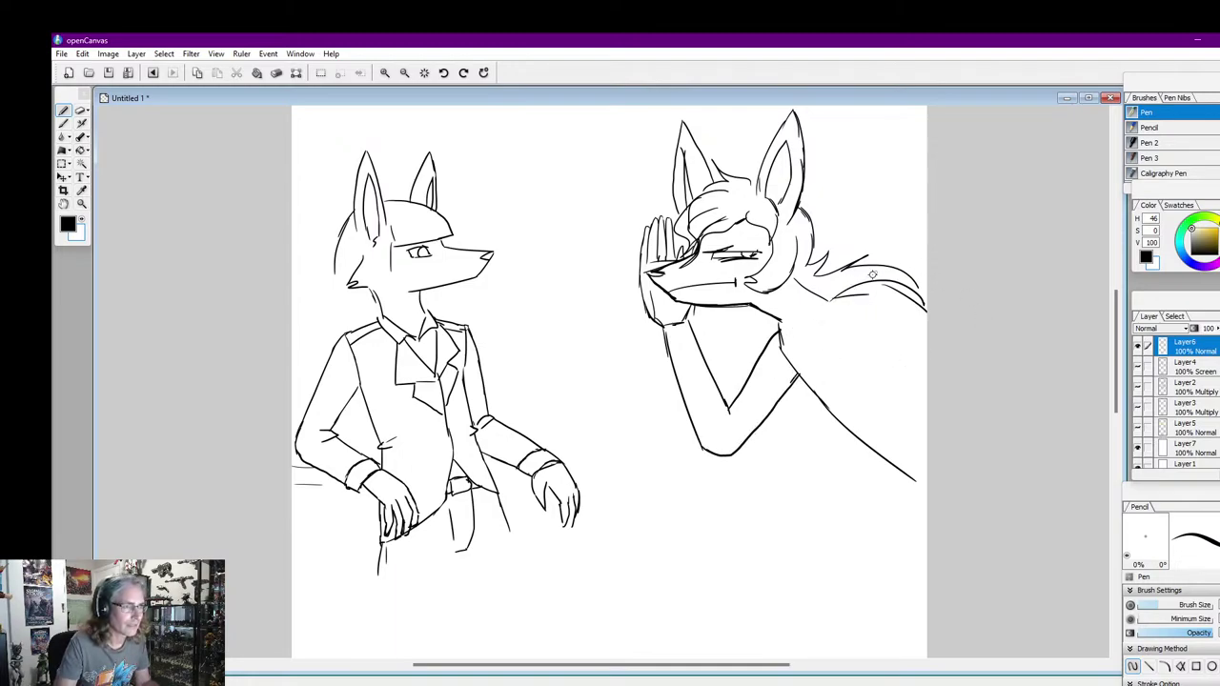
Draw the second character's back line and neck fur, add spiky locks to the back hair, and darken the tuft between the ears
{"action": "mouse_move", "coordinate": [841, 294]}
{"action": "left_mouse_down"}
{"action": "mouse_move", "coordinate": [880, 254]}
{"action": "mouse_move", "coordinate": [926, 234]}
{"action": "left_mouse_up"}
{"action": "mouse_move", "coordinate": [906, 296]}
{"action": "left_mouse_down"}
{"action": "mouse_move", "coordinate": [955, 261]}
{"action": "mouse_move", "coordinate": [915, 301]}
{"action": "mouse_move", "coordinate": [902, 295]}
{"action": "mouse_move", "coordinate": [926, 316]}
{"action": "left_mouse_up"}
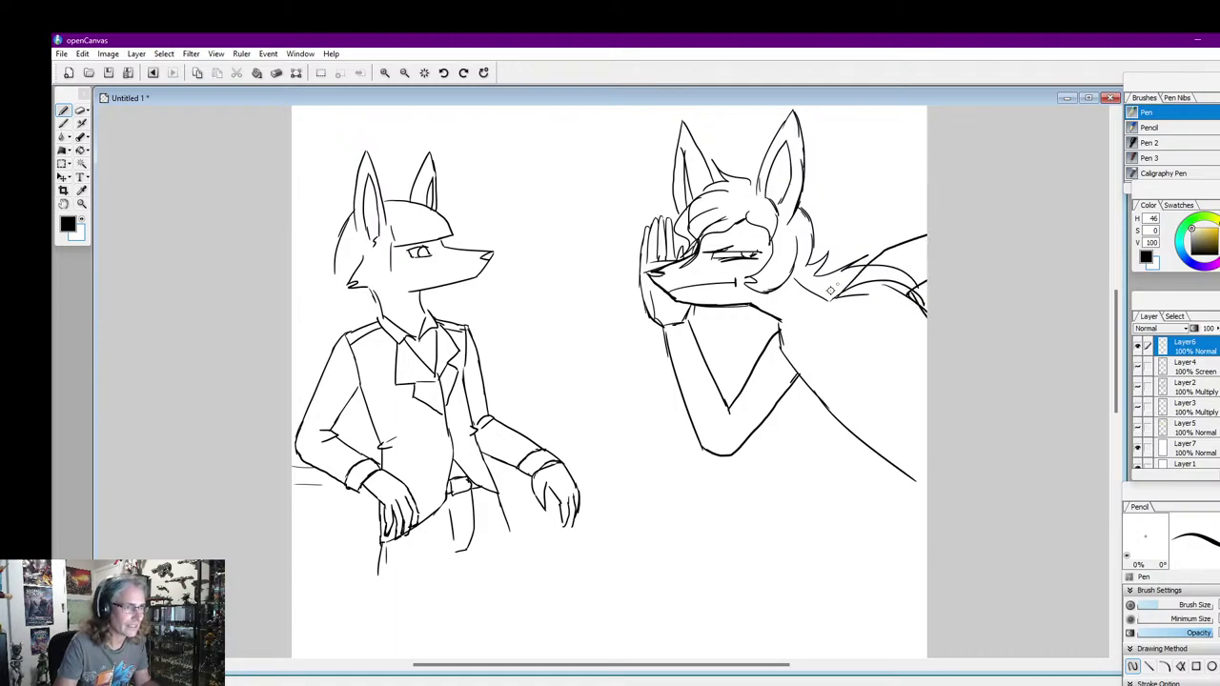
{"action": "mouse_move", "coordinate": [805, 299]}
{"action": "left_mouse_down"}
{"action": "mouse_move", "coordinate": [812, 316]}
{"action": "mouse_move", "coordinate": [828, 299]}
{"action": "left_mouse_up"}
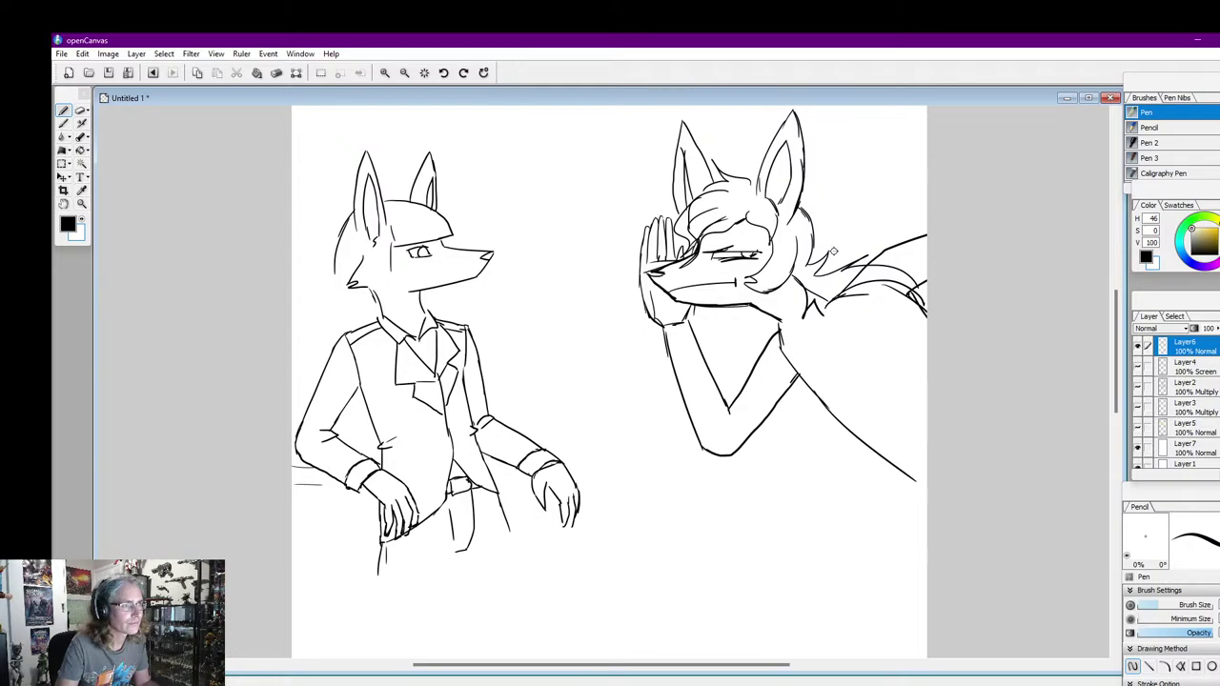
{"action": "left_click_drag", "start_coordinate": [801, 200], "coordinate": [808, 260]}
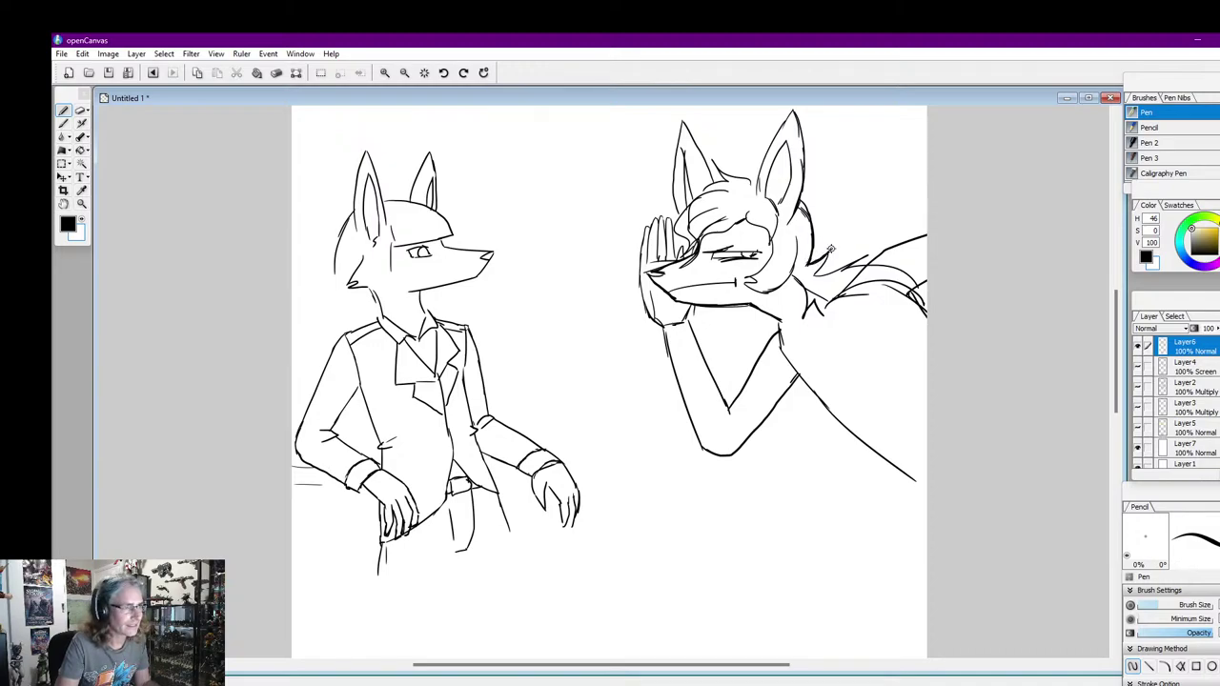
{"action": "left_click_drag", "start_coordinate": [813, 274], "coordinate": [860, 250]}
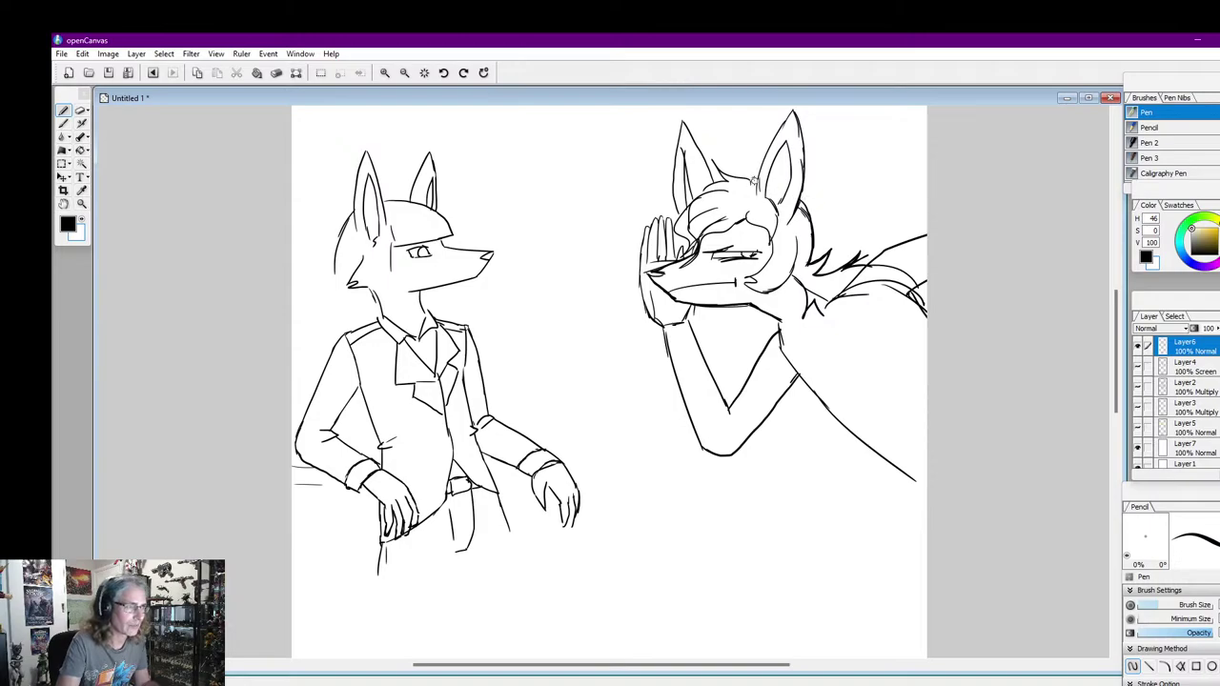
{"action": "left_click_drag", "start_coordinate": [739, 177], "coordinate": [706, 158]}
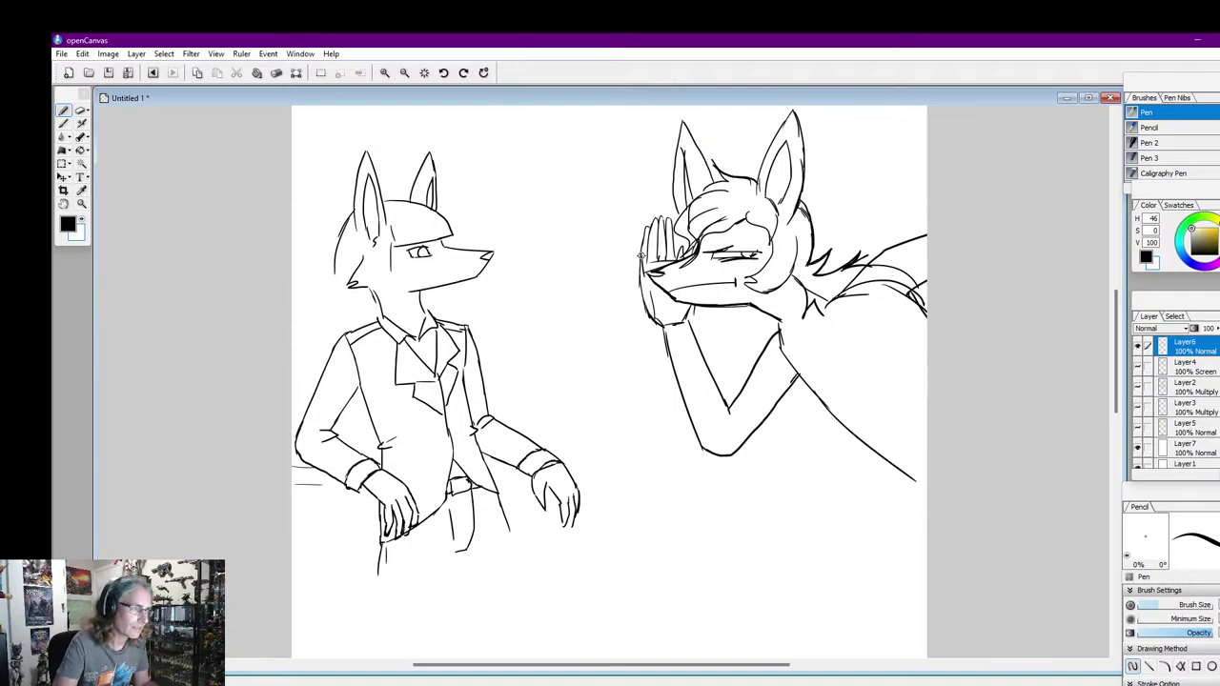
Darken the raised hand's outer edge in black and trim its stray outline with white down to the wrist
{"action": "left_click_drag", "start_coordinate": [643, 271], "coordinate": [656, 324]}
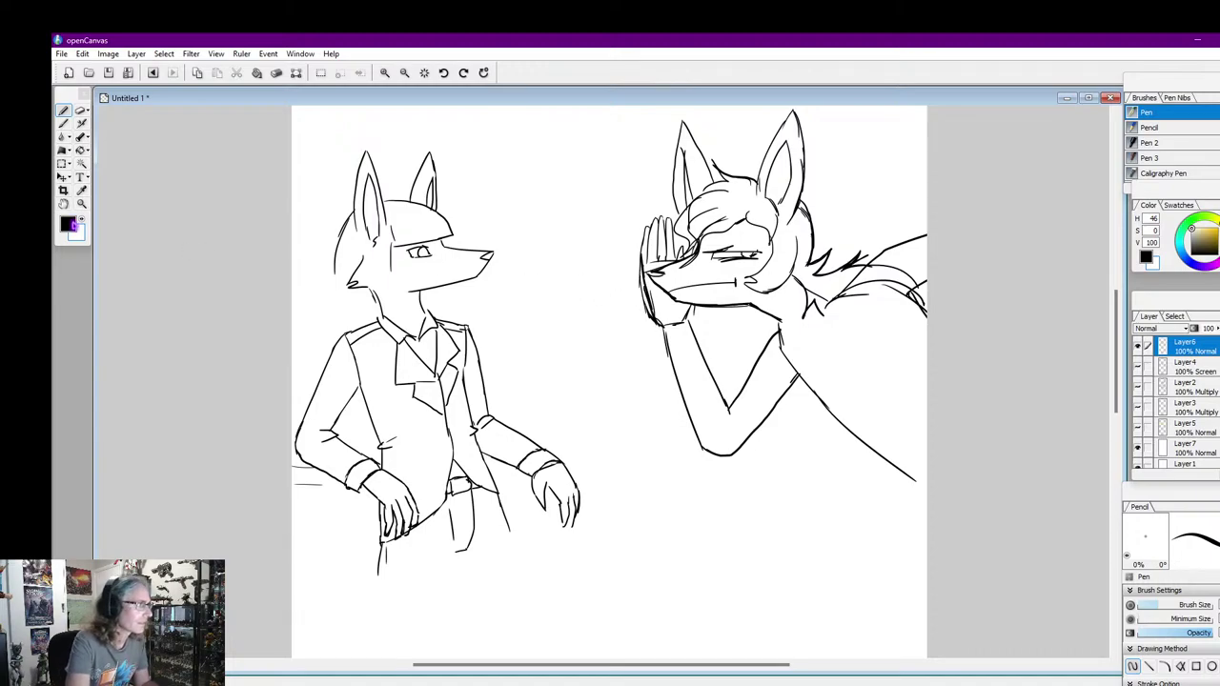
{"action": "left_click", "coordinate": [81, 219]}
{"action": "left_click", "coordinate": [641, 284]}
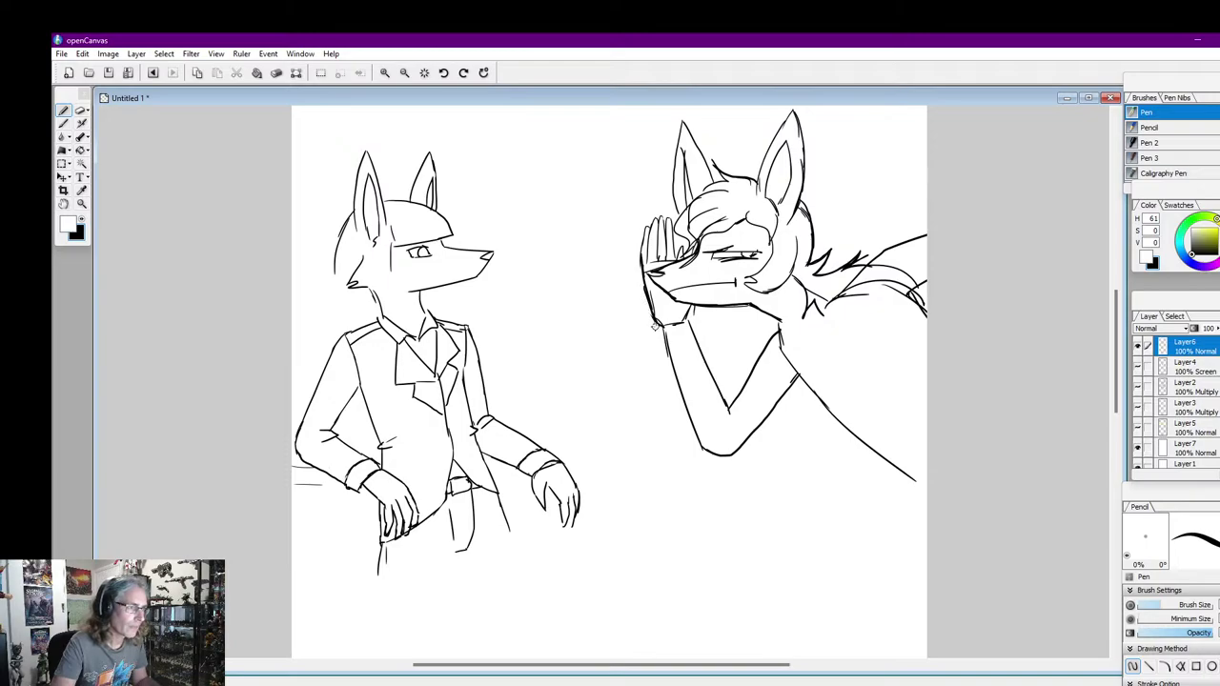
{"action": "key", "text": "x"}
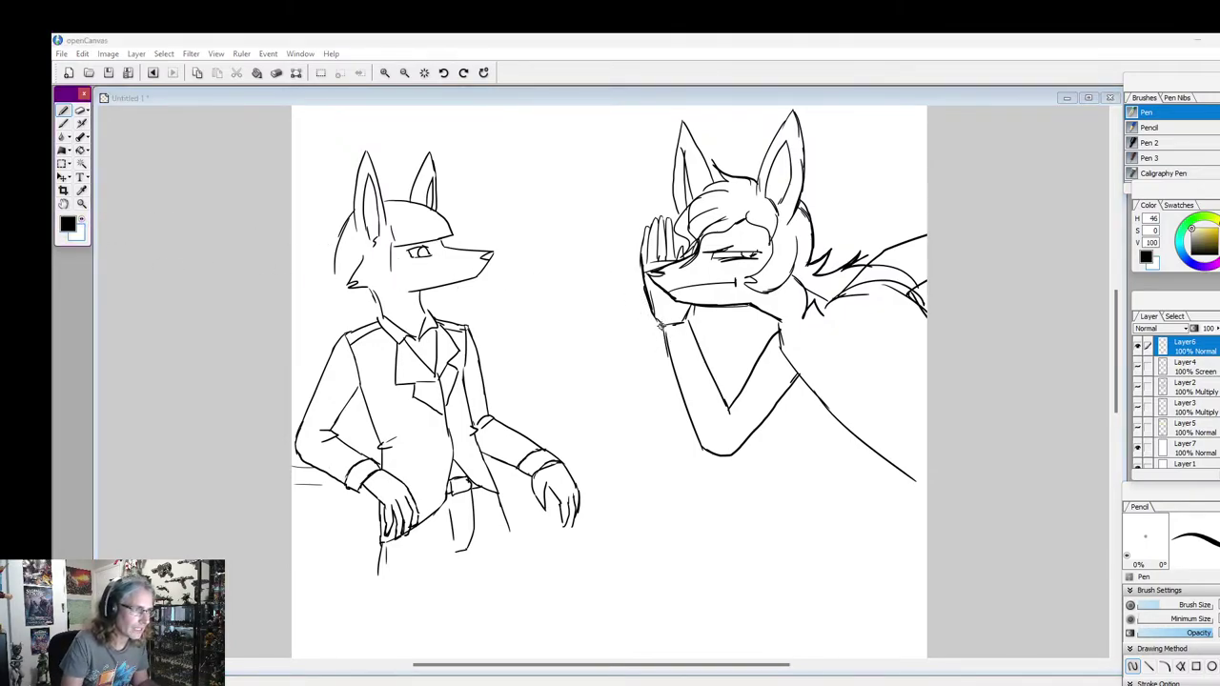
{"action": "left_click", "coordinate": [660, 326]}
Draw a patterned cuff with curved ornaments around the raised wrist and clean up its inner edge using white and black
{"action": "mouse_move", "coordinate": [659, 331]}
{"action": "left_mouse_down"}
{"action": "mouse_move", "coordinate": [667, 374]}
{"action": "mouse_move", "coordinate": [708, 354]}
{"action": "mouse_move", "coordinate": [675, 324]}
{"action": "mouse_move", "coordinate": [692, 321]}
{"action": "mouse_move", "coordinate": [671, 358]}
{"action": "mouse_move", "coordinate": [698, 351]}
{"action": "mouse_move", "coordinate": [675, 336]}
{"action": "mouse_move", "coordinate": [691, 329]}
{"action": "left_mouse_up"}
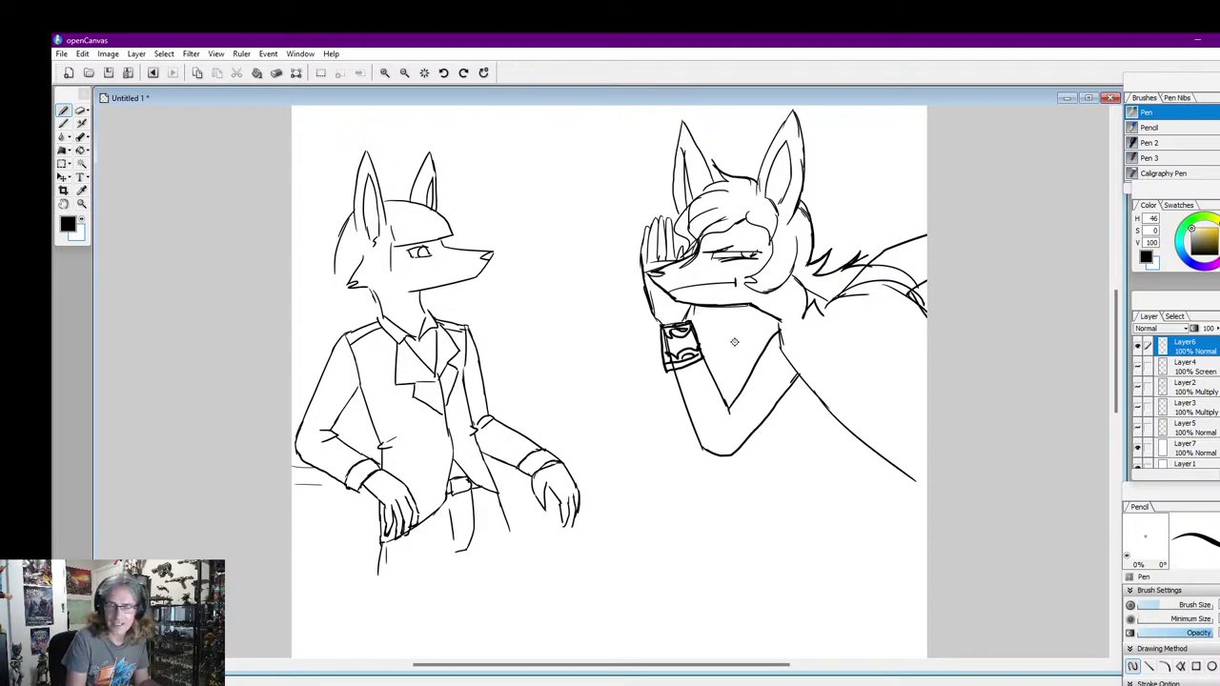
{"action": "left_click_drag", "start_coordinate": [697, 355], "coordinate": [685, 323]}
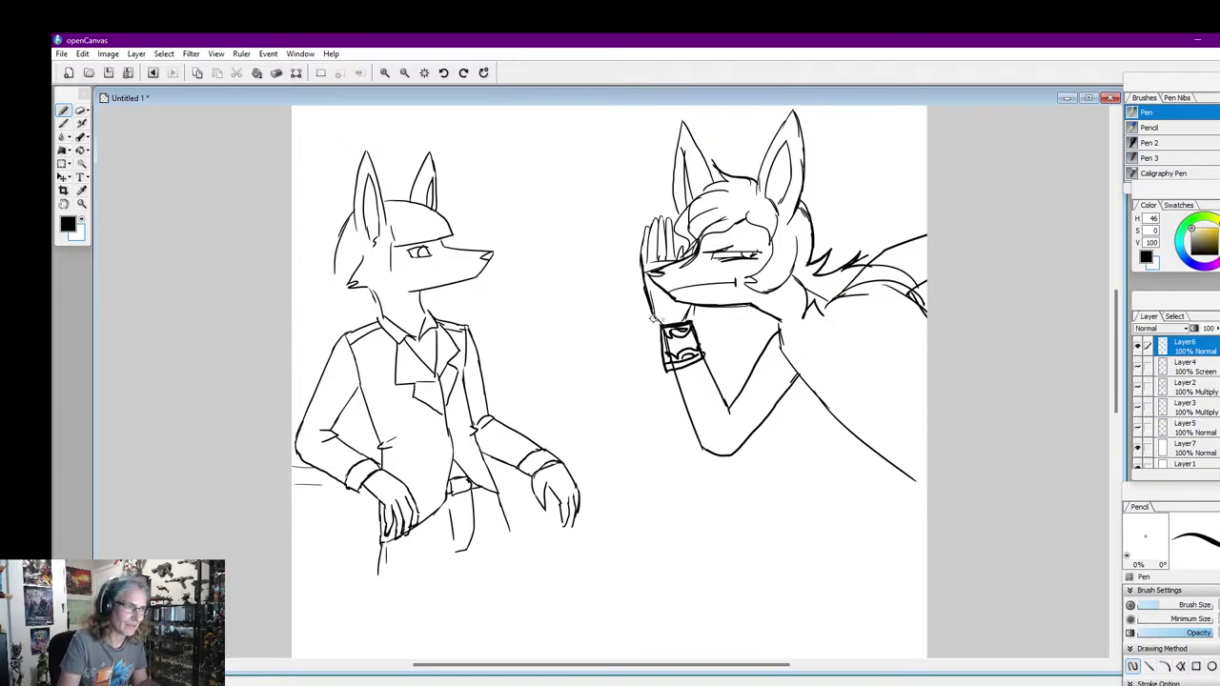
{"action": "left_click", "coordinate": [81, 220]}
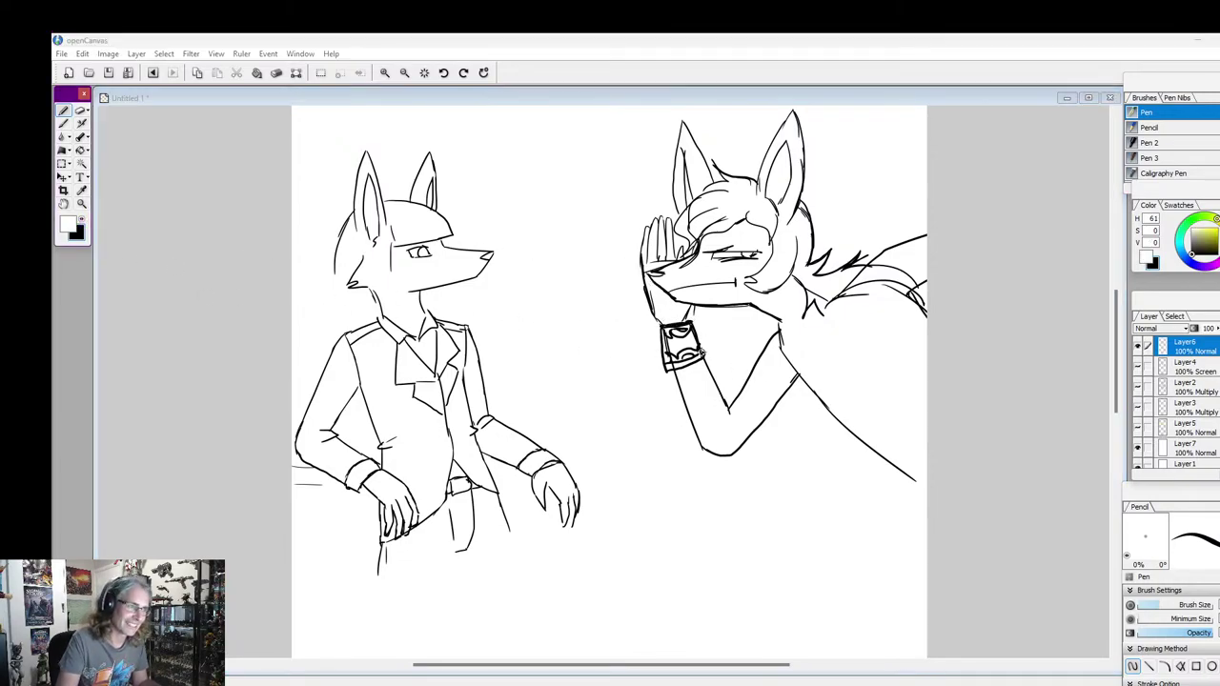
{"action": "left_click", "coordinate": [701, 355]}
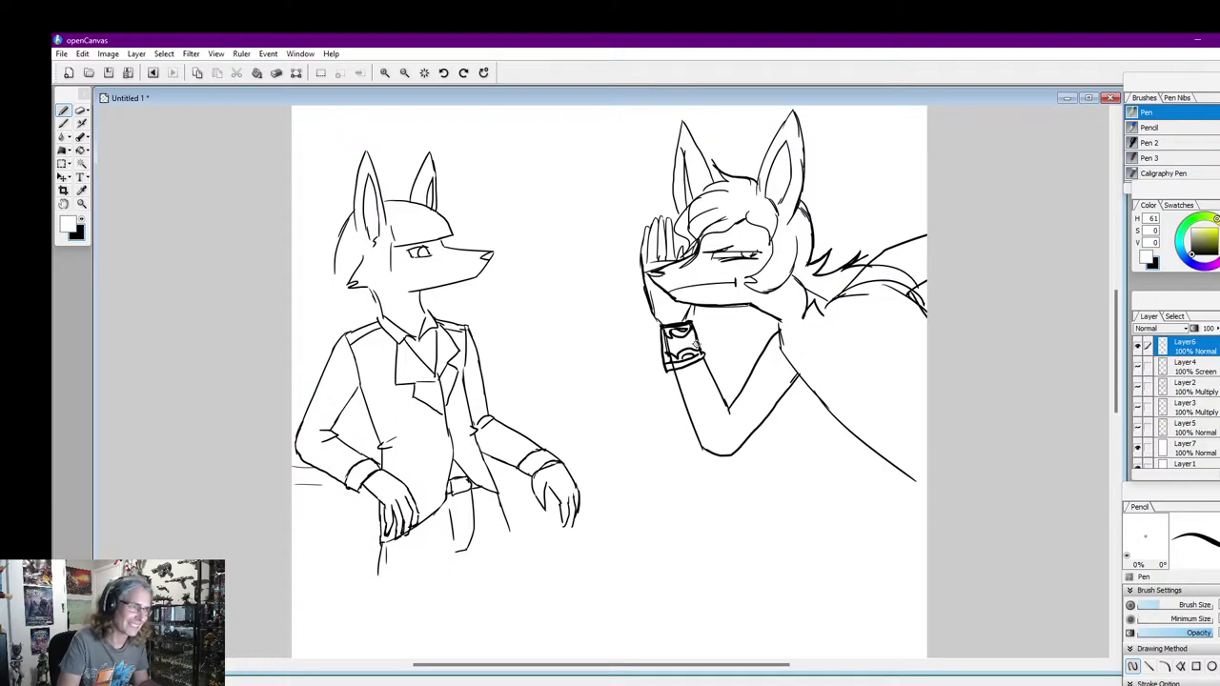
{"action": "left_click", "coordinate": [81, 220]}
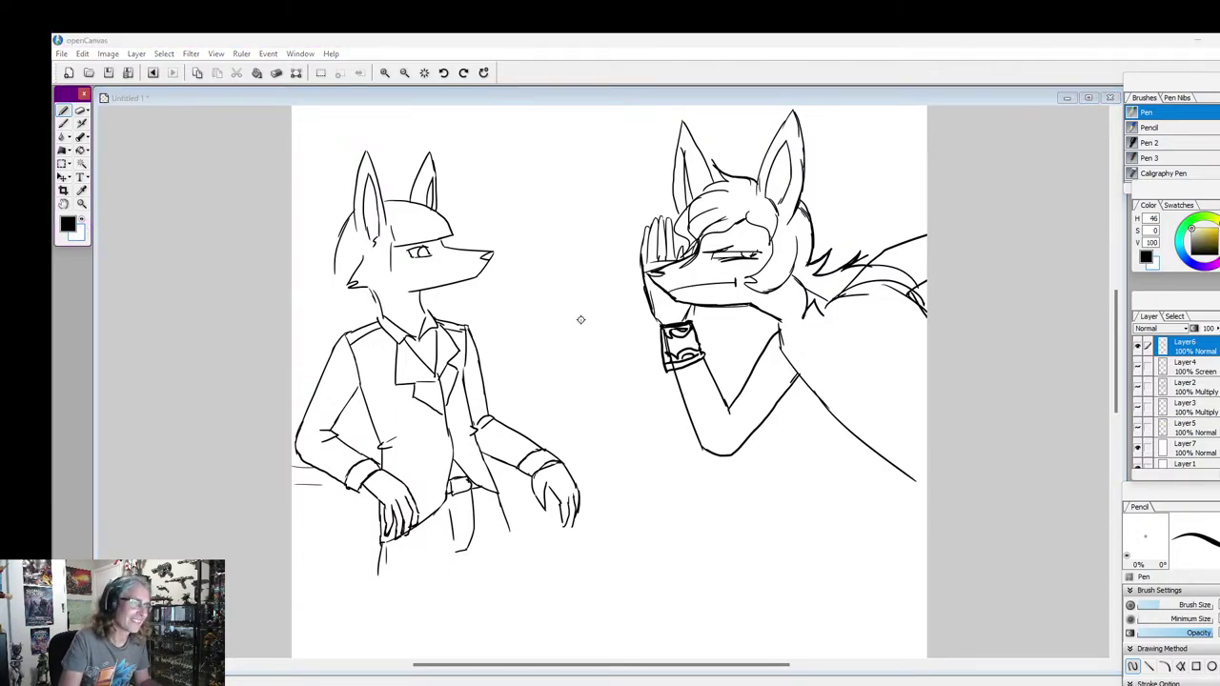
{"action": "left_click", "coordinate": [703, 352]}
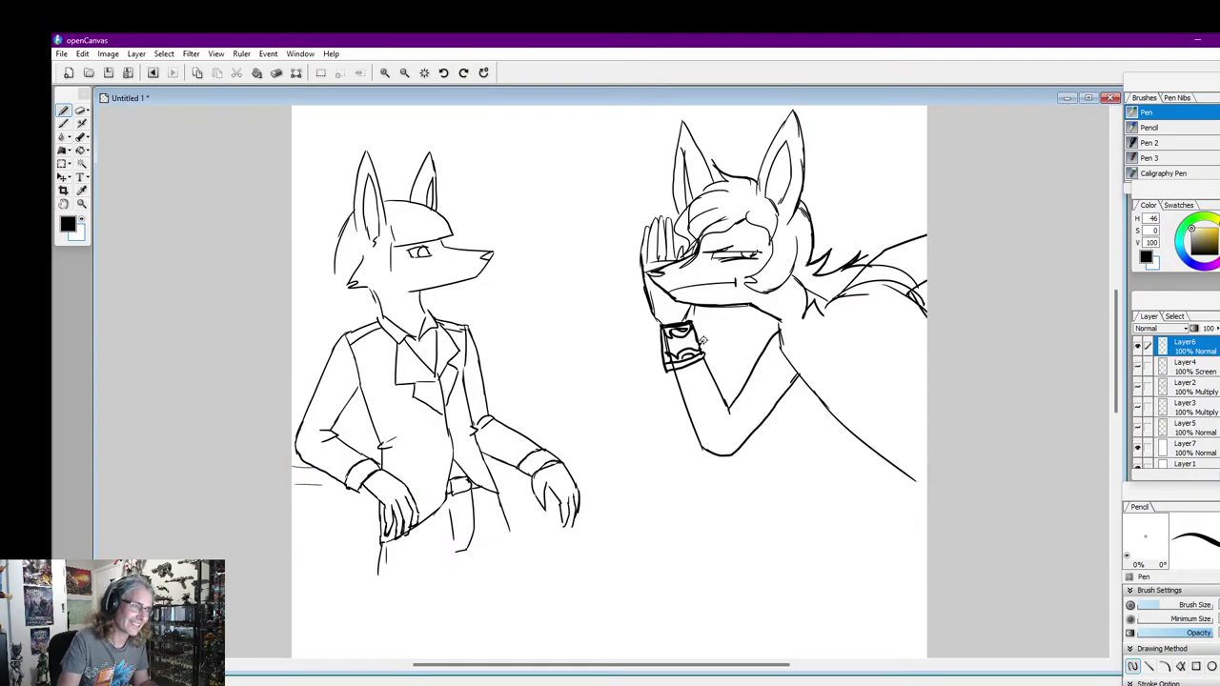
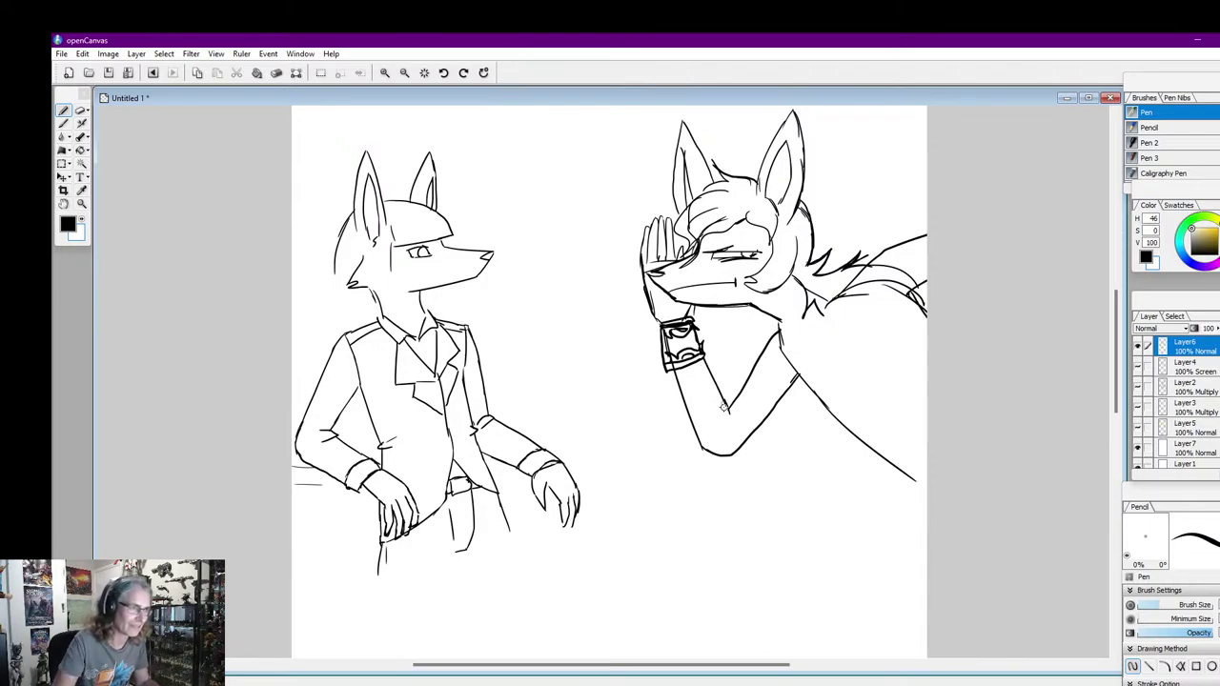
Add creases inside the second character's bent elbow and draw a pointed collar at the base of the neck
{"action": "left_click_drag", "start_coordinate": [730, 411], "coordinate": [741, 421]}
{"action": "left_click_drag", "start_coordinate": [729, 410], "coordinate": [728, 423]}
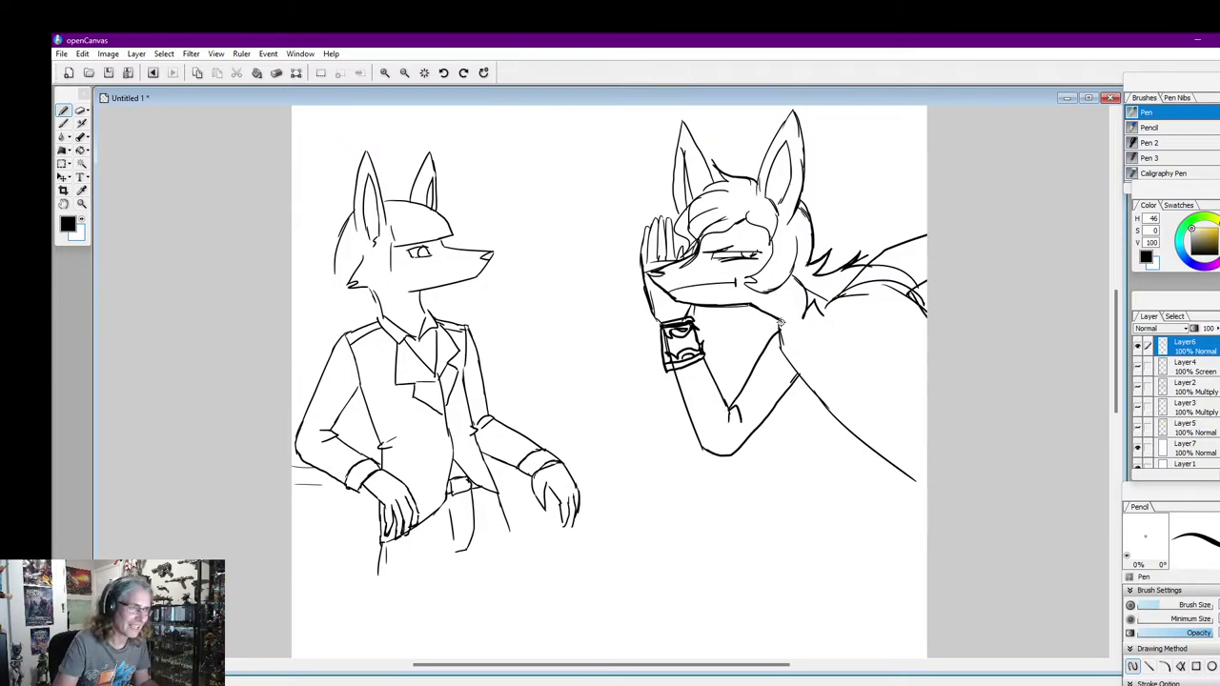
{"action": "mouse_move", "coordinate": [780, 324]}
{"action": "left_mouse_down"}
{"action": "mouse_move", "coordinate": [786, 361]}
{"action": "mouse_move", "coordinate": [765, 342]}
{"action": "mouse_move", "coordinate": [765, 380]}
{"action": "mouse_move", "coordinate": [793, 379]}
{"action": "mouse_move", "coordinate": [760, 424]}
{"action": "left_mouse_up"}
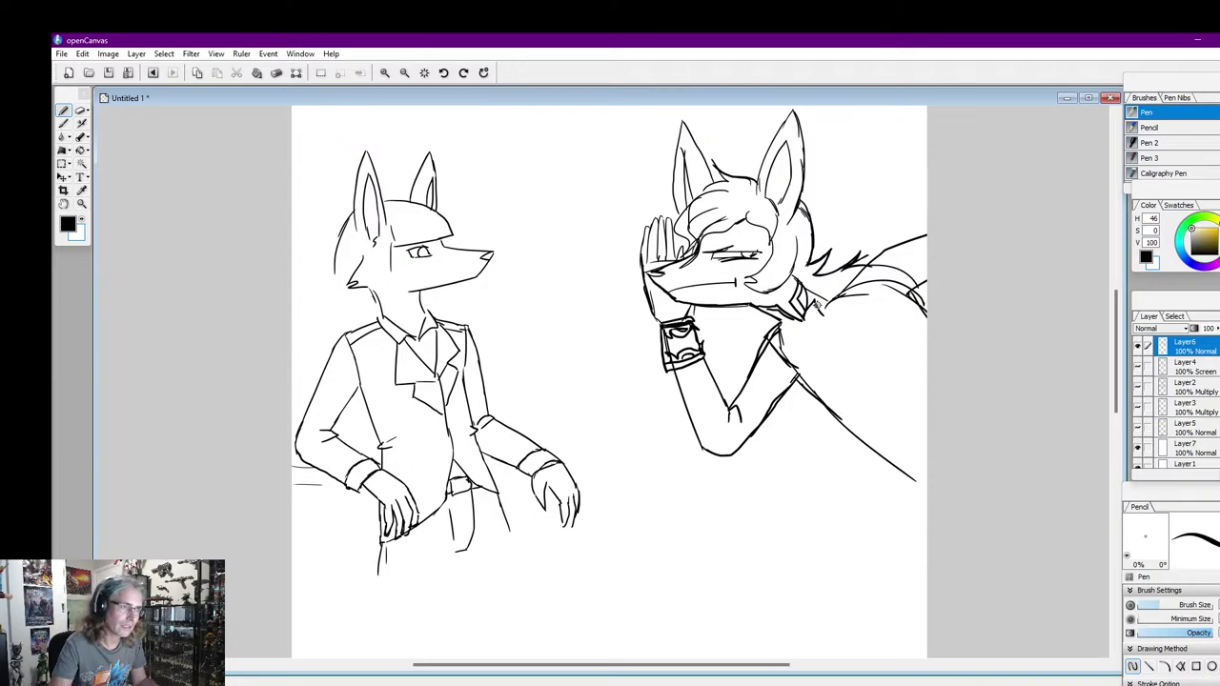
Draw the second character's garment front as a long curved edge down the chest and a dark narrow band along the underside
{"action": "mouse_move", "coordinate": [817, 303]}
{"action": "left_mouse_down"}
{"action": "mouse_move", "coordinate": [847, 355]}
{"action": "mouse_move", "coordinate": [924, 419]}
{"action": "left_mouse_up"}
{"action": "left_click_drag", "start_coordinate": [783, 330], "coordinate": [878, 443]}
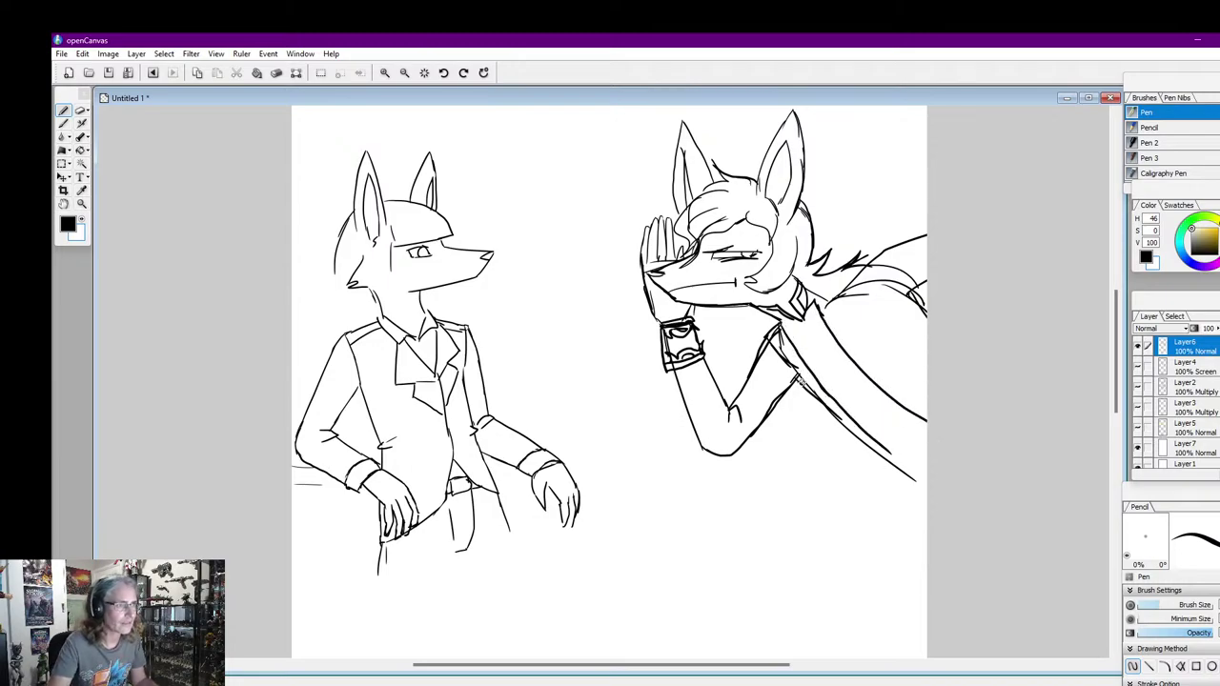
{"action": "left_click_drag", "start_coordinate": [801, 382], "coordinate": [910, 477]}
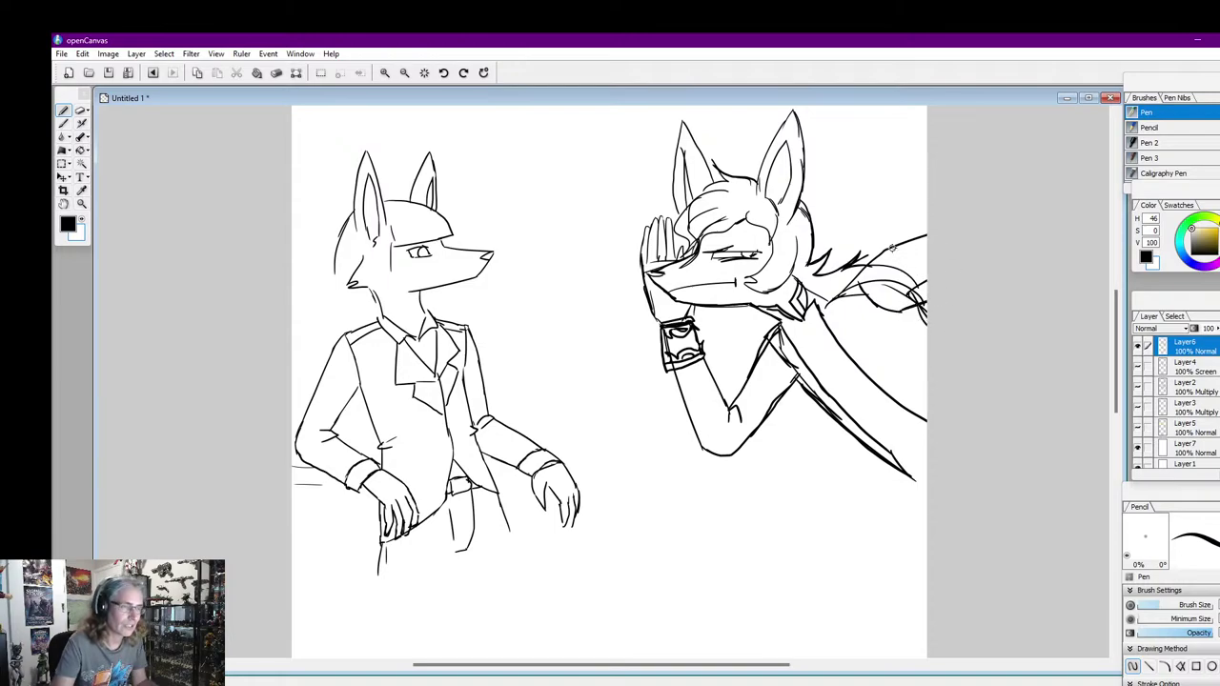
Paint out the long flowing hair lock over the second character's back in white, using a larger brush
{"action": "left_click", "coordinate": [81, 220]}
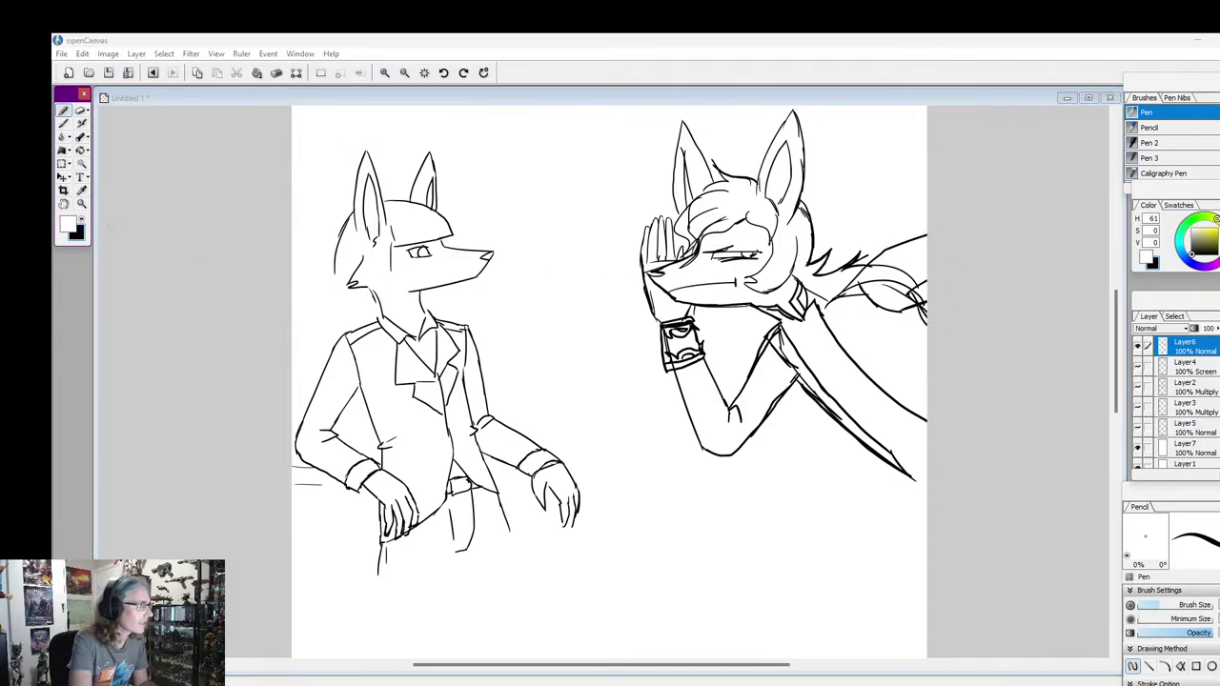
{"action": "mouse_move", "coordinate": [902, 240]}
{"action": "left_mouse_down"}
{"action": "mouse_move", "coordinate": [881, 255]}
{"action": "mouse_move", "coordinate": [899, 244]}
{"action": "left_mouse_up"}
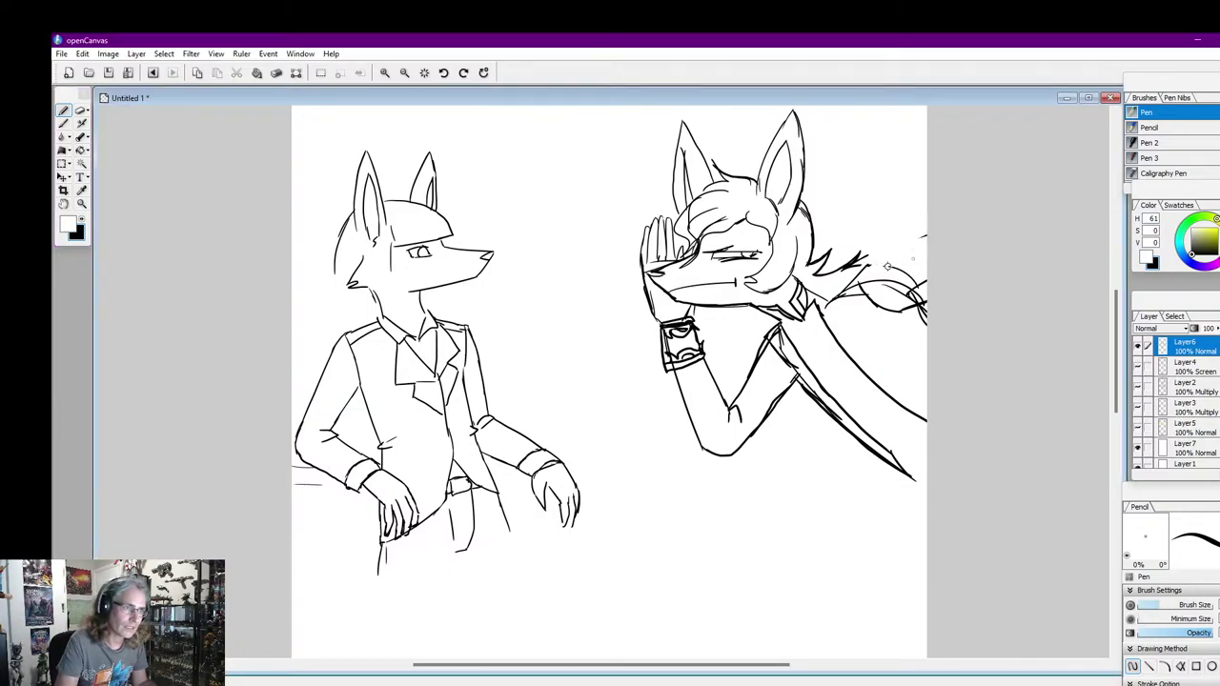
{"action": "key", "text": "bracketright"}
{"action": "key", "text": "bracketright"}
{"action": "left_click_drag", "start_coordinate": [911, 270], "coordinate": [888, 283]}
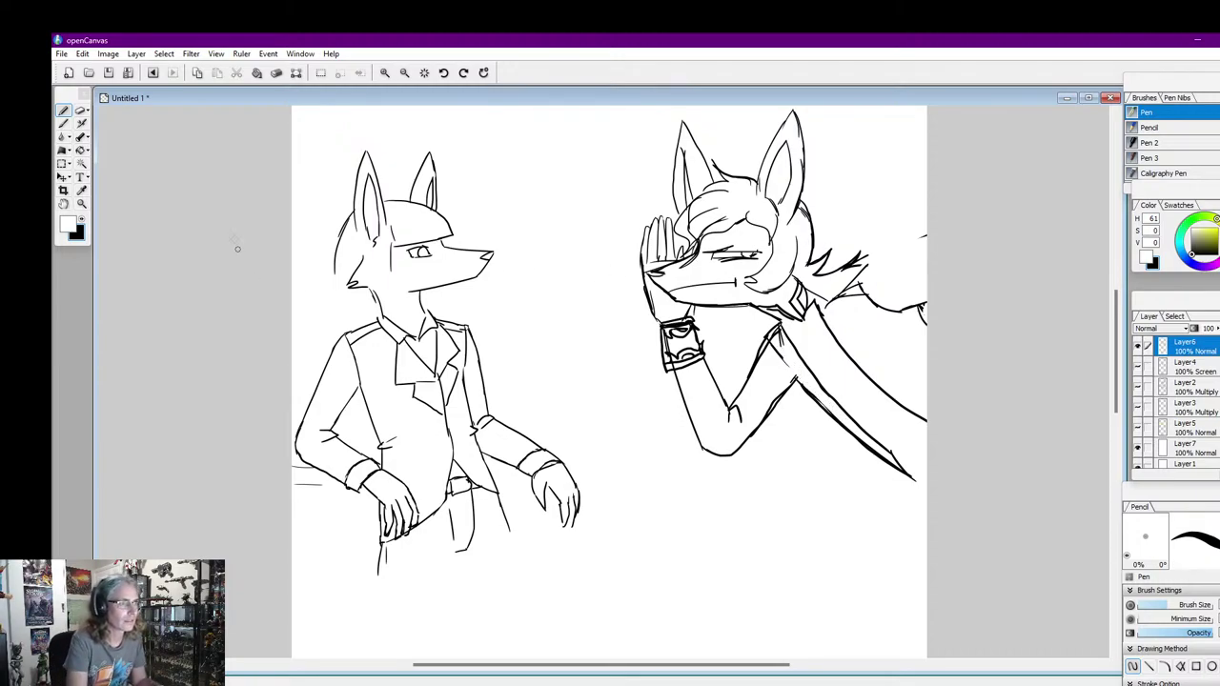
Darken the second character's forelock outline in black and draw a curved shoulder line behind the spiky back hair
{"action": "left_click", "coordinate": [82, 220]}
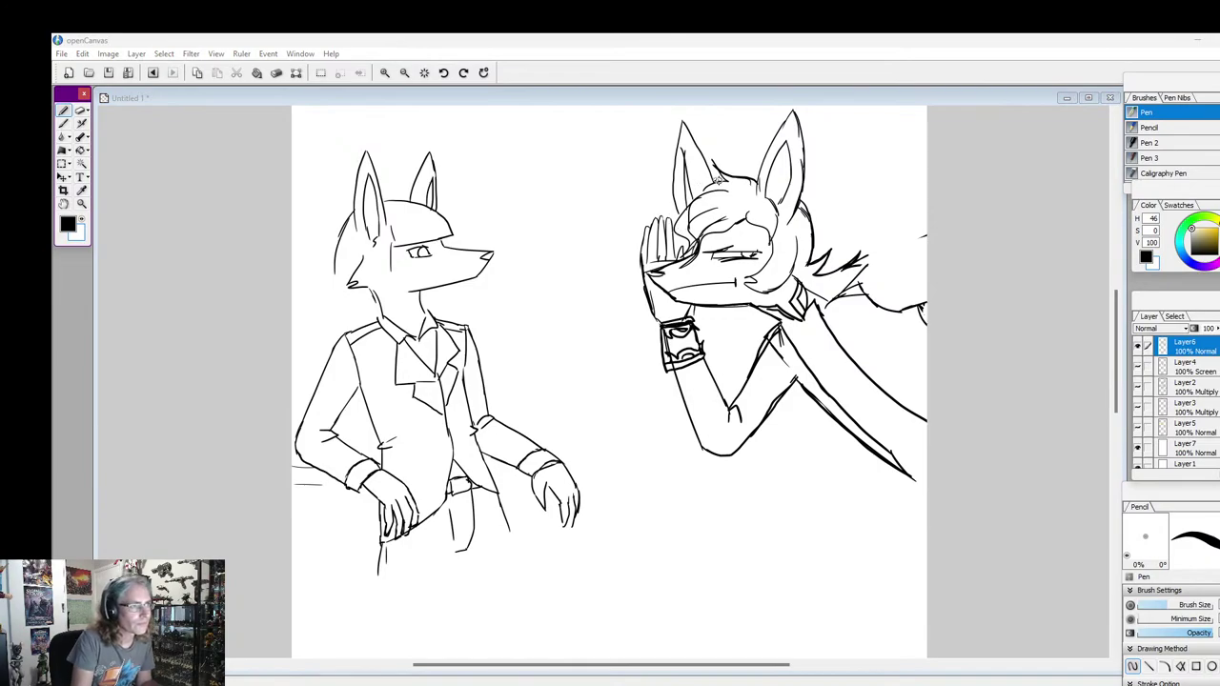
{"action": "left_click", "coordinate": [720, 181]}
{"action": "left_click_drag", "start_coordinate": [719, 178], "coordinate": [706, 188]}
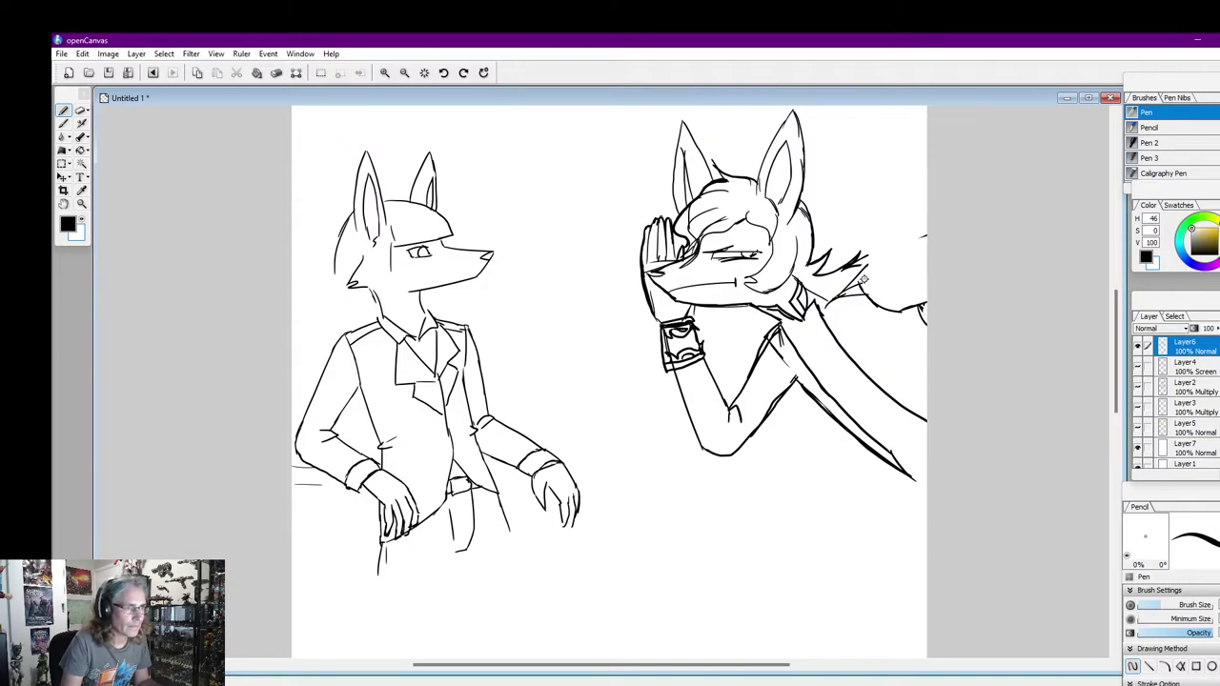
{"action": "left_click_drag", "start_coordinate": [864, 274], "coordinate": [928, 242]}
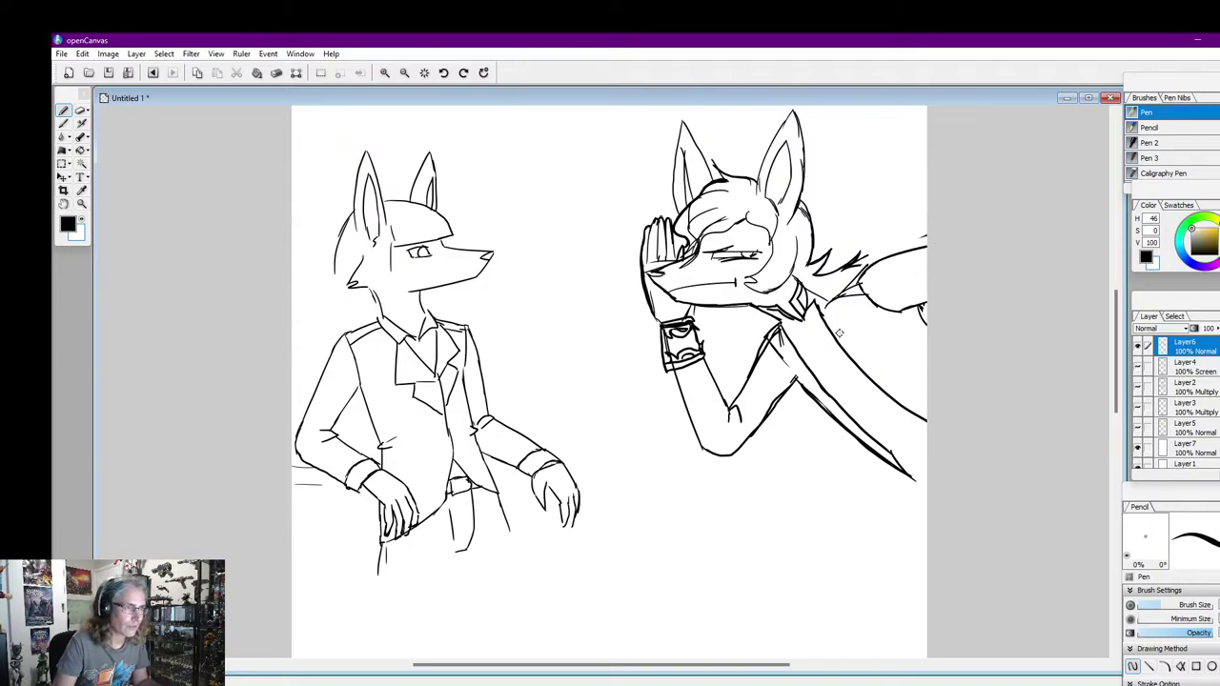
Draw curled ornamental trim along the garment's curved front edge and inside the narrow band along its underside
{"action": "mouse_move", "coordinate": [825, 316]}
{"action": "left_mouse_down"}
{"action": "mouse_move", "coordinate": [880, 366]}
{"action": "mouse_move", "coordinate": [870, 373]}
{"action": "mouse_move", "coordinate": [926, 414]}
{"action": "left_mouse_up"}
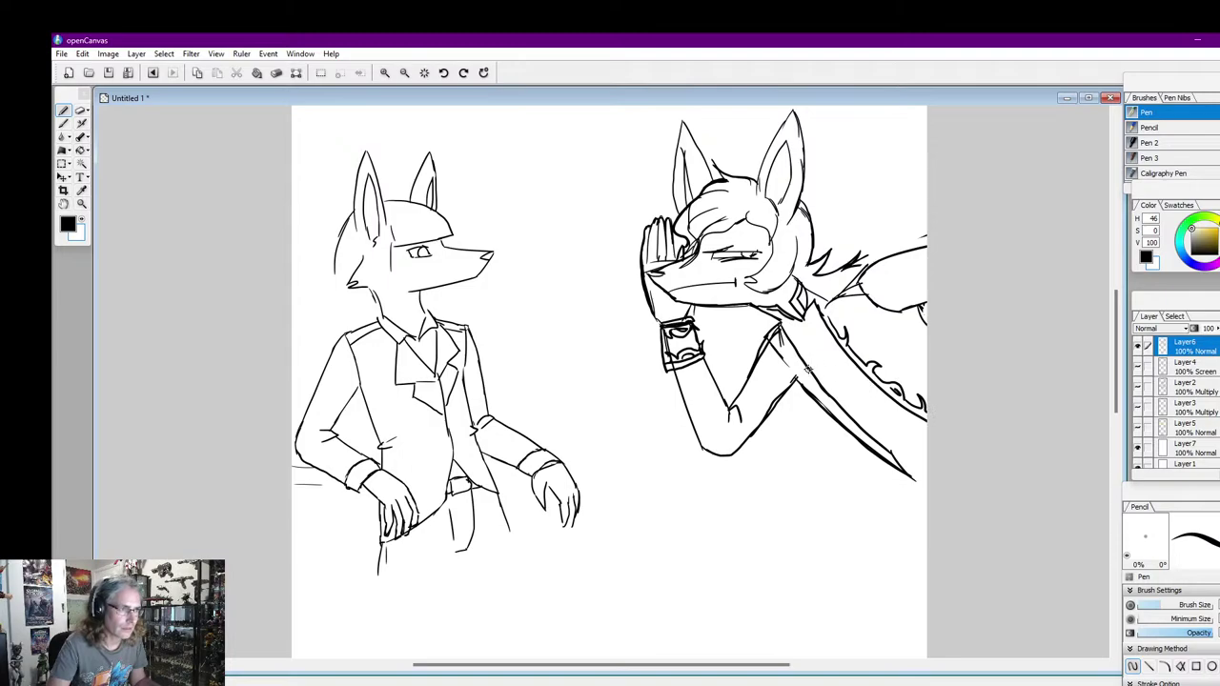
{"action": "left_click_drag", "start_coordinate": [813, 382], "coordinate": [894, 467]}
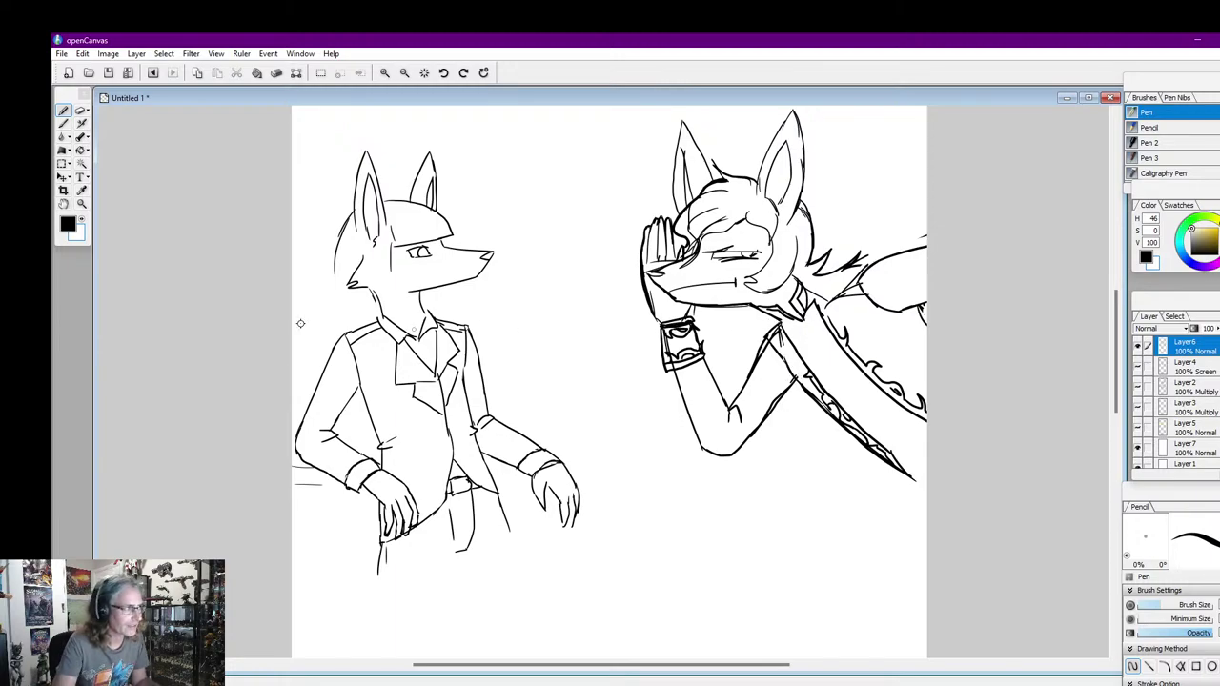
Trim the overlapping lines at the raised arm's shoulder point and the stray strokes below the back hair in white
{"action": "left_click", "coordinate": [80, 218]}
{"action": "left_click", "coordinate": [777, 336]}
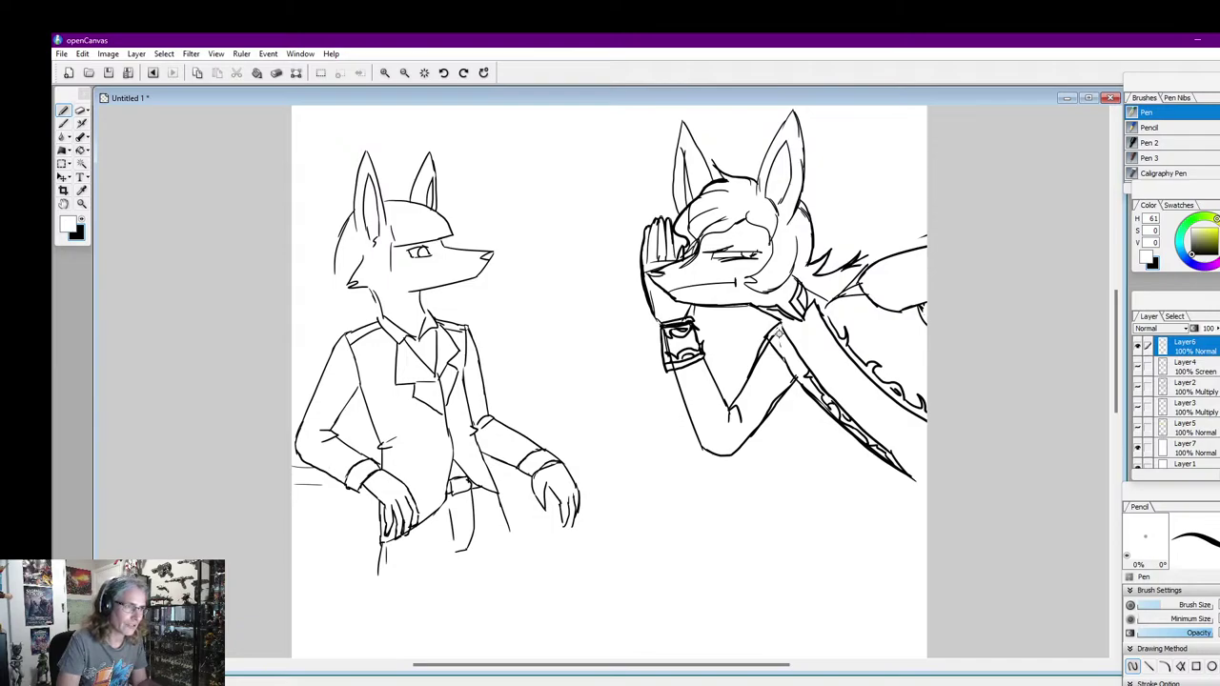
{"action": "left_click_drag", "start_coordinate": [773, 328], "coordinate": [774, 341]}
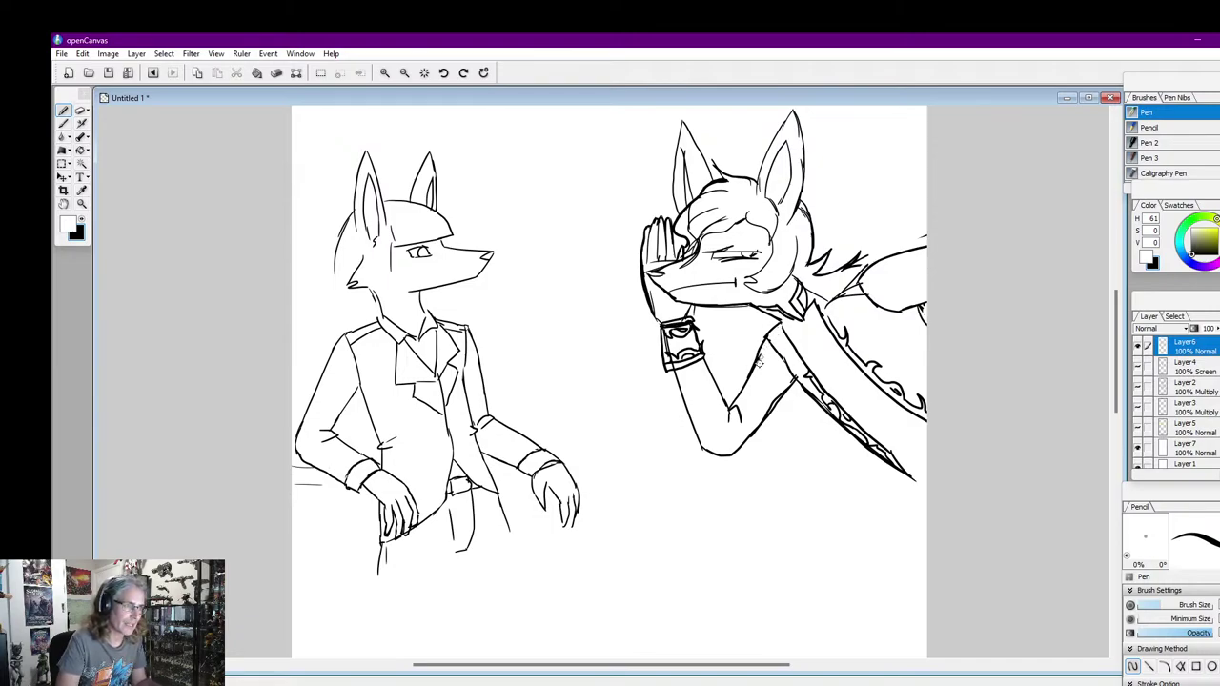
{"action": "mouse_move", "coordinate": [757, 366]}
{"action": "left_mouse_down"}
{"action": "mouse_move", "coordinate": [751, 381]}
{"action": "mouse_move", "coordinate": [746, 370]}
{"action": "left_mouse_up"}
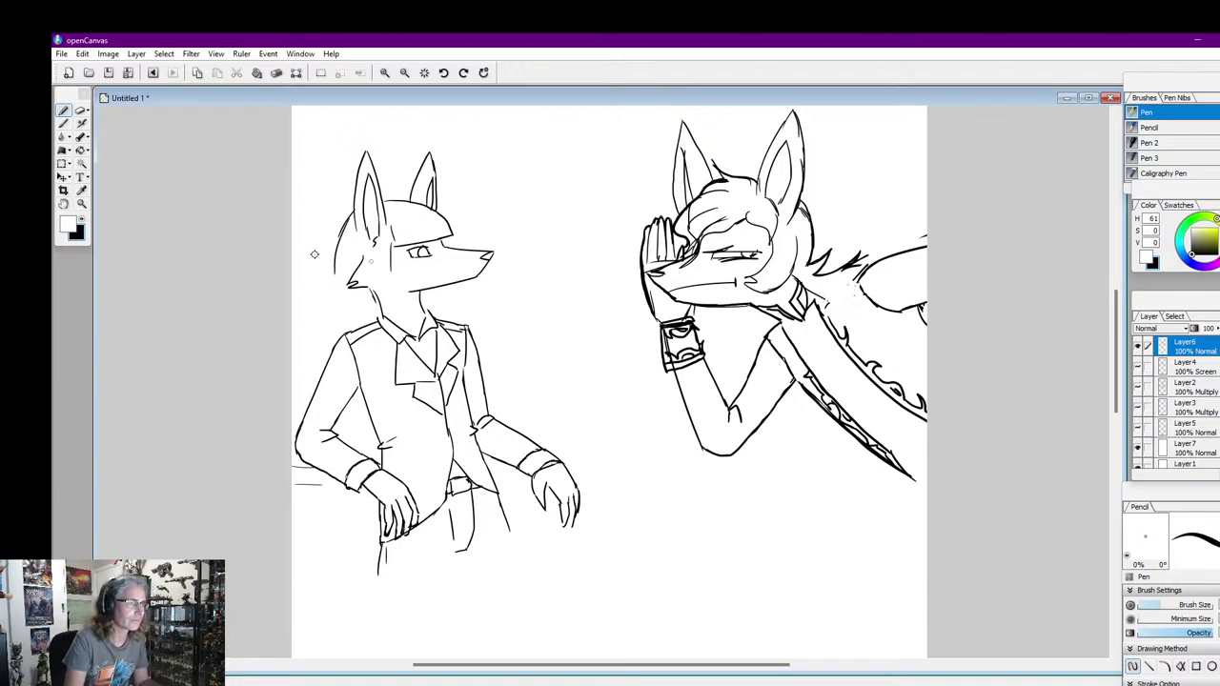
Redraw the neck-to-shoulder line in black and add a table edge beneath the suited fox's resting elbow
{"action": "left_click", "coordinate": [85, 221]}
{"action": "left_click", "coordinate": [858, 278]}
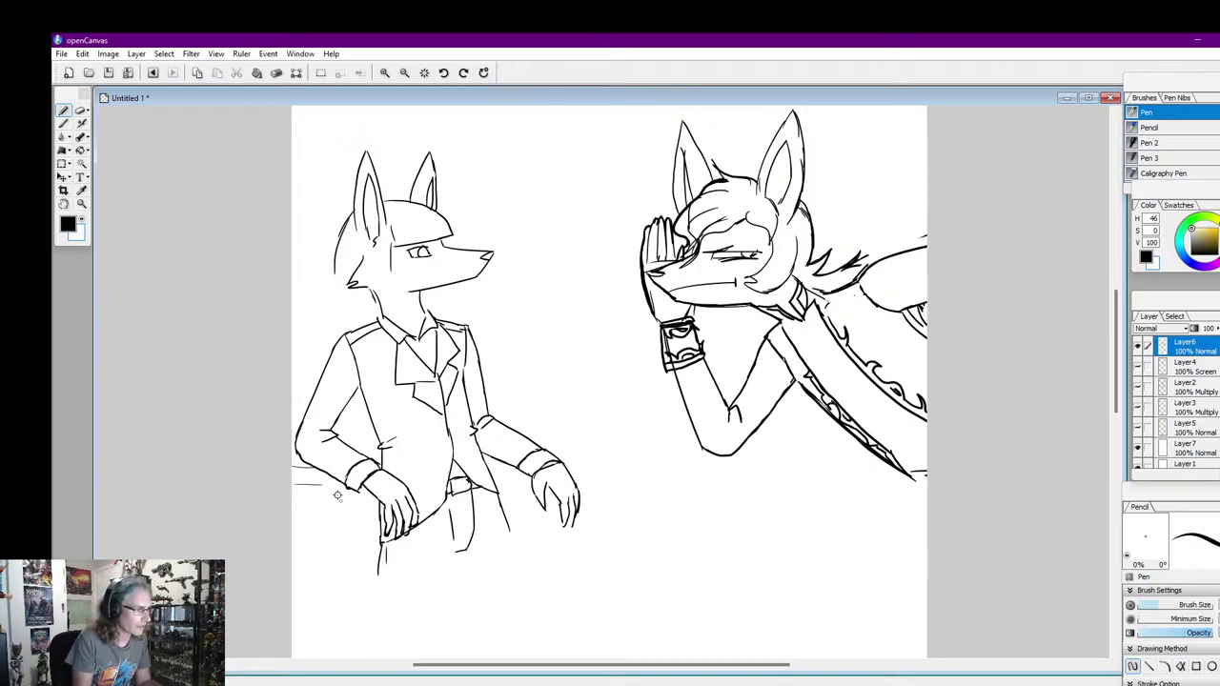
{"action": "left_click_drag", "start_coordinate": [303, 492], "coordinate": [339, 489]}
{"action": "left_click_drag", "start_coordinate": [292, 494], "coordinate": [348, 489]}
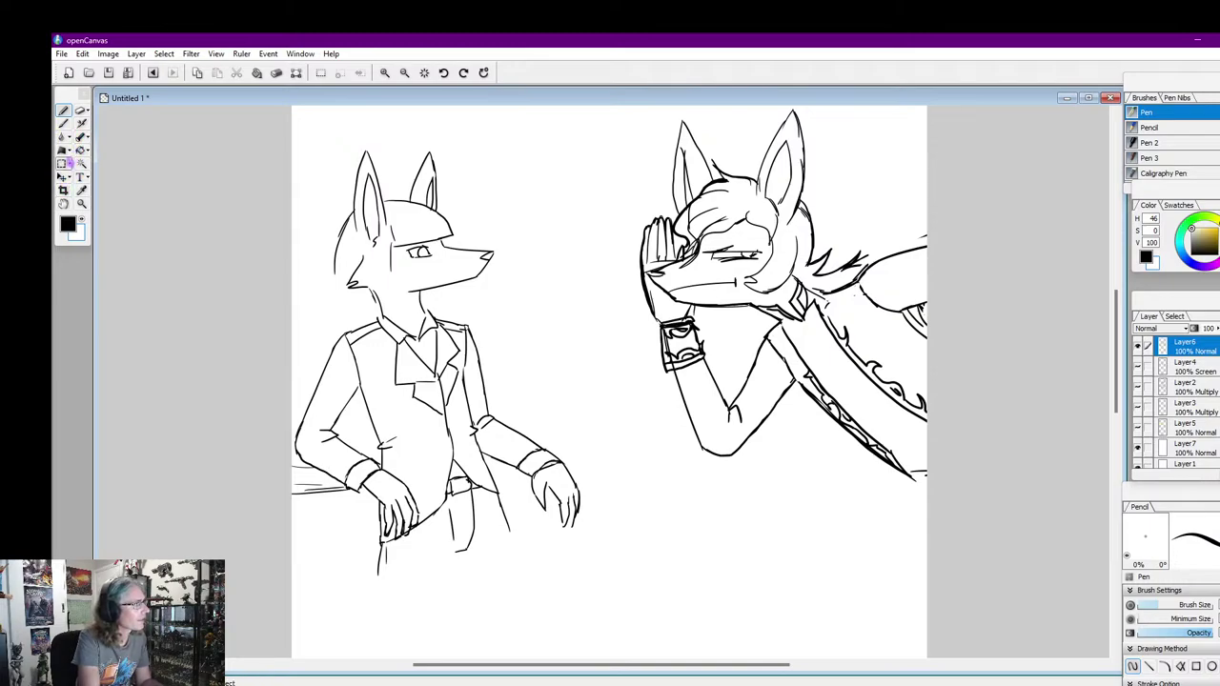
Select the whole suited fox with a polygon selection following its outline, including the table edge
{"action": "left_click", "coordinate": [63, 165]}
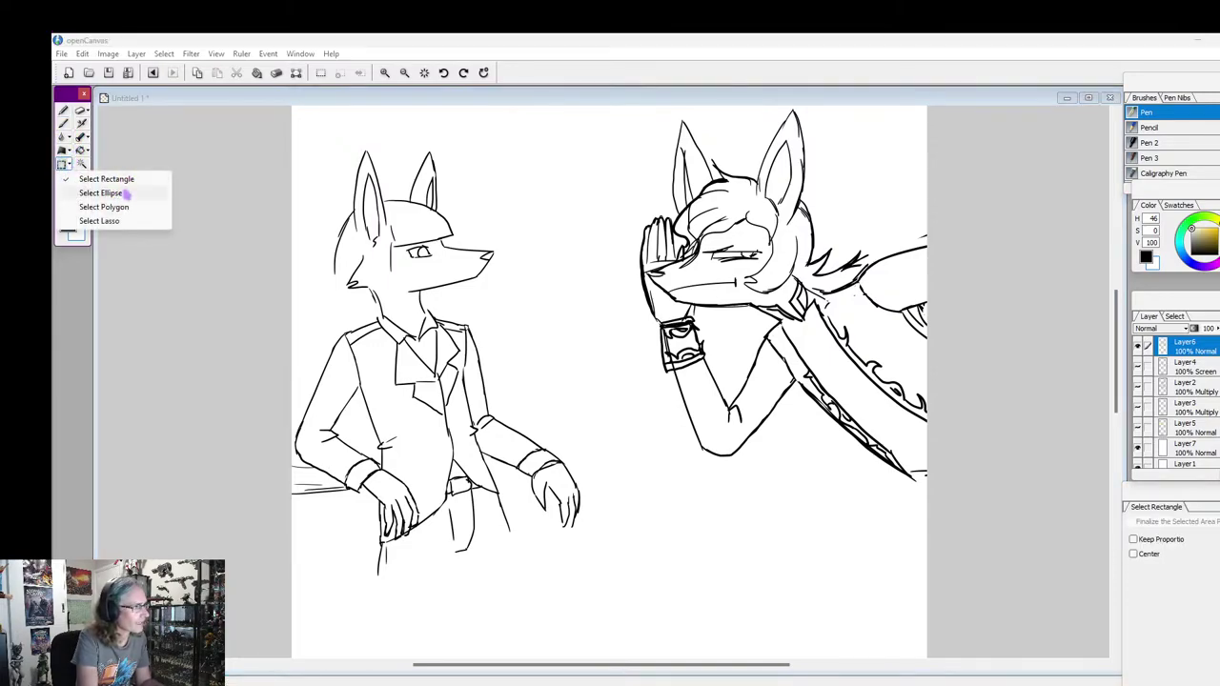
{"action": "left_click", "coordinate": [104, 192]}
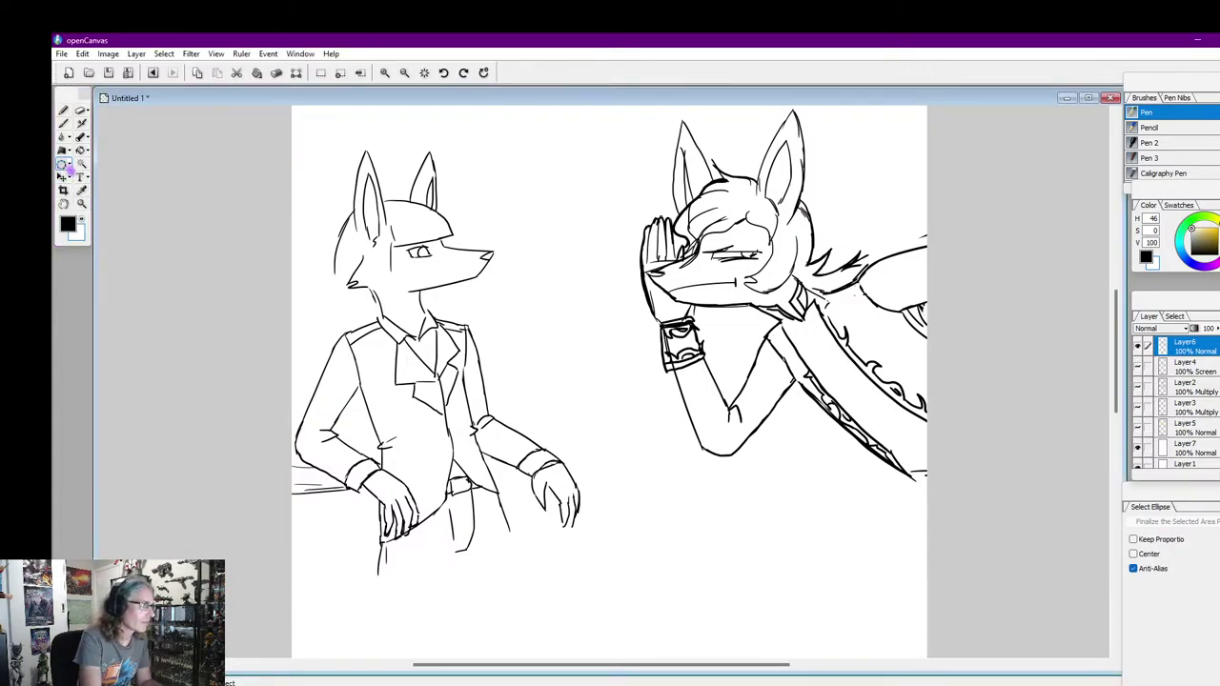
{"action": "left_click", "coordinate": [61, 164]}
{"action": "left_click", "coordinate": [112, 207]}
{"action": "left_click", "coordinate": [289, 177]}
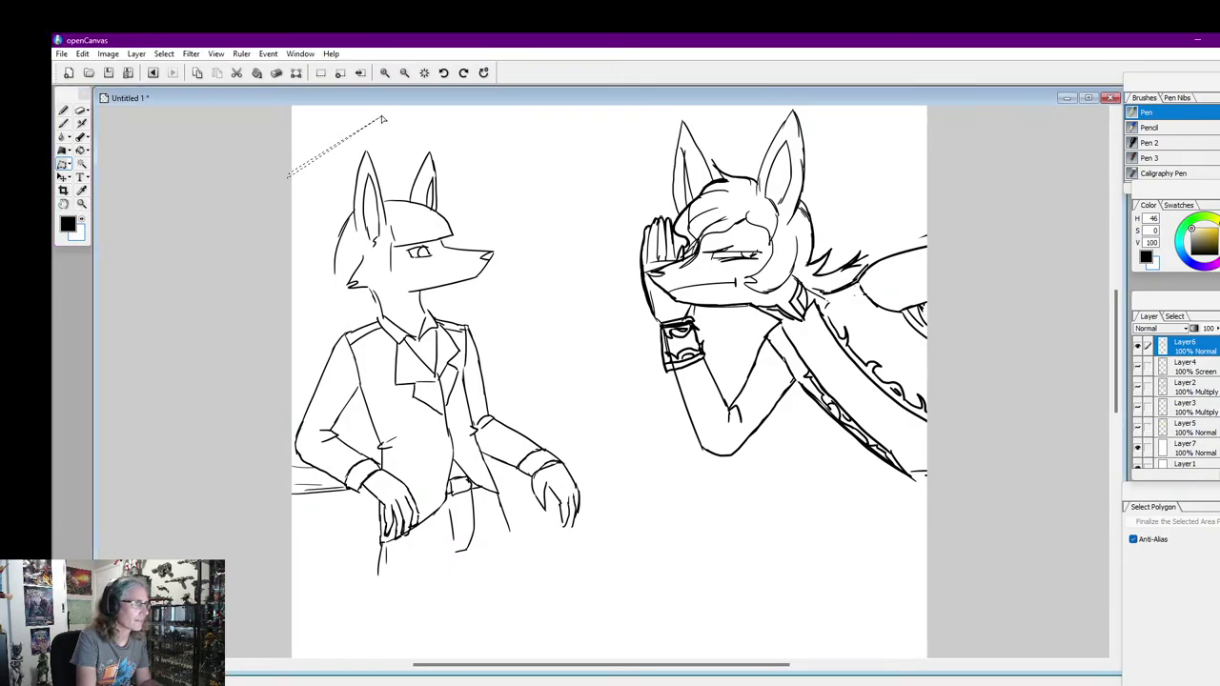
{"action": "left_click", "coordinate": [387, 118]}
{"action": "left_click", "coordinate": [498, 145]}
{"action": "left_click", "coordinate": [558, 284]}
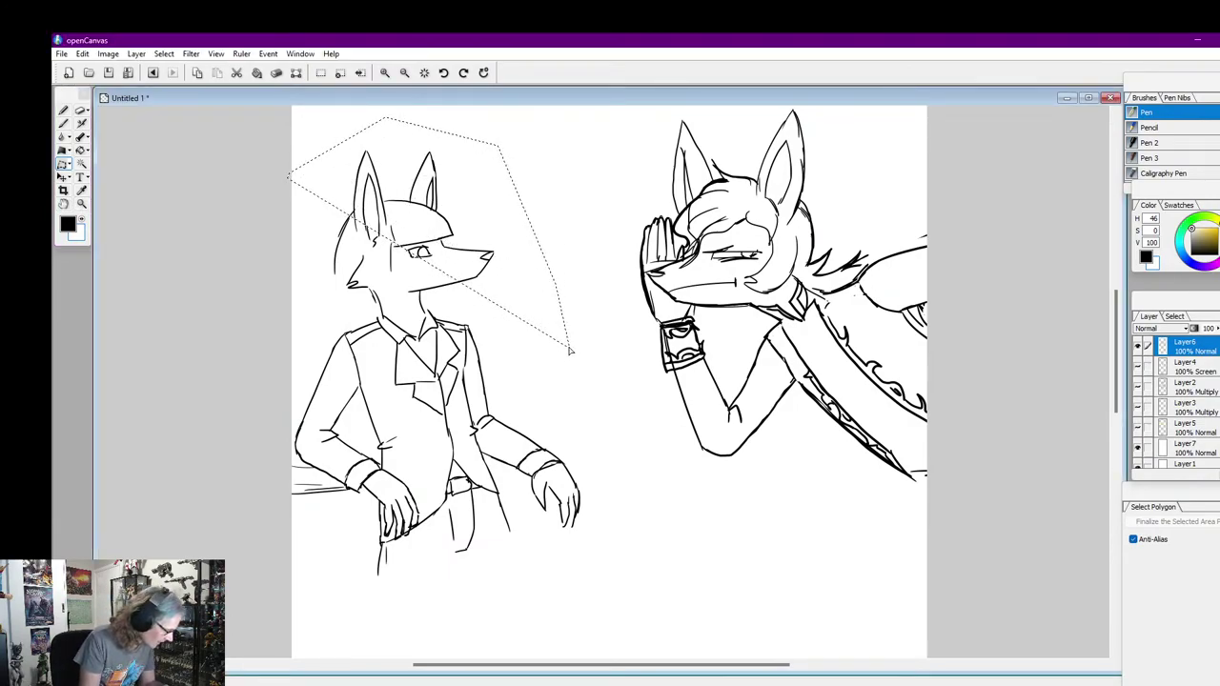
{"action": "left_click", "coordinate": [500, 303]}
{"action": "left_click", "coordinate": [501, 375]}
{"action": "left_click", "coordinate": [523, 412]}
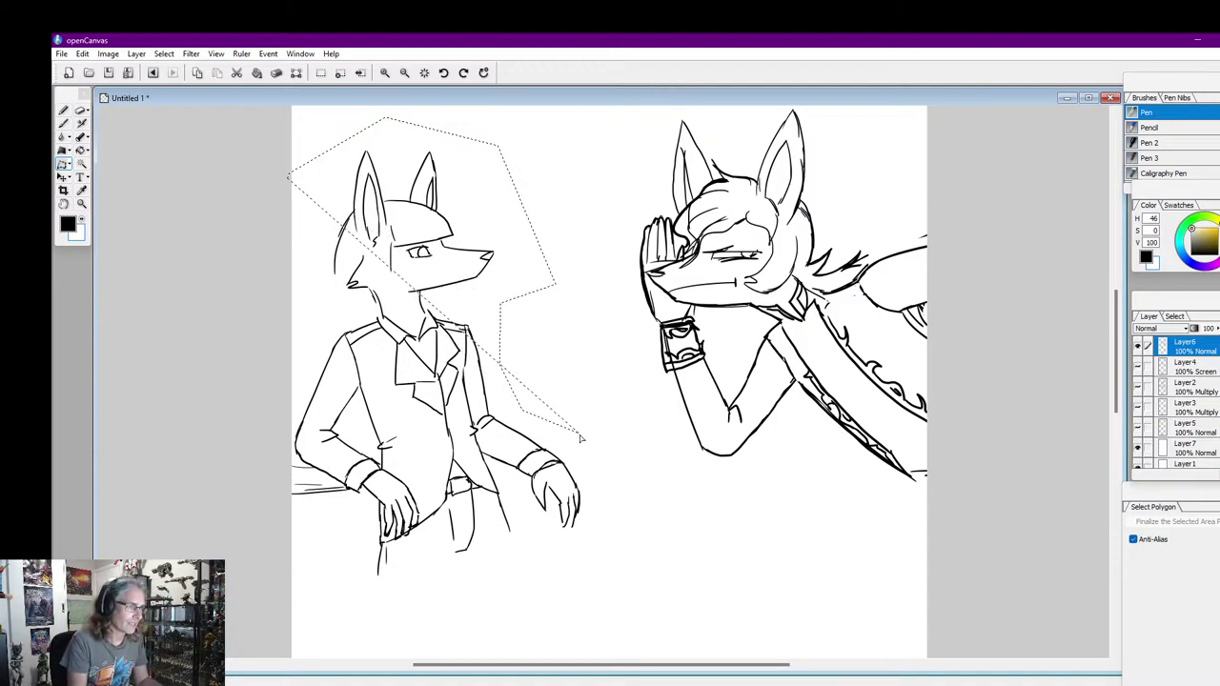
{"action": "left_click", "coordinate": [582, 434]}
{"action": "left_click", "coordinate": [603, 479]}
{"action": "left_click", "coordinate": [603, 524]}
{"action": "left_click", "coordinate": [566, 551]}
{"action": "left_click", "coordinate": [462, 589]}
{"action": "left_click", "coordinate": [367, 597]}
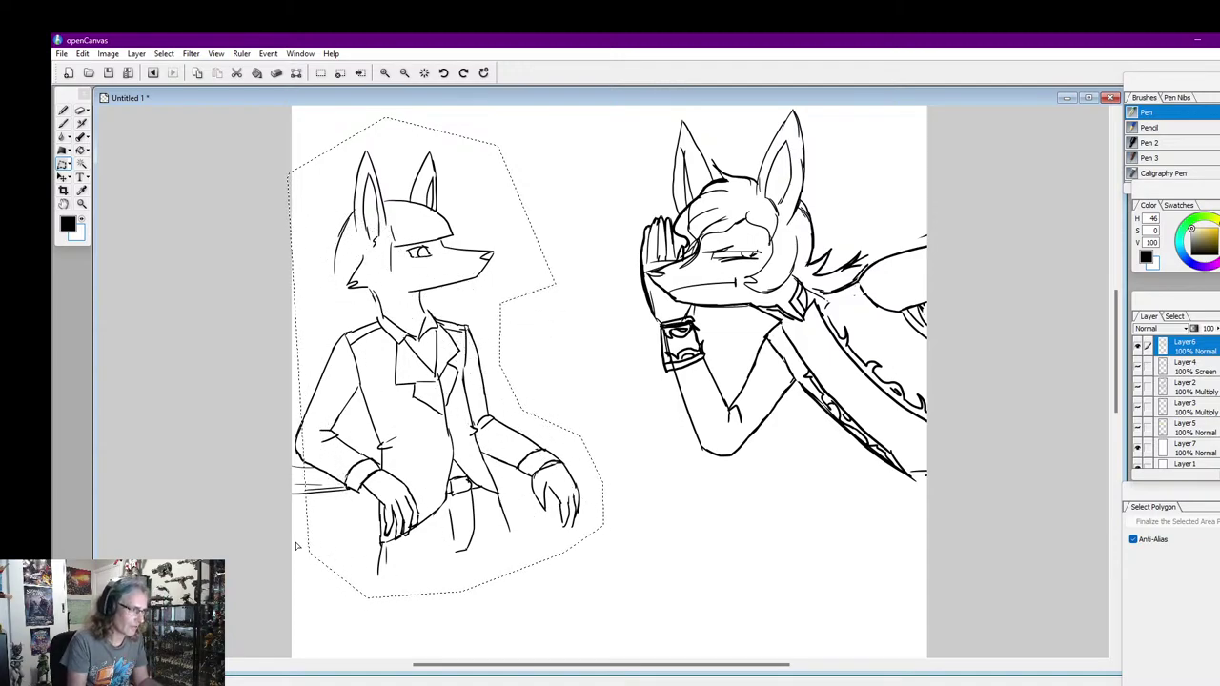
{"action": "left_click", "coordinate": [293, 515]}
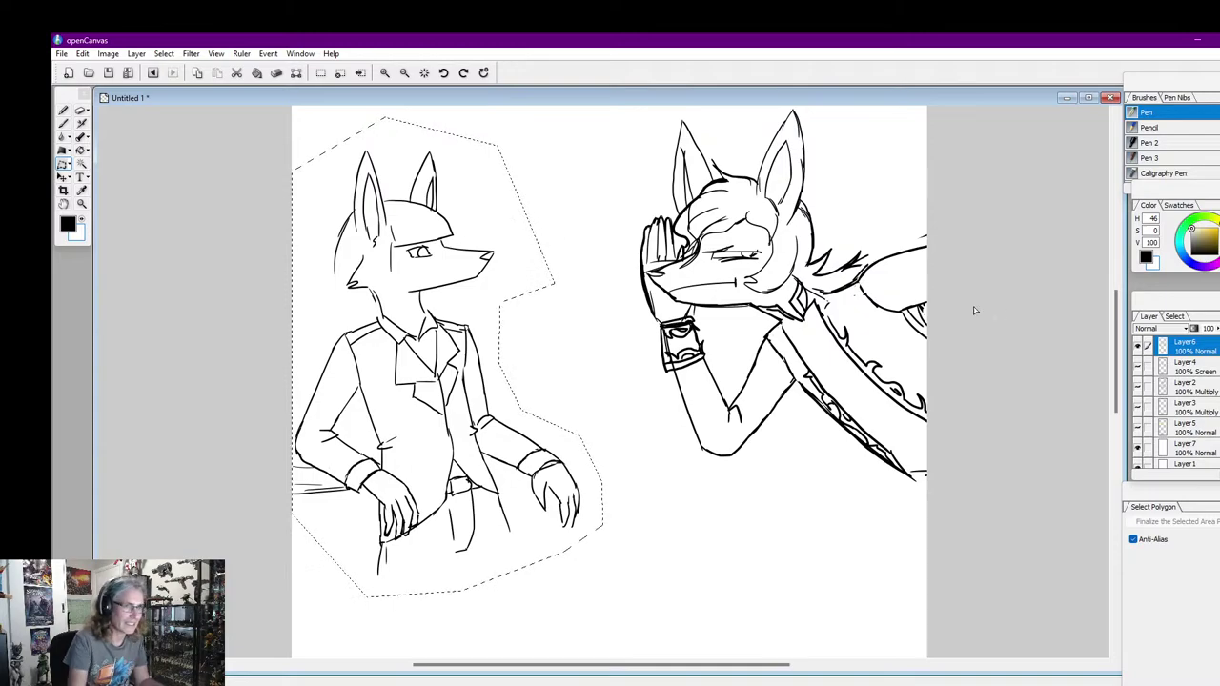
{"action": "scroll", "coordinate": [1119, 327], "scroll_direction": "up", "scroll_amount": 2}
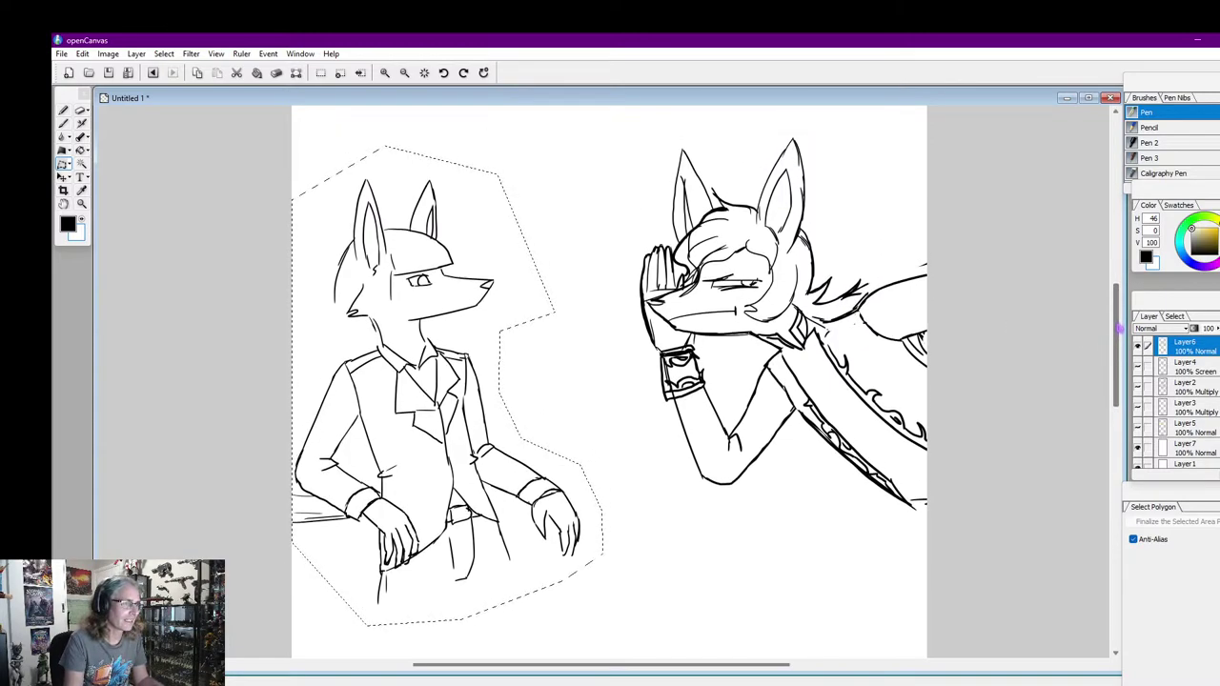
{"action": "scroll", "coordinate": [1119, 327], "scroll_direction": "down", "scroll_amount": 1}
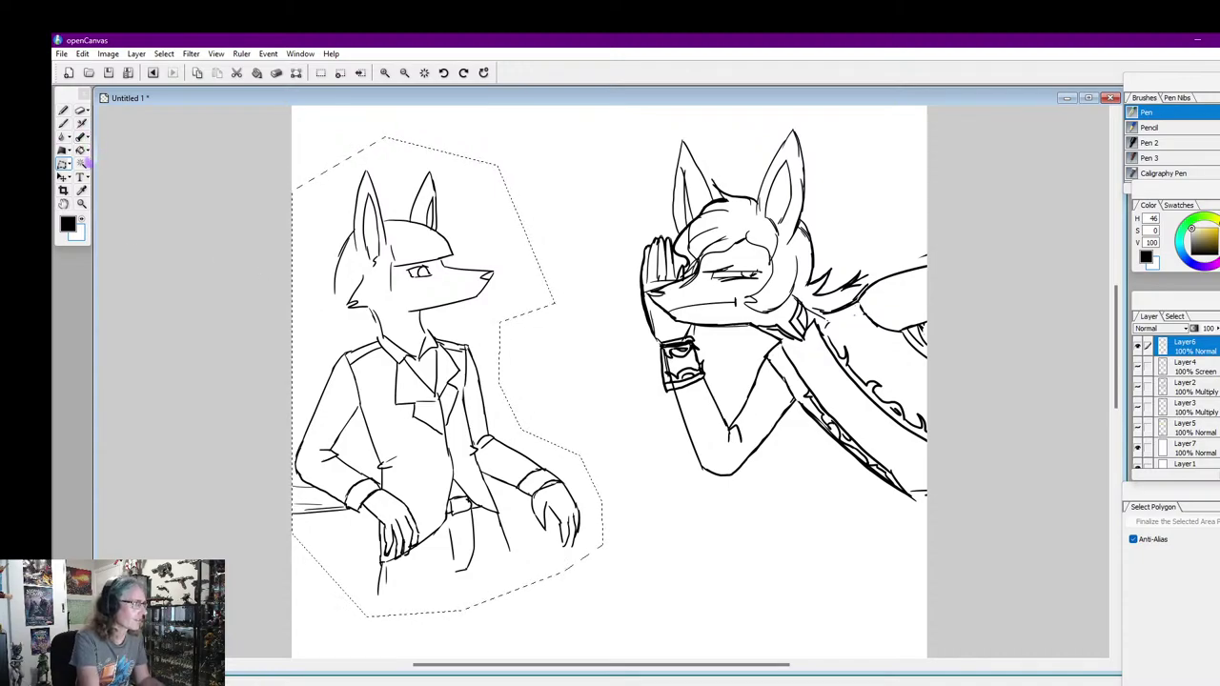
{"action": "left_click", "coordinate": [81, 150]}
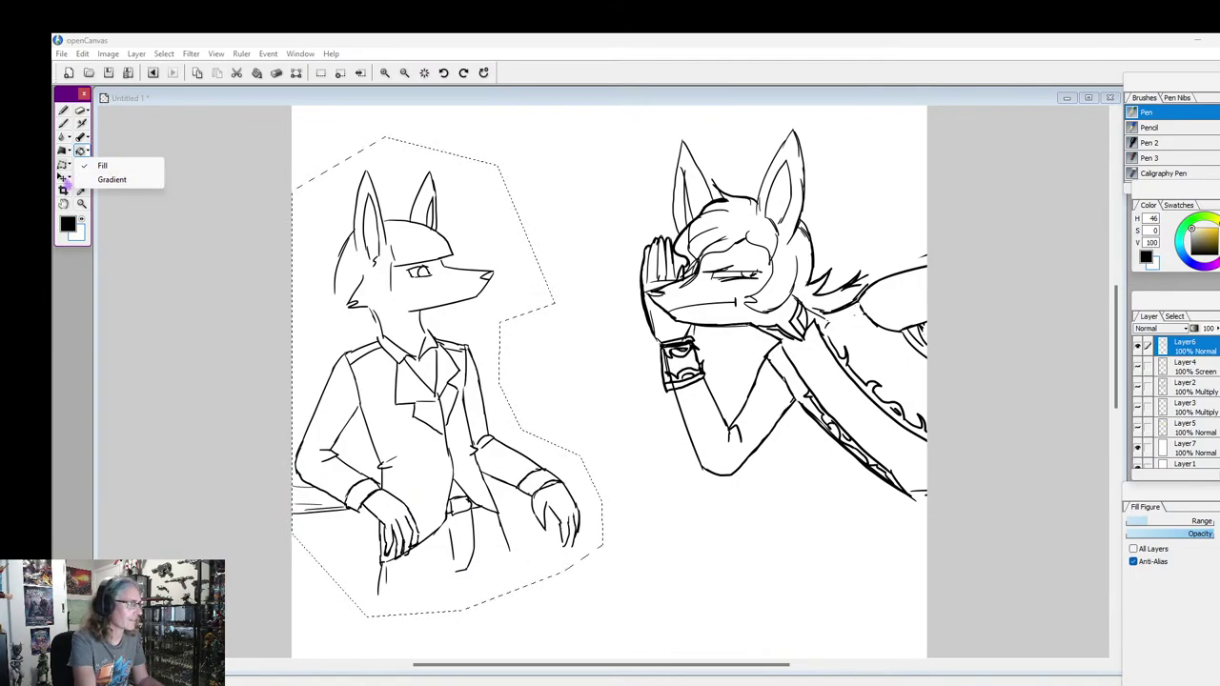
{"action": "left_click", "coordinate": [86, 56]}
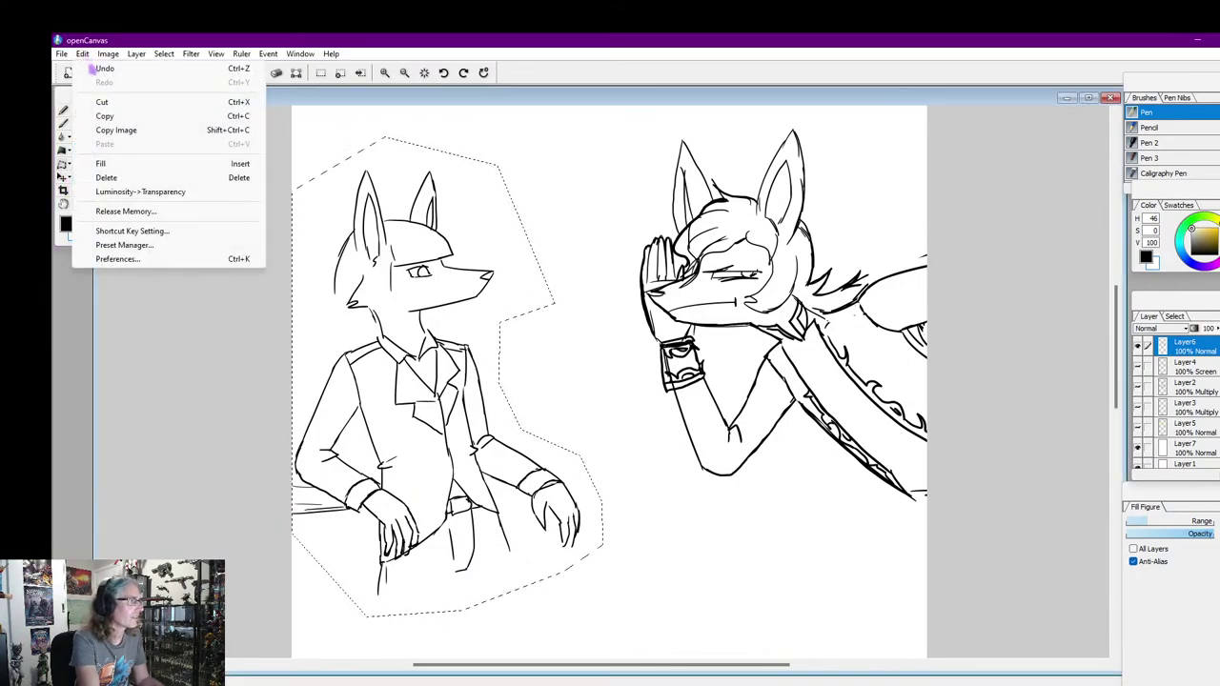
{"action": "left_click", "coordinate": [190, 54]}
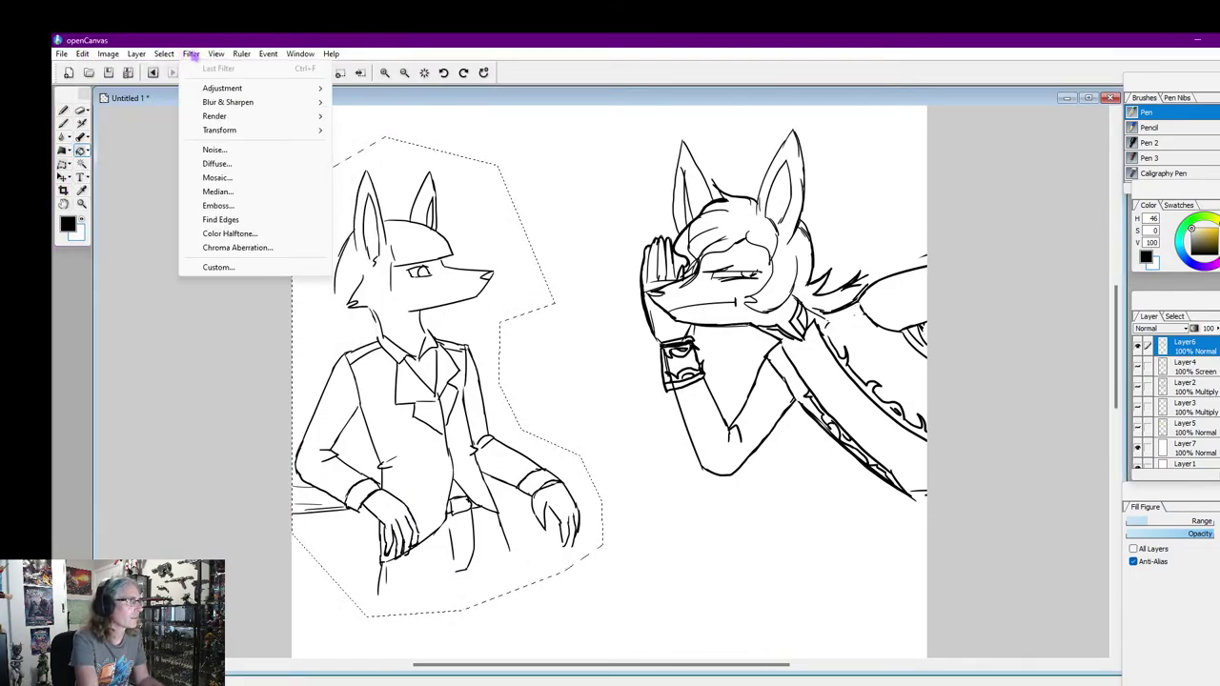
{"action": "mouse_move", "coordinate": [222, 57]}
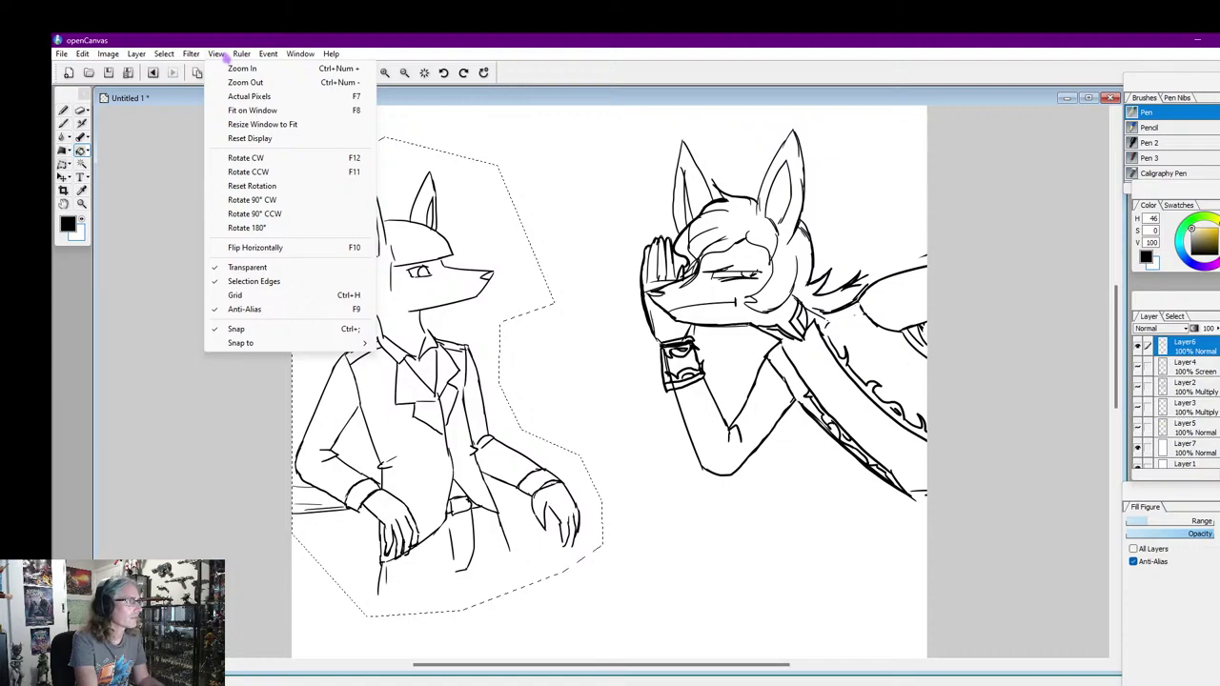
{"action": "left_click", "coordinate": [86, 55]}
Enlarge the selected suited fox with Free Transform to 108.7% width, increasing its height as well, and apply the transformation
{"action": "left_click", "coordinate": [136, 57]}
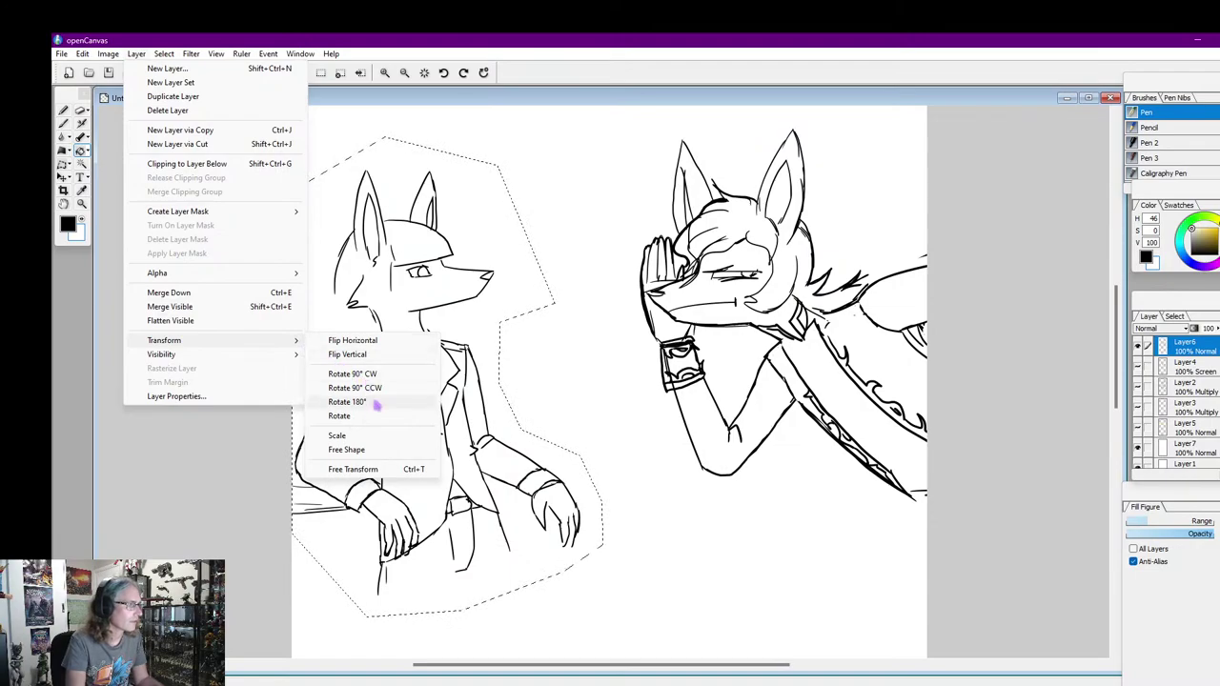
{"action": "left_click", "coordinate": [352, 469]}
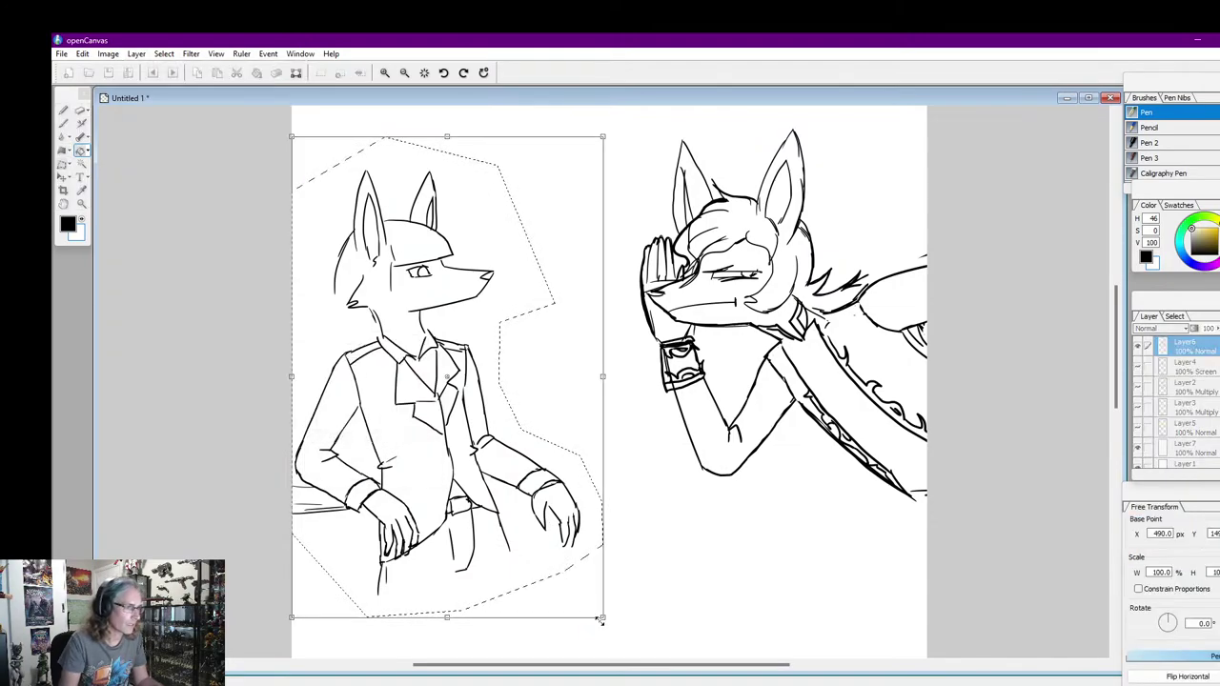
{"action": "left_click_drag", "start_coordinate": [601, 618], "coordinate": [620, 555]}
{"action": "scroll", "coordinate": [693, 530], "scroll_direction": "up", "scroll_amount": 5}
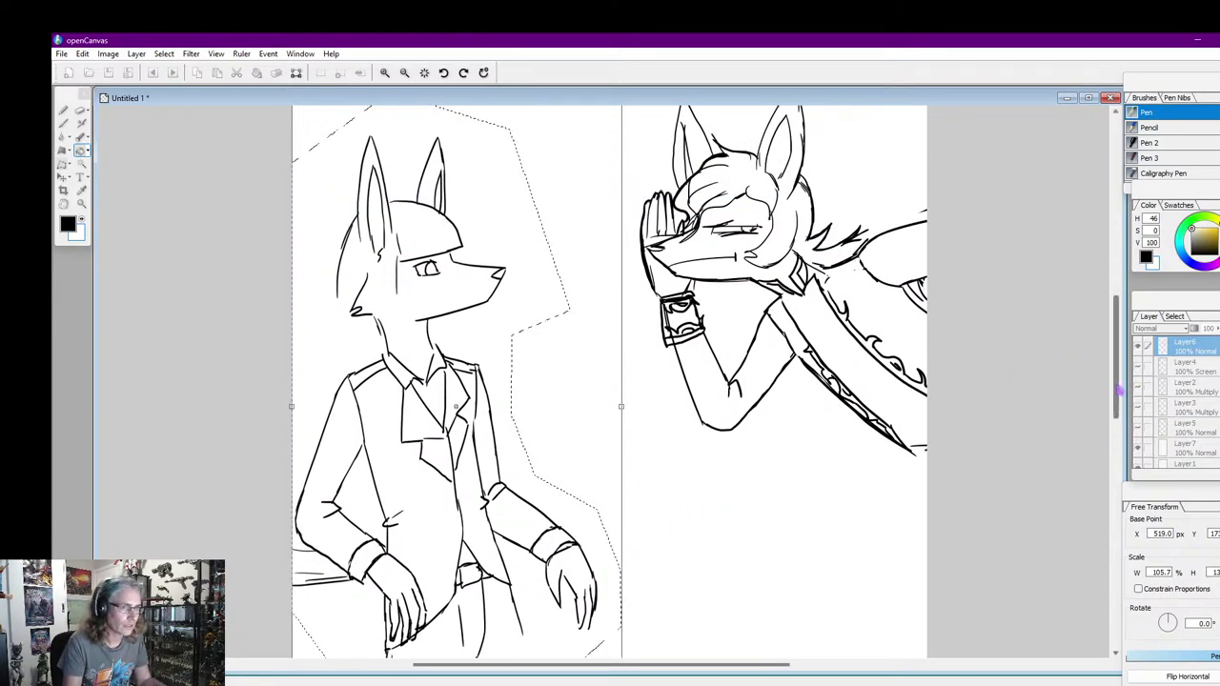
{"action": "left_click_drag", "start_coordinate": [1120, 393], "coordinate": [1122, 415]}
{"action": "left_click_drag", "start_coordinate": [620, 616], "coordinate": [595, 477]}
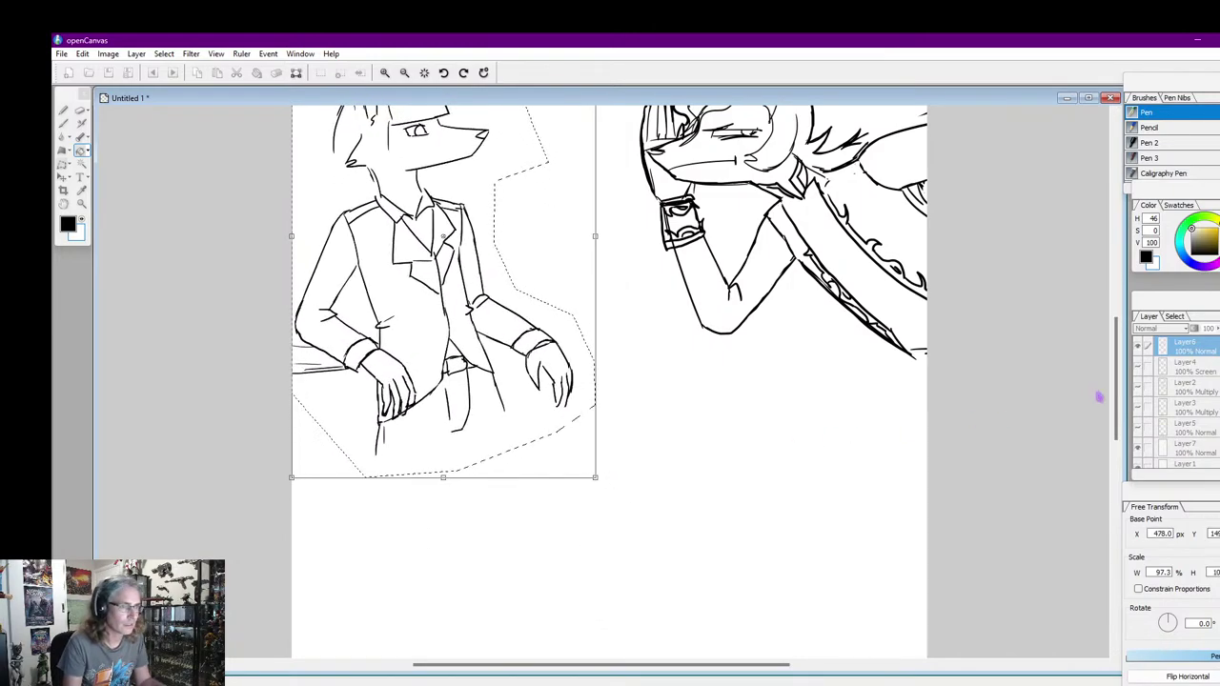
{"action": "left_click_drag", "start_coordinate": [1120, 405], "coordinate": [1116, 364]}
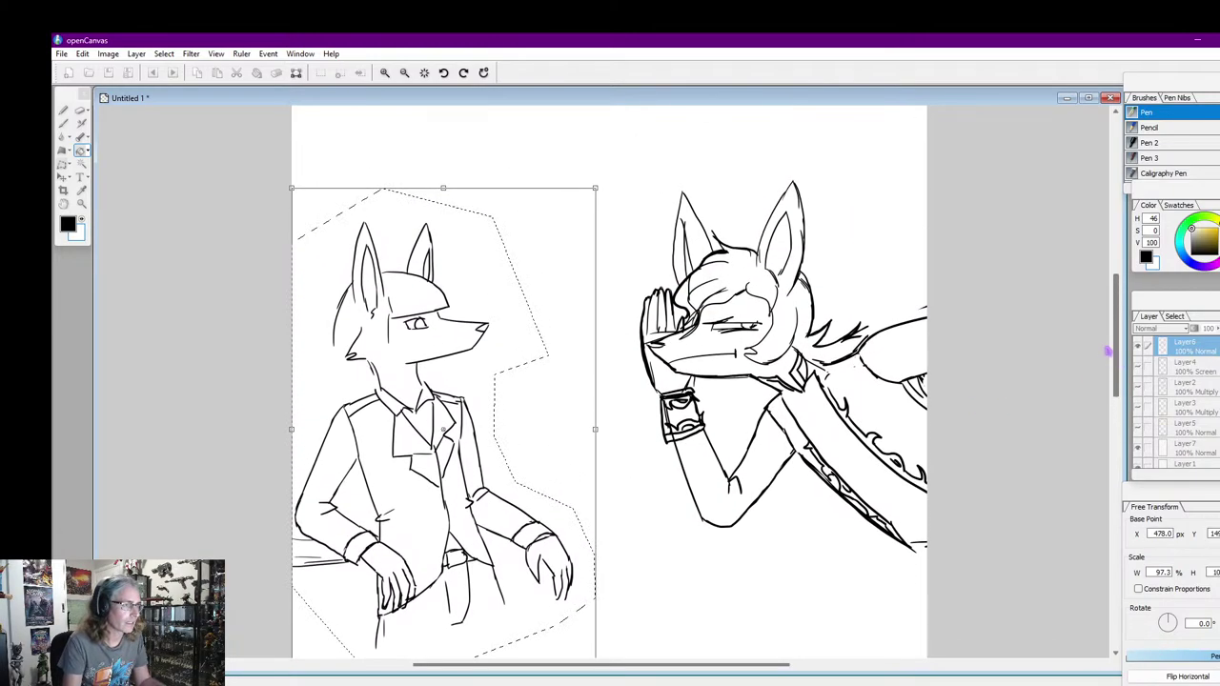
{"action": "left_click_drag", "start_coordinate": [596, 186], "coordinate": [629, 145]}
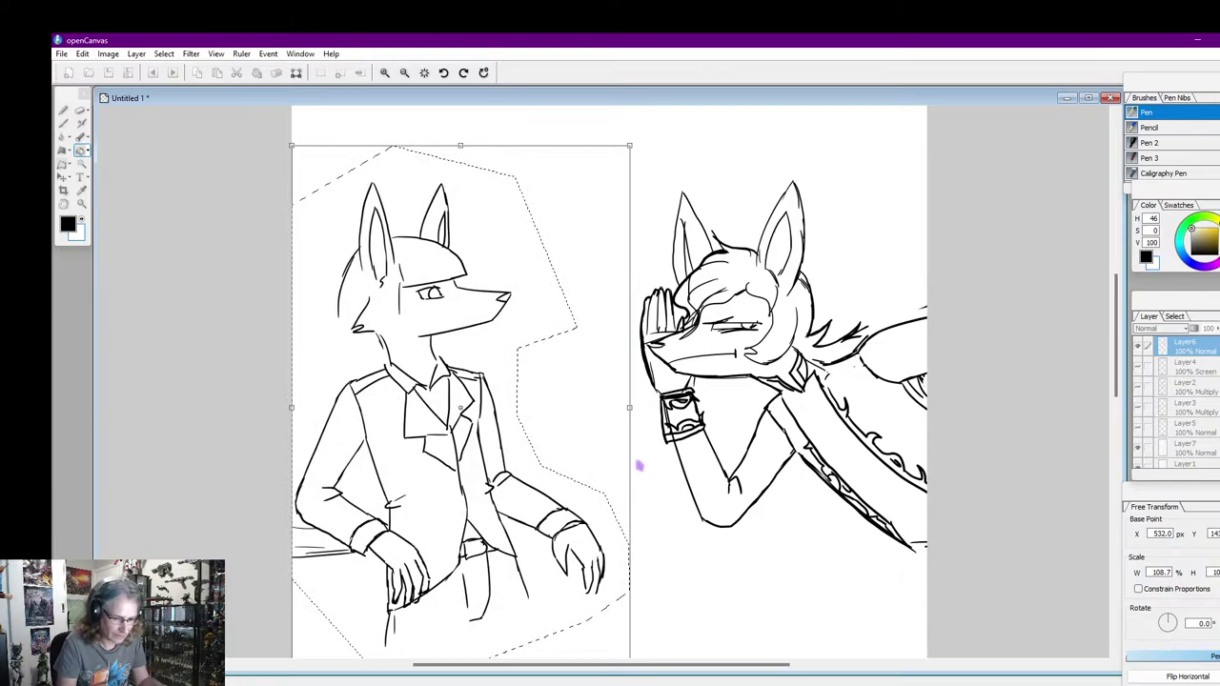
{"action": "key", "text": "Return"}
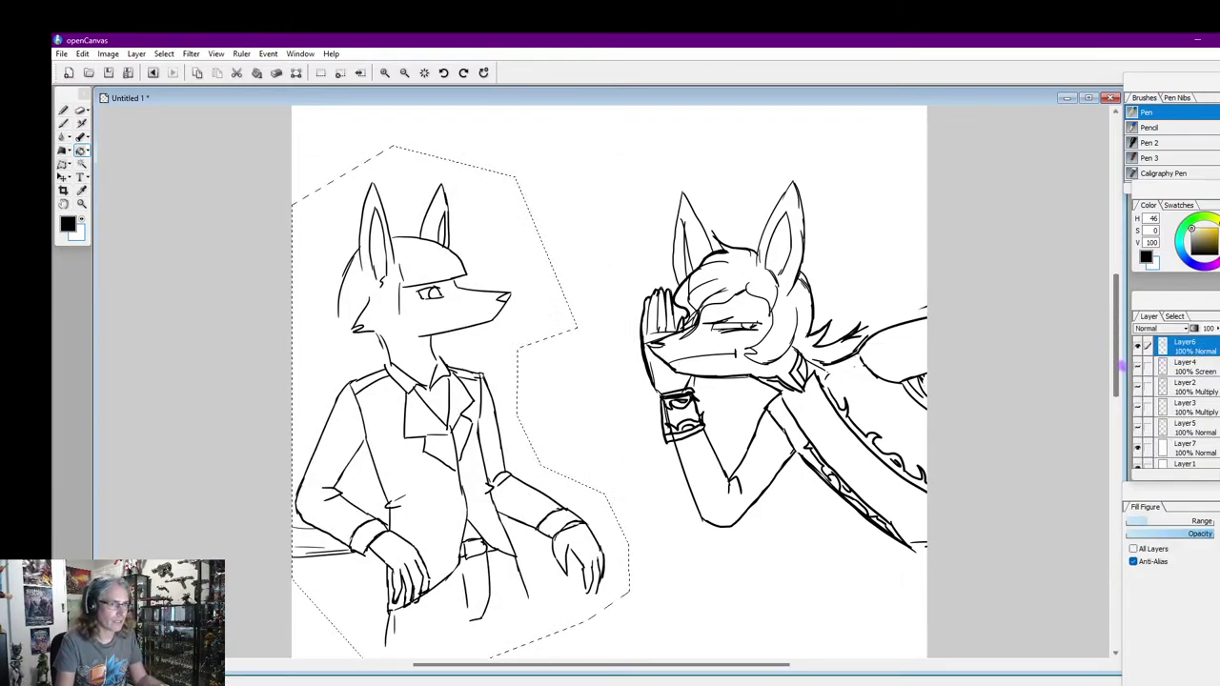
Undo and redo the fox's enlargement to compare its size against the leaning canine
{"action": "left_click_drag", "start_coordinate": [1120, 366], "coordinate": [1119, 372]}
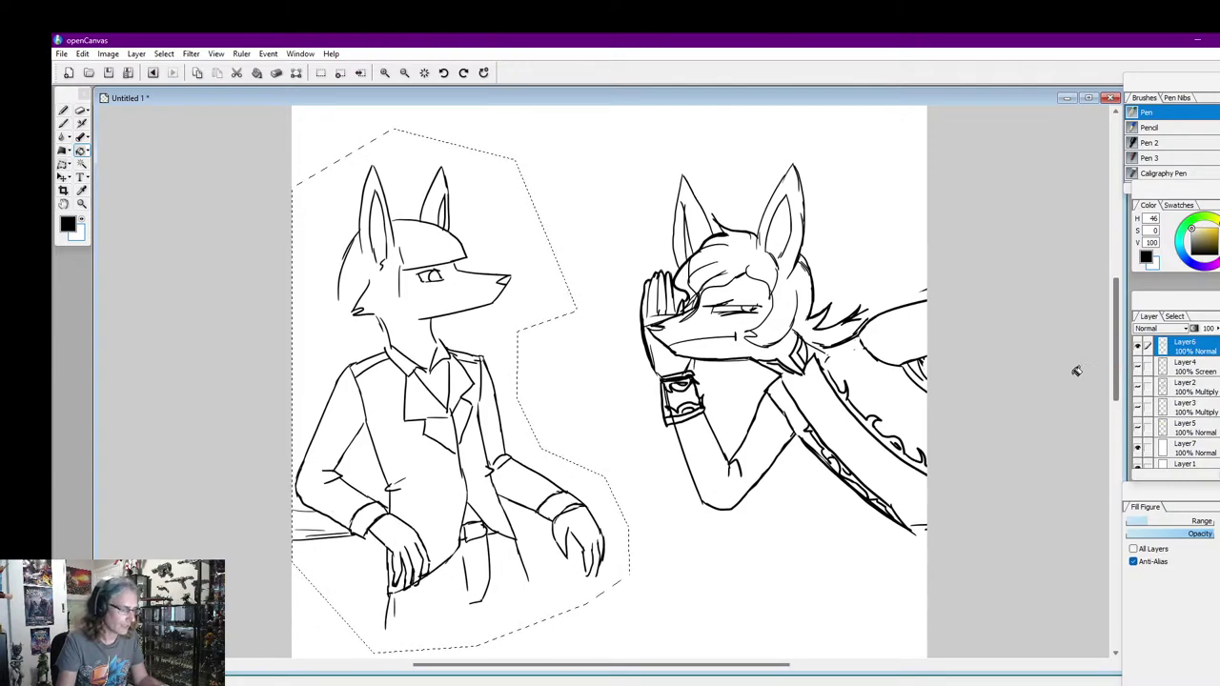
{"action": "key", "text": "ctrl+z"}
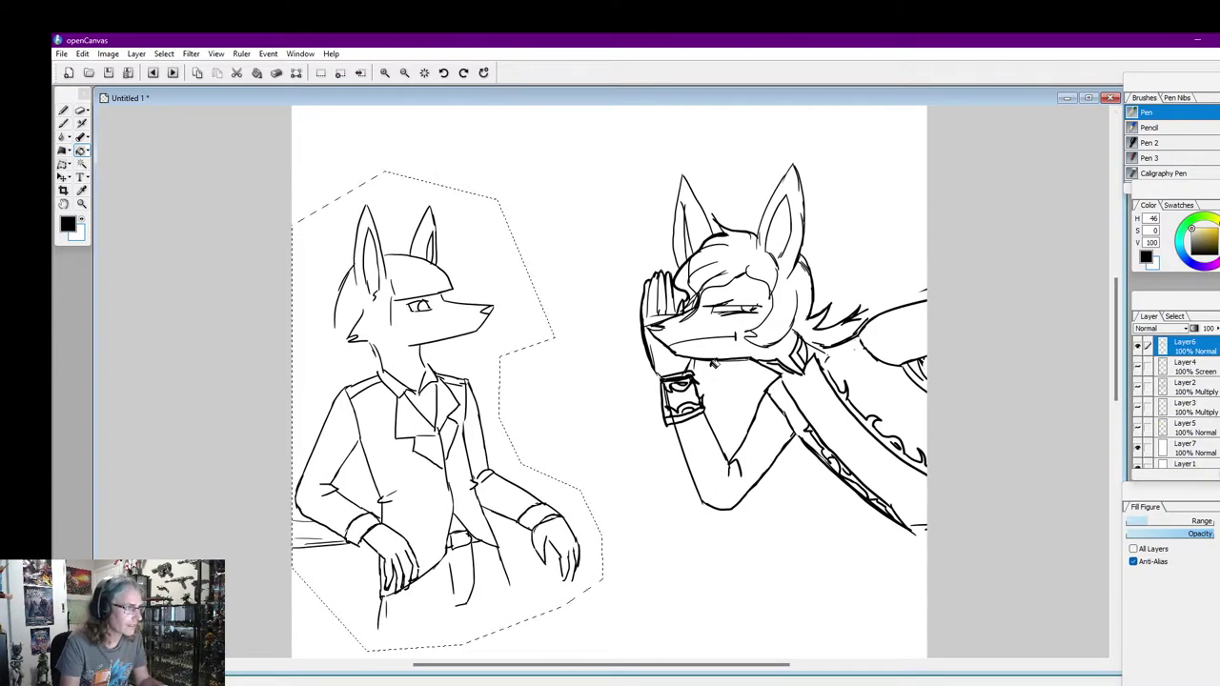
{"action": "left_click", "coordinate": [84, 56]}
{"action": "left_click", "coordinate": [119, 84]}
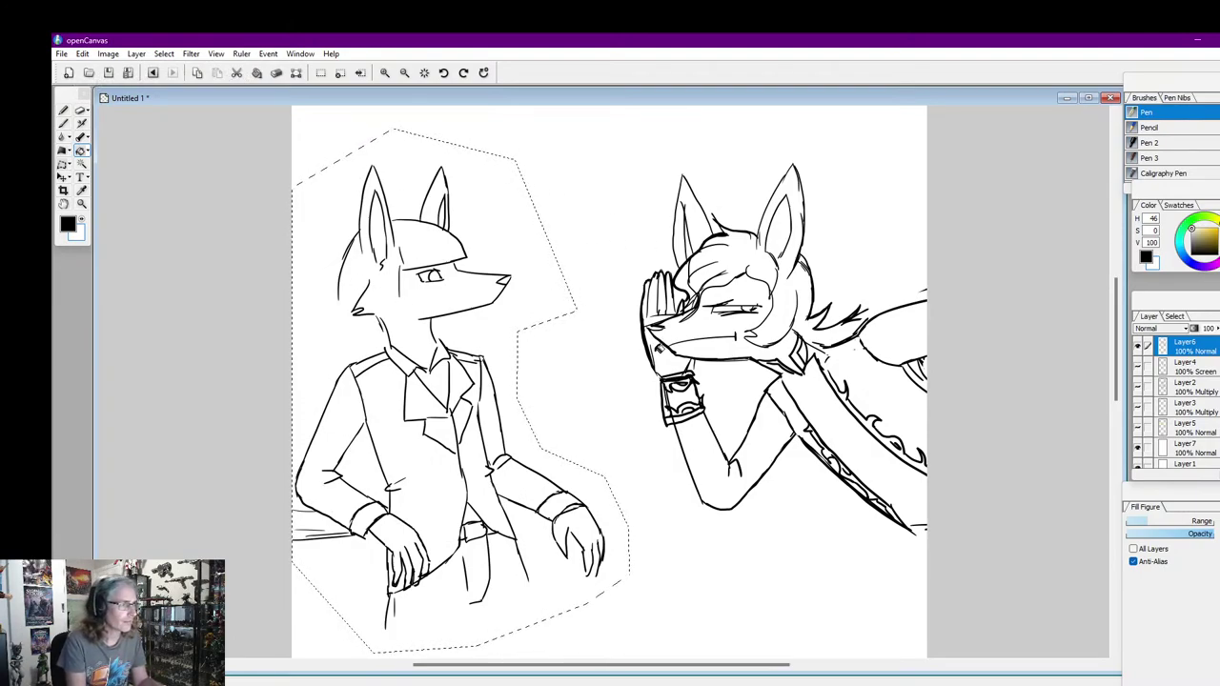
Draw long straight hair on the suited fox with the black Pen, with side locks over the chest and back hair reaching the shoulders
{"action": "left_click", "coordinate": [63, 150]}
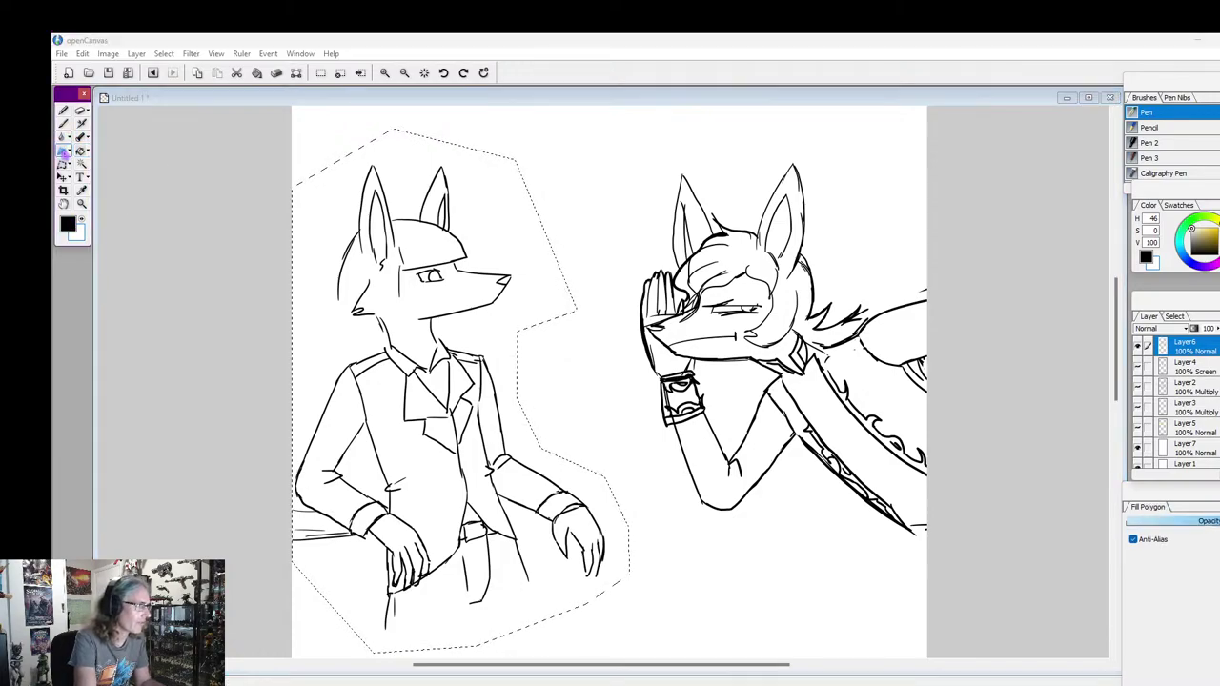
{"action": "left_click", "coordinate": [65, 109]}
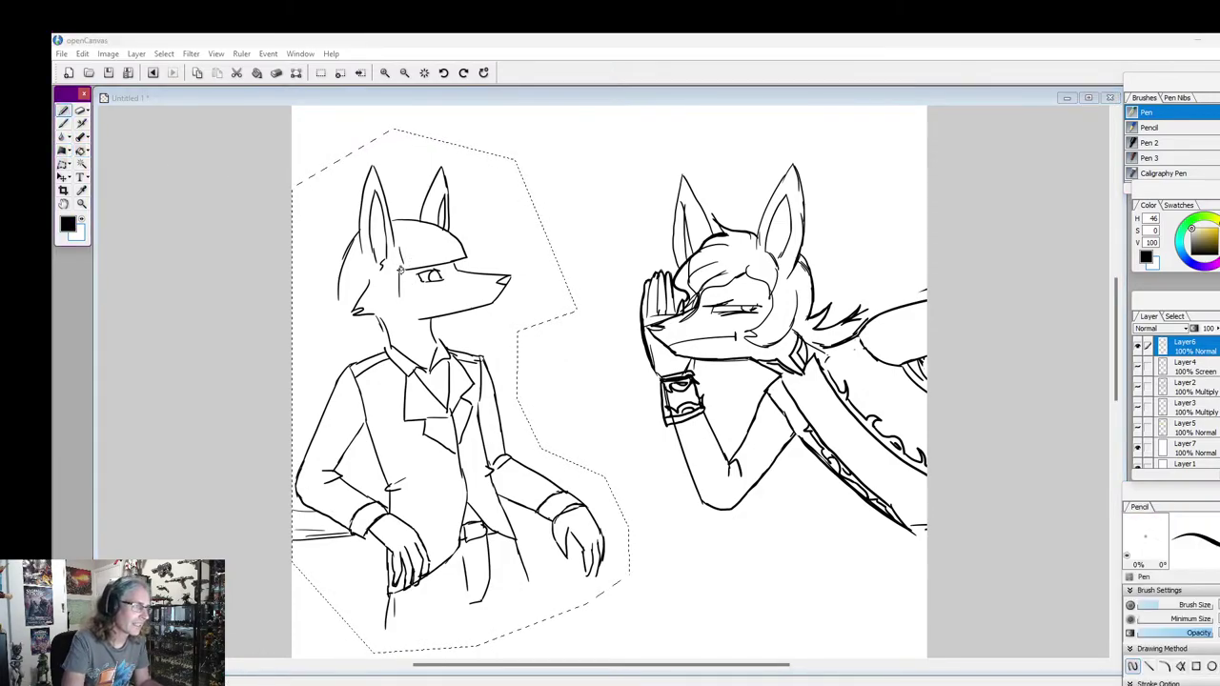
{"action": "left_click", "coordinate": [400, 266]}
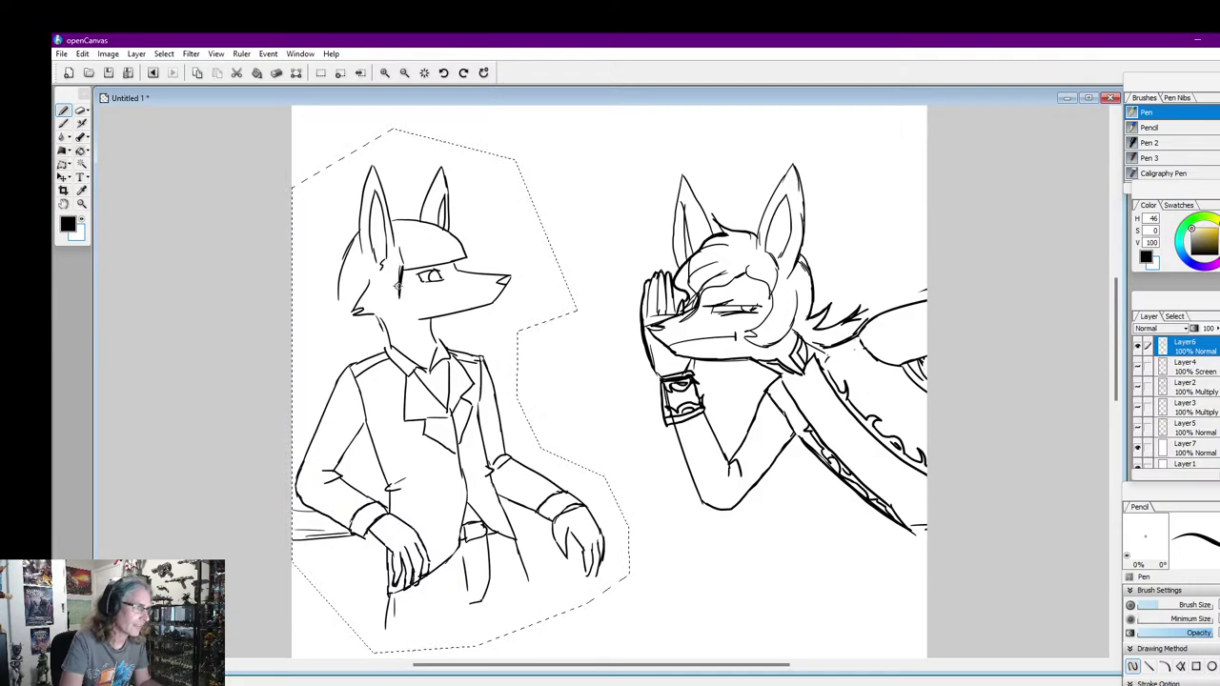
{"action": "left_click_drag", "start_coordinate": [400, 294], "coordinate": [405, 374]}
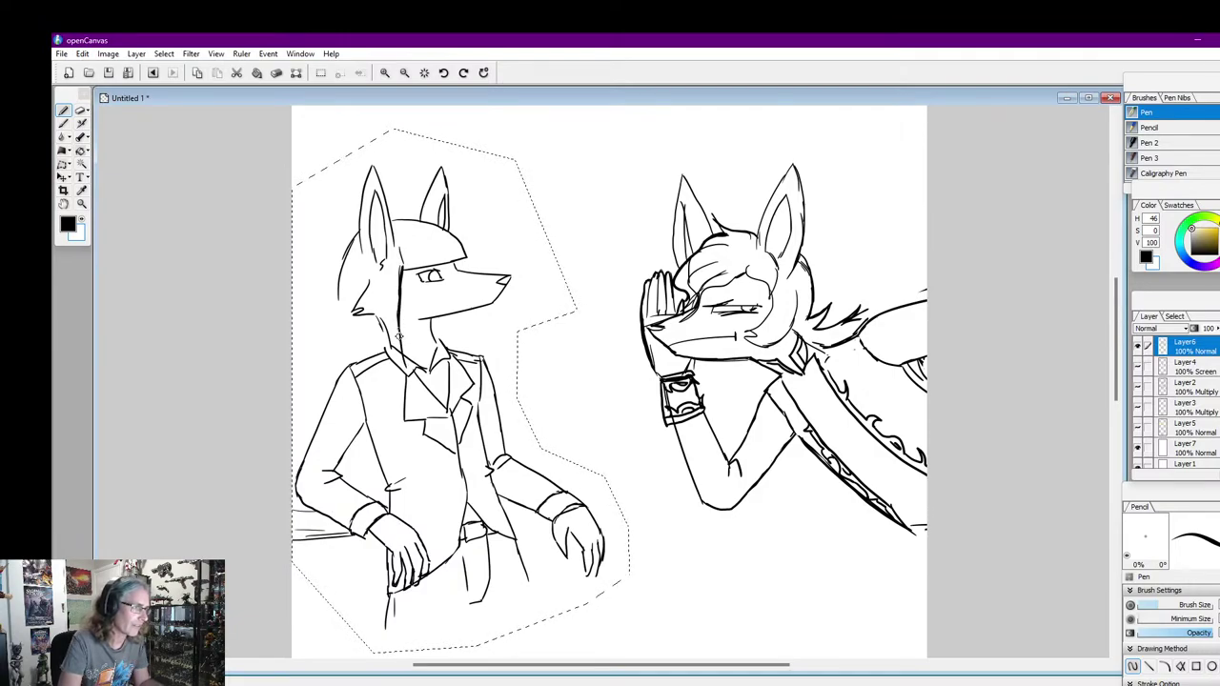
{"action": "left_click_drag", "start_coordinate": [378, 267], "coordinate": [381, 353]}
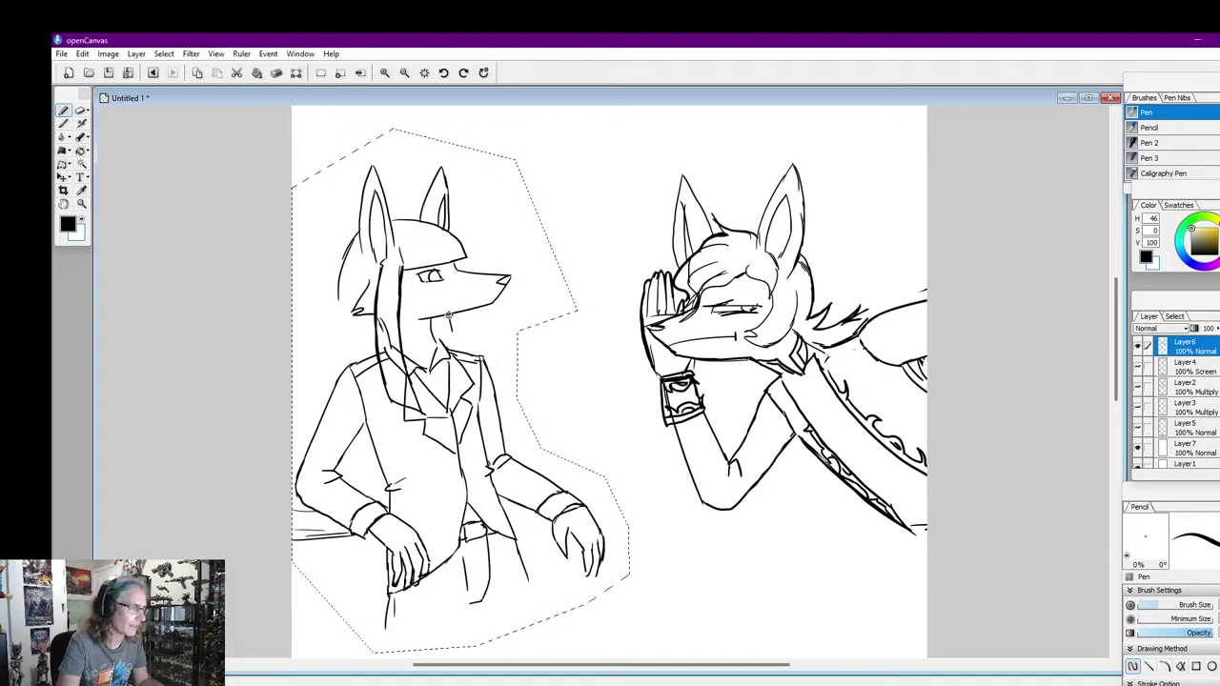
{"action": "left_click_drag", "start_coordinate": [467, 312], "coordinate": [477, 361]}
{"action": "left_click_drag", "start_coordinate": [345, 251], "coordinate": [335, 391]}
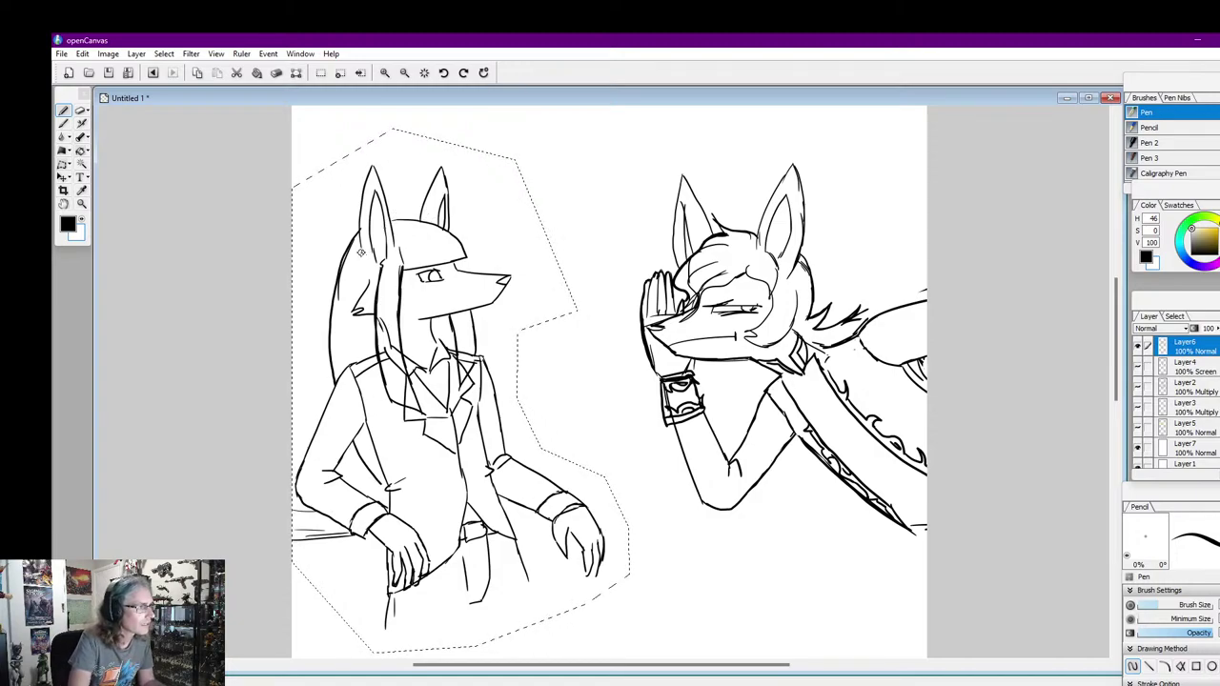
Thicken the suited fox's ear outlines and hair crown, clear the selection, and add a small parting in the fringe
{"action": "mouse_move", "coordinate": [373, 167]}
{"action": "left_mouse_down"}
{"action": "mouse_move", "coordinate": [387, 205]}
{"action": "mouse_move", "coordinate": [367, 178]}
{"action": "left_mouse_up"}
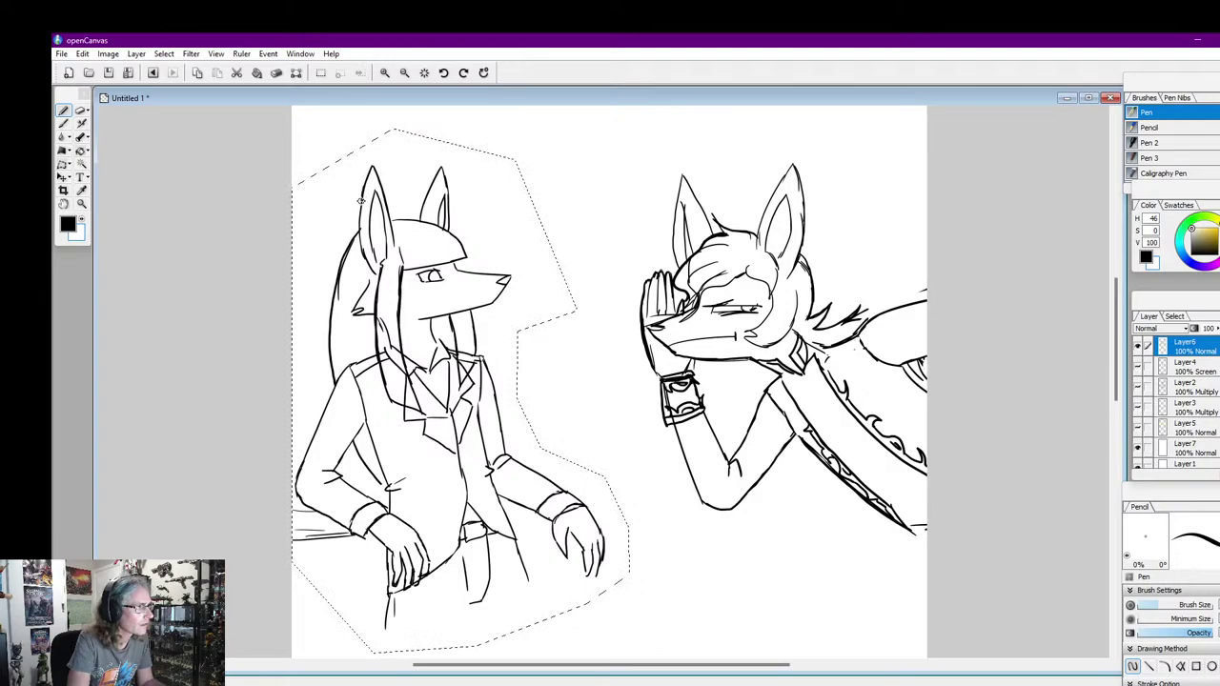
{"action": "left_click_drag", "start_coordinate": [359, 228], "coordinate": [368, 268]}
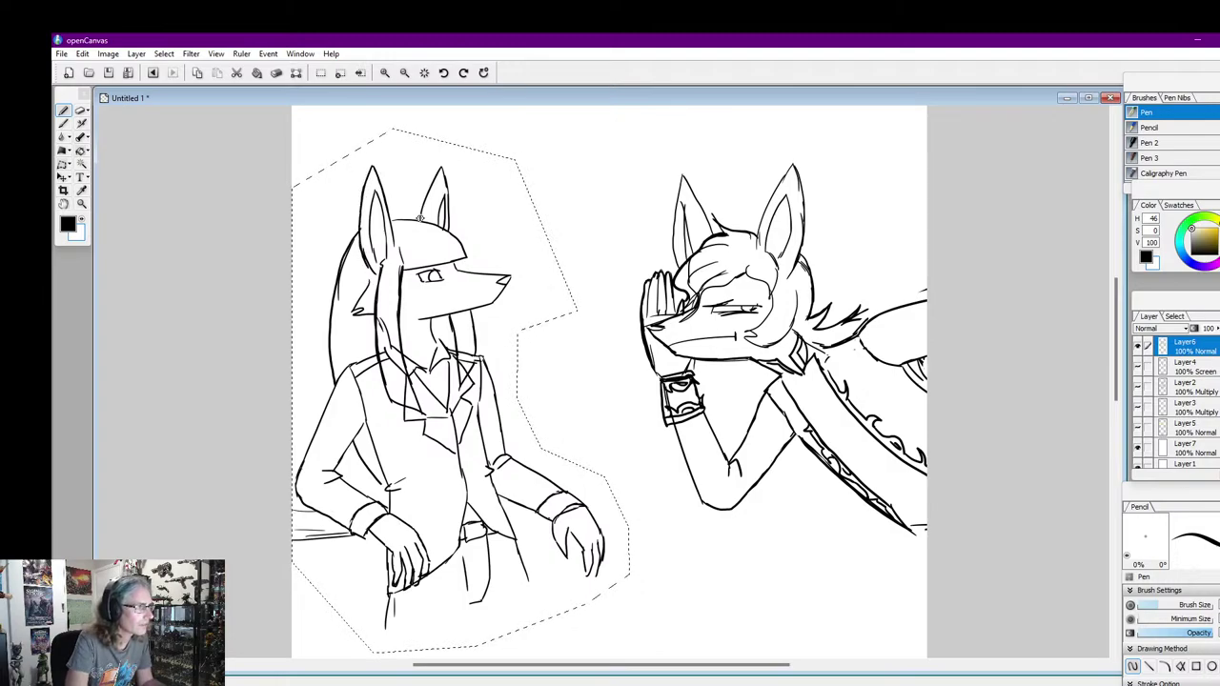
{"action": "left_click_drag", "start_coordinate": [420, 219], "coordinate": [443, 168]}
{"action": "key", "text": "ctrl+d"}
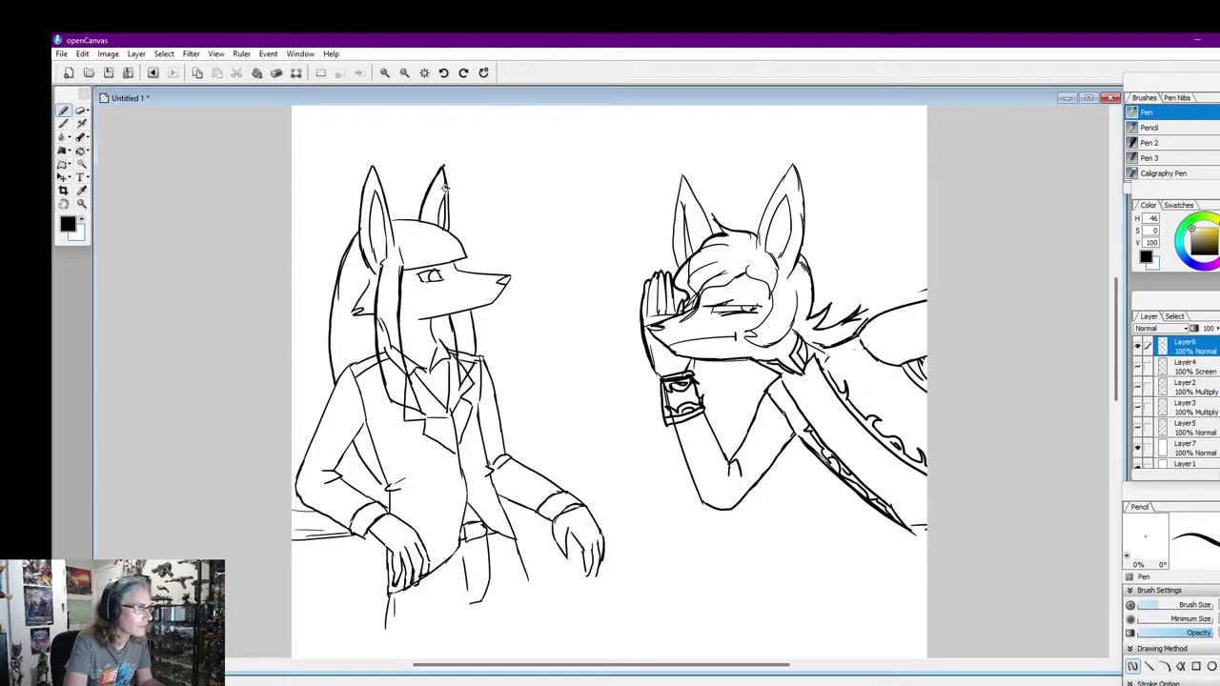
{"action": "mouse_move", "coordinate": [447, 216]}
{"action": "left_mouse_down"}
{"action": "mouse_move", "coordinate": [450, 234]}
{"action": "mouse_move", "coordinate": [417, 220]}
{"action": "mouse_move", "coordinate": [459, 245]}
{"action": "left_mouse_up"}
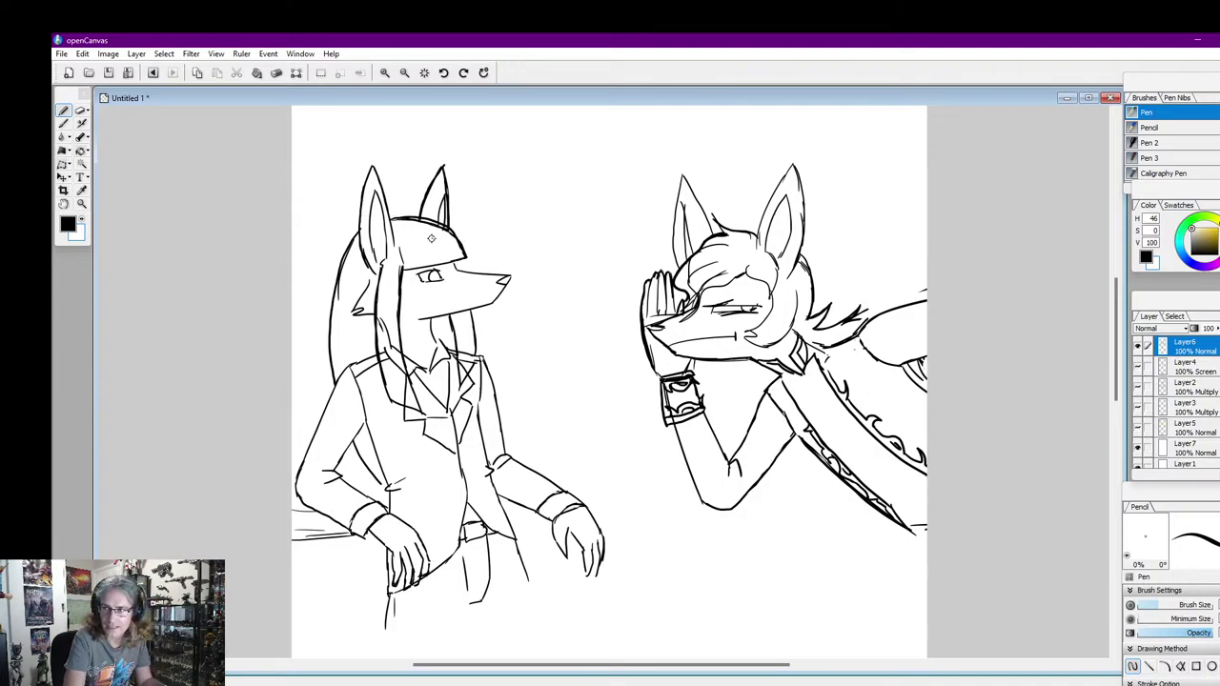
{"action": "left_click_drag", "start_coordinate": [441, 259], "coordinate": [439, 250]}
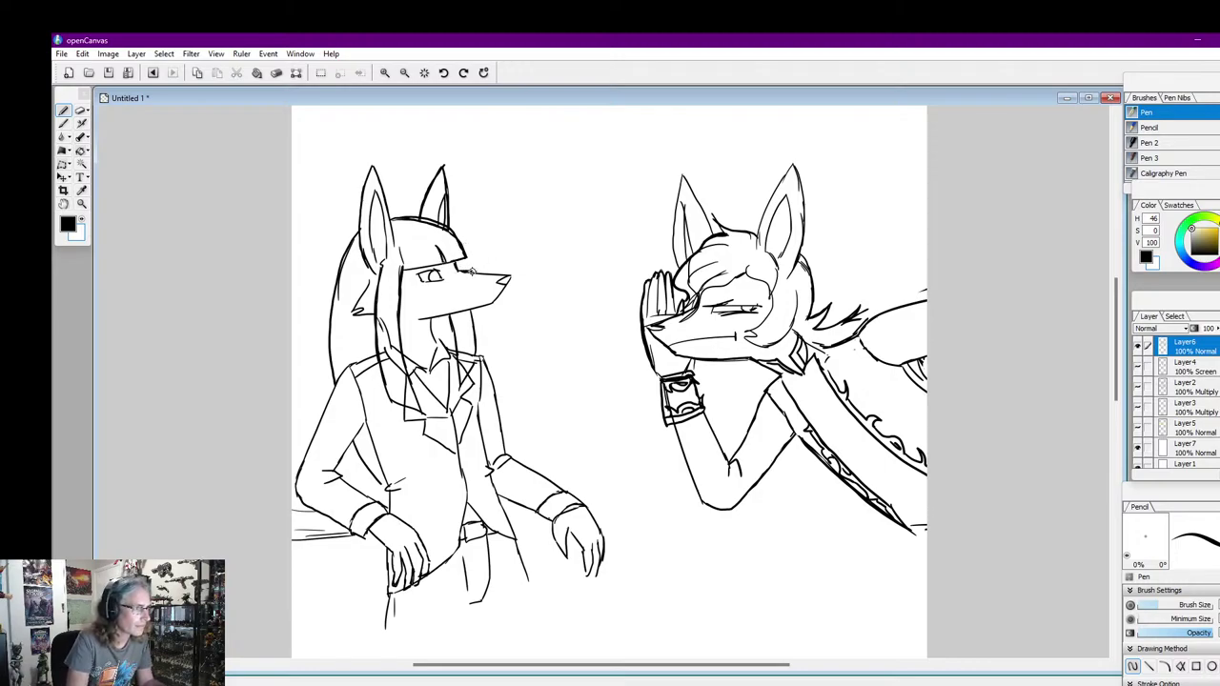
Go over the bridge of the suited fox's muzzle and its nose tip in black, undoing unwanted strokes
{"action": "left_click_drag", "start_coordinate": [475, 270], "coordinate": [503, 274]}
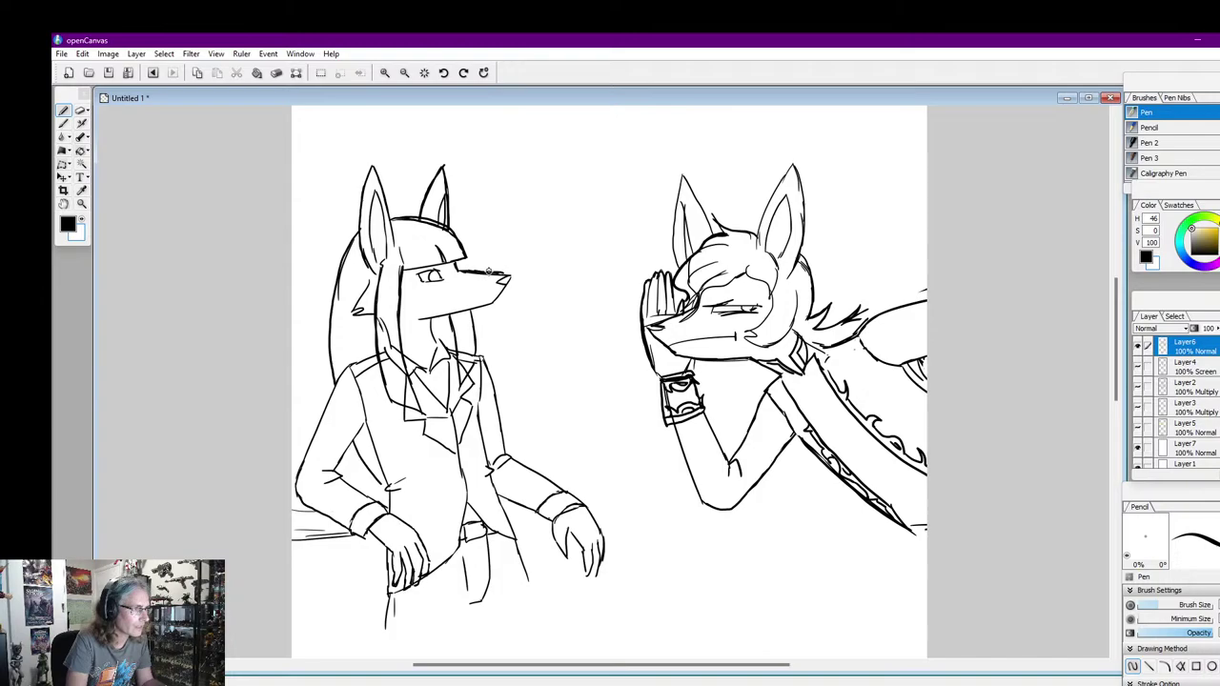
{"action": "key", "text": "ctrl+z"}
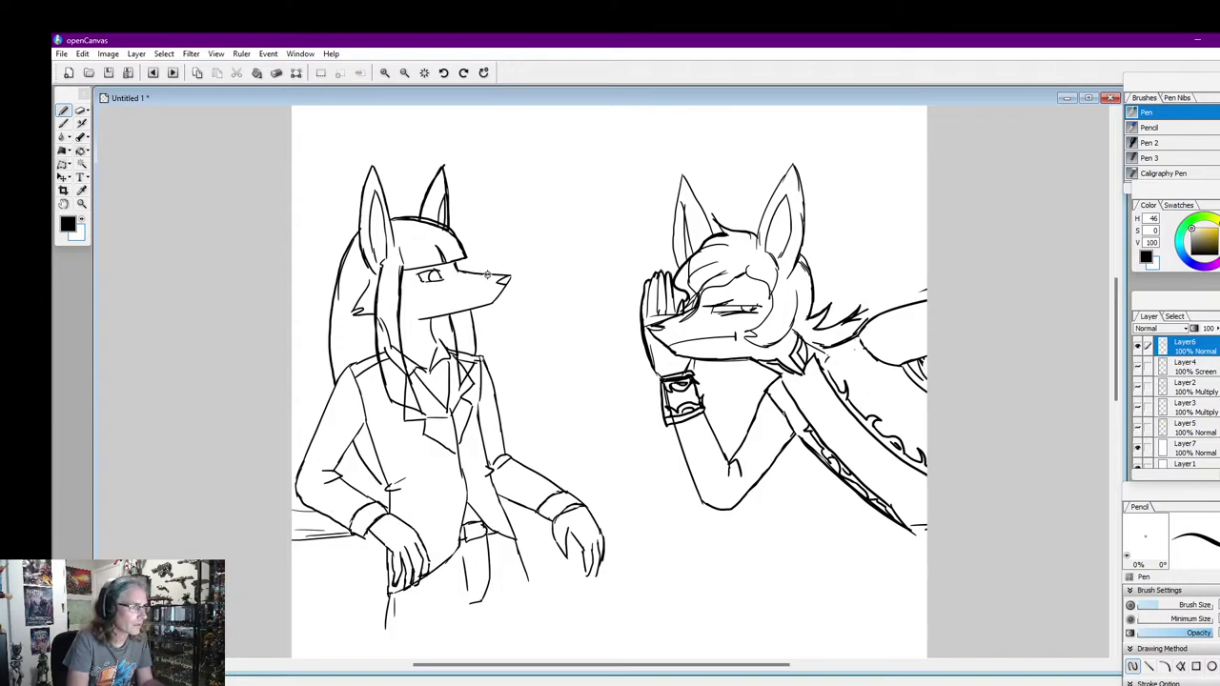
{"action": "left_click", "coordinate": [507, 275]}
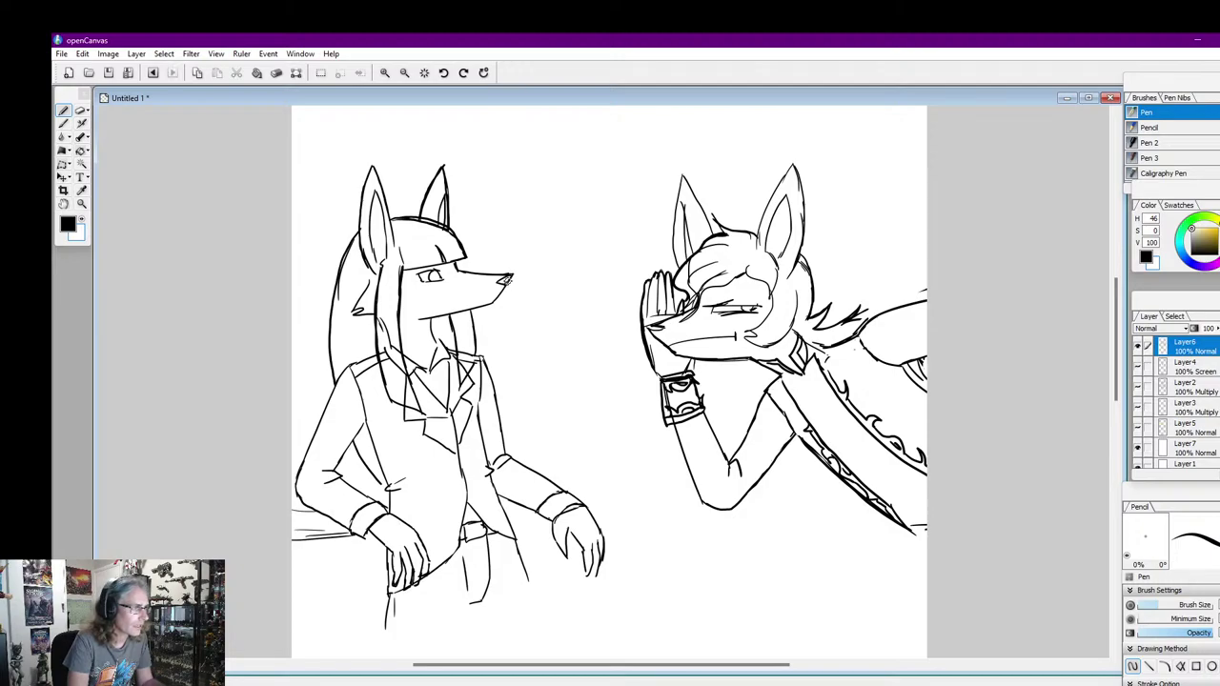
{"action": "key", "text": "ctrl+z"}
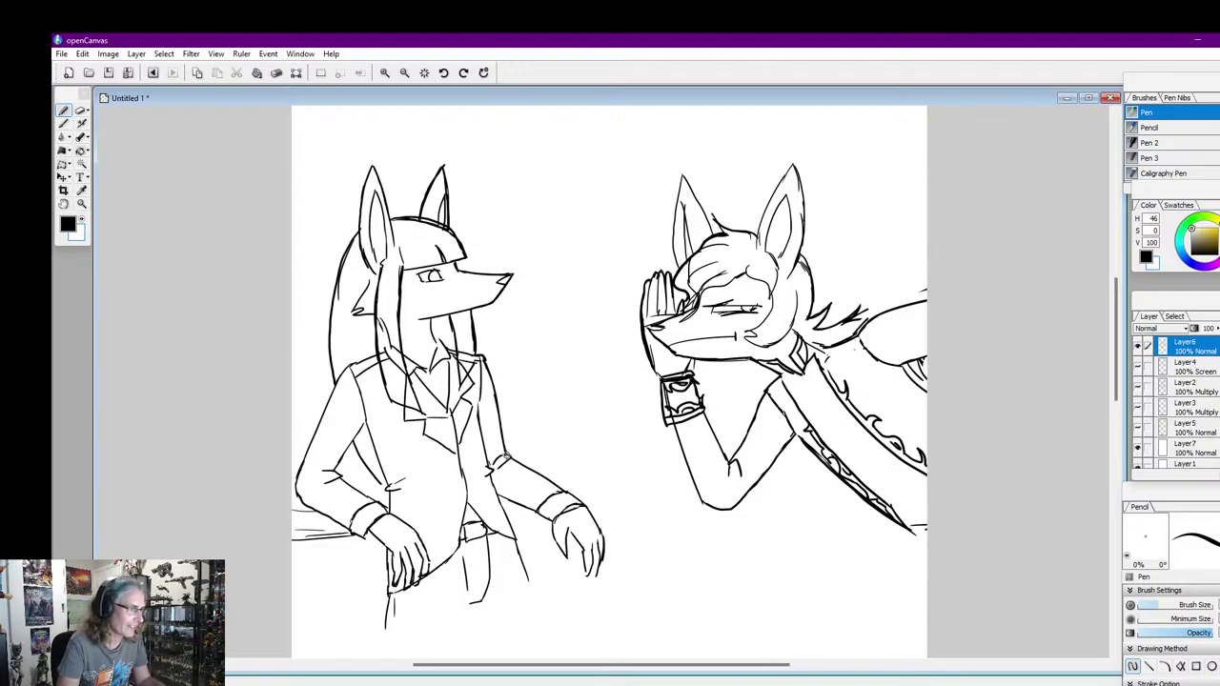
Thicken the suited fox's forearm, coat edge, hip and shoulder lines in black, and trim the far ear's tip in white
{"action": "left_click_drag", "start_coordinate": [524, 465], "coordinate": [548, 478]}
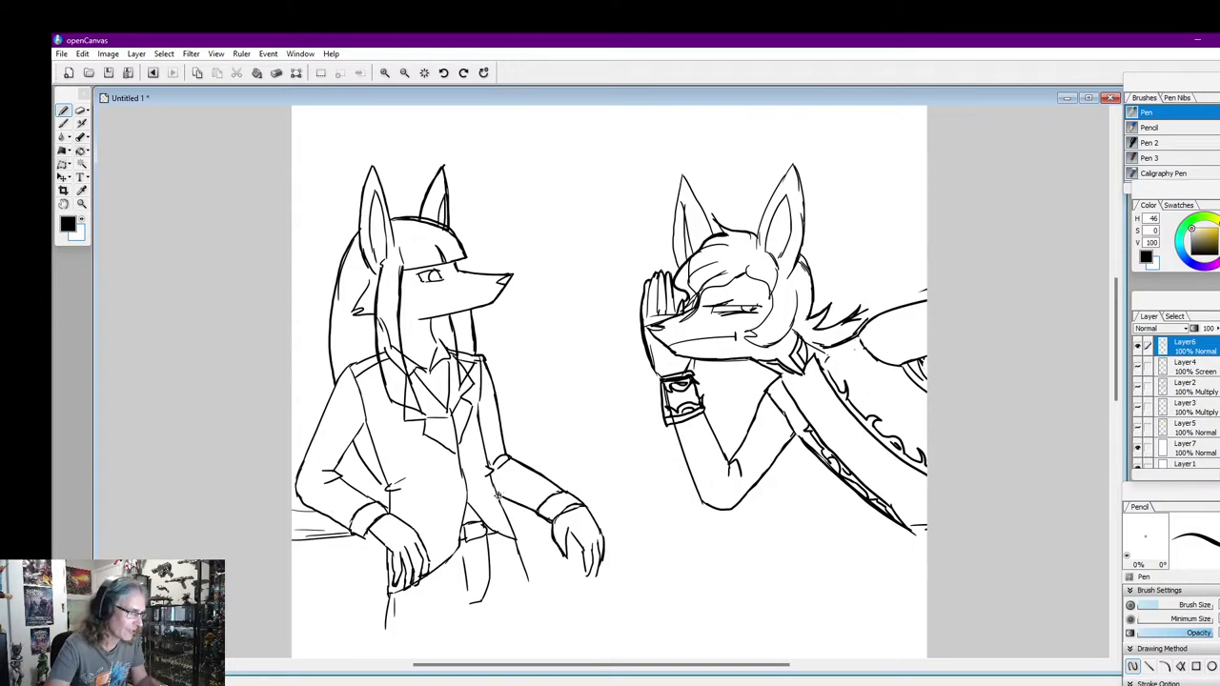
{"action": "left_click_drag", "start_coordinate": [518, 546], "coordinate": [527, 583]}
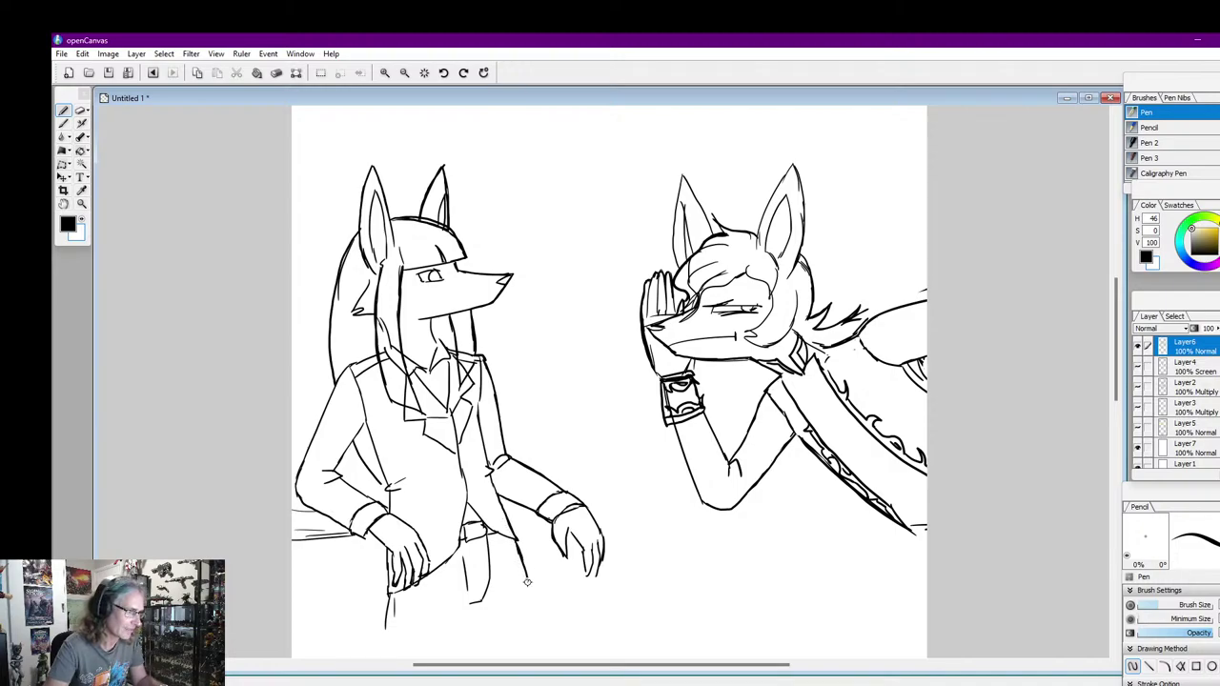
{"action": "left_click_drag", "start_coordinate": [385, 540], "coordinate": [384, 624]}
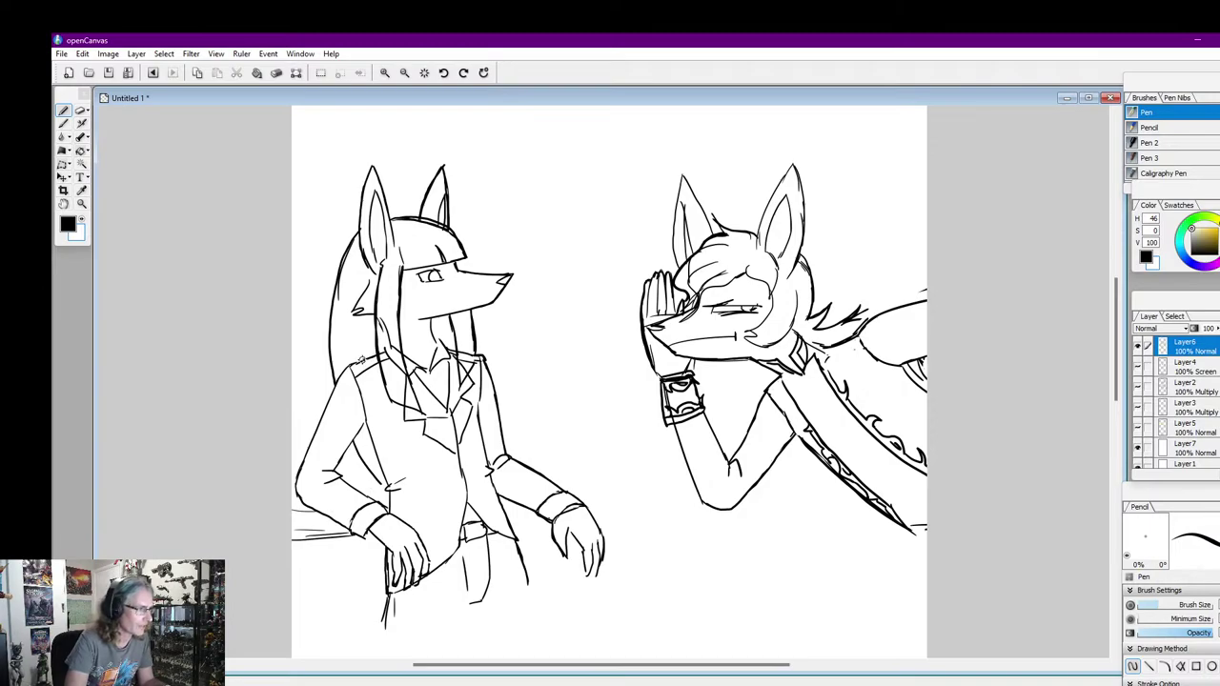
{"action": "left_click_drag", "start_coordinate": [362, 361], "coordinate": [349, 364]}
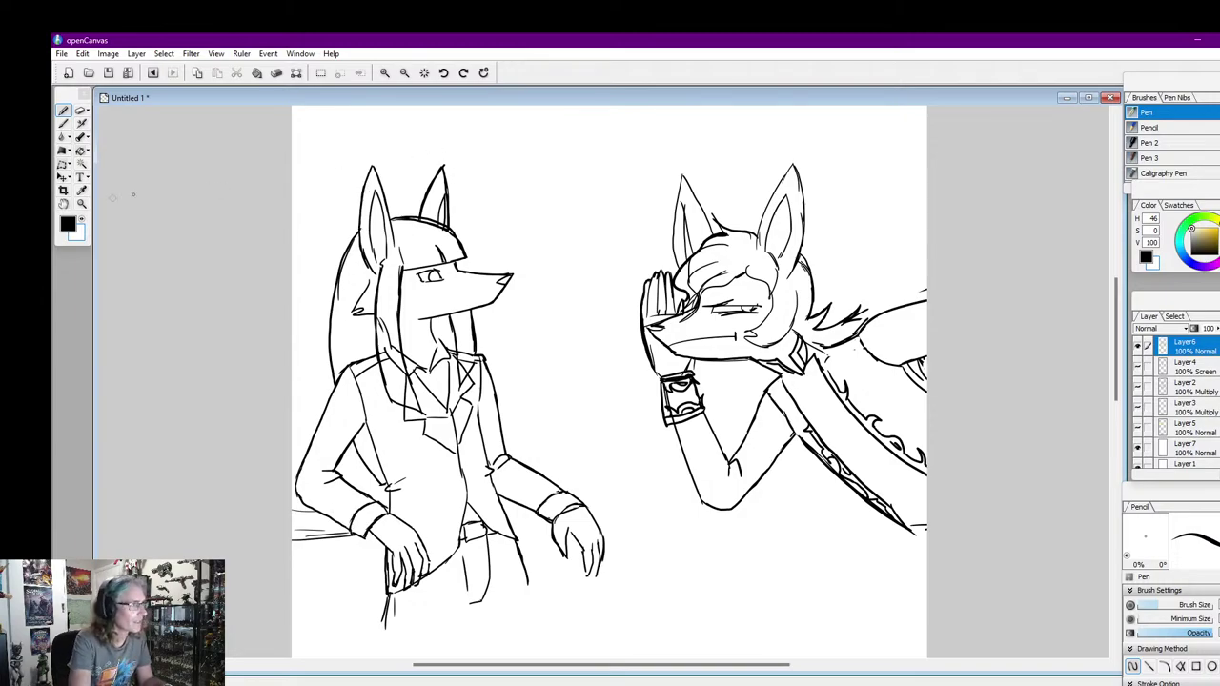
{"action": "left_click", "coordinate": [81, 220]}
{"action": "left_click", "coordinate": [450, 162]}
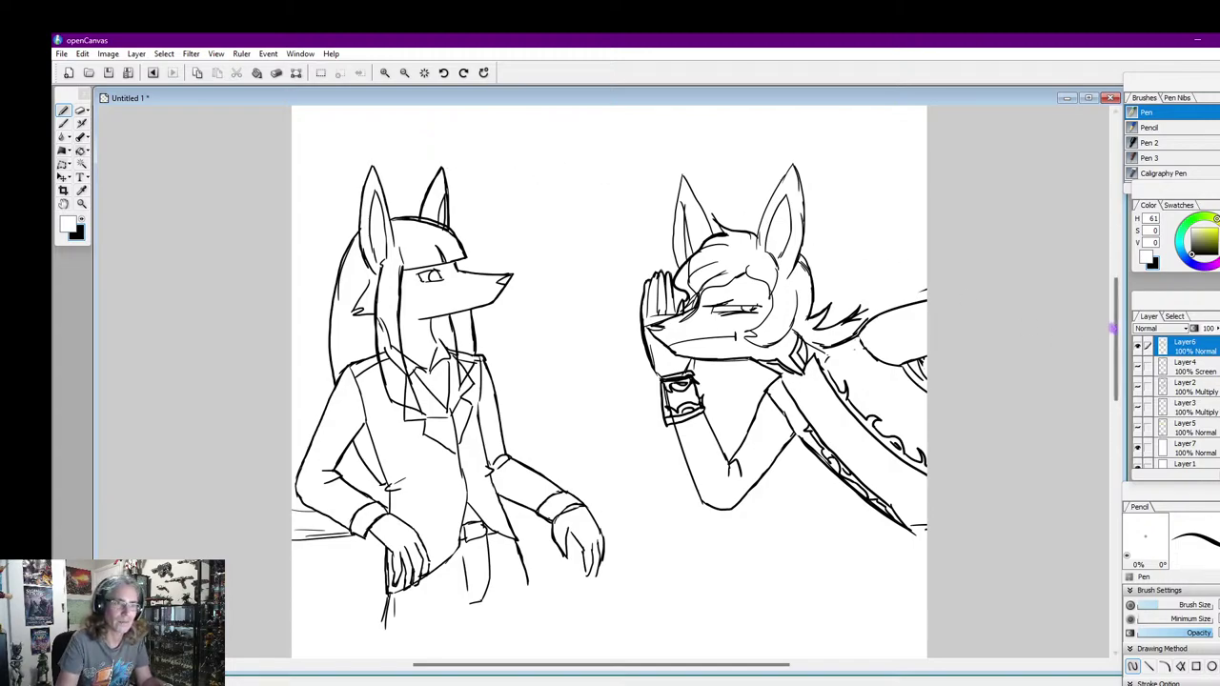
Draw a curved black table edge from beneath the suited fox's resting hand down to the canvas's near side edge
{"action": "left_click_drag", "start_coordinate": [1114, 325], "coordinate": [1117, 334]}
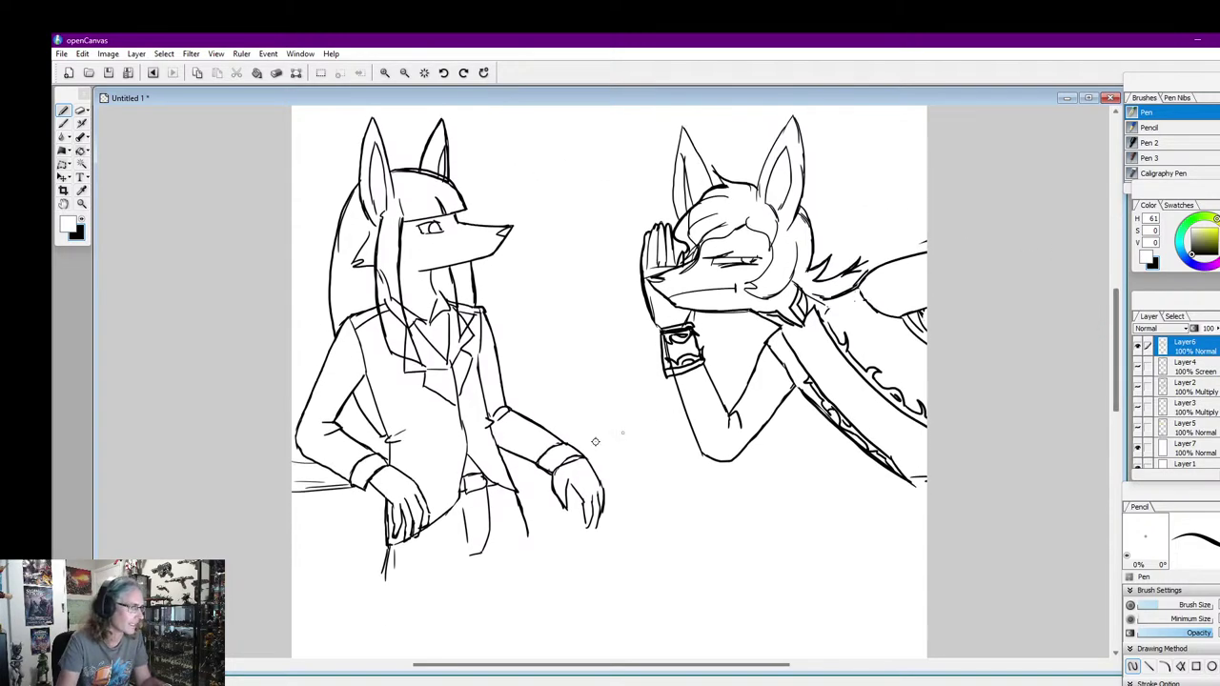
{"action": "left_click", "coordinate": [83, 222]}
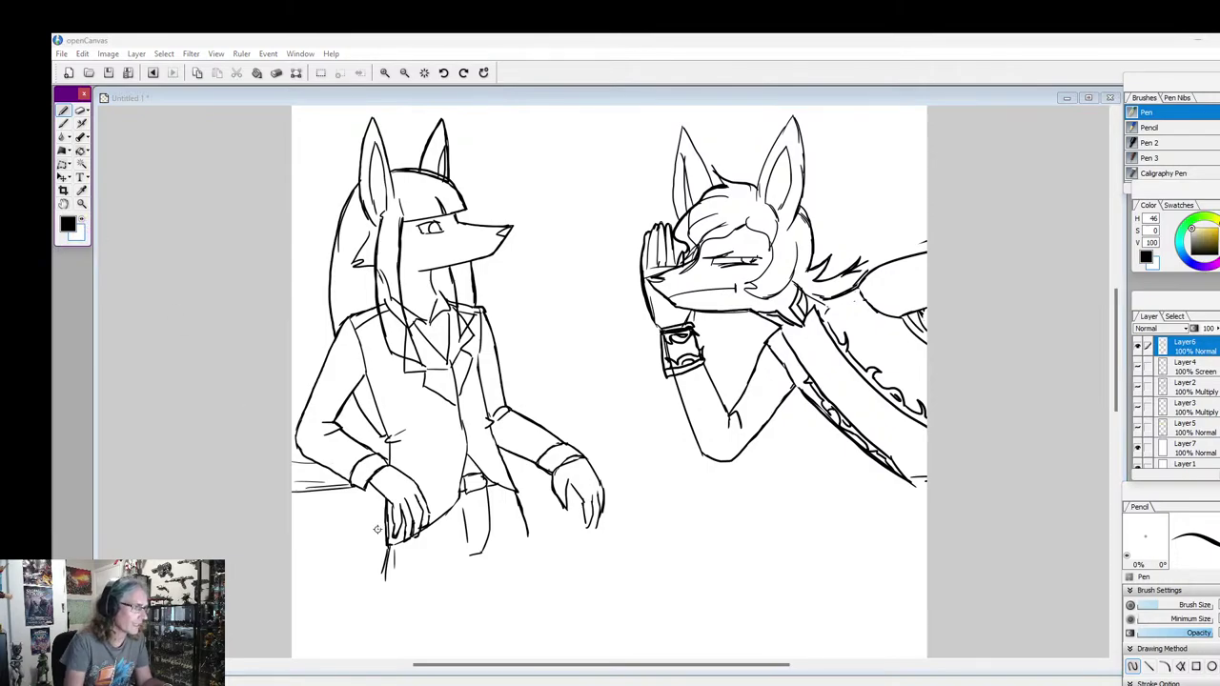
{"action": "left_click_drag", "start_coordinate": [387, 515], "coordinate": [294, 579]}
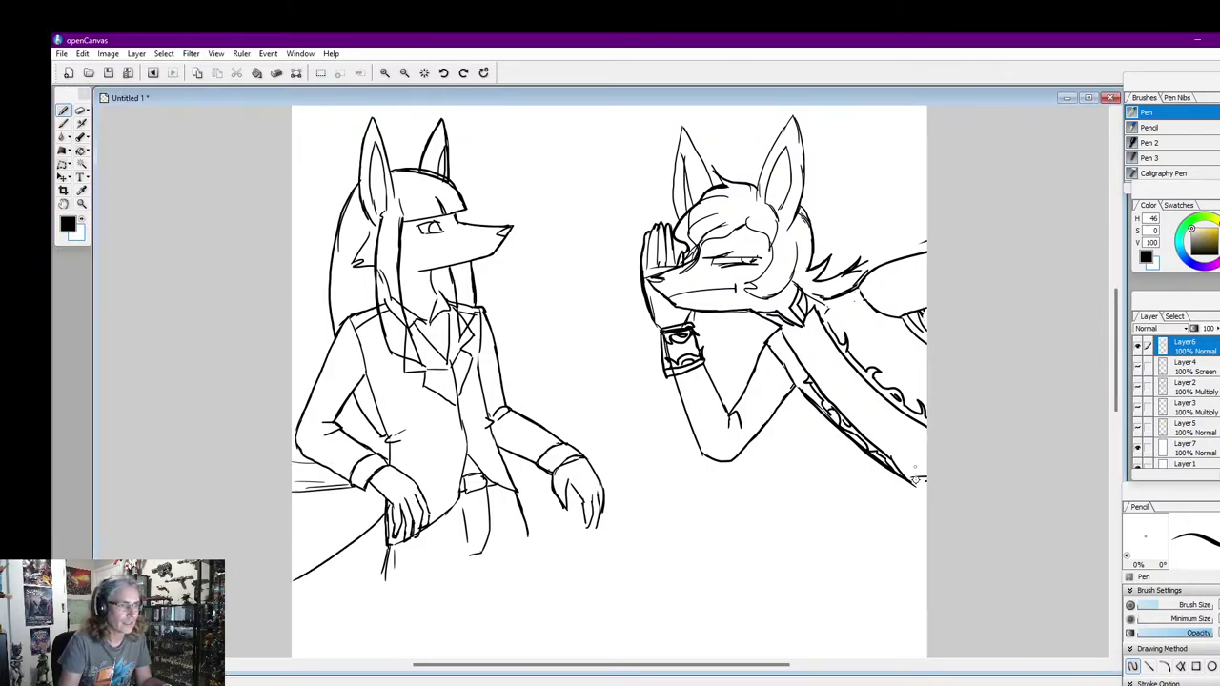
{"action": "scroll", "coordinate": [1117, 360], "scroll_direction": "up", "scroll_amount": 1}
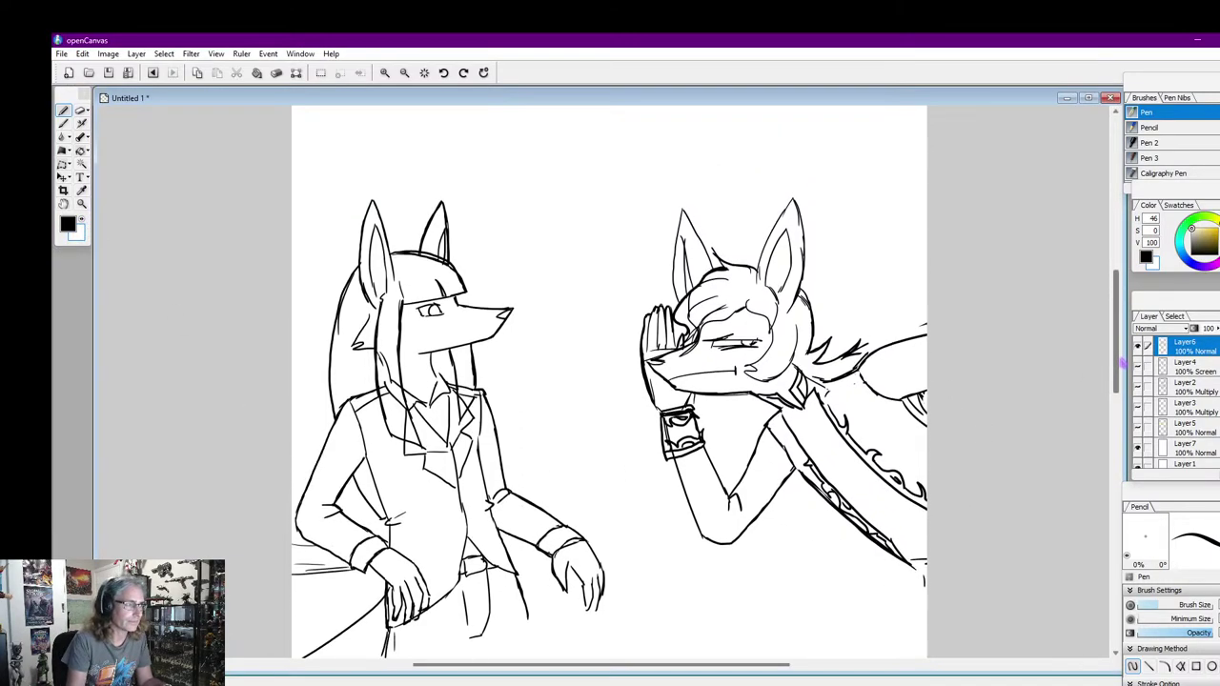
{"action": "left_click_drag", "start_coordinate": [1119, 356], "coordinate": [1121, 364]}
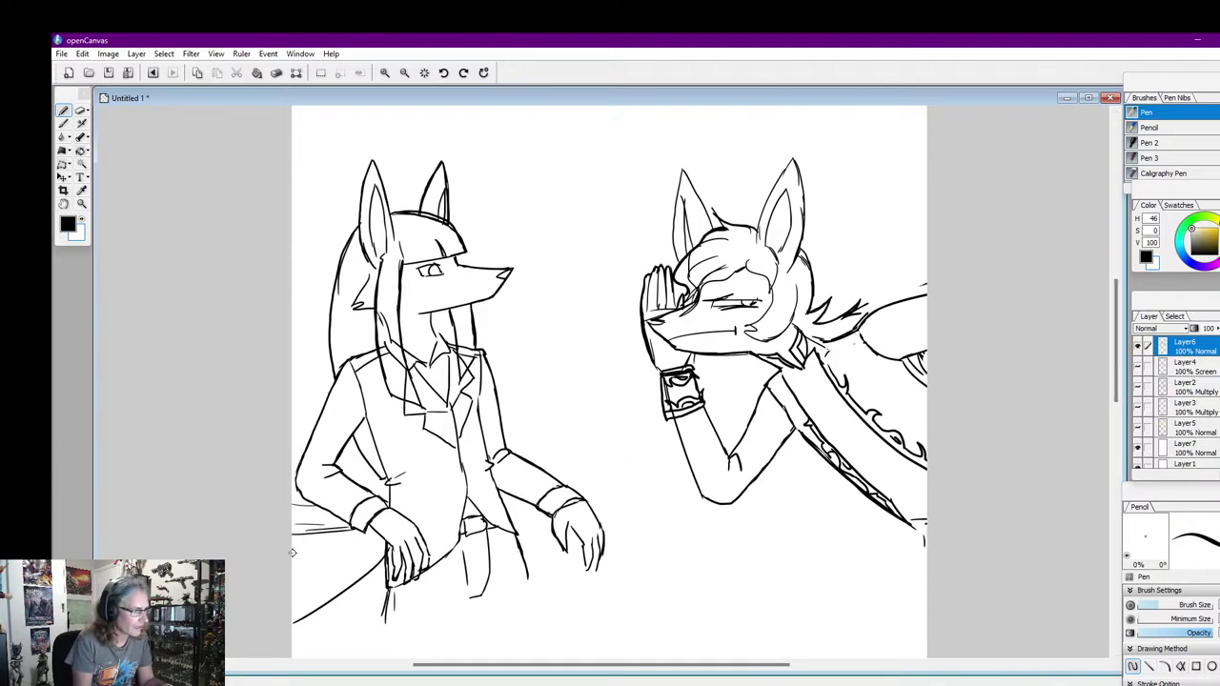
Add a lower line to the straight table-top edge beneath the suited fox's sleeve and paint that group of lines out in white
{"action": "left_click_drag", "start_coordinate": [293, 553], "coordinate": [386, 535]}
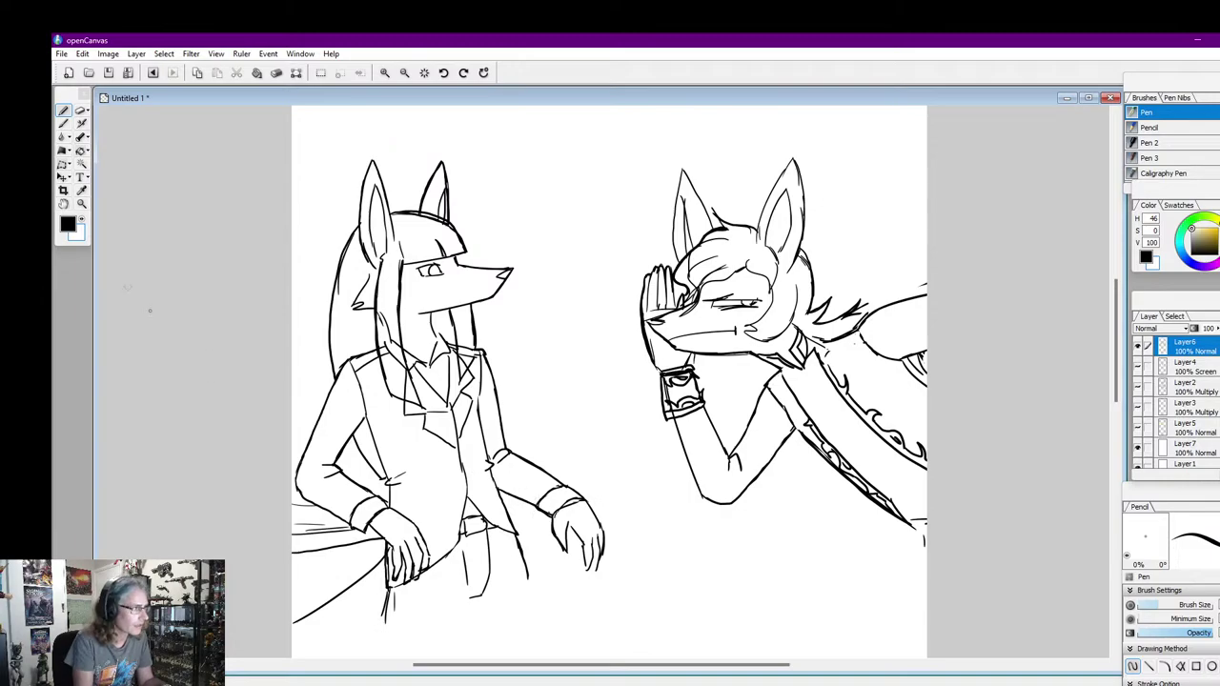
{"action": "left_click", "coordinate": [82, 220]}
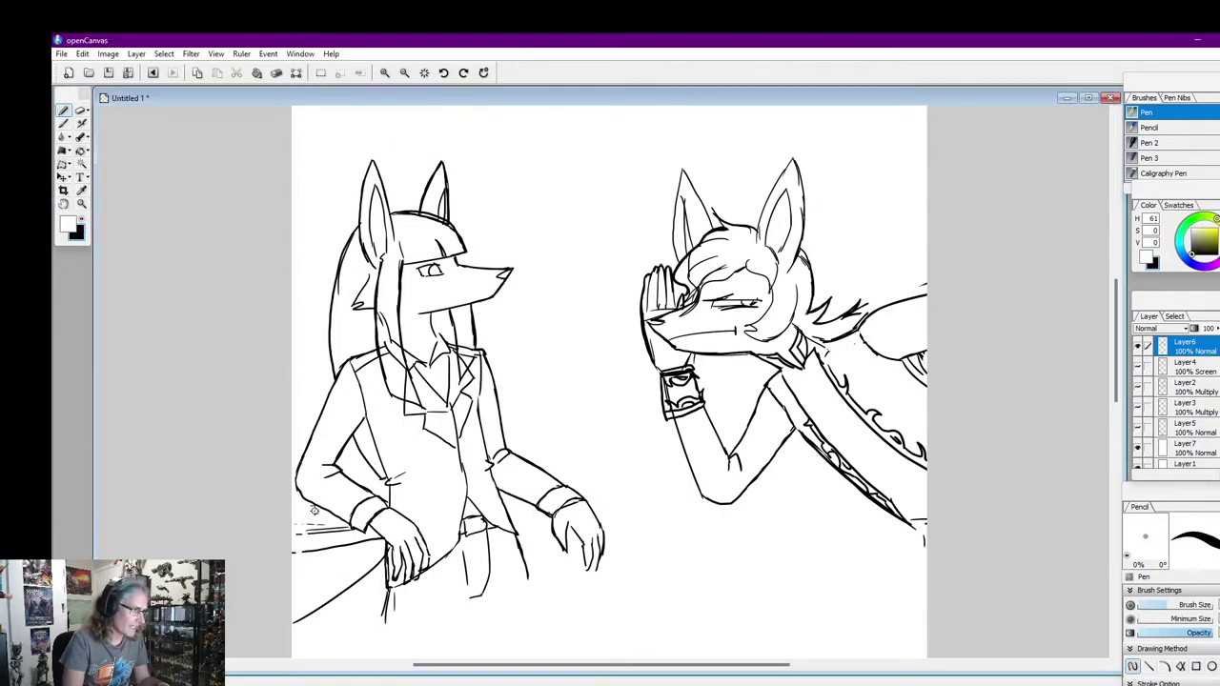
{"action": "mouse_move", "coordinate": [318, 512]}
{"action": "left_mouse_down"}
{"action": "mouse_move", "coordinate": [302, 548]}
{"action": "mouse_move", "coordinate": [299, 523]}
{"action": "mouse_move", "coordinate": [316, 550]}
{"action": "mouse_move", "coordinate": [319, 529]}
{"action": "mouse_move", "coordinate": [341, 544]}
{"action": "mouse_move", "coordinate": [325, 530]}
{"action": "mouse_move", "coordinate": [350, 532]}
{"action": "mouse_move", "coordinate": [347, 550]}
{"action": "mouse_move", "coordinate": [335, 544]}
{"action": "mouse_move", "coordinate": [368, 542]}
{"action": "left_mouse_up"}
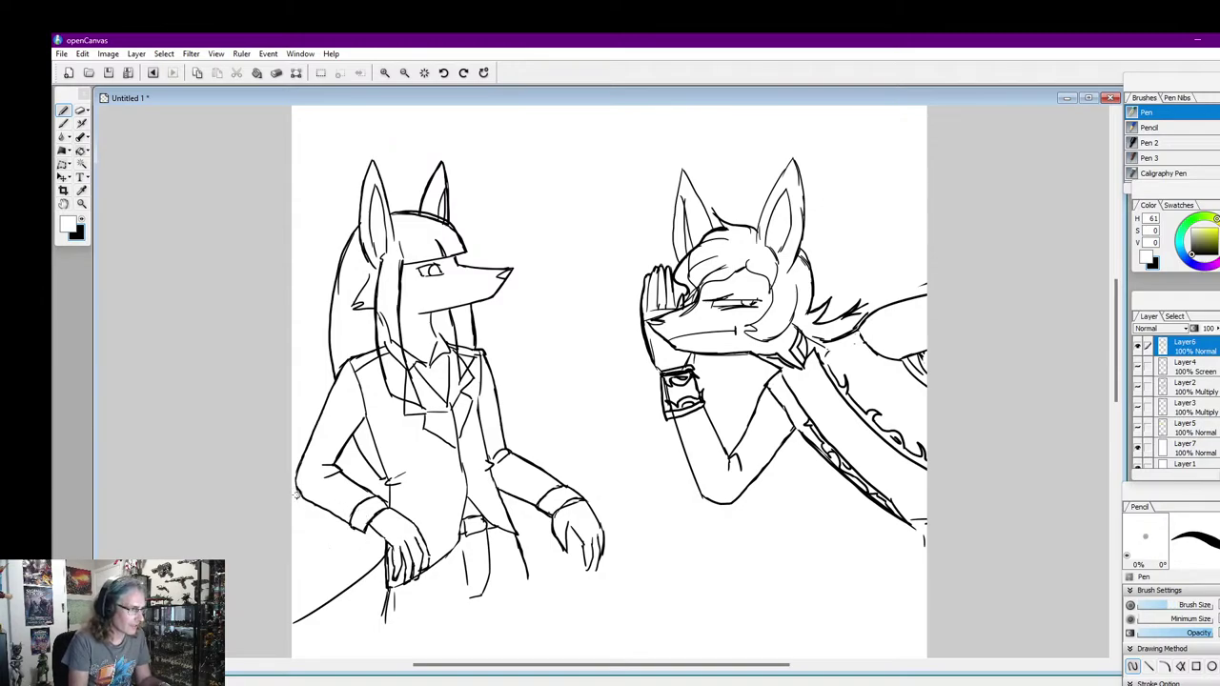
With a smaller black pen, draw the window sill's upper double line behind the suited fox and across to the leaning canine's forearm
{"action": "scroll", "coordinate": [562, 403], "scroll_direction": "down", "scroll_amount": 1}
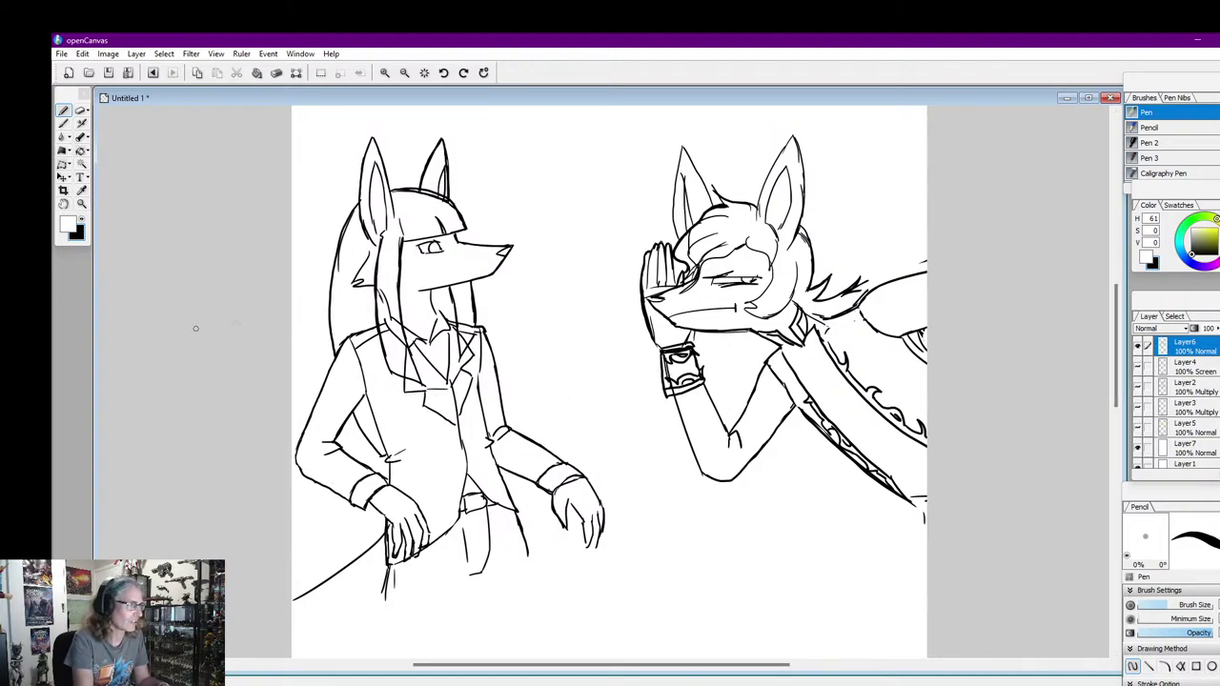
{"action": "key", "text": "["}
{"action": "key", "text": "["}
{"action": "key", "text": "["}
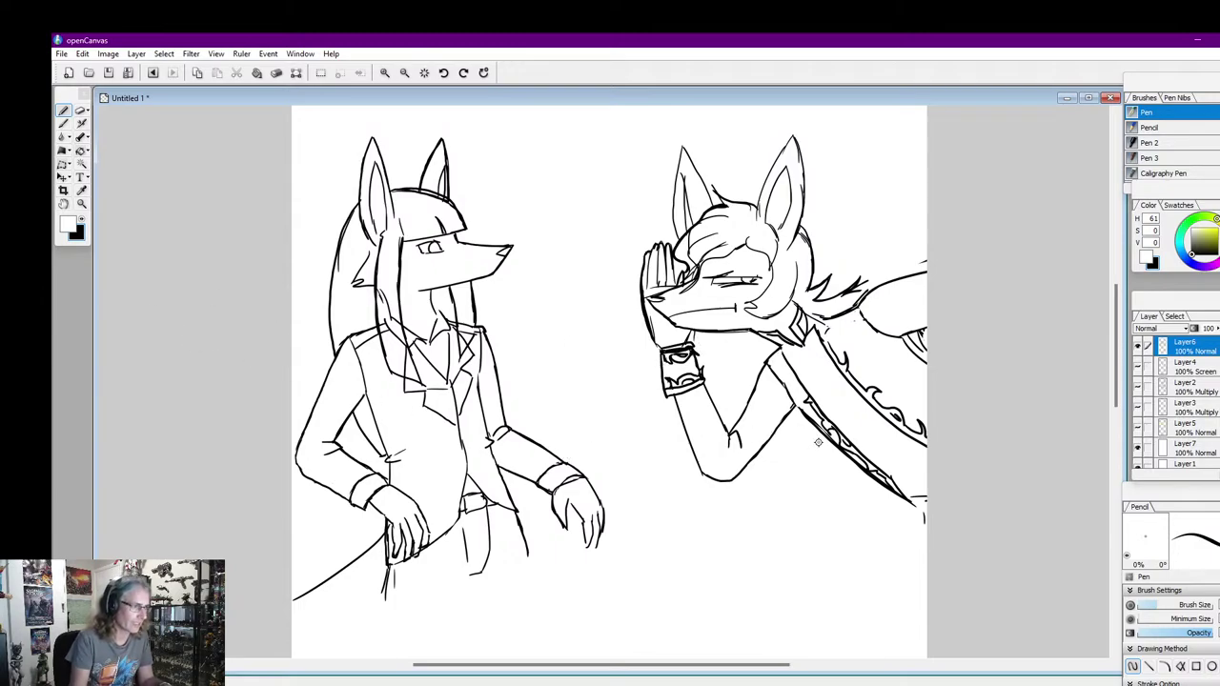
{"action": "left_click", "coordinate": [82, 221]}
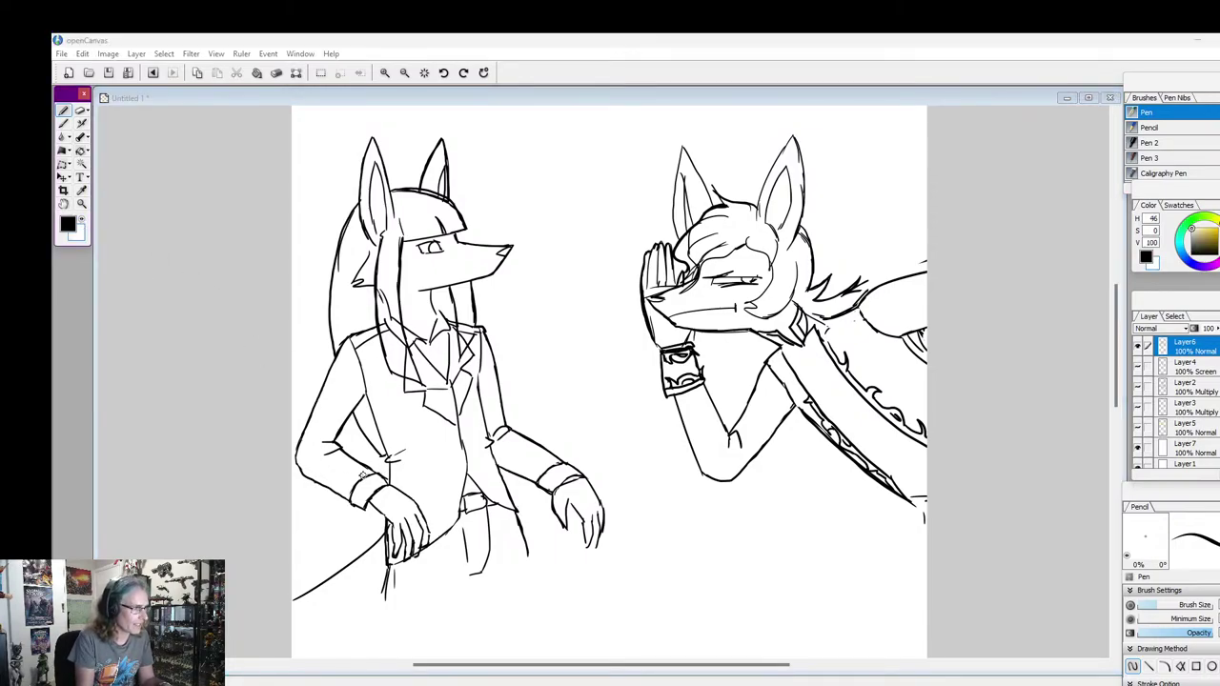
{"action": "left_click", "coordinate": [390, 465]}
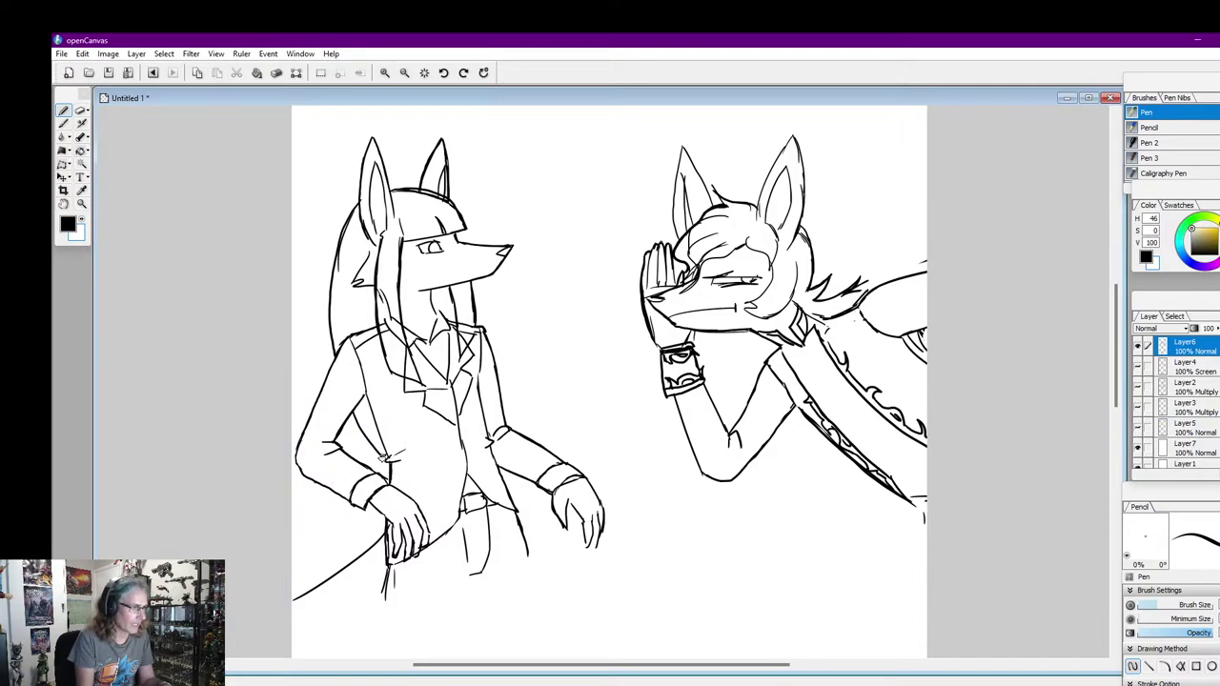
{"action": "left_click_drag", "start_coordinate": [296, 486], "coordinate": [315, 481]}
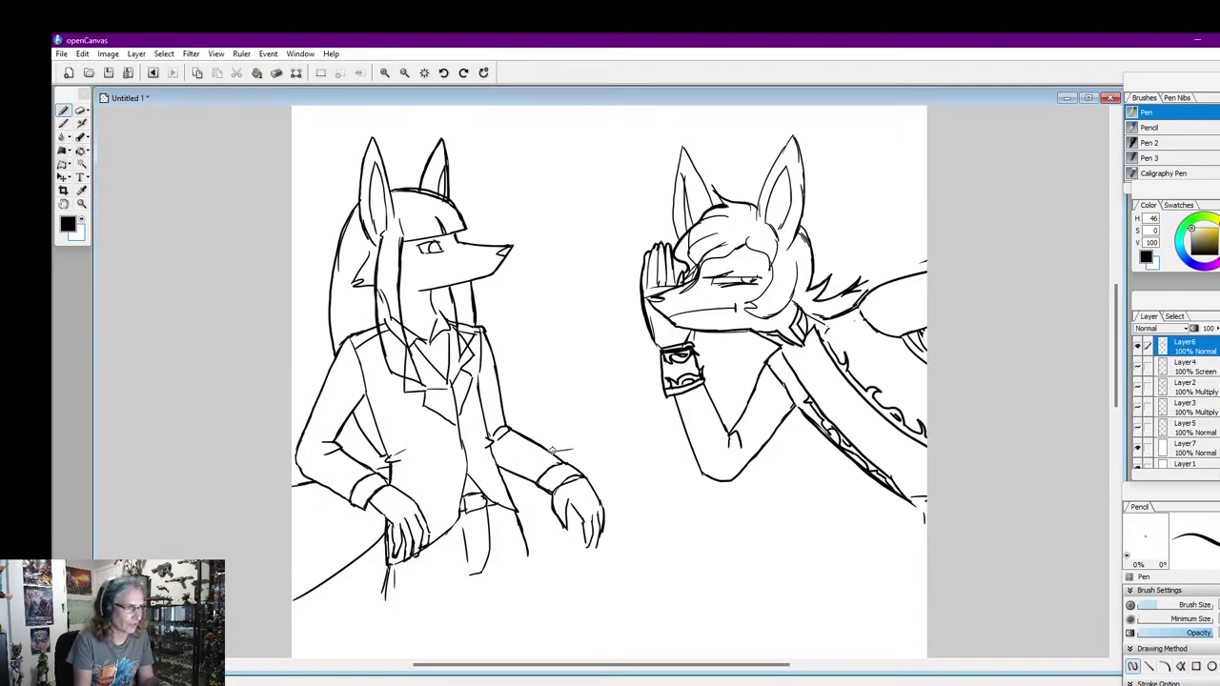
{"action": "left_click_drag", "start_coordinate": [552, 451], "coordinate": [615, 442]}
{"action": "mouse_move", "coordinate": [536, 448]}
{"action": "left_mouse_down"}
{"action": "mouse_move", "coordinate": [685, 424]}
{"action": "mouse_move", "coordinate": [615, 442]}
{"action": "left_mouse_up"}
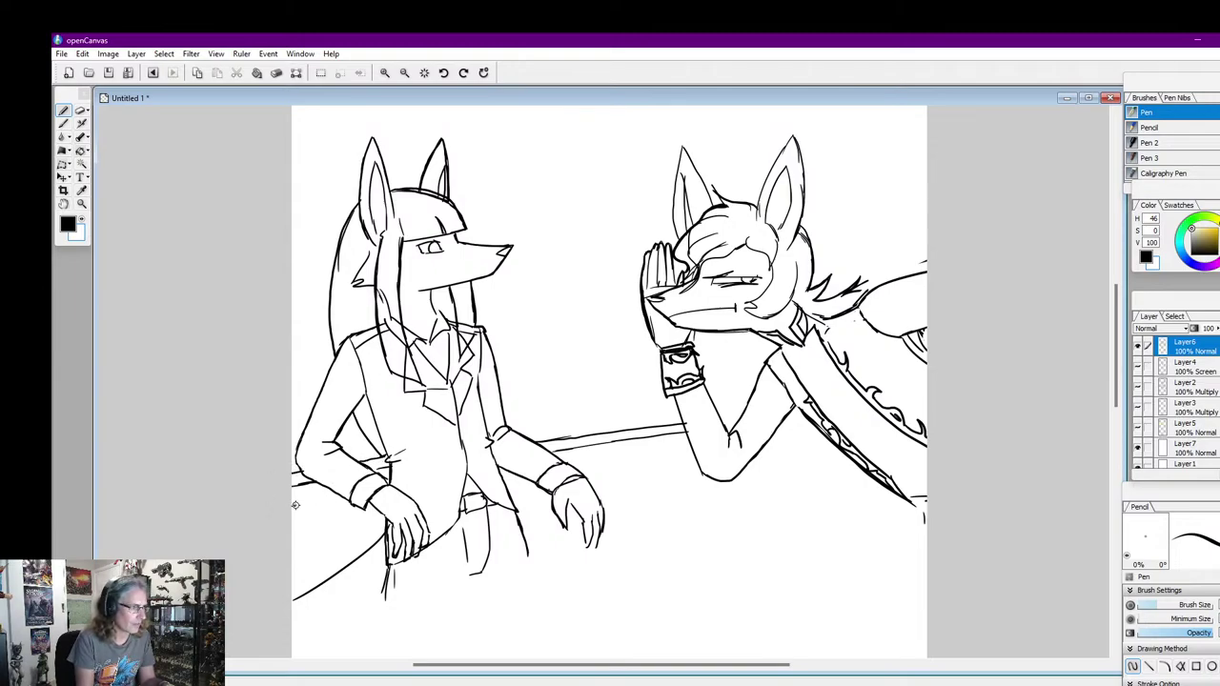
Draw the sill's lower line and its end corner past the leaning canine's elbow, plus the window frame's upright below the muzzle
{"action": "left_click_drag", "start_coordinate": [295, 505], "coordinate": [331, 499]}
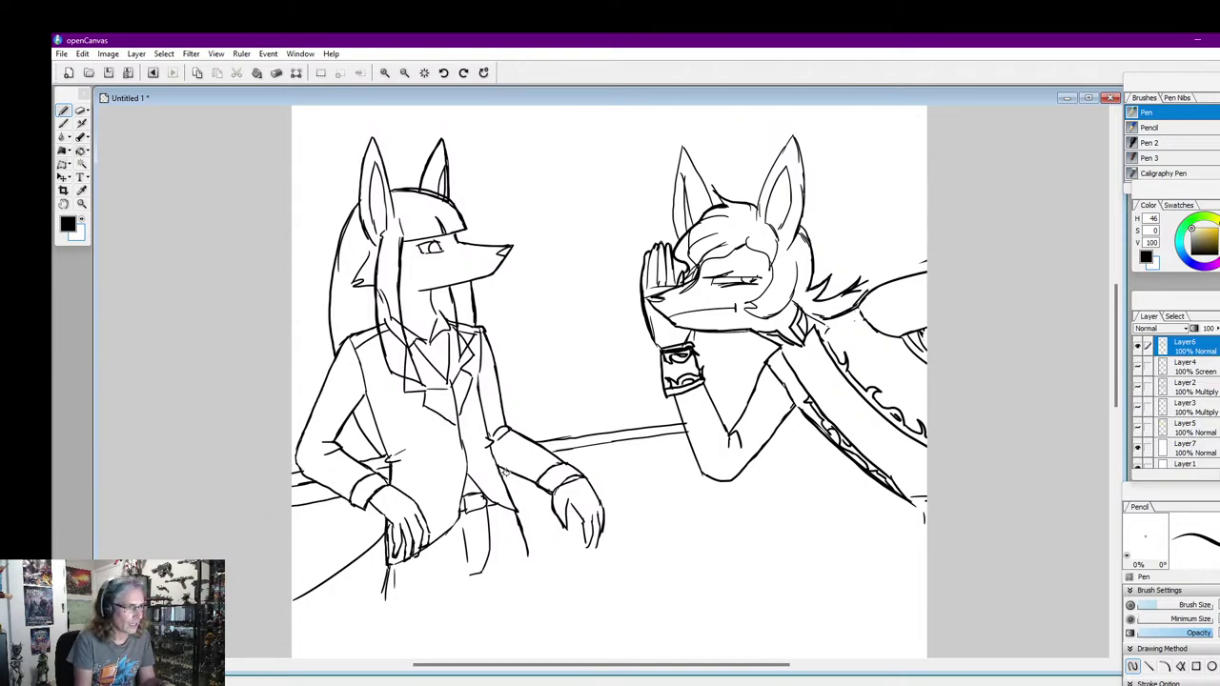
{"action": "left_click_drag", "start_coordinate": [572, 465], "coordinate": [694, 447]}
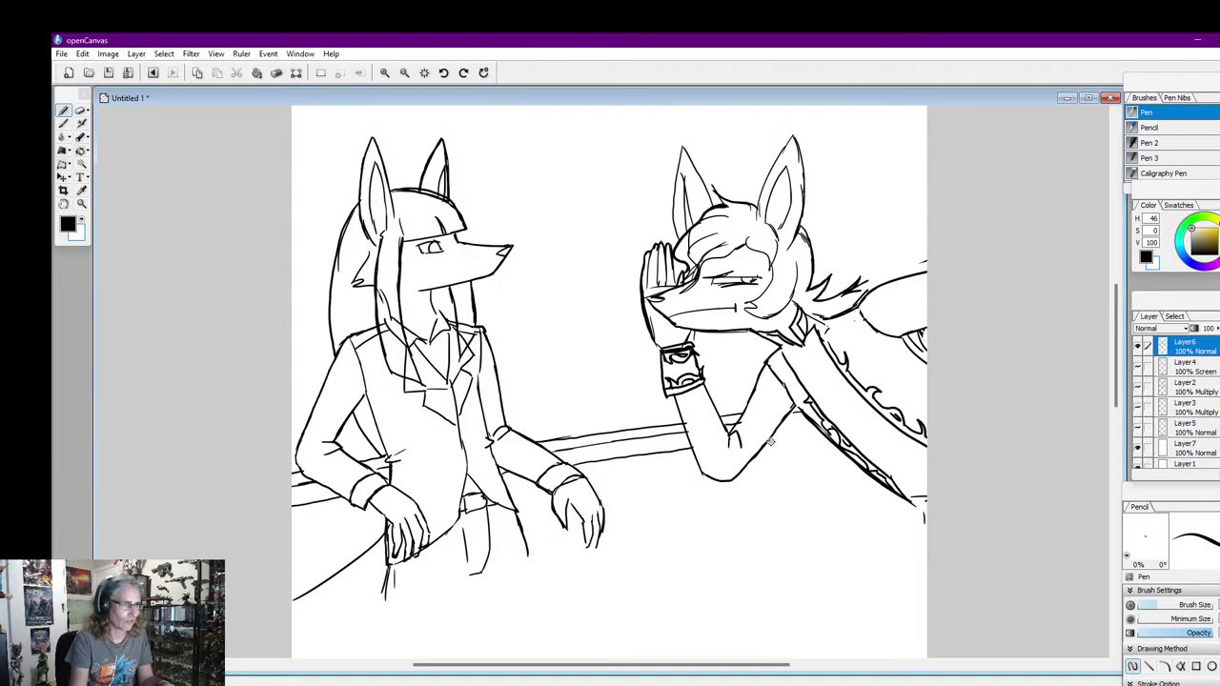
{"action": "left_click_drag", "start_coordinate": [762, 451], "coordinate": [774, 431]}
{"action": "left_click_drag", "start_coordinate": [750, 328], "coordinate": [748, 349]}
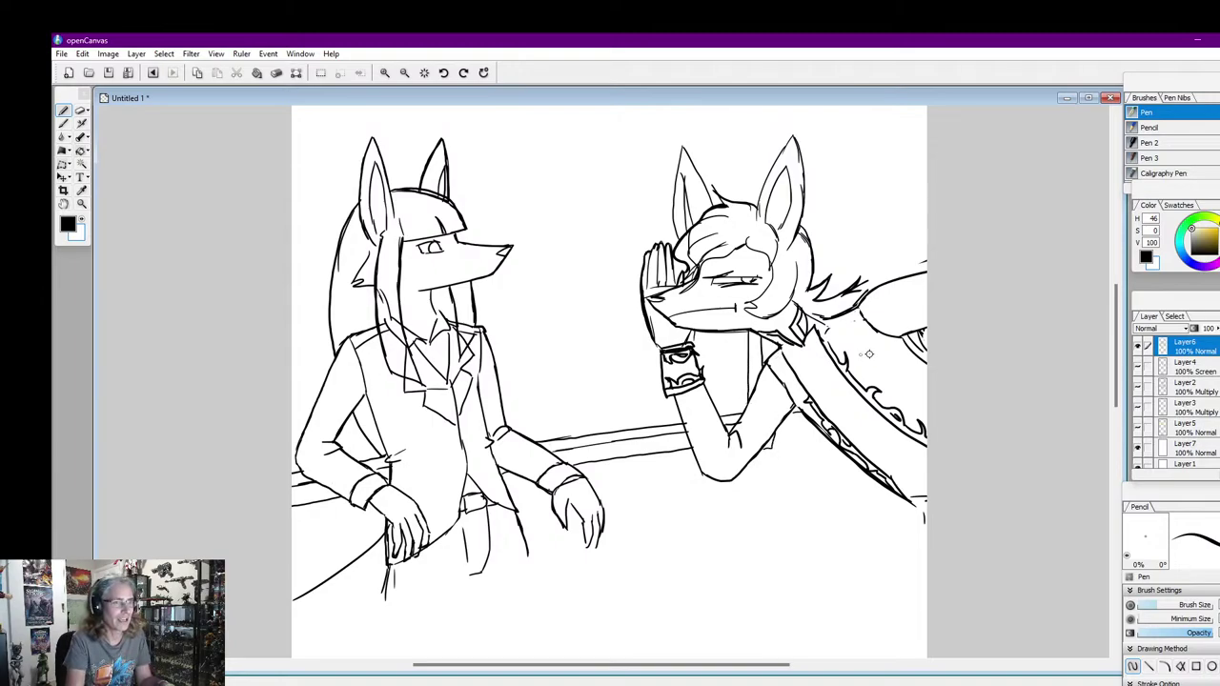
Draw the window frame's upright above the leaning canine's head, between the ears, with a slanted corner joint and outer edge
{"action": "scroll", "coordinate": [1107, 329], "scroll_direction": "up", "scroll_amount": 3}
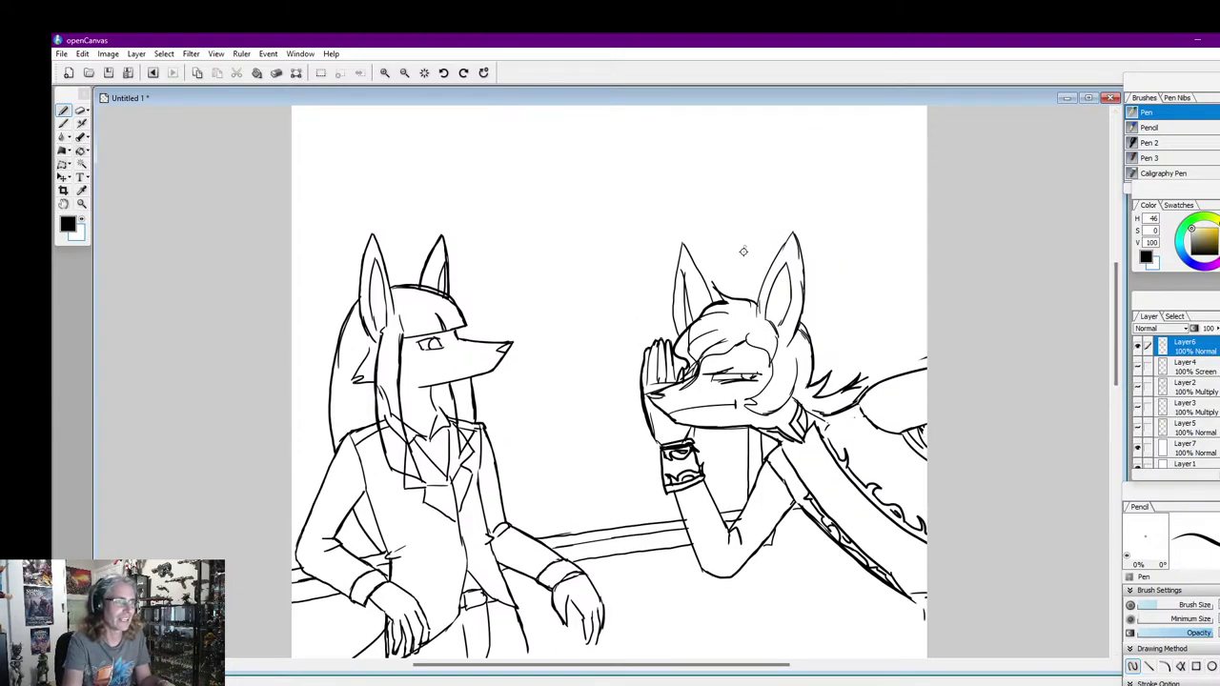
{"action": "mouse_move", "coordinate": [743, 266]}
{"action": "left_mouse_down"}
{"action": "mouse_move", "coordinate": [742, 189]}
{"action": "mouse_move", "coordinate": [758, 204]}
{"action": "mouse_move", "coordinate": [760, 189]}
{"action": "mouse_move", "coordinate": [760, 290]}
{"action": "left_mouse_up"}
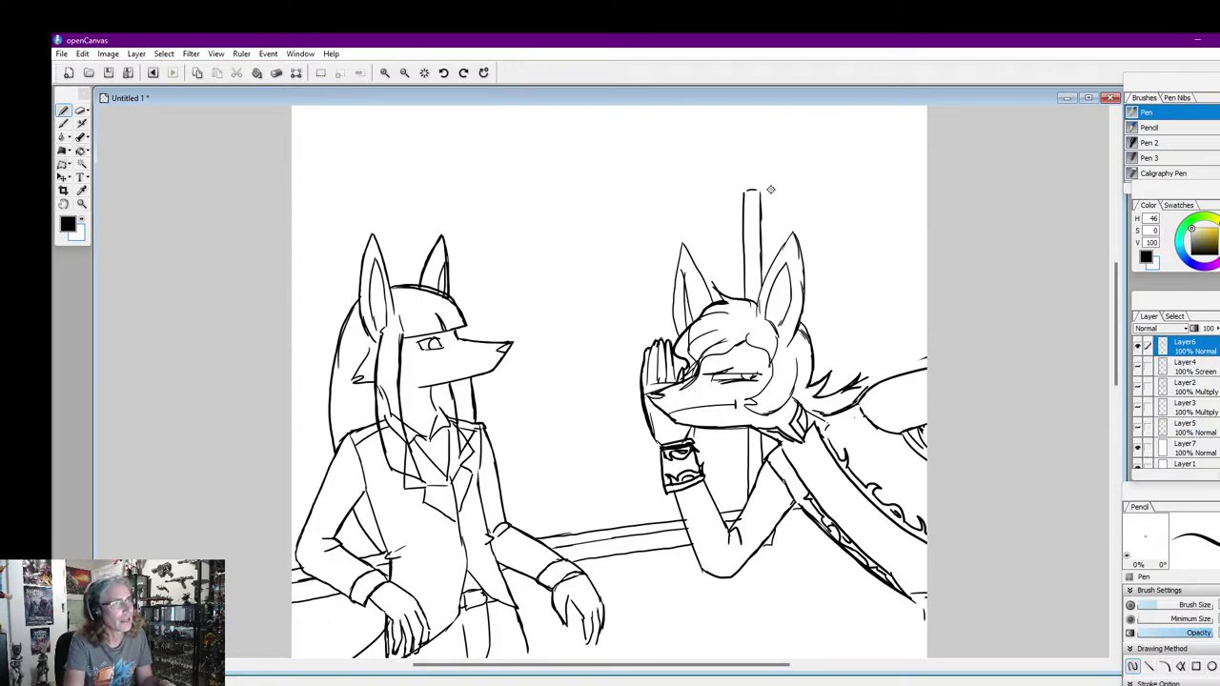
{"action": "mouse_move", "coordinate": [770, 189]}
{"action": "left_mouse_down"}
{"action": "mouse_move", "coordinate": [776, 233]}
{"action": "mouse_move", "coordinate": [772, 176]}
{"action": "left_mouse_up"}
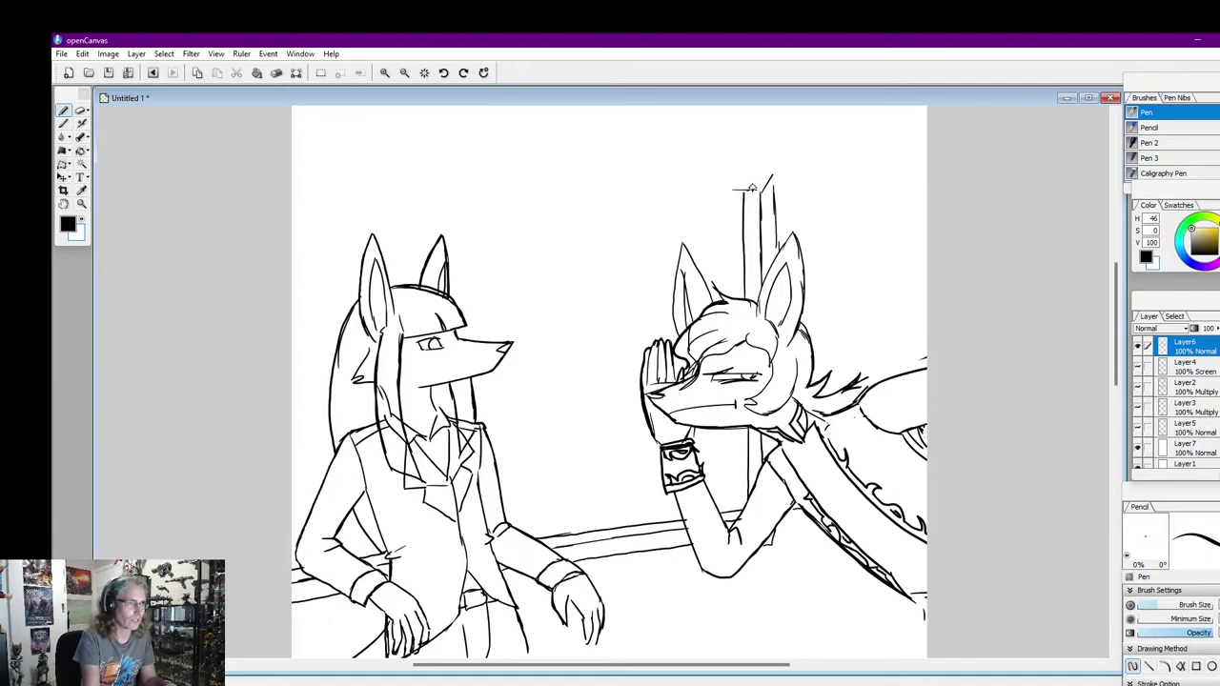
Draw the window frame's inner and outer top lines from its corner to the canvas edge, undoing unwanted strokes, and double the inner line
{"action": "left_click_drag", "start_coordinate": [753, 188], "coordinate": [146, 168]}
{"action": "key", "text": "ctrl+z"}
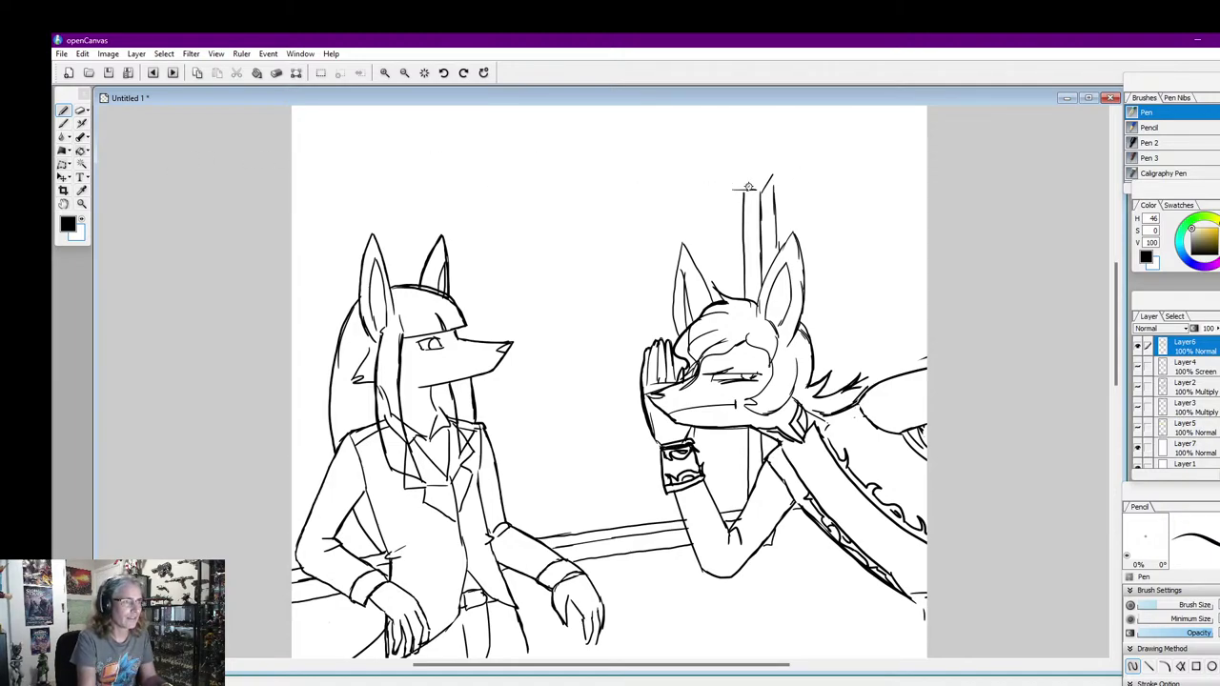
{"action": "left_click_drag", "start_coordinate": [759, 190], "coordinate": [292, 174]}
{"action": "left_click_drag", "start_coordinate": [774, 175], "coordinate": [292, 124]}
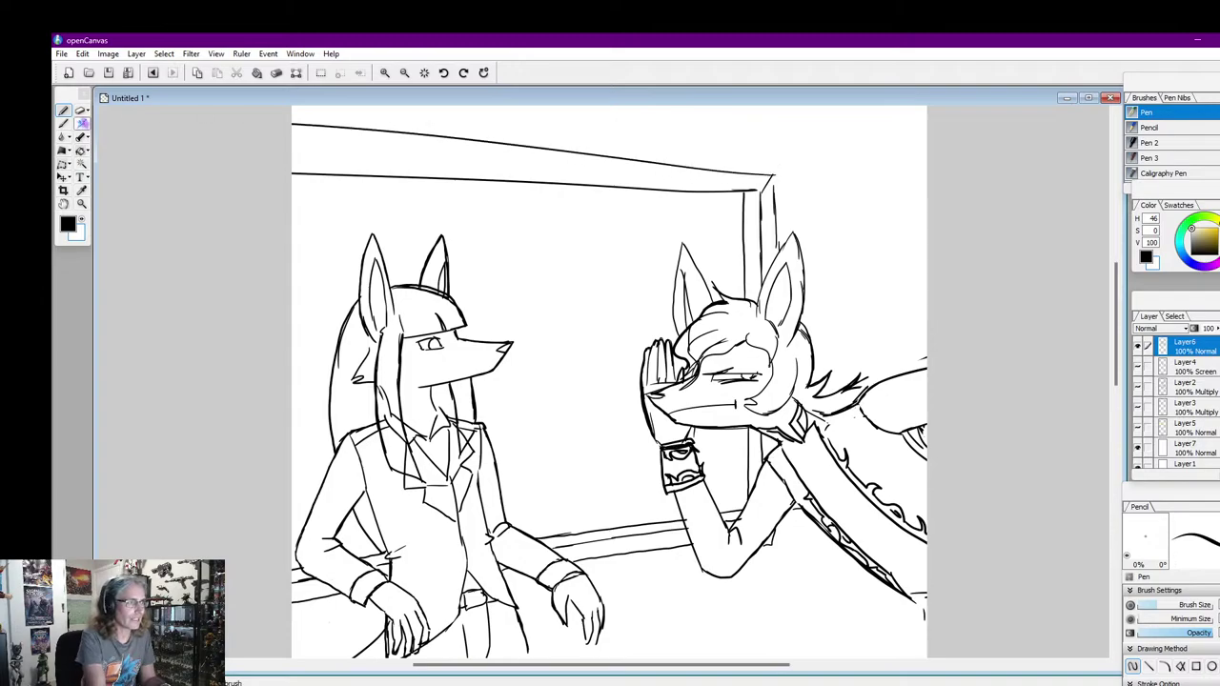
{"action": "key", "text": "ctrl+z"}
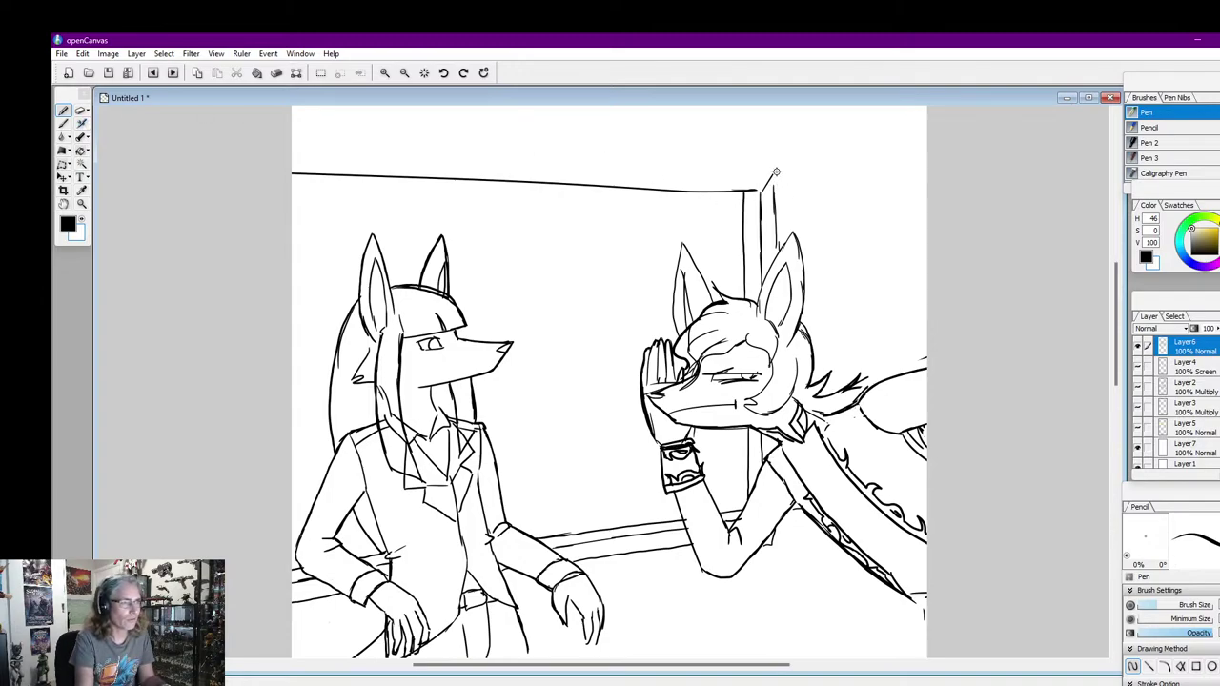
{"action": "left_click_drag", "start_coordinate": [776, 172], "coordinate": [292, 133]}
{"action": "key", "text": "ctrl+z"}
{"action": "left_click_drag", "start_coordinate": [778, 175], "coordinate": [292, 142]}
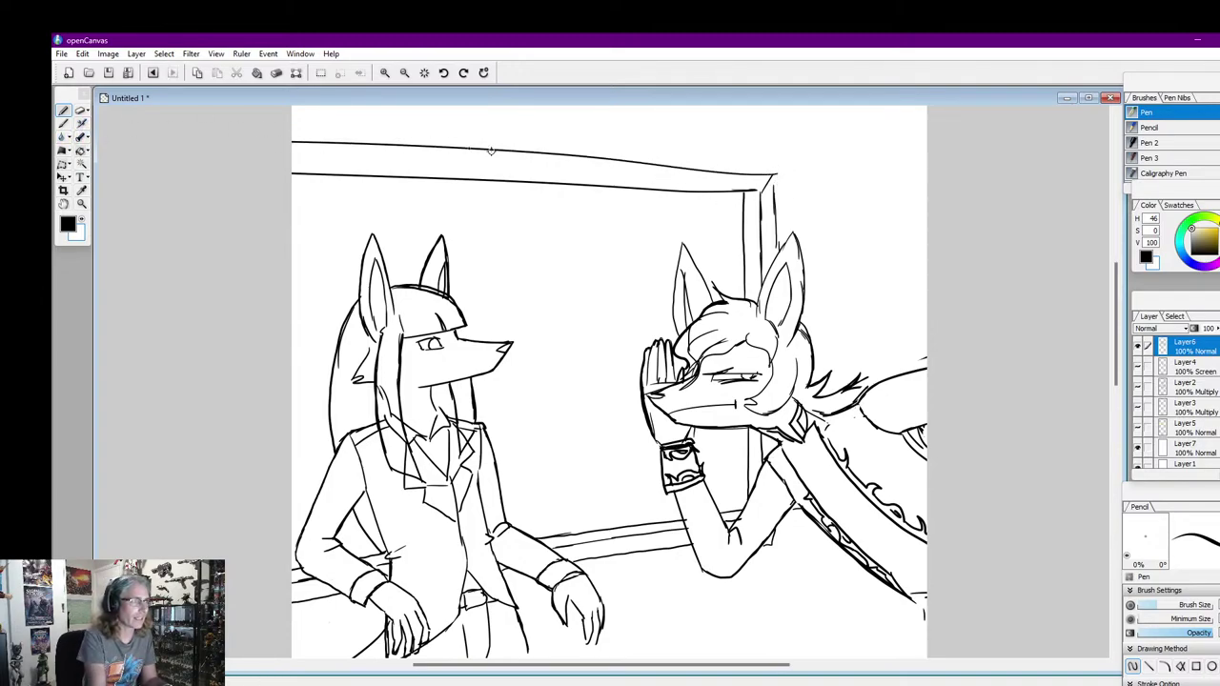
{"action": "key", "text": "ctrl+z"}
{"action": "left_click_drag", "start_coordinate": [774, 175], "coordinate": [292, 130]}
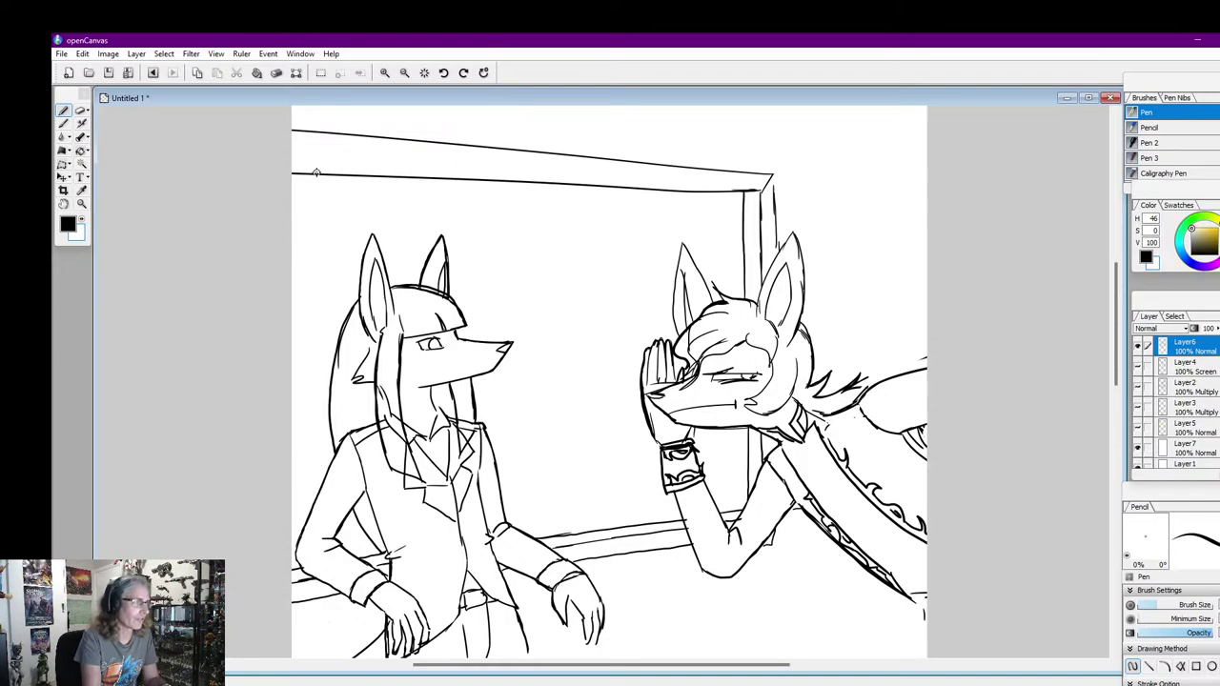
{"action": "left_click_drag", "start_coordinate": [301, 175], "coordinate": [749, 194]}
{"action": "left_click_drag", "start_coordinate": [643, 196], "coordinate": [761, 193]}
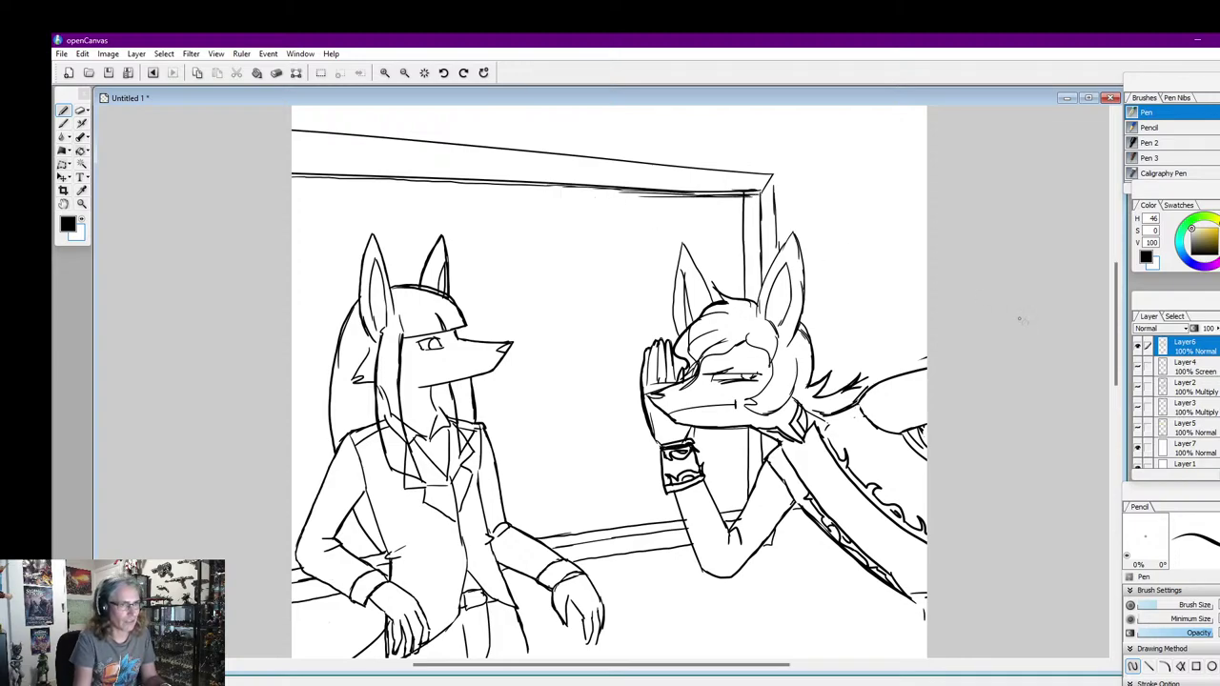
Draw a vertical wall corner above the leaning canine's shoulder, with a ceiling line running from its top to the canvas's upper edge
{"action": "left_click_drag", "start_coordinate": [1116, 335], "coordinate": [1132, 310]}
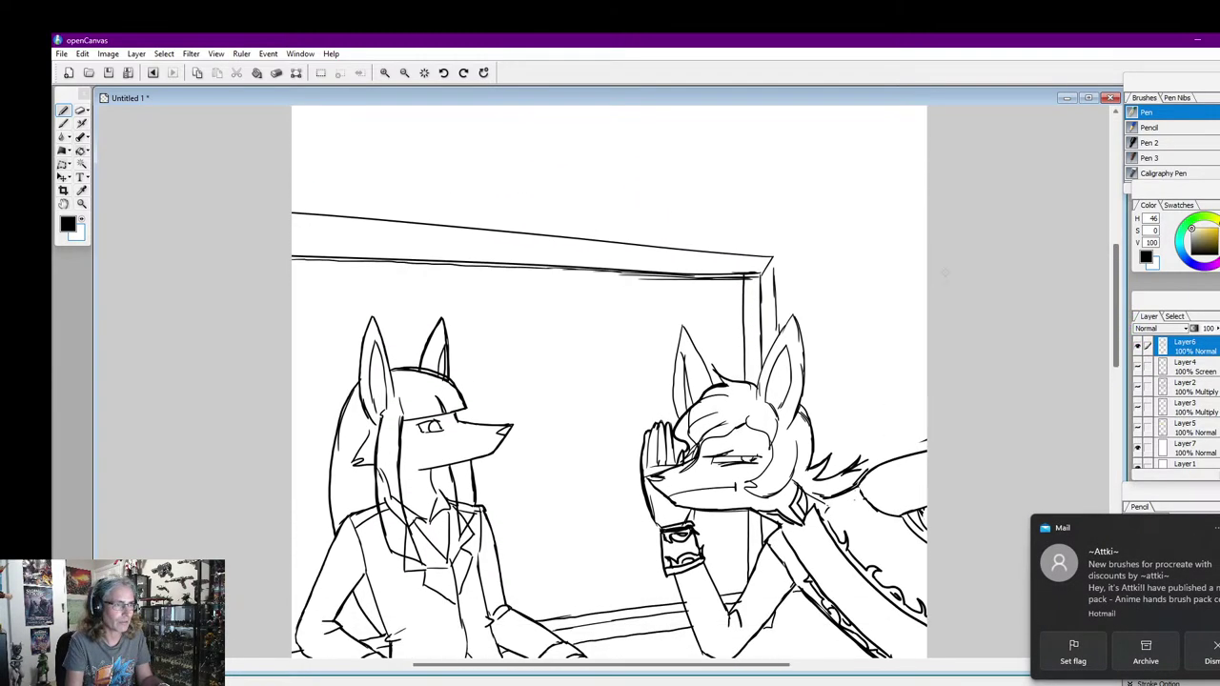
{"action": "left_click_drag", "start_coordinate": [845, 159], "coordinate": [860, 455]}
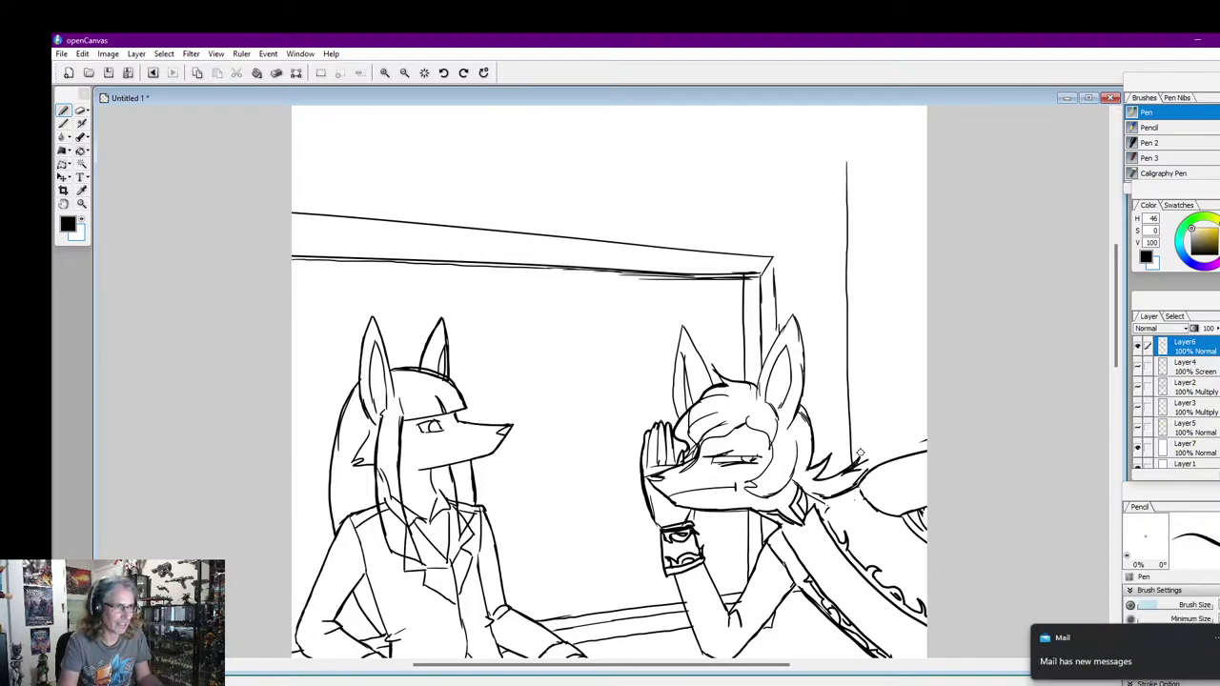
{"action": "left_click_drag", "start_coordinate": [1119, 283], "coordinate": [1119, 262]}
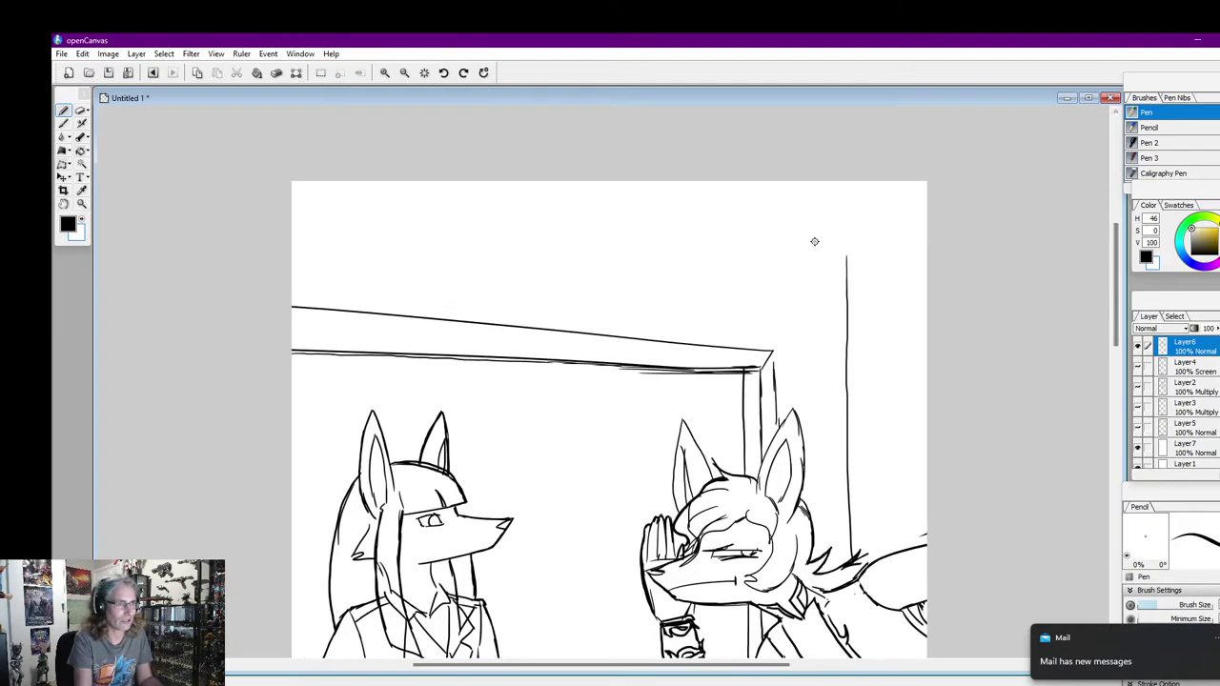
{"action": "left_click_drag", "start_coordinate": [846, 256], "coordinate": [186, 142]}
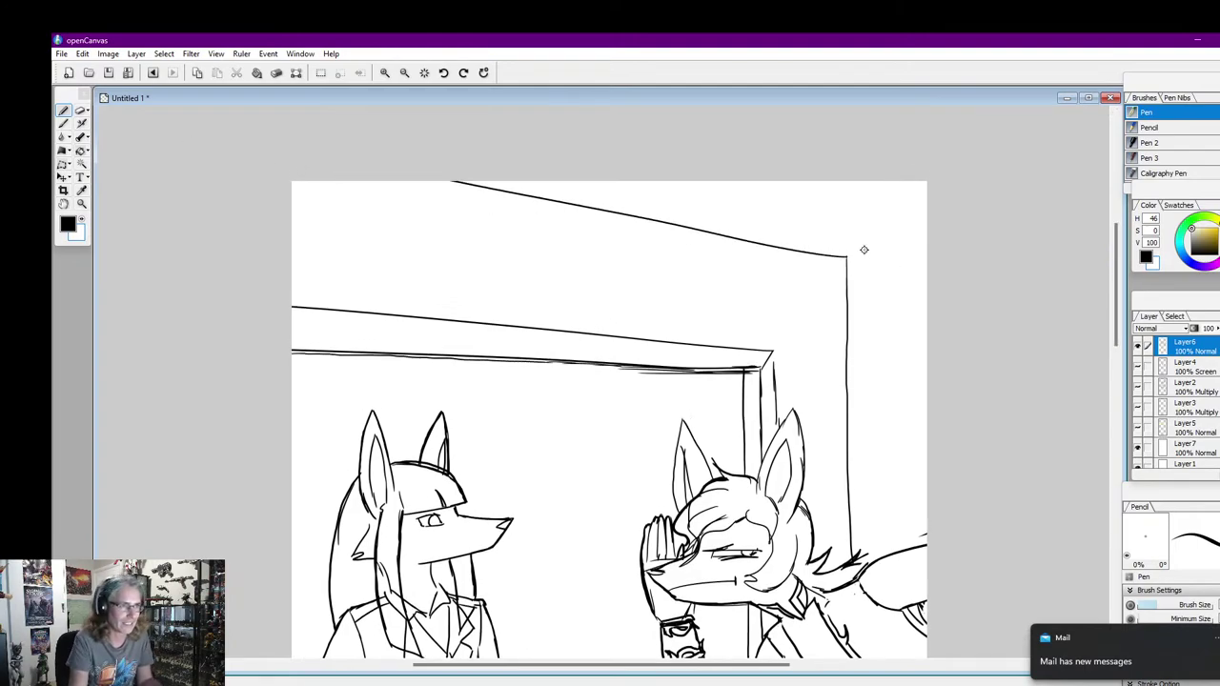
Continue the wall corner line below the leaning canine's coat and lengthen the suited fox's leg and coat lines downward
{"action": "left_click_drag", "start_coordinate": [1122, 304], "coordinate": [1119, 386]}
{"action": "scroll", "coordinate": [975, 295], "scroll_direction": "down", "scroll_amount": 2}
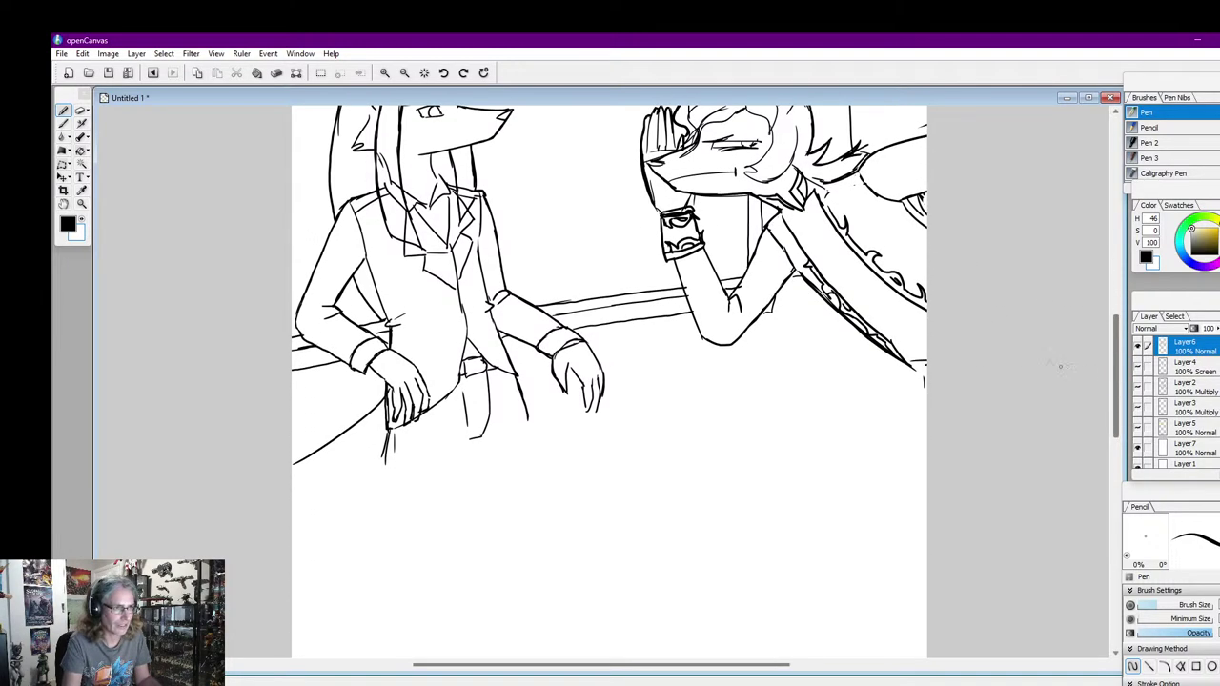
{"action": "left_click_drag", "start_coordinate": [860, 329], "coordinate": [863, 484]}
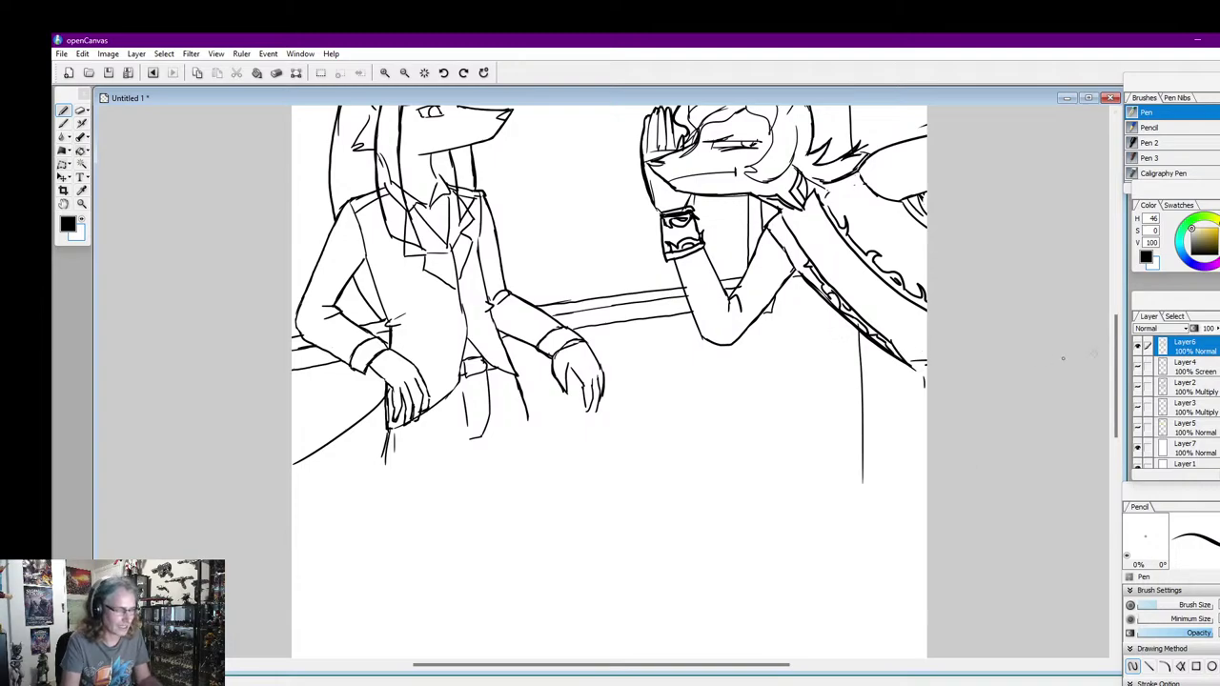
{"action": "mouse_move", "coordinate": [1119, 420]}
{"action": "left_mouse_down"}
{"action": "mouse_move", "coordinate": [1118, 391]}
{"action": "mouse_move", "coordinate": [1118, 409]}
{"action": "left_mouse_up"}
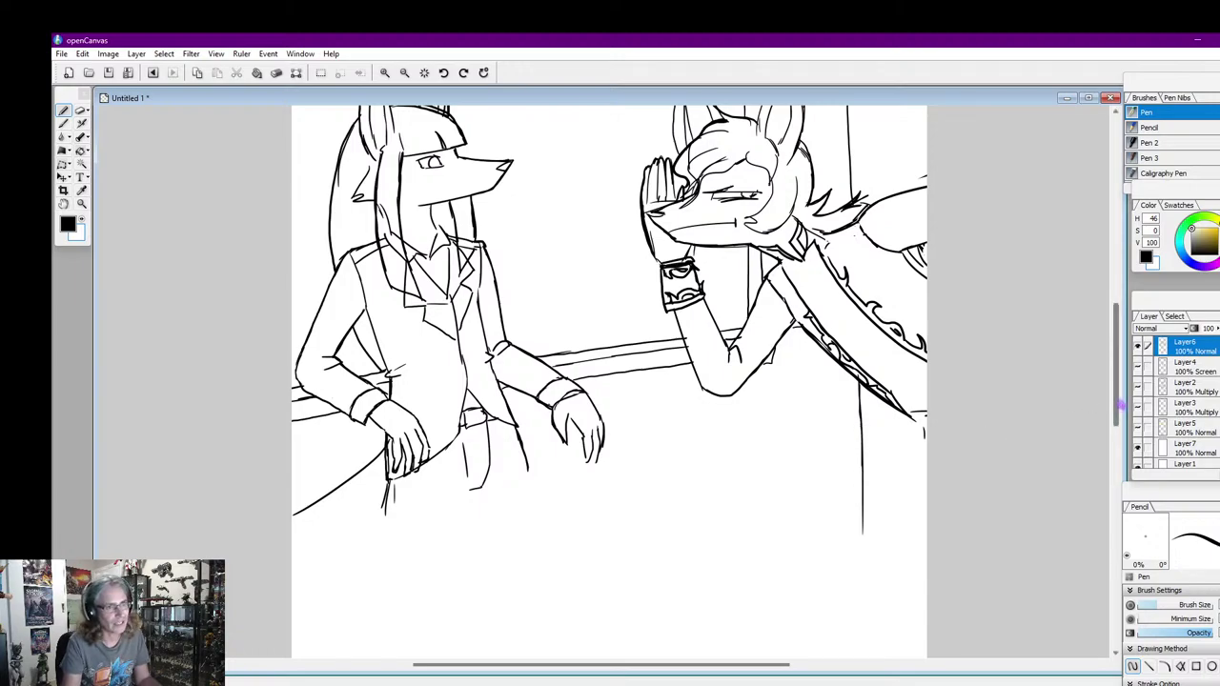
{"action": "mouse_move", "coordinate": [1118, 406]}
{"action": "left_mouse_down"}
{"action": "mouse_move", "coordinate": [1117, 381]}
{"action": "mouse_move", "coordinate": [1115, 393]}
{"action": "left_mouse_up"}
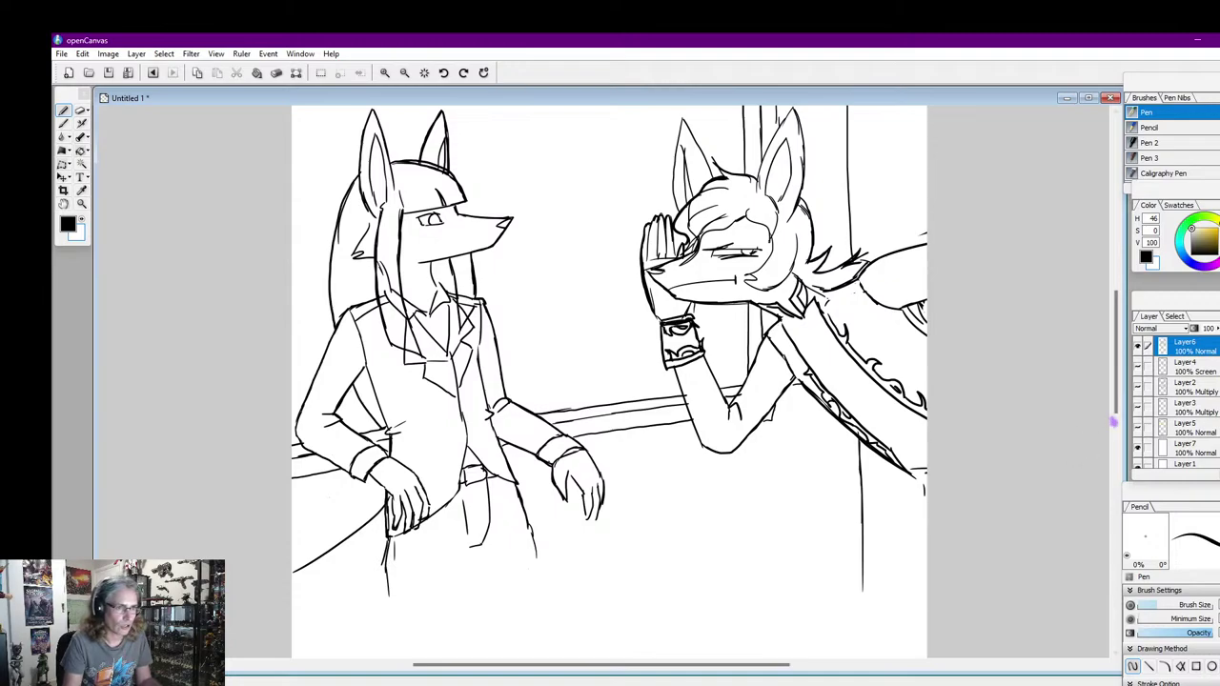
Draw a stepped city skyline in the window behind the suited fox and across the gap to the leaning canine's raised hand
{"action": "left_click_drag", "start_coordinate": [1117, 410], "coordinate": [1124, 375]}
{"action": "mouse_move", "coordinate": [292, 358]}
{"action": "left_mouse_down"}
{"action": "mouse_move", "coordinate": [312, 357]}
{"action": "mouse_move", "coordinate": [333, 403]}
{"action": "left_mouse_up"}
{"action": "left_click_drag", "start_coordinate": [345, 354], "coordinate": [345, 378]}
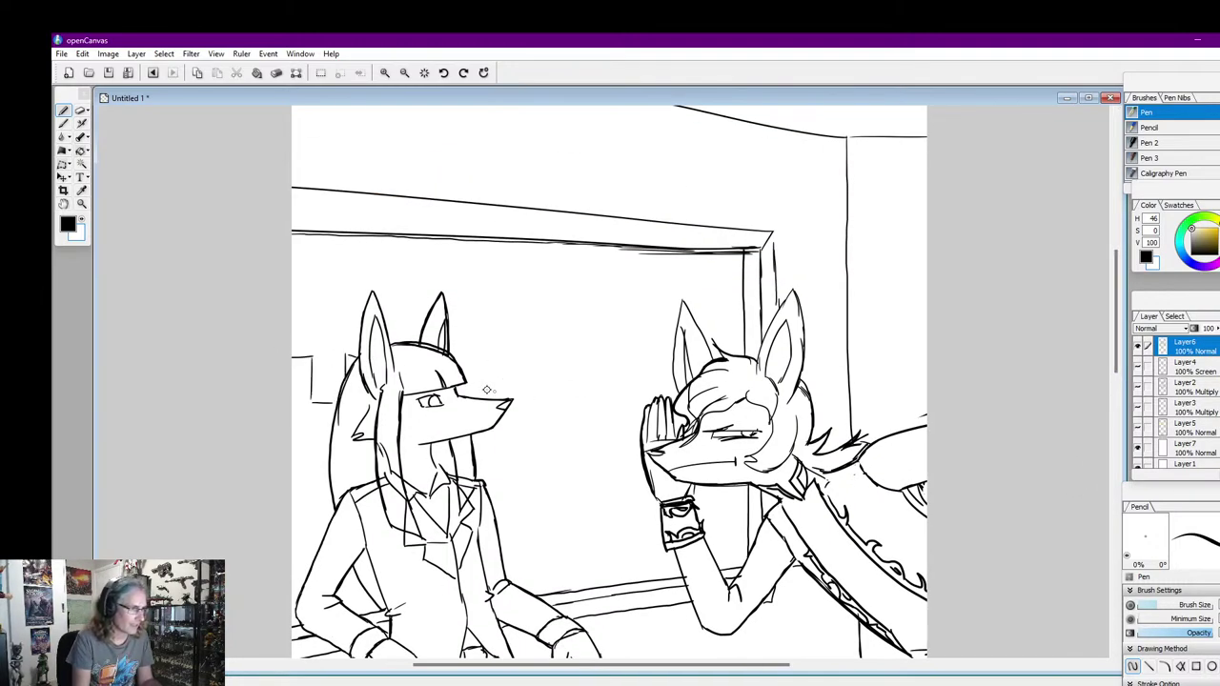
{"action": "mouse_move", "coordinate": [479, 360]}
{"action": "left_mouse_down"}
{"action": "mouse_move", "coordinate": [490, 389]}
{"action": "mouse_move", "coordinate": [531, 382]}
{"action": "mouse_move", "coordinate": [534, 346]}
{"action": "mouse_move", "coordinate": [579, 345]}
{"action": "mouse_move", "coordinate": [585, 383]}
{"action": "mouse_move", "coordinate": [619, 381]}
{"action": "mouse_move", "coordinate": [652, 406]}
{"action": "left_mouse_up"}
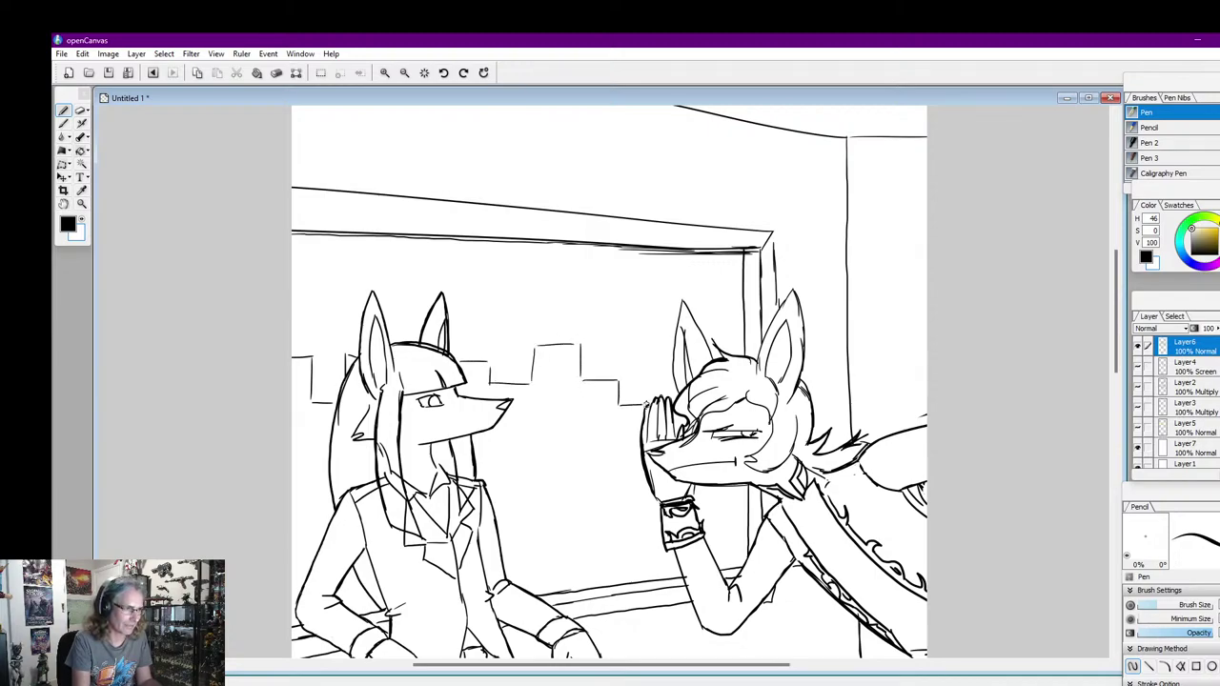
Add building outlines above the leaning canine's raised hand and between its ears, and another rooftop beside the suited fox's hair
{"action": "left_click_drag", "start_coordinate": [652, 363], "coordinate": [652, 360]}
{"action": "left_click_drag", "start_coordinate": [656, 359], "coordinate": [673, 359]}
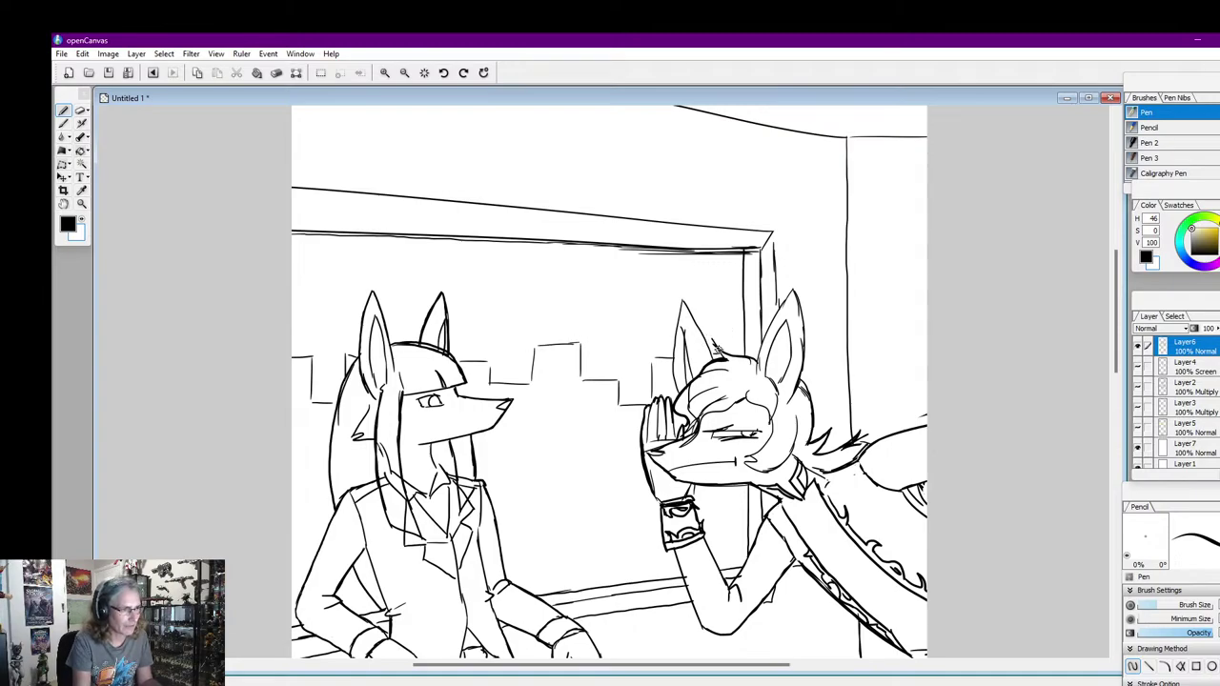
{"action": "left_click_drag", "start_coordinate": [720, 348], "coordinate": [721, 330]}
{"action": "left_click_drag", "start_coordinate": [721, 330], "coordinate": [742, 328]}
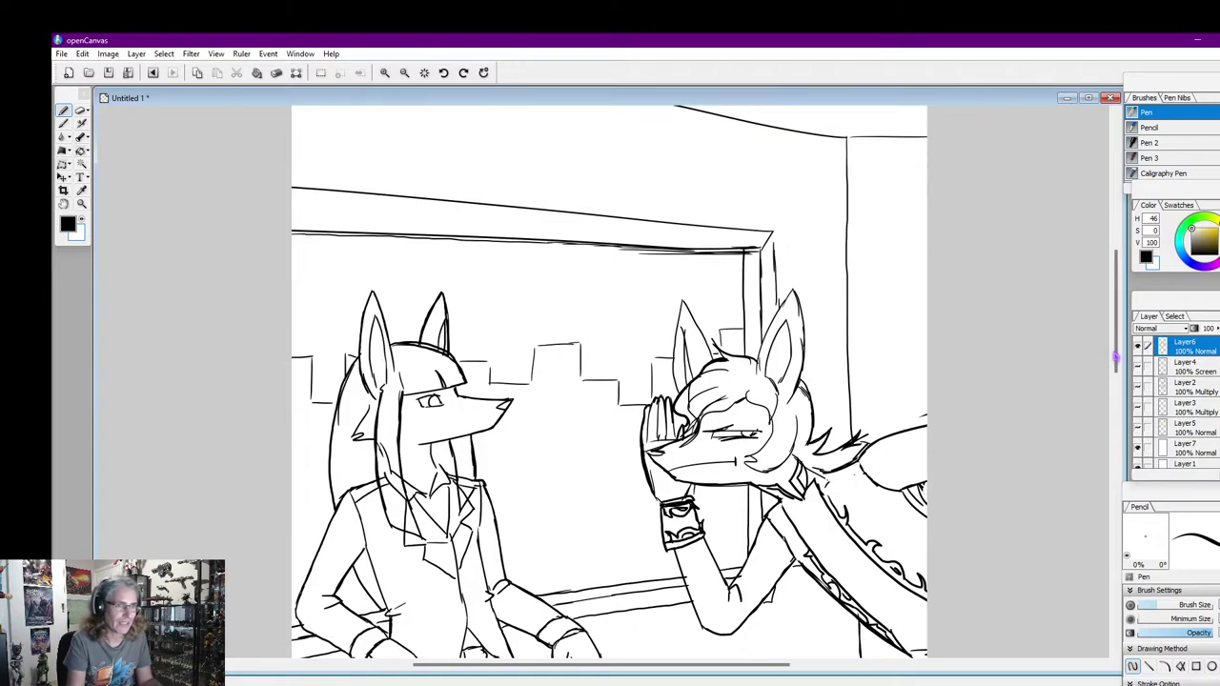
{"action": "left_click_drag", "start_coordinate": [1115, 356], "coordinate": [1115, 381]}
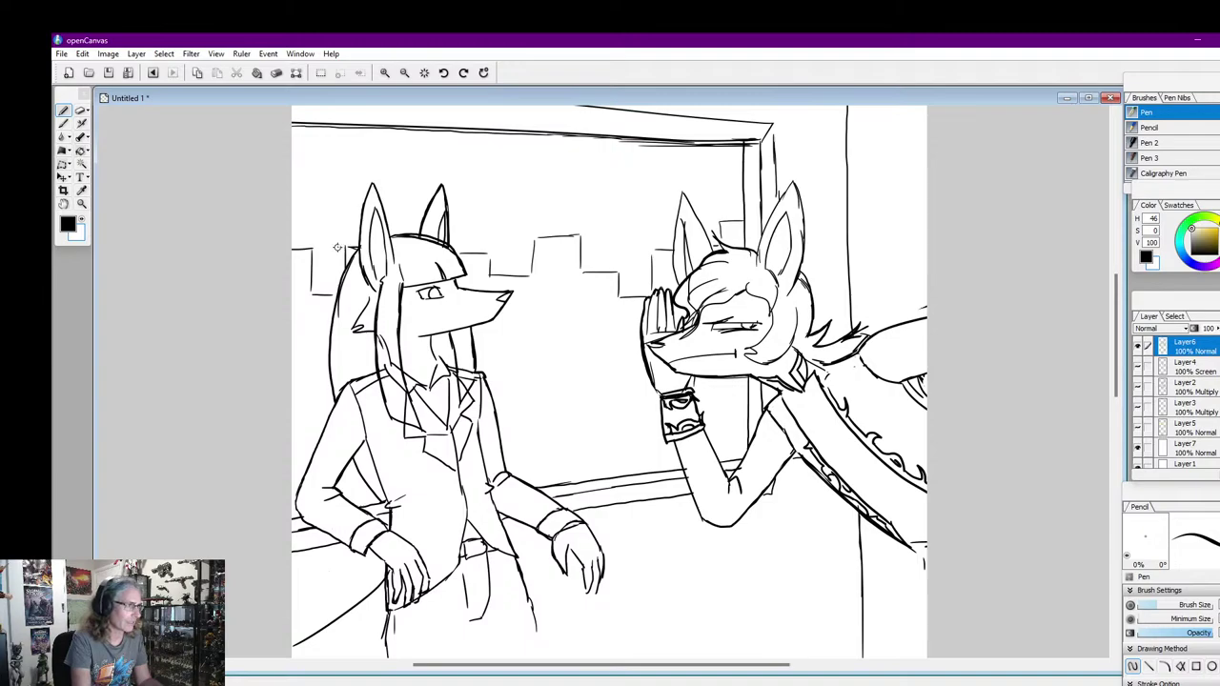
{"action": "left_click_drag", "start_coordinate": [337, 247], "coordinate": [316, 246]}
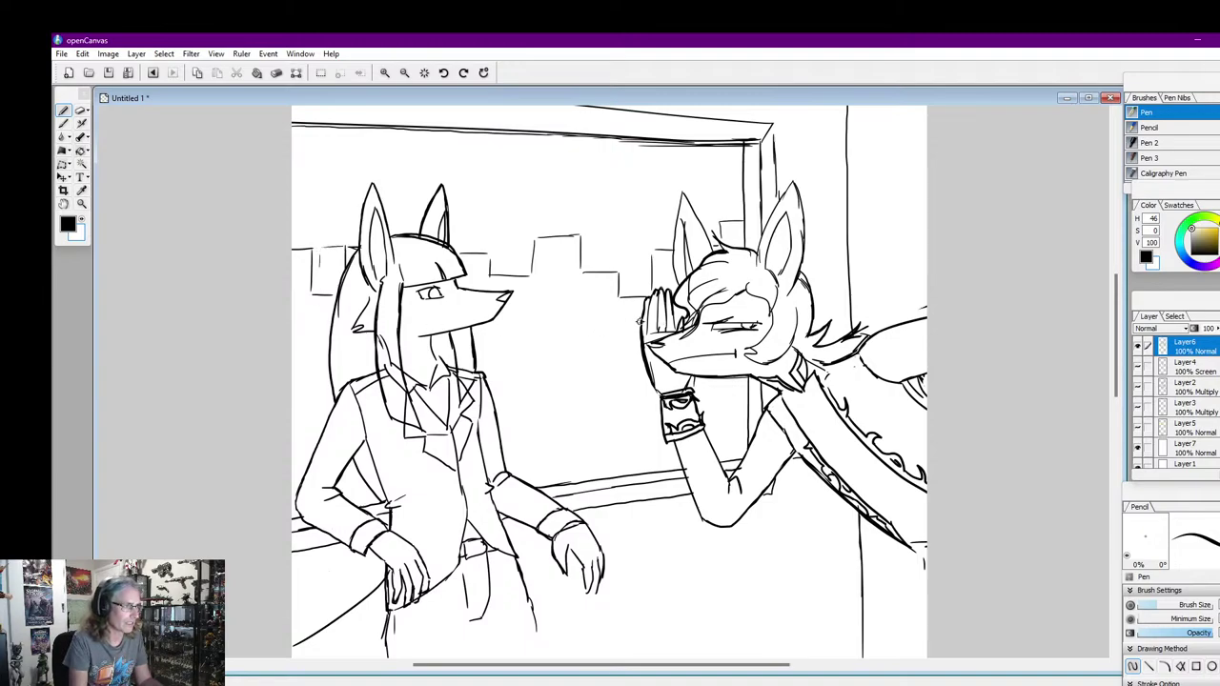
Undo the last stroke and hand-letter "DO YOU KNOW" on the wall above the leaning canine, just below the ceiling line
{"action": "key", "text": "ctrl+z"}
{"action": "mouse_move", "coordinate": [1114, 287]}
{"action": "left_mouse_down"}
{"action": "mouse_move", "coordinate": [1117, 298]}
{"action": "mouse_move", "coordinate": [1121, 277]}
{"action": "left_mouse_up"}
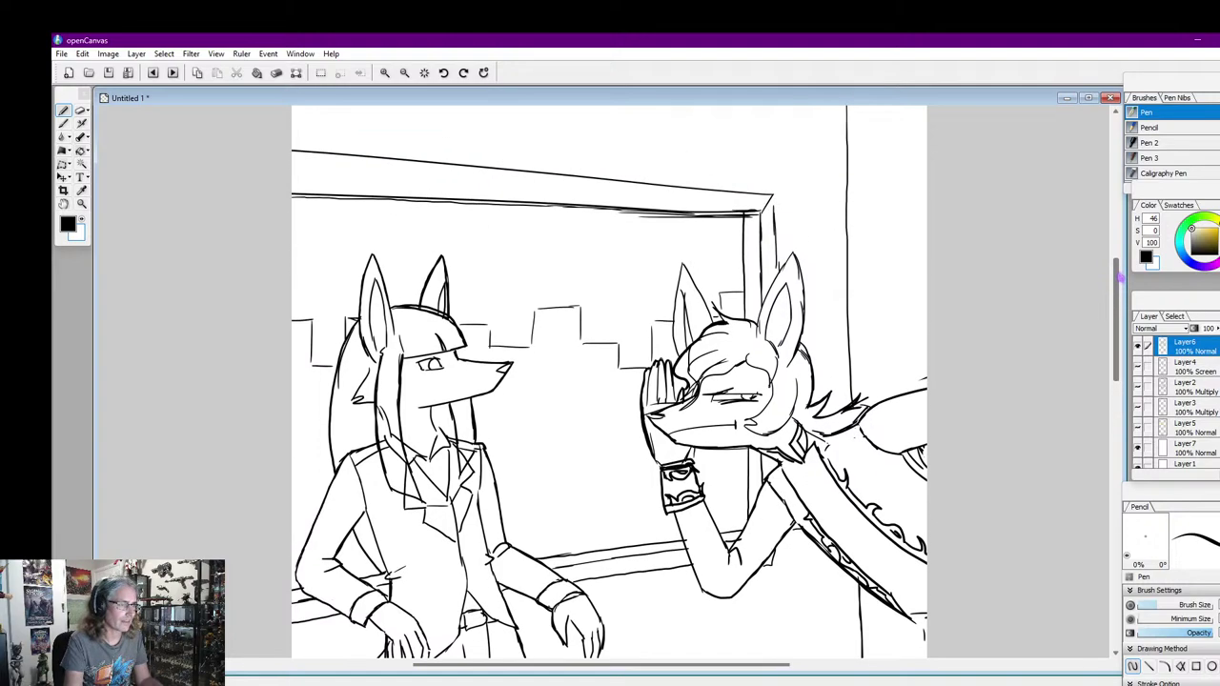
{"action": "left_click_drag", "start_coordinate": [1121, 322], "coordinate": [1122, 318]}
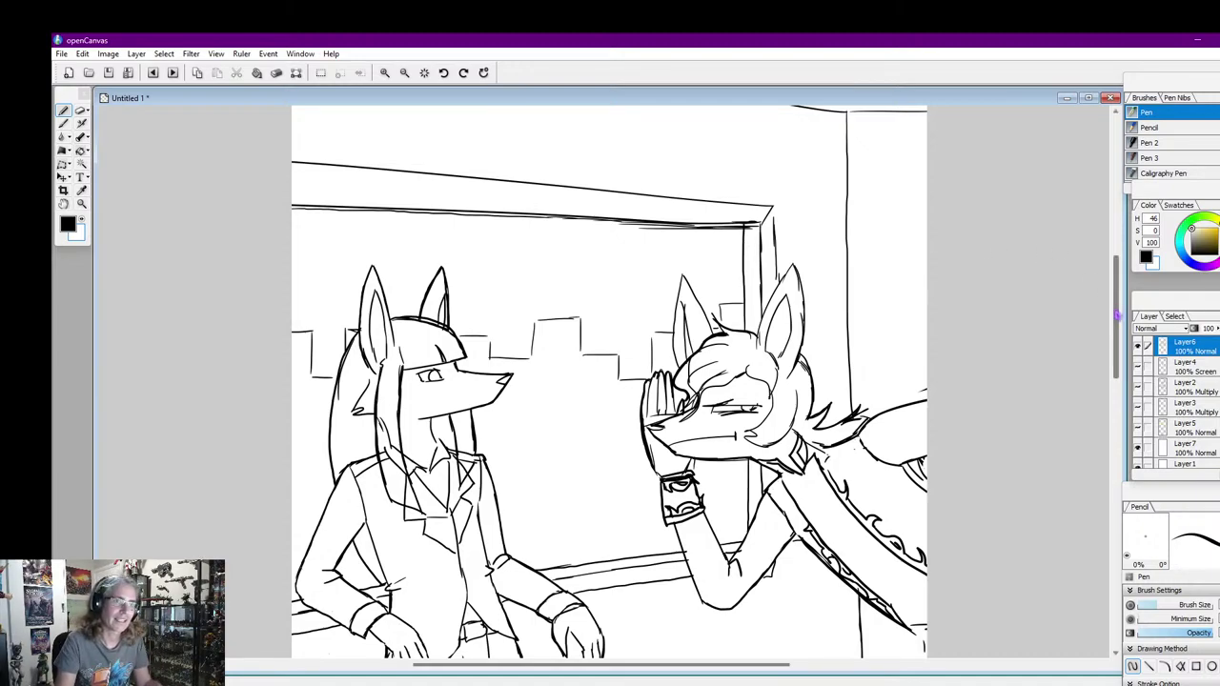
{"action": "left_click_drag", "start_coordinate": [1118, 314], "coordinate": [1118, 303]}
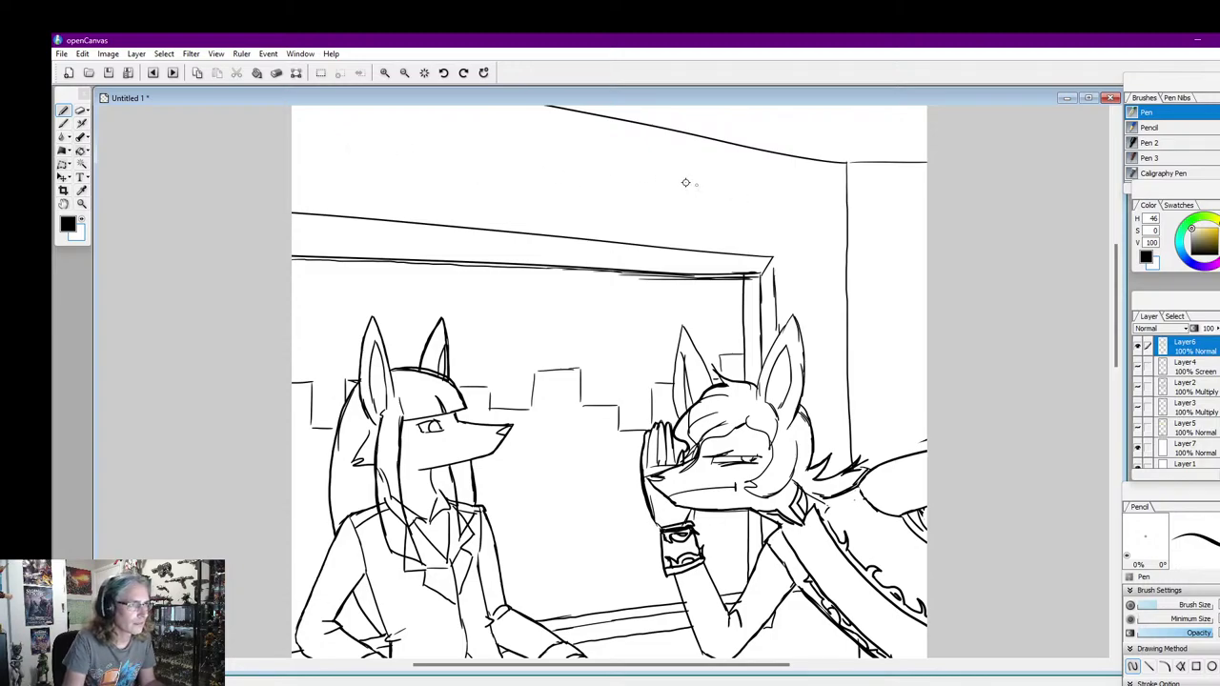
{"action": "left_click_drag", "start_coordinate": [654, 171], "coordinate": [655, 184]}
{"action": "left_click_drag", "start_coordinate": [671, 175], "coordinate": [822, 181]}
Hand-letter "ABOUT THE" as a second line beneath "DO YOU KNOW"
{"action": "left_click_drag", "start_coordinate": [637, 201], "coordinate": [701, 196]}
{"action": "left_click_drag", "start_coordinate": [703, 197], "coordinate": [713, 197]}
{"action": "mouse_move", "coordinate": [707, 198]}
{"action": "left_mouse_down"}
{"action": "mouse_move", "coordinate": [707, 208]}
{"action": "mouse_move", "coordinate": [741, 198]}
{"action": "left_mouse_up"}
{"action": "left_click_drag", "start_coordinate": [735, 198], "coordinate": [735, 209]}
{"action": "mouse_move", "coordinate": [745, 197]}
{"action": "left_mouse_down"}
{"action": "mouse_move", "coordinate": [746, 209]}
{"action": "mouse_move", "coordinate": [760, 203]}
{"action": "left_mouse_up"}
{"action": "left_click_drag", "start_coordinate": [760, 197], "coordinate": [760, 209]}
{"action": "left_click_drag", "start_coordinate": [778, 199], "coordinate": [777, 204]}
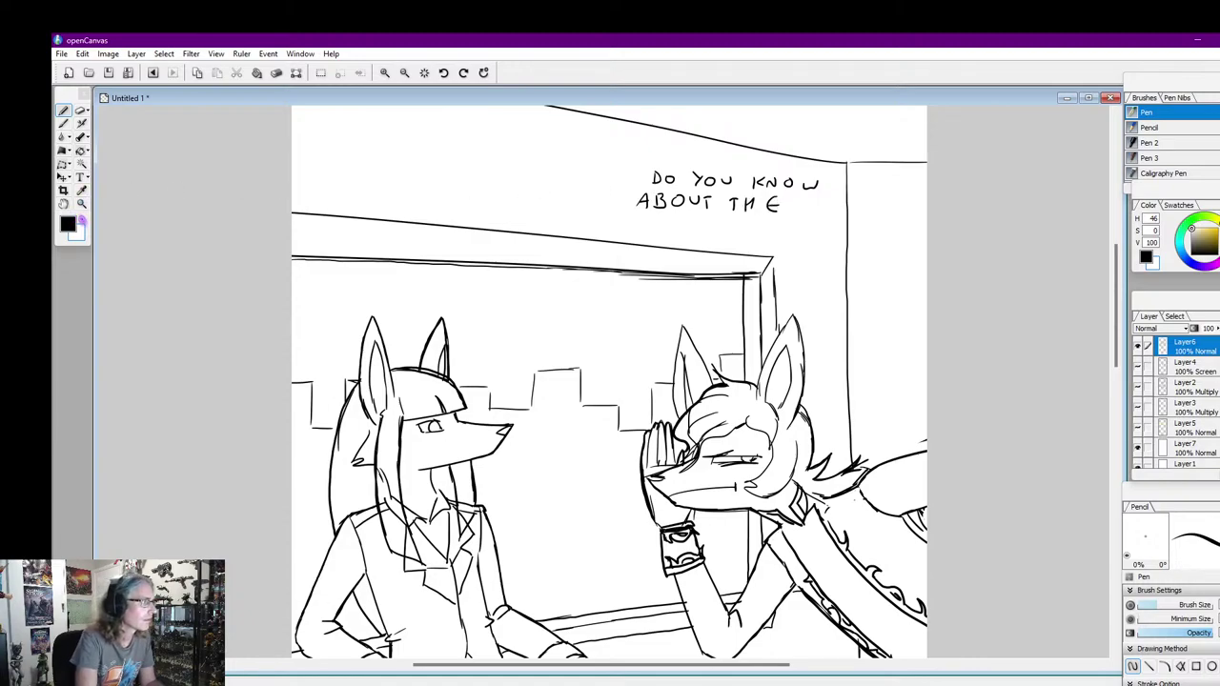
Paint out the upper part of the wall corner line beside the lettering in white with a larger pen
{"action": "left_click", "coordinate": [82, 220]}
{"action": "key", "text": "bracketright"}
{"action": "key", "text": "bracketright"}
{"action": "mouse_move", "coordinate": [847, 217]}
{"action": "left_mouse_down"}
{"action": "mouse_move", "coordinate": [847, 252]}
{"action": "mouse_move", "coordinate": [846, 174]}
{"action": "left_mouse_up"}
{"action": "left_click_drag", "start_coordinate": [847, 258], "coordinate": [847, 330]}
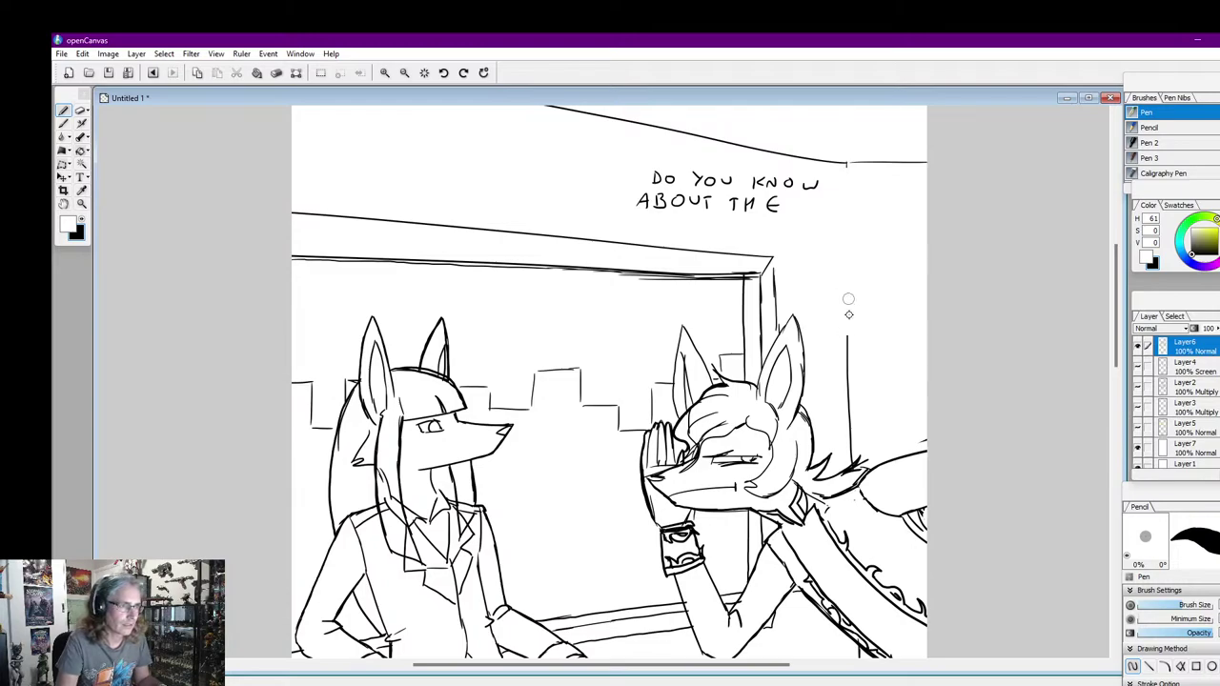
Add a three-dot ellipsis in black after "ABOUT THE"
{"action": "left_click", "coordinate": [81, 221]}
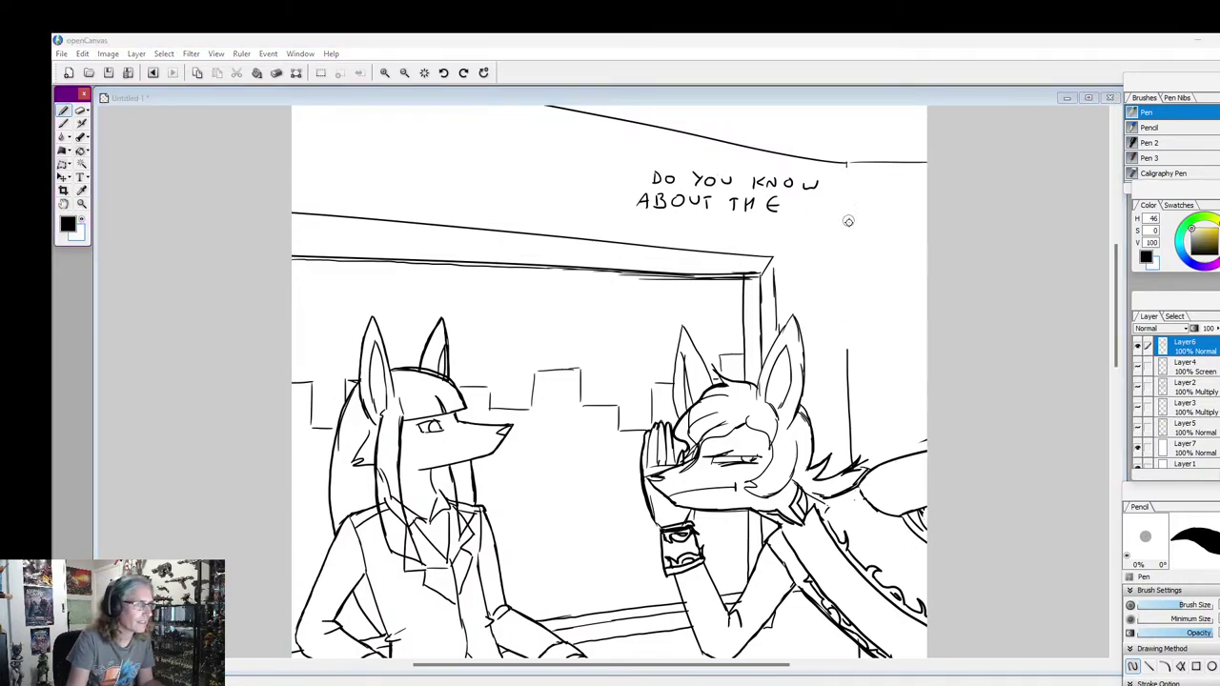
{"action": "left_click", "coordinate": [786, 212]}
{"action": "left_click", "coordinate": [792, 212]}
{"action": "left_click", "coordinate": [798, 212]}
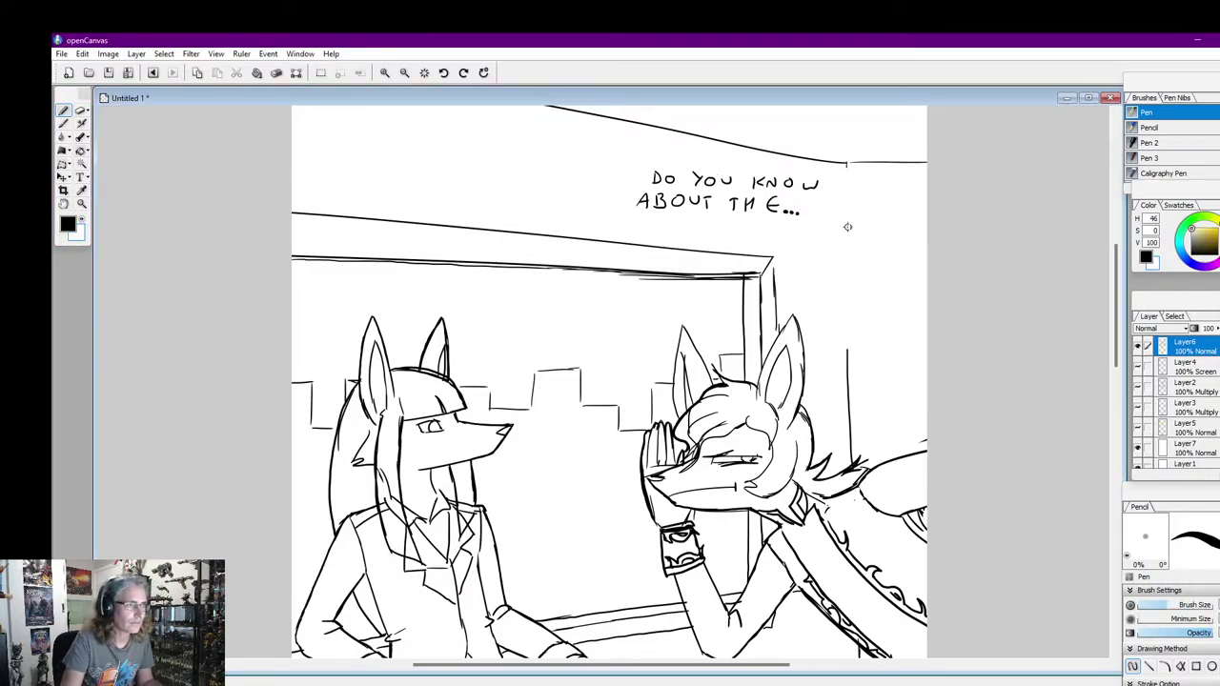
Hand-letter "MULTI VERSE OF" over three lines on the wall above the leaning canine's shoulder
{"action": "mouse_move", "coordinate": [797, 254]}
{"action": "left_mouse_down"}
{"action": "mouse_move", "coordinate": [839, 238]}
{"action": "mouse_move", "coordinate": [853, 252]}
{"action": "left_mouse_up"}
{"action": "mouse_move", "coordinate": [859, 238]}
{"action": "left_mouse_down"}
{"action": "mouse_move", "coordinate": [859, 251]}
{"action": "mouse_move", "coordinate": [866, 238]}
{"action": "left_mouse_up"}
{"action": "left_click_drag", "start_coordinate": [872, 239], "coordinate": [872, 251]}
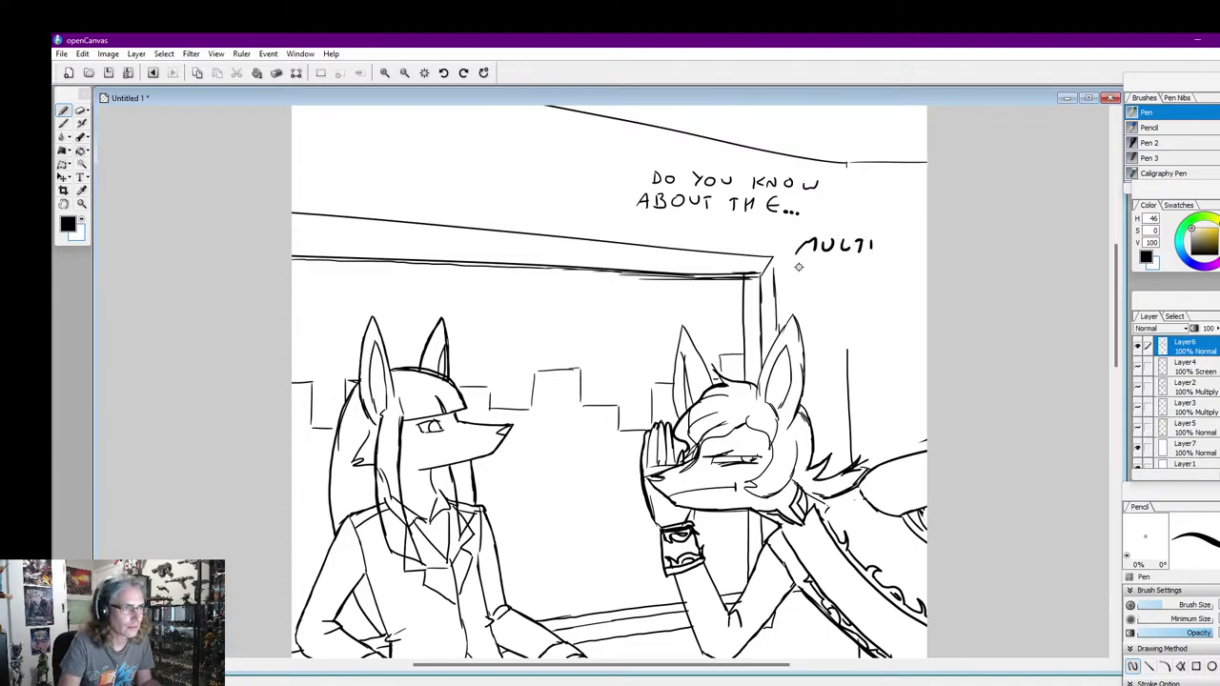
{"action": "left_click_drag", "start_coordinate": [801, 263], "coordinate": [820, 264]}
{"action": "mouse_move", "coordinate": [827, 263]}
{"action": "left_mouse_down"}
{"action": "mouse_move", "coordinate": [832, 275]}
{"action": "mouse_move", "coordinate": [904, 278]}
{"action": "mouse_move", "coordinate": [844, 291]}
{"action": "mouse_move", "coordinate": [866, 305]}
{"action": "left_mouse_up"}
{"action": "left_click_drag", "start_coordinate": [866, 294], "coordinate": [877, 293]}
{"action": "left_click", "coordinate": [879, 244]}
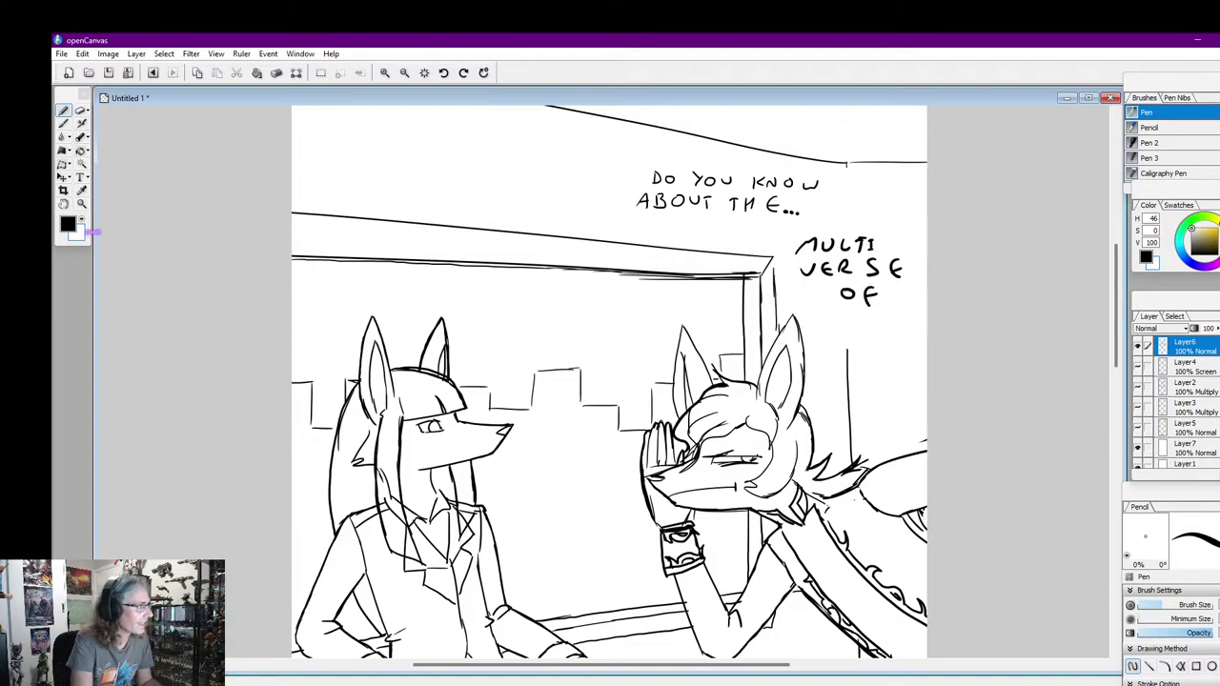
Paint out the rest of the wall corner line in white, down to near the leaning canine's neck fur
{"action": "left_click", "coordinate": [86, 221]}
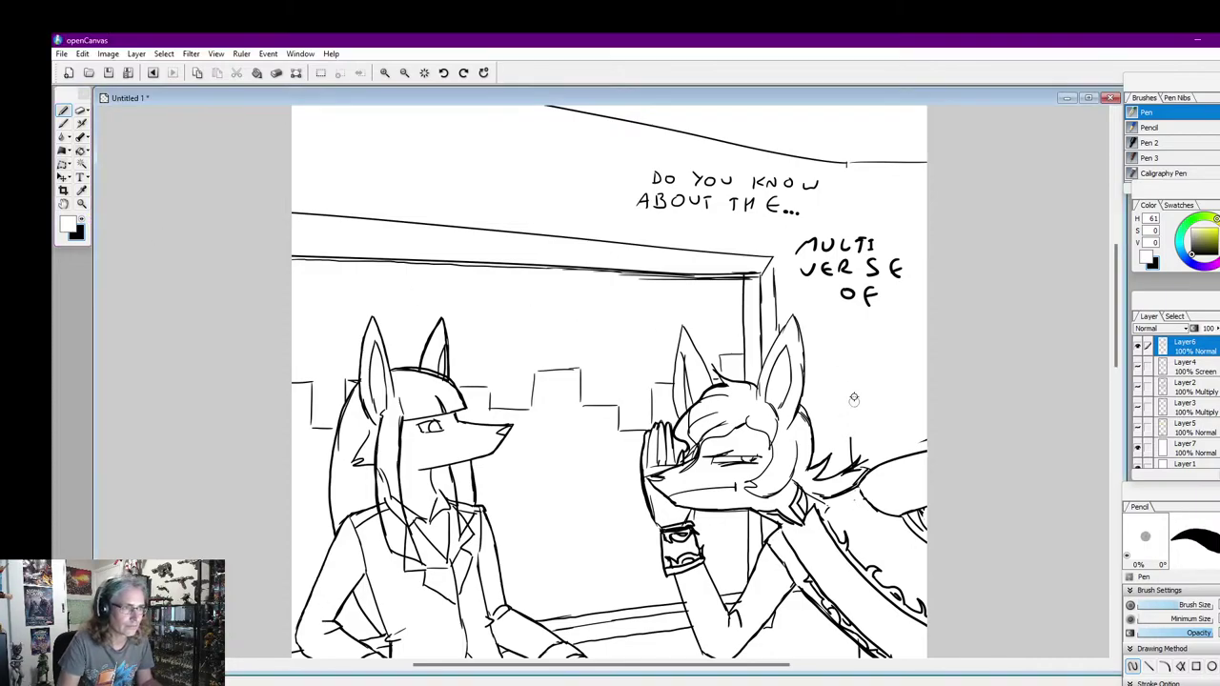
{"action": "left_click", "coordinate": [63, 151]}
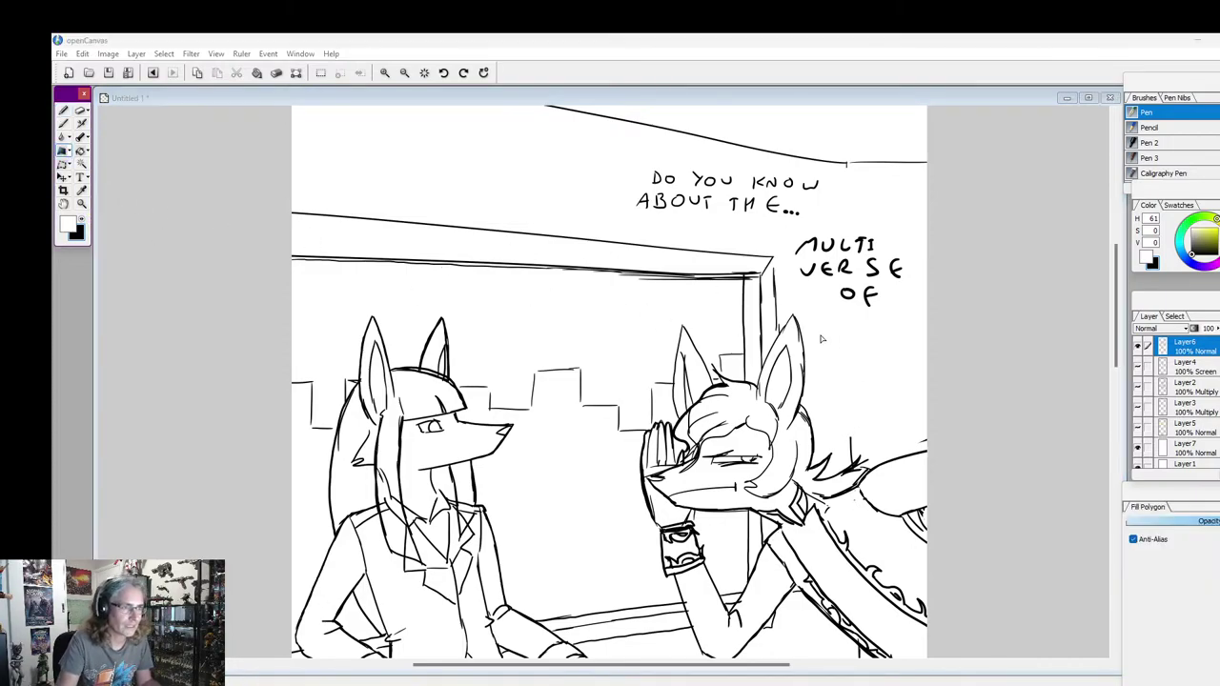
{"action": "left_click", "coordinate": [839, 337]}
{"action": "left_click", "coordinate": [64, 111]}
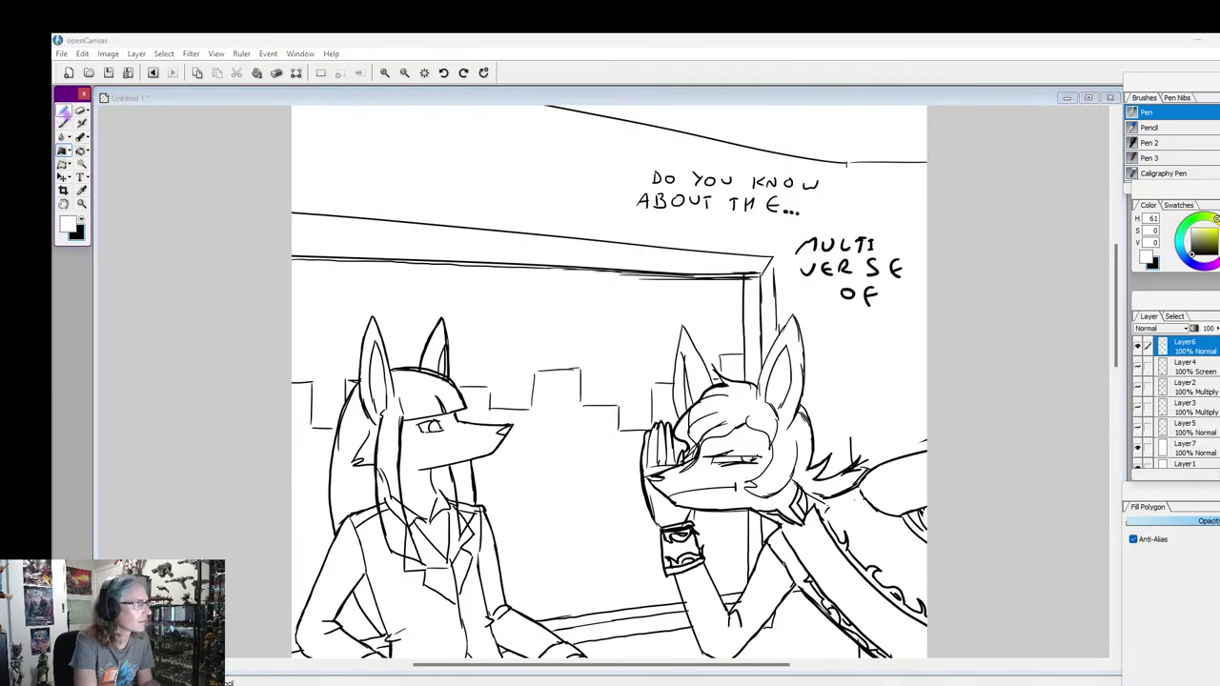
{"action": "left_click", "coordinate": [827, 345]}
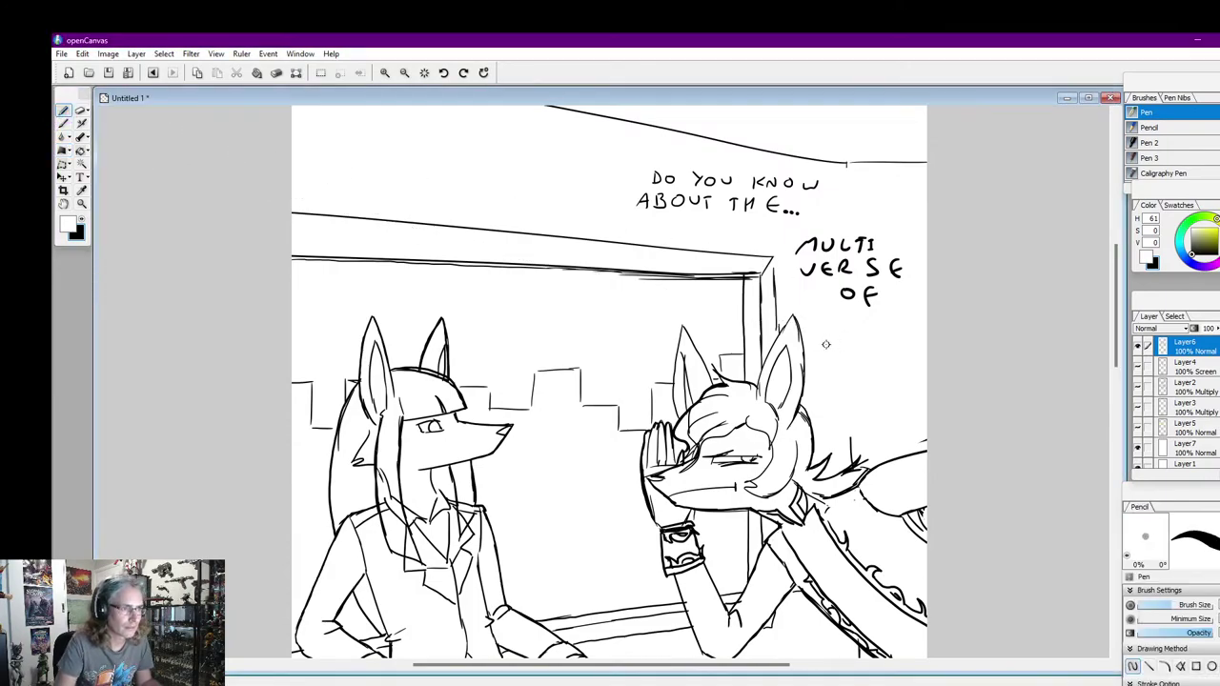
Hand-letter "MAD-NESS?" in black over two lines beneath "OF", redoing the first letter
{"action": "left_click", "coordinate": [83, 223]}
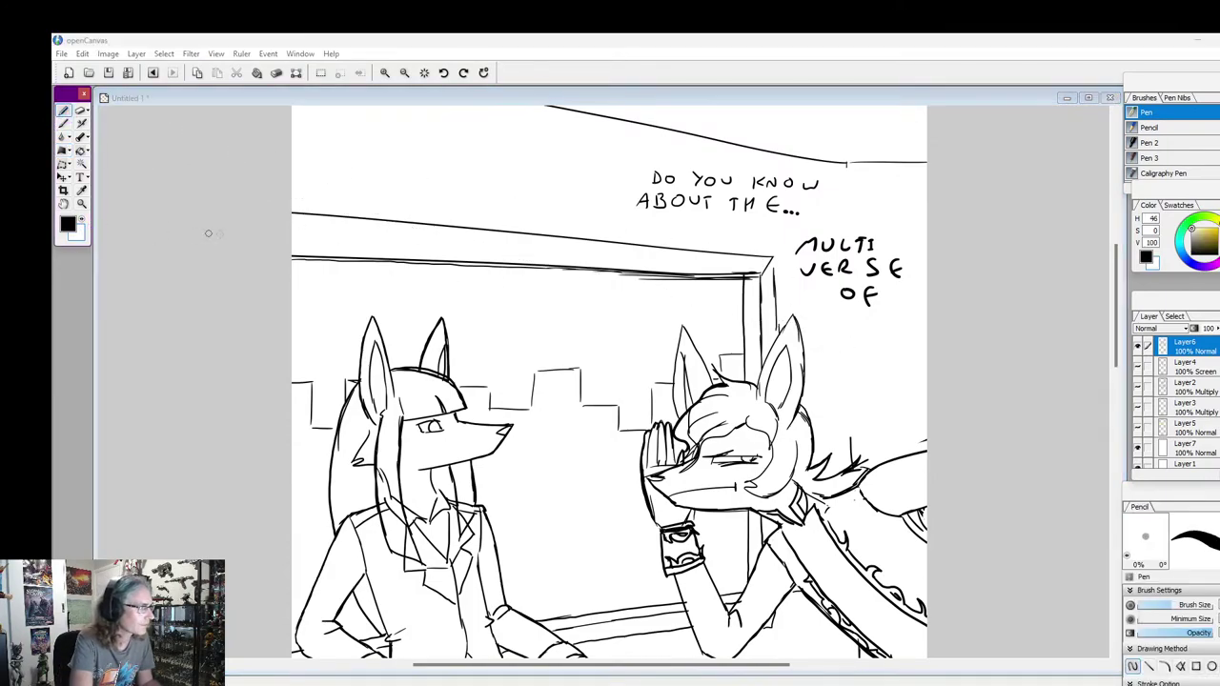
{"action": "left_click", "coordinate": [842, 324]}
{"action": "left_click_drag", "start_coordinate": [821, 341], "coordinate": [844, 340]}
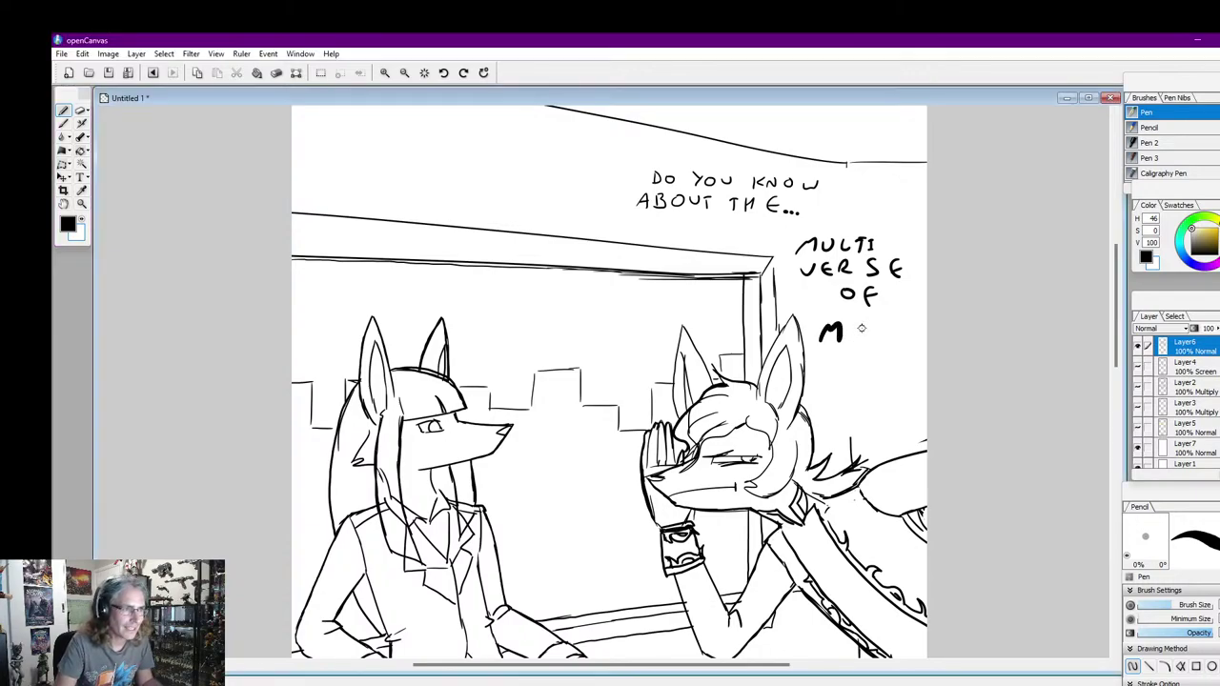
{"action": "key", "text": "ctrl+z"}
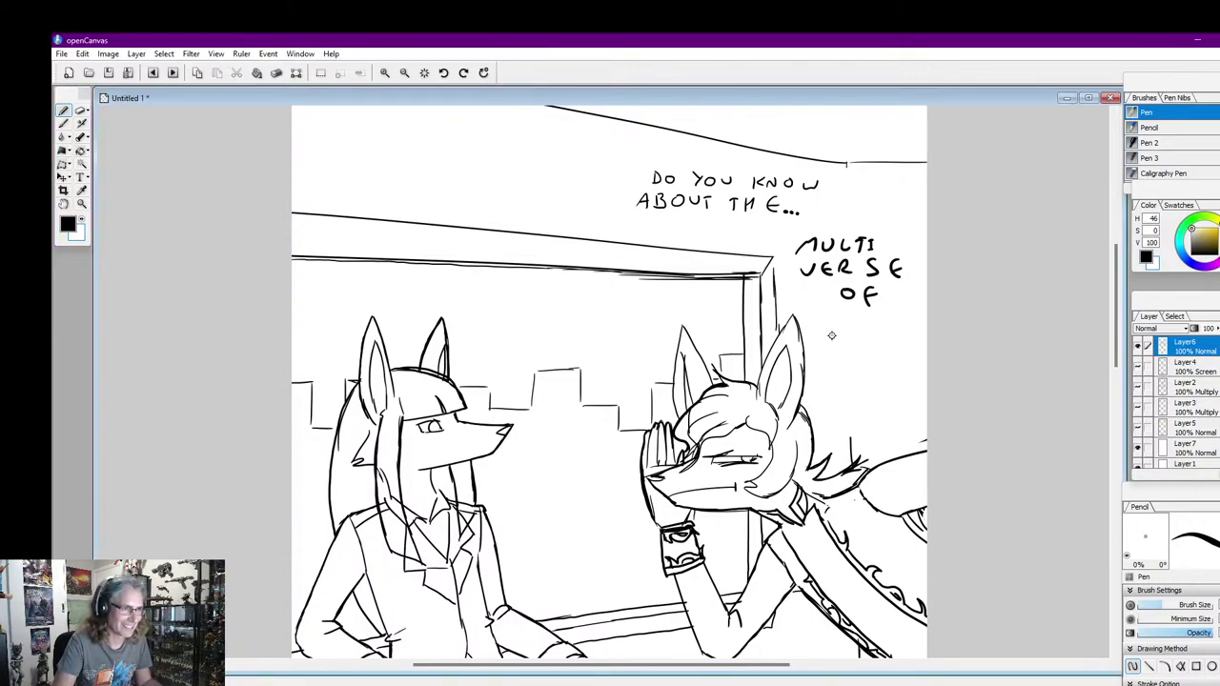
{"action": "mouse_move", "coordinate": [822, 345]}
{"action": "left_mouse_down"}
{"action": "mouse_move", "coordinate": [869, 347]}
{"action": "mouse_move", "coordinate": [915, 335]}
{"action": "left_mouse_up"}
{"action": "mouse_move", "coordinate": [817, 385]}
{"action": "left_mouse_down"}
{"action": "mouse_move", "coordinate": [839, 366]}
{"action": "mouse_move", "coordinate": [864, 378]}
{"action": "mouse_move", "coordinate": [906, 362]}
{"action": "mouse_move", "coordinate": [917, 374]}
{"action": "left_mouse_up"}
{"action": "left_click", "coordinate": [917, 382]}
Outline speech balloons around "DO YOU KNOW ABOUT THE..." and "MULTIVERSE OF MADNESS?", with a tail pointing down to the leaning canine
{"action": "mouse_move", "coordinate": [773, 240]}
{"action": "left_mouse_down"}
{"action": "mouse_move", "coordinate": [600, 206]}
{"action": "mouse_move", "coordinate": [665, 145]}
{"action": "mouse_move", "coordinate": [949, 202]}
{"action": "mouse_move", "coordinate": [866, 220]}
{"action": "left_mouse_up"}
{"action": "mouse_move", "coordinate": [782, 241]}
{"action": "left_mouse_down"}
{"action": "mouse_move", "coordinate": [767, 292]}
{"action": "mouse_move", "coordinate": [775, 321]}
{"action": "left_mouse_up"}
{"action": "left_click_drag", "start_coordinate": [863, 221], "coordinate": [944, 300]}
{"action": "mouse_move", "coordinate": [930, 392]}
{"action": "left_mouse_down"}
{"action": "mouse_move", "coordinate": [862, 405]}
{"action": "mouse_move", "coordinate": [833, 430]}
{"action": "mouse_move", "coordinate": [845, 387]}
{"action": "mouse_move", "coordinate": [845, 402]}
{"action": "mouse_move", "coordinate": [808, 379]}
{"action": "left_mouse_up"}
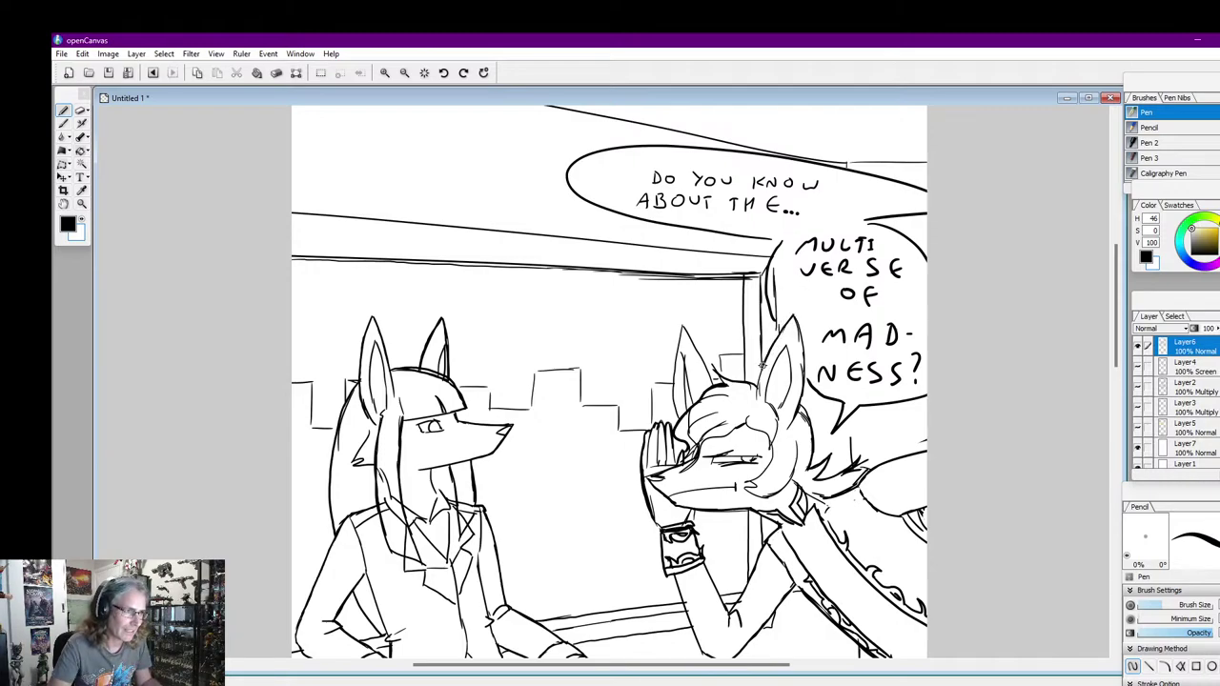
{"action": "left_click_drag", "start_coordinate": [802, 331], "coordinate": [797, 383]}
{"action": "key", "text": "ctrl+z"}
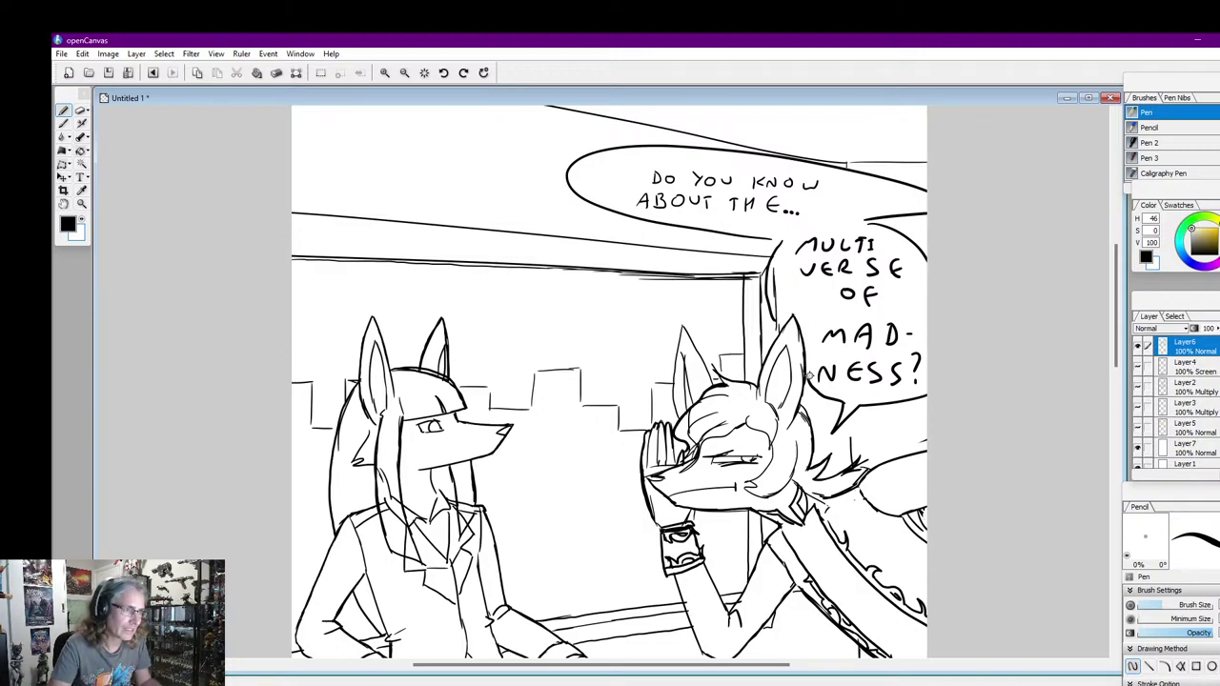
Paint out the window frame line inside the "MULTIVERSE OF MADNESS?" balloon in white
{"action": "left_click", "coordinate": [82, 220]}
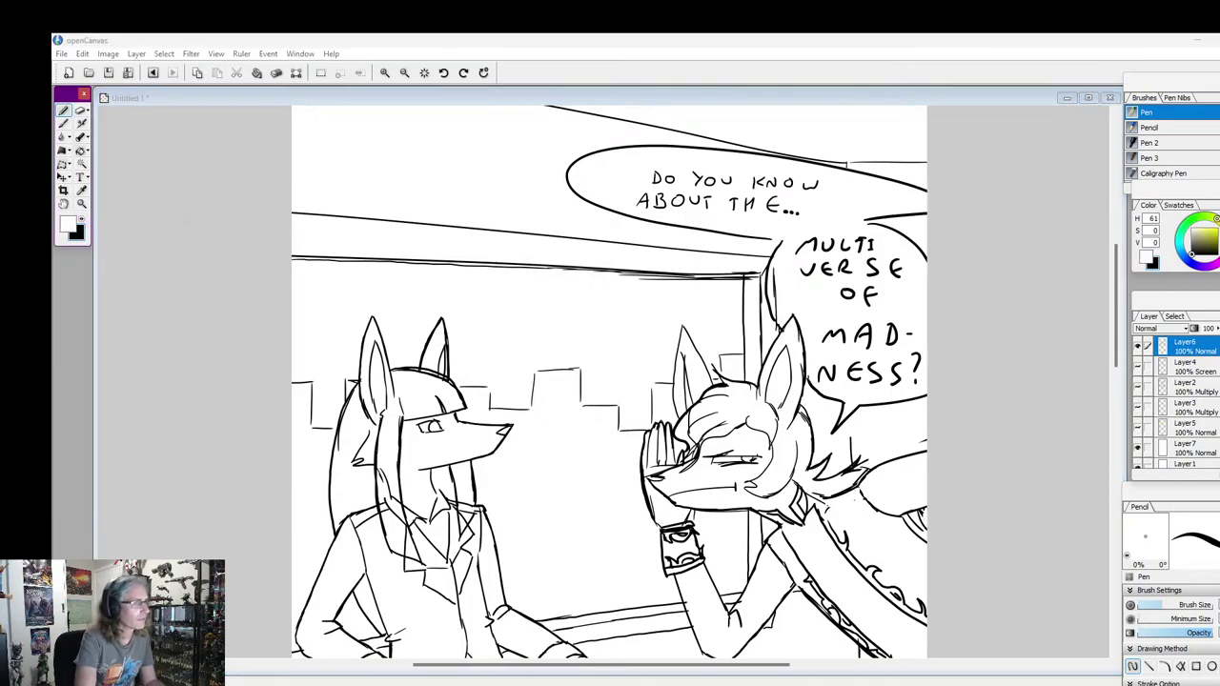
{"action": "left_click", "coordinate": [766, 279]}
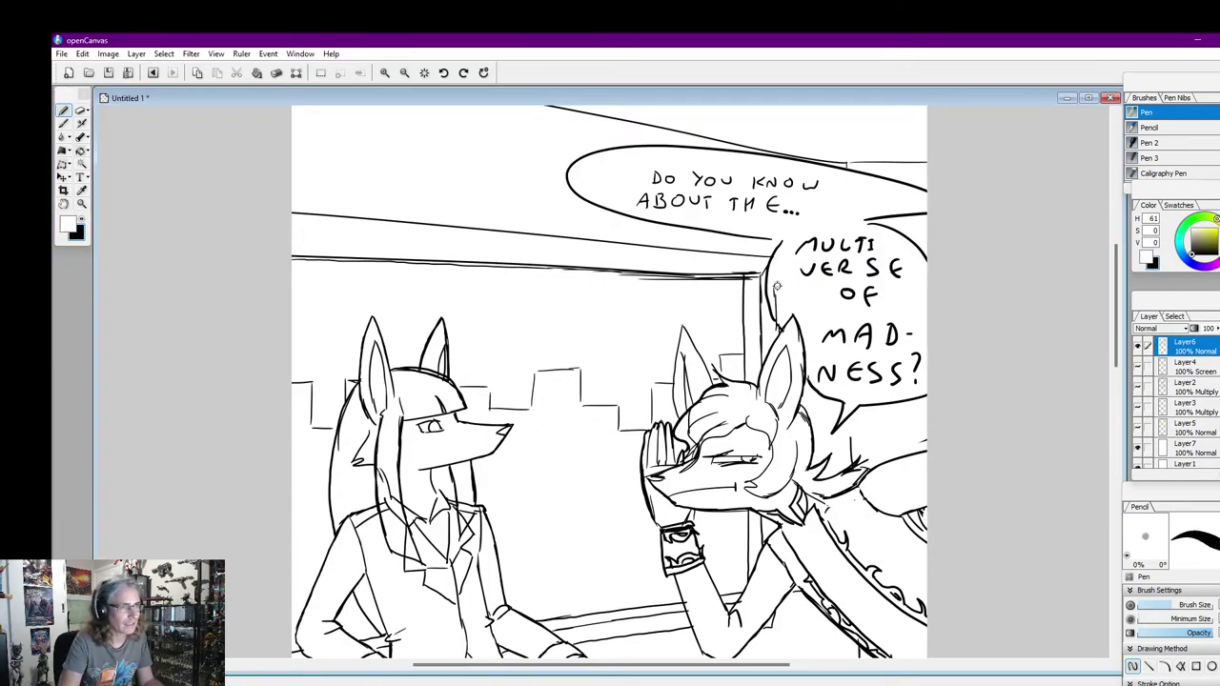
{"action": "left_click_drag", "start_coordinate": [777, 286], "coordinate": [776, 316]}
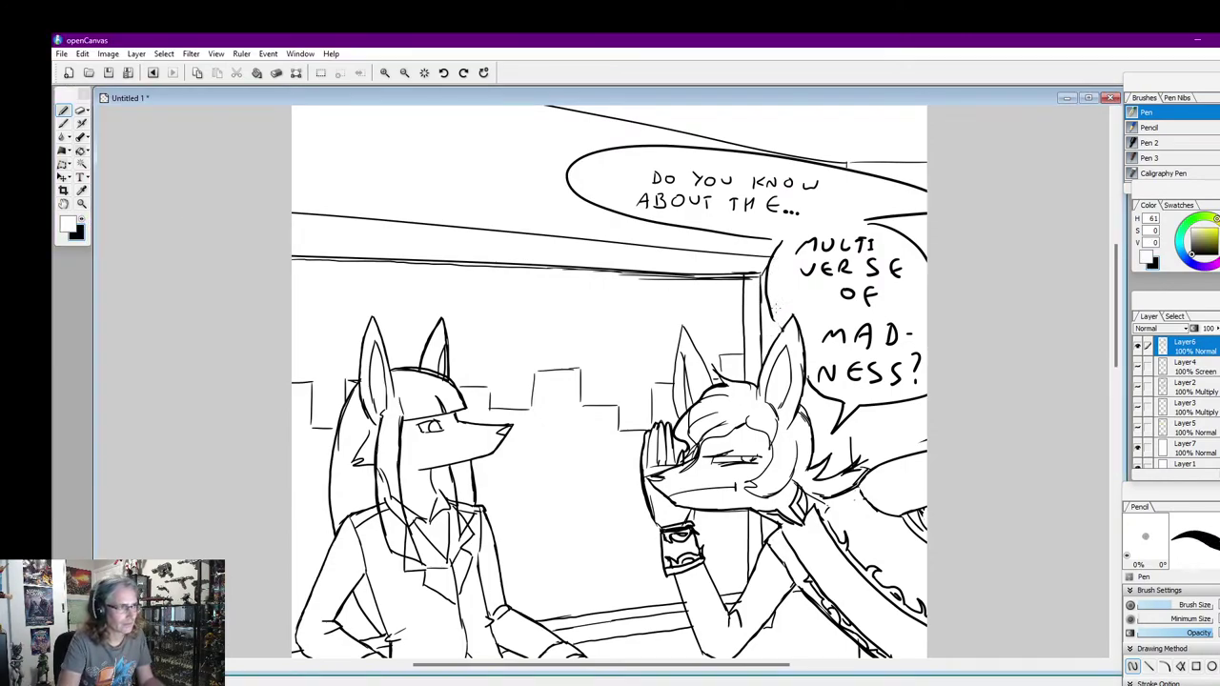
Hand-letter "AS, YOU CAN SEE, WERE IN SERIOUS" in black over two lines in the canvas corner above the suited fox
{"action": "left_click_drag", "start_coordinate": [1116, 363], "coordinate": [1117, 338]}
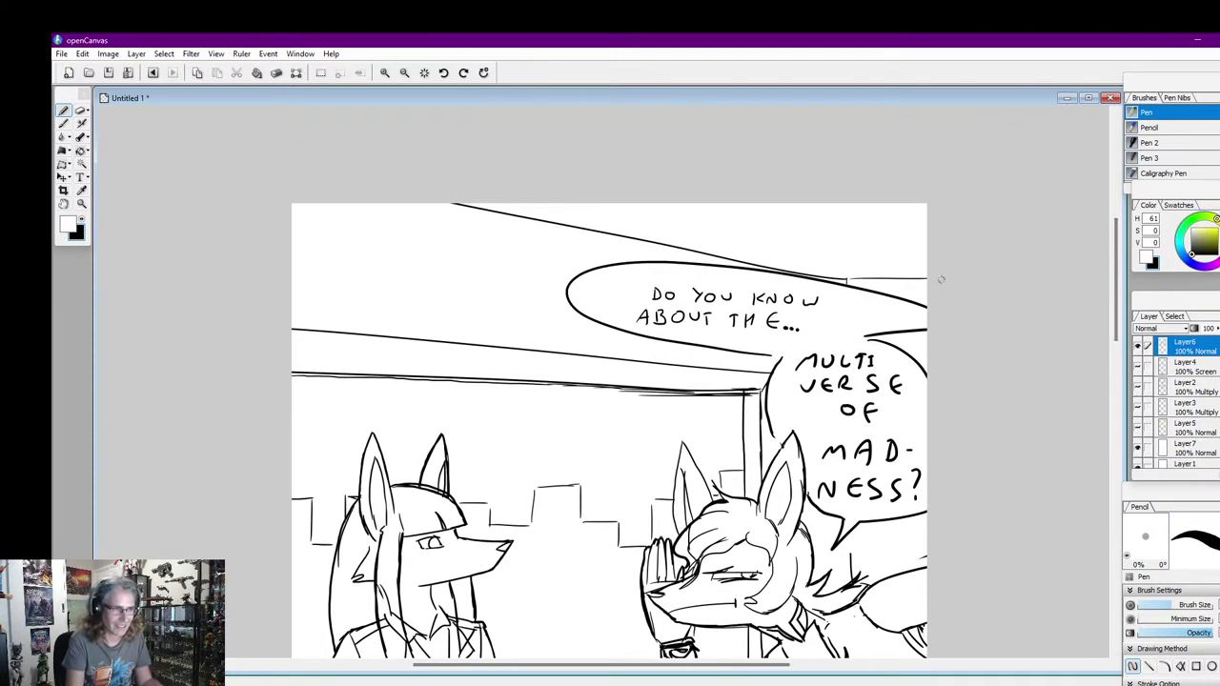
{"action": "left_click", "coordinate": [82, 227]}
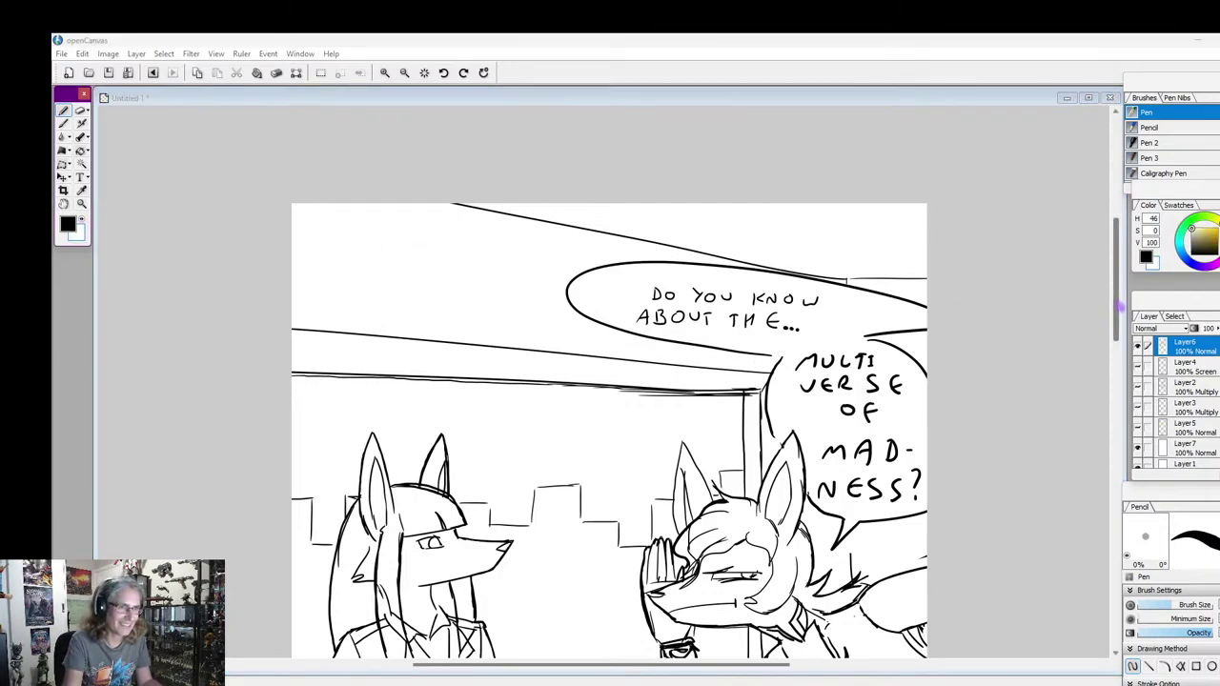
{"action": "left_click_drag", "start_coordinate": [1119, 305], "coordinate": [1119, 312]}
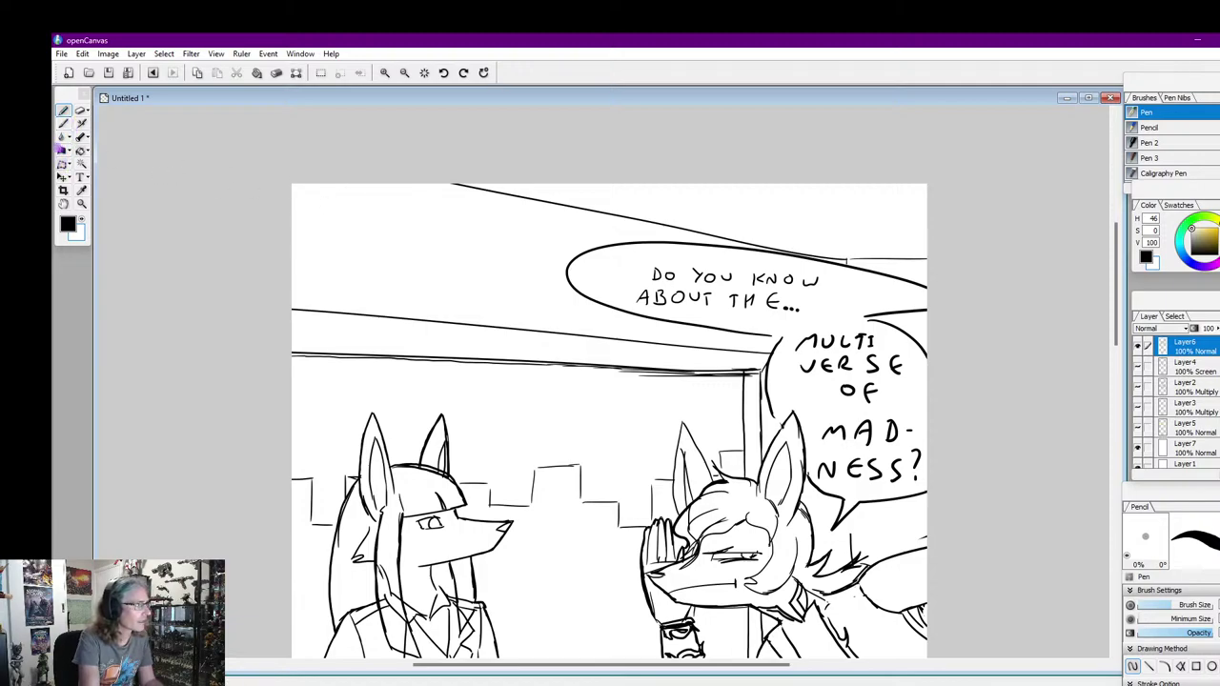
{"action": "key", "text": "["}
{"action": "key", "text": "["}
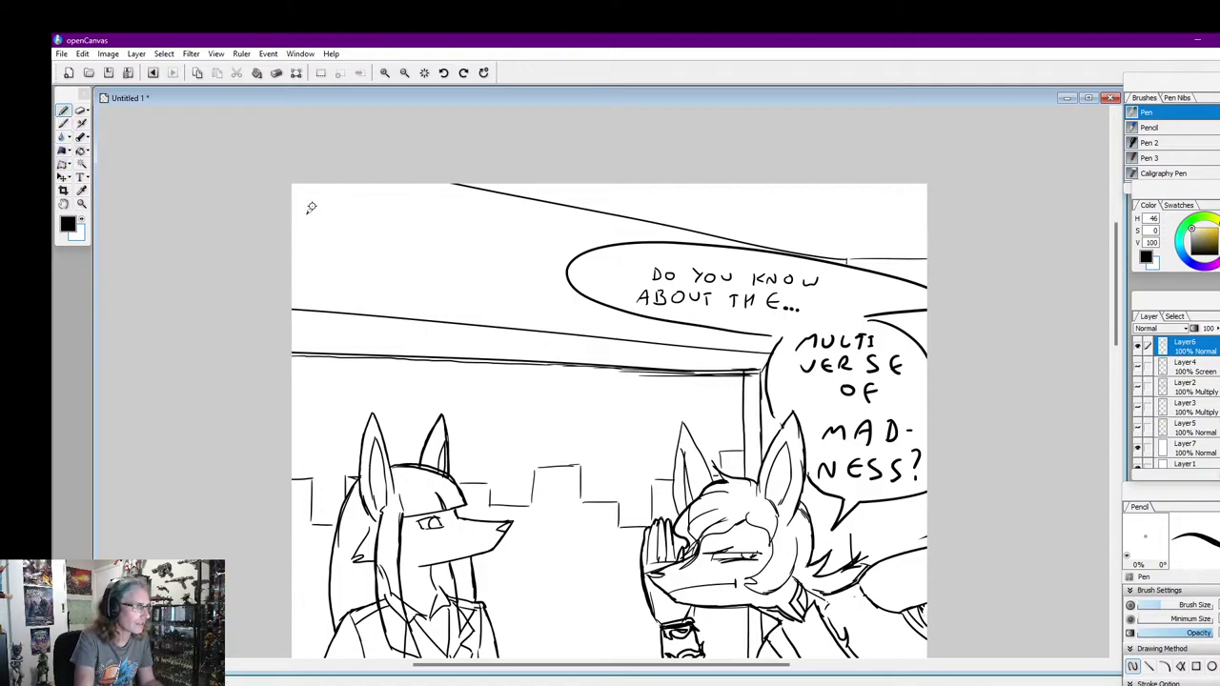
{"action": "mouse_move", "coordinate": [307, 217]}
{"action": "left_mouse_down"}
{"action": "mouse_move", "coordinate": [455, 206]}
{"action": "mouse_move", "coordinate": [526, 221]}
{"action": "left_mouse_up"}
{"action": "mouse_move", "coordinate": [309, 238]}
{"action": "left_mouse_down"}
{"action": "mouse_move", "coordinate": [345, 244]}
{"action": "mouse_move", "coordinate": [365, 229]}
{"action": "mouse_move", "coordinate": [378, 244]}
{"action": "mouse_move", "coordinate": [339, 229]}
{"action": "mouse_move", "coordinate": [410, 248]}
{"action": "left_mouse_up"}
{"action": "left_click_drag", "start_coordinate": [417, 248], "coordinate": [500, 239]}
{"action": "left_click_drag", "start_coordinate": [511, 236], "coordinate": [534, 237]}
{"action": "left_click_drag", "start_coordinate": [543, 231], "coordinate": [533, 254]}
Hand-letter "NEED OF HELP" as the third line and paint out the ceiling line beside the lettering in white
{"action": "left_click_drag", "start_coordinate": [306, 278], "coordinate": [318, 263]}
{"action": "mouse_move", "coordinate": [324, 264]}
{"action": "left_mouse_down"}
{"action": "mouse_move", "coordinate": [324, 278]}
{"action": "mouse_move", "coordinate": [339, 279]}
{"action": "left_mouse_up"}
{"action": "mouse_move", "coordinate": [355, 263]}
{"action": "left_mouse_down"}
{"action": "mouse_move", "coordinate": [343, 278]}
{"action": "mouse_move", "coordinate": [408, 267]}
{"action": "left_mouse_up"}
{"action": "left_click_drag", "start_coordinate": [420, 263], "coordinate": [420, 278]}
{"action": "left_click_drag", "start_coordinate": [419, 263], "coordinate": [429, 263]}
{"action": "left_click_drag", "start_coordinate": [420, 271], "coordinate": [453, 280]}
{"action": "left_click_drag", "start_coordinate": [463, 265], "coordinate": [469, 280]}
{"action": "left_click_drag", "start_coordinate": [469, 272], "coordinate": [503, 280]}
{"action": "left_click_drag", "start_coordinate": [503, 263], "coordinate": [513, 271]}
{"action": "key", "text": "x"}
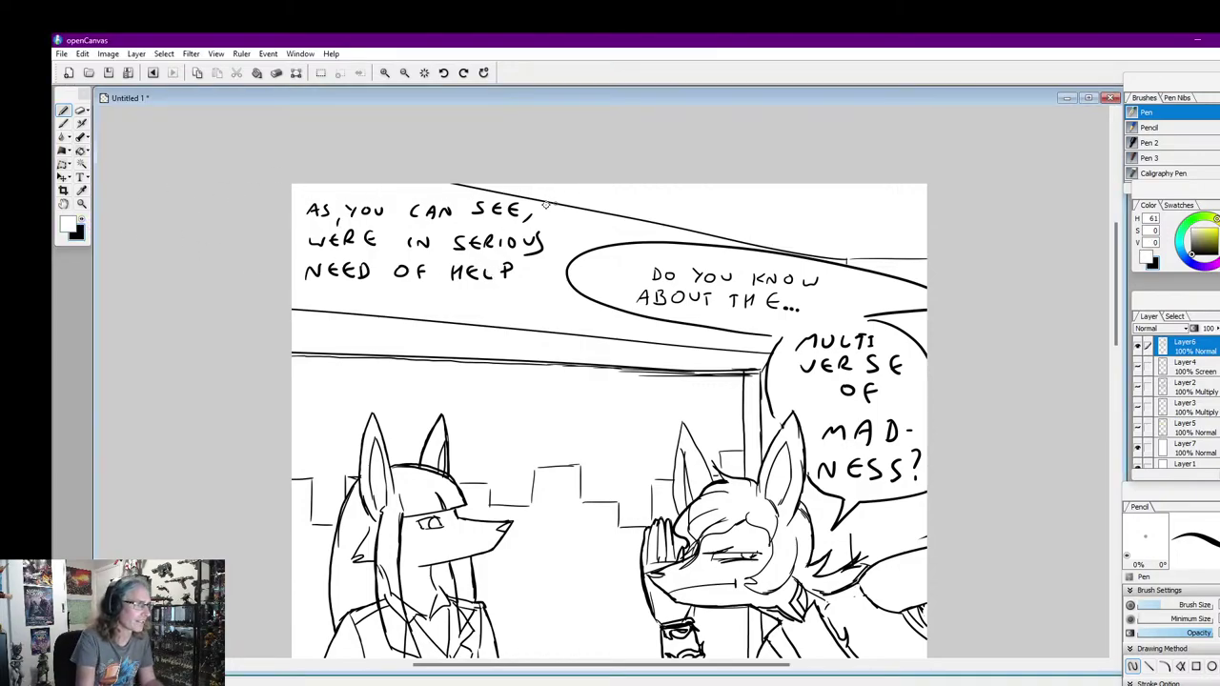
{"action": "left_click_drag", "start_coordinate": [474, 187], "coordinate": [552, 197]}
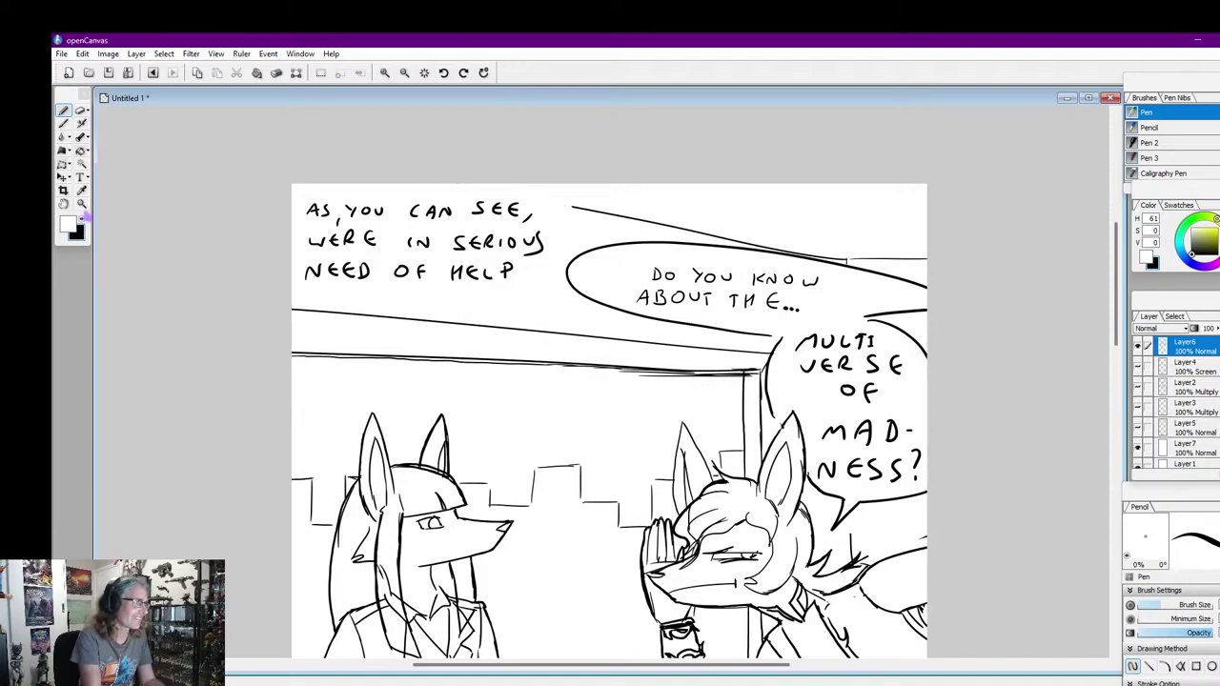
Outline a speech balloon with a tail toward the suited fox around the three lines, and paint out the window line crossing its tail
{"action": "left_click", "coordinate": [84, 217]}
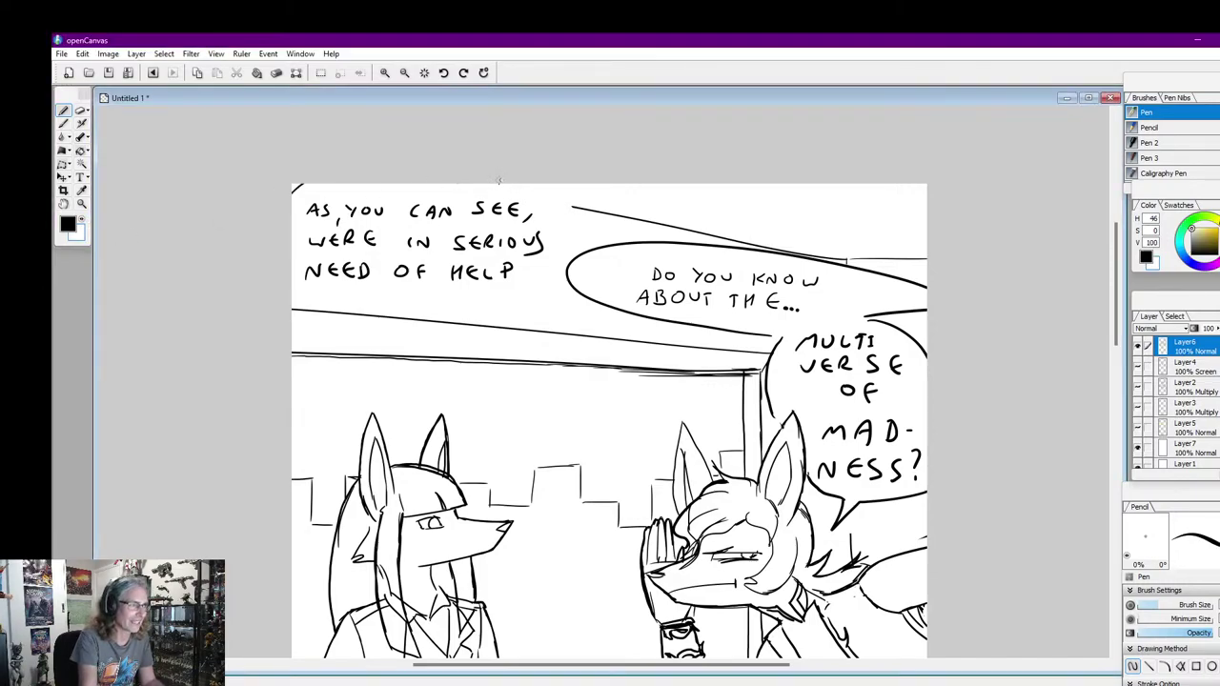
{"action": "mouse_move", "coordinate": [513, 184]}
{"action": "left_mouse_down"}
{"action": "mouse_move", "coordinate": [552, 211]}
{"action": "mouse_move", "coordinate": [551, 257]}
{"action": "mouse_move", "coordinate": [490, 294]}
{"action": "mouse_move", "coordinate": [378, 311]}
{"action": "mouse_move", "coordinate": [399, 301]}
{"action": "mouse_move", "coordinate": [406, 384]}
{"action": "left_mouse_up"}
{"action": "left_click_drag", "start_coordinate": [382, 303], "coordinate": [406, 381]}
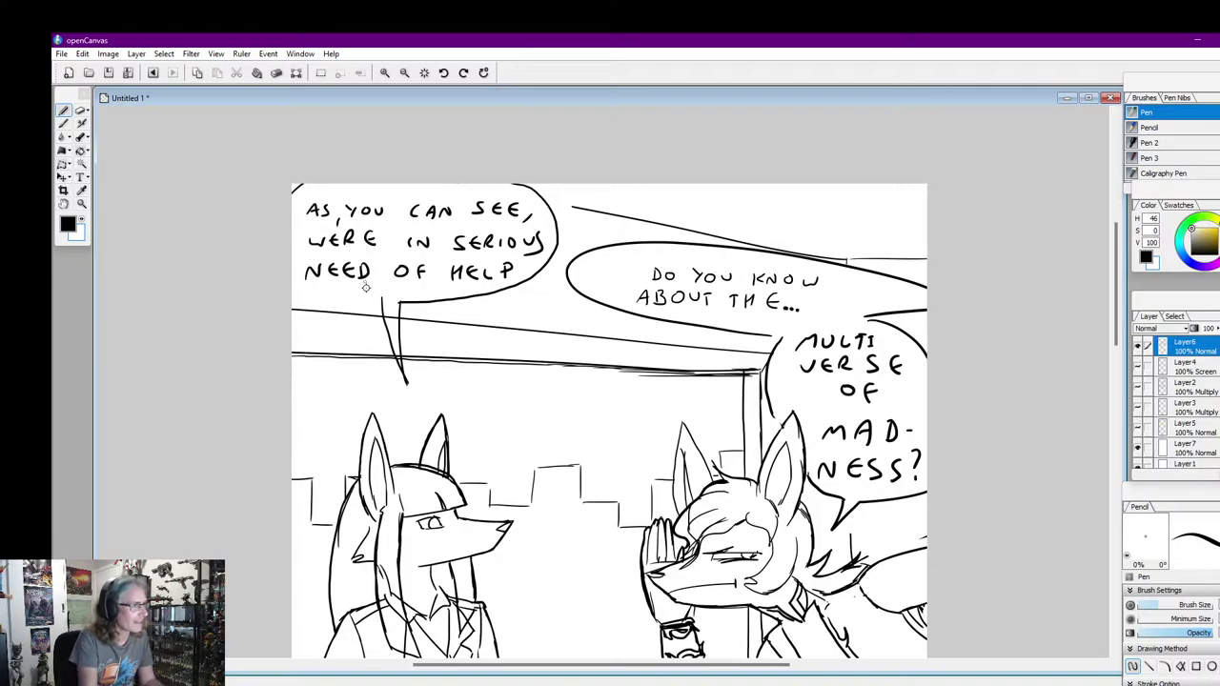
{"action": "mouse_move", "coordinate": [380, 299]}
{"action": "left_mouse_down"}
{"action": "mouse_move", "coordinate": [349, 302]}
{"action": "mouse_move", "coordinate": [274, 268]}
{"action": "left_mouse_up"}
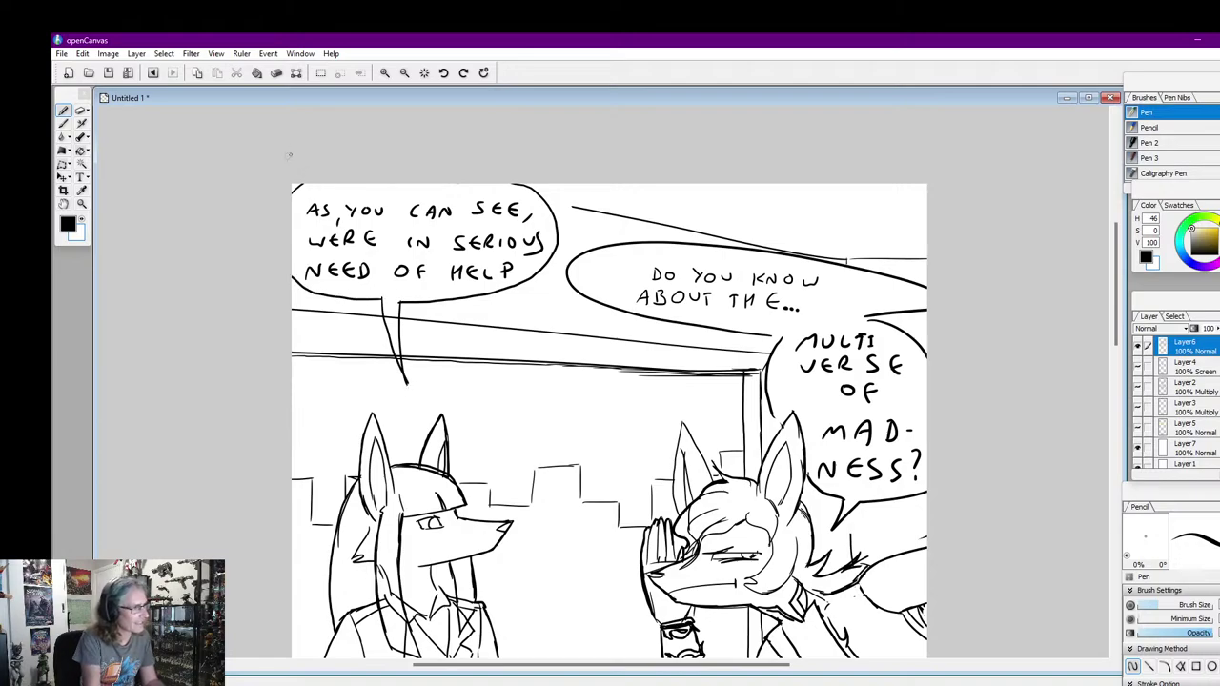
{"action": "left_click", "coordinate": [82, 222]}
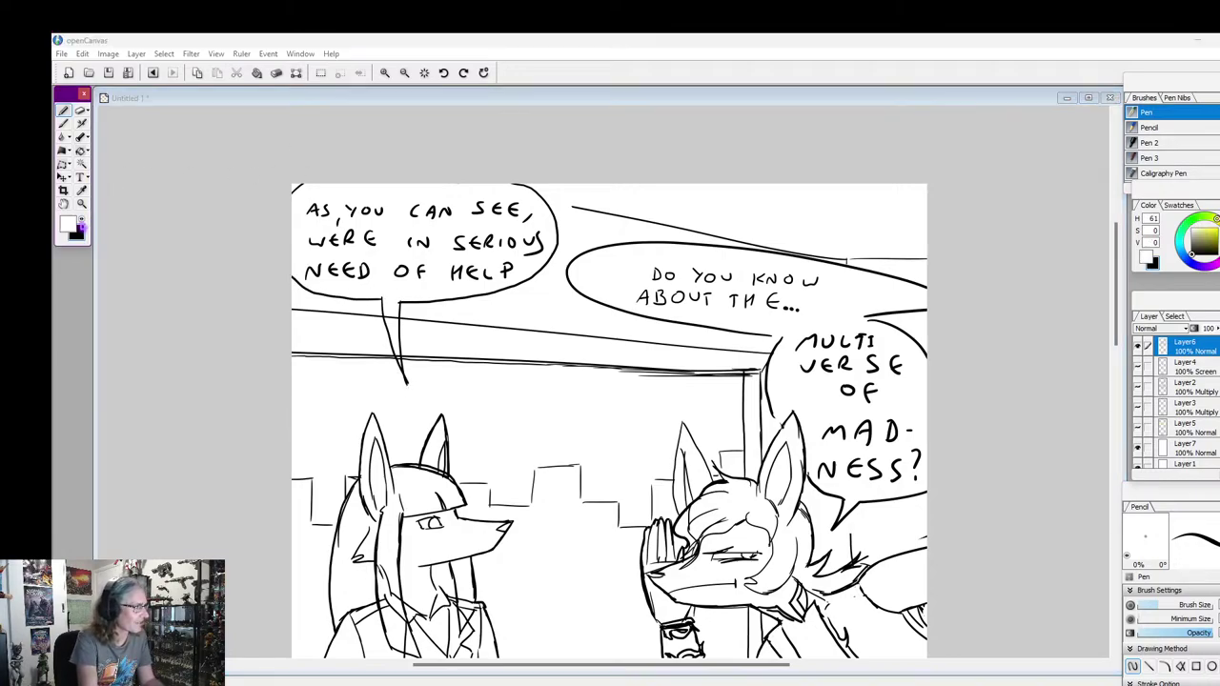
{"action": "left_click", "coordinate": [390, 314]}
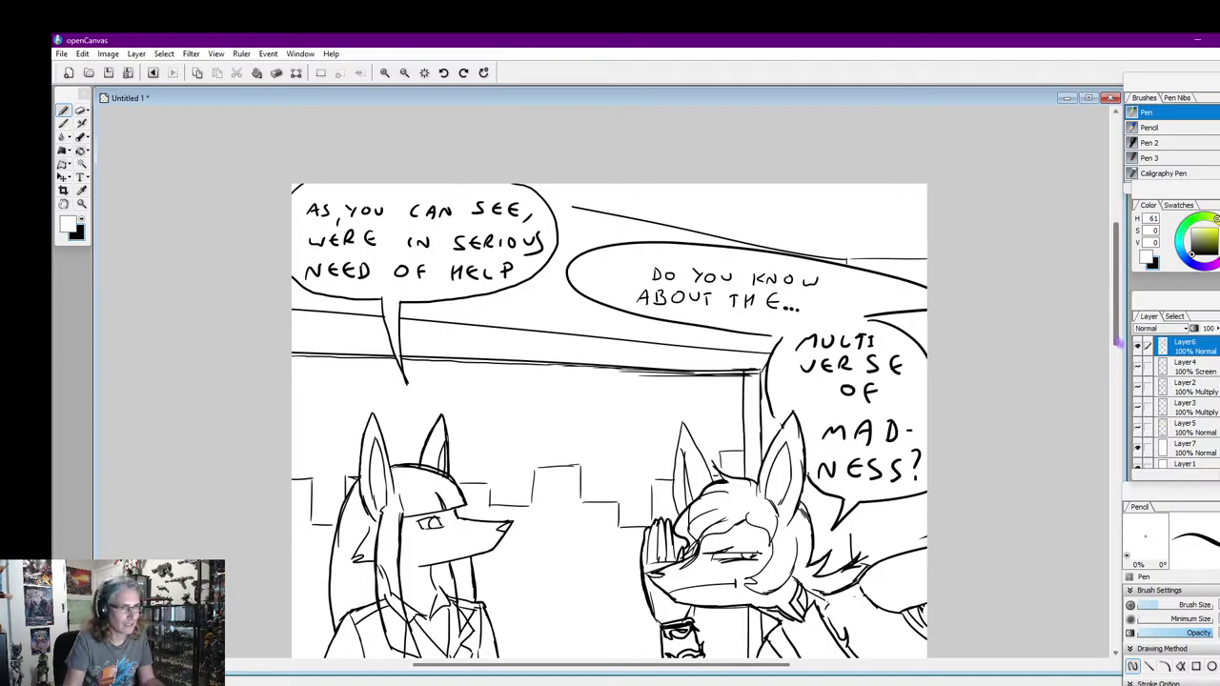
Touch up the suited fox's fringe with short black strokes and clean up its edge in white
{"action": "scroll", "coordinate": [1117, 343], "scroll_direction": "down", "scroll_amount": 3}
{"action": "left_click", "coordinate": [82, 219]}
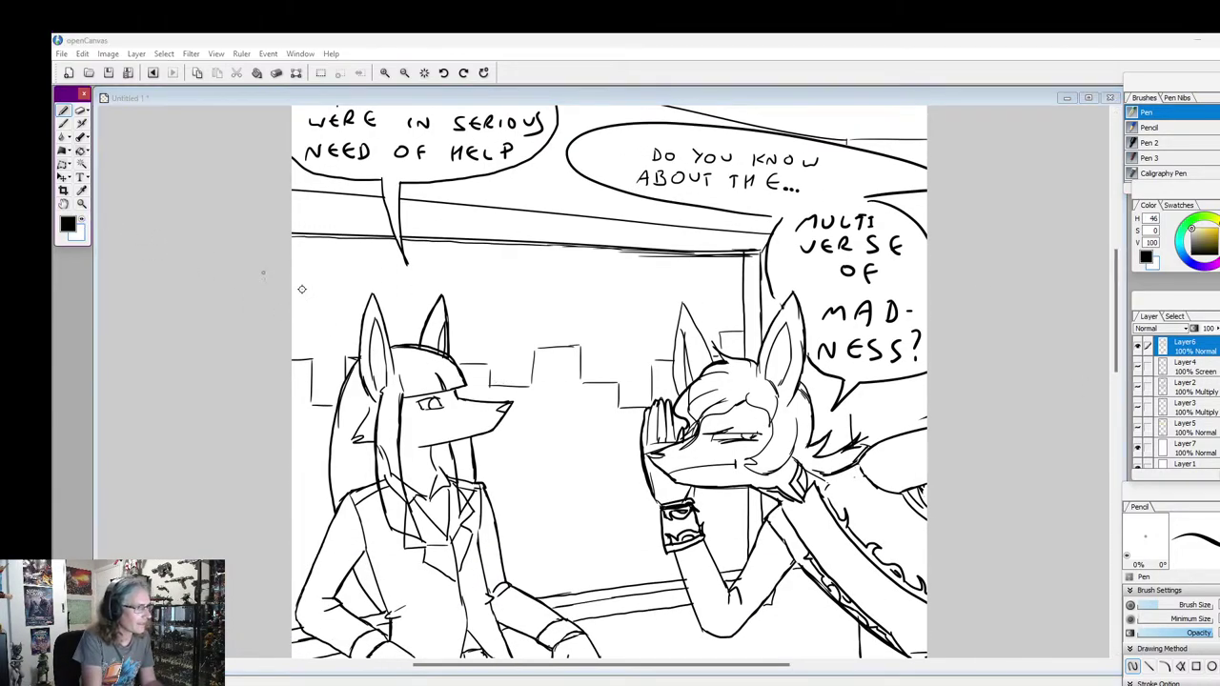
{"action": "left_click", "coordinate": [442, 396]}
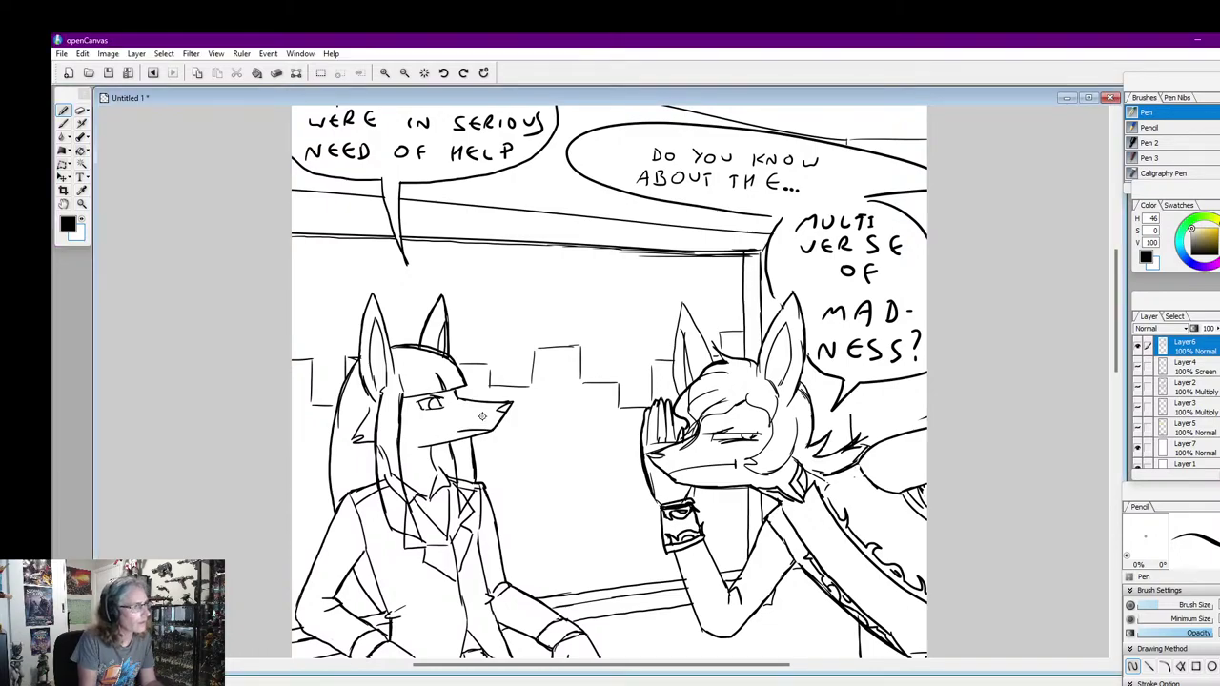
{"action": "left_click", "coordinate": [84, 225]}
{"action": "left_click", "coordinate": [425, 370]}
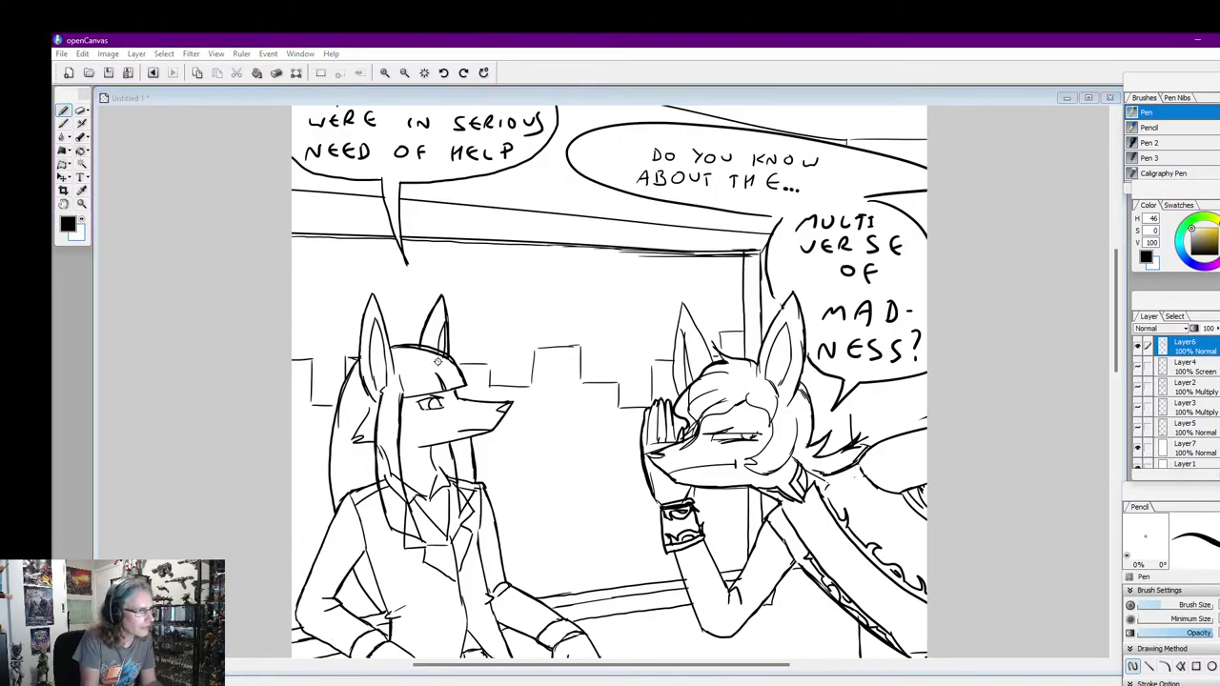
{"action": "left_click_drag", "start_coordinate": [414, 351], "coordinate": [450, 364]}
{"action": "left_click", "coordinate": [83, 223]}
{"action": "left_click", "coordinate": [436, 379]}
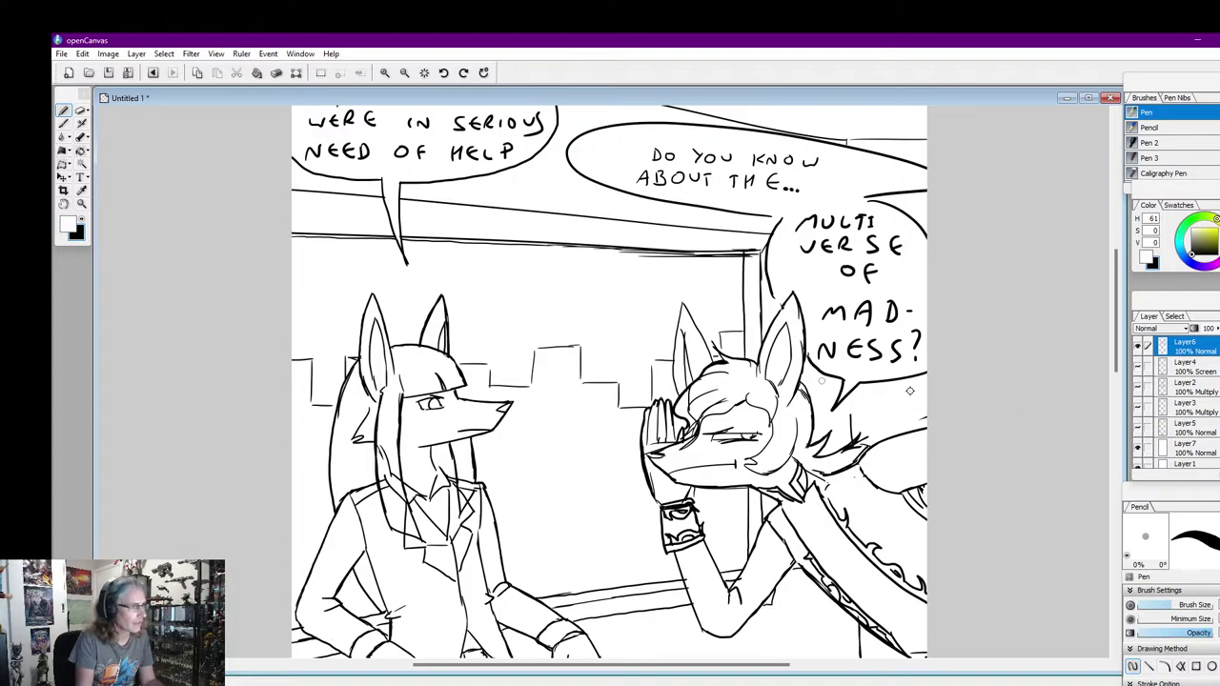
Fill the suited fox's fringe with diagonal black hatching, from the crown down to the brow
{"action": "left_click_drag", "start_coordinate": [1117, 370], "coordinate": [1116, 398]}
{"action": "left_click", "coordinate": [80, 231]}
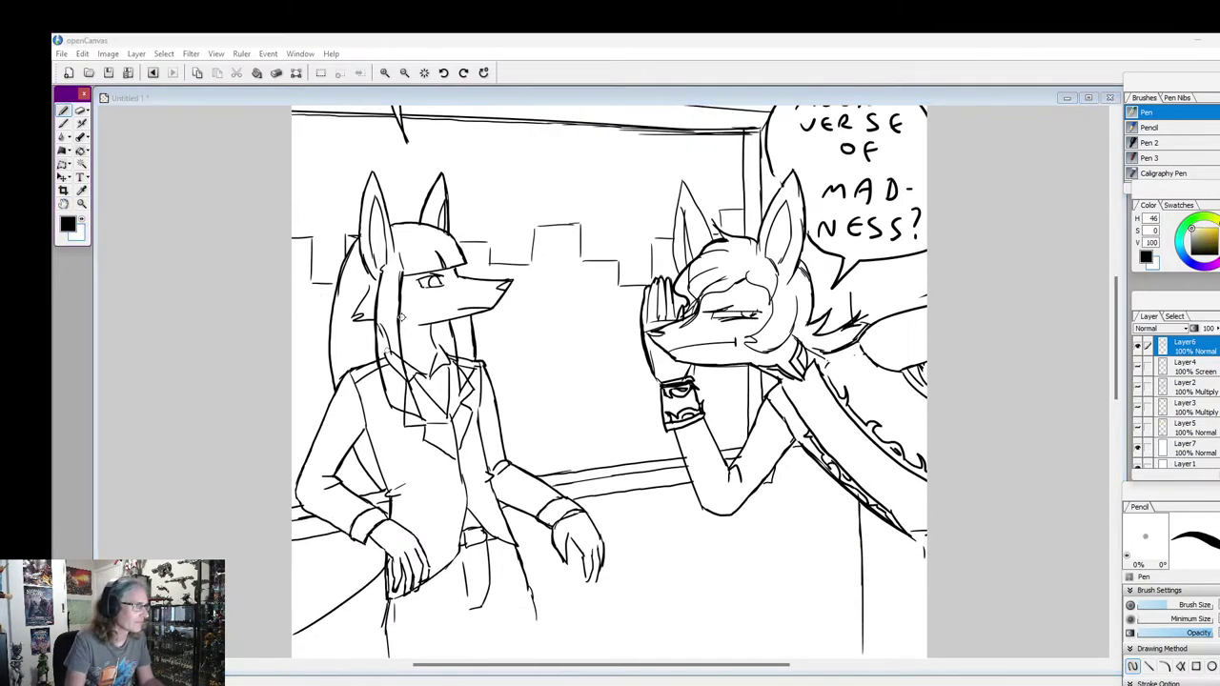
{"action": "mouse_move", "coordinate": [391, 227]}
{"action": "left_mouse_down"}
{"action": "mouse_move", "coordinate": [415, 223]}
{"action": "mouse_move", "coordinate": [431, 238]}
{"action": "mouse_move", "coordinate": [402, 252]}
{"action": "mouse_move", "coordinate": [445, 269]}
{"action": "left_mouse_up"}
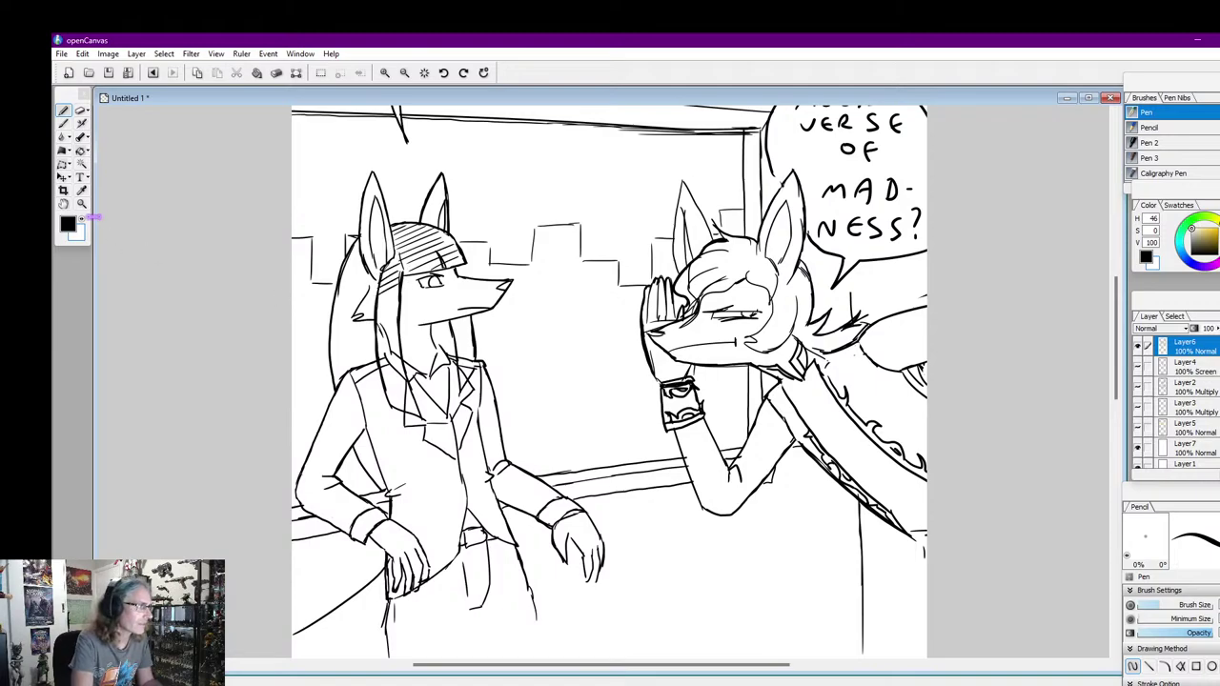
Paint out the lines crossing the suited fox's long front hair lock in white and fill the lock with diagonal black hatching
{"action": "left_click", "coordinate": [82, 219]}
{"action": "left_click_drag", "start_coordinate": [384, 356], "coordinate": [381, 332]}
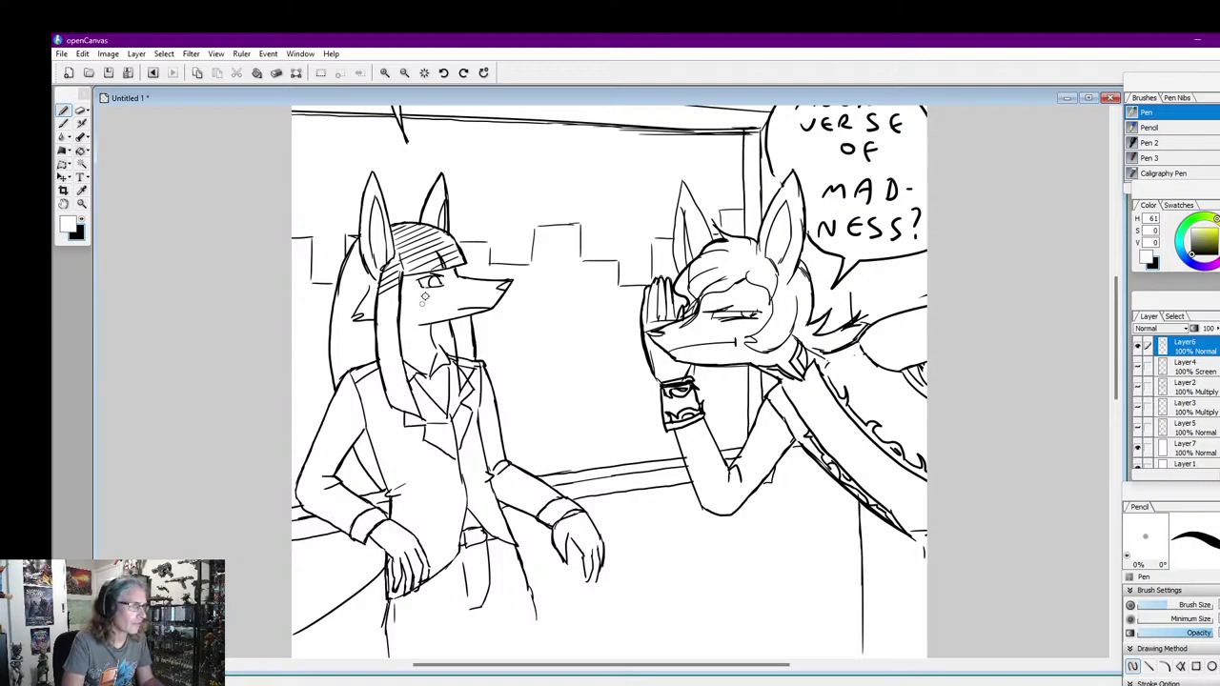
{"action": "left_click", "coordinate": [82, 218]}
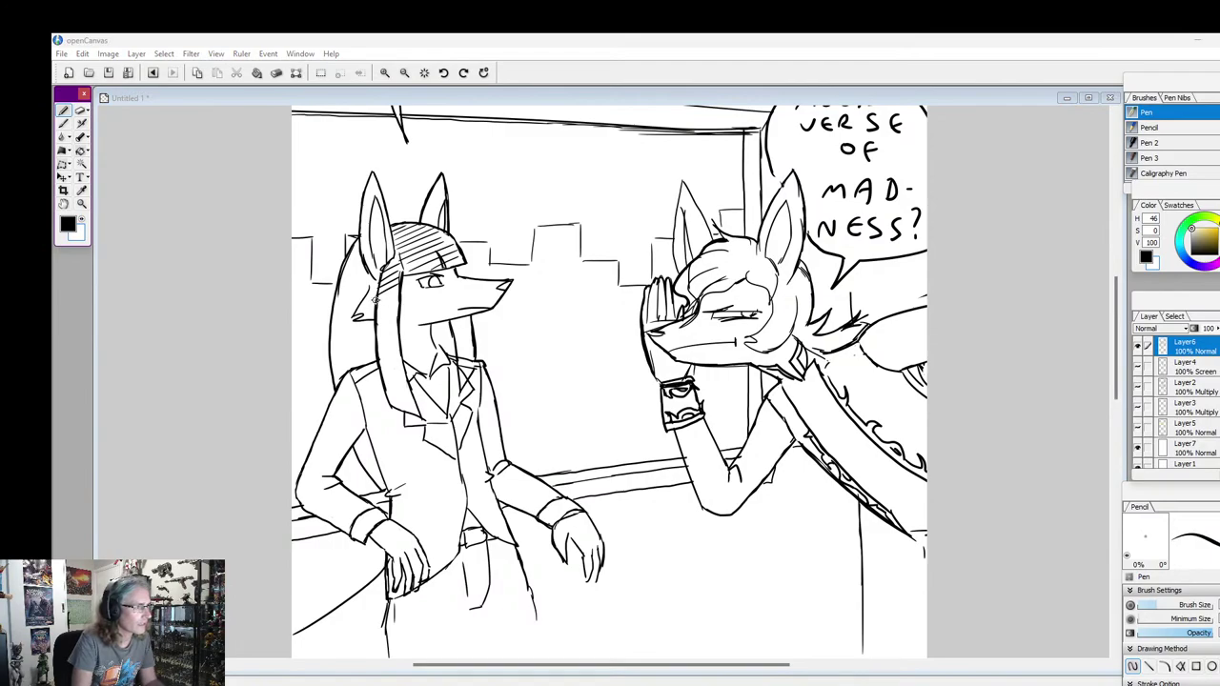
{"action": "mouse_move", "coordinate": [373, 303]}
{"action": "left_mouse_down"}
{"action": "mouse_move", "coordinate": [393, 292]}
{"action": "mouse_move", "coordinate": [383, 332]}
{"action": "mouse_move", "coordinate": [398, 331]}
{"action": "left_mouse_up"}
{"action": "mouse_move", "coordinate": [379, 350]}
{"action": "left_mouse_down"}
{"action": "mouse_move", "coordinate": [383, 315]}
{"action": "mouse_move", "coordinate": [407, 338]}
{"action": "mouse_move", "coordinate": [382, 367]}
{"action": "mouse_move", "coordinate": [408, 388]}
{"action": "left_mouse_up"}
{"action": "left_click_drag", "start_coordinate": [394, 406], "coordinate": [418, 399]}
{"action": "left_click_drag", "start_coordinate": [412, 414], "coordinate": [425, 405]}
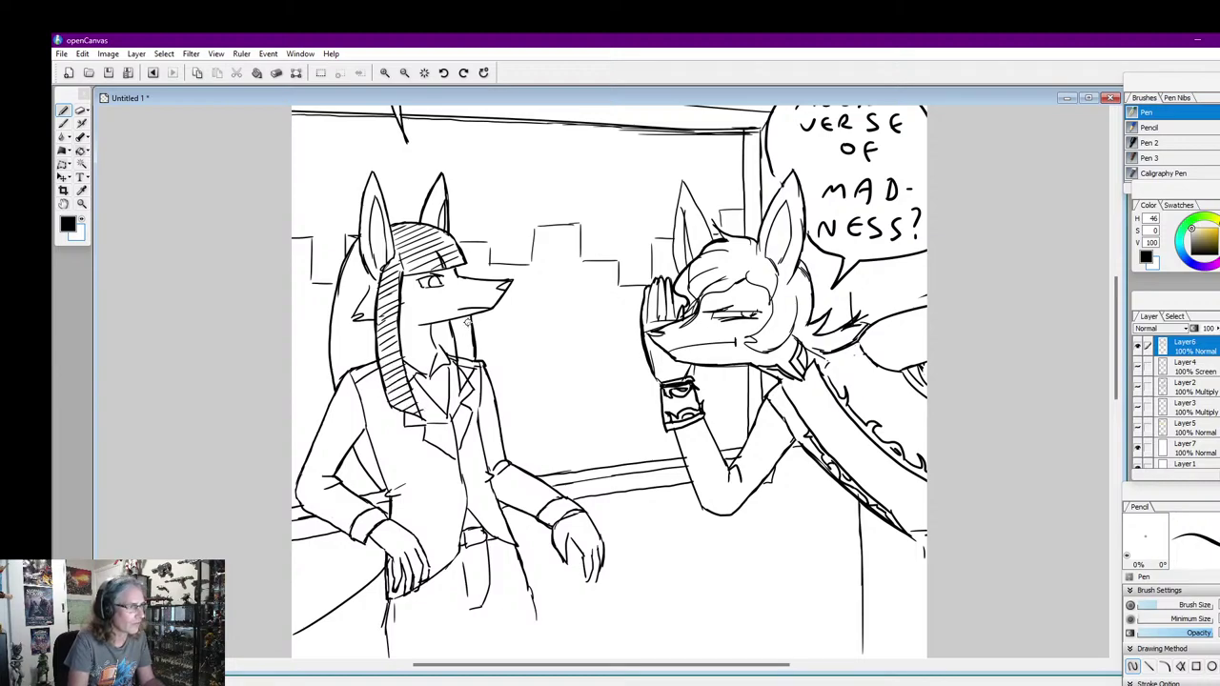
Hatch the hair lock on the far side of the suited fox's neck in black down to the lapel, tidying its edge
{"action": "mouse_move", "coordinate": [478, 317]}
{"action": "left_mouse_down"}
{"action": "mouse_move", "coordinate": [455, 334]}
{"action": "mouse_move", "coordinate": [462, 380]}
{"action": "mouse_move", "coordinate": [470, 355]}
{"action": "left_mouse_up"}
{"action": "left_click", "coordinate": [80, 217]}
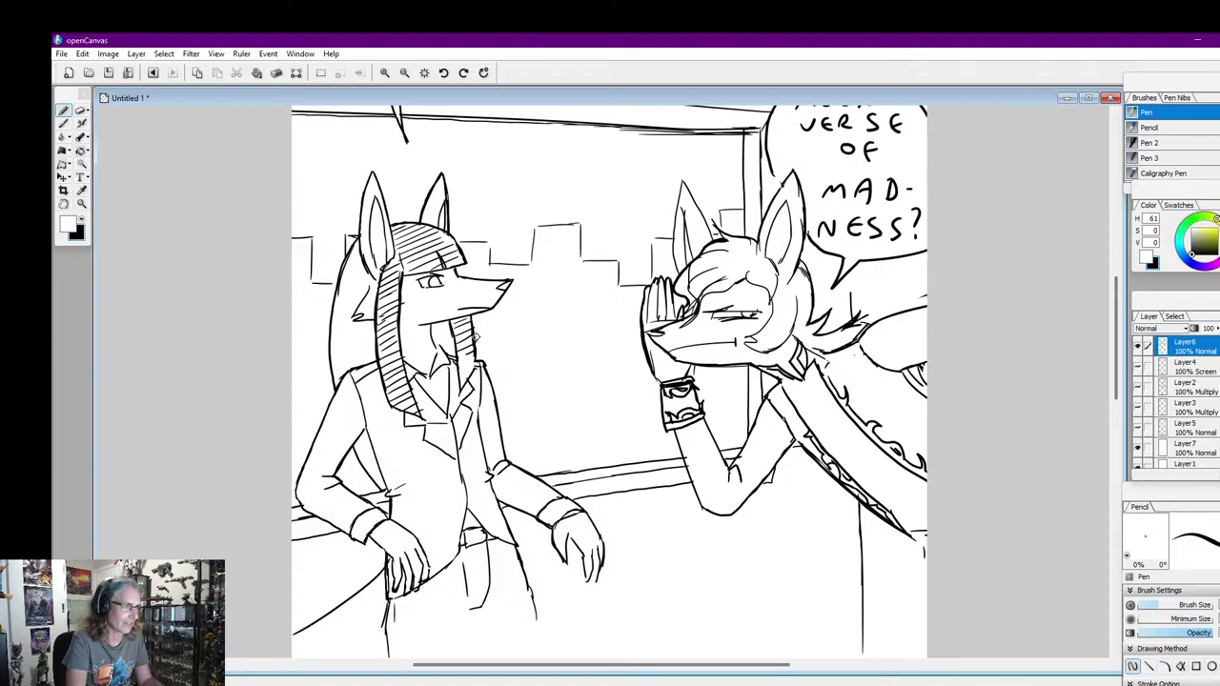
{"action": "left_click", "coordinate": [81, 218]}
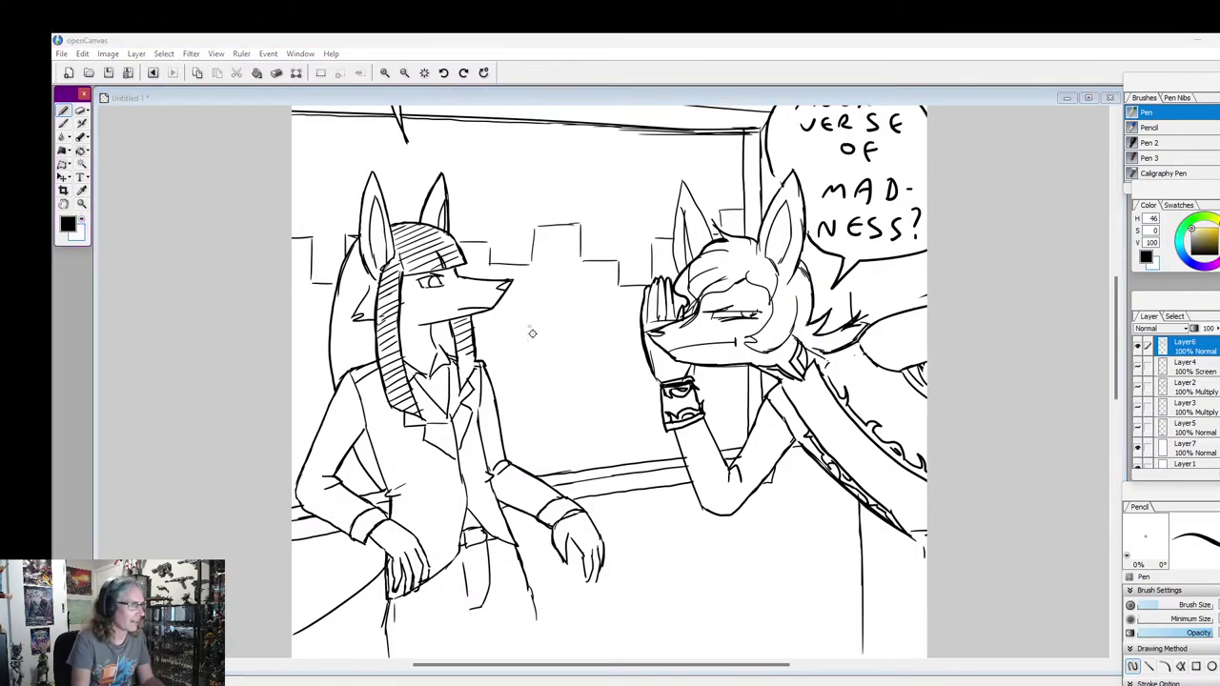
{"action": "mouse_move", "coordinate": [458, 364]}
{"action": "left_mouse_down"}
{"action": "mouse_move", "coordinate": [474, 356]}
{"action": "mouse_move", "coordinate": [472, 370]}
{"action": "left_mouse_up"}
{"action": "left_click_drag", "start_coordinate": [457, 386], "coordinate": [468, 379]}
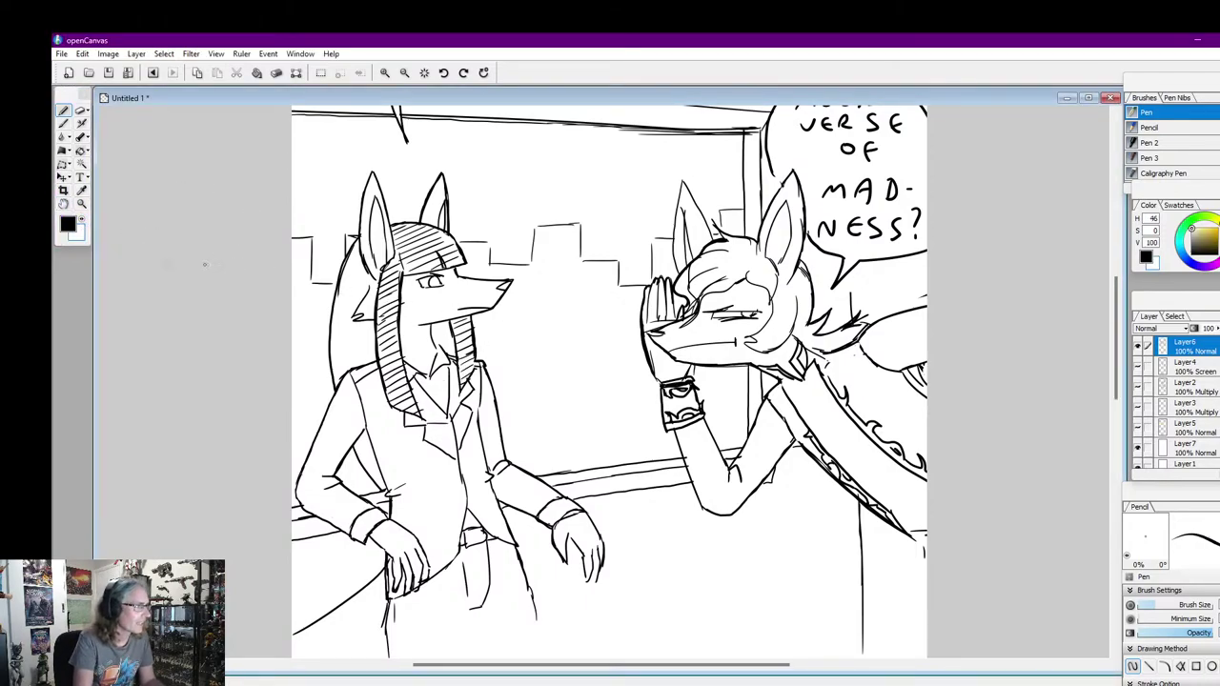
Fill the suited fox's back hair with diagonal black hatching from the ear to the shoulder and clean up overshoots in white
{"action": "left_click", "coordinate": [81, 217]}
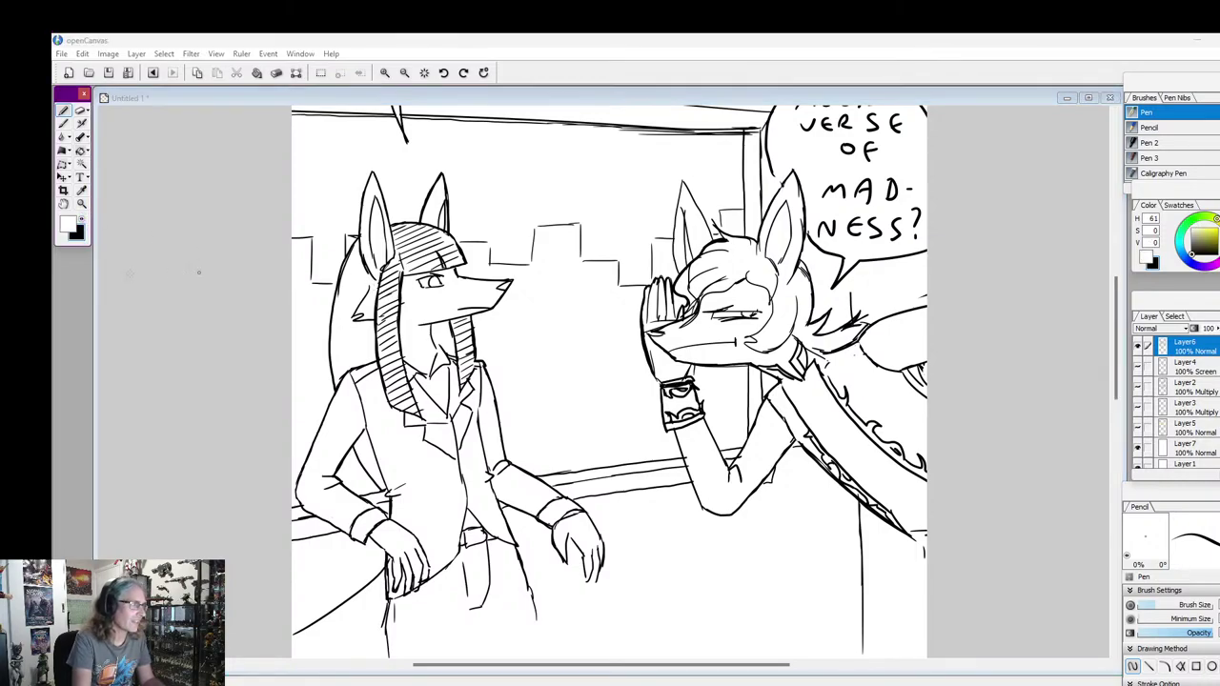
{"action": "left_click", "coordinate": [81, 219]}
{"action": "left_click", "coordinate": [372, 282]}
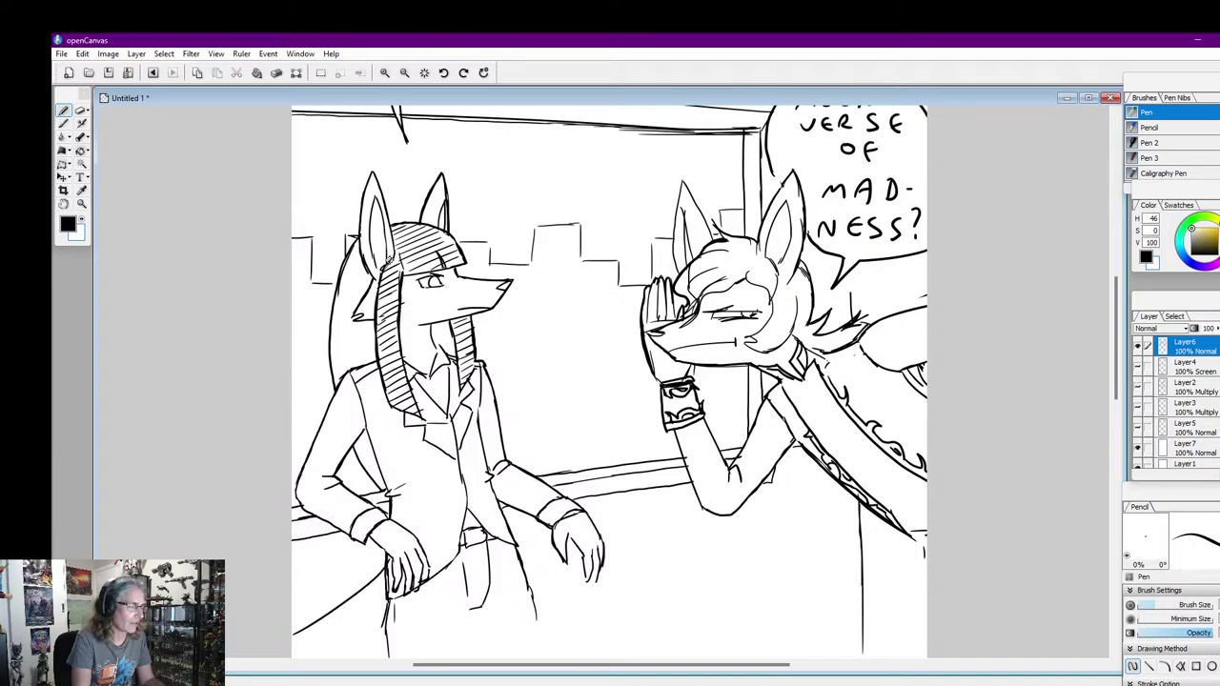
{"action": "mouse_move", "coordinate": [358, 242]}
{"action": "left_mouse_down"}
{"action": "mouse_move", "coordinate": [335, 284]}
{"action": "mouse_move", "coordinate": [369, 283]}
{"action": "mouse_move", "coordinate": [340, 306]}
{"action": "mouse_move", "coordinate": [354, 296]}
{"action": "mouse_move", "coordinate": [342, 309]}
{"action": "mouse_move", "coordinate": [353, 322]}
{"action": "mouse_move", "coordinate": [326, 344]}
{"action": "mouse_move", "coordinate": [356, 335]}
{"action": "mouse_move", "coordinate": [326, 358]}
{"action": "mouse_move", "coordinate": [368, 362]}
{"action": "left_mouse_up"}
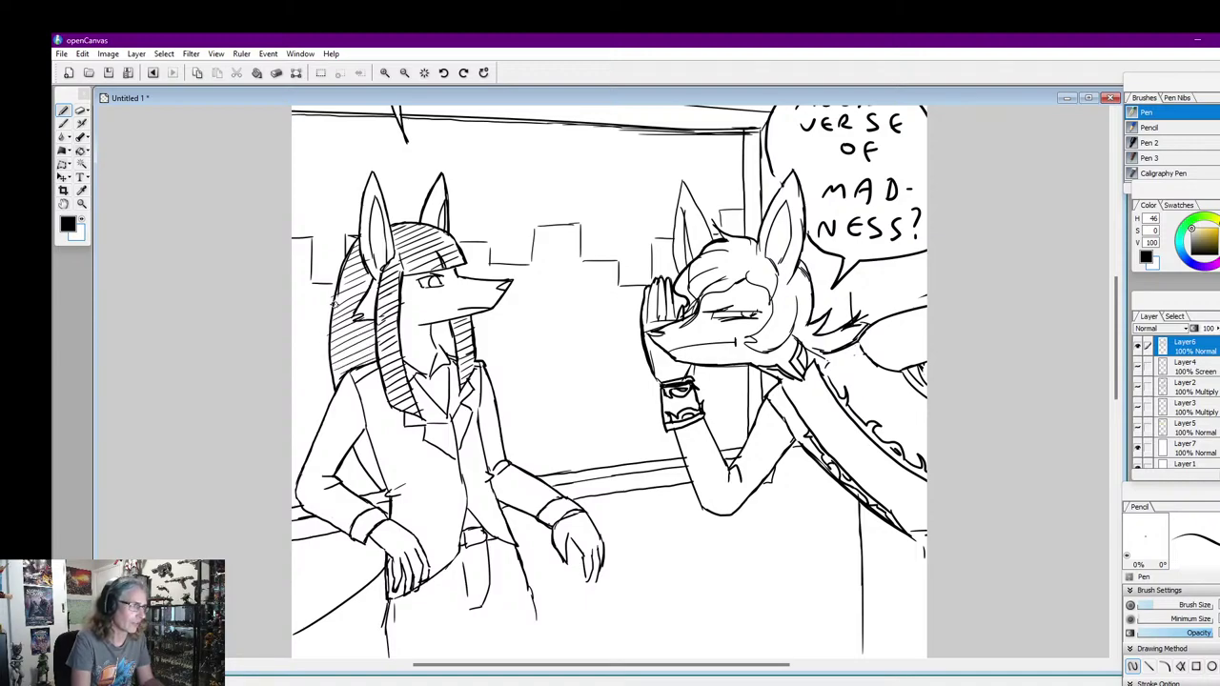
{"action": "left_click_drag", "start_coordinate": [335, 304], "coordinate": [365, 288]}
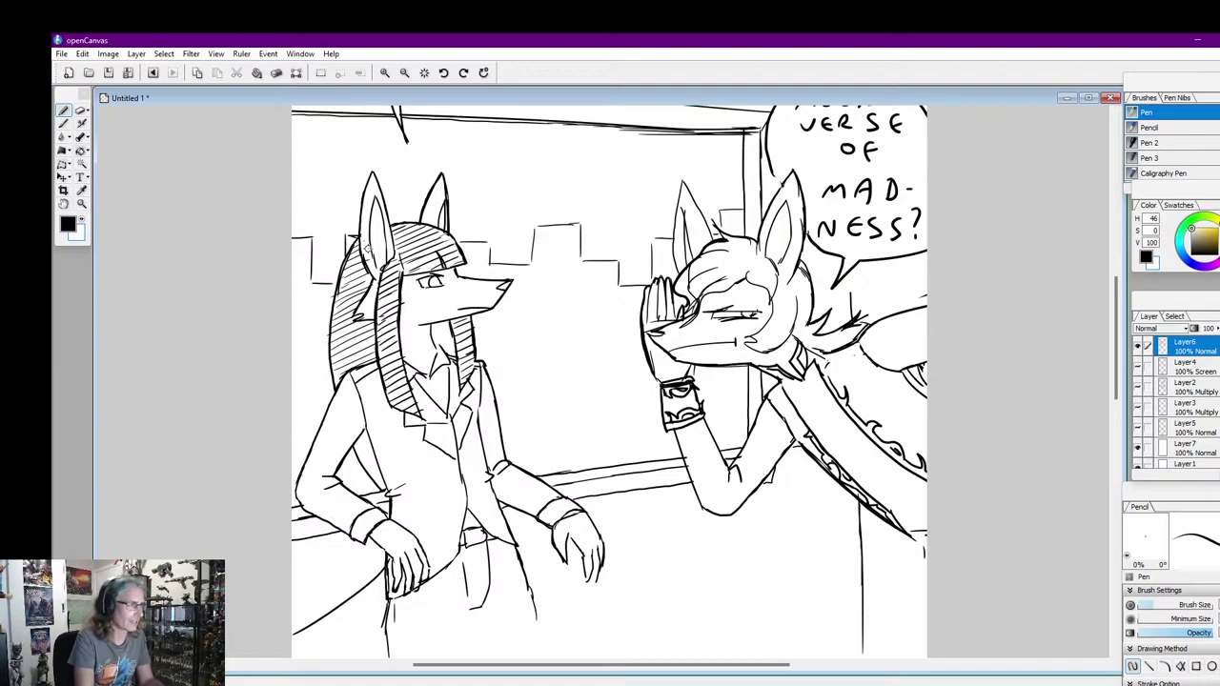
{"action": "left_click", "coordinate": [82, 220]}
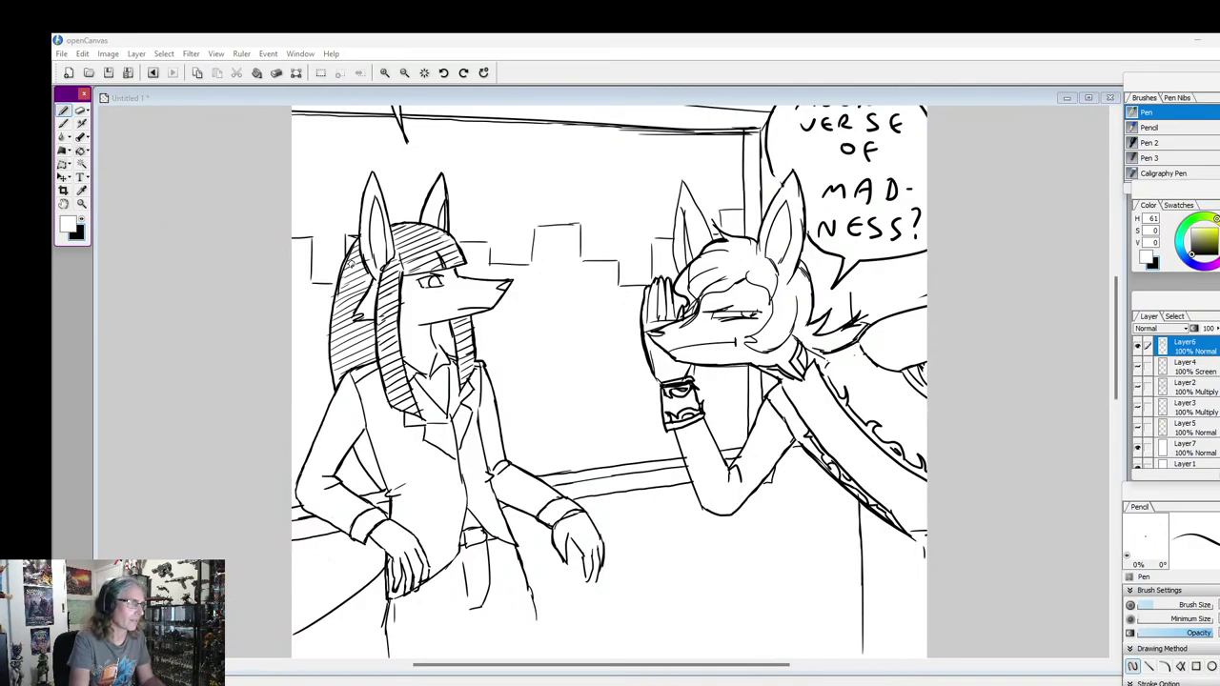
{"action": "left_click", "coordinate": [367, 258]}
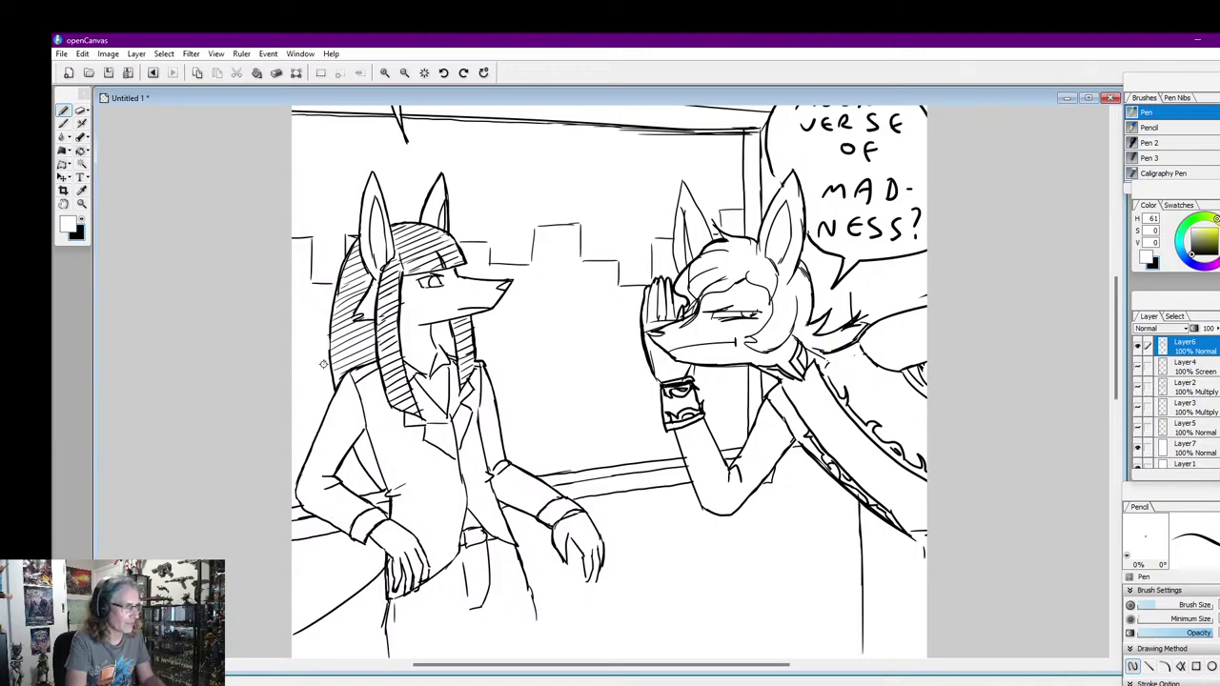
Hatch the suited fox's jacket shoulder and bent near sleeve in black with diagonal lines down to the cuff
{"action": "left_click", "coordinate": [84, 227]}
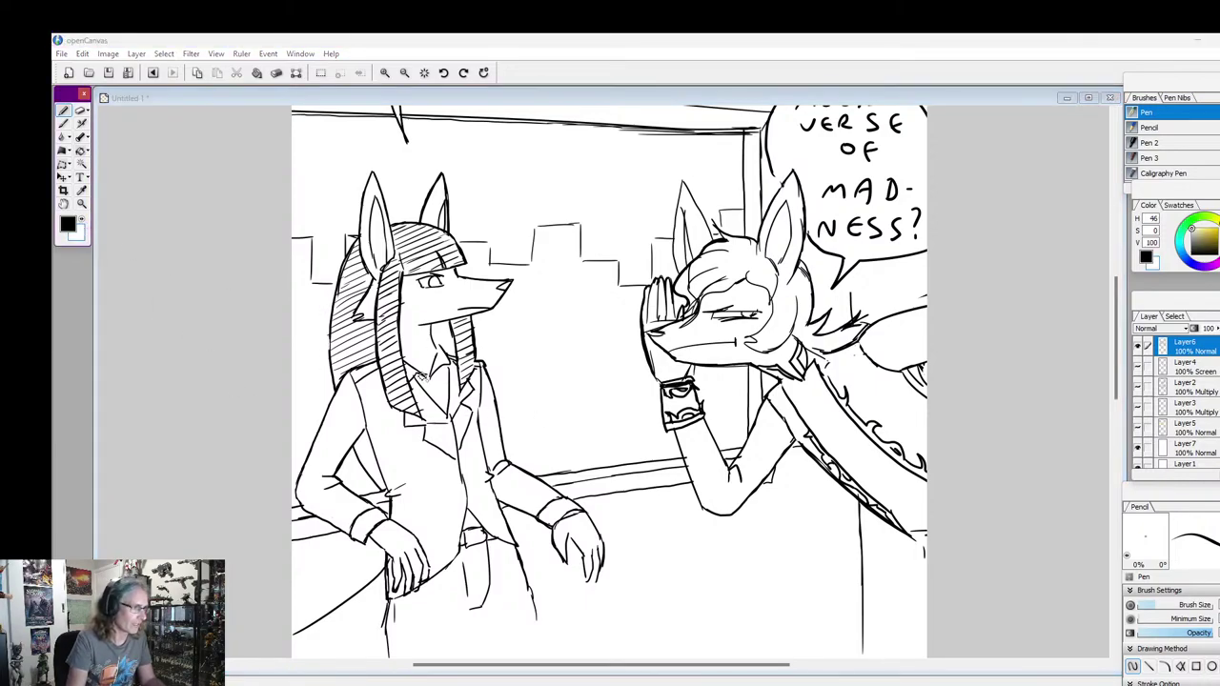
{"action": "left_click", "coordinate": [380, 366]}
{"action": "left_click_drag", "start_coordinate": [346, 382], "coordinate": [382, 364]}
{"action": "left_click_drag", "start_coordinate": [334, 397], "coordinate": [379, 385]}
{"action": "mouse_move", "coordinate": [328, 414]}
{"action": "left_mouse_down"}
{"action": "mouse_move", "coordinate": [398, 378]}
{"action": "mouse_move", "coordinate": [320, 434]}
{"action": "left_mouse_up"}
{"action": "mouse_move", "coordinate": [401, 408]}
{"action": "left_mouse_down"}
{"action": "mouse_move", "coordinate": [312, 448]}
{"action": "mouse_move", "coordinate": [302, 469]}
{"action": "left_mouse_up"}
{"action": "mouse_move", "coordinate": [344, 460]}
{"action": "left_mouse_down"}
{"action": "mouse_move", "coordinate": [301, 483]}
{"action": "mouse_move", "coordinate": [354, 485]}
{"action": "mouse_move", "coordinate": [324, 525]}
{"action": "left_mouse_up"}
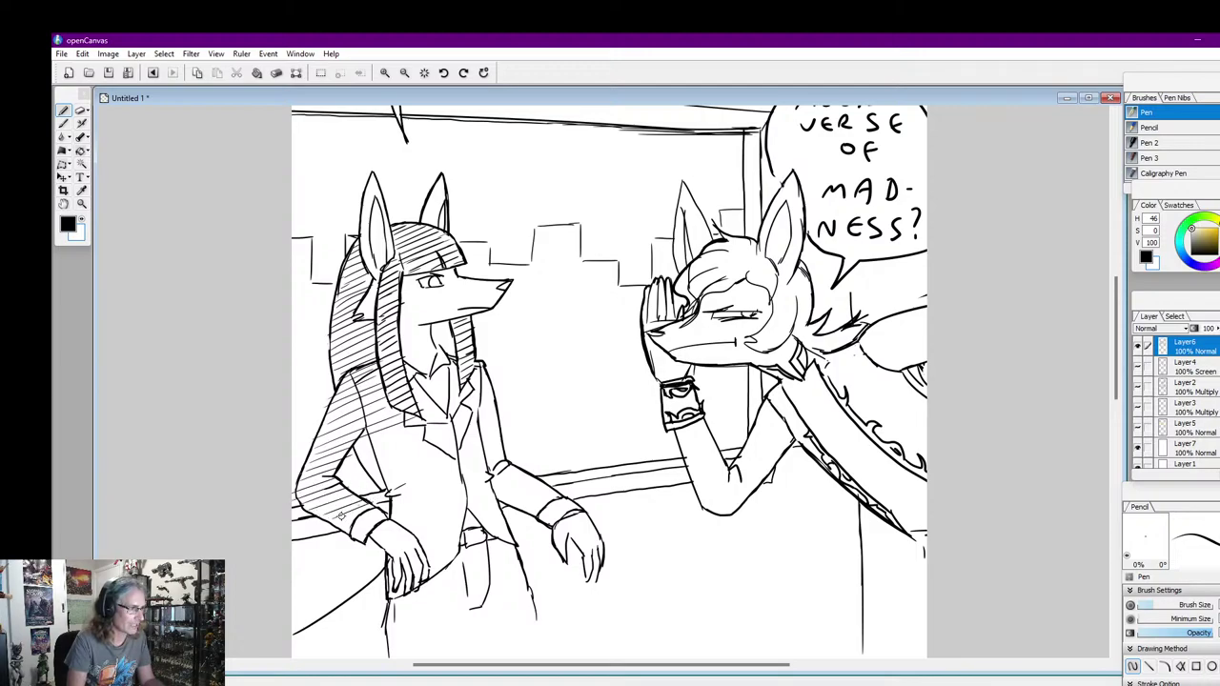
Continue the black hatching across the jacket's torso below the lapels and along the far sleeve to its cuff
{"action": "mouse_move", "coordinate": [376, 429]}
{"action": "left_mouse_down"}
{"action": "mouse_move", "coordinate": [350, 444]}
{"action": "mouse_move", "coordinate": [368, 480]}
{"action": "mouse_move", "coordinate": [380, 471]}
{"action": "left_mouse_up"}
{"action": "mouse_move", "coordinate": [374, 484]}
{"action": "left_mouse_down"}
{"action": "mouse_move", "coordinate": [457, 412]}
{"action": "mouse_move", "coordinate": [380, 446]}
{"action": "left_mouse_up"}
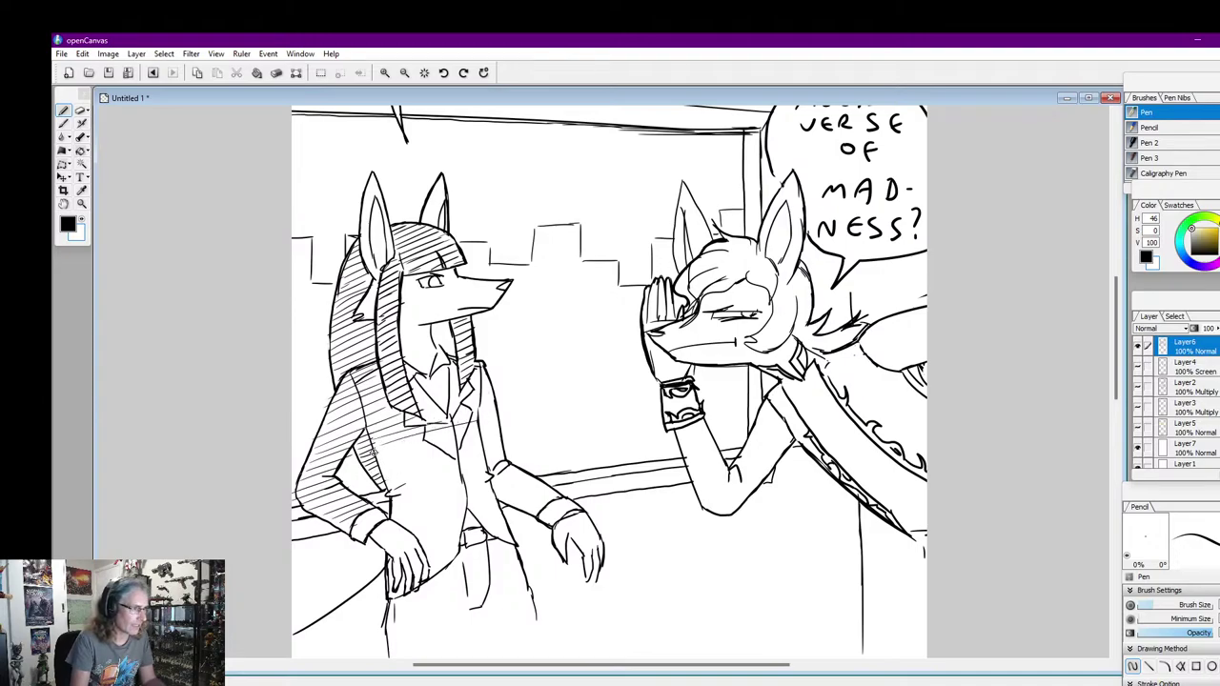
{"action": "left_click_drag", "start_coordinate": [458, 433], "coordinate": [368, 458]}
{"action": "mouse_move", "coordinate": [501, 435]}
{"action": "left_mouse_down"}
{"action": "mouse_move", "coordinate": [376, 467]}
{"action": "mouse_move", "coordinate": [423, 463]}
{"action": "left_mouse_up"}
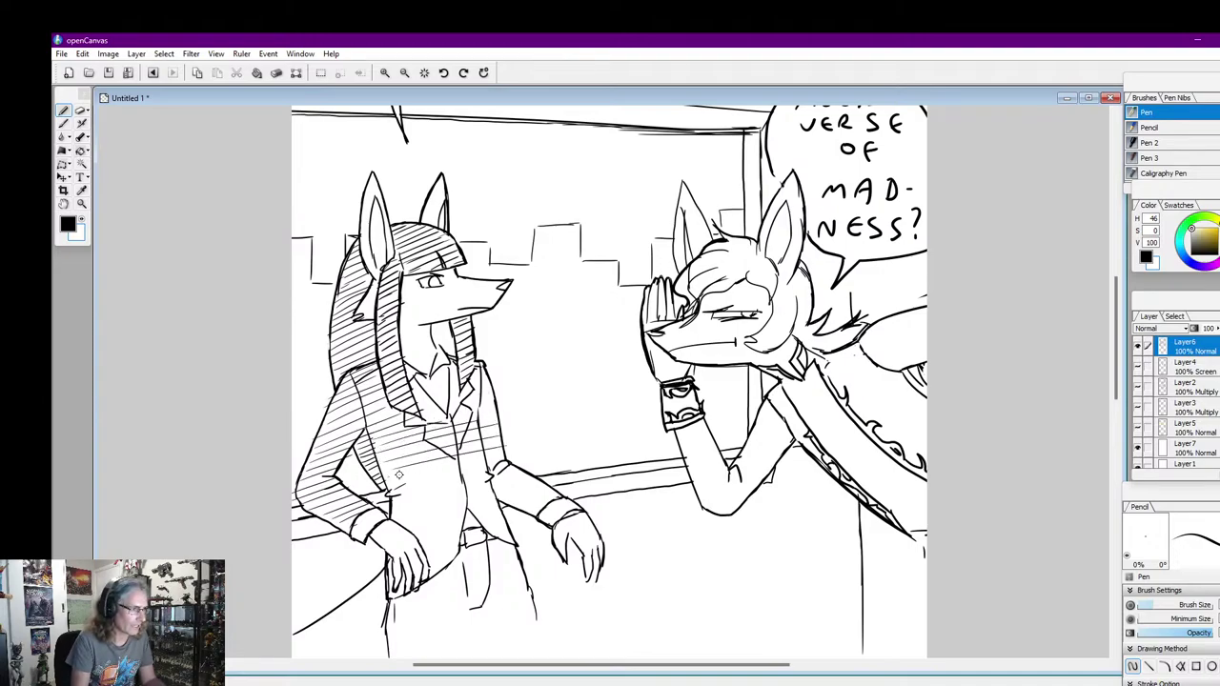
{"action": "mouse_move", "coordinate": [505, 455]}
{"action": "left_mouse_down"}
{"action": "mouse_move", "coordinate": [395, 481]}
{"action": "mouse_move", "coordinate": [379, 496]}
{"action": "left_mouse_up"}
{"action": "left_click_drag", "start_coordinate": [530, 475], "coordinate": [391, 509]}
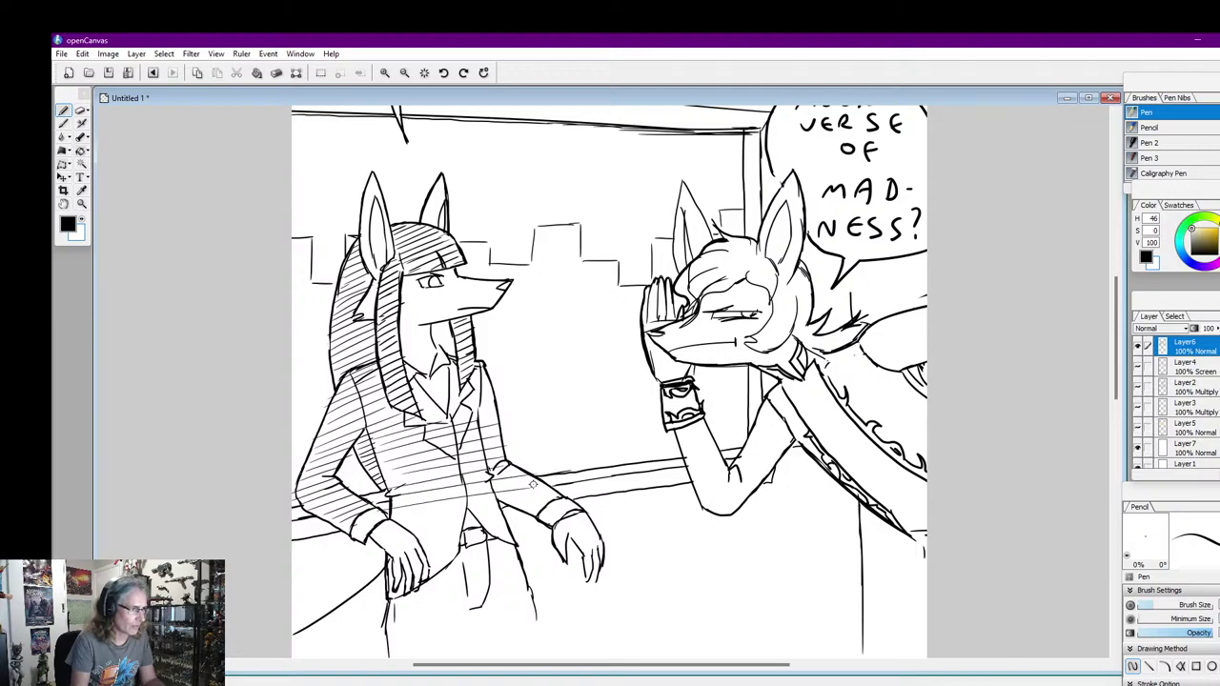
{"action": "left_click_drag", "start_coordinate": [494, 504], "coordinate": [393, 525]}
{"action": "mouse_move", "coordinate": [559, 492]}
{"action": "left_mouse_down"}
{"action": "mouse_move", "coordinate": [500, 505]}
{"action": "mouse_move", "coordinate": [562, 520]}
{"action": "left_mouse_up"}
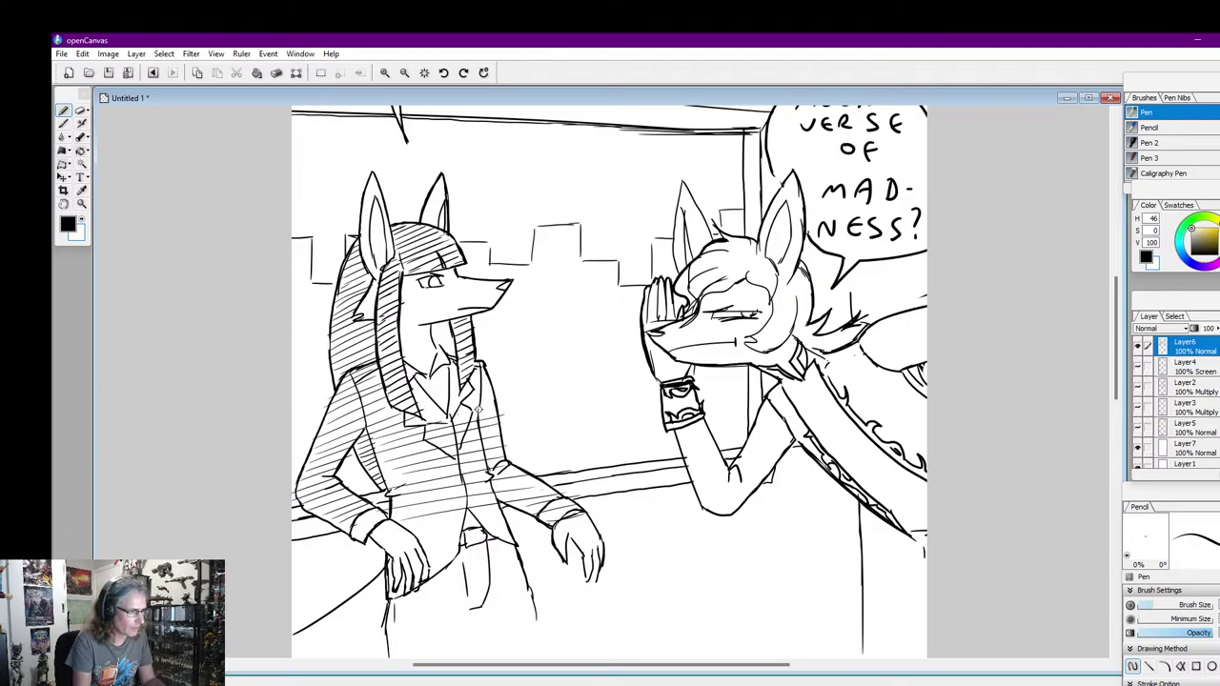
Hatch the jacket's upper far side and the collar and lapel areas around the suited fox's neckline
{"action": "left_click_drag", "start_coordinate": [496, 406], "coordinate": [458, 413]}
{"action": "mouse_move", "coordinate": [492, 393]}
{"action": "left_mouse_down"}
{"action": "mouse_move", "coordinate": [463, 402]}
{"action": "mouse_move", "coordinate": [473, 391]}
{"action": "left_mouse_up"}
{"action": "mouse_move", "coordinate": [494, 374]}
{"action": "left_mouse_down"}
{"action": "mouse_move", "coordinate": [455, 382]}
{"action": "mouse_move", "coordinate": [457, 398]}
{"action": "mouse_move", "coordinate": [419, 373]}
{"action": "left_mouse_up"}
{"action": "left_click_drag", "start_coordinate": [414, 388], "coordinate": [427, 385]}
{"action": "left_click_drag", "start_coordinate": [414, 404], "coordinate": [431, 399]}
{"action": "left_click_drag", "start_coordinate": [421, 413], "coordinate": [451, 403]}
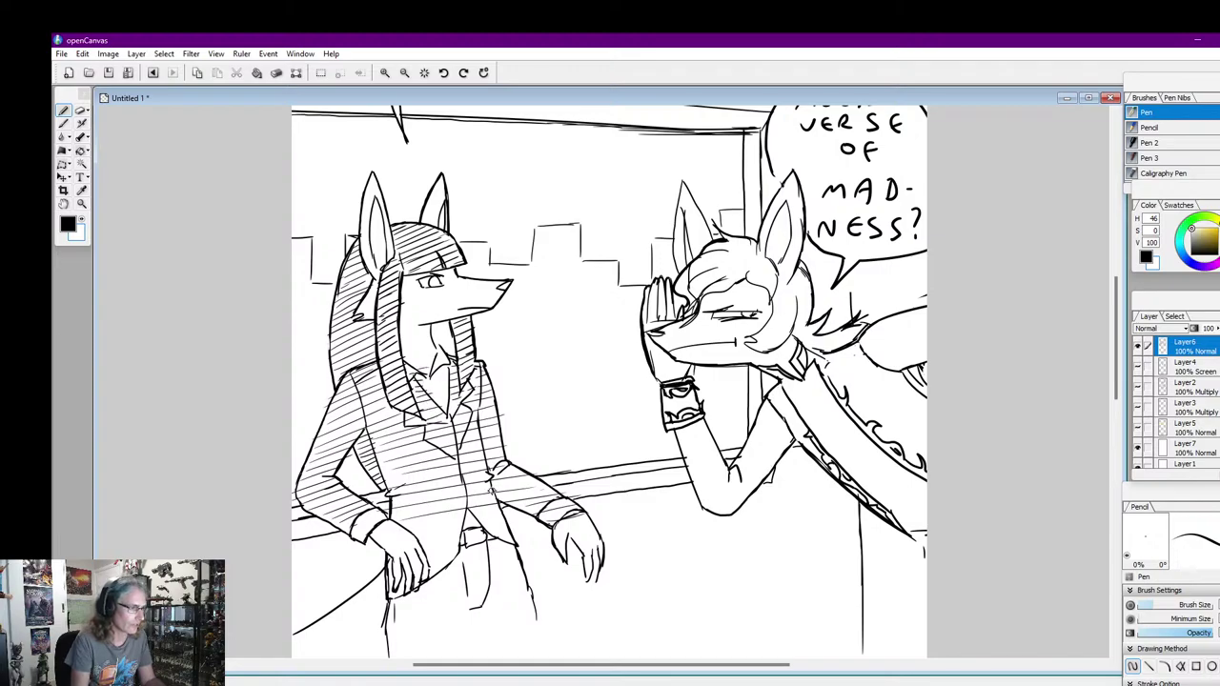
Hatch the jacket's lower hem down to the belt and add more lines to the far sleeve
{"action": "mouse_move", "coordinate": [410, 527]}
{"action": "left_mouse_down"}
{"action": "mouse_move", "coordinate": [425, 559]}
{"action": "mouse_move", "coordinate": [501, 521]}
{"action": "left_mouse_up"}
{"action": "left_click_drag", "start_coordinate": [488, 537], "coordinate": [509, 535]}
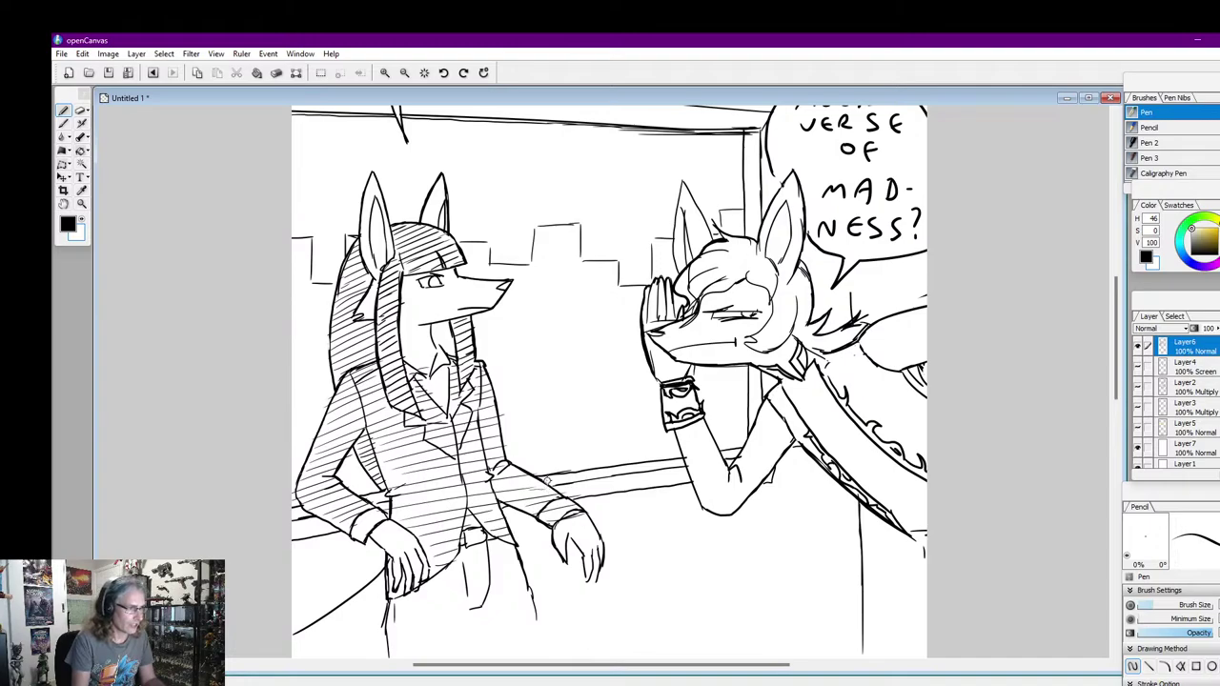
{"action": "left_click_drag", "start_coordinate": [548, 482], "coordinate": [490, 490]}
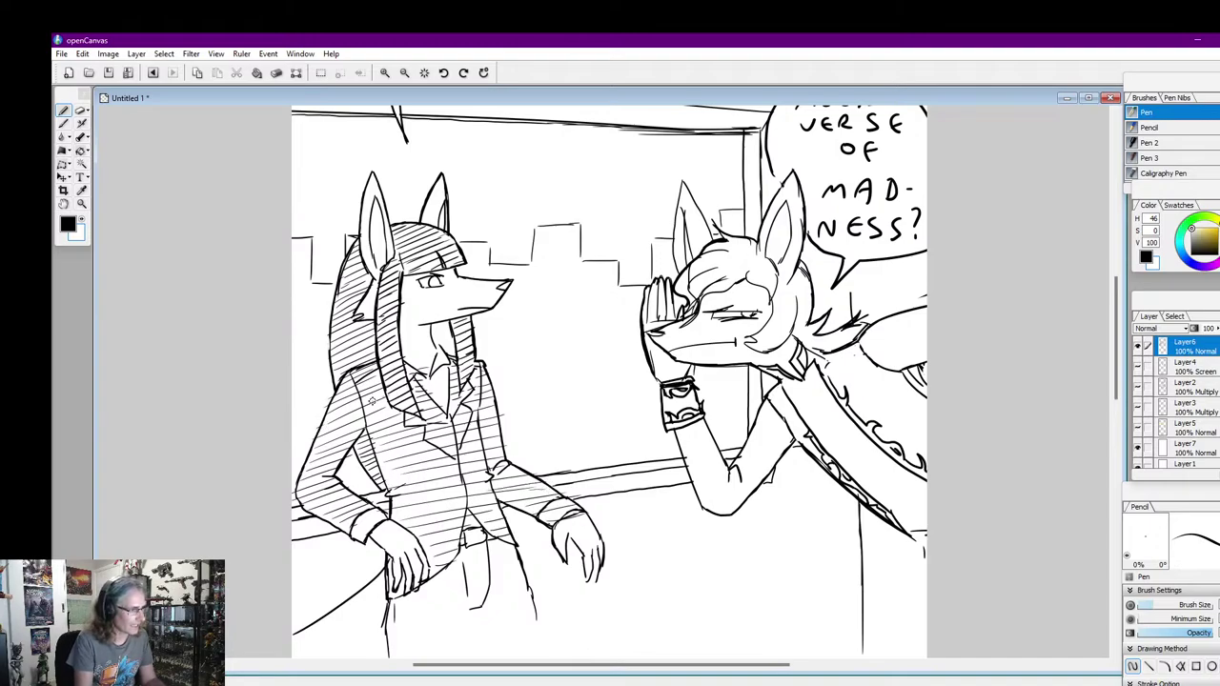
Touch up the leaning canine's far ear and hair above the raised hand in white
{"action": "left_click_drag", "start_coordinate": [1115, 397], "coordinate": [1116, 396]}
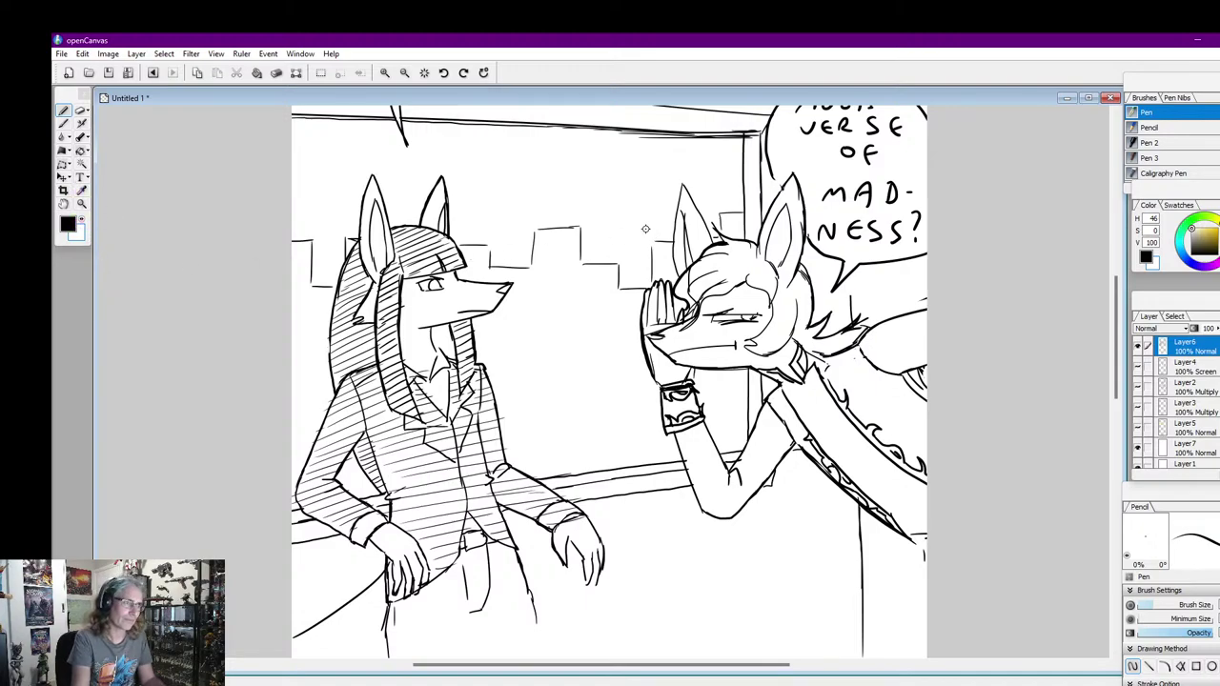
{"action": "left_click", "coordinate": [85, 219]}
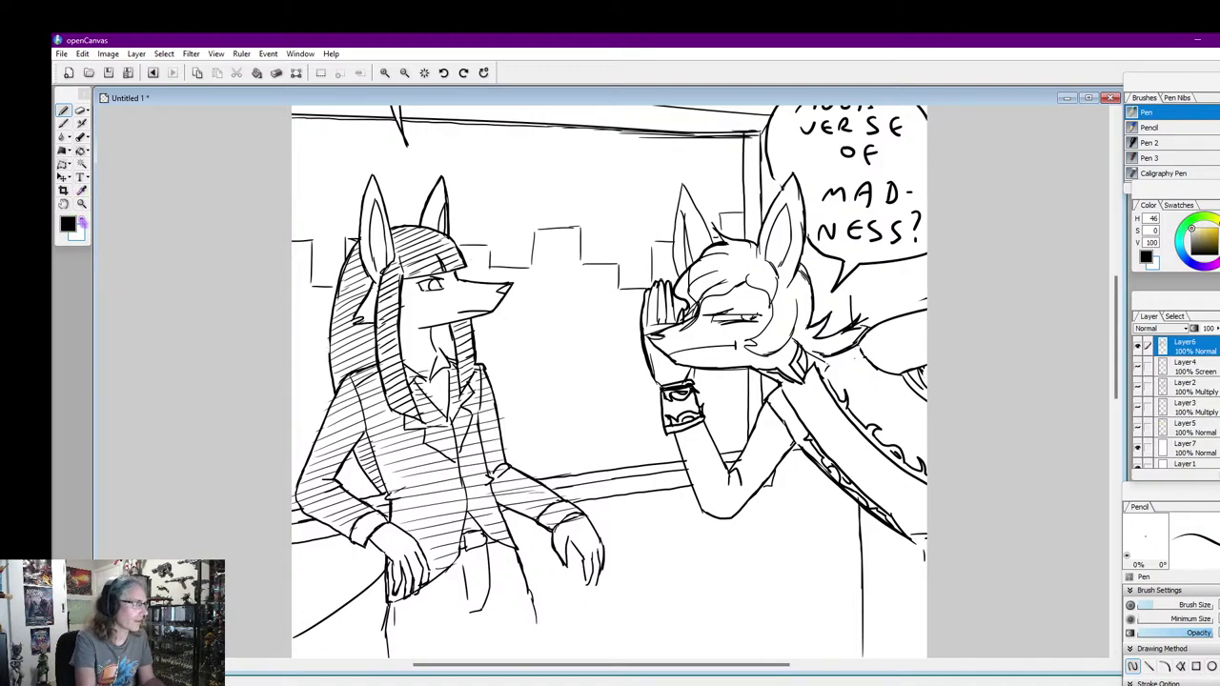
{"action": "left_click", "coordinate": [678, 205]}
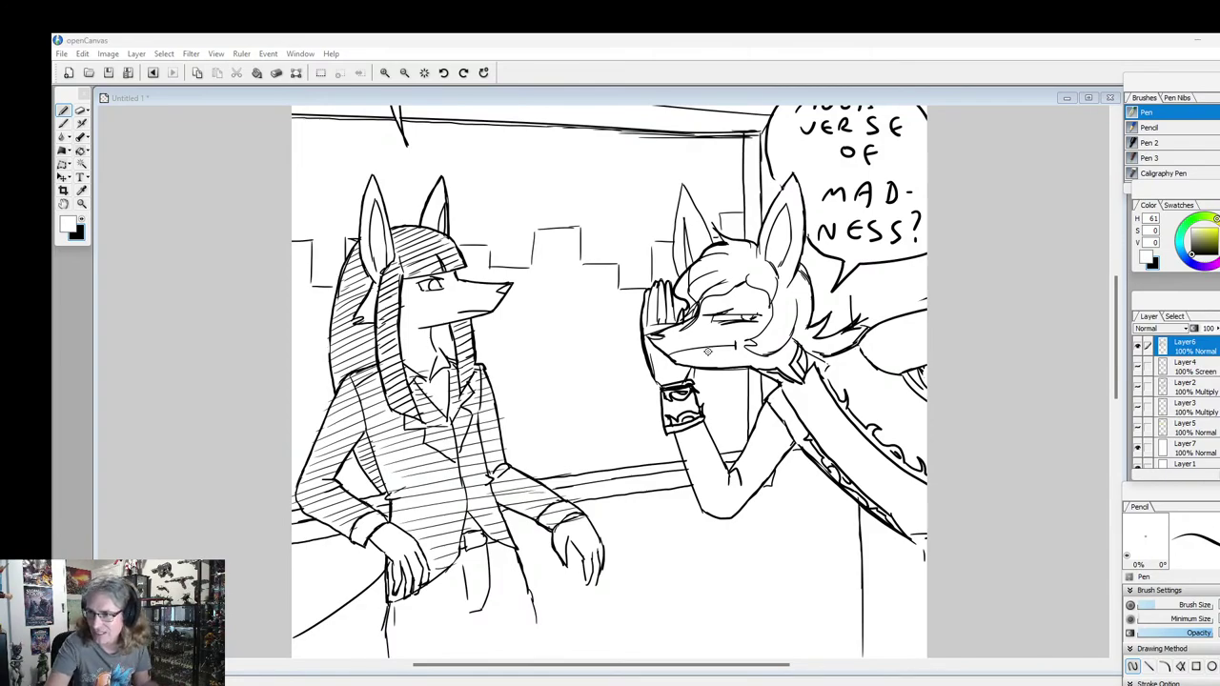
{"action": "scroll", "coordinate": [1007, 362], "scroll_direction": "up", "scroll_amount": 1}
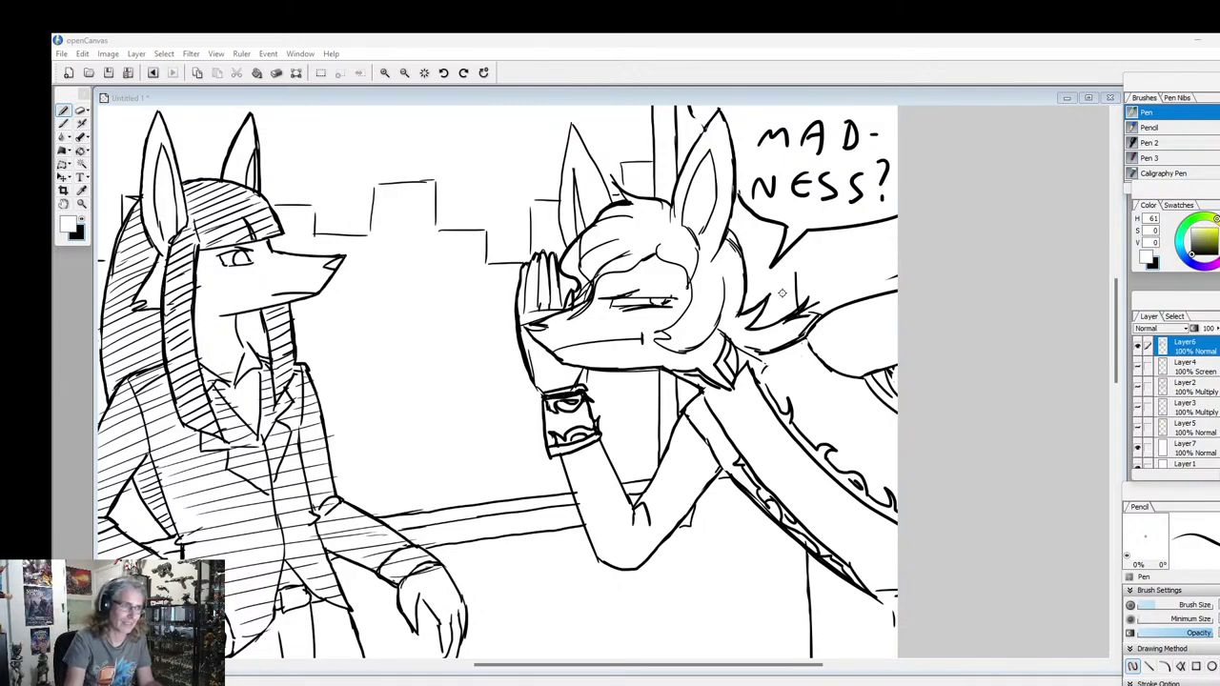
{"action": "left_click", "coordinate": [82, 223]}
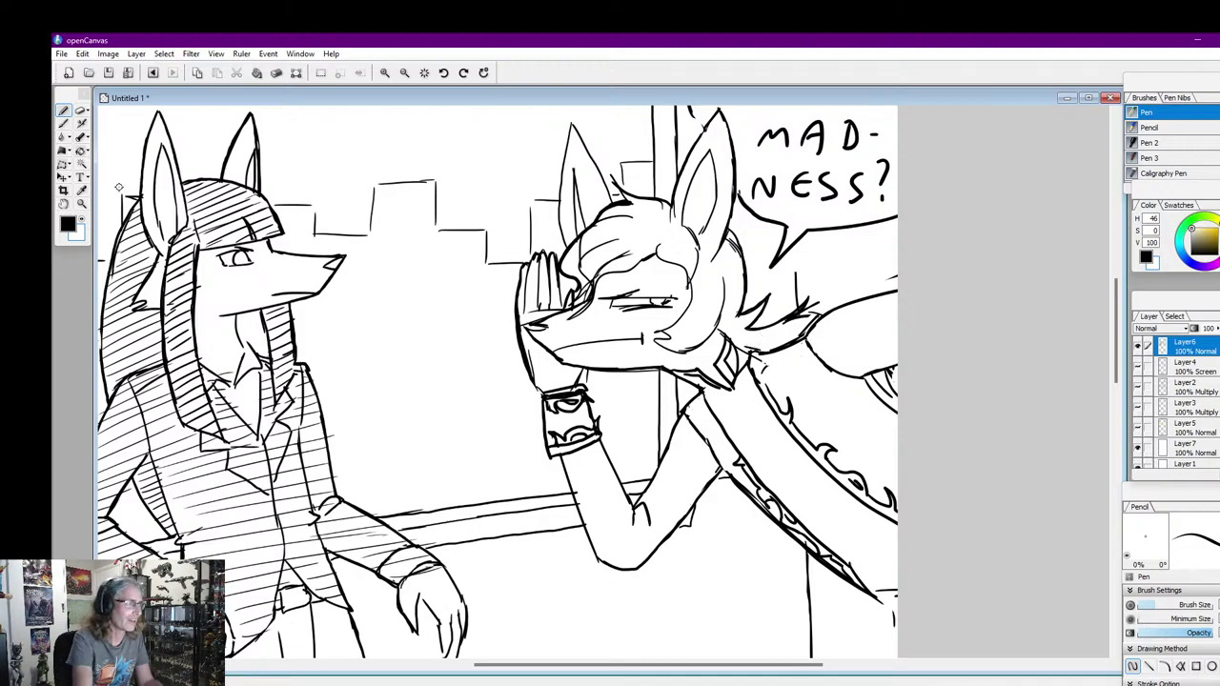
{"action": "left_click", "coordinate": [82, 223]}
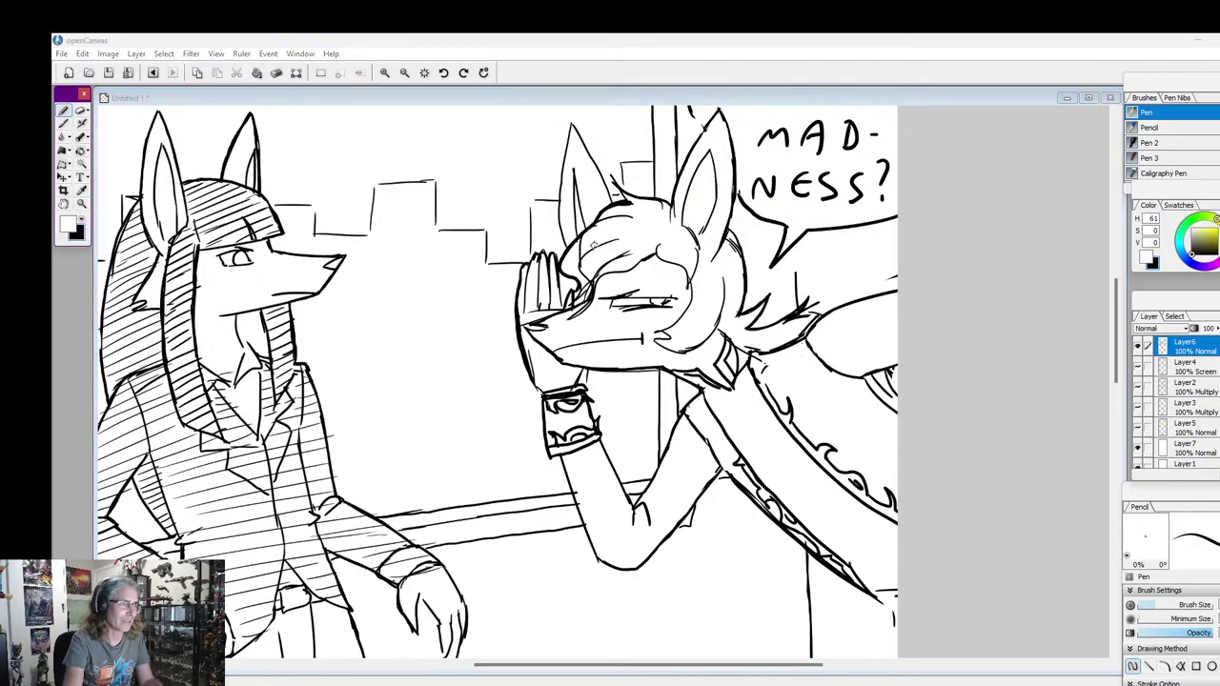
{"action": "left_click", "coordinate": [580, 238]}
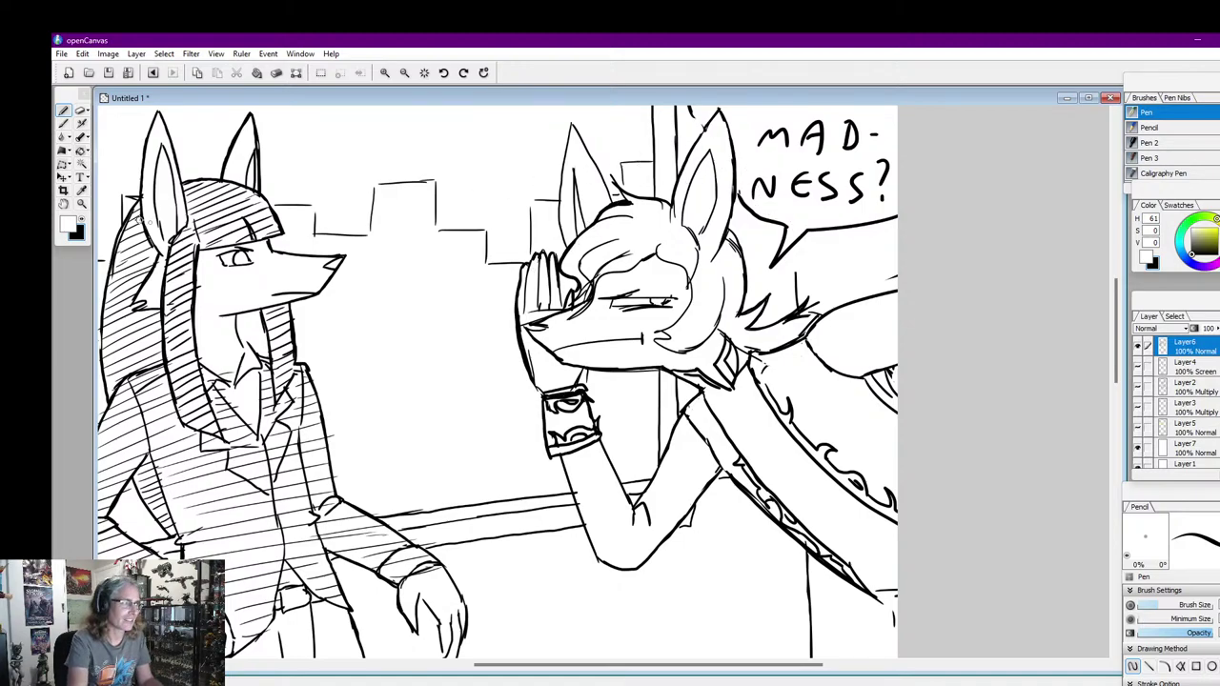
{"action": "left_click", "coordinate": [82, 220]}
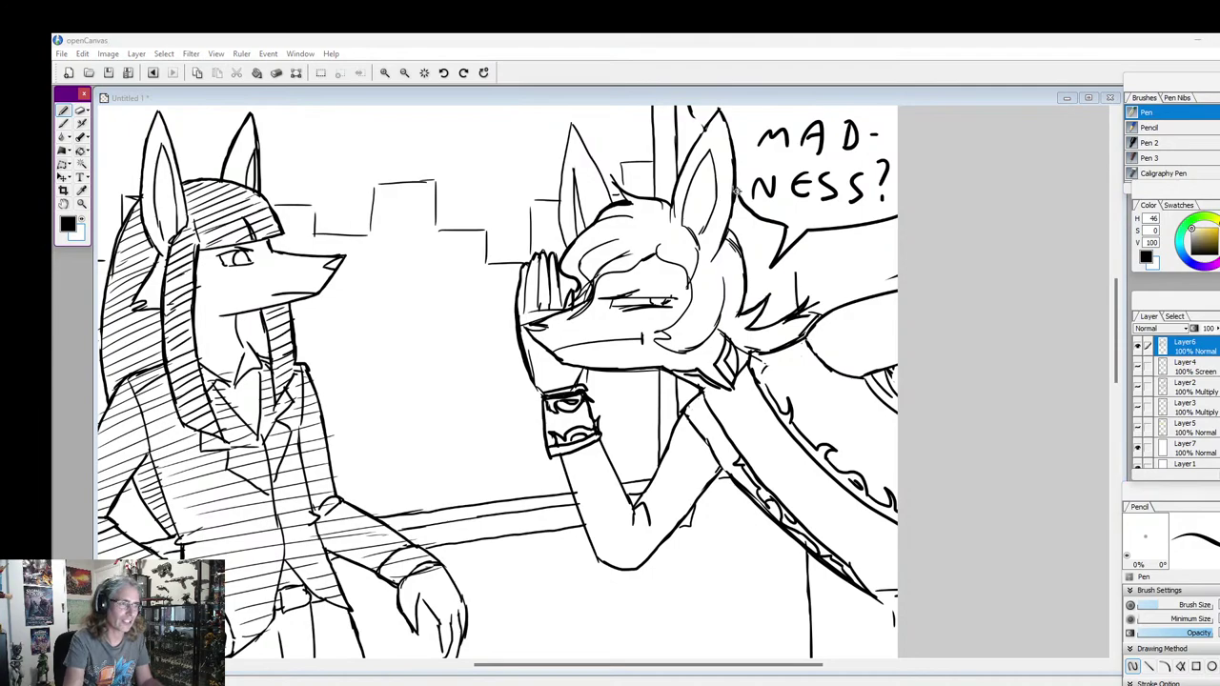
Touch up small lines on the leaning canine's near ear and the hair beside its closed eye
{"action": "left_click", "coordinate": [699, 122]}
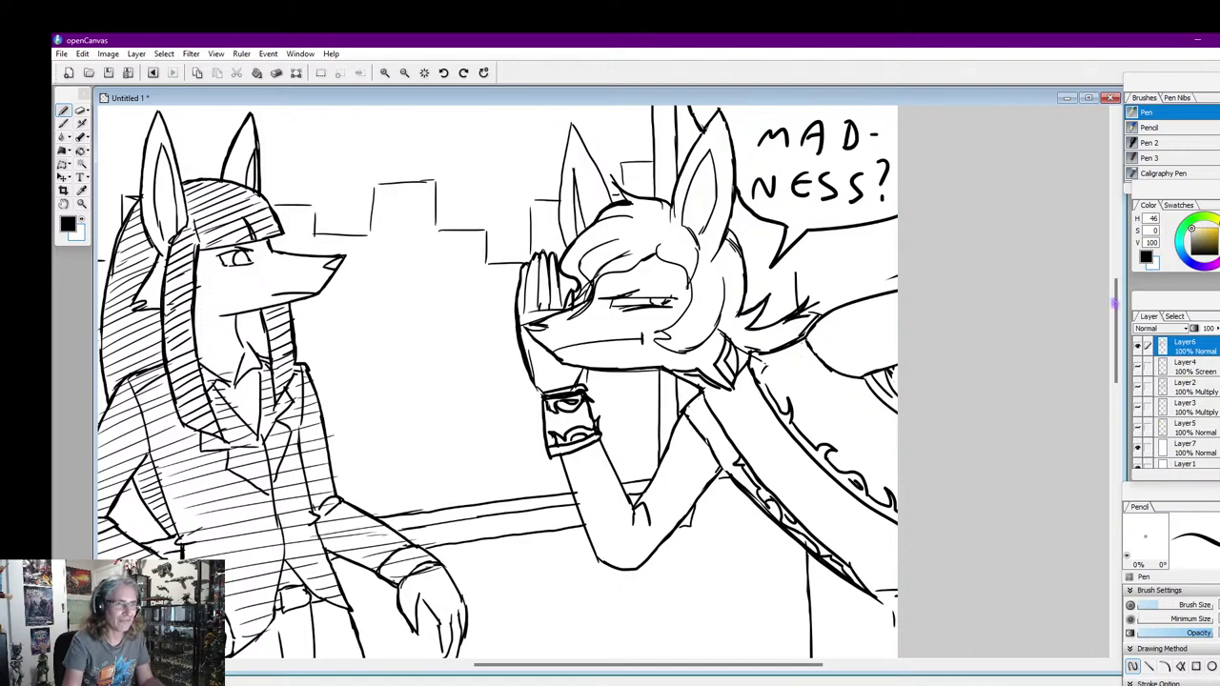
{"action": "left_click_drag", "start_coordinate": [1116, 305], "coordinate": [1116, 306]}
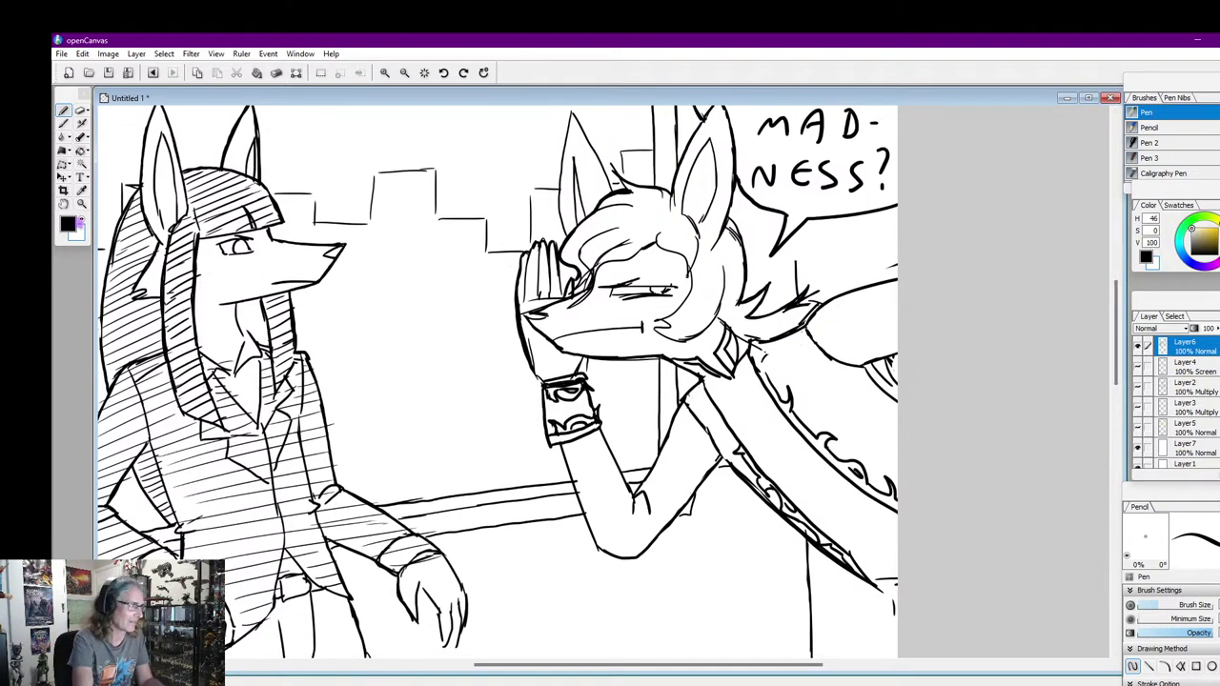
{"action": "left_click", "coordinate": [80, 221]}
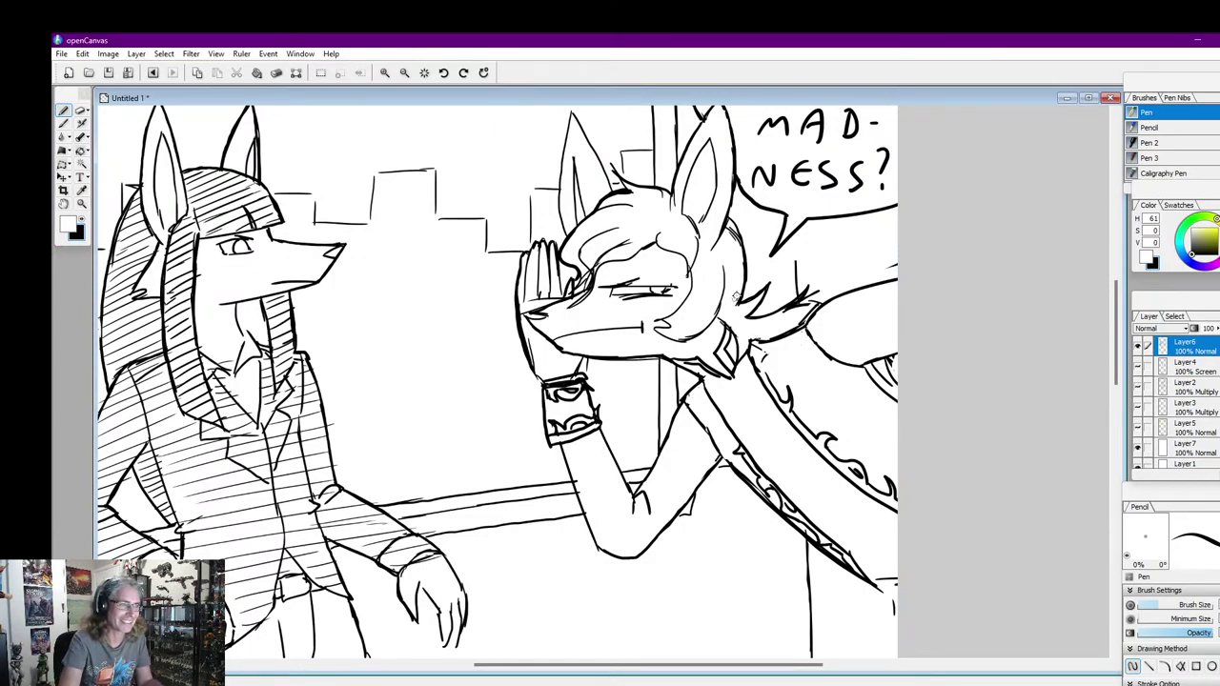
{"action": "mouse_move", "coordinate": [1121, 336]}
{"action": "left_mouse_down"}
{"action": "mouse_move", "coordinate": [1123, 352]}
{"action": "mouse_move", "coordinate": [1125, 330]}
{"action": "left_mouse_up"}
{"action": "left_click", "coordinate": [82, 219]}
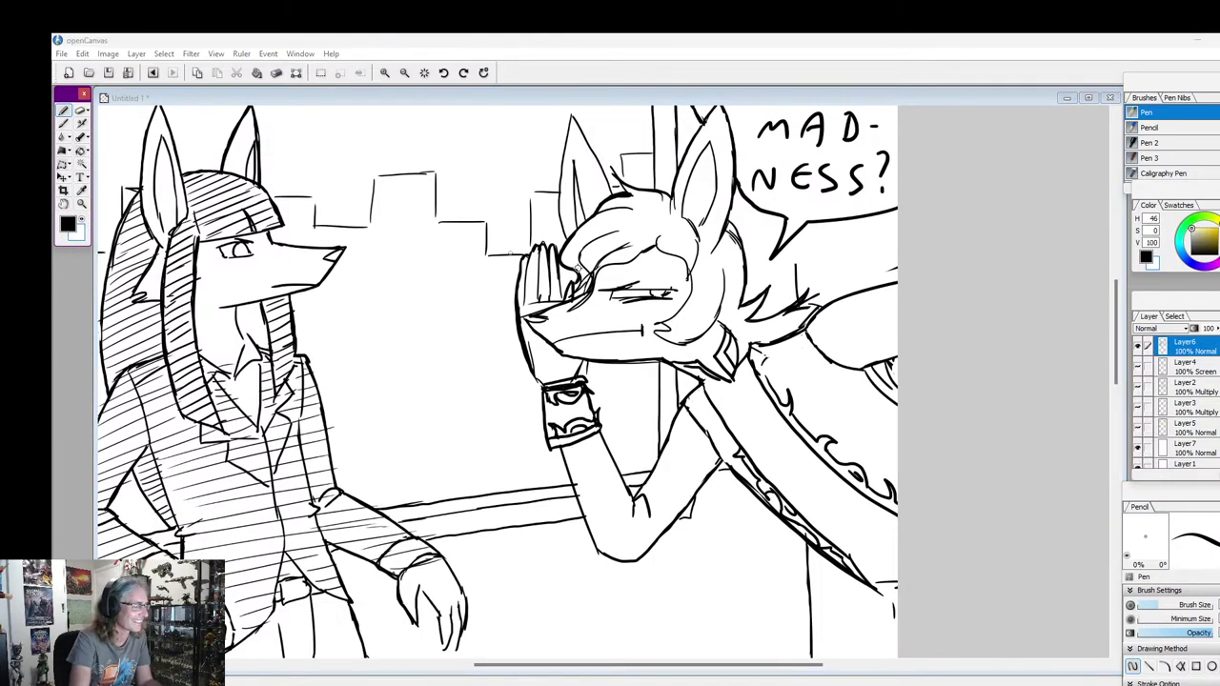
{"action": "left_click", "coordinate": [658, 244]}
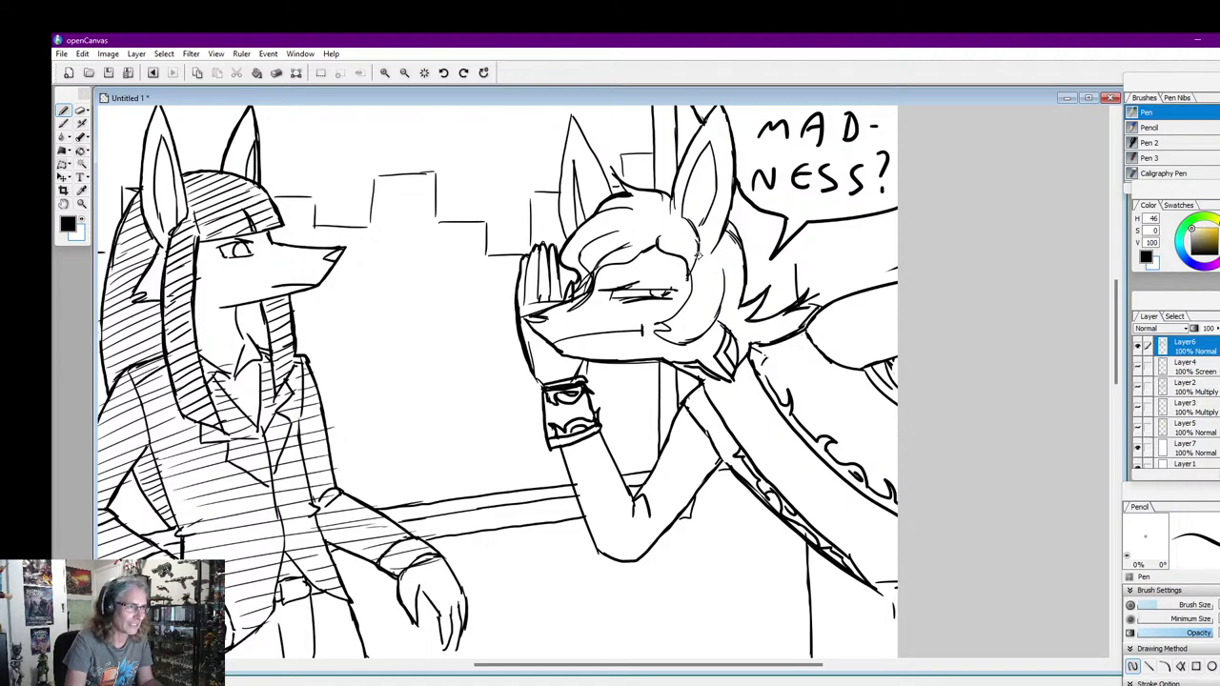
{"action": "left_click_drag", "start_coordinate": [691, 273], "coordinate": [679, 311]}
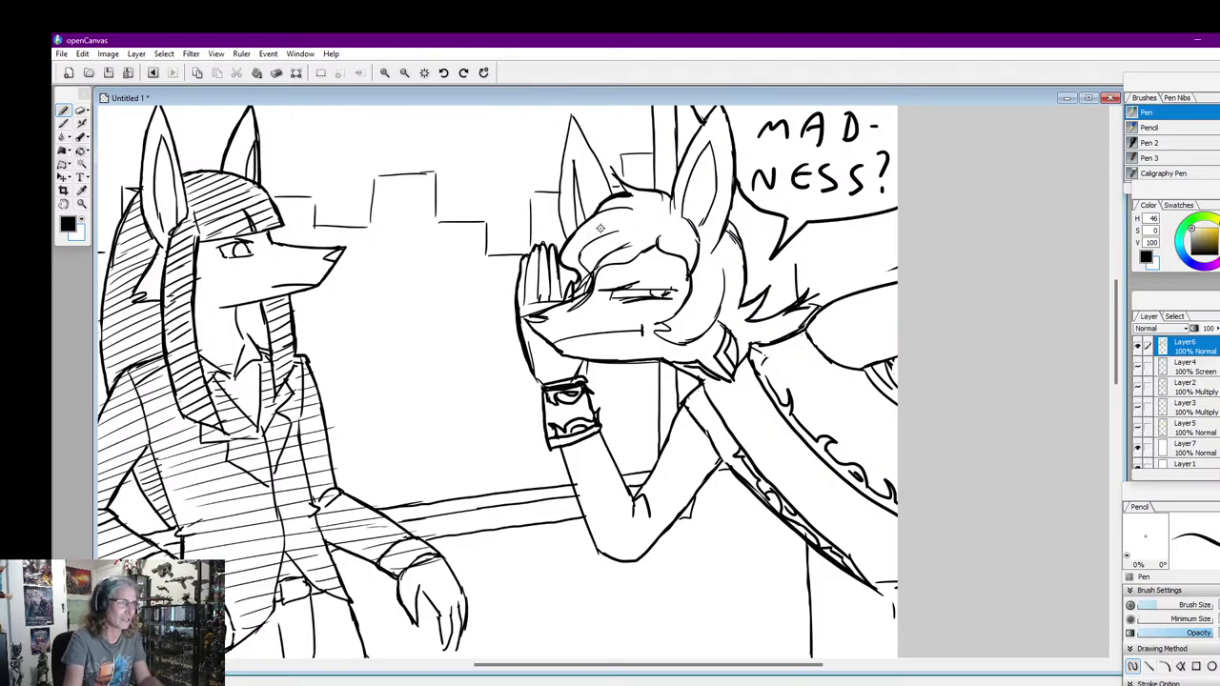
Look over the lettered comic page, from the two characters' faces to the full panel with its speech bubbles
{"action": "left_click_drag", "start_coordinate": [1114, 356], "coordinate": [1114, 342]}
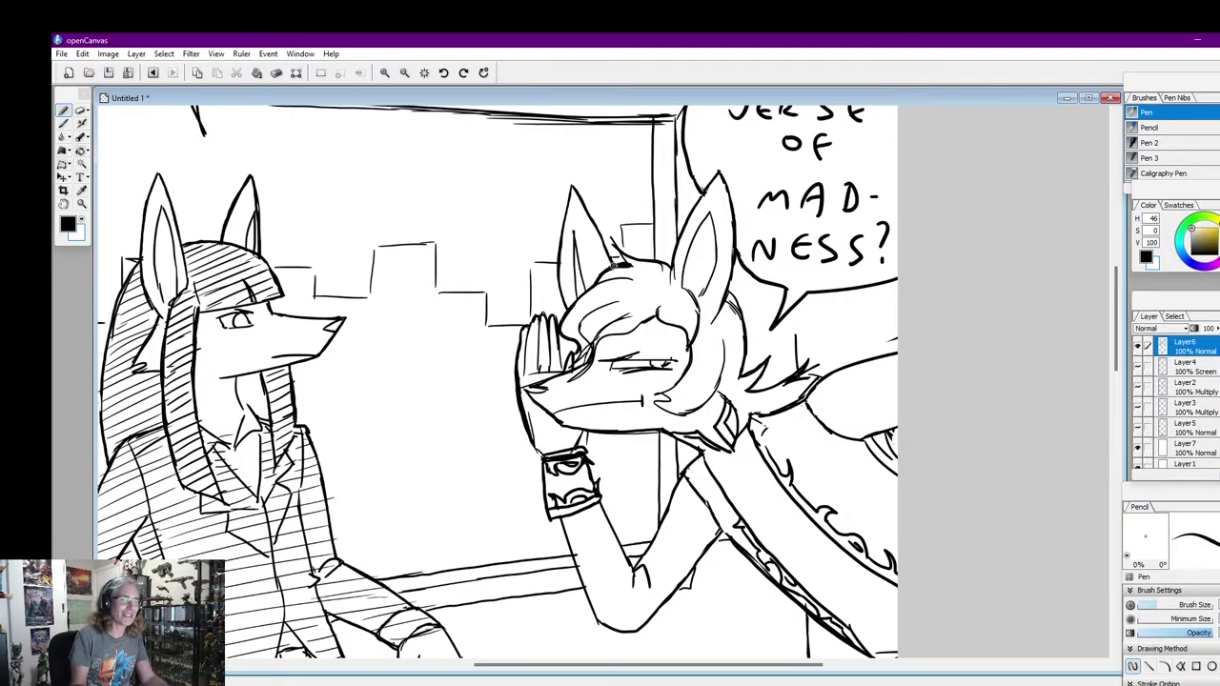
{"action": "left_click_drag", "start_coordinate": [1117, 336], "coordinate": [1119, 341]}
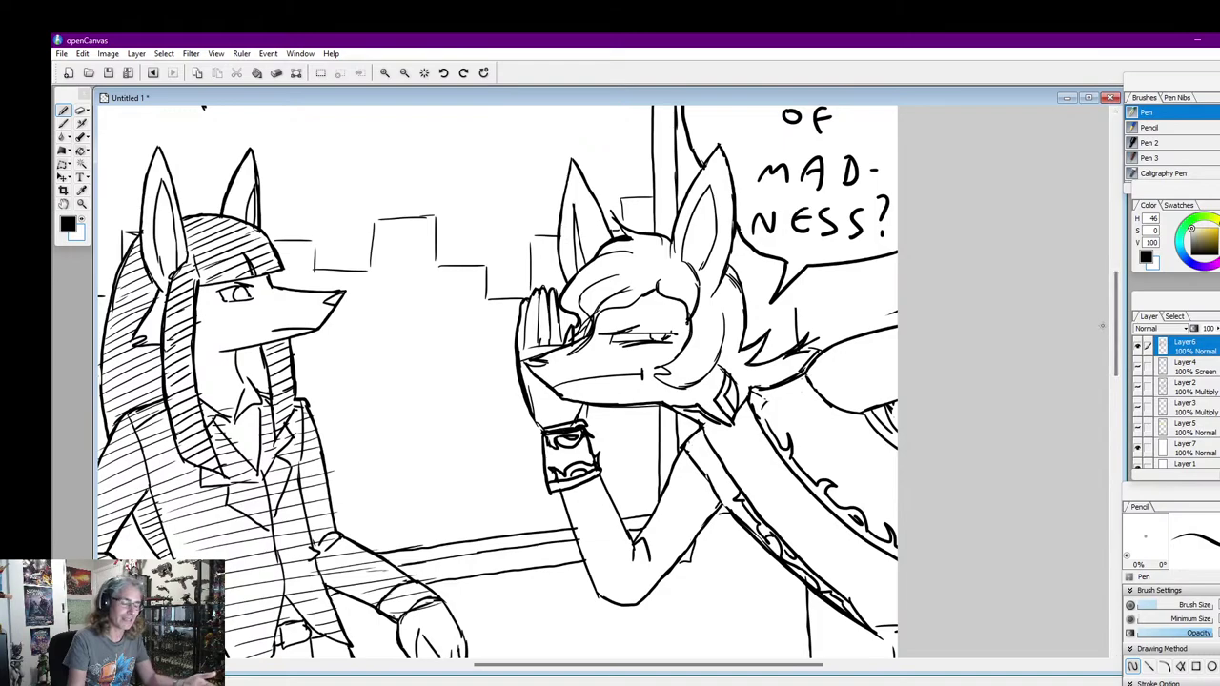
{"action": "left_click_drag", "start_coordinate": [565, 666], "coordinate": [531, 666]}
{"action": "left_click_drag", "start_coordinate": [1115, 322], "coordinate": [1117, 297]}
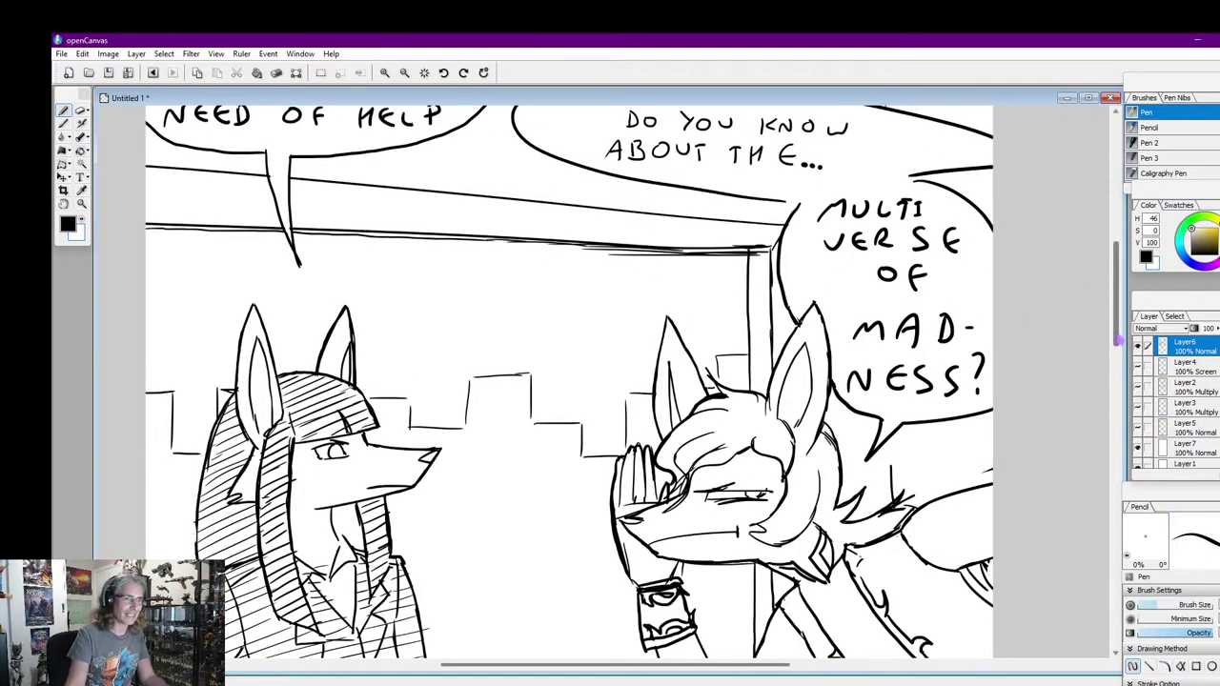
{"action": "left_click_drag", "start_coordinate": [1113, 339], "coordinate": [1113, 346]}
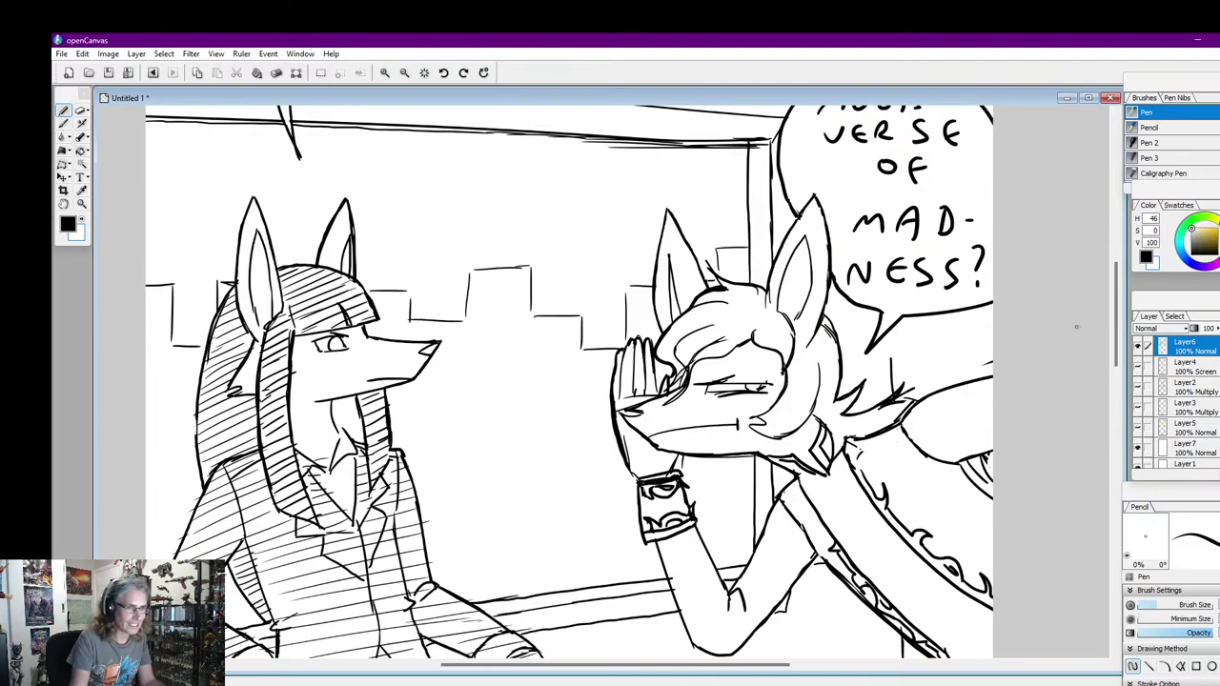
{"action": "scroll", "coordinate": [353, 602], "scroll_direction": "down", "scroll_amount": 1}
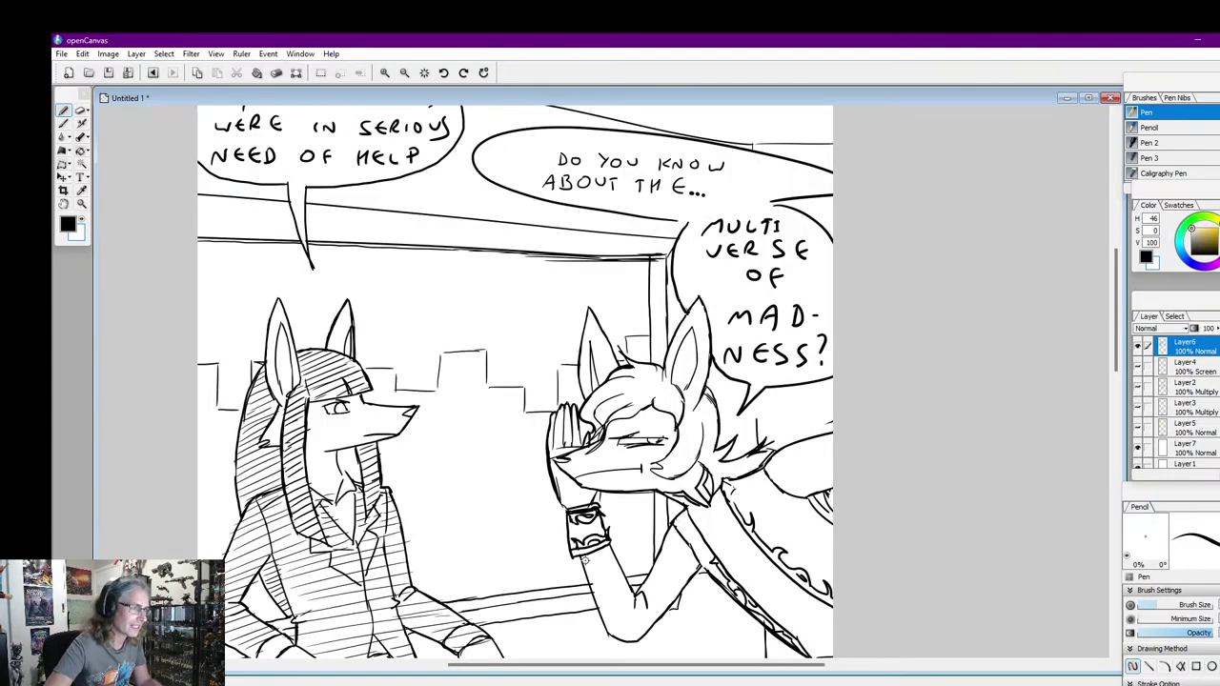
{"action": "scroll", "coordinate": [585, 561], "scroll_direction": "down", "scroll_amount": 1}
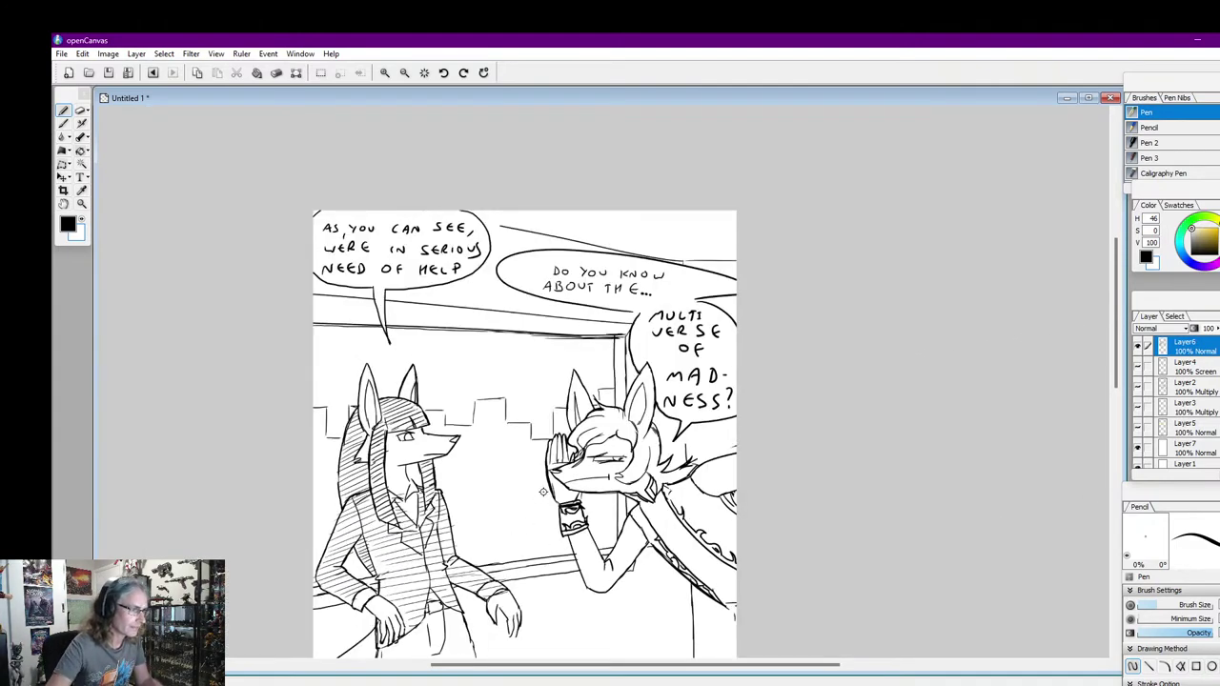
{"action": "mouse_move", "coordinate": [1117, 293]}
{"action": "left_mouse_down"}
{"action": "mouse_move", "coordinate": [1106, 408]}
{"action": "mouse_move", "coordinate": [1100, 314]}
{"action": "mouse_move", "coordinate": [1092, 329]}
{"action": "mouse_move", "coordinate": [1119, 311]}
{"action": "left_mouse_up"}
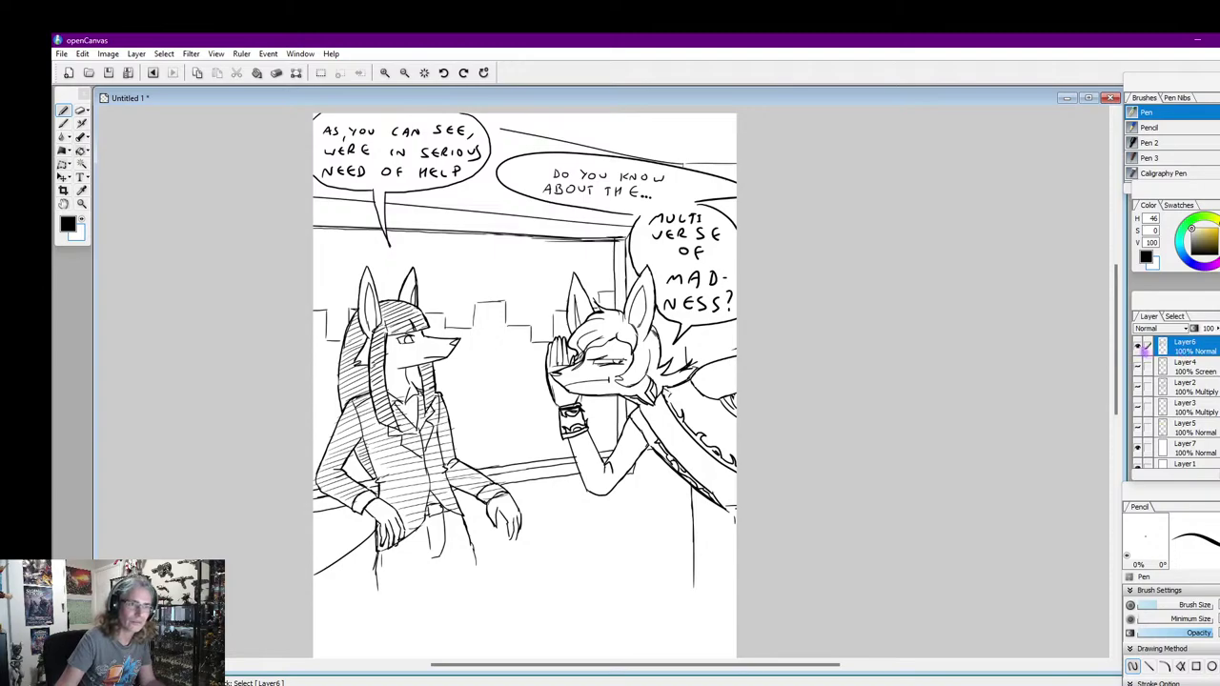
Hide the comic sketch on Layer6 and add a new blank layer above it, with black as the drawing colour
{"action": "left_click", "coordinate": [1138, 347]}
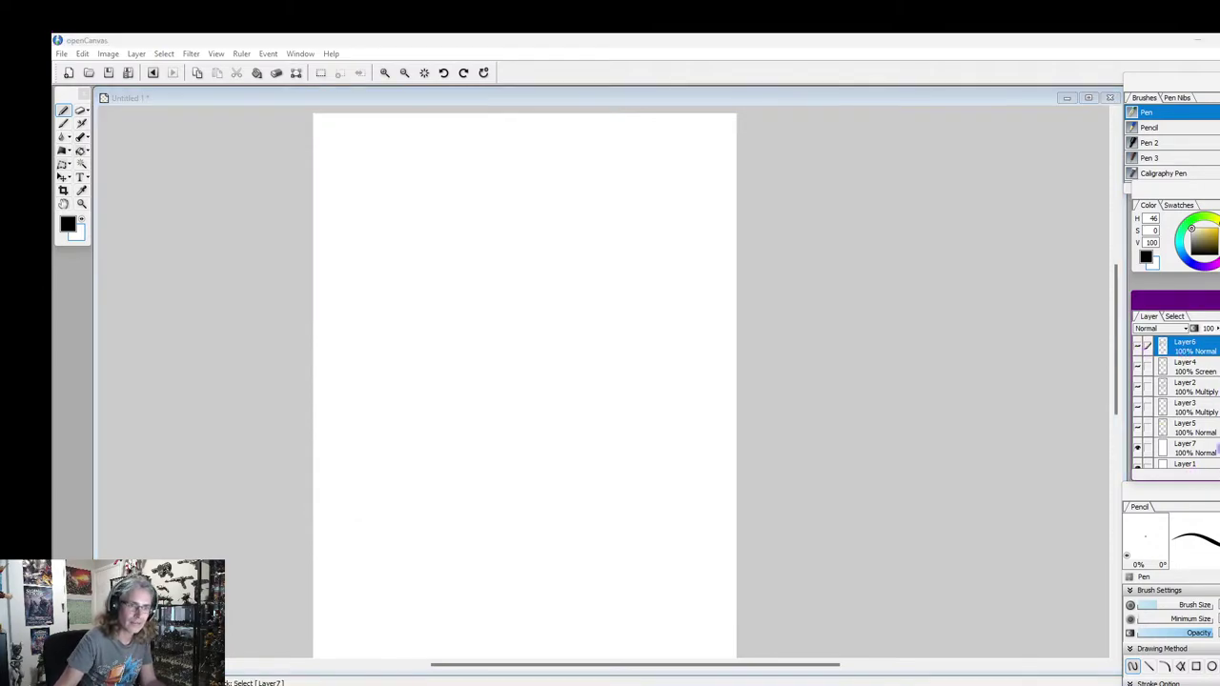
{"action": "left_click", "coordinate": [1214, 474]}
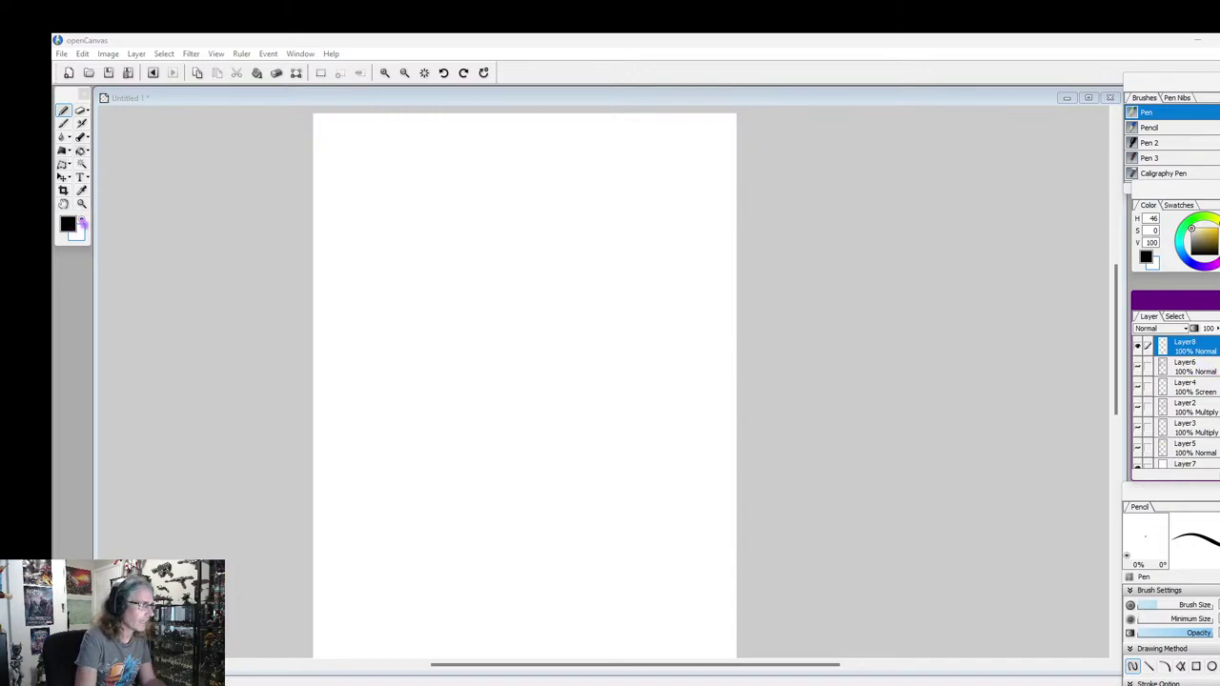
{"action": "left_click", "coordinate": [82, 220]}
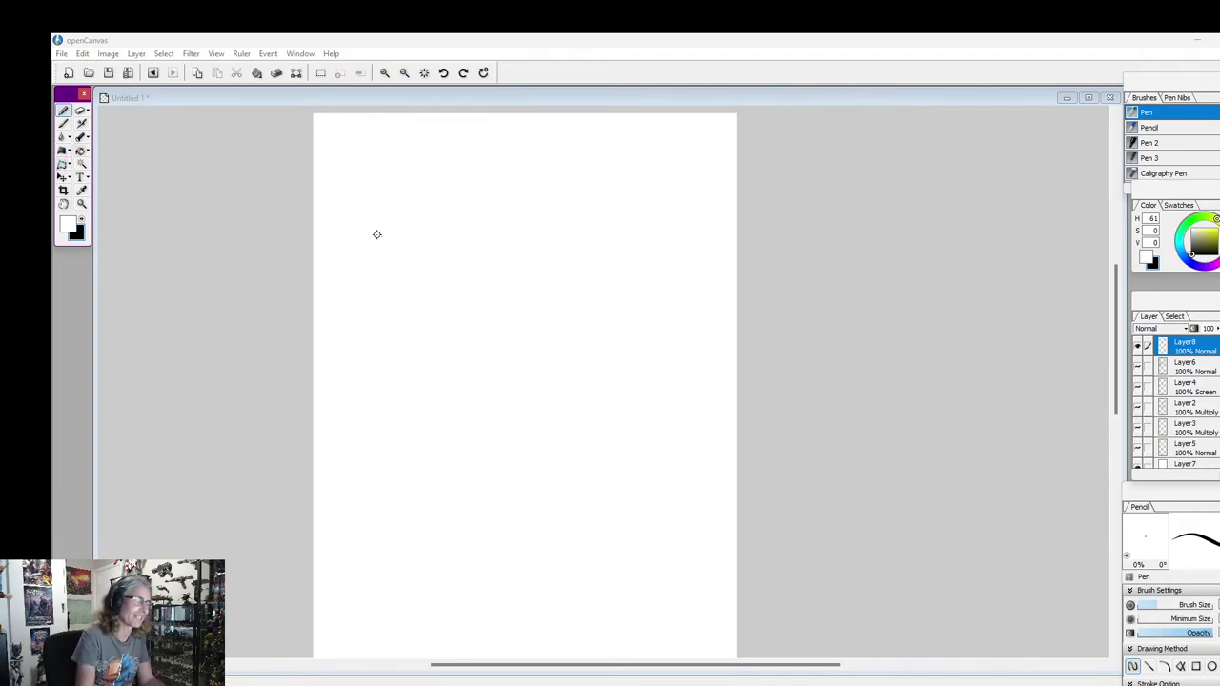
{"action": "left_click", "coordinate": [82, 226]}
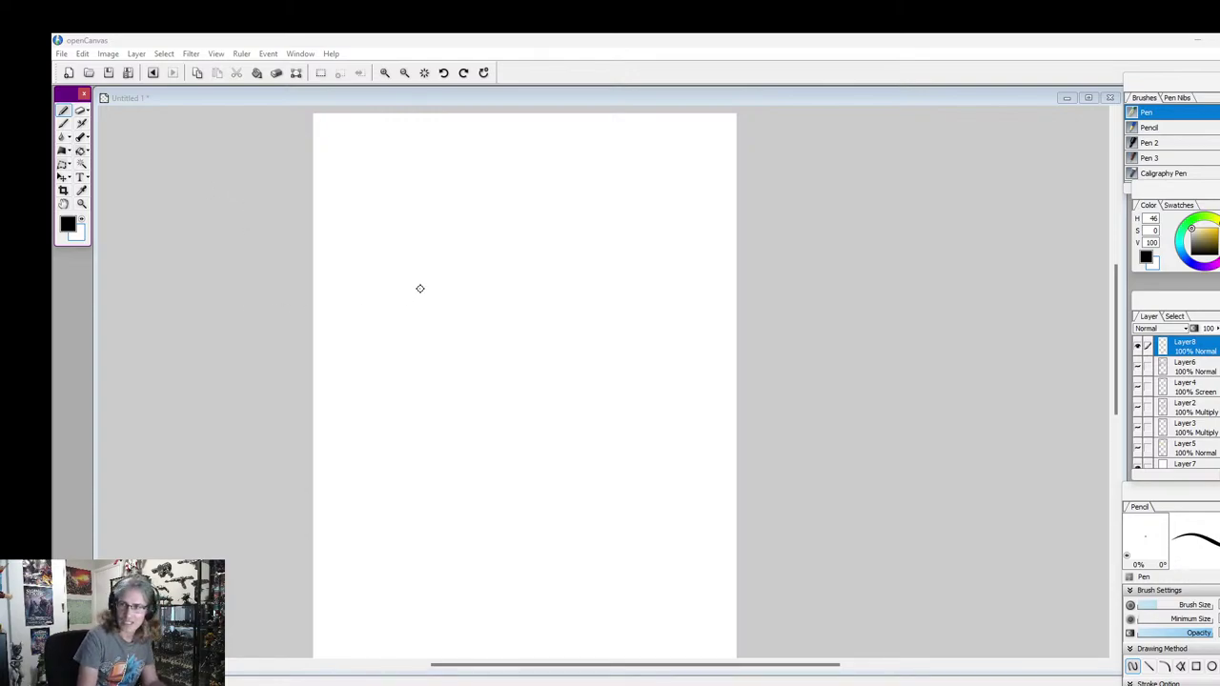
{"action": "left_click", "coordinate": [408, 295]}
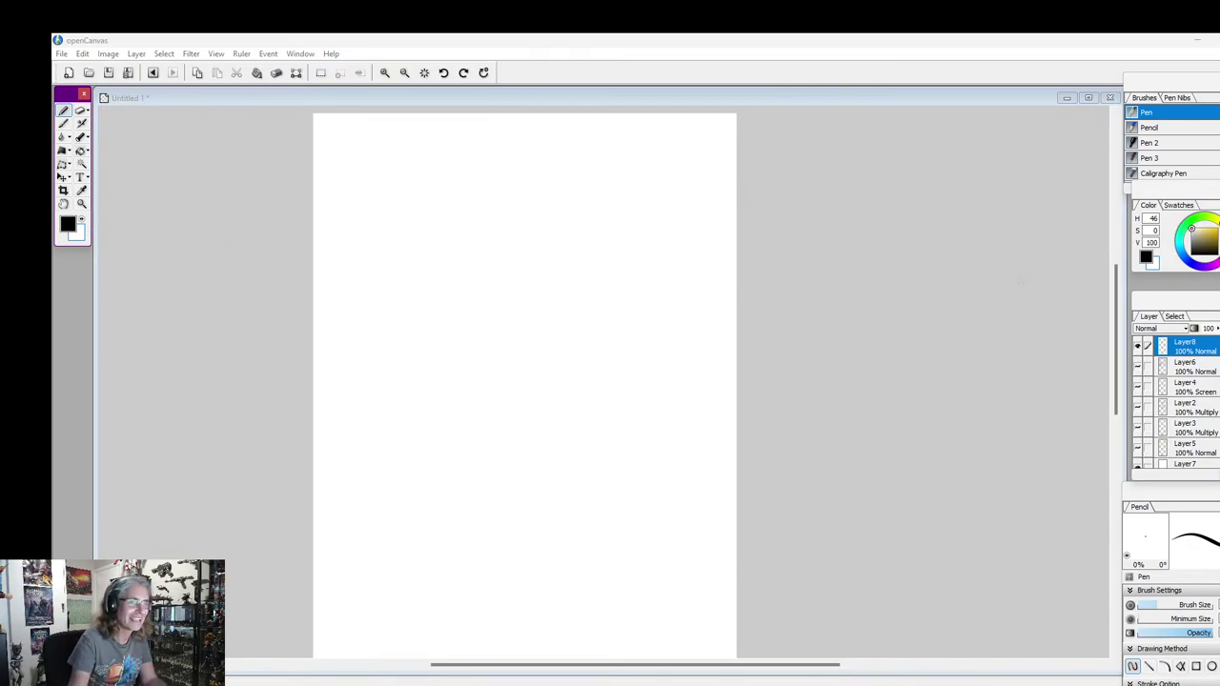
Sketch a large round ear with a curved inner edge and a small fold on the blank layer
{"action": "left_click_drag", "start_coordinate": [1116, 301], "coordinate": [1117, 305]}
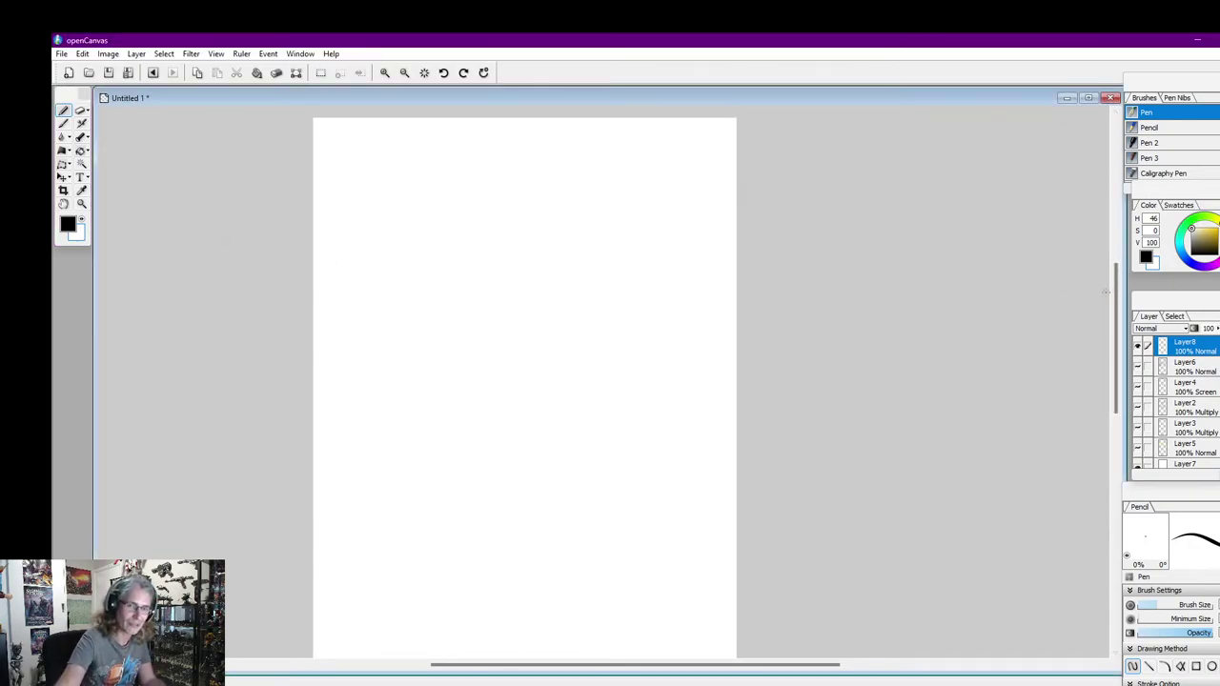
{"action": "scroll", "coordinate": [567, 395], "scroll_direction": "down", "scroll_amount": 1}
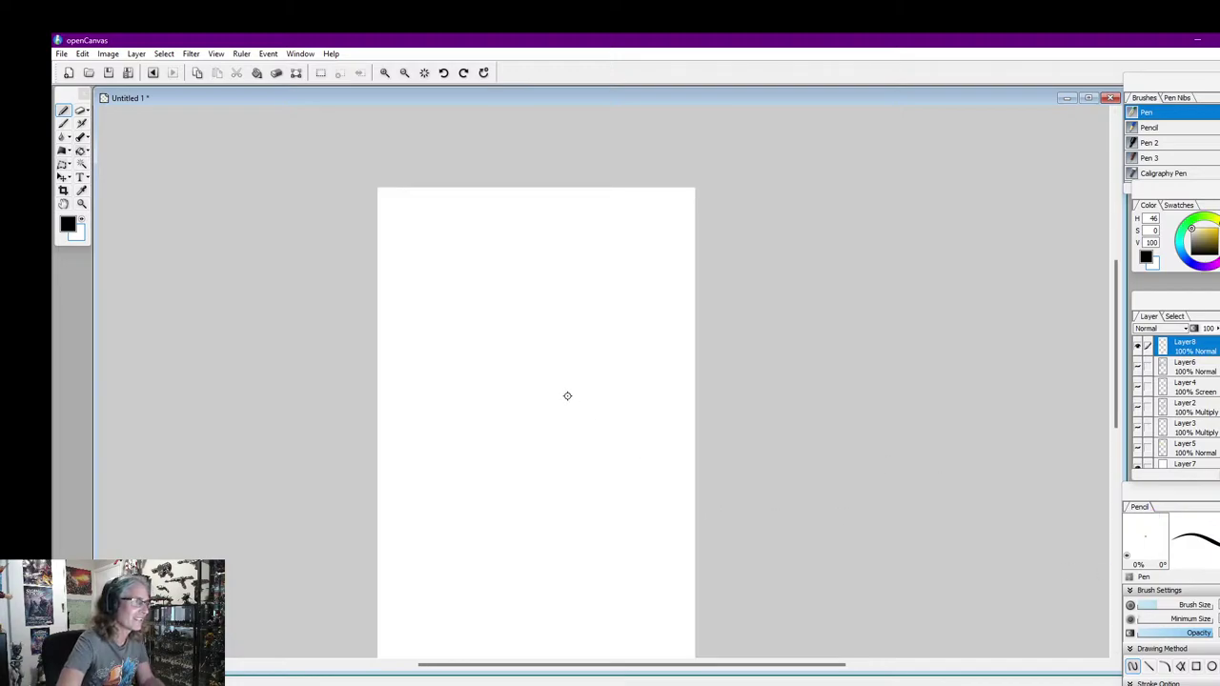
{"action": "scroll", "coordinate": [567, 395], "scroll_direction": "up", "scroll_amount": 2}
{"action": "scroll", "coordinate": [567, 396], "scroll_direction": "up", "scroll_amount": 1}
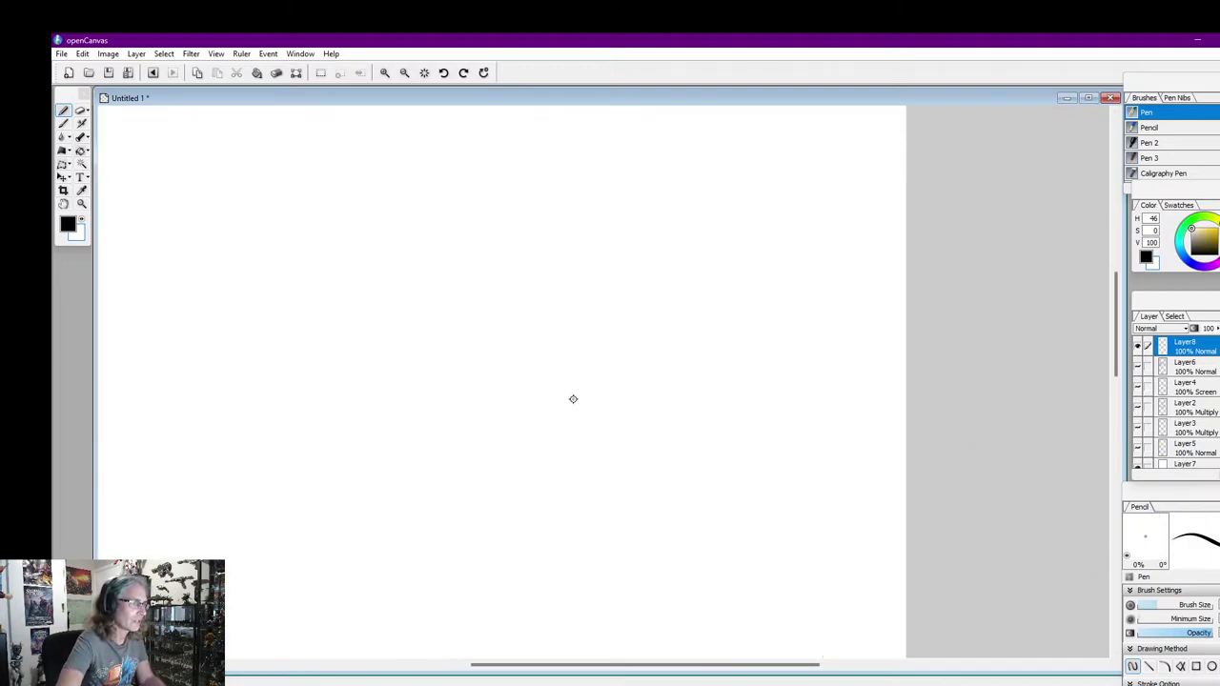
{"action": "left_click_drag", "start_coordinate": [543, 665], "coordinate": [517, 665]}
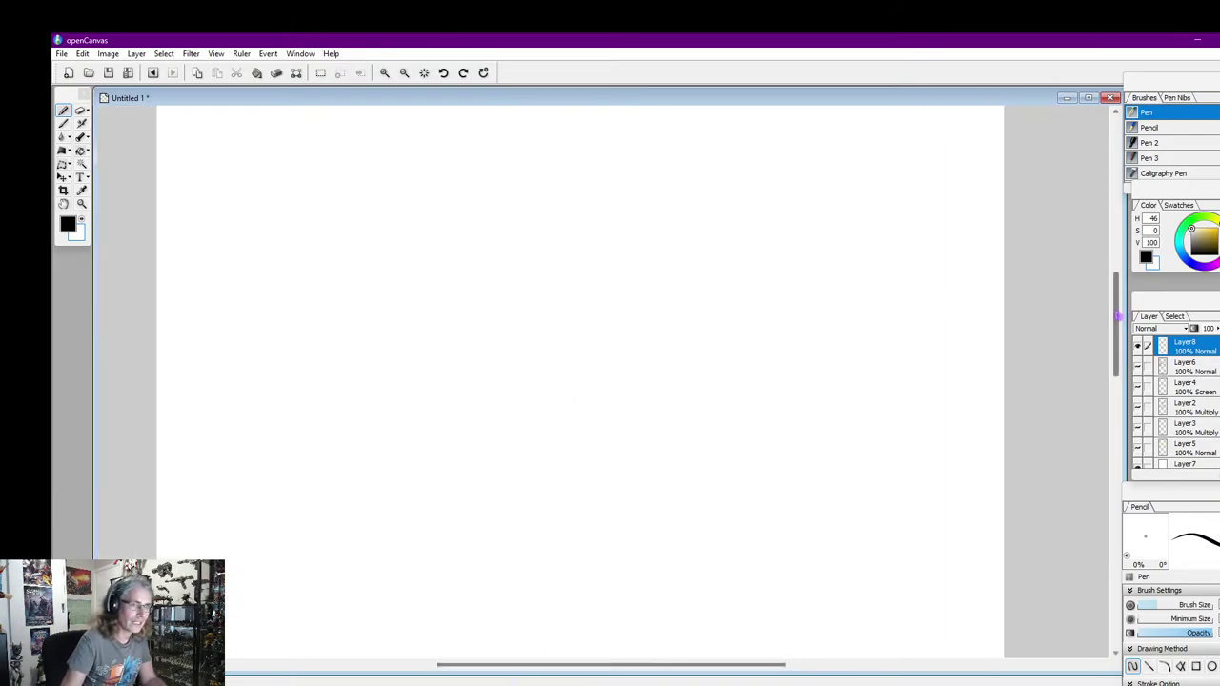
{"action": "mouse_move", "coordinate": [1118, 313]}
{"action": "left_mouse_down"}
{"action": "mouse_move", "coordinate": [1117, 328]}
{"action": "mouse_move", "coordinate": [1117, 311]}
{"action": "left_mouse_up"}
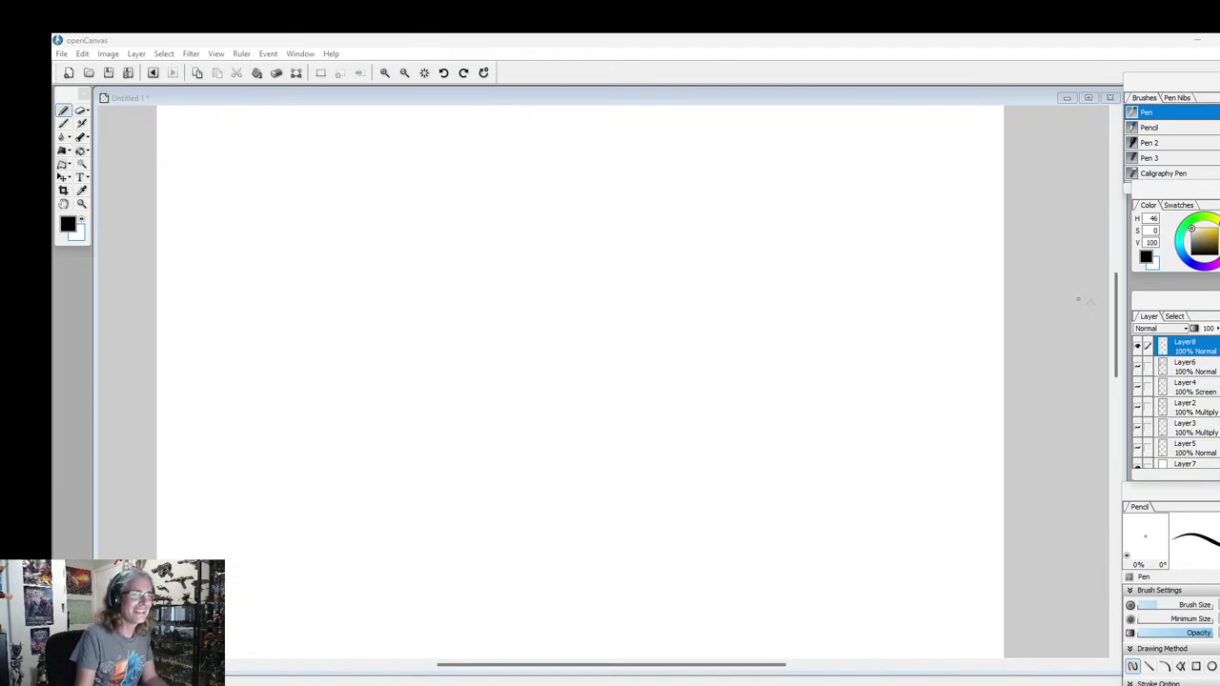
{"action": "left_click", "coordinate": [1117, 317]}
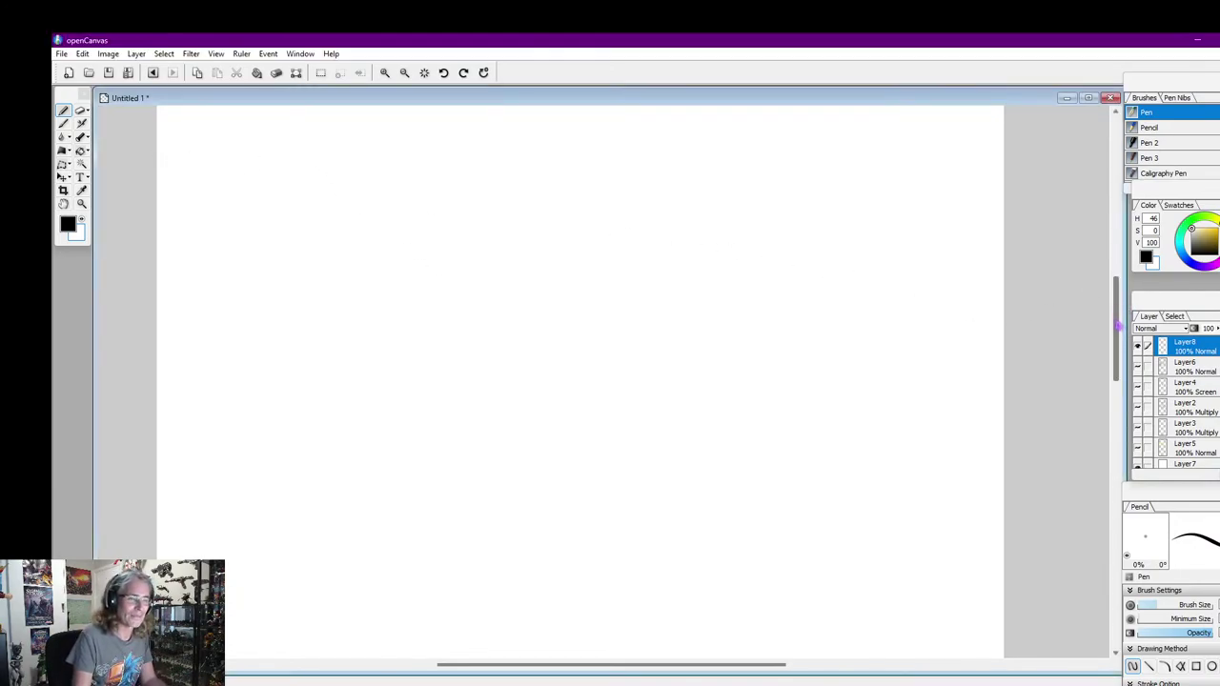
{"action": "mouse_move", "coordinate": [1118, 320]}
{"action": "left_mouse_down"}
{"action": "mouse_move", "coordinate": [1103, 493]}
{"action": "mouse_move", "coordinate": [1116, 263]}
{"action": "mouse_move", "coordinate": [1120, 328]}
{"action": "left_mouse_up"}
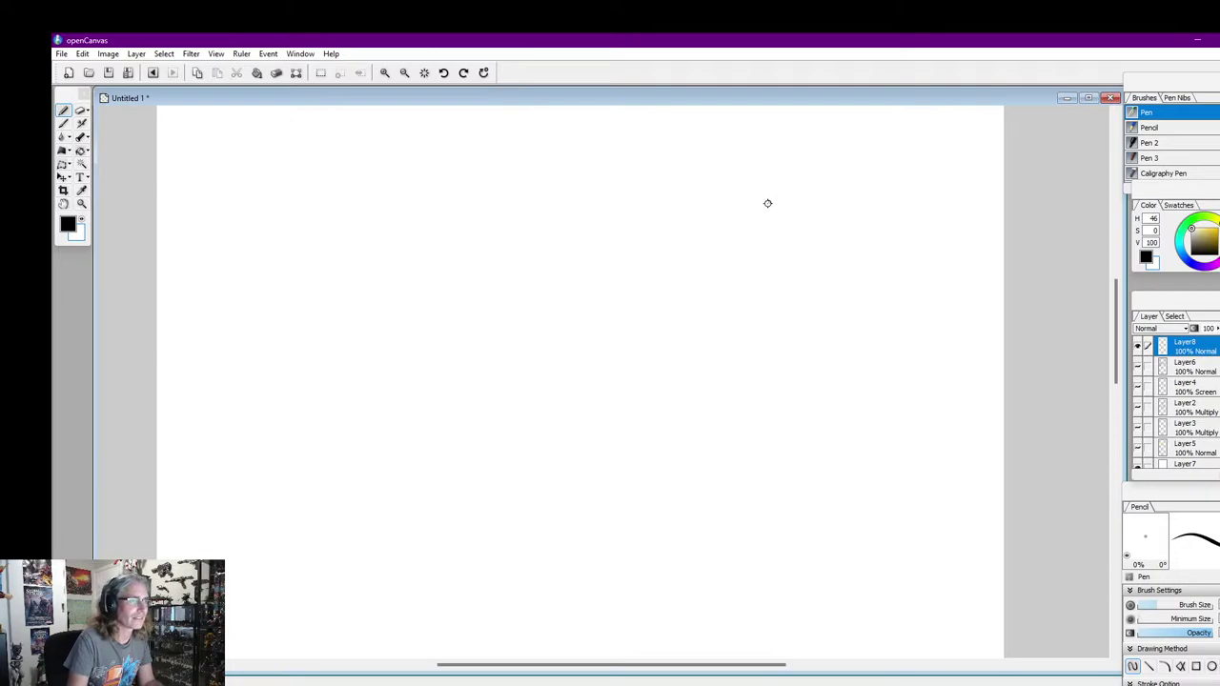
{"action": "left_click_drag", "start_coordinate": [764, 204], "coordinate": [799, 174]}
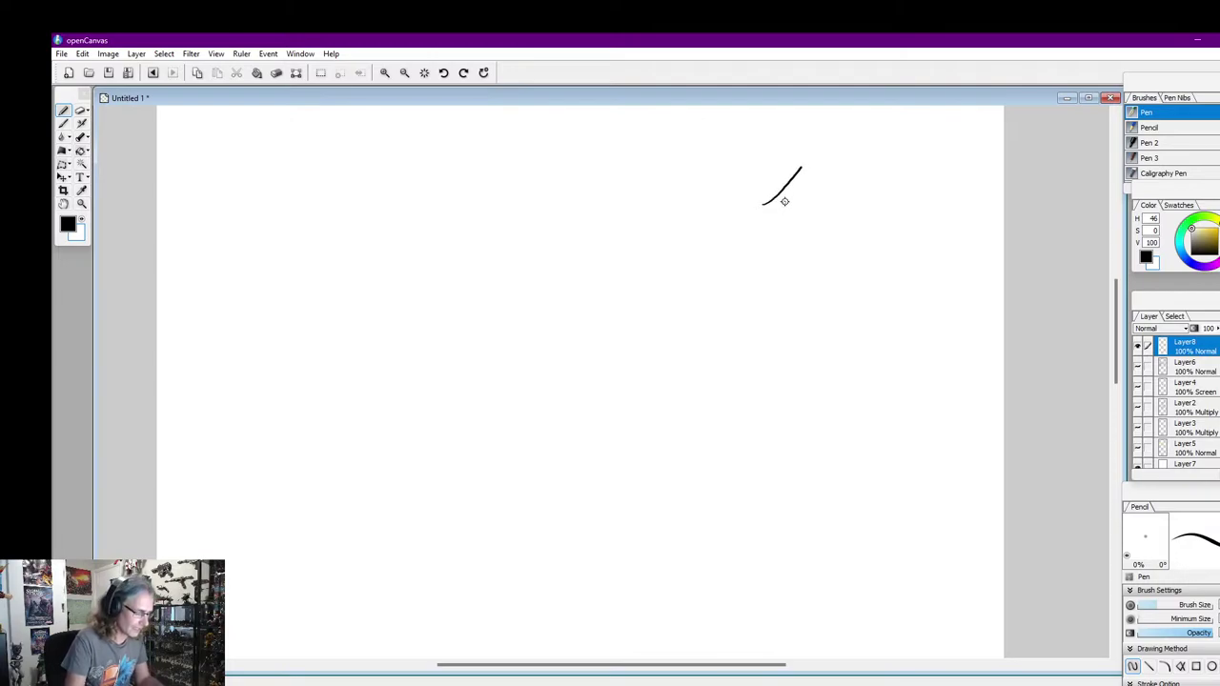
{"action": "key", "text": "ctrl+z"}
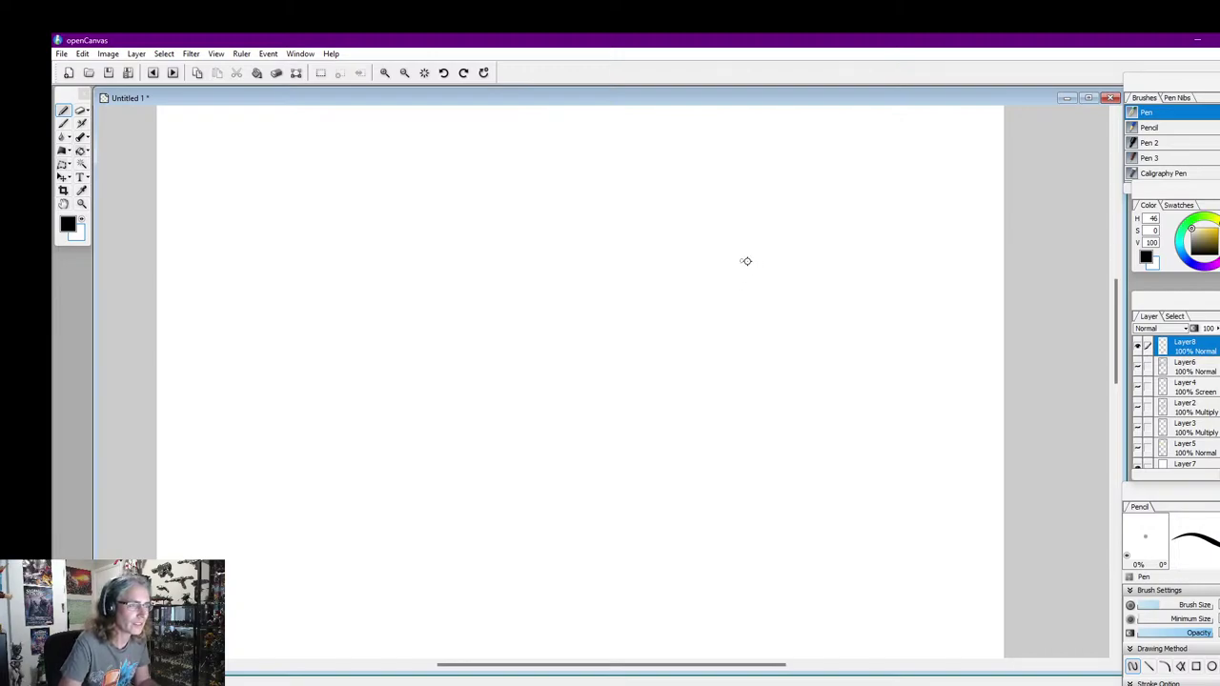
{"action": "mouse_move", "coordinate": [744, 264]}
{"action": "left_mouse_down"}
{"action": "mouse_move", "coordinate": [801, 222]}
{"action": "mouse_move", "coordinate": [834, 222]}
{"action": "mouse_move", "coordinate": [861, 249]}
{"action": "mouse_move", "coordinate": [878, 300]}
{"action": "mouse_move", "coordinate": [864, 354]}
{"action": "mouse_move", "coordinate": [837, 370]}
{"action": "mouse_move", "coordinate": [775, 363]}
{"action": "left_mouse_up"}
{"action": "left_click_drag", "start_coordinate": [772, 310], "coordinate": [810, 225]}
{"action": "left_click_drag", "start_coordinate": [780, 274], "coordinate": [797, 284]}
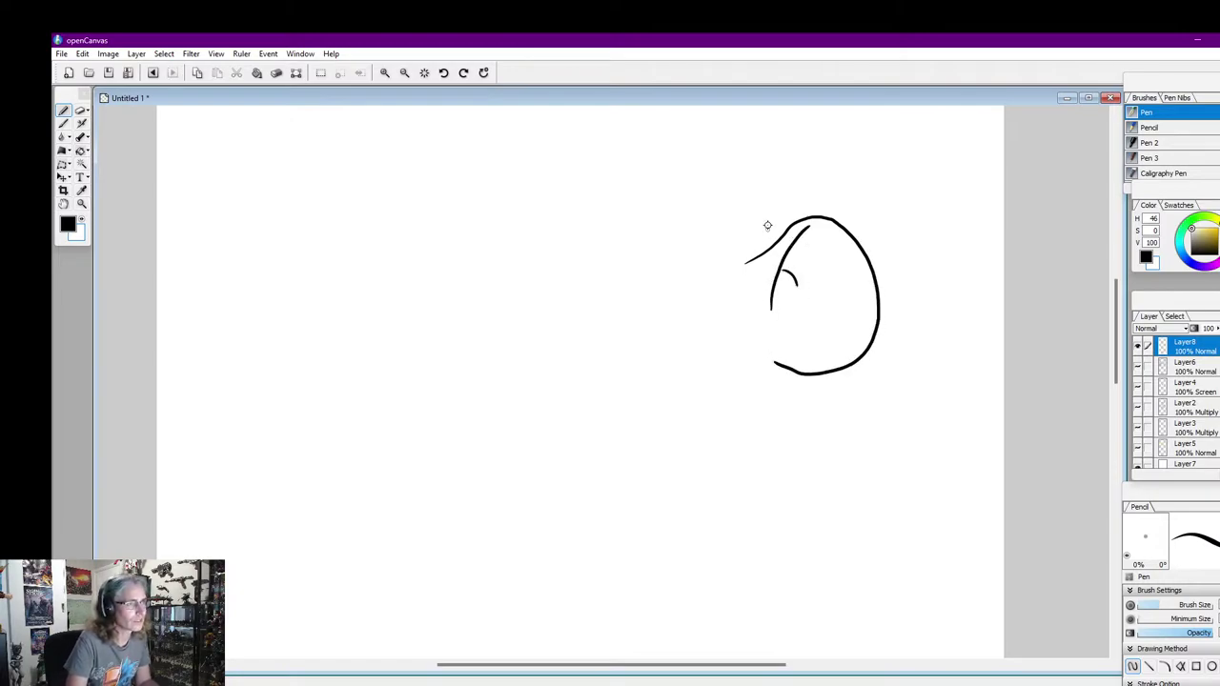
Sketch a character's head in profile with tufted hair, a pointed muzzle and an open eye with a round pupil
{"action": "mouse_move", "coordinate": [770, 239]}
{"action": "left_mouse_down"}
{"action": "mouse_move", "coordinate": [685, 176]}
{"action": "mouse_move", "coordinate": [702, 199]}
{"action": "mouse_move", "coordinate": [694, 188]}
{"action": "mouse_move", "coordinate": [620, 205]}
{"action": "mouse_move", "coordinate": [590, 265]}
{"action": "mouse_move", "coordinate": [599, 309]}
{"action": "mouse_move", "coordinate": [603, 283]}
{"action": "mouse_move", "coordinate": [626, 319]}
{"action": "mouse_move", "coordinate": [646, 316]}
{"action": "mouse_move", "coordinate": [674, 279]}
{"action": "left_mouse_up"}
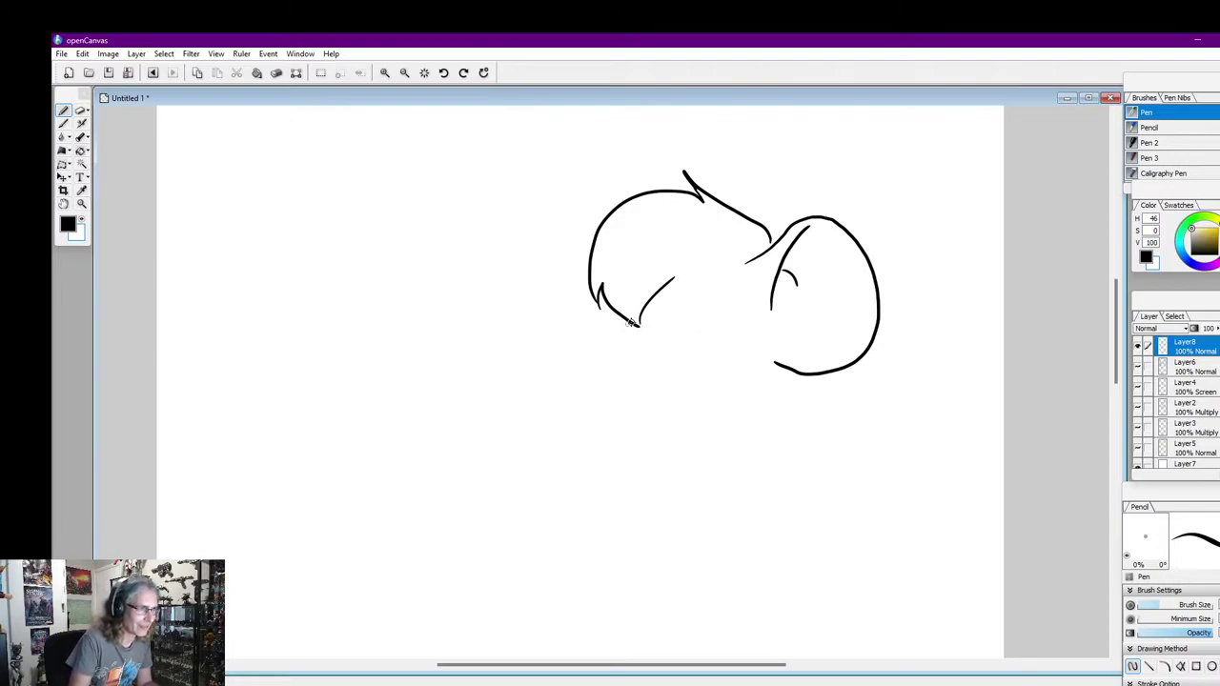
{"action": "mouse_move", "coordinate": [627, 329]}
{"action": "left_mouse_down"}
{"action": "mouse_move", "coordinate": [572, 358]}
{"action": "mouse_move", "coordinate": [638, 399]}
{"action": "mouse_move", "coordinate": [729, 396]}
{"action": "left_mouse_up"}
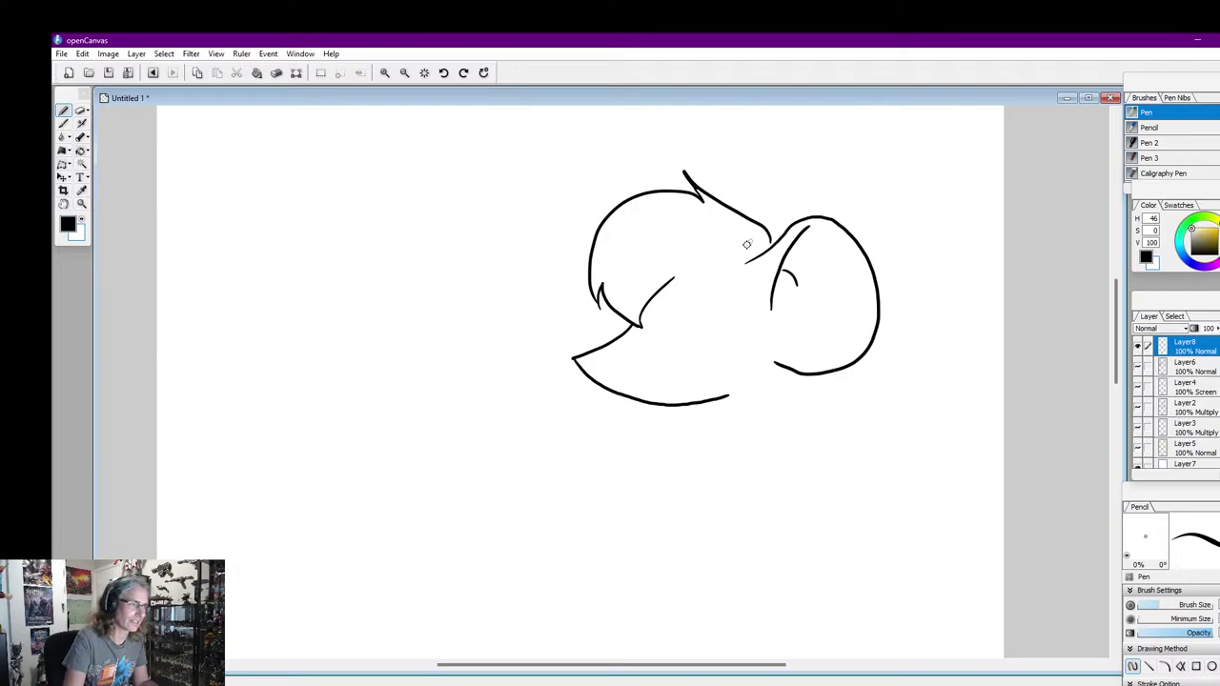
{"action": "mouse_move", "coordinate": [671, 334]}
{"action": "left_mouse_down"}
{"action": "mouse_move", "coordinate": [695, 302]}
{"action": "mouse_move", "coordinate": [741, 301]}
{"action": "mouse_move", "coordinate": [732, 321]}
{"action": "mouse_move", "coordinate": [673, 334]}
{"action": "mouse_move", "coordinate": [725, 327]}
{"action": "mouse_move", "coordinate": [736, 312]}
{"action": "mouse_move", "coordinate": [672, 334]}
{"action": "mouse_move", "coordinate": [698, 338]}
{"action": "mouse_move", "coordinate": [721, 331]}
{"action": "mouse_move", "coordinate": [681, 322]}
{"action": "left_mouse_up"}
{"action": "key", "text": "ctrl+z"}
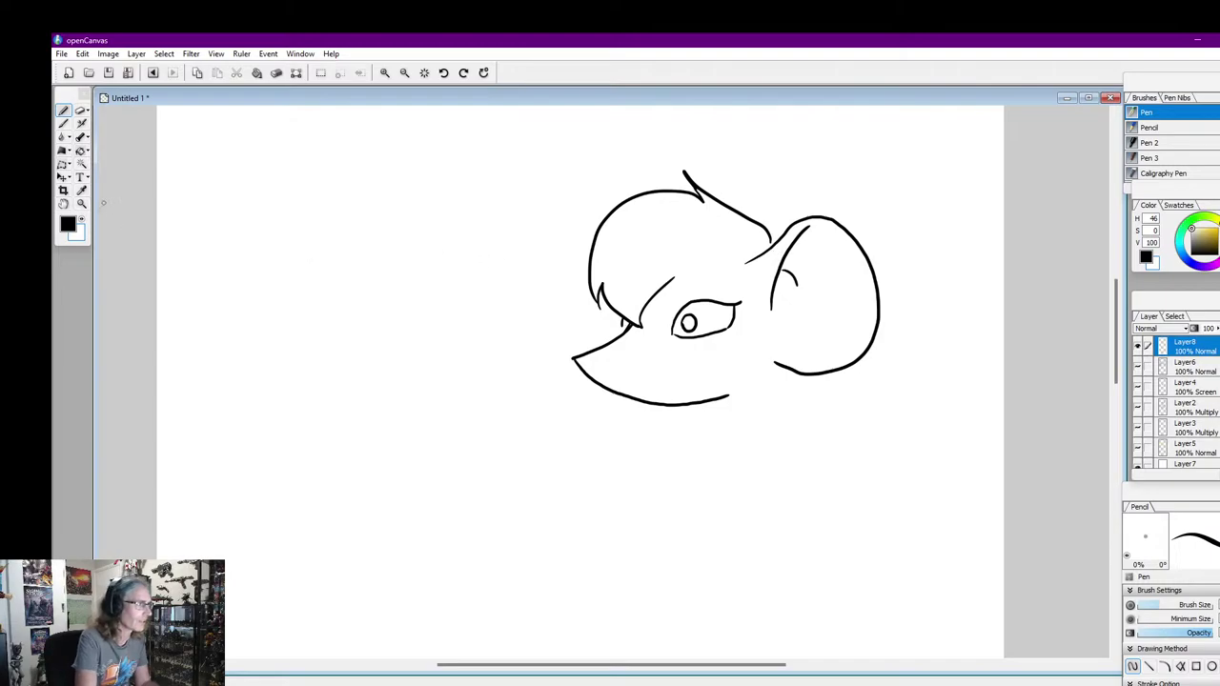
Paint out the large round ear and the end of the hair line in white with a larger brush
{"action": "left_click", "coordinate": [82, 222]}
{"action": "key", "text": "]"}
{"action": "mouse_move", "coordinate": [798, 220]}
{"action": "left_mouse_down"}
{"action": "mouse_move", "coordinate": [741, 268]}
{"action": "mouse_move", "coordinate": [794, 240]}
{"action": "mouse_move", "coordinate": [782, 256]}
{"action": "mouse_move", "coordinate": [803, 221]}
{"action": "mouse_move", "coordinate": [768, 300]}
{"action": "mouse_move", "coordinate": [795, 275]}
{"action": "left_mouse_up"}
{"action": "mouse_move", "coordinate": [816, 203]}
{"action": "left_mouse_down"}
{"action": "mouse_move", "coordinate": [855, 234]}
{"action": "mouse_move", "coordinate": [873, 298]}
{"action": "mouse_move", "coordinate": [872, 318]}
{"action": "mouse_move", "coordinate": [812, 372]}
{"action": "left_mouse_up"}
{"action": "left_click_drag", "start_coordinate": [872, 327], "coordinate": [886, 316]}
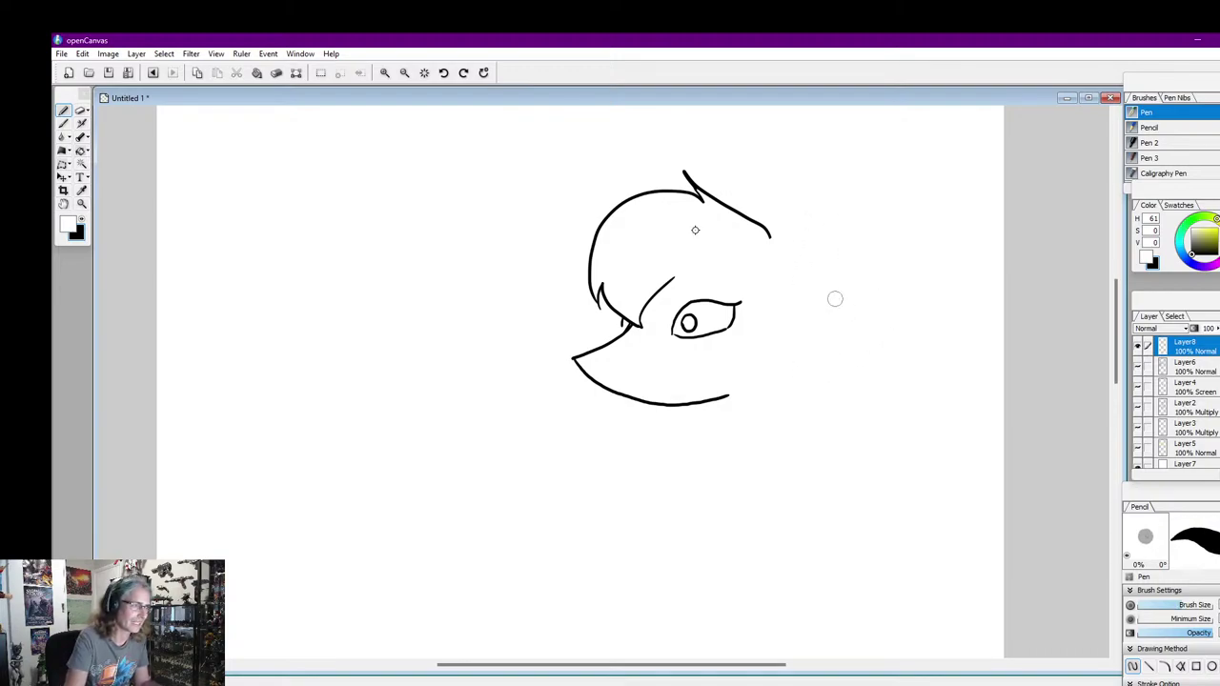
{"action": "left_click_drag", "start_coordinate": [771, 247], "coordinate": [768, 231]}
Draw a small rounded block creature in black beside the head, with stubby legs, dot eyes and a wide mouth
{"action": "left_click", "coordinate": [77, 231]}
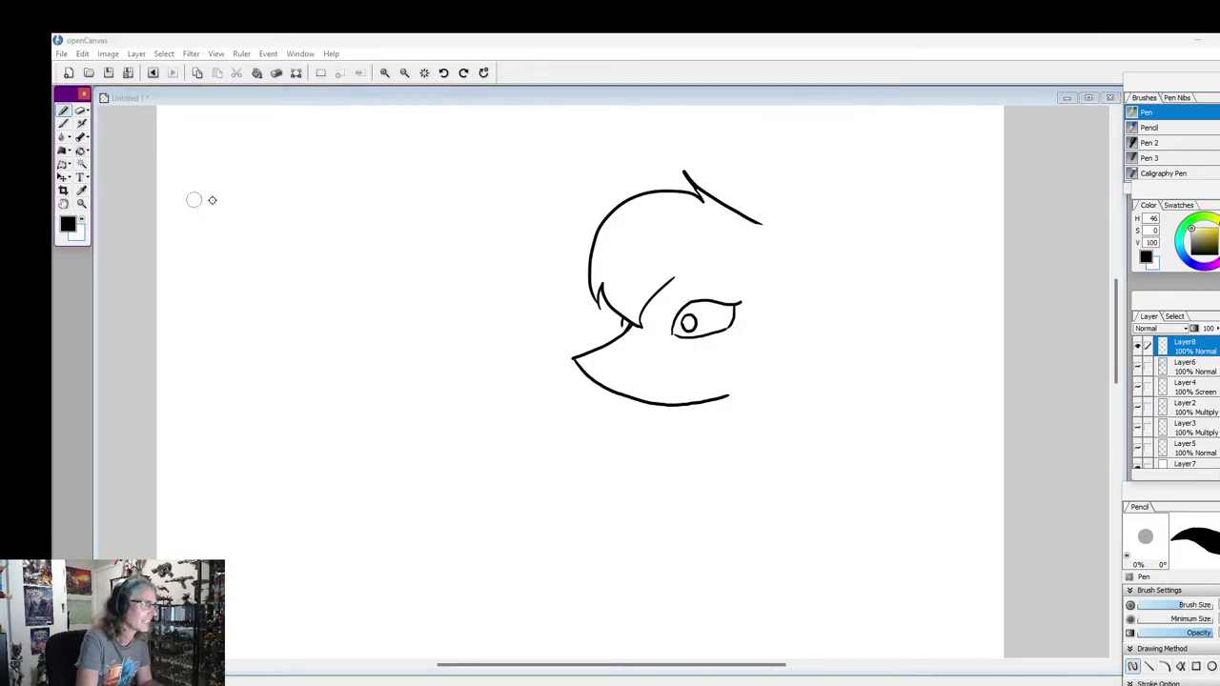
{"action": "left_click", "coordinate": [267, 201]}
{"action": "mouse_move", "coordinate": [267, 203]}
{"action": "left_mouse_down"}
{"action": "mouse_move", "coordinate": [282, 179]}
{"action": "mouse_move", "coordinate": [349, 175]}
{"action": "left_mouse_up"}
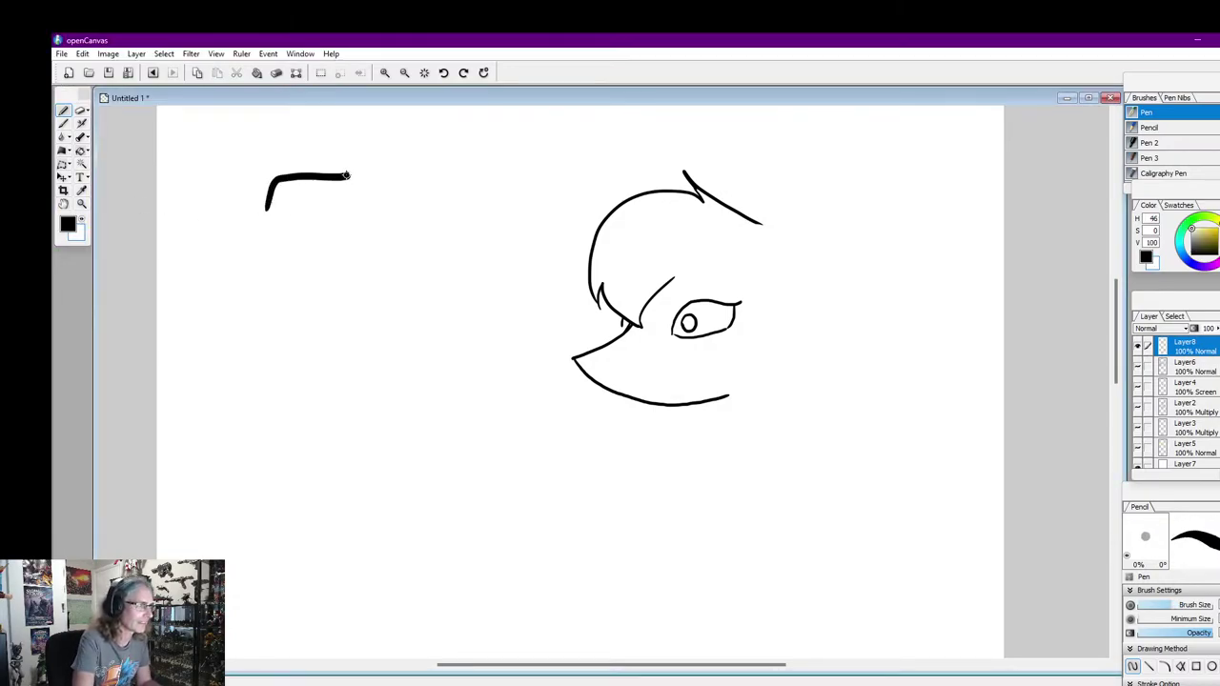
{"action": "key", "text": "ctrl+z"}
{"action": "mouse_move", "coordinate": [278, 234]}
{"action": "left_mouse_down"}
{"action": "mouse_move", "coordinate": [288, 197]}
{"action": "mouse_move", "coordinate": [378, 195]}
{"action": "mouse_move", "coordinate": [385, 239]}
{"action": "mouse_move", "coordinate": [373, 274]}
{"action": "mouse_move", "coordinate": [297, 268]}
{"action": "mouse_move", "coordinate": [290, 278]}
{"action": "mouse_move", "coordinate": [277, 243]}
{"action": "mouse_move", "coordinate": [306, 191]}
{"action": "mouse_move", "coordinate": [350, 224]}
{"action": "mouse_move", "coordinate": [299, 232]}
{"action": "left_mouse_up"}
{"action": "left_click", "coordinate": [296, 211]}
{"action": "left_click", "coordinate": [348, 214]}
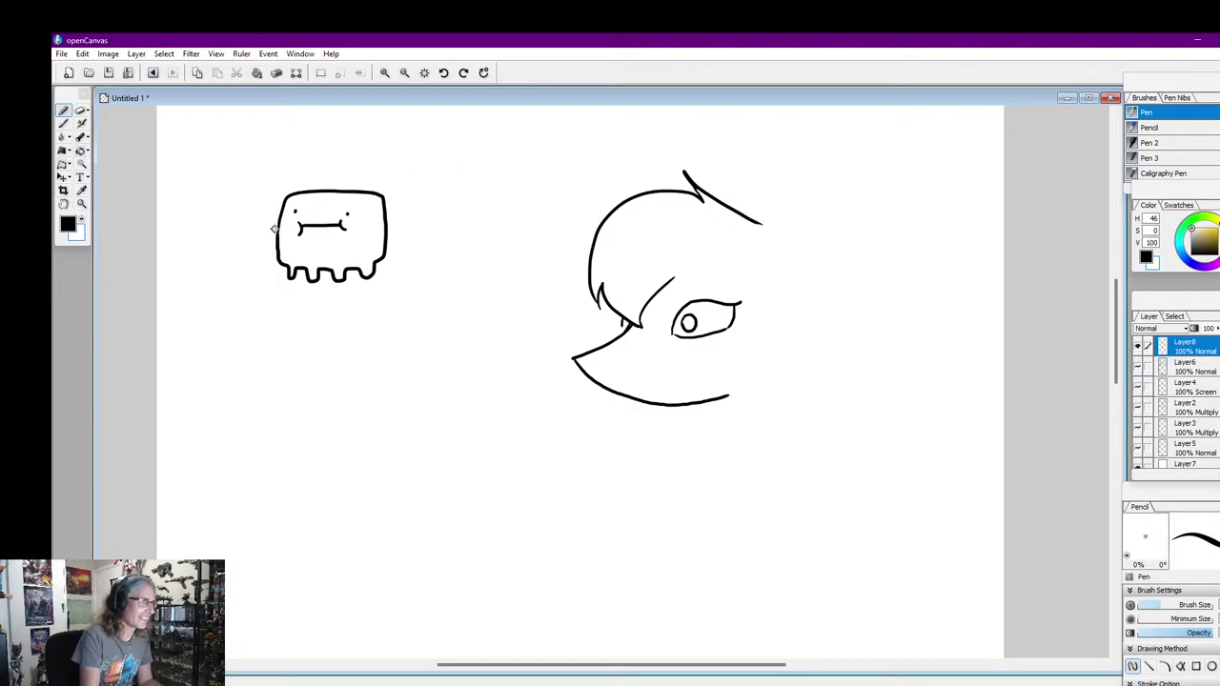
Draw a roasting spit through the block creature in black, held by two upright posts and ending in a crank handle
{"action": "left_click_drag", "start_coordinate": [277, 230], "coordinate": [193, 235]}
{"action": "mouse_move", "coordinate": [380, 223]}
{"action": "left_mouse_down"}
{"action": "mouse_move", "coordinate": [431, 225]}
{"action": "mouse_move", "coordinate": [373, 234]}
{"action": "left_mouse_up"}
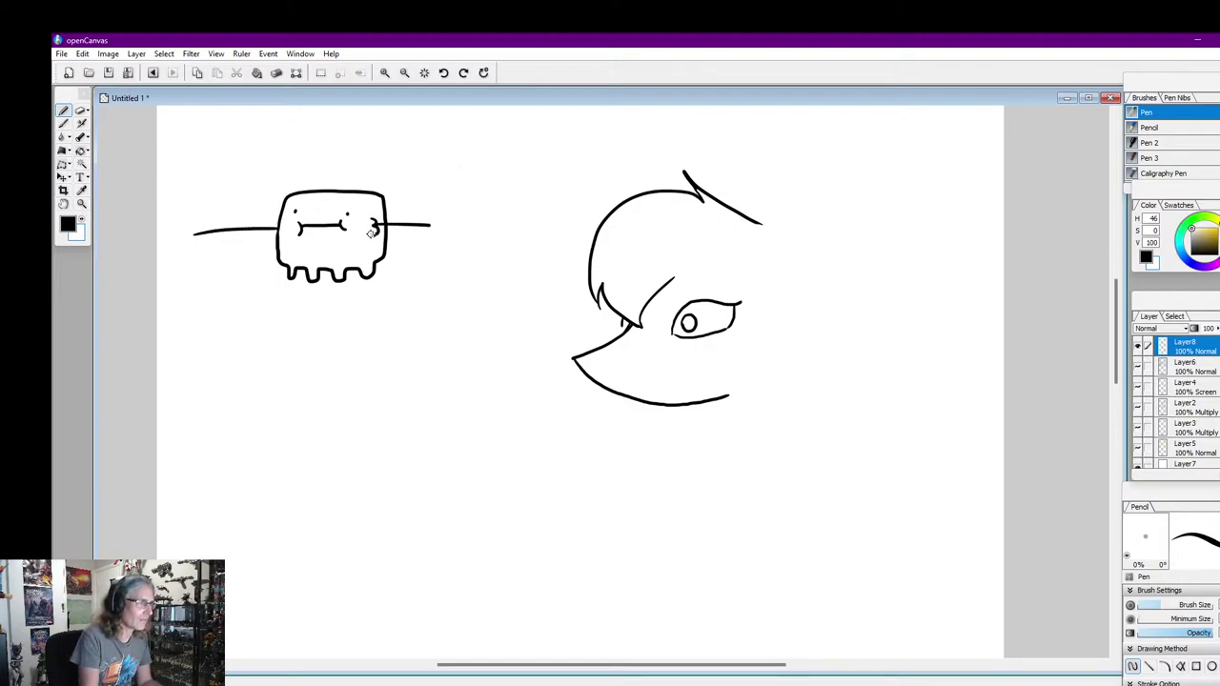
{"action": "left_click_drag", "start_coordinate": [432, 198], "coordinate": [435, 336]}
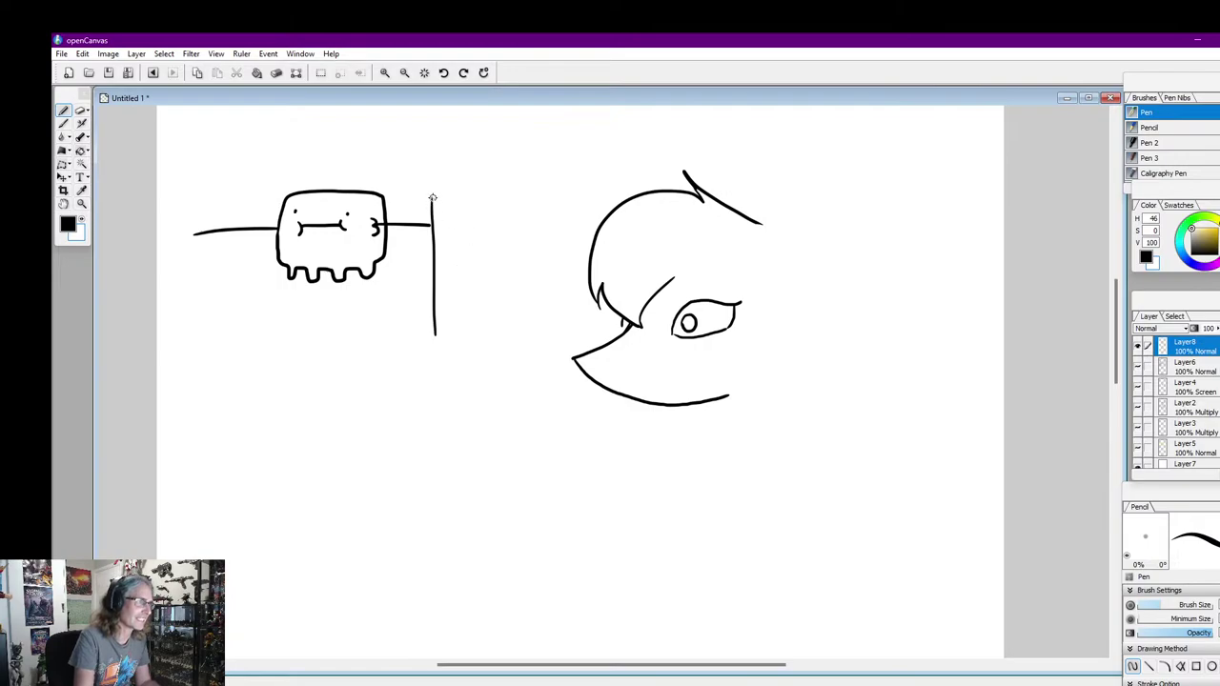
{"action": "left_click_drag", "start_coordinate": [432, 201], "coordinate": [449, 343]}
{"action": "left_click_drag", "start_coordinate": [196, 211], "coordinate": [207, 343]}
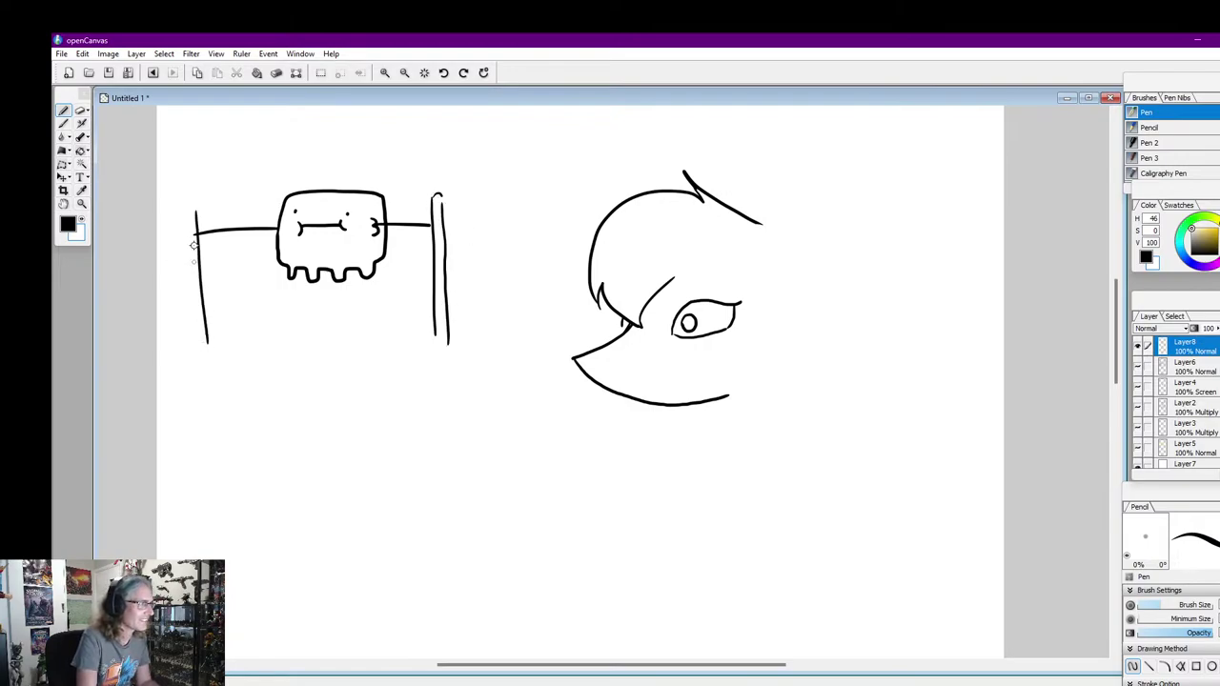
{"action": "left_click_drag", "start_coordinate": [192, 206], "coordinate": [196, 357]}
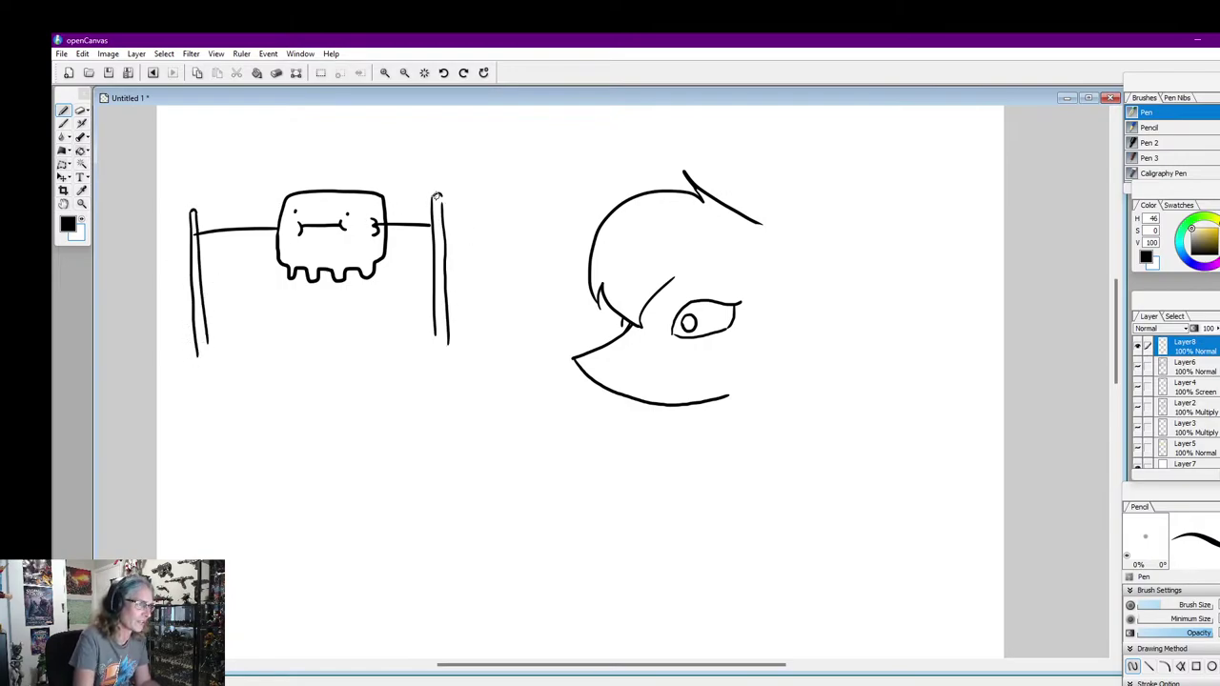
{"action": "left_click_drag", "start_coordinate": [443, 225], "coordinate": [515, 246]}
Draw a campfire with pointed flames and crossed logs beneath the creature, and paint out the log lines inside the flames in white
{"action": "mouse_move", "coordinate": [295, 364]}
{"action": "left_mouse_down"}
{"action": "mouse_move", "coordinate": [298, 324]}
{"action": "mouse_move", "coordinate": [363, 311]}
{"action": "mouse_move", "coordinate": [335, 379]}
{"action": "left_mouse_up"}
{"action": "mouse_move", "coordinate": [292, 377]}
{"action": "left_mouse_down"}
{"action": "mouse_move", "coordinate": [347, 372]}
{"action": "mouse_move", "coordinate": [267, 390]}
{"action": "mouse_move", "coordinate": [330, 370]}
{"action": "left_mouse_up"}
{"action": "left_click_drag", "start_coordinate": [333, 381], "coordinate": [390, 363]}
{"action": "left_click_drag", "start_coordinate": [305, 342], "coordinate": [307, 355]}
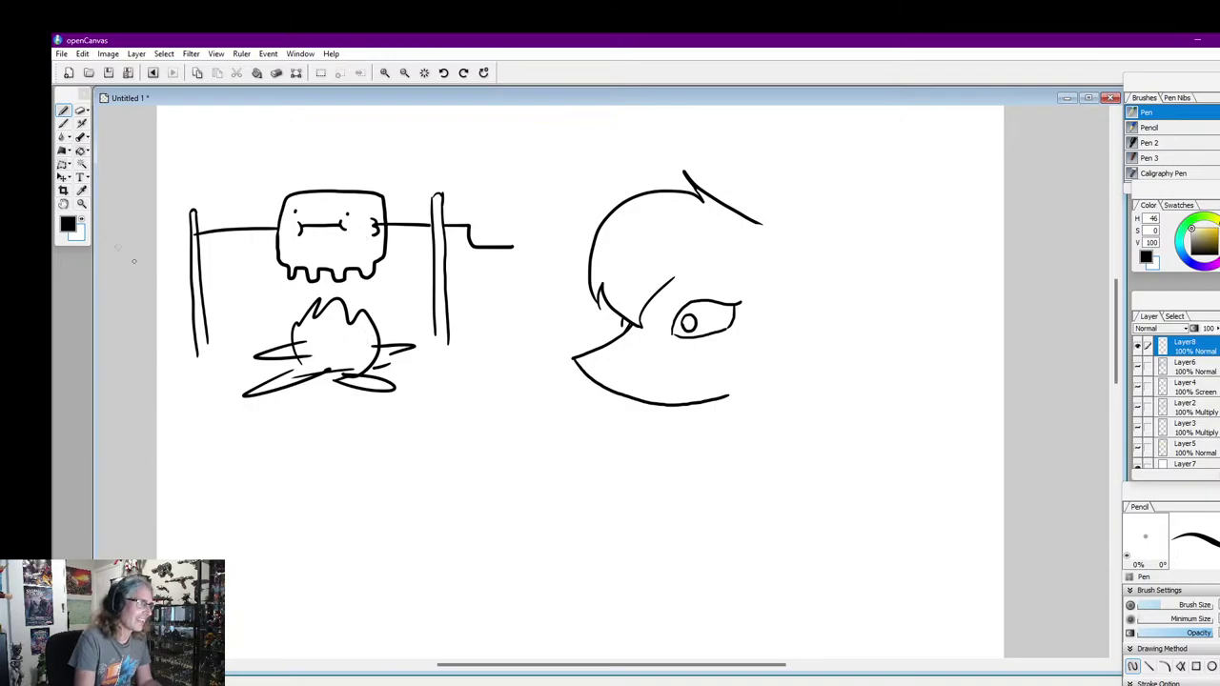
{"action": "key", "text": "x"}
{"action": "mouse_move", "coordinate": [311, 352]}
{"action": "left_mouse_down"}
{"action": "mouse_move", "coordinate": [297, 343]}
{"action": "mouse_move", "coordinate": [300, 356]}
{"action": "left_mouse_up"}
{"action": "key", "text": "x"}
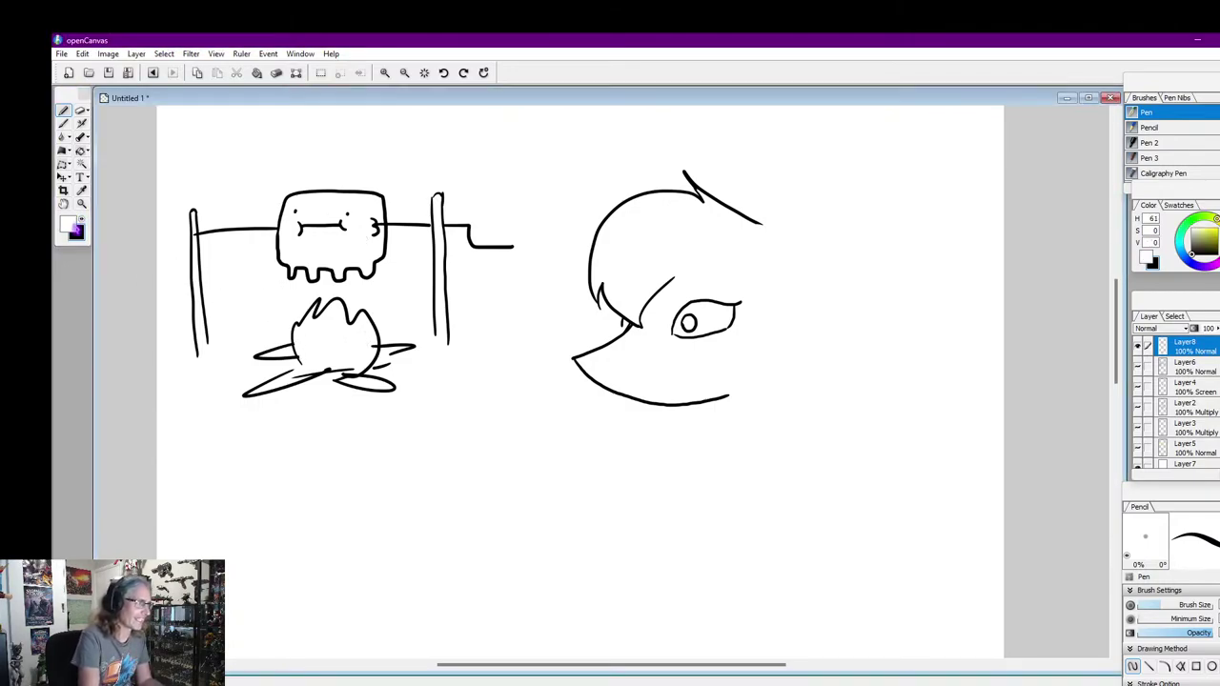
Try scribbled hair strokes along the top and a small mark at the bottom edge of the block creature
{"action": "left_click_drag", "start_coordinate": [311, 196], "coordinate": [366, 188]}
{"action": "left_click_drag", "start_coordinate": [322, 188], "coordinate": [345, 194]}
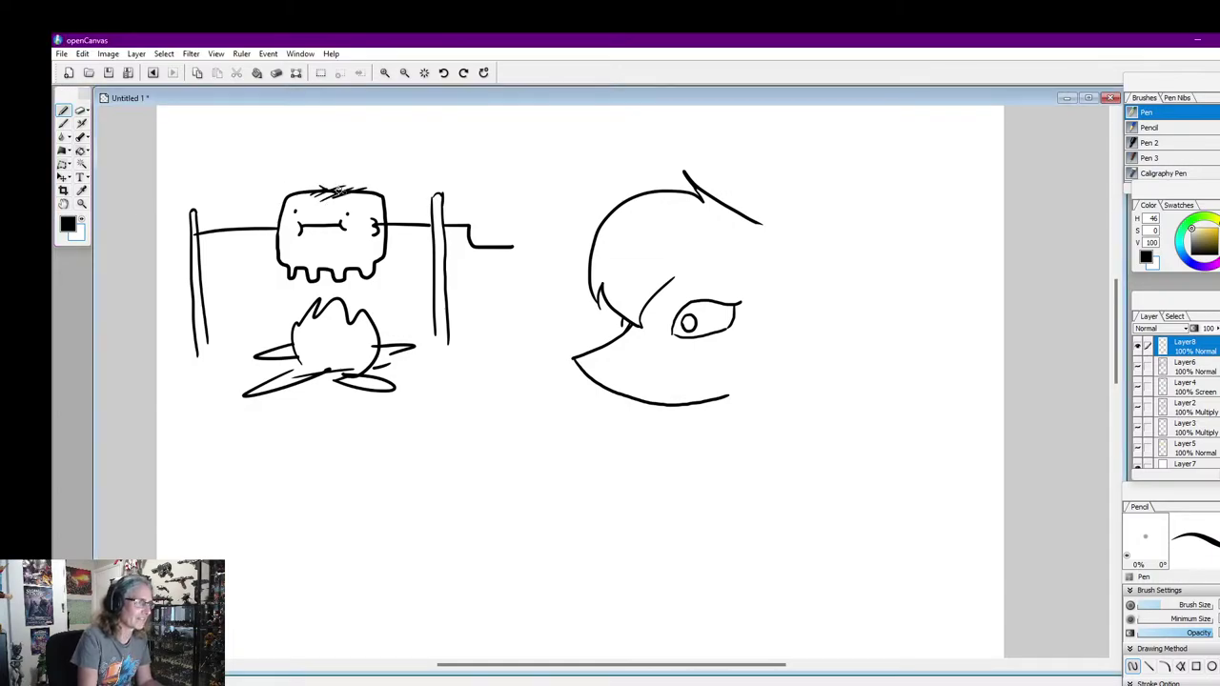
{"action": "left_click_drag", "start_coordinate": [310, 264], "coordinate": [321, 267]}
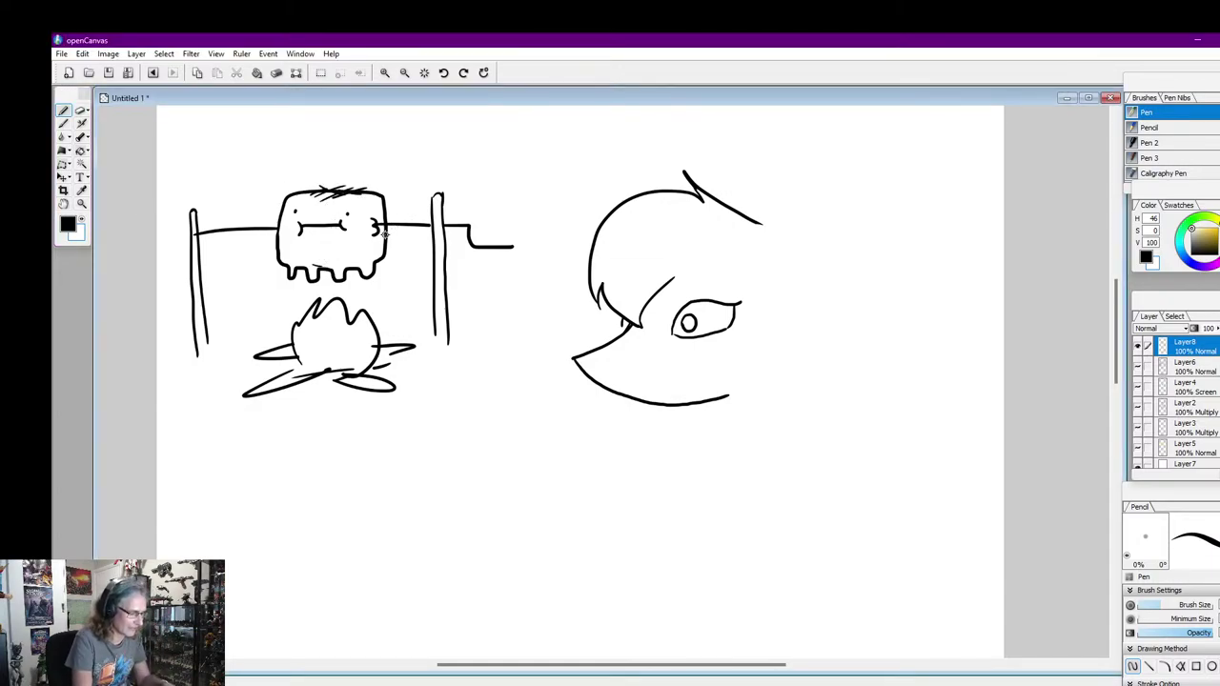
{"action": "key", "text": "ctrl+z"}
{"action": "key", "text": "ctrl+z"}
{"action": "key", "text": "ctrl+z"}
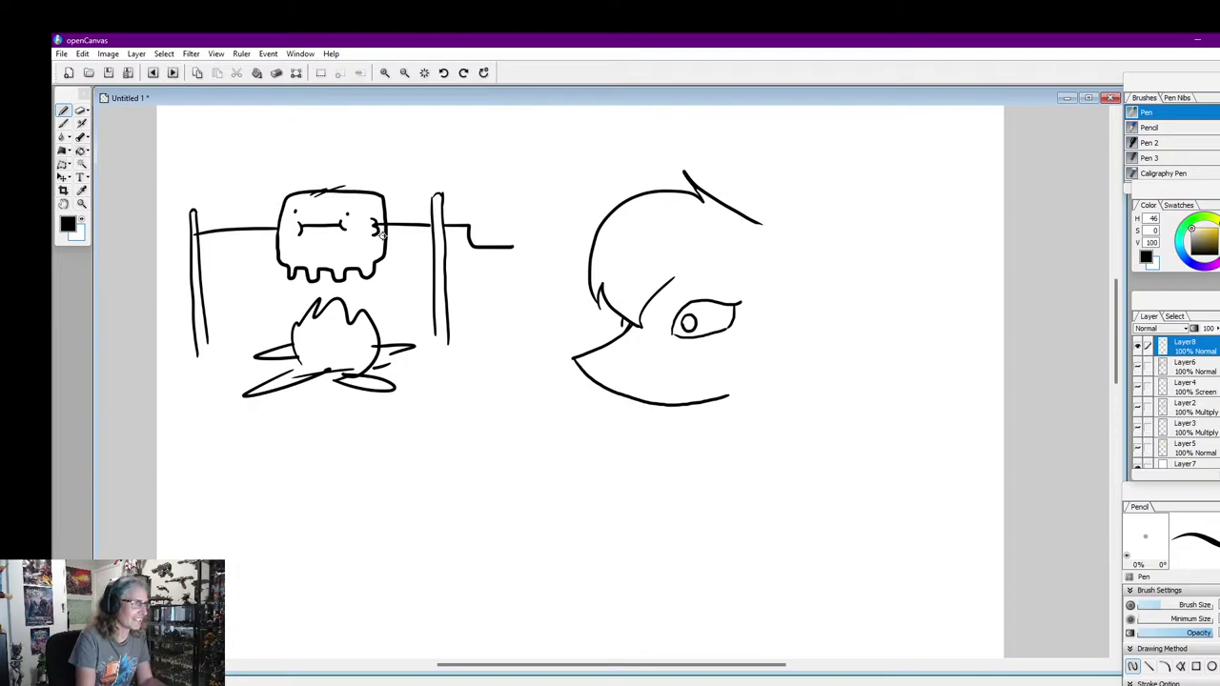
Draw three tiny curved hairs on top of the block creature's head
{"action": "left_click_drag", "start_coordinate": [314, 190], "coordinate": [325, 186]}
{"action": "left_click_drag", "start_coordinate": [323, 190], "coordinate": [334, 186]}
{"action": "left_click_drag", "start_coordinate": [333, 190], "coordinate": [343, 186]}
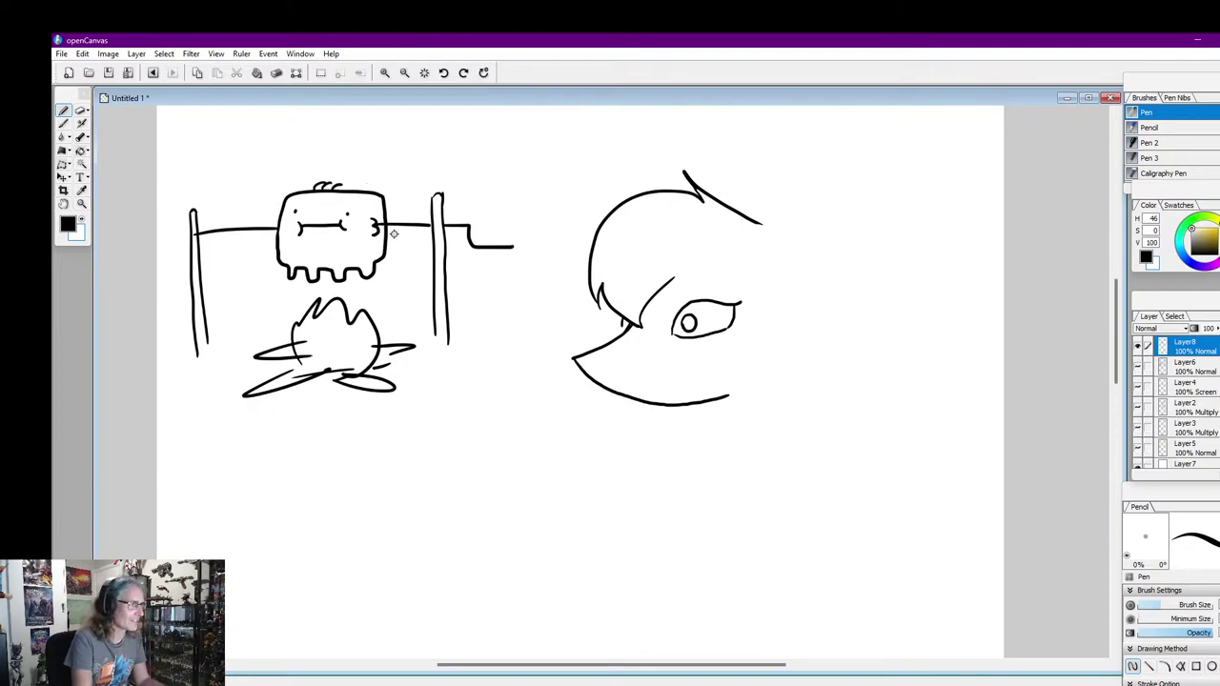
Undo the creature's hairs, the campfire, the crank handle and both upright posts
{"action": "key", "text": "ctrl+z"}
{"action": "key", "text": "ctrl+z"}
{"action": "key", "text": "ctrl+z"}
{"action": "key", "text": "ctrl+z"}
{"action": "key", "text": "ctrl+z"}
{"action": "key", "text": "ctrl+z"}
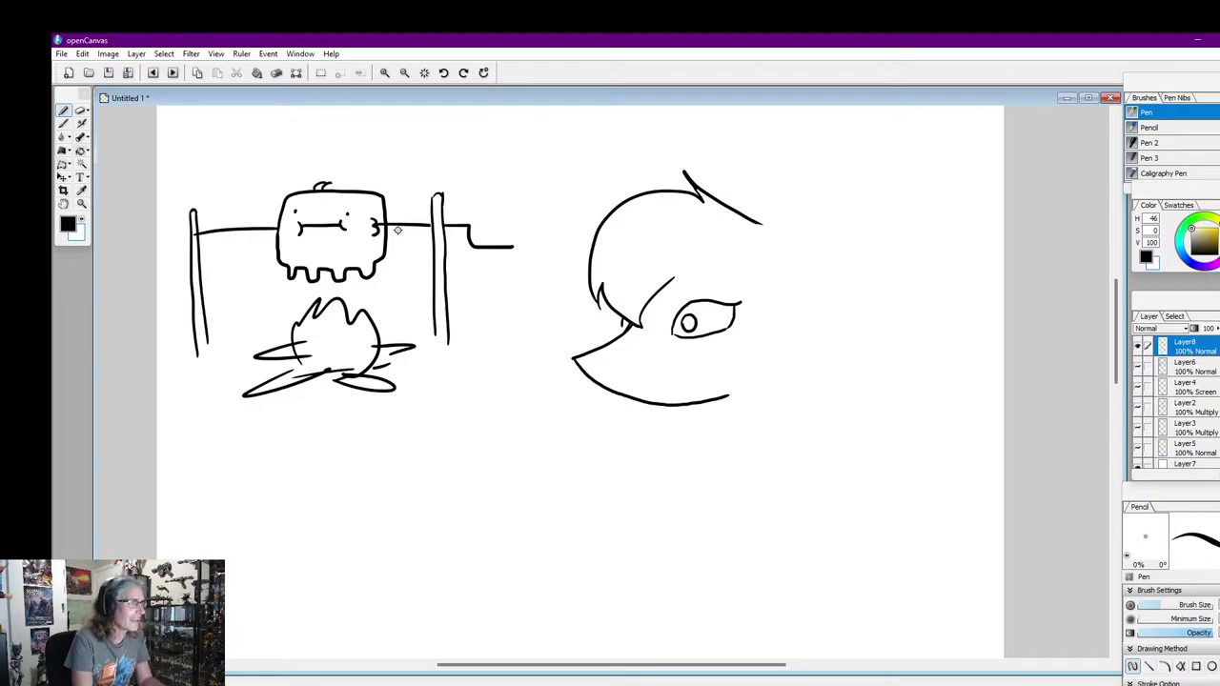
{"action": "key", "text": "ctrl+z"}
{"action": "key", "text": "ctrl+z"}
{"action": "key", "text": "ctrl+z"}
{"action": "key", "text": "ctrl+z"}
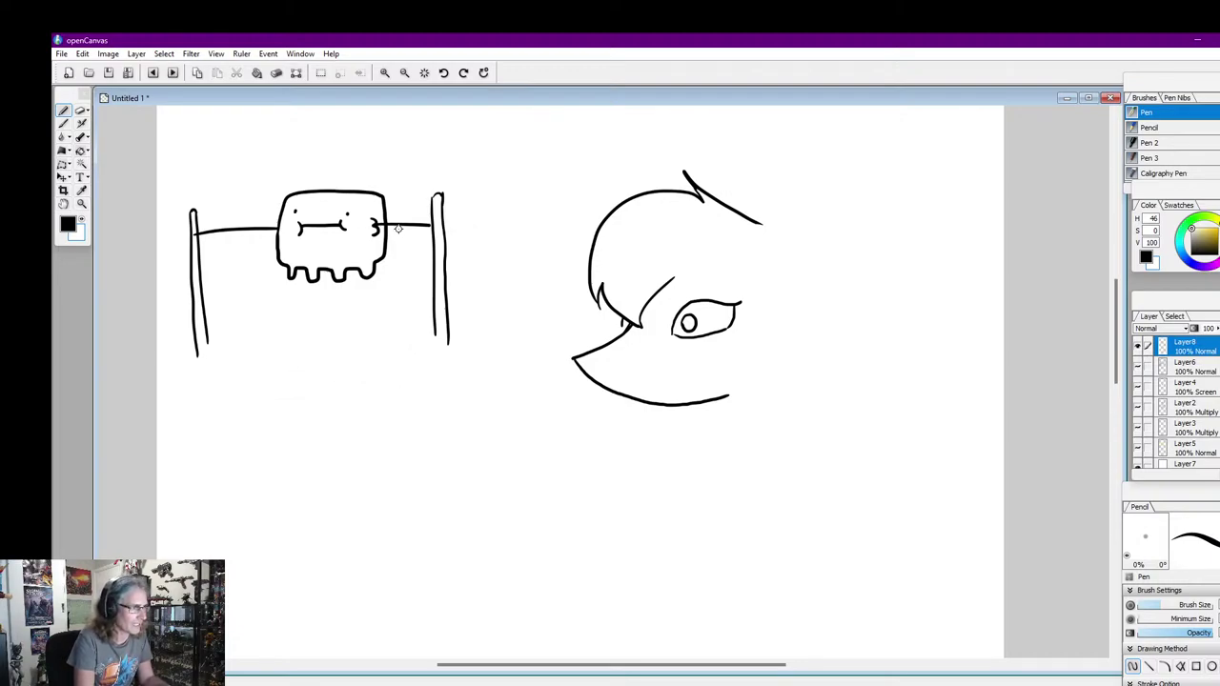
{"action": "key", "text": "ctrl+z"}
{"action": "key", "text": "ctrl+z"}
{"action": "key", "text": "ctrl+z"}
{"action": "key", "text": "ctrl+z"}
{"action": "key", "text": "ctrl+z"}
{"action": "key", "text": "ctrl+z"}
{"action": "key", "text": "ctrl+z"}
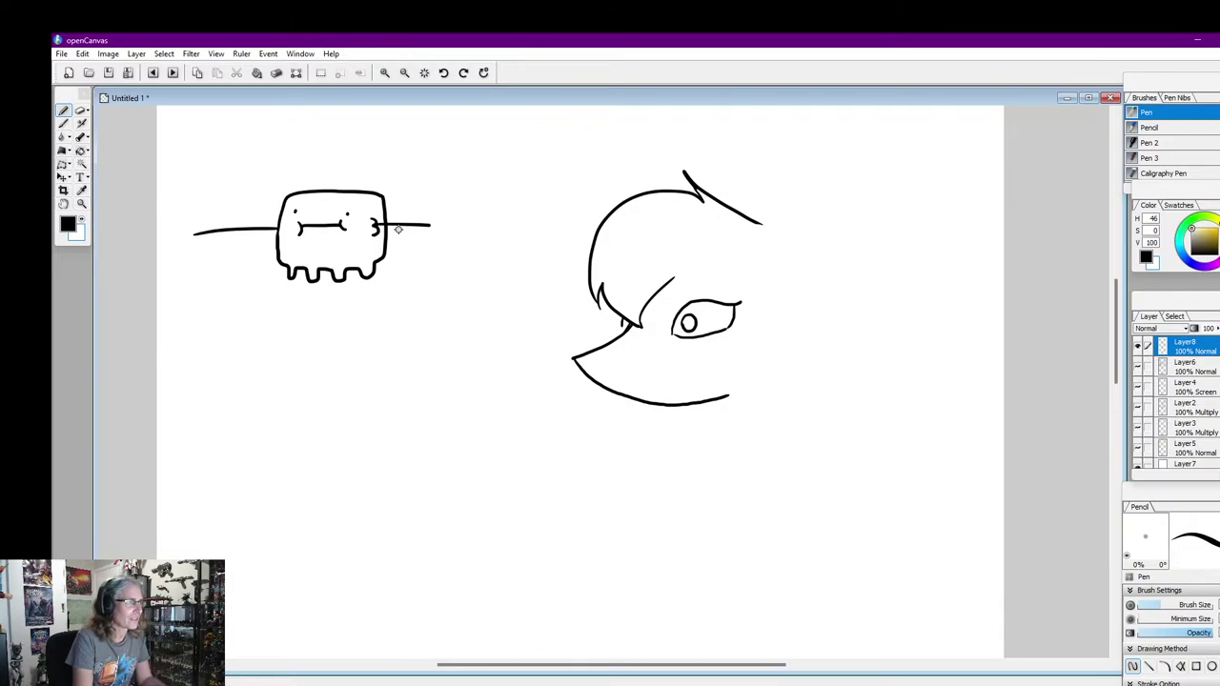
Undo the spit rod and the whole block creature, leaving only the profile head
{"action": "key", "text": "ctrl+z"}
{"action": "key", "text": "ctrl+z"}
{"action": "key", "text": "ctrl+z"}
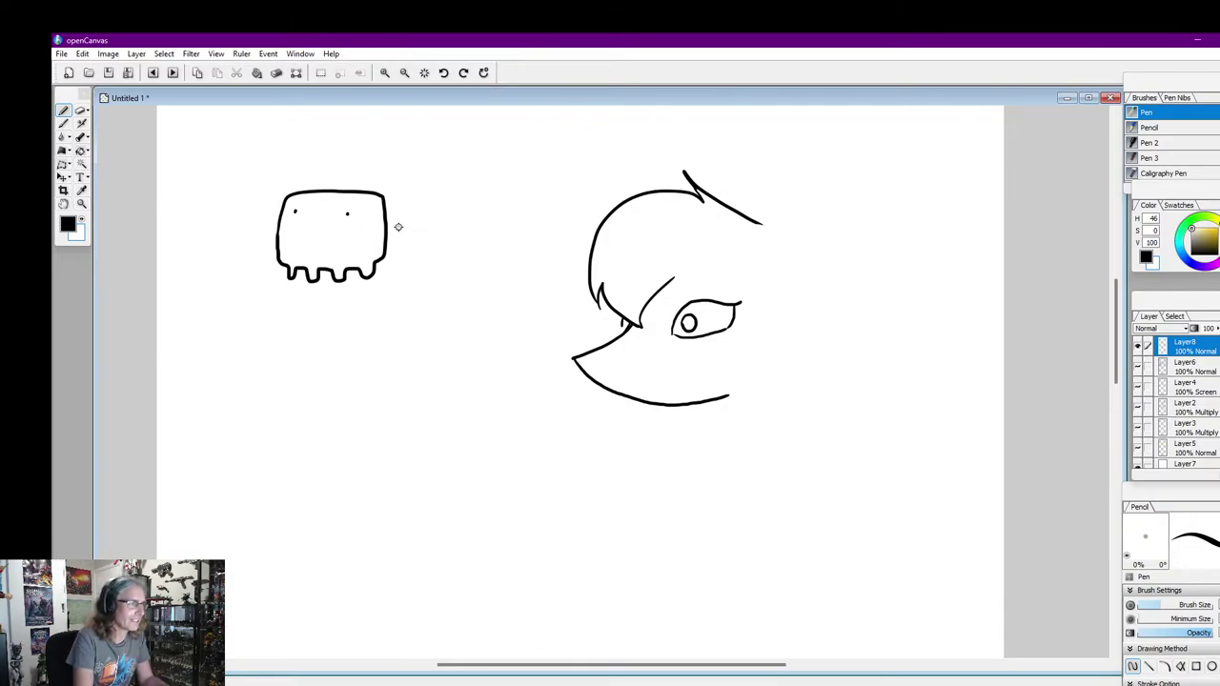
{"action": "key", "text": "ctrl+z"}
{"action": "key", "text": "ctrl+z"}
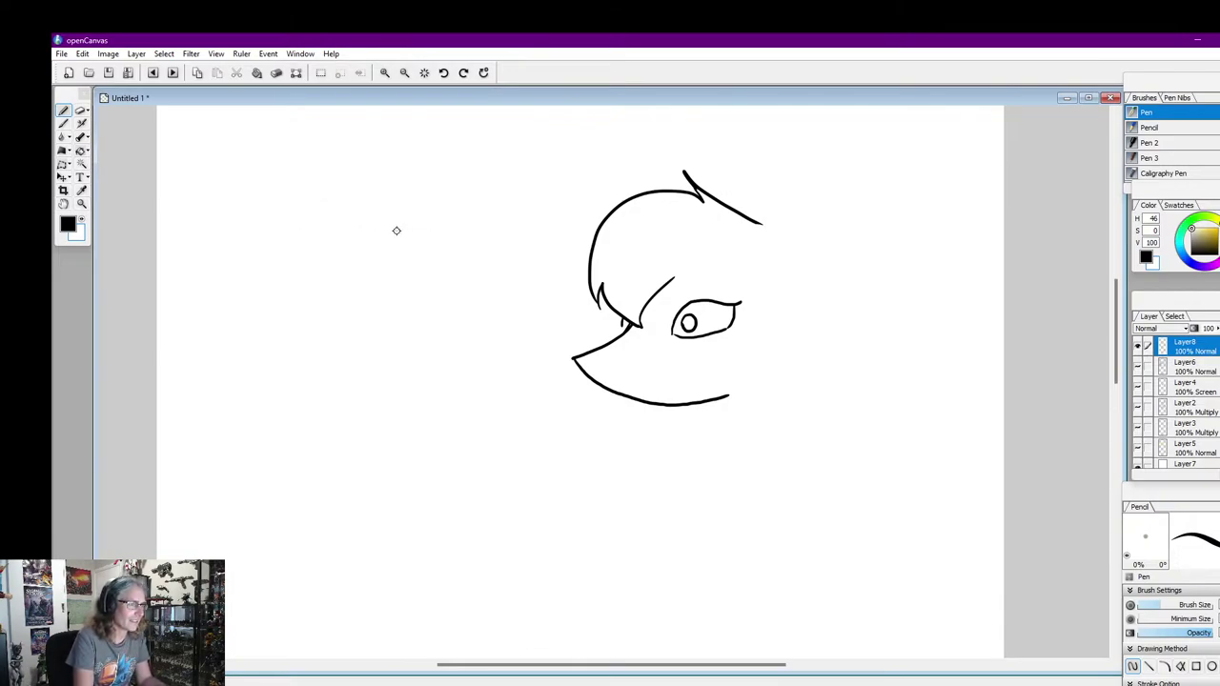
Touch up the muzzle tip and the stray tick at the brow in white, and draw a small pointed nose in black
{"action": "left_click", "coordinate": [82, 220]}
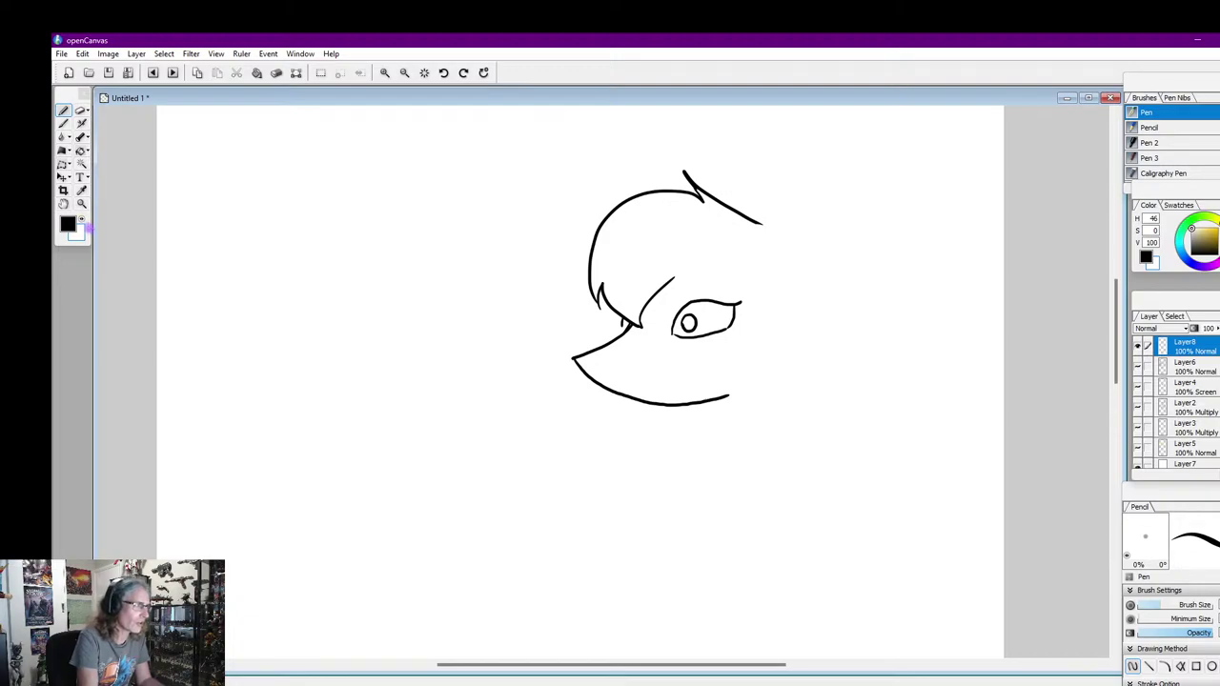
{"action": "left_click", "coordinate": [572, 363]}
{"action": "left_click", "coordinate": [569, 356]}
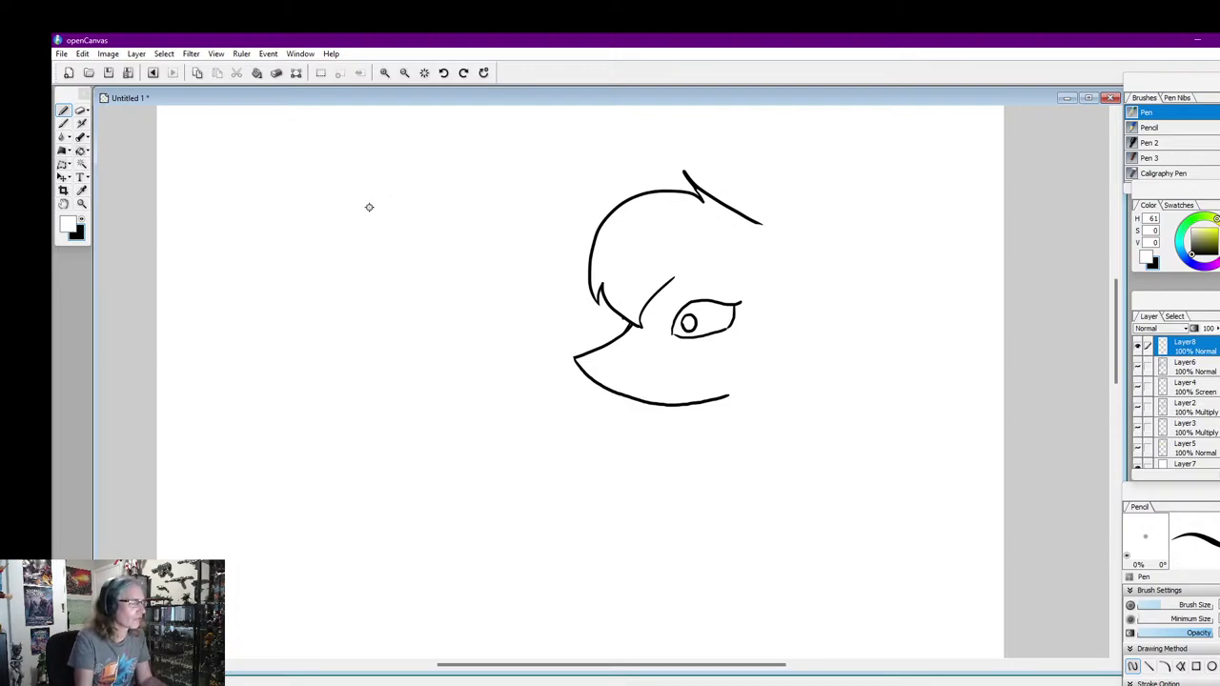
{"action": "left_click", "coordinate": [84, 225]}
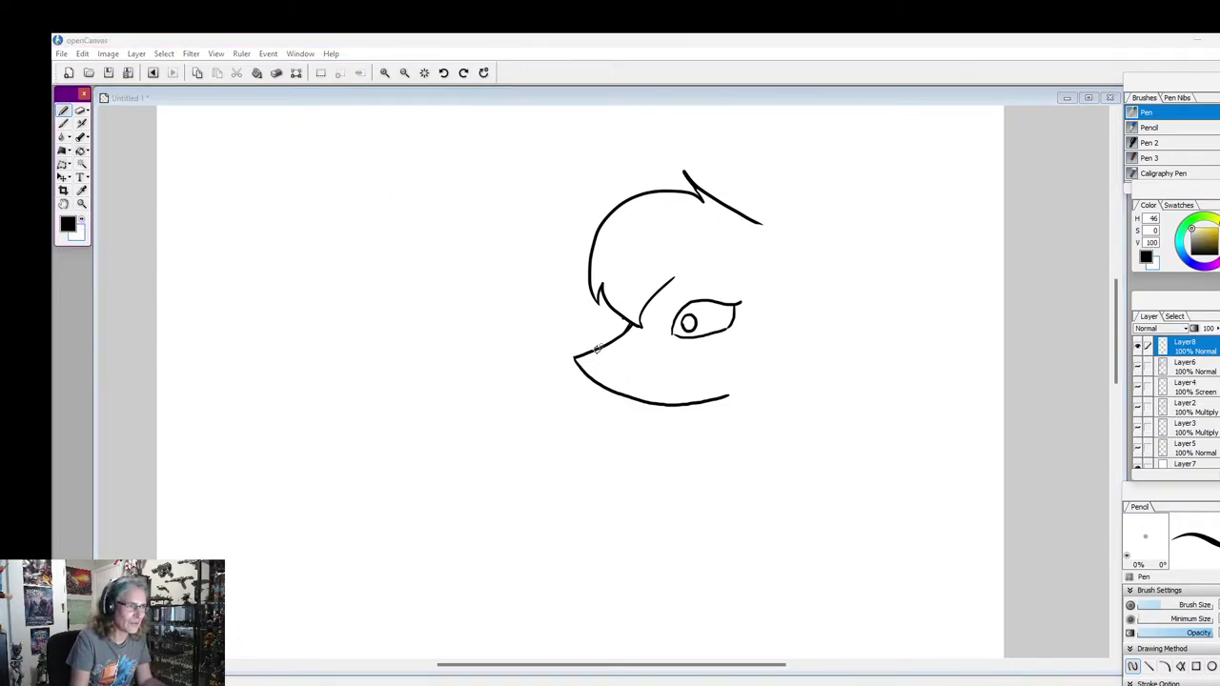
{"action": "mouse_move", "coordinate": [576, 358]}
{"action": "left_mouse_down"}
{"action": "mouse_move", "coordinate": [593, 359]}
{"action": "mouse_move", "coordinate": [579, 366]}
{"action": "left_mouse_up"}
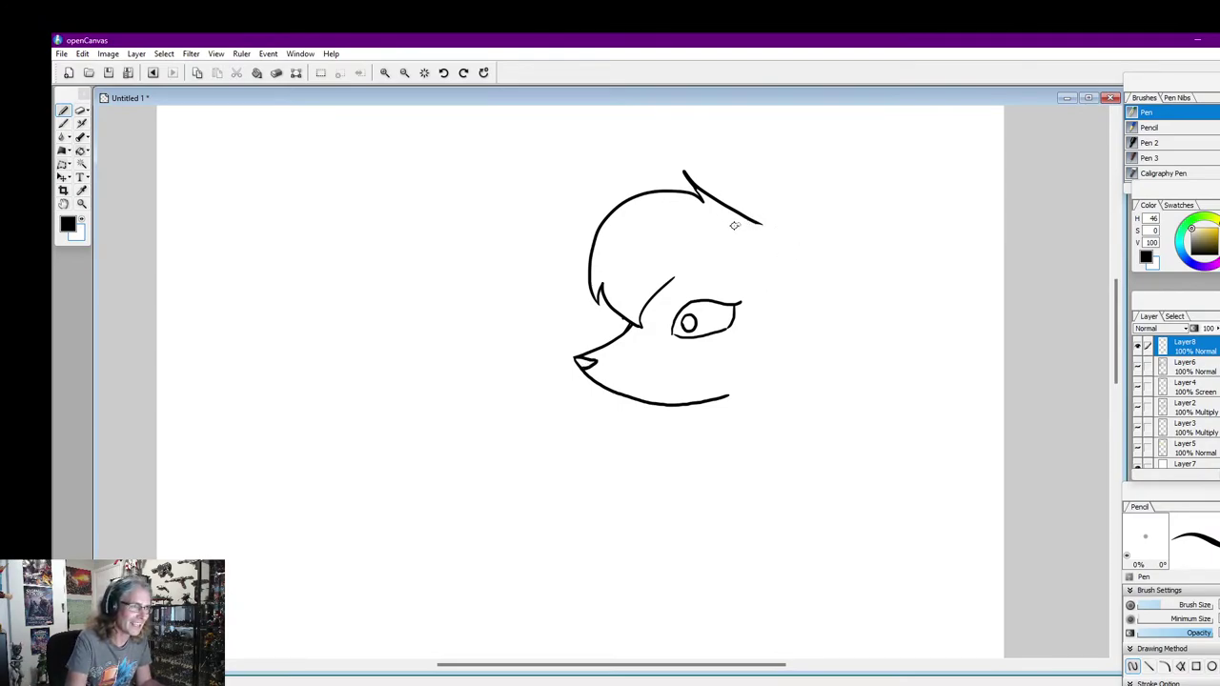
Draw a large rounded near ear with jagged inner fur, and a small far ear poking out behind the hair
{"action": "mouse_move", "coordinate": [732, 225]}
{"action": "left_mouse_down"}
{"action": "mouse_move", "coordinate": [799, 185]}
{"action": "mouse_move", "coordinate": [828, 183]}
{"action": "mouse_move", "coordinate": [846, 202]}
{"action": "mouse_move", "coordinate": [862, 243]}
{"action": "mouse_move", "coordinate": [844, 319]}
{"action": "mouse_move", "coordinate": [808, 335]}
{"action": "mouse_move", "coordinate": [774, 331]}
{"action": "left_mouse_up"}
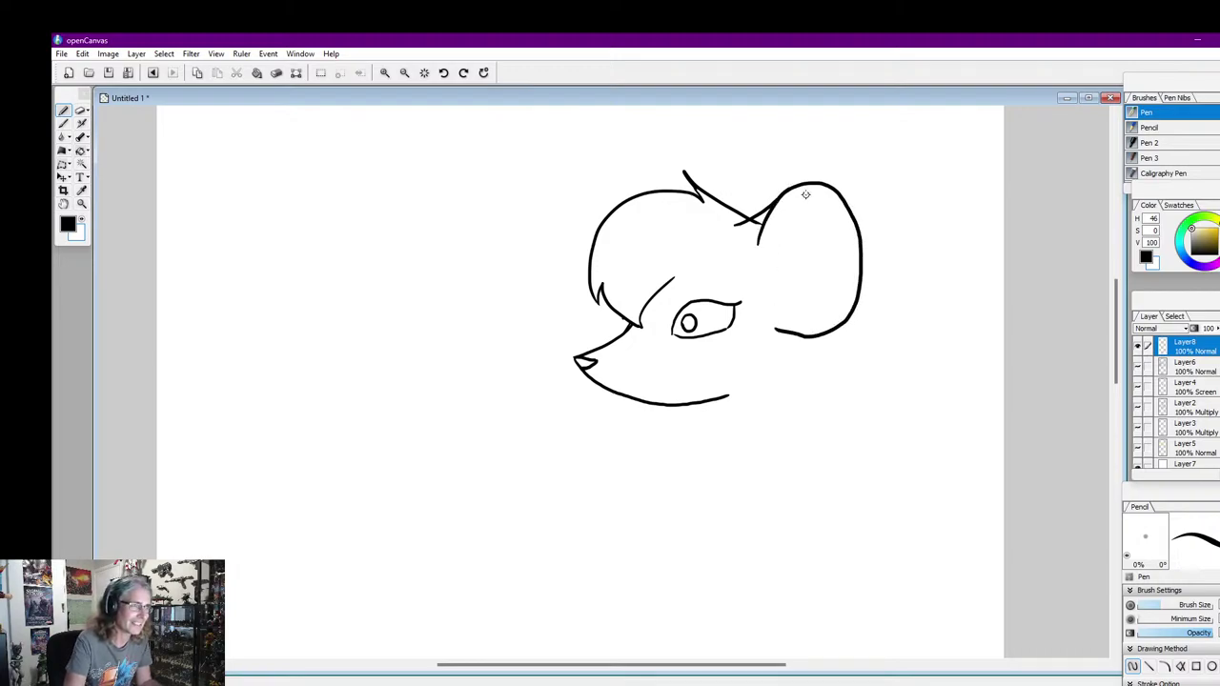
{"action": "mouse_move", "coordinate": [759, 246]}
{"action": "left_mouse_down"}
{"action": "mouse_move", "coordinate": [787, 273]}
{"action": "mouse_move", "coordinate": [760, 251]}
{"action": "mouse_move", "coordinate": [780, 320]}
{"action": "left_mouse_up"}
{"action": "left_click_drag", "start_coordinate": [621, 198], "coordinate": [600, 225]}
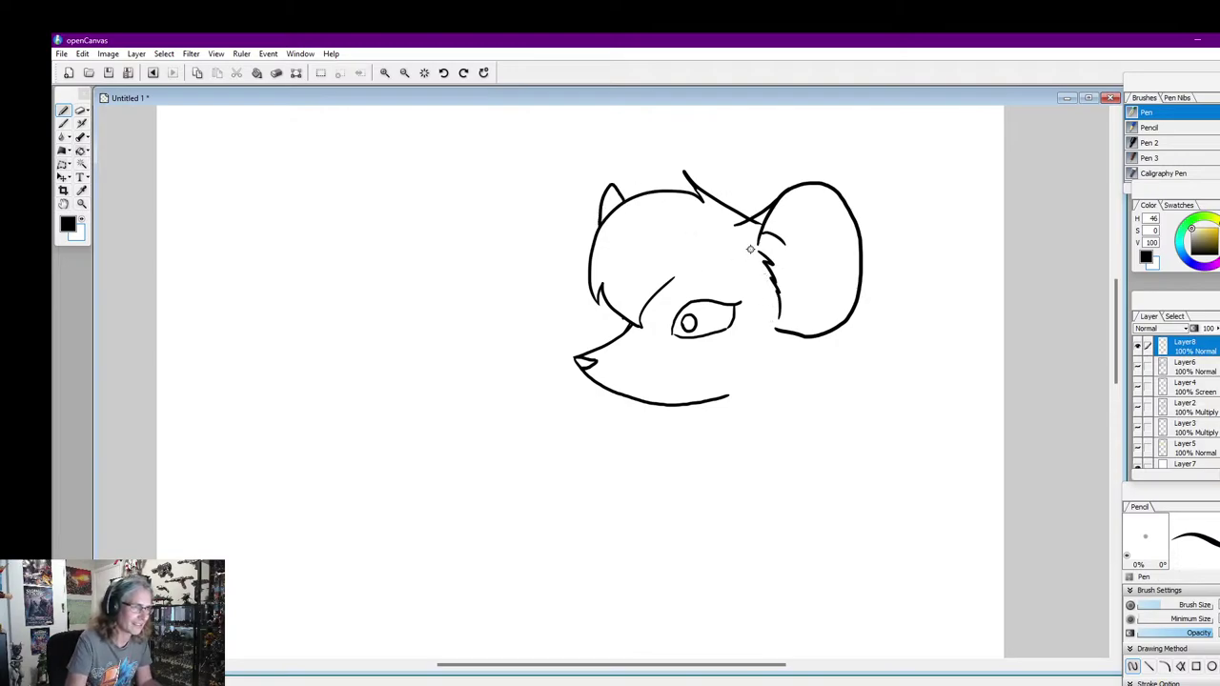
Paint out the hair line overlapping the large ear in white, and add a cleaned-up inner line to the small far ear
{"action": "left_click", "coordinate": [82, 221]}
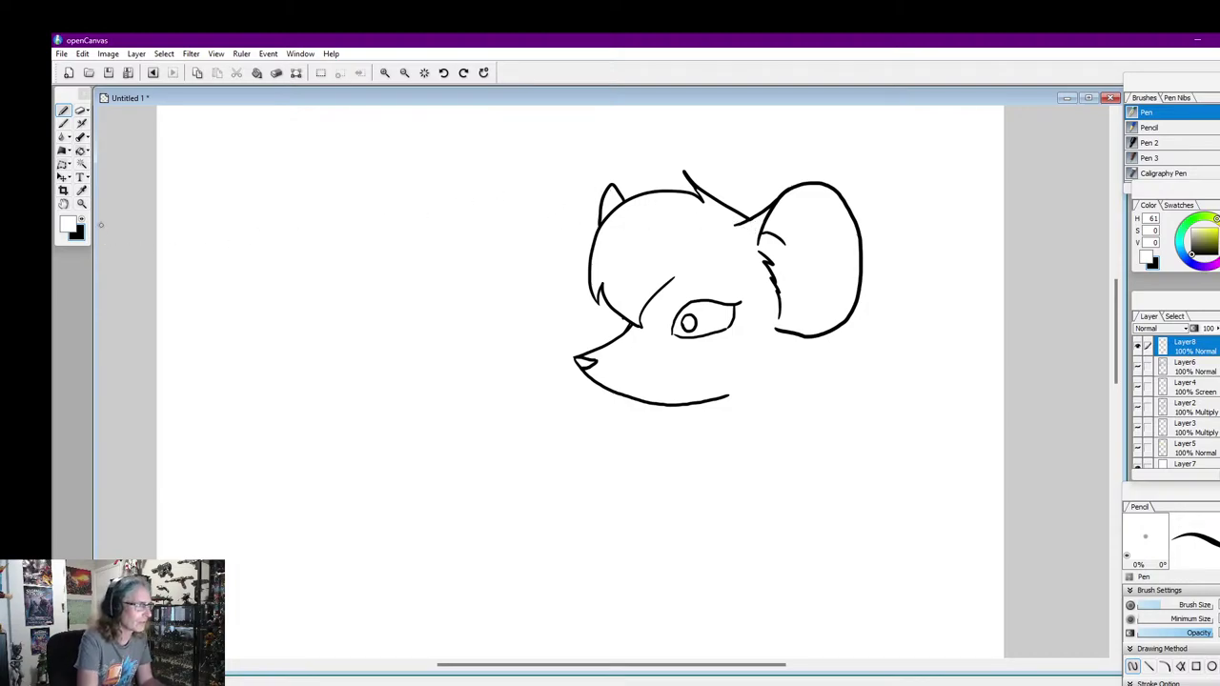
{"action": "left_click", "coordinate": [84, 225]}
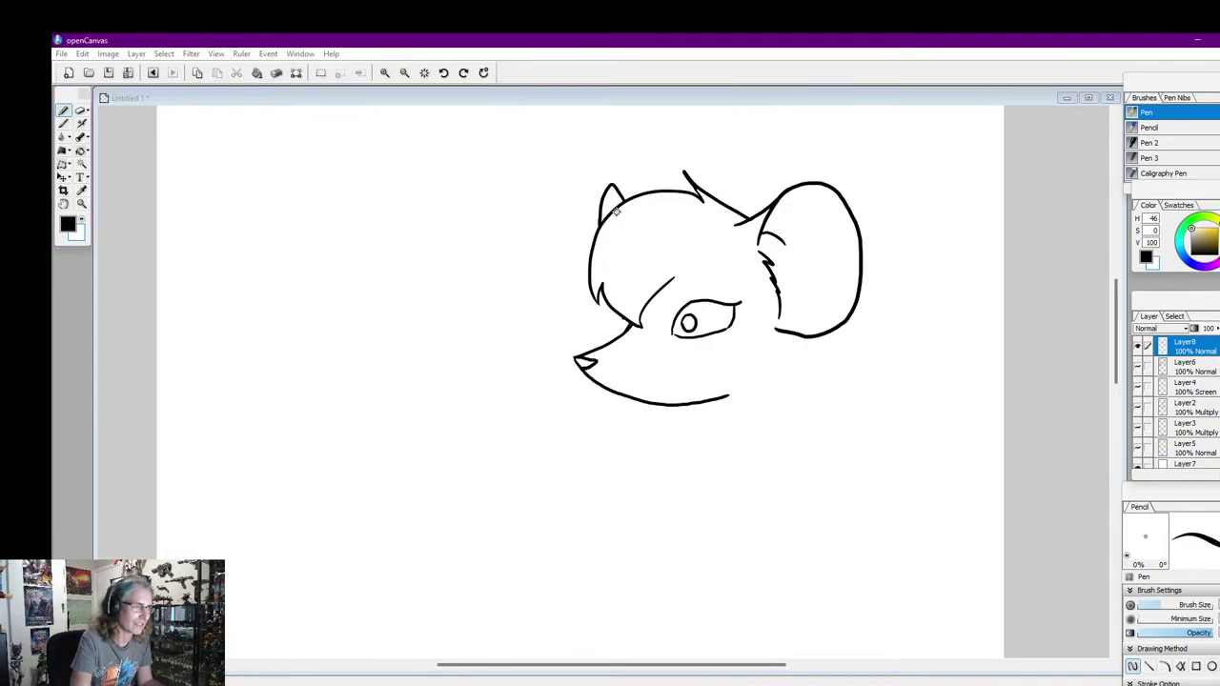
{"action": "left_click", "coordinate": [84, 225]}
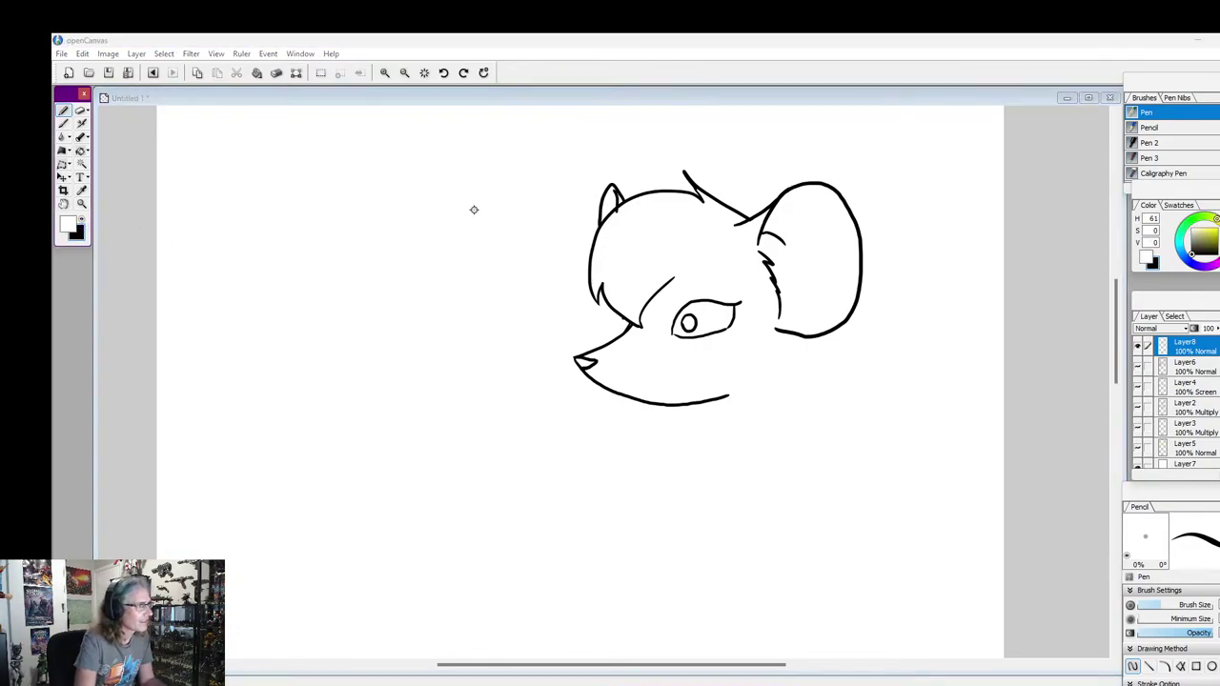
{"action": "left_click", "coordinate": [620, 213]}
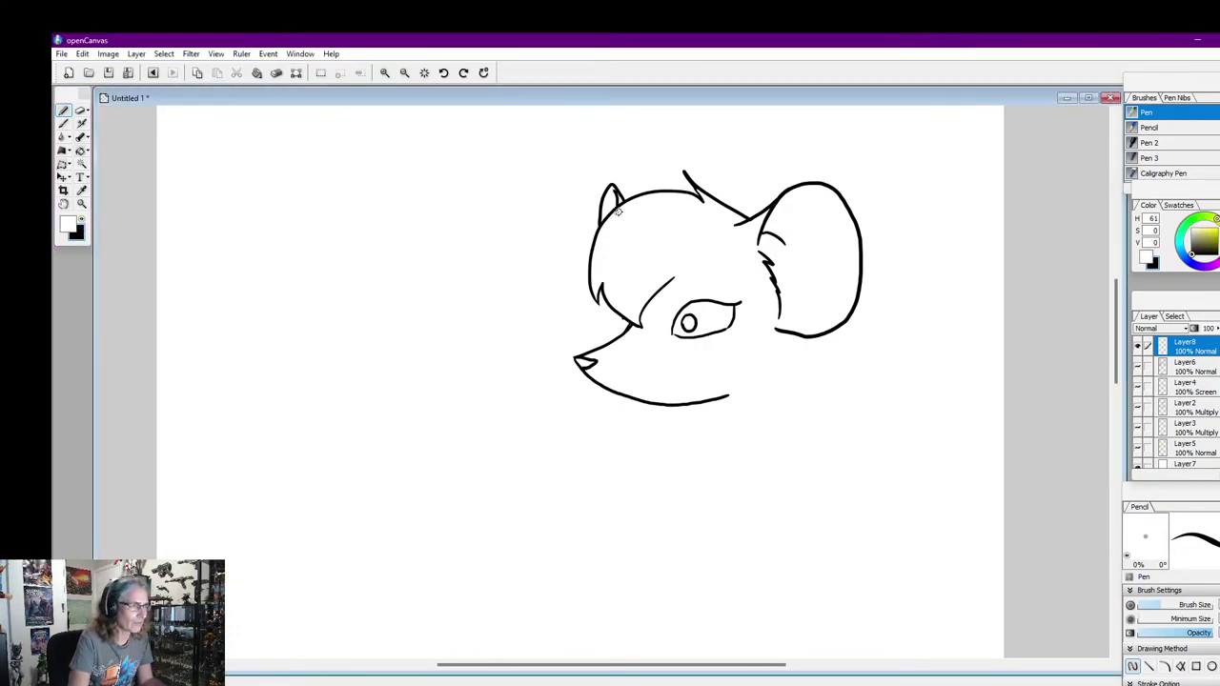
Draw a jagged cheek tuft in black, with a jaw curve running up to the base of the large ear
{"action": "left_click", "coordinate": [84, 220]}
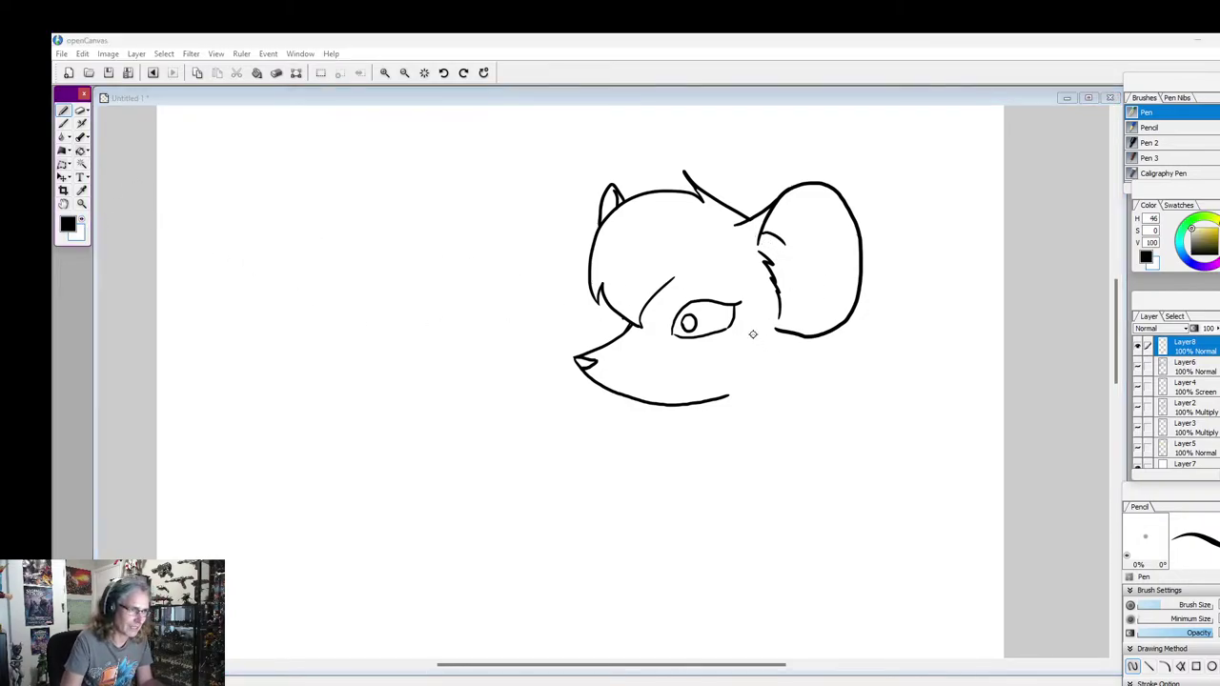
{"action": "mouse_move", "coordinate": [757, 328]}
{"action": "left_mouse_down"}
{"action": "mouse_move", "coordinate": [718, 358]}
{"action": "mouse_move", "coordinate": [736, 370]}
{"action": "mouse_move", "coordinate": [709, 367]}
{"action": "mouse_move", "coordinate": [740, 390]}
{"action": "mouse_move", "coordinate": [770, 388]}
{"action": "mouse_move", "coordinate": [807, 342]}
{"action": "left_mouse_up"}
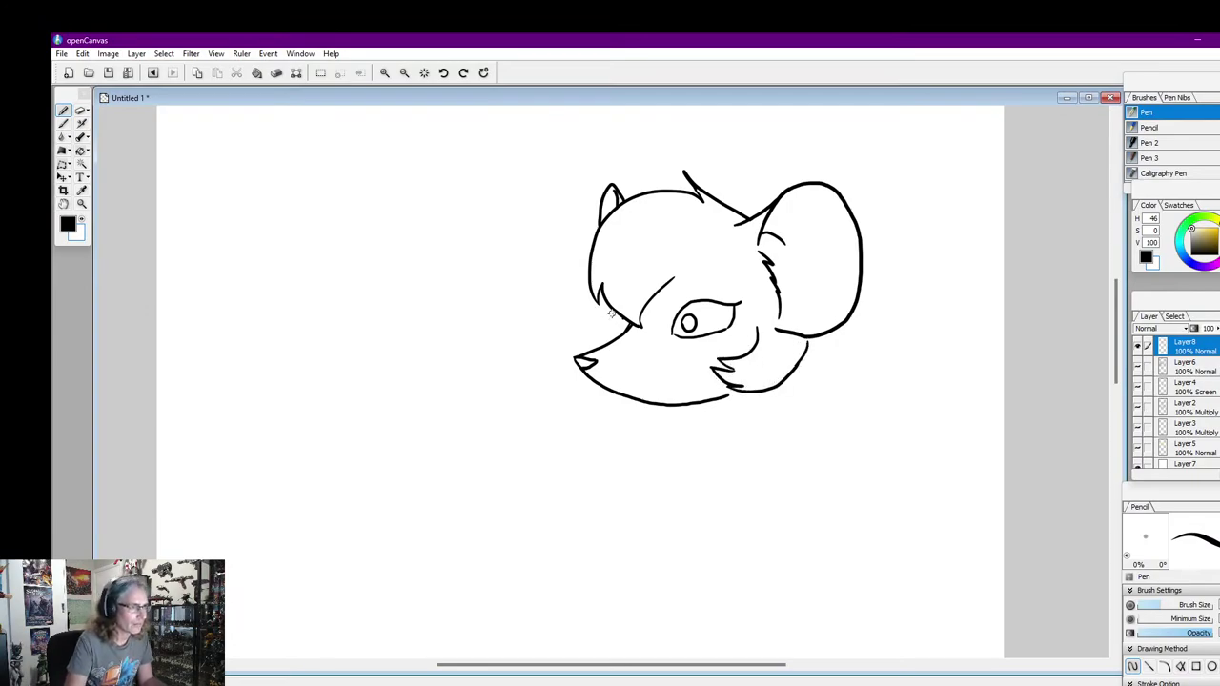
Try a short line between the fringe and muzzle, and jagged fur marks along the muzzle bridge
{"action": "left_click_drag", "start_coordinate": [618, 337], "coordinate": [619, 318]}
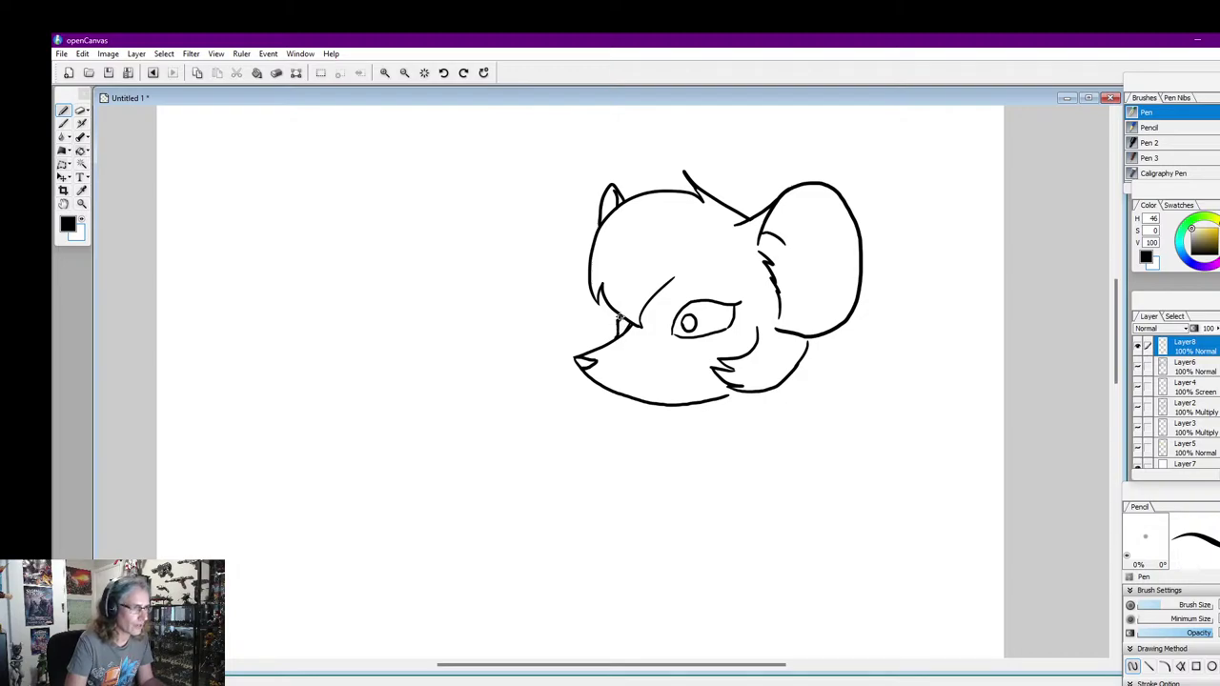
{"action": "left_click", "coordinate": [84, 228]}
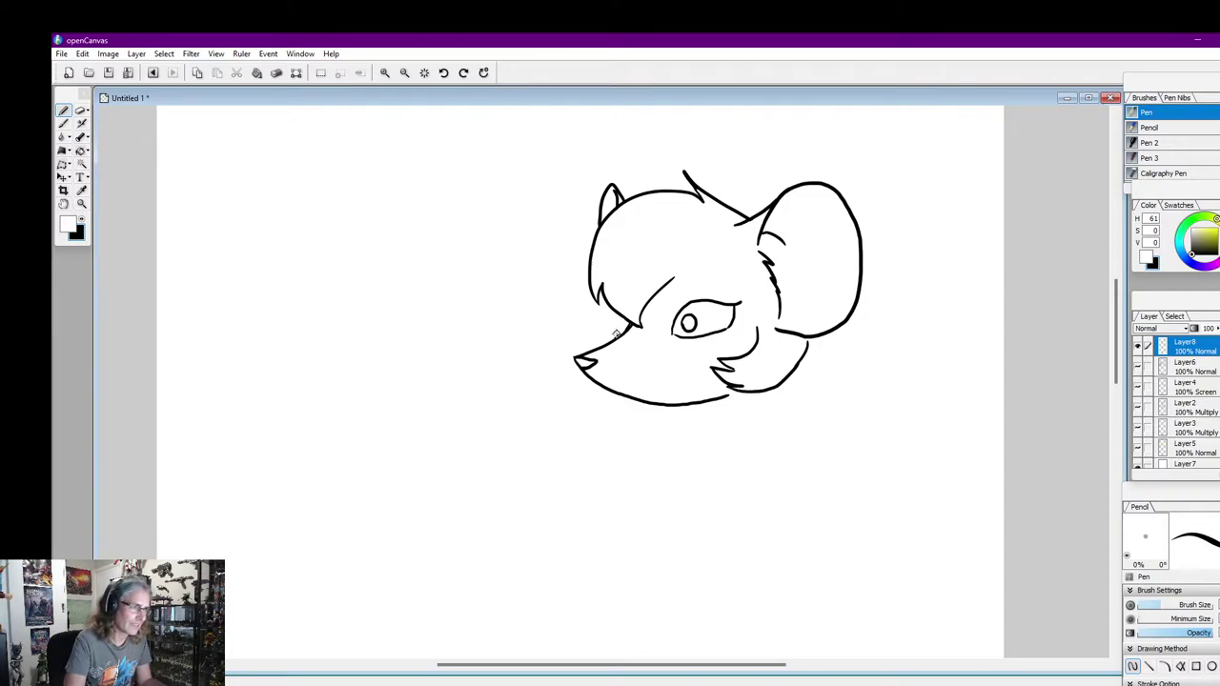
{"action": "left_click", "coordinate": [86, 225]}
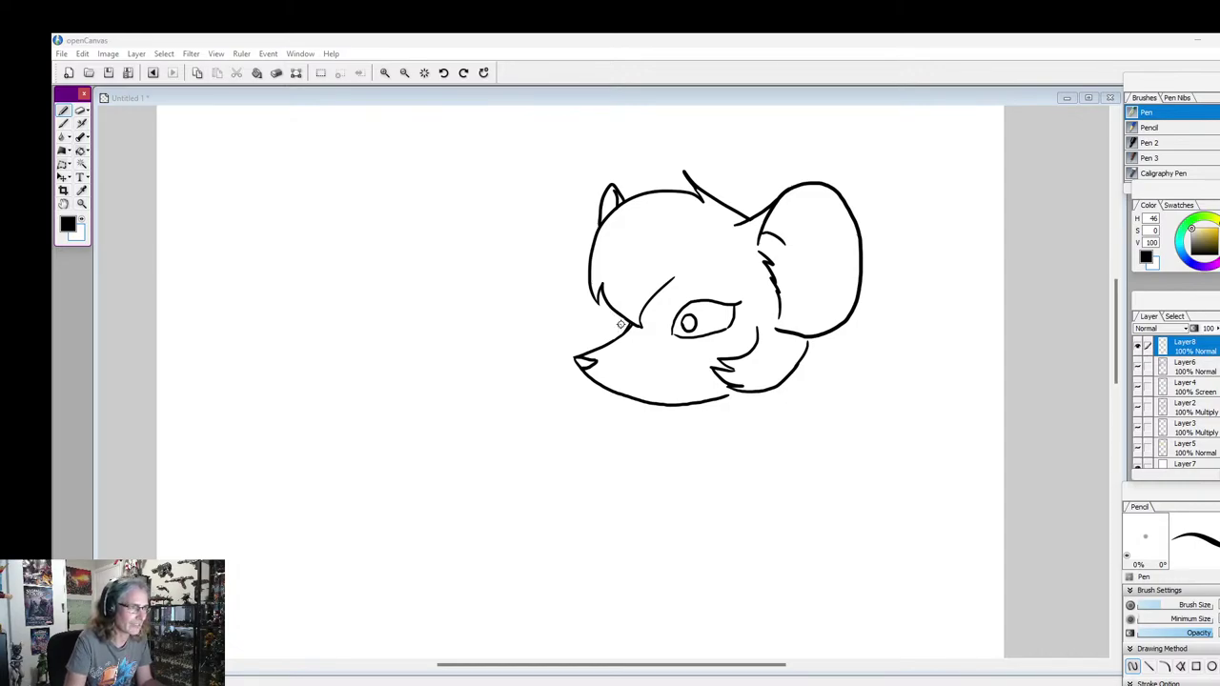
{"action": "left_click_drag", "start_coordinate": [625, 322], "coordinate": [602, 347]}
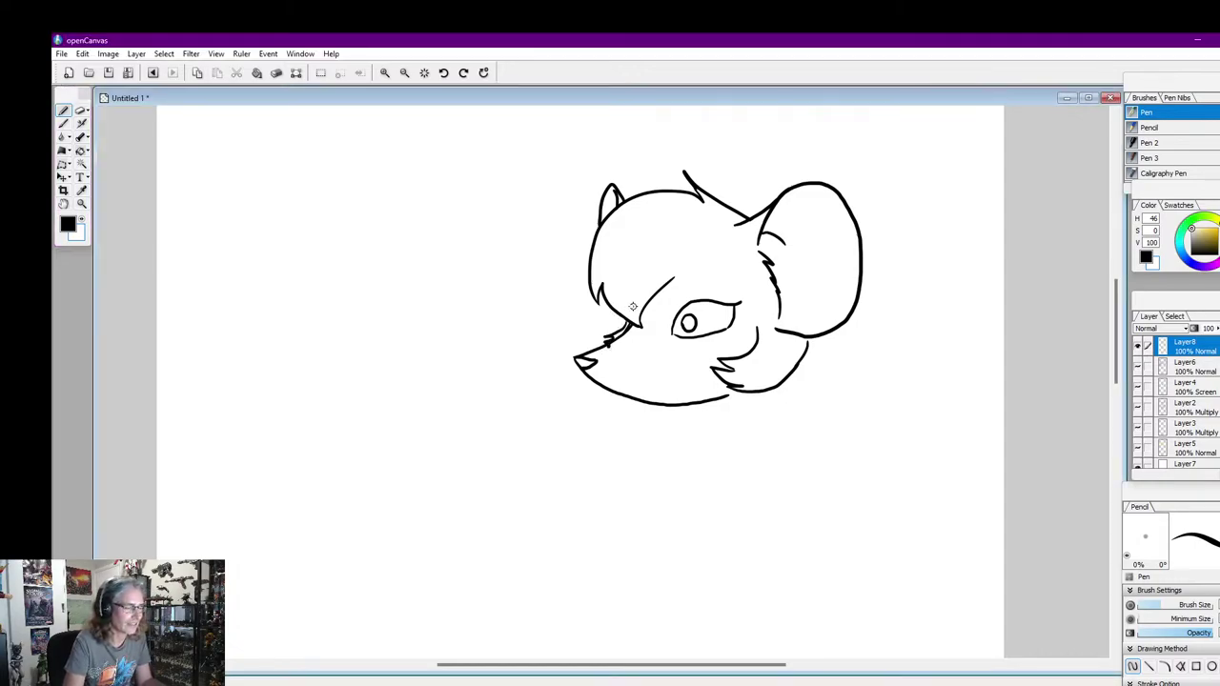
{"action": "key", "text": "ctrl+z"}
Redraw the lower edge of the fringe as a fuller black curve down to the muzzle, and paint out the old edge in white
{"action": "mouse_move", "coordinate": [602, 289]}
{"action": "left_mouse_down"}
{"action": "mouse_move", "coordinate": [608, 322]}
{"action": "mouse_move", "coordinate": [646, 332]}
{"action": "left_mouse_up"}
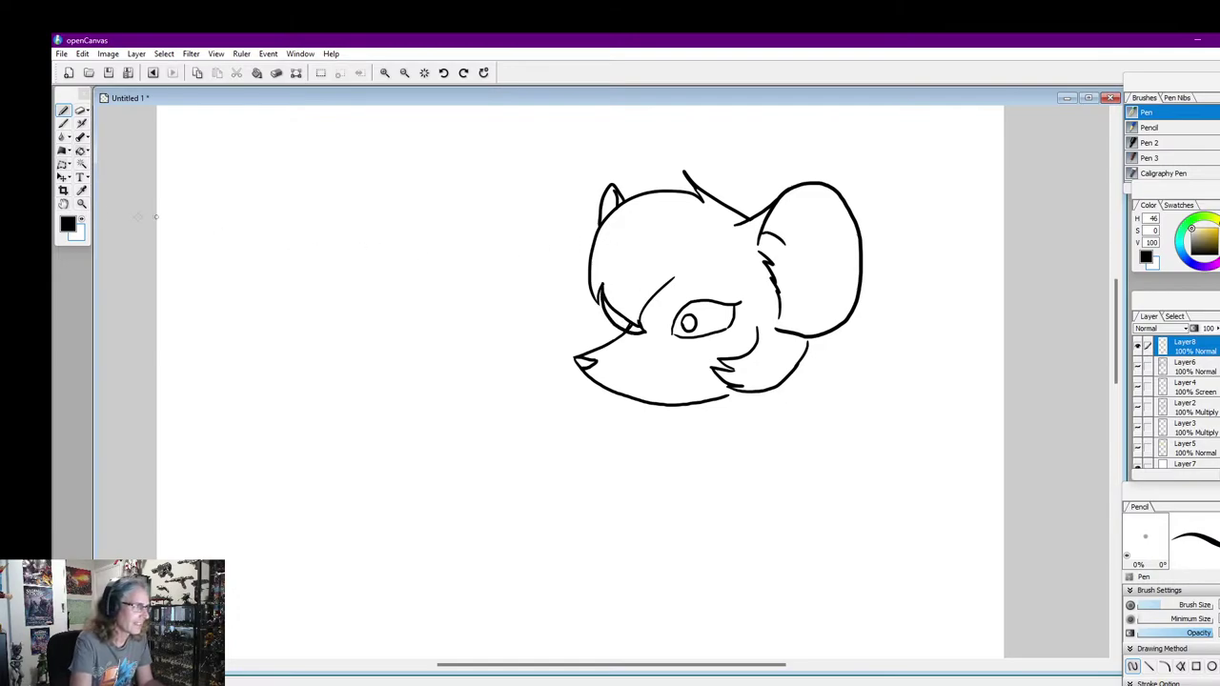
{"action": "left_click", "coordinate": [86, 225]}
{"action": "left_click", "coordinate": [615, 304]}
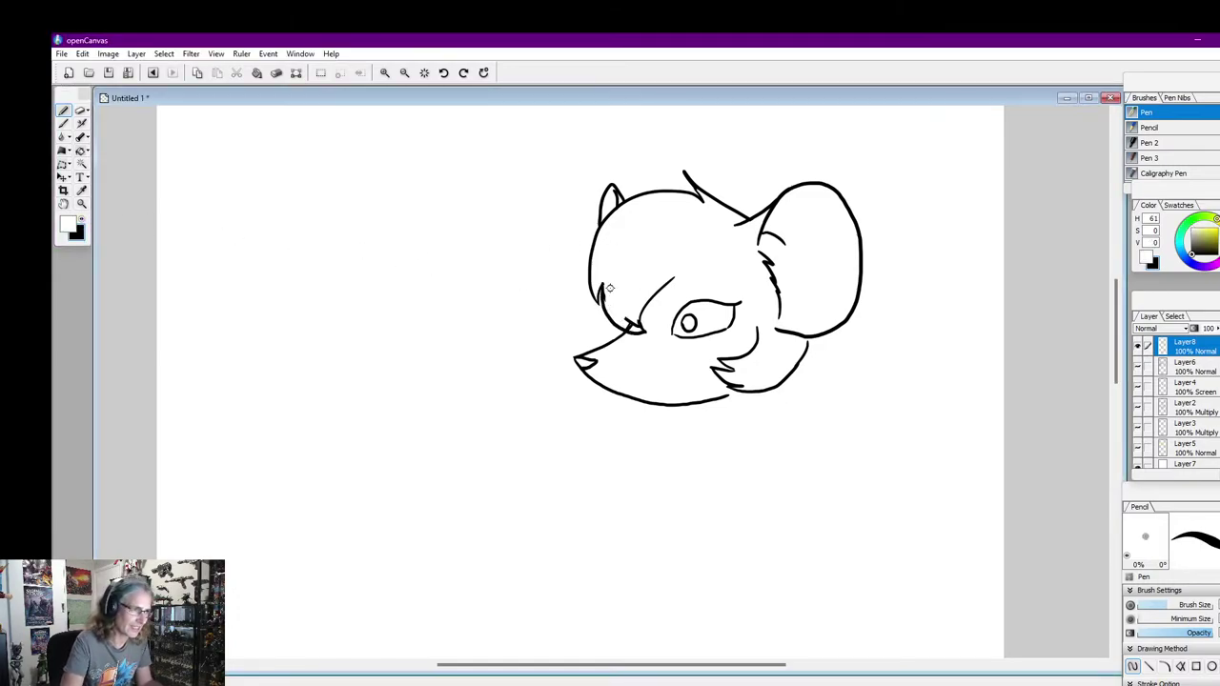
{"action": "left_click_drag", "start_coordinate": [607, 291], "coordinate": [628, 321]}
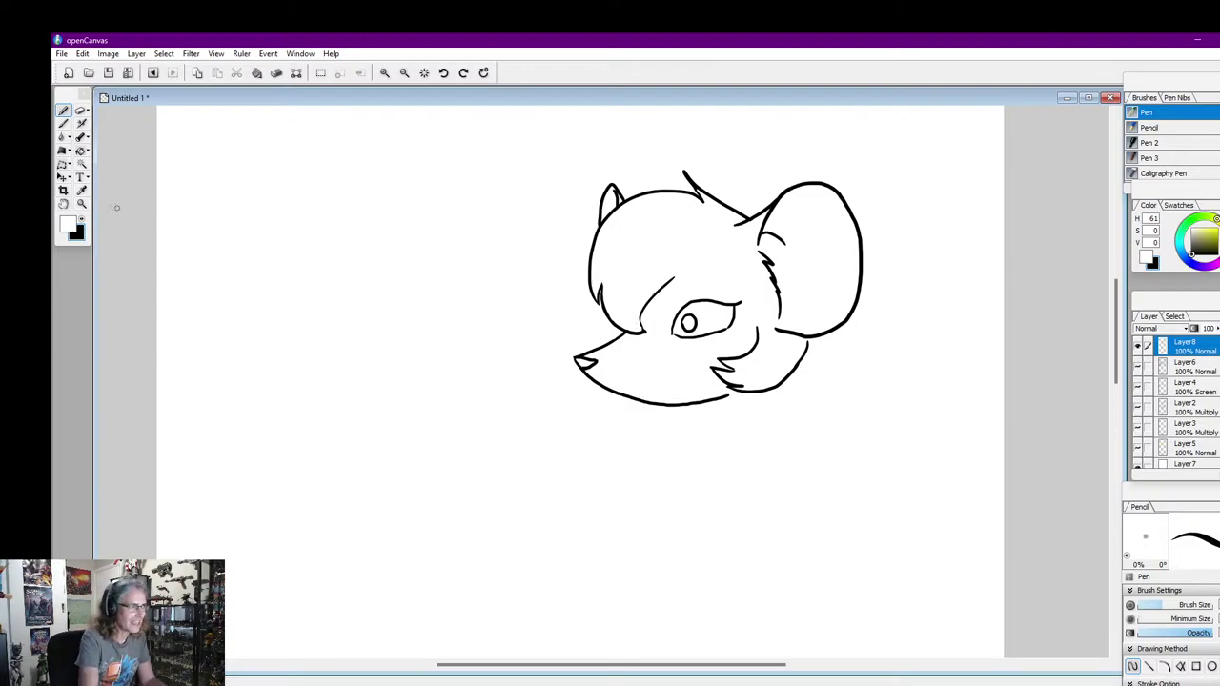
{"action": "left_click", "coordinate": [84, 220]}
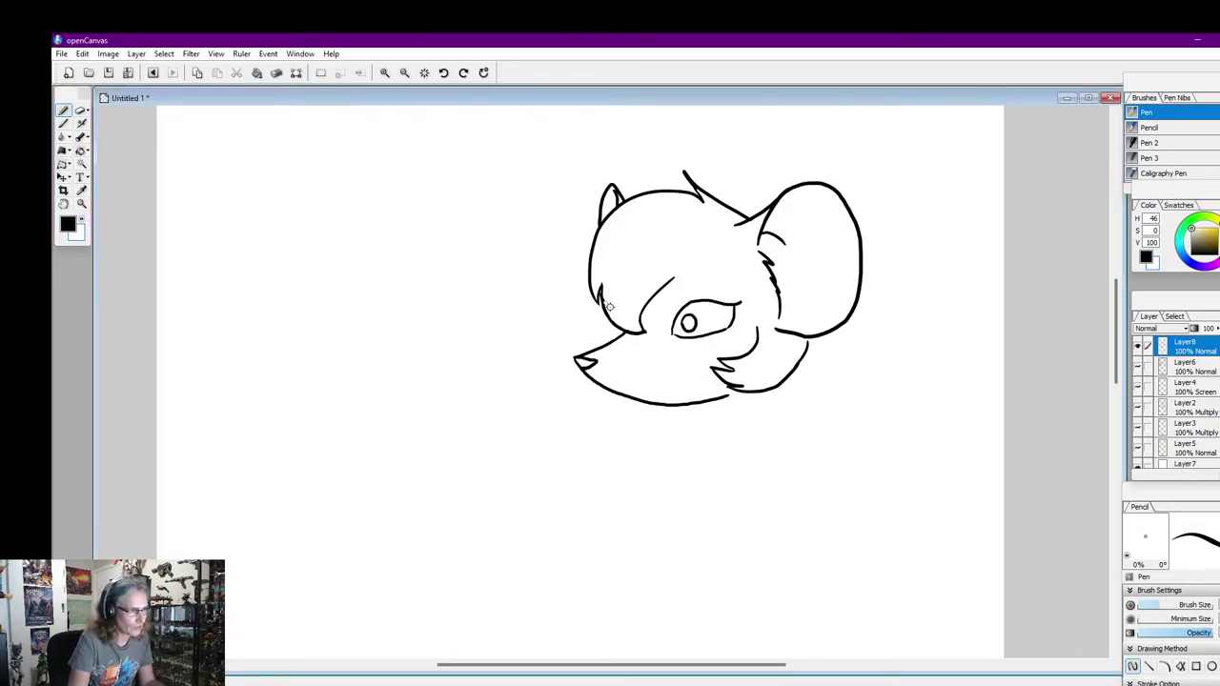
Draw a pointed neck tuft in black below the jaw, with small fur tufts beneath the large ear
{"action": "left_click_drag", "start_coordinate": [720, 398], "coordinate": [762, 430]}
{"action": "mouse_move", "coordinate": [795, 373]}
{"action": "left_mouse_down"}
{"action": "mouse_move", "coordinate": [807, 387]}
{"action": "mouse_move", "coordinate": [854, 331]}
{"action": "mouse_move", "coordinate": [837, 368]}
{"action": "mouse_move", "coordinate": [778, 424]}
{"action": "mouse_move", "coordinate": [802, 387]}
{"action": "left_mouse_up"}
{"action": "left_click", "coordinate": [84, 222]}
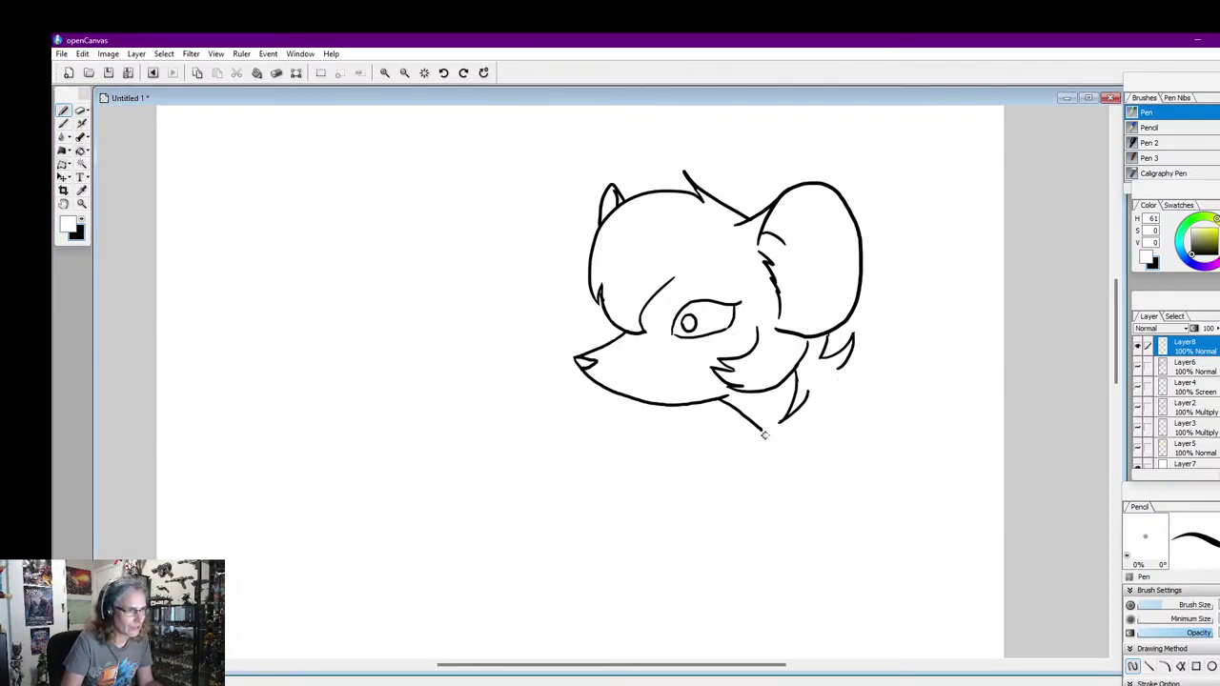
{"action": "left_click", "coordinate": [83, 221]}
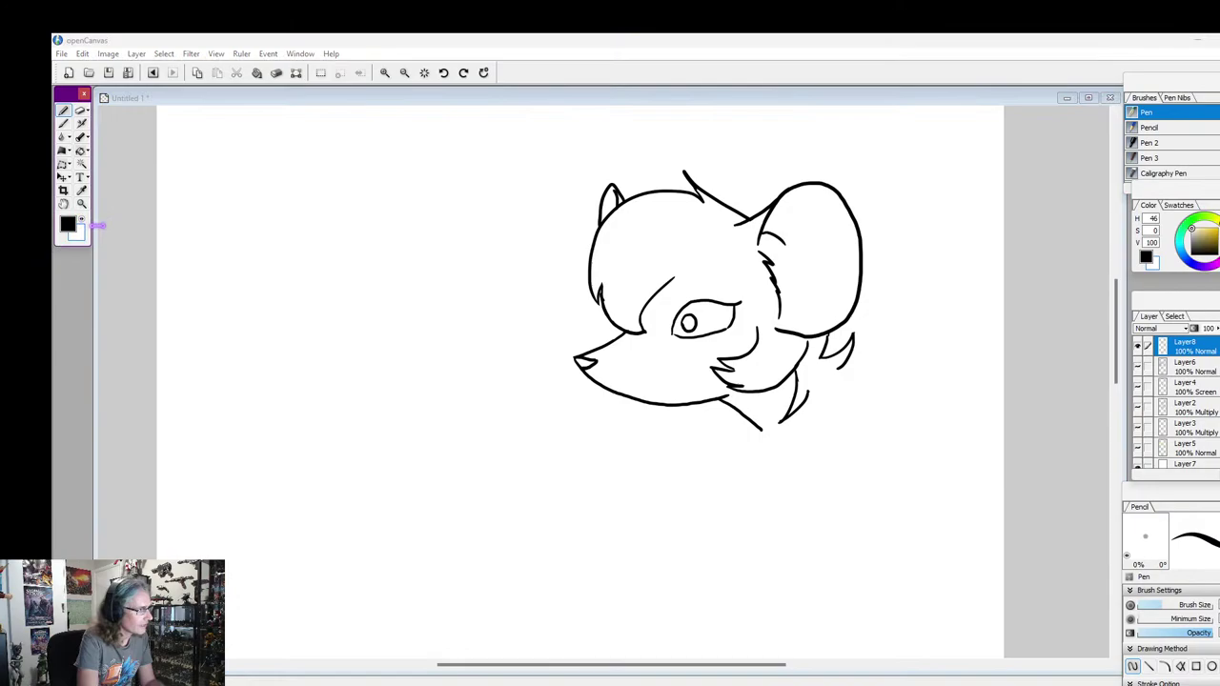
{"action": "left_click", "coordinate": [768, 438]}
{"action": "mouse_move", "coordinate": [768, 439]}
{"action": "left_mouse_down"}
{"action": "mouse_move", "coordinate": [804, 415]}
{"action": "mouse_move", "coordinate": [809, 391]}
{"action": "left_mouse_up"}
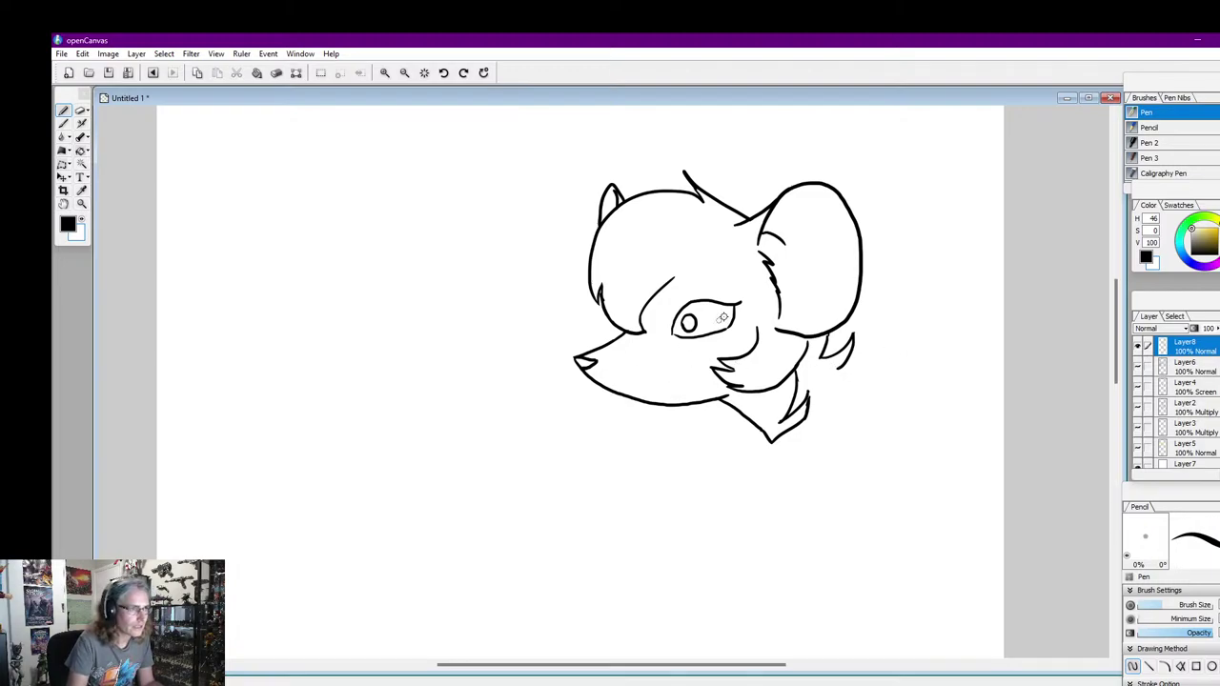
Add short crease lines under the eye, and draw an open mouth with a tongue curve on the muzzle
{"action": "left_click_drag", "start_coordinate": [686, 285], "coordinate": [732, 290]}
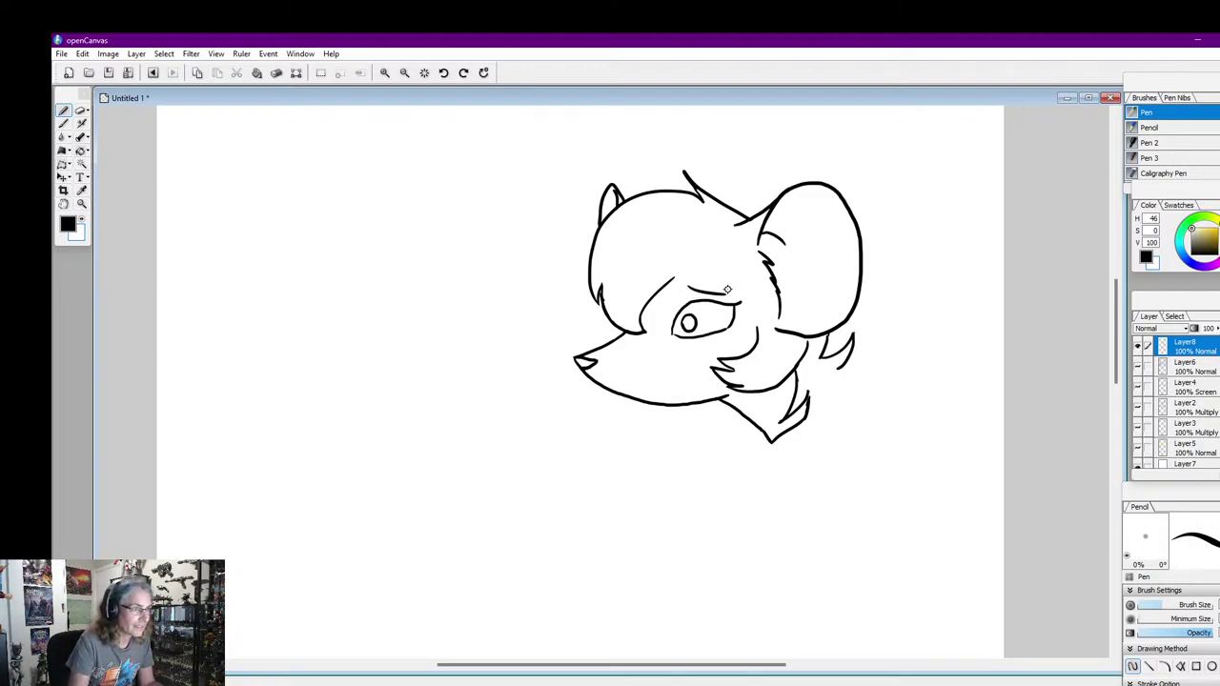
{"action": "key", "text": "ctrl+z"}
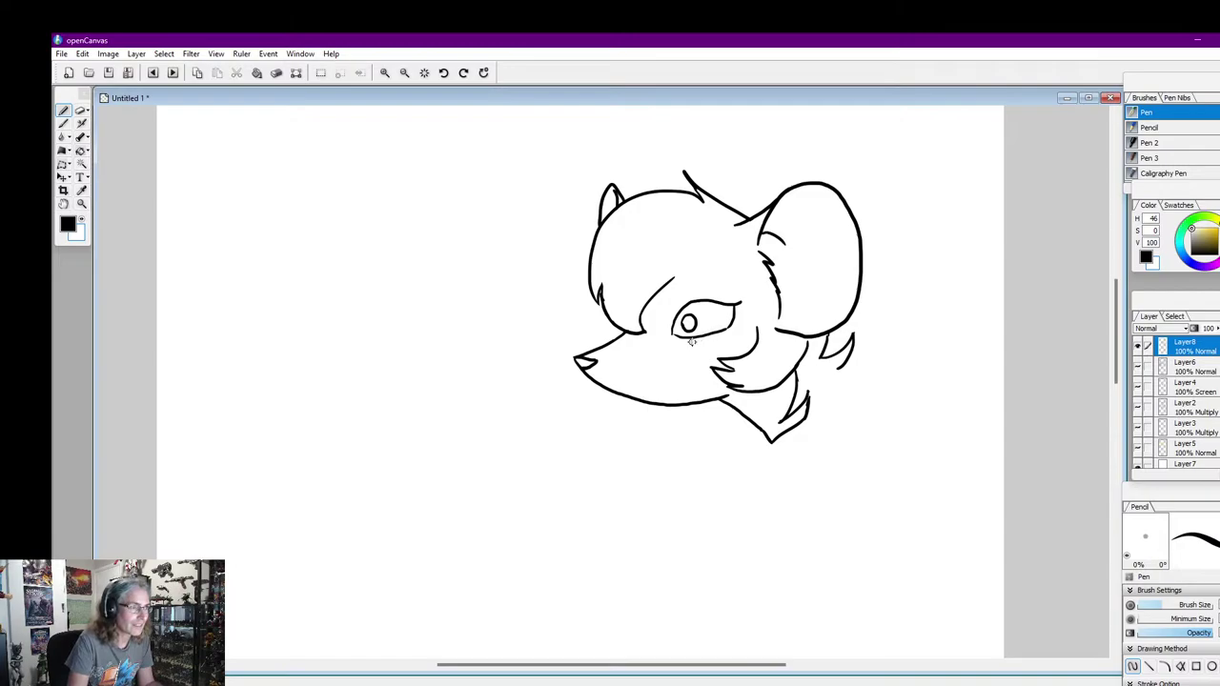
{"action": "left_click_drag", "start_coordinate": [696, 339], "coordinate": [716, 336]}
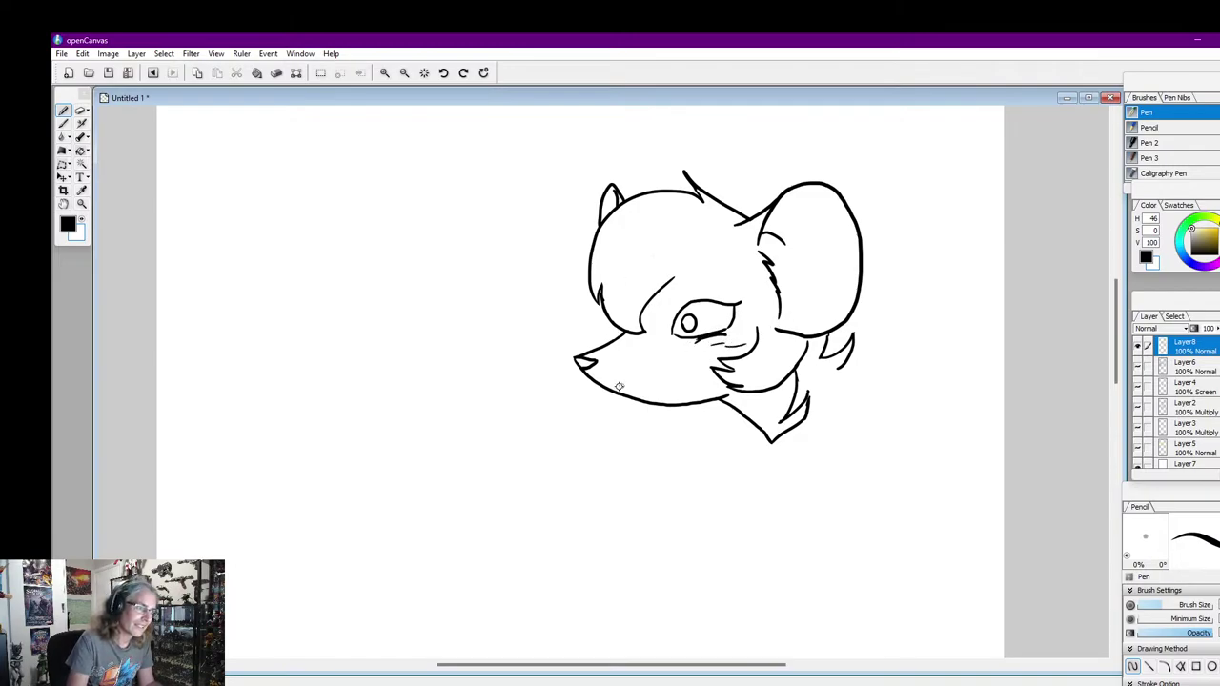
{"action": "mouse_move", "coordinate": [618, 389]}
{"action": "left_mouse_down"}
{"action": "mouse_move", "coordinate": [689, 355]}
{"action": "mouse_move", "coordinate": [696, 402]}
{"action": "left_mouse_up"}
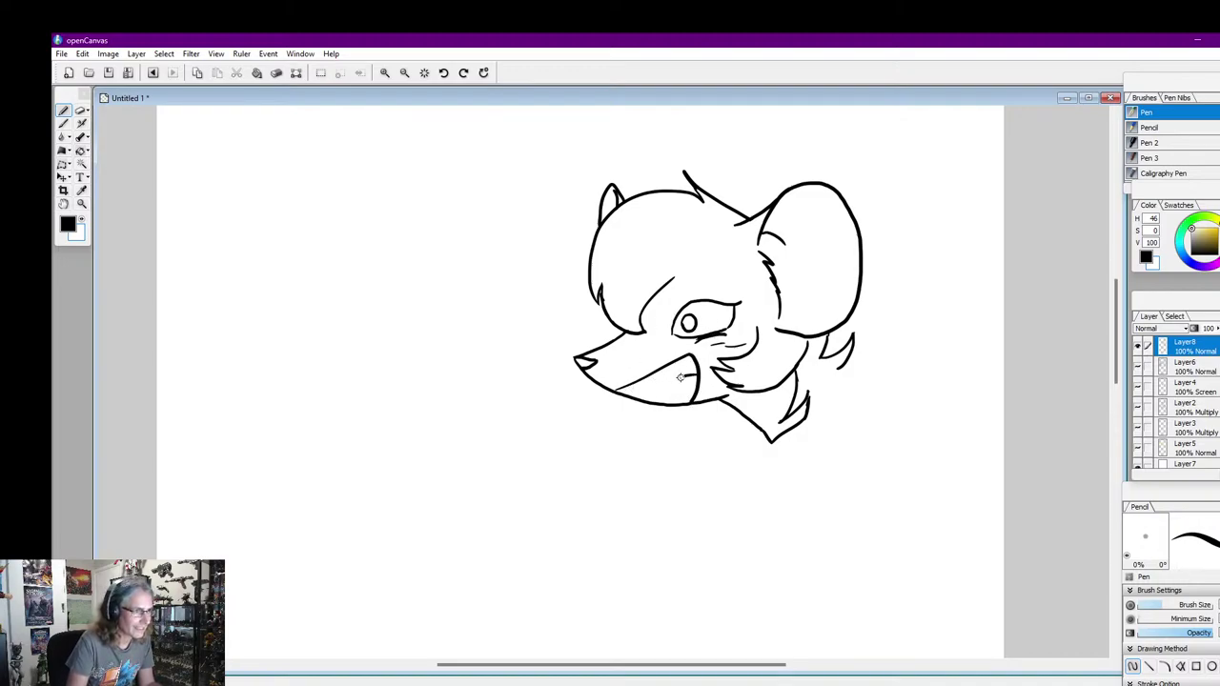
{"action": "left_click_drag", "start_coordinate": [687, 376], "coordinate": [646, 398]}
Paint out the small pupil and redraw a larger black iris with a white highlight, adding a short brow mark above the eye
{"action": "left_click", "coordinate": [82, 221]}
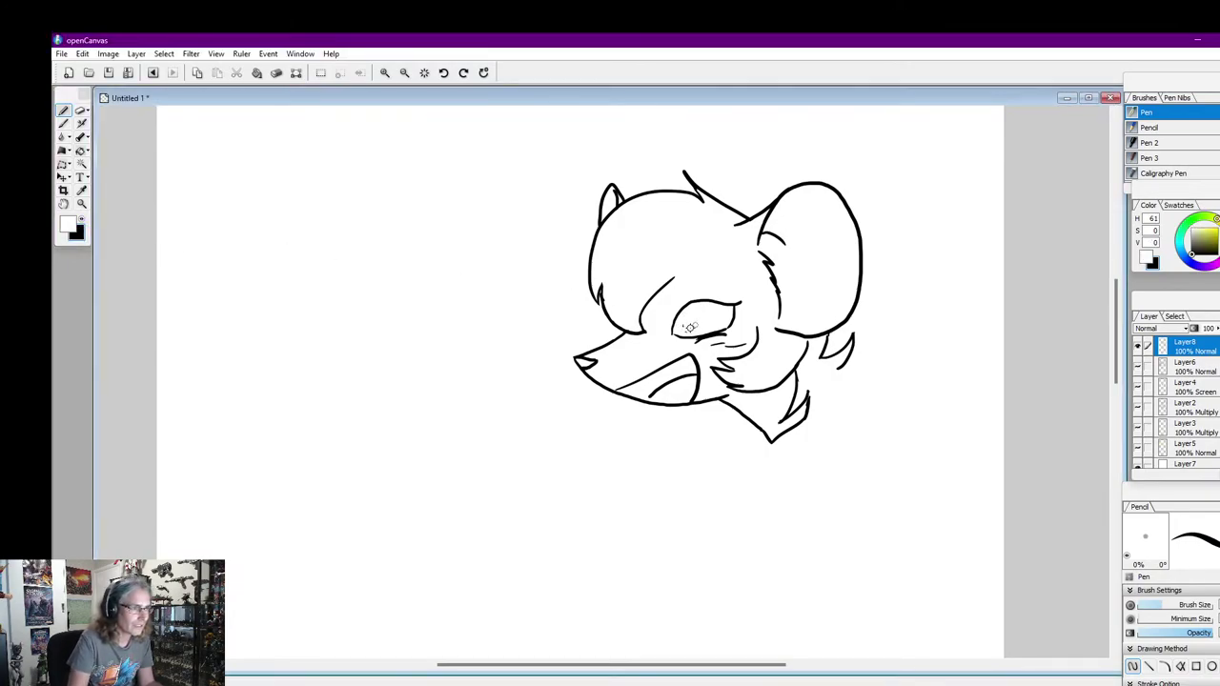
{"action": "left_click", "coordinate": [84, 225]}
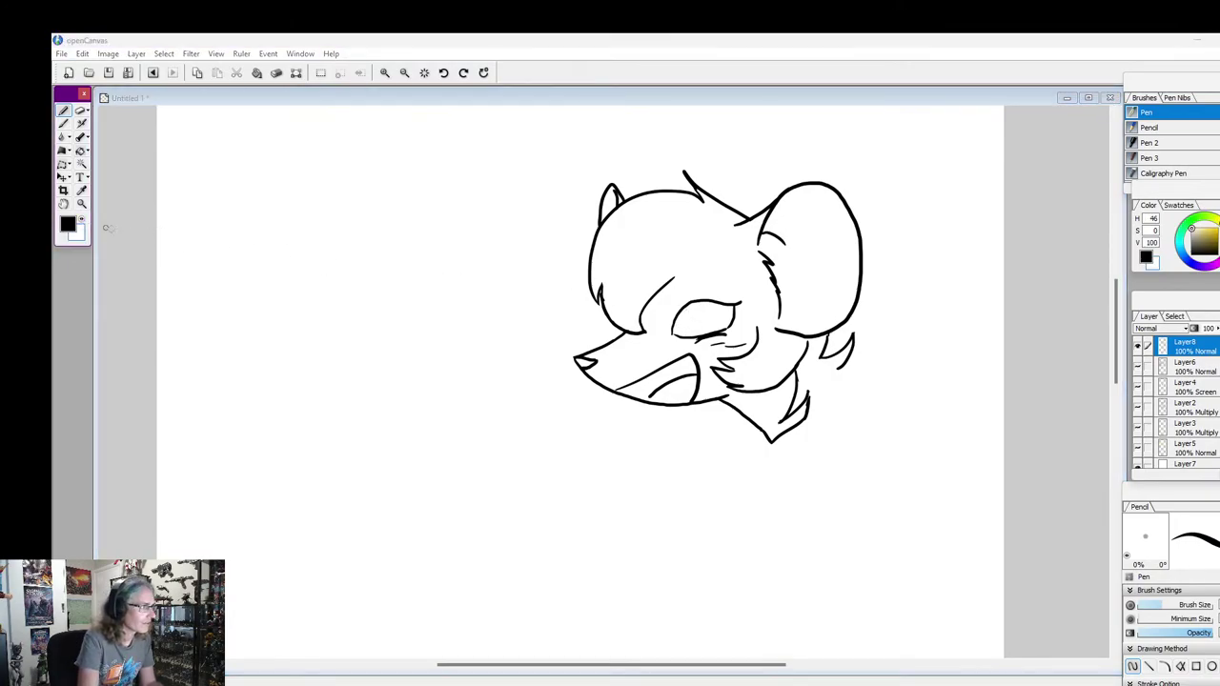
{"action": "left_click", "coordinate": [680, 310]}
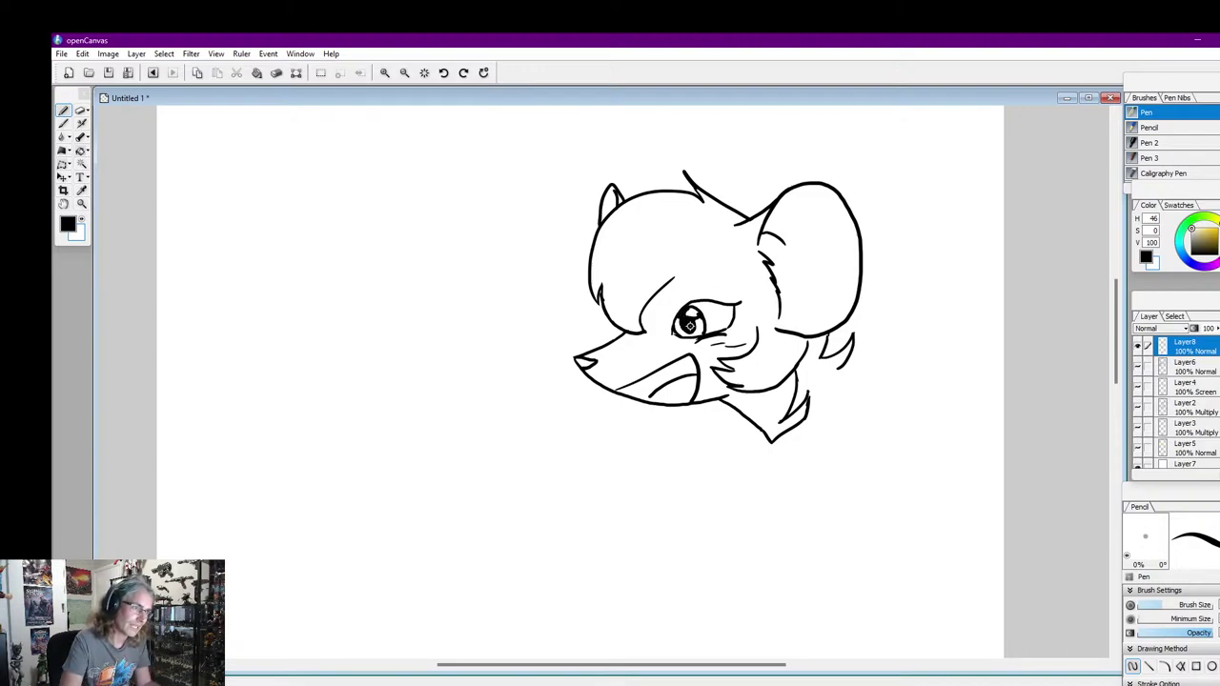
{"action": "left_click", "coordinate": [83, 224]}
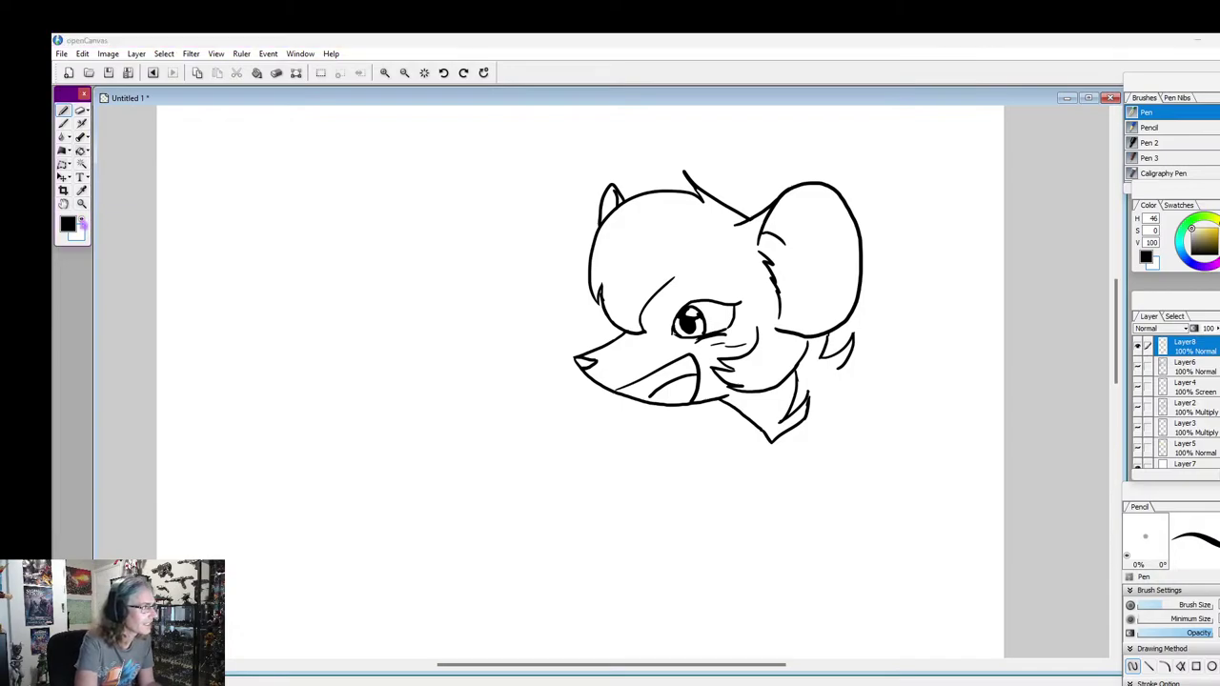
{"action": "left_click", "coordinate": [83, 222]}
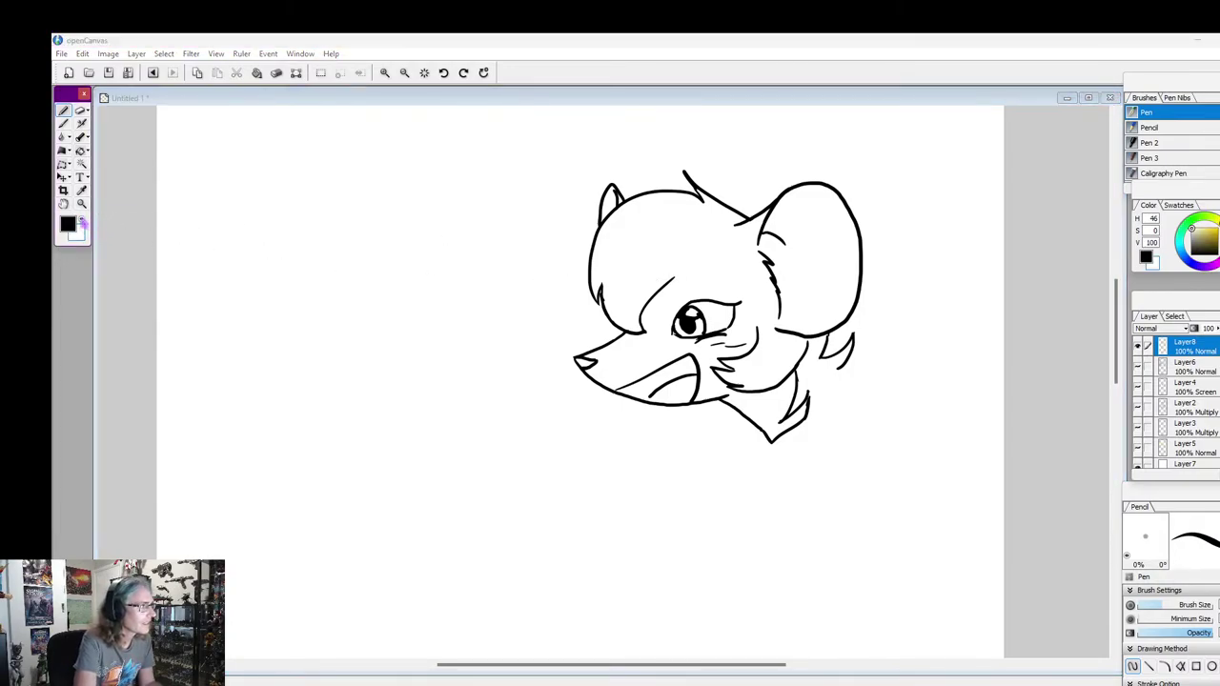
{"action": "left_click", "coordinate": [689, 289]}
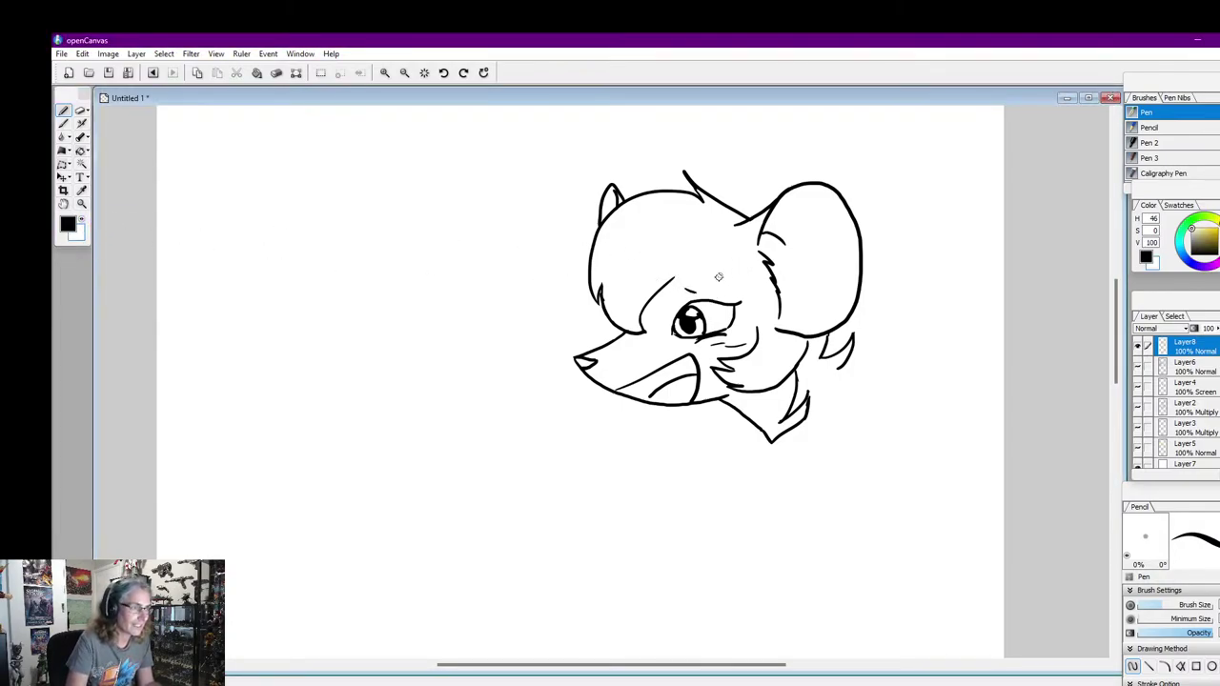
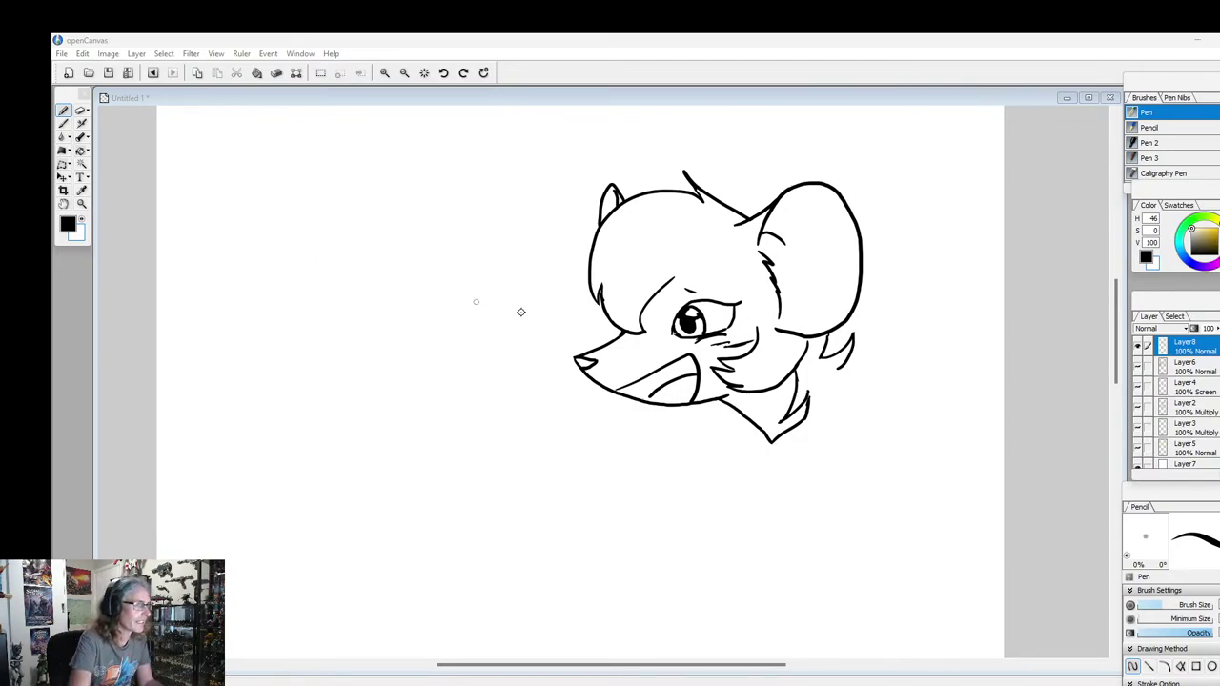
Draw a raised hand with spread fingers over the cheek in black, and paint out the lines running through it in white
{"action": "mouse_move", "coordinate": [743, 396]}
{"action": "left_mouse_down"}
{"action": "mouse_move", "coordinate": [751, 368]}
{"action": "mouse_move", "coordinate": [734, 351]}
{"action": "mouse_move", "coordinate": [759, 353]}
{"action": "left_mouse_up"}
{"action": "mouse_move", "coordinate": [753, 355]}
{"action": "left_mouse_down"}
{"action": "mouse_move", "coordinate": [767, 346]}
{"action": "mouse_move", "coordinate": [776, 366]}
{"action": "left_mouse_up"}
{"action": "mouse_move", "coordinate": [753, 311]}
{"action": "left_mouse_down"}
{"action": "mouse_move", "coordinate": [756, 349]}
{"action": "mouse_move", "coordinate": [789, 334]}
{"action": "mouse_move", "coordinate": [767, 313]}
{"action": "mouse_move", "coordinate": [796, 371]}
{"action": "mouse_move", "coordinate": [805, 331]}
{"action": "mouse_move", "coordinate": [786, 308]}
{"action": "mouse_move", "coordinate": [776, 412]}
{"action": "left_mouse_up"}
{"action": "mouse_move", "coordinate": [760, 408]}
{"action": "left_mouse_down"}
{"action": "mouse_move", "coordinate": [742, 412]}
{"action": "mouse_move", "coordinate": [784, 400]}
{"action": "left_mouse_up"}
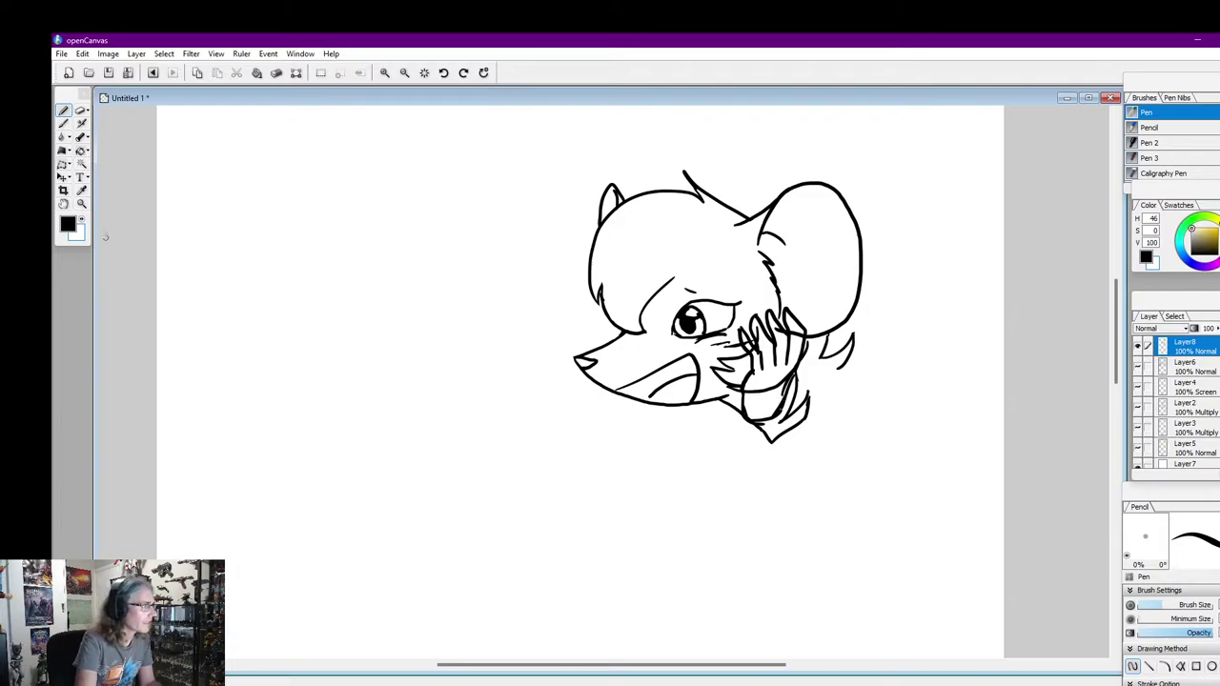
{"action": "left_click", "coordinate": [82, 220]}
{"action": "left_click", "coordinate": [744, 340]}
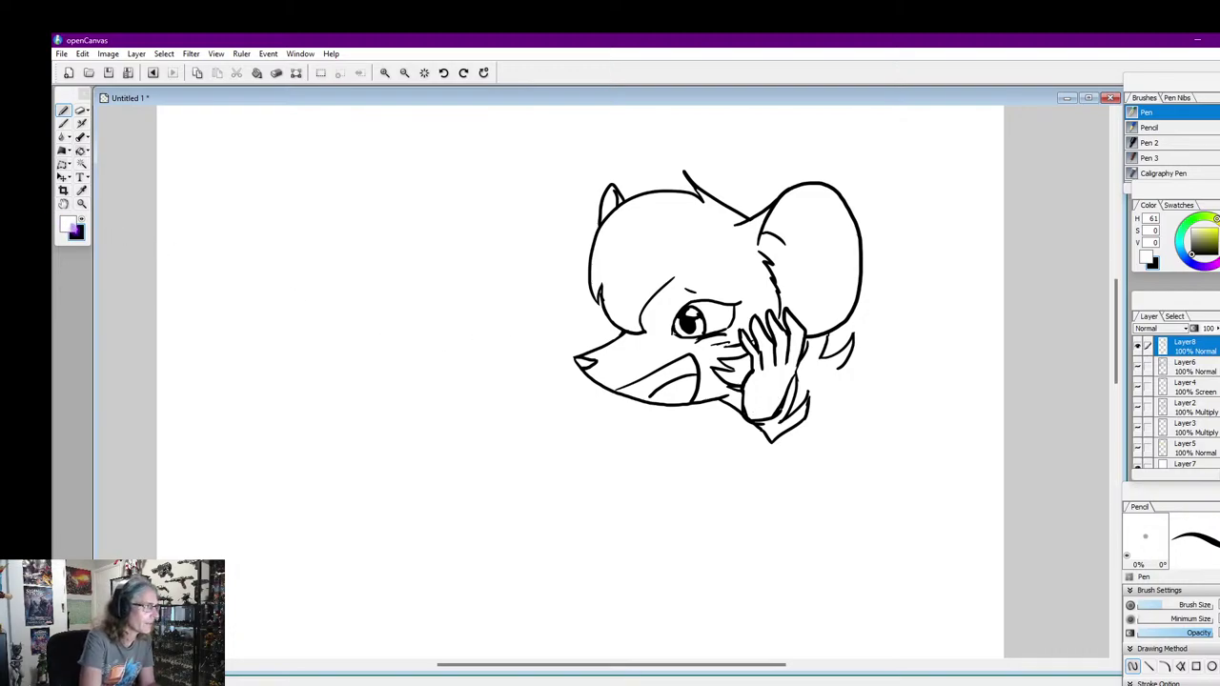
Draw the far hand cupped under the muzzle in black, with fingertips behind the snout, and trim its edge in white
{"action": "left_click", "coordinate": [82, 219]}
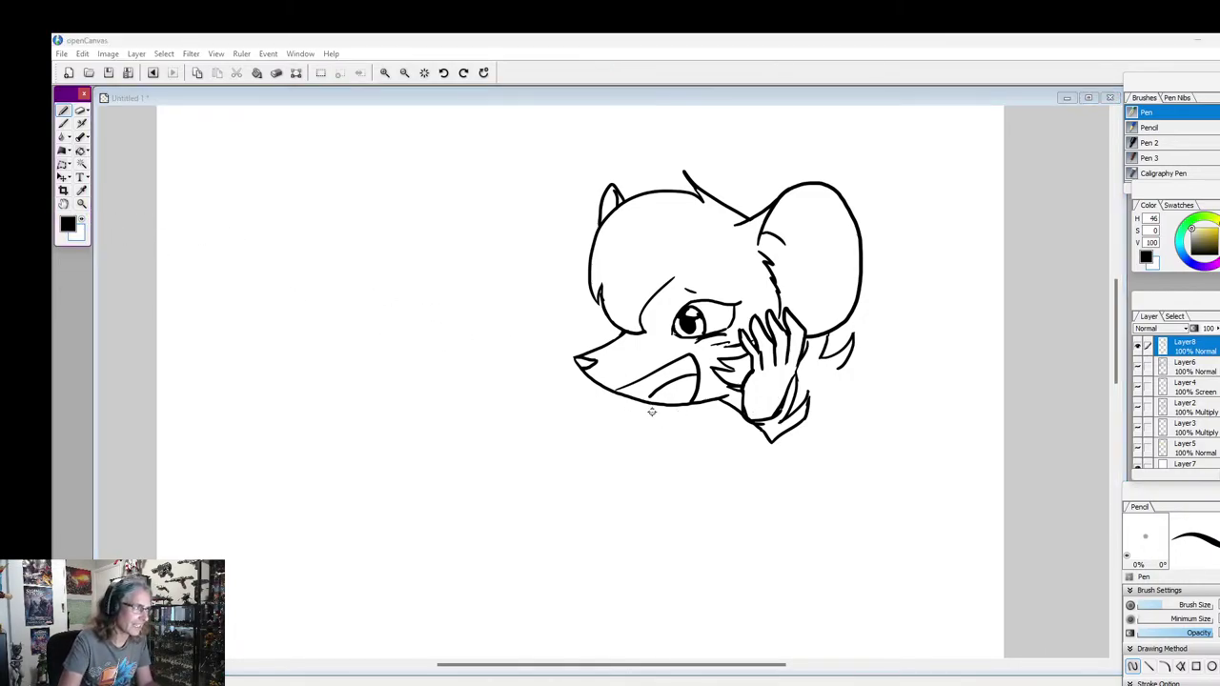
{"action": "mouse_move", "coordinate": [655, 424]}
{"action": "left_mouse_down"}
{"action": "mouse_move", "coordinate": [643, 404]}
{"action": "mouse_move", "coordinate": [694, 418]}
{"action": "left_mouse_up"}
{"action": "mouse_move", "coordinate": [615, 401]}
{"action": "left_mouse_down"}
{"action": "mouse_move", "coordinate": [631, 425]}
{"action": "mouse_move", "coordinate": [682, 426]}
{"action": "mouse_move", "coordinate": [635, 426]}
{"action": "mouse_move", "coordinate": [668, 426]}
{"action": "left_mouse_up"}
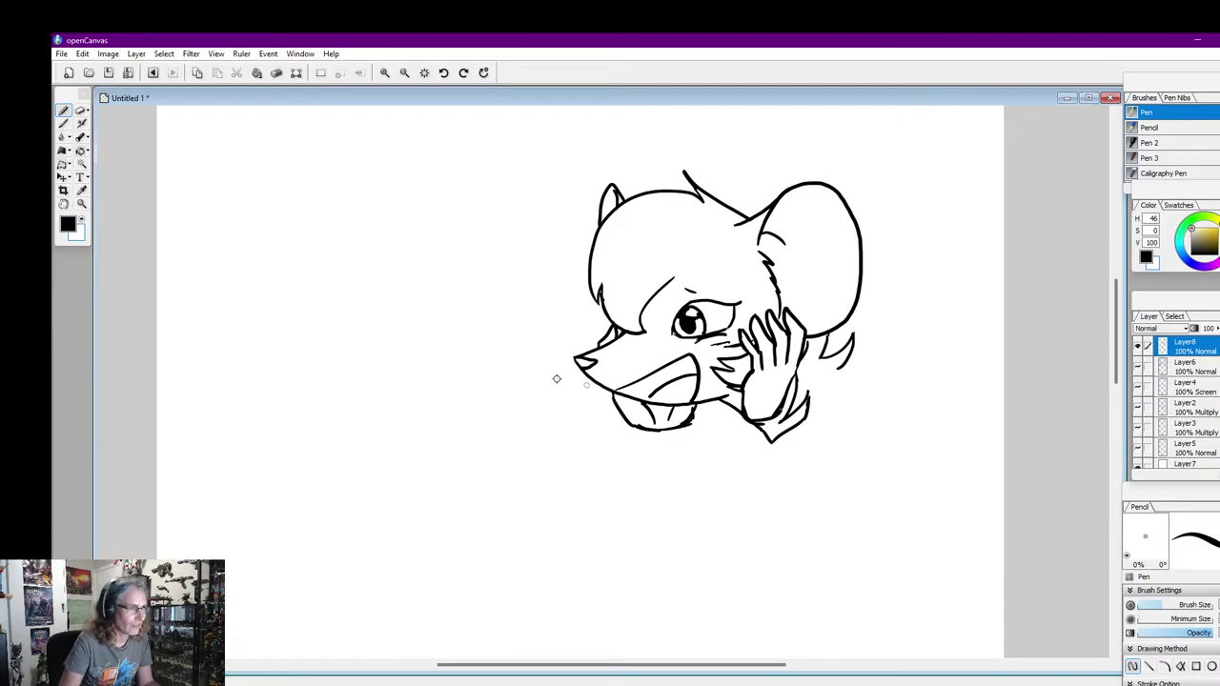
{"action": "left_click", "coordinate": [81, 225]}
{"action": "left_click", "coordinate": [703, 415]}
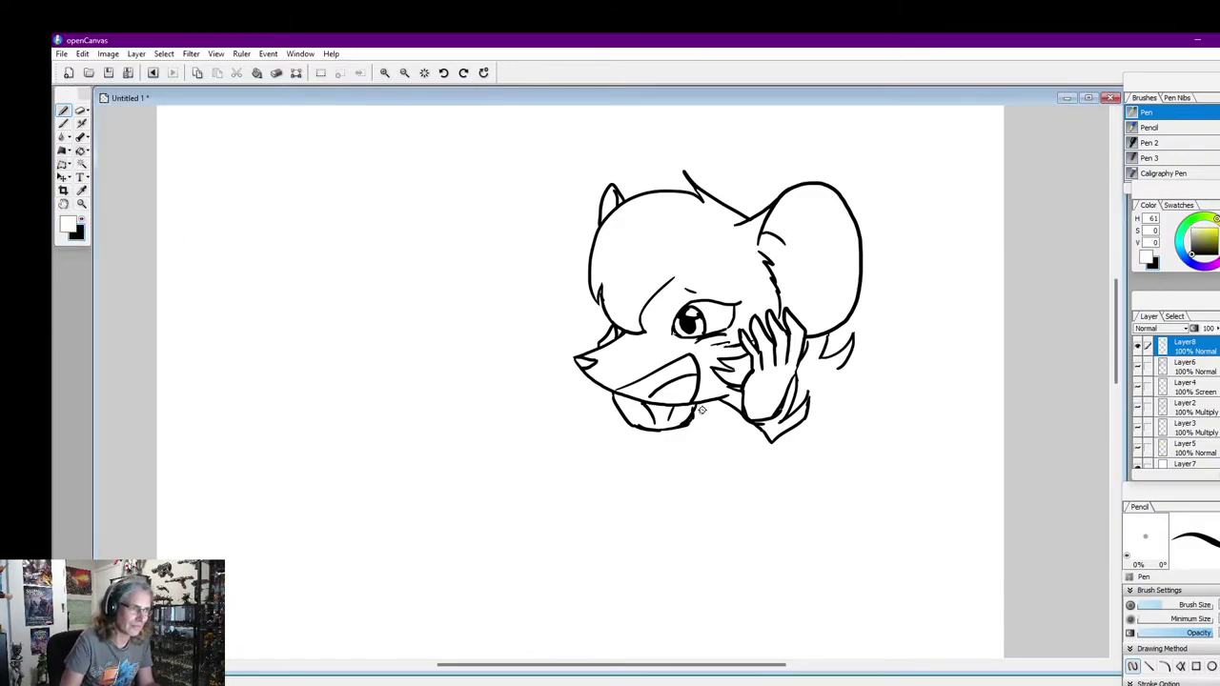
{"action": "mouse_move", "coordinate": [701, 410]}
{"action": "left_mouse_down"}
{"action": "mouse_move", "coordinate": [690, 422]}
{"action": "mouse_move", "coordinate": [690, 412]}
{"action": "left_mouse_up"}
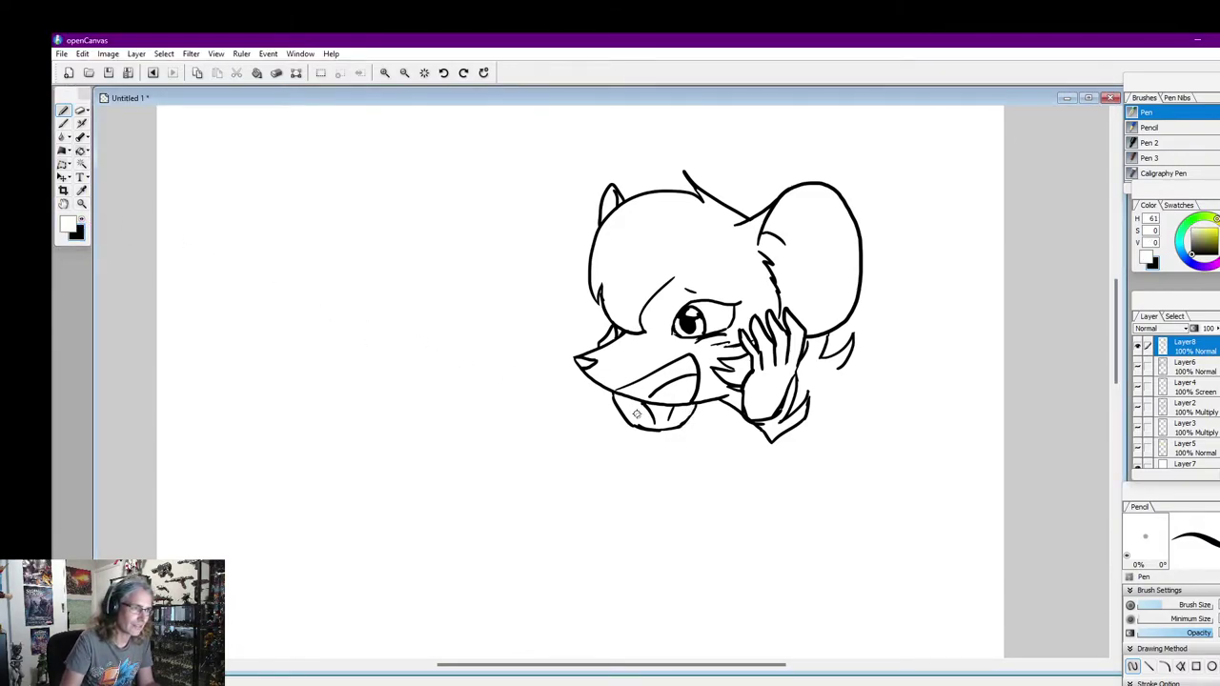
Draw a narrow black cuff around the wrist of each hand
{"action": "left_click_drag", "start_coordinate": [1117, 381], "coordinate": [1115, 385]}
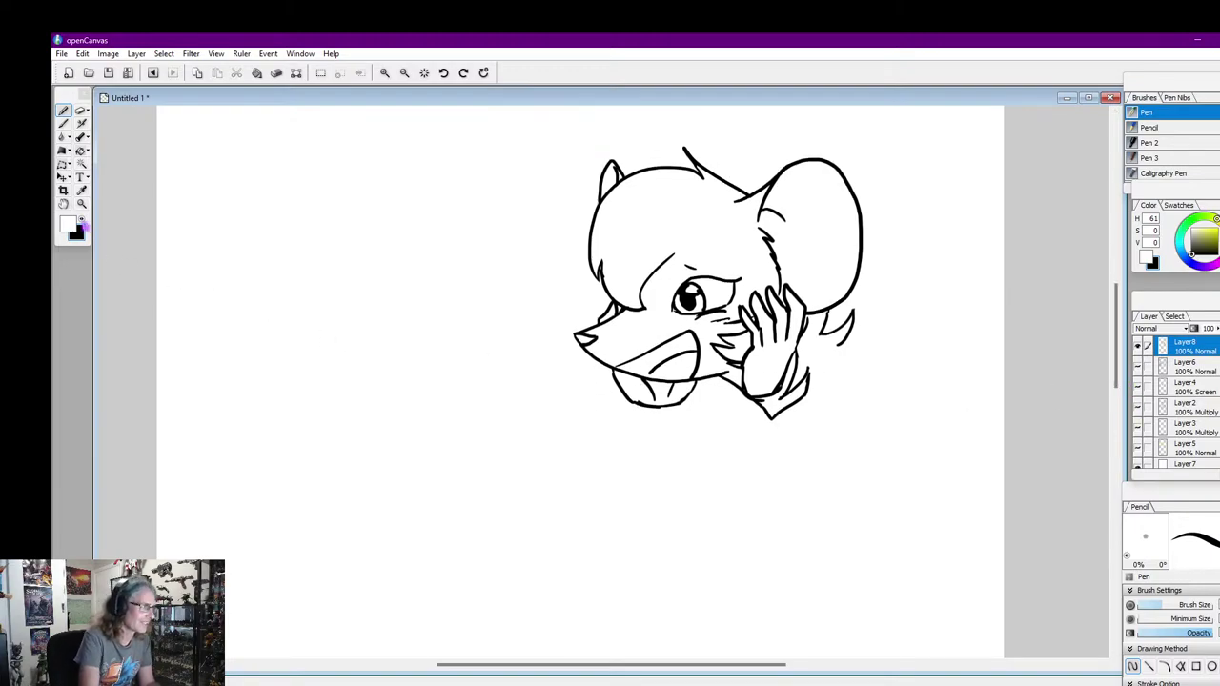
{"action": "left_click", "coordinate": [82, 219]}
{"action": "mouse_move", "coordinate": [751, 398]}
{"action": "left_mouse_down"}
{"action": "mouse_move", "coordinate": [749, 412]}
{"action": "mouse_move", "coordinate": [783, 411]}
{"action": "left_mouse_up"}
{"action": "left_click_drag", "start_coordinate": [783, 394], "coordinate": [784, 412]}
{"action": "left_click_drag", "start_coordinate": [671, 416], "coordinate": [631, 405]}
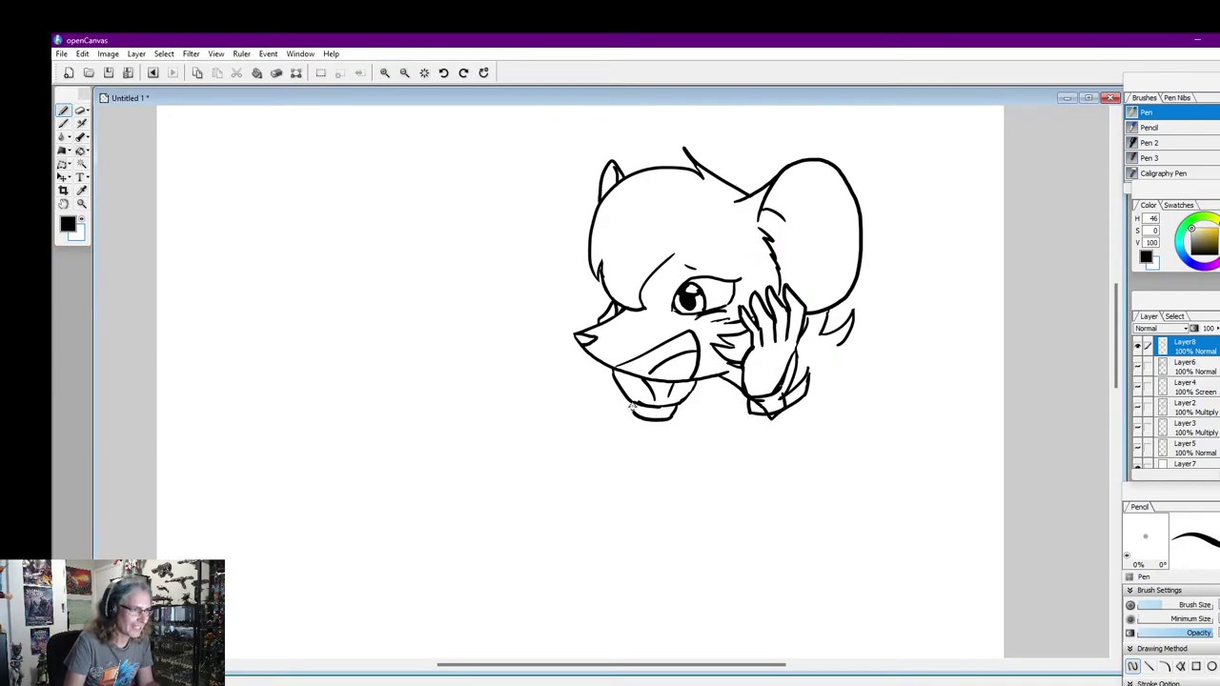
Paint out the neck tuft lines crossing the cuff below the raised hand in white, and touch up its edge in black
{"action": "left_click", "coordinate": [82, 219]}
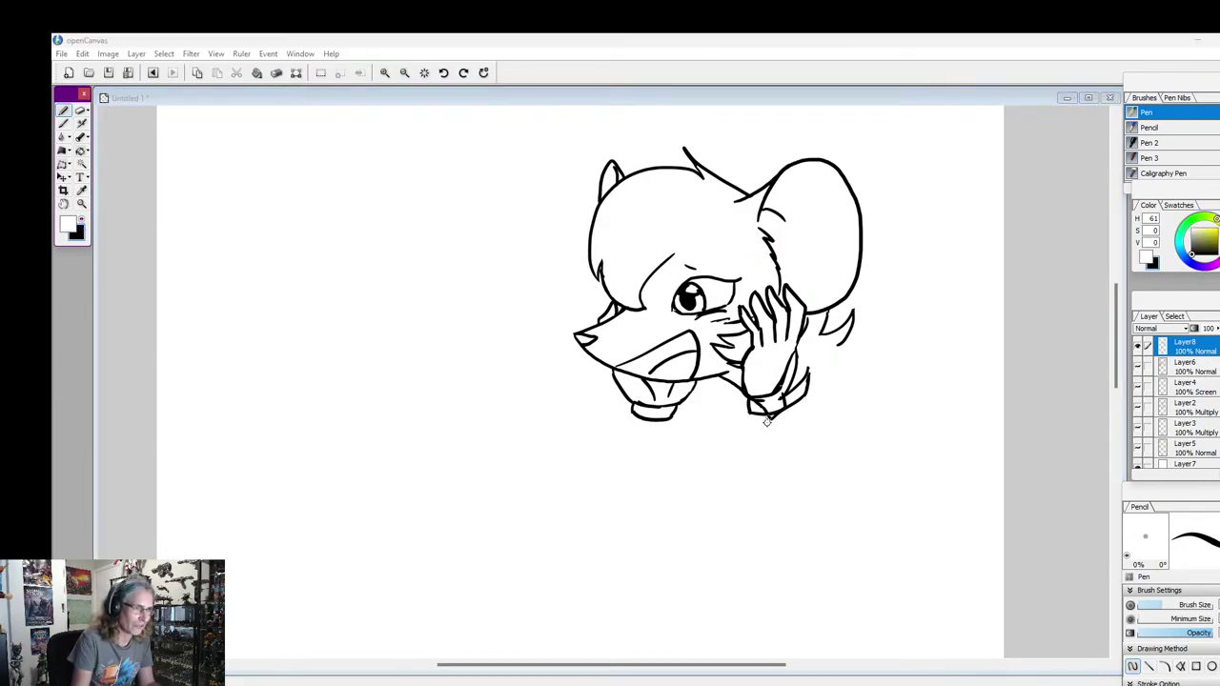
{"action": "left_click_drag", "start_coordinate": [768, 412], "coordinate": [758, 407]}
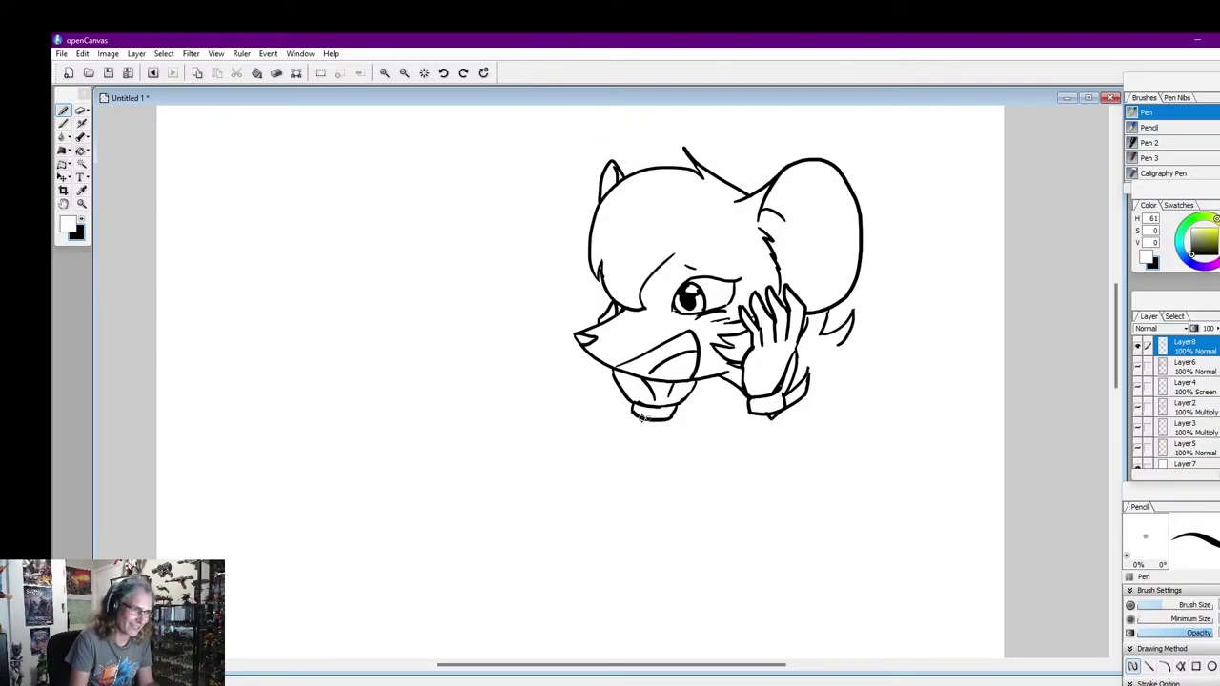
{"action": "left_click", "coordinate": [82, 218]}
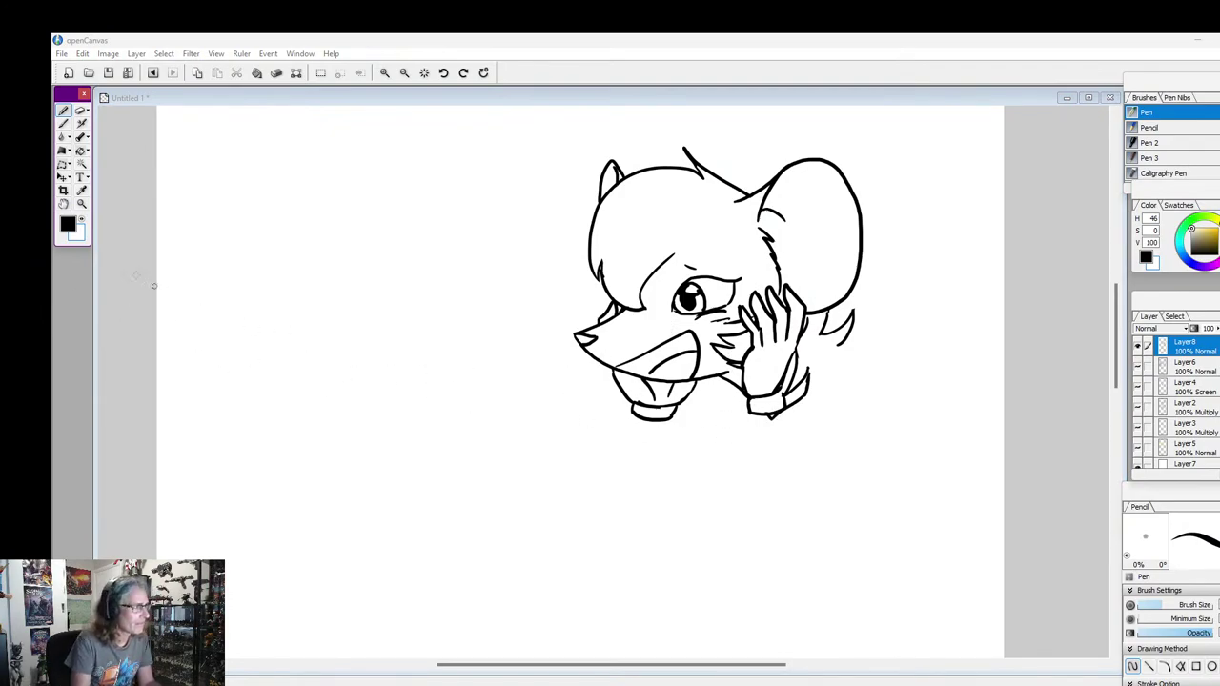
{"action": "left_click", "coordinate": [82, 218]}
{"action": "left_click", "coordinate": [789, 418]}
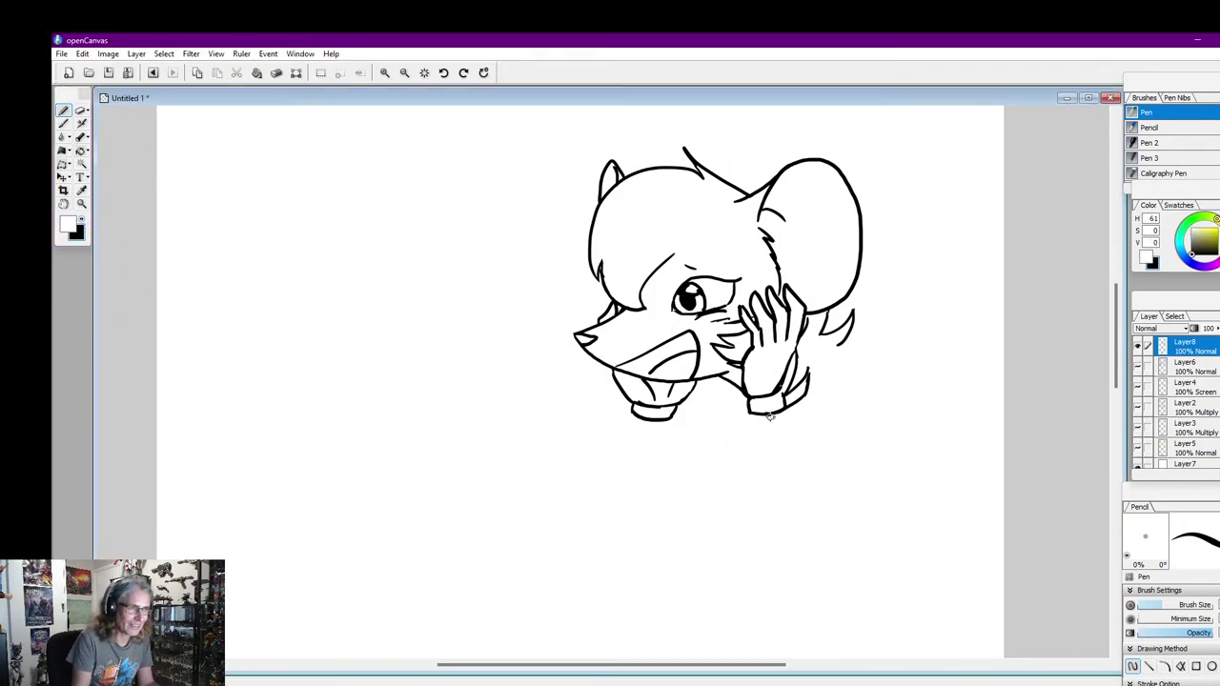
{"action": "left_click", "coordinate": [82, 219]}
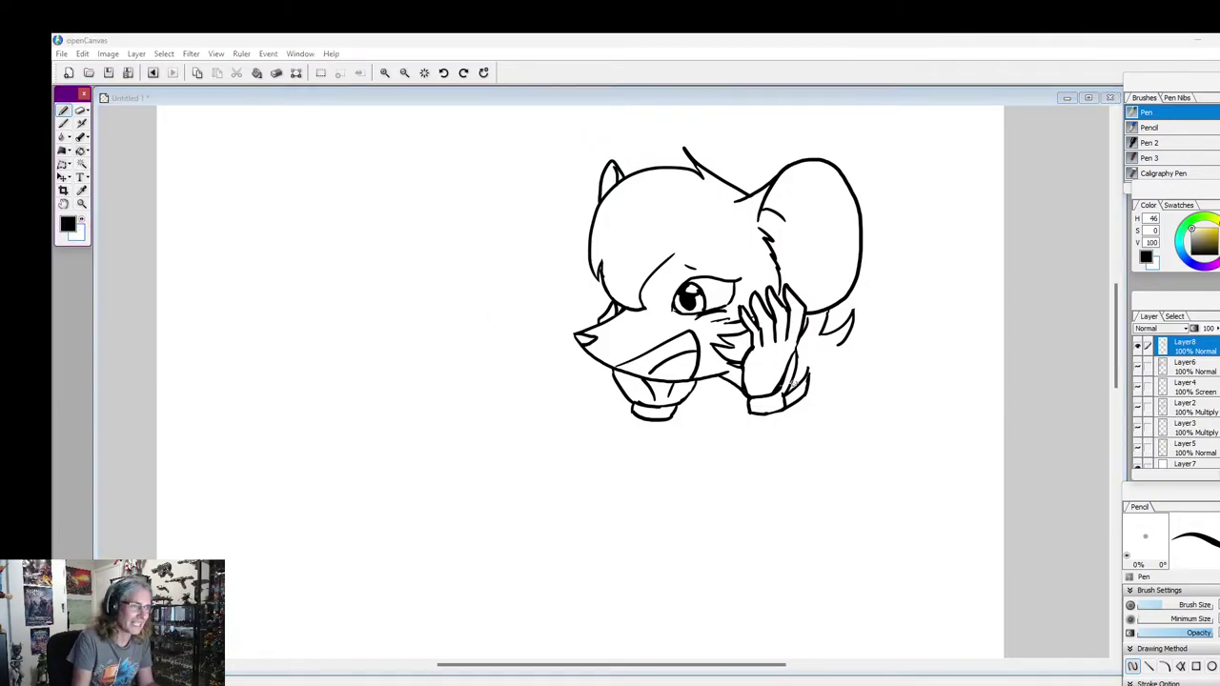
{"action": "left_click", "coordinate": [781, 394]}
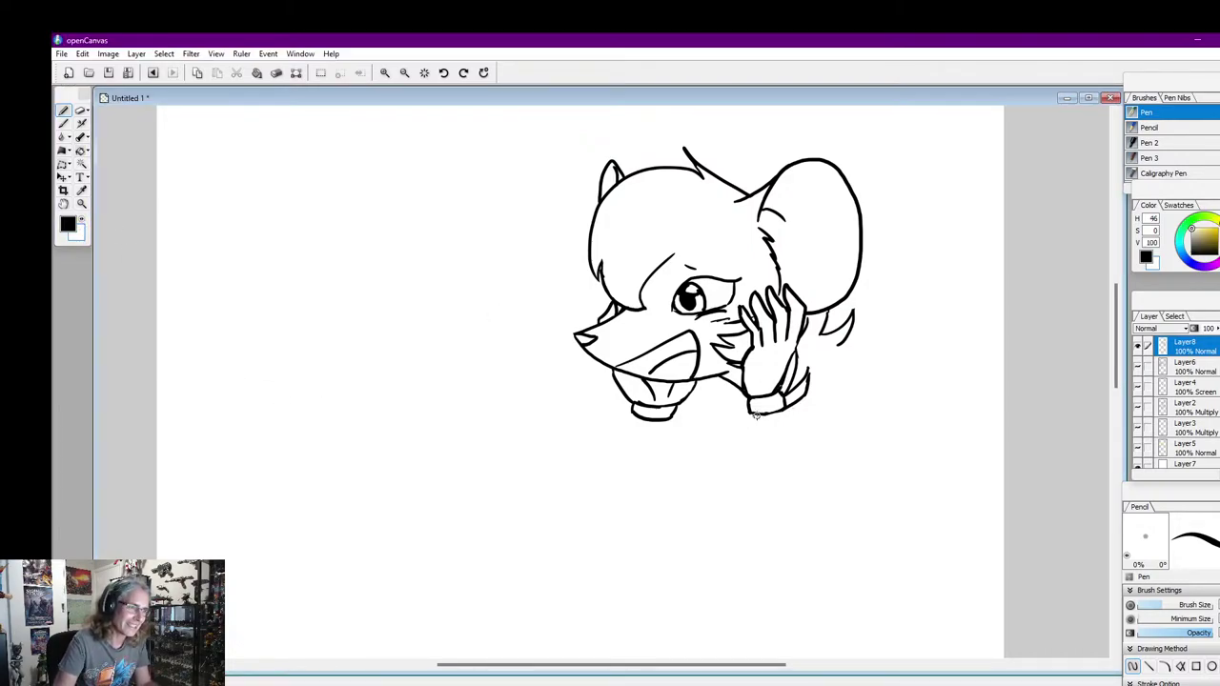
Draw both forearms in black from the cuffs down to bent elbows
{"action": "left_click_drag", "start_coordinate": [788, 412], "coordinate": [848, 477]}
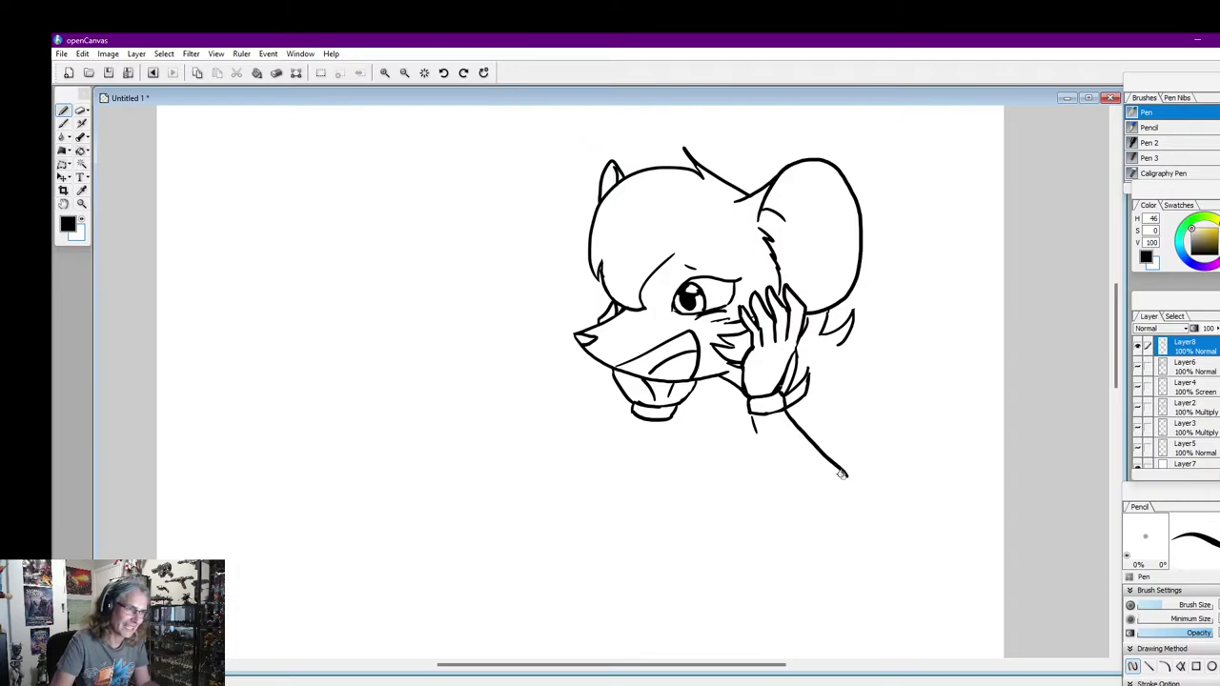
{"action": "mouse_move", "coordinate": [751, 417]}
{"action": "left_mouse_down"}
{"action": "mouse_move", "coordinate": [780, 506]}
{"action": "mouse_move", "coordinate": [807, 522]}
{"action": "left_mouse_up"}
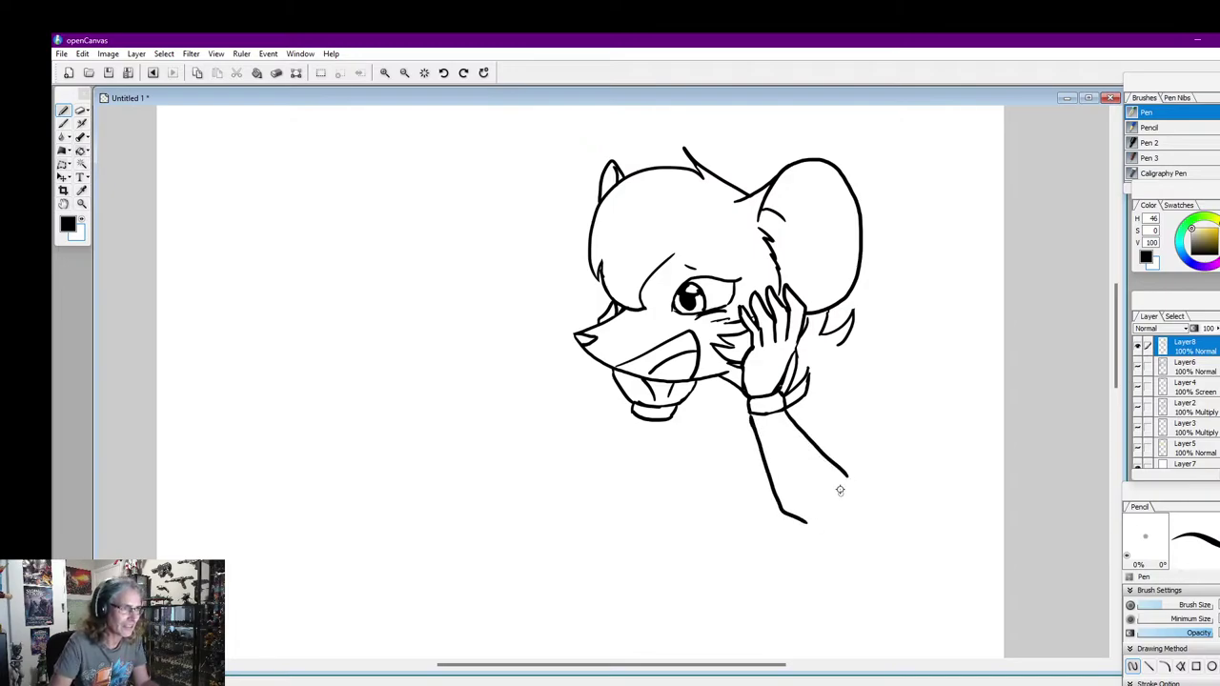
{"action": "left_click_drag", "start_coordinate": [848, 474], "coordinate": [853, 517]}
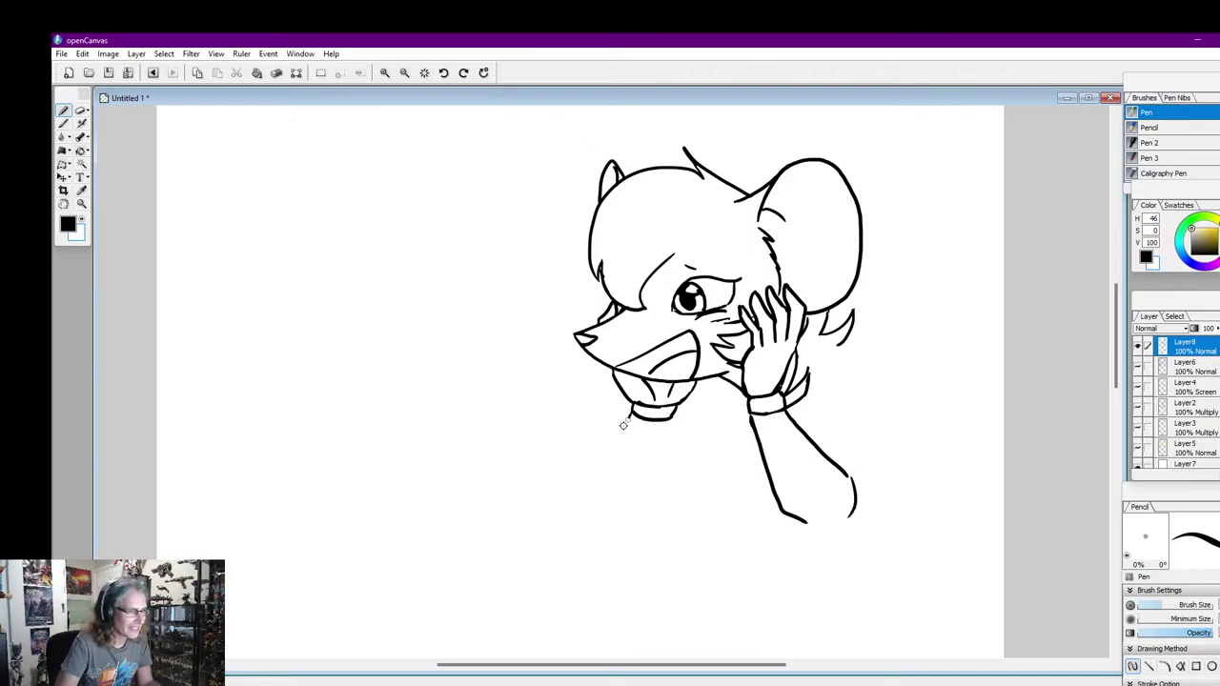
{"action": "left_click_drag", "start_coordinate": [629, 414], "coordinate": [589, 467]}
{"action": "mouse_move", "coordinate": [669, 419]}
{"action": "left_mouse_down"}
{"action": "mouse_move", "coordinate": [651, 502]}
{"action": "mouse_move", "coordinate": [614, 532]}
{"action": "left_mouse_up"}
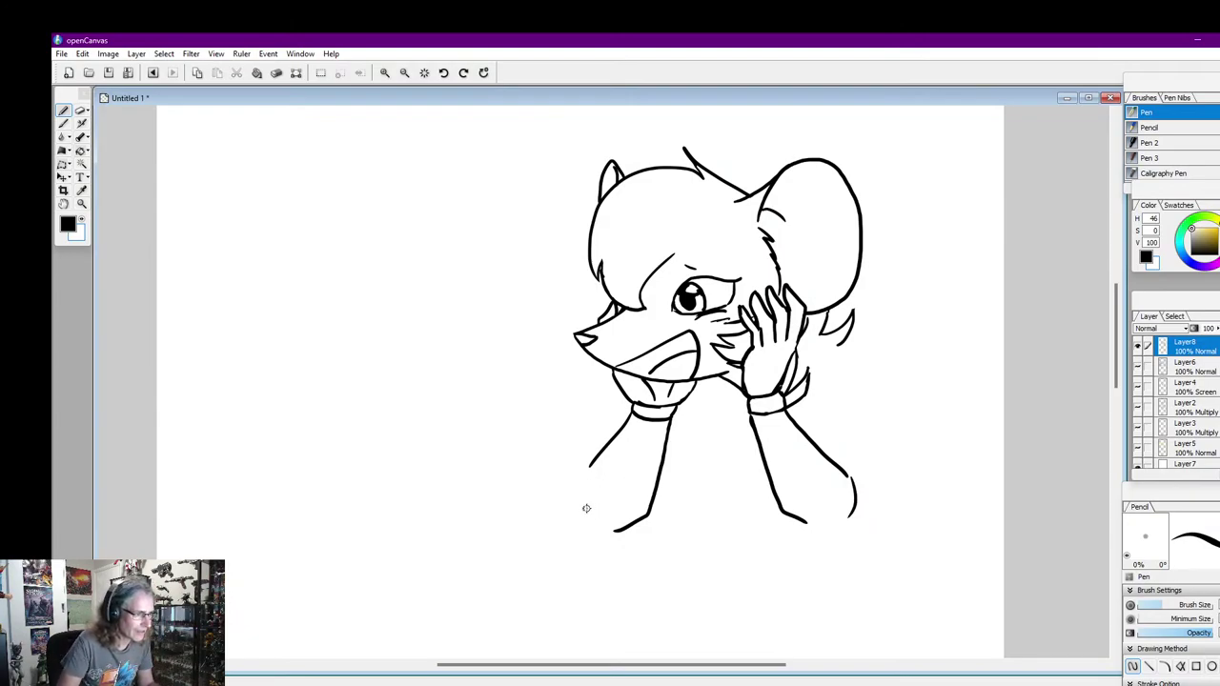
Draw a four-sided shape at the lower end of each forearm, with a curved line dividing it lengthwise
{"action": "mouse_move", "coordinate": [578, 512]}
{"action": "left_mouse_down"}
{"action": "mouse_move", "coordinate": [609, 494]}
{"action": "mouse_move", "coordinate": [610, 536]}
{"action": "mouse_move", "coordinate": [577, 517]}
{"action": "mouse_move", "coordinate": [612, 536]}
{"action": "left_mouse_up"}
{"action": "mouse_move", "coordinate": [814, 509]}
{"action": "left_mouse_down"}
{"action": "mouse_move", "coordinate": [846, 516]}
{"action": "mouse_move", "coordinate": [830, 537]}
{"action": "mouse_move", "coordinate": [855, 528]}
{"action": "mouse_move", "coordinate": [848, 506]}
{"action": "mouse_move", "coordinate": [853, 543]}
{"action": "left_mouse_up"}
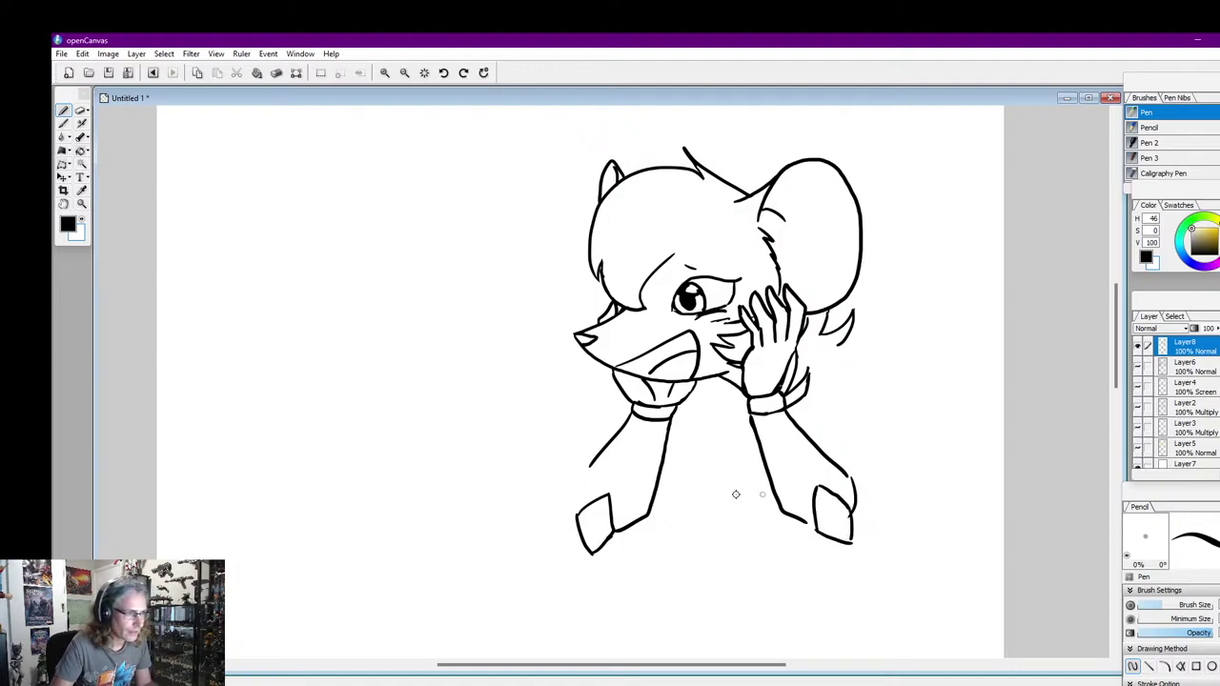
{"action": "left_click_drag", "start_coordinate": [606, 496], "coordinate": [590, 553]}
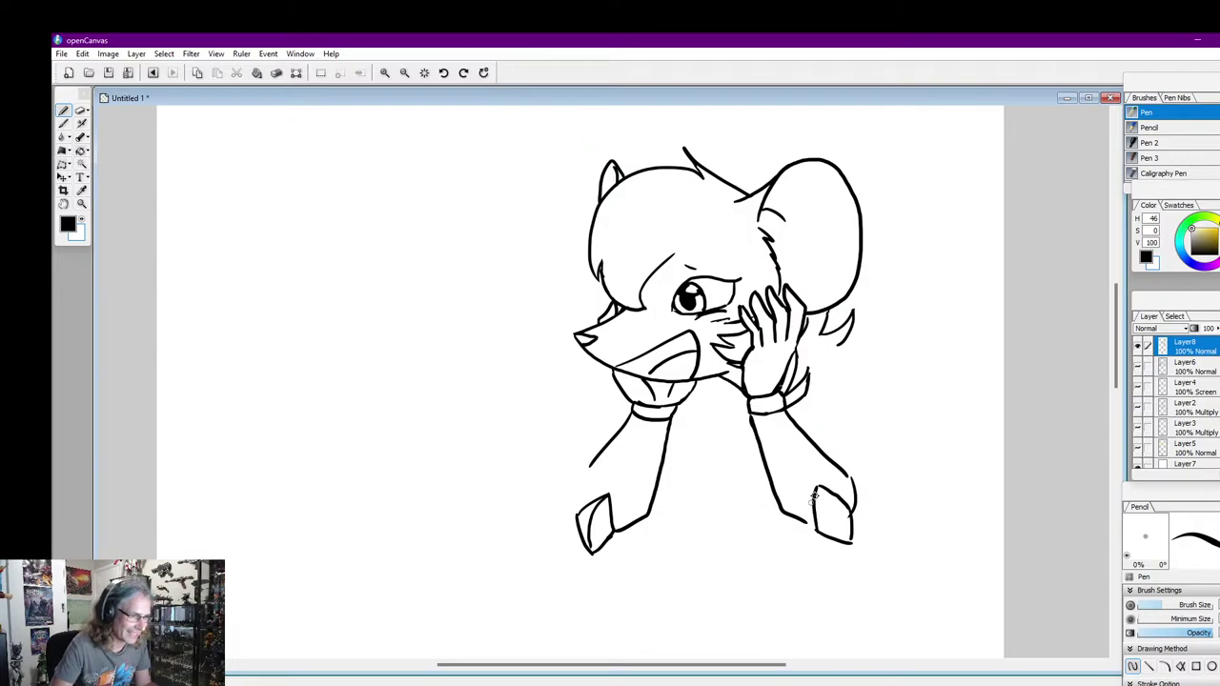
{"action": "left_click_drag", "start_coordinate": [818, 486], "coordinate": [839, 540]}
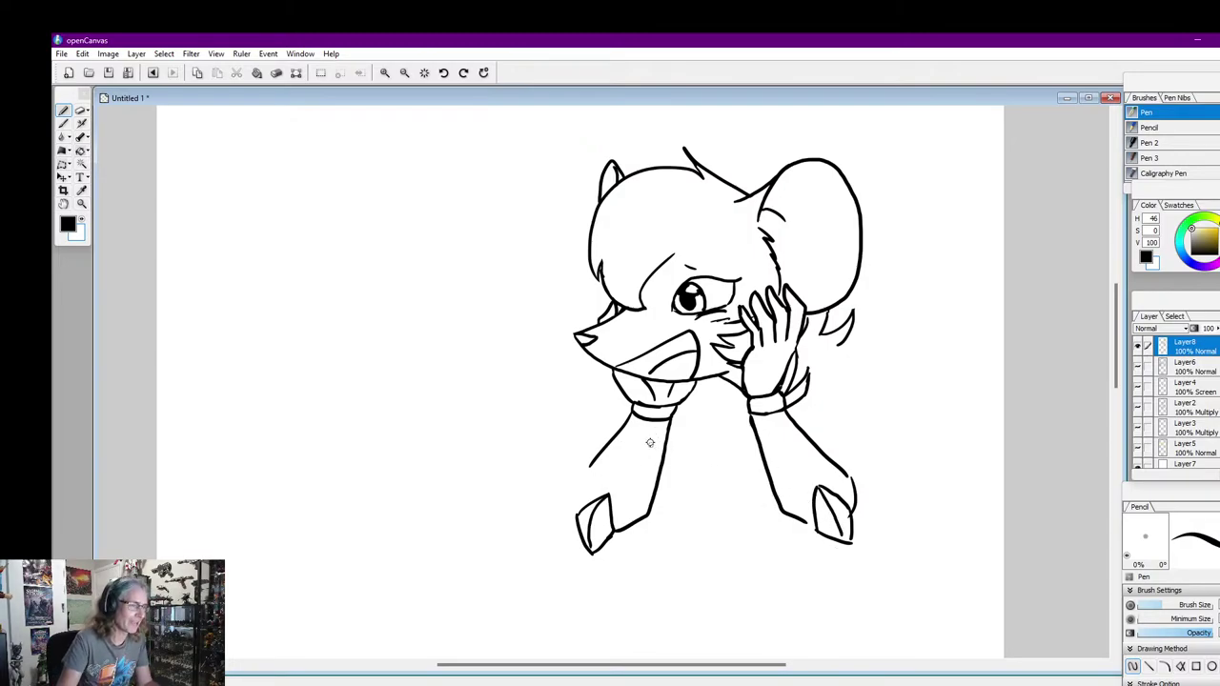
Draw lengthwise panel lines and a short cross line inside the left forearm, and extend its outer edge to the elbow plate
{"action": "mouse_move", "coordinate": [654, 418]}
{"action": "left_mouse_down"}
{"action": "mouse_move", "coordinate": [625, 467]}
{"action": "mouse_move", "coordinate": [614, 531]}
{"action": "left_mouse_up"}
{"action": "left_click_drag", "start_coordinate": [618, 487], "coordinate": [597, 481]}
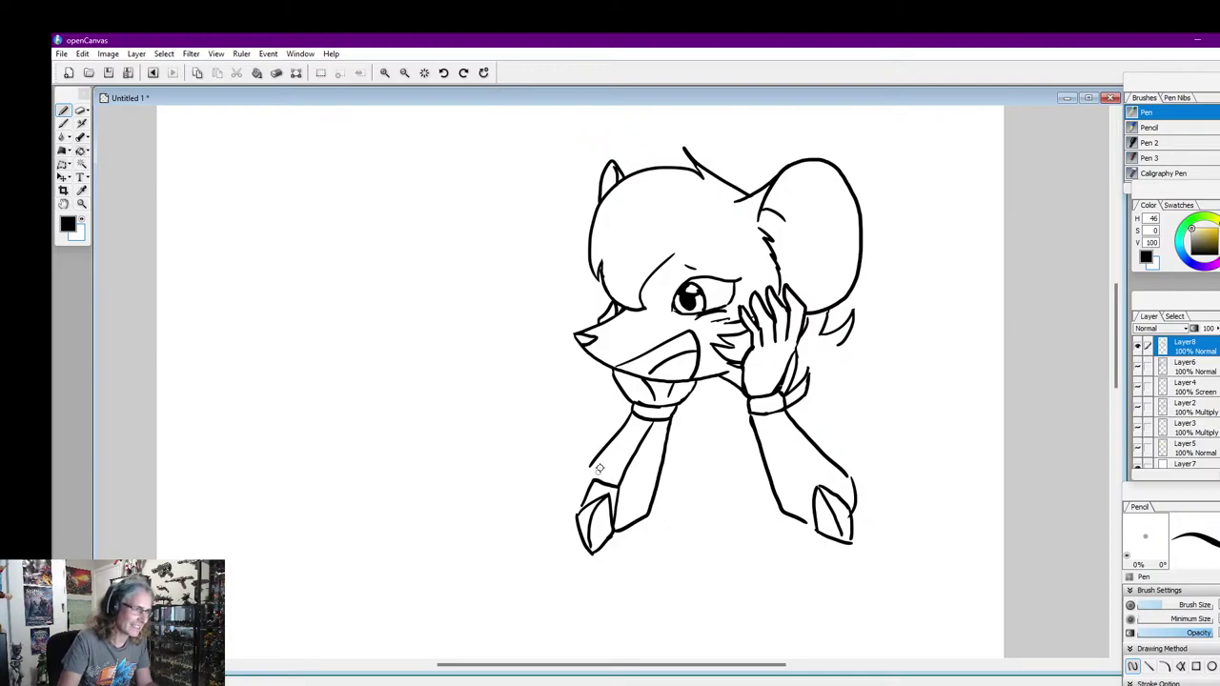
{"action": "left_click_drag", "start_coordinate": [629, 419], "coordinate": [578, 490]}
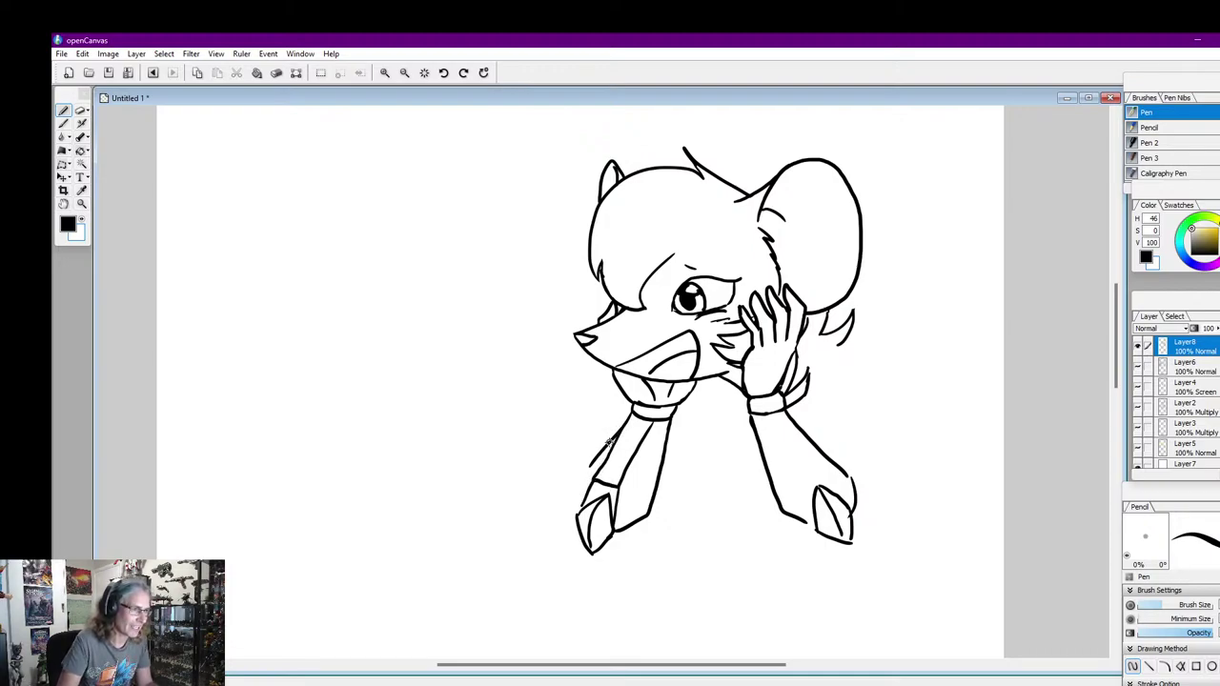
{"action": "left_click_drag", "start_coordinate": [608, 440], "coordinate": [574, 513]}
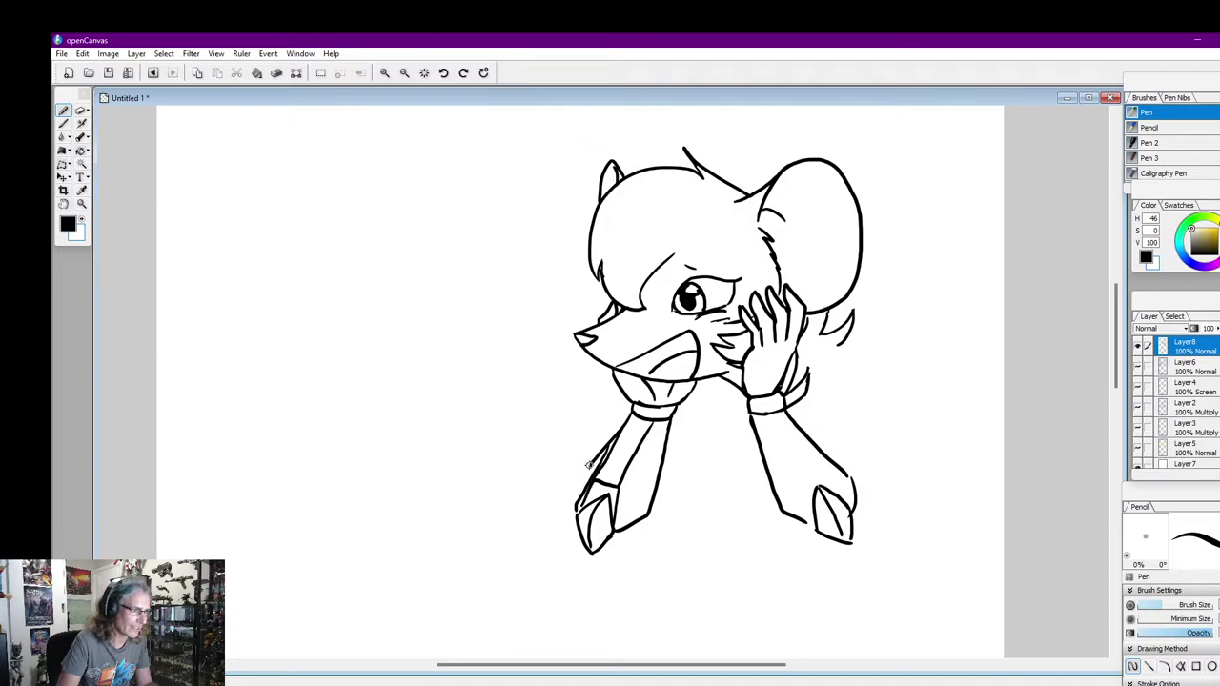
{"action": "mouse_move", "coordinate": [589, 465]}
{"action": "left_mouse_down"}
{"action": "mouse_move", "coordinate": [627, 475]}
{"action": "mouse_move", "coordinate": [644, 453]}
{"action": "mouse_move", "coordinate": [626, 525]}
{"action": "mouse_move", "coordinate": [662, 446]}
{"action": "left_mouse_up"}
Draw matching panel lines inside the right forearm and close its outline around the elbow
{"action": "mouse_move", "coordinate": [752, 410]}
{"action": "left_mouse_down"}
{"action": "mouse_move", "coordinate": [798, 495]}
{"action": "mouse_move", "coordinate": [828, 472]}
{"action": "left_mouse_up"}
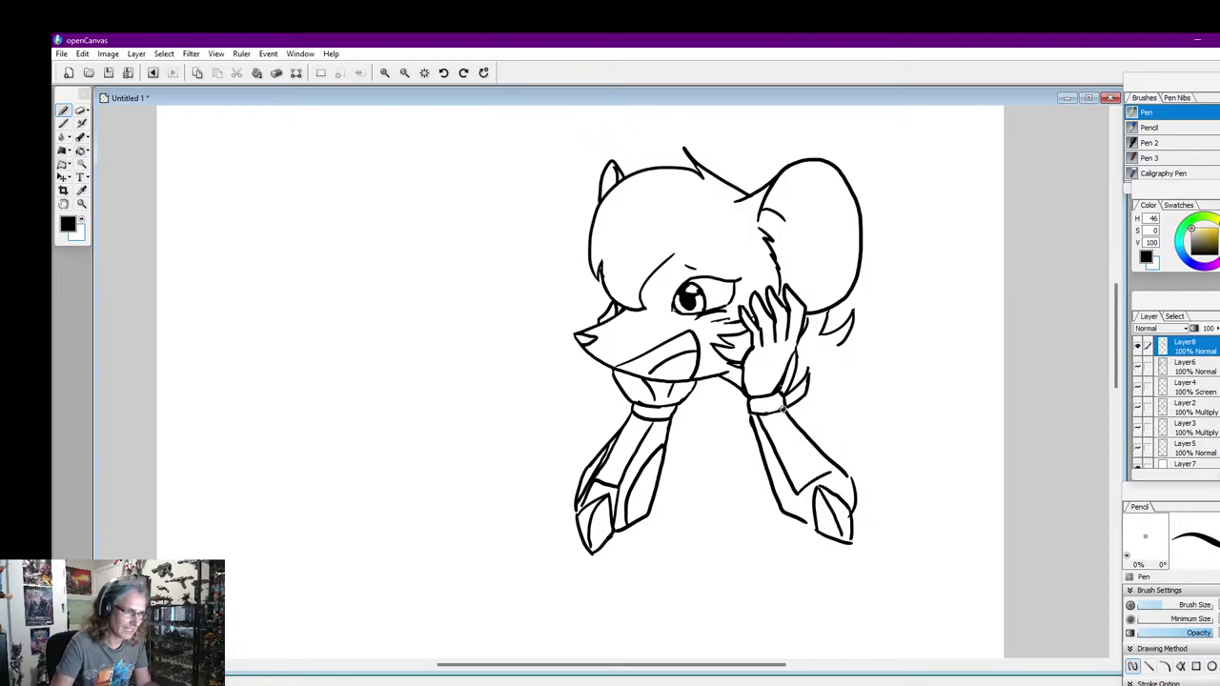
{"action": "mouse_move", "coordinate": [778, 406]}
{"action": "left_mouse_down"}
{"action": "mouse_move", "coordinate": [827, 474]}
{"action": "mouse_move", "coordinate": [800, 522]}
{"action": "left_mouse_up"}
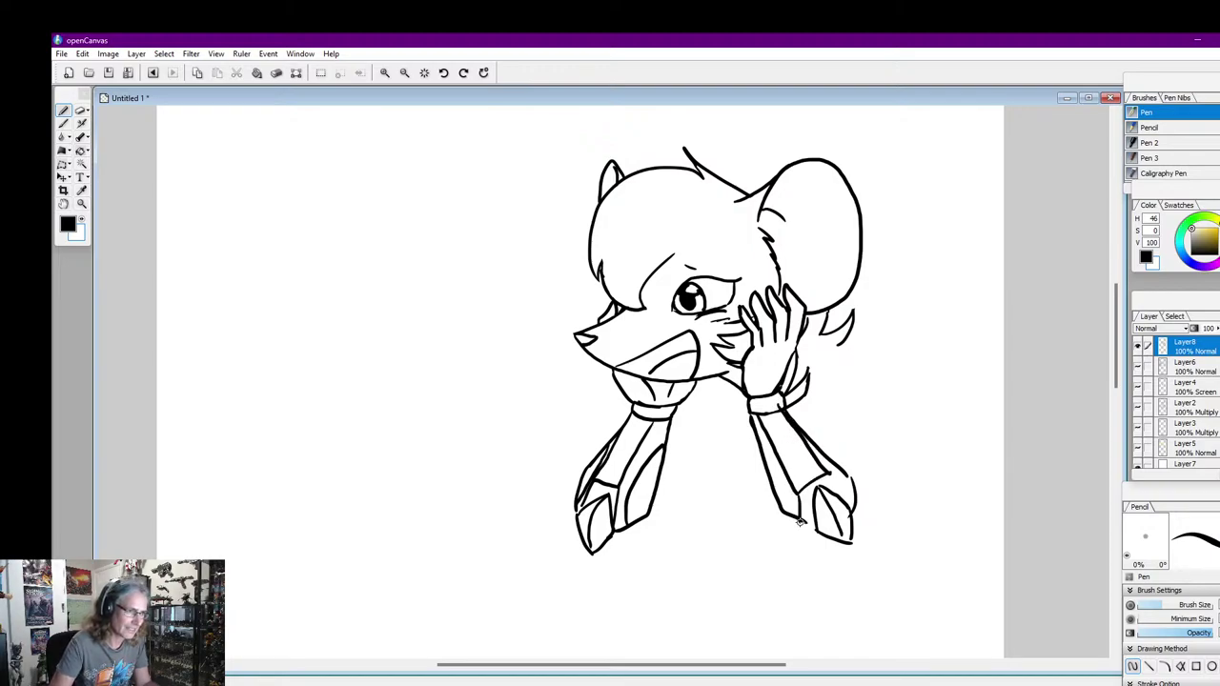
{"action": "left_click_drag", "start_coordinate": [832, 471], "coordinate": [855, 495]}
{"action": "left_click_drag", "start_coordinate": [760, 445], "coordinate": [789, 516]}
{"action": "left_click_drag", "start_coordinate": [818, 448], "coordinate": [853, 481]}
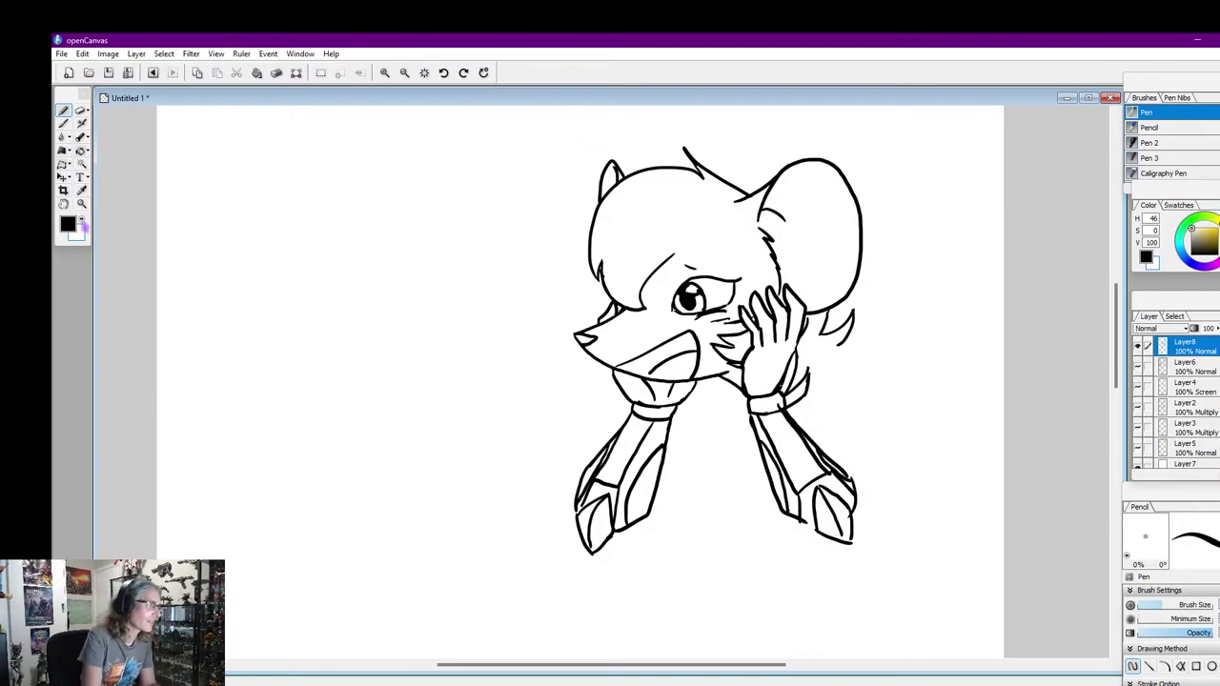
Clean up the line at the raised hand's cuff in white and touch up the left elbow plate in black
{"action": "left_click", "coordinate": [83, 223]}
{"action": "left_click", "coordinate": [779, 401]}
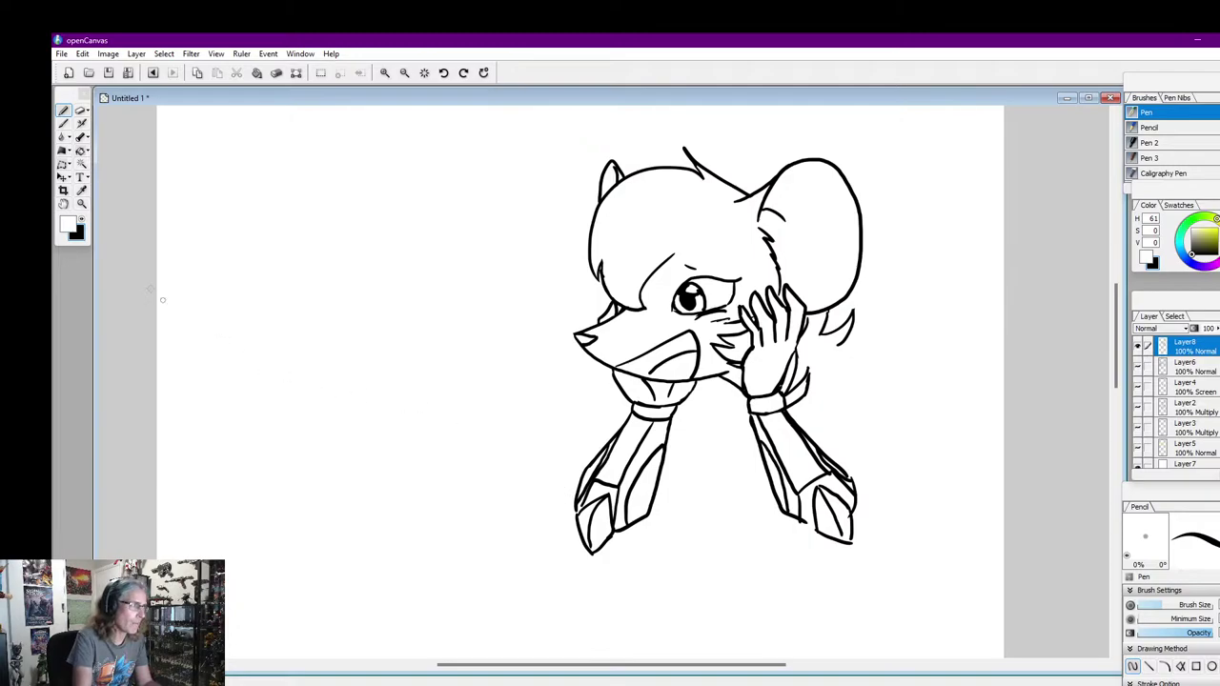
{"action": "left_click", "coordinate": [82, 219]}
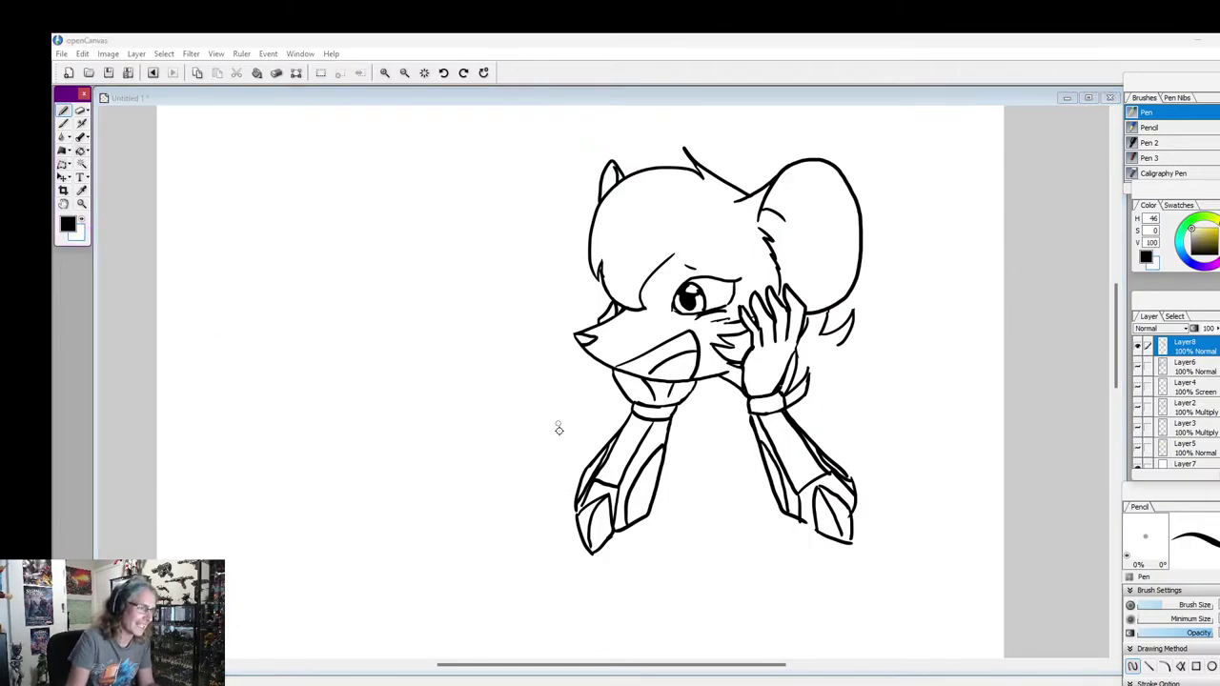
{"action": "left_click", "coordinate": [581, 513]}
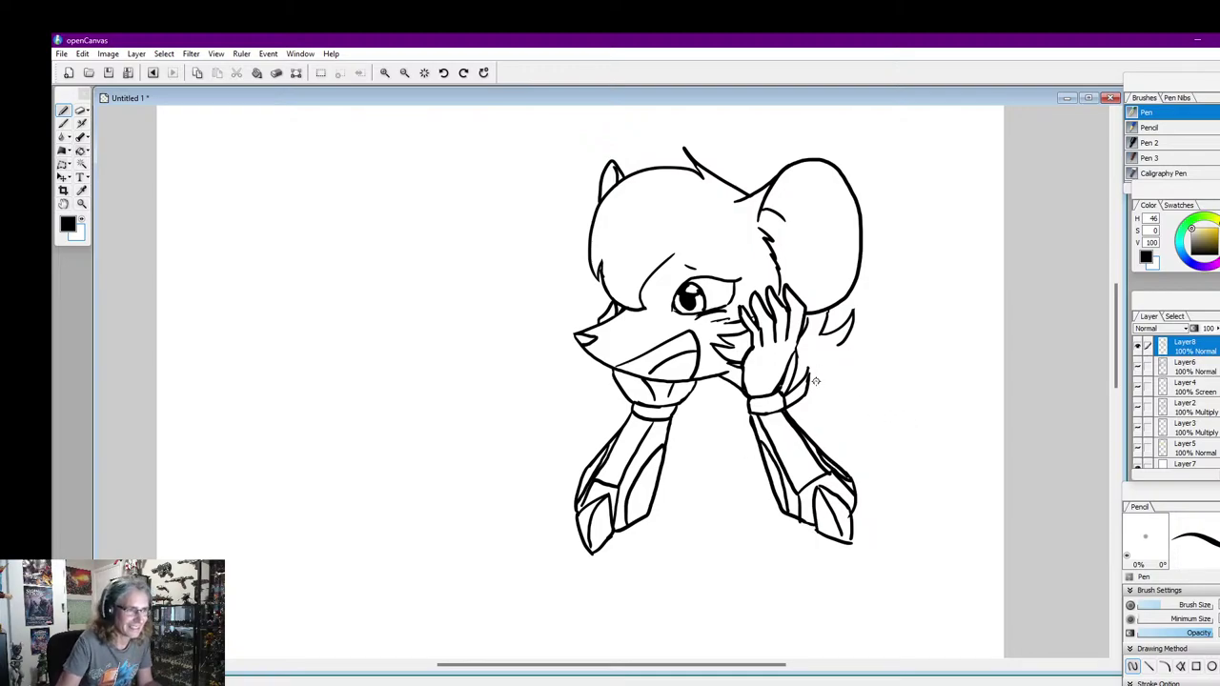
Draw a rounded shoulder plate behind each arm in black, and the right upper arm's outer edge down to the elbow
{"action": "mouse_move", "coordinate": [814, 359]}
{"action": "left_mouse_down"}
{"action": "mouse_move", "coordinate": [813, 389]}
{"action": "mouse_move", "coordinate": [845, 427]}
{"action": "left_mouse_up"}
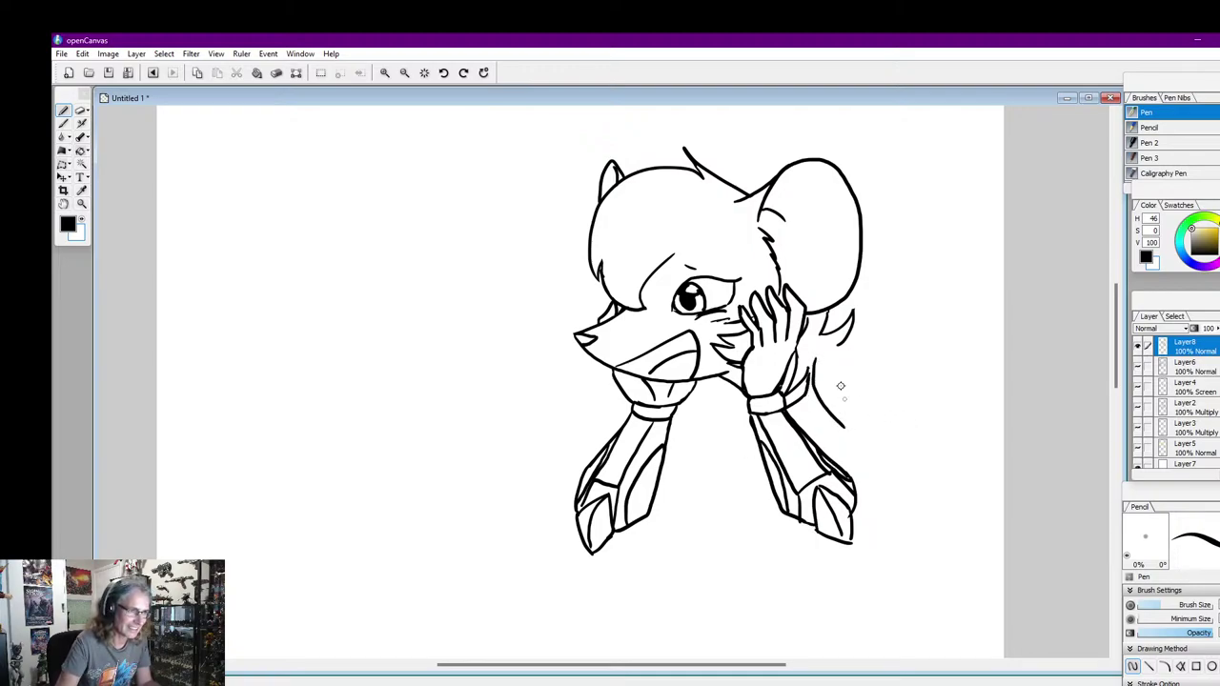
{"action": "mouse_move", "coordinate": [818, 356]}
{"action": "left_mouse_down"}
{"action": "mouse_move", "coordinate": [854, 370]}
{"action": "mouse_move", "coordinate": [867, 409]}
{"action": "mouse_move", "coordinate": [851, 437]}
{"action": "mouse_move", "coordinate": [857, 510]}
{"action": "left_mouse_up"}
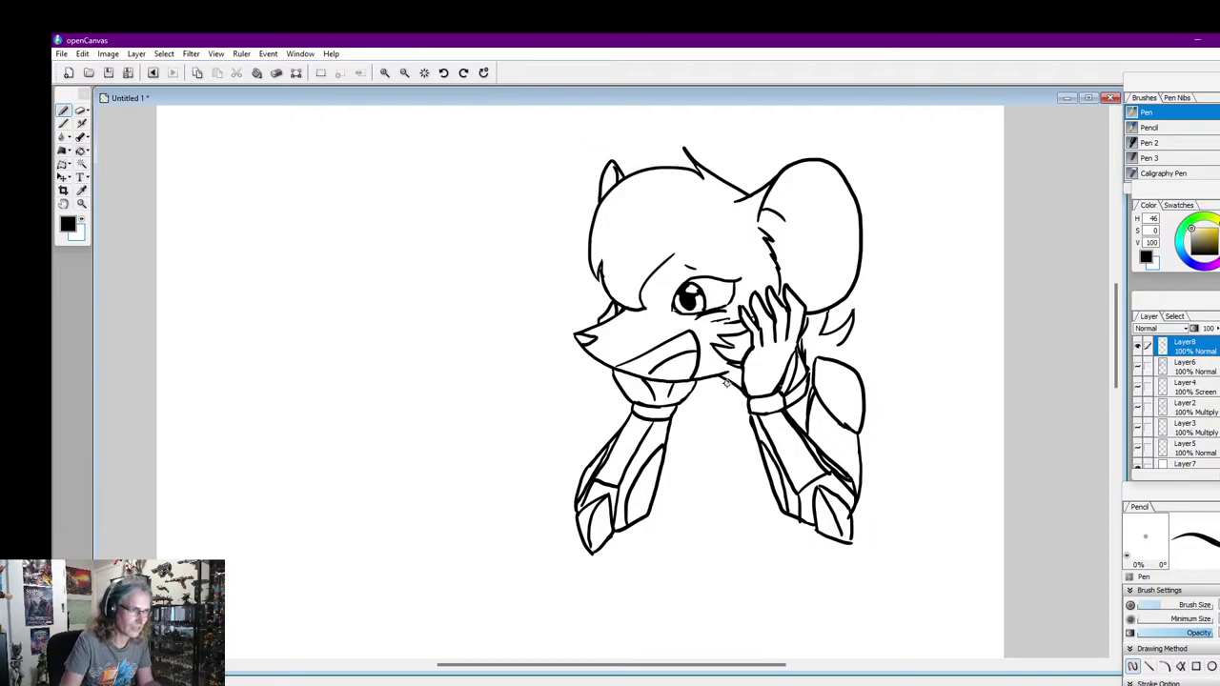
{"action": "mouse_move", "coordinate": [723, 385]}
{"action": "left_mouse_down"}
{"action": "mouse_move", "coordinate": [681, 421]}
{"action": "mouse_move", "coordinate": [710, 429]}
{"action": "mouse_move", "coordinate": [681, 429]}
{"action": "left_mouse_up"}
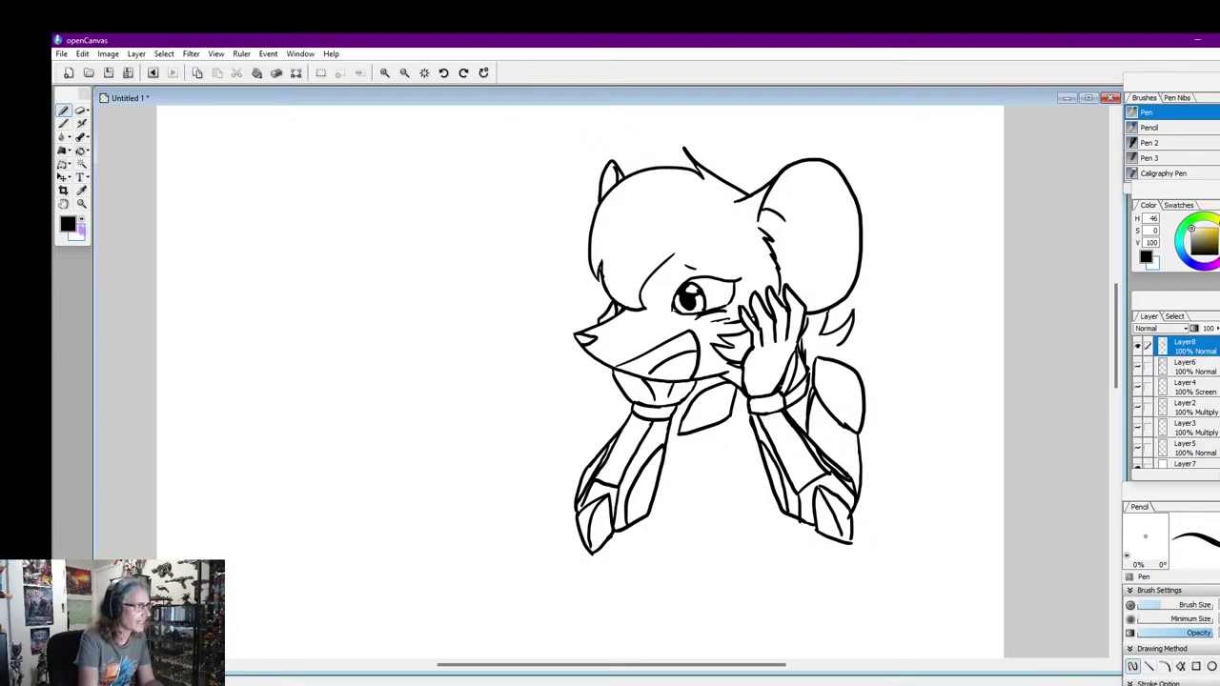
{"action": "left_click", "coordinate": [81, 227]}
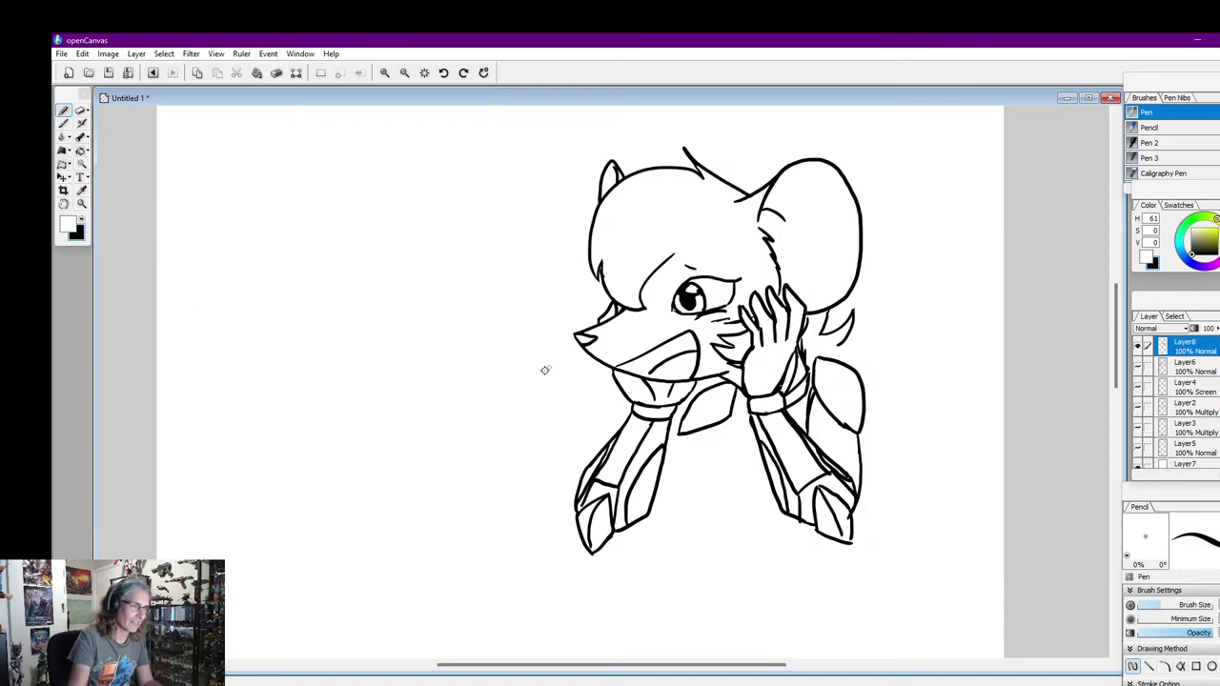
{"action": "left_click", "coordinate": [81, 227]}
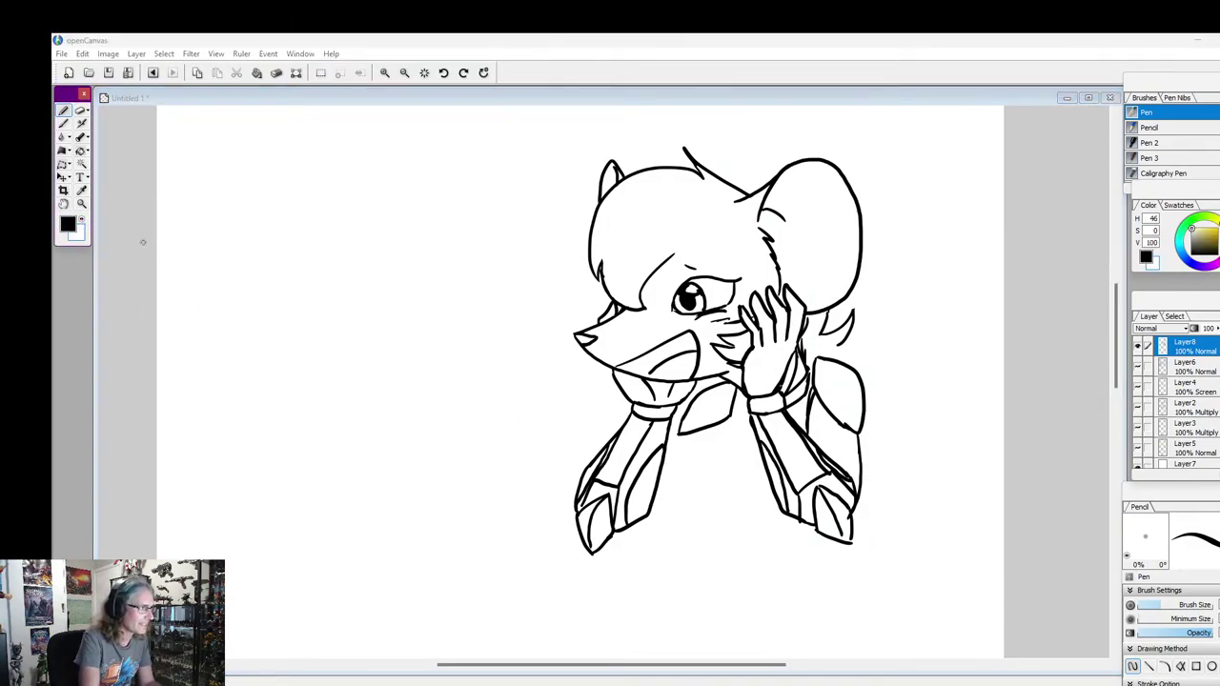
Draw the left upper arm's underside and the chest contour in black, and paint out the chest contour in white
{"action": "mouse_move", "coordinate": [725, 421]}
{"action": "left_mouse_down"}
{"action": "mouse_move", "coordinate": [697, 473]}
{"action": "mouse_move", "coordinate": [656, 506]}
{"action": "left_mouse_up"}
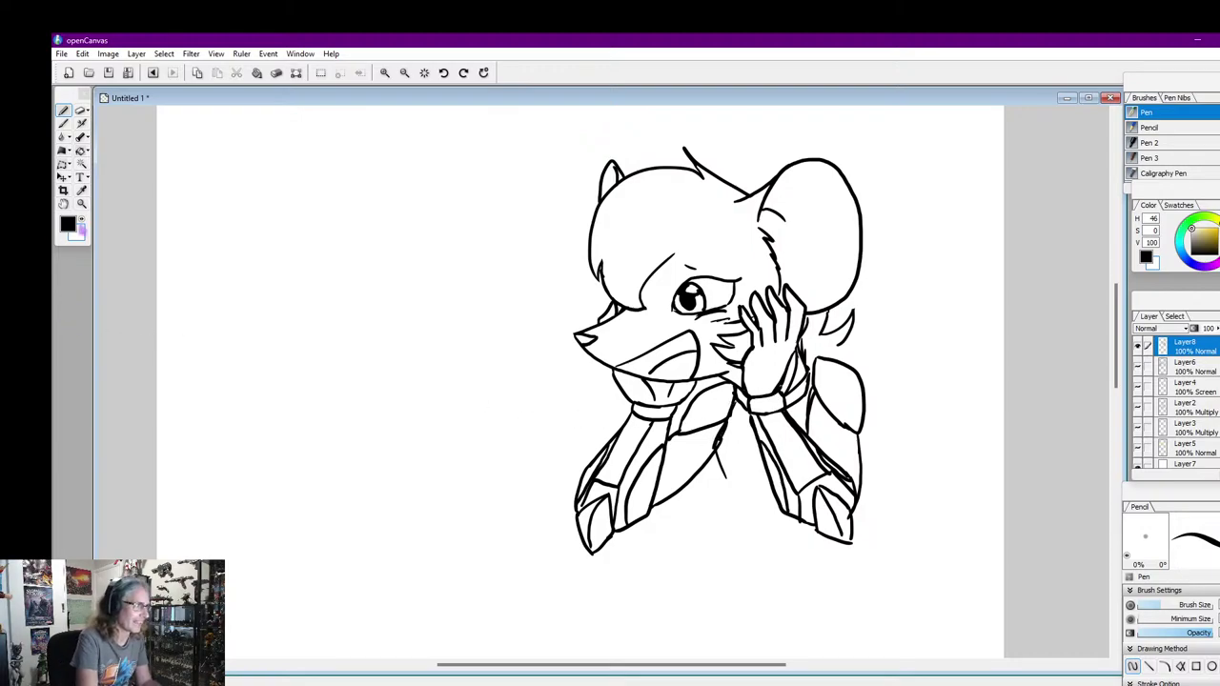
{"action": "left_click", "coordinate": [82, 231]}
{"action": "left_click", "coordinate": [721, 442]}
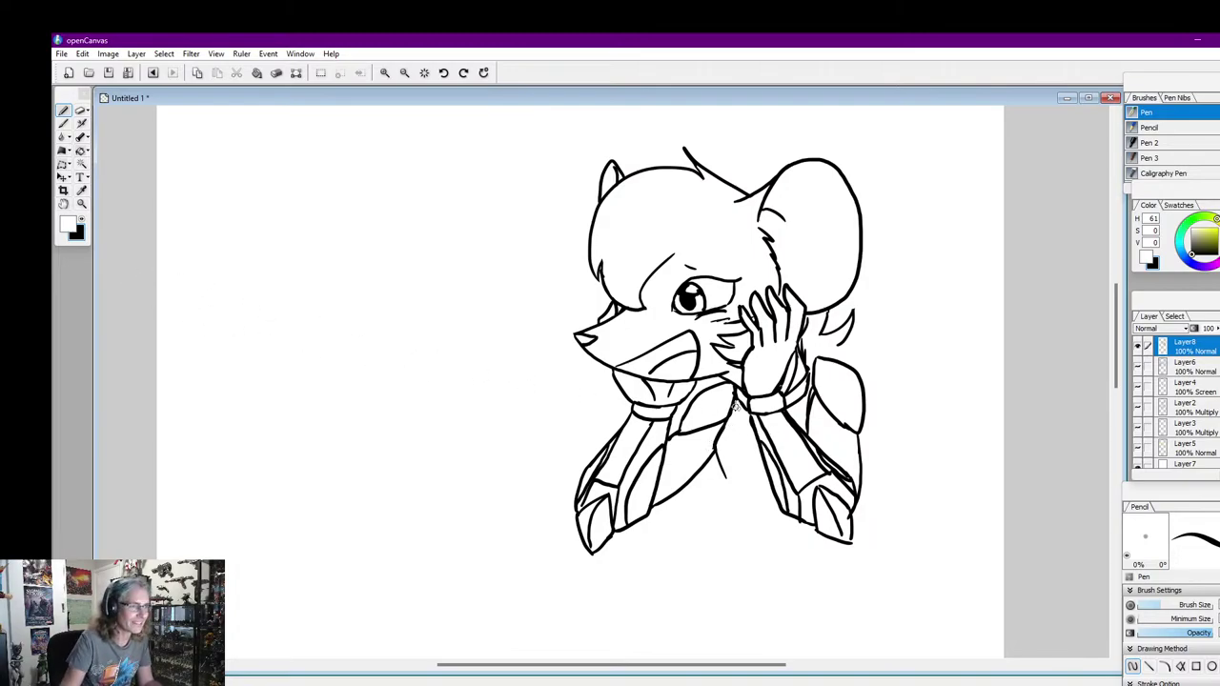
{"action": "left_click_drag", "start_coordinate": [733, 398], "coordinate": [724, 424]}
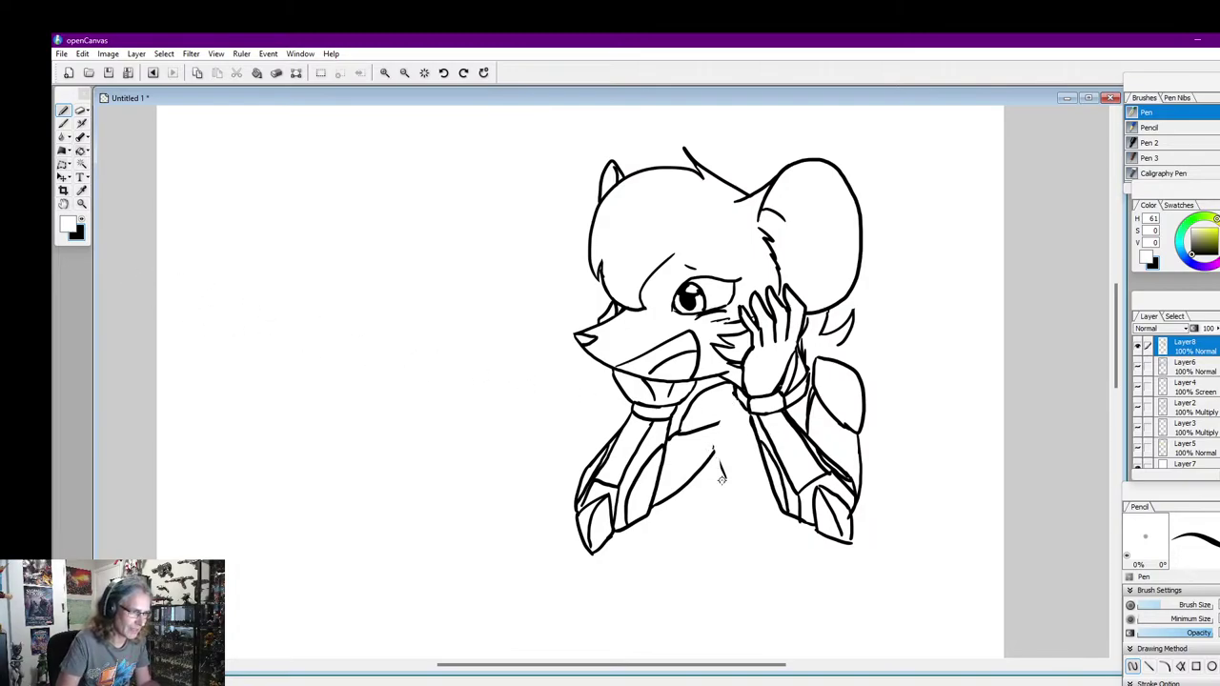
{"action": "left_click_drag", "start_coordinate": [721, 479], "coordinate": [713, 452]}
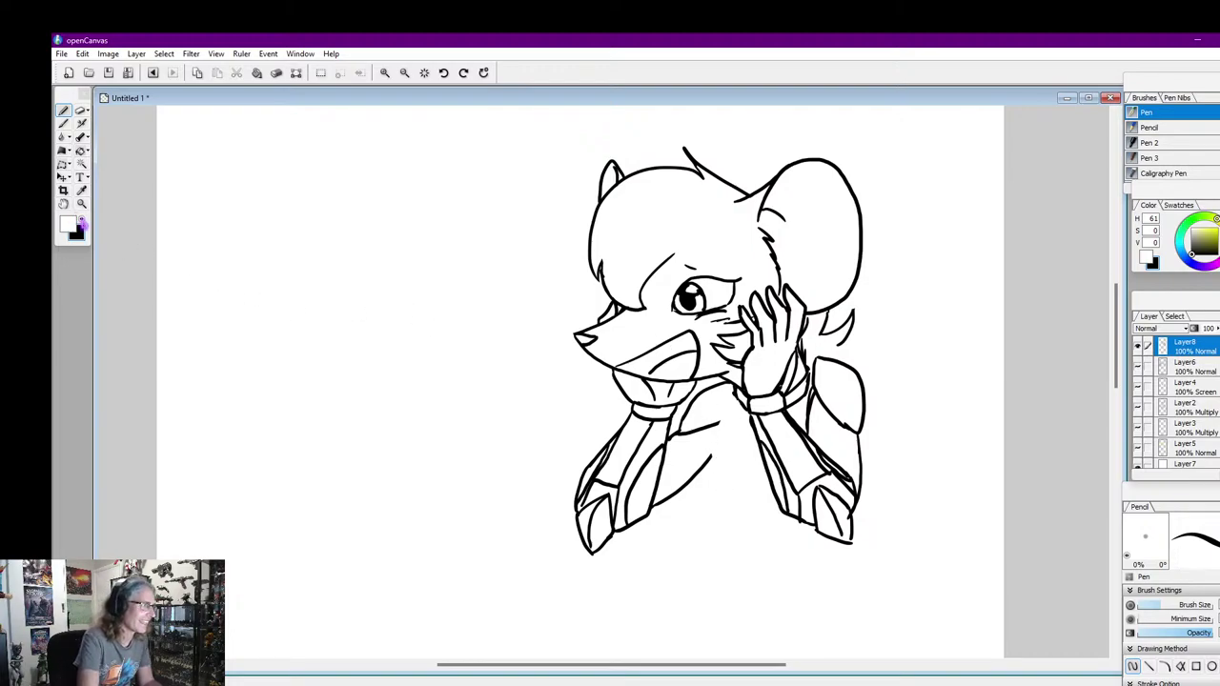
Redraw the chest contour in black with a curved line across to the right forearm, and trim its lower tip in white
{"action": "left_click", "coordinate": [81, 219]}
{"action": "left_click_drag", "start_coordinate": [733, 391], "coordinate": [715, 427]}
{"action": "mouse_move", "coordinate": [712, 458]}
{"action": "left_mouse_down"}
{"action": "mouse_move", "coordinate": [723, 492]}
{"action": "mouse_move", "coordinate": [766, 468]}
{"action": "left_mouse_up"}
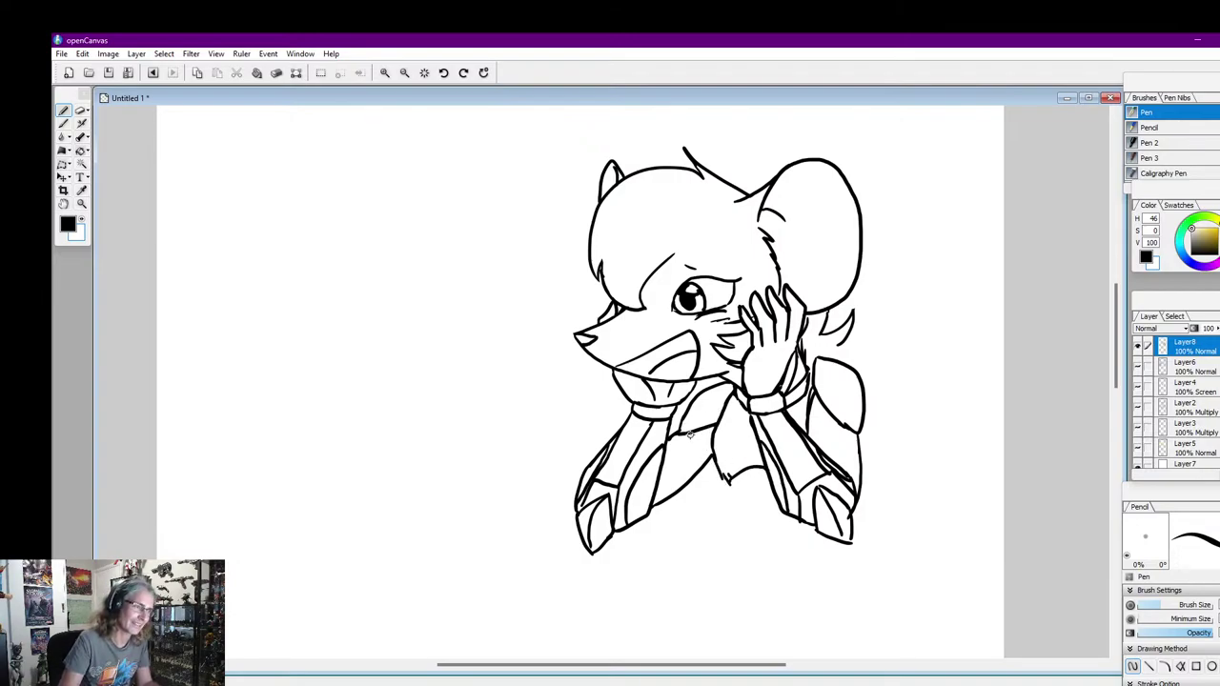
{"action": "left_click", "coordinate": [82, 219]}
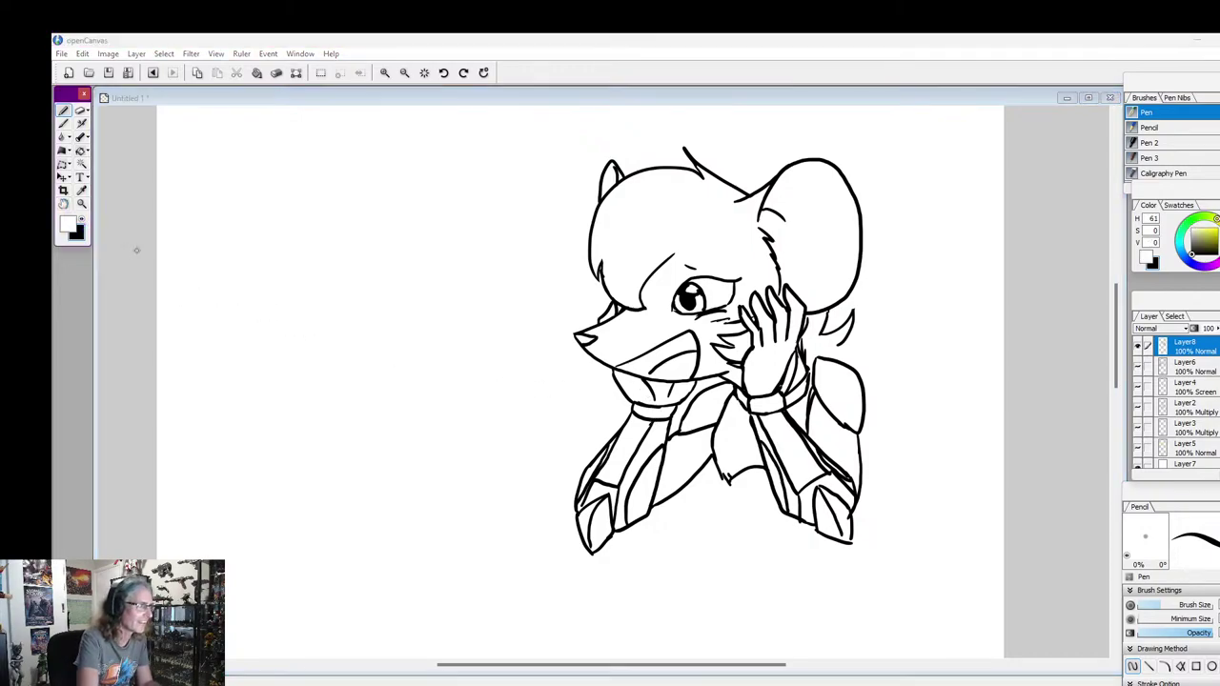
{"action": "left_click", "coordinate": [728, 476]}
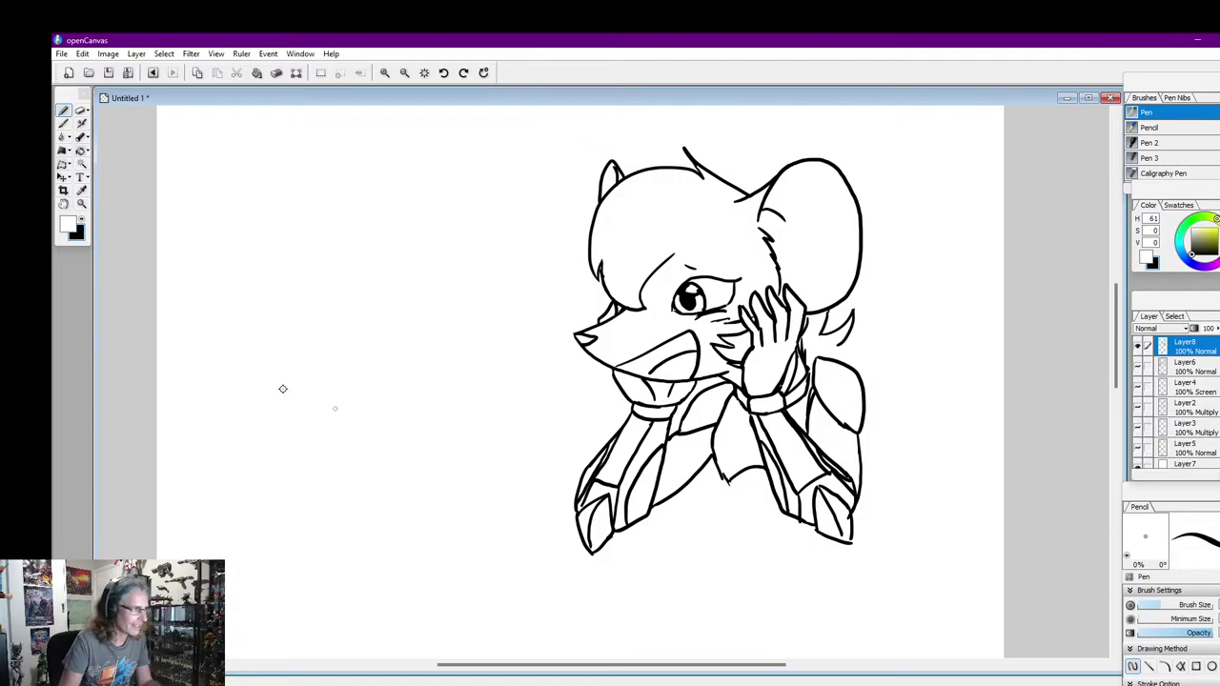
Draw the waist line below the chest in black and a large curved shape extending behind the right shoulder
{"action": "left_click", "coordinate": [83, 221]}
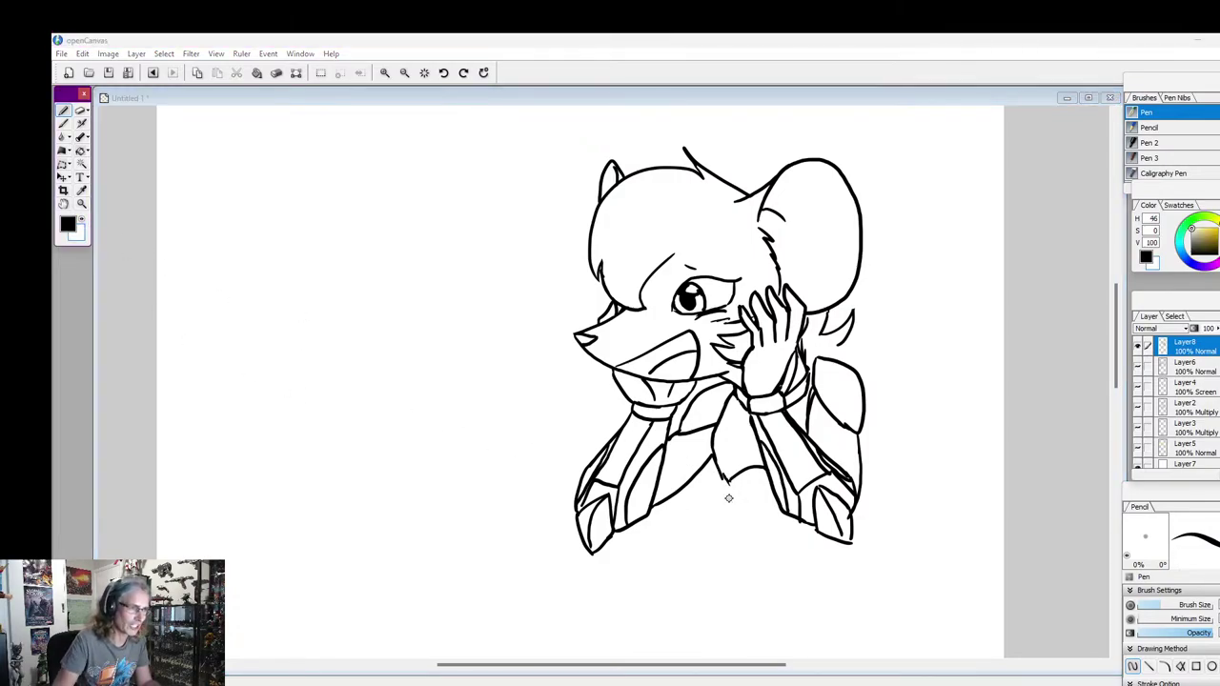
{"action": "left_click_drag", "start_coordinate": [727, 480], "coordinate": [752, 560]}
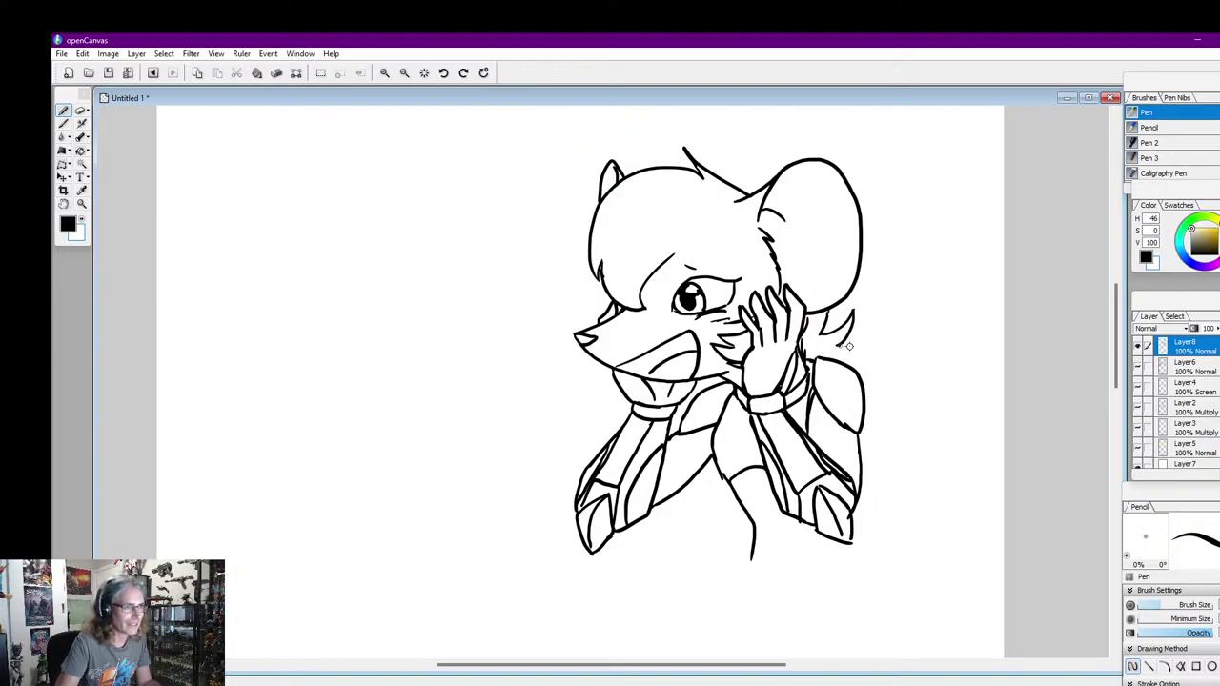
{"action": "mouse_move", "coordinate": [839, 346]}
{"action": "left_mouse_down"}
{"action": "mouse_move", "coordinate": [898, 341]}
{"action": "mouse_move", "coordinate": [935, 368]}
{"action": "mouse_move", "coordinate": [961, 440]}
{"action": "mouse_move", "coordinate": [912, 425]}
{"action": "left_mouse_up"}
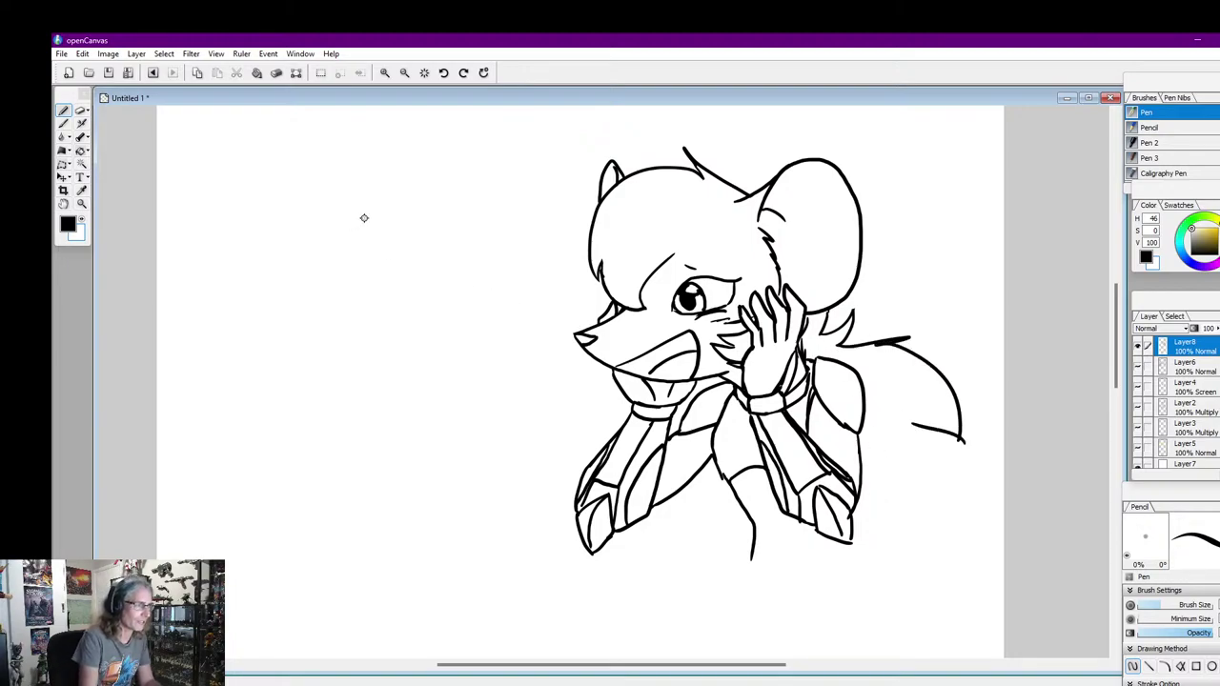
Draw a pointed domed body with a row of small windows in the empty area beside the character, trimming its tip in white
{"action": "mouse_move", "coordinate": [386, 208]}
{"action": "left_mouse_down"}
{"action": "mouse_move", "coordinate": [324, 197]}
{"action": "mouse_move", "coordinate": [262, 231]}
{"action": "mouse_move", "coordinate": [238, 262]}
{"action": "mouse_move", "coordinate": [300, 281]}
{"action": "mouse_move", "coordinate": [402, 236]}
{"action": "left_mouse_up"}
{"action": "left_click_drag", "start_coordinate": [256, 250], "coordinate": [271, 251]}
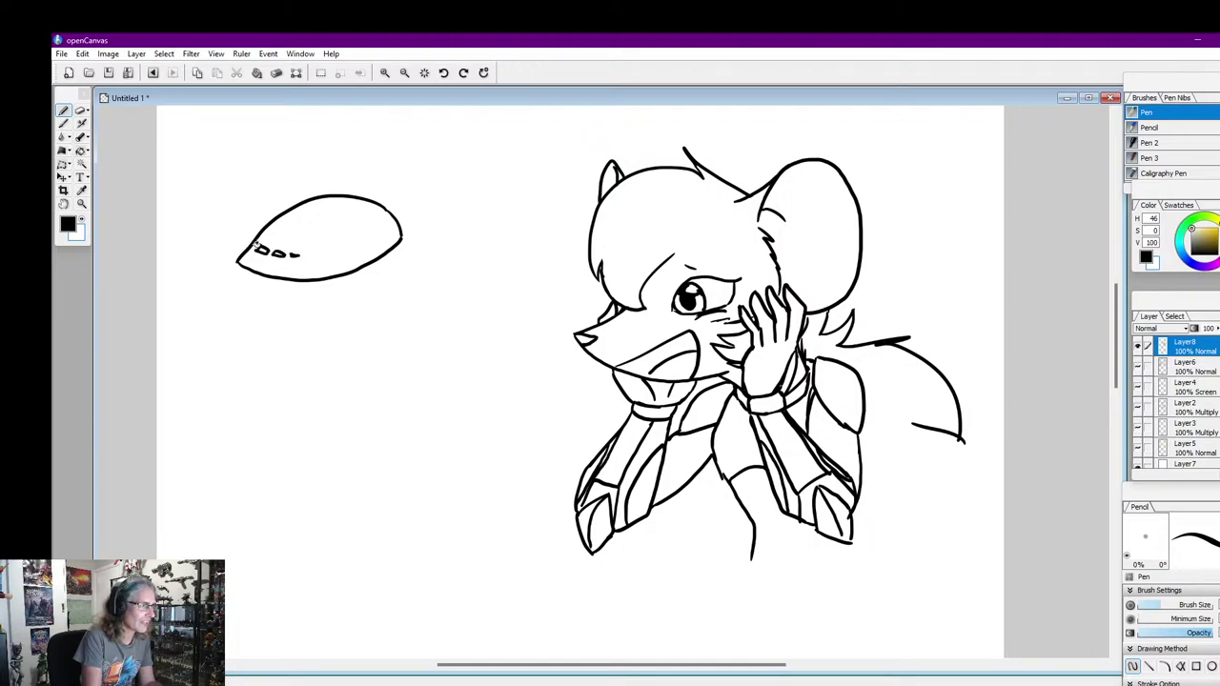
{"action": "mouse_move", "coordinate": [249, 246]}
{"action": "left_mouse_down"}
{"action": "mouse_move", "coordinate": [238, 259]}
{"action": "mouse_move", "coordinate": [245, 246]}
{"action": "left_mouse_up"}
{"action": "key", "text": "x"}
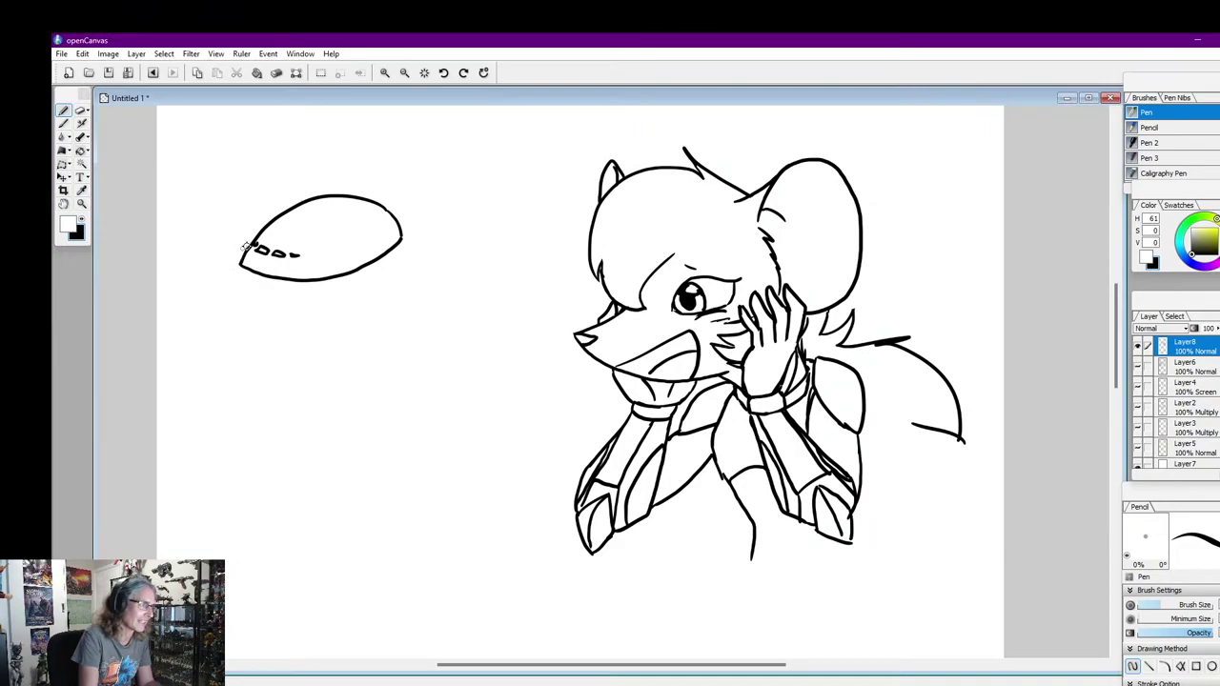
{"action": "left_click", "coordinate": [59, 235]}
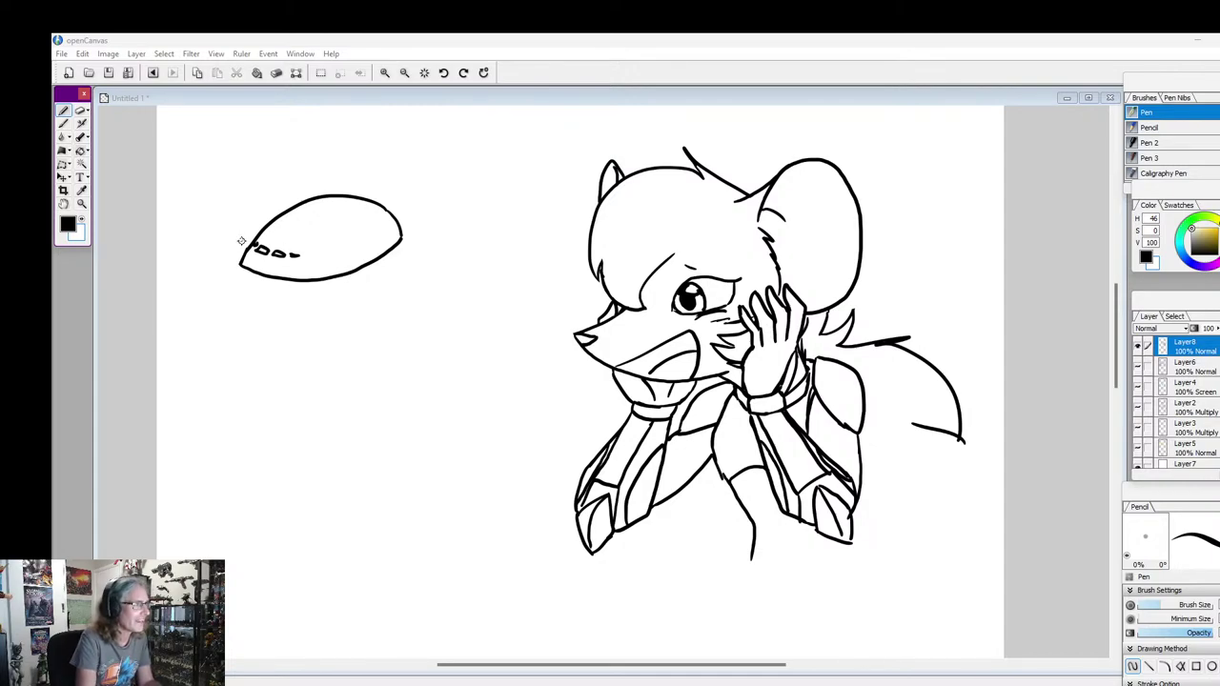
Draw a jointed mechanical leg in black under the body's rear, with a round knee, a pointed foot and a small heel
{"action": "mouse_move", "coordinate": [347, 277]}
{"action": "left_mouse_down"}
{"action": "mouse_move", "coordinate": [374, 307]}
{"action": "mouse_move", "coordinate": [388, 303]}
{"action": "mouse_move", "coordinate": [343, 389]}
{"action": "left_mouse_up"}
{"action": "mouse_move", "coordinate": [386, 316]}
{"action": "left_mouse_down"}
{"action": "mouse_move", "coordinate": [389, 400]}
{"action": "mouse_move", "coordinate": [343, 389]}
{"action": "mouse_move", "coordinate": [319, 419]}
{"action": "mouse_move", "coordinate": [383, 402]}
{"action": "left_mouse_up"}
{"action": "mouse_move", "coordinate": [389, 390]}
{"action": "left_mouse_down"}
{"action": "mouse_move", "coordinate": [398, 401]}
{"action": "mouse_move", "coordinate": [384, 401]}
{"action": "mouse_move", "coordinate": [401, 399]}
{"action": "mouse_move", "coordinate": [370, 404]}
{"action": "left_mouse_up"}
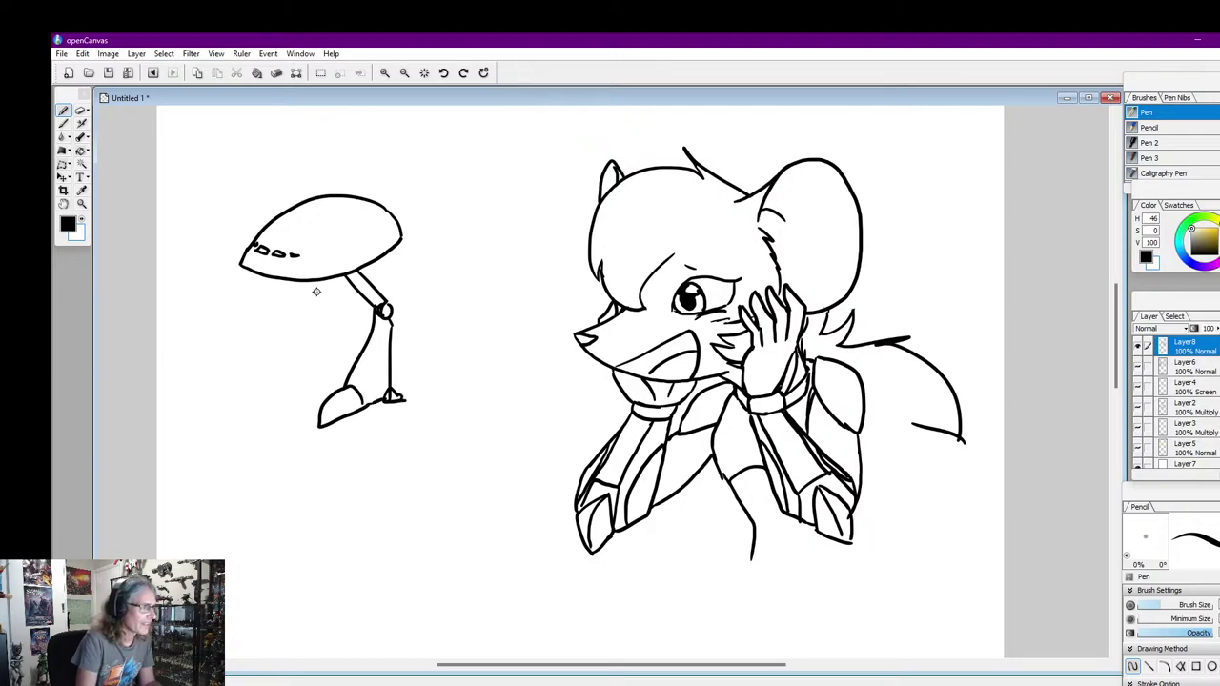
Draw a second jointed leg under the body's front and a long box on its side, and clean up the second heel in white
{"action": "left_click_drag", "start_coordinate": [304, 282], "coordinate": [318, 300]}
{"action": "left_click_drag", "start_coordinate": [307, 300], "coordinate": [315, 310]}
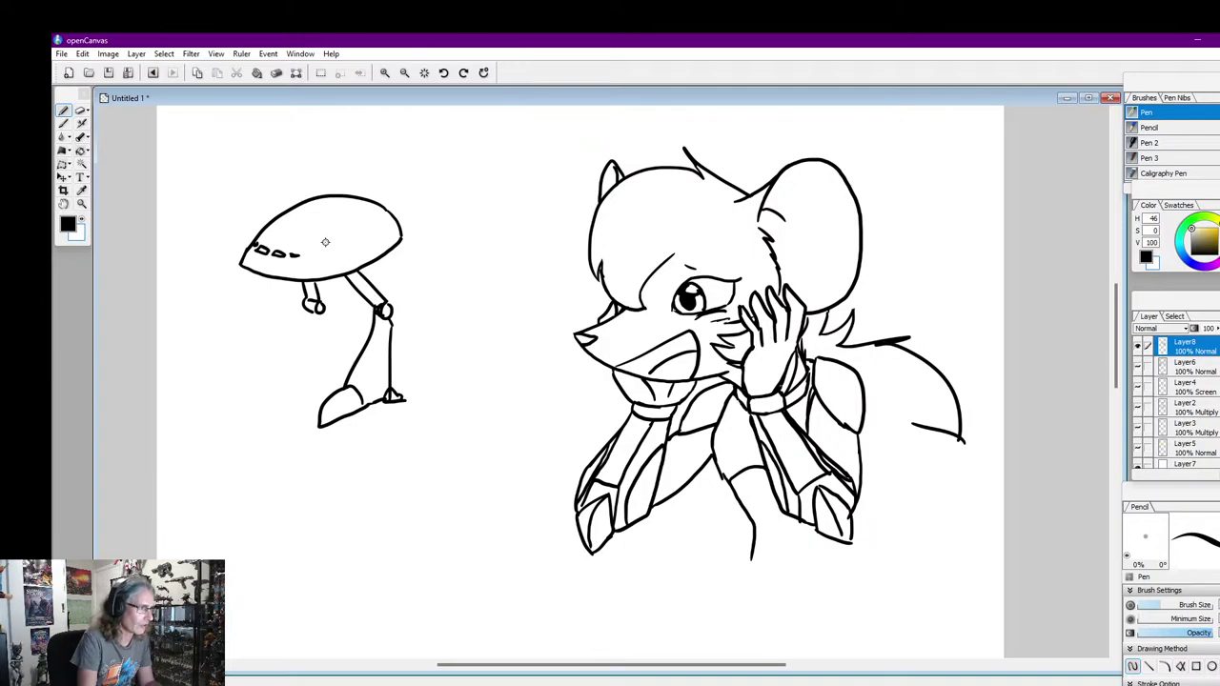
{"action": "mouse_move", "coordinate": [330, 246]}
{"action": "left_mouse_down"}
{"action": "mouse_move", "coordinate": [336, 269]}
{"action": "mouse_move", "coordinate": [389, 221]}
{"action": "mouse_move", "coordinate": [395, 246]}
{"action": "left_mouse_up"}
{"action": "mouse_move", "coordinate": [311, 309]}
{"action": "left_mouse_down"}
{"action": "mouse_move", "coordinate": [319, 316]}
{"action": "mouse_move", "coordinate": [259, 387]}
{"action": "mouse_move", "coordinate": [315, 387]}
{"action": "mouse_move", "coordinate": [271, 377]}
{"action": "mouse_move", "coordinate": [252, 404]}
{"action": "left_mouse_up"}
{"action": "left_click_drag", "start_coordinate": [251, 404], "coordinate": [326, 385]}
{"action": "left_click", "coordinate": [82, 220]}
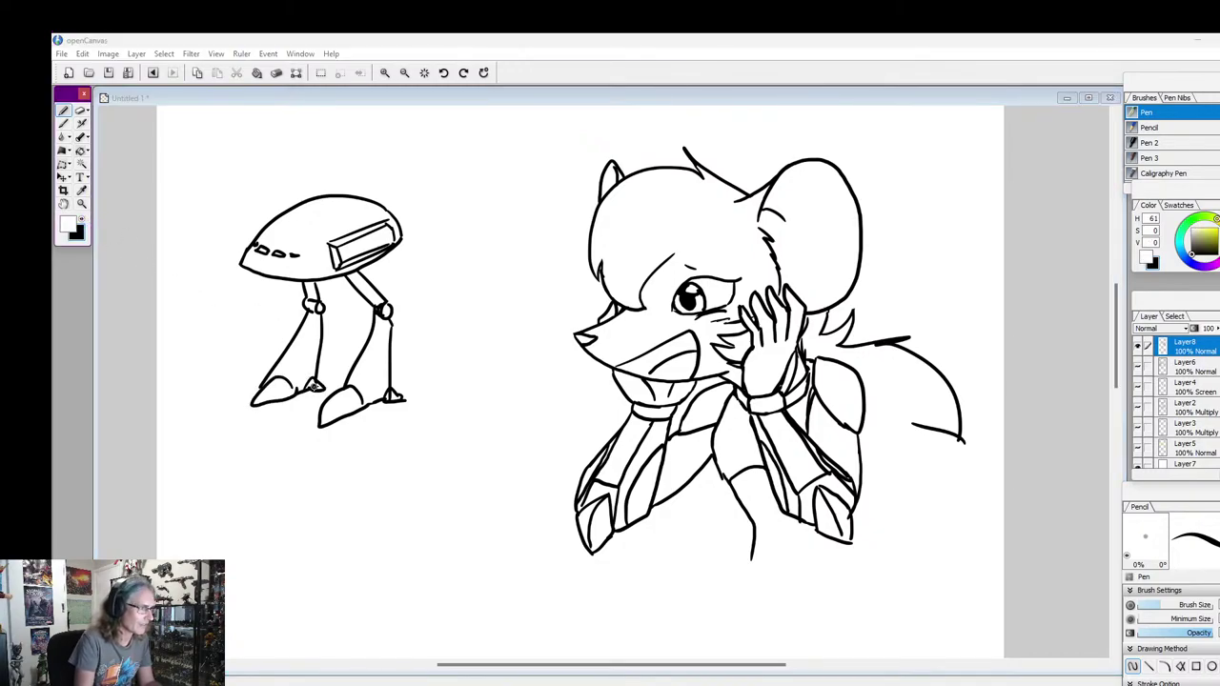
{"action": "left_click", "coordinate": [315, 386]}
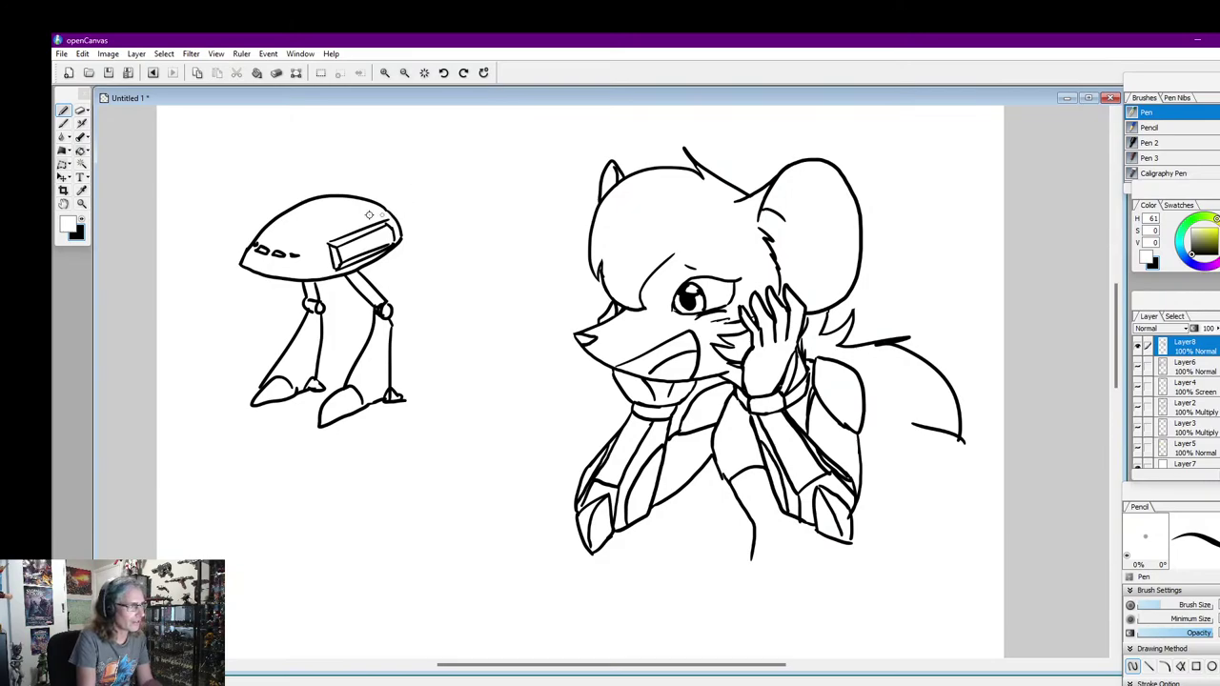
Draw two small rounded thrusters in black on the rear end of the domed body
{"action": "left_click", "coordinate": [82, 221]}
{"action": "mouse_move", "coordinate": [397, 217]}
{"action": "left_mouse_down"}
{"action": "mouse_move", "coordinate": [413, 225]}
{"action": "mouse_move", "coordinate": [402, 239]}
{"action": "left_mouse_up"}
{"action": "left_click_drag", "start_coordinate": [376, 198], "coordinate": [385, 209]}
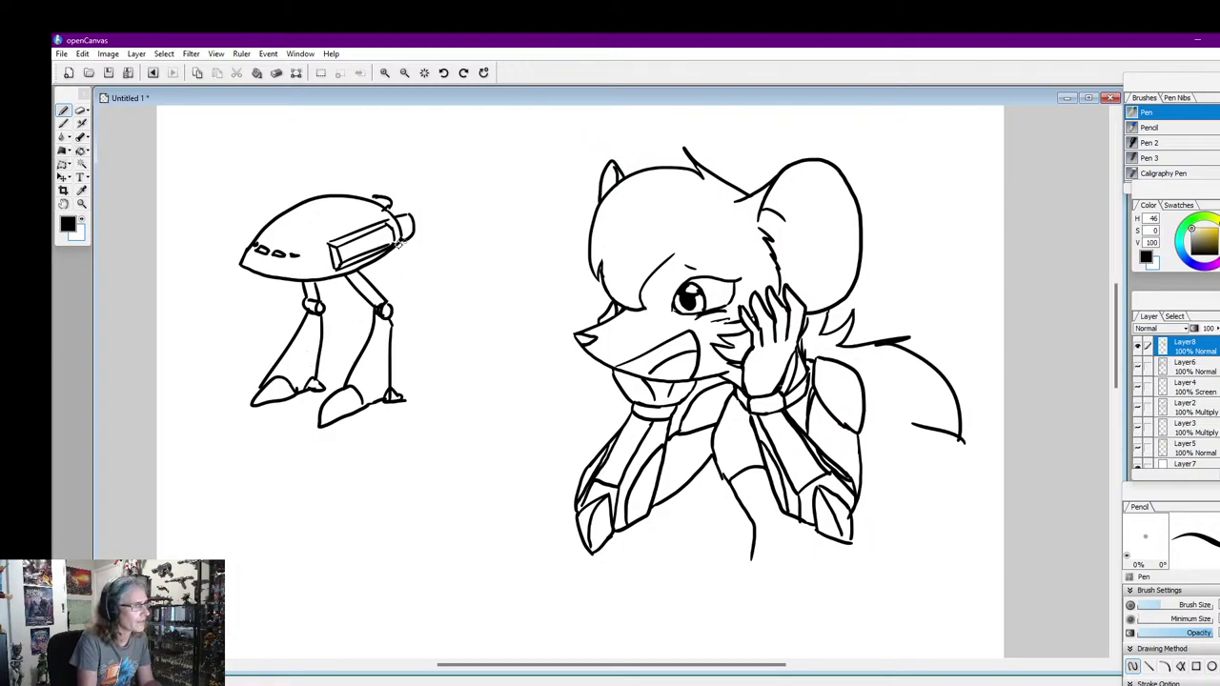
Paint out the long box on the domed body's side in white with a larger brush
{"action": "left_click", "coordinate": [82, 220]}
{"action": "mouse_move", "coordinate": [326, 249]}
{"action": "left_mouse_down"}
{"action": "mouse_move", "coordinate": [358, 221]}
{"action": "mouse_move", "coordinate": [328, 255]}
{"action": "mouse_move", "coordinate": [369, 247]}
{"action": "mouse_move", "coordinate": [335, 265]}
{"action": "mouse_move", "coordinate": [357, 240]}
{"action": "mouse_move", "coordinate": [333, 260]}
{"action": "mouse_move", "coordinate": [386, 244]}
{"action": "mouse_move", "coordinate": [379, 223]}
{"action": "mouse_move", "coordinate": [393, 236]}
{"action": "mouse_move", "coordinate": [350, 235]}
{"action": "left_mouse_up"}
{"action": "key", "text": "]"}
{"action": "key", "text": "]"}
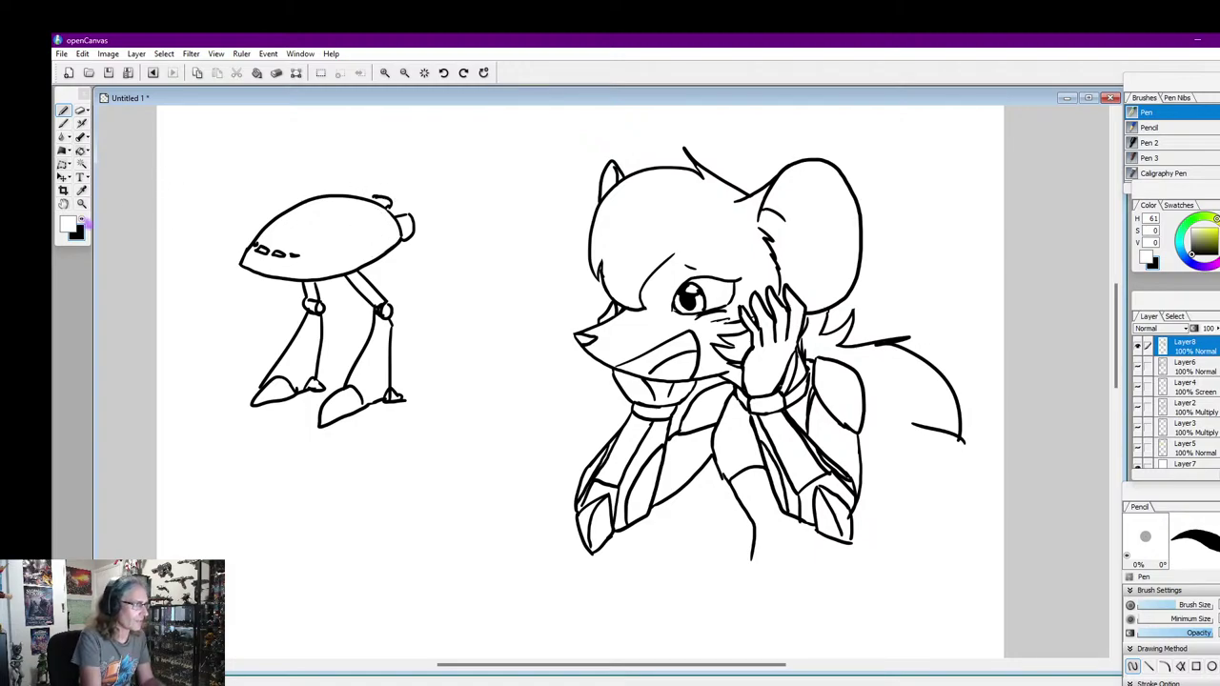
Draw a banded arm in black on the near side of the domed body, ending in a long box-shaped weapon
{"action": "left_click", "coordinate": [85, 222]}
{"action": "left_click", "coordinate": [358, 253]}
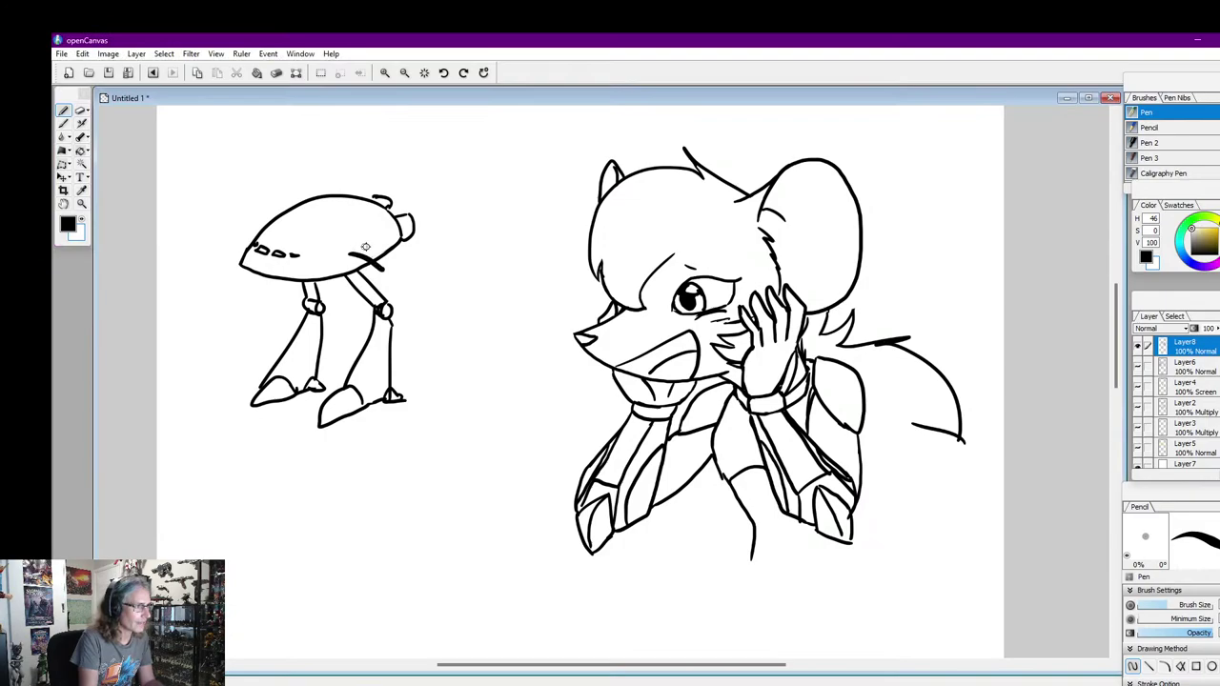
{"action": "mouse_move", "coordinate": [351, 253]}
{"action": "left_mouse_down"}
{"action": "mouse_move", "coordinate": [389, 269]}
{"action": "mouse_move", "coordinate": [366, 238]}
{"action": "mouse_move", "coordinate": [402, 264]}
{"action": "mouse_move", "coordinate": [400, 300]}
{"action": "mouse_move", "coordinate": [415, 294]}
{"action": "mouse_move", "coordinate": [404, 305]}
{"action": "left_mouse_up"}
{"action": "mouse_move", "coordinate": [405, 261]}
{"action": "left_mouse_down"}
{"action": "mouse_move", "coordinate": [463, 228]}
{"action": "mouse_move", "coordinate": [467, 266]}
{"action": "left_mouse_up"}
{"action": "left_click_drag", "start_coordinate": [417, 299], "coordinate": [468, 266]}
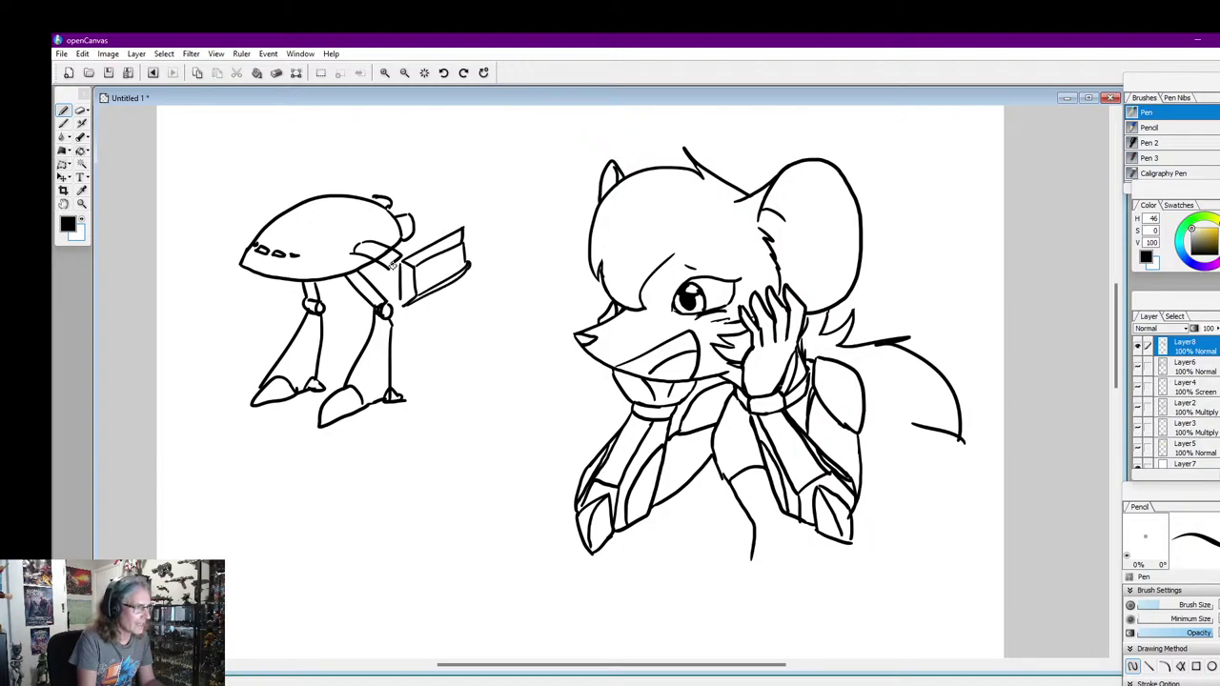
{"action": "mouse_move", "coordinate": [392, 265]}
{"action": "left_mouse_down"}
{"action": "mouse_move", "coordinate": [403, 276]}
{"action": "mouse_move", "coordinate": [356, 254]}
{"action": "left_mouse_up"}
Draw a matching short arm and long box-shaped weapon on the far side of the domed body
{"action": "mouse_move", "coordinate": [274, 218]}
{"action": "left_mouse_down"}
{"action": "mouse_move", "coordinate": [244, 214]}
{"action": "mouse_move", "coordinate": [241, 228]}
{"action": "left_mouse_up"}
{"action": "mouse_move", "coordinate": [262, 216]}
{"action": "left_mouse_down"}
{"action": "mouse_move", "coordinate": [251, 227]}
{"action": "mouse_move", "coordinate": [292, 182]}
{"action": "mouse_move", "coordinate": [260, 193]}
{"action": "left_mouse_up"}
{"action": "left_click_drag", "start_coordinate": [292, 184], "coordinate": [293, 208]}
{"action": "mouse_move", "coordinate": [196, 212]}
{"action": "left_mouse_down"}
{"action": "mouse_move", "coordinate": [193, 262]}
{"action": "mouse_move", "coordinate": [263, 231]}
{"action": "mouse_move", "coordinate": [179, 221]}
{"action": "left_mouse_up"}
{"action": "left_click_drag", "start_coordinate": [179, 224], "coordinate": [183, 259]}
{"action": "left_click_drag", "start_coordinate": [195, 221], "coordinate": [284, 184]}
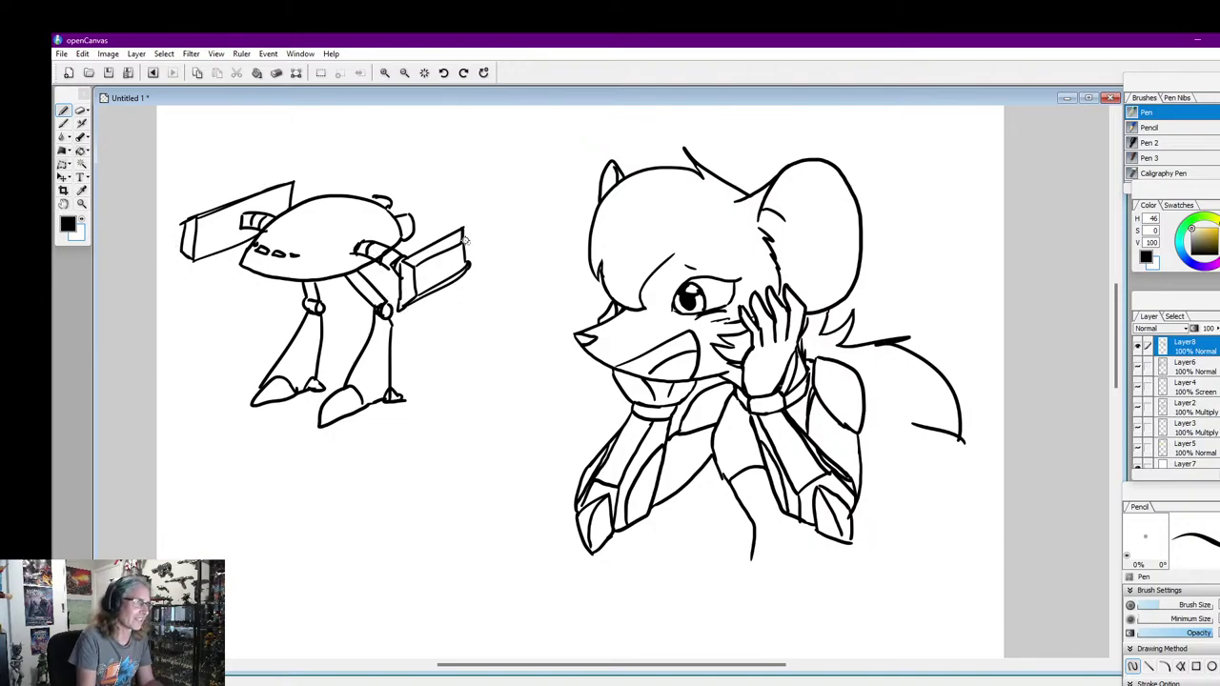
Close the near weapon's rear edge and add small gun barrels to the front of both box-shaped weapons
{"action": "left_click_drag", "start_coordinate": [465, 231], "coordinate": [467, 265]}
{"action": "left_click_drag", "start_coordinate": [396, 288], "coordinate": [388, 277]}
{"action": "mouse_move", "coordinate": [173, 226]}
{"action": "left_mouse_down"}
{"action": "mouse_move", "coordinate": [190, 220]}
{"action": "mouse_move", "coordinate": [188, 253]}
{"action": "left_mouse_up"}
{"action": "mouse_move", "coordinate": [402, 301]}
{"action": "left_mouse_down"}
{"action": "mouse_move", "coordinate": [388, 312]}
{"action": "mouse_move", "coordinate": [404, 301]}
{"action": "left_mouse_up"}
{"action": "left_click_drag", "start_coordinate": [171, 232], "coordinate": [191, 238]}
{"action": "mouse_move", "coordinate": [173, 244]}
{"action": "left_mouse_down"}
{"action": "mouse_move", "coordinate": [189, 238]}
{"action": "mouse_move", "coordinate": [175, 247]}
{"action": "left_mouse_up"}
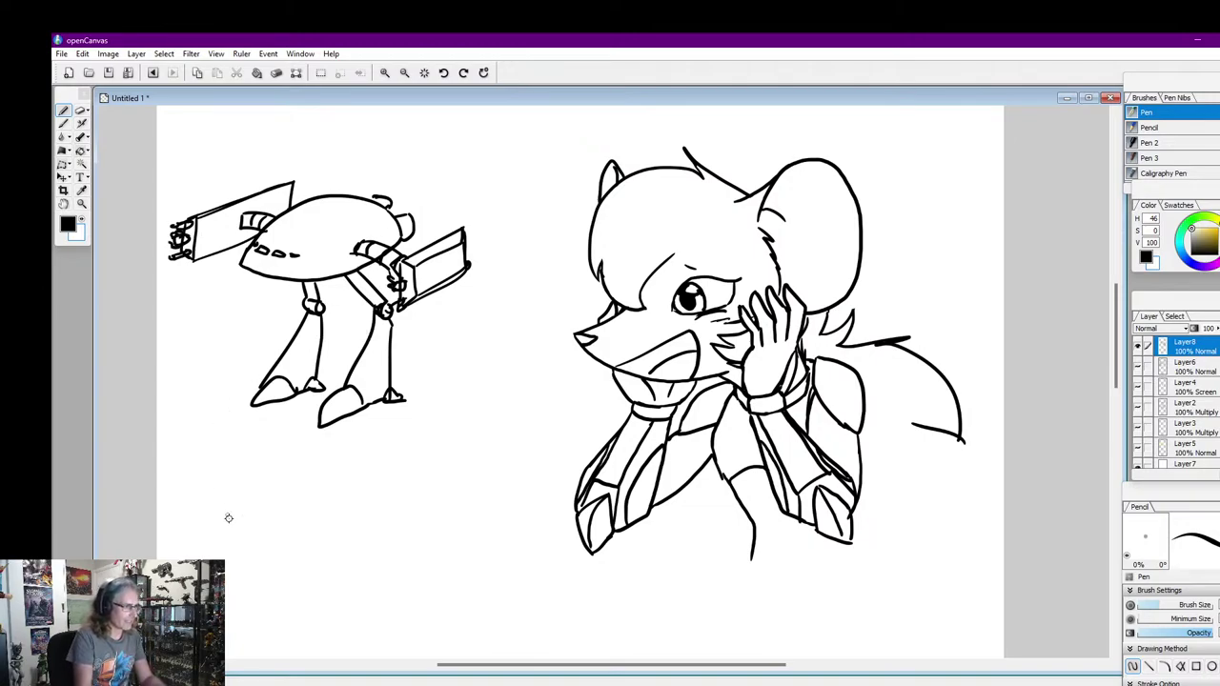
Sketch a chicken below the walking machine, with a combed head, feathered tail, jointed legs, a belly strap and a slim pod on each side
{"action": "mouse_move", "coordinate": [324, 512]}
{"action": "left_mouse_down"}
{"action": "mouse_move", "coordinate": [244, 473]}
{"action": "mouse_move", "coordinate": [252, 483]}
{"action": "mouse_move", "coordinate": [225, 476]}
{"action": "mouse_move", "coordinate": [255, 478]}
{"action": "mouse_move", "coordinate": [252, 454]}
{"action": "mouse_move", "coordinate": [246, 501]}
{"action": "mouse_move", "coordinate": [276, 535]}
{"action": "mouse_move", "coordinate": [313, 518]}
{"action": "mouse_move", "coordinate": [291, 531]}
{"action": "mouse_move", "coordinate": [322, 535]}
{"action": "mouse_move", "coordinate": [334, 529]}
{"action": "mouse_move", "coordinate": [337, 474]}
{"action": "mouse_move", "coordinate": [390, 475]}
{"action": "mouse_move", "coordinate": [315, 589]}
{"action": "left_mouse_up"}
{"action": "mouse_move", "coordinate": [286, 543]}
{"action": "left_mouse_down"}
{"action": "mouse_move", "coordinate": [278, 586]}
{"action": "mouse_move", "coordinate": [330, 576]}
{"action": "mouse_move", "coordinate": [328, 601]}
{"action": "mouse_move", "coordinate": [295, 610]}
{"action": "mouse_move", "coordinate": [286, 584]}
{"action": "mouse_move", "coordinate": [292, 595]}
{"action": "left_mouse_up"}
{"action": "left_click_drag", "start_coordinate": [297, 587], "coordinate": [282, 598]}
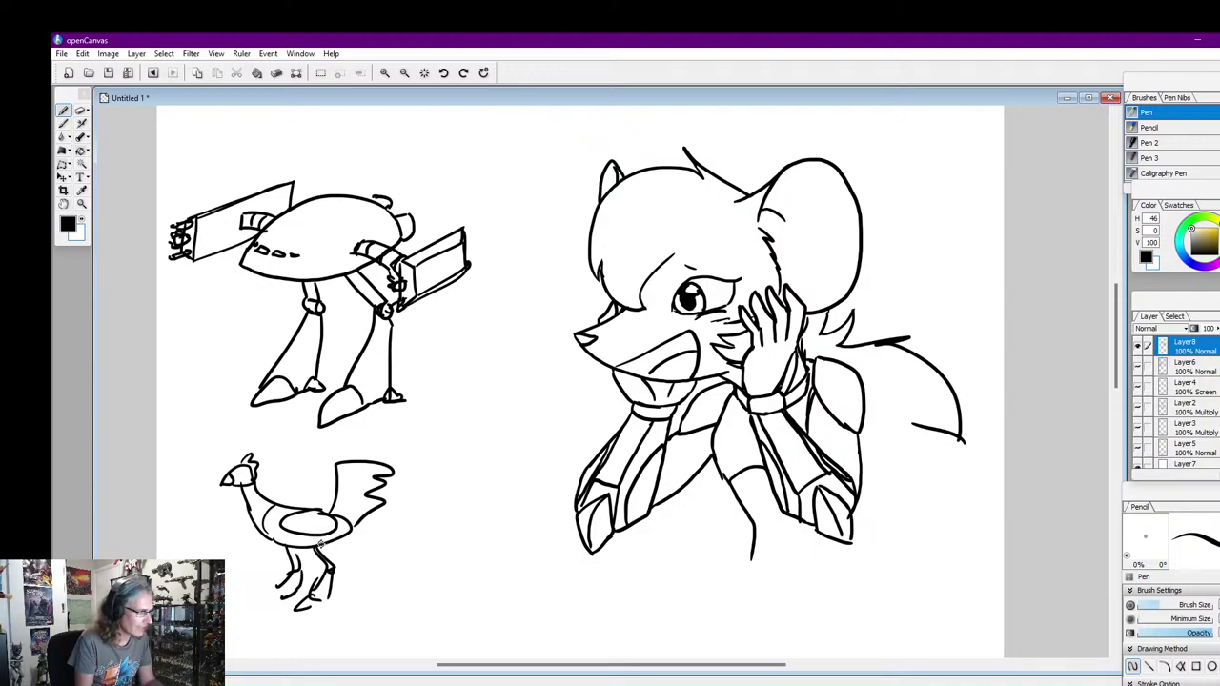
{"action": "mouse_move", "coordinate": [321, 544]}
{"action": "left_mouse_down"}
{"action": "mouse_move", "coordinate": [277, 540]}
{"action": "mouse_move", "coordinate": [288, 592]}
{"action": "mouse_move", "coordinate": [286, 574]}
{"action": "mouse_move", "coordinate": [256, 608]}
{"action": "mouse_move", "coordinate": [336, 601]}
{"action": "left_mouse_up"}
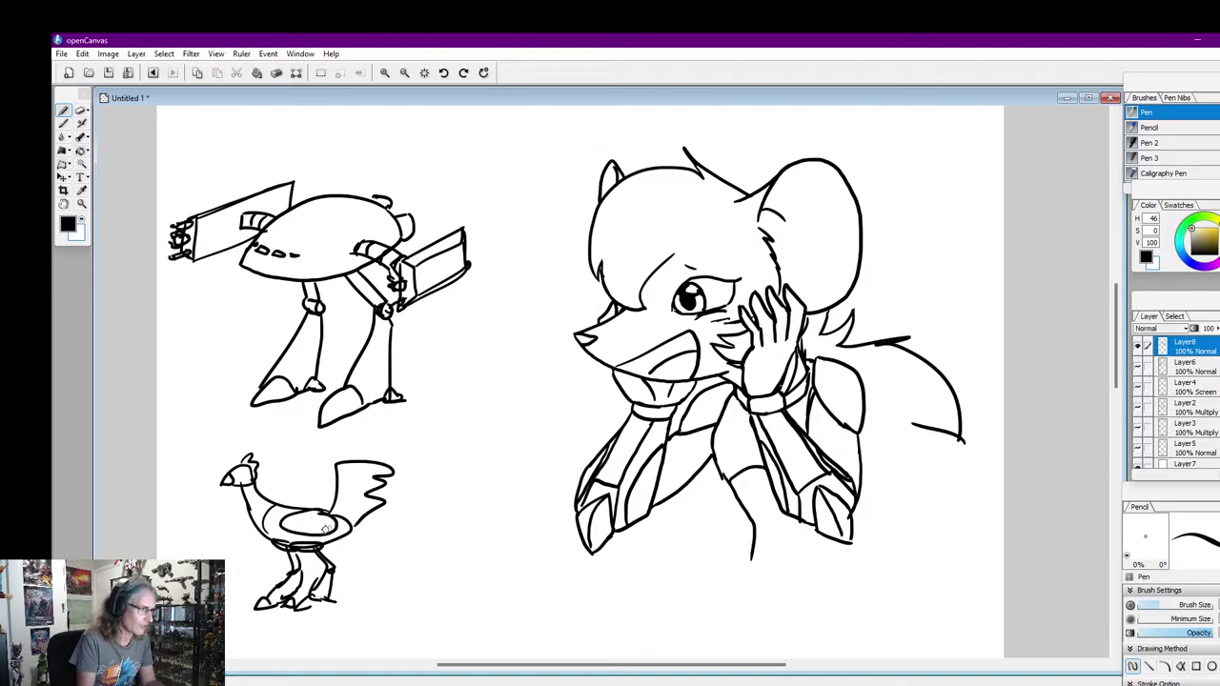
{"action": "mouse_move", "coordinate": [328, 531]}
{"action": "left_mouse_down"}
{"action": "mouse_move", "coordinate": [311, 527]}
{"action": "mouse_move", "coordinate": [333, 533]}
{"action": "mouse_move", "coordinate": [311, 537]}
{"action": "mouse_move", "coordinate": [351, 531]}
{"action": "left_mouse_up"}
{"action": "left_click_drag", "start_coordinate": [275, 544], "coordinate": [309, 545]}
{"action": "left_click_drag", "start_coordinate": [238, 522], "coordinate": [254, 531]}
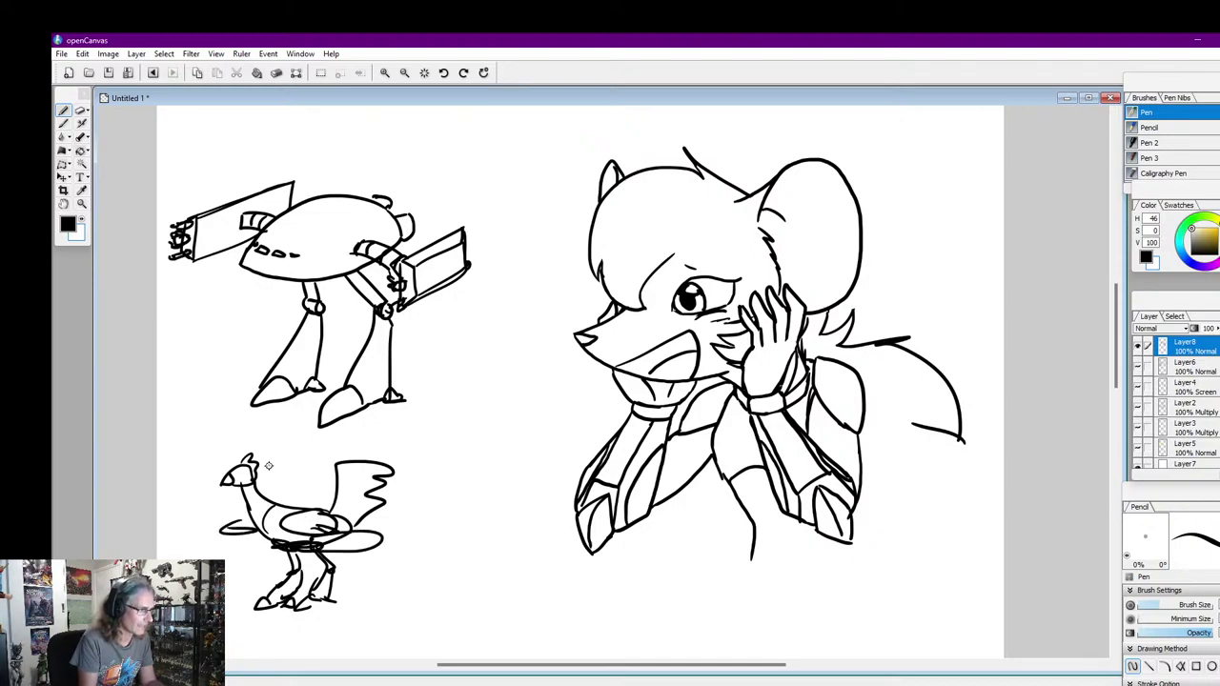
Draw a box-shaped launcher on short supports above the chicken's back and a visor over its eyes
{"action": "mouse_move", "coordinate": [269, 466]}
{"action": "left_mouse_down"}
{"action": "mouse_move", "coordinate": [315, 488]}
{"action": "mouse_move", "coordinate": [326, 465]}
{"action": "mouse_move", "coordinate": [304, 490]}
{"action": "mouse_move", "coordinate": [275, 469]}
{"action": "left_mouse_up"}
{"action": "left_click_drag", "start_coordinate": [291, 469], "coordinate": [300, 503]}
{"action": "mouse_move", "coordinate": [226, 470]}
{"action": "left_mouse_down"}
{"action": "mouse_move", "coordinate": [252, 477]}
{"action": "mouse_move", "coordinate": [230, 467]}
{"action": "left_mouse_up"}
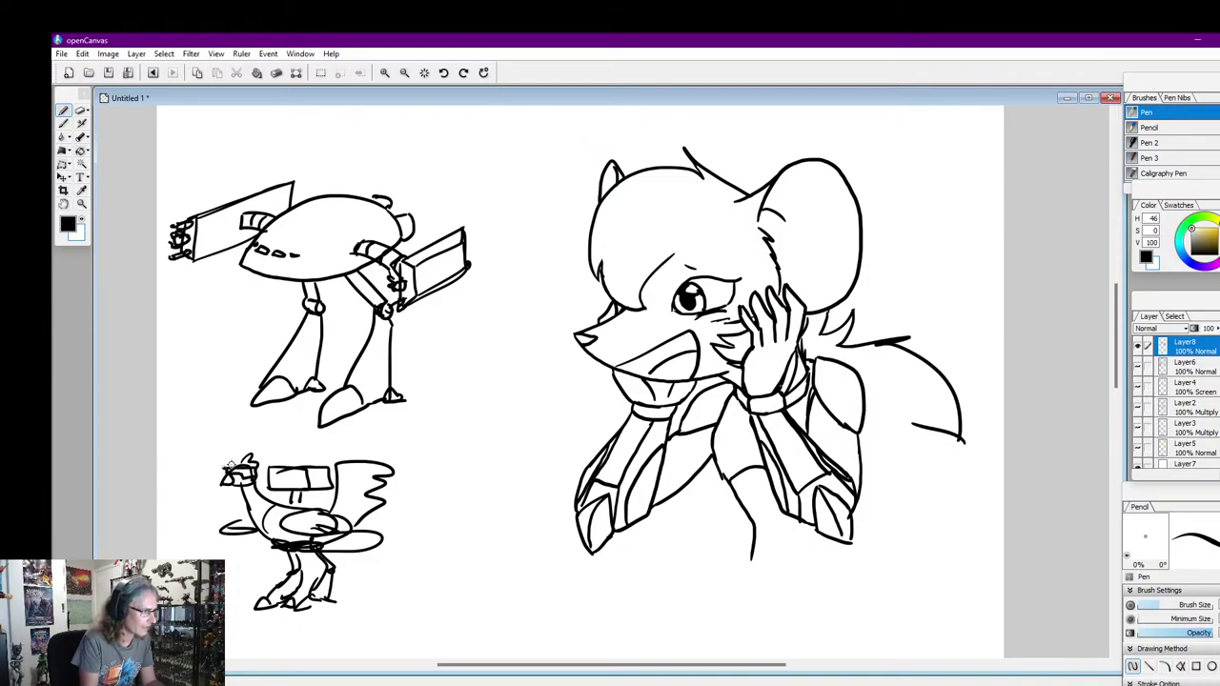
{"action": "left_click_drag", "start_coordinate": [317, 492], "coordinate": [311, 507]}
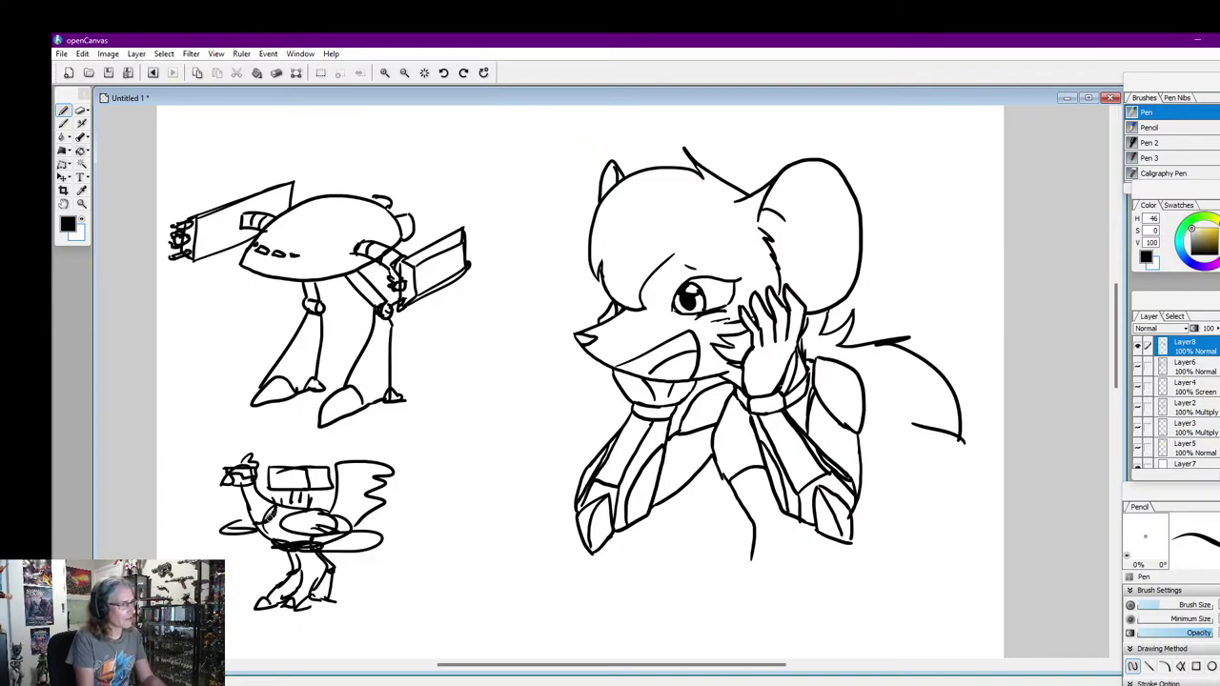
Paint out the chicken and the entire walking machine in white with a much larger brush
{"action": "left_click", "coordinate": [80, 225]}
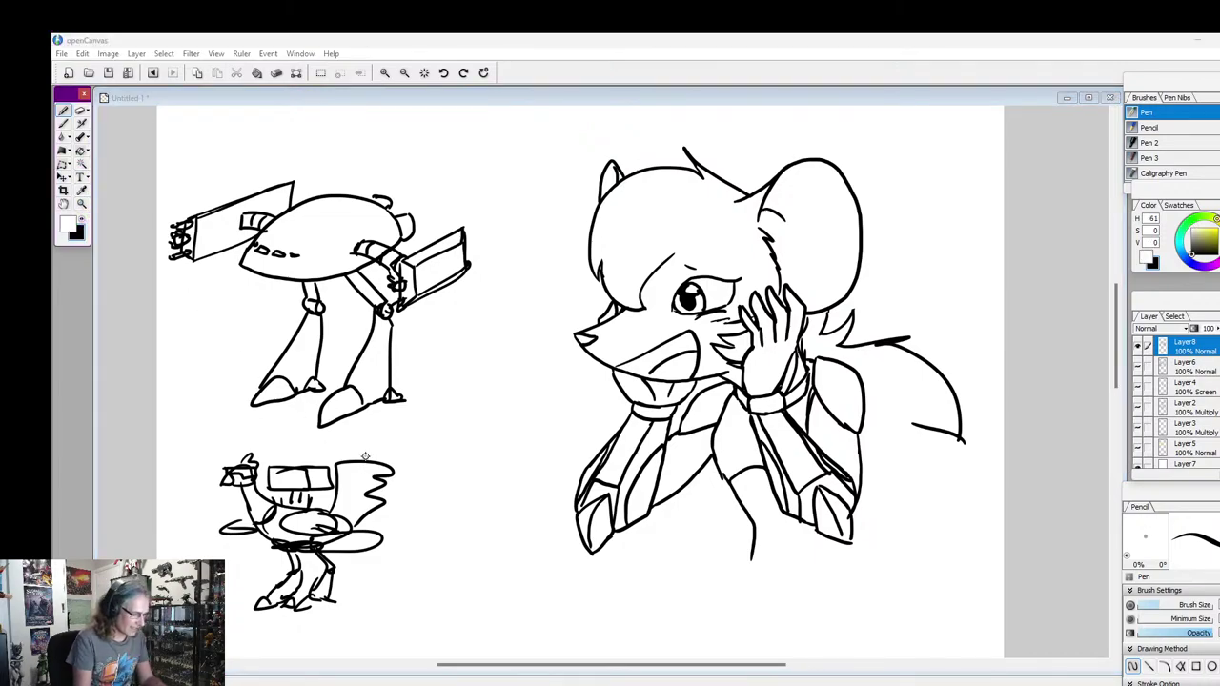
{"action": "key", "text": "bracketright"}
{"action": "key", "text": "bracketright"}
{"action": "key", "text": "bracketright"}
{"action": "key", "text": "bracketright"}
{"action": "key", "text": "bracketright"}
{"action": "key", "text": "bracketright"}
{"action": "key", "text": "bracketright"}
{"action": "key", "text": "bracketright"}
{"action": "mouse_move", "coordinate": [392, 469]}
{"action": "left_mouse_down"}
{"action": "mouse_move", "coordinate": [254, 455]}
{"action": "mouse_move", "coordinate": [327, 499]}
{"action": "mouse_move", "coordinate": [341, 566]}
{"action": "left_mouse_up"}
{"action": "mouse_move", "coordinate": [387, 322]}
{"action": "left_mouse_down"}
{"action": "mouse_move", "coordinate": [346, 414]}
{"action": "mouse_move", "coordinate": [362, 409]}
{"action": "mouse_move", "coordinate": [373, 235]}
{"action": "mouse_move", "coordinate": [330, 202]}
{"action": "mouse_move", "coordinate": [190, 221]}
{"action": "left_mouse_up"}
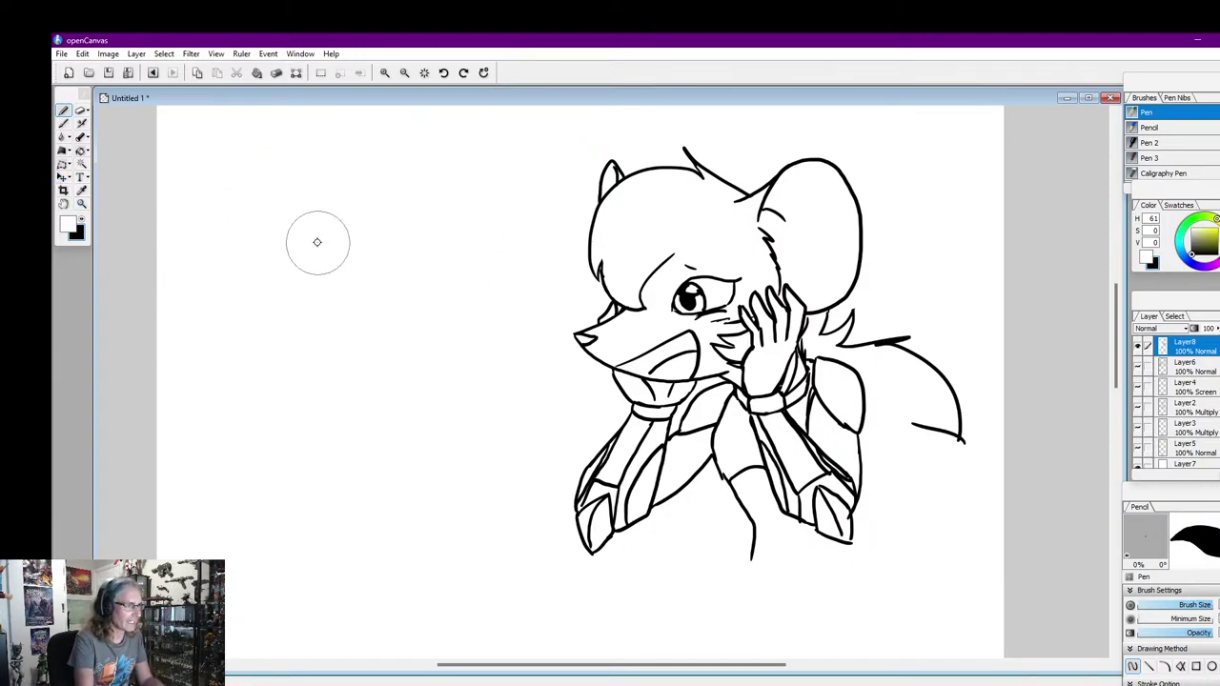
Draw a boxy machine body in black with a smaller brush, giving it a rounded nose, two square windows and a long side pod
{"action": "left_click", "coordinate": [81, 219]}
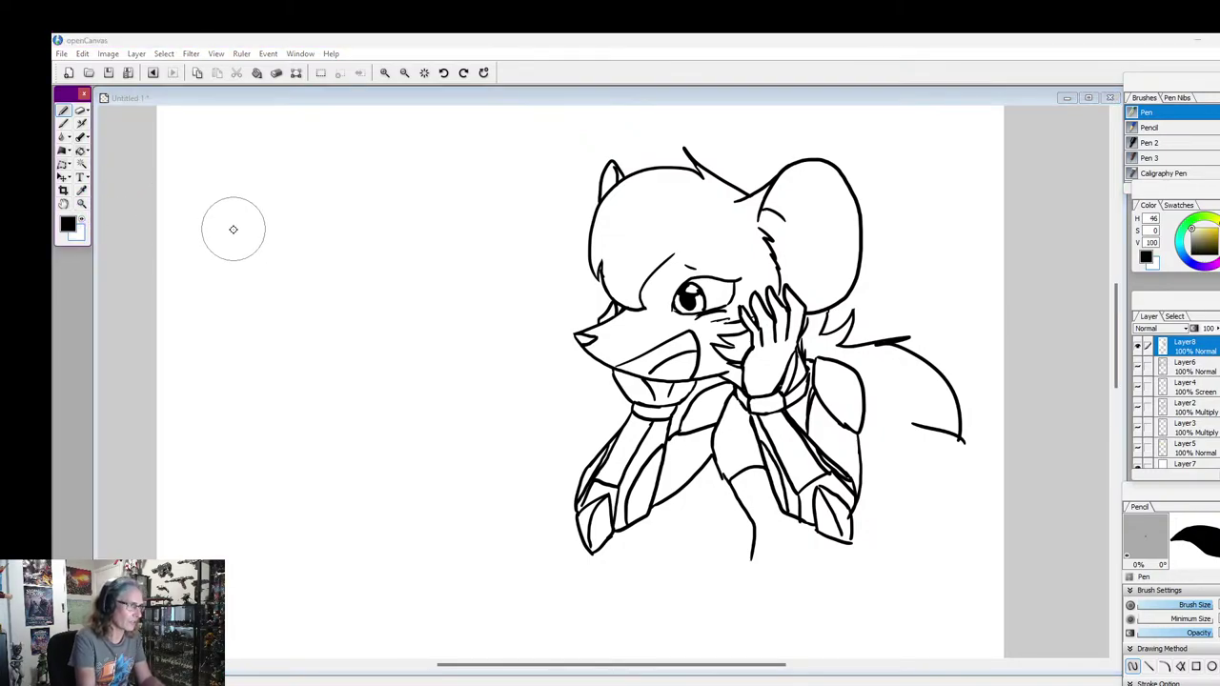
{"action": "key", "text": "["}
{"action": "key", "text": "["}
{"action": "key", "text": "["}
{"action": "key", "text": "["}
{"action": "key", "text": "["}
{"action": "key", "text": "["}
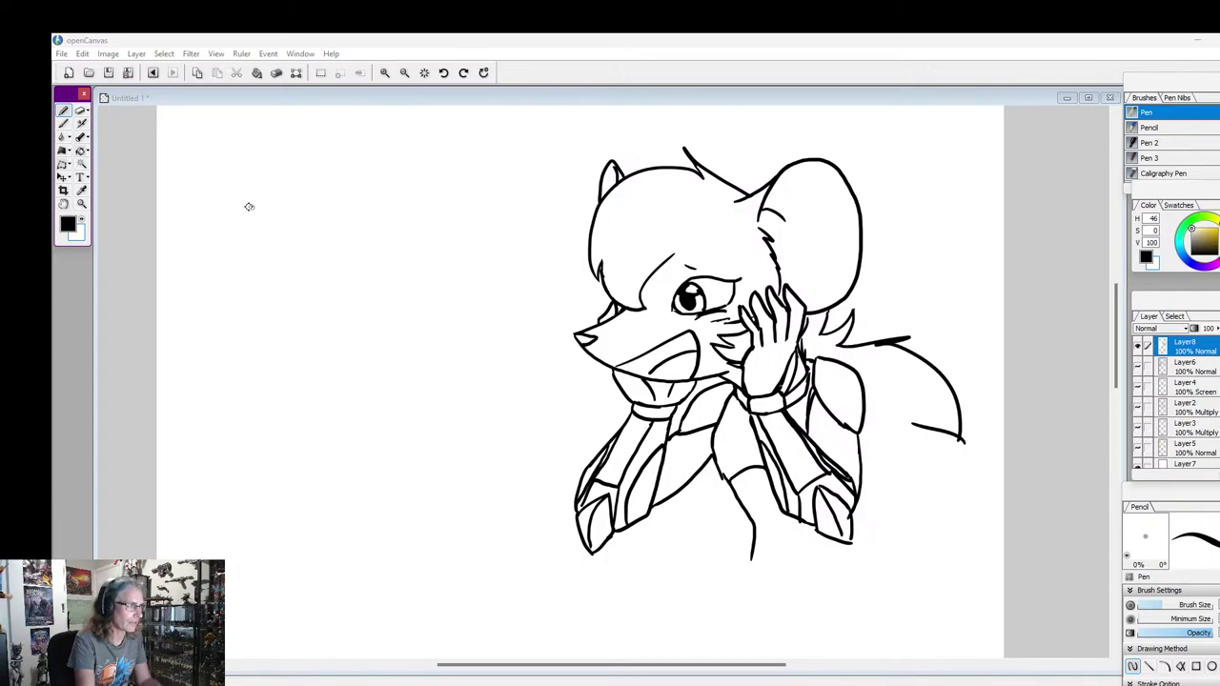
{"action": "mouse_move", "coordinate": [245, 205]}
{"action": "left_mouse_down"}
{"action": "mouse_move", "coordinate": [229, 324]}
{"action": "mouse_move", "coordinate": [201, 405]}
{"action": "left_mouse_up"}
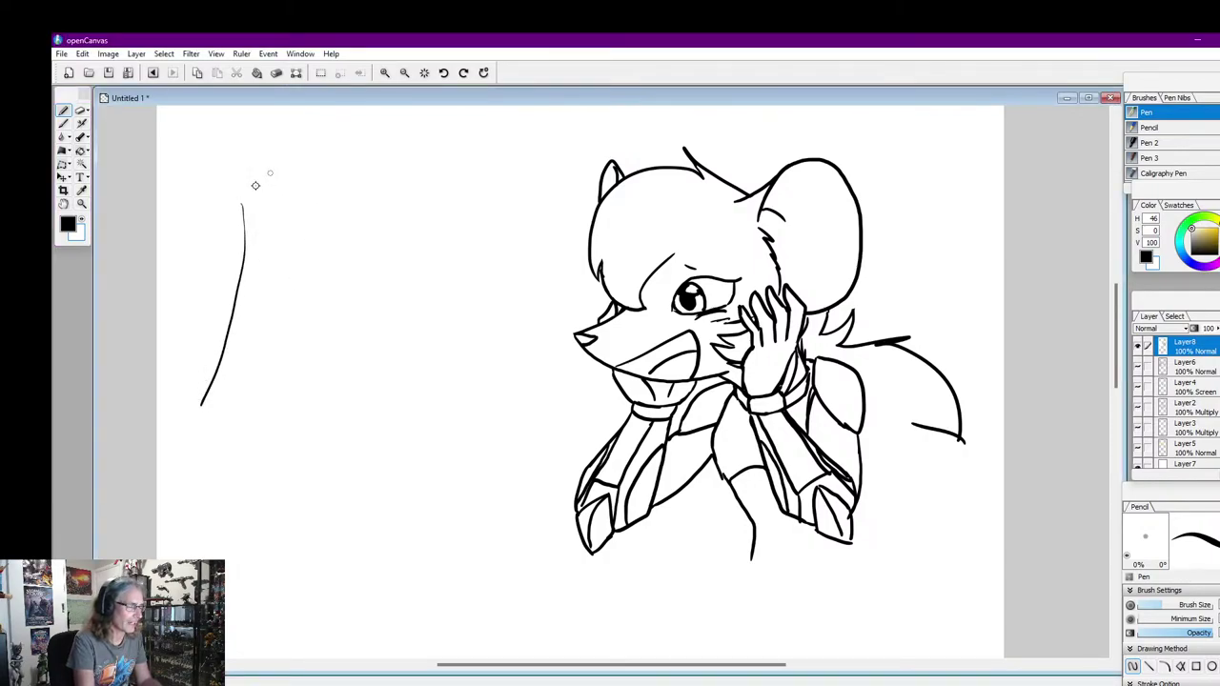
{"action": "key", "text": "ctrl+z"}
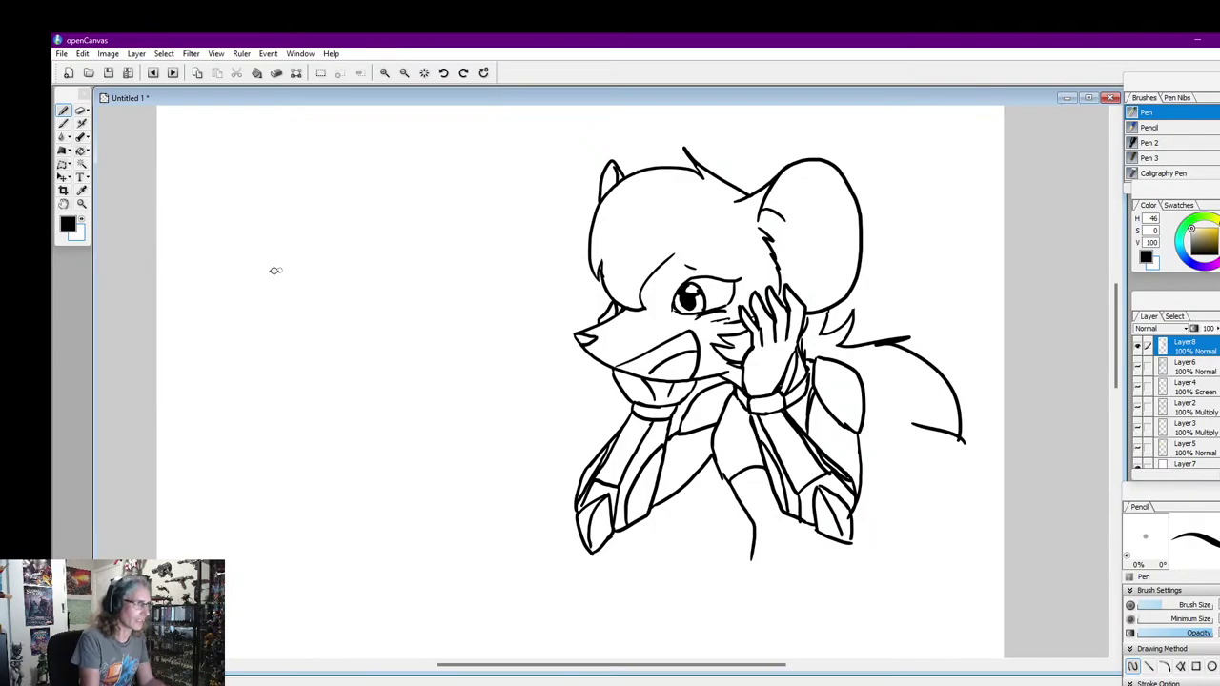
{"action": "mouse_move", "coordinate": [221, 259]}
{"action": "left_mouse_down"}
{"action": "mouse_move", "coordinate": [275, 262]}
{"action": "mouse_move", "coordinate": [201, 310]}
{"action": "mouse_move", "coordinate": [204, 296]}
{"action": "mouse_move", "coordinate": [199, 308]}
{"action": "mouse_move", "coordinate": [232, 315]}
{"action": "mouse_move", "coordinate": [287, 286]}
{"action": "mouse_move", "coordinate": [266, 248]}
{"action": "mouse_move", "coordinate": [225, 255]}
{"action": "left_mouse_up"}
{"action": "mouse_move", "coordinate": [226, 221]}
{"action": "left_mouse_down"}
{"action": "mouse_move", "coordinate": [296, 222]}
{"action": "mouse_move", "coordinate": [292, 255]}
{"action": "mouse_move", "coordinate": [274, 230]}
{"action": "mouse_move", "coordinate": [281, 258]}
{"action": "left_mouse_up"}
{"action": "mouse_move", "coordinate": [250, 226]}
{"action": "left_mouse_down"}
{"action": "mouse_move", "coordinate": [250, 238]}
{"action": "mouse_move", "coordinate": [231, 238]}
{"action": "mouse_move", "coordinate": [246, 248]}
{"action": "mouse_move", "coordinate": [308, 202]}
{"action": "mouse_move", "coordinate": [355, 201]}
{"action": "mouse_move", "coordinate": [372, 243]}
{"action": "mouse_move", "coordinate": [302, 269]}
{"action": "mouse_move", "coordinate": [311, 282]}
{"action": "mouse_move", "coordinate": [345, 275]}
{"action": "mouse_move", "coordinate": [366, 250]}
{"action": "left_mouse_up"}
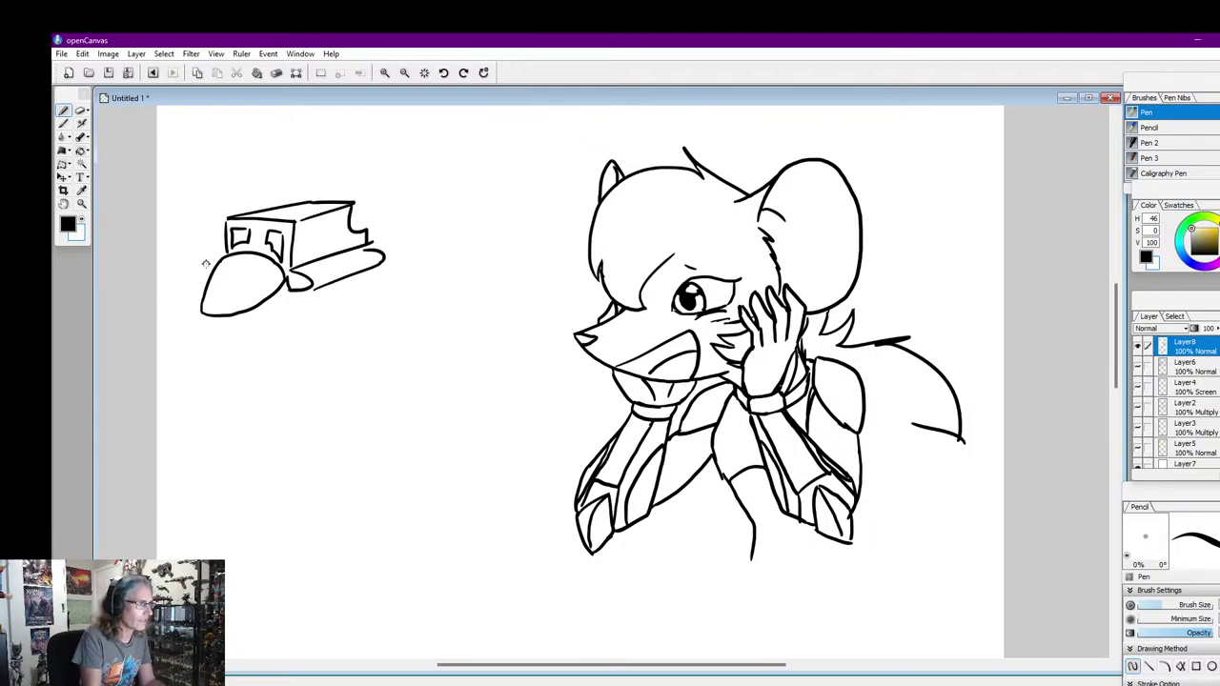
Add a far-side pod, a lower rim under the nose, a rounded rear thruster and eye-like details inside both windows
{"action": "left_click_drag", "start_coordinate": [205, 264], "coordinate": [217, 275]}
{"action": "left_click_drag", "start_coordinate": [200, 318], "coordinate": [221, 326]}
{"action": "left_click_drag", "start_coordinate": [290, 295], "coordinate": [217, 326]}
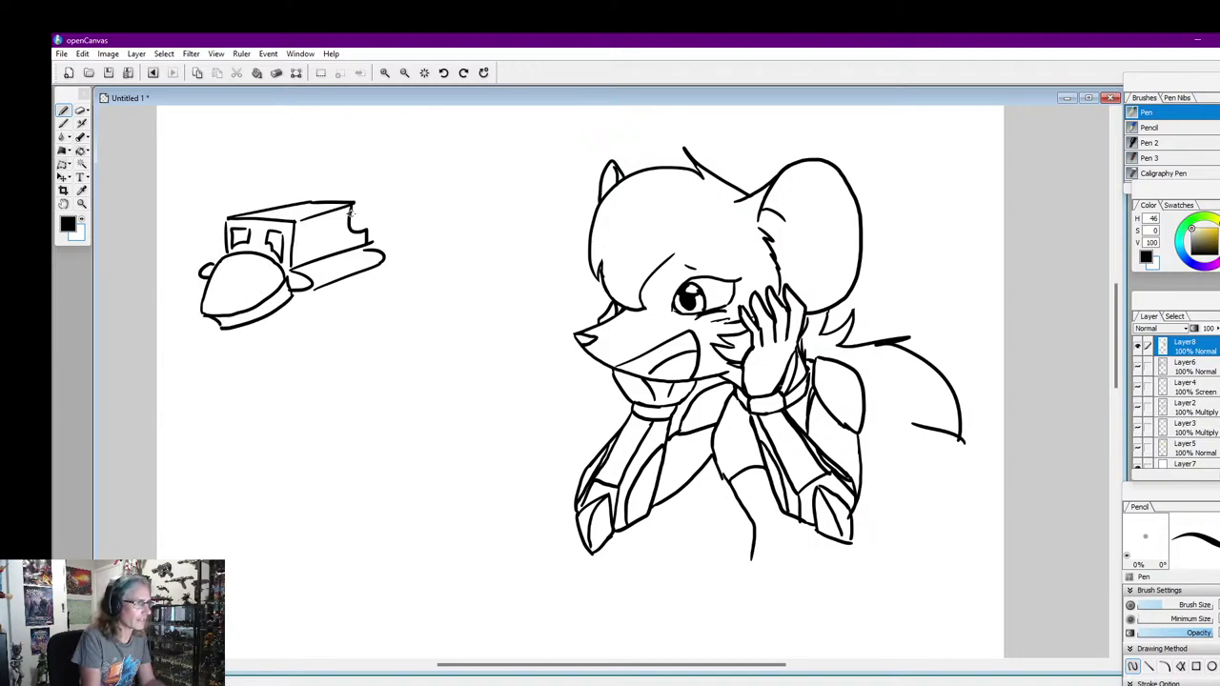
{"action": "mouse_move", "coordinate": [351, 214]}
{"action": "left_mouse_down"}
{"action": "mouse_move", "coordinate": [374, 203]}
{"action": "mouse_move", "coordinate": [371, 238]}
{"action": "left_mouse_up"}
{"action": "left_click_drag", "start_coordinate": [272, 238], "coordinate": [273, 237]}
{"action": "left_click_drag", "start_coordinate": [236, 235], "coordinate": [244, 233]}
Draw a segmented arm on the body's near side and two tall upright fins, and clean the overlapping lines inside the near fin in white
{"action": "mouse_move", "coordinate": [306, 260]}
{"action": "left_mouse_down"}
{"action": "mouse_move", "coordinate": [348, 284]}
{"action": "mouse_move", "coordinate": [356, 275]}
{"action": "mouse_move", "coordinate": [356, 286]}
{"action": "mouse_move", "coordinate": [337, 259]}
{"action": "mouse_move", "coordinate": [360, 288]}
{"action": "left_mouse_up"}
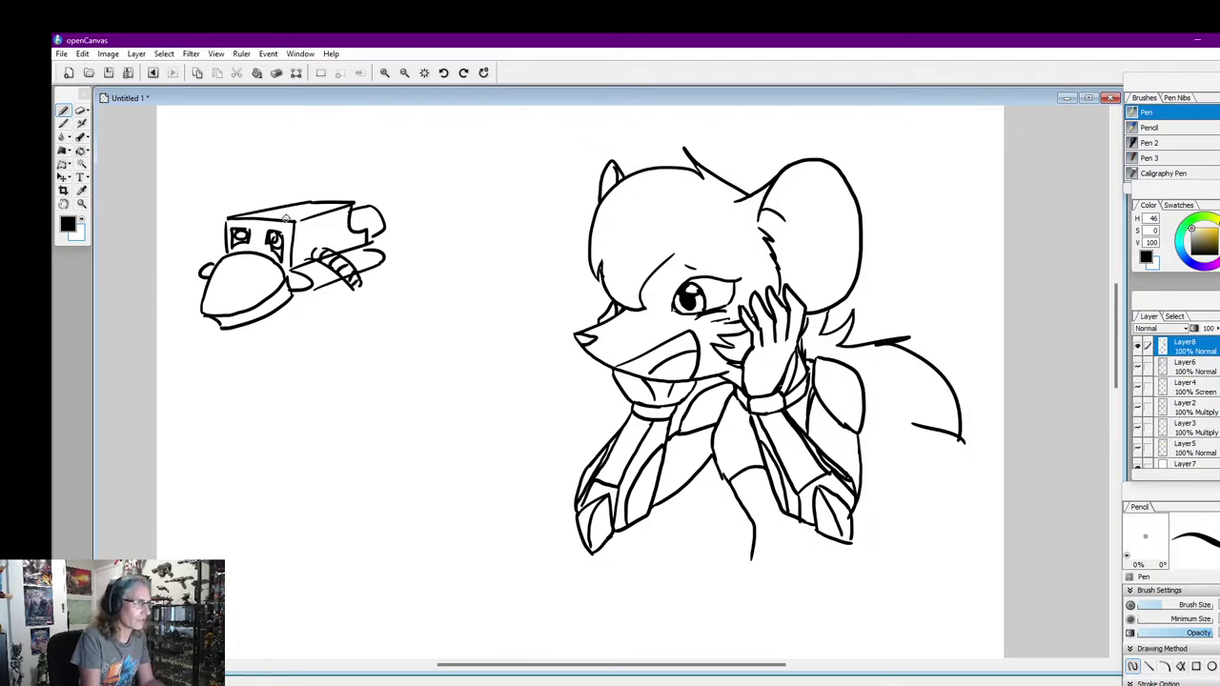
{"action": "mouse_move", "coordinate": [301, 264]}
{"action": "left_mouse_down"}
{"action": "mouse_move", "coordinate": [300, 116]}
{"action": "mouse_move", "coordinate": [320, 118]}
{"action": "mouse_move", "coordinate": [338, 250]}
{"action": "left_mouse_up"}
{"action": "mouse_move", "coordinate": [234, 212]}
{"action": "left_mouse_down"}
{"action": "mouse_move", "coordinate": [236, 113]}
{"action": "mouse_move", "coordinate": [248, 124]}
{"action": "mouse_move", "coordinate": [251, 208]}
{"action": "left_mouse_up"}
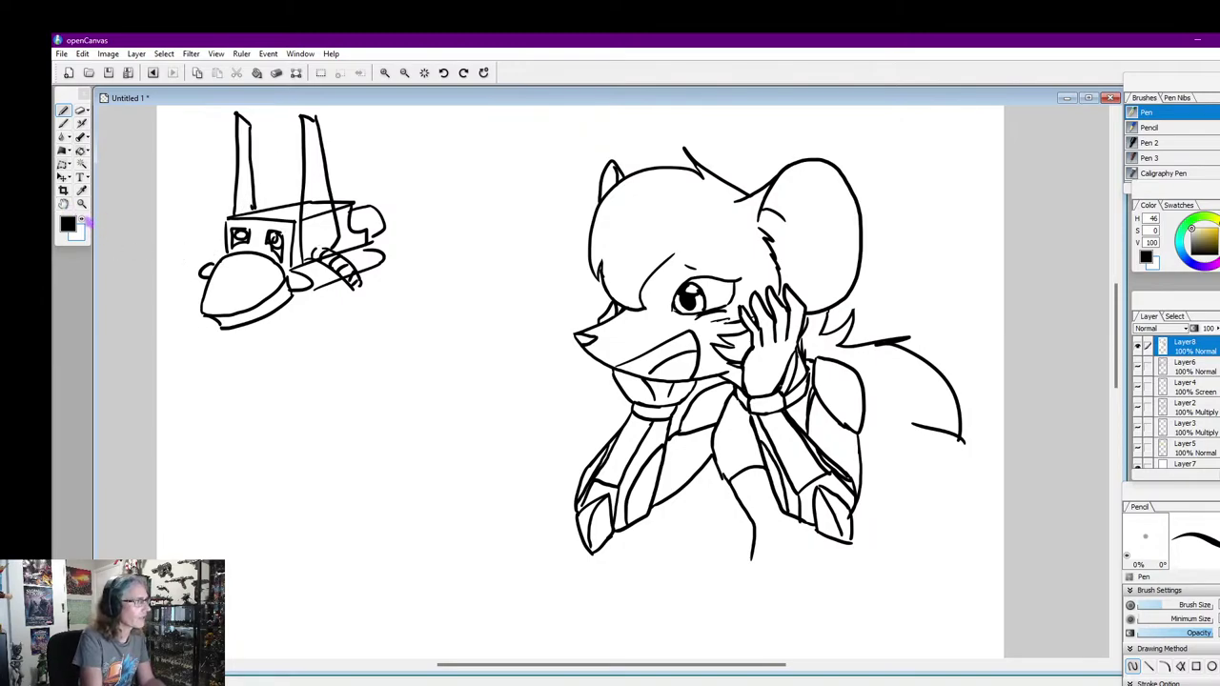
{"action": "left_click", "coordinate": [86, 219]}
{"action": "mouse_move", "coordinate": [315, 231]}
{"action": "left_mouse_down"}
{"action": "mouse_move", "coordinate": [305, 203]}
{"action": "mouse_move", "coordinate": [324, 224]}
{"action": "mouse_move", "coordinate": [326, 202]}
{"action": "mouse_move", "coordinate": [329, 213]}
{"action": "left_mouse_up"}
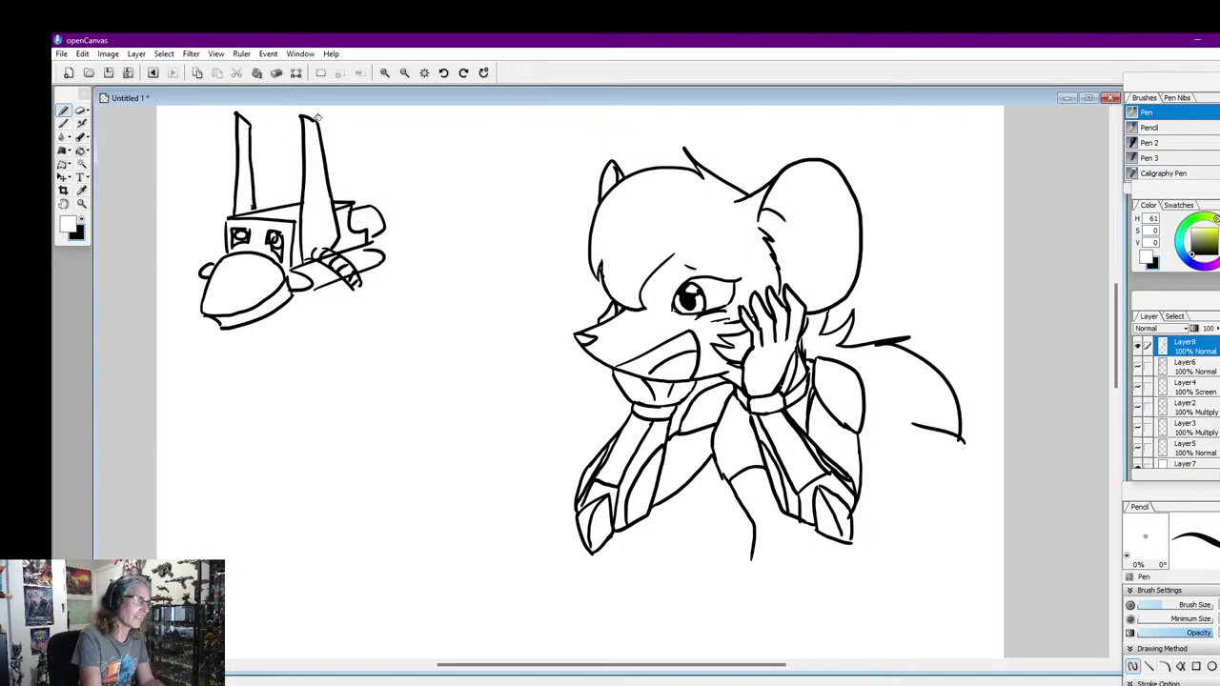
Draw a long box-shaped weapon in black at the segmented arm's end, with small rear corner caps and barrels at the front
{"action": "left_click", "coordinate": [80, 229]}
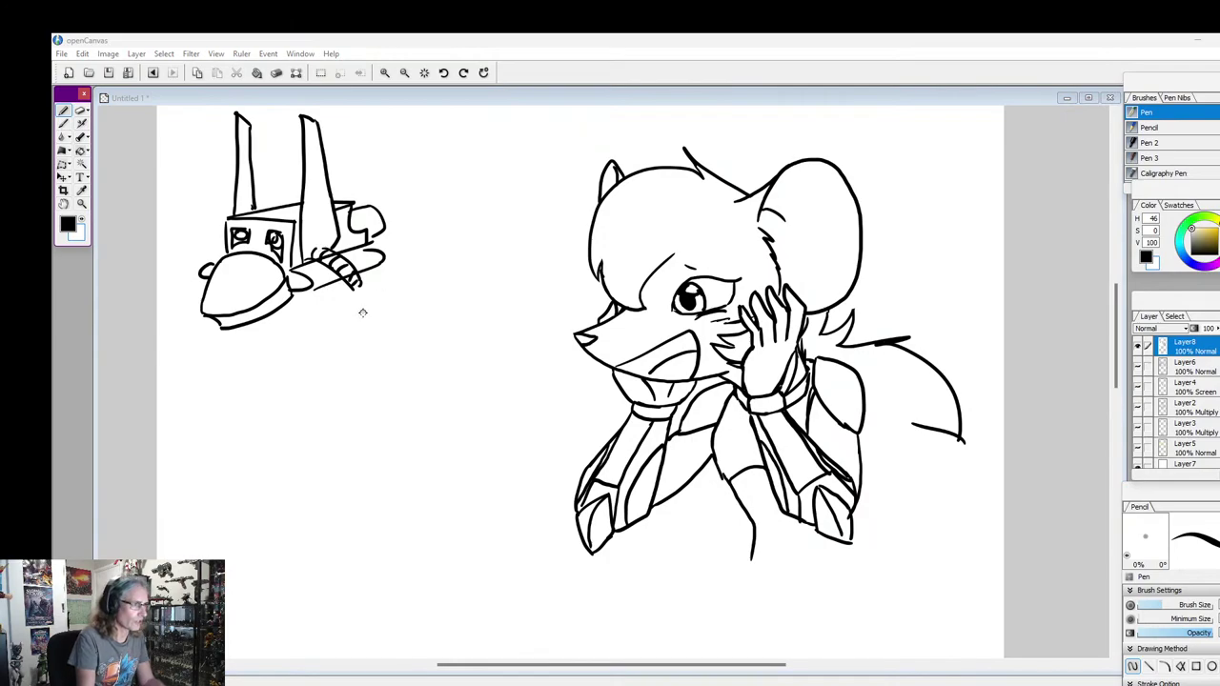
{"action": "mouse_move", "coordinate": [355, 286]}
{"action": "left_mouse_down"}
{"action": "mouse_move", "coordinate": [358, 343]}
{"action": "mouse_move", "coordinate": [374, 324]}
{"action": "mouse_move", "coordinate": [363, 347]}
{"action": "mouse_move", "coordinate": [444, 240]}
{"action": "mouse_move", "coordinate": [444, 273]}
{"action": "left_mouse_up"}
{"action": "mouse_move", "coordinate": [378, 339]}
{"action": "left_mouse_down"}
{"action": "mouse_move", "coordinate": [451, 265]}
{"action": "mouse_move", "coordinate": [436, 310]}
{"action": "left_mouse_up"}
{"action": "left_click_drag", "start_coordinate": [445, 257], "coordinate": [429, 265]}
{"action": "left_click_drag", "start_coordinate": [366, 294], "coordinate": [397, 278]}
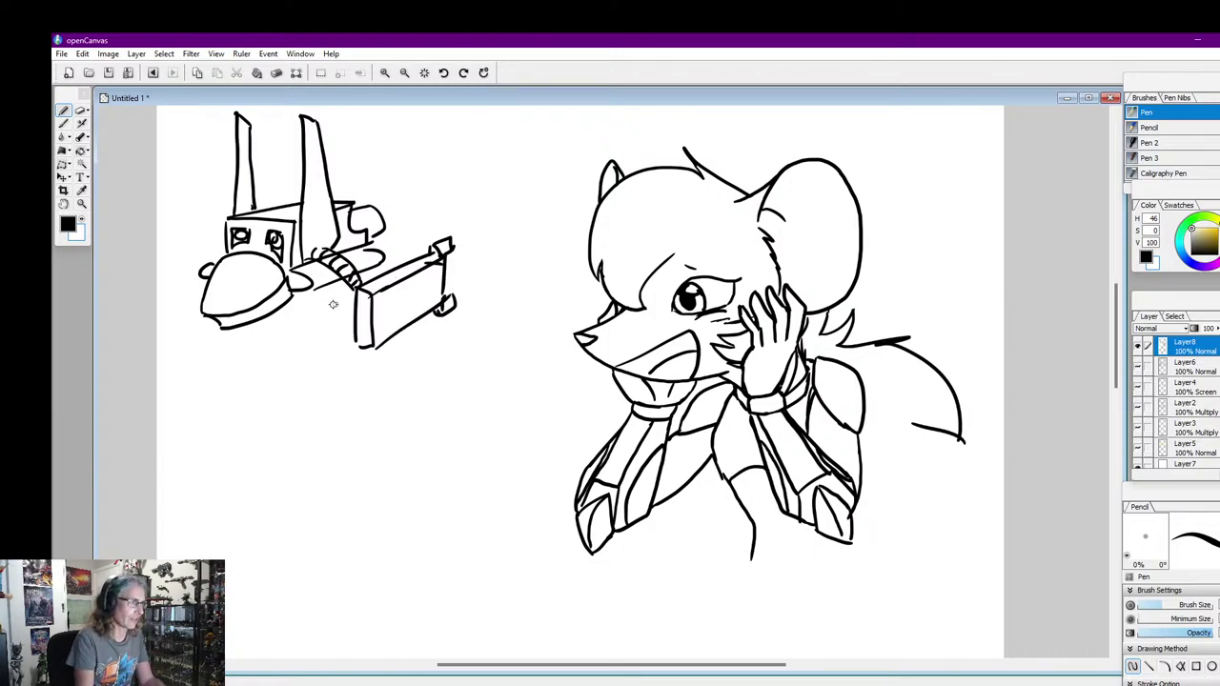
{"action": "left_click_drag", "start_coordinate": [356, 317], "coordinate": [361, 341]}
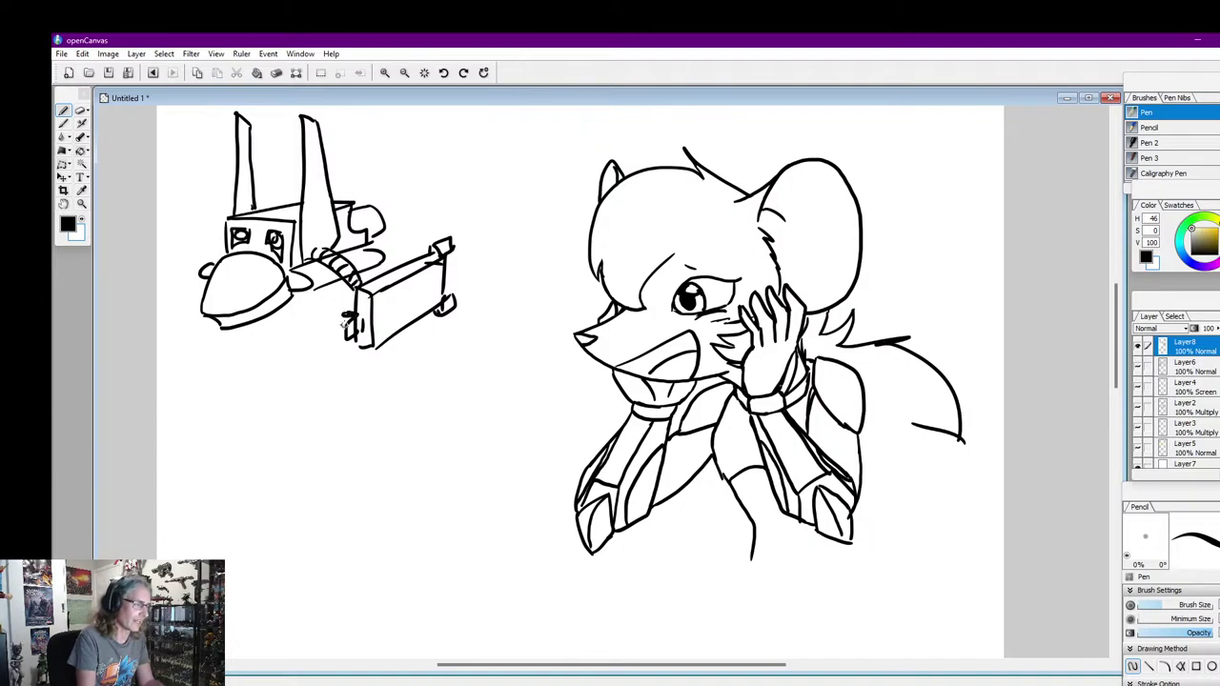
Draw the robot sketch's second boxy arm panel at the canvas edge, behind the rounded nose
{"action": "mouse_move", "coordinate": [164, 253]}
{"action": "left_mouse_down"}
{"action": "mouse_move", "coordinate": [167, 300]}
{"action": "mouse_move", "coordinate": [176, 257]}
{"action": "mouse_move", "coordinate": [222, 233]}
{"action": "mouse_move", "coordinate": [198, 262]}
{"action": "left_mouse_up"}
{"action": "mouse_move", "coordinate": [199, 262]}
{"action": "left_mouse_down"}
{"action": "mouse_move", "coordinate": [224, 257]}
{"action": "mouse_move", "coordinate": [212, 261]}
{"action": "mouse_move", "coordinate": [225, 229]}
{"action": "left_mouse_up"}
{"action": "mouse_move", "coordinate": [176, 303]}
{"action": "left_mouse_down"}
{"action": "mouse_move", "coordinate": [154, 275]}
{"action": "mouse_move", "coordinate": [170, 266]}
{"action": "mouse_move", "coordinate": [160, 263]}
{"action": "mouse_move", "coordinate": [157, 305]}
{"action": "left_mouse_up"}
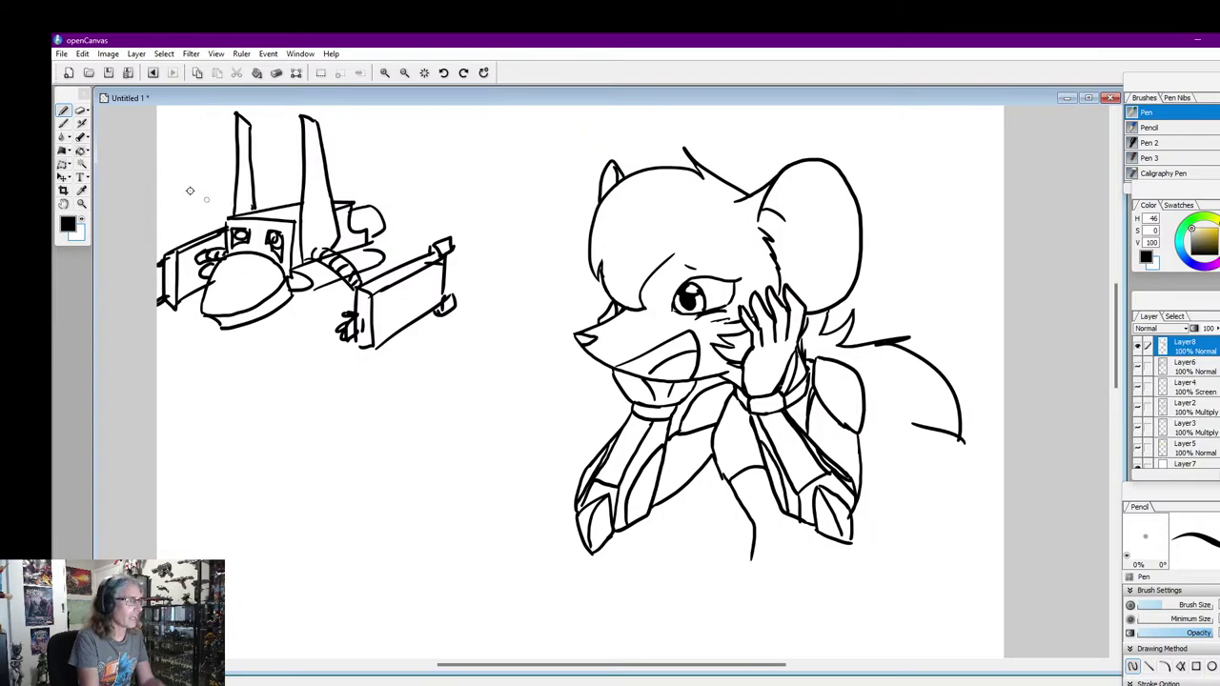
Add a small arrow beside the robot's tall fin and draw its front leg with a wedge-shaped foot
{"action": "left_click_drag", "start_coordinate": [335, 147], "coordinate": [353, 139]}
{"action": "mouse_move", "coordinate": [302, 290]}
{"action": "left_mouse_down"}
{"action": "mouse_move", "coordinate": [345, 323]}
{"action": "mouse_move", "coordinate": [322, 399]}
{"action": "left_mouse_up"}
{"action": "left_click_drag", "start_coordinate": [360, 334], "coordinate": [347, 444]}
{"action": "mouse_move", "coordinate": [324, 391]}
{"action": "left_mouse_down"}
{"action": "mouse_move", "coordinate": [305, 447]}
{"action": "mouse_move", "coordinate": [280, 469]}
{"action": "mouse_move", "coordinate": [377, 446]}
{"action": "mouse_move", "coordinate": [288, 448]}
{"action": "left_mouse_up"}
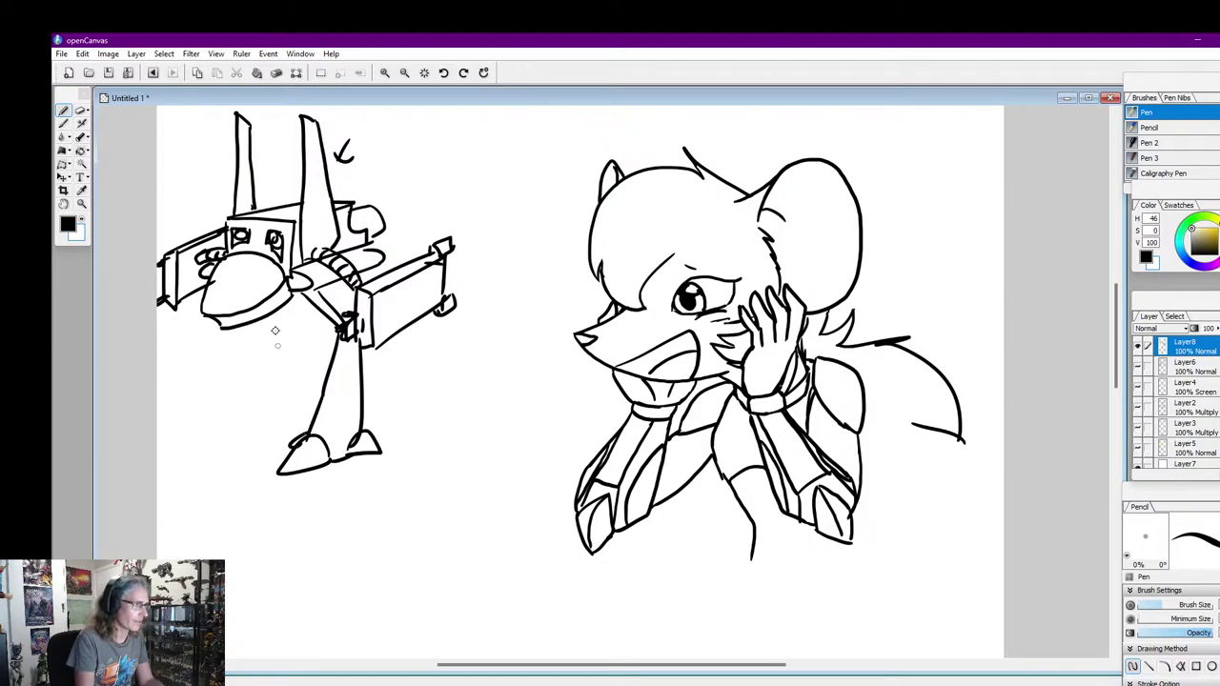
Draw the robot's second leg without its foot and add a curved arrow from the fin towards the arm panel
{"action": "mouse_move", "coordinate": [283, 329]}
{"action": "left_mouse_down"}
{"action": "mouse_move", "coordinate": [284, 310]}
{"action": "mouse_move", "coordinate": [298, 333]}
{"action": "left_mouse_up"}
{"action": "mouse_move", "coordinate": [291, 333]}
{"action": "left_mouse_down"}
{"action": "mouse_move", "coordinate": [303, 335]}
{"action": "mouse_move", "coordinate": [208, 433]}
{"action": "mouse_move", "coordinate": [275, 435]}
{"action": "left_mouse_up"}
{"action": "mouse_move", "coordinate": [238, 434]}
{"action": "left_mouse_down"}
{"action": "mouse_move", "coordinate": [204, 443]}
{"action": "mouse_move", "coordinate": [283, 421]}
{"action": "mouse_move", "coordinate": [269, 435]}
{"action": "mouse_move", "coordinate": [220, 431]}
{"action": "left_mouse_up"}
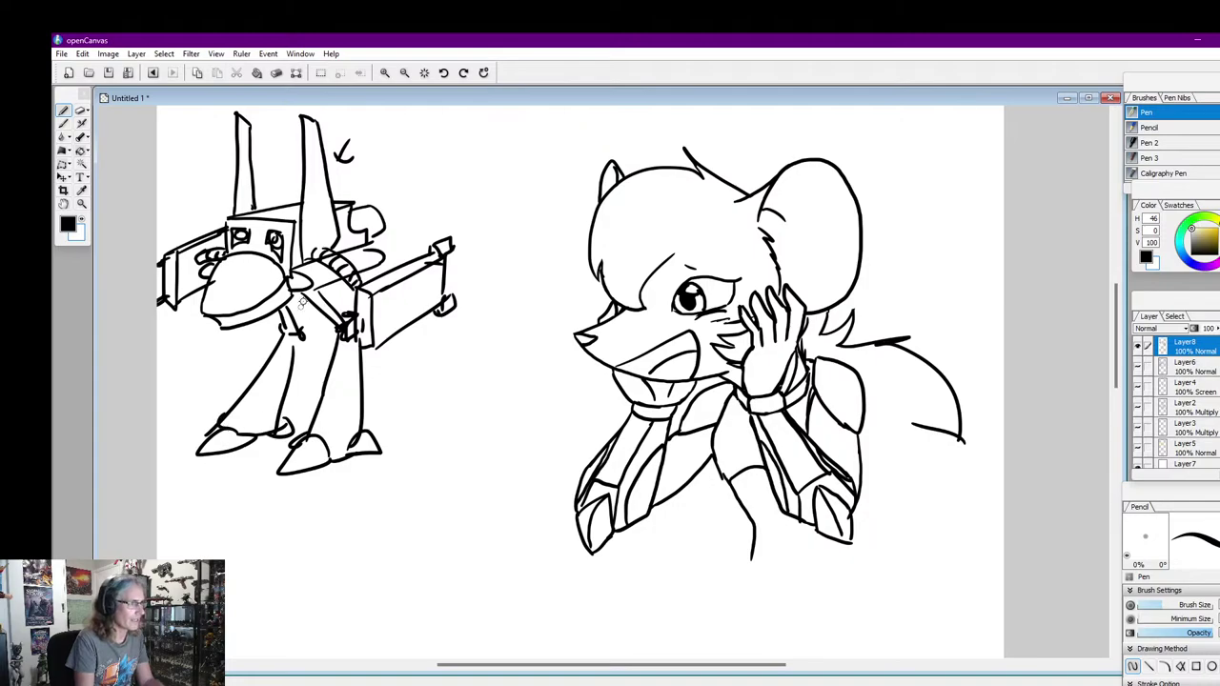
{"action": "key", "text": "ctrl+z"}
{"action": "key", "text": "ctrl+z"}
{"action": "key", "text": "ctrl+z"}
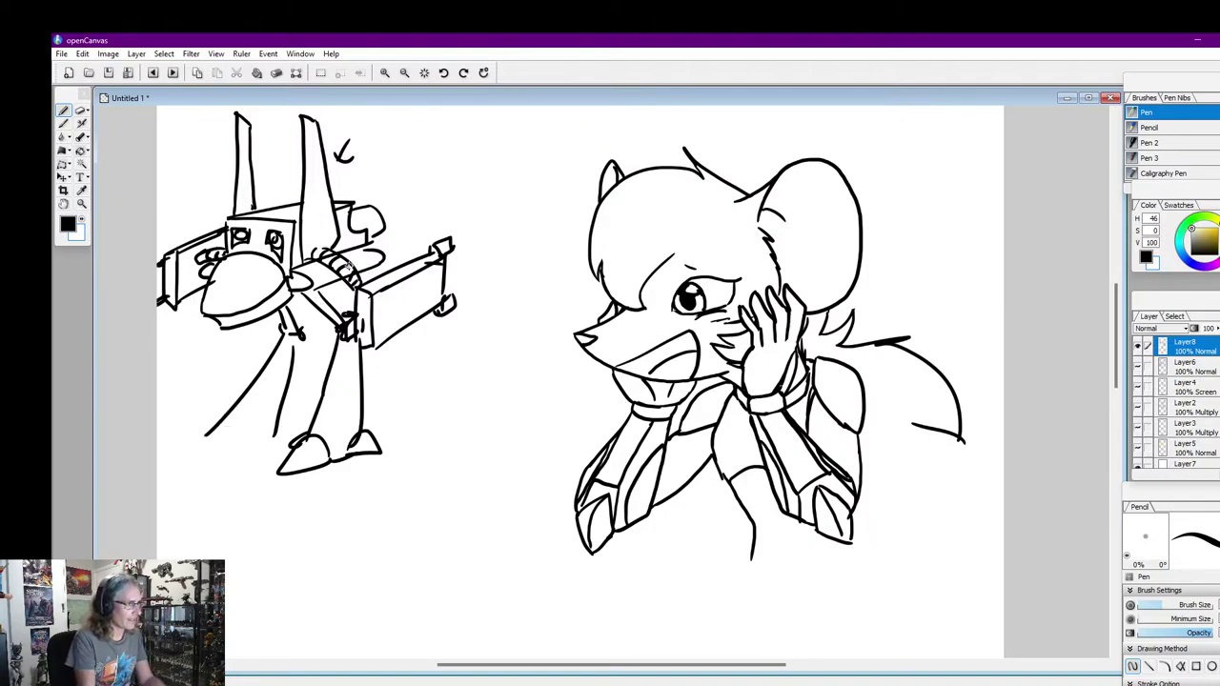
{"action": "mouse_move", "coordinate": [336, 129]}
{"action": "left_mouse_down"}
{"action": "mouse_move", "coordinate": [443, 232]}
{"action": "mouse_move", "coordinate": [393, 229]}
{"action": "left_mouse_up"}
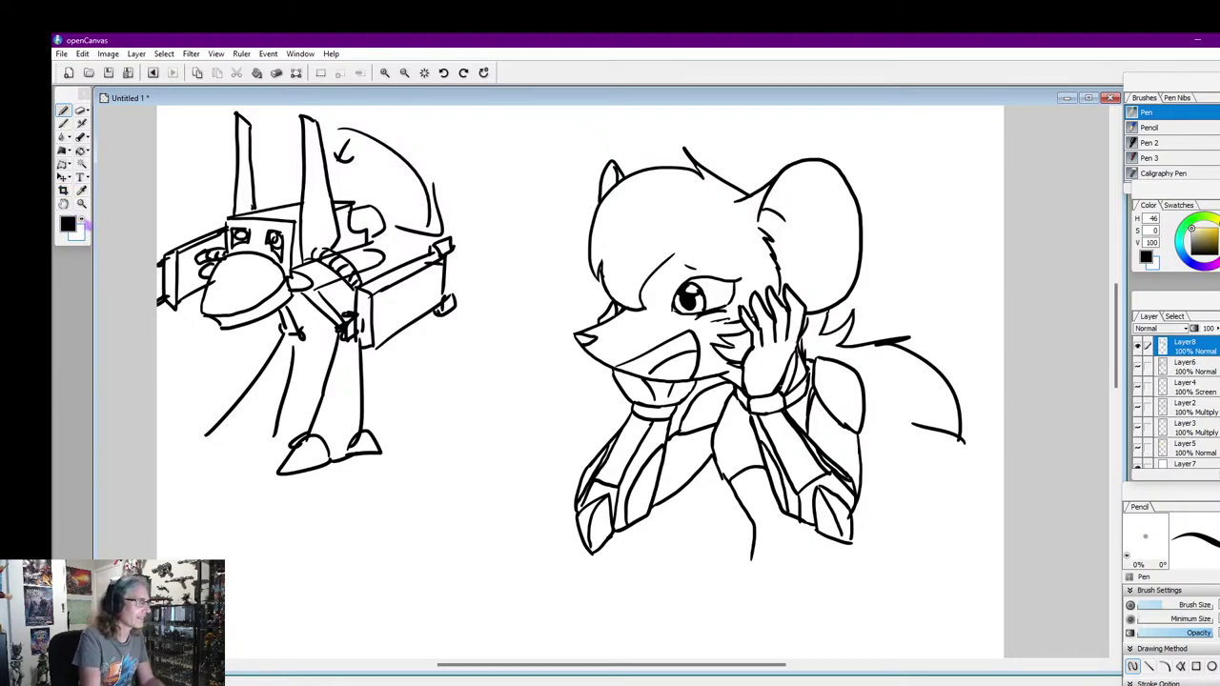
Paint over the whole robot sketch in white with a greatly enlarged Pen brush
{"action": "left_click", "coordinate": [82, 222]}
{"action": "key", "text": "]"}
{"action": "key", "text": "]"}
{"action": "key", "text": "]"}
{"action": "key", "text": "]"}
{"action": "key", "text": "]"}
{"action": "key", "text": "]"}
{"action": "key", "text": "]"}
{"action": "key", "text": "]"}
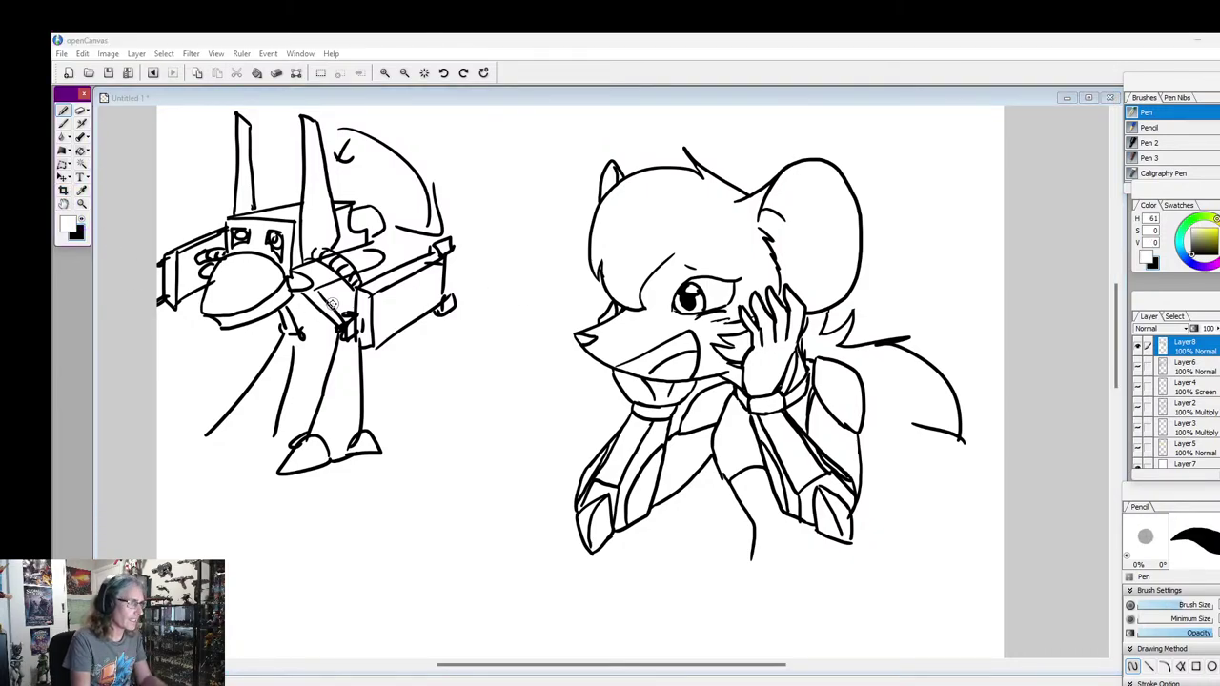
{"action": "mouse_move", "coordinate": [370, 305]}
{"action": "left_mouse_down"}
{"action": "mouse_move", "coordinate": [427, 265]}
{"action": "mouse_move", "coordinate": [365, 388]}
{"action": "mouse_move", "coordinate": [374, 356]}
{"action": "mouse_move", "coordinate": [282, 300]}
{"action": "mouse_move", "coordinate": [277, 282]}
{"action": "mouse_move", "coordinate": [226, 294]}
{"action": "mouse_move", "coordinate": [169, 267]}
{"action": "left_mouse_up"}
Shrink the Pen brush back down and set the drawing colour to black
{"action": "key", "text": "bracketleft"}
{"action": "key", "text": "bracketleft"}
{"action": "key", "text": "bracketleft"}
{"action": "key", "text": "bracketleft"}
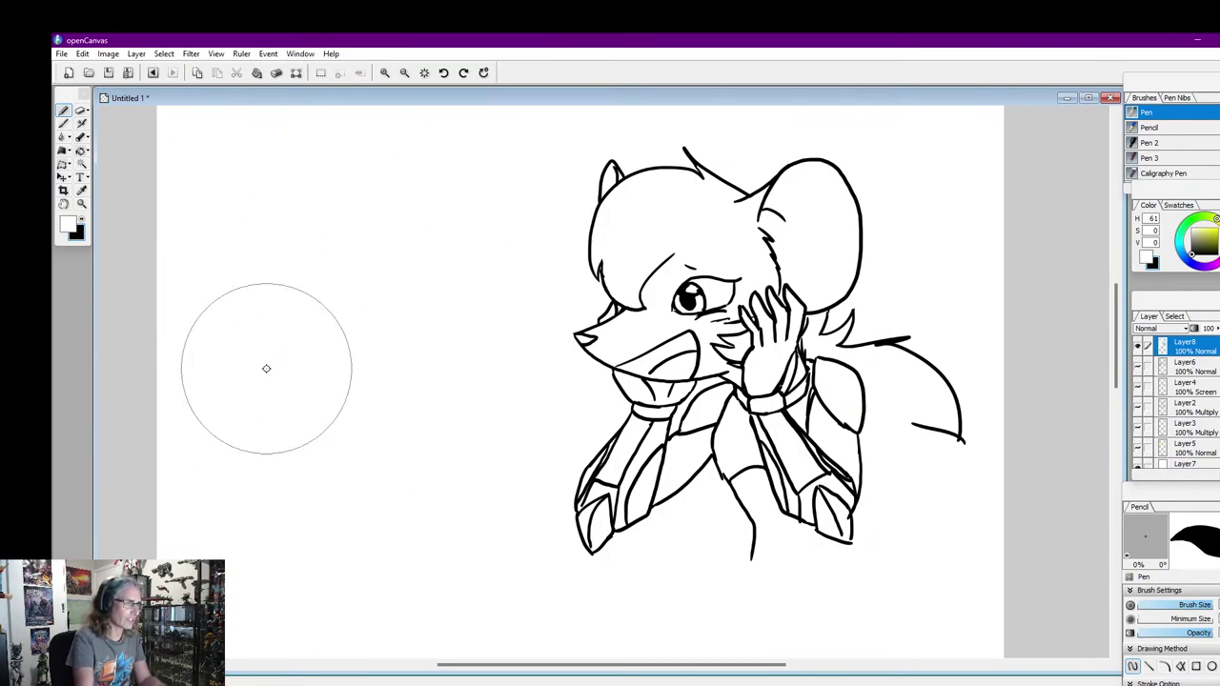
{"action": "key", "text": "bracketleft"}
{"action": "key", "text": "bracketleft"}
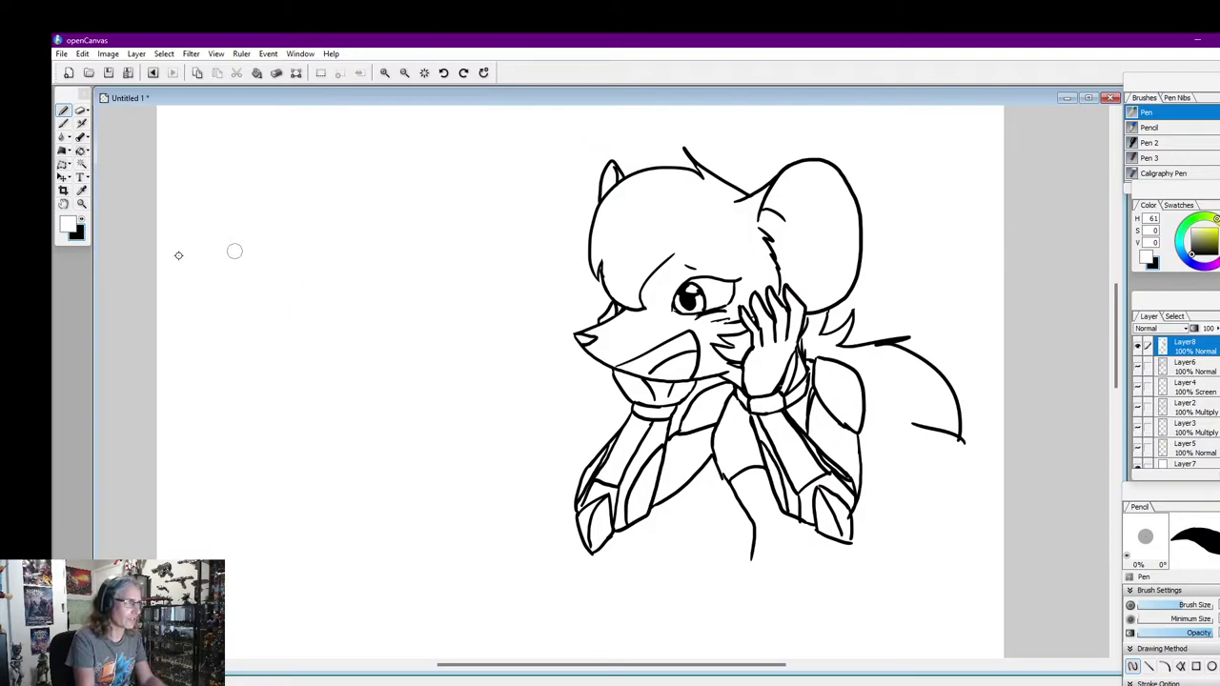
{"action": "left_click", "coordinate": [83, 220]}
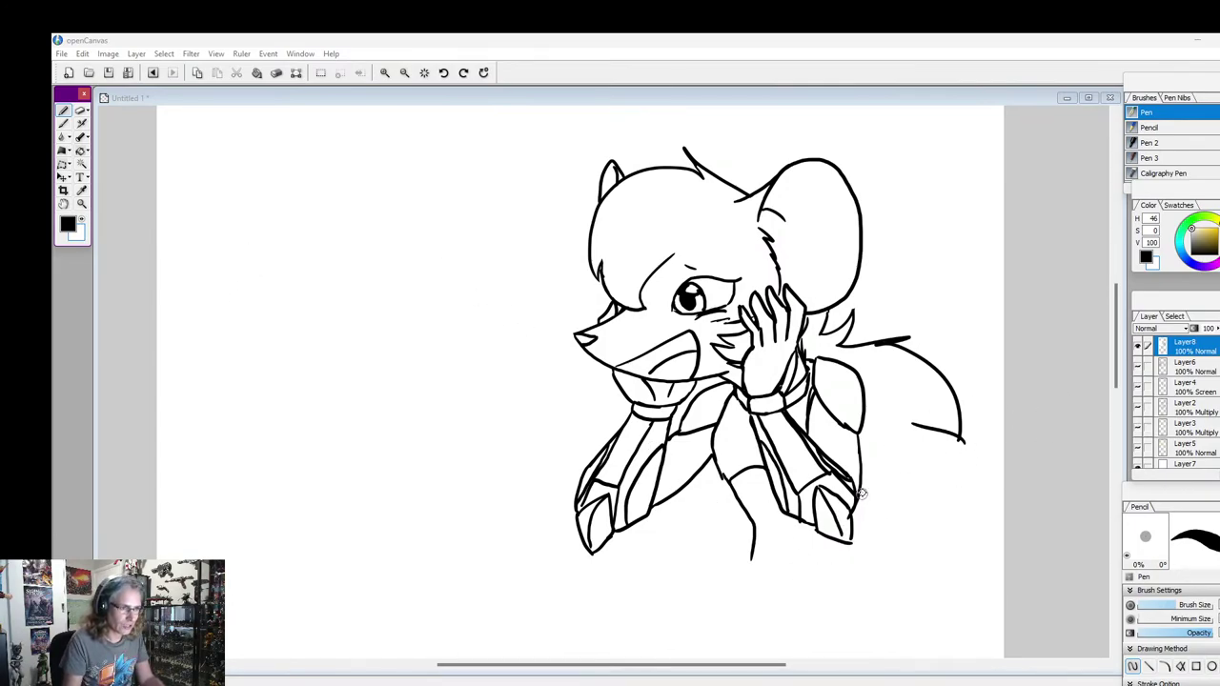
Draw the mouse character's hip line below the raised elbow and thicken the chest contour between the arms
{"action": "left_click_drag", "start_coordinate": [861, 493], "coordinate": [864, 501]}
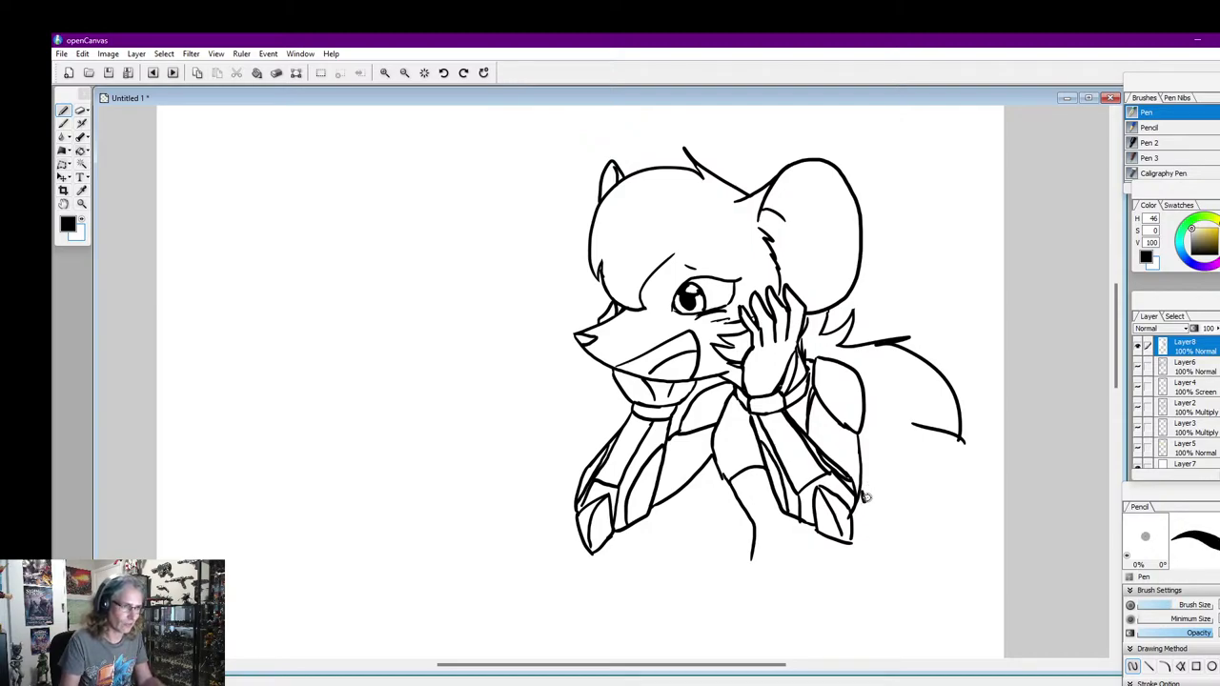
{"action": "left_click_drag", "start_coordinate": [861, 495], "coordinate": [890, 542]}
{"action": "left_click_drag", "start_coordinate": [878, 532], "coordinate": [908, 564]}
{"action": "key", "text": "ctrl+z"}
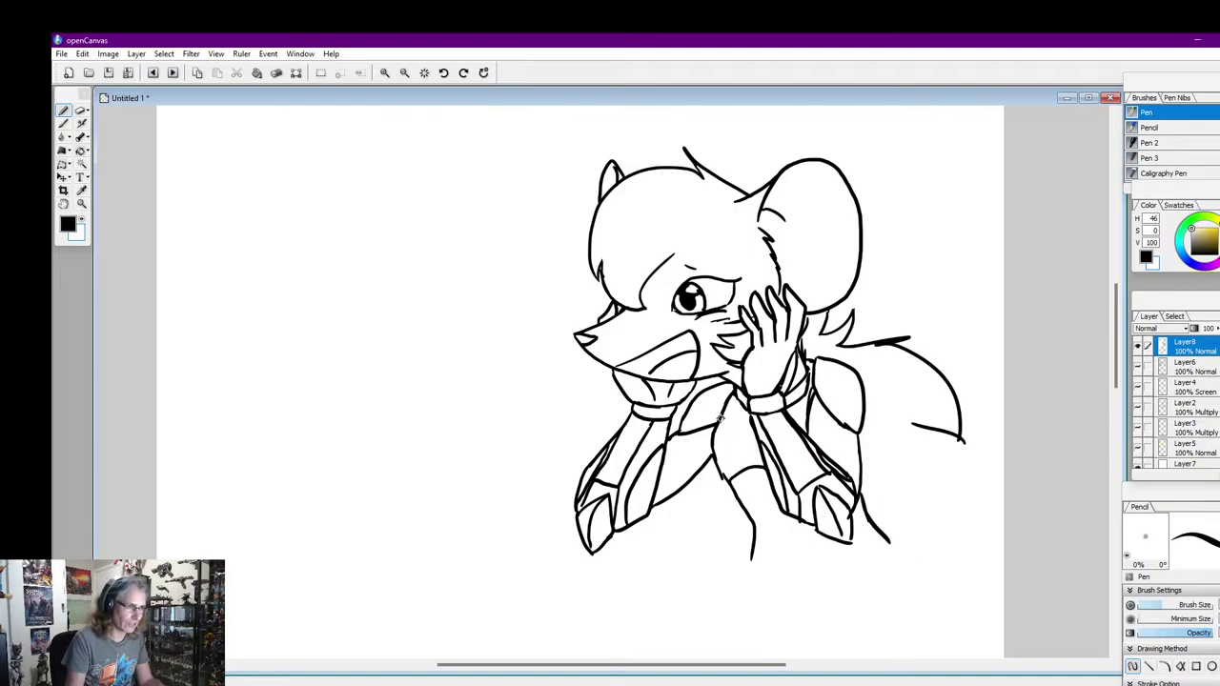
{"action": "left_click_drag", "start_coordinate": [721, 412], "coordinate": [716, 469]}
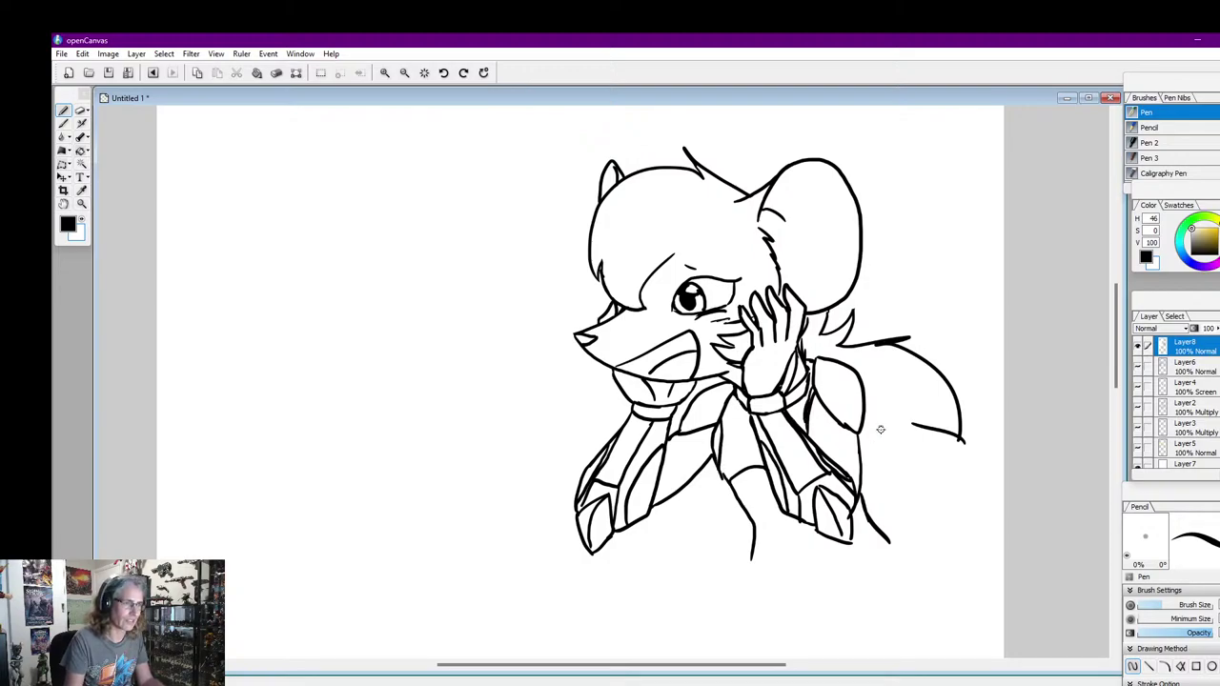
Trim the stray end of the mouse's rounded back shape in white and draw its lower curve in black
{"action": "key", "text": "x"}
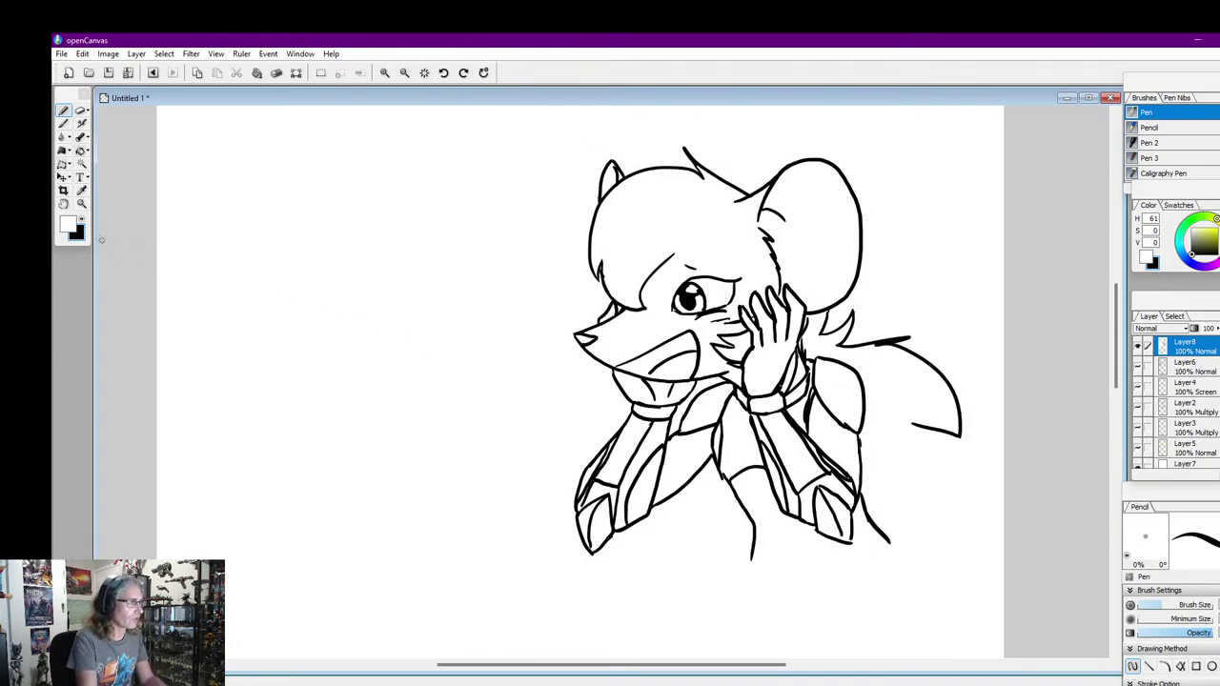
{"action": "left_click", "coordinate": [81, 219]}
{"action": "left_click_drag", "start_coordinate": [861, 442], "coordinate": [959, 437]}
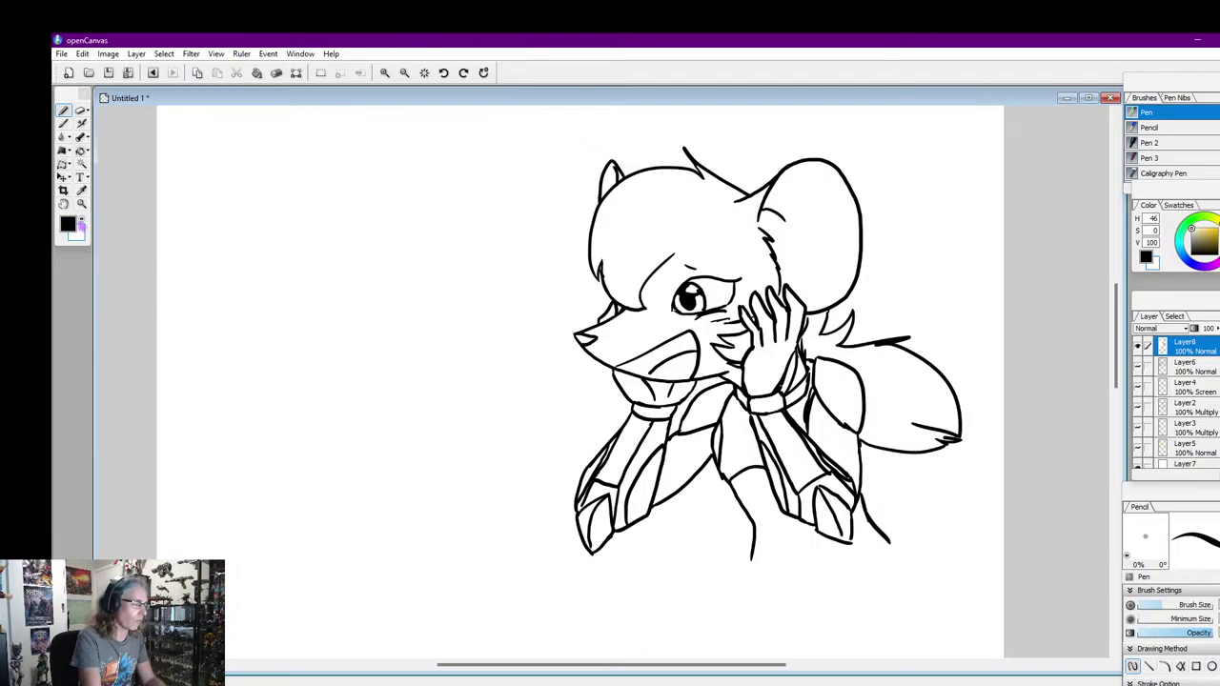
Touch up the line at the tip of the mouse's front hair in white
{"action": "left_click", "coordinate": [81, 222]}
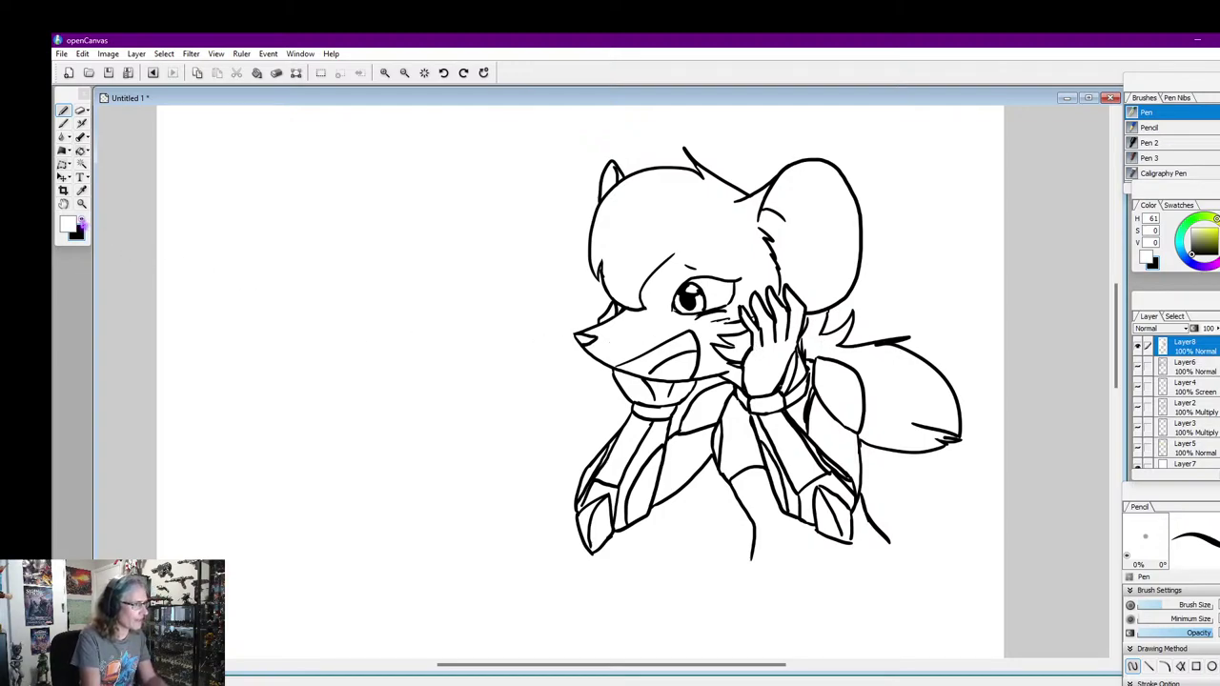
{"action": "left_click", "coordinate": [82, 222]}
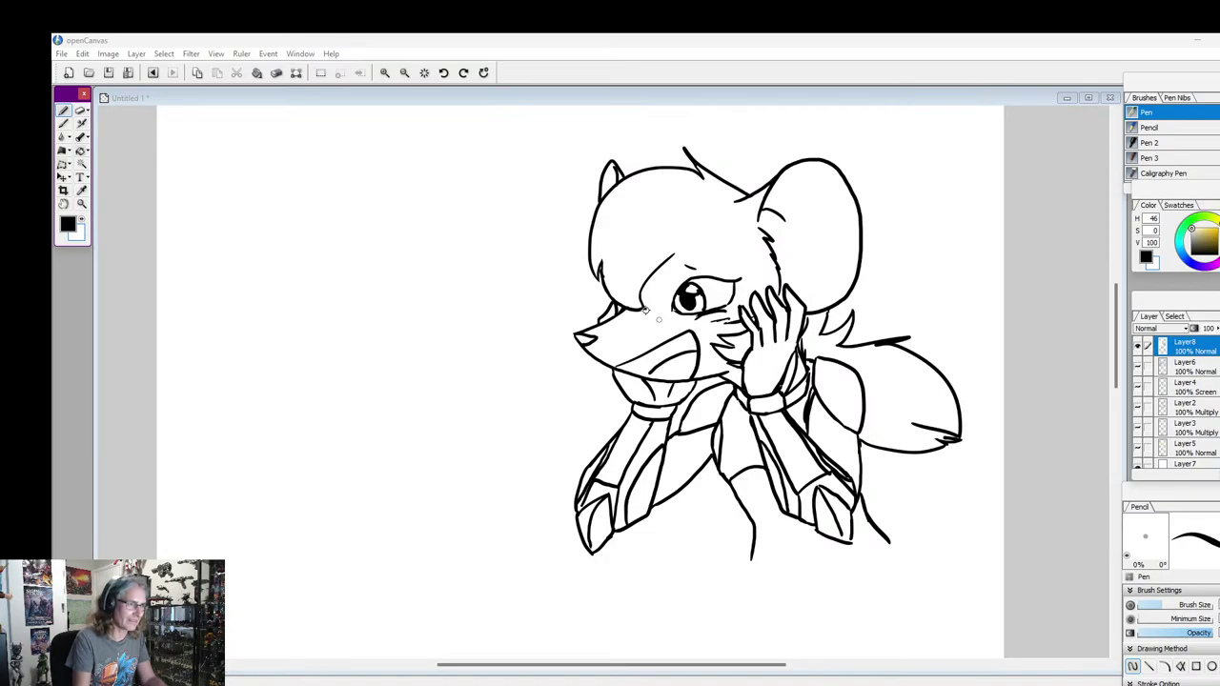
{"action": "left_click", "coordinate": [82, 218]}
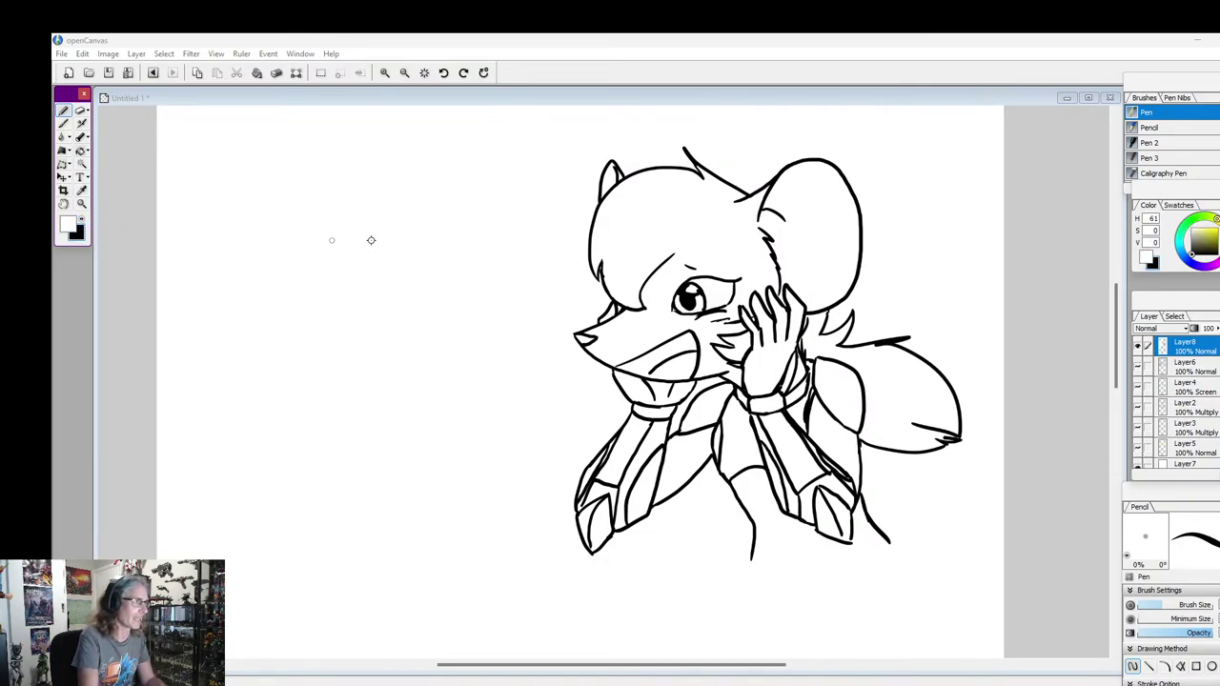
{"action": "left_click", "coordinate": [604, 275]}
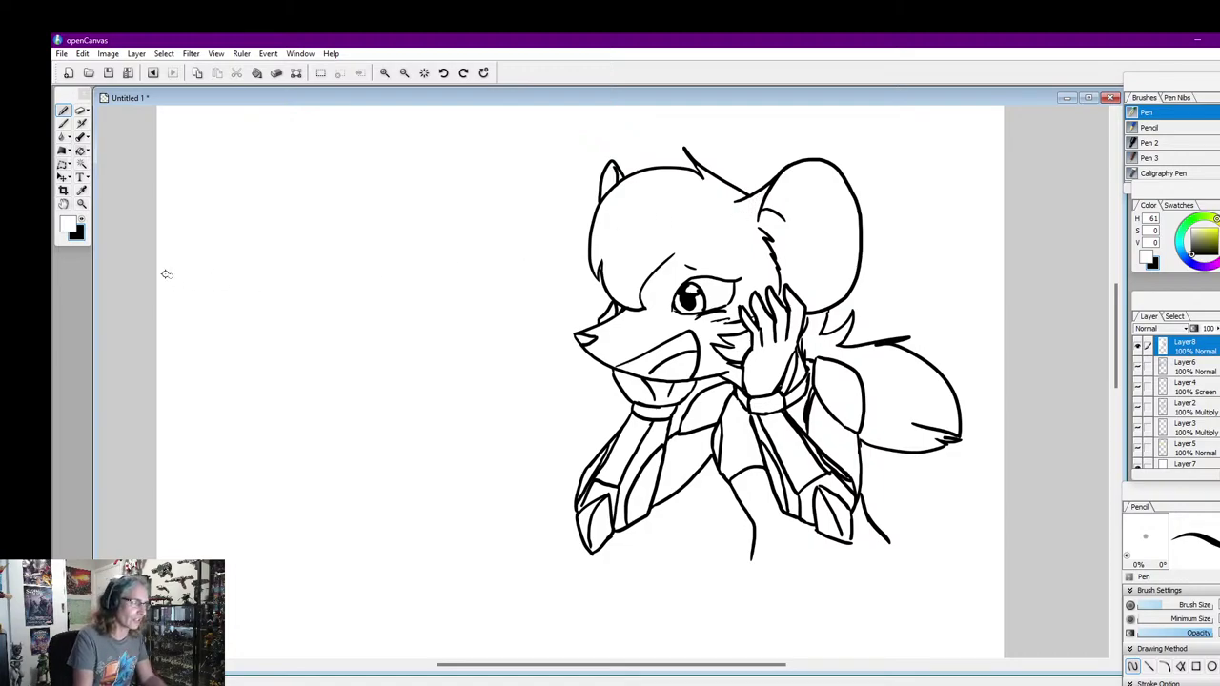
Draw the lower edge of the torso section behind the elbow and double the belly and hip lines in black
{"action": "left_click", "coordinate": [82, 220]}
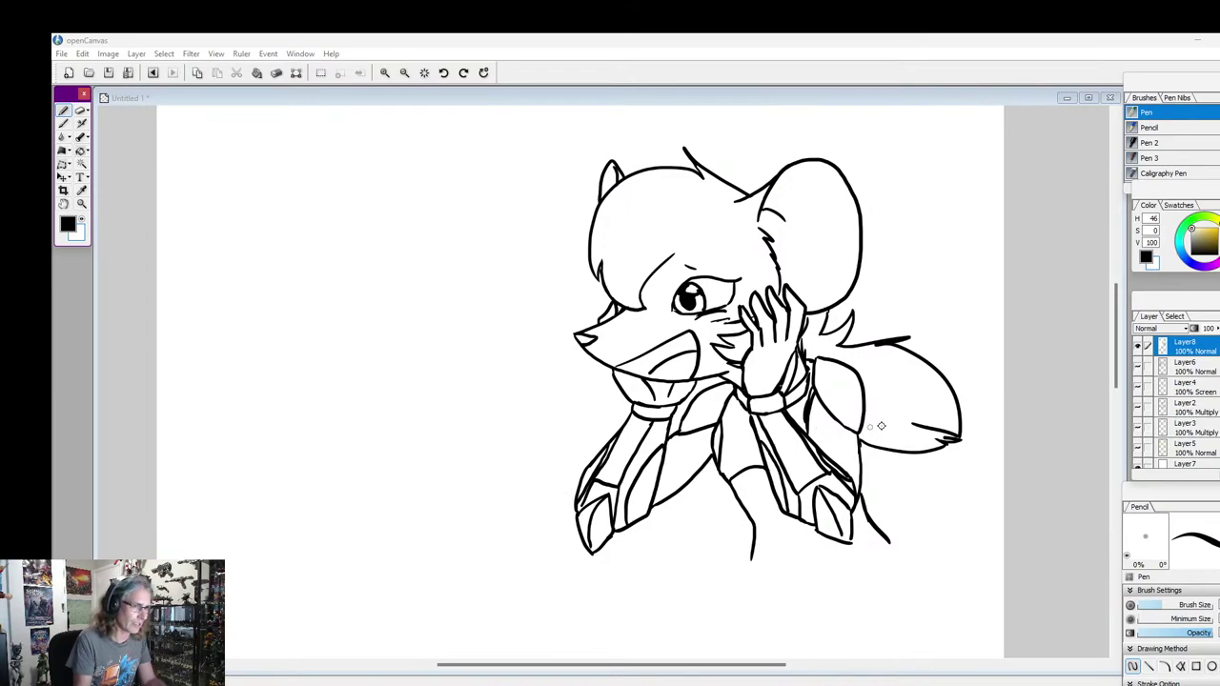
{"action": "left_click_drag", "start_coordinate": [1120, 382], "coordinate": [1121, 394]}
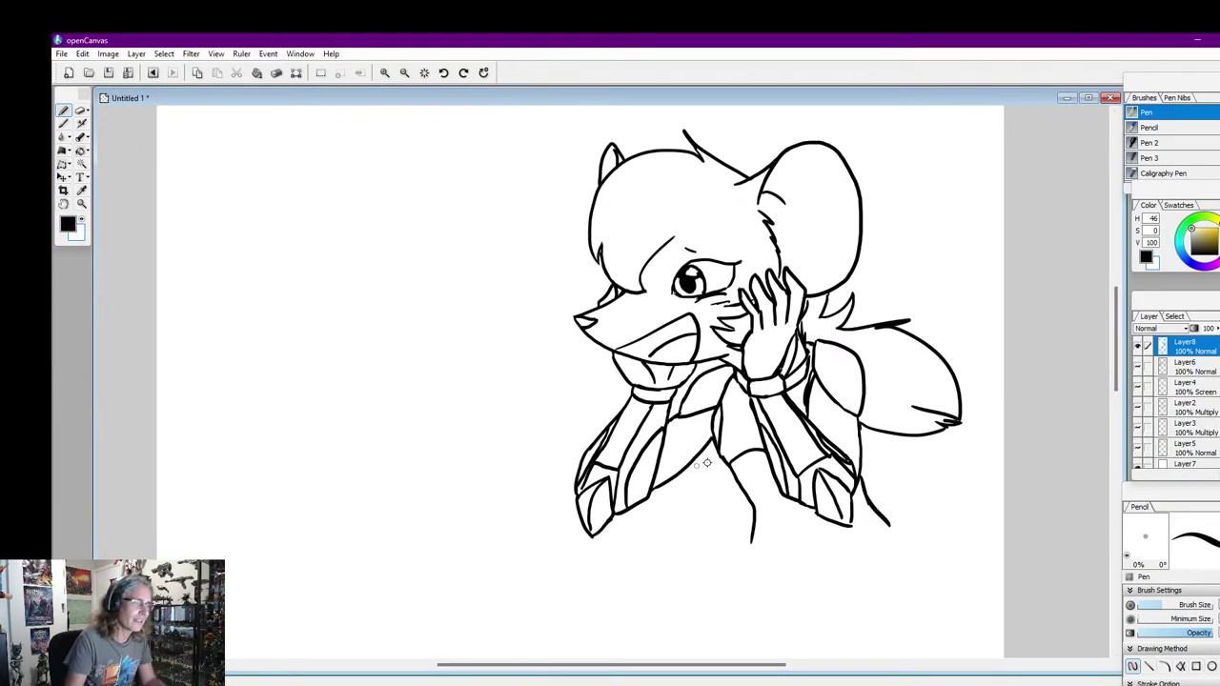
{"action": "mouse_move", "coordinate": [733, 461]}
{"action": "left_mouse_down"}
{"action": "mouse_move", "coordinate": [758, 504]}
{"action": "mouse_move", "coordinate": [796, 521]}
{"action": "left_mouse_up"}
{"action": "mouse_move", "coordinate": [796, 522]}
{"action": "left_mouse_down"}
{"action": "mouse_move", "coordinate": [815, 508]}
{"action": "mouse_move", "coordinate": [753, 543]}
{"action": "left_mouse_up"}
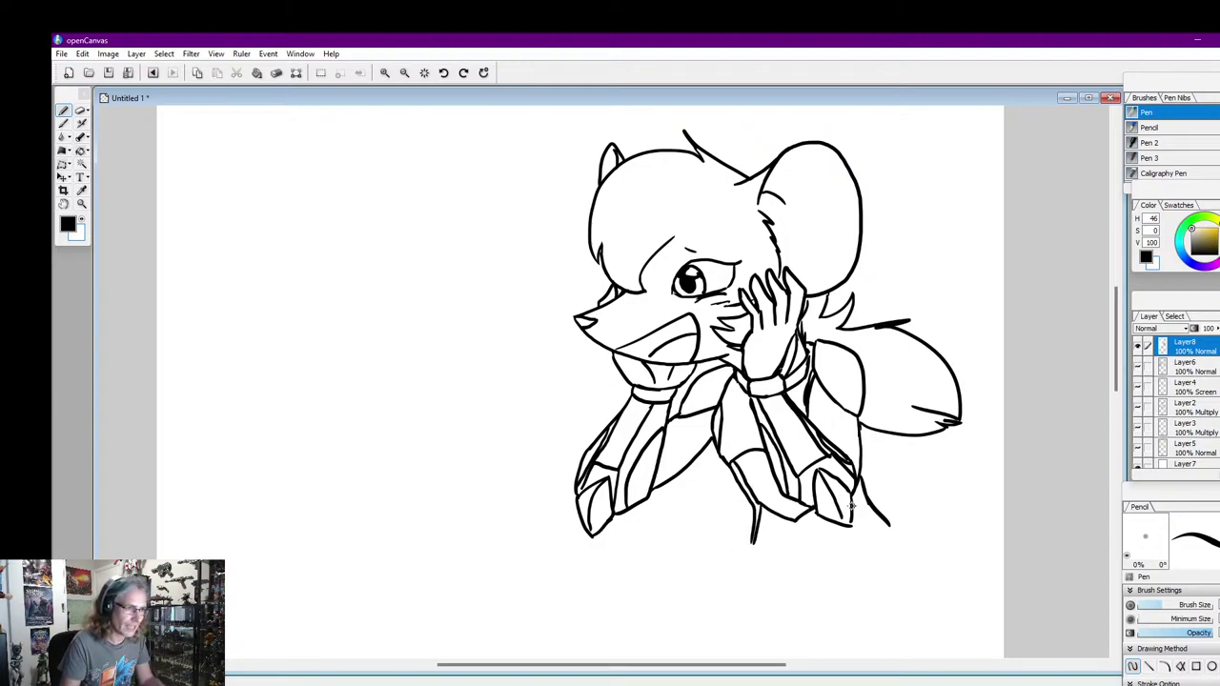
{"action": "left_click_drag", "start_coordinate": [852, 508], "coordinate": [879, 538]}
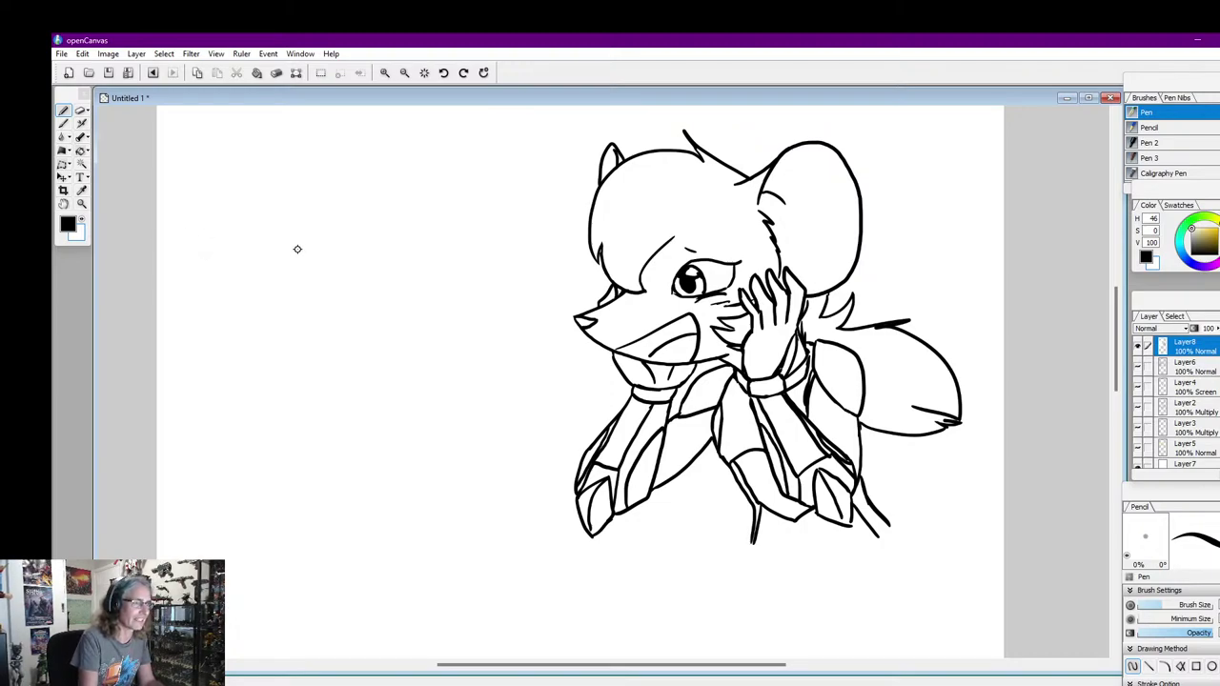
Clean up the tip of the mouse's nose with a small white dab
{"action": "left_click", "coordinate": [81, 221]}
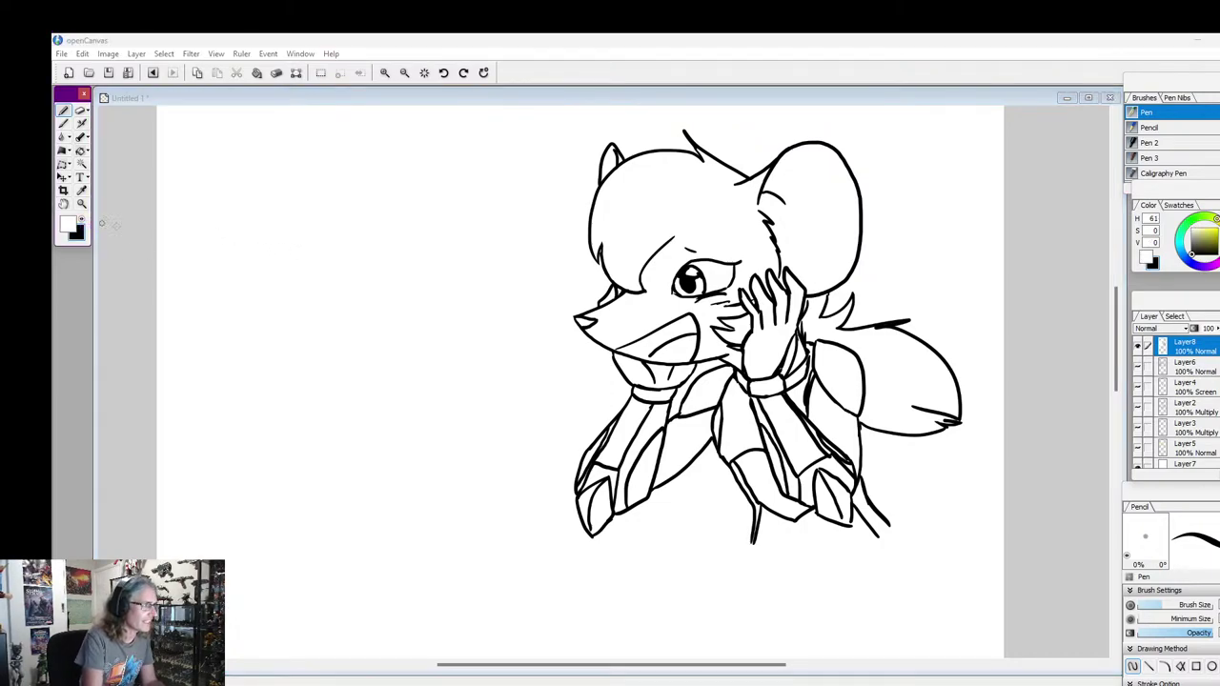
{"action": "left_click", "coordinate": [571, 317]}
{"action": "key", "text": "ctrl+z"}
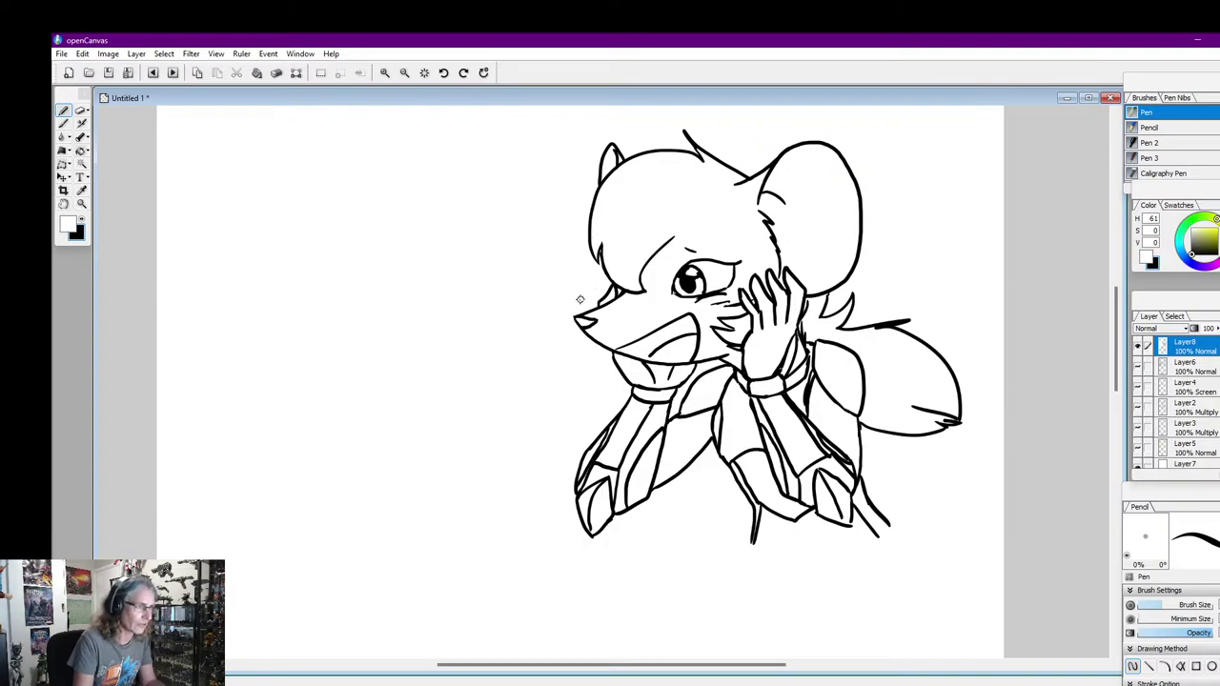
{"action": "left_click", "coordinate": [573, 316]}
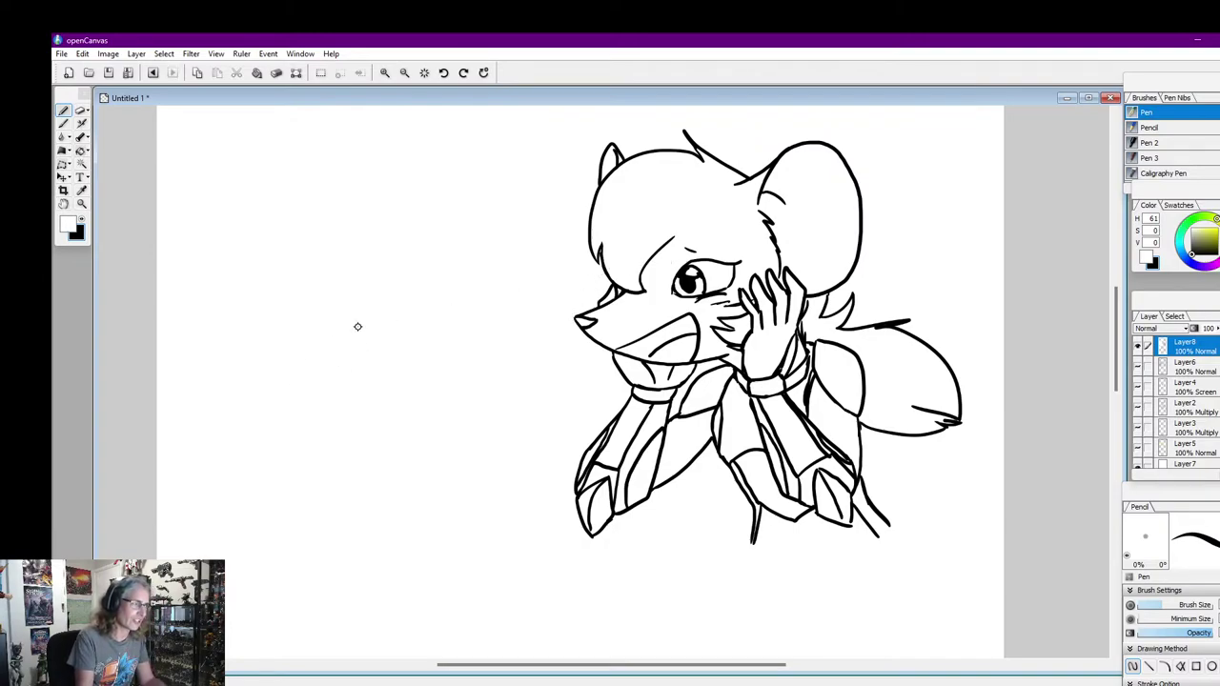
Draw a new head profile in black on the empty canvas area, with spiky hair tufts, a sloping snout and its underside
{"action": "left_click", "coordinate": [83, 220]}
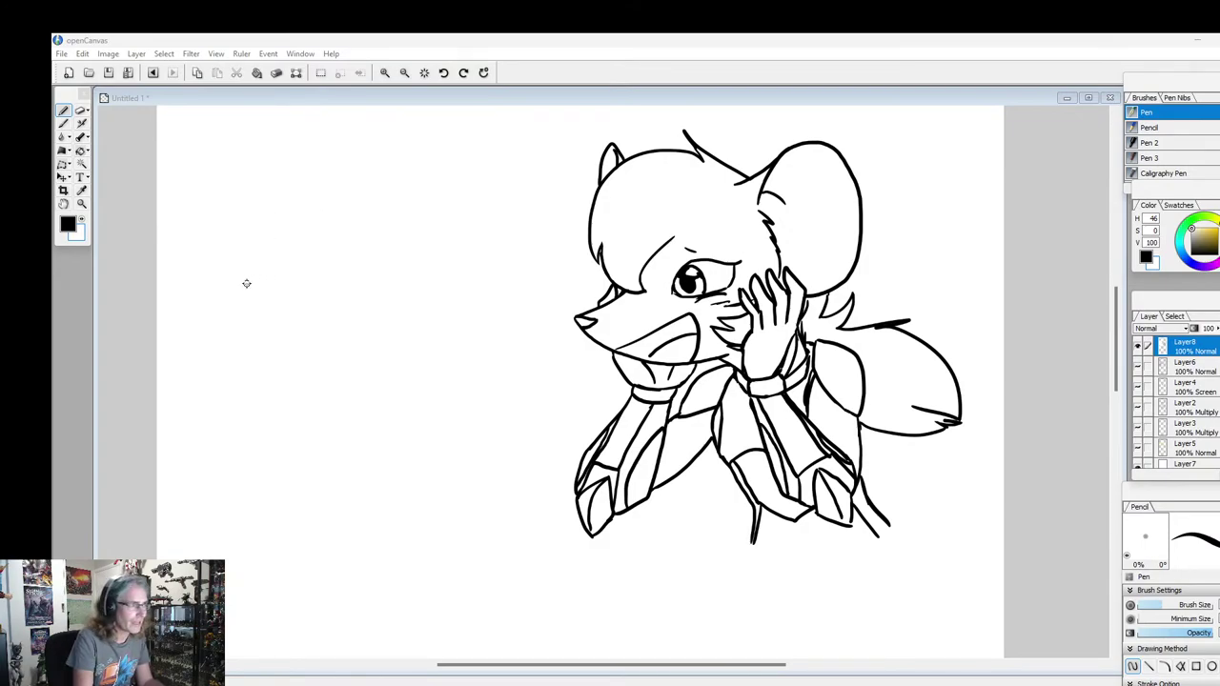
{"action": "left_click_drag", "start_coordinate": [246, 278], "coordinate": [268, 225]}
{"action": "key", "text": "ctrl+z"}
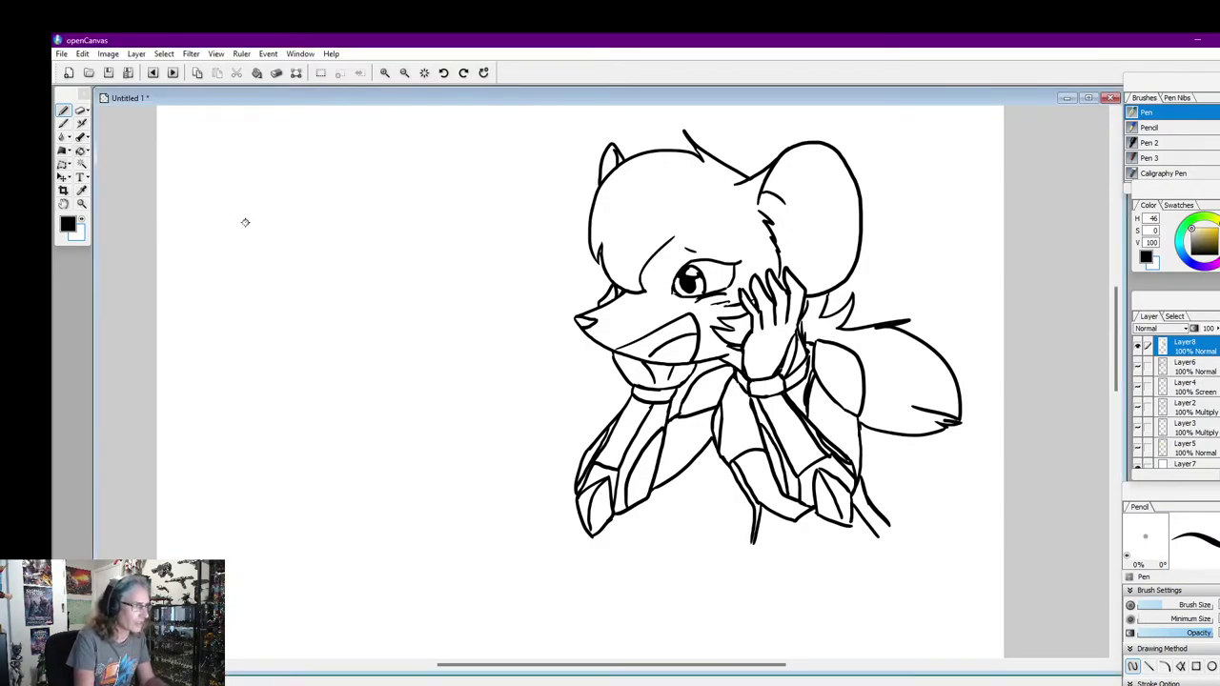
{"action": "left_click_drag", "start_coordinate": [235, 267], "coordinate": [273, 204]}
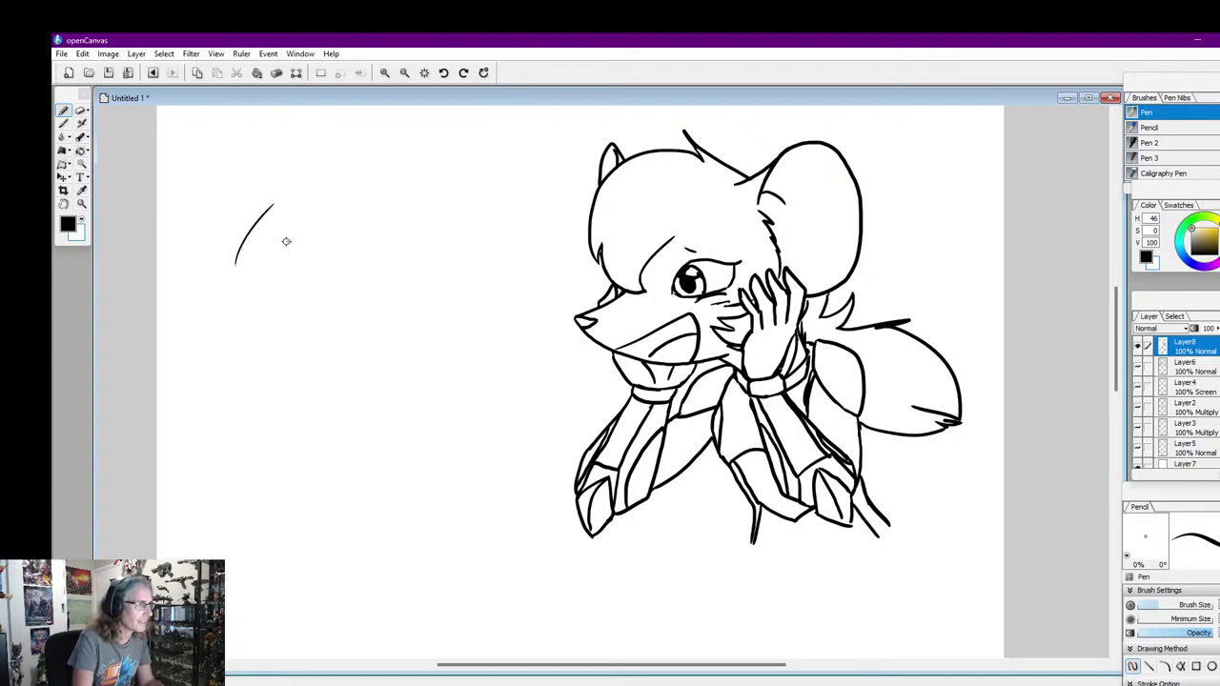
{"action": "mouse_move", "coordinate": [236, 265]}
{"action": "left_mouse_down"}
{"action": "mouse_move", "coordinate": [307, 201]}
{"action": "mouse_move", "coordinate": [277, 268]}
{"action": "mouse_move", "coordinate": [356, 239]}
{"action": "left_mouse_up"}
{"action": "mouse_move", "coordinate": [295, 271]}
{"action": "left_mouse_down"}
{"action": "mouse_move", "coordinate": [351, 244]}
{"action": "mouse_move", "coordinate": [335, 269]}
{"action": "mouse_move", "coordinate": [379, 276]}
{"action": "mouse_move", "coordinate": [370, 298]}
{"action": "mouse_move", "coordinate": [347, 295]}
{"action": "left_mouse_up"}
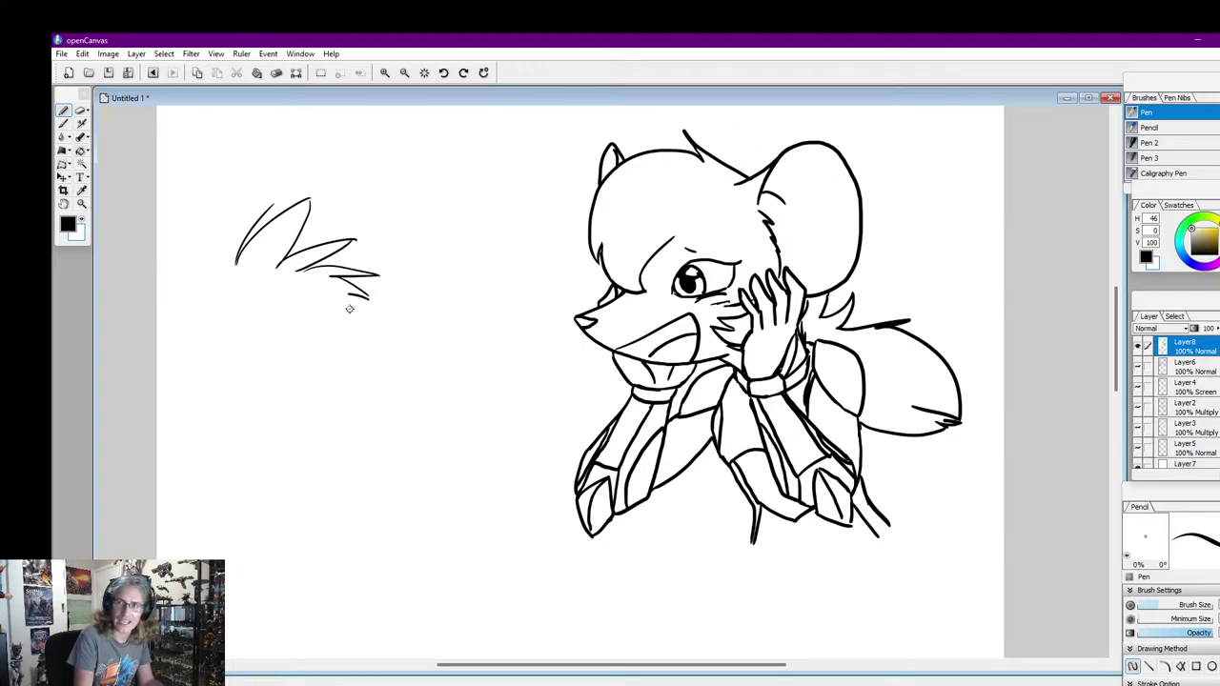
{"action": "mouse_move", "coordinate": [346, 296]}
{"action": "left_mouse_down"}
{"action": "mouse_move", "coordinate": [372, 334]}
{"action": "mouse_move", "coordinate": [416, 355]}
{"action": "mouse_move", "coordinate": [363, 389]}
{"action": "left_mouse_up"}
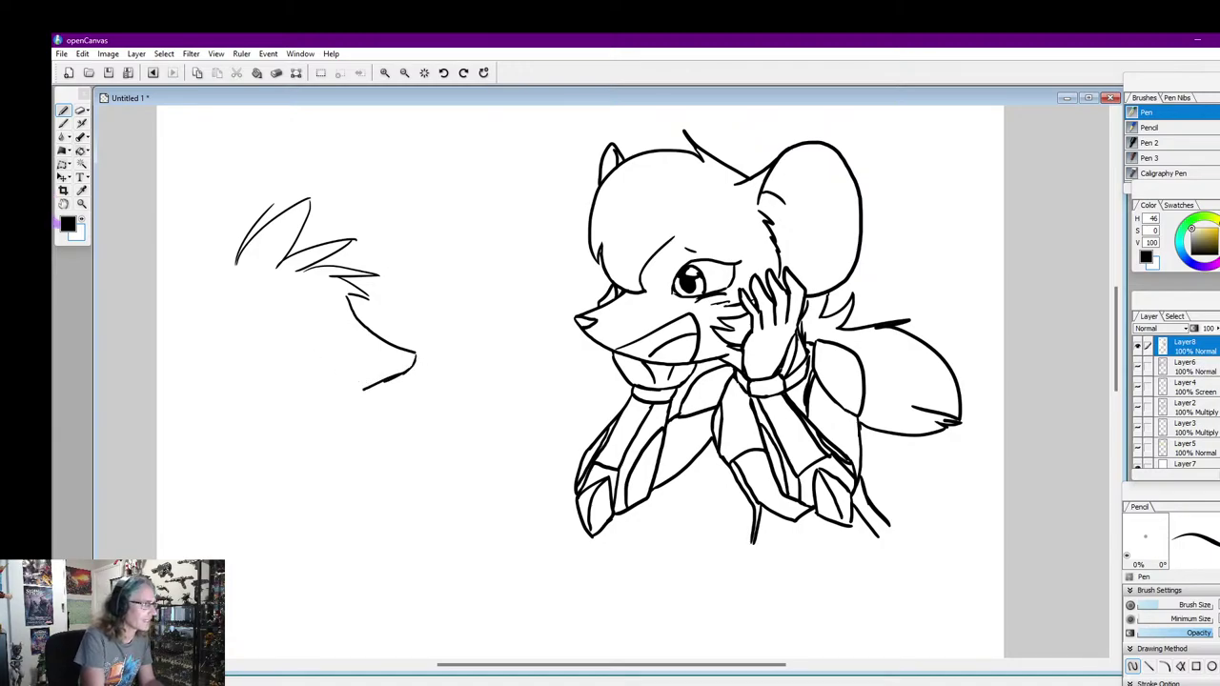
Thin the underside line of the new head's snout in white, and return to the black Pen
{"action": "left_click", "coordinate": [85, 222]}
{"action": "left_click", "coordinate": [82, 220]}
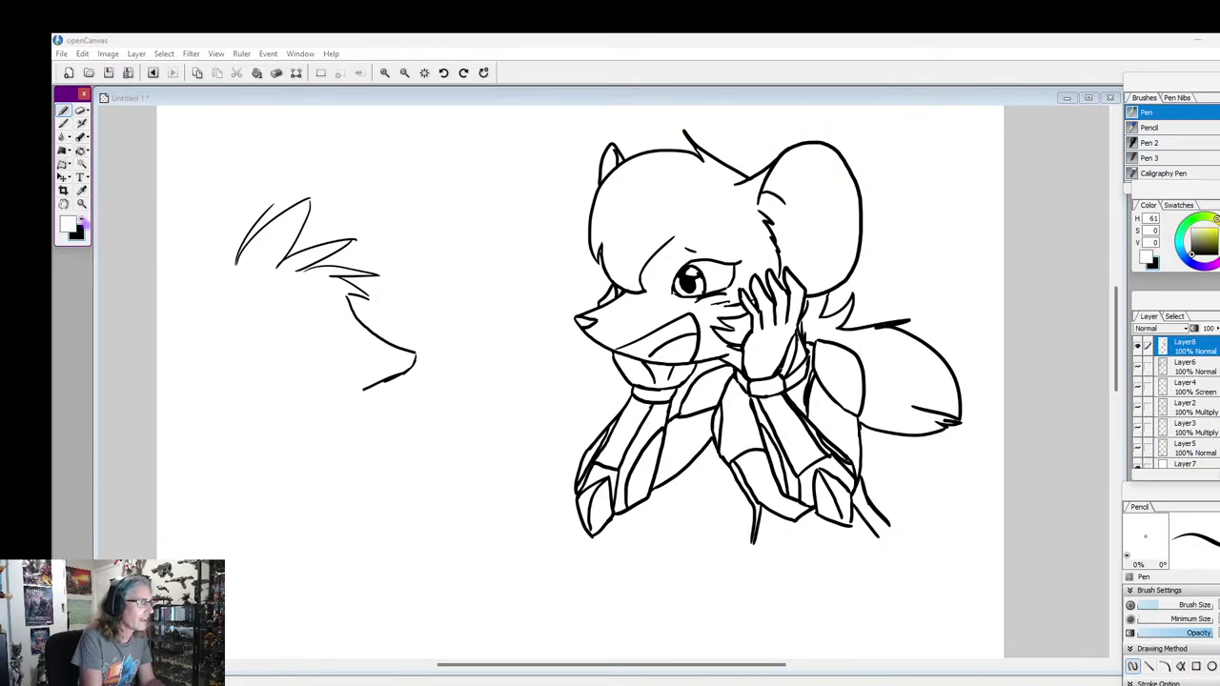
{"action": "left_click", "coordinate": [395, 389]}
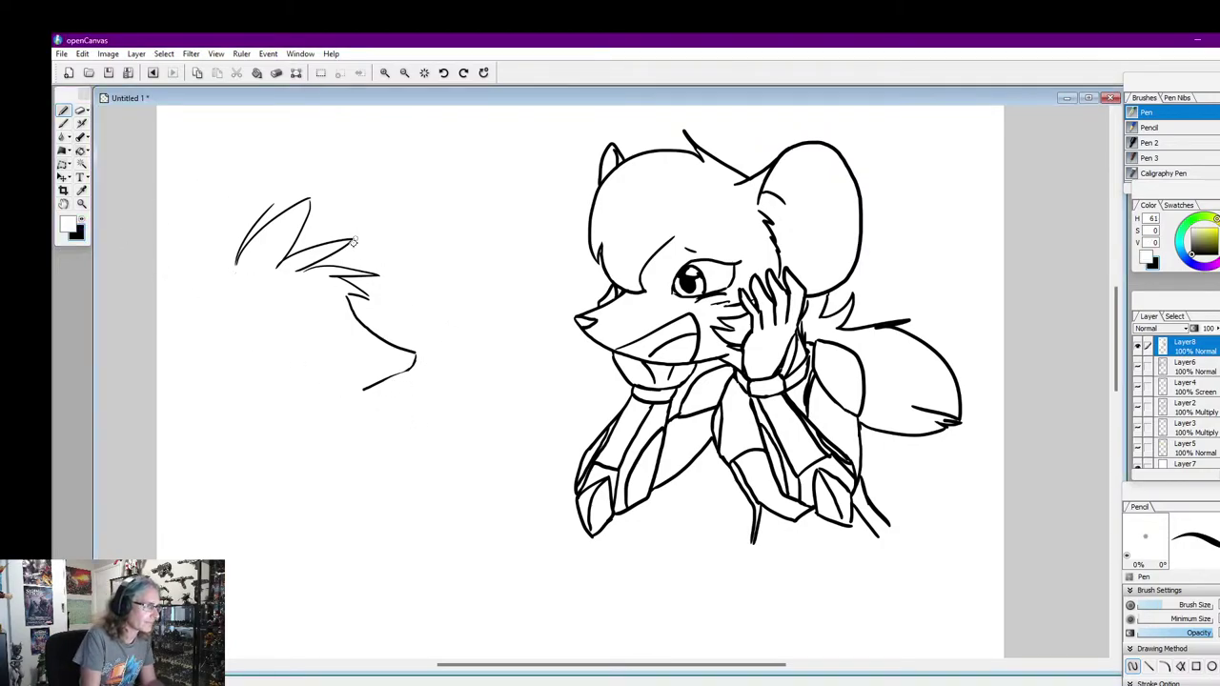
{"action": "left_click", "coordinate": [82, 219]}
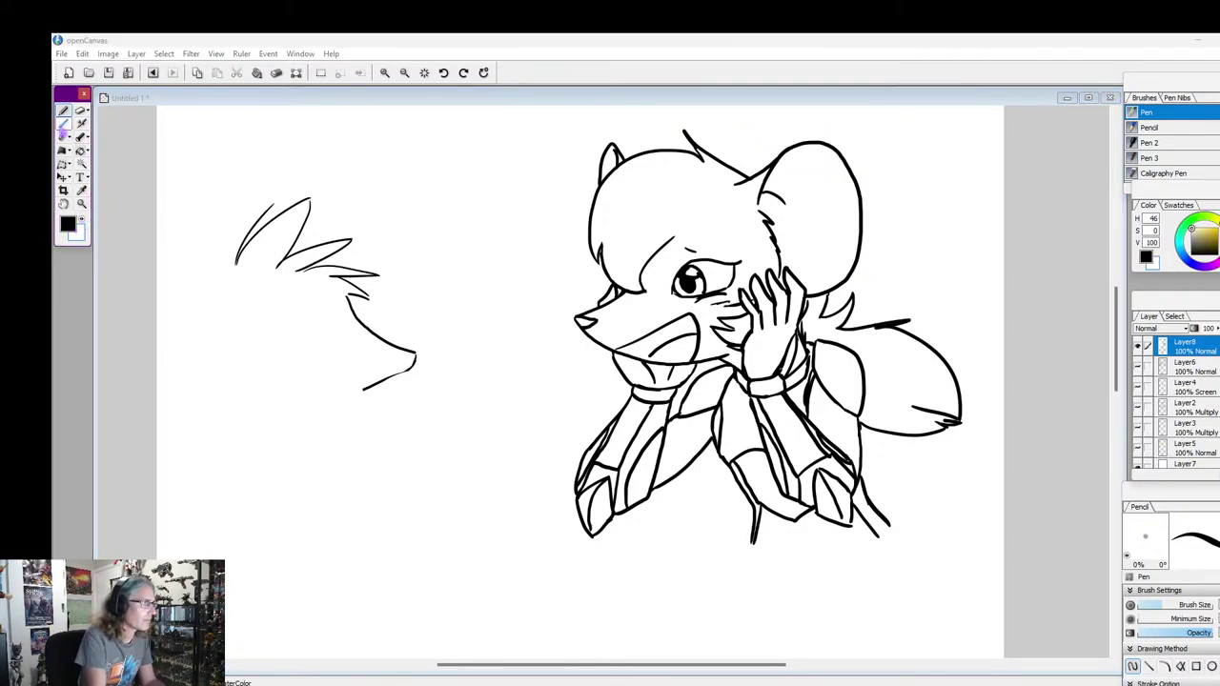
{"action": "left_click", "coordinate": [63, 123]}
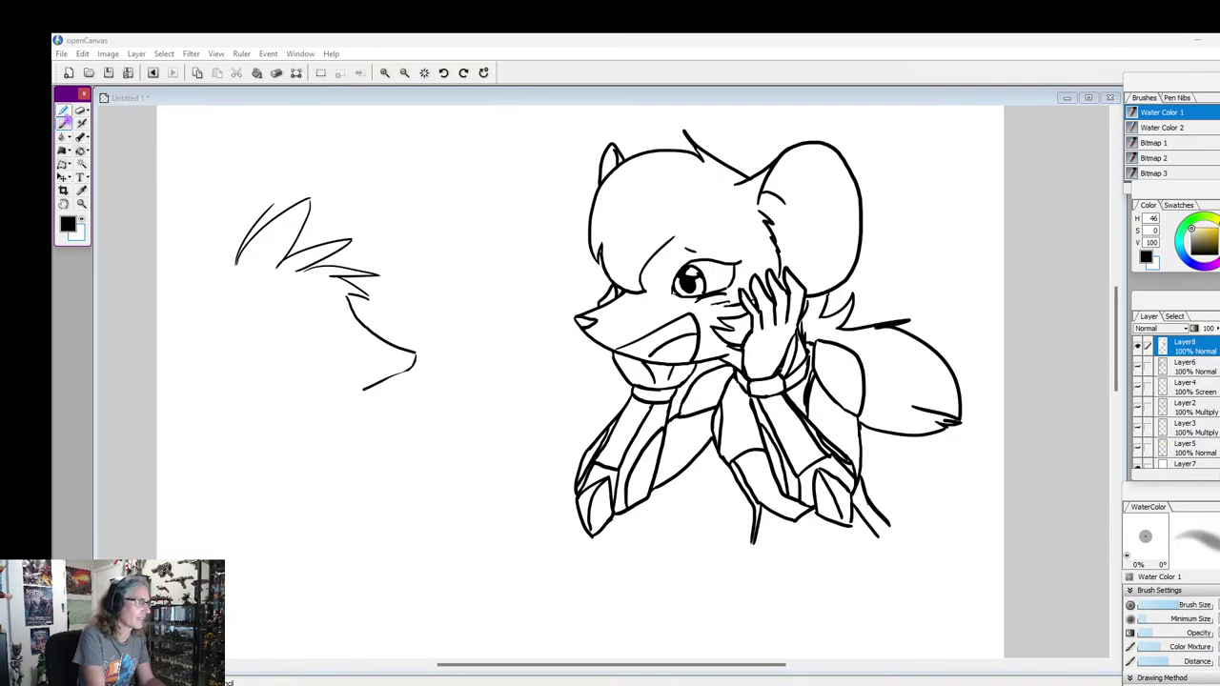
{"action": "left_click", "coordinate": [64, 110]}
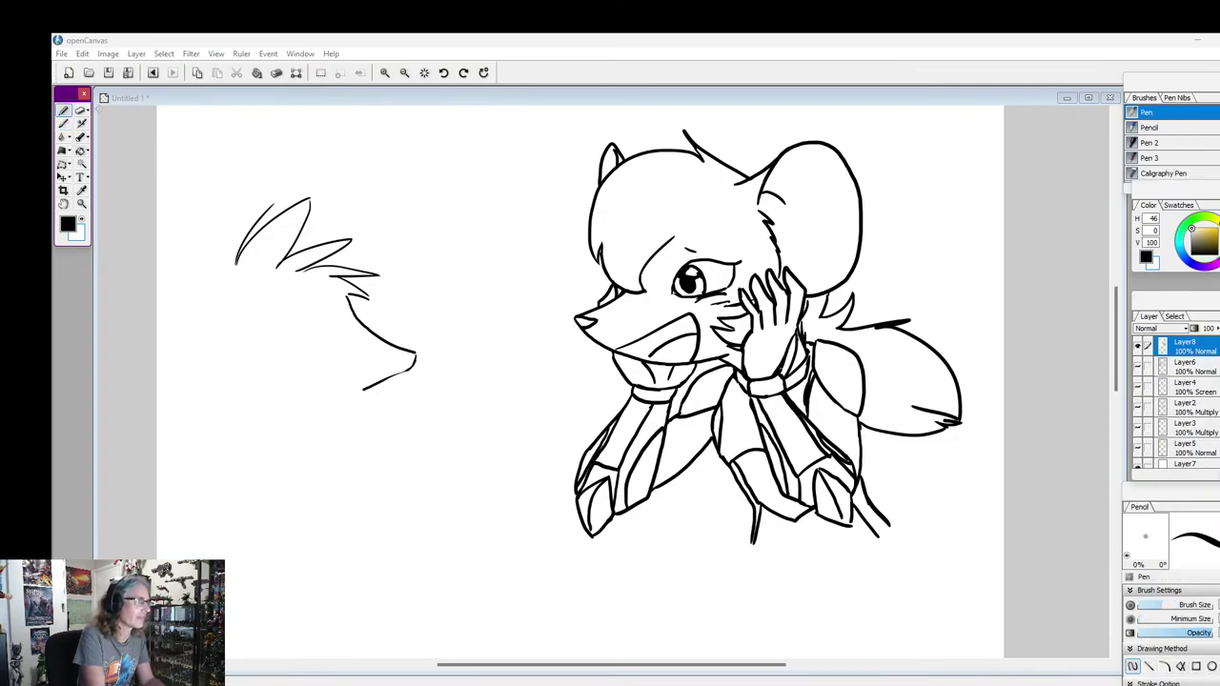
Add a small rounded nose to the new head's snout tip and draw a large near eye with pupil rings and upper lashes
{"action": "left_click", "coordinate": [424, 352]}
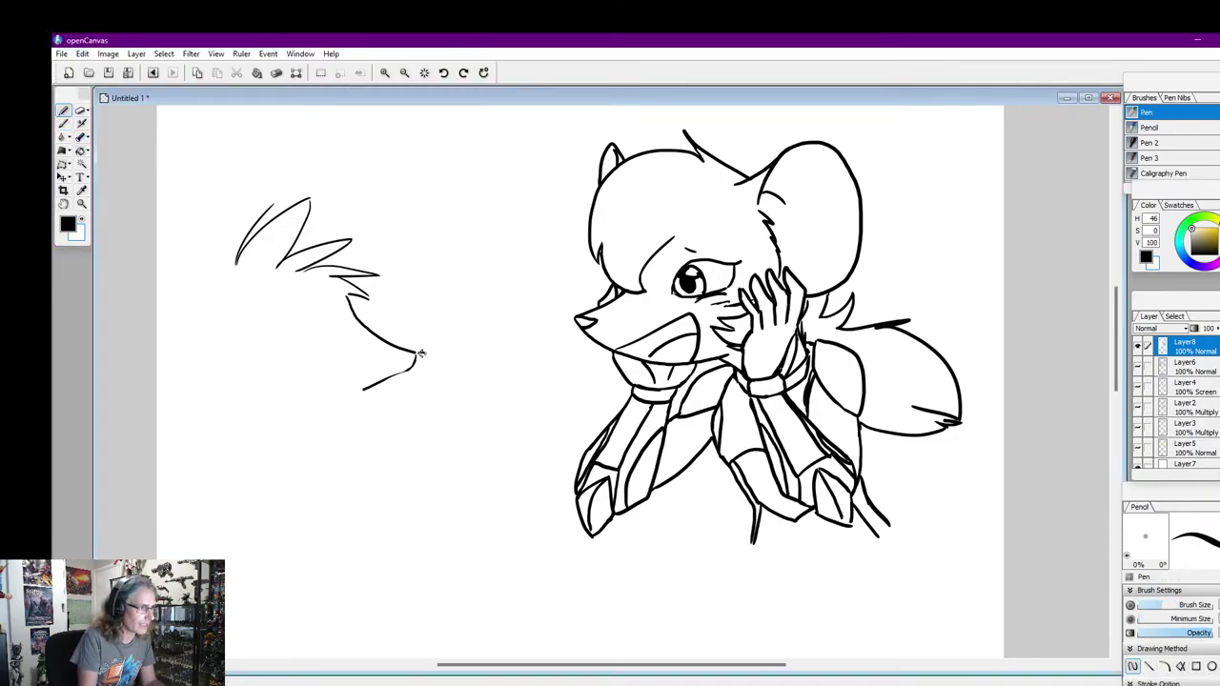
{"action": "left_click_drag", "start_coordinate": [410, 355], "coordinate": [429, 354]}
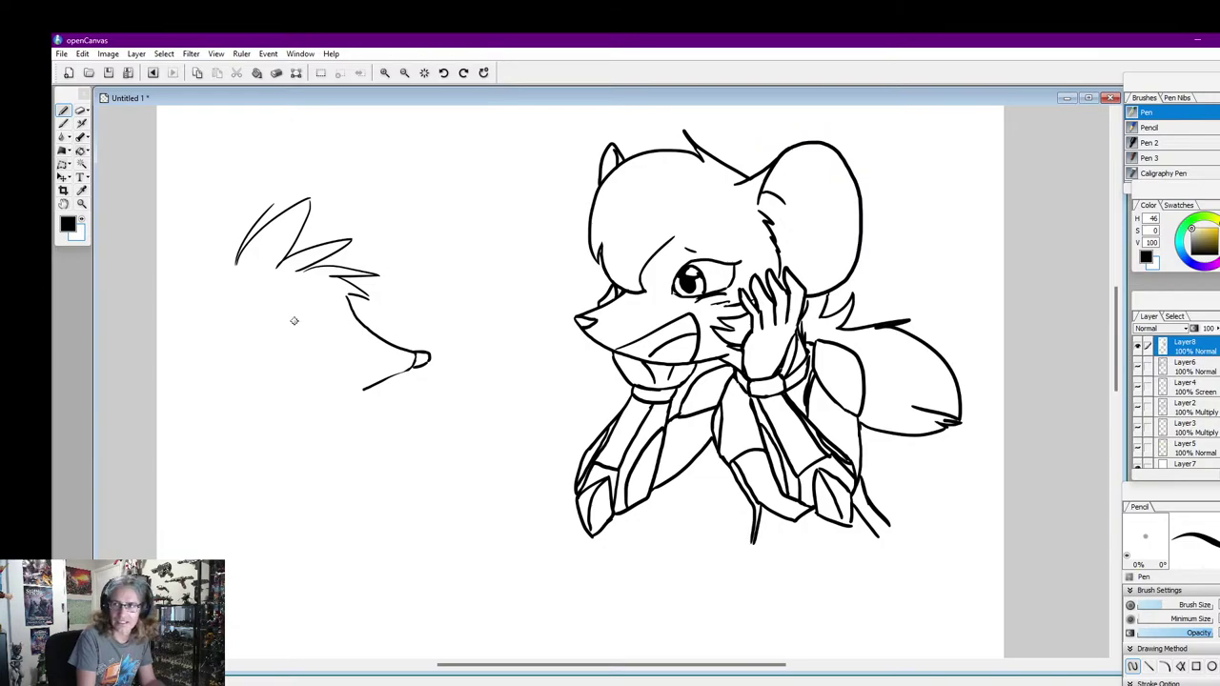
{"action": "left_click_drag", "start_coordinate": [288, 351], "coordinate": [300, 309]}
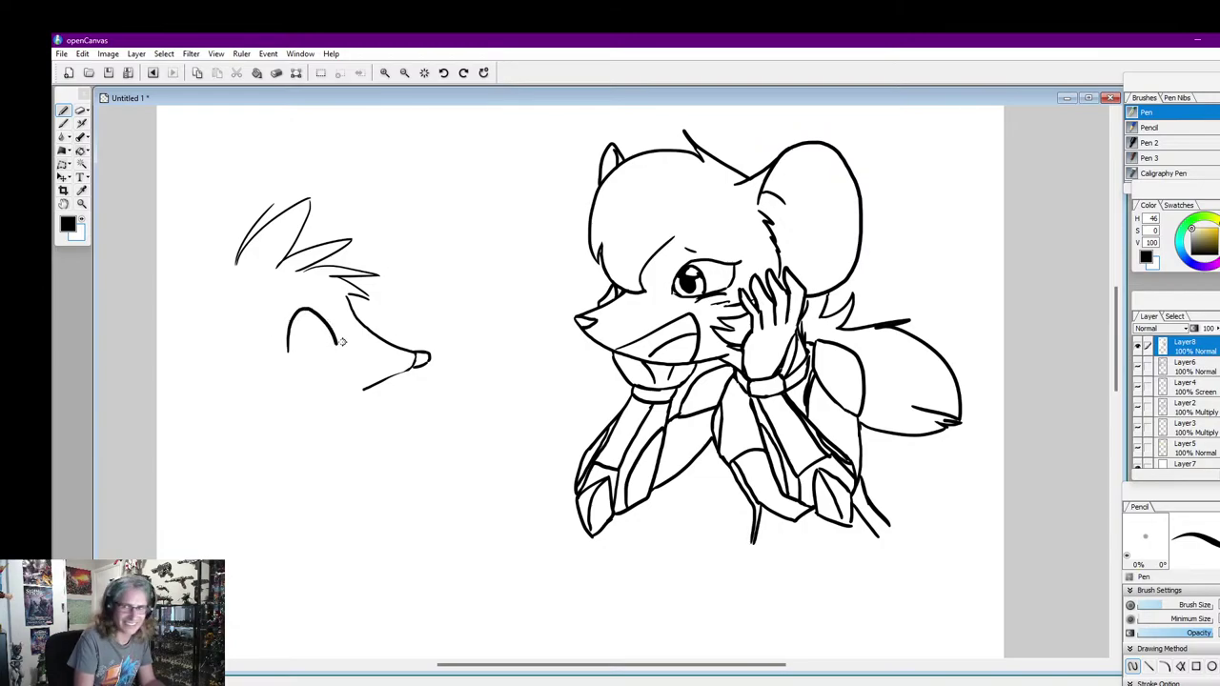
{"action": "key", "text": "ctrl+z"}
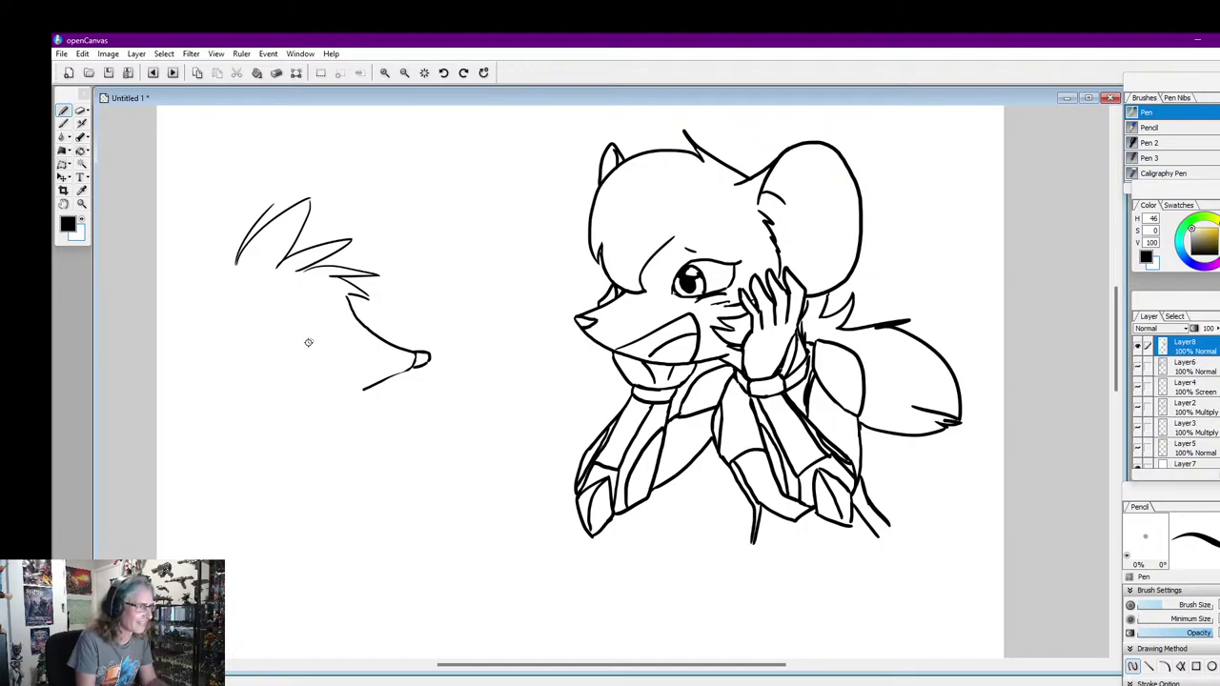
{"action": "mouse_move", "coordinate": [333, 348]}
{"action": "left_mouse_down"}
{"action": "mouse_move", "coordinate": [300, 301]}
{"action": "mouse_move", "coordinate": [276, 314]}
{"action": "mouse_move", "coordinate": [271, 347]}
{"action": "mouse_move", "coordinate": [303, 362]}
{"action": "left_mouse_up"}
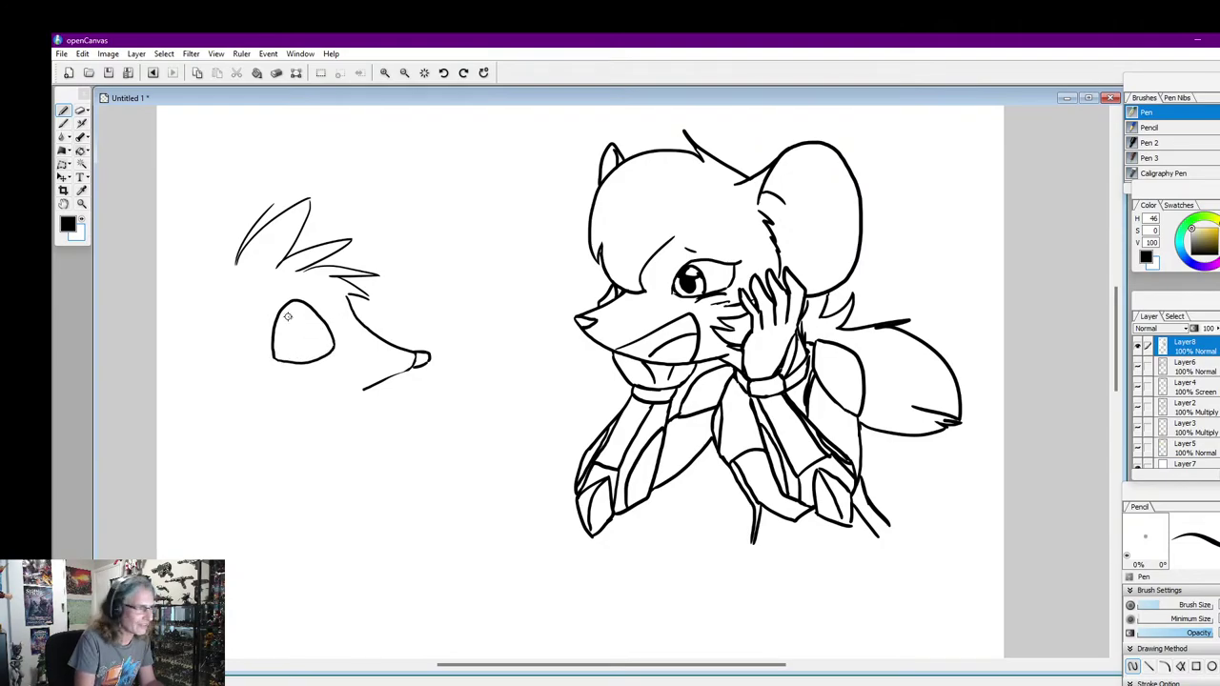
{"action": "mouse_move", "coordinate": [308, 305]}
{"action": "left_mouse_down"}
{"action": "mouse_move", "coordinate": [294, 322]}
{"action": "mouse_move", "coordinate": [314, 340]}
{"action": "left_mouse_up"}
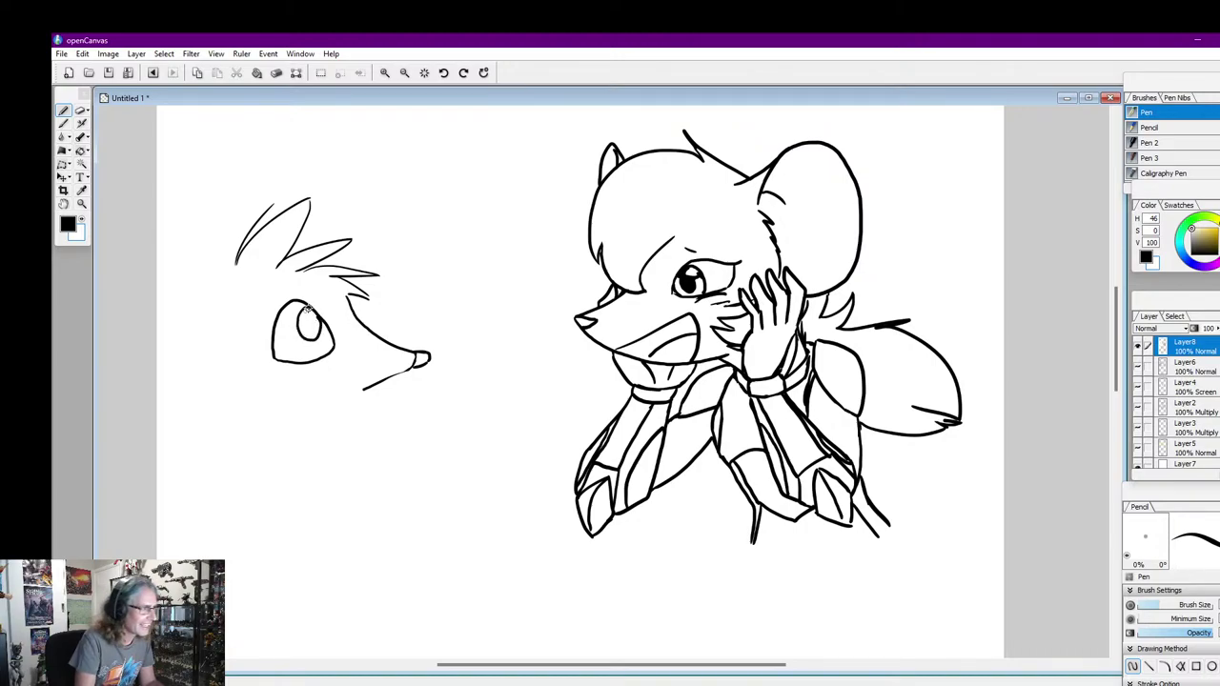
{"action": "mouse_move", "coordinate": [305, 311]}
{"action": "left_mouse_down"}
{"action": "mouse_move", "coordinate": [307, 332]}
{"action": "mouse_move", "coordinate": [312, 305]}
{"action": "mouse_move", "coordinate": [301, 330]}
{"action": "mouse_move", "coordinate": [298, 289]}
{"action": "mouse_move", "coordinate": [274, 295]}
{"action": "left_mouse_up"}
{"action": "mouse_move", "coordinate": [284, 303]}
{"action": "left_mouse_down"}
{"action": "mouse_move", "coordinate": [284, 284]}
{"action": "mouse_move", "coordinate": [308, 277]}
{"action": "mouse_move", "coordinate": [317, 288]}
{"action": "left_mouse_up"}
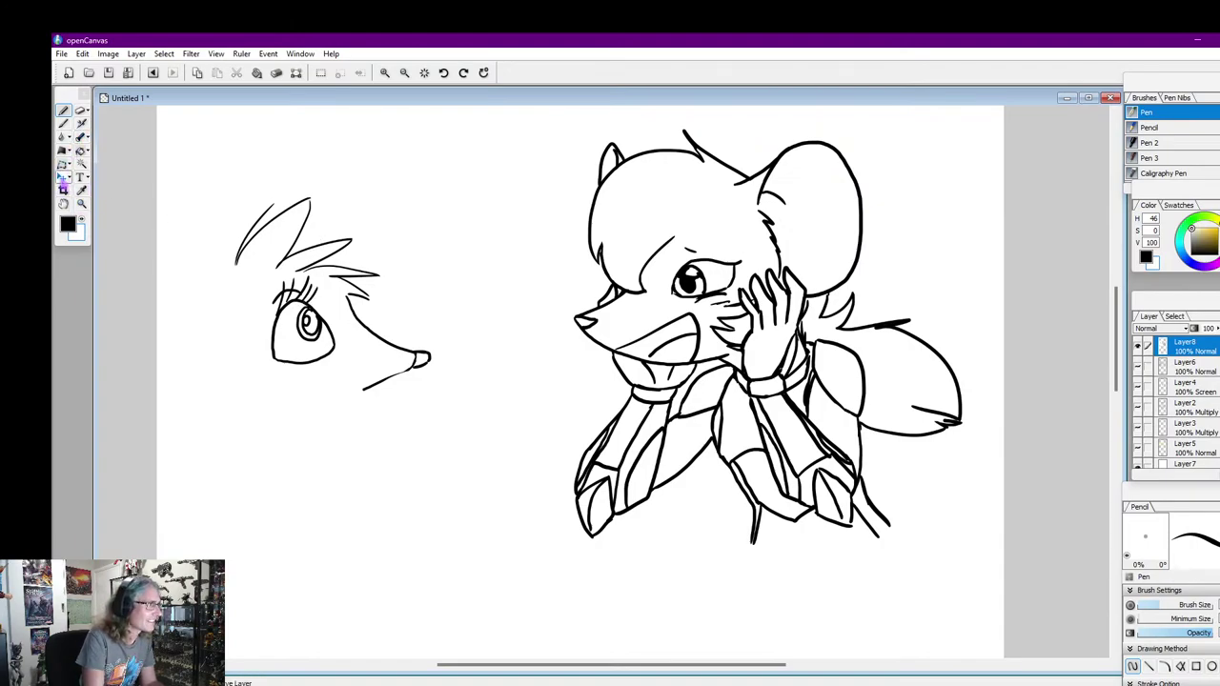
Enclose the spiky hair tufts in a polygon selection, move them slightly up and left away from the eye, and deselect
{"action": "left_click", "coordinate": [63, 189]}
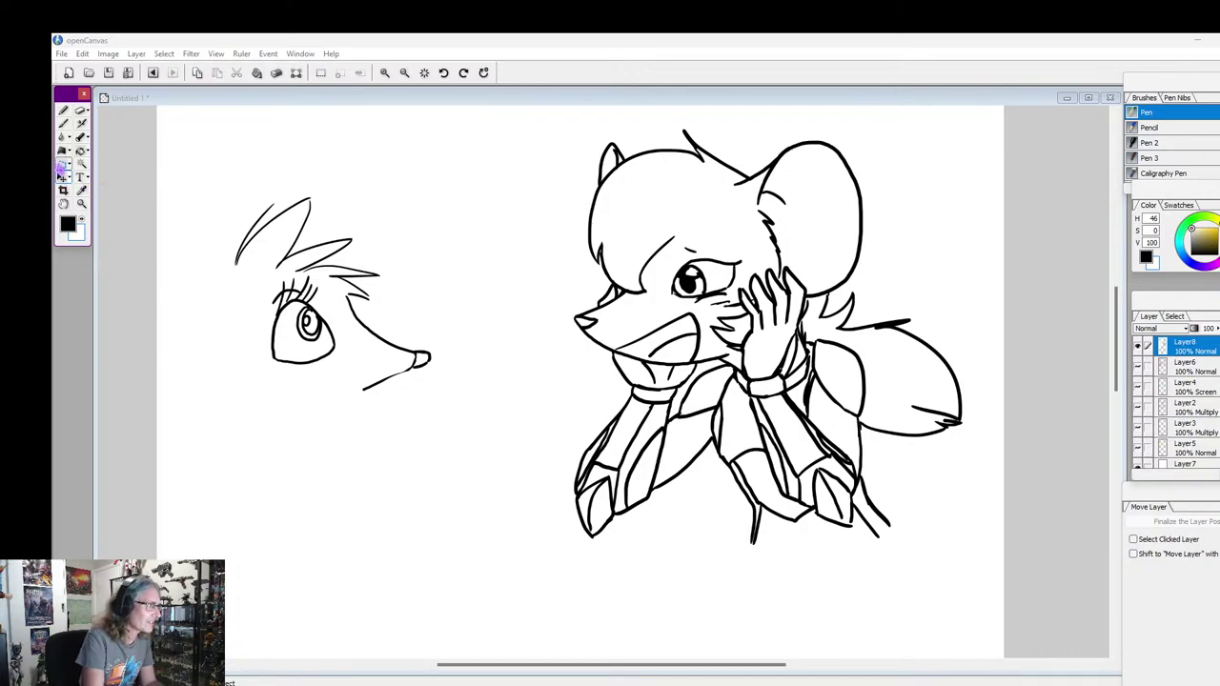
{"action": "left_click", "coordinate": [63, 164]}
{"action": "left_click", "coordinate": [198, 248]}
{"action": "left_click", "coordinate": [263, 162]}
{"action": "left_click", "coordinate": [333, 168]}
{"action": "left_click", "coordinate": [399, 212]}
{"action": "left_click", "coordinate": [423, 282]}
{"action": "left_click", "coordinate": [379, 307]}
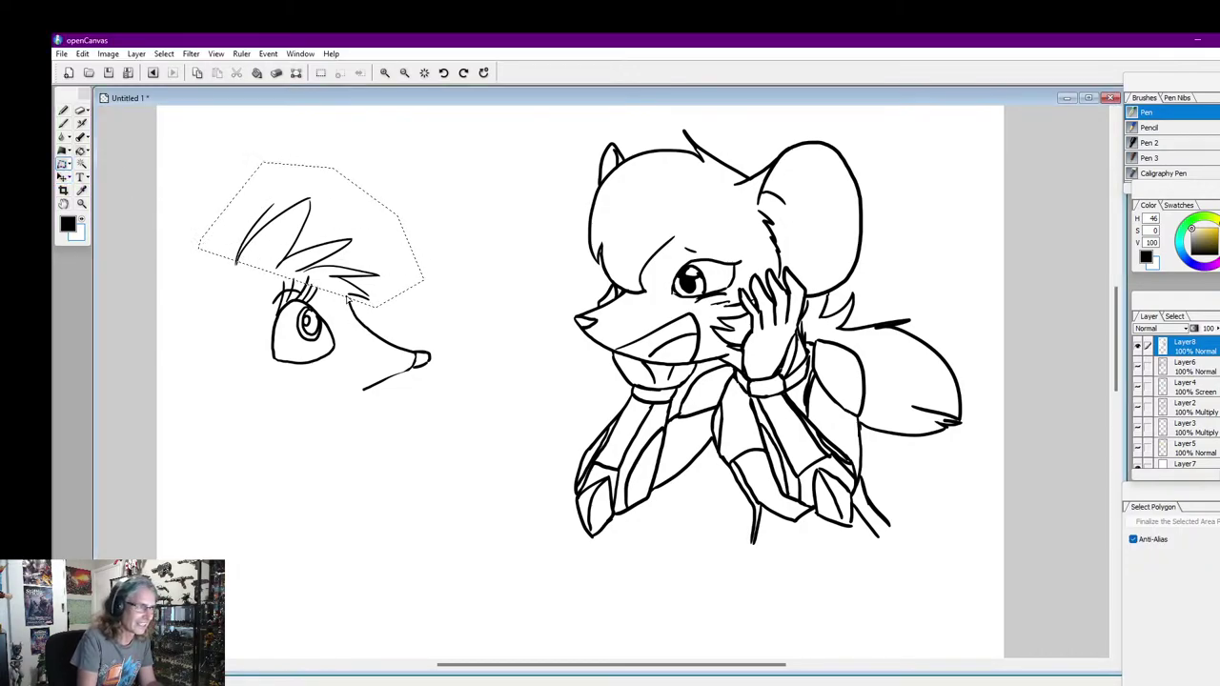
{"action": "left_click", "coordinate": [348, 297]}
{"action": "left_click", "coordinate": [311, 271]}
{"action": "left_click", "coordinate": [299, 276]}
{"action": "left_click", "coordinate": [281, 269]}
{"action": "left_click", "coordinate": [260, 281]}
{"action": "left_click", "coordinate": [221, 282]}
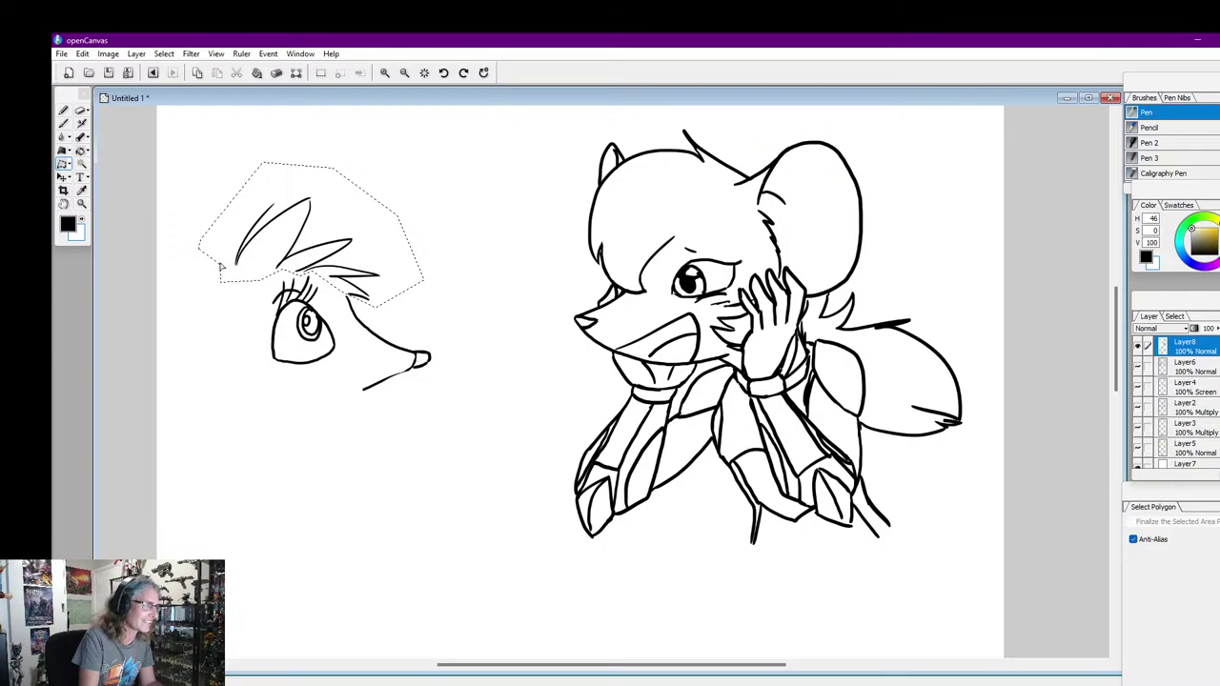
{"action": "double_click", "coordinate": [221, 267]}
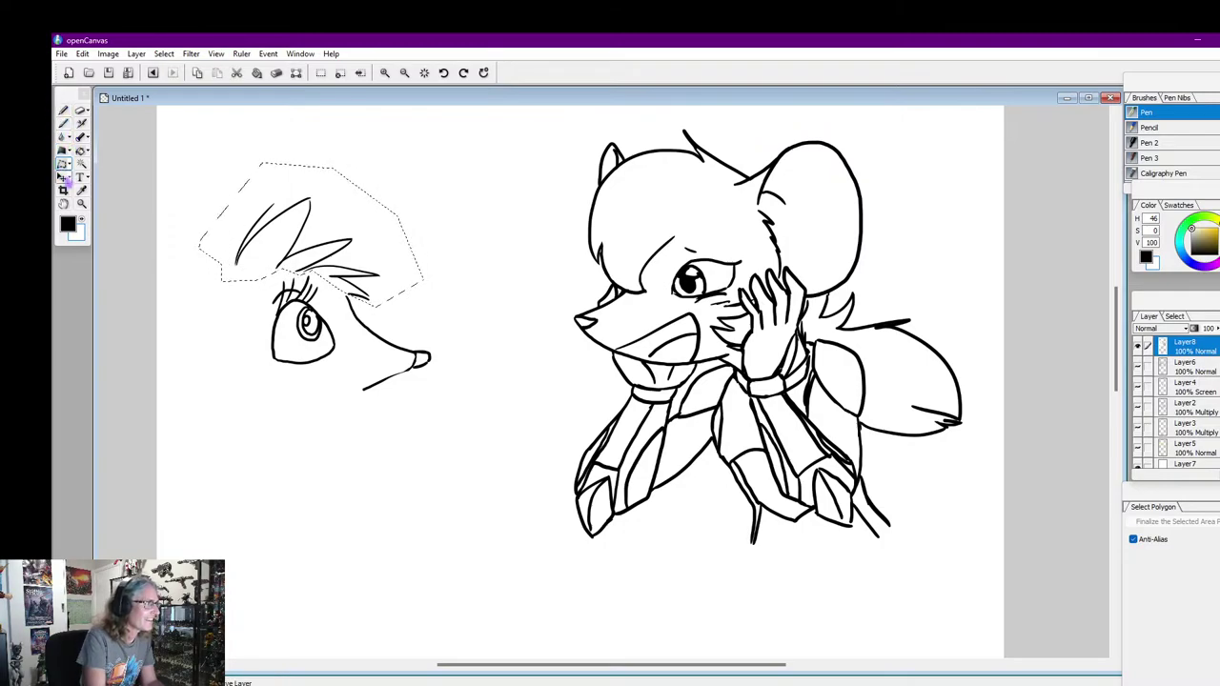
{"action": "left_click", "coordinate": [62, 177]}
{"action": "left_click_drag", "start_coordinate": [313, 217], "coordinate": [318, 200]}
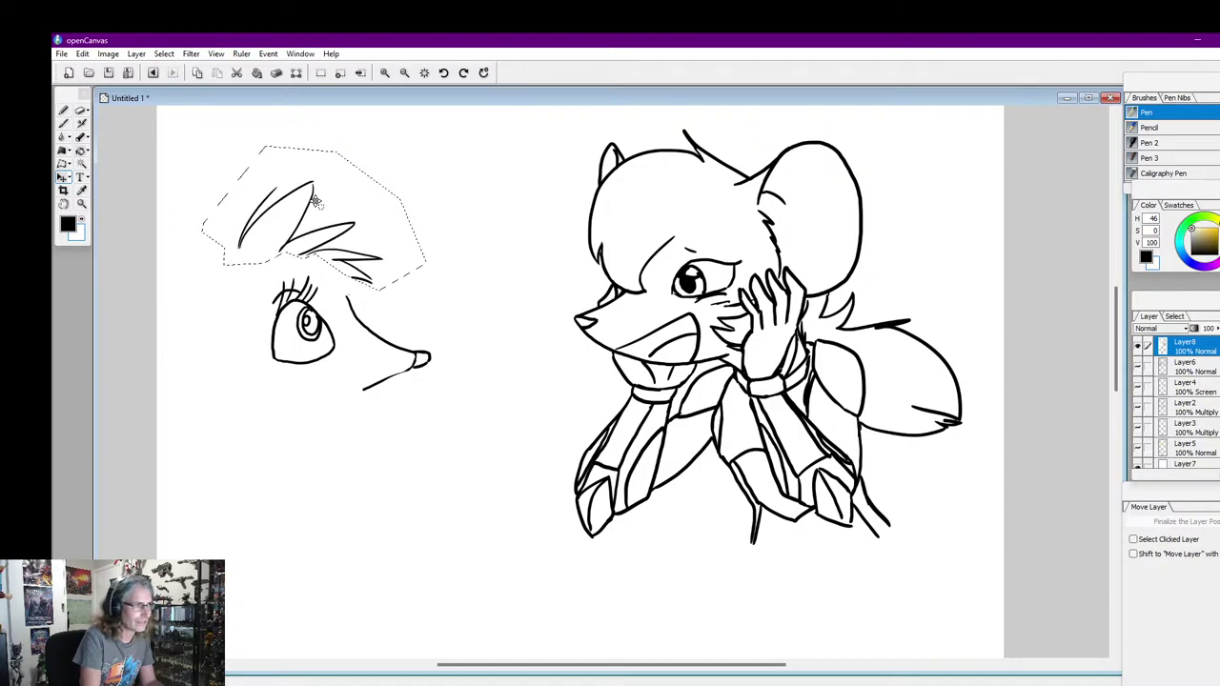
{"action": "left_click_drag", "start_coordinate": [316, 201], "coordinate": [302, 195]}
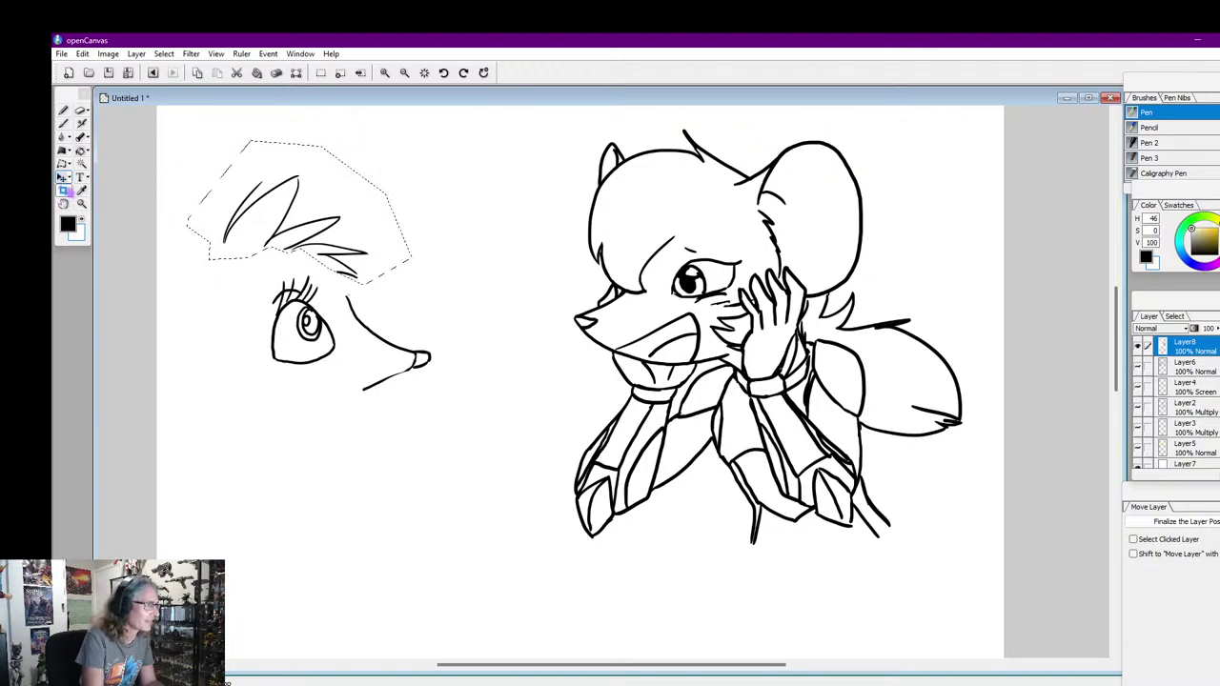
{"action": "key", "text": "ctrl+d"}
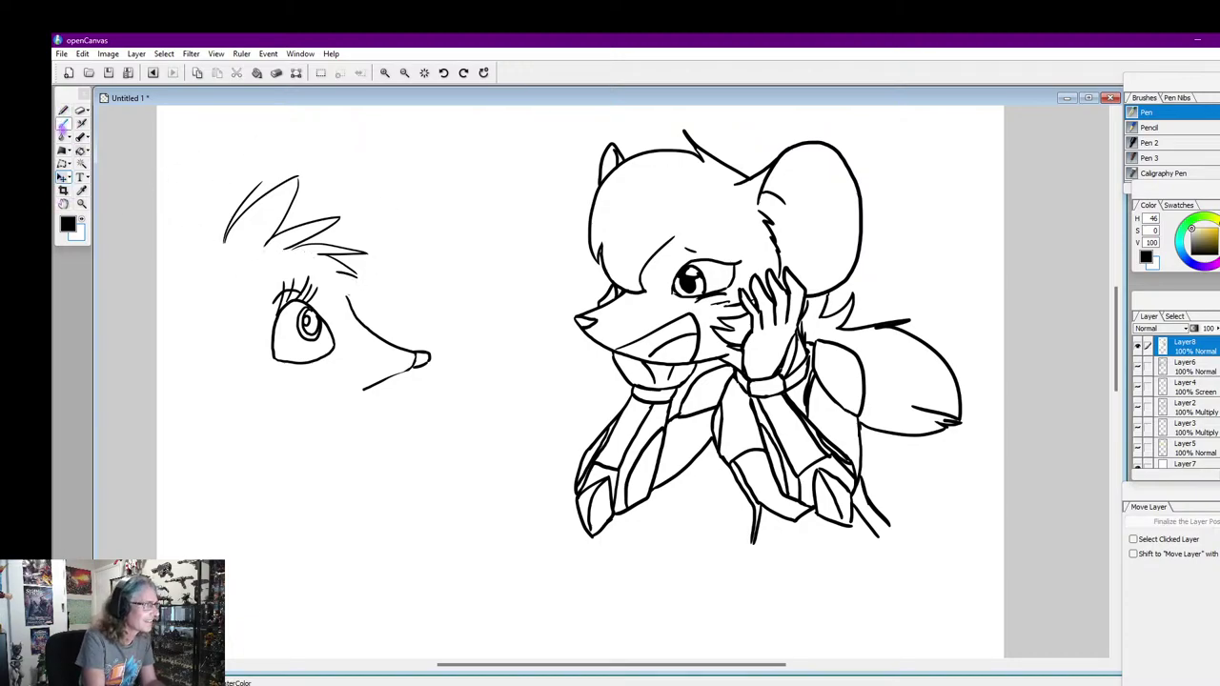
{"action": "left_click", "coordinate": [63, 123]}
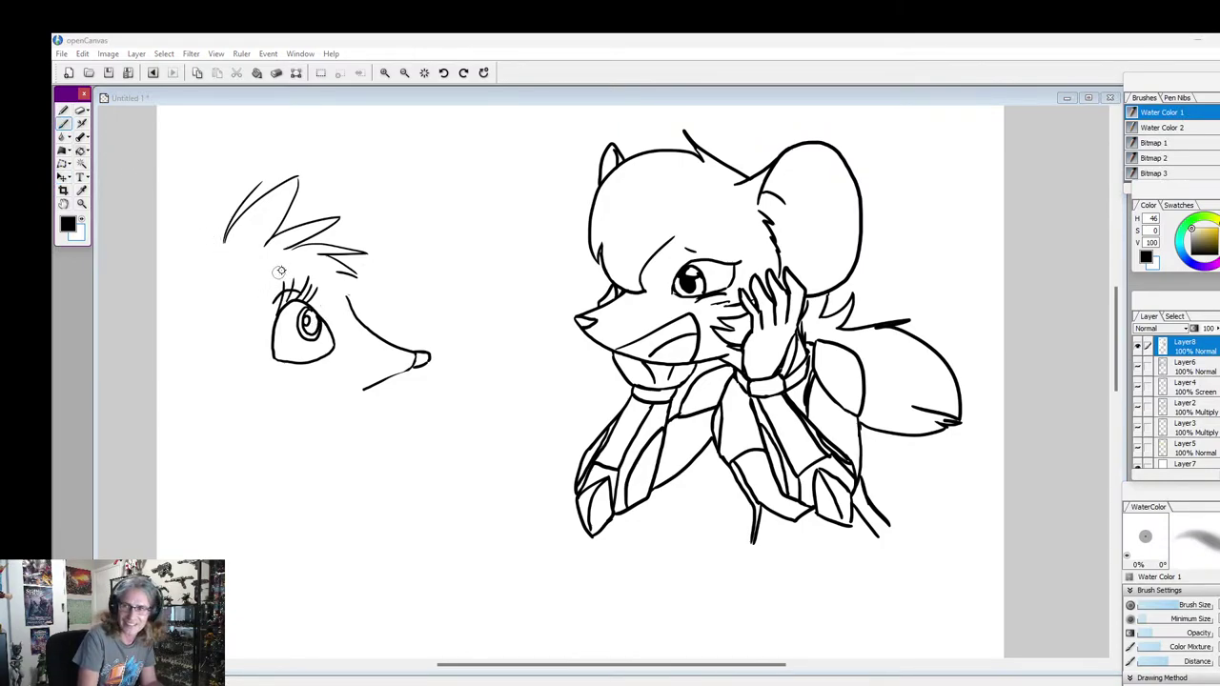
{"action": "left_click", "coordinate": [254, 298]}
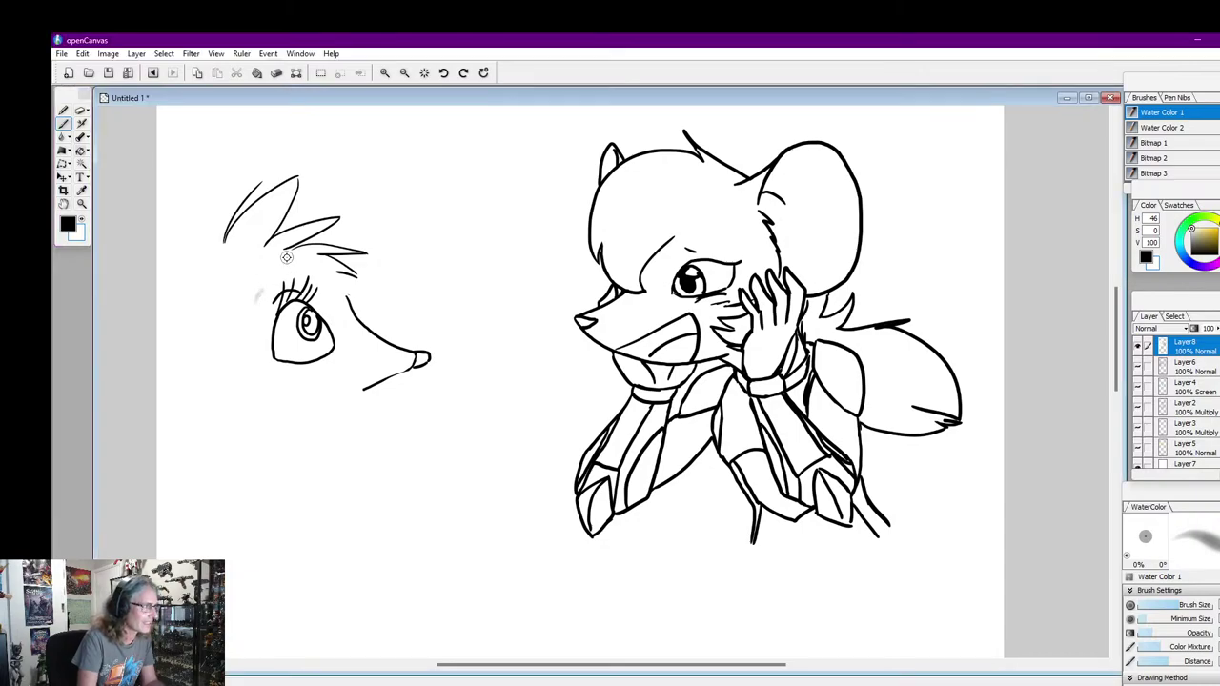
{"action": "left_click", "coordinate": [63, 110]}
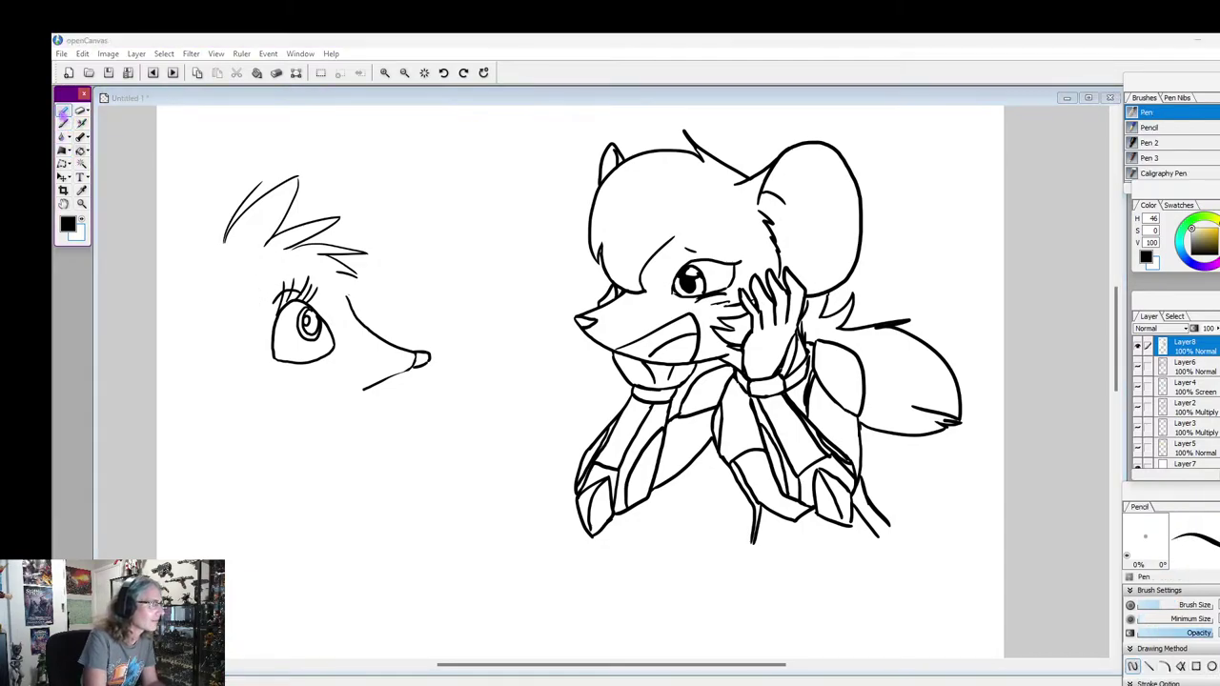
Draw a curved black brow line arching over the near eye's lashes and running down beside the snout bridge
{"action": "left_click", "coordinate": [250, 303]}
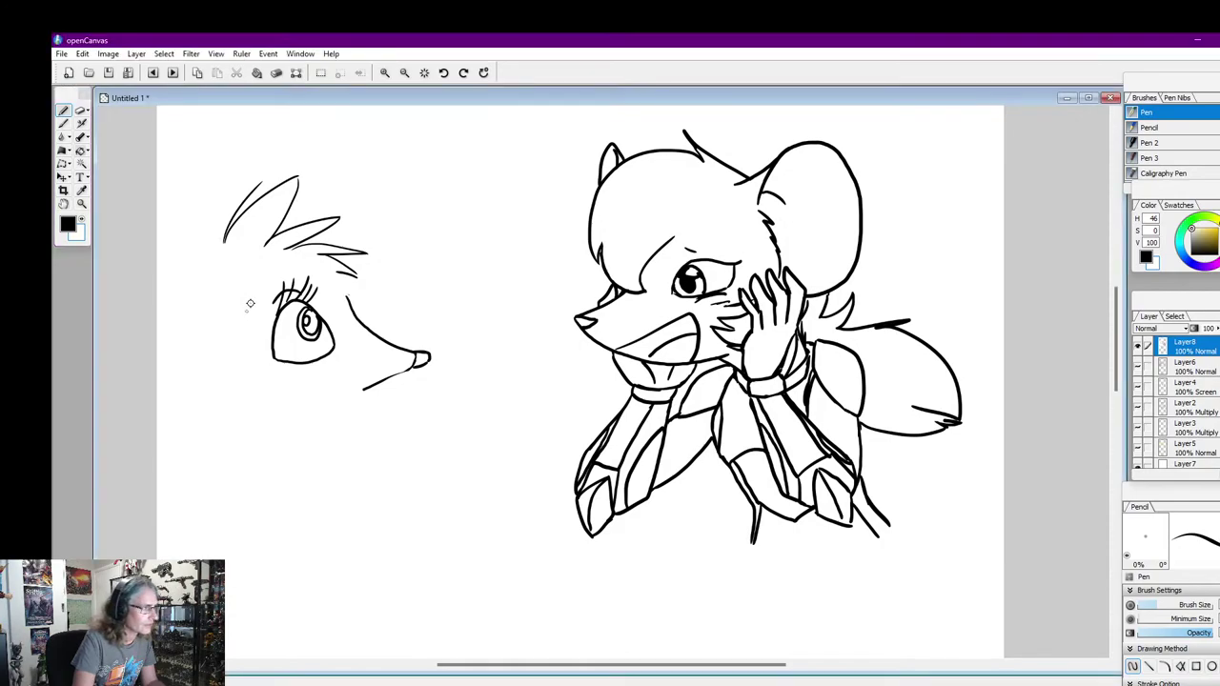
{"action": "mouse_move", "coordinate": [249, 308]}
{"action": "left_mouse_down"}
{"action": "mouse_move", "coordinate": [285, 270]}
{"action": "mouse_move", "coordinate": [319, 288]}
{"action": "left_mouse_up"}
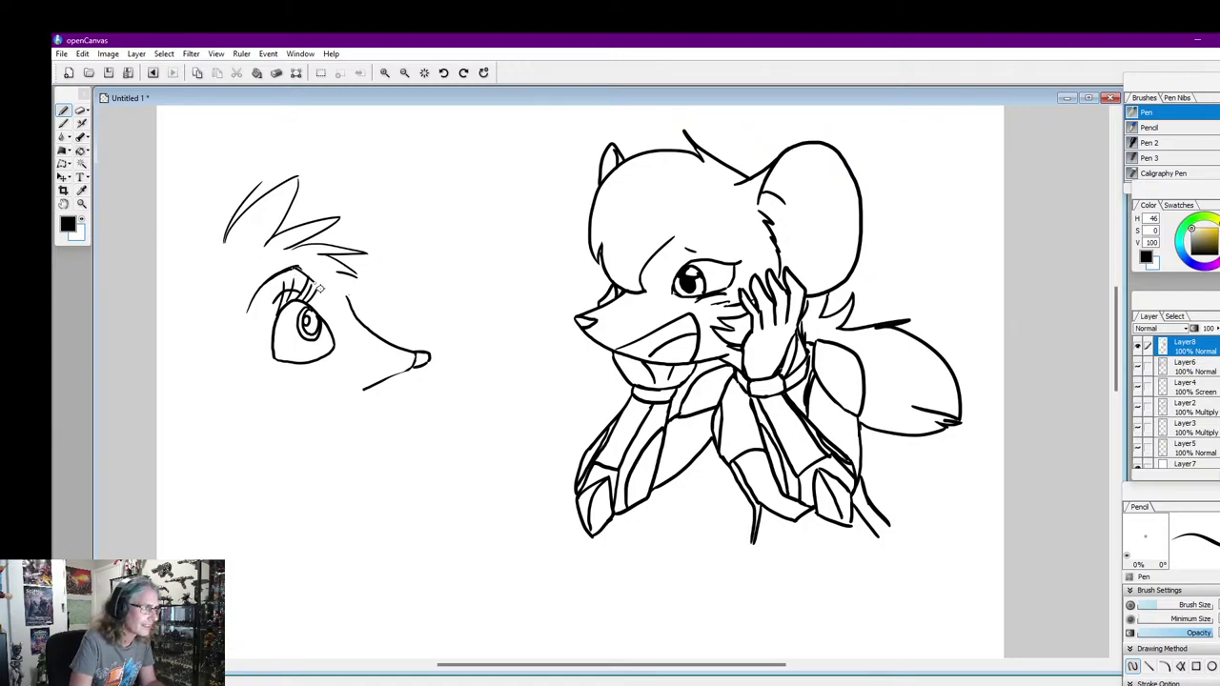
{"action": "key", "text": "ctrl+z"}
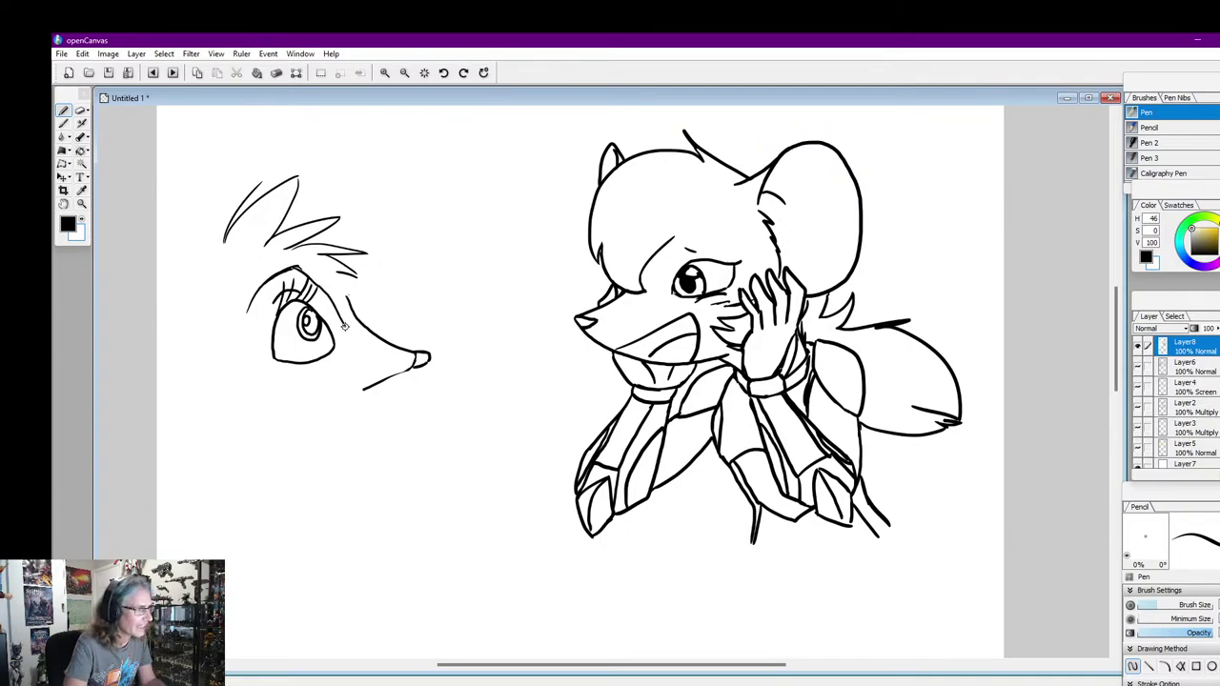
{"action": "left_click_drag", "start_coordinate": [345, 327], "coordinate": [352, 346]}
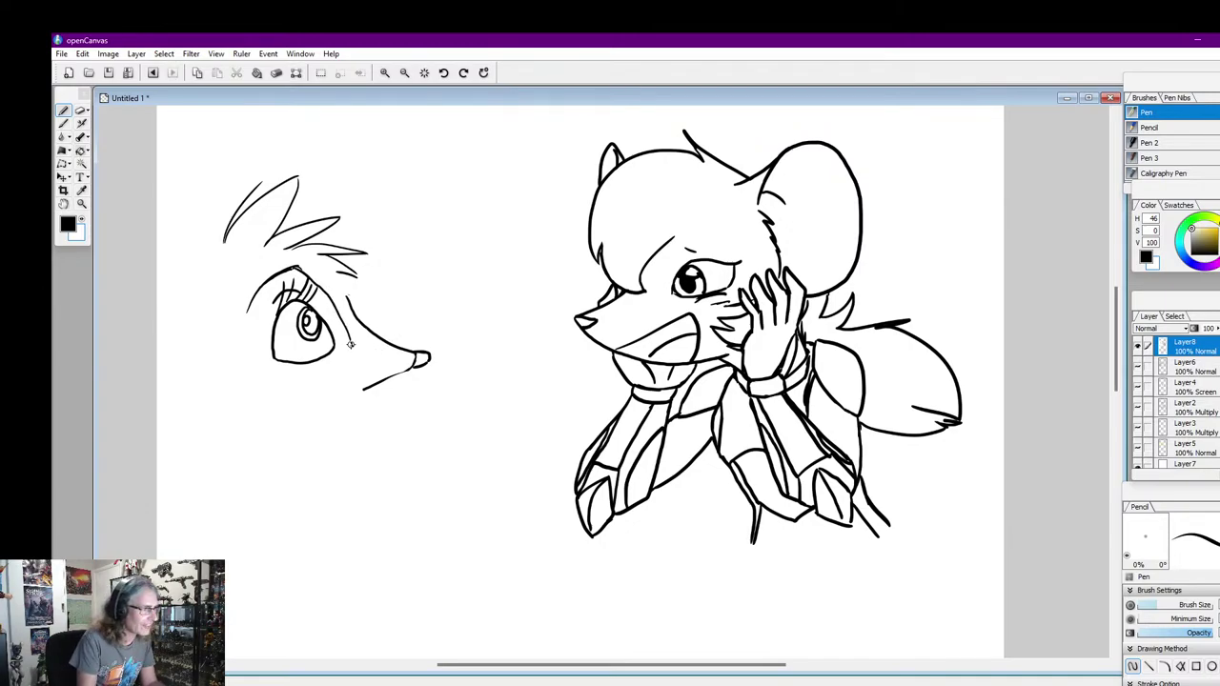
Add short crease marks below the brow line's lower end and draw a line from there to the nose
{"action": "mouse_move", "coordinate": [352, 341]}
{"action": "left_mouse_down"}
{"action": "mouse_move", "coordinate": [342, 357]}
{"action": "mouse_move", "coordinate": [389, 349]}
{"action": "left_mouse_up"}
{"action": "key", "text": "ctrl+z"}
{"action": "key", "text": "ctrl+z"}
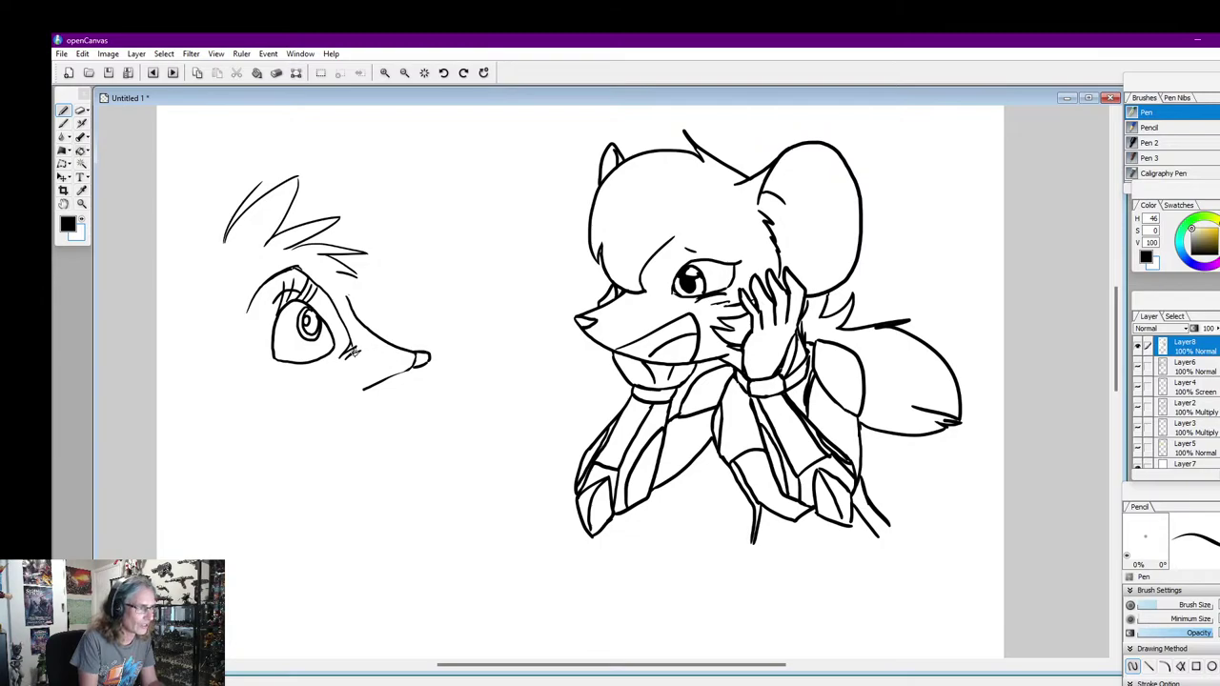
{"action": "left_click_drag", "start_coordinate": [351, 352], "coordinate": [421, 358]}
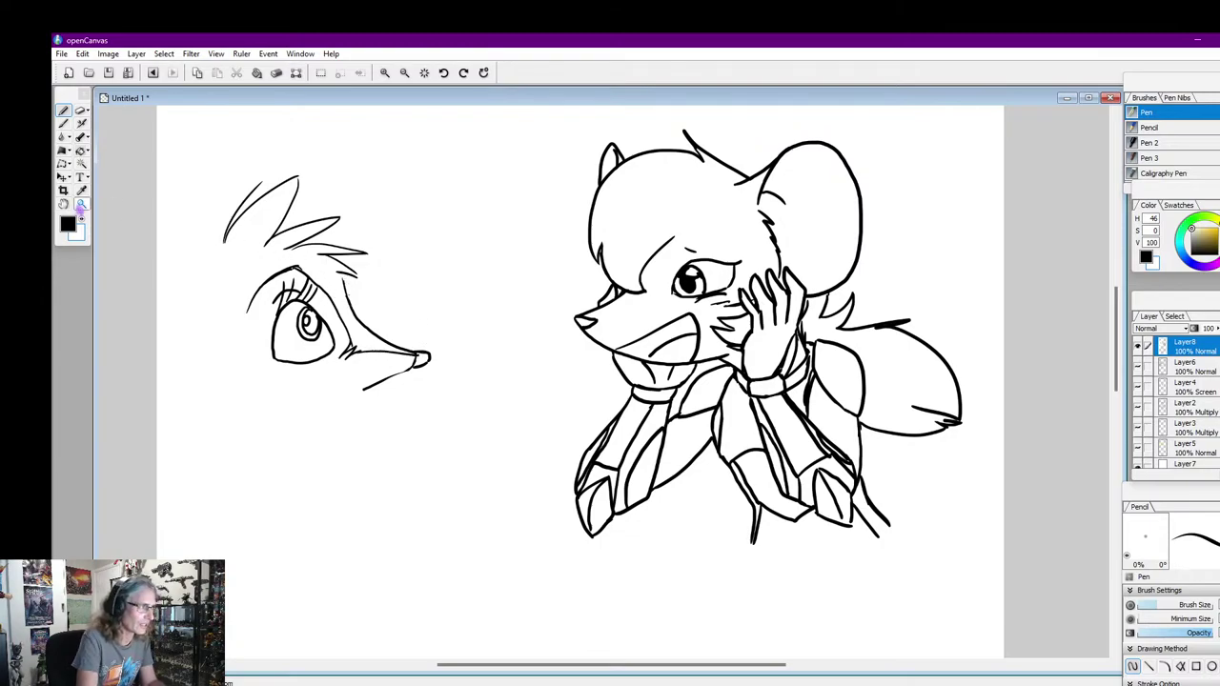
Redraw the snout bridge as a steeper black line, clean away the doubled stroke in white, and return to black
{"action": "key", "text": "ctrl+z"}
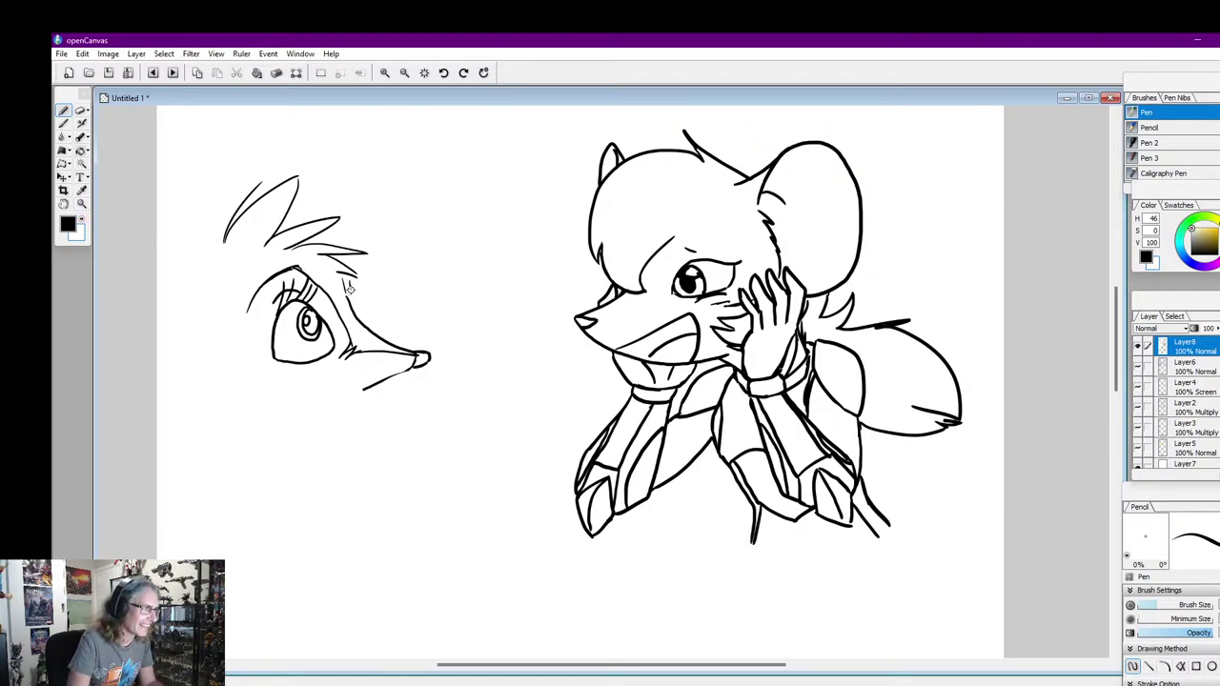
{"action": "left_click_drag", "start_coordinate": [349, 284], "coordinate": [374, 330]}
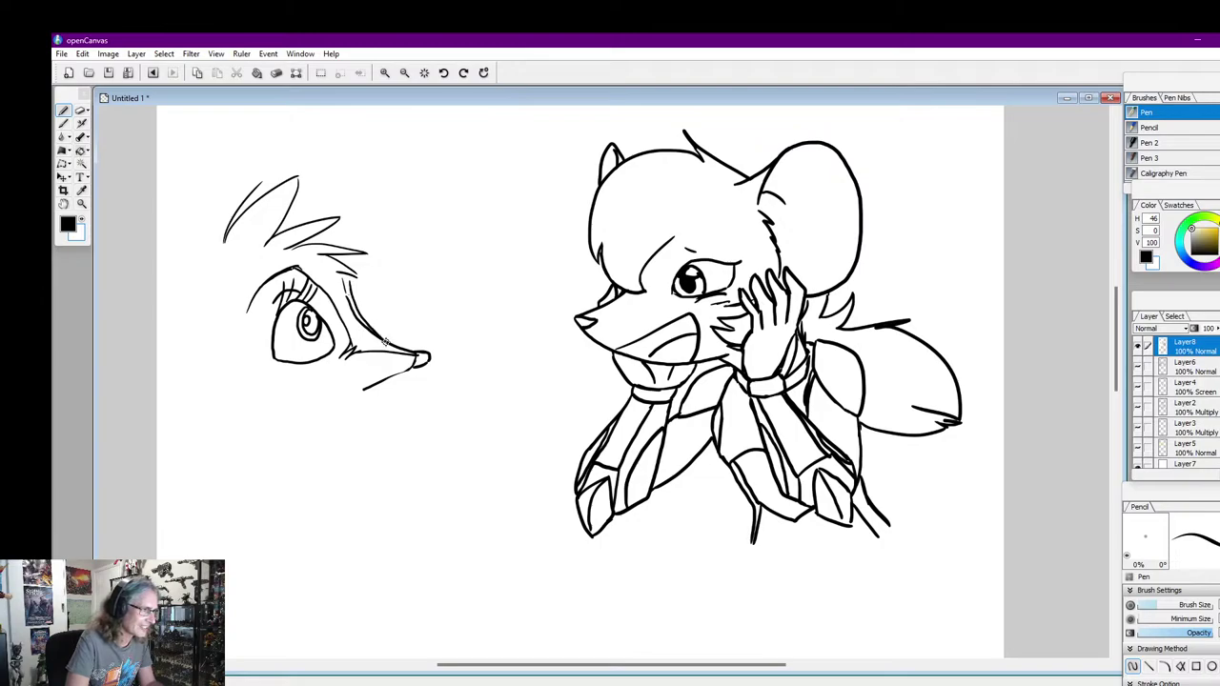
{"action": "left_click", "coordinate": [83, 222]}
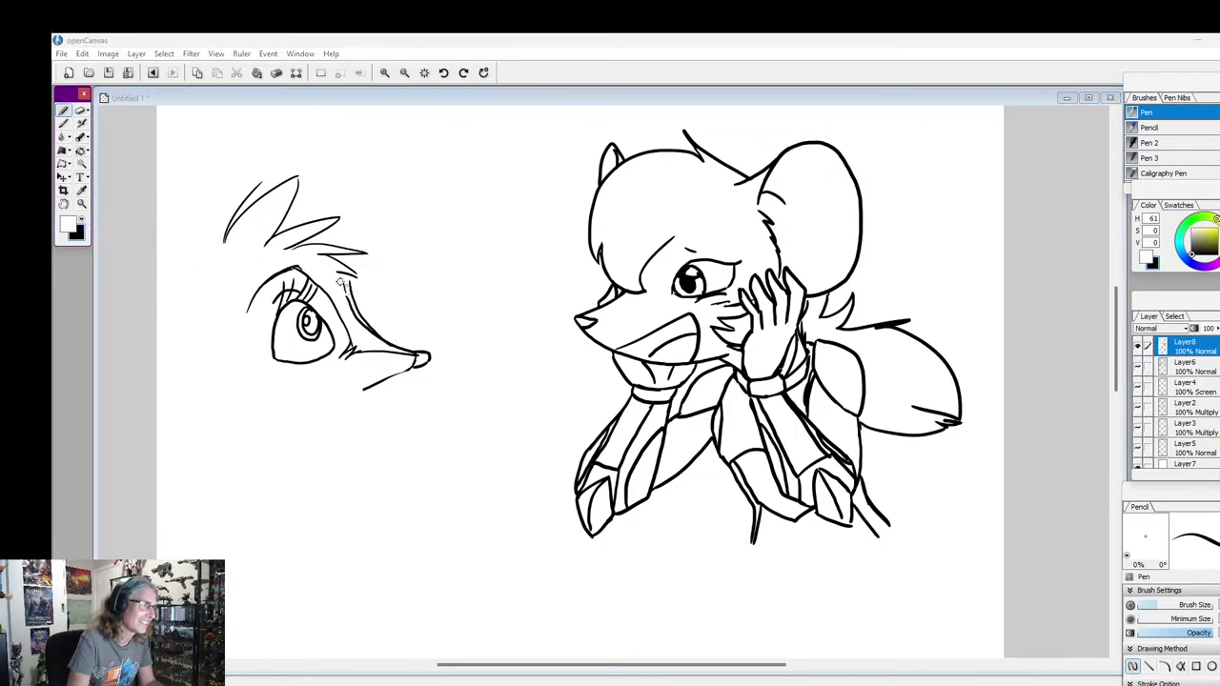
{"action": "left_click", "coordinate": [341, 284]}
{"action": "left_click_drag", "start_coordinate": [345, 288], "coordinate": [372, 334]}
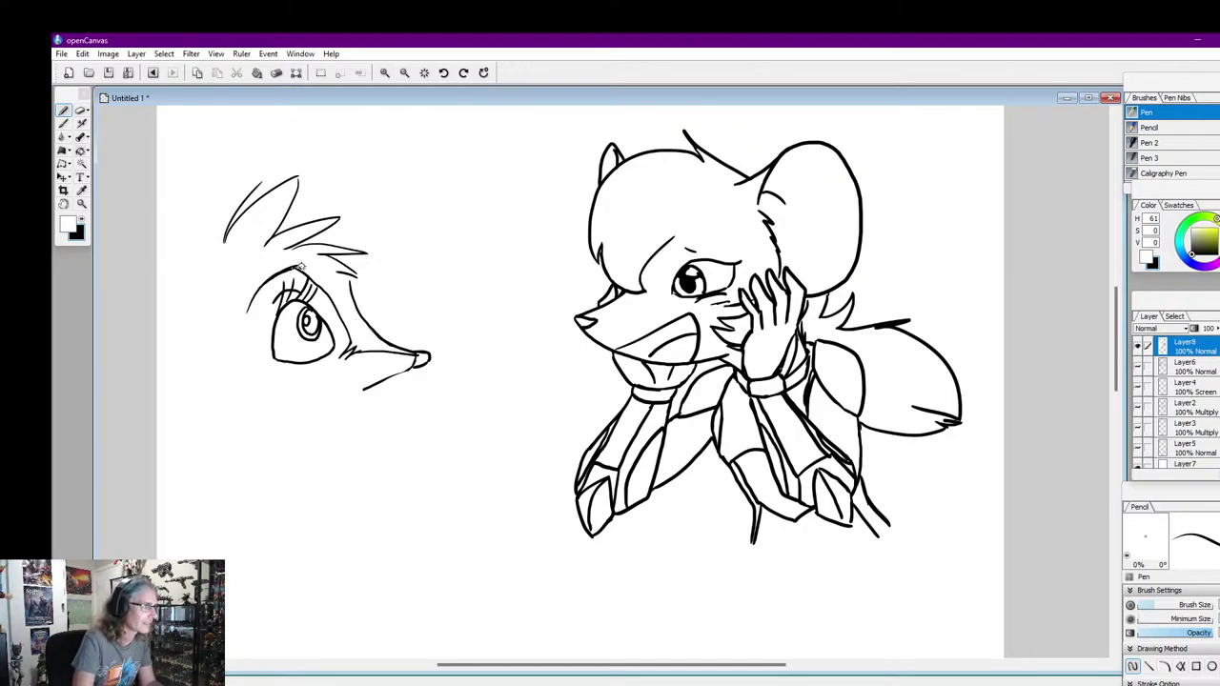
{"action": "left_click", "coordinate": [82, 219]}
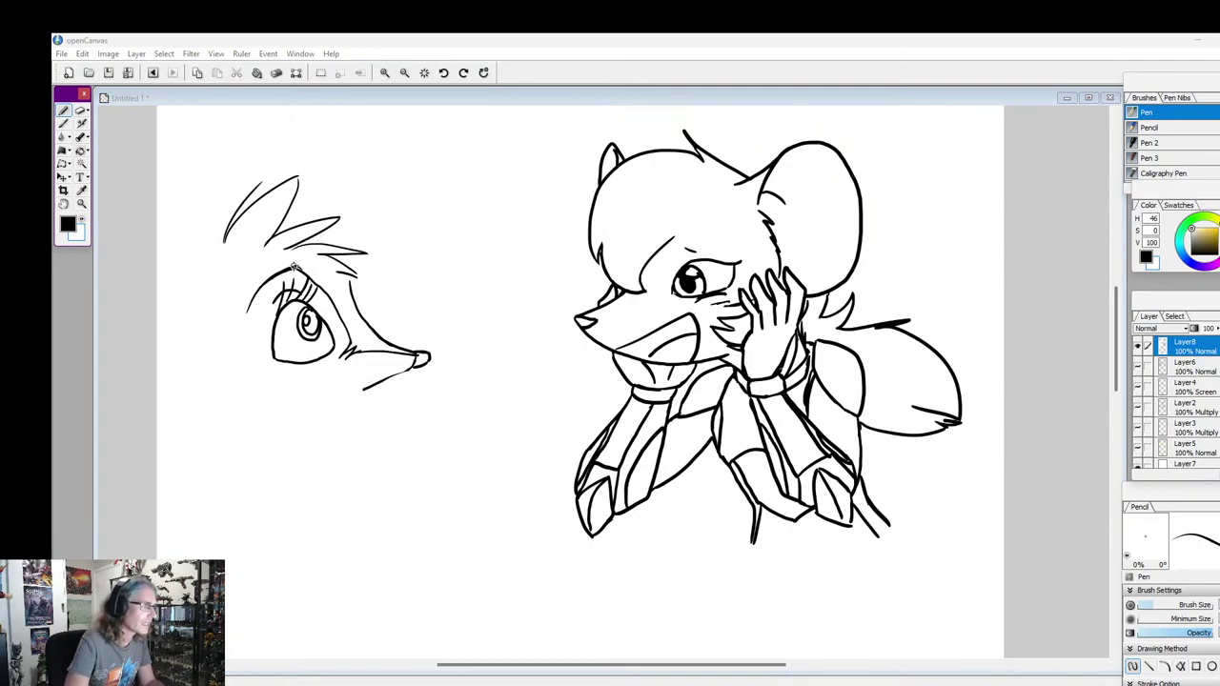
Draw the far eye with its pupil beyond the snout bridge and add spiky fur tufts behind it
{"action": "left_click", "coordinate": [296, 269]}
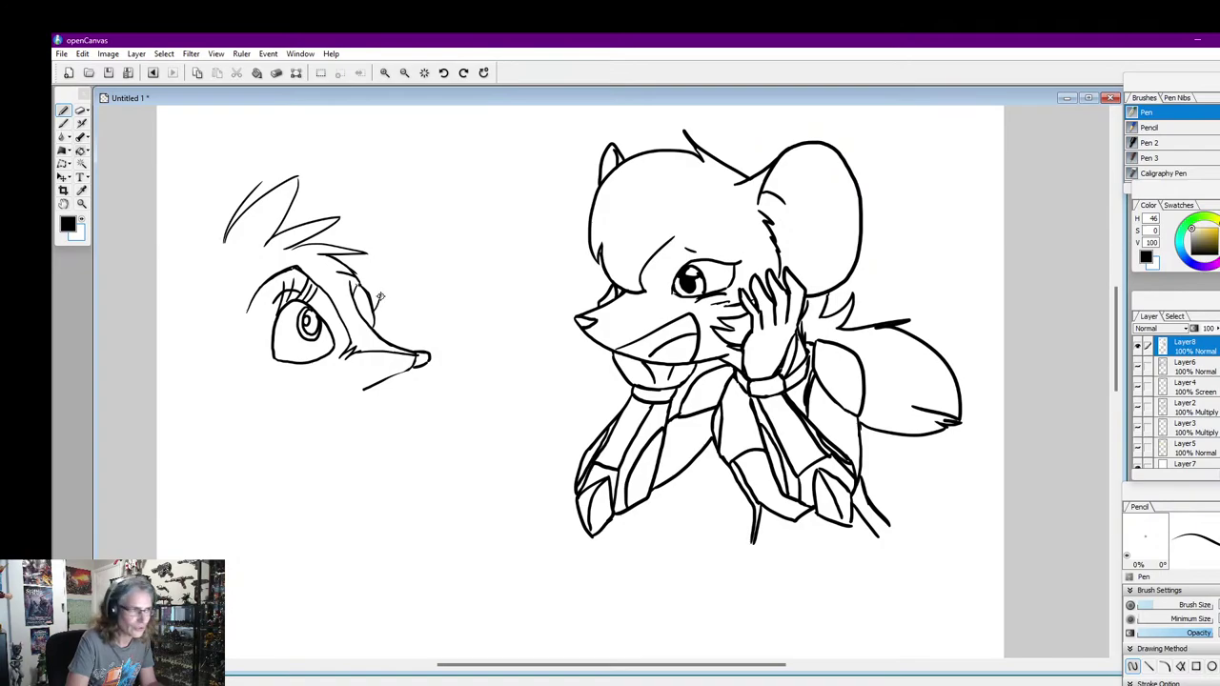
{"action": "mouse_move", "coordinate": [374, 312]}
{"action": "left_mouse_down"}
{"action": "mouse_move", "coordinate": [380, 296]}
{"action": "mouse_move", "coordinate": [386, 319]}
{"action": "mouse_move", "coordinate": [390, 298]}
{"action": "mouse_move", "coordinate": [397, 349]}
{"action": "left_mouse_up"}
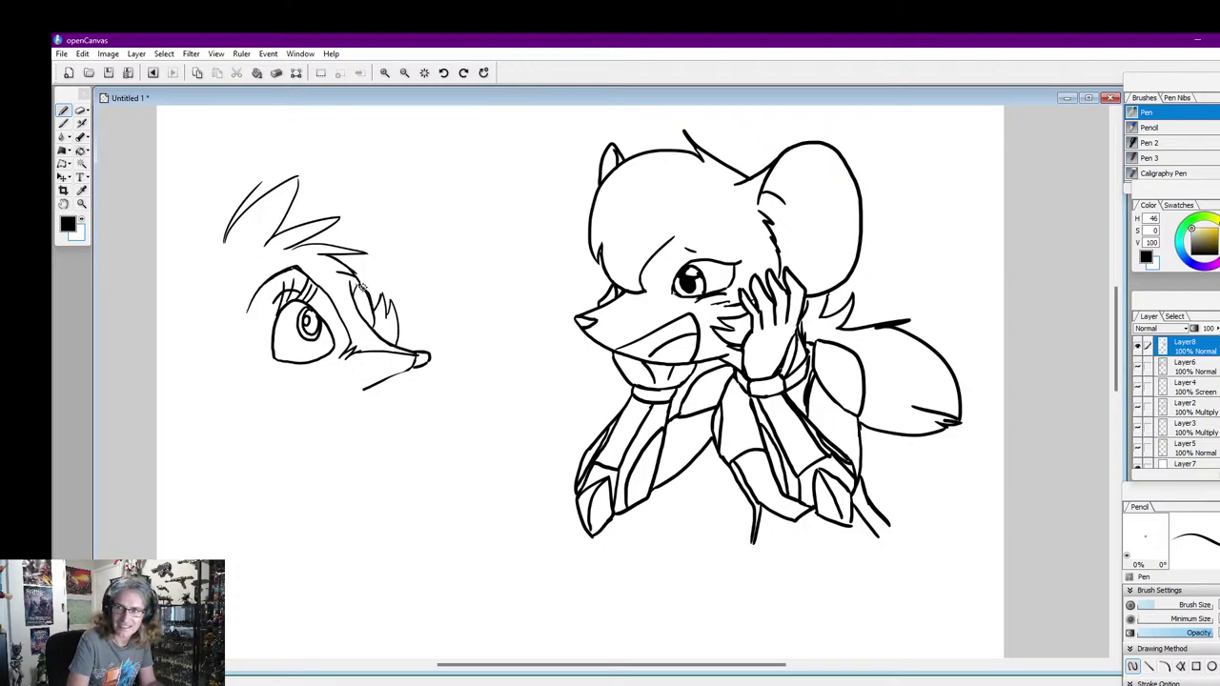
{"action": "left_click_drag", "start_coordinate": [358, 290], "coordinate": [371, 309]}
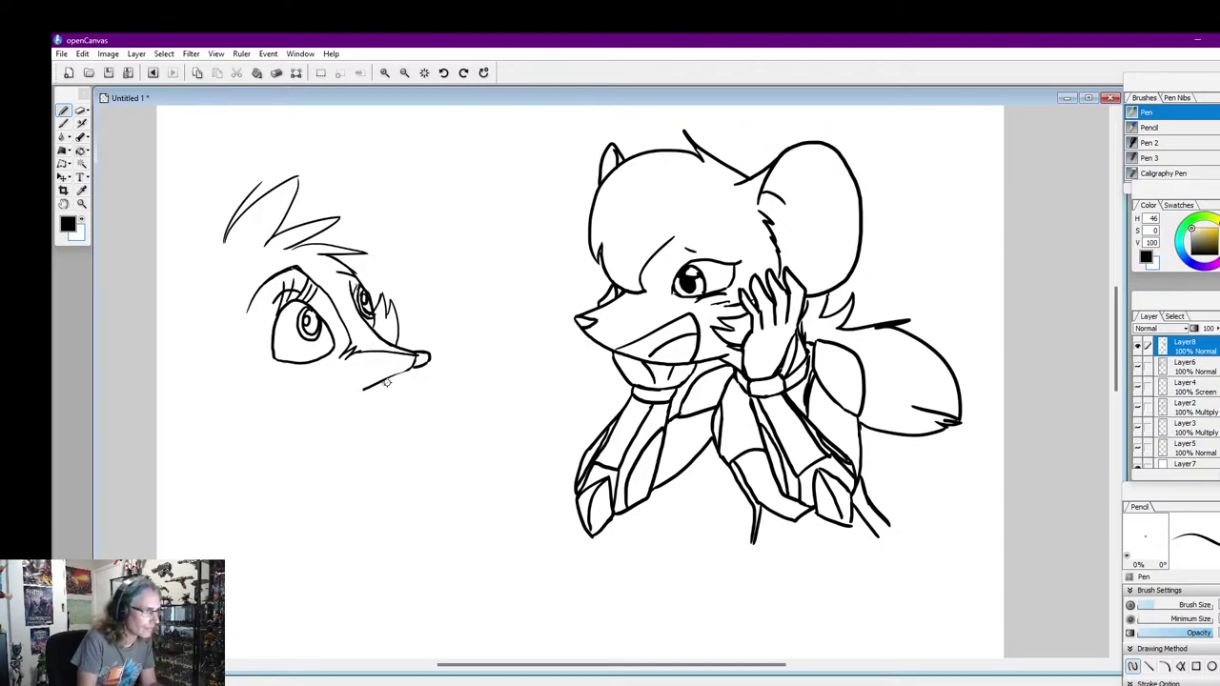
Thicken the front of the snout's underside in black, erase its rear end in white, and return to black
{"action": "mouse_move", "coordinate": [412, 368]}
{"action": "left_mouse_down"}
{"action": "mouse_move", "coordinate": [356, 394]}
{"action": "mouse_move", "coordinate": [400, 372]}
{"action": "left_mouse_up"}
{"action": "left_click", "coordinate": [82, 219]}
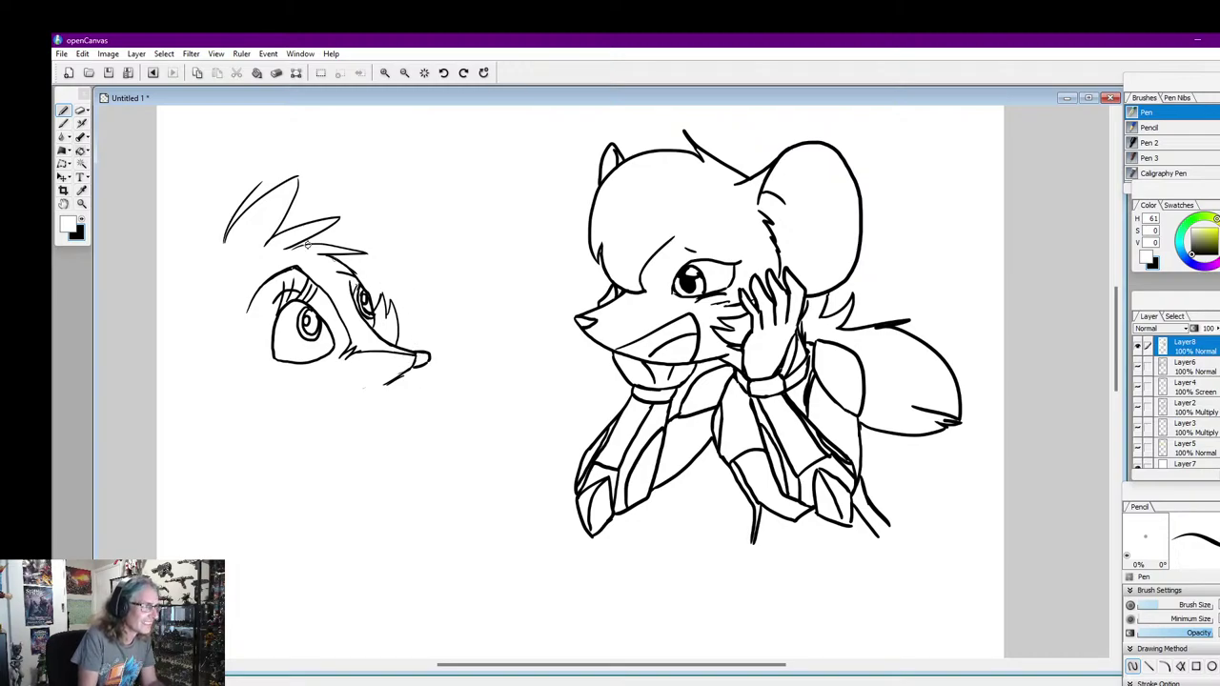
{"action": "left_click", "coordinate": [82, 220]}
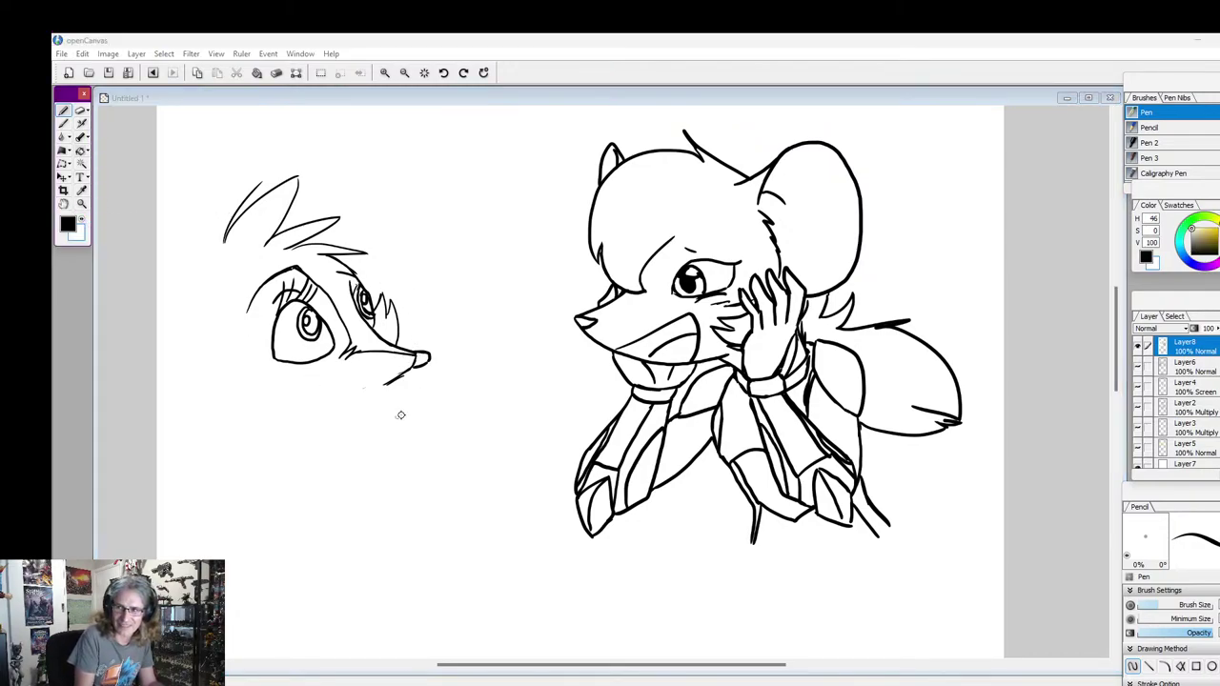
Draw a smiling mouth curving back from the snout's underside, with a second lip line beneath it and small tooth marks near the front
{"action": "left_click_drag", "start_coordinate": [413, 367], "coordinate": [320, 408]}
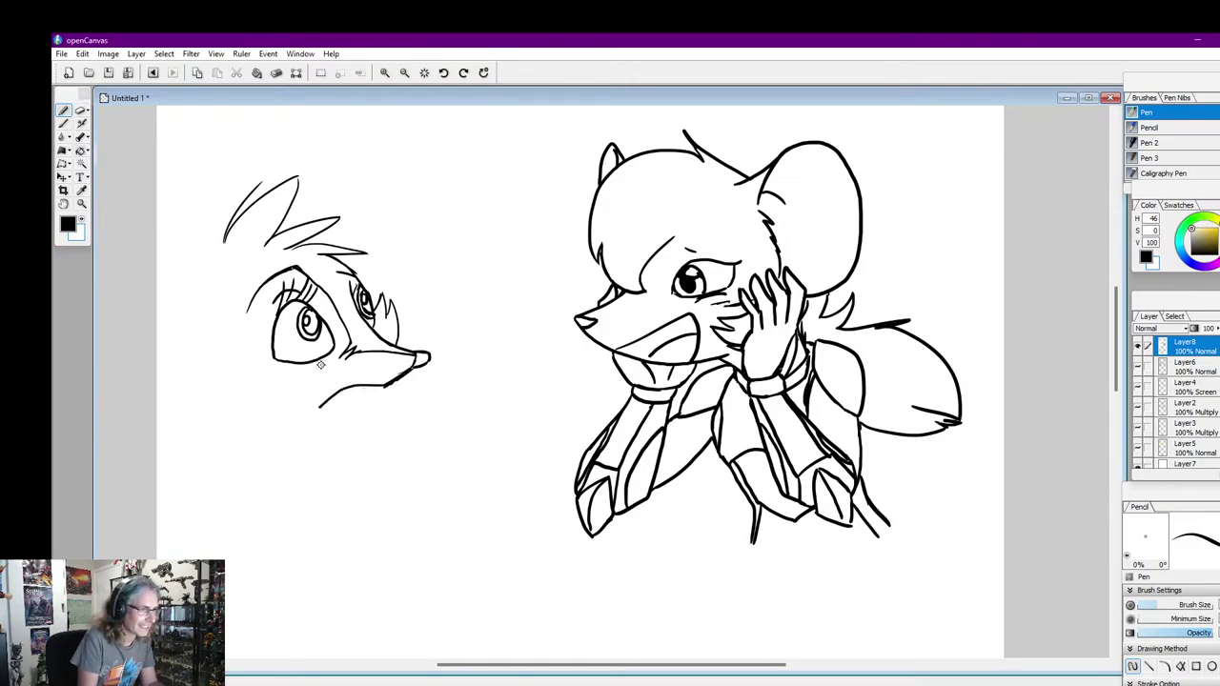
{"action": "key", "text": "ctrl+z"}
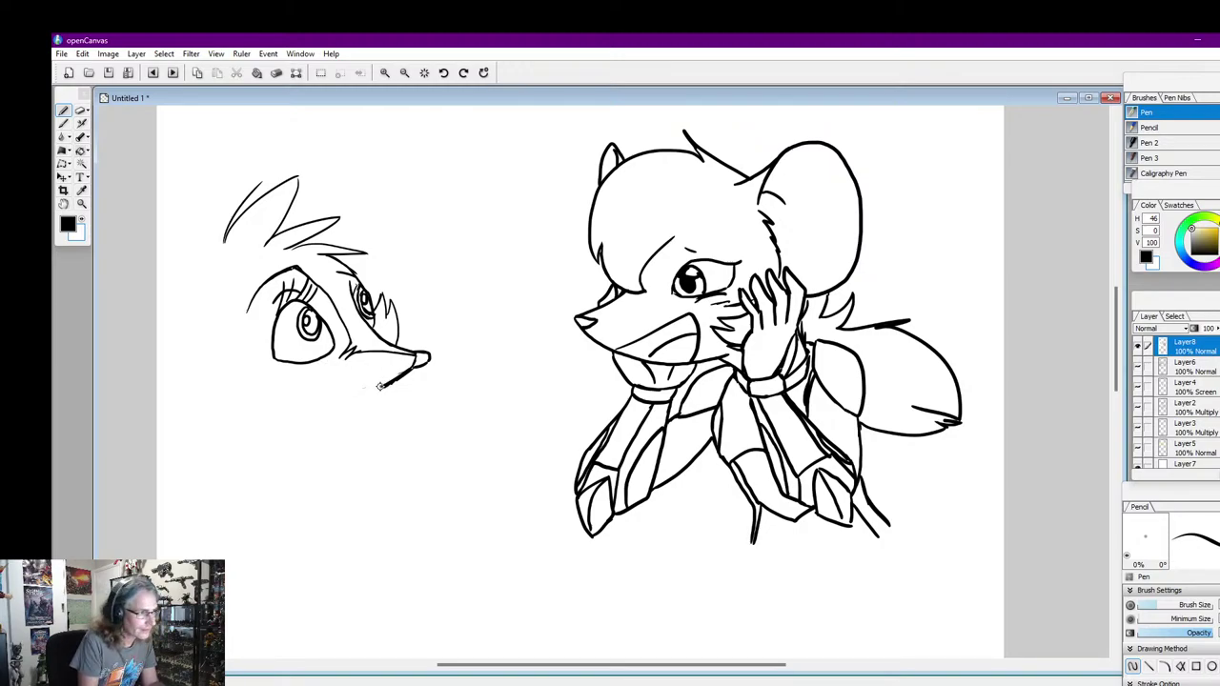
{"action": "mouse_move", "coordinate": [380, 387]}
{"action": "left_mouse_down"}
{"action": "mouse_move", "coordinate": [328, 384]}
{"action": "mouse_move", "coordinate": [298, 385]}
{"action": "left_mouse_up"}
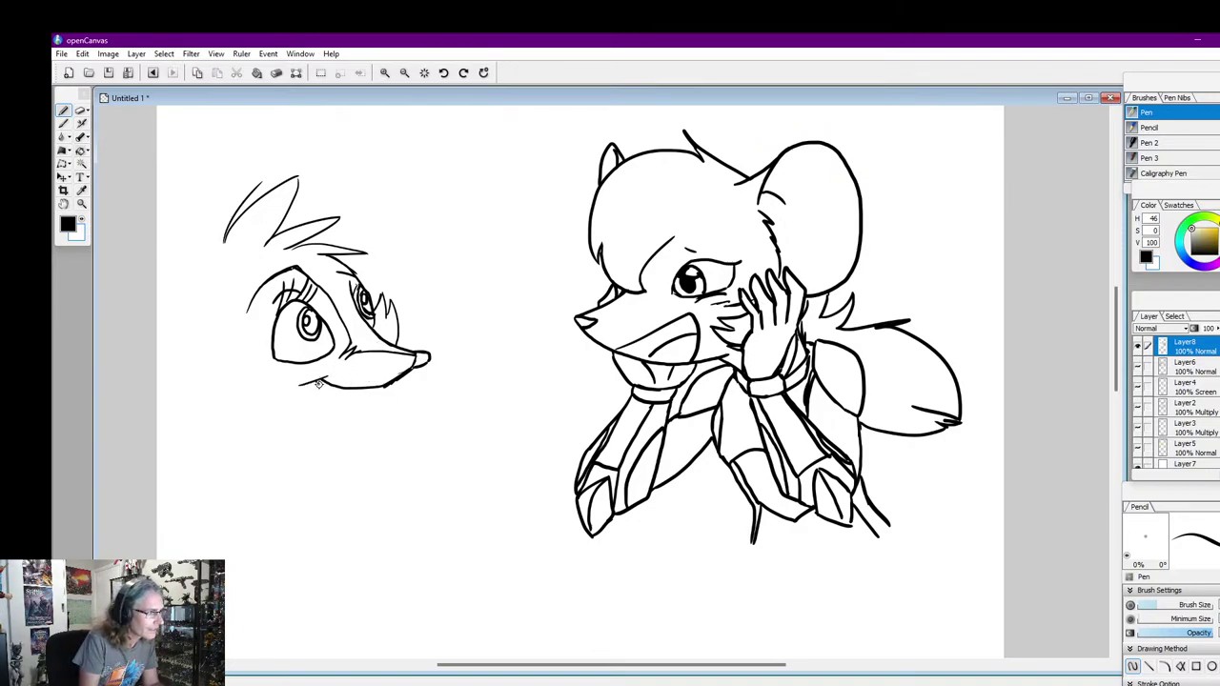
{"action": "left_click_drag", "start_coordinate": [333, 391], "coordinate": [376, 396]}
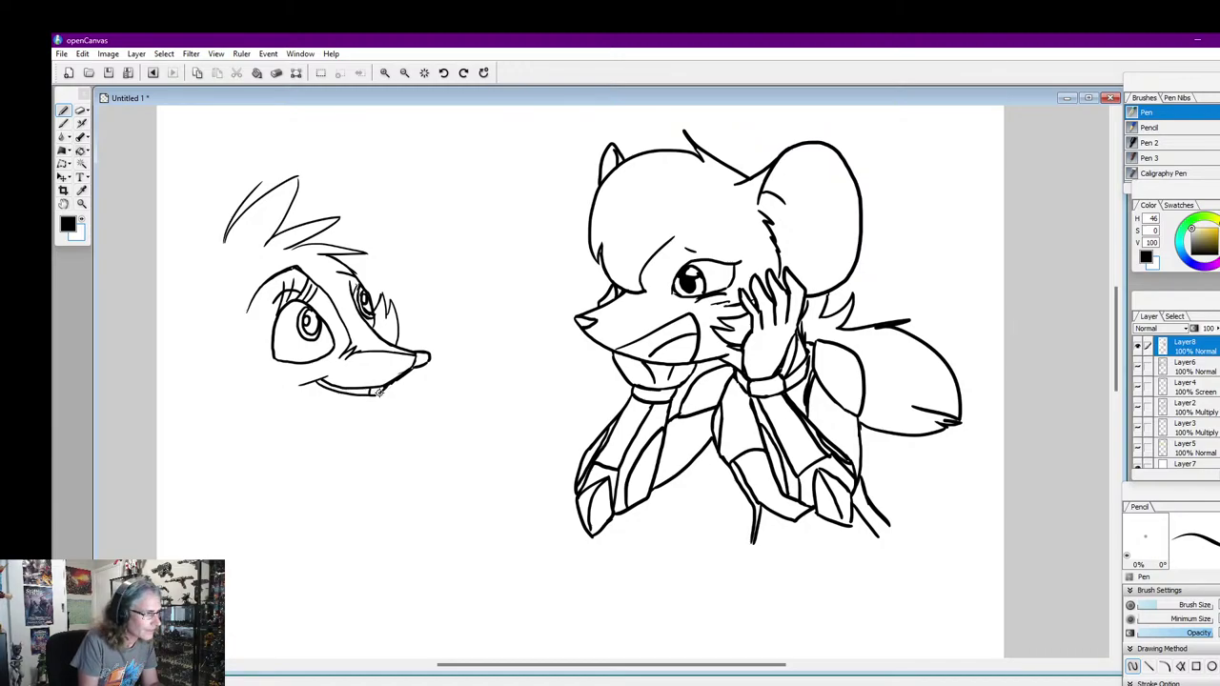
{"action": "left_click_drag", "start_coordinate": [372, 388], "coordinate": [371, 394]}
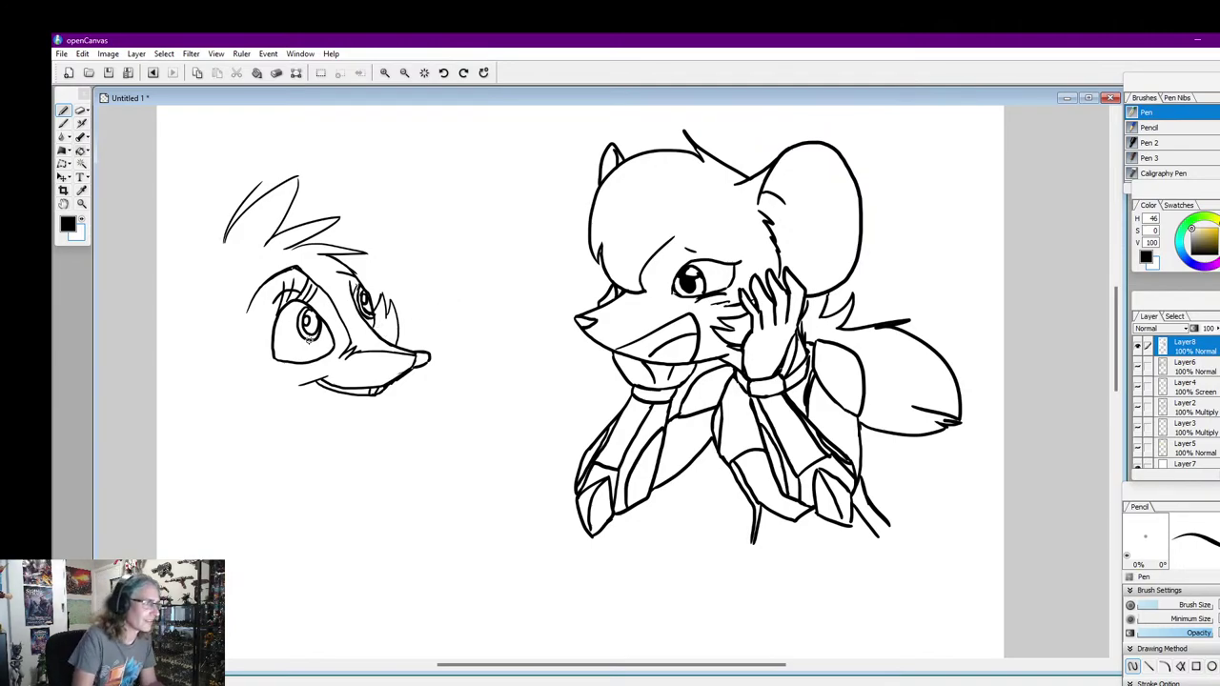
Fill the pupils of both eyes in black, leaving small highlights, and keep black as the drawing colour
{"action": "left_click_drag", "start_coordinate": [305, 332], "coordinate": [315, 314]}
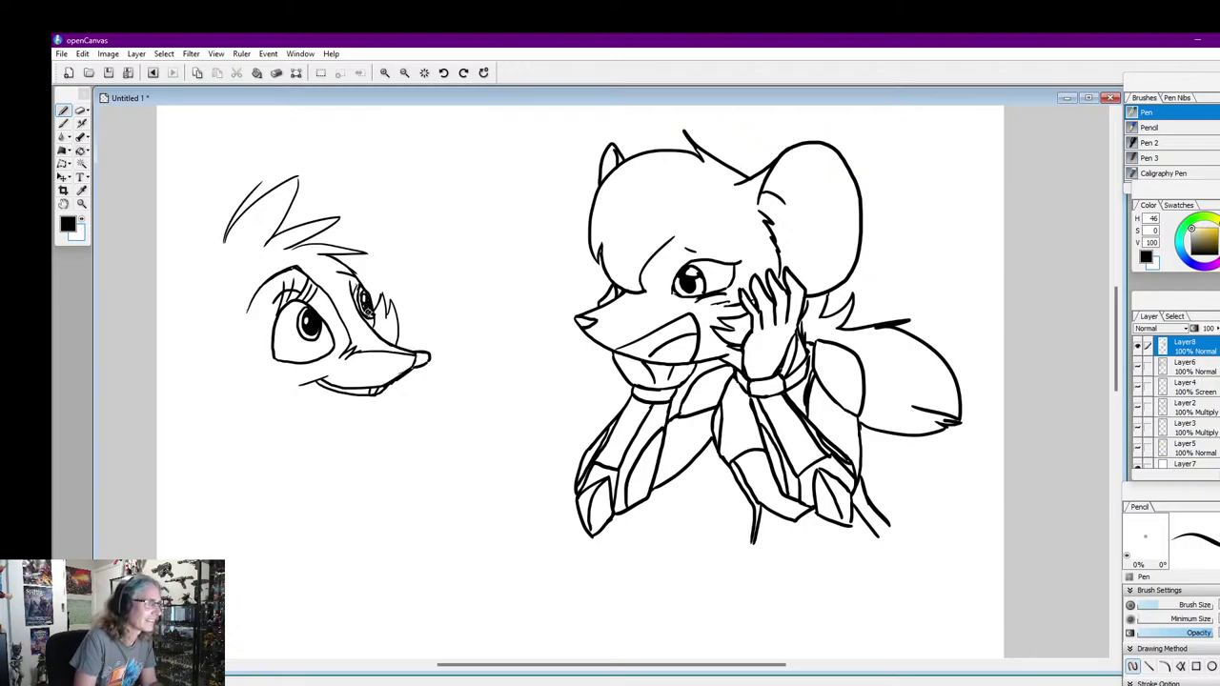
{"action": "left_click_drag", "start_coordinate": [369, 307], "coordinate": [365, 290]}
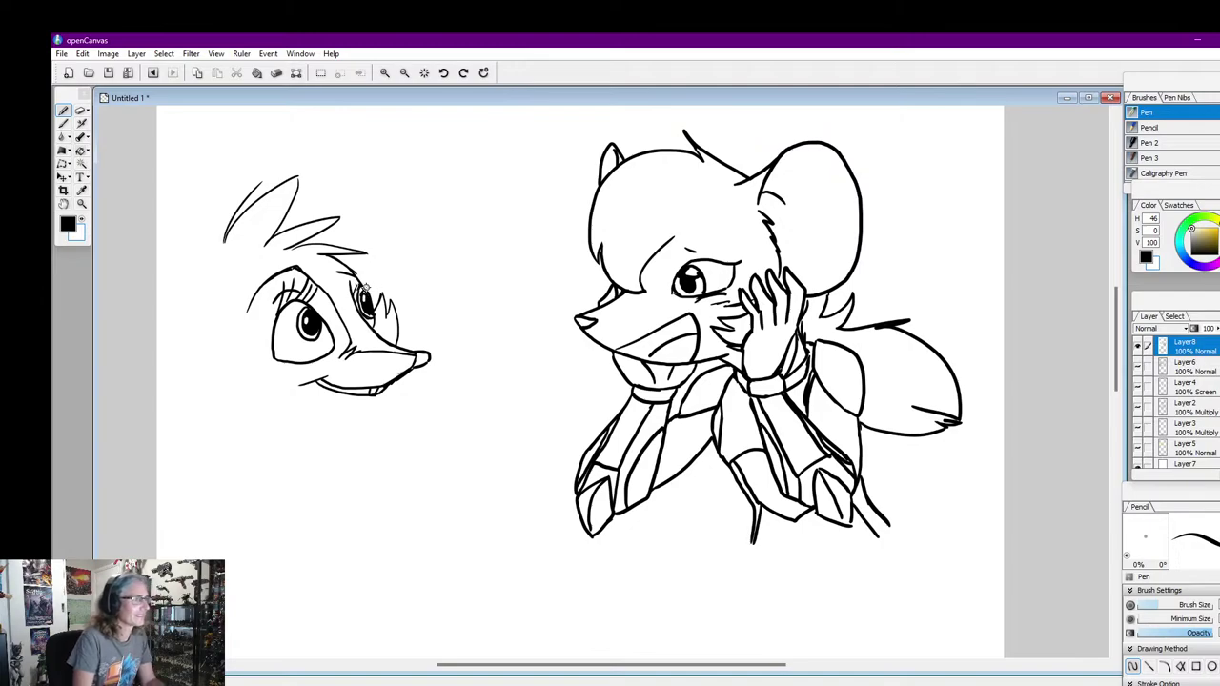
{"action": "left_click", "coordinate": [83, 218]}
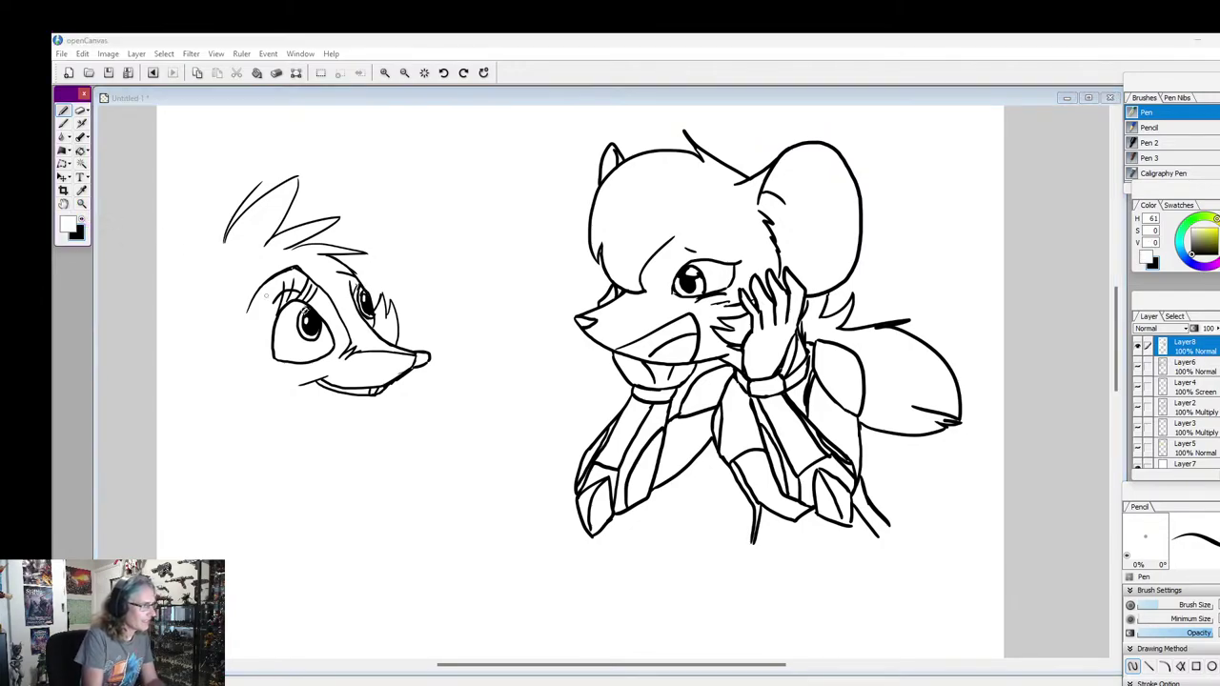
{"action": "left_click", "coordinate": [83, 217]}
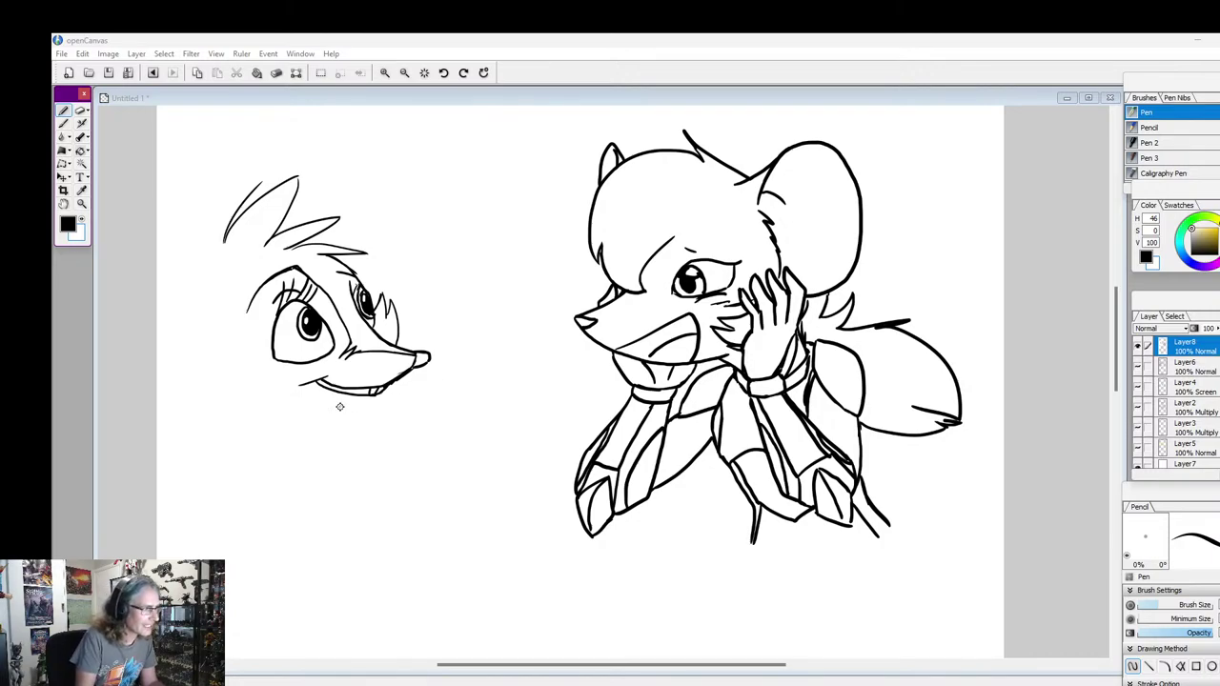
Draw the chin and jaw below the mouth and close the face with a cheek outline running from the brow to the throat
{"action": "left_click_drag", "start_coordinate": [340, 407], "coordinate": [359, 411]}
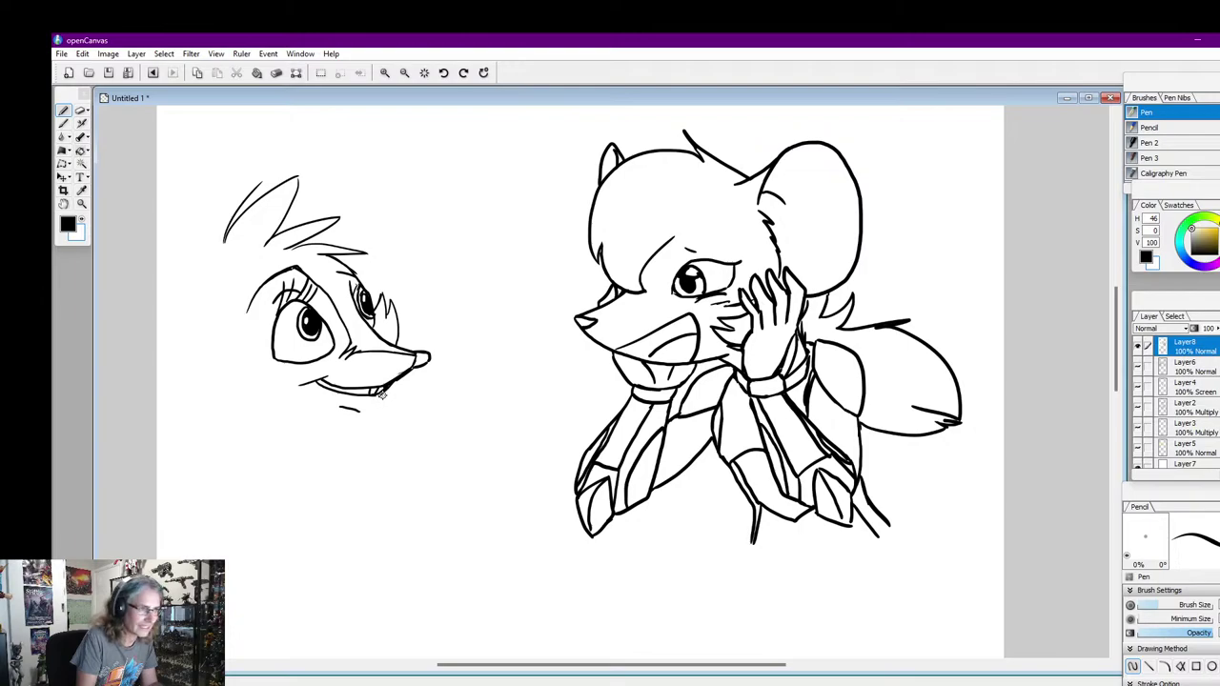
{"action": "mouse_move", "coordinate": [383, 405]}
{"action": "left_mouse_down"}
{"action": "mouse_move", "coordinate": [325, 408]}
{"action": "mouse_move", "coordinate": [346, 408]}
{"action": "mouse_move", "coordinate": [314, 440]}
{"action": "left_mouse_up"}
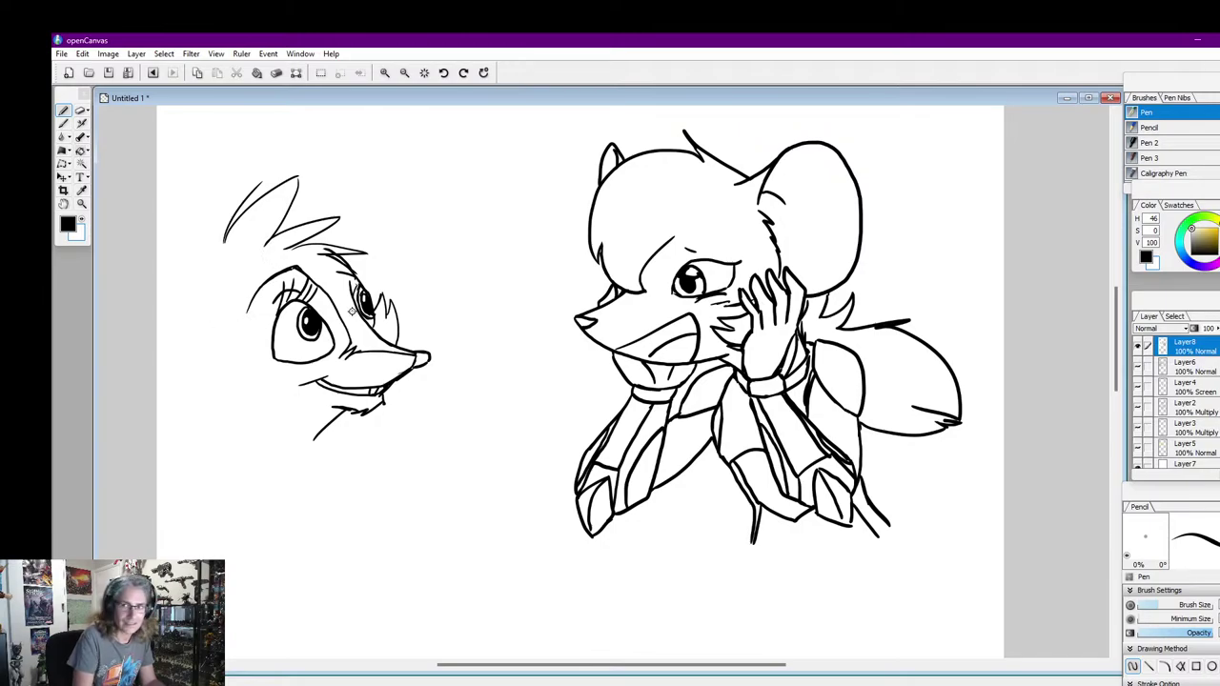
{"action": "mouse_move", "coordinate": [379, 325]}
{"action": "left_mouse_down"}
{"action": "mouse_move", "coordinate": [391, 344]}
{"action": "mouse_move", "coordinate": [375, 303]}
{"action": "left_mouse_up"}
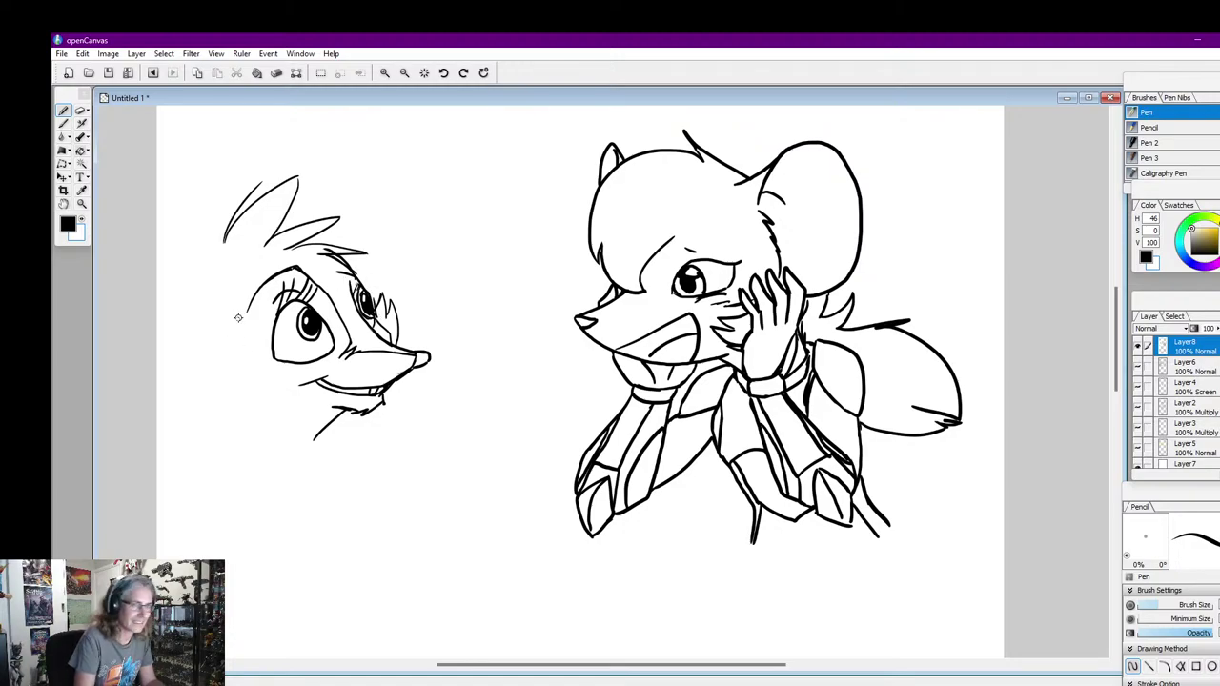
{"action": "mouse_move", "coordinate": [246, 307]}
{"action": "left_mouse_down"}
{"action": "mouse_move", "coordinate": [242, 345]}
{"action": "mouse_move", "coordinate": [264, 368]}
{"action": "mouse_move", "coordinate": [236, 377]}
{"action": "mouse_move", "coordinate": [247, 410]}
{"action": "mouse_move", "coordinate": [313, 439]}
{"action": "left_mouse_up"}
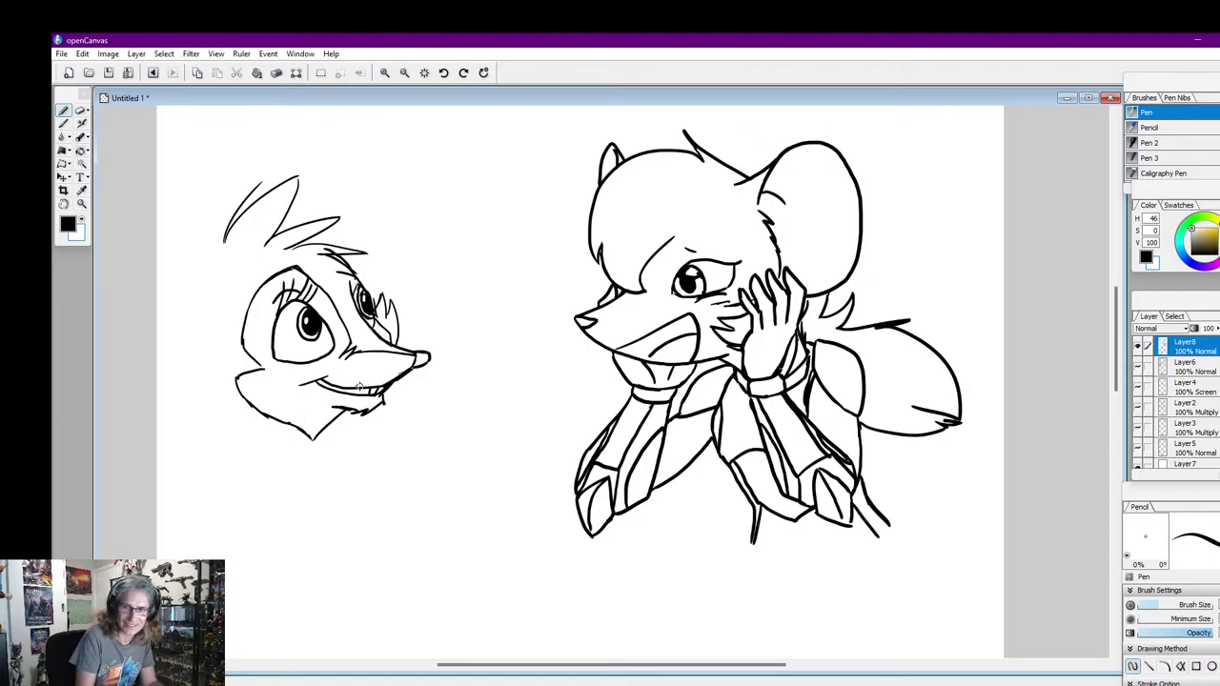
{"action": "mouse_move", "coordinate": [327, 418]}
{"action": "left_mouse_down"}
{"action": "mouse_move", "coordinate": [382, 402]}
{"action": "mouse_move", "coordinate": [357, 420]}
{"action": "left_mouse_up"}
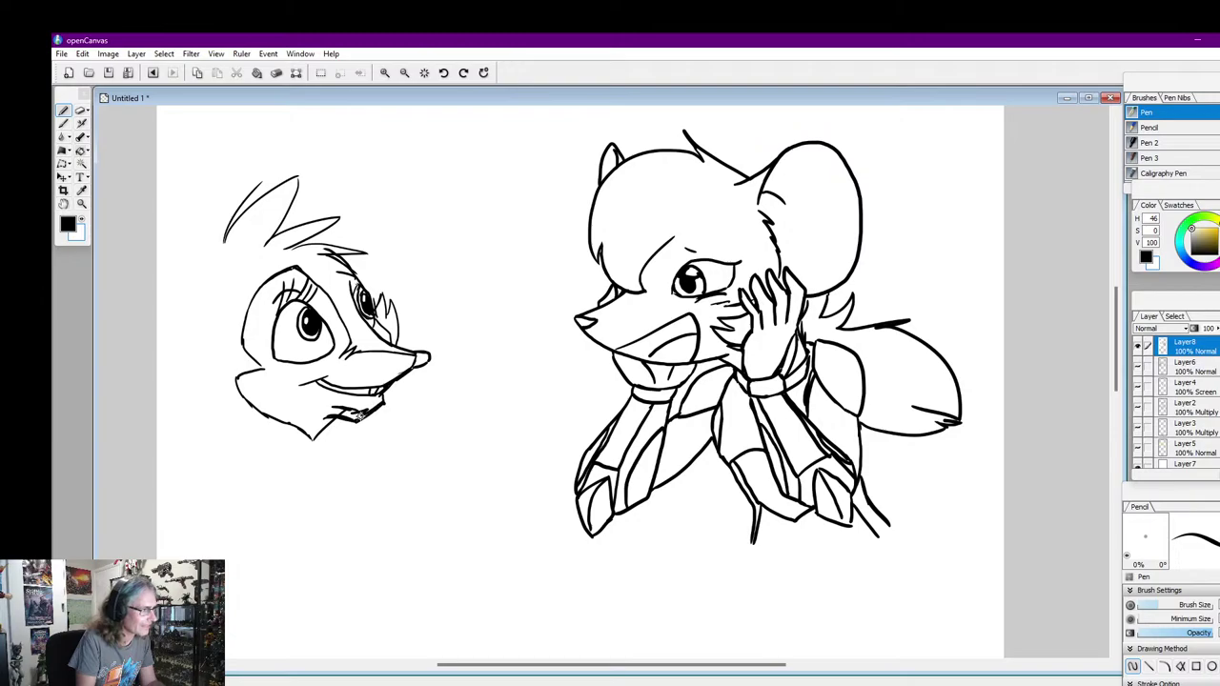
Clean away the doubled inner chin strokes in white, and return to the black pen
{"action": "left_click", "coordinate": [84, 227]}
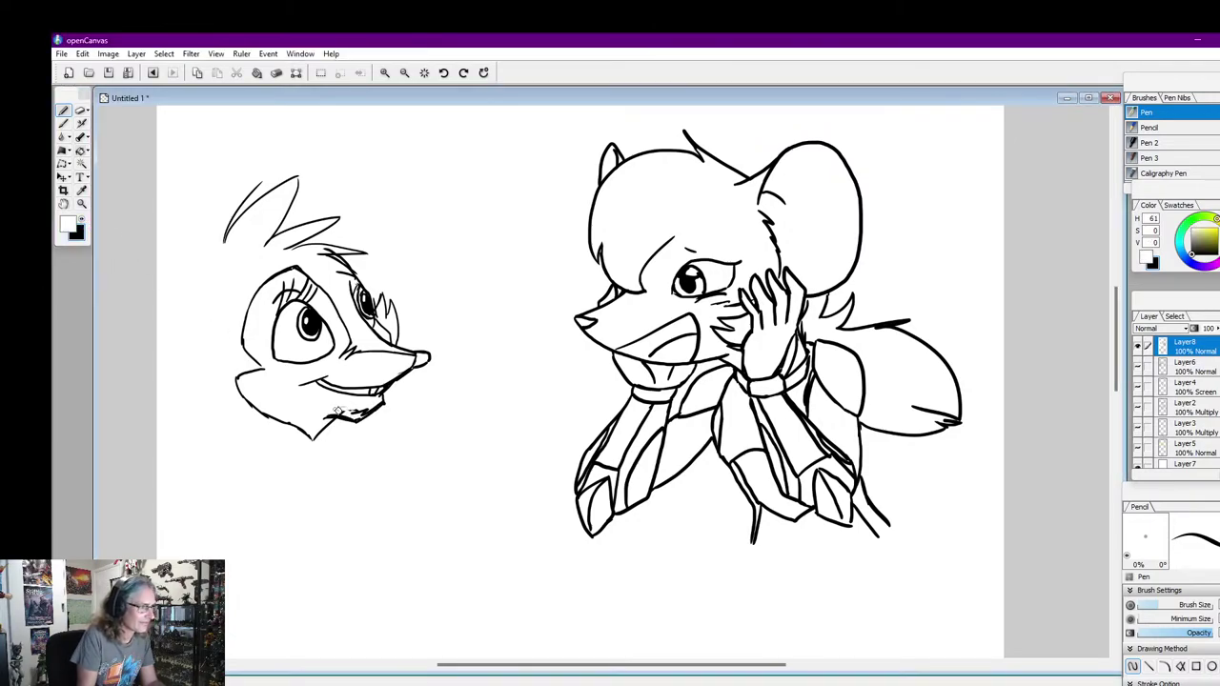
{"action": "mouse_move", "coordinate": [357, 406]}
{"action": "left_mouse_down"}
{"action": "mouse_move", "coordinate": [364, 413]}
{"action": "mouse_move", "coordinate": [347, 412]}
{"action": "left_mouse_up"}
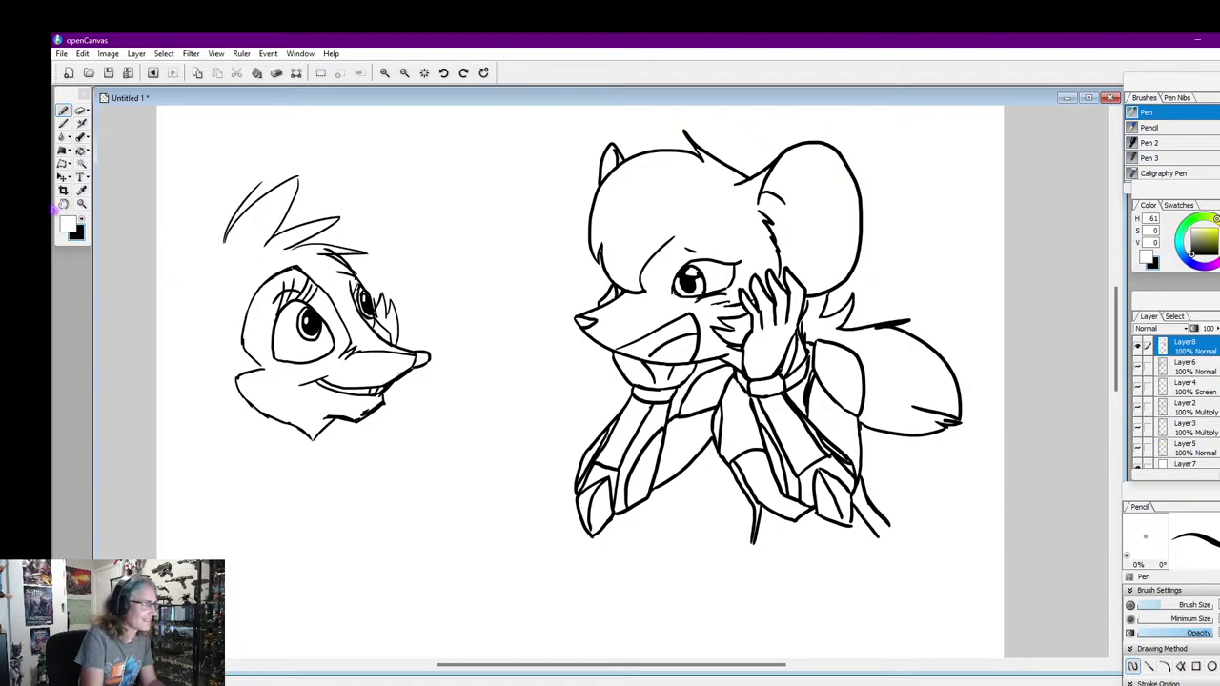
{"action": "left_click", "coordinate": [63, 150]}
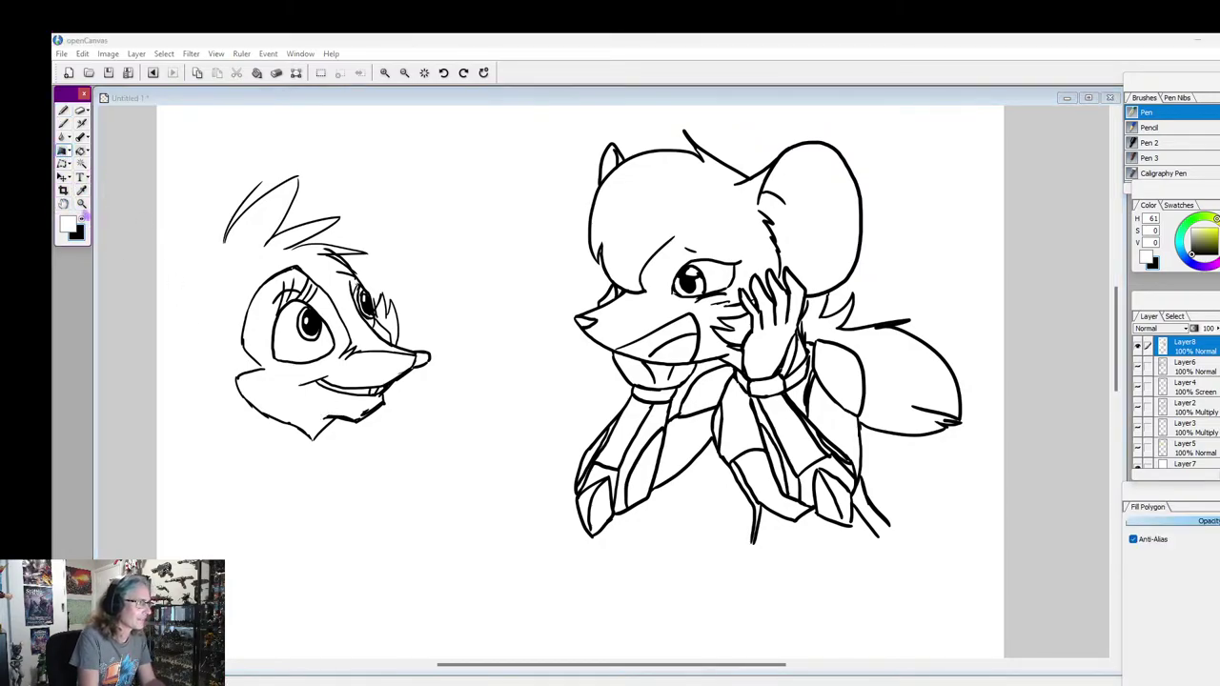
{"action": "left_click", "coordinate": [64, 111]}
{"action": "left_click", "coordinate": [82, 219]}
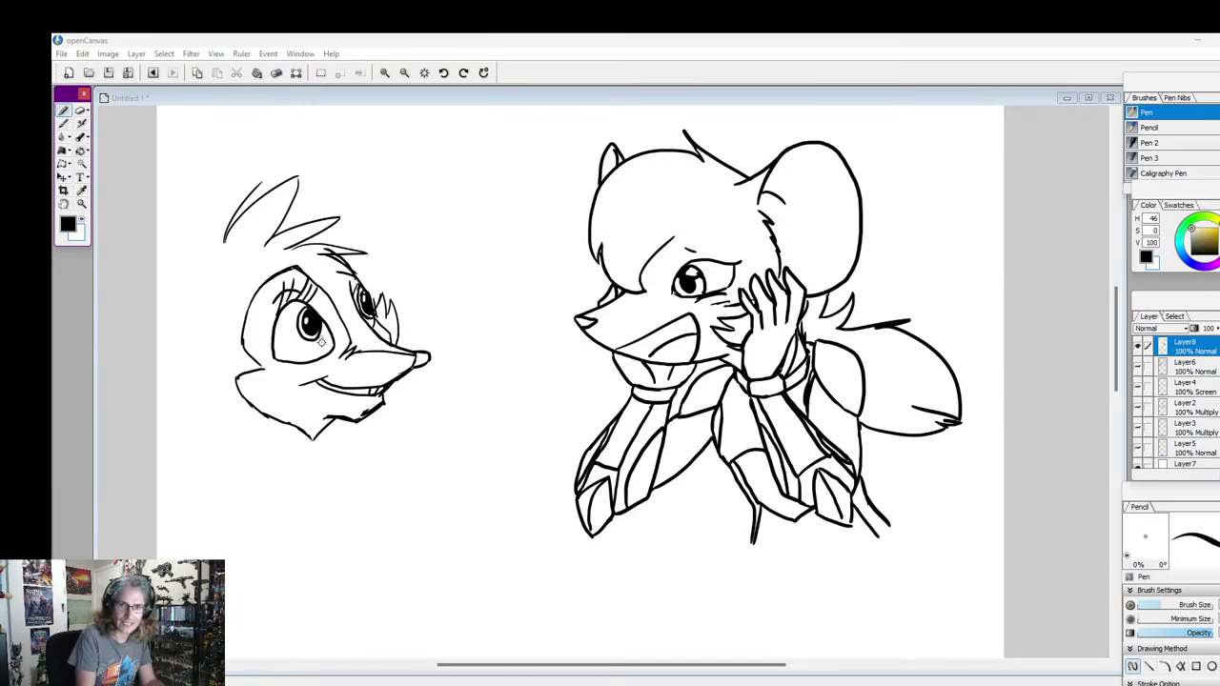
Draw the jagged cheek fur along the back of the head, running down to the throat point
{"action": "left_click", "coordinate": [196, 348]}
{"action": "mouse_move", "coordinate": [196, 348]}
{"action": "left_mouse_down"}
{"action": "mouse_move", "coordinate": [162, 349]}
{"action": "mouse_move", "coordinate": [184, 367]}
{"action": "mouse_move", "coordinate": [158, 358]}
{"action": "mouse_move", "coordinate": [204, 408]}
{"action": "left_mouse_up"}
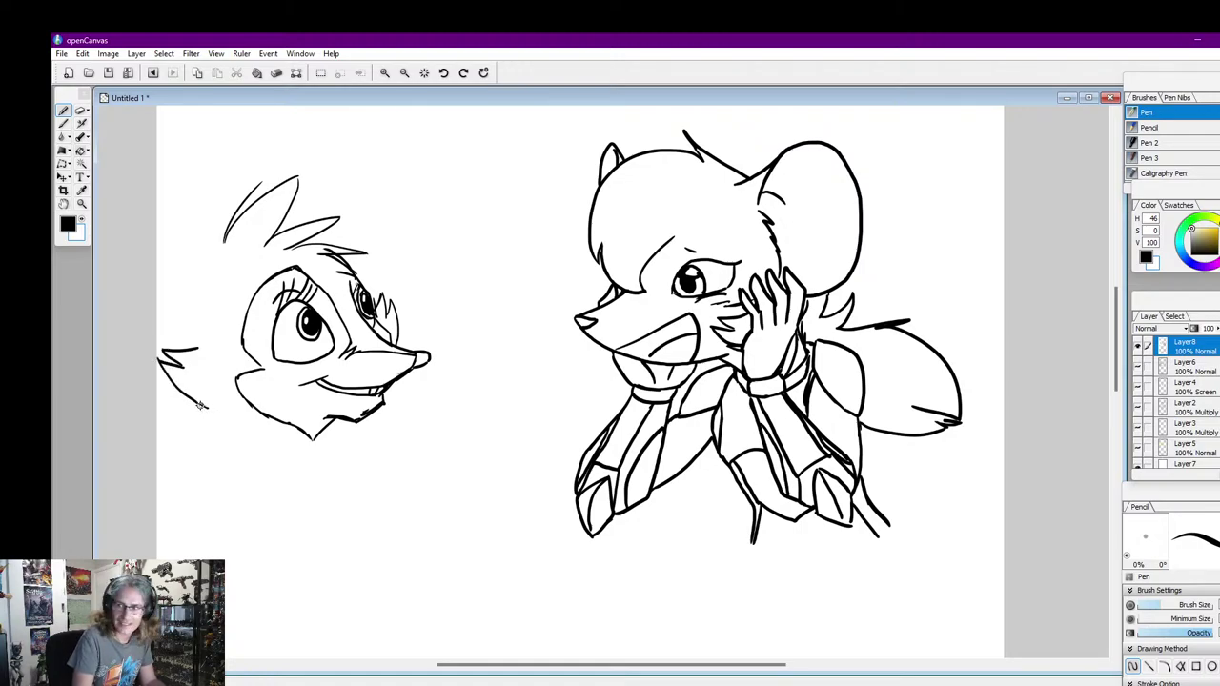
{"action": "mouse_move", "coordinate": [176, 400]}
{"action": "left_mouse_down"}
{"action": "mouse_move", "coordinate": [229, 421]}
{"action": "mouse_move", "coordinate": [204, 435]}
{"action": "mouse_move", "coordinate": [250, 427]}
{"action": "mouse_move", "coordinate": [234, 442]}
{"action": "mouse_move", "coordinate": [322, 445]}
{"action": "left_mouse_up"}
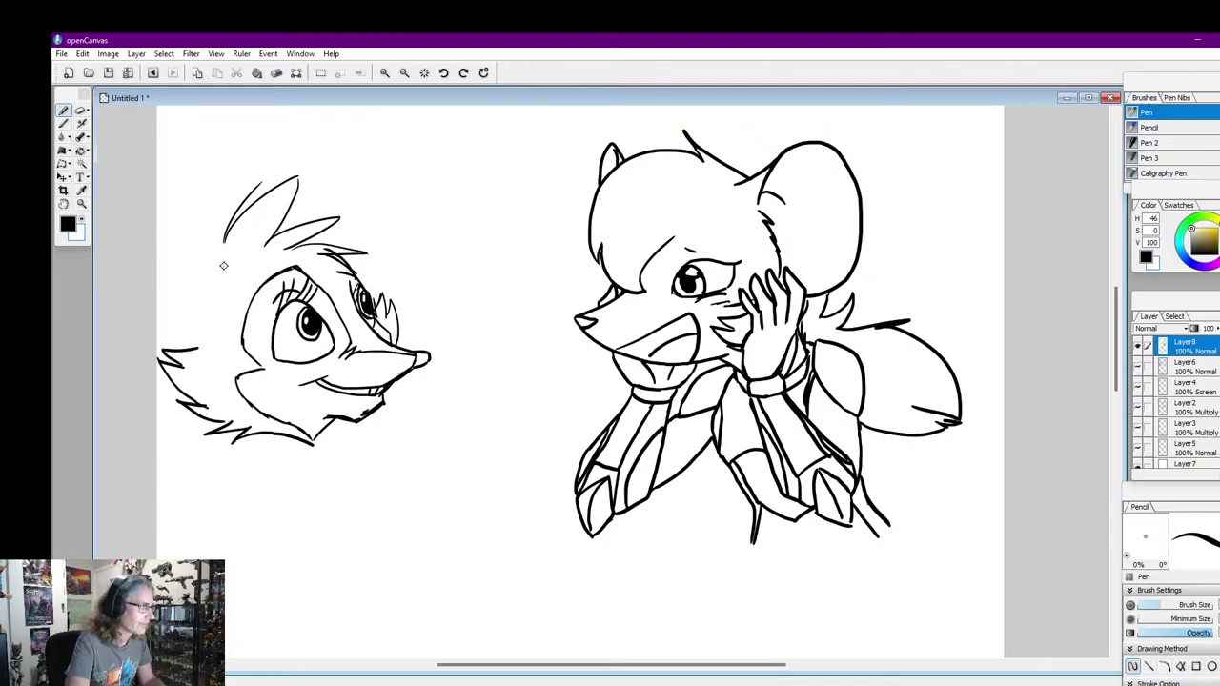
Draw the large pointed near ear at the back of the head, with an inner edge line curving down to its base
{"action": "left_click_drag", "start_coordinate": [229, 273], "coordinate": [180, 192]}
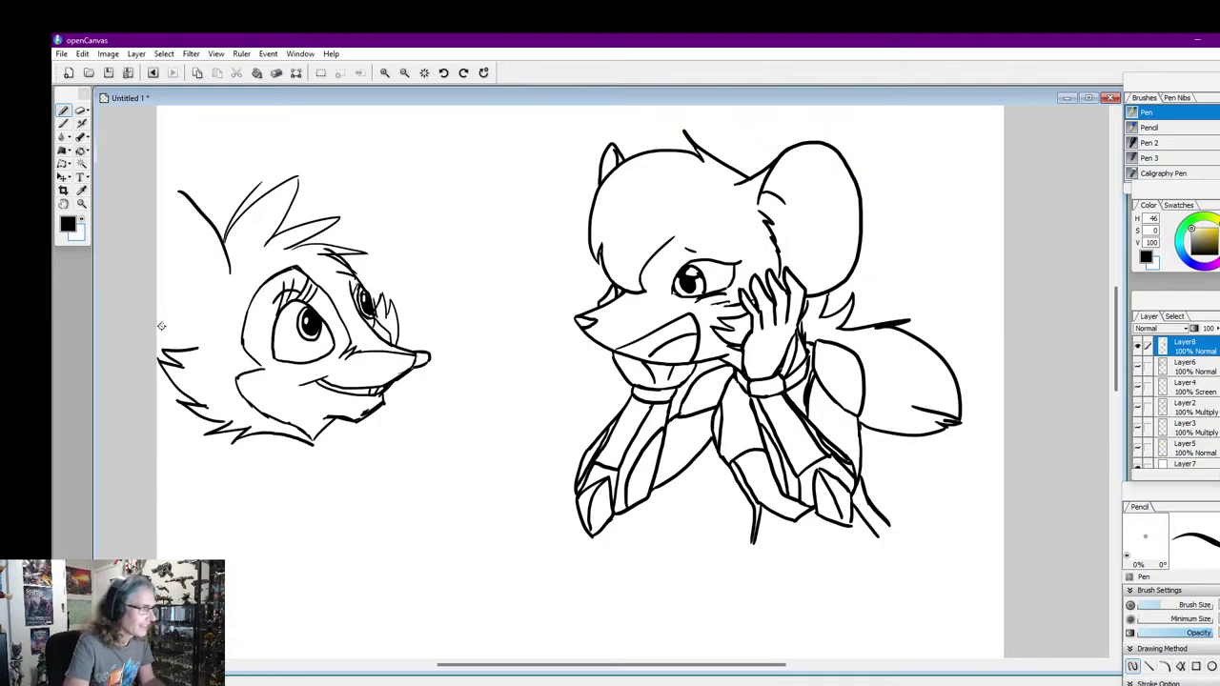
{"action": "mouse_move", "coordinate": [181, 345]}
{"action": "left_mouse_down"}
{"action": "mouse_move", "coordinate": [153, 280]}
{"action": "mouse_move", "coordinate": [160, 217]}
{"action": "mouse_move", "coordinate": [179, 189]}
{"action": "left_mouse_up"}
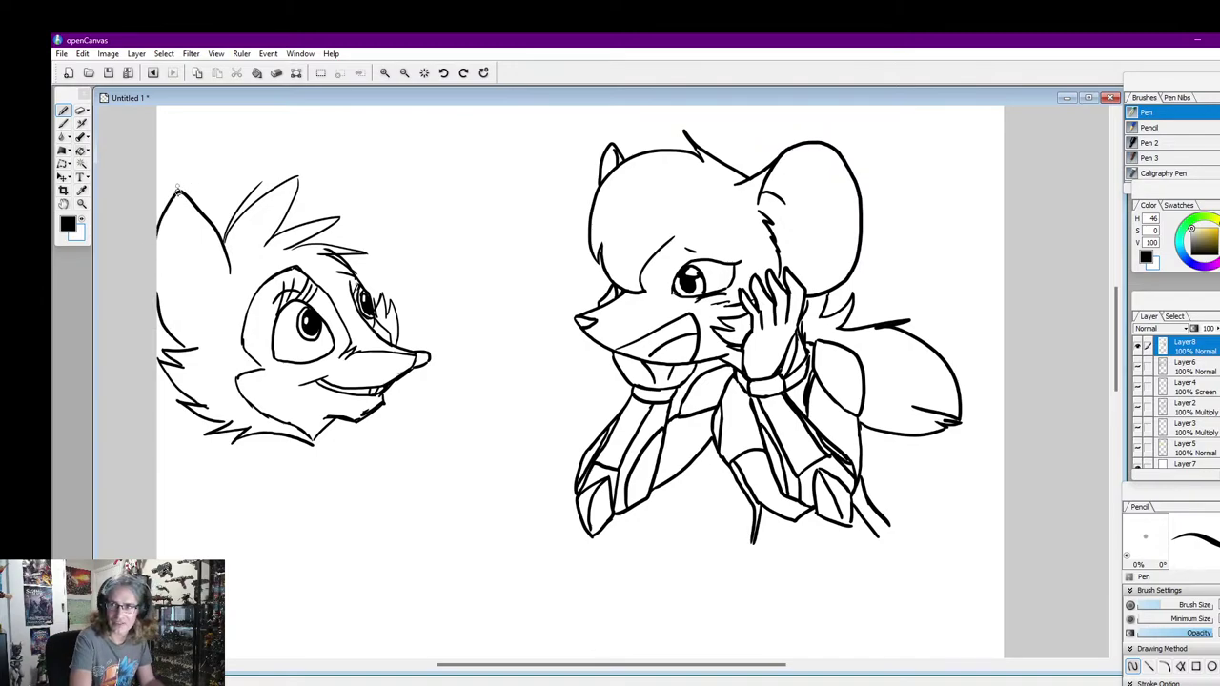
{"action": "left_click_drag", "start_coordinate": [156, 268], "coordinate": [214, 322]}
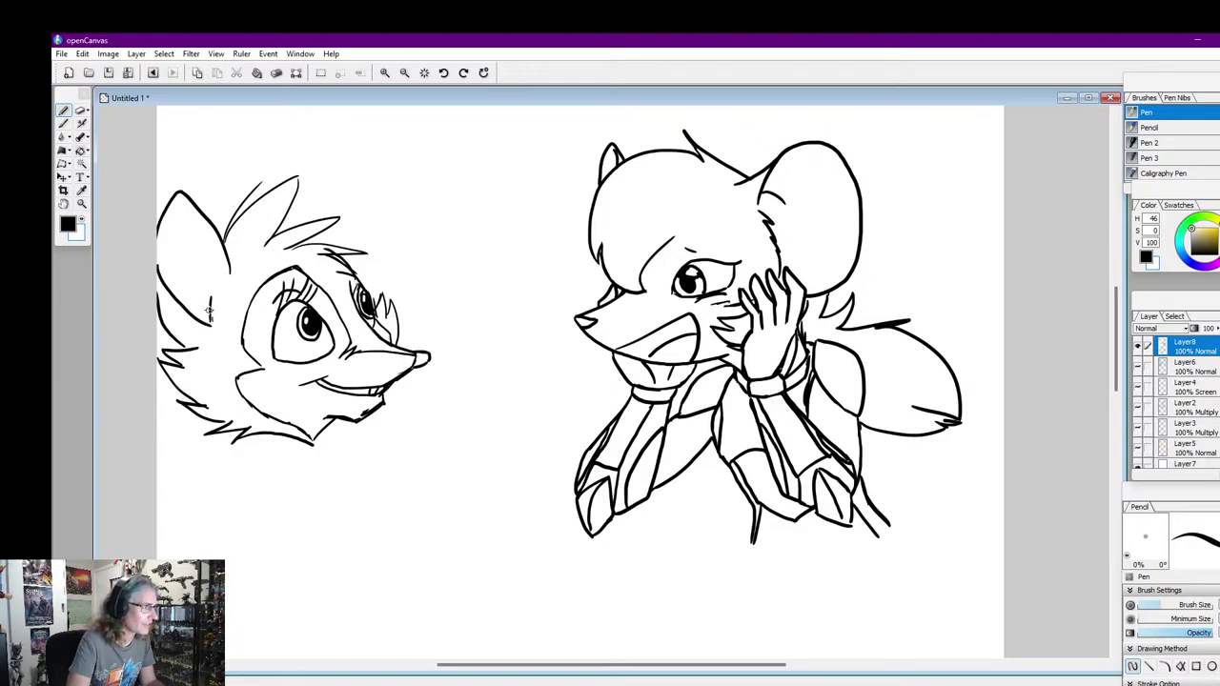
Ink a thicker line from the near ear's base up around the tallest hair tuft, and add the pointed far ear behind it
{"action": "left_click_drag", "start_coordinate": [211, 319], "coordinate": [226, 250]}
{"action": "key", "text": "ctrl+z"}
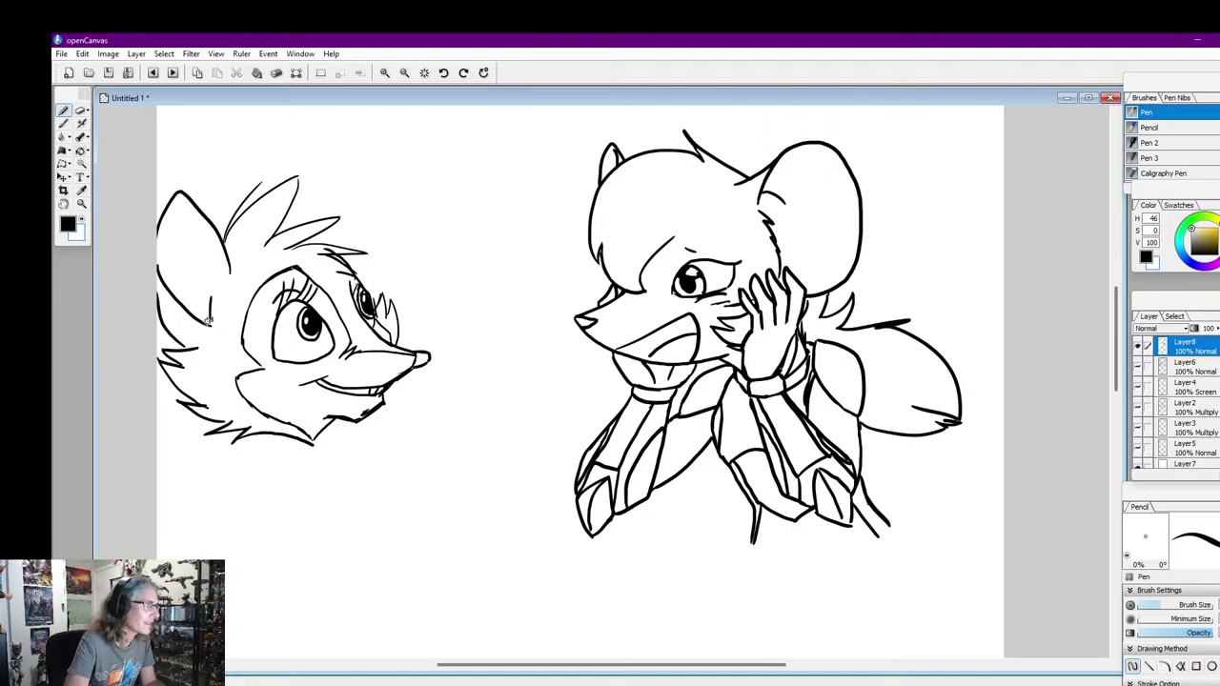
{"action": "mouse_move", "coordinate": [210, 311]}
{"action": "left_mouse_down"}
{"action": "mouse_move", "coordinate": [234, 222]}
{"action": "mouse_move", "coordinate": [299, 177]}
{"action": "mouse_move", "coordinate": [274, 230]}
{"action": "mouse_move", "coordinate": [231, 241]}
{"action": "left_mouse_up"}
{"action": "key", "text": "x"}
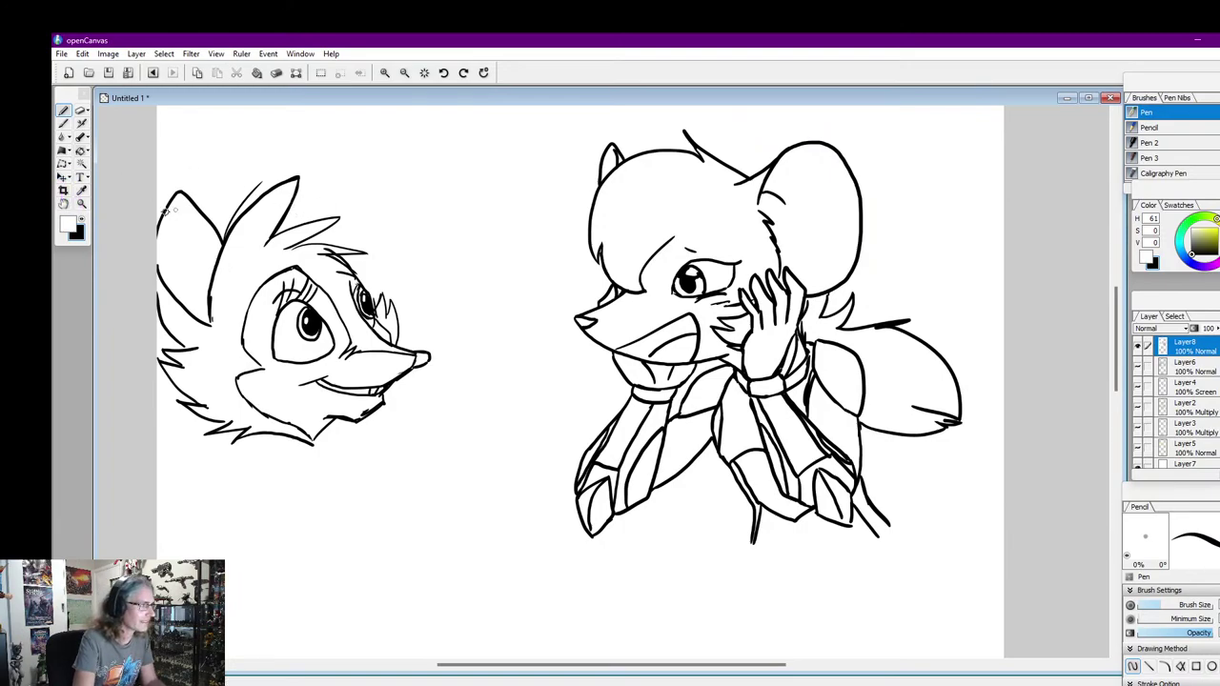
{"action": "left_click", "coordinate": [81, 220]}
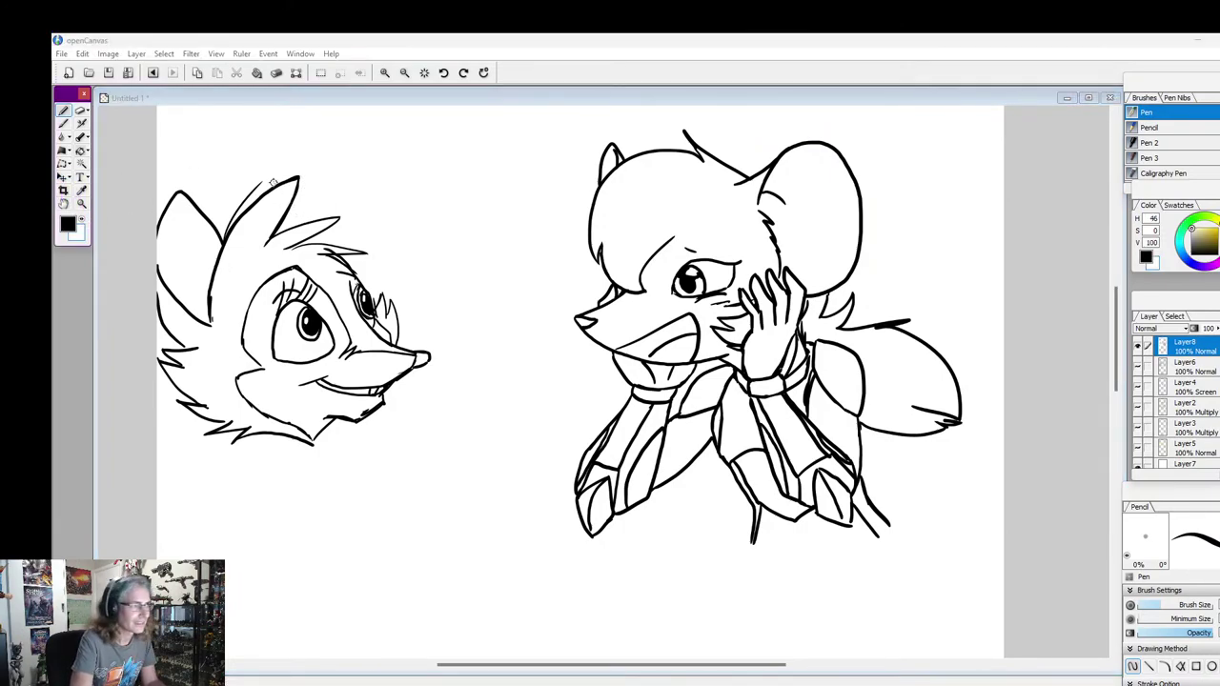
{"action": "mouse_move", "coordinate": [272, 190]}
{"action": "left_mouse_down"}
{"action": "mouse_move", "coordinate": [296, 164]}
{"action": "mouse_move", "coordinate": [313, 215]}
{"action": "left_mouse_up"}
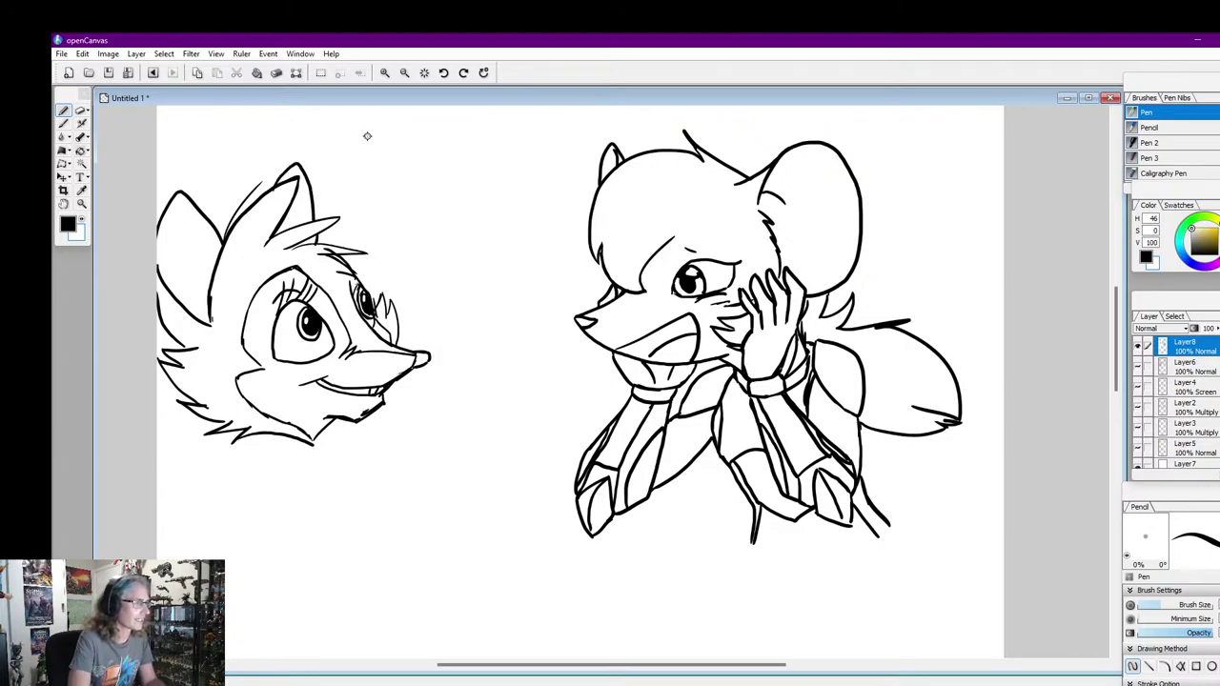
Refine the chin's underside by alternating white clean-up and short black strokes
{"action": "left_click", "coordinate": [81, 220]}
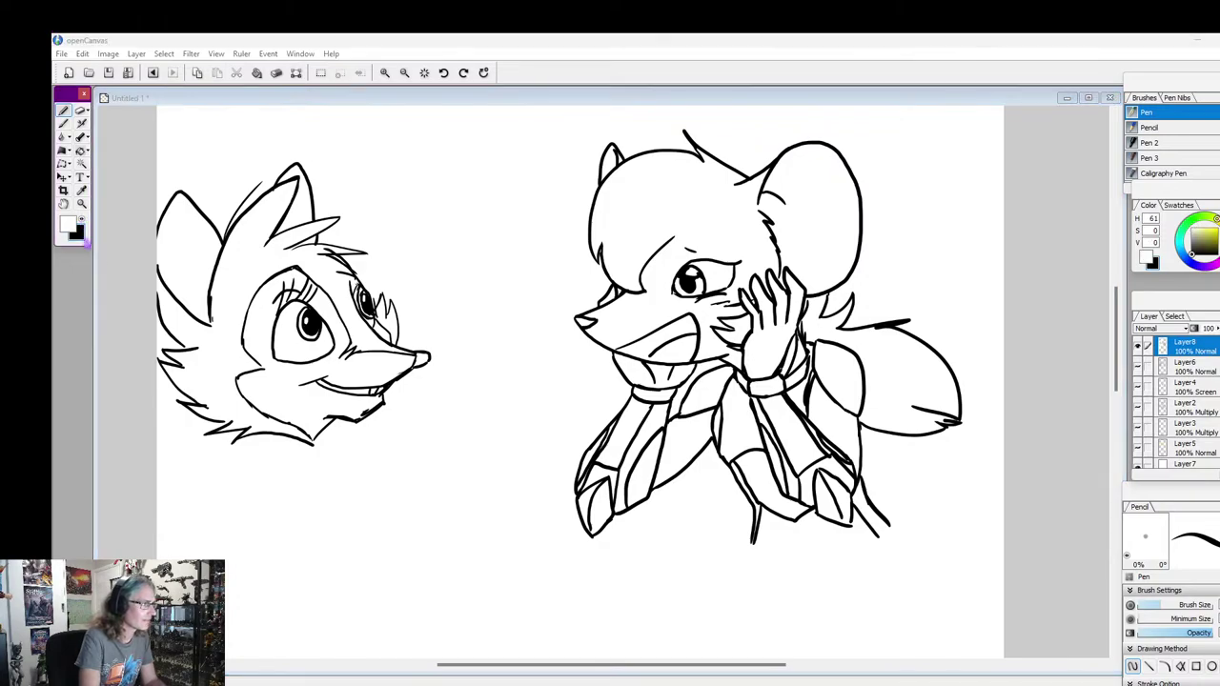
{"action": "left_click", "coordinate": [362, 411]}
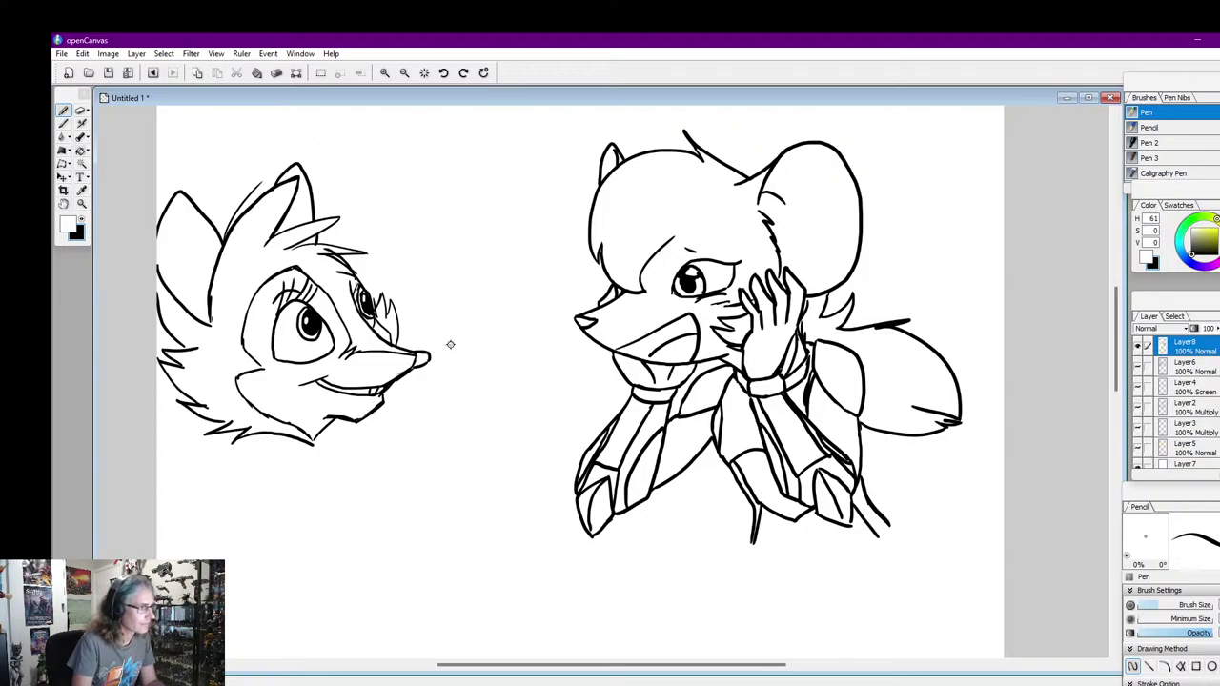
{"action": "left_click", "coordinate": [84, 238]}
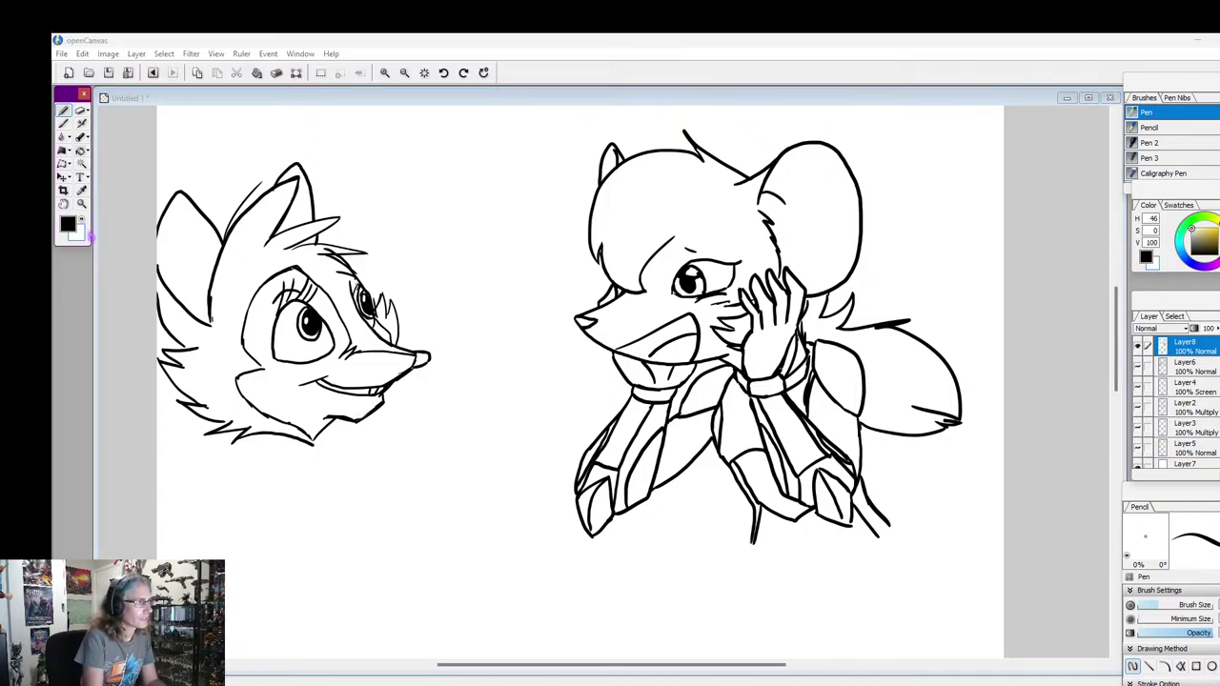
{"action": "left_click", "coordinate": [375, 410]}
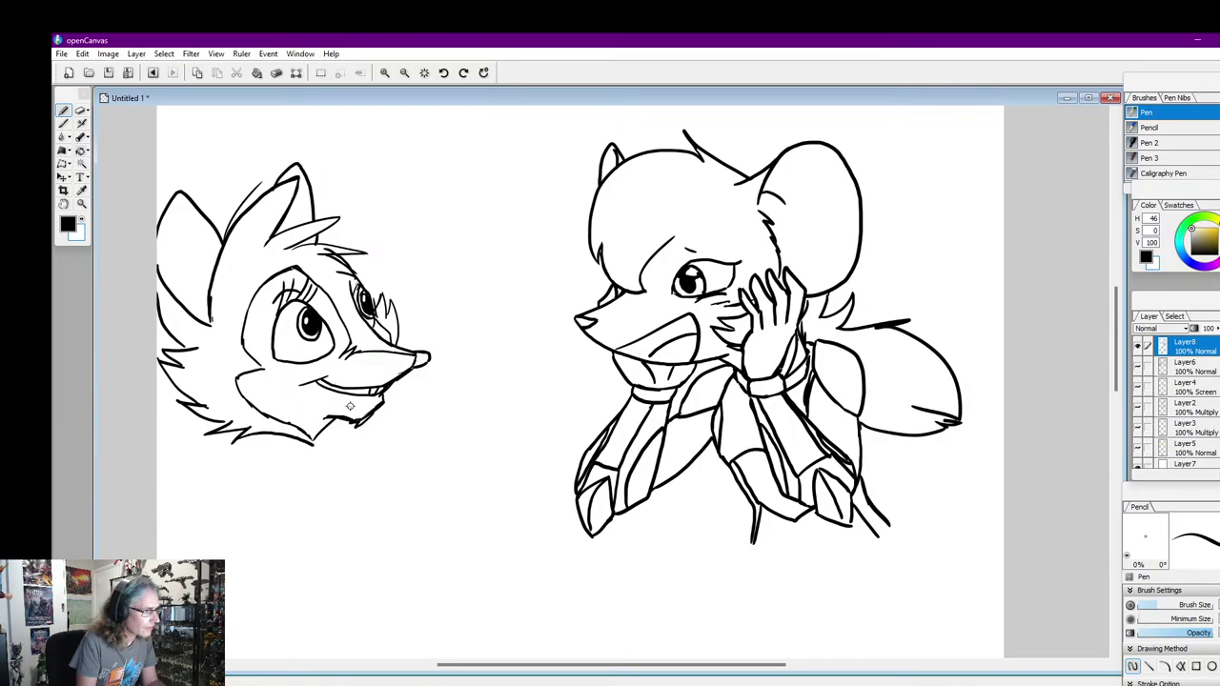
{"action": "left_click", "coordinate": [85, 230]}
{"action": "left_click", "coordinate": [356, 412]}
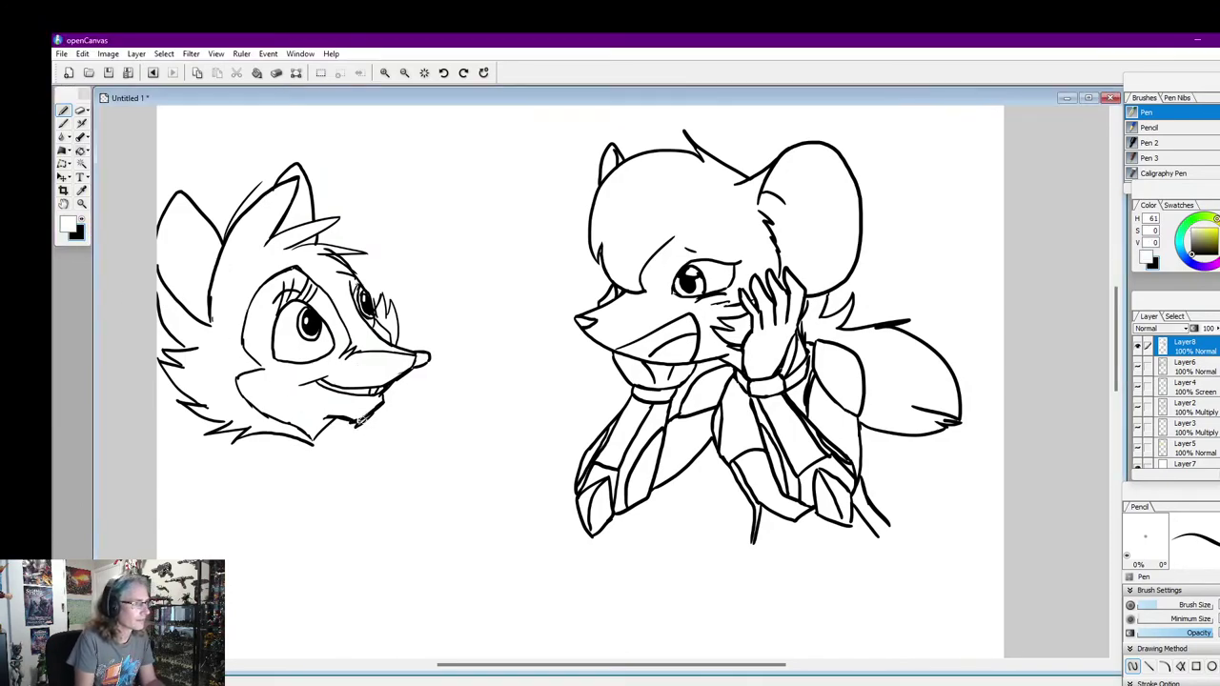
{"action": "mouse_move", "coordinate": [360, 420]}
{"action": "left_mouse_down"}
{"action": "mouse_move", "coordinate": [375, 404]}
{"action": "mouse_move", "coordinate": [360, 420]}
{"action": "left_mouse_up"}
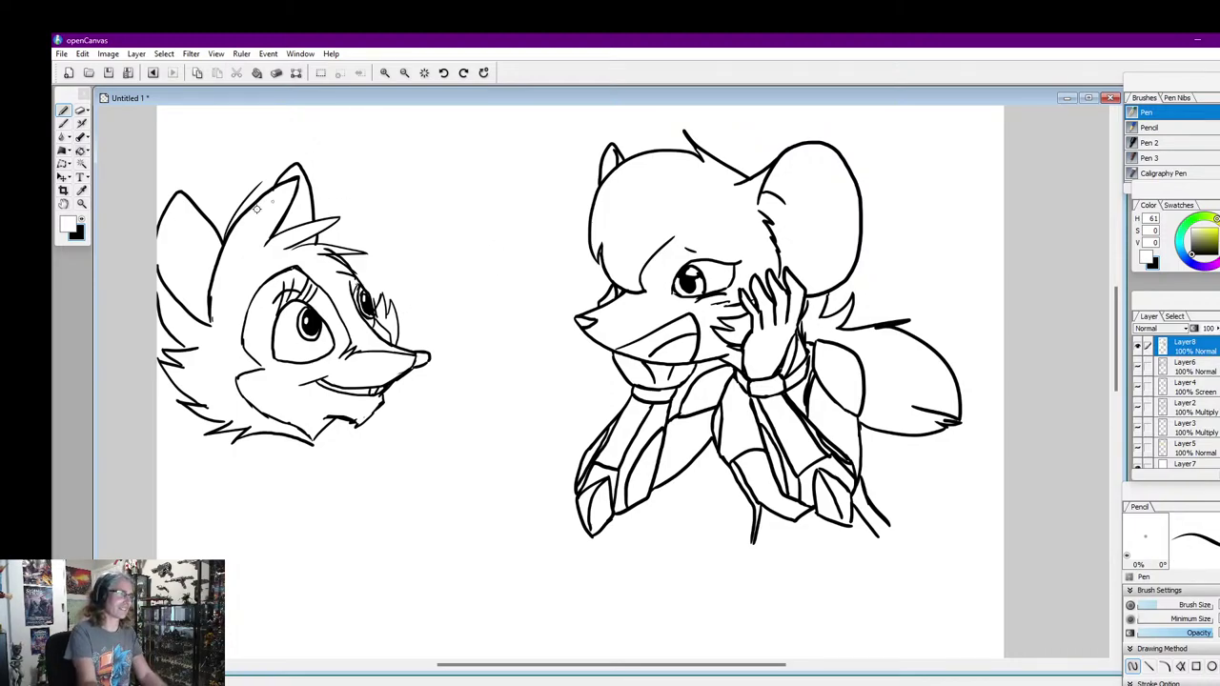
Add small black strokes to the hair beside the far eye, beneath the throat and inside the rear ear
{"action": "left_click", "coordinate": [84, 218]}
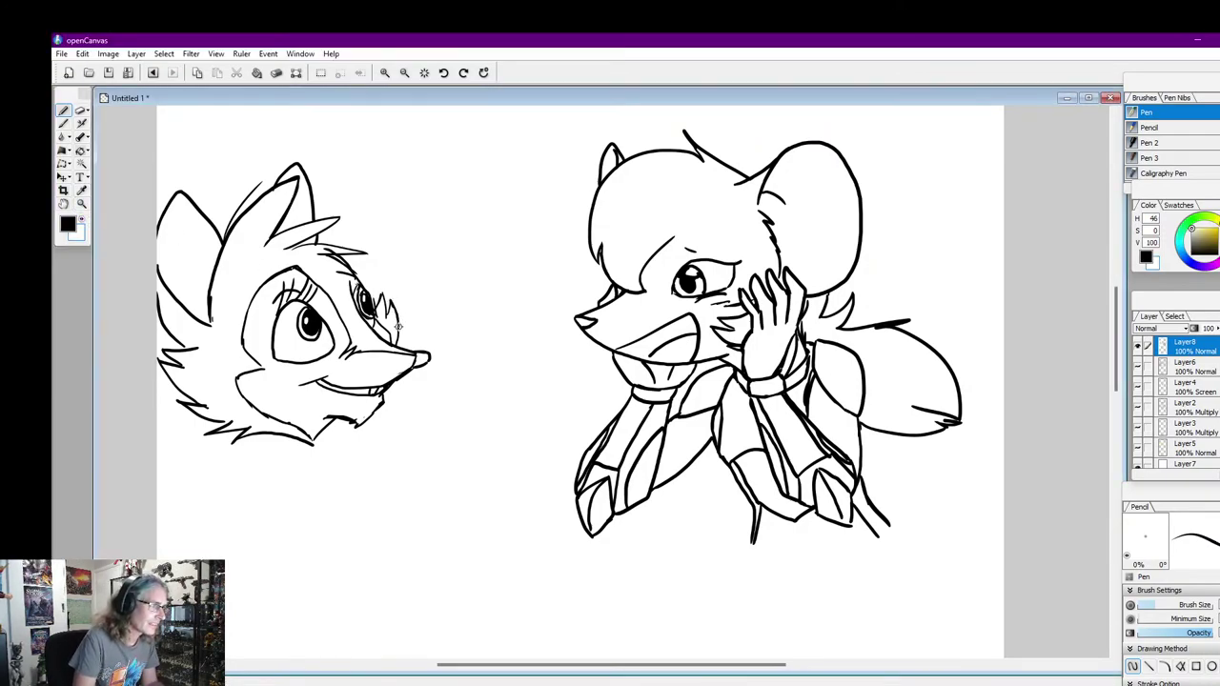
{"action": "mouse_move", "coordinate": [392, 311]}
{"action": "left_mouse_down"}
{"action": "mouse_move", "coordinate": [399, 331]}
{"action": "mouse_move", "coordinate": [376, 305]}
{"action": "left_mouse_up"}
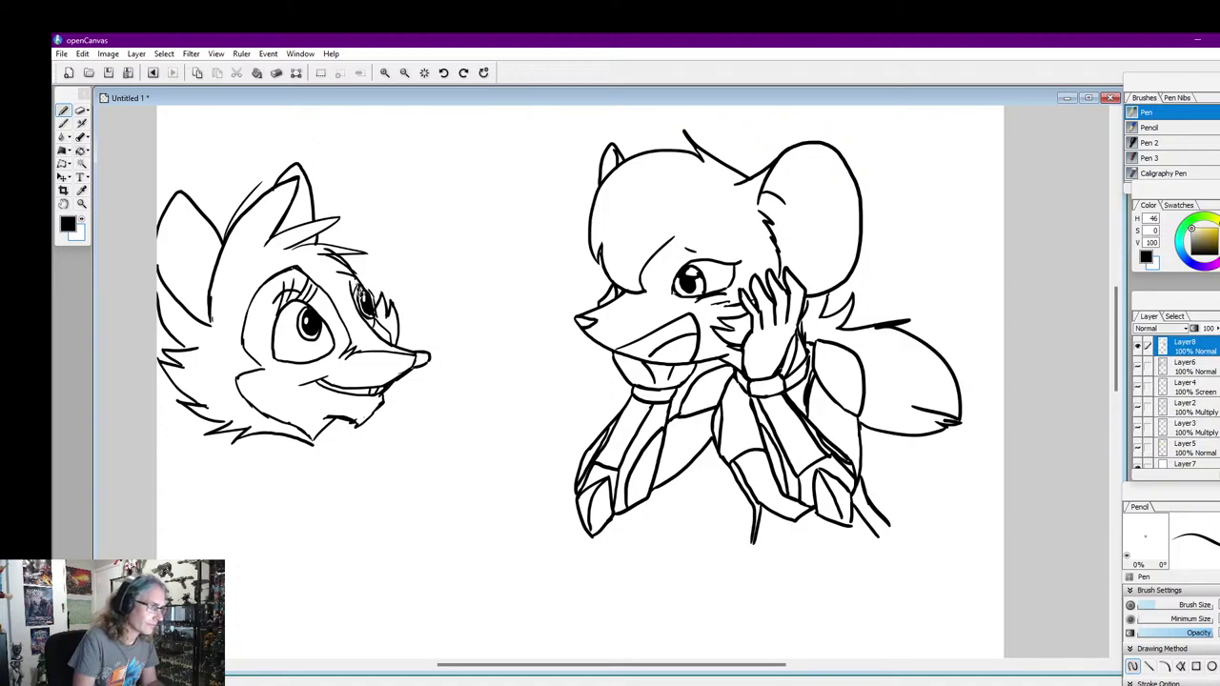
{"action": "left_click_drag", "start_coordinate": [263, 434], "coordinate": [296, 441]}
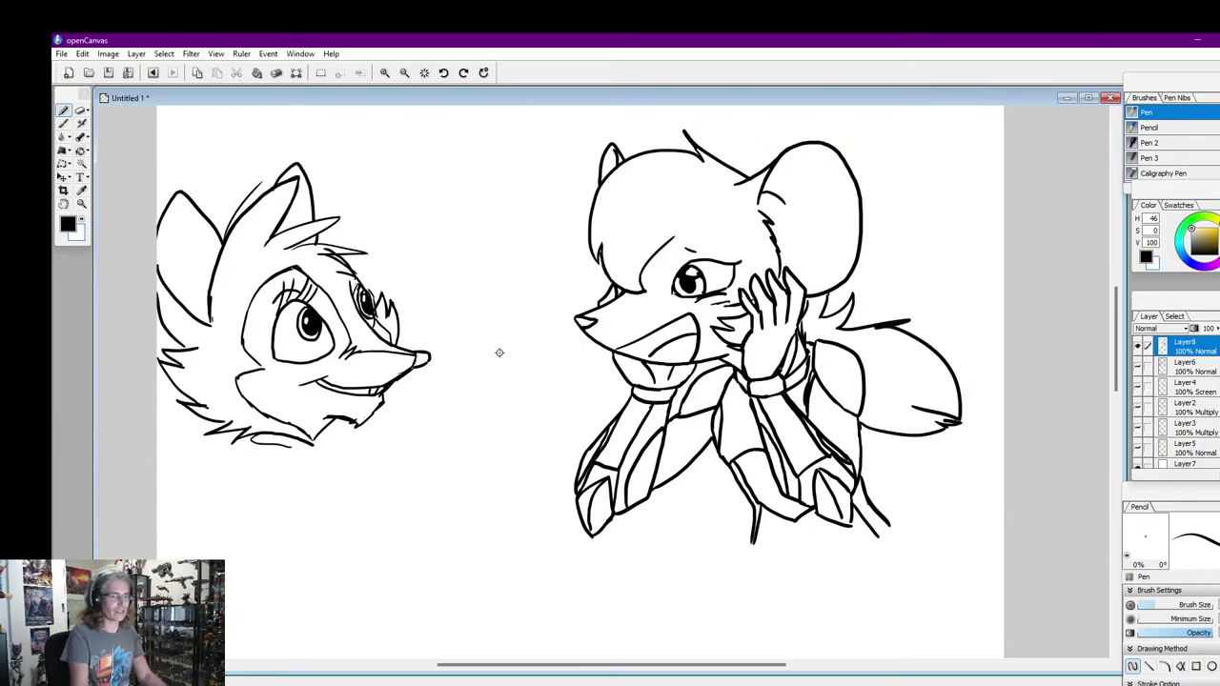
{"action": "scroll", "coordinate": [498, 351], "scroll_direction": "down", "scroll_amount": 1}
{"action": "scroll", "coordinate": [260, 329], "scroll_direction": "down", "scroll_amount": 6}
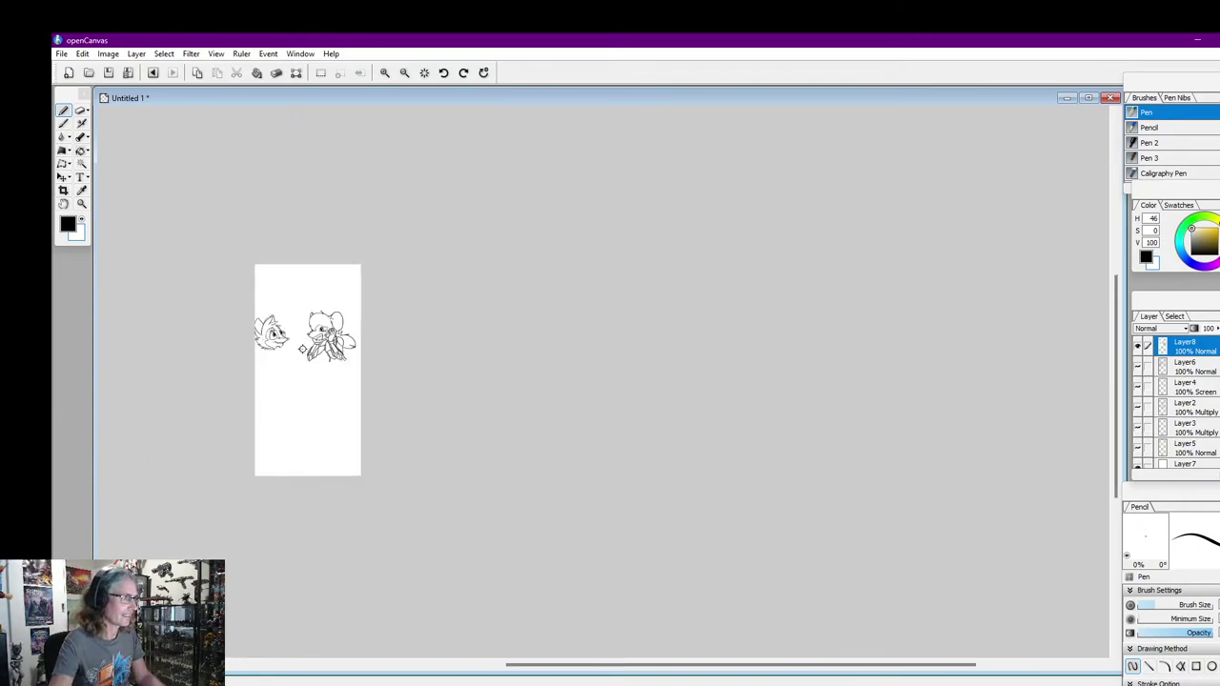
{"action": "scroll", "coordinate": [292, 345], "scroll_direction": "up", "scroll_amount": 8}
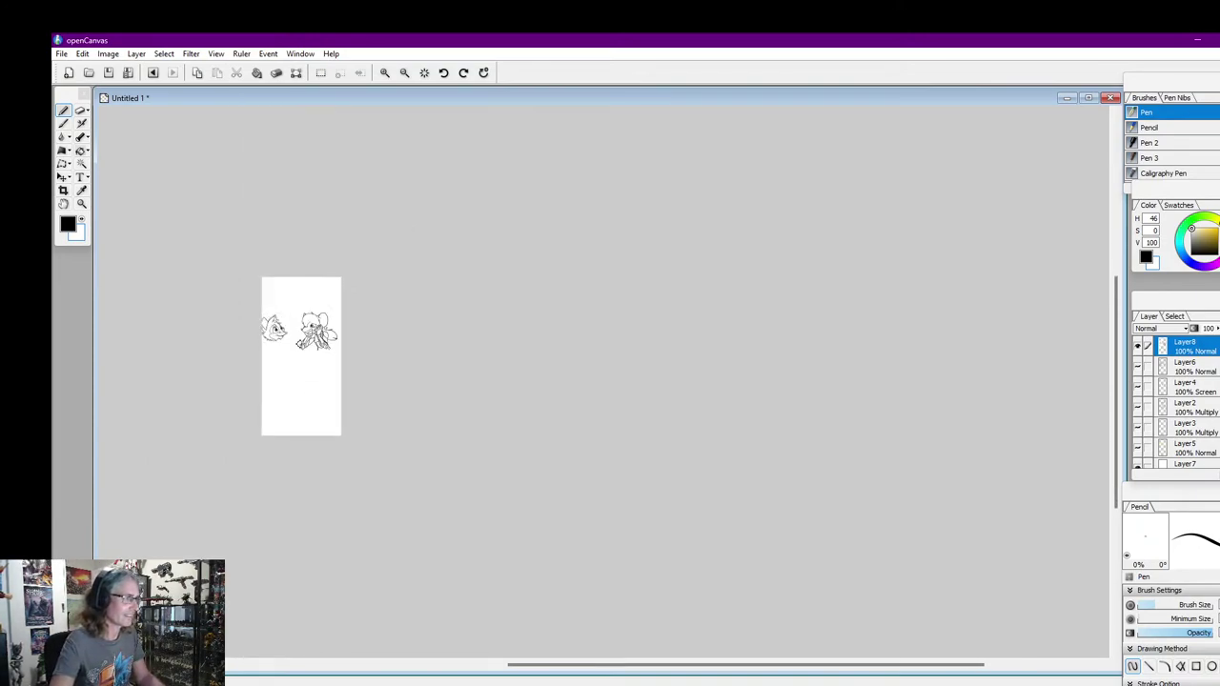
{"action": "scroll", "coordinate": [289, 346], "scroll_direction": "down", "scroll_amount": 1}
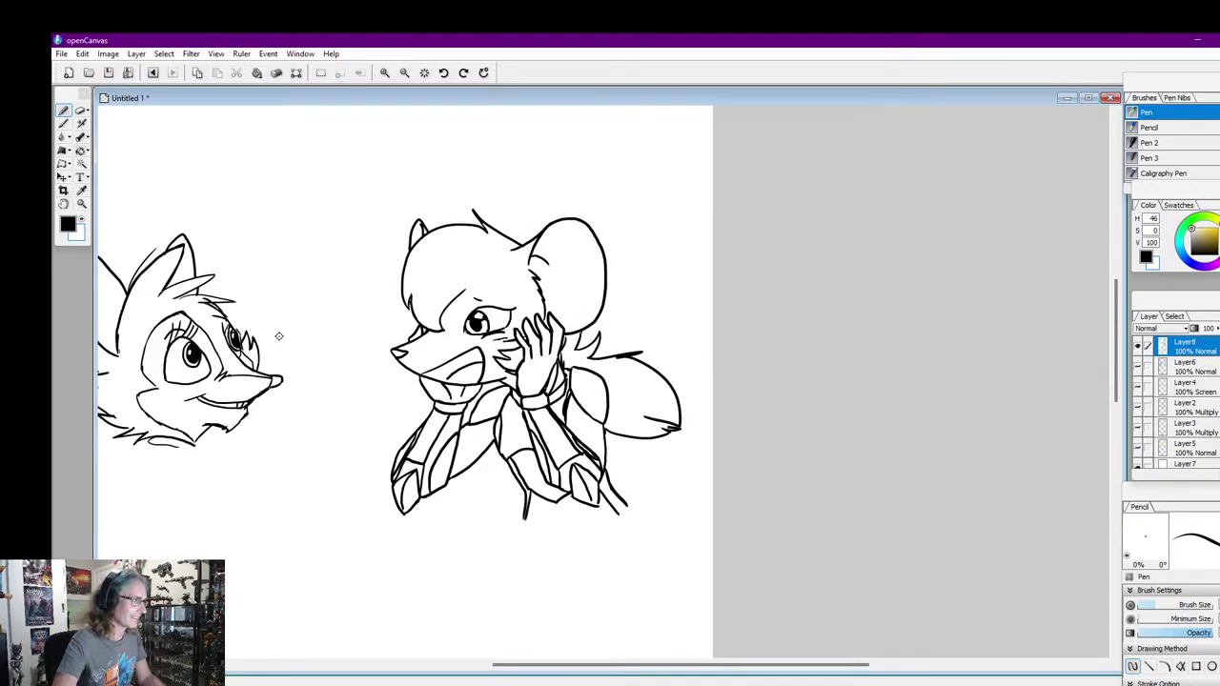
{"action": "left_click_drag", "start_coordinate": [559, 657], "coordinate": [496, 668]}
{"action": "mouse_move", "coordinate": [311, 352]}
{"action": "left_mouse_down"}
{"action": "mouse_move", "coordinate": [305, 303]}
{"action": "mouse_move", "coordinate": [291, 307]}
{"action": "left_mouse_up"}
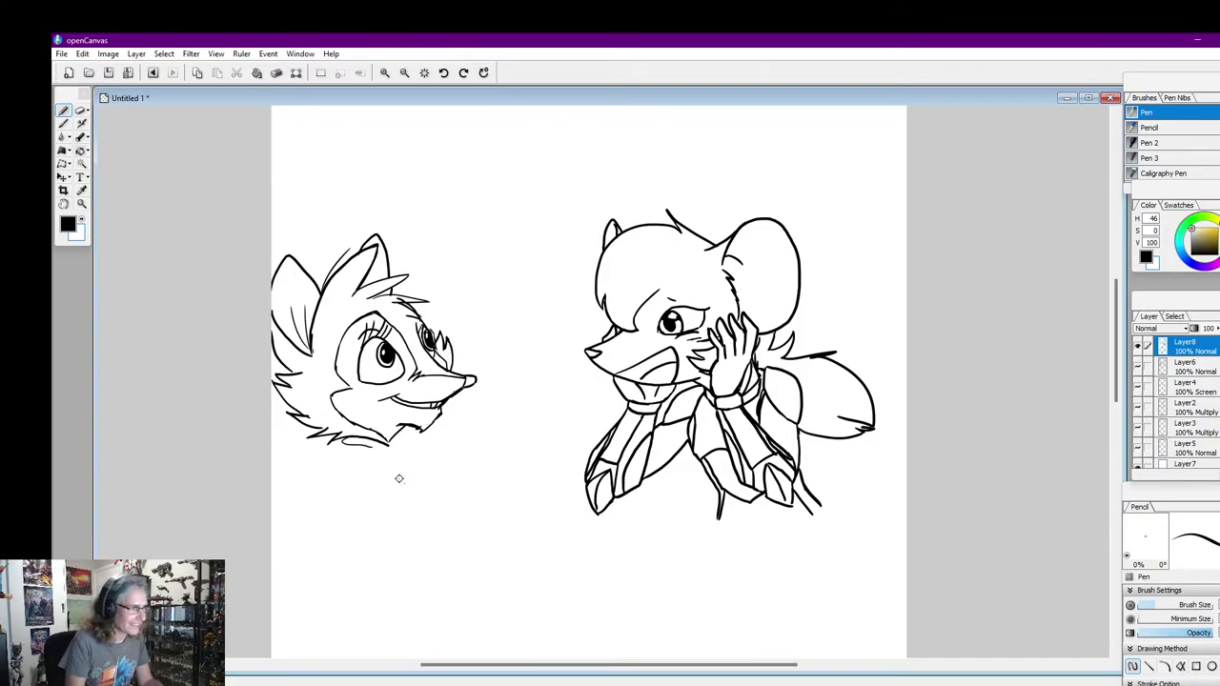
Draw a knotted bow at the throat with two lines hanging below it, and the cloak's outer edge sloping down the back
{"action": "mouse_move", "coordinate": [386, 446]}
{"action": "left_mouse_down"}
{"action": "mouse_move", "coordinate": [391, 457]}
{"action": "mouse_move", "coordinate": [414, 441]}
{"action": "mouse_move", "coordinate": [408, 464]}
{"action": "mouse_move", "coordinate": [393, 459]}
{"action": "left_mouse_up"}
{"action": "mouse_move", "coordinate": [387, 442]}
{"action": "left_mouse_down"}
{"action": "mouse_move", "coordinate": [345, 460]}
{"action": "mouse_move", "coordinate": [380, 468]}
{"action": "mouse_move", "coordinate": [389, 450]}
{"action": "mouse_move", "coordinate": [457, 437]}
{"action": "mouse_move", "coordinate": [438, 457]}
{"action": "mouse_move", "coordinate": [456, 433]}
{"action": "mouse_move", "coordinate": [378, 507]}
{"action": "left_mouse_up"}
{"action": "left_click_drag", "start_coordinate": [402, 462], "coordinate": [410, 505]}
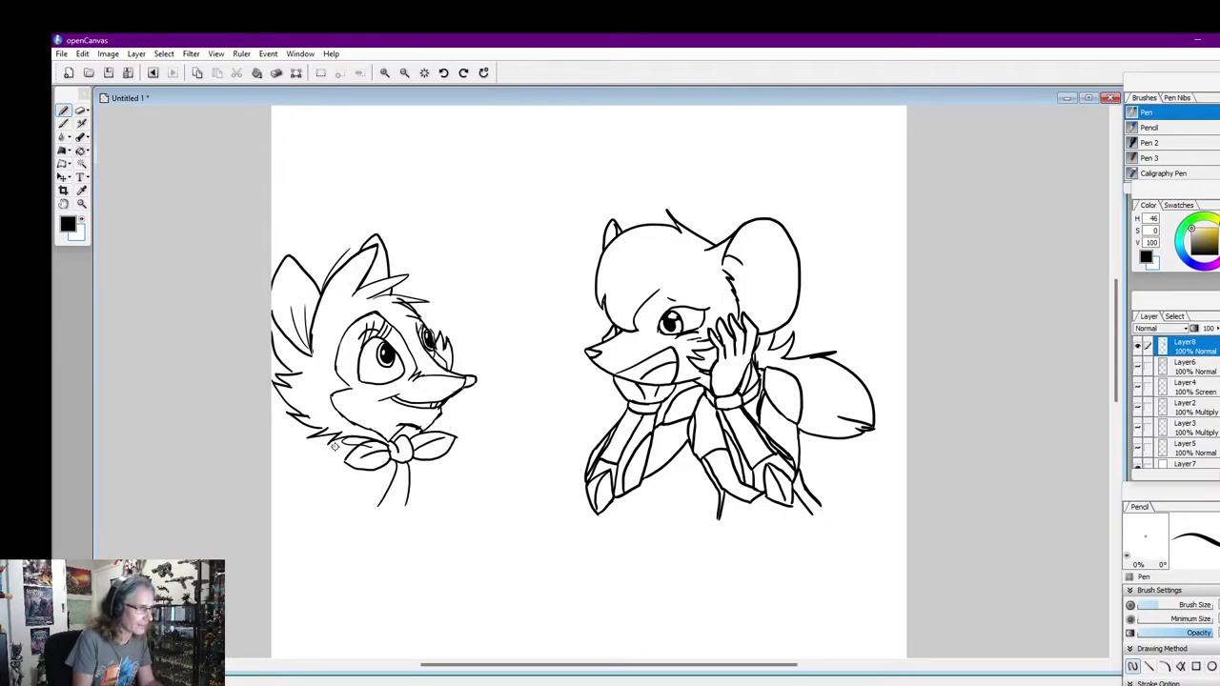
{"action": "mouse_move", "coordinate": [351, 450]}
{"action": "left_mouse_down"}
{"action": "mouse_move", "coordinate": [342, 440]}
{"action": "mouse_move", "coordinate": [277, 548]}
{"action": "left_mouse_up"}
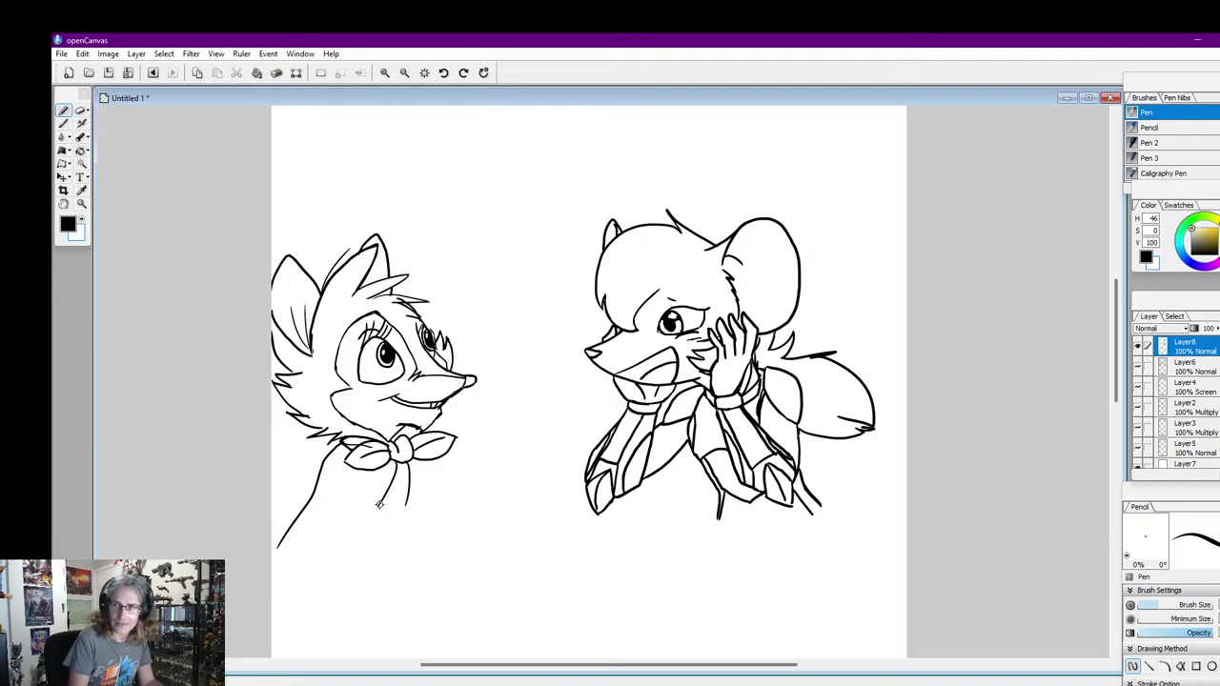
Draw the near sleeve and two hands pressed together before the chest, redoing the far hand's lower edge and adding its cuff
{"action": "mouse_move", "coordinate": [376, 532]}
{"action": "left_mouse_down"}
{"action": "mouse_move", "coordinate": [345, 537]}
{"action": "mouse_move", "coordinate": [347, 571]}
{"action": "mouse_move", "coordinate": [348, 530]}
{"action": "left_mouse_up"}
{"action": "mouse_move", "coordinate": [363, 519]}
{"action": "left_mouse_down"}
{"action": "mouse_move", "coordinate": [315, 525]}
{"action": "mouse_move", "coordinate": [387, 556]}
{"action": "left_mouse_up"}
{"action": "left_click_drag", "start_coordinate": [380, 529], "coordinate": [409, 508]}
{"action": "mouse_move", "coordinate": [388, 553]}
{"action": "left_mouse_down"}
{"action": "mouse_move", "coordinate": [438, 499]}
{"action": "mouse_move", "coordinate": [414, 509]}
{"action": "mouse_move", "coordinate": [433, 497]}
{"action": "mouse_move", "coordinate": [412, 505]}
{"action": "mouse_move", "coordinate": [436, 533]}
{"action": "mouse_move", "coordinate": [431, 515]}
{"action": "mouse_move", "coordinate": [447, 560]}
{"action": "left_mouse_up"}
{"action": "key", "text": "ctrl+z"}
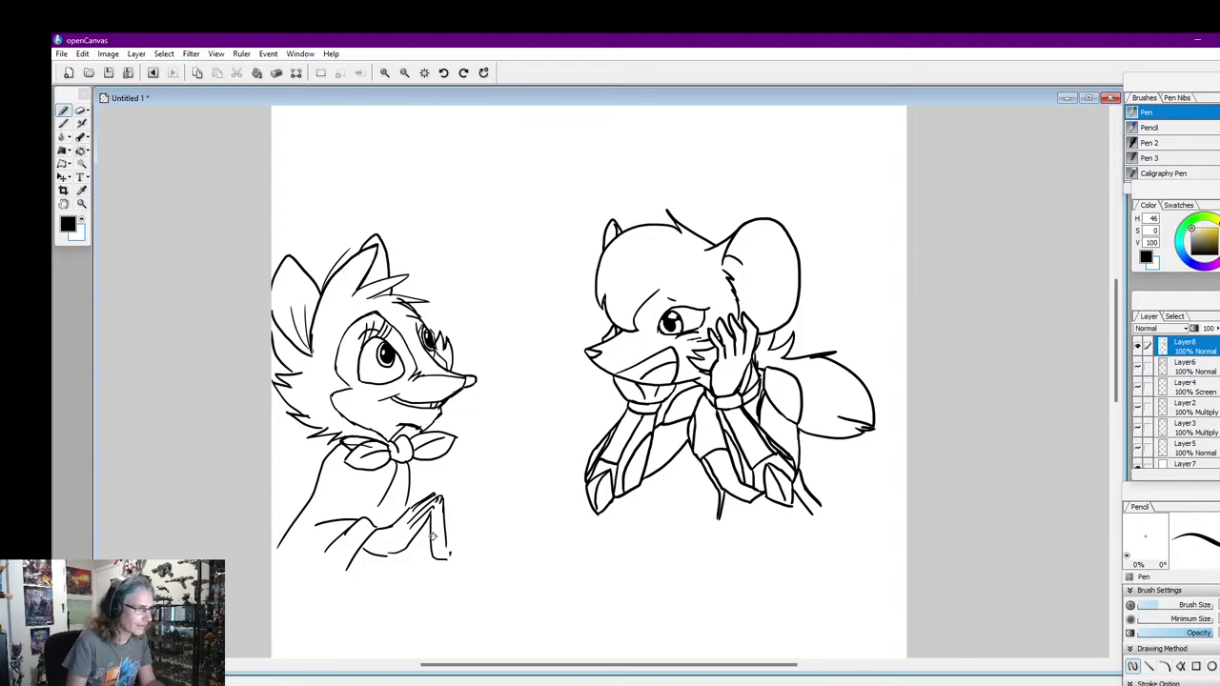
{"action": "key", "text": "ctrl+z"}
{"action": "key", "text": "ctrl+z"}
{"action": "mouse_move", "coordinate": [431, 510]}
{"action": "left_mouse_down"}
{"action": "mouse_move", "coordinate": [440, 553]}
{"action": "mouse_move", "coordinate": [447, 525]}
{"action": "mouse_move", "coordinate": [452, 543]}
{"action": "mouse_move", "coordinate": [467, 481]}
{"action": "mouse_move", "coordinate": [473, 517]}
{"action": "left_mouse_up"}
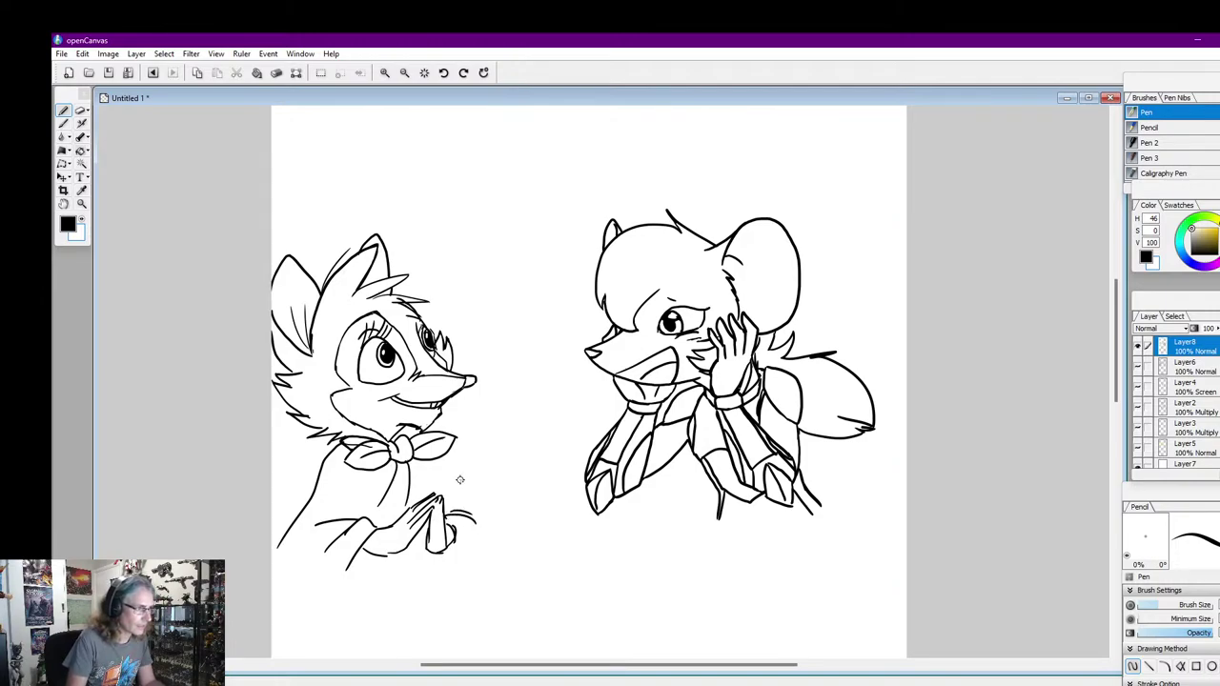
Draw the cloak's two hanging sides with a ragged hem and fold lines, and darken the edge between the pressed hands
{"action": "mouse_move", "coordinate": [450, 452]}
{"action": "left_mouse_down"}
{"action": "mouse_move", "coordinate": [487, 528]}
{"action": "mouse_move", "coordinate": [446, 516]}
{"action": "left_mouse_up"}
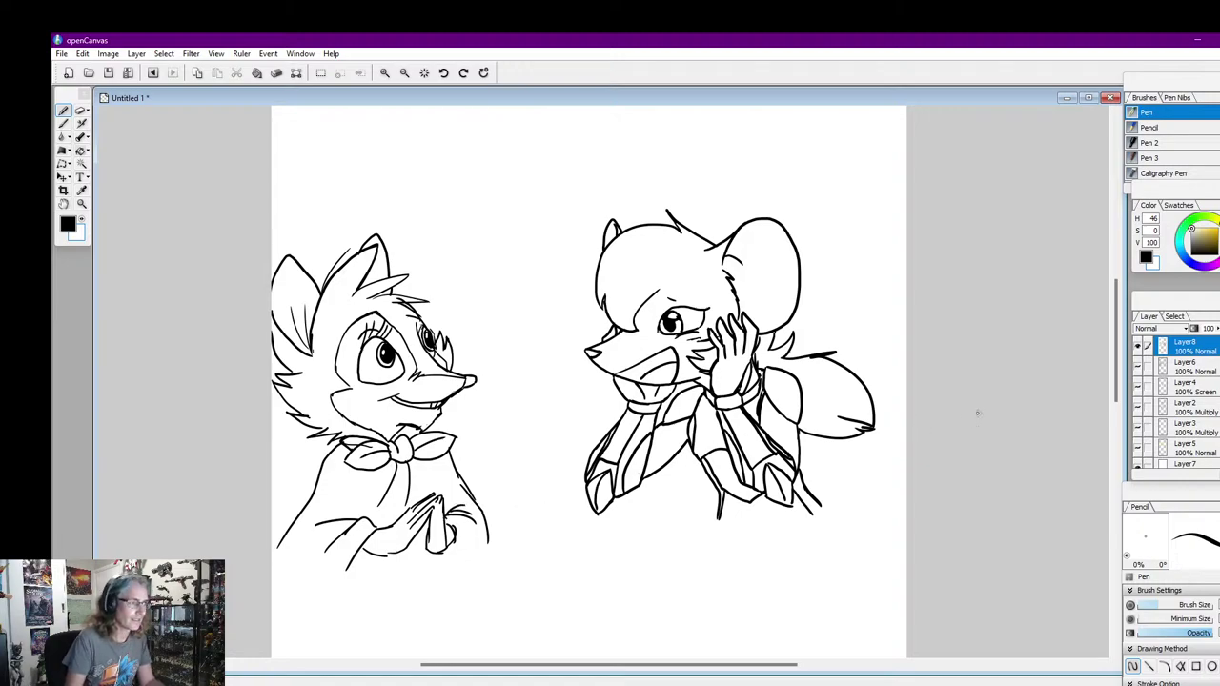
{"action": "scroll", "coordinate": [1094, 382], "scroll_direction": "down", "scroll_amount": 3}
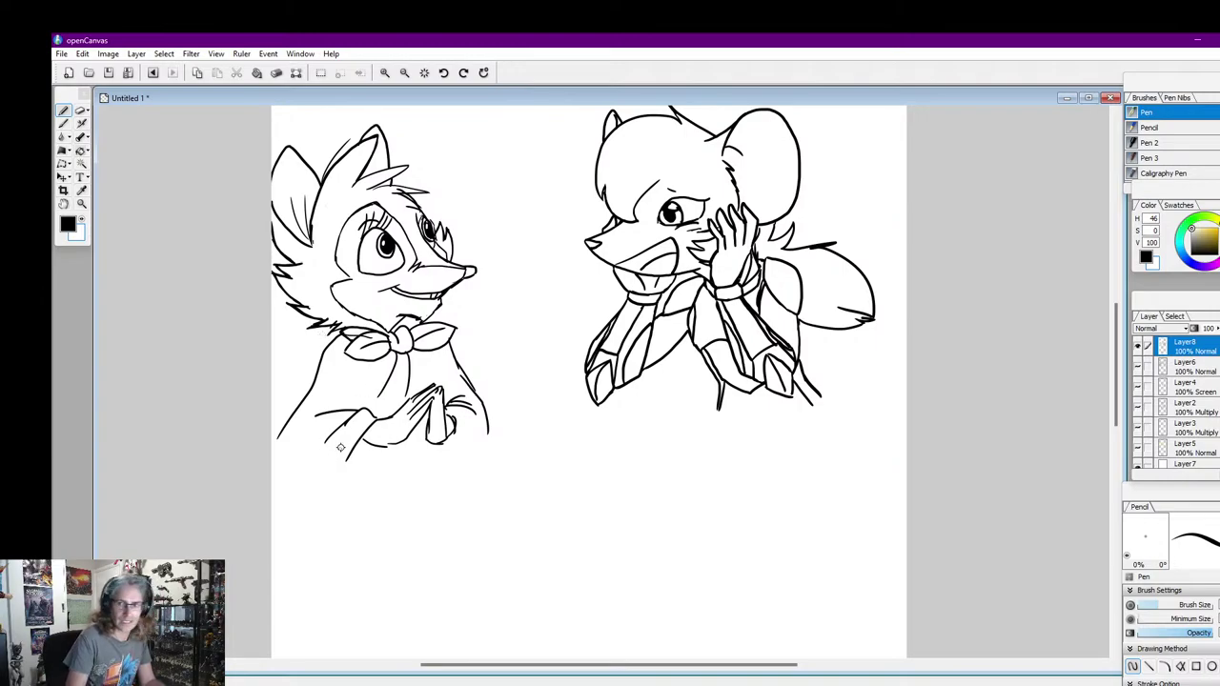
{"action": "left_click_drag", "start_coordinate": [345, 455], "coordinate": [347, 542]}
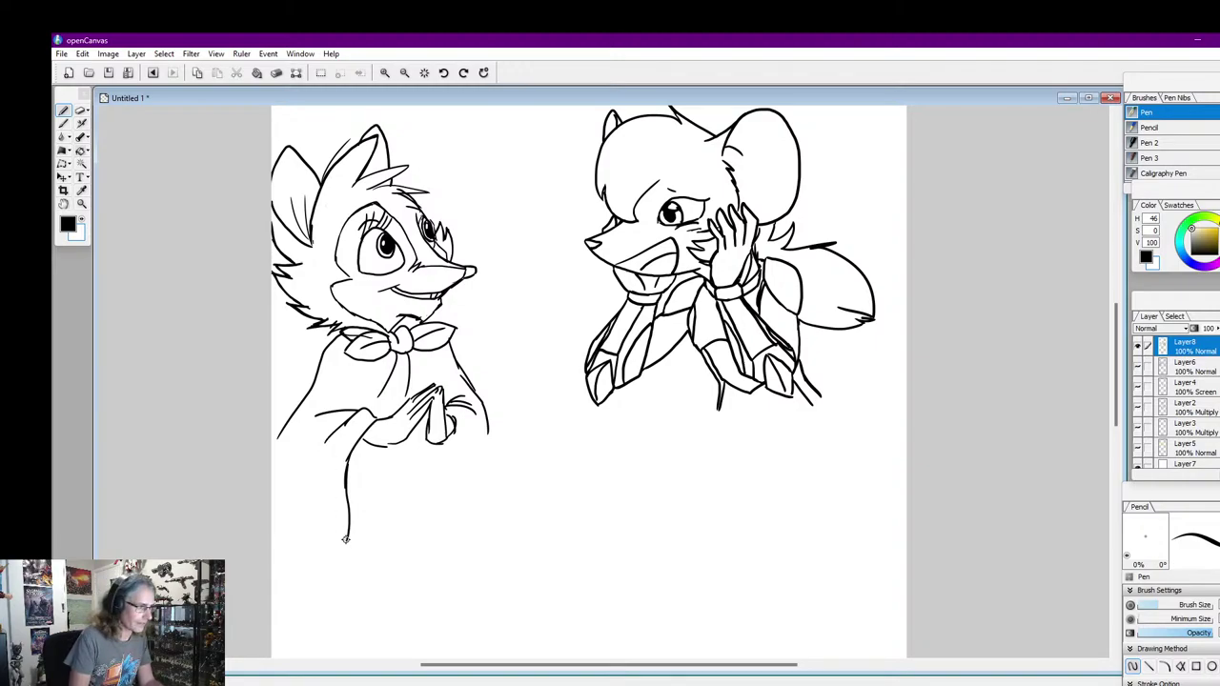
{"action": "mouse_move", "coordinate": [347, 539]}
{"action": "left_mouse_down"}
{"action": "mouse_move", "coordinate": [342, 563]}
{"action": "mouse_move", "coordinate": [325, 543]}
{"action": "mouse_move", "coordinate": [319, 554]}
{"action": "mouse_move", "coordinate": [315, 479]}
{"action": "left_mouse_up"}
{"action": "mouse_move", "coordinate": [315, 479]}
{"action": "left_mouse_down"}
{"action": "mouse_move", "coordinate": [305, 545]}
{"action": "mouse_move", "coordinate": [281, 532]}
{"action": "left_mouse_up"}
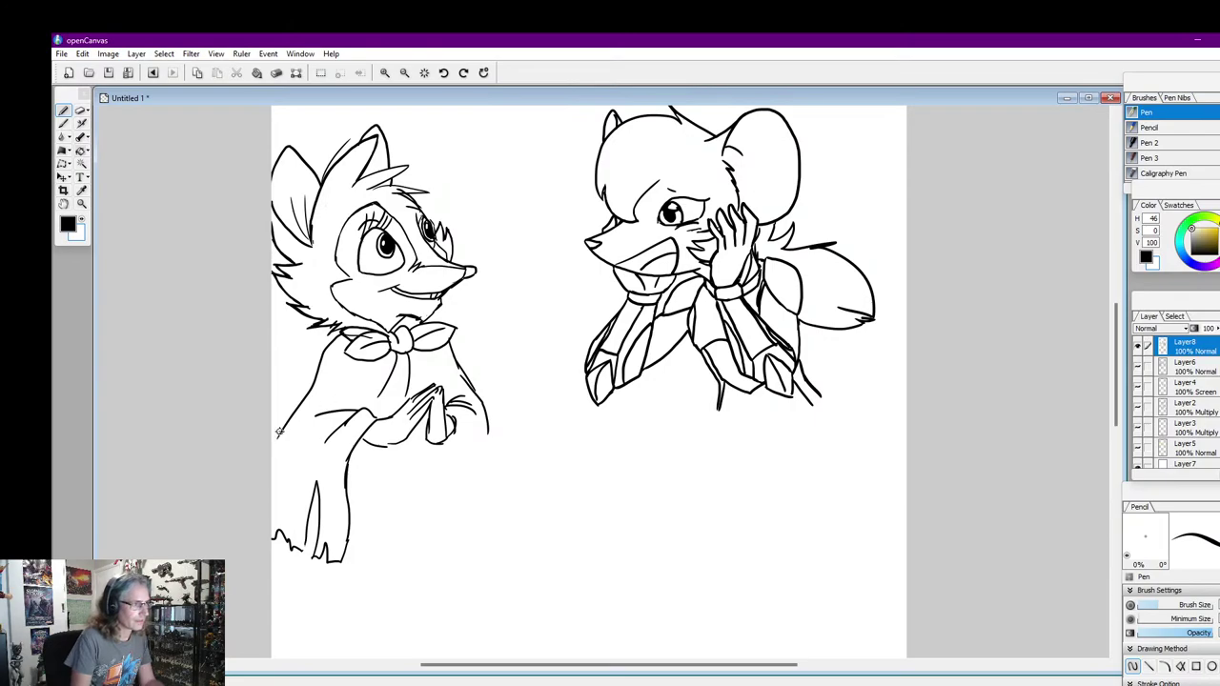
{"action": "left_click_drag", "start_coordinate": [279, 432], "coordinate": [271, 456]}
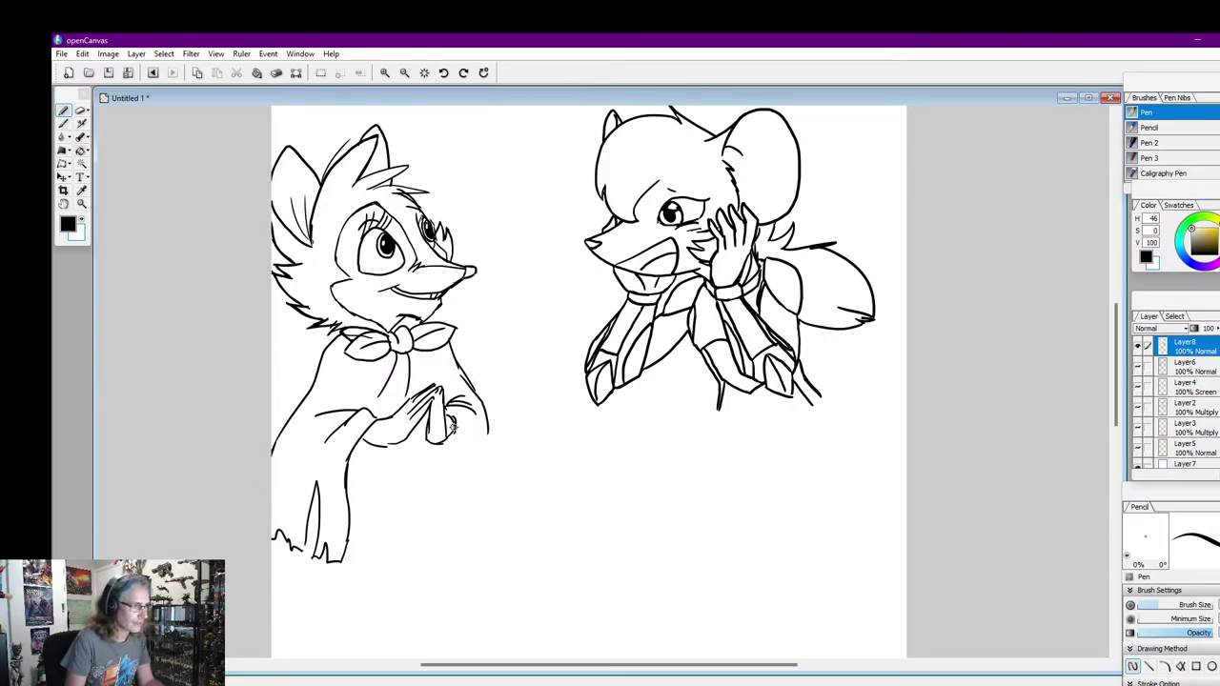
{"action": "mouse_move", "coordinate": [454, 427]}
{"action": "left_mouse_down"}
{"action": "mouse_move", "coordinate": [461, 535]}
{"action": "mouse_move", "coordinate": [482, 518]}
{"action": "left_mouse_up"}
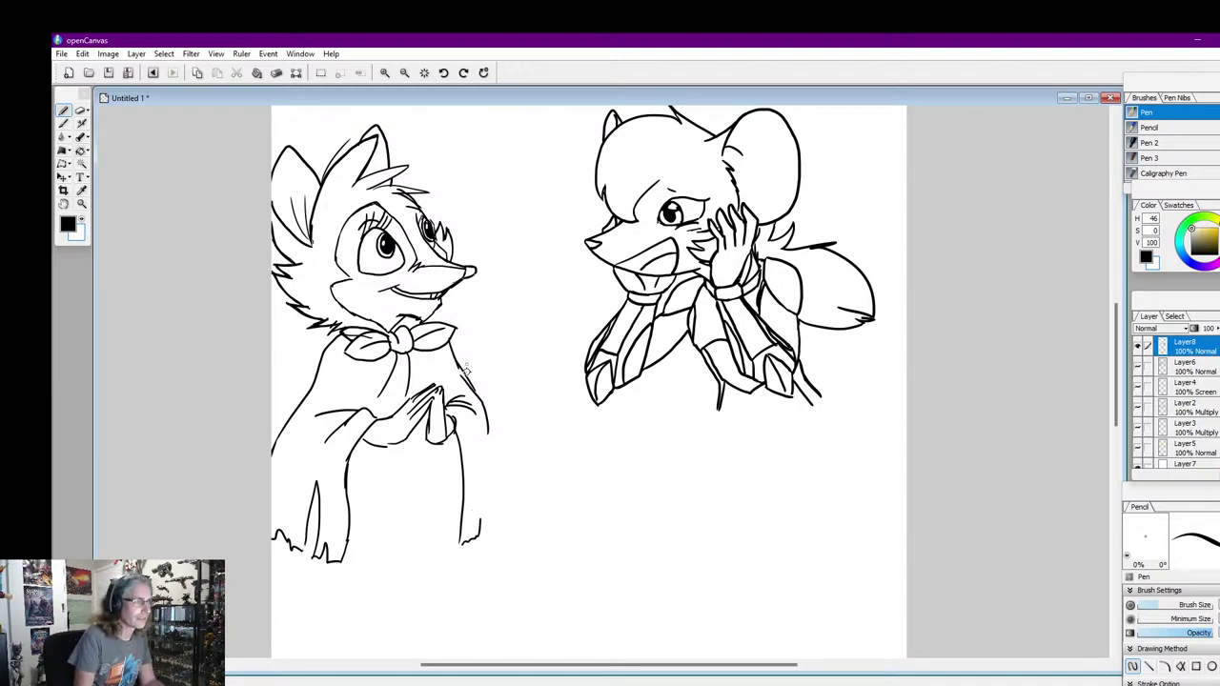
{"action": "left_click_drag", "start_coordinate": [488, 427], "coordinate": [480, 530]}
{"action": "left_click_drag", "start_coordinate": [306, 537], "coordinate": [301, 556]}
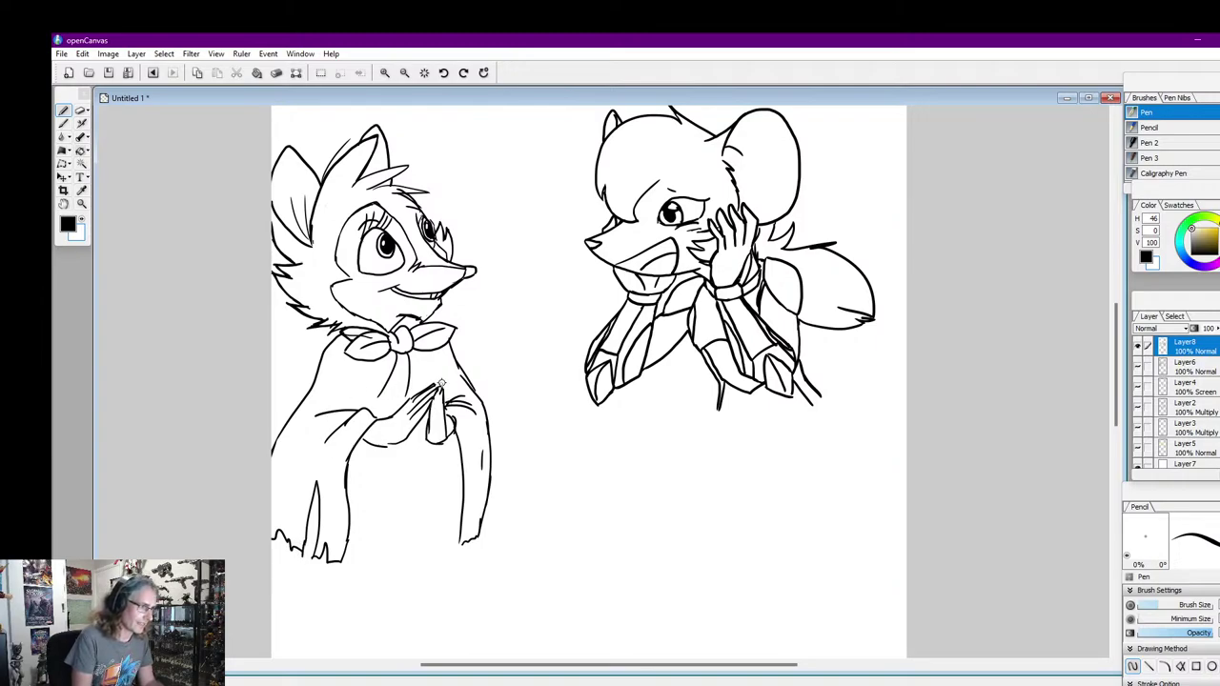
{"action": "left_click_drag", "start_coordinate": [440, 390], "coordinate": [434, 416]}
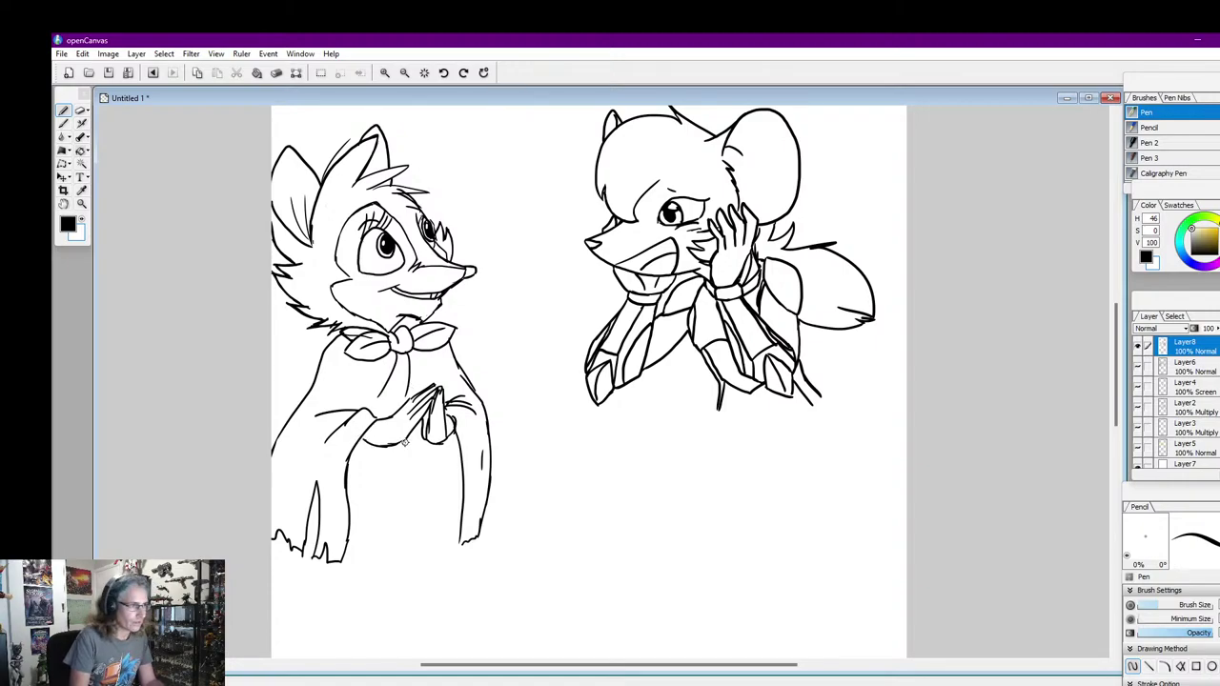
{"action": "left_click_drag", "start_coordinate": [428, 440], "coordinate": [453, 550]}
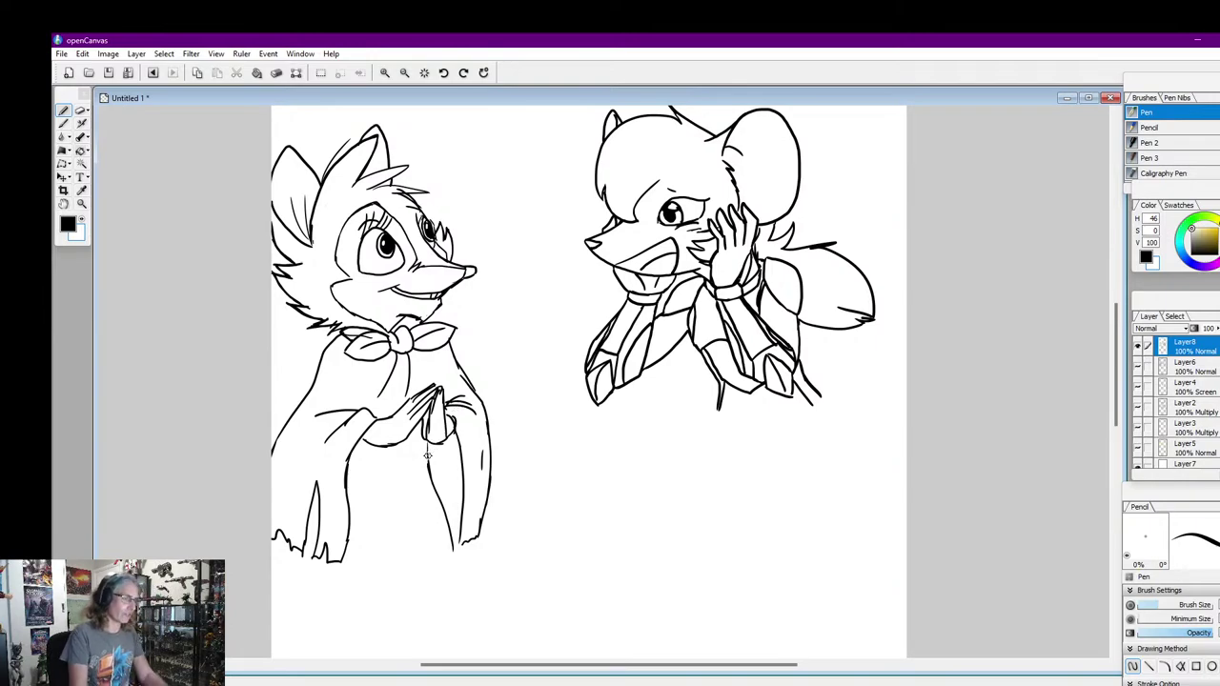
{"action": "key", "text": "ctrl+z"}
{"action": "key", "text": "ctrl+z"}
{"action": "key", "text": "ctrl+z"}
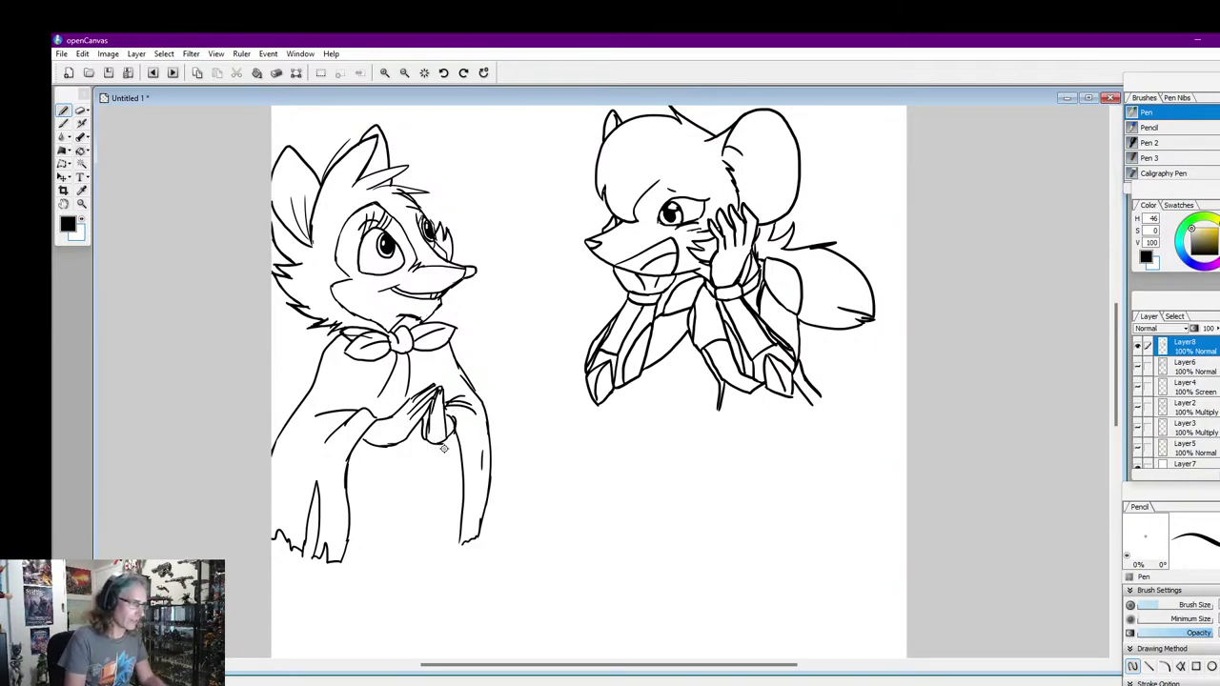
Draw the torso's front line below the hands, the belly's back curve, and the near leg's outline below the cloak hem
{"action": "left_click_drag", "start_coordinate": [440, 449], "coordinate": [454, 497]}
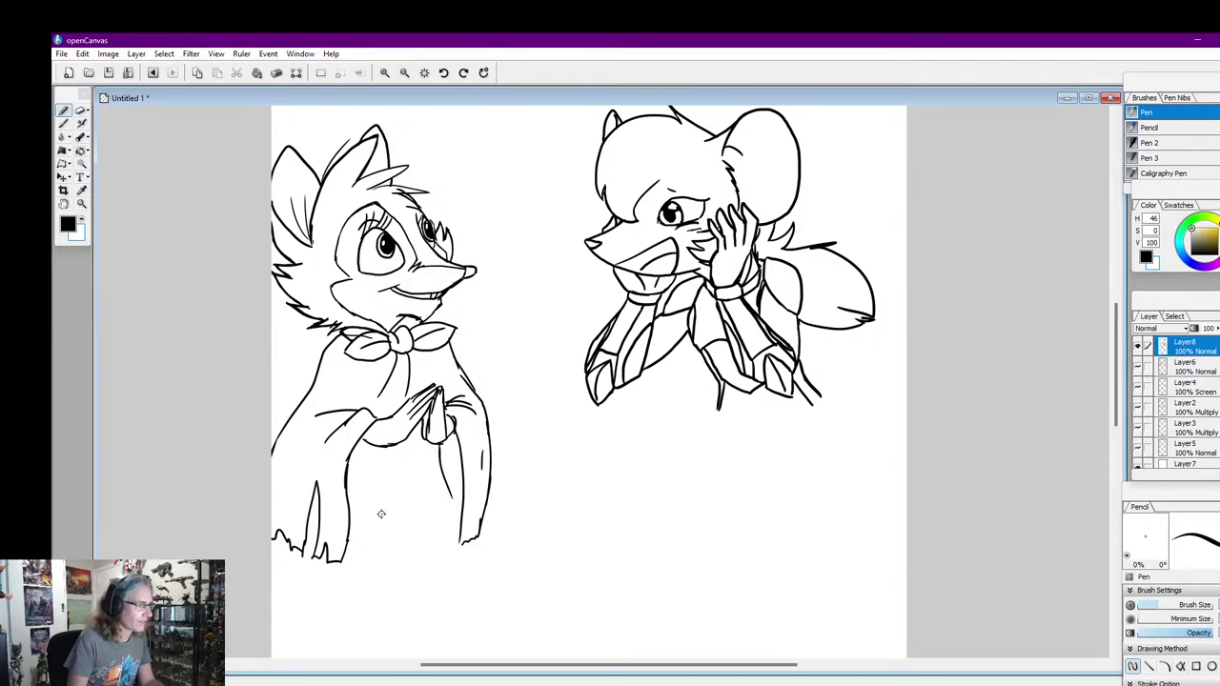
{"action": "left_click_drag", "start_coordinate": [352, 504], "coordinate": [376, 551]}
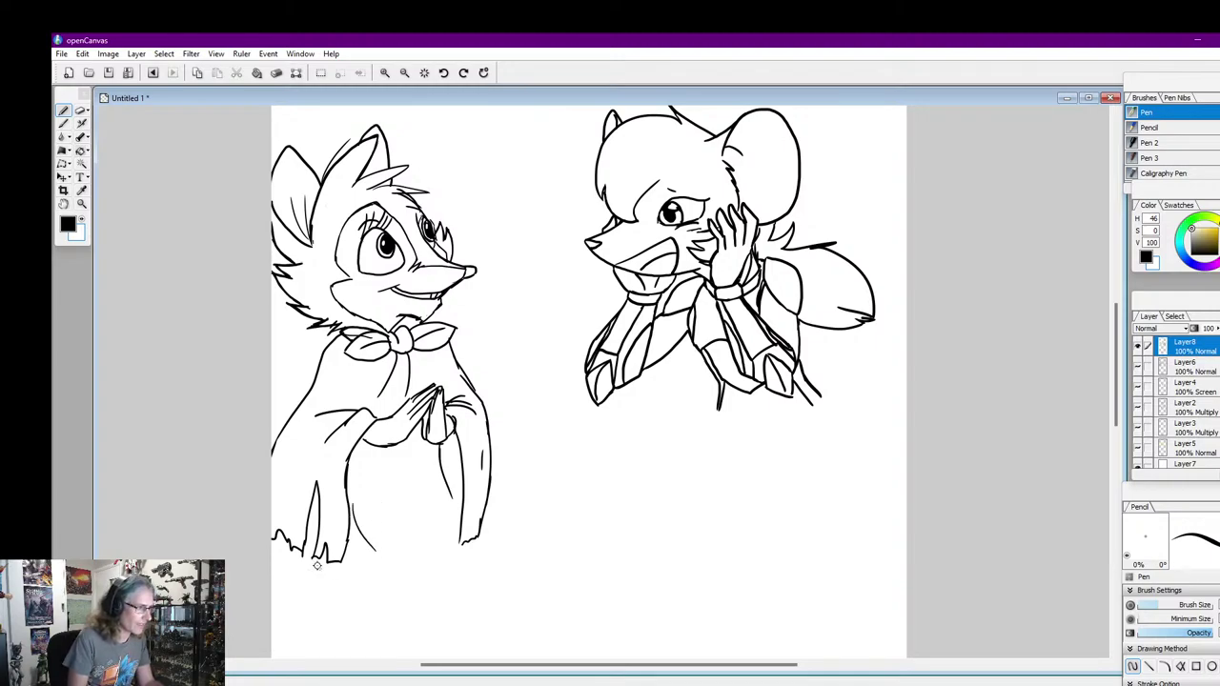
{"action": "left_click_drag", "start_coordinate": [293, 544], "coordinate": [334, 599]}
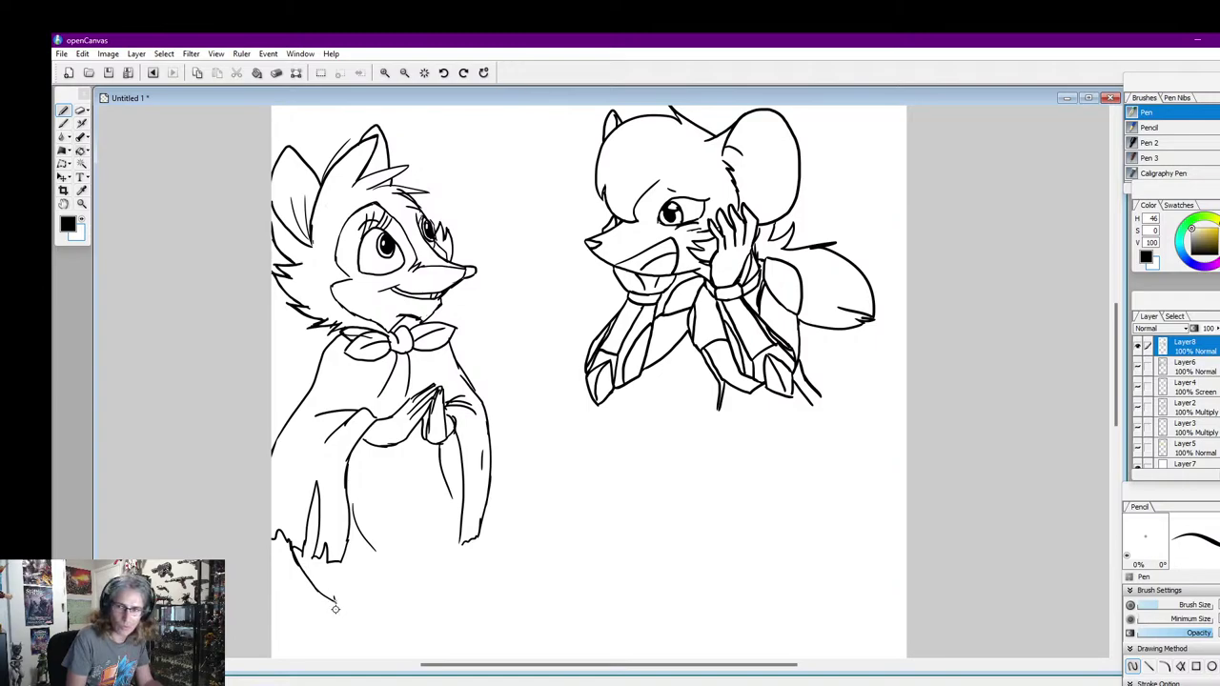
{"action": "mouse_move", "coordinate": [380, 557]}
{"action": "left_mouse_down"}
{"action": "mouse_move", "coordinate": [375, 611]}
{"action": "mouse_move", "coordinate": [351, 641]}
{"action": "mouse_move", "coordinate": [323, 618]}
{"action": "mouse_move", "coordinate": [381, 622]}
{"action": "left_mouse_up"}
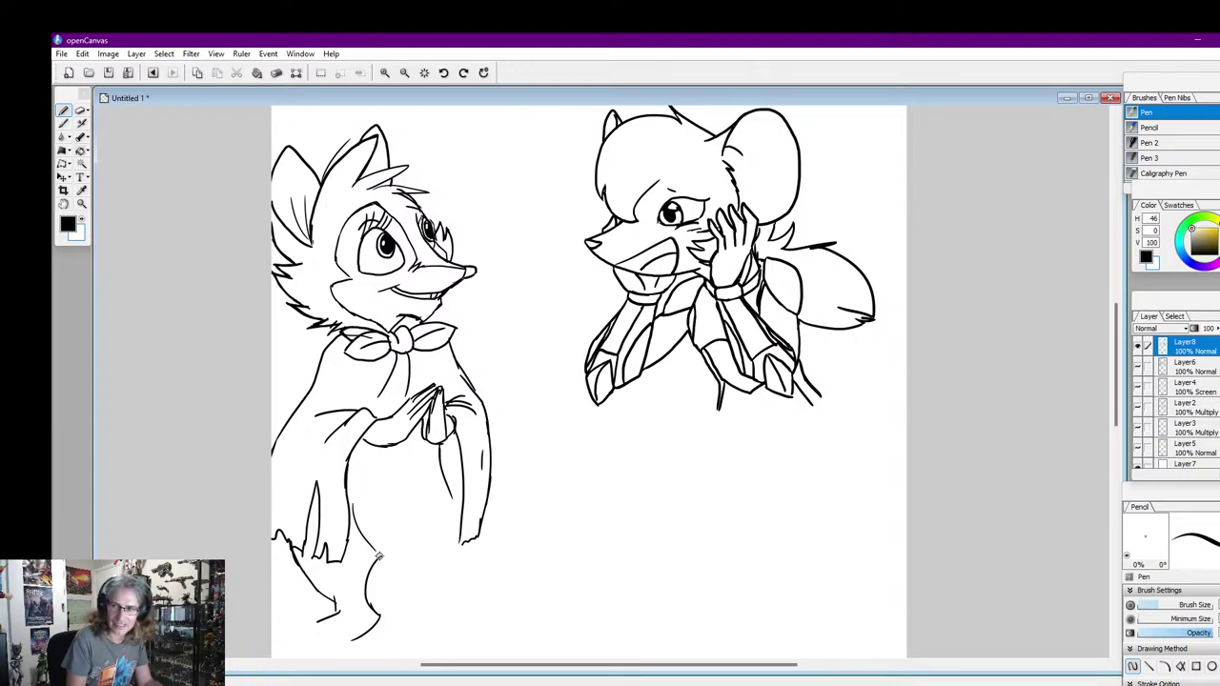
{"action": "left_click_drag", "start_coordinate": [366, 582], "coordinate": [416, 569]}
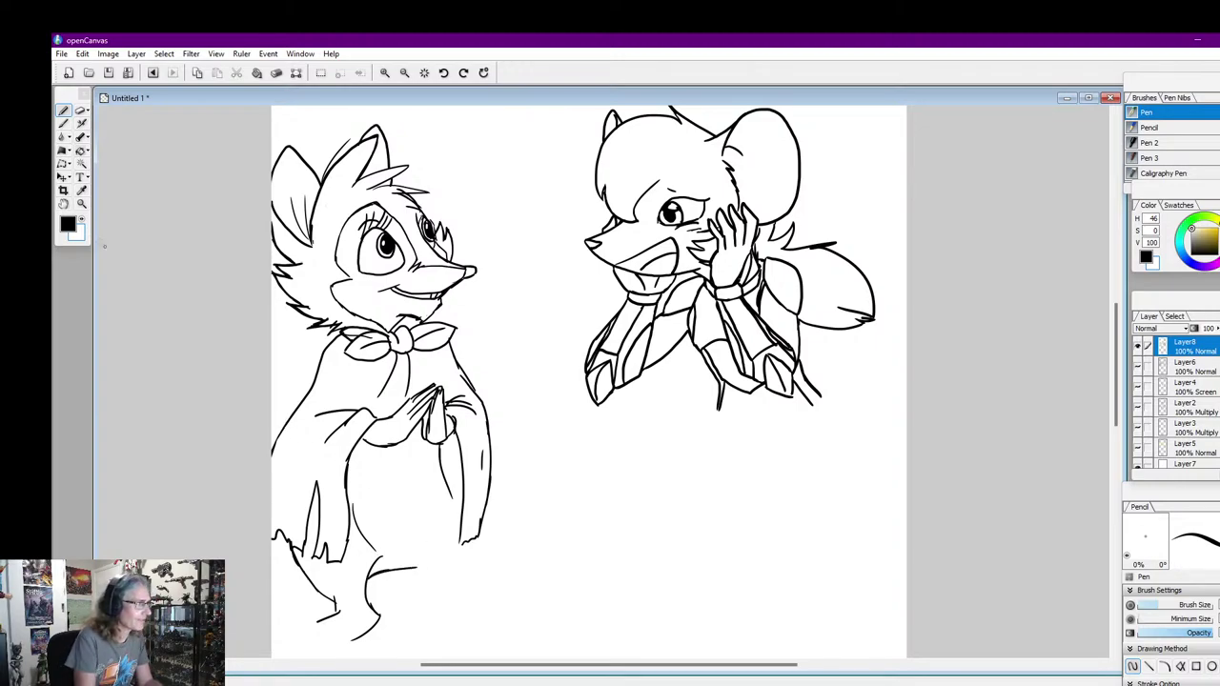
Paint out the belly's back curve in white and redraw it in black from the cloak hem to the near leg
{"action": "left_click", "coordinate": [82, 220]}
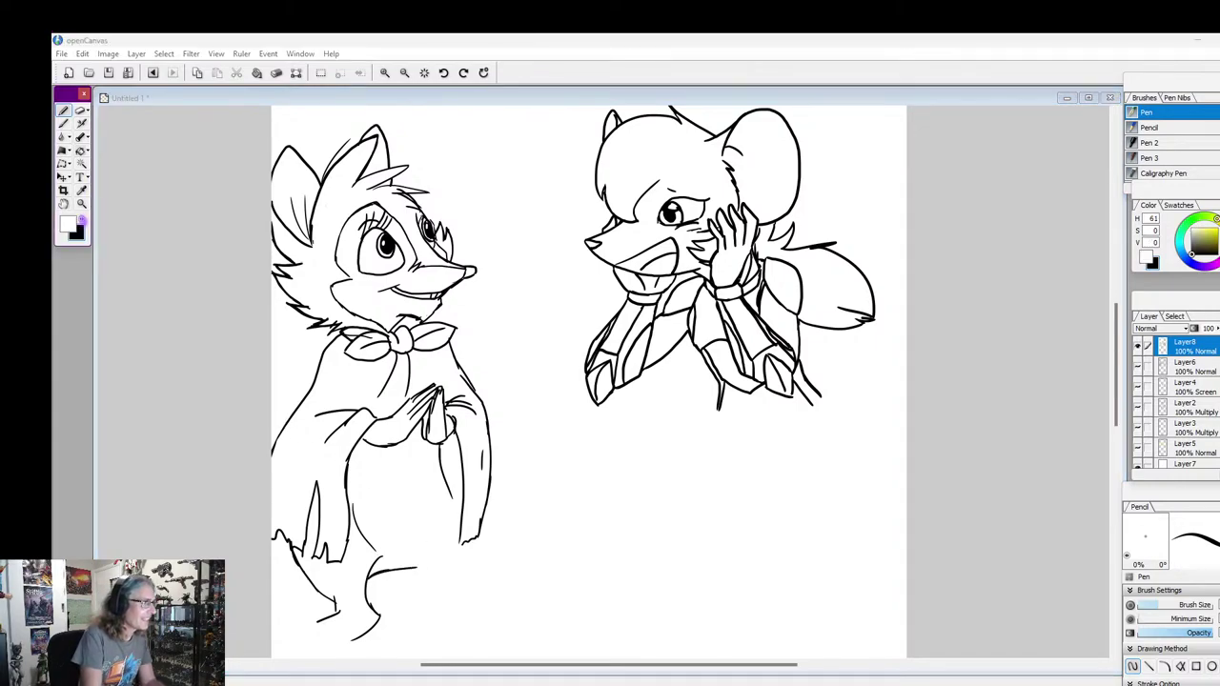
{"action": "left_click", "coordinate": [389, 549]}
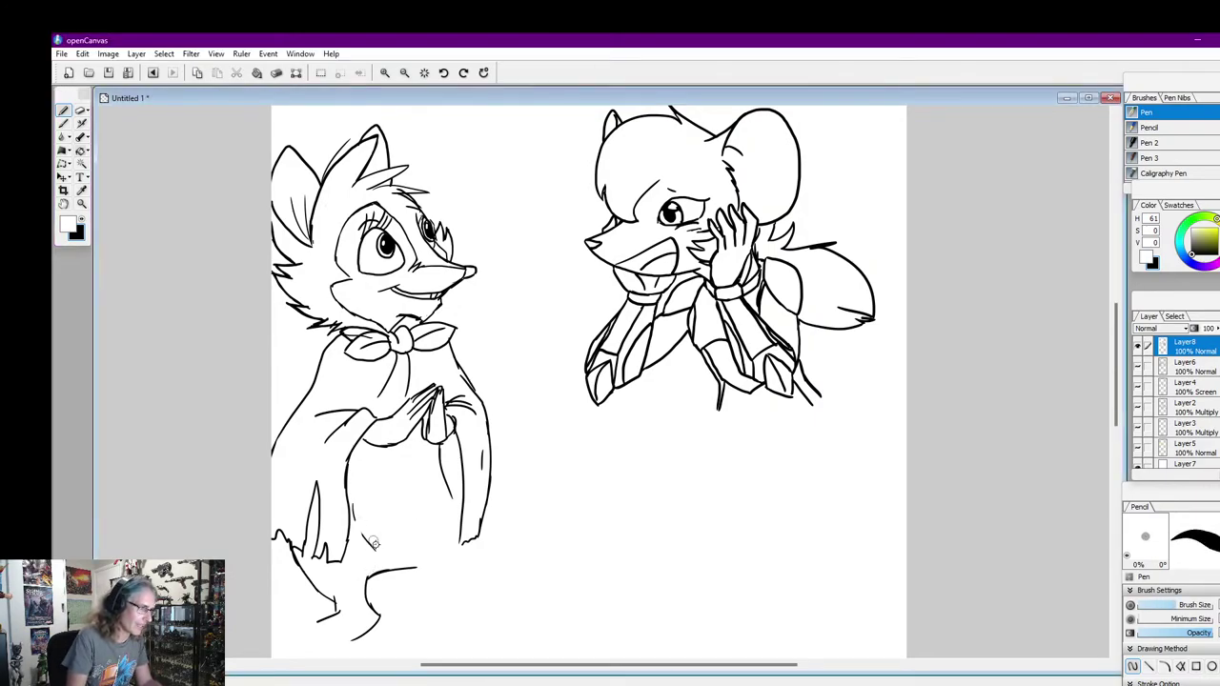
{"action": "left_click", "coordinate": [82, 220]}
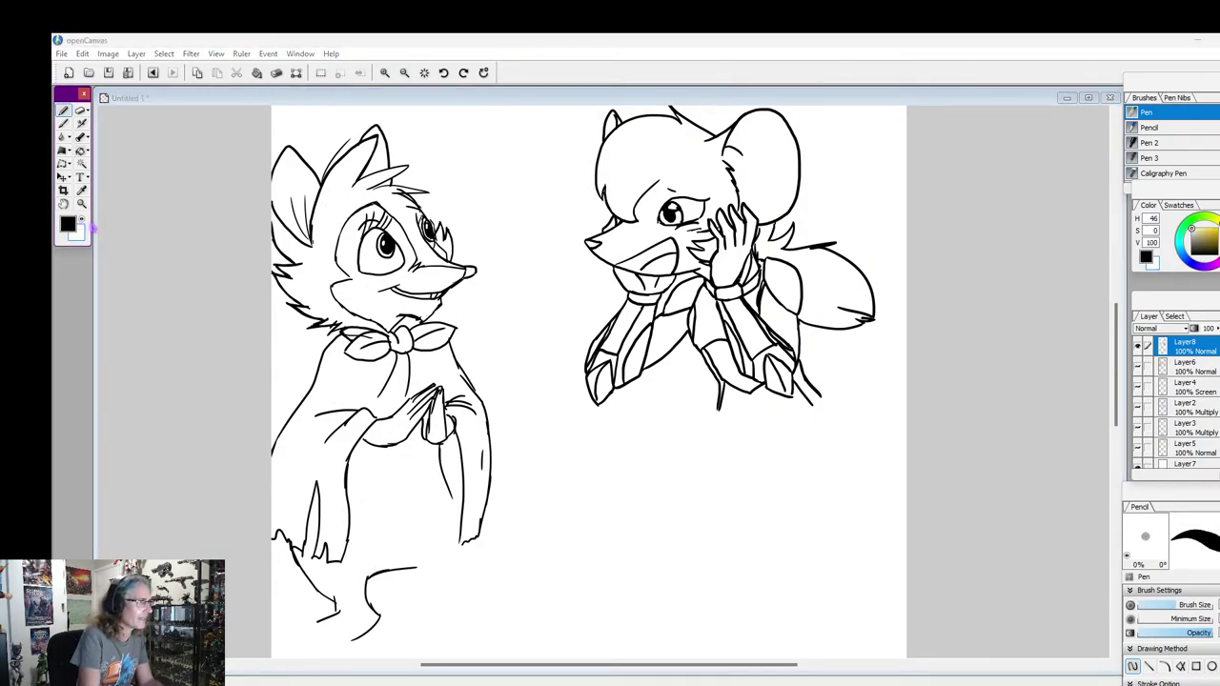
{"action": "left_click", "coordinate": [362, 568]}
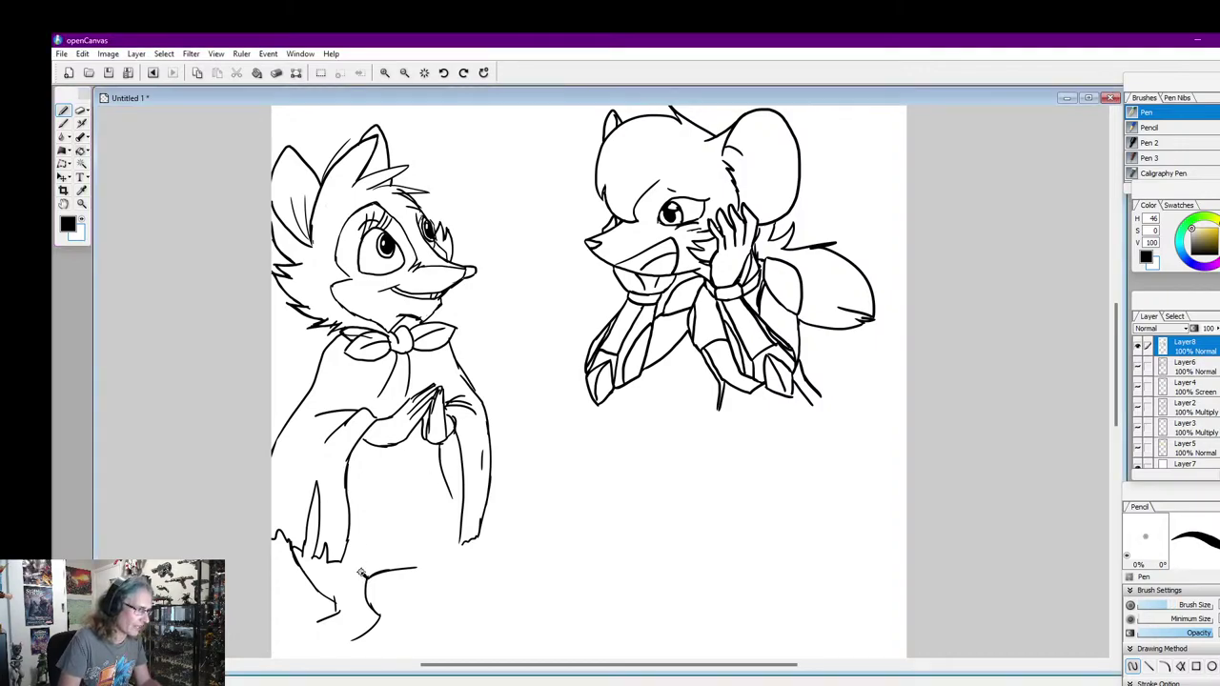
{"action": "left_click_drag", "start_coordinate": [368, 578], "coordinate": [347, 543]}
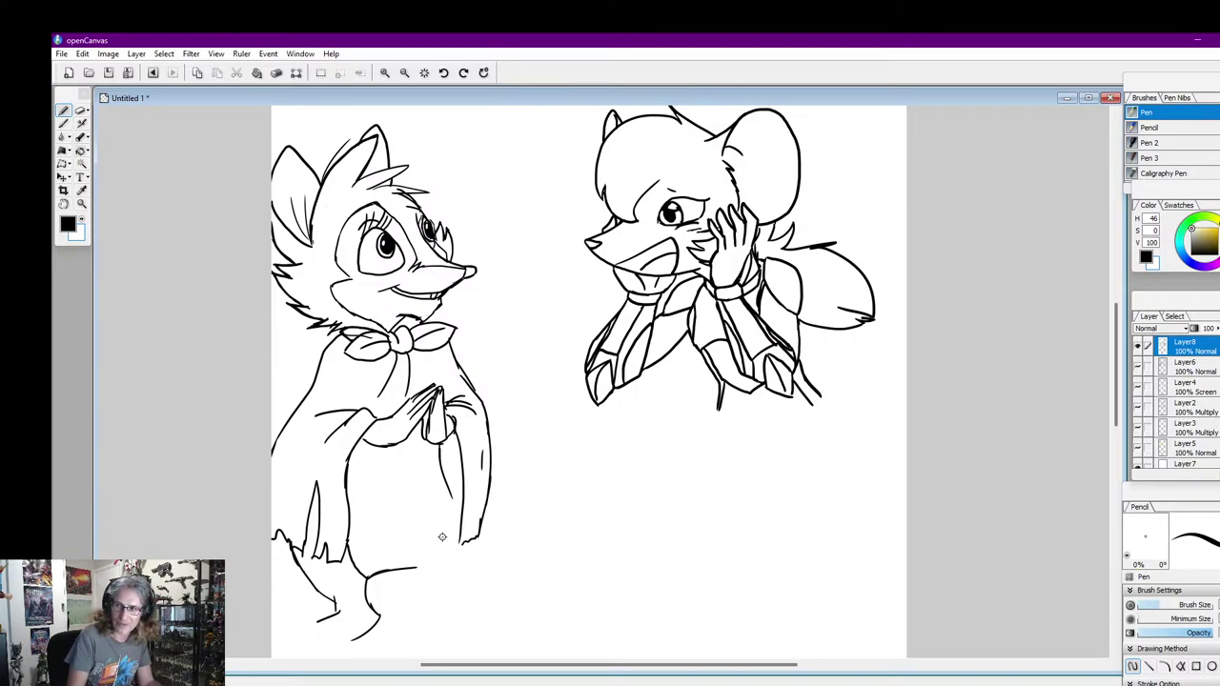
Draw the rounded front of the belly, the long foot with toes, and the far leg's outer edge beneath the cloak
{"action": "mouse_move", "coordinate": [450, 495]}
{"action": "left_mouse_down"}
{"action": "mouse_move", "coordinate": [448, 529]}
{"action": "mouse_move", "coordinate": [413, 574]}
{"action": "mouse_move", "coordinate": [430, 572]}
{"action": "mouse_move", "coordinate": [416, 612]}
{"action": "mouse_move", "coordinate": [514, 640]}
{"action": "mouse_move", "coordinate": [542, 638]}
{"action": "mouse_move", "coordinate": [524, 609]}
{"action": "mouse_move", "coordinate": [543, 628]}
{"action": "mouse_move", "coordinate": [516, 605]}
{"action": "mouse_move", "coordinate": [536, 639]}
{"action": "left_mouse_up"}
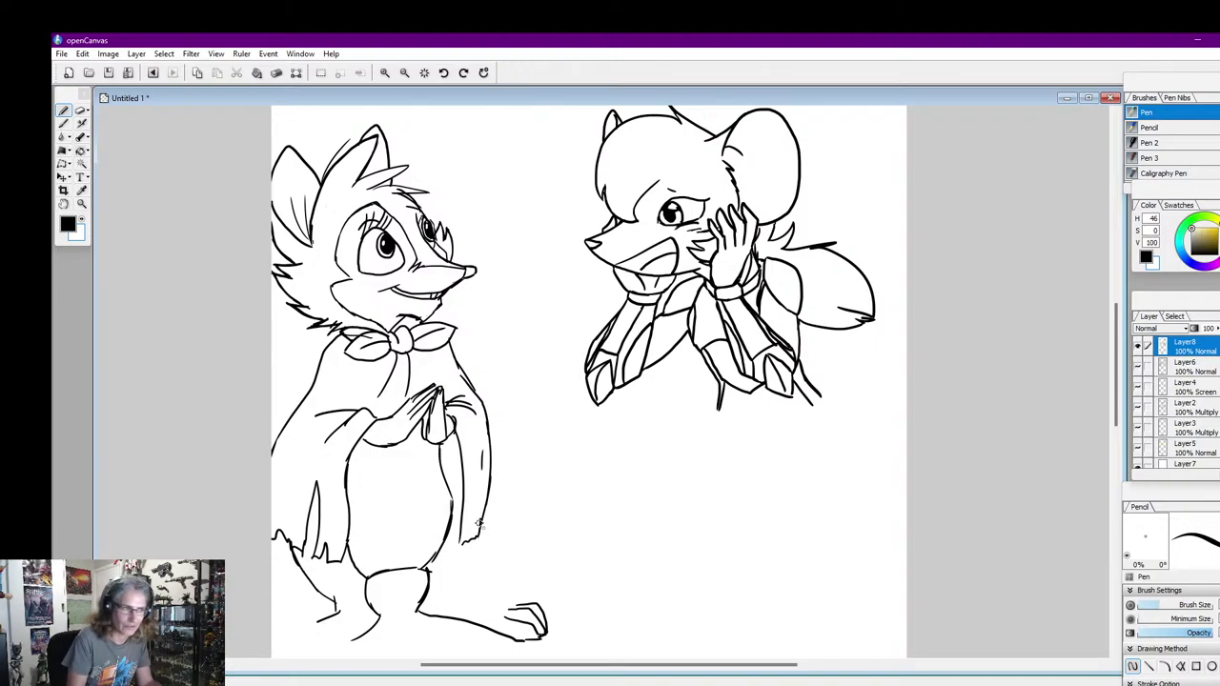
{"action": "left_click_drag", "start_coordinate": [452, 435], "coordinate": [463, 476]}
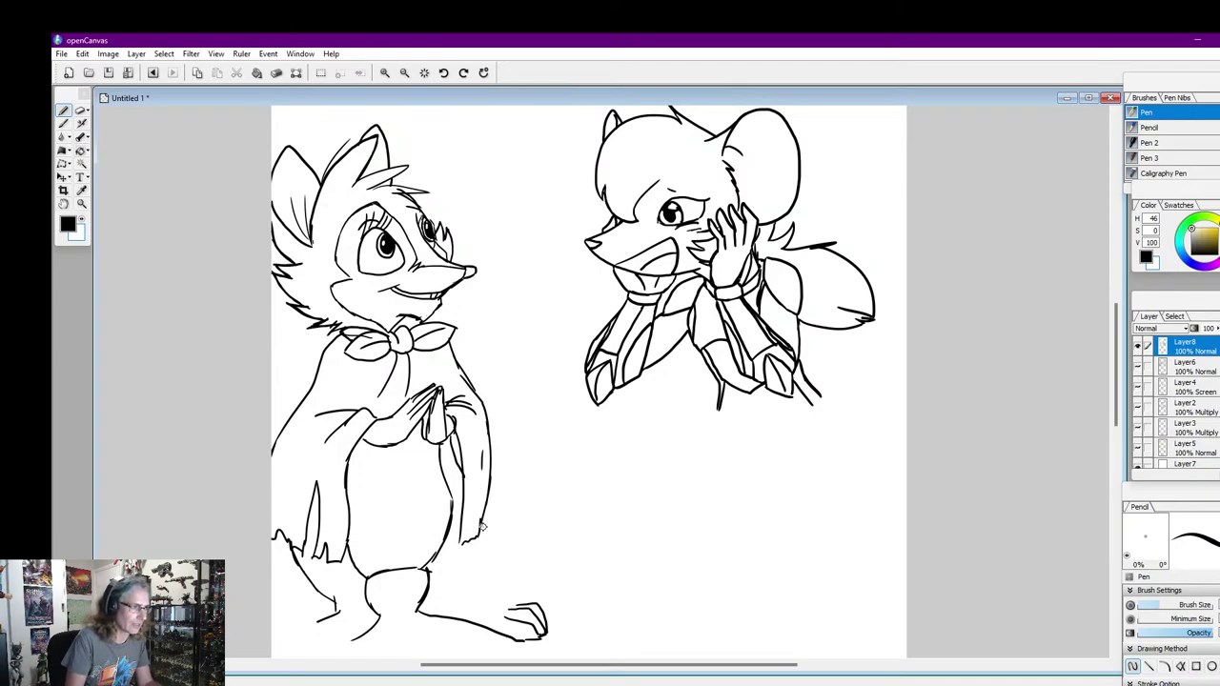
{"action": "mouse_move", "coordinate": [483, 524]}
{"action": "left_mouse_down"}
{"action": "mouse_move", "coordinate": [457, 582]}
{"action": "mouse_move", "coordinate": [467, 601]}
{"action": "left_mouse_up"}
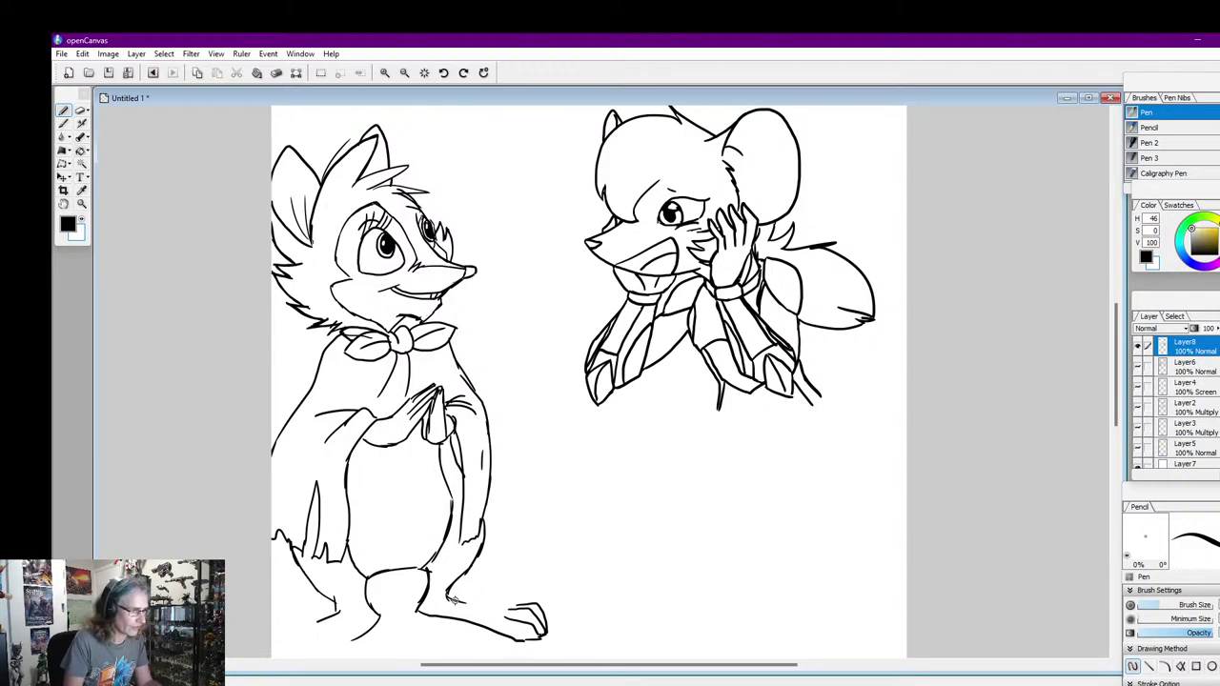
{"action": "left_click_drag", "start_coordinate": [455, 599], "coordinate": [477, 598]}
Polygon-select the toes of the cloaked character's long foot, move them back toward the ankle to shorten it, and clear the selection
{"action": "left_click", "coordinate": [63, 164]}
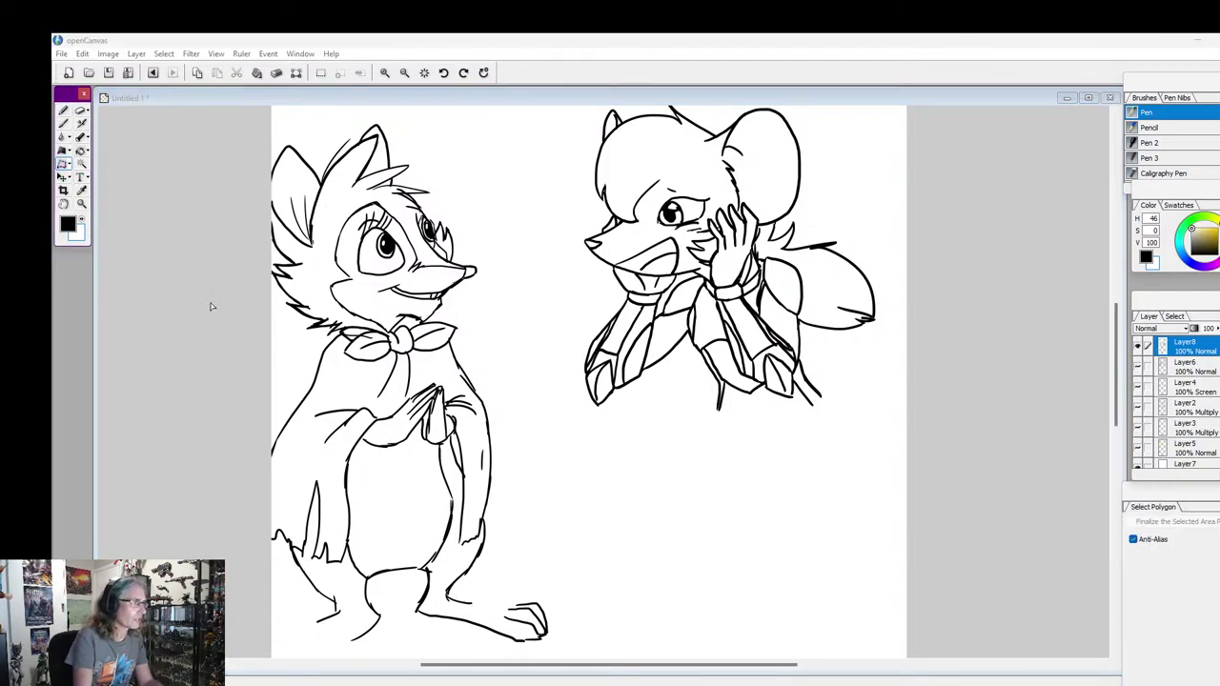
{"action": "left_click", "coordinate": [490, 641]}
{"action": "left_click", "coordinate": [515, 551]}
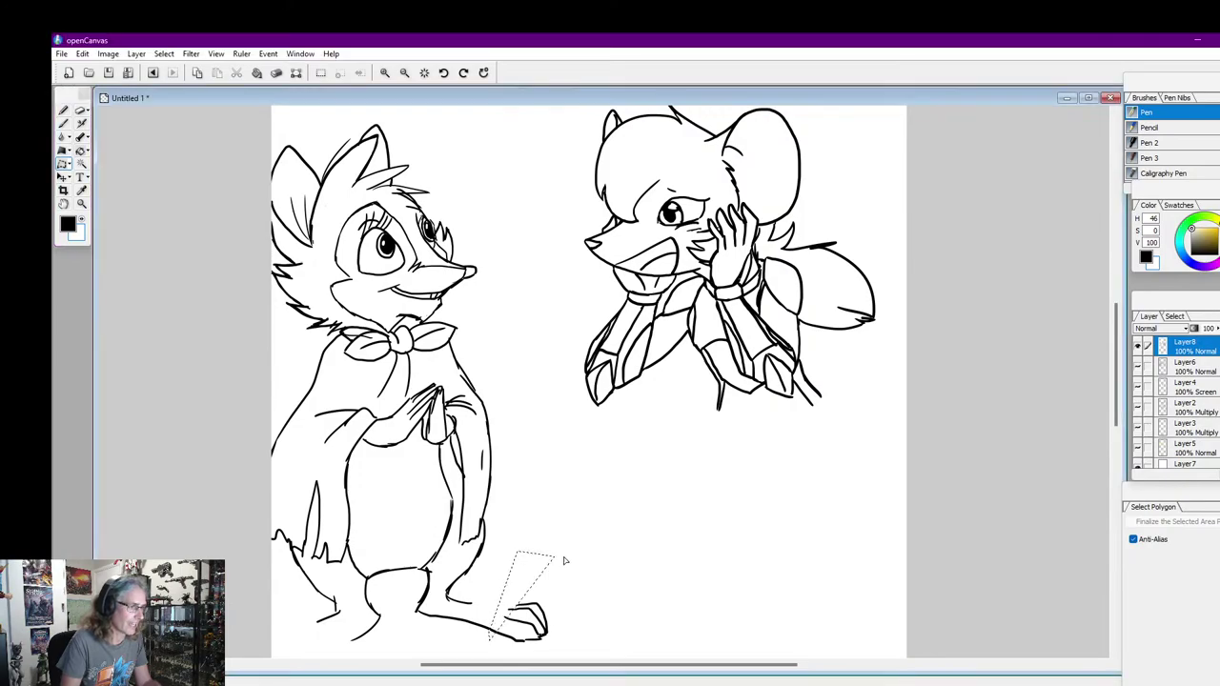
{"action": "left_click", "coordinate": [580, 570]}
{"action": "left_click", "coordinate": [578, 625]}
{"action": "left_click", "coordinate": [555, 641]}
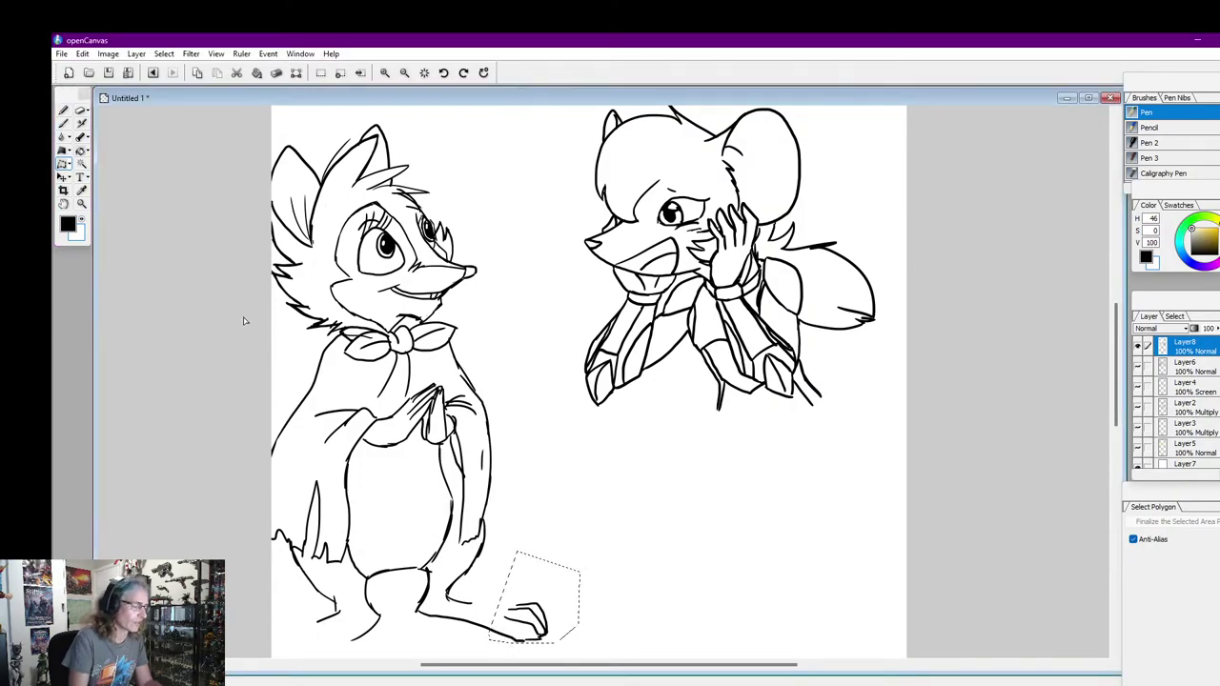
{"action": "left_click", "coordinate": [84, 220]}
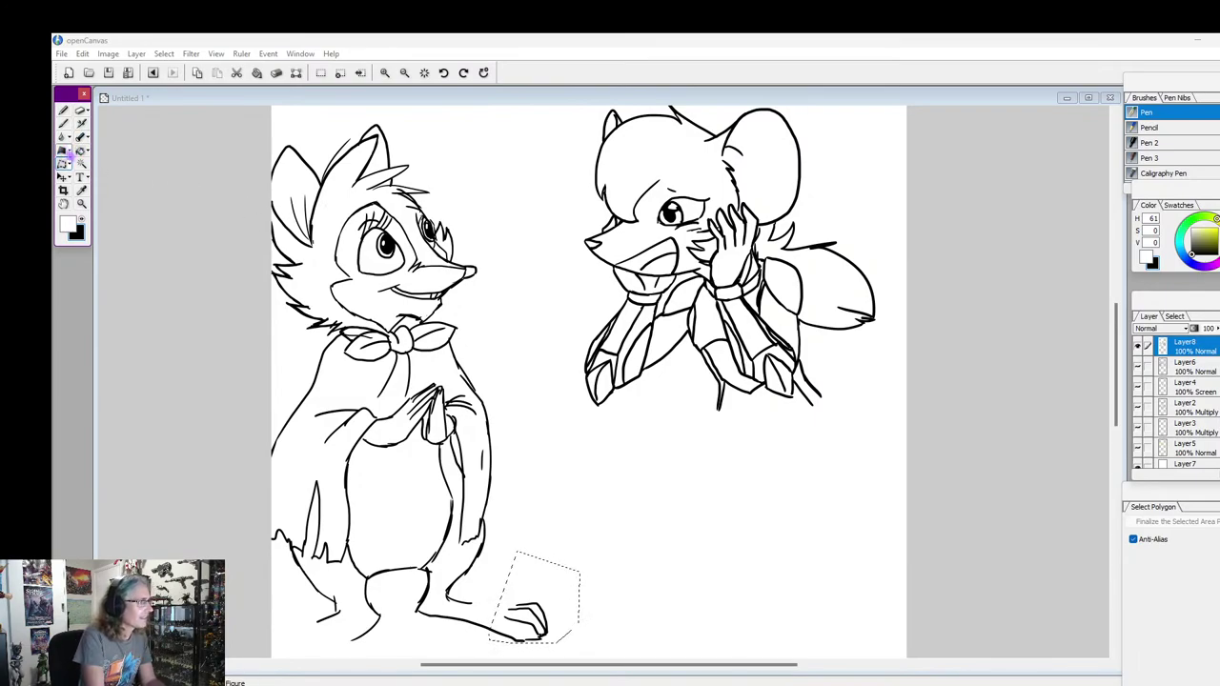
{"action": "left_click", "coordinate": [63, 177]}
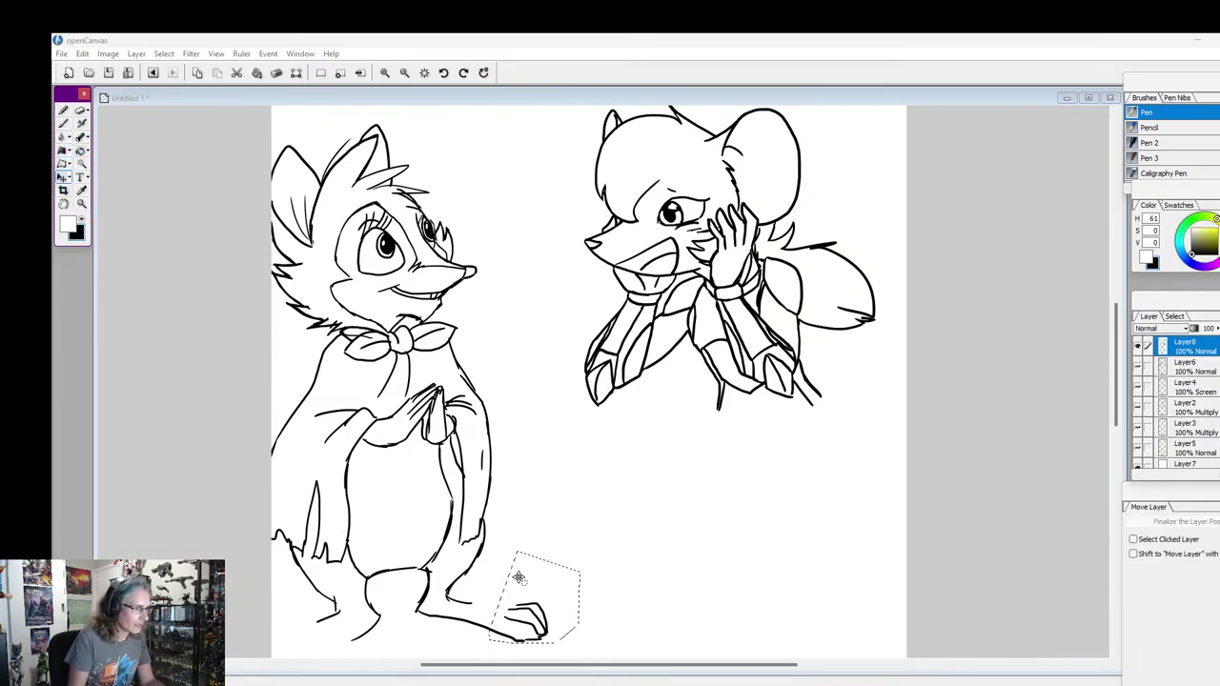
{"action": "left_click_drag", "start_coordinate": [530, 623], "coordinate": [500, 618]}
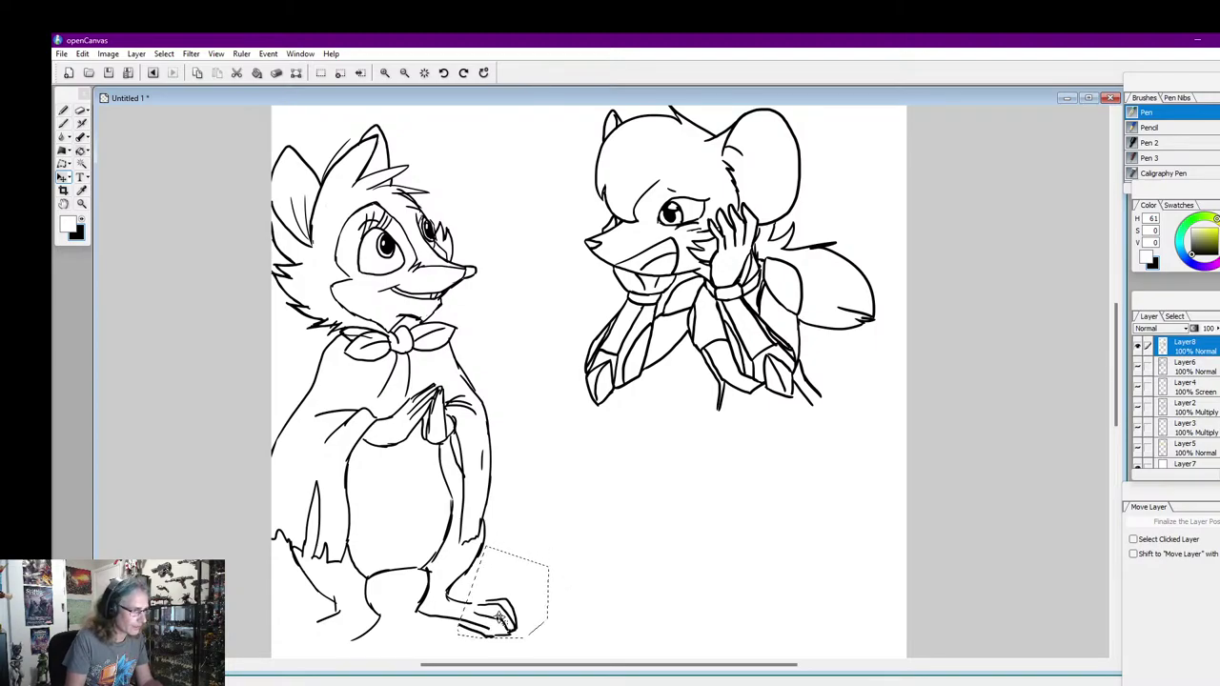
{"action": "left_click", "coordinate": [85, 221]}
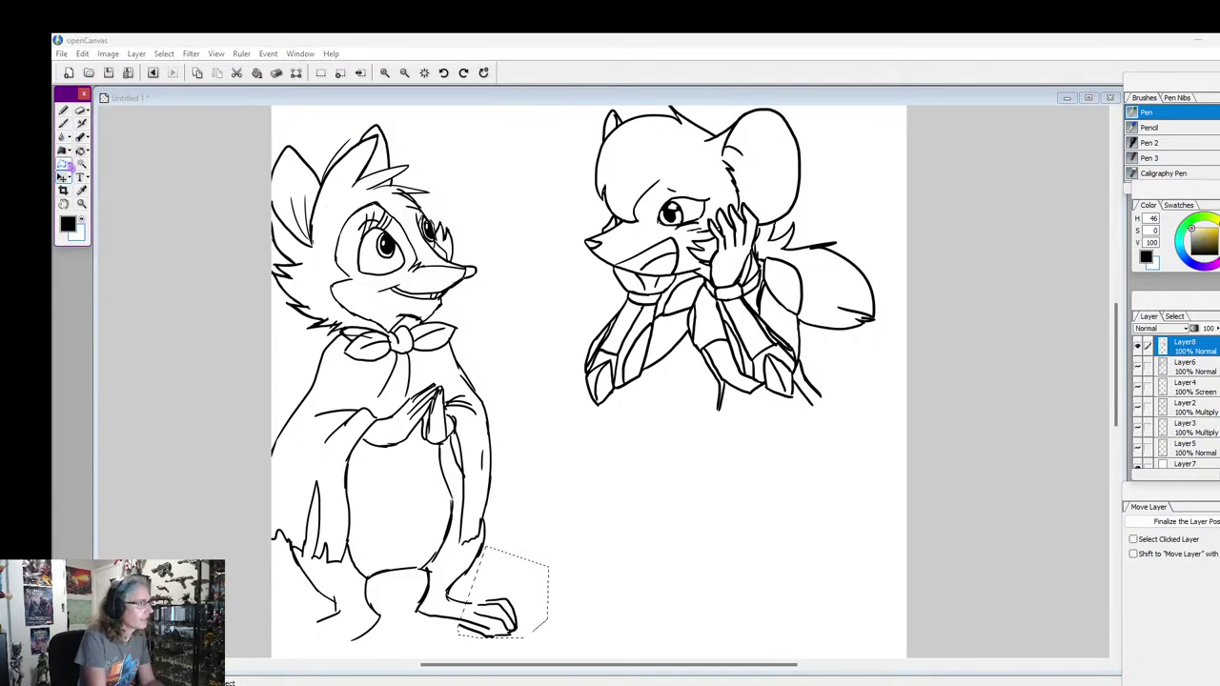
{"action": "key", "text": "ctrl+d"}
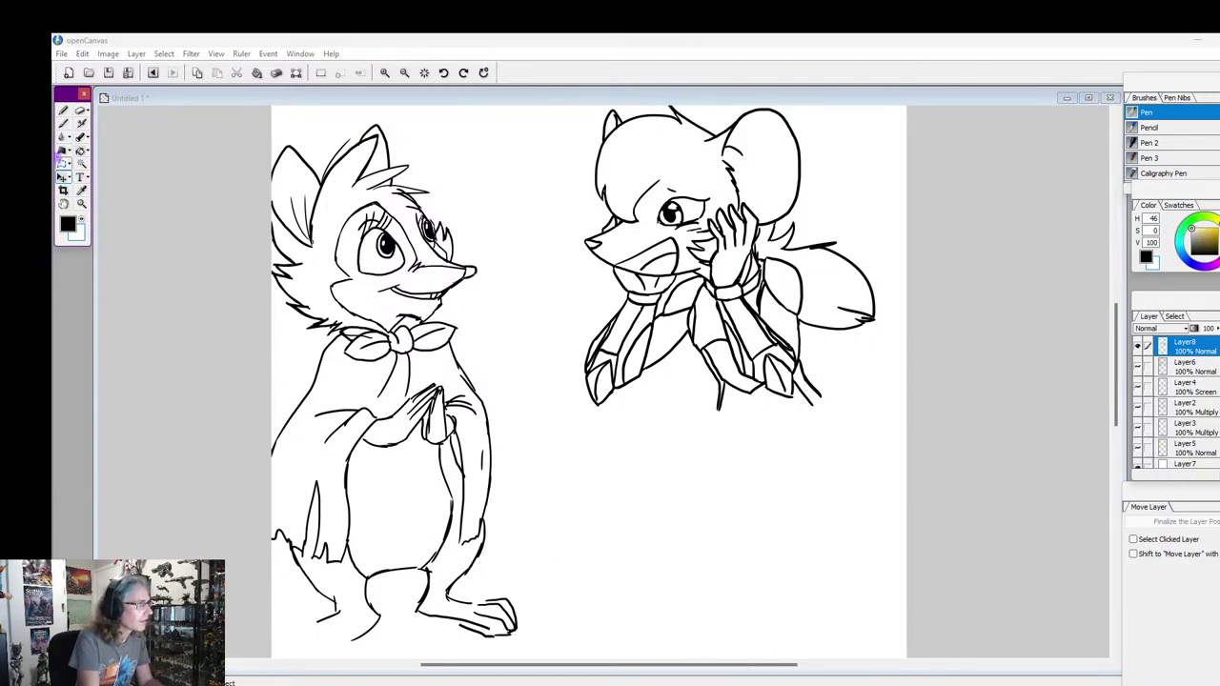
Remove the overlapping sole line on the shortened foot and redraw the sole in black from the ankle to the toes
{"action": "left_click", "coordinate": [63, 111]}
{"action": "mouse_move", "coordinate": [457, 626]}
{"action": "left_mouse_down"}
{"action": "mouse_move", "coordinate": [483, 636]}
{"action": "mouse_move", "coordinate": [439, 615]}
{"action": "left_mouse_up"}
{"action": "key", "text": "ctrl+z"}
{"action": "left_click", "coordinate": [85, 221]}
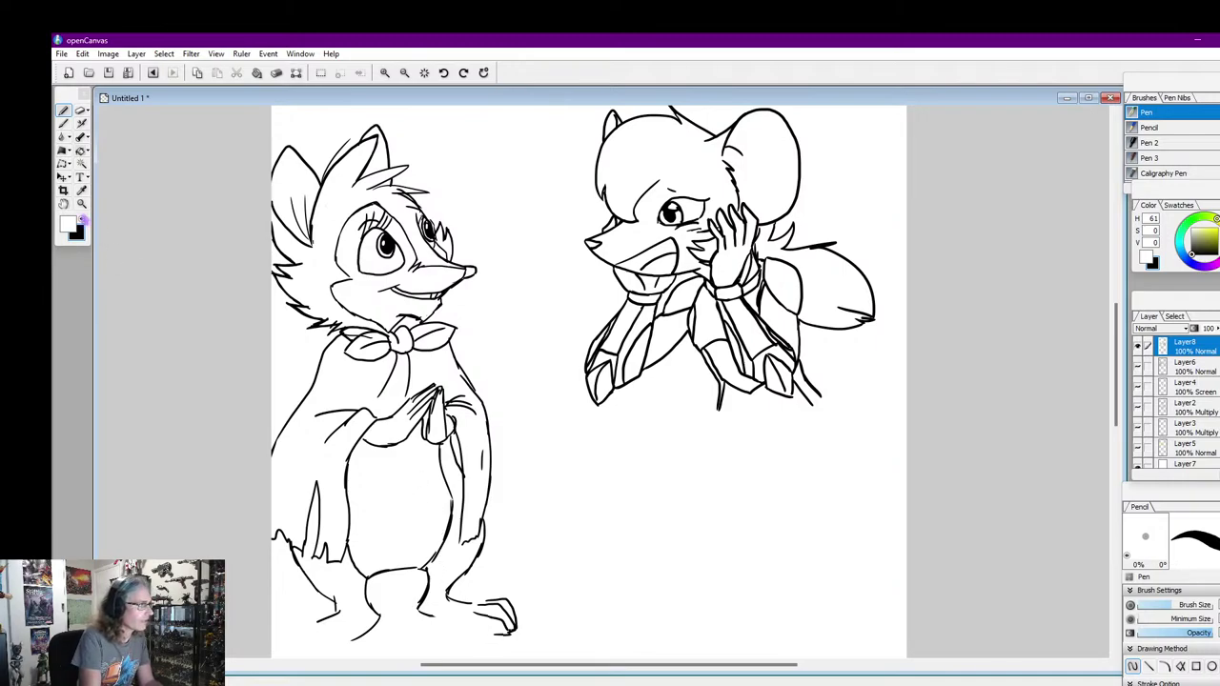
{"action": "left_click", "coordinate": [82, 220]}
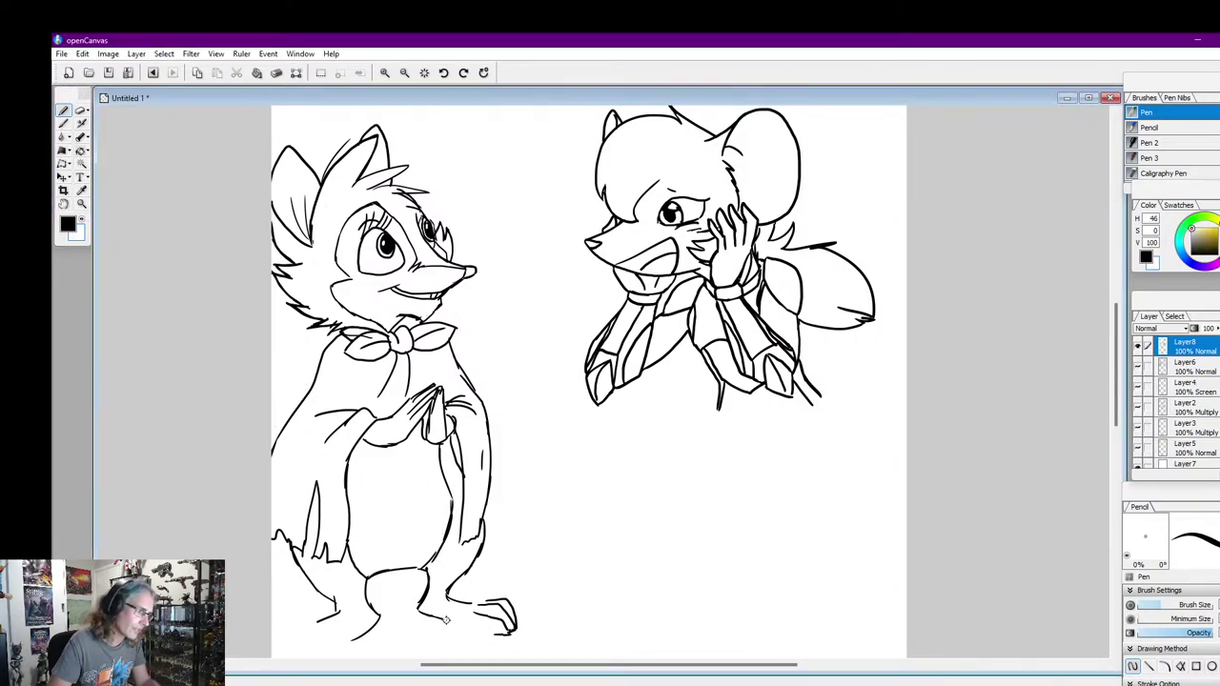
{"action": "left_click_drag", "start_coordinate": [445, 620], "coordinate": [486, 631]}
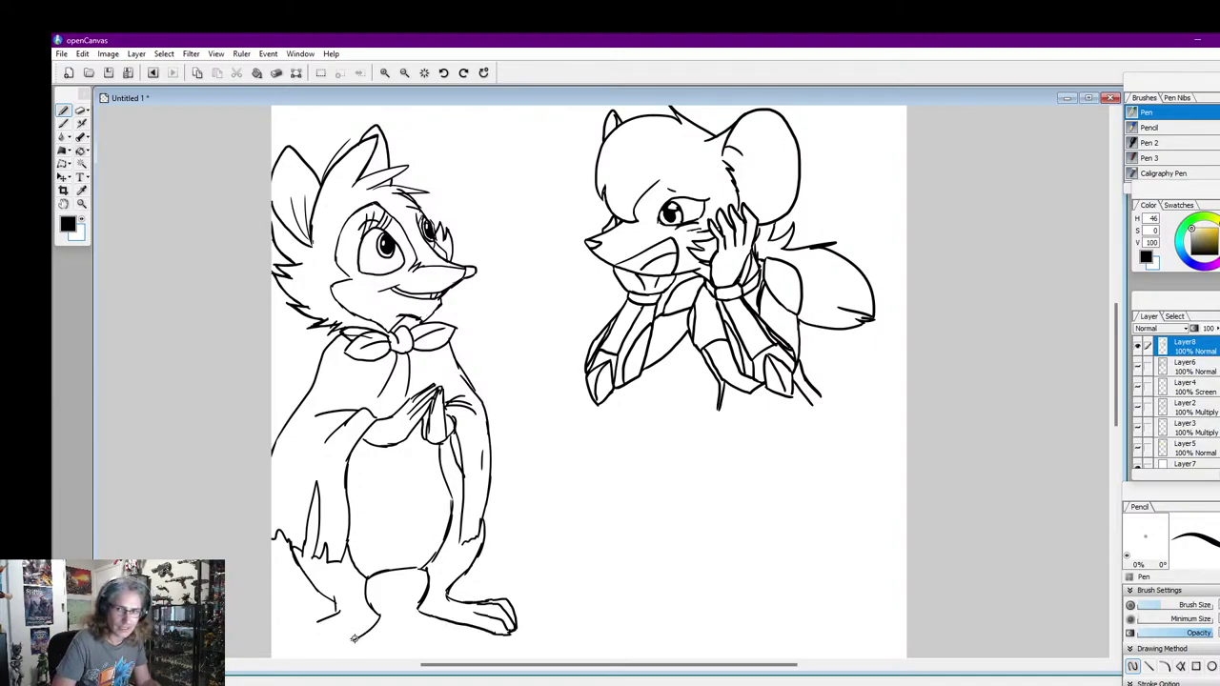
Draw the other foot's toes and sole, and add the lines behind the leg below the cloak hem
{"action": "mouse_move", "coordinate": [354, 639]}
{"action": "left_mouse_down"}
{"action": "mouse_move", "coordinate": [312, 637]}
{"action": "mouse_move", "coordinate": [340, 645]}
{"action": "mouse_move", "coordinate": [306, 649]}
{"action": "mouse_move", "coordinate": [318, 619]}
{"action": "mouse_move", "coordinate": [300, 642]}
{"action": "left_mouse_up"}
{"action": "left_click_drag", "start_coordinate": [324, 599], "coordinate": [296, 644]}
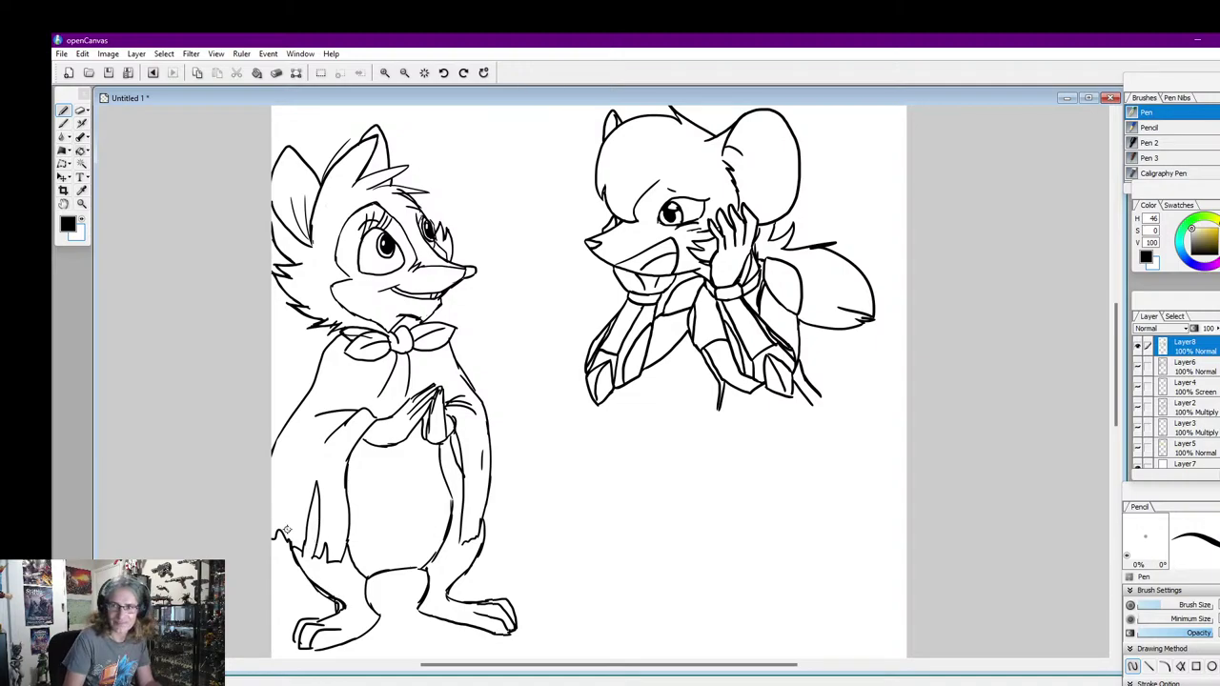
{"action": "mouse_move", "coordinate": [303, 579]}
{"action": "left_mouse_down"}
{"action": "mouse_move", "coordinate": [272, 589]}
{"action": "mouse_move", "coordinate": [272, 560]}
{"action": "left_mouse_up"}
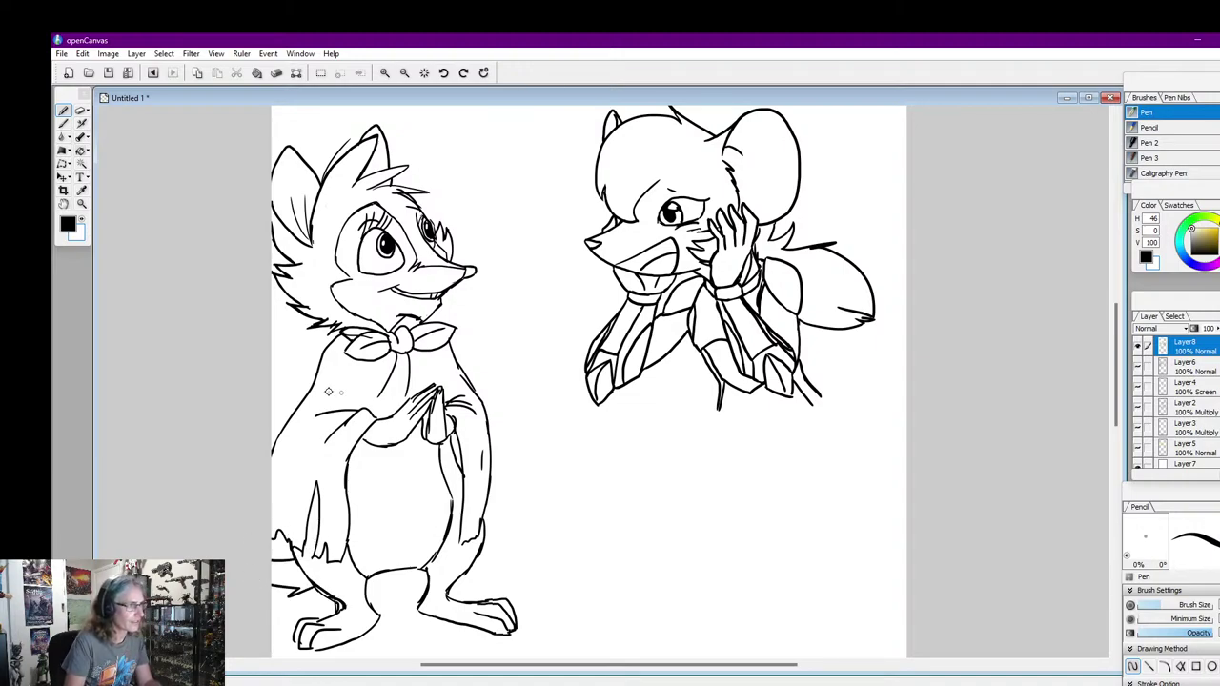
Thicken the outlines of the cloak's front side, the leg and foot, and the hair tufts, touching up the fringe in white
{"action": "mouse_move", "coordinate": [1115, 395]}
{"action": "left_mouse_down"}
{"action": "mouse_move", "coordinate": [1116, 356]}
{"action": "mouse_move", "coordinate": [1103, 394]}
{"action": "left_mouse_up"}
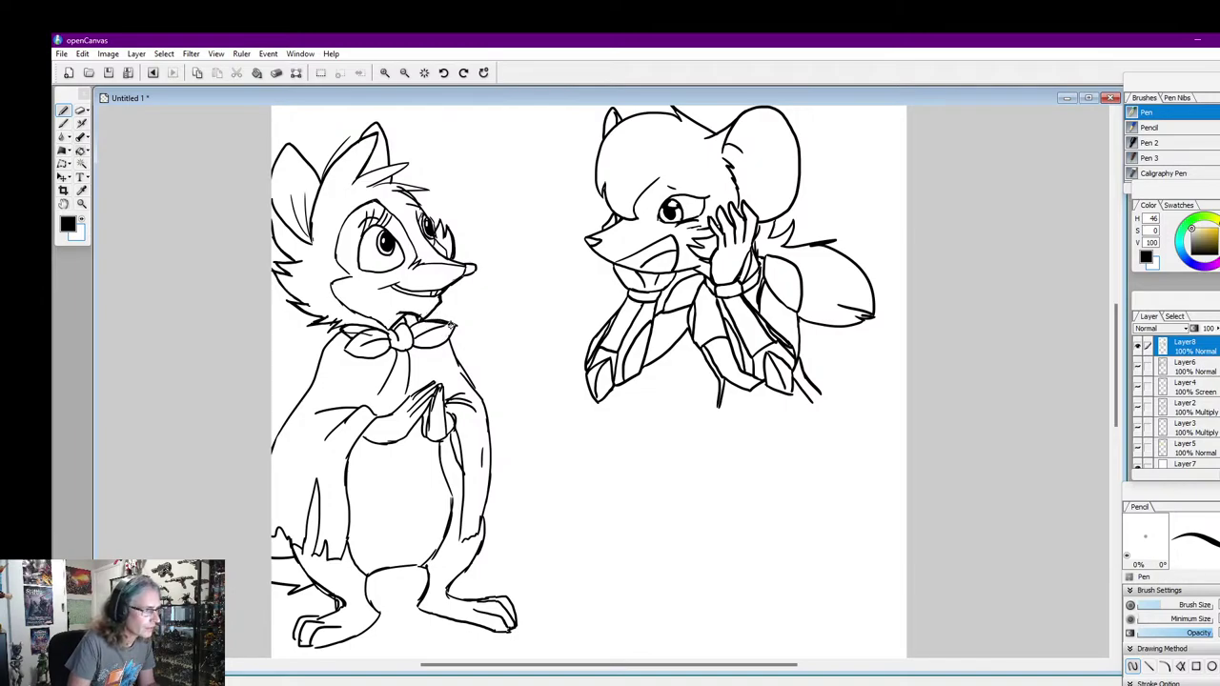
{"action": "mouse_move", "coordinate": [451, 343]}
{"action": "left_mouse_down"}
{"action": "mouse_move", "coordinate": [488, 405]}
{"action": "mouse_move", "coordinate": [490, 466]}
{"action": "mouse_move", "coordinate": [483, 516]}
{"action": "mouse_move", "coordinate": [465, 540]}
{"action": "mouse_move", "coordinate": [484, 517]}
{"action": "mouse_move", "coordinate": [480, 549]}
{"action": "mouse_move", "coordinate": [445, 599]}
{"action": "left_mouse_up"}
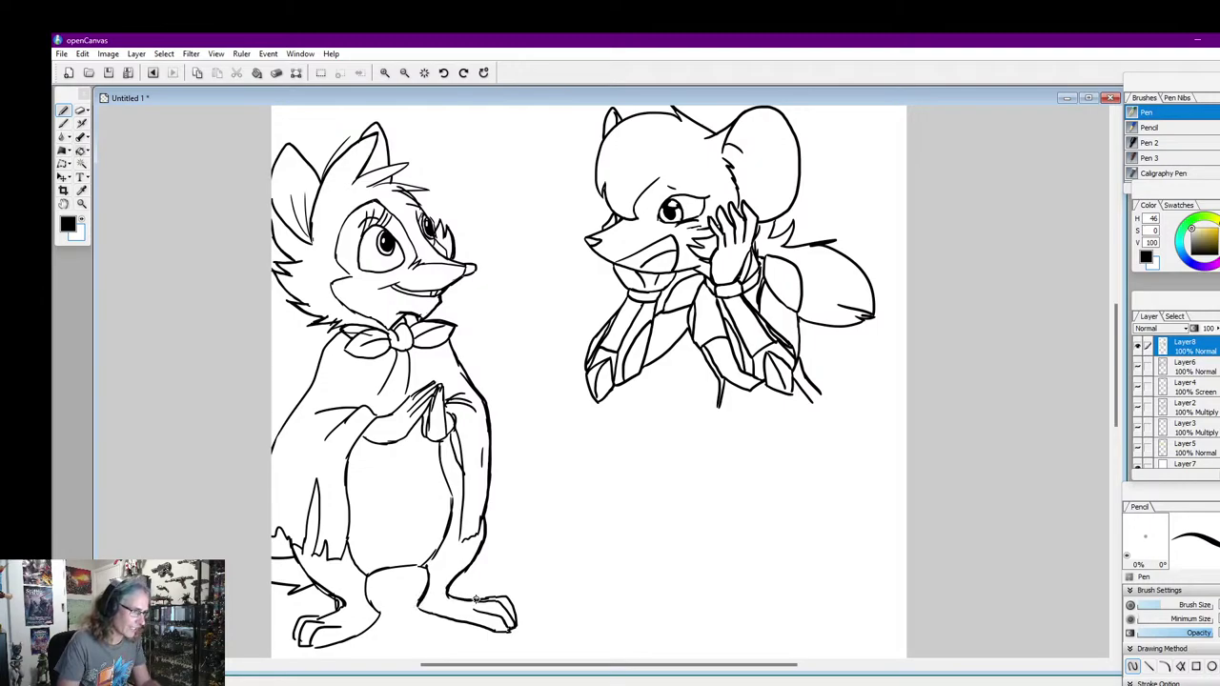
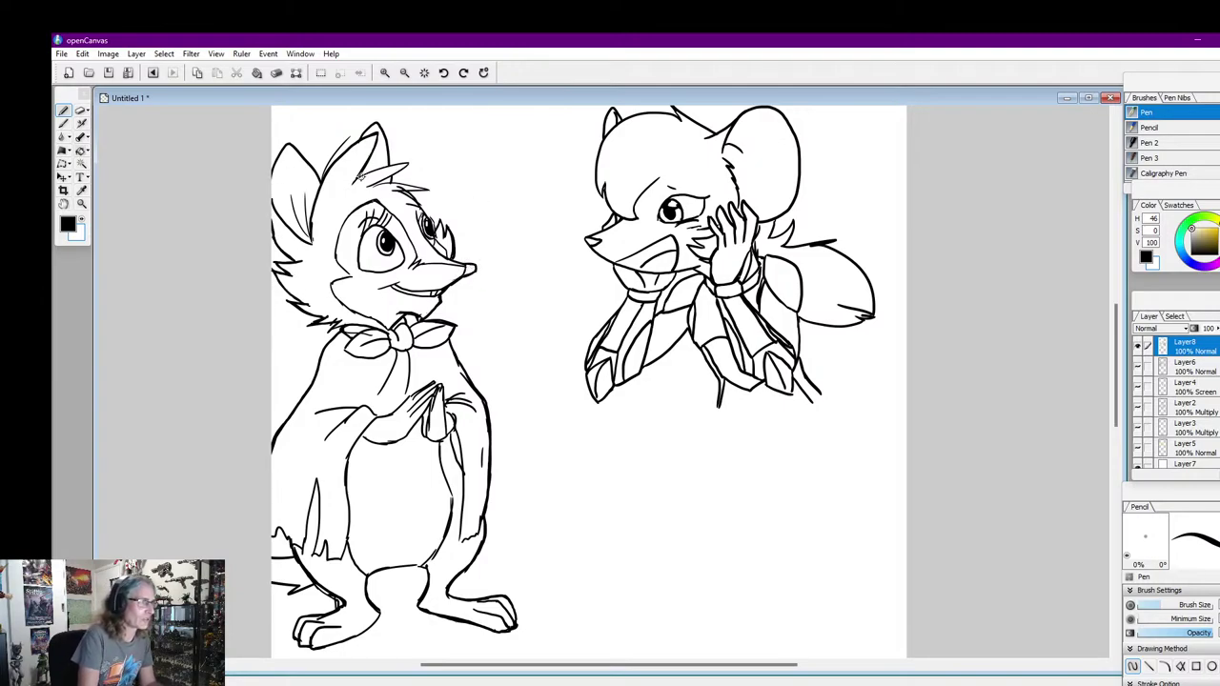
{"action": "left_click_drag", "start_coordinate": [360, 178], "coordinate": [407, 161]}
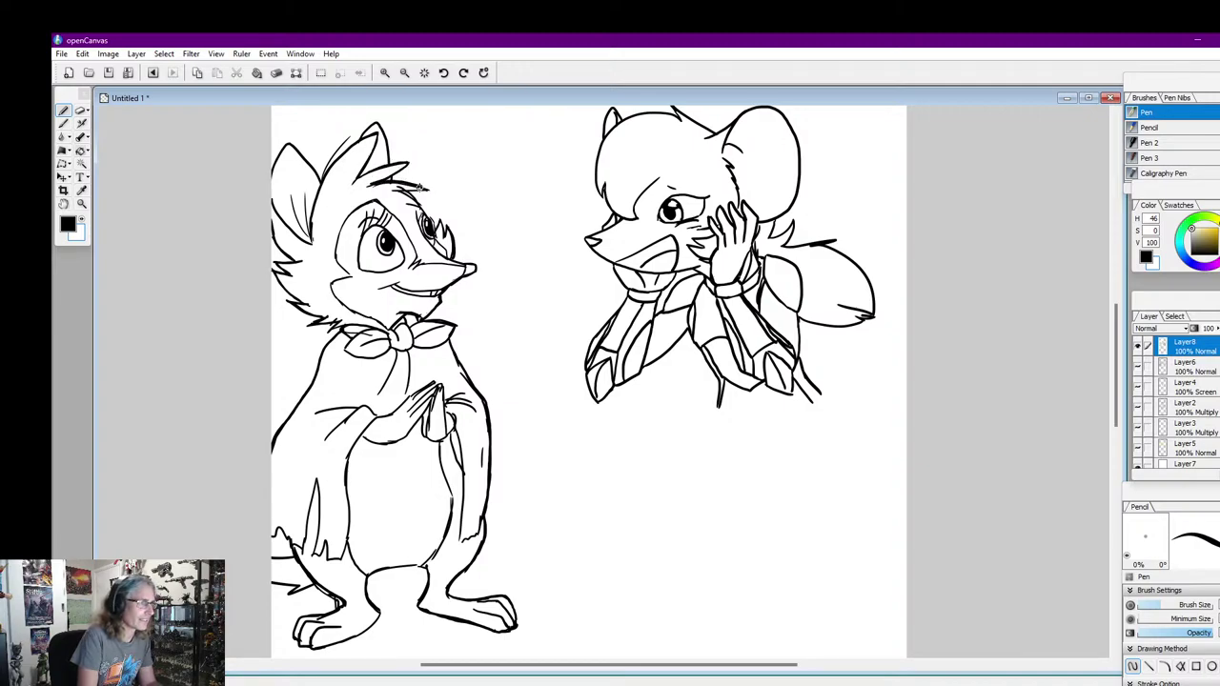
{"action": "left_click", "coordinate": [85, 218]}
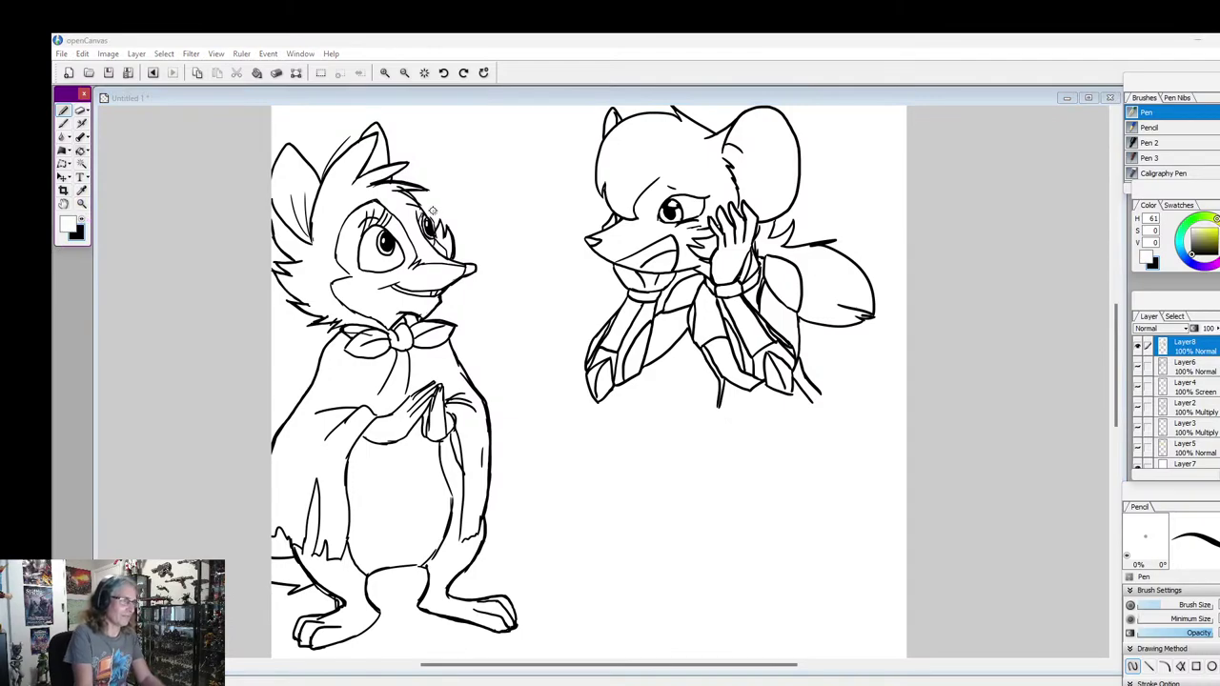
{"action": "left_click", "coordinate": [399, 187]}
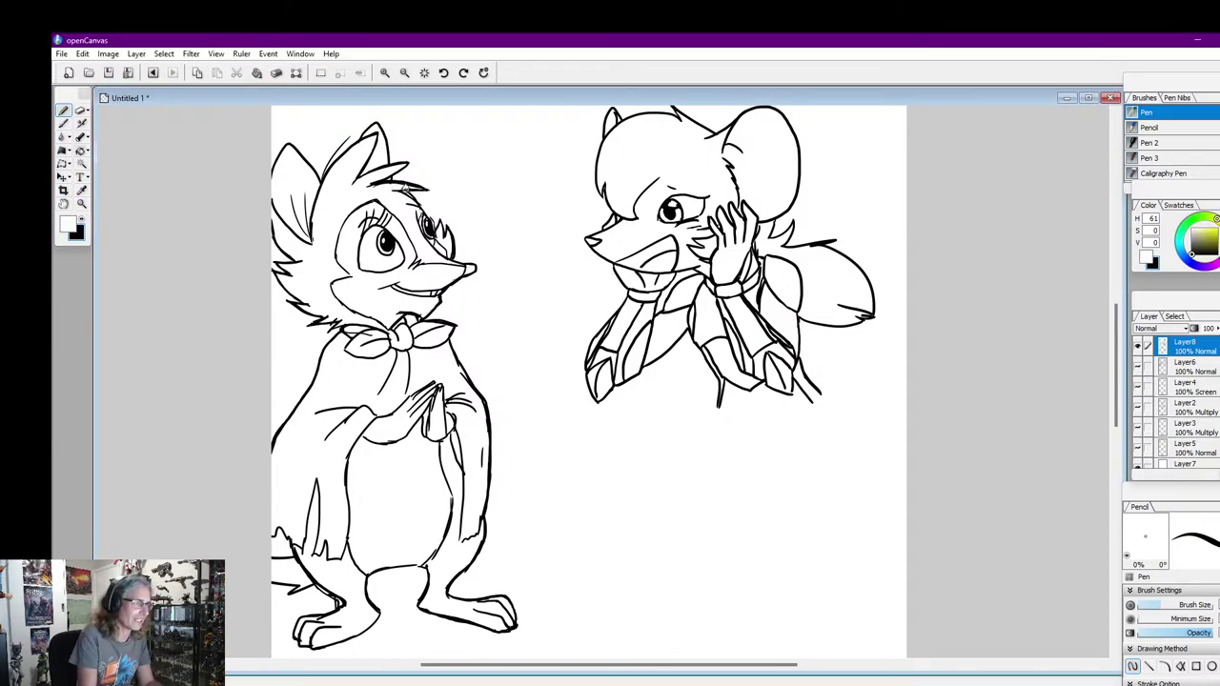
{"action": "left_click", "coordinate": [83, 221]}
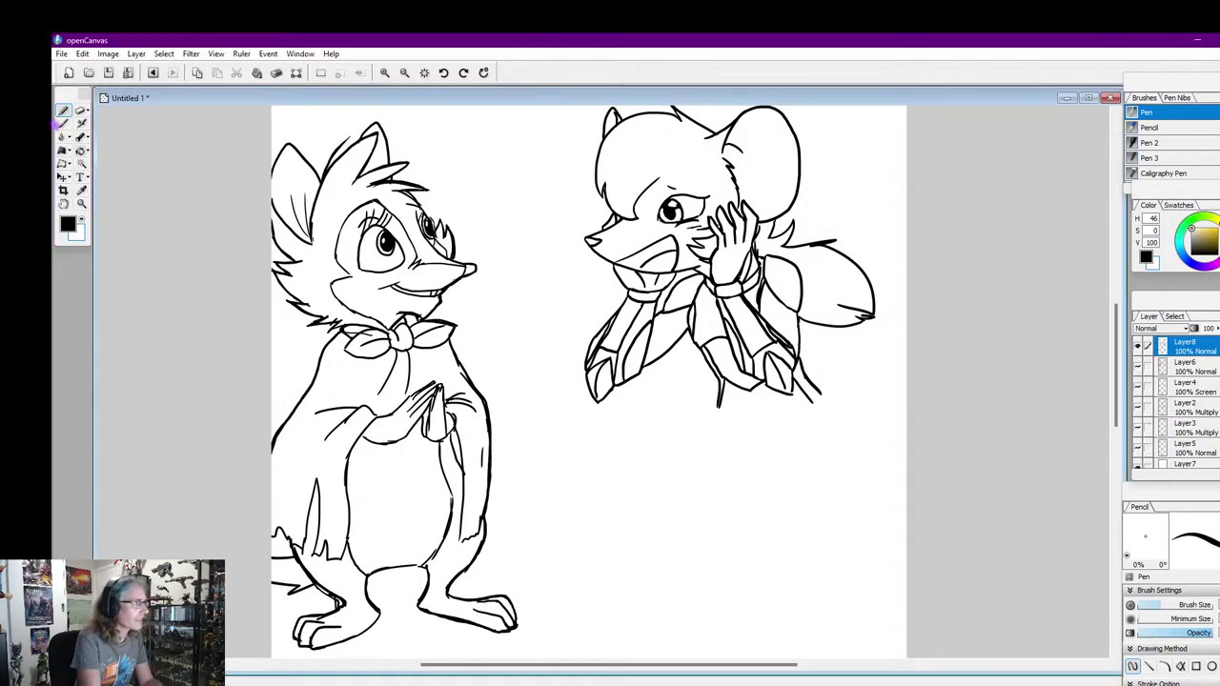
Enclose the whole cloaked character in a polygon selection from the ears down to the feet
{"action": "left_click", "coordinate": [63, 164]}
{"action": "left_click", "coordinate": [244, 122]}
{"action": "left_click", "coordinate": [362, 112]}
{"action": "left_click", "coordinate": [434, 129]}
{"action": "left_click", "coordinate": [491, 203]}
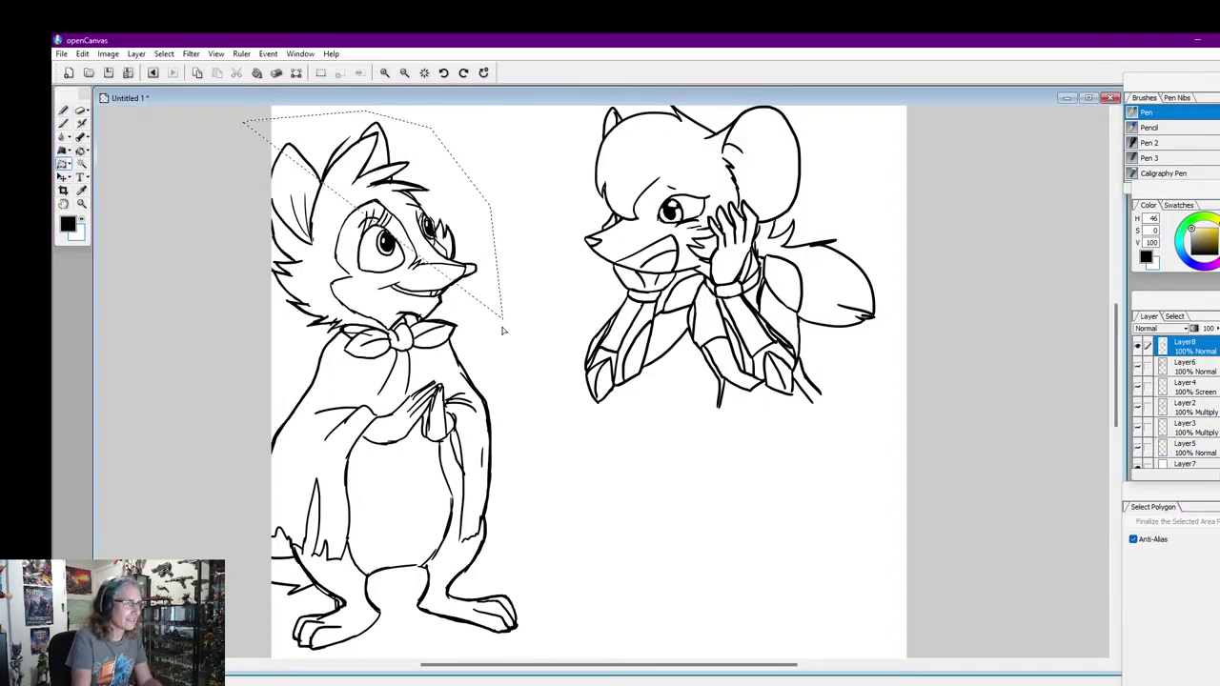
{"action": "left_click", "coordinate": [508, 439]}
{"action": "left_click", "coordinate": [527, 499]}
{"action": "left_click", "coordinate": [551, 551]}
{"action": "left_click", "coordinate": [529, 646]}
{"action": "left_click", "coordinate": [234, 652]}
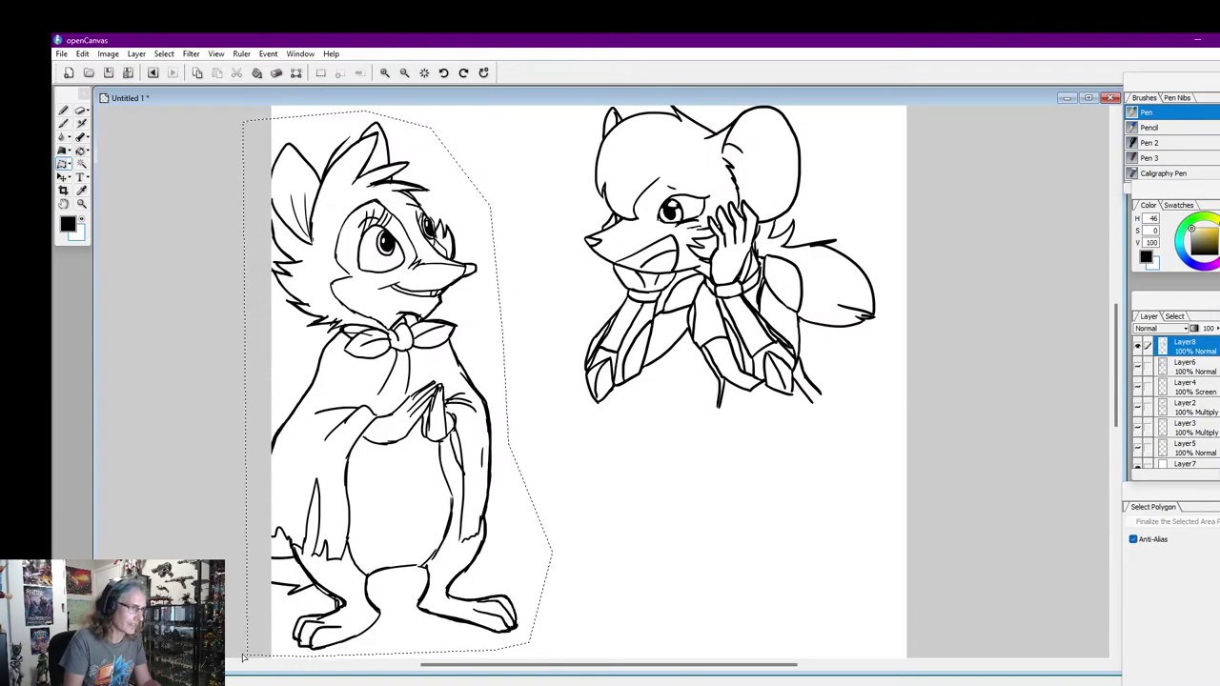
{"action": "double_click", "coordinate": [185, 474]}
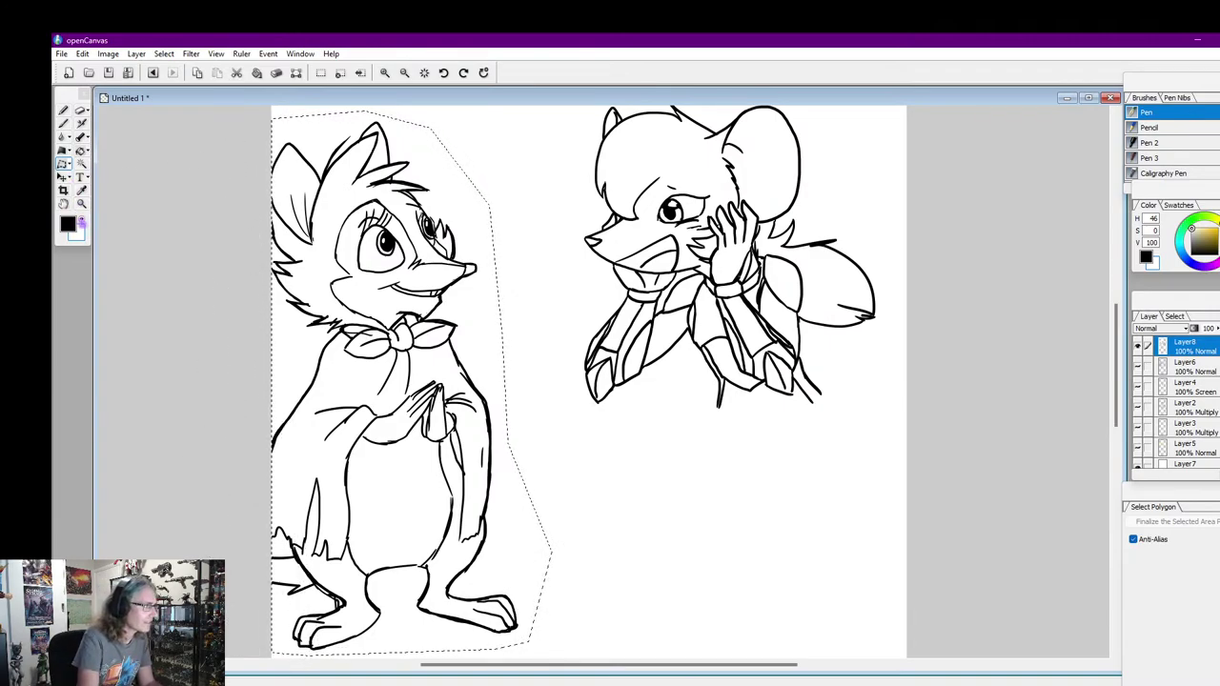
Touch up the far eye's pupil and its lower edge with white and black pen strokes
{"action": "left_click", "coordinate": [64, 111]}
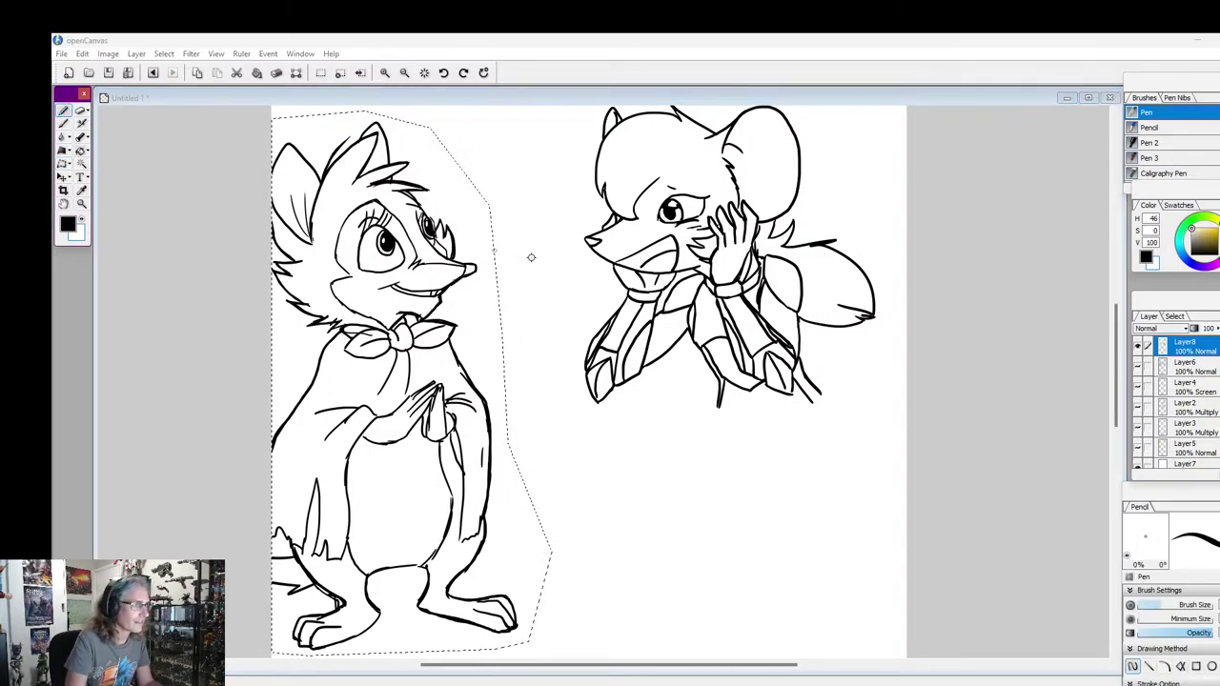
{"action": "scroll", "coordinate": [181, 424], "scroll_direction": "down", "scroll_amount": 1}
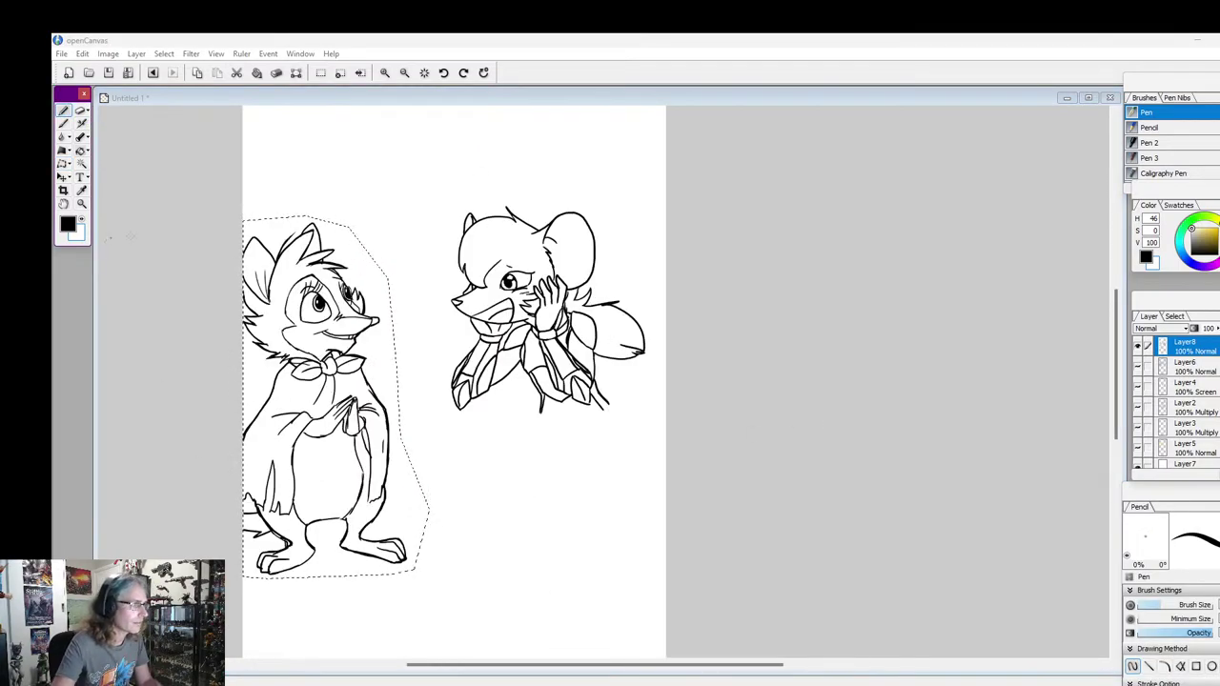
{"action": "scroll", "coordinate": [134, 239], "scroll_direction": "up", "scroll_amount": 2}
{"action": "scroll", "coordinate": [747, 512], "scroll_direction": "down", "scroll_amount": 3}
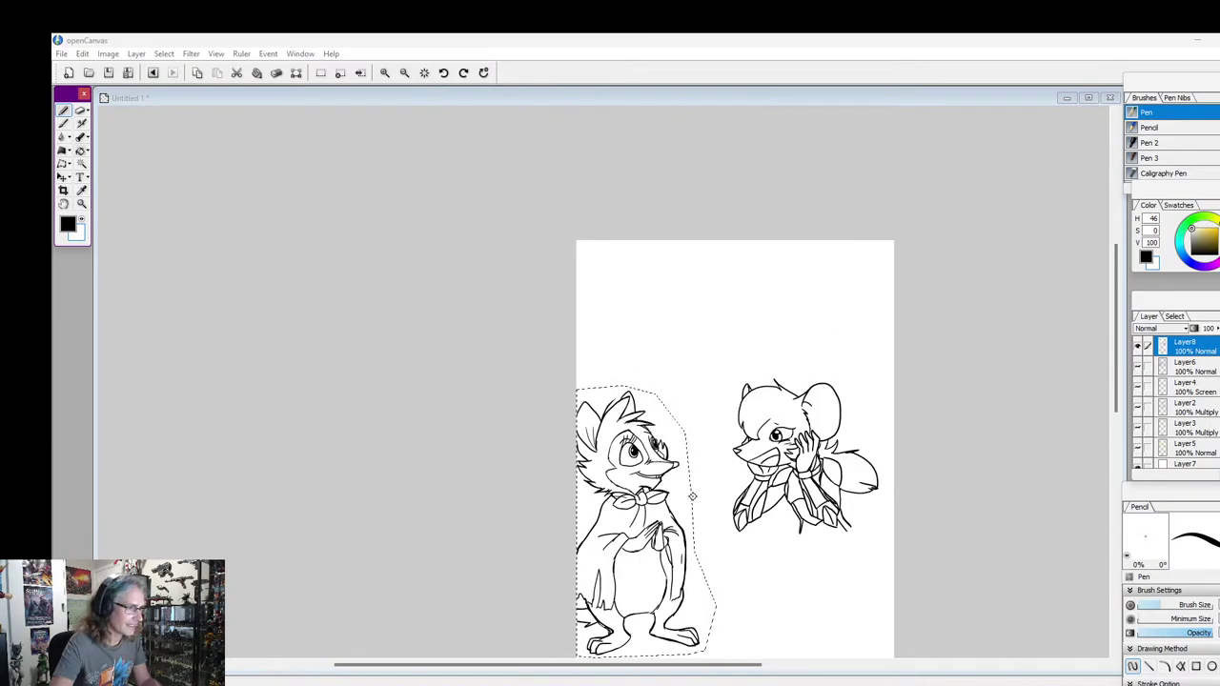
{"action": "scroll", "coordinate": [691, 497], "scroll_direction": "up", "scroll_amount": 1}
{"action": "scroll", "coordinate": [690, 497], "scroll_direction": "up", "scroll_amount": 2}
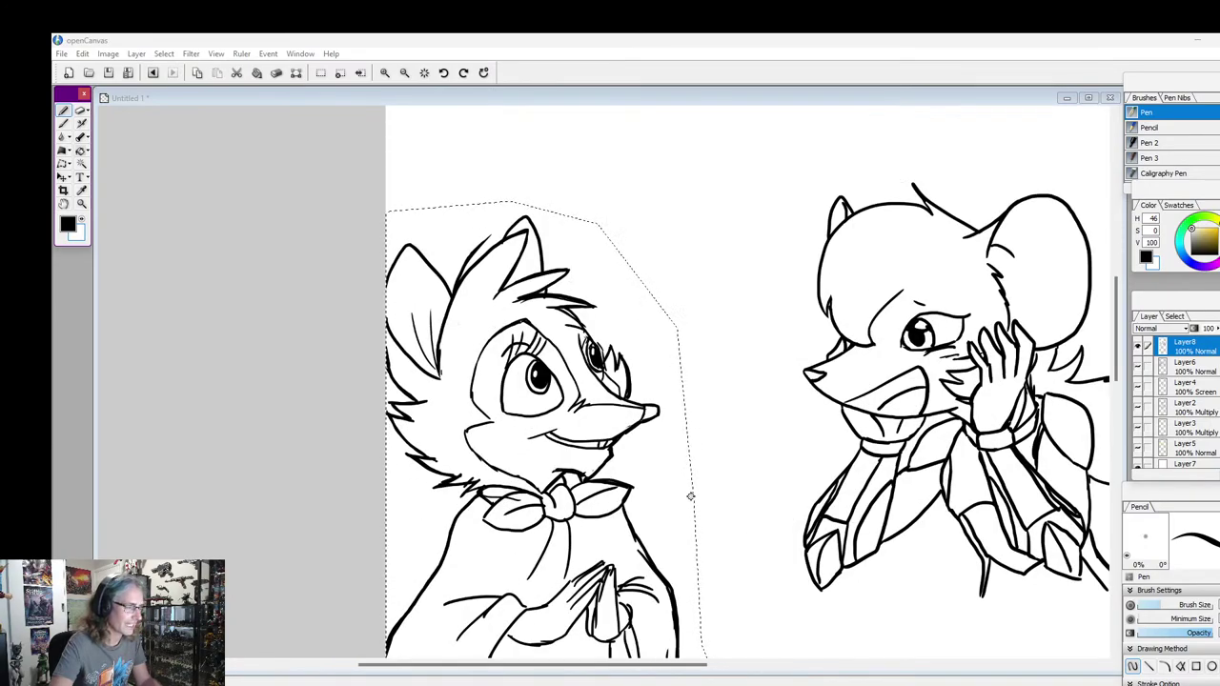
{"action": "scroll", "coordinate": [691, 497], "scroll_direction": "up", "scroll_amount": 1}
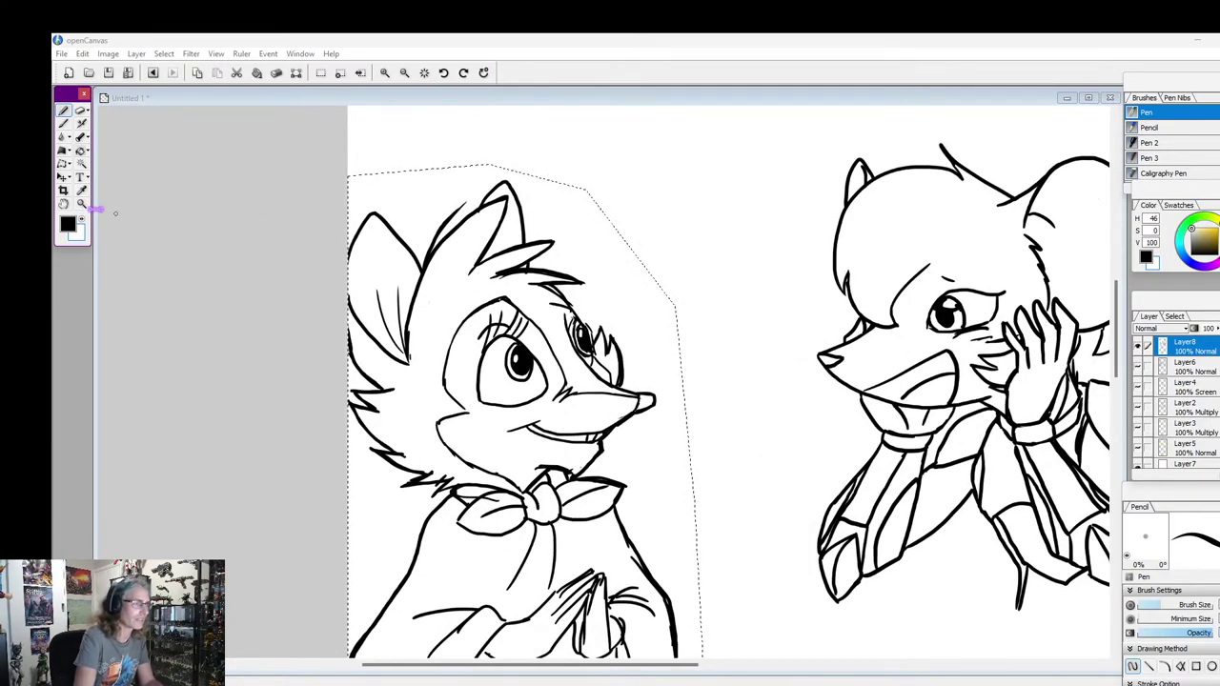
{"action": "left_click", "coordinate": [82, 219]}
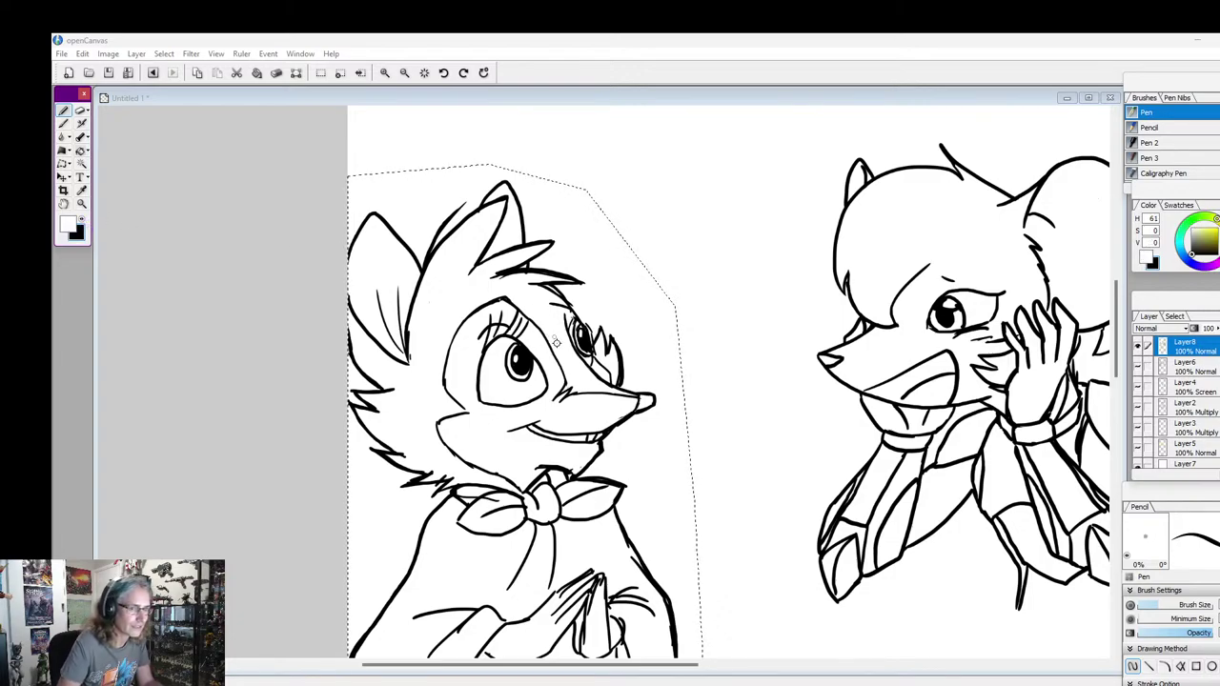
{"action": "left_click", "coordinate": [588, 352]}
{"action": "left_click_drag", "start_coordinate": [588, 352], "coordinate": [584, 349]}
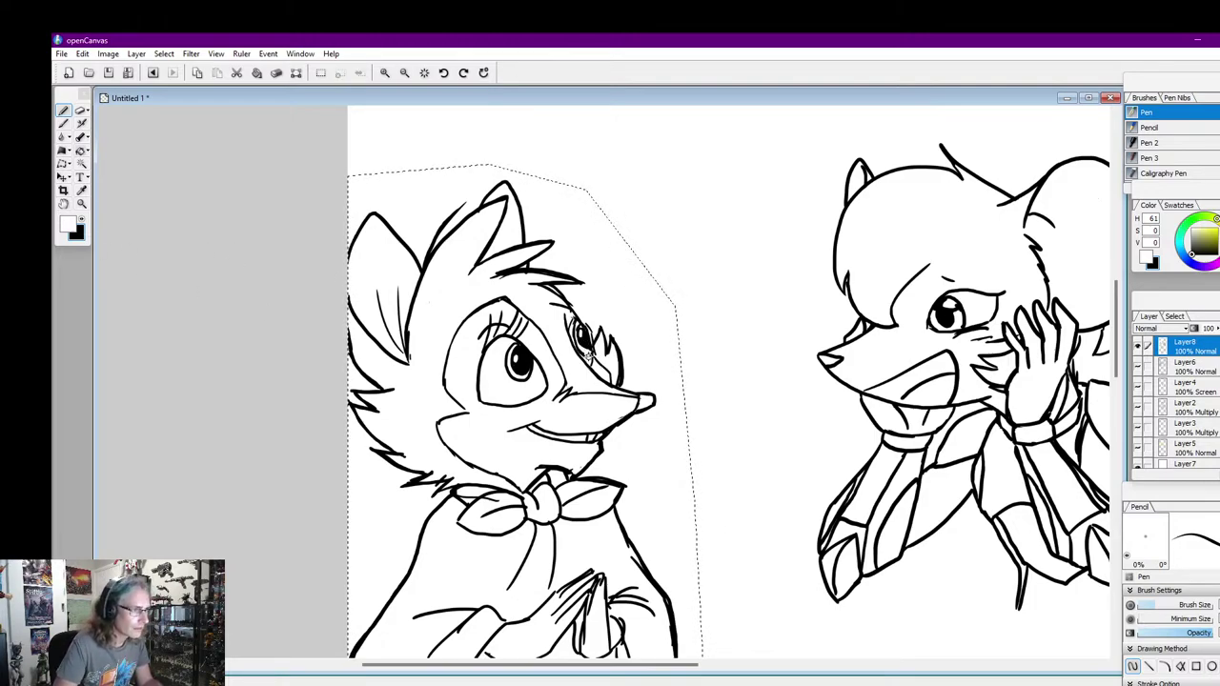
{"action": "left_click", "coordinate": [81, 219]}
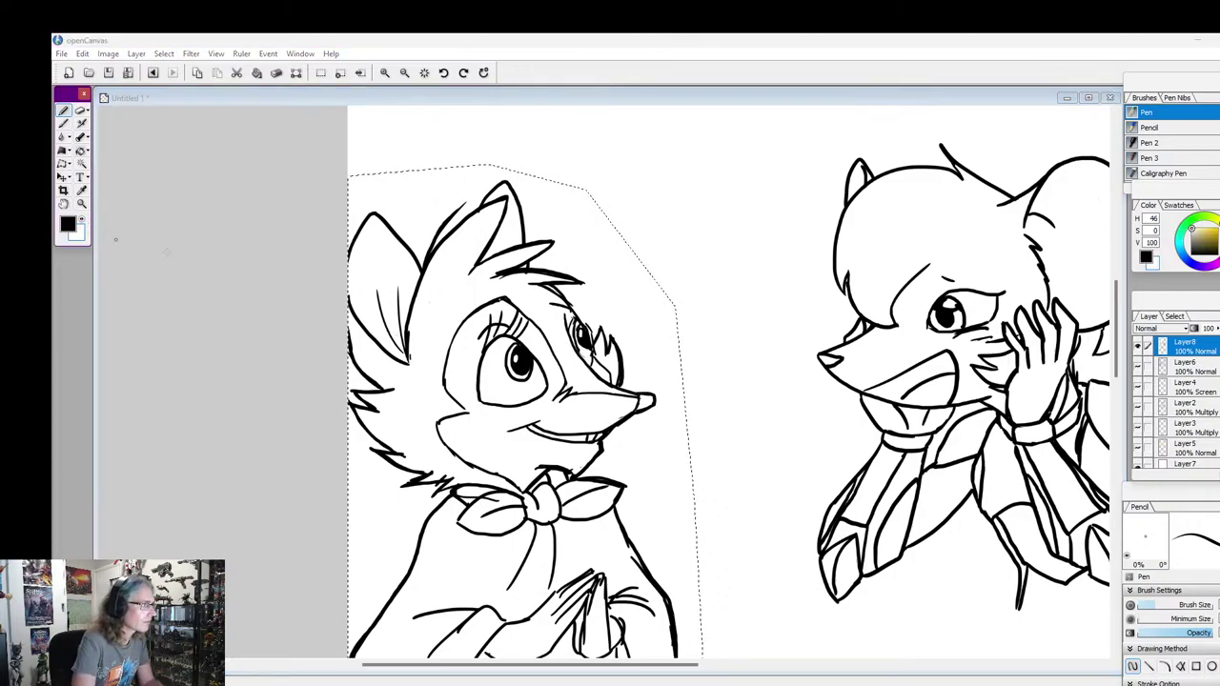
{"action": "left_click", "coordinate": [583, 348]}
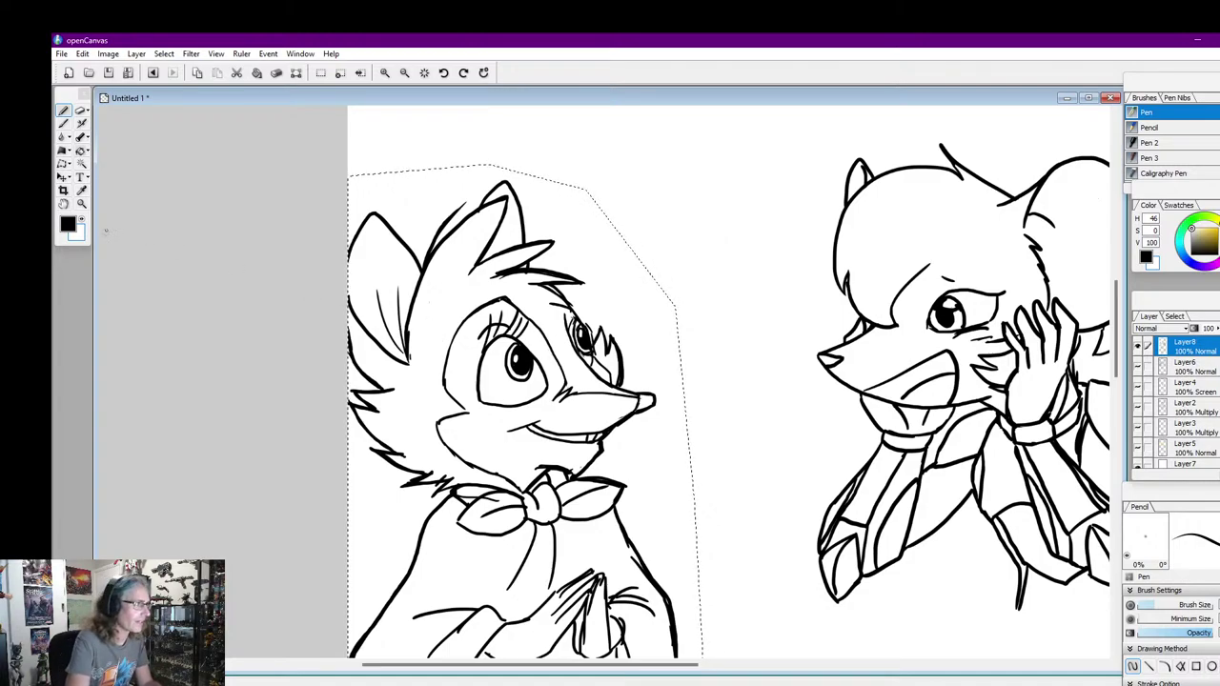
Paint out the cloaked character's far pupil in white and redraw the iris and pupil in black pen strokes
{"action": "left_click", "coordinate": [82, 221]}
{"action": "left_click_drag", "start_coordinate": [579, 334], "coordinate": [588, 356]}
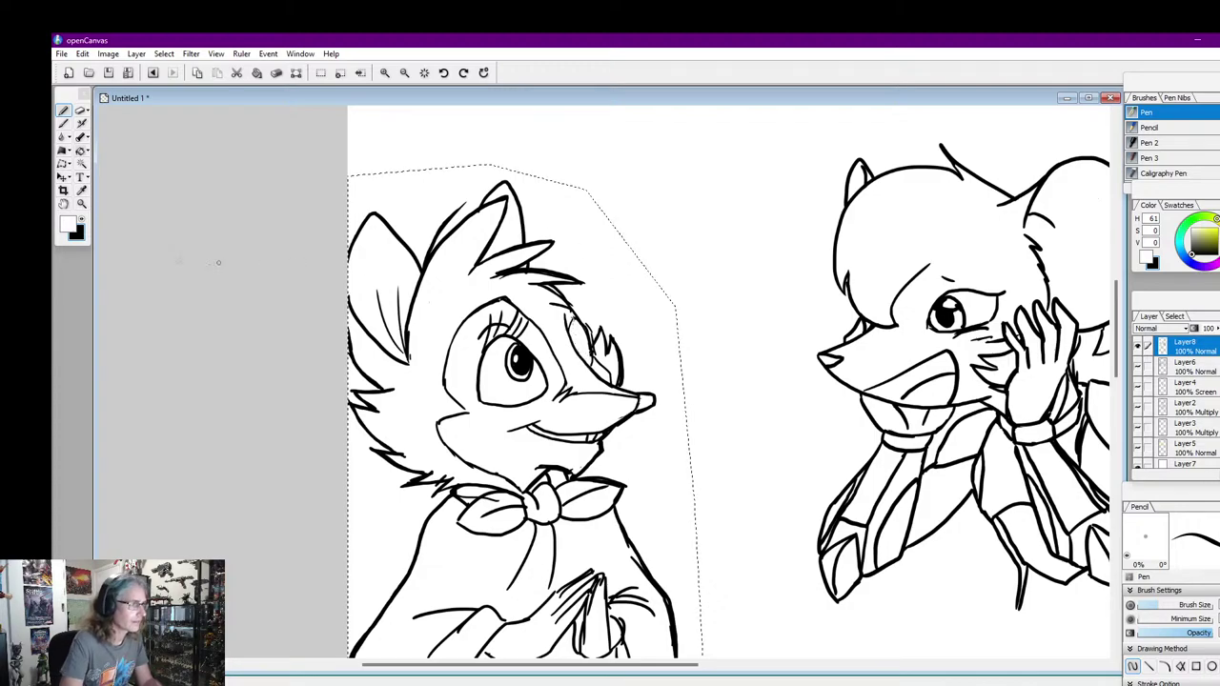
{"action": "key", "text": "x"}
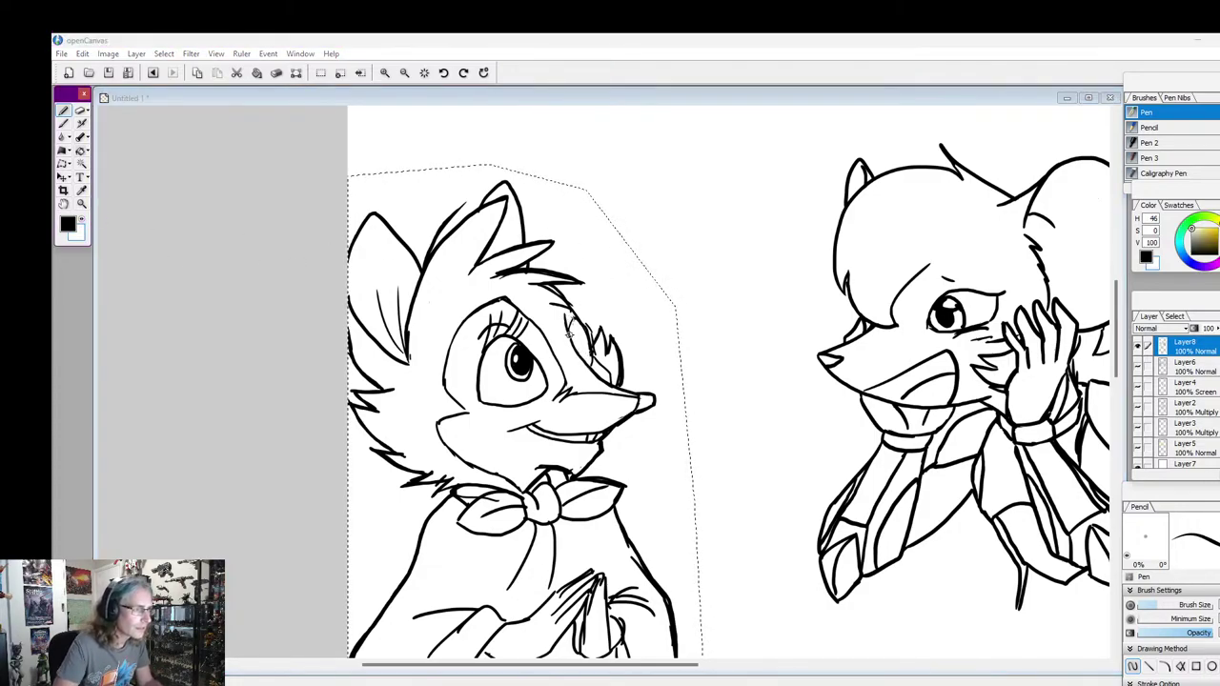
{"action": "left_click", "coordinate": [571, 335]}
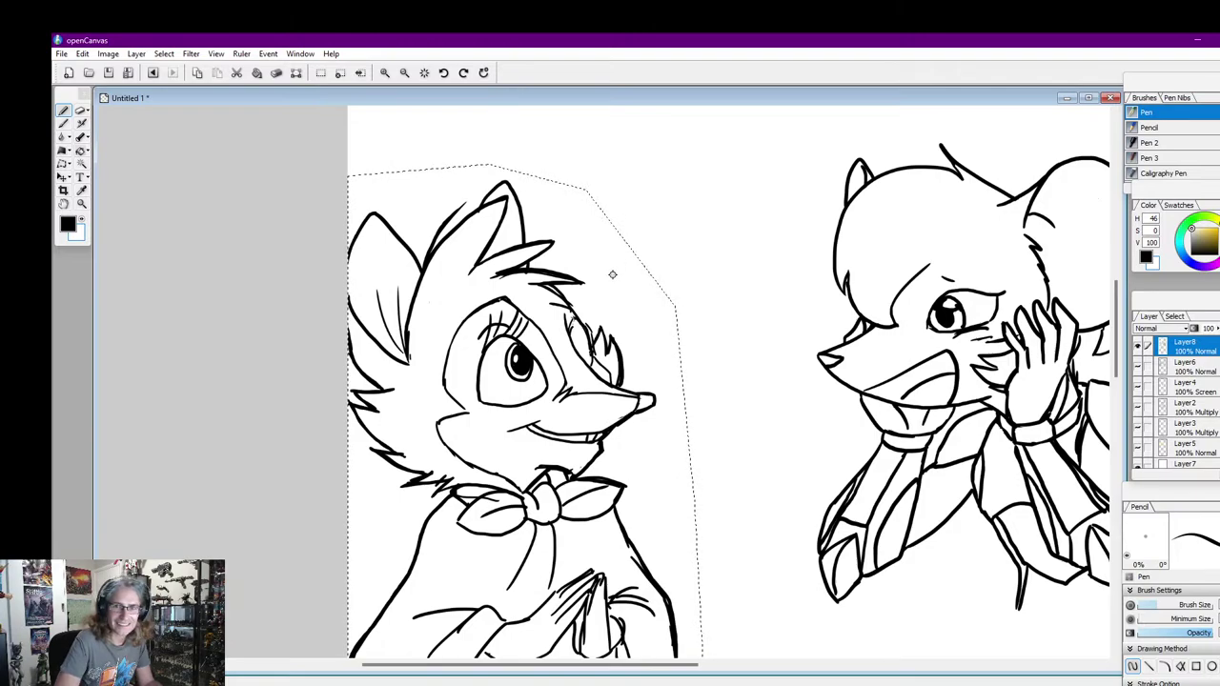
{"action": "key", "text": "ctrl+z"}
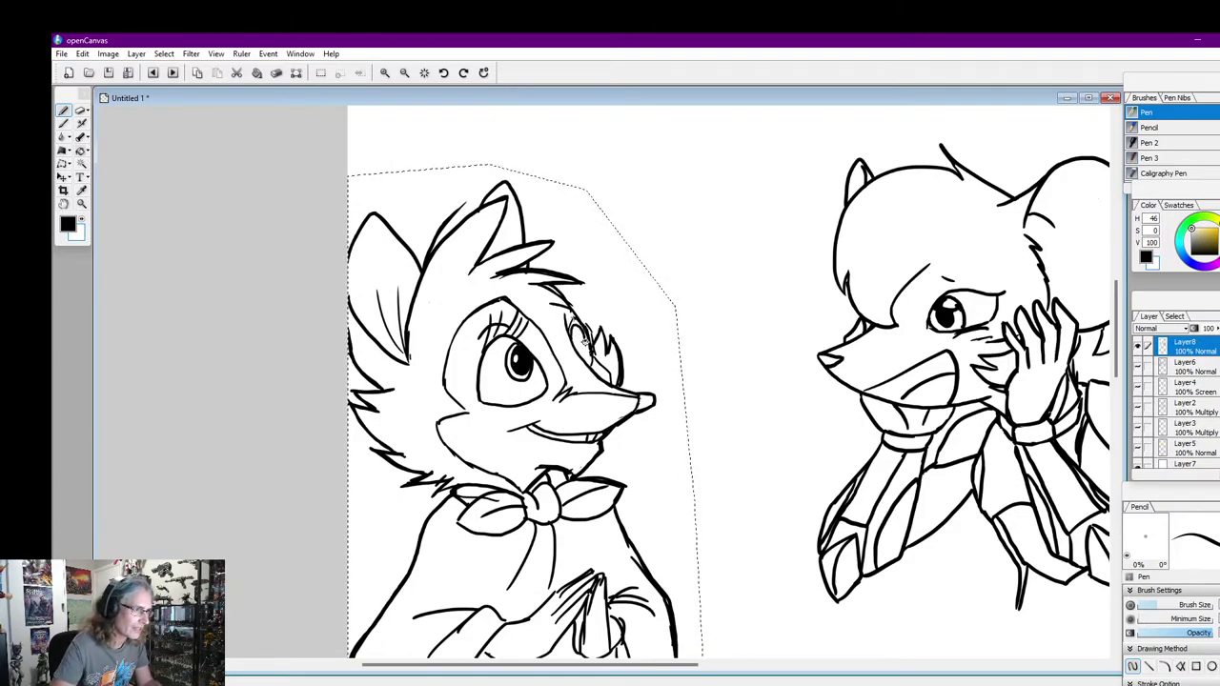
{"action": "mouse_move", "coordinate": [582, 351]}
{"action": "left_mouse_down"}
{"action": "mouse_move", "coordinate": [578, 329]}
{"action": "mouse_move", "coordinate": [578, 345]}
{"action": "left_mouse_up"}
{"action": "key", "text": "ctrl+z"}
{"action": "left_click_drag", "start_coordinate": [574, 331], "coordinate": [582, 350]}
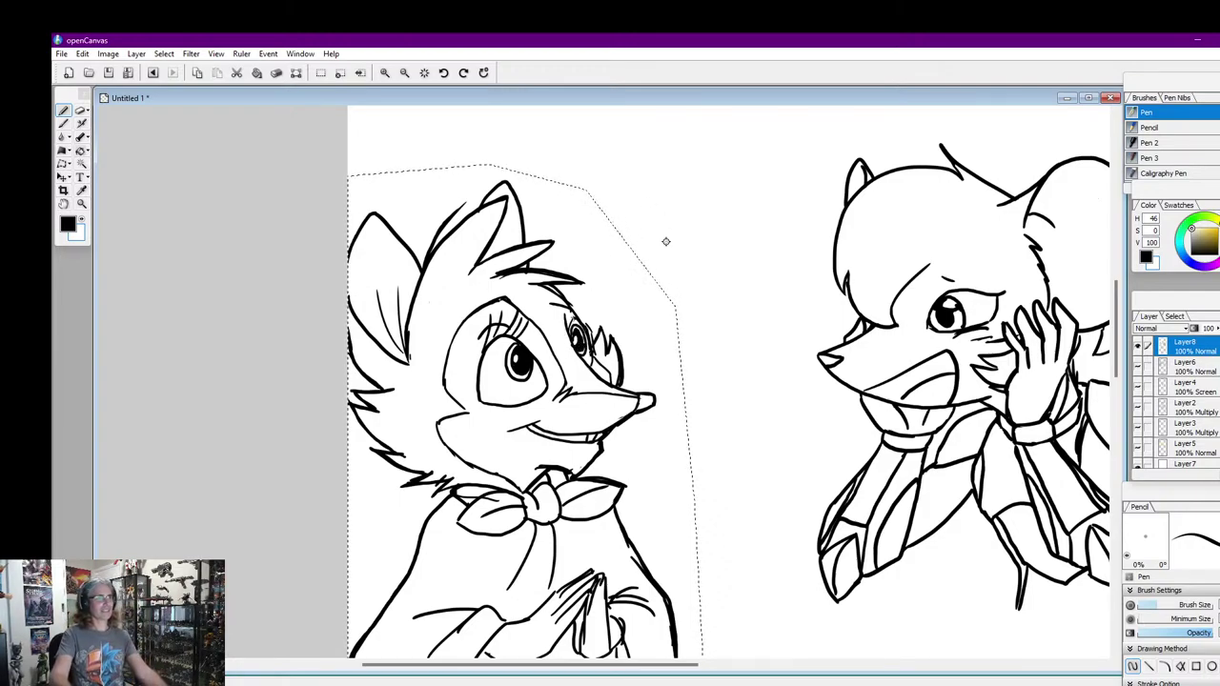
Refine the far eye's pupil with a black stroke and clean its edges with small white touch-ups
{"action": "left_click_drag", "start_coordinate": [578, 337], "coordinate": [576, 338]}
{"action": "key", "text": "ctrl+z"}
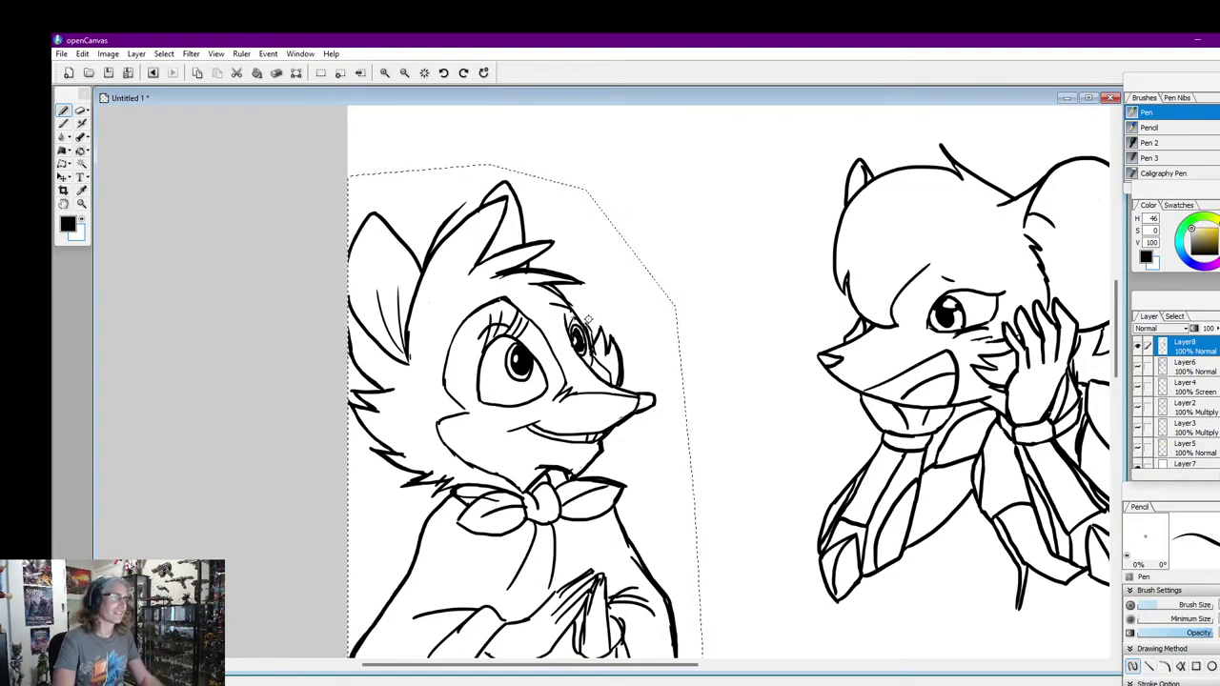
{"action": "left_click_drag", "start_coordinate": [578, 335], "coordinate": [581, 340]}
{"action": "left_click", "coordinate": [82, 219]}
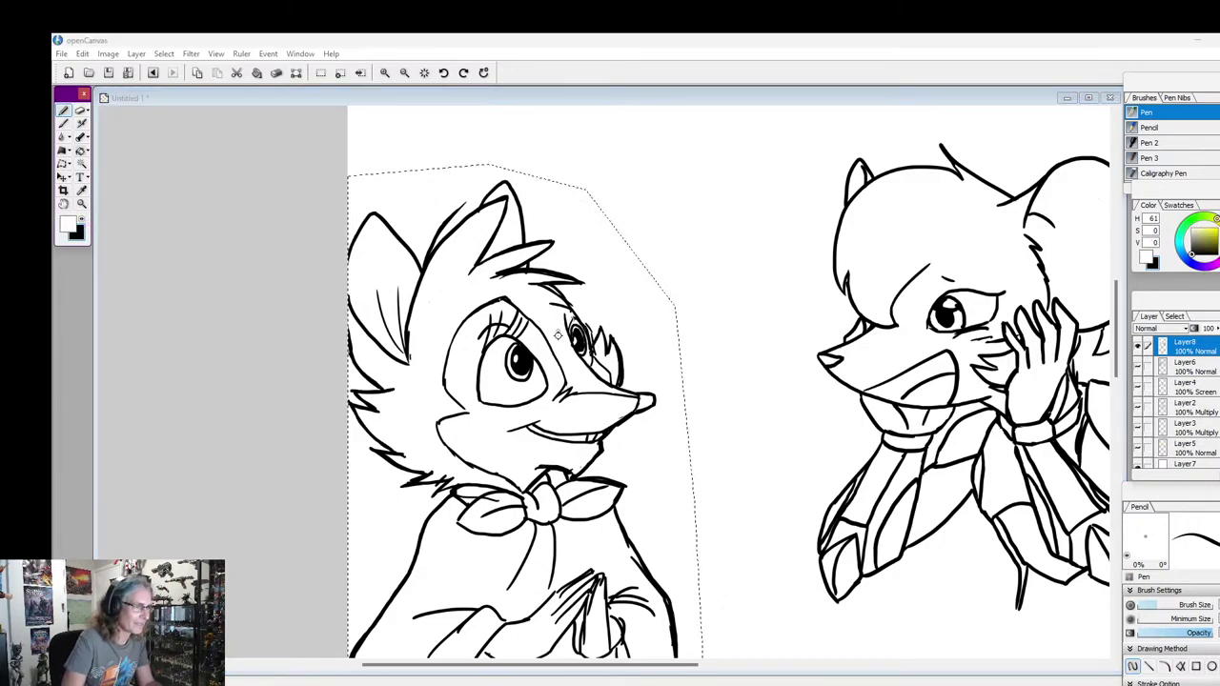
{"action": "left_click_drag", "start_coordinate": [579, 331], "coordinate": [584, 349]}
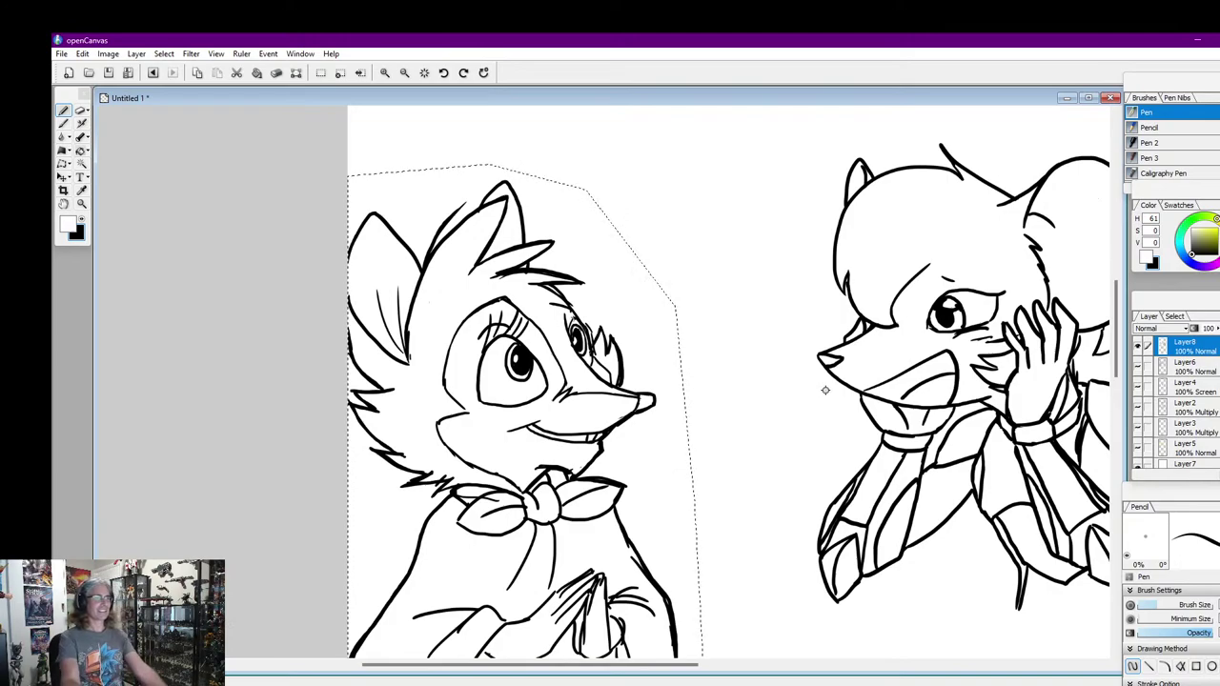
{"action": "left_click_drag", "start_coordinate": [568, 348], "coordinate": [570, 348]}
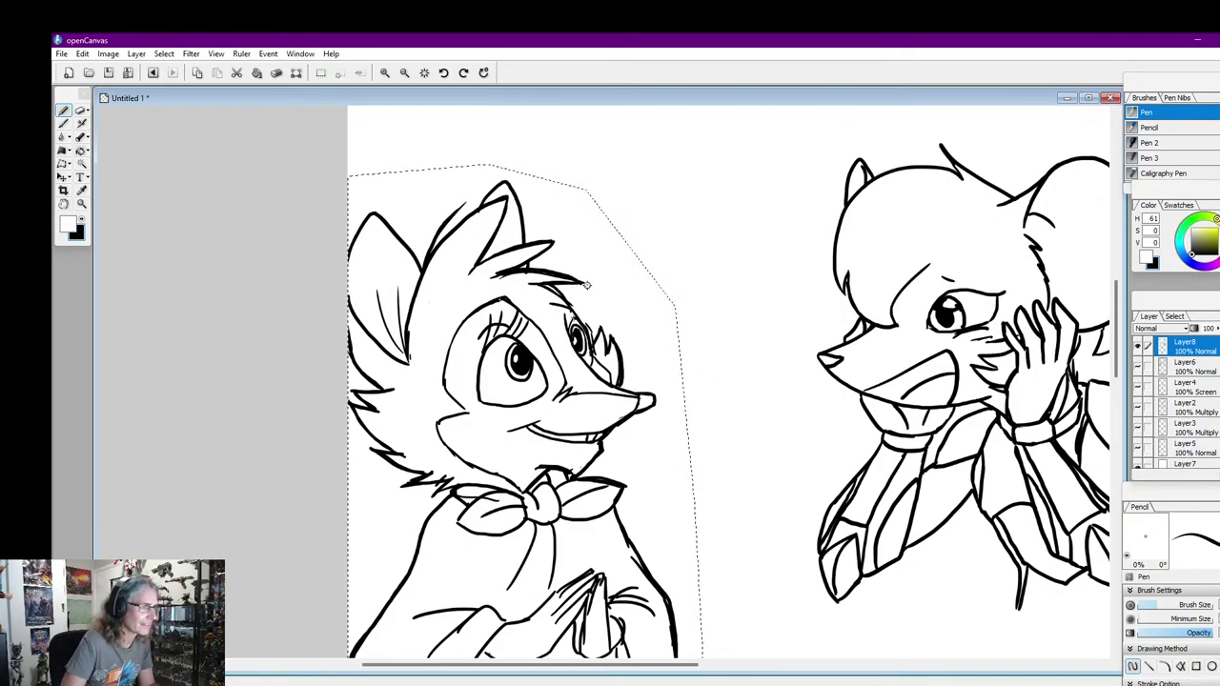
{"action": "left_click", "coordinate": [84, 220]}
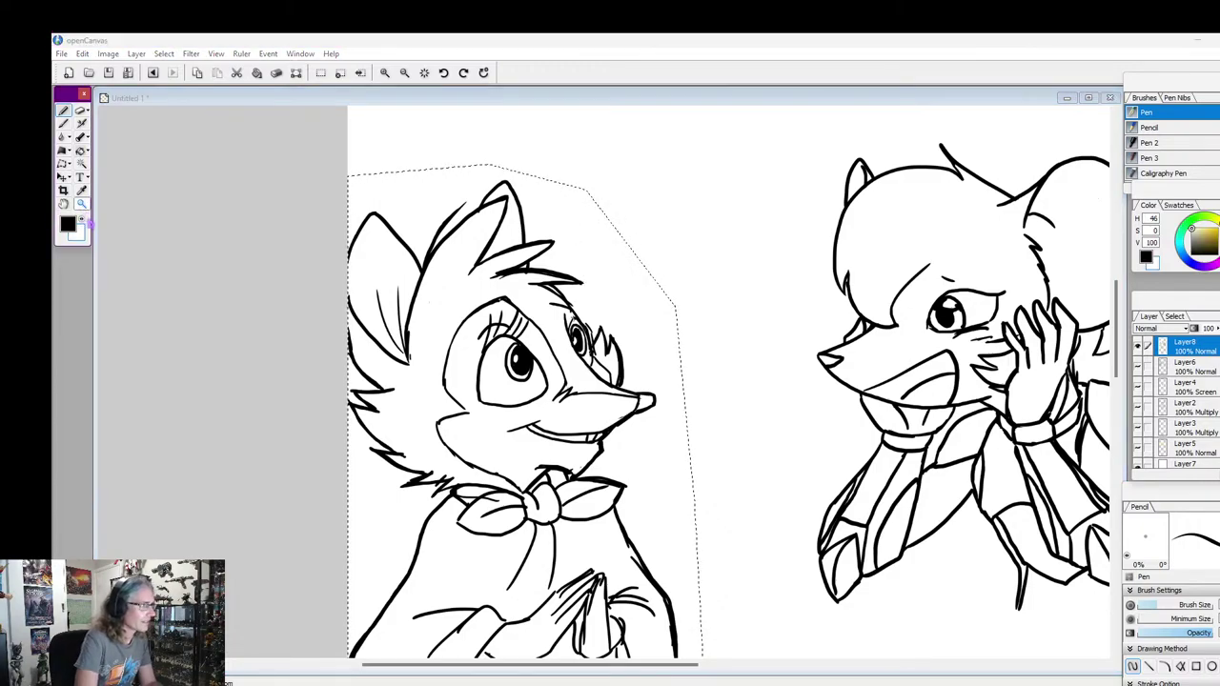
Try to resize the cloaked character by free-transforming its selection to about 106% width, and apply it
{"action": "mouse_move", "coordinate": [1115, 327]}
{"action": "left_mouse_down"}
{"action": "mouse_move", "coordinate": [1116, 367]}
{"action": "mouse_move", "coordinate": [1105, 321]}
{"action": "left_mouse_up"}
{"action": "scroll", "coordinate": [728, 382], "scroll_direction": "down", "scroll_amount": 1}
{"action": "scroll", "coordinate": [729, 381], "scroll_direction": "up", "scroll_amount": 2}
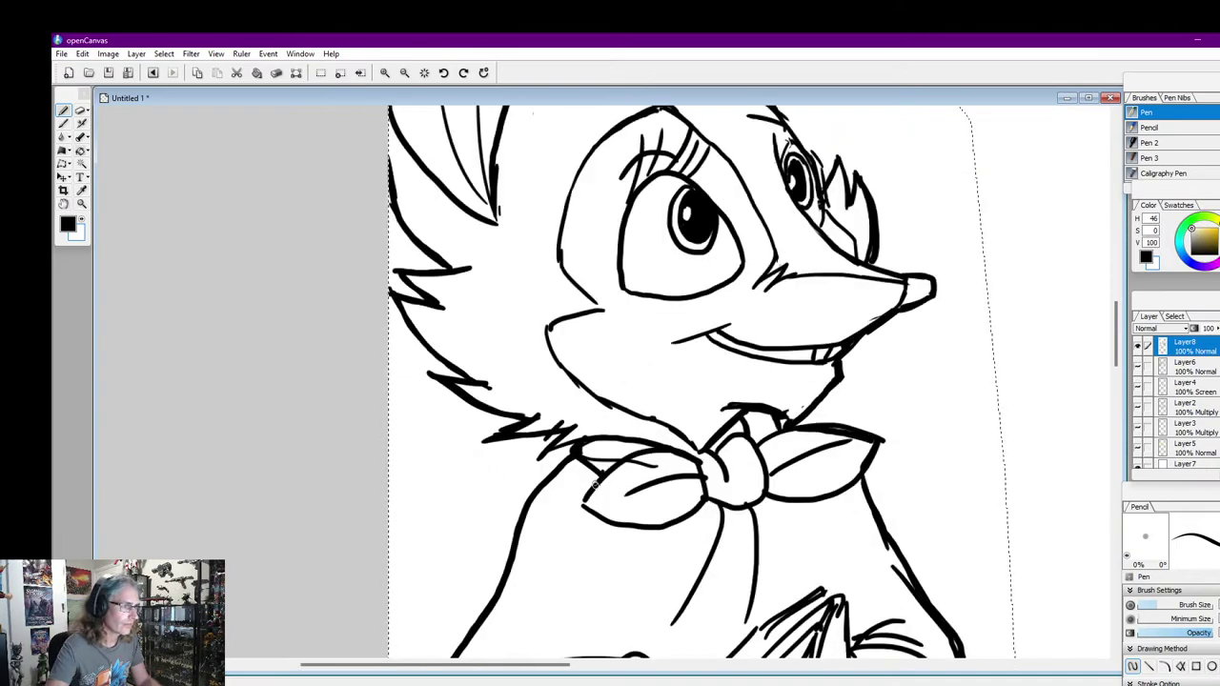
{"action": "scroll", "coordinate": [728, 382], "scroll_direction": "down", "scroll_amount": 5}
{"action": "scroll", "coordinate": [704, 508], "scroll_direction": "up", "scroll_amount": 1}
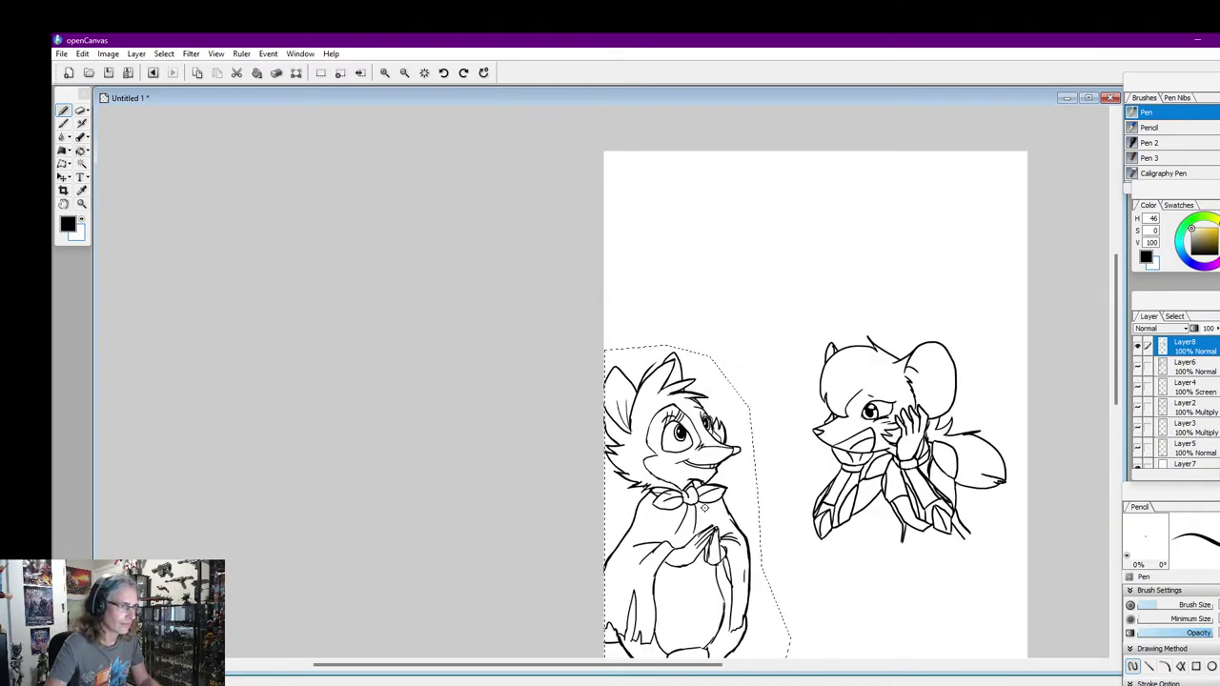
{"action": "left_click_drag", "start_coordinate": [602, 665], "coordinate": [656, 666]}
{"action": "left_click_drag", "start_coordinate": [1117, 321], "coordinate": [1117, 347]}
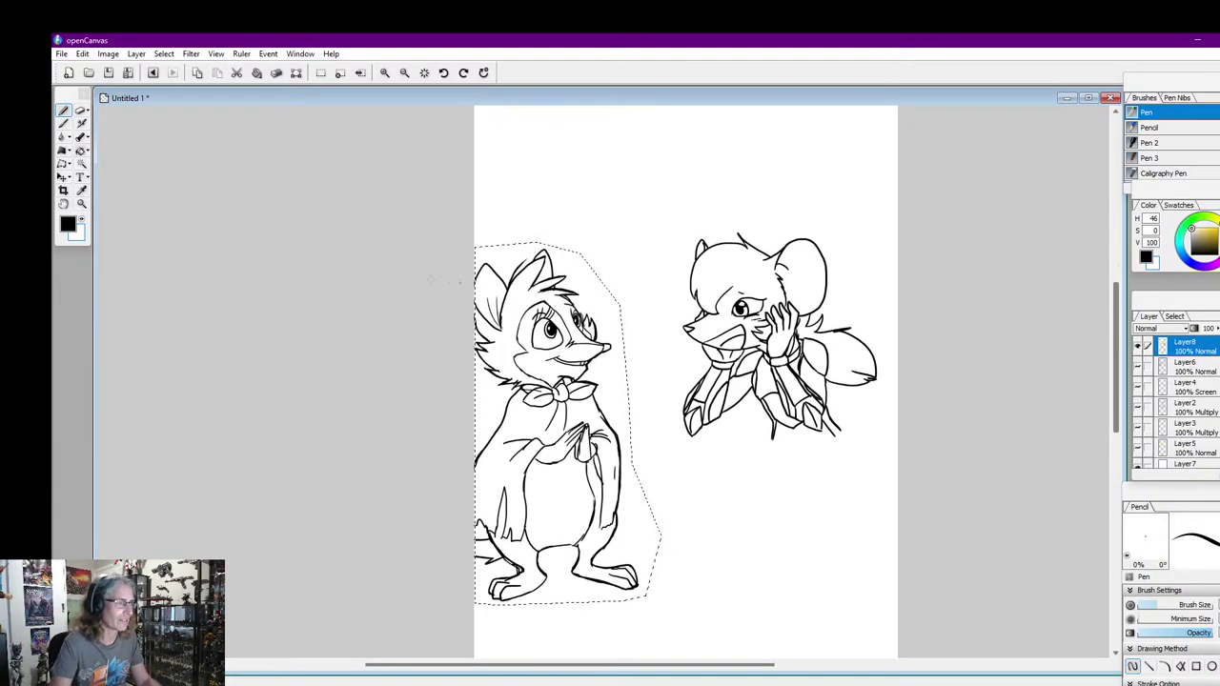
{"action": "left_click", "coordinate": [108, 55]}
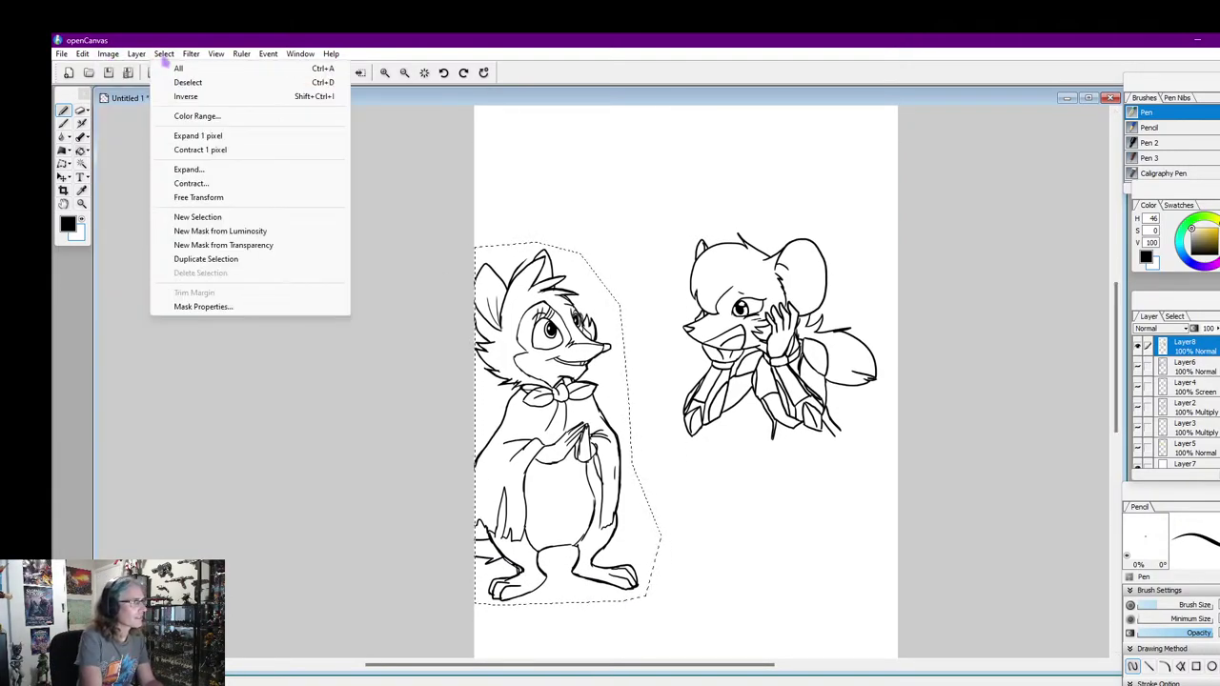
{"action": "mouse_move", "coordinate": [191, 55]}
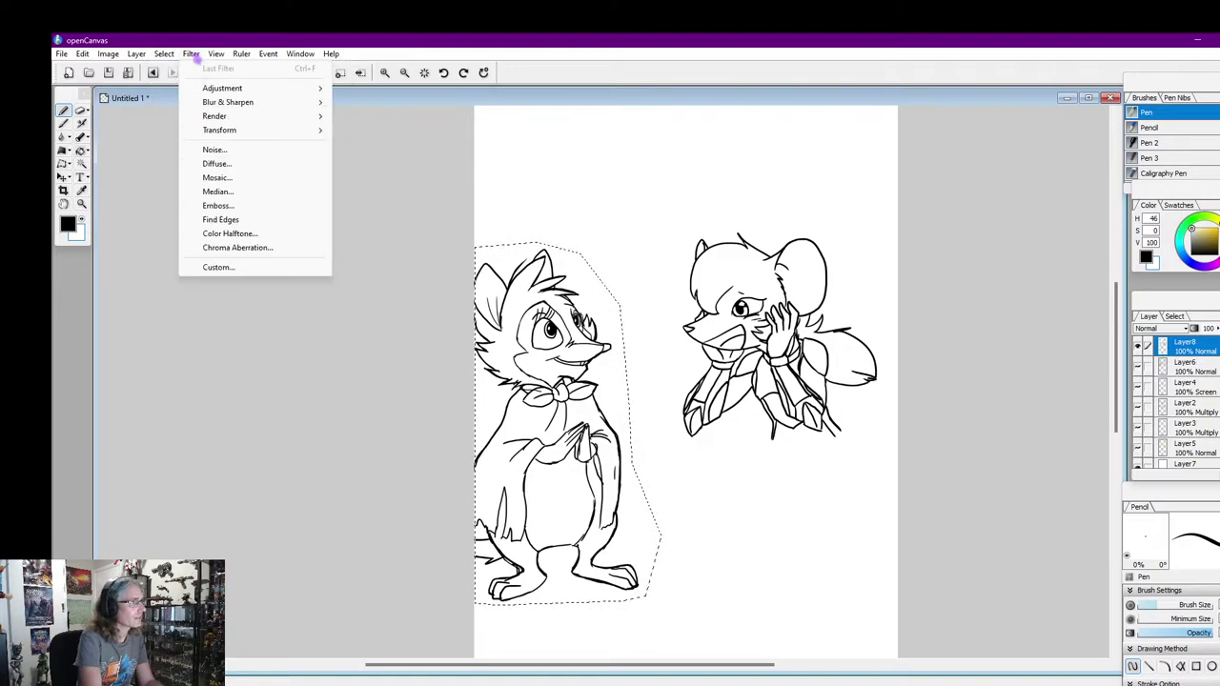
{"action": "mouse_move", "coordinate": [229, 134]}
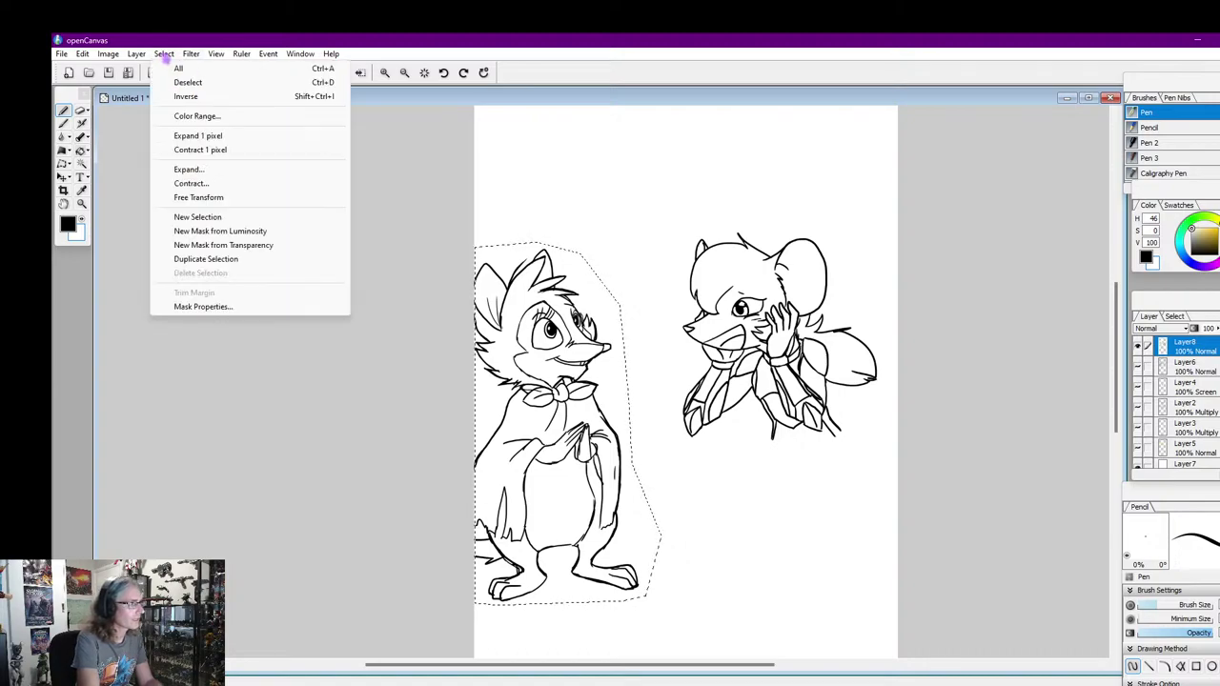
{"action": "left_click", "coordinate": [216, 198]}
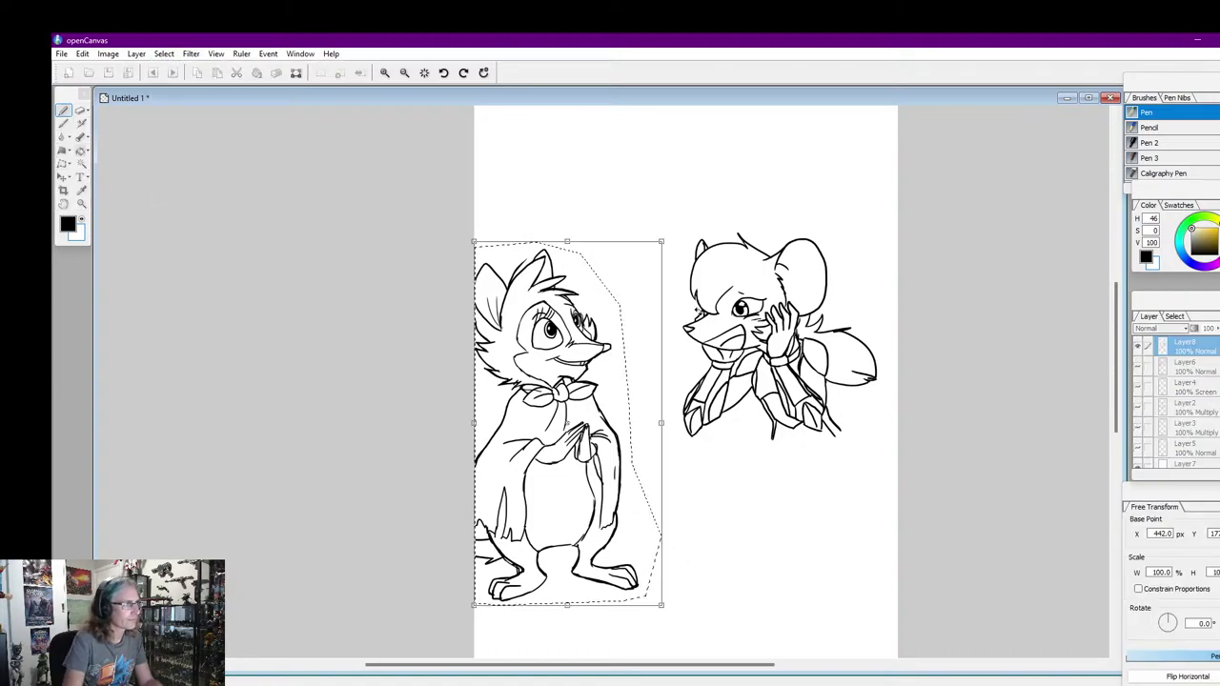
{"action": "left_click_drag", "start_coordinate": [662, 241], "coordinate": [620, 318]}
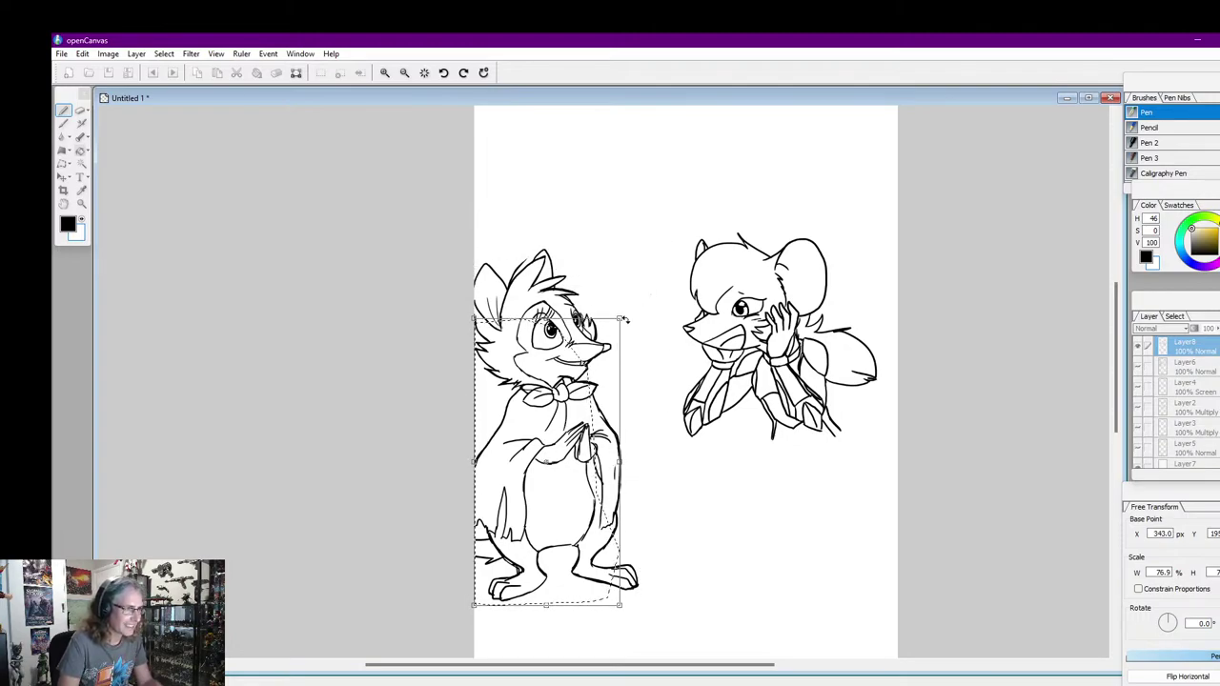
{"action": "left_click_drag", "start_coordinate": [624, 320], "coordinate": [674, 229]}
{"action": "left_click", "coordinate": [111, 54]}
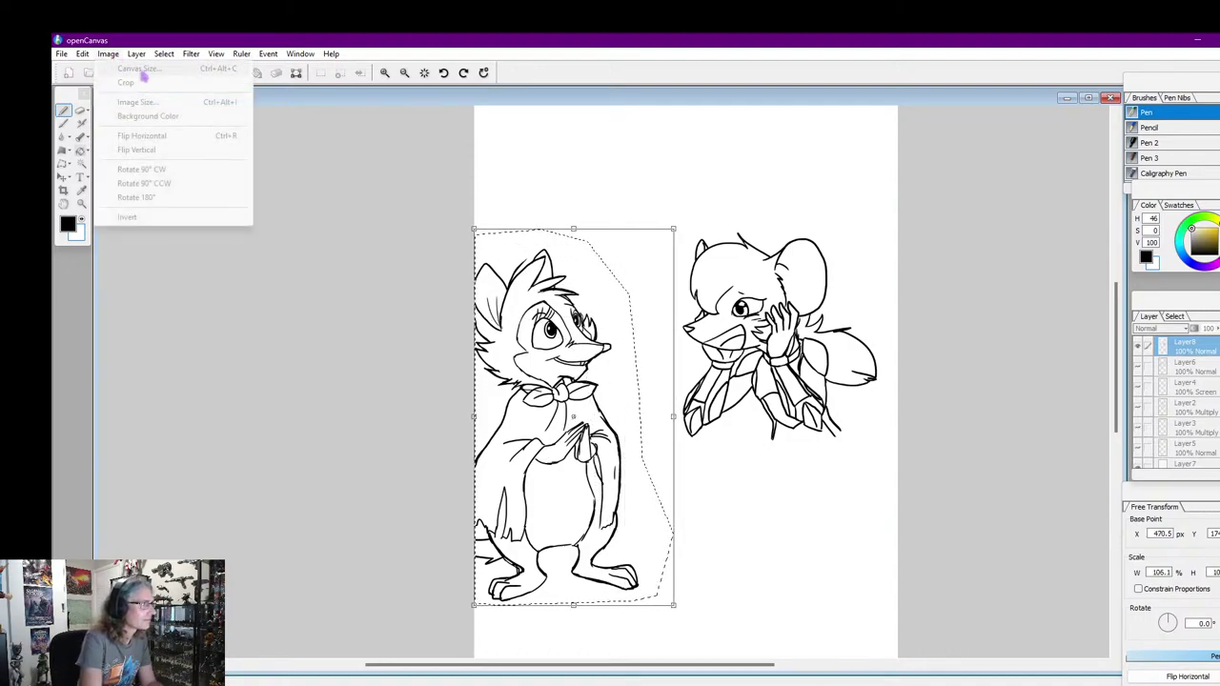
{"action": "left_click", "coordinate": [320, 178]}
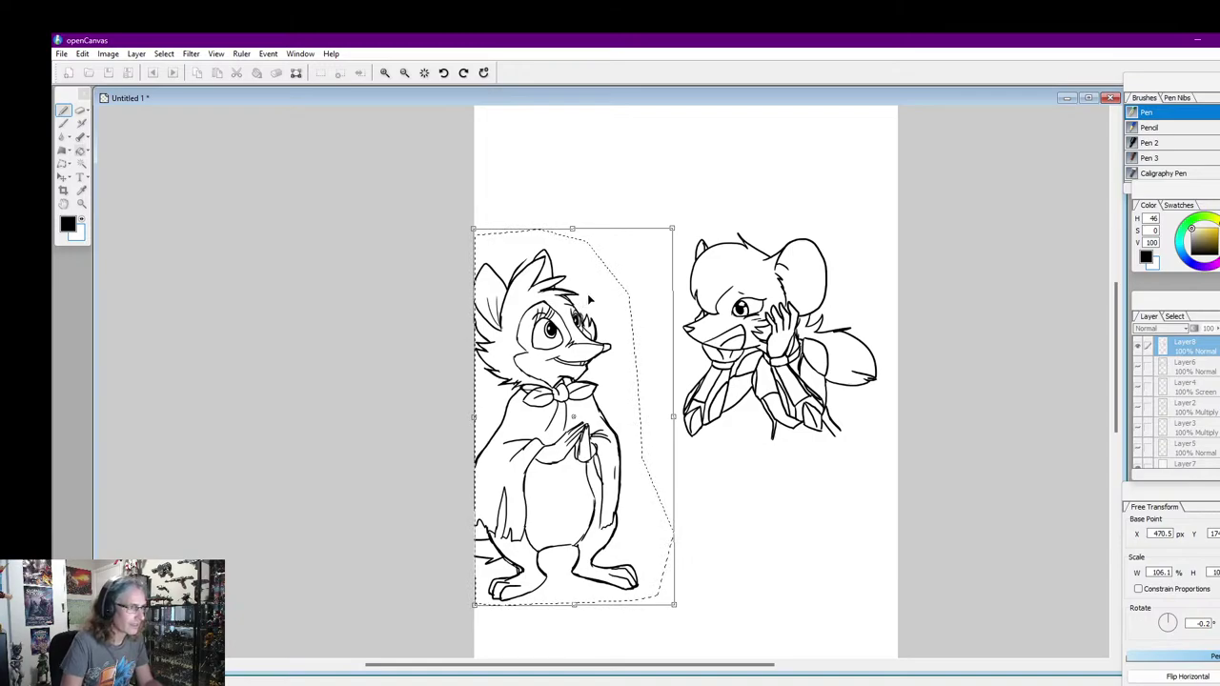
{"action": "left_click", "coordinate": [82, 151]}
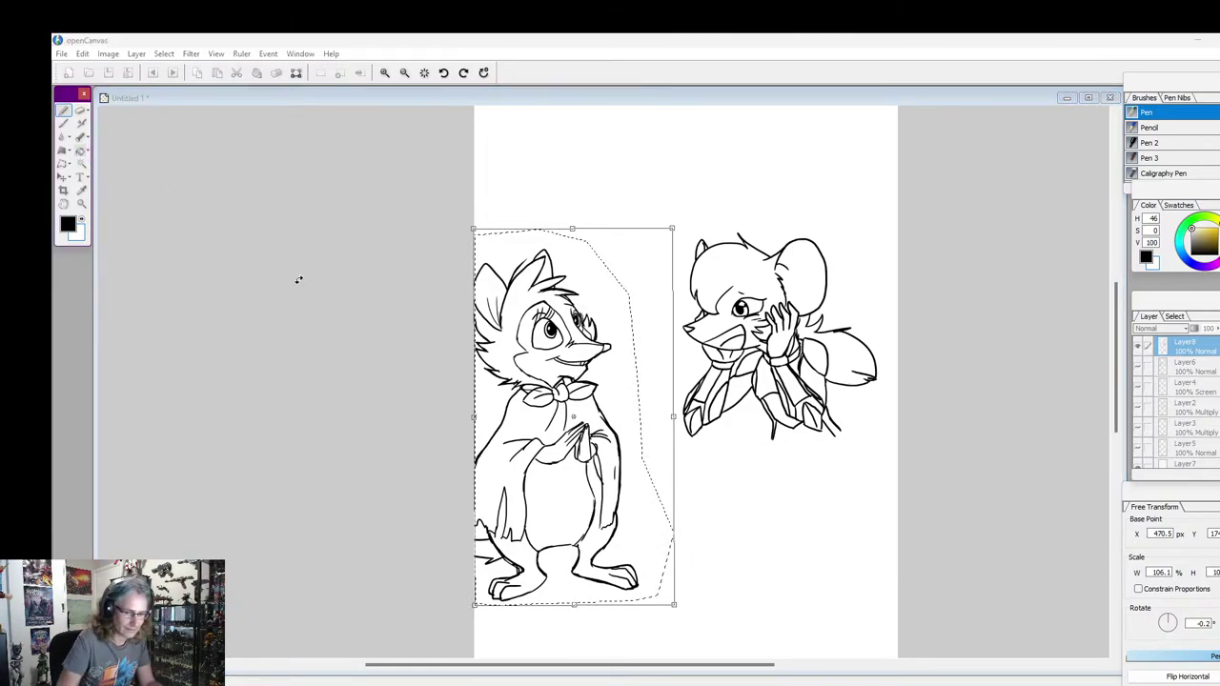
{"action": "key", "text": "Return"}
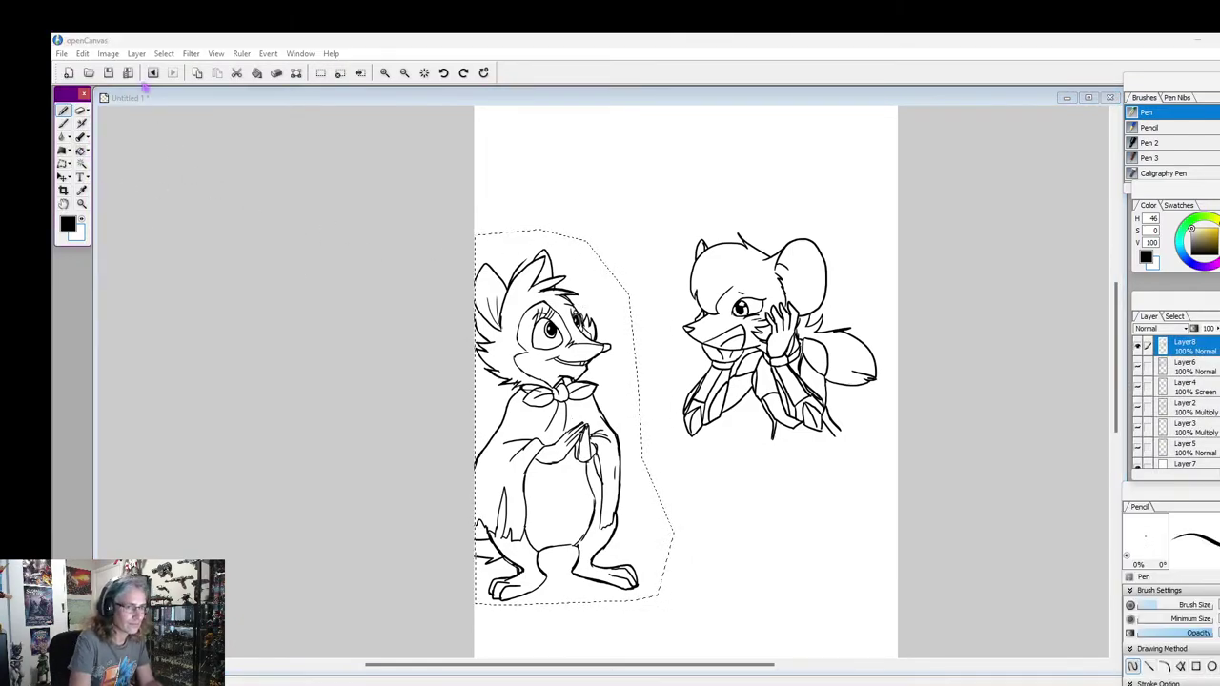
Scale the selected cloaked character down to about 76.5%, move it slightly up along the canvas edge, apply the transform and deselect
{"action": "left_click", "coordinate": [109, 55]}
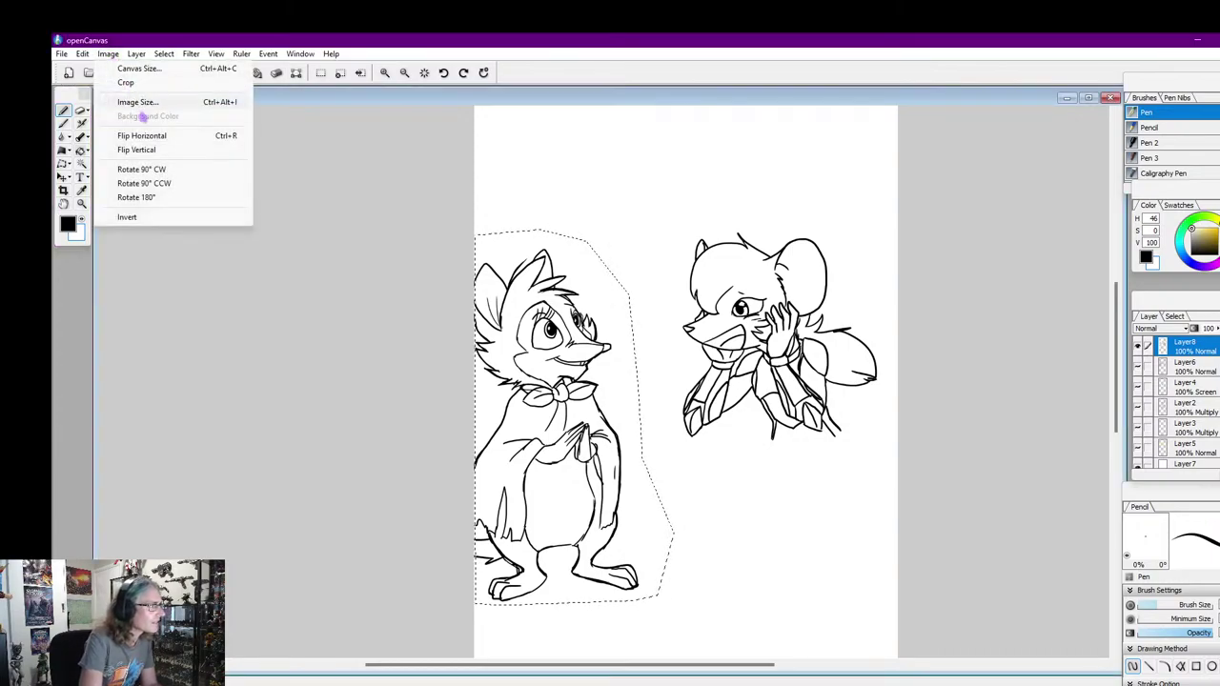
{"action": "mouse_move", "coordinate": [138, 56]}
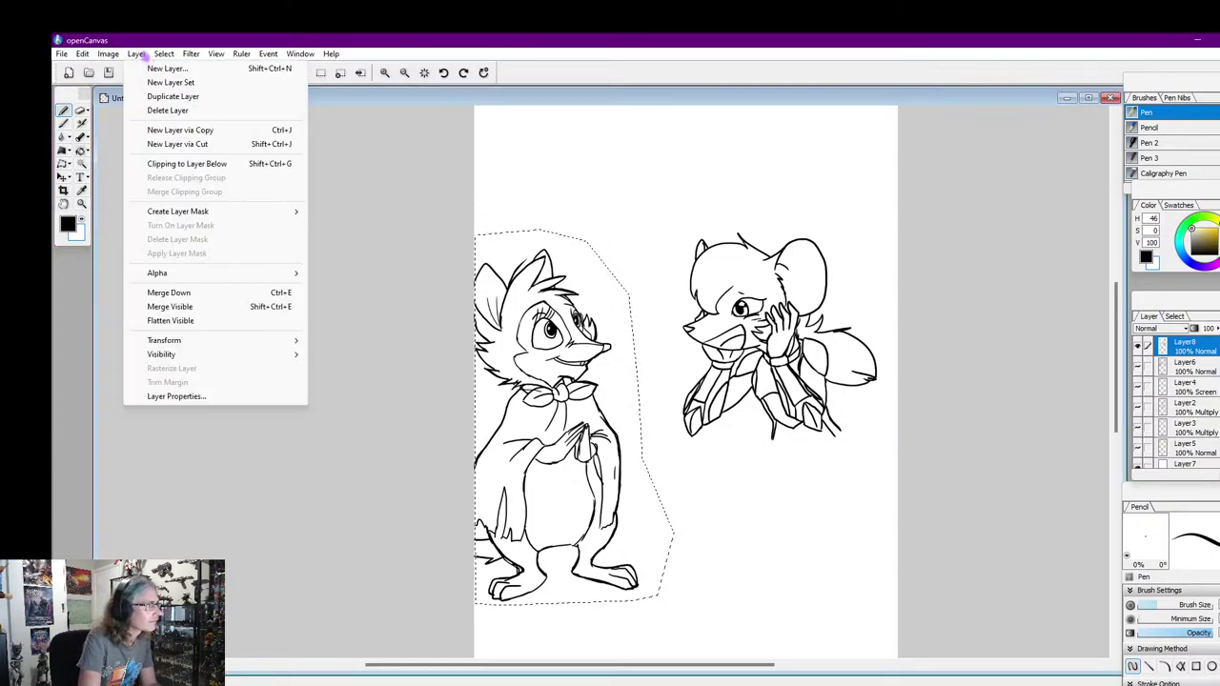
{"action": "mouse_move", "coordinate": [262, 347]}
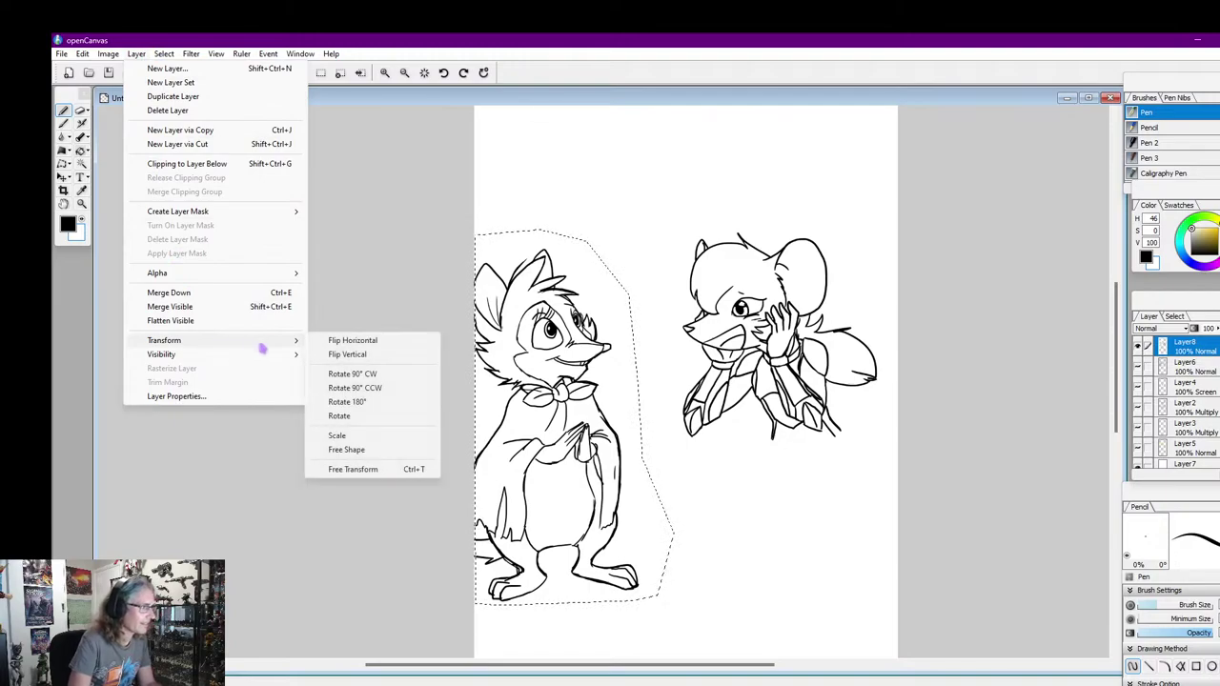
{"action": "left_click", "coordinate": [346, 436]}
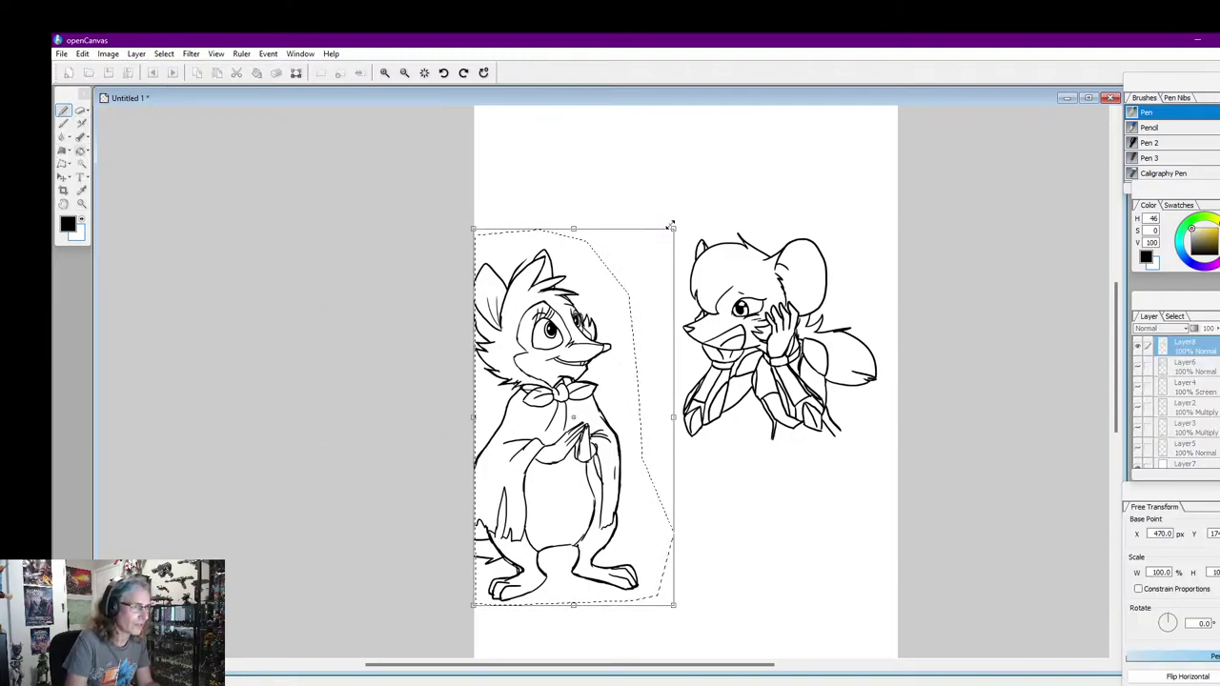
{"action": "mouse_move", "coordinate": [673, 228]}
{"action": "left_mouse_down"}
{"action": "mouse_move", "coordinate": [610, 359]}
{"action": "mouse_move", "coordinate": [627, 318]}
{"action": "left_mouse_up"}
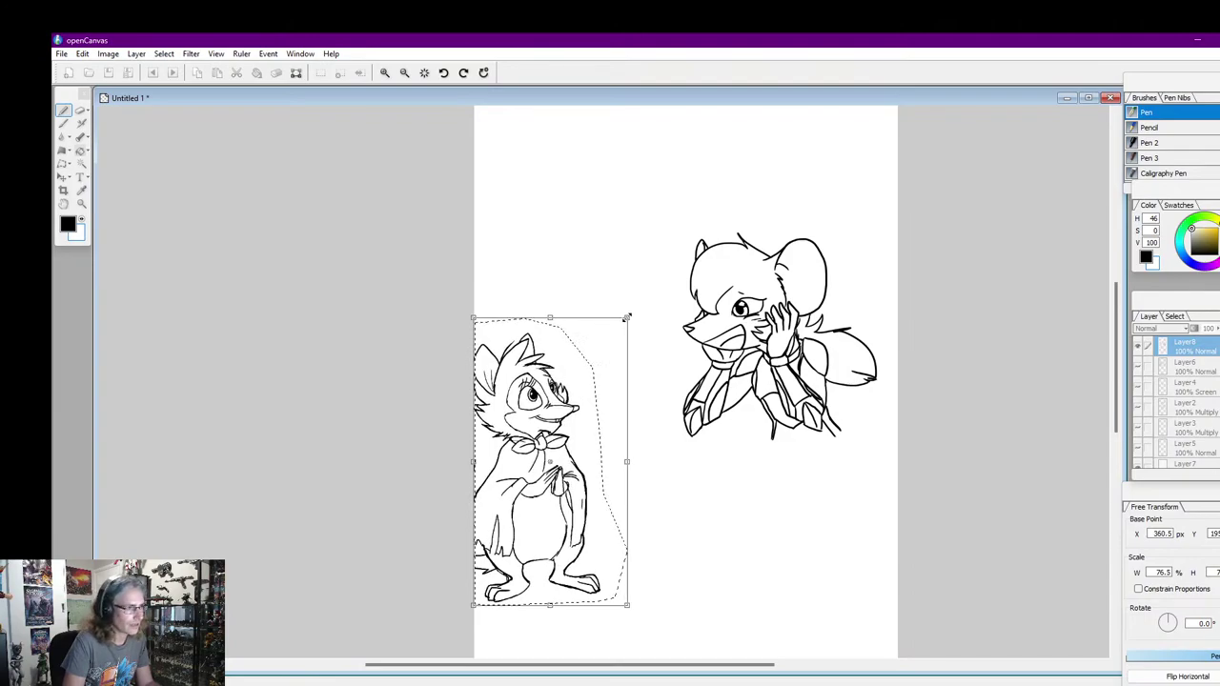
{"action": "mouse_move", "coordinate": [521, 474]}
{"action": "left_mouse_down"}
{"action": "mouse_move", "coordinate": [524, 418]}
{"action": "mouse_move", "coordinate": [530, 515]}
{"action": "mouse_move", "coordinate": [527, 424]}
{"action": "mouse_move", "coordinate": [529, 445]}
{"action": "mouse_move", "coordinate": [510, 436]}
{"action": "left_mouse_up"}
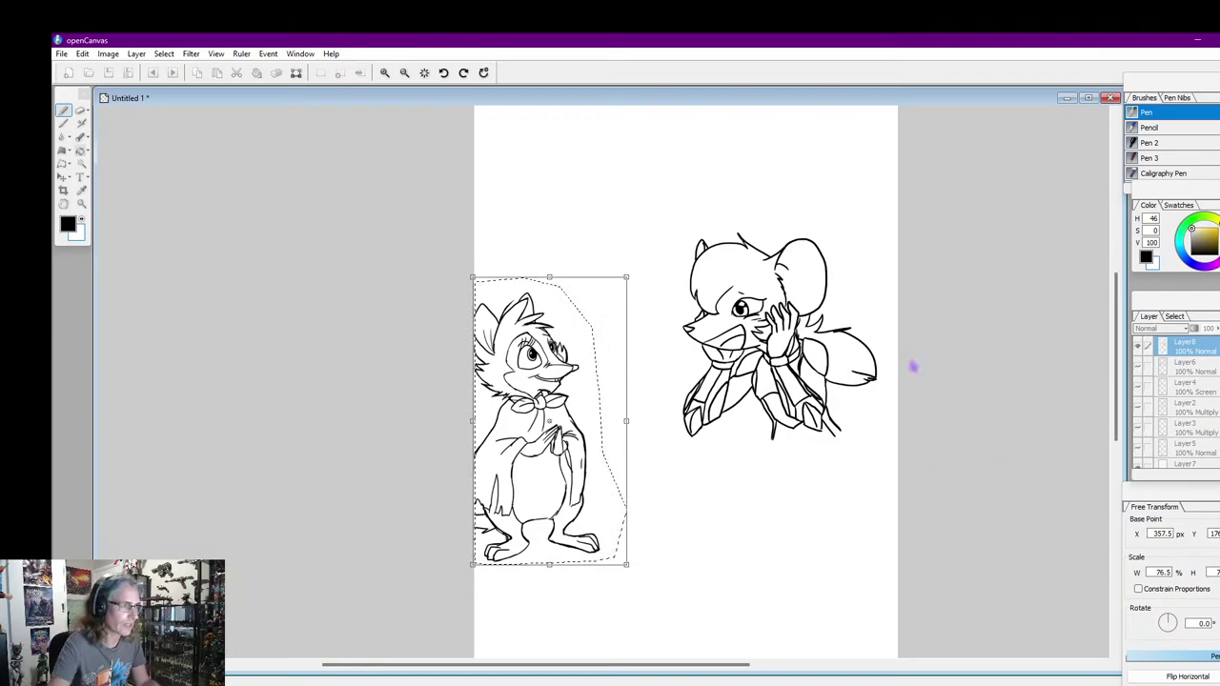
{"action": "scroll", "coordinate": [912, 363], "scroll_direction": "down", "scroll_amount": 1}
{"action": "scroll", "coordinate": [817, 403], "scroll_direction": "up", "scroll_amount": 2}
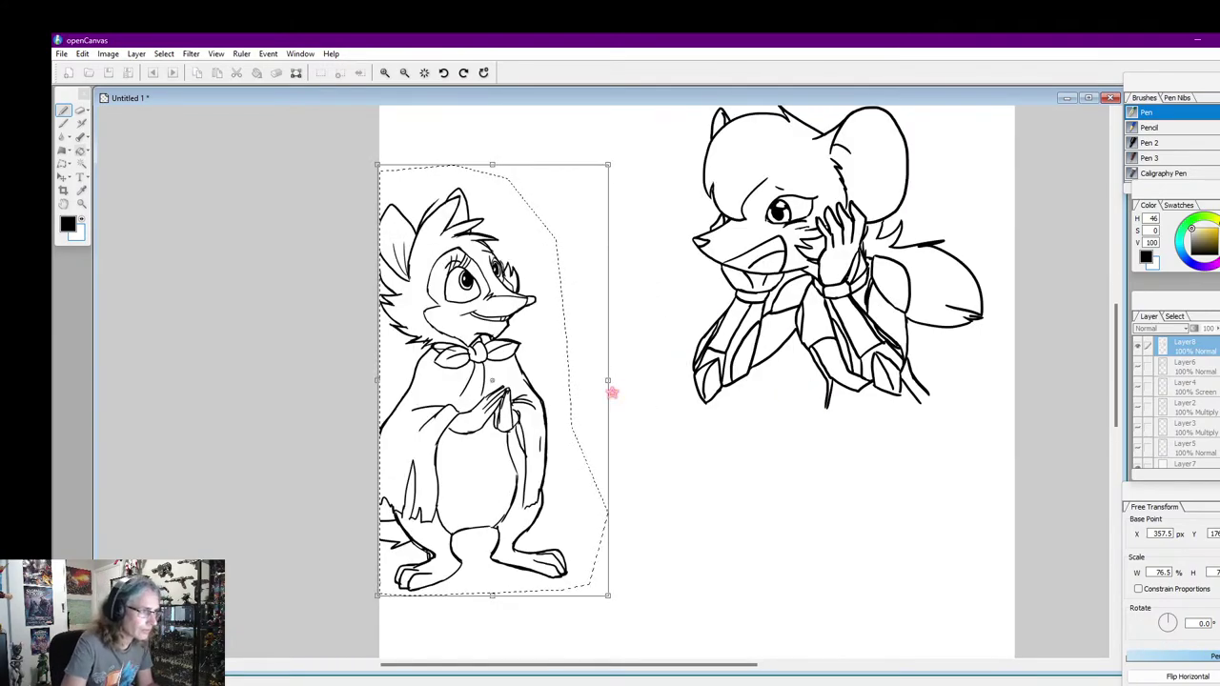
{"action": "key", "text": "Return"}
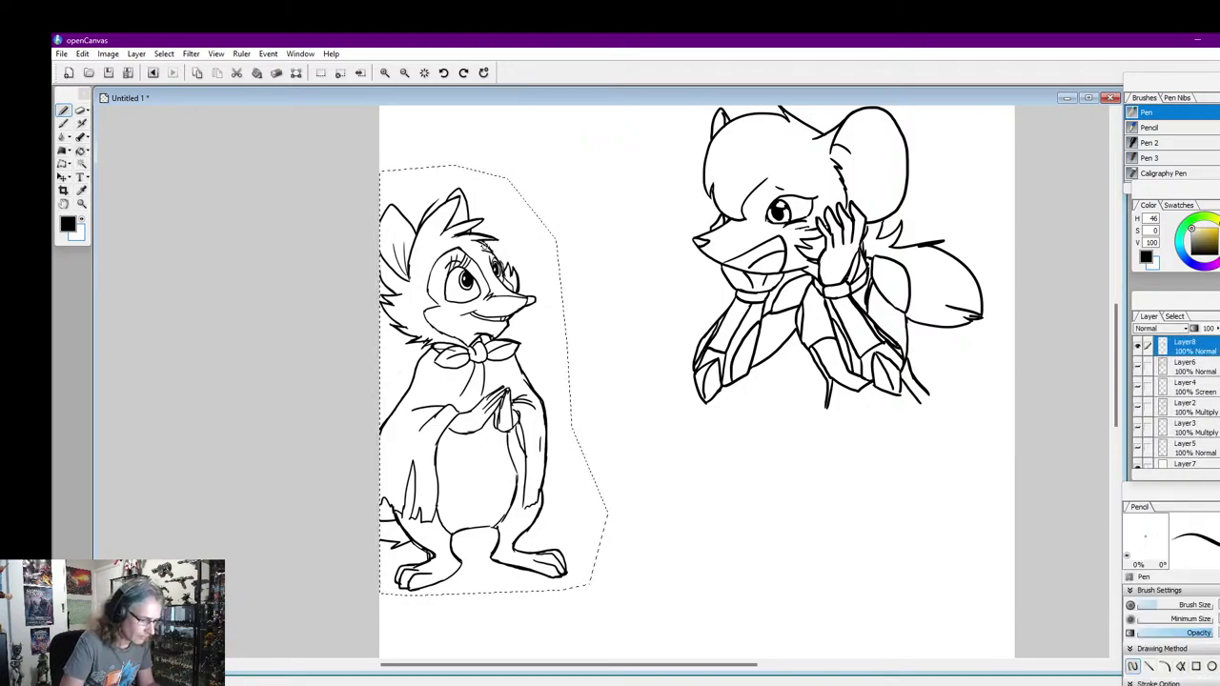
{"action": "key", "text": "ctrl+d"}
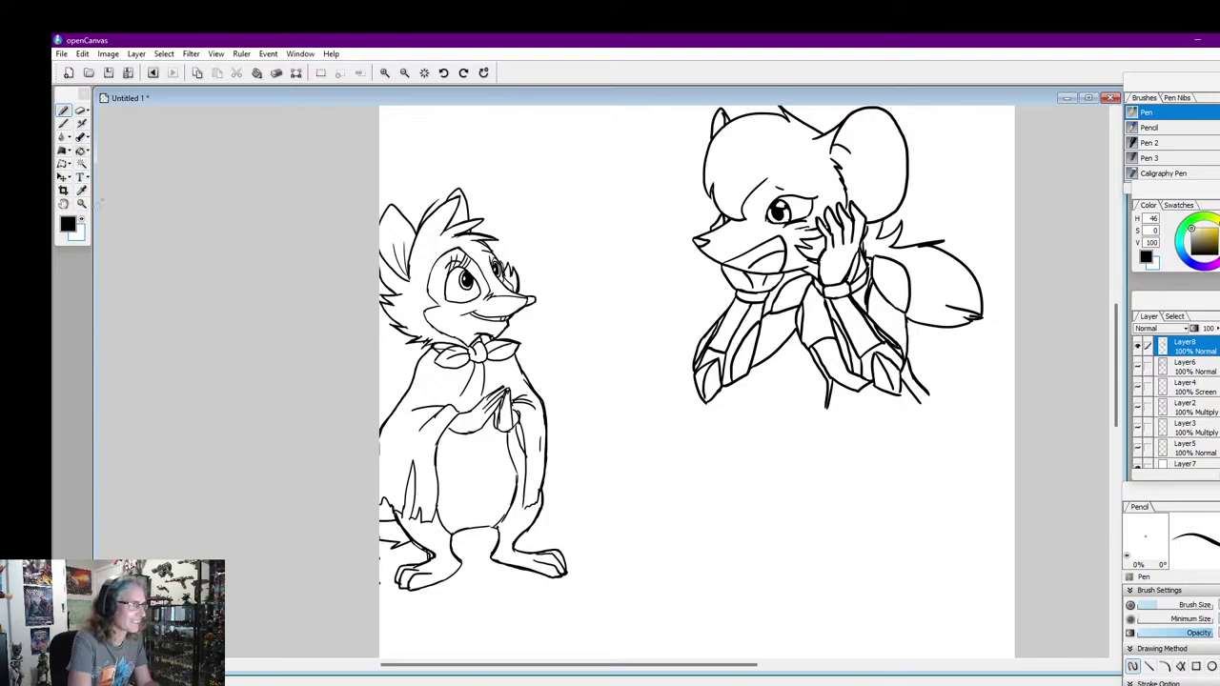
Paint out the armoured mouse's iris and pupil in white and redraw them in black, looking down toward the cloaked character
{"action": "left_click", "coordinate": [82, 220]}
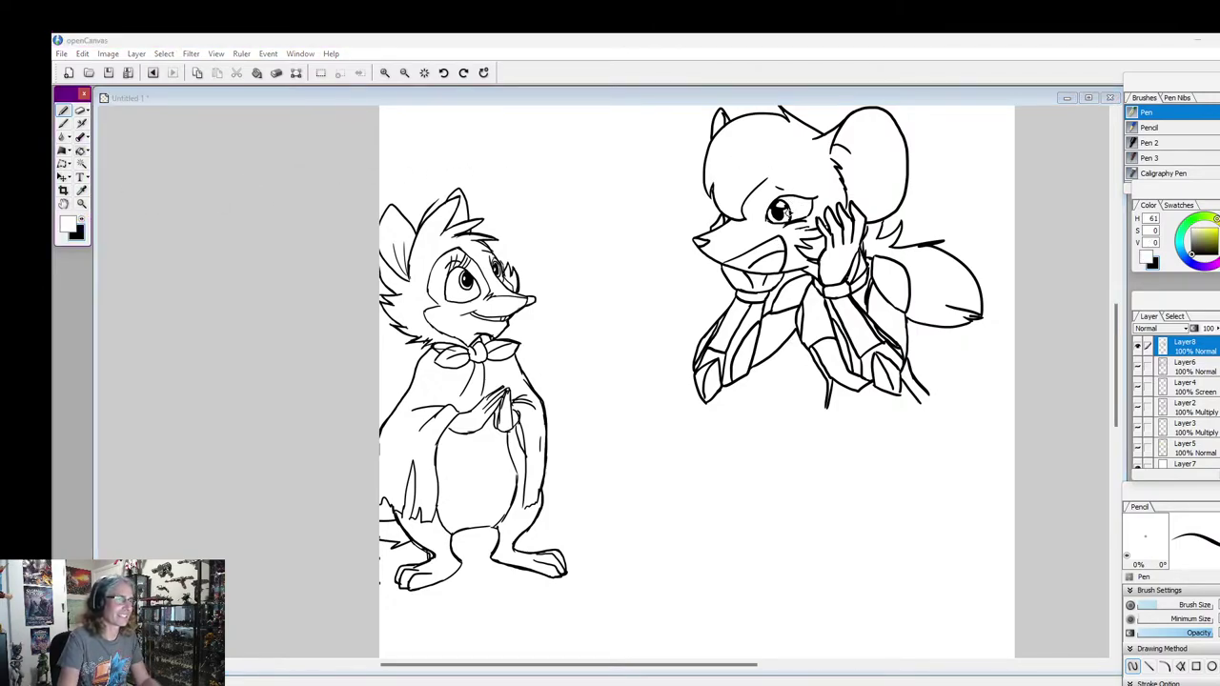
{"action": "left_click", "coordinate": [785, 203]}
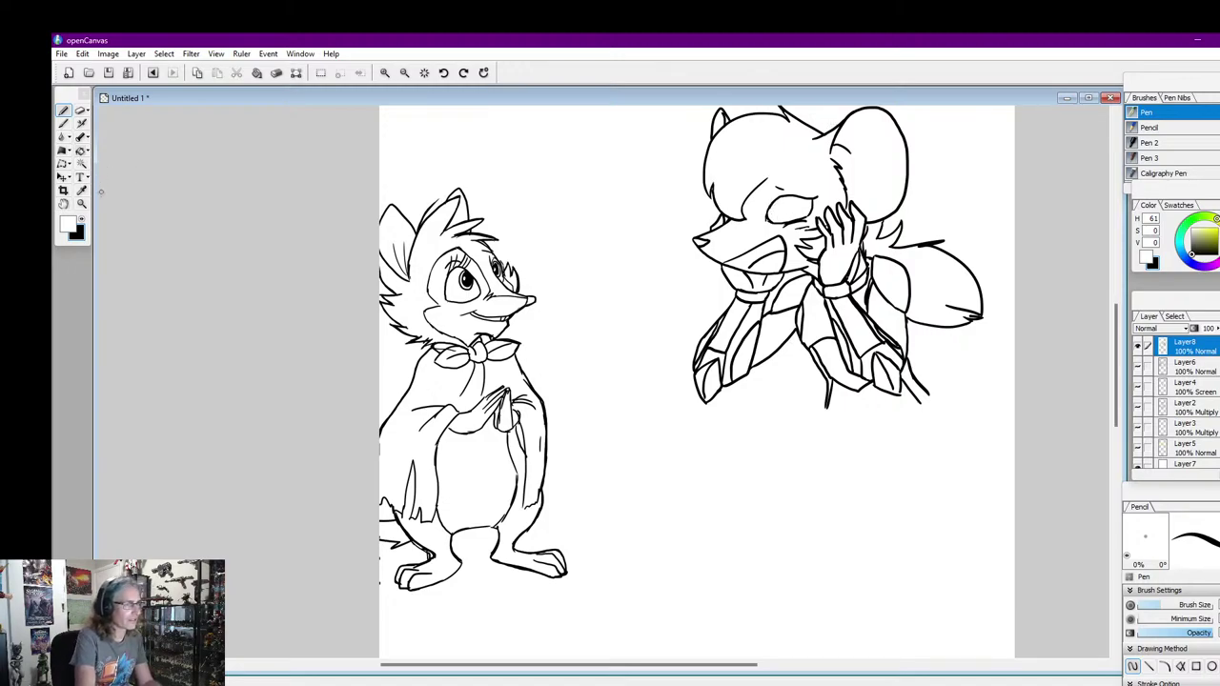
{"action": "left_click", "coordinate": [82, 219]}
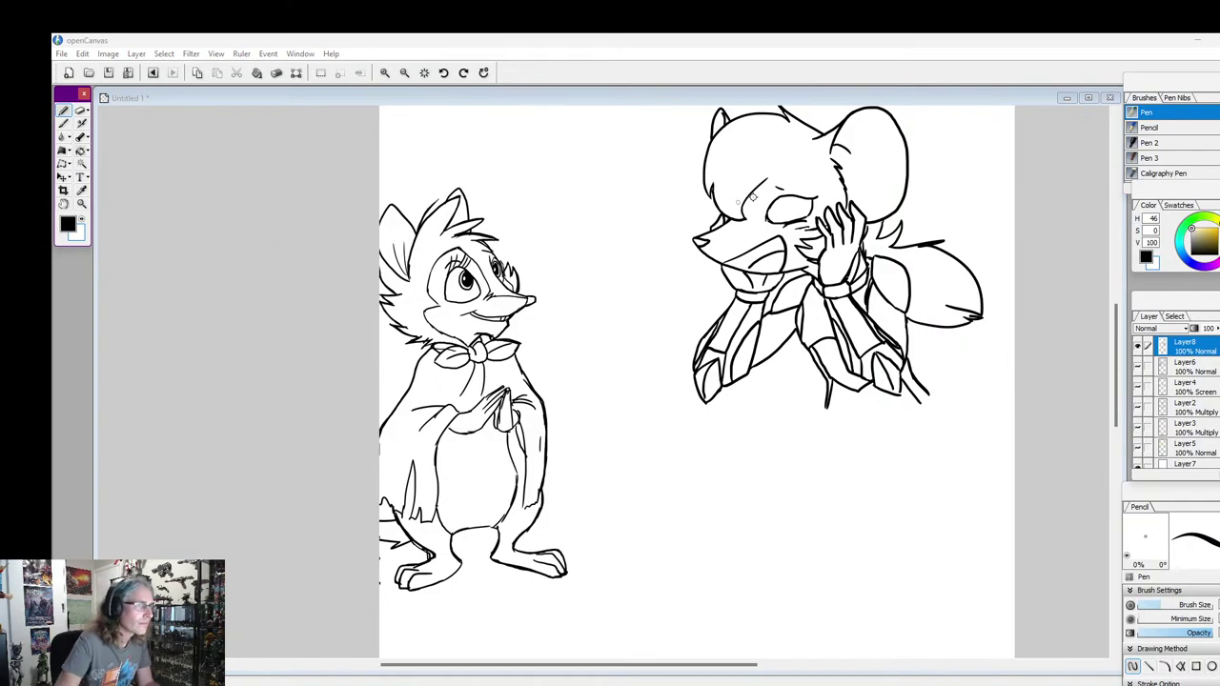
{"action": "left_click", "coordinate": [783, 205]}
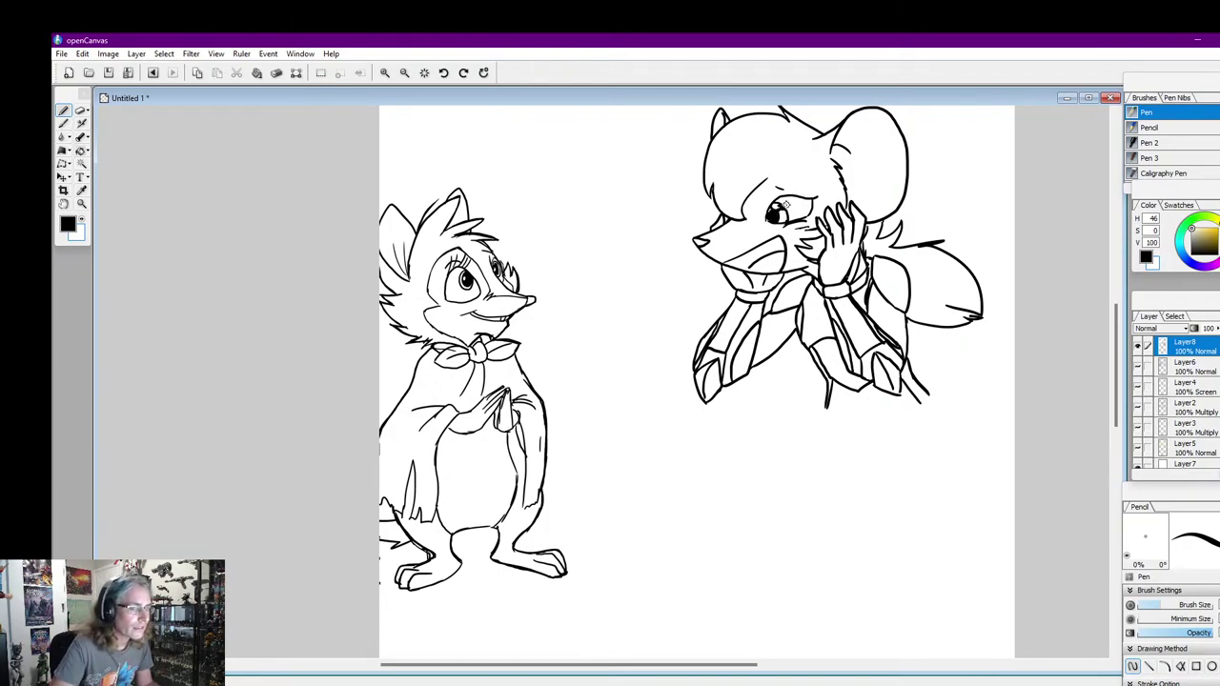
Touch up the armoured mouse's eye with a small white dab at the upper edge of the iris
{"action": "key", "text": "x"}
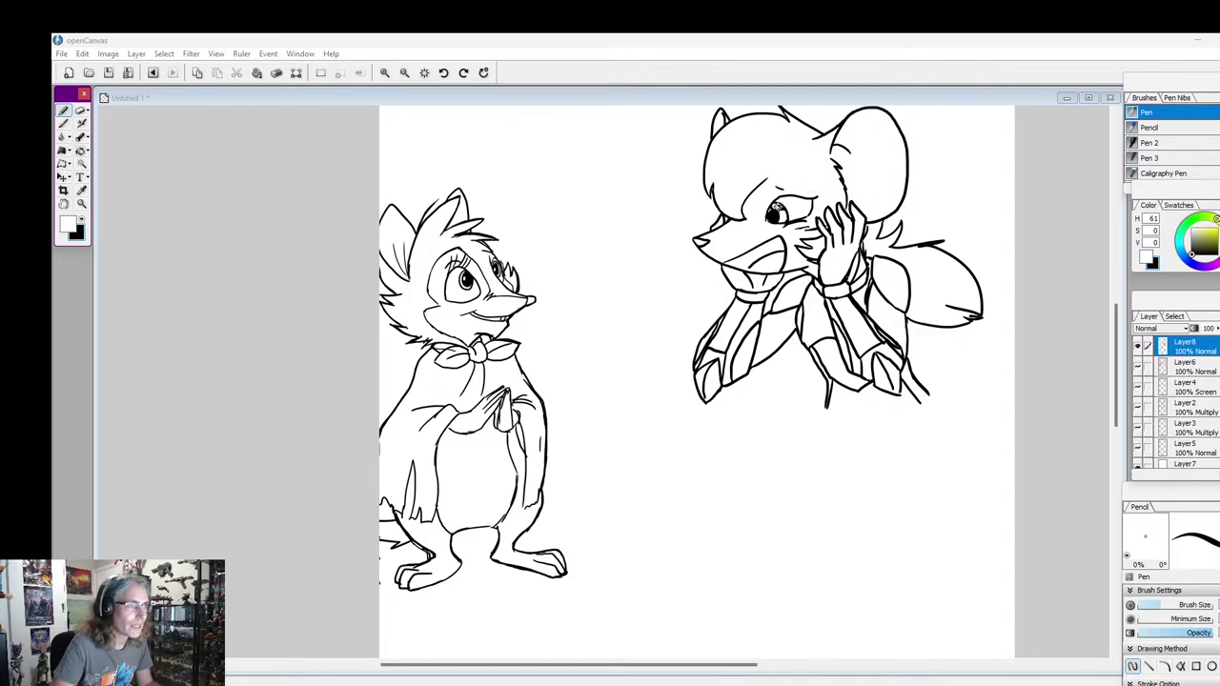
{"action": "left_click", "coordinate": [778, 206]}
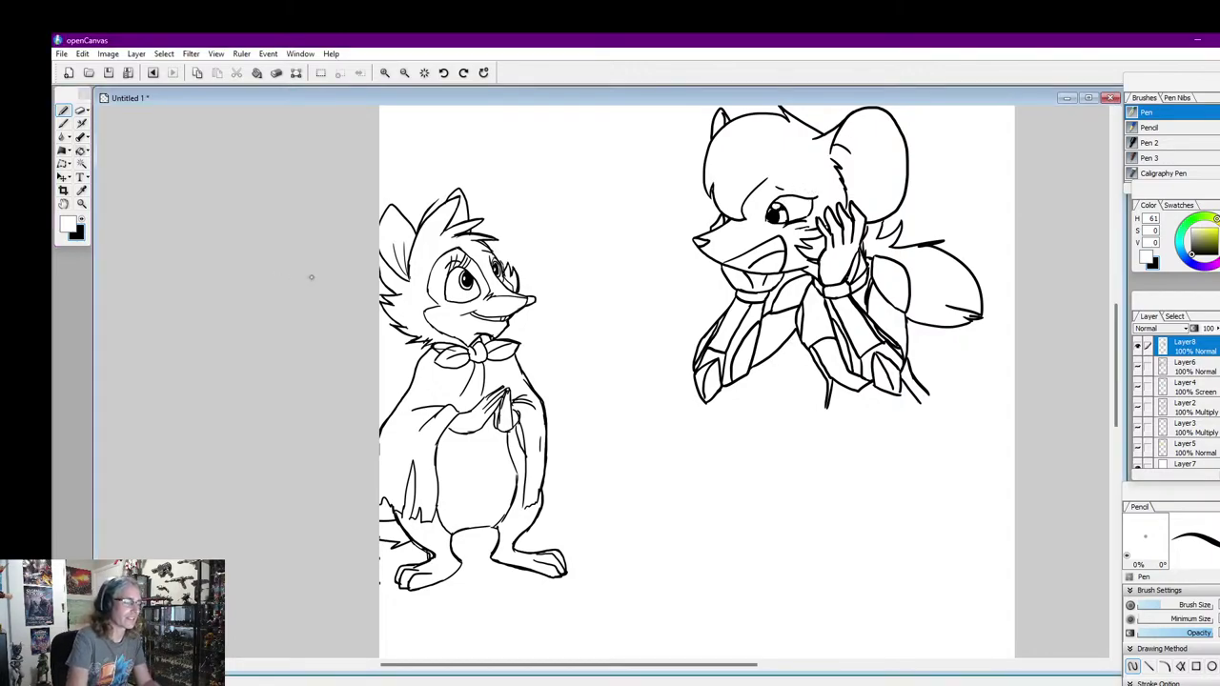
{"action": "key", "text": "x"}
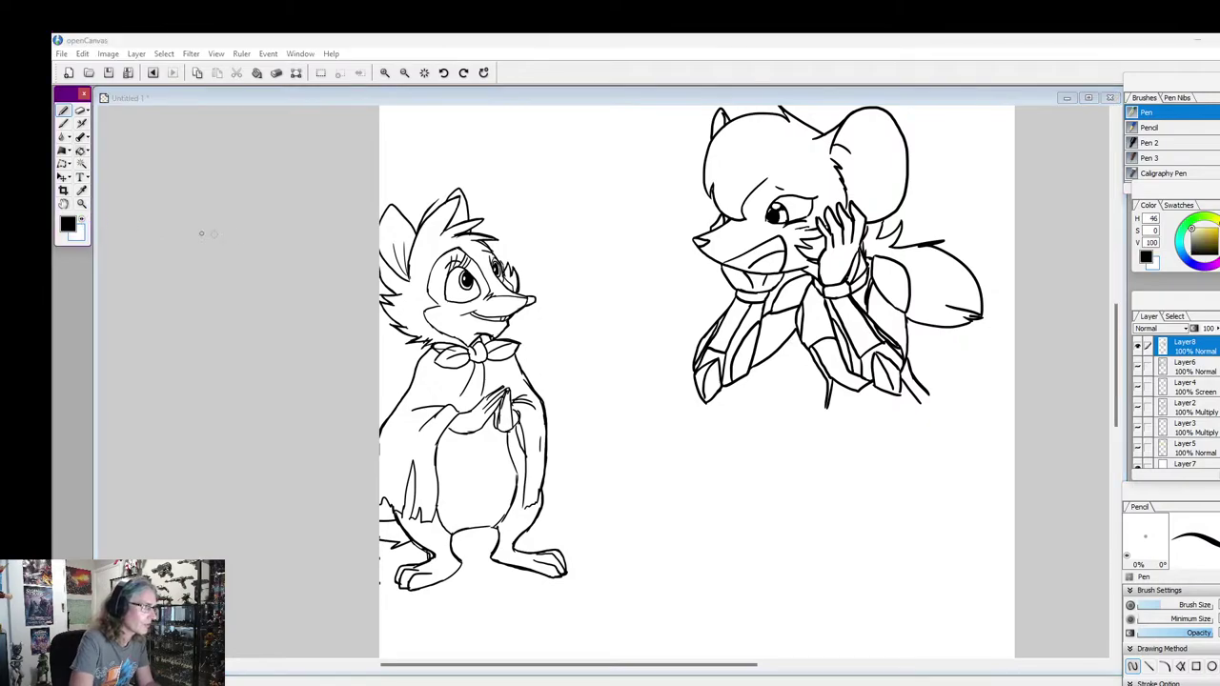
{"action": "left_click", "coordinate": [438, 303]}
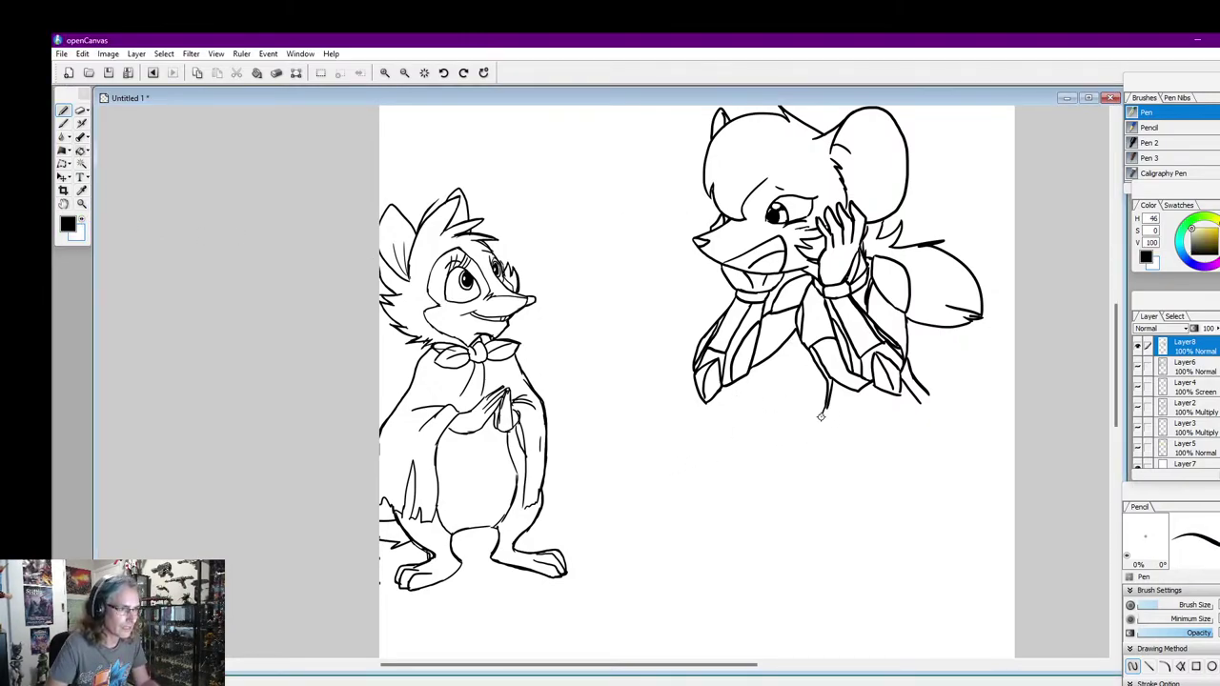
Draw the armoured mouse's waist in black below the chest, with hip lines and a pointed belly plate between them
{"action": "left_click_drag", "start_coordinate": [828, 404], "coordinate": [787, 483]}
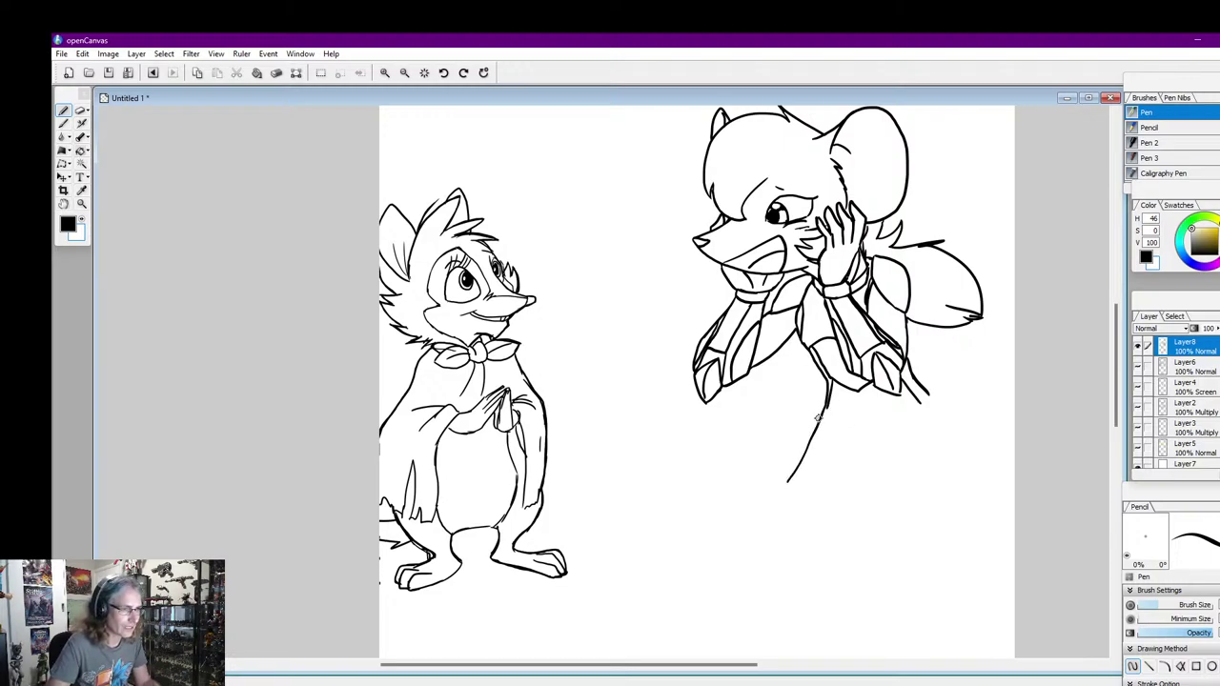
{"action": "left_click_drag", "start_coordinate": [940, 416], "coordinate": [924, 391]}
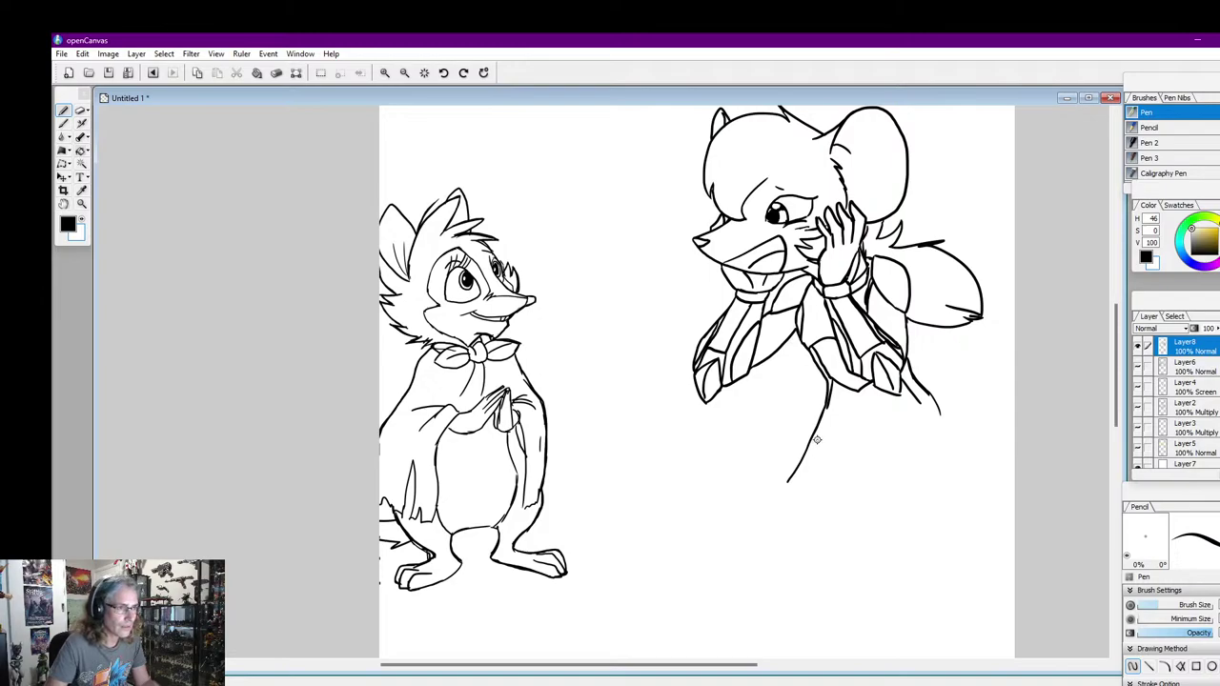
{"action": "mouse_move", "coordinate": [829, 387]}
{"action": "left_mouse_down"}
{"action": "mouse_move", "coordinate": [825, 427]}
{"action": "mouse_move", "coordinate": [844, 453]}
{"action": "left_mouse_up"}
{"action": "key", "text": "ctrl+z"}
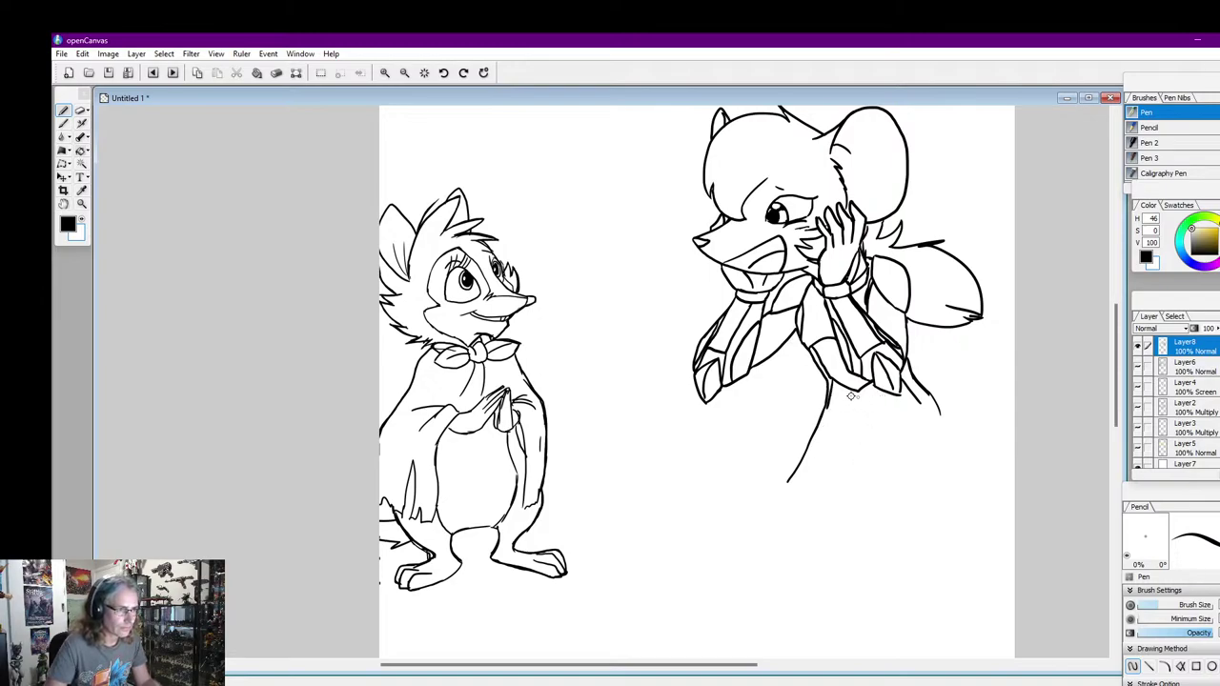
{"action": "left_click_drag", "start_coordinate": [831, 381], "coordinate": [839, 476]}
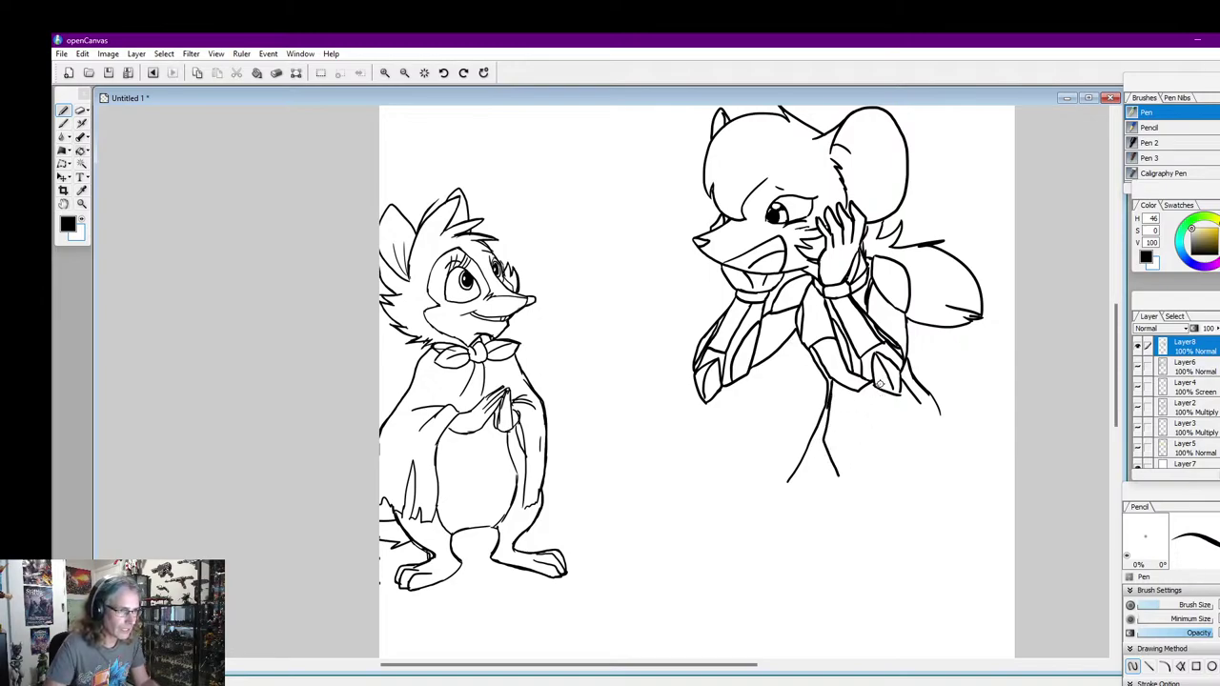
{"action": "mouse_move", "coordinate": [881, 391]}
{"action": "left_mouse_down"}
{"action": "mouse_move", "coordinate": [888, 429]}
{"action": "mouse_move", "coordinate": [849, 488]}
{"action": "mouse_move", "coordinate": [746, 487]}
{"action": "mouse_move", "coordinate": [800, 451]}
{"action": "left_mouse_up"}
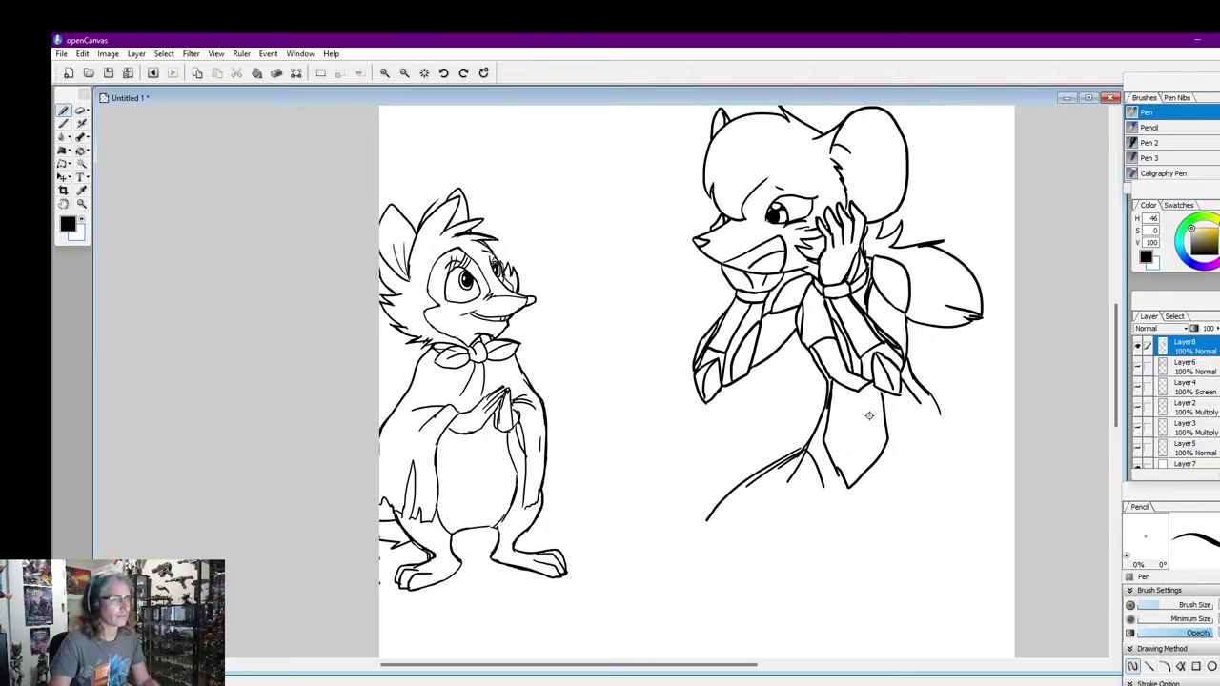
Undo the first thigh lines and redraw both kneeling thighs in black, with a small angular plate between them
{"action": "key", "text": "ctrl+z"}
{"action": "key", "text": "ctrl+z"}
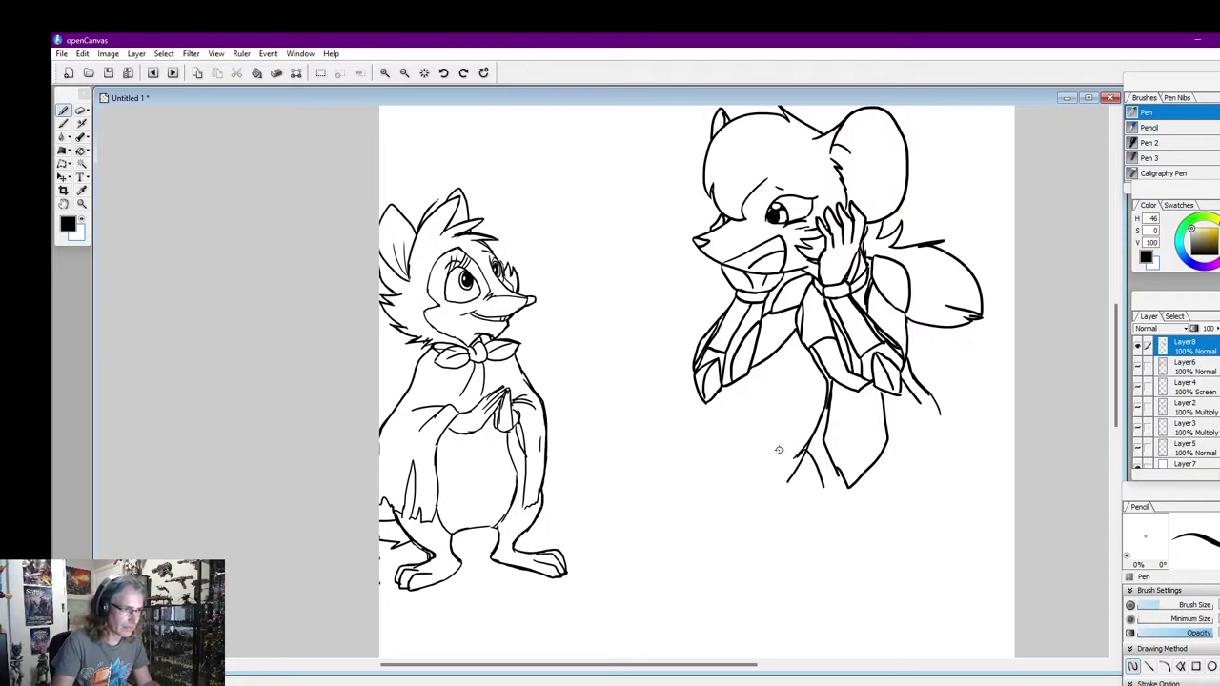
{"action": "left_click_drag", "start_coordinate": [803, 451], "coordinate": [700, 548]}
{"action": "mouse_move", "coordinate": [812, 466]}
{"action": "left_mouse_down"}
{"action": "mouse_move", "coordinate": [832, 514]}
{"action": "mouse_move", "coordinate": [806, 540]}
{"action": "mouse_move", "coordinate": [746, 569]}
{"action": "mouse_move", "coordinate": [698, 541]}
{"action": "left_mouse_up"}
{"action": "mouse_move", "coordinate": [866, 519]}
{"action": "left_mouse_down"}
{"action": "mouse_move", "coordinate": [889, 488]}
{"action": "mouse_move", "coordinate": [936, 478]}
{"action": "left_mouse_up"}
{"action": "mouse_move", "coordinate": [867, 512]}
{"action": "left_mouse_down"}
{"action": "mouse_move", "coordinate": [846, 569]}
{"action": "mouse_move", "coordinate": [854, 591]}
{"action": "mouse_move", "coordinate": [877, 599]}
{"action": "mouse_move", "coordinate": [922, 584]}
{"action": "mouse_move", "coordinate": [954, 517]}
{"action": "mouse_move", "coordinate": [943, 487]}
{"action": "mouse_move", "coordinate": [917, 473]}
{"action": "left_mouse_up"}
{"action": "mouse_move", "coordinate": [828, 512]}
{"action": "left_mouse_down"}
{"action": "mouse_move", "coordinate": [850, 534]}
{"action": "mouse_move", "coordinate": [861, 510]}
{"action": "left_mouse_up"}
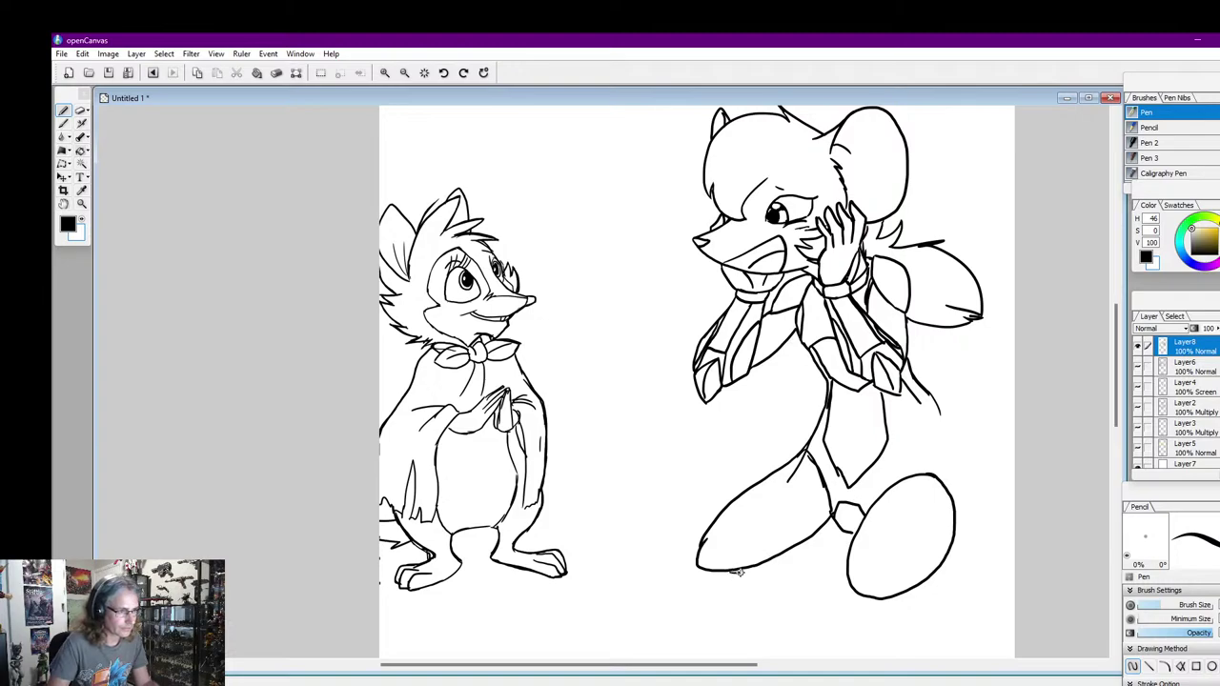
Add second contour lines below the two thighs and draw the armoured mouse's back line from the elbow down toward the hip
{"action": "mouse_move", "coordinate": [739, 572]}
{"action": "left_mouse_down"}
{"action": "mouse_move", "coordinate": [854, 549]}
{"action": "mouse_move", "coordinate": [824, 531]}
{"action": "mouse_move", "coordinate": [826, 548]}
{"action": "mouse_move", "coordinate": [831, 519]}
{"action": "left_mouse_up"}
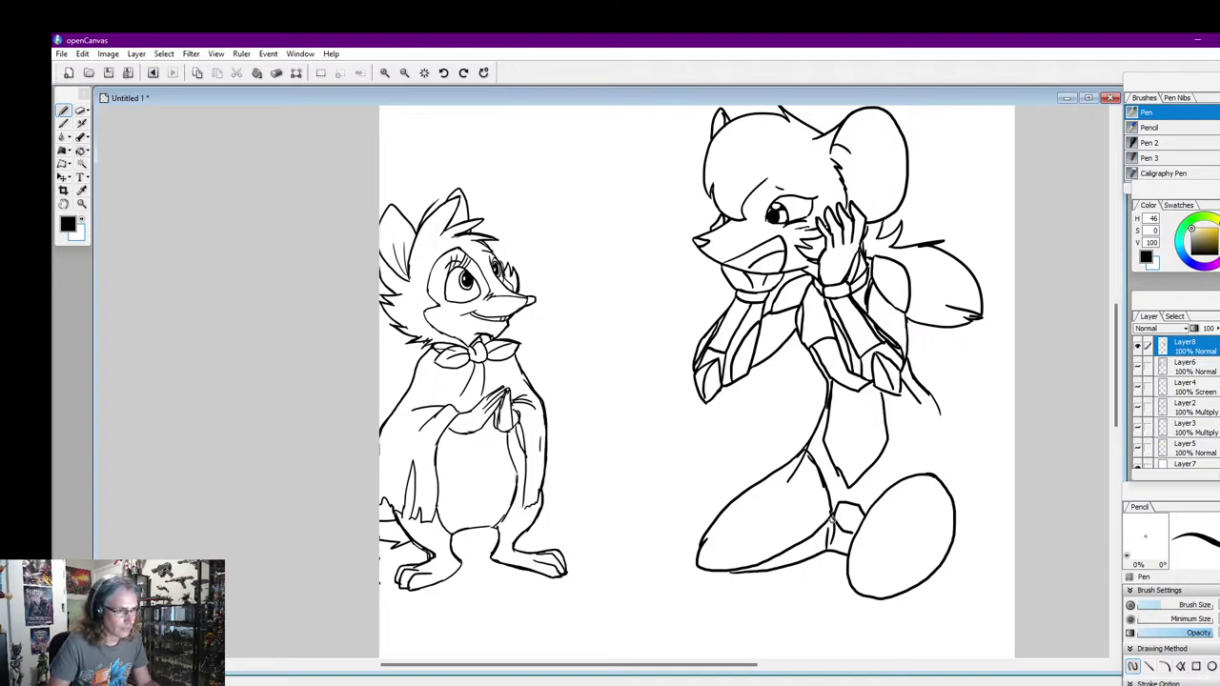
{"action": "mouse_move", "coordinate": [912, 586]}
{"action": "left_mouse_down"}
{"action": "mouse_move", "coordinate": [952, 561]}
{"action": "mouse_move", "coordinate": [964, 505]}
{"action": "left_mouse_up"}
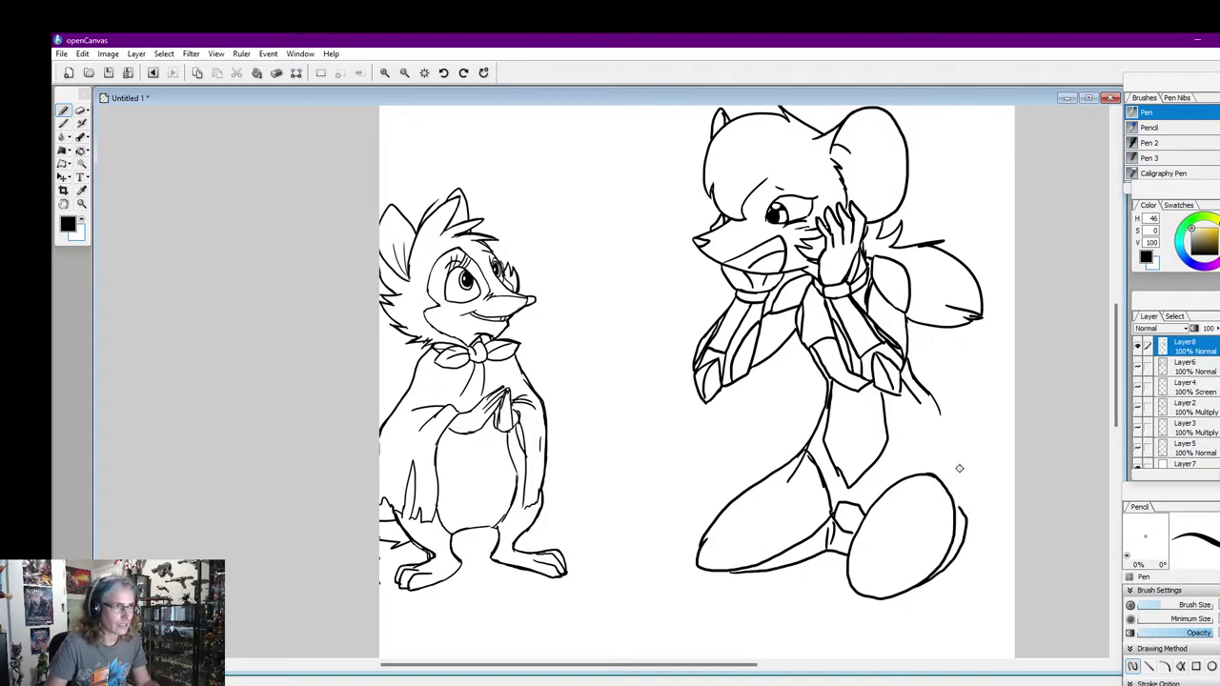
{"action": "left_click_drag", "start_coordinate": [906, 365], "coordinate": [921, 395]}
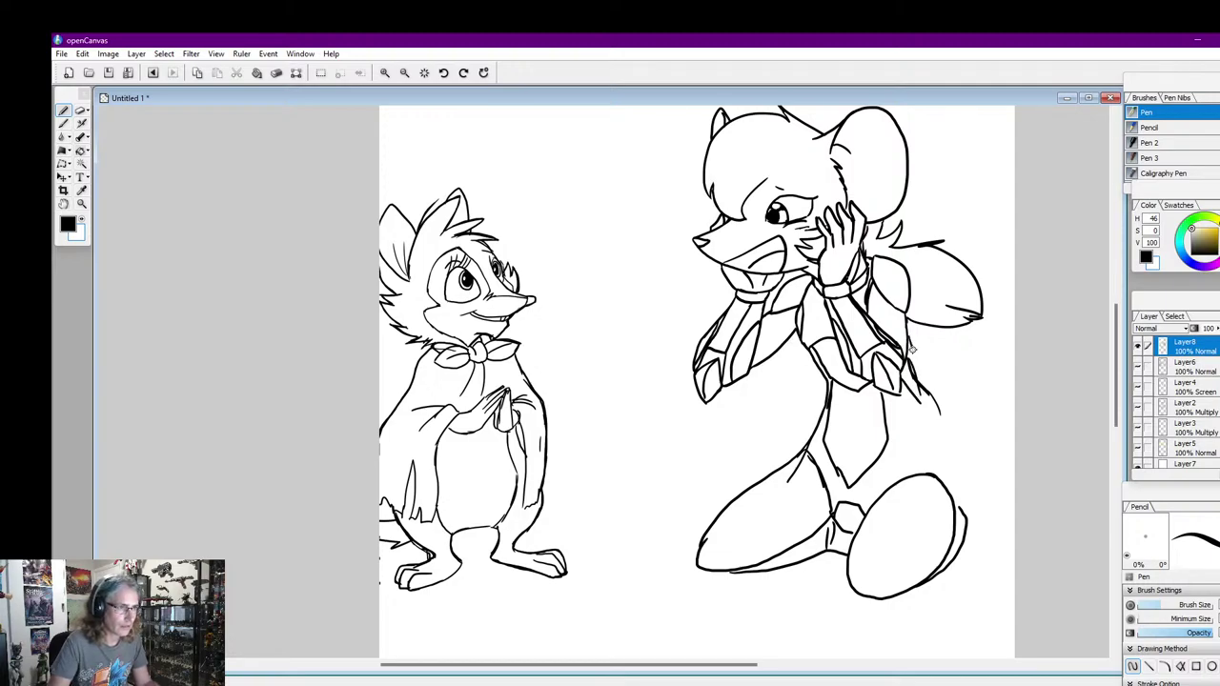
{"action": "left_click_drag", "start_coordinate": [912, 350], "coordinate": [926, 452]}
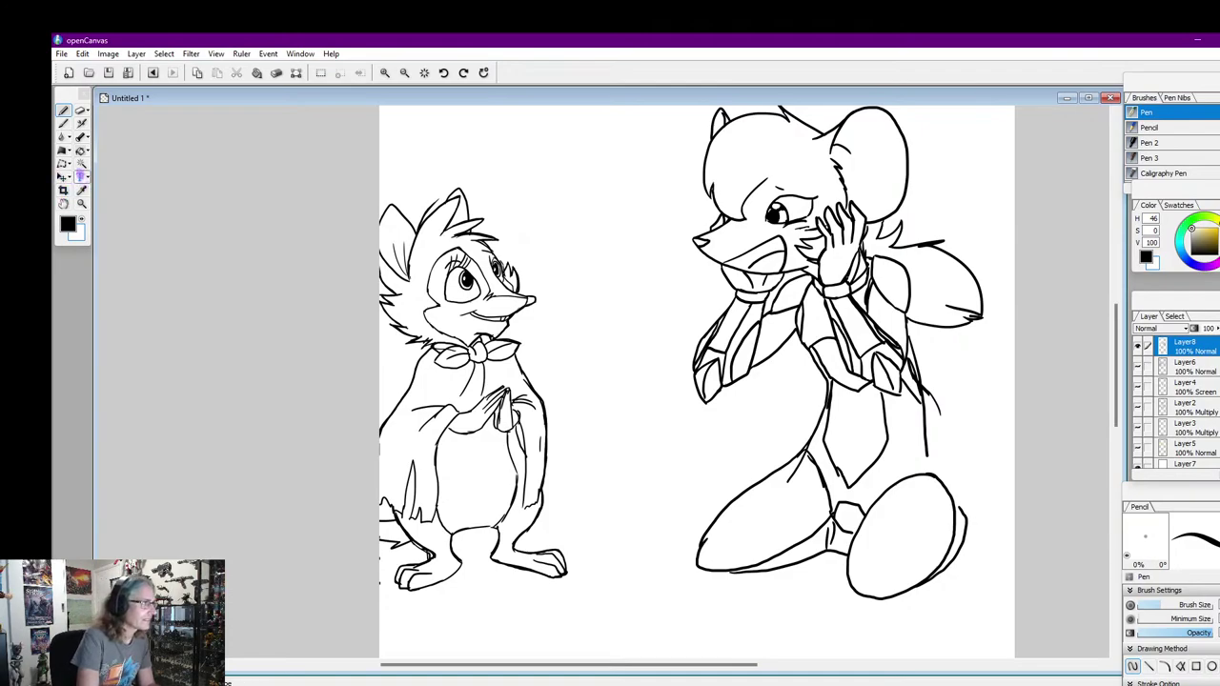
Select the armoured mouse's hips and legs with a polygon selection, move them slightly up toward the torso, and deselect
{"action": "left_click", "coordinate": [63, 163]}
{"action": "left_click", "coordinate": [632, 569]}
{"action": "left_click", "coordinate": [711, 430]}
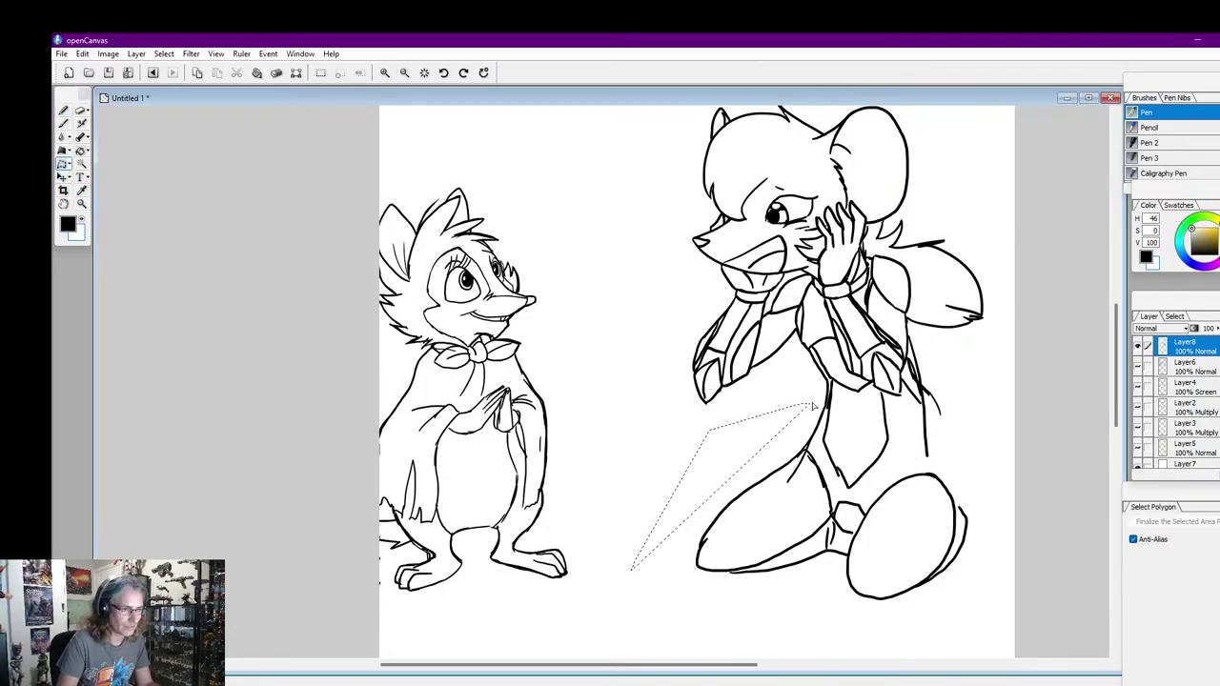
{"action": "left_click", "coordinate": [801, 405]}
{"action": "left_click", "coordinate": [974, 431]}
{"action": "left_click", "coordinate": [989, 534]}
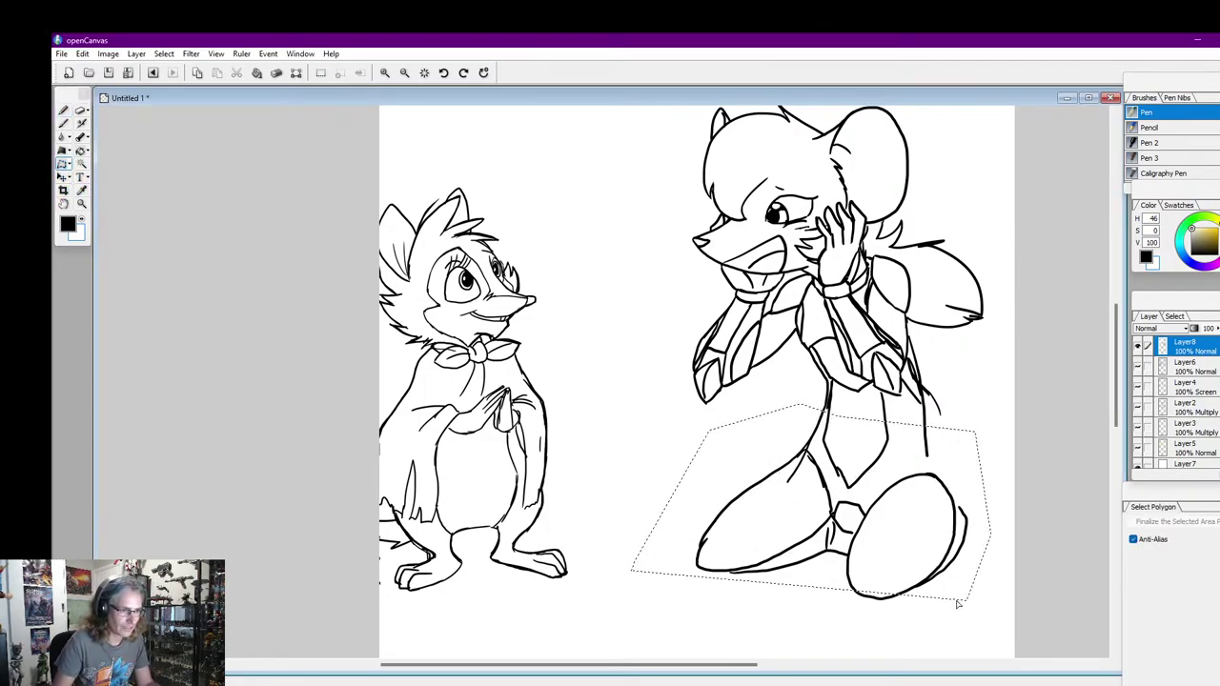
{"action": "left_click", "coordinate": [963, 600]}
{"action": "left_click", "coordinate": [886, 618]}
{"action": "left_click", "coordinate": [701, 613]}
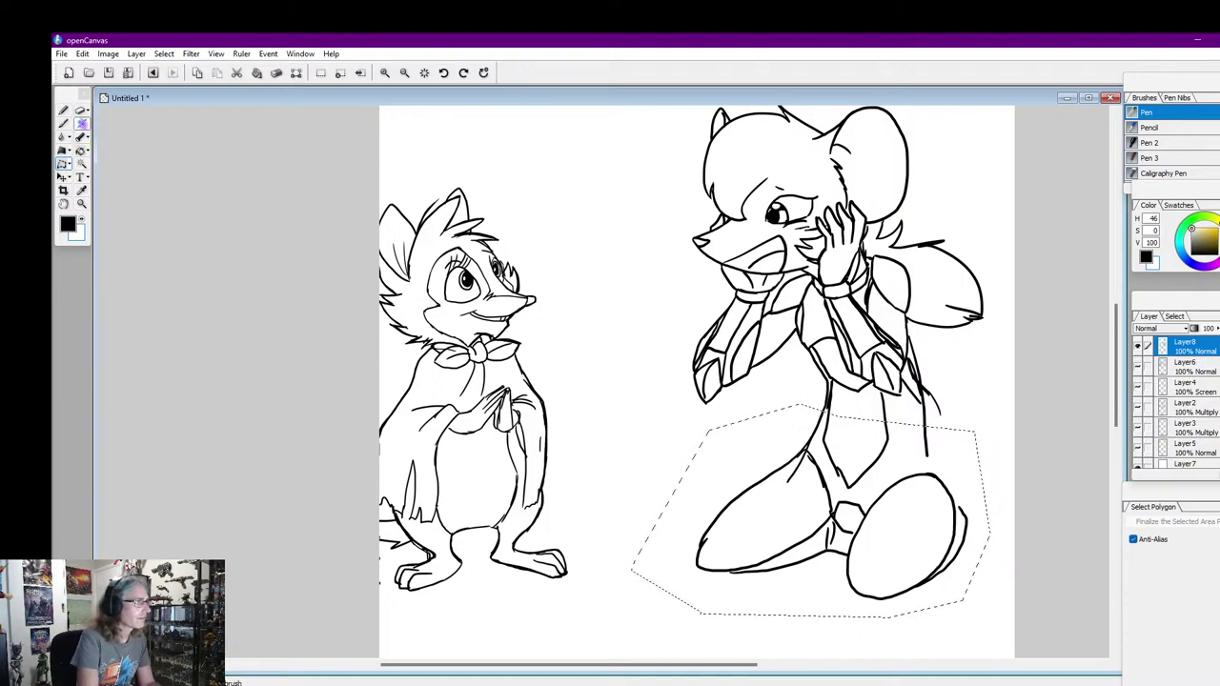
{"action": "left_click", "coordinate": [81, 123]}
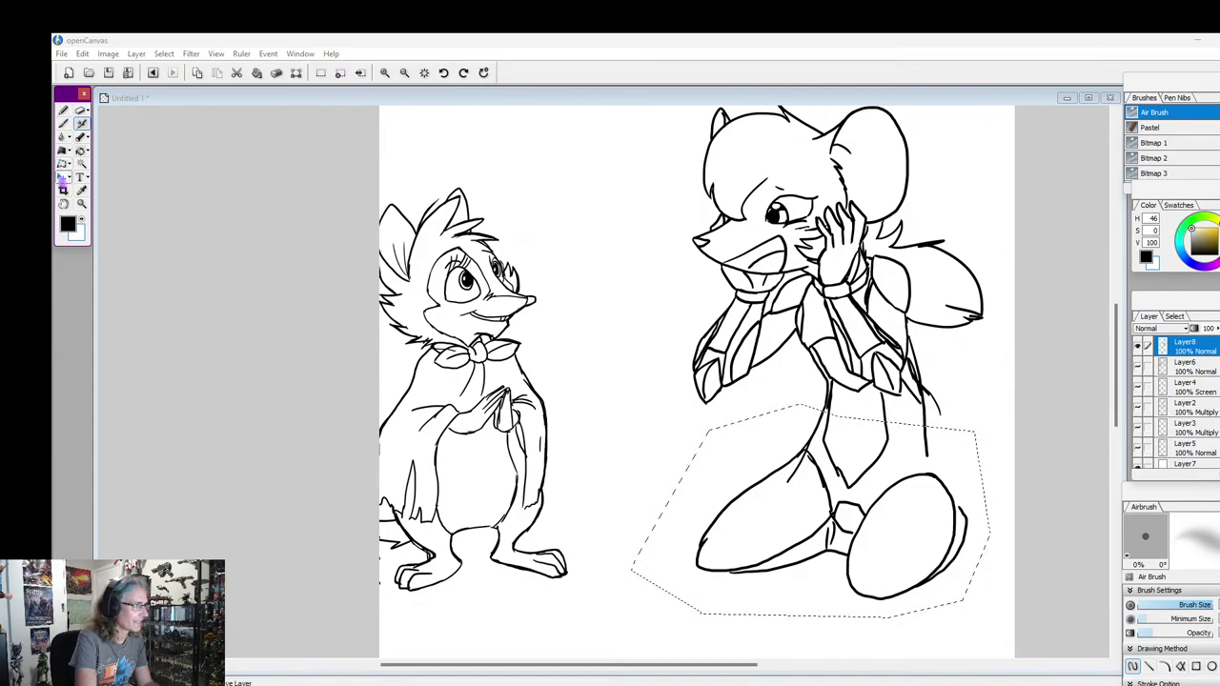
{"action": "left_click", "coordinate": [63, 177]}
{"action": "left_click_drag", "start_coordinate": [832, 509], "coordinate": [837, 487]}
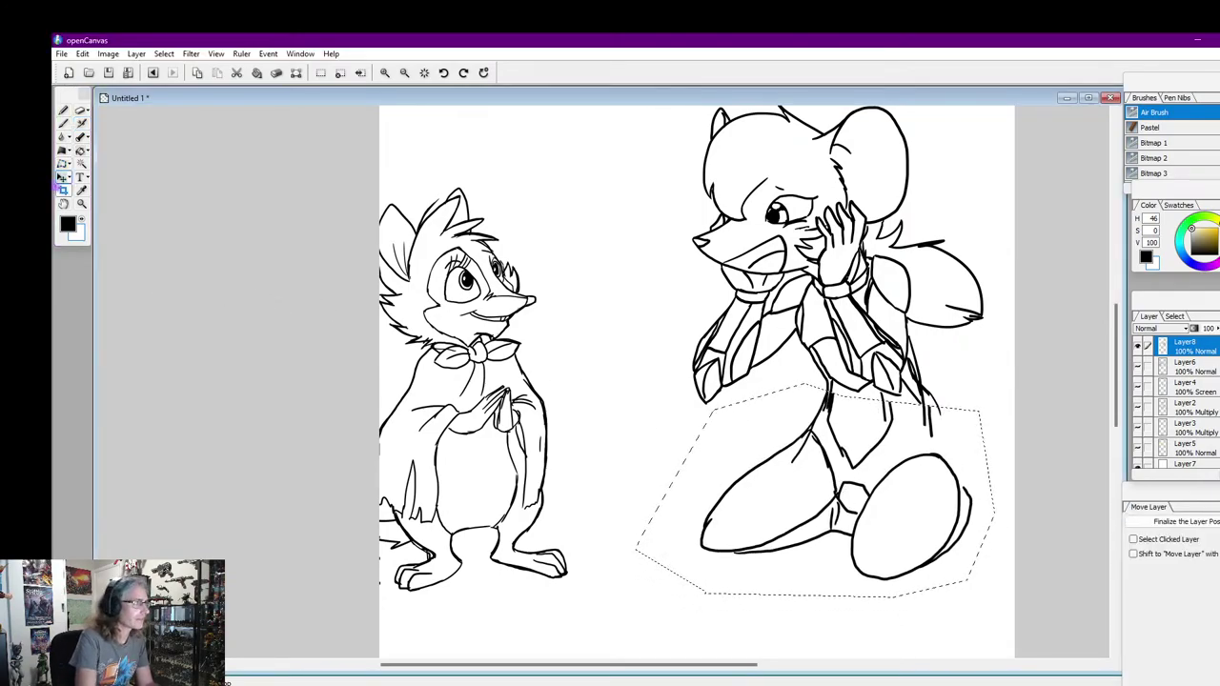
{"action": "left_click", "coordinate": [84, 221]}
{"action": "key", "text": "ctrl+d"}
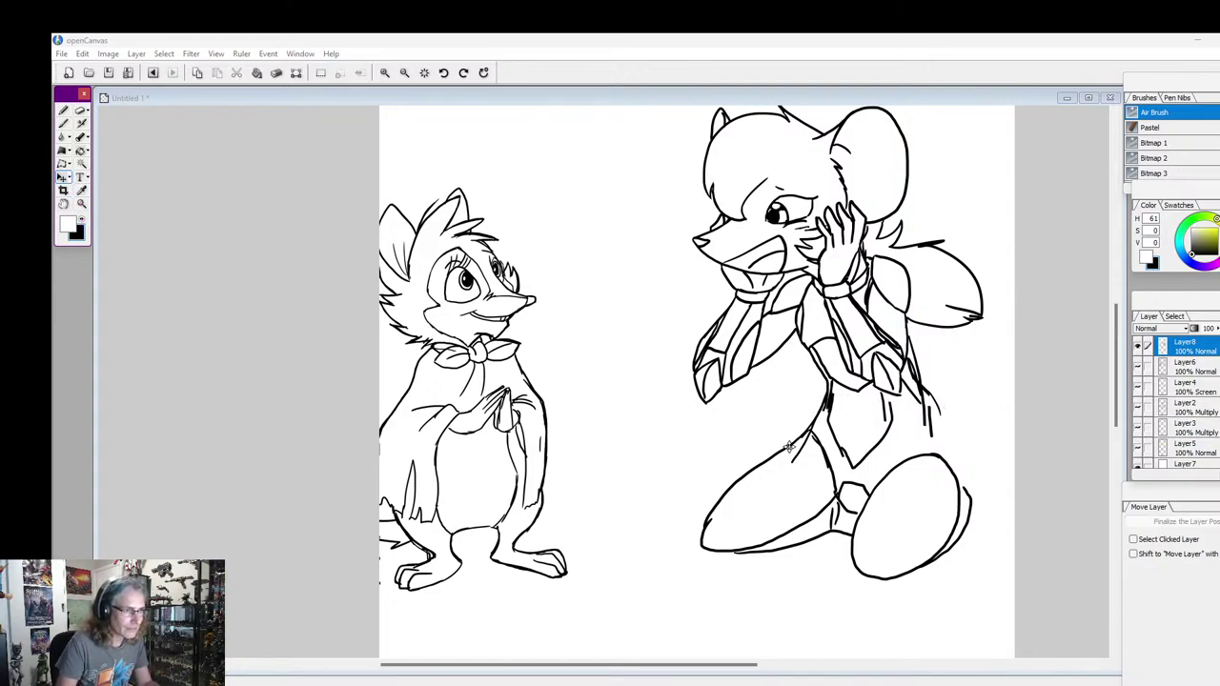
Paint out the overlapping stray lines at the armoured mouse's front hip and along its back in white with the Pen
{"action": "left_click", "coordinate": [63, 110]}
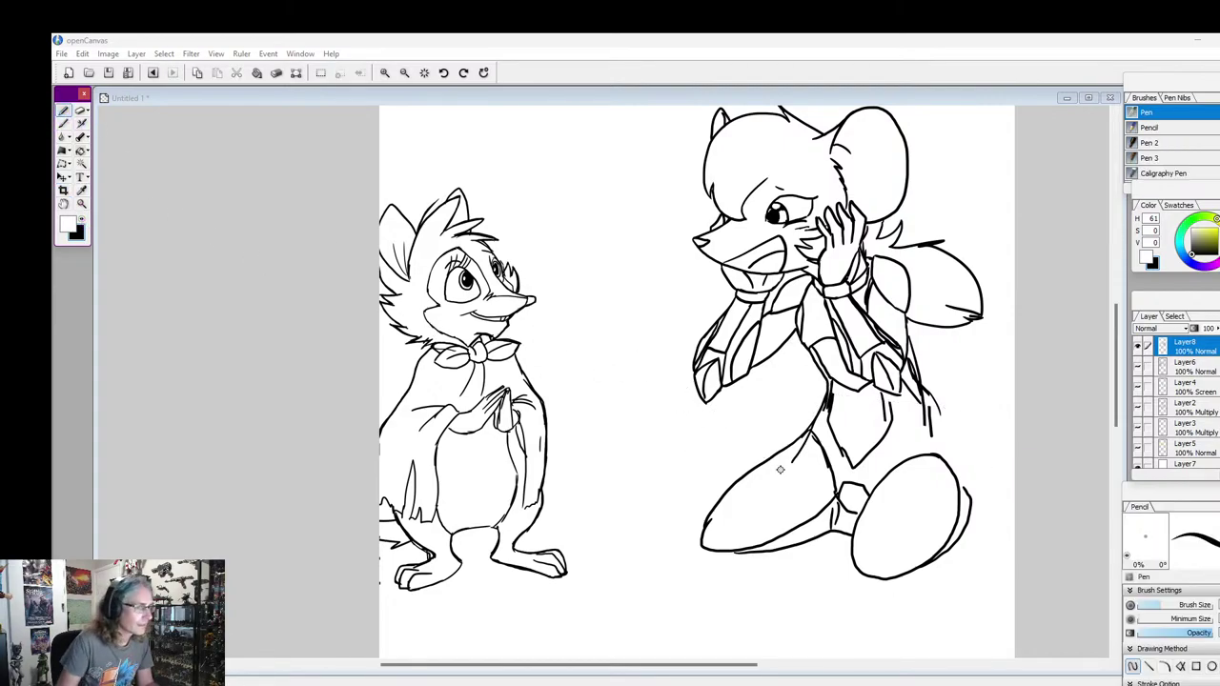
{"action": "left_click", "coordinate": [799, 448]}
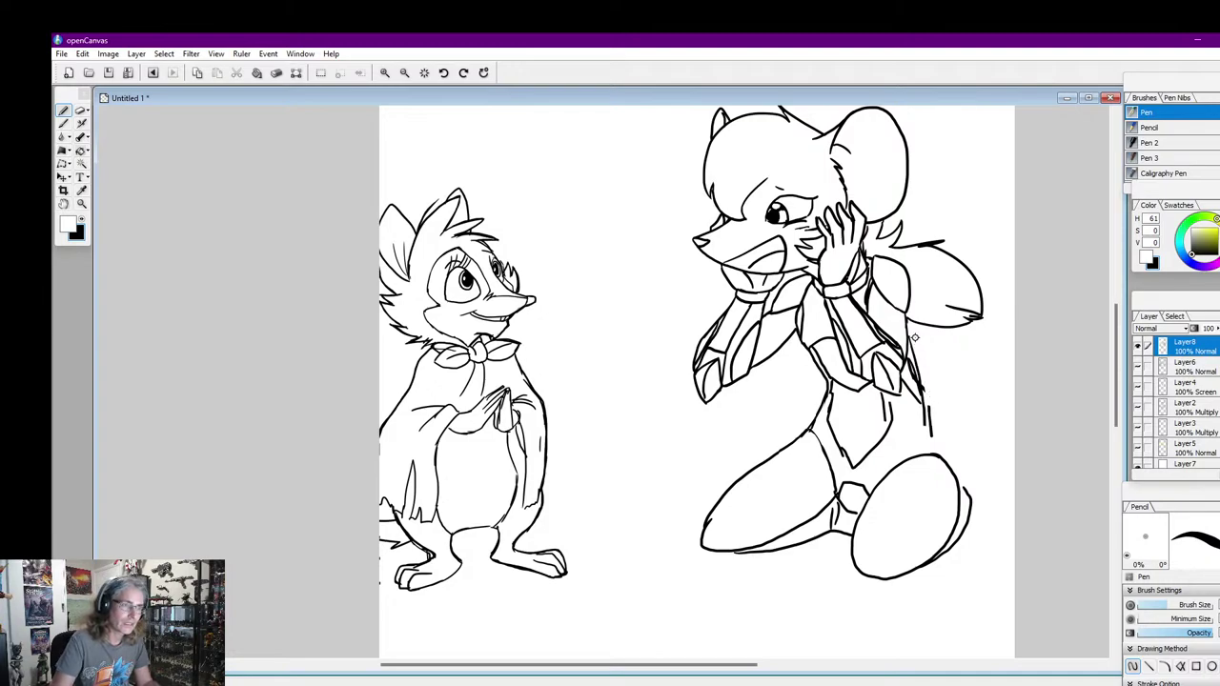
{"action": "key", "text": "ctrl+z"}
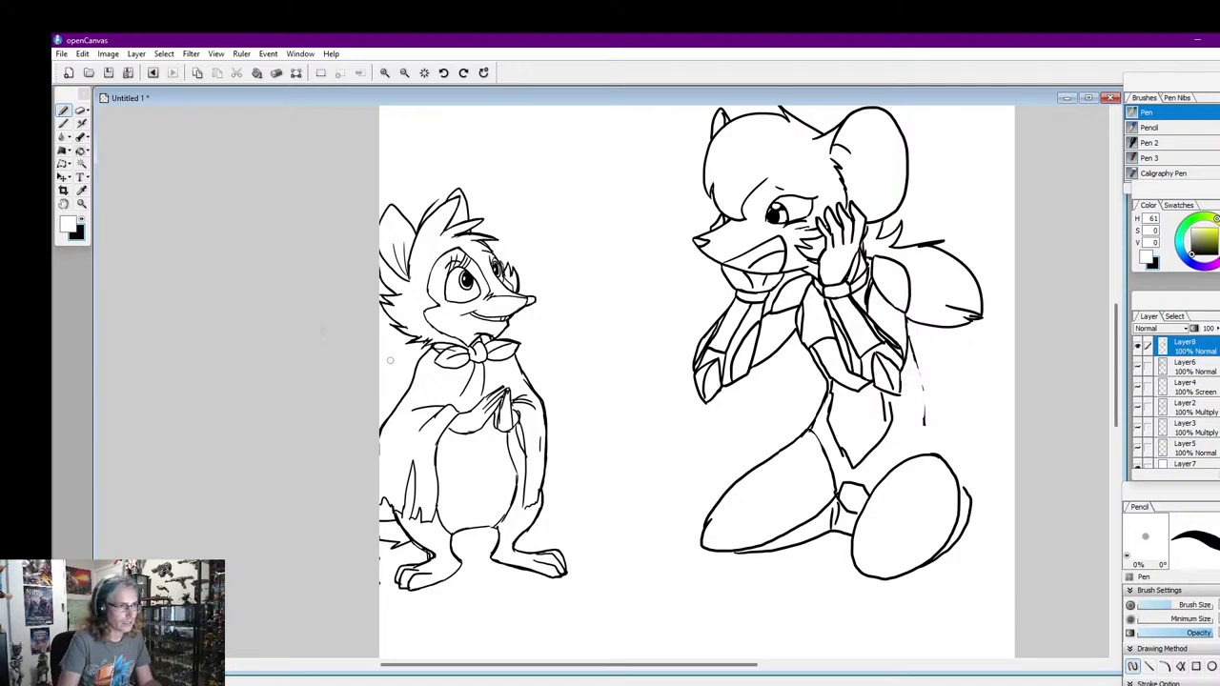
Redraw the armoured mouse's back line and hip edge in black and give the near thigh a fuller outer contour
{"action": "left_click", "coordinate": [82, 219]}
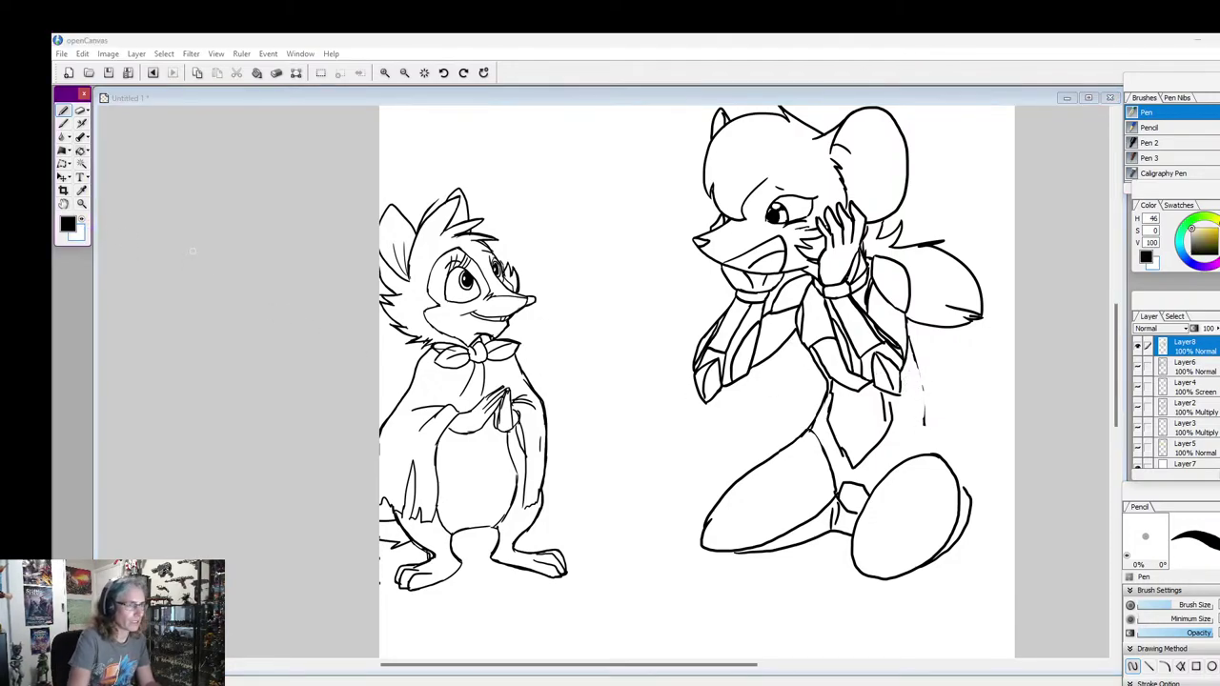
{"action": "left_click", "coordinate": [915, 349]}
{"action": "left_click_drag", "start_coordinate": [908, 336], "coordinate": [933, 461]}
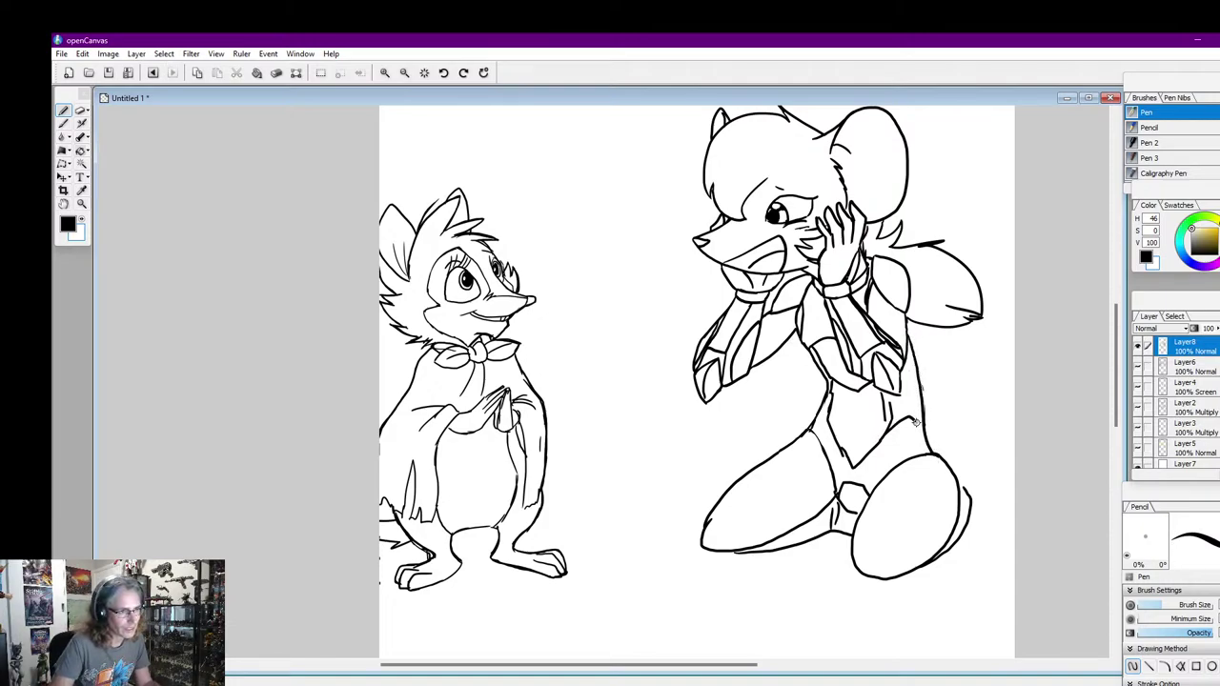
{"action": "mouse_move", "coordinate": [864, 498]}
{"action": "left_mouse_down"}
{"action": "mouse_move", "coordinate": [909, 444]}
{"action": "mouse_move", "coordinate": [950, 446]}
{"action": "mouse_move", "coordinate": [923, 443]}
{"action": "mouse_move", "coordinate": [956, 479]}
{"action": "mouse_move", "coordinate": [918, 564]}
{"action": "left_mouse_up"}
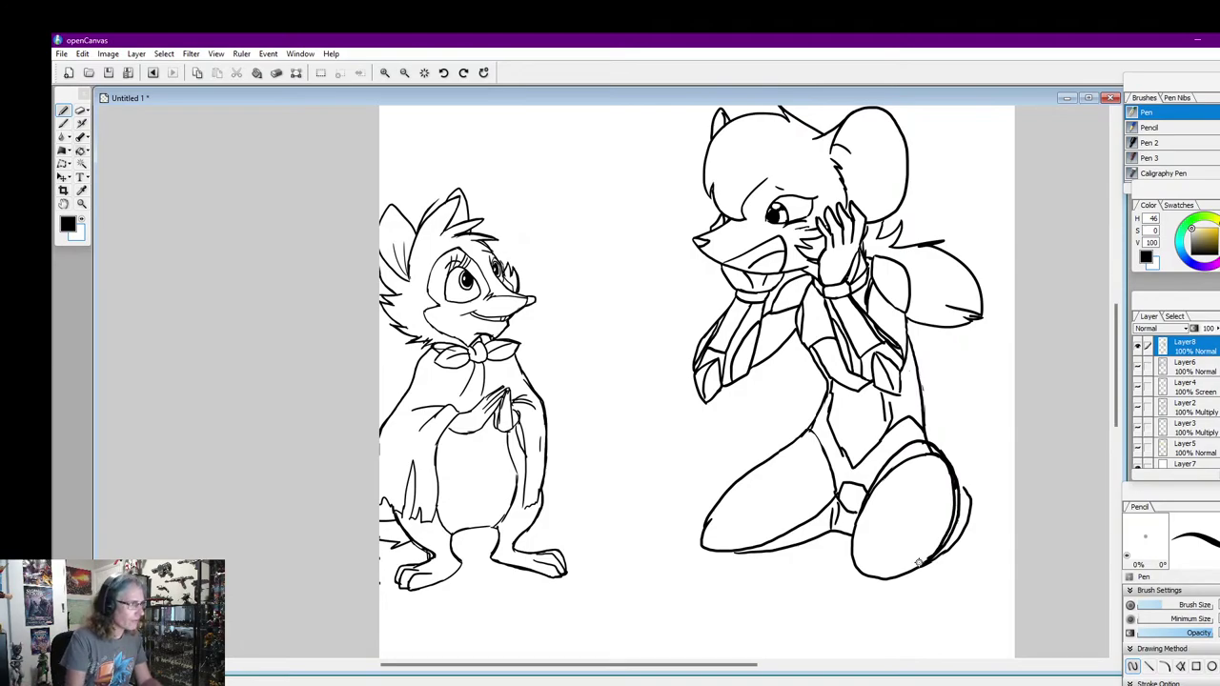
Paint out the near thigh's old inner outline and the stray lines beside its calf in white
{"action": "left_click", "coordinate": [85, 222]}
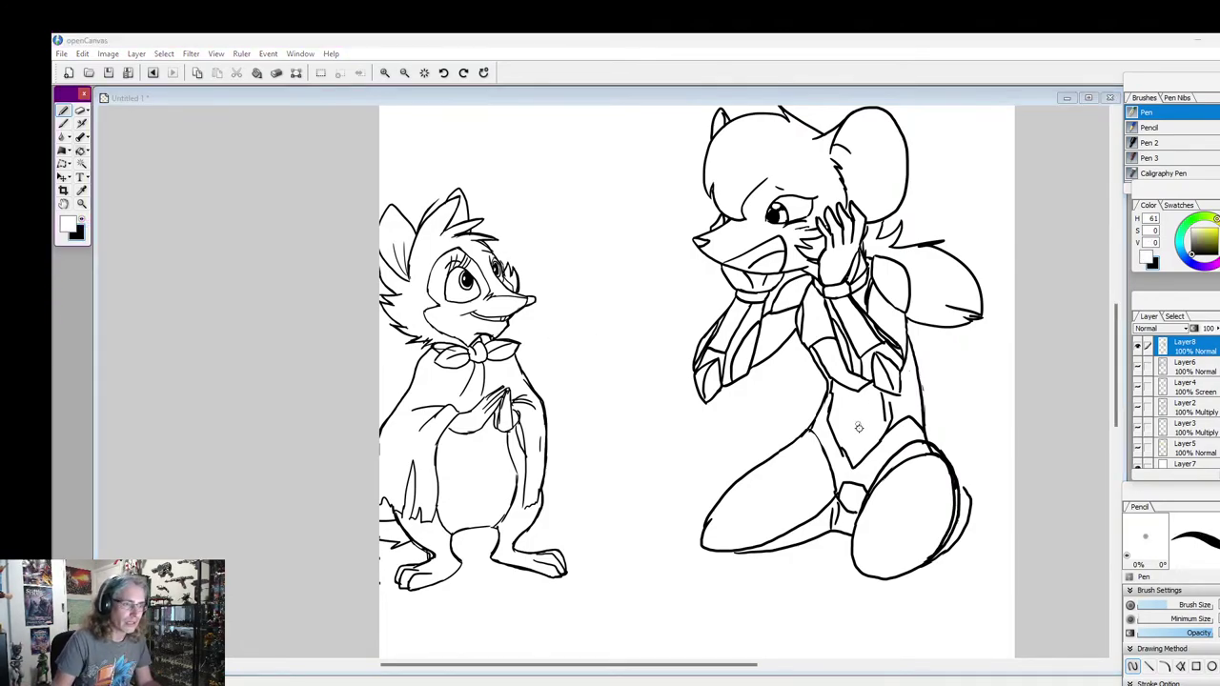
{"action": "left_click_drag", "start_coordinate": [923, 453], "coordinate": [879, 486]}
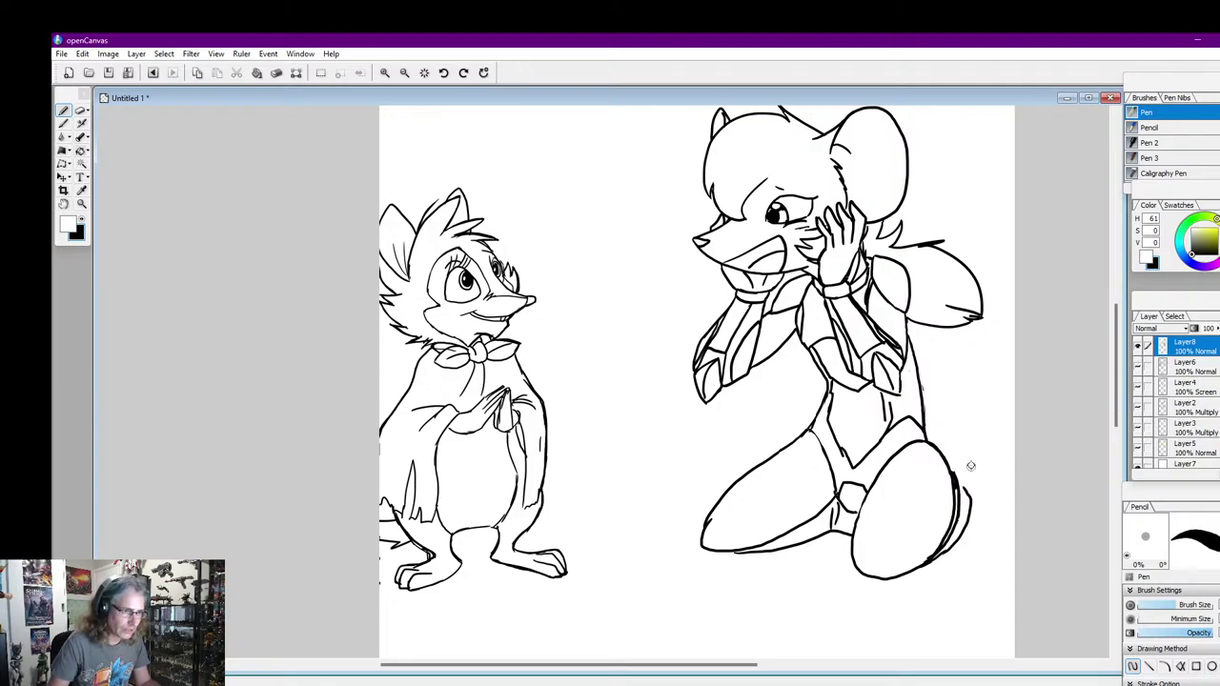
{"action": "mouse_move", "coordinate": [960, 479]}
{"action": "left_mouse_down"}
{"action": "mouse_move", "coordinate": [956, 467]}
{"action": "mouse_move", "coordinate": [959, 525]}
{"action": "mouse_move", "coordinate": [932, 553]}
{"action": "left_mouse_up"}
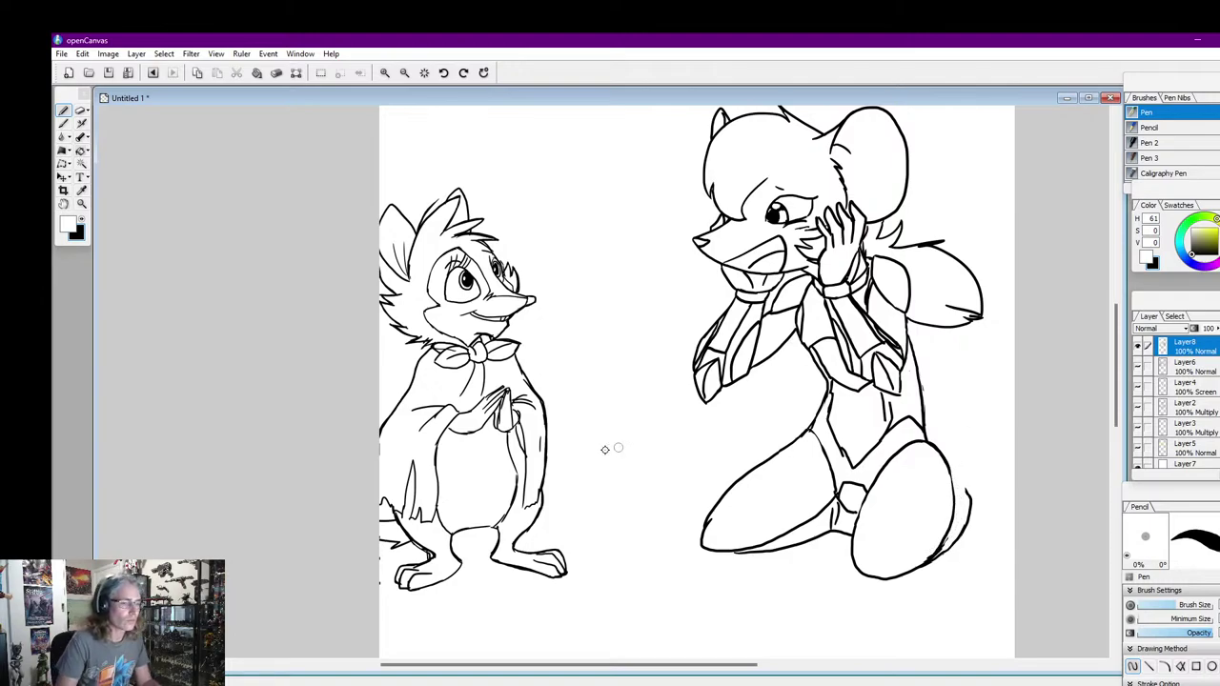
{"action": "left_click", "coordinate": [81, 231]}
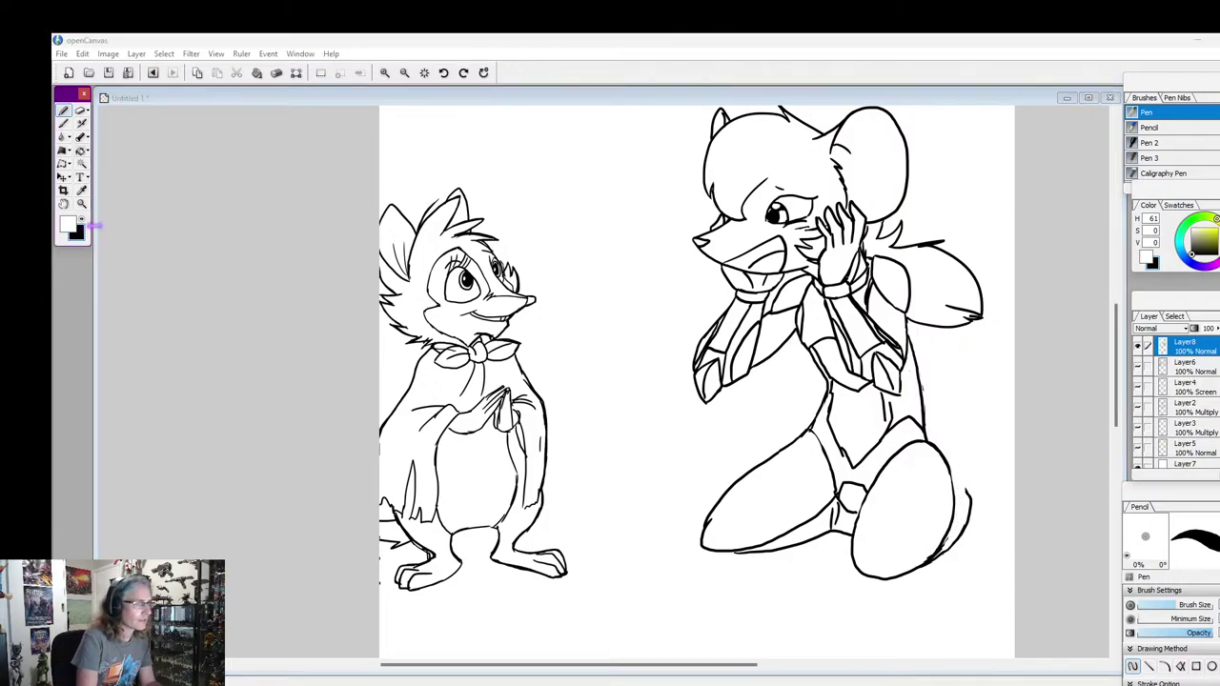
{"action": "left_click", "coordinate": [958, 482]}
Close the calf's upper edge in black, then draw an ankle cuff and the foot behind it, reaching the canvas edge
{"action": "left_click", "coordinate": [81, 220]}
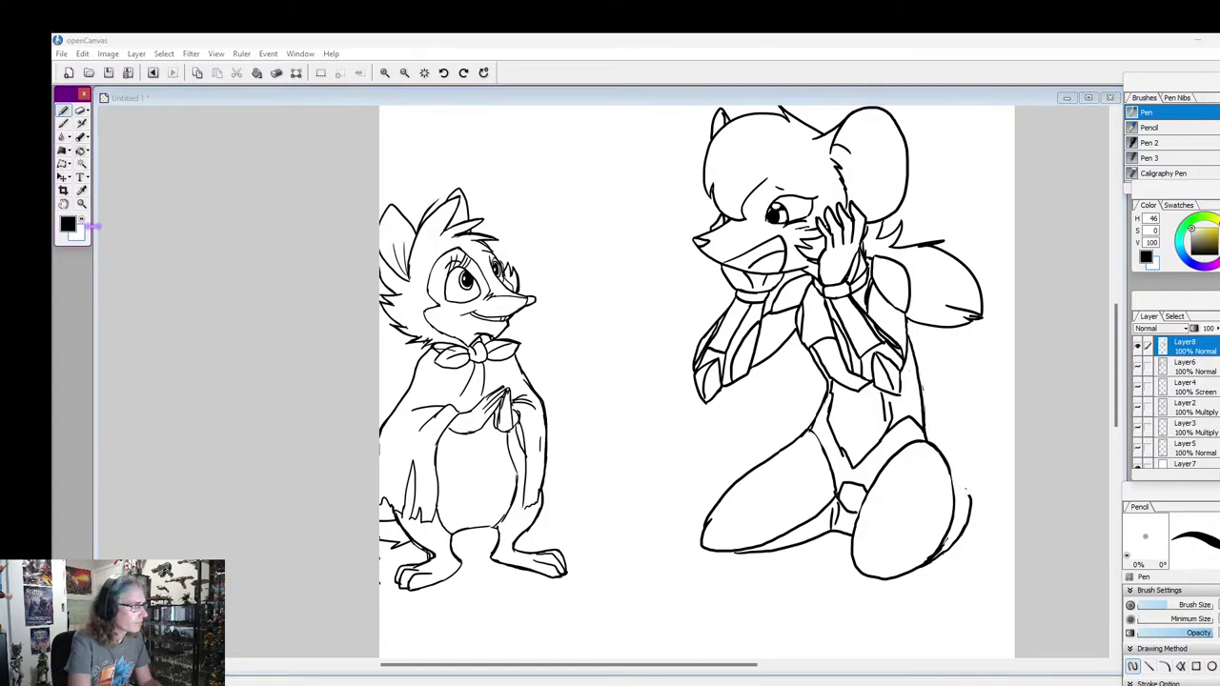
{"action": "left_click", "coordinate": [960, 488]}
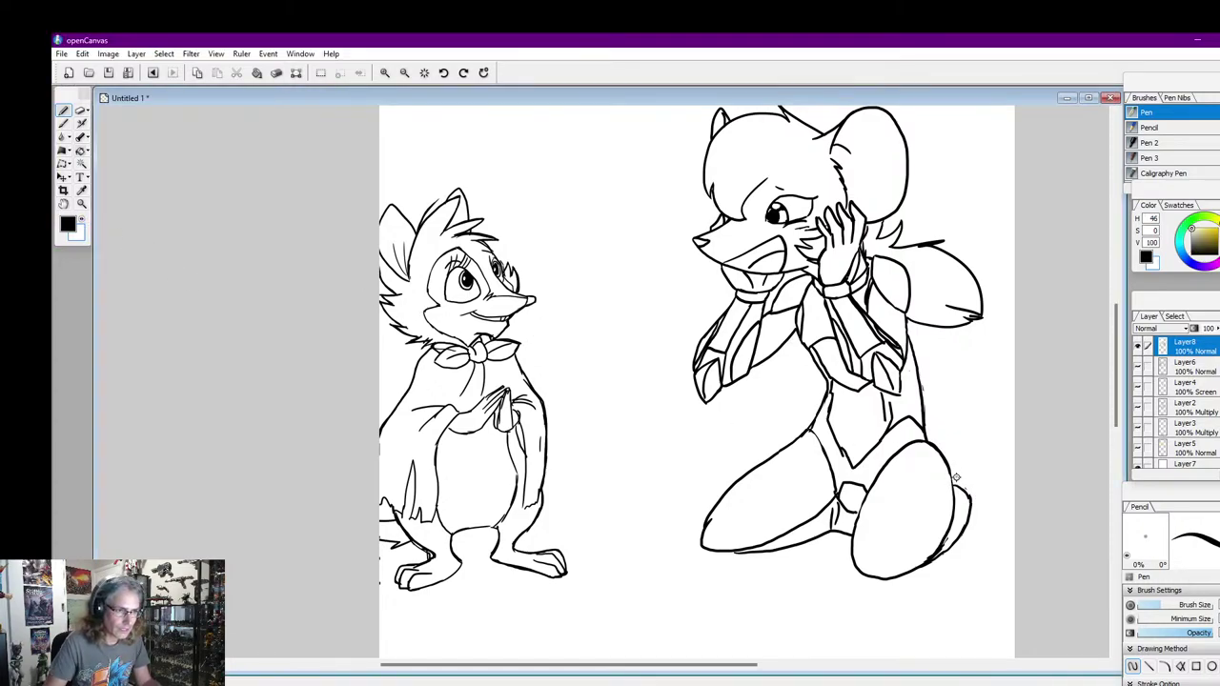
{"action": "mouse_move", "coordinate": [956, 479]}
{"action": "left_mouse_down"}
{"action": "mouse_move", "coordinate": [973, 486]}
{"action": "mouse_move", "coordinate": [969, 469]}
{"action": "mouse_move", "coordinate": [954, 468]}
{"action": "left_mouse_up"}
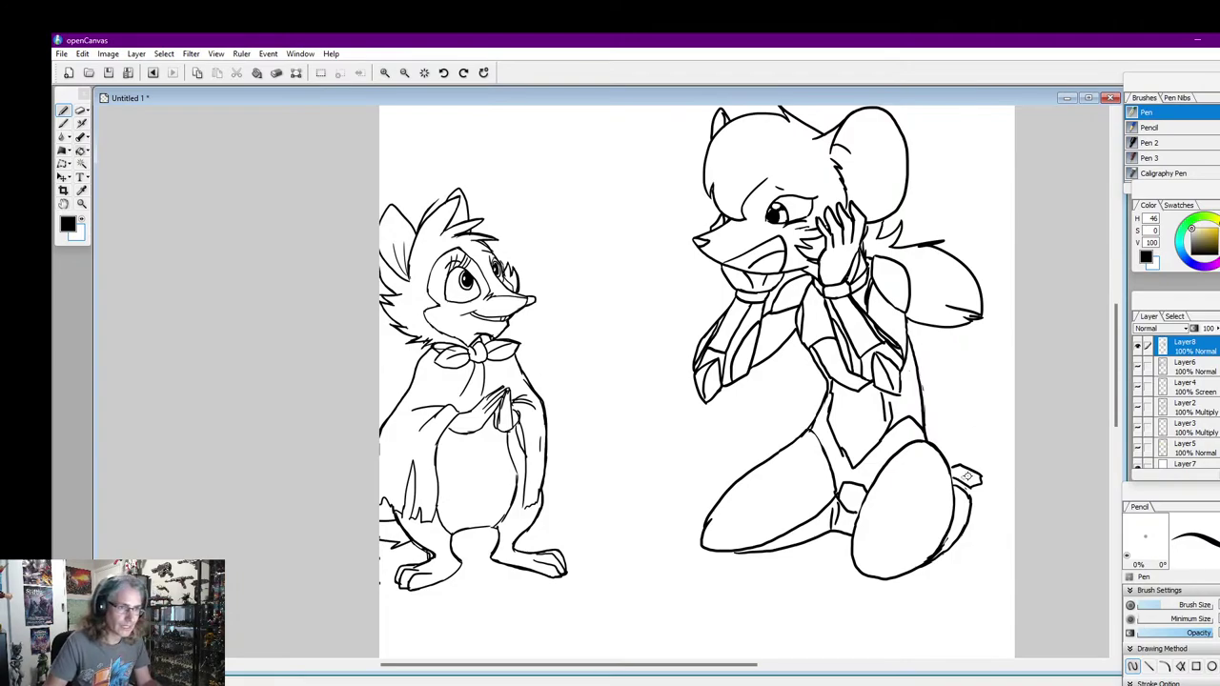
{"action": "mouse_move", "coordinate": [963, 475]}
{"action": "left_mouse_down"}
{"action": "mouse_move", "coordinate": [986, 501]}
{"action": "mouse_move", "coordinate": [983, 481]}
{"action": "mouse_move", "coordinate": [997, 485]}
{"action": "mouse_move", "coordinate": [1014, 545]}
{"action": "left_mouse_up"}
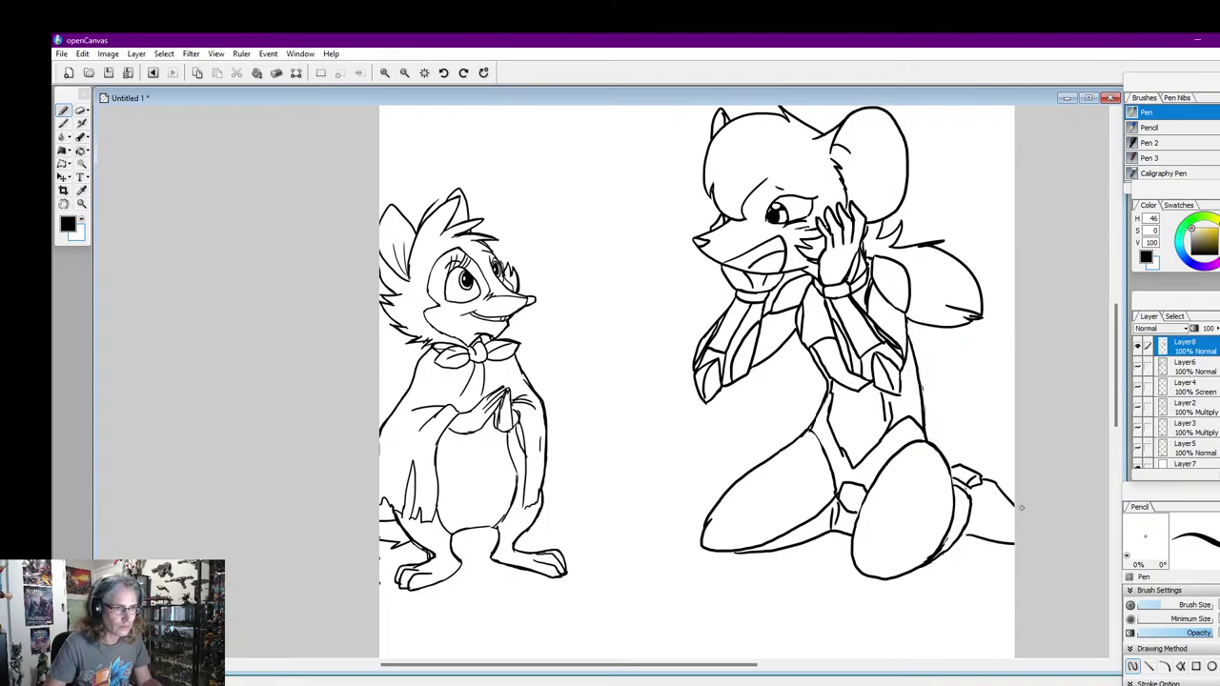
Add dividing lines to the mouse's foot, a tail line running to the canvas edge, and short ground strokes beneath the thighs
{"action": "left_click_drag", "start_coordinate": [981, 502], "coordinate": [1013, 544]}
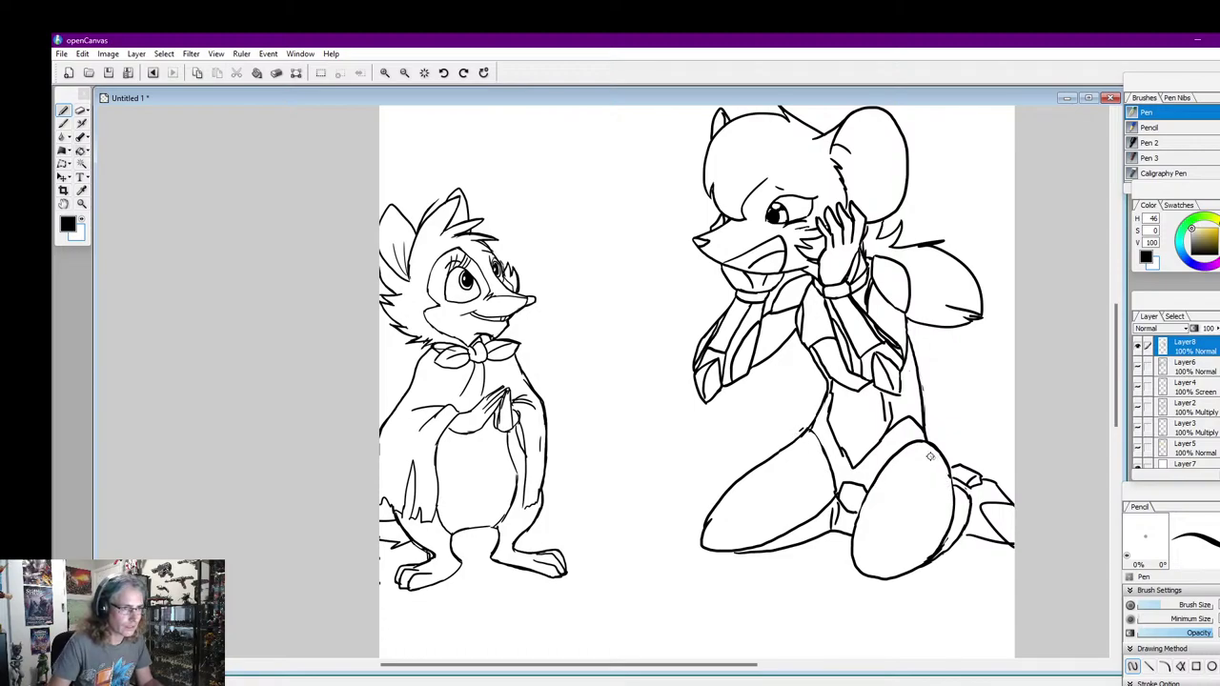
{"action": "left_click_drag", "start_coordinate": [927, 460], "coordinate": [1015, 457]}
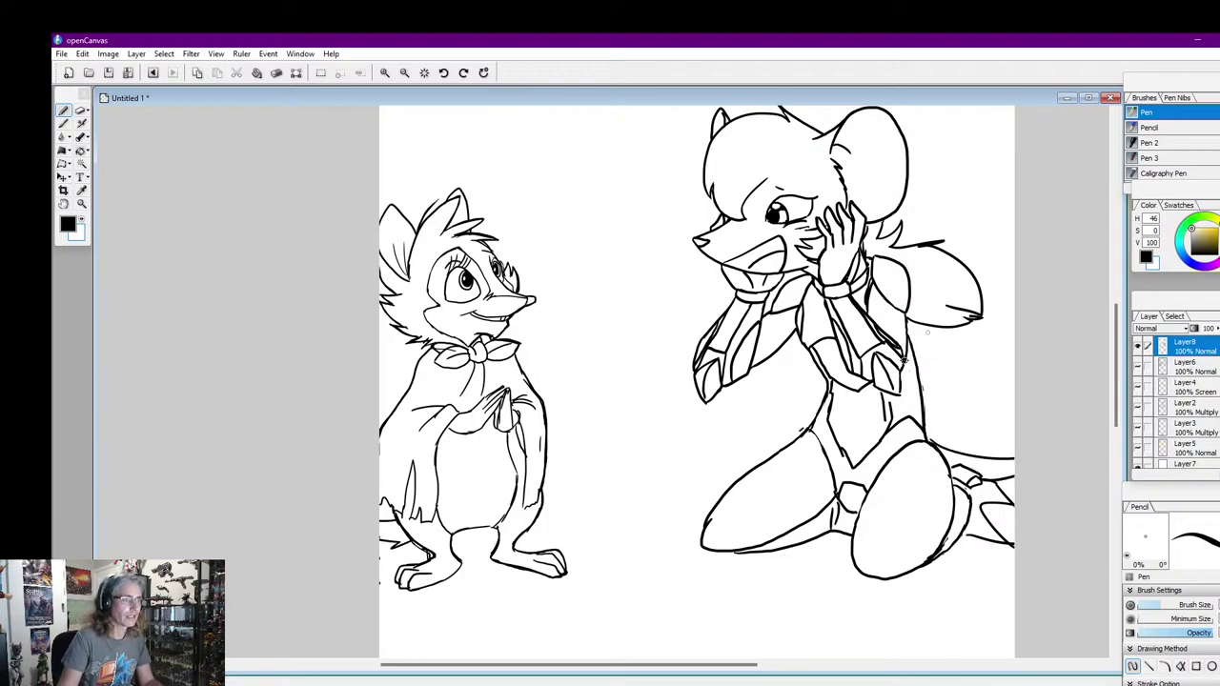
{"action": "left_click_drag", "start_coordinate": [755, 564], "coordinate": [837, 560]}
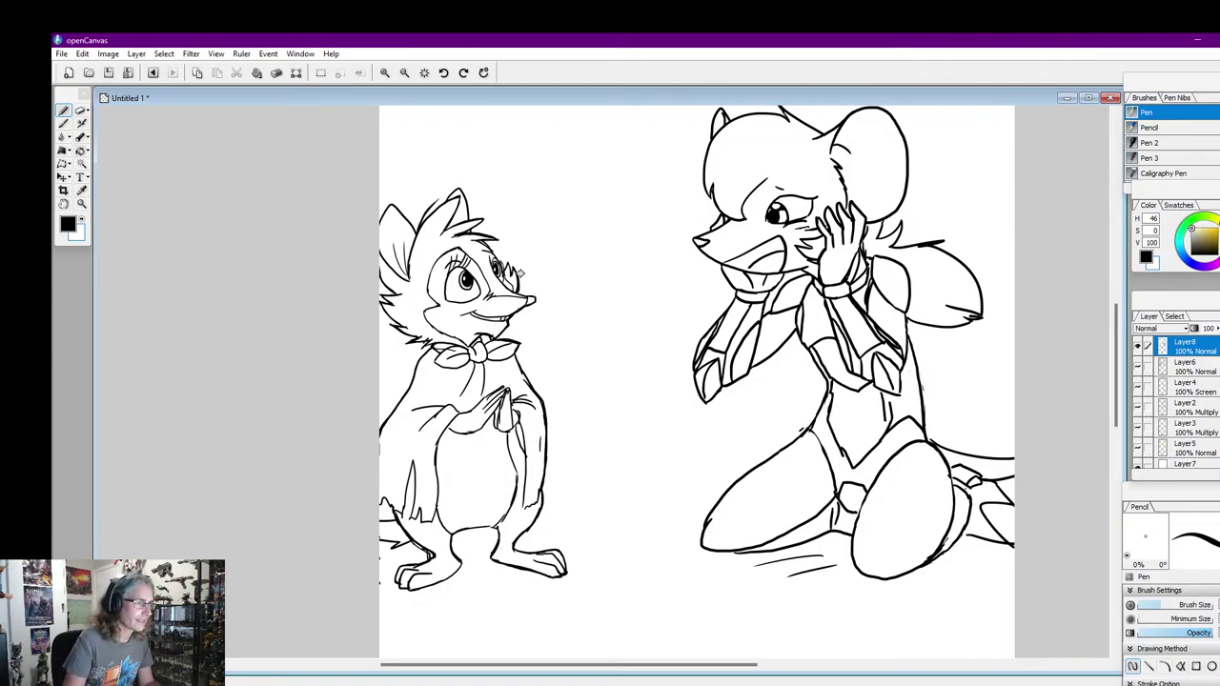
Examine the line art of both characters, from close on the cloaked character's face to the whole composition
{"action": "scroll", "coordinate": [529, 276], "scroll_direction": "up", "scroll_amount": 1}
{"action": "scroll", "coordinate": [528, 276], "scroll_direction": "down", "scroll_amount": 3}
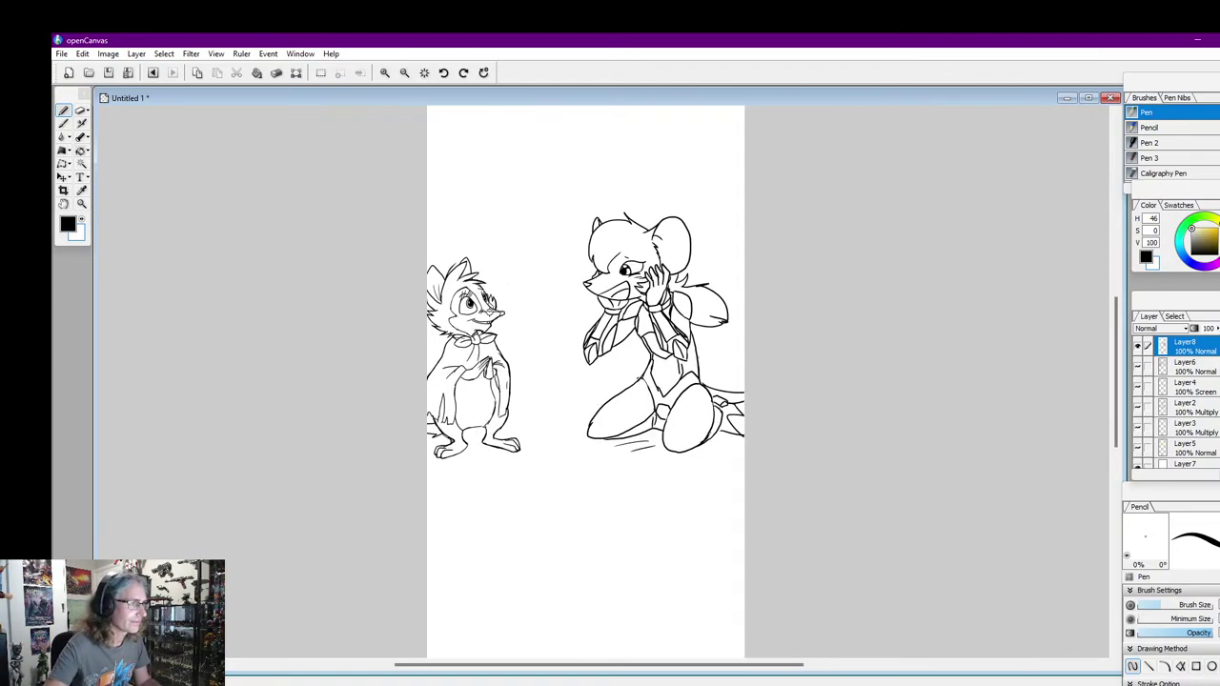
{"action": "scroll", "coordinate": [506, 267], "scroll_direction": "up", "scroll_amount": 5}
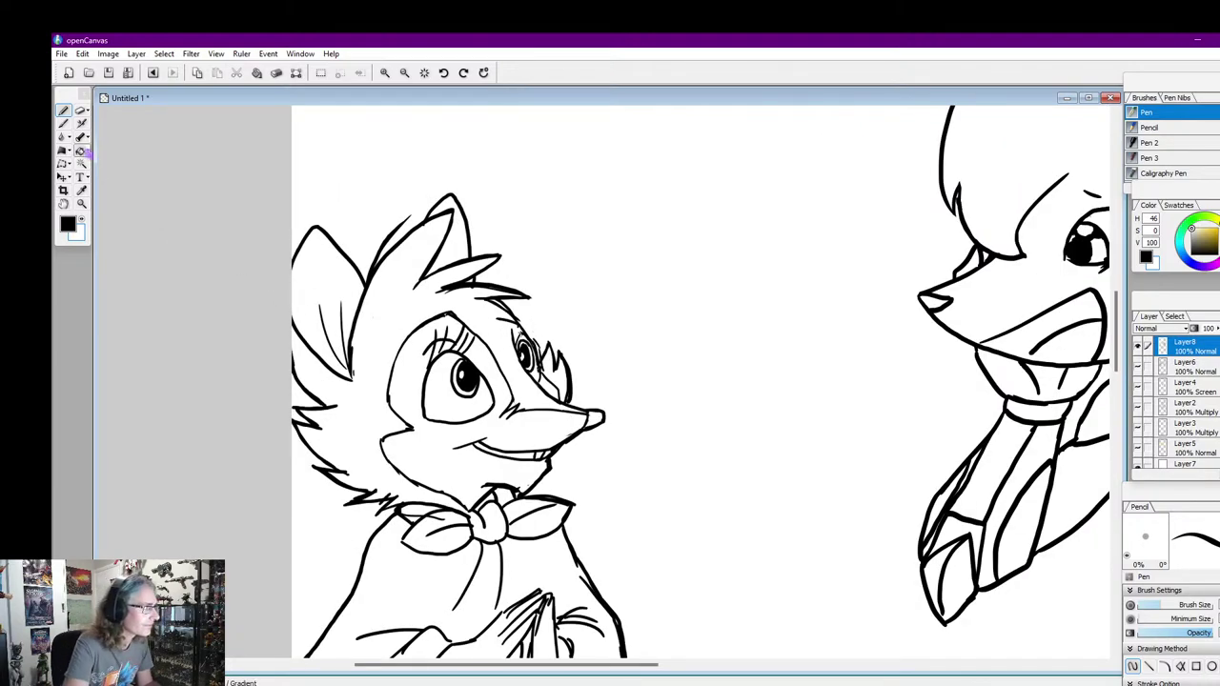
{"action": "left_click", "coordinate": [63, 149]}
{"action": "left_click", "coordinate": [63, 110]}
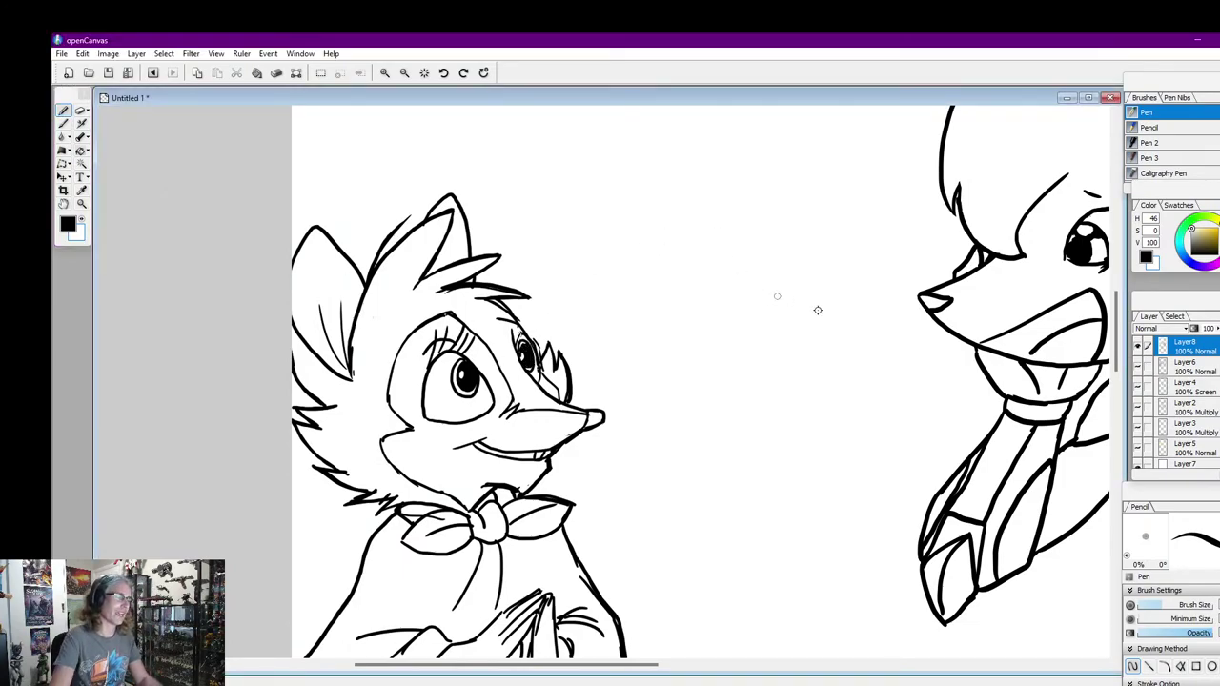
{"action": "scroll", "coordinate": [778, 446], "scroll_direction": "down", "scroll_amount": 2}
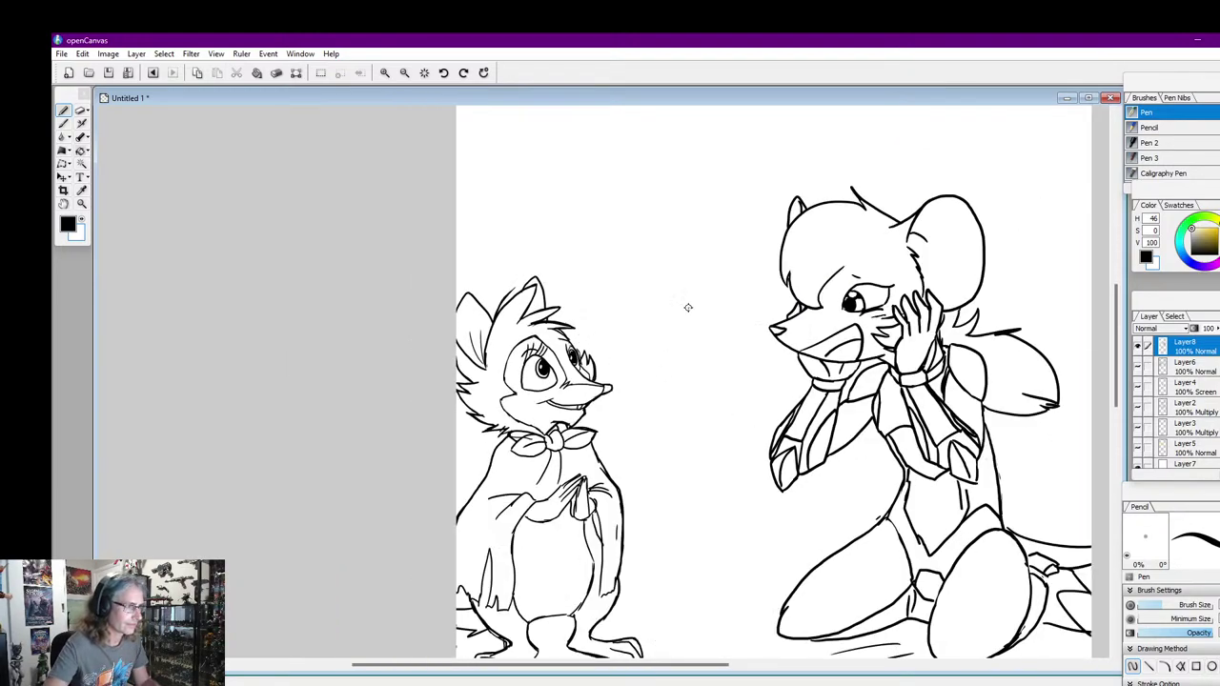
{"action": "scroll", "coordinate": [695, 329], "scroll_direction": "up", "scroll_amount": 1}
{"action": "scroll", "coordinate": [674, 339], "scroll_direction": "down", "scroll_amount": 1}
{"action": "scroll", "coordinate": [673, 338], "scroll_direction": "down", "scroll_amount": 1}
{"action": "scroll", "coordinate": [672, 335], "scroll_direction": "up", "scroll_amount": 1}
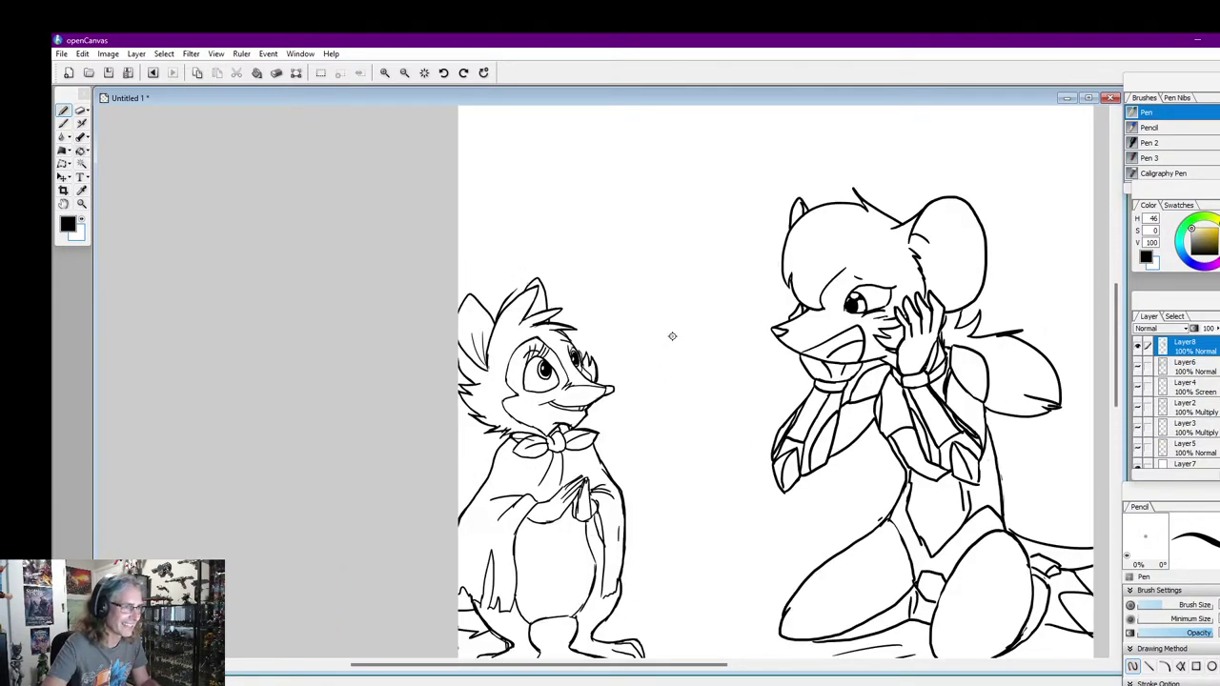
{"action": "scroll", "coordinate": [551, 672], "scroll_direction": "right", "scroll_amount": 3}
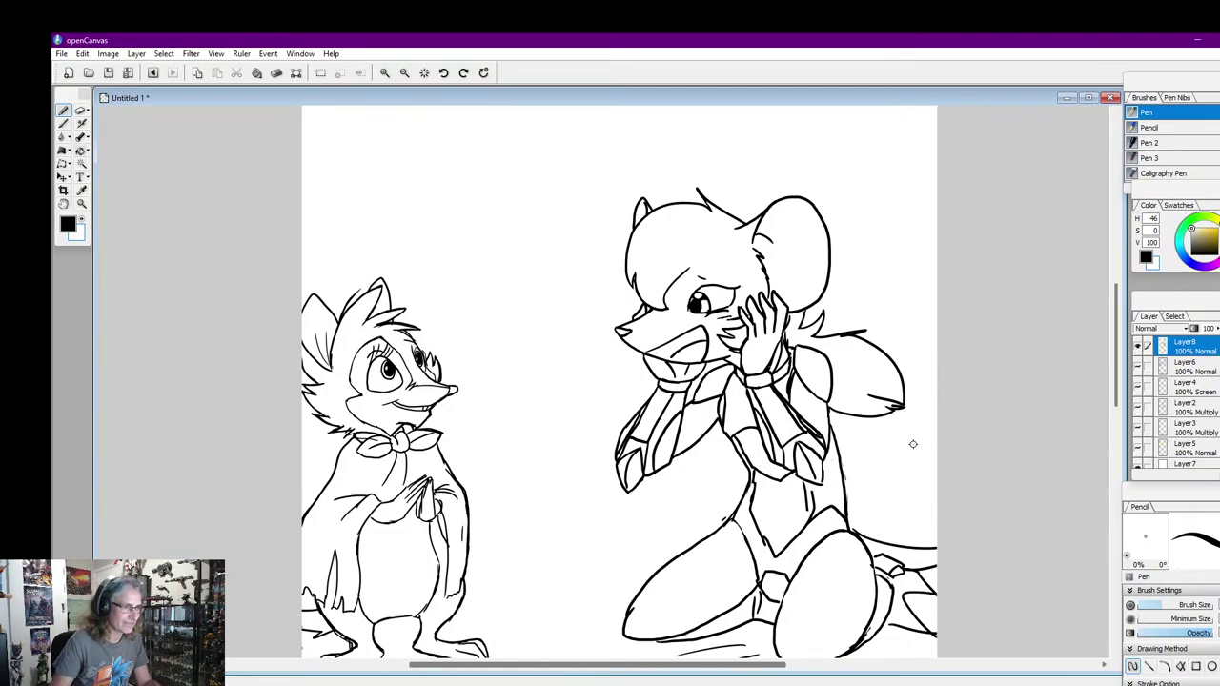
{"action": "scroll", "coordinate": [1110, 362], "scroll_direction": "down", "scroll_amount": 2}
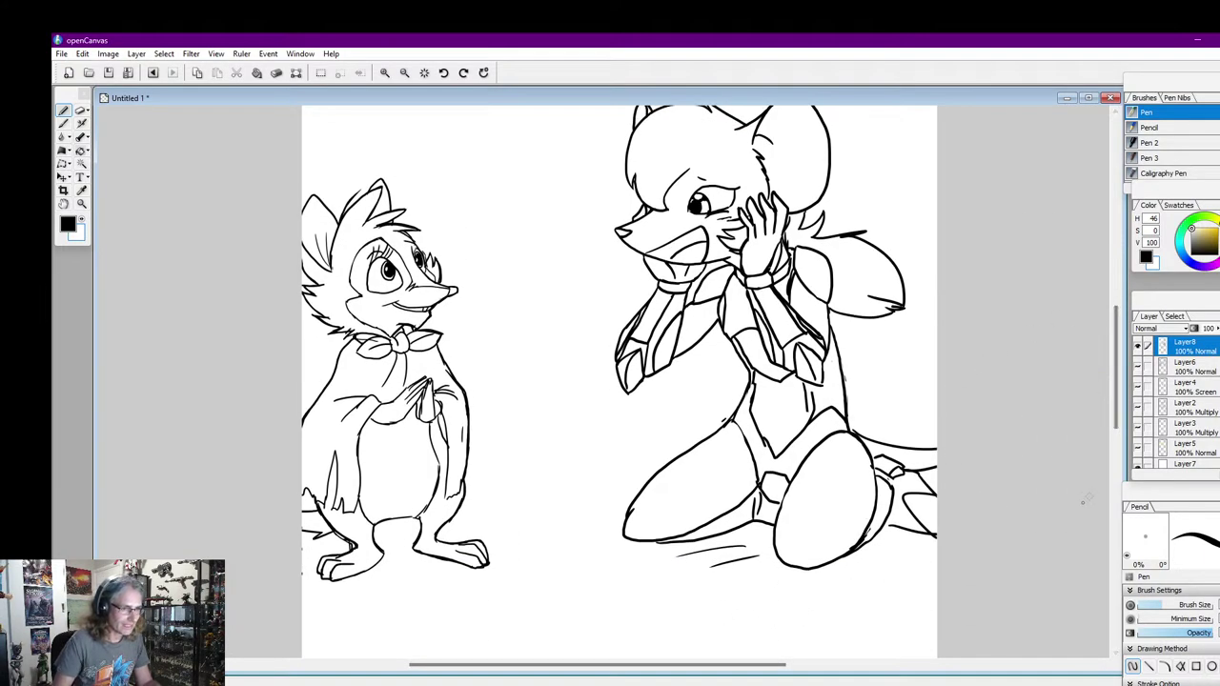
{"action": "scroll", "coordinate": [1120, 404], "scroll_direction": "up", "scroll_amount": 1}
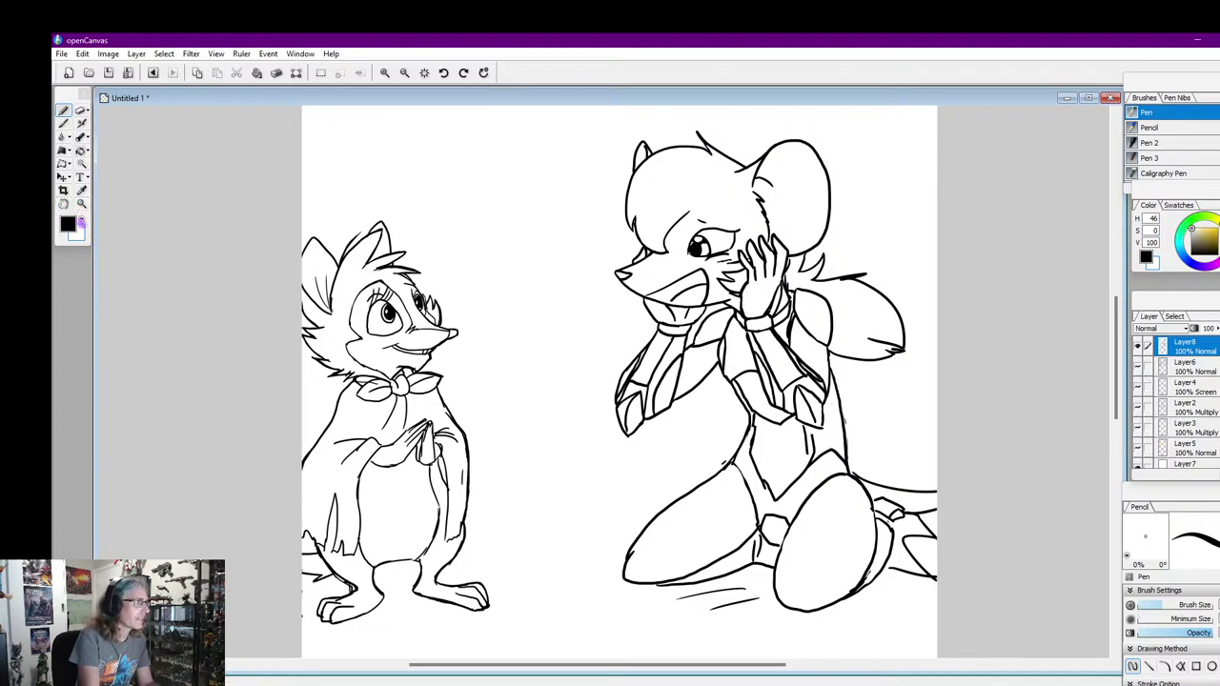
Draw a rough ground line with scribbled tufts between the two characters, plus short ground strokes beside the foot and knee
{"action": "left_click_drag", "start_coordinate": [472, 550], "coordinate": [619, 551]}
{"action": "mouse_move", "coordinate": [536, 553]}
{"action": "left_mouse_down"}
{"action": "mouse_move", "coordinate": [555, 541]}
{"action": "mouse_move", "coordinate": [598, 547]}
{"action": "left_mouse_up"}
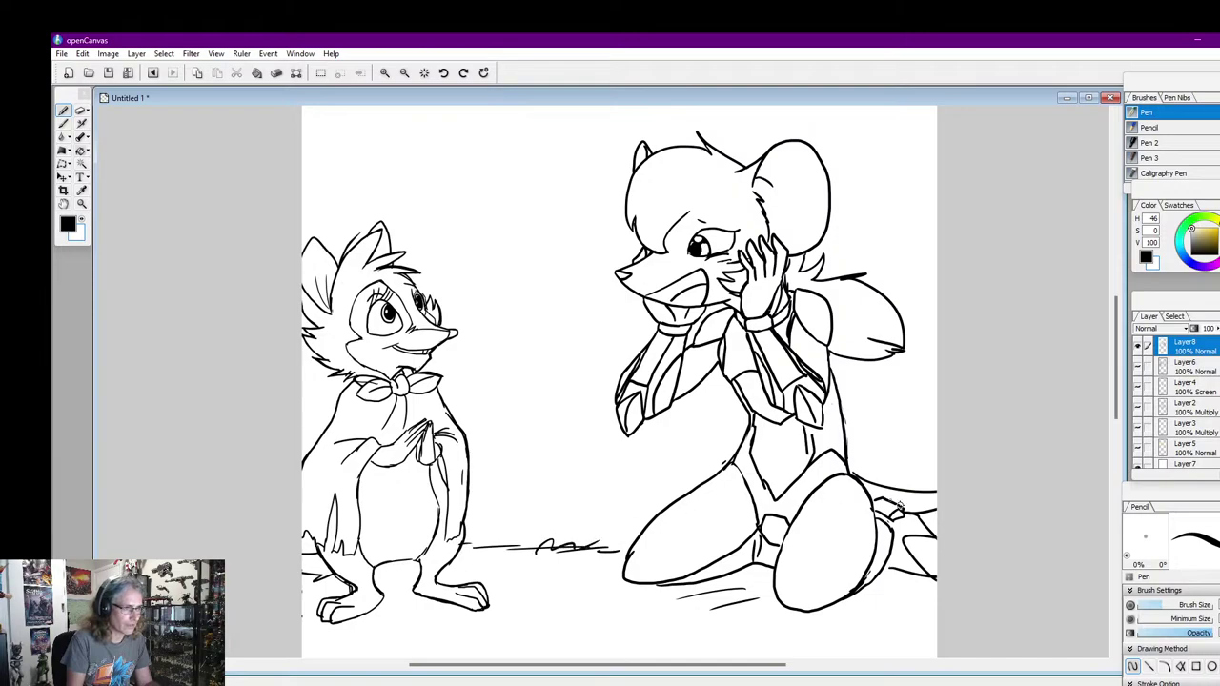
{"action": "left_click_drag", "start_coordinate": [857, 615], "coordinate": [935, 613]}
{"action": "left_click_drag", "start_coordinate": [498, 611], "coordinate": [520, 611]}
Draw loose grass blades between the characters, behind the kneeling mouse, and beside the cloaked character at the canvas edge
{"action": "mouse_move", "coordinate": [508, 530]}
{"action": "left_mouse_down"}
{"action": "mouse_move", "coordinate": [531, 460]}
{"action": "mouse_move", "coordinate": [536, 532]}
{"action": "left_mouse_up"}
{"action": "mouse_move", "coordinate": [555, 530]}
{"action": "left_mouse_down"}
{"action": "mouse_move", "coordinate": [599, 467]}
{"action": "mouse_move", "coordinate": [642, 491]}
{"action": "left_mouse_up"}
{"action": "left_click_drag", "start_coordinate": [480, 469], "coordinate": [496, 494]}
{"action": "left_click_drag", "start_coordinate": [869, 442], "coordinate": [911, 396]}
{"action": "left_click_drag", "start_coordinate": [911, 395], "coordinate": [937, 457]}
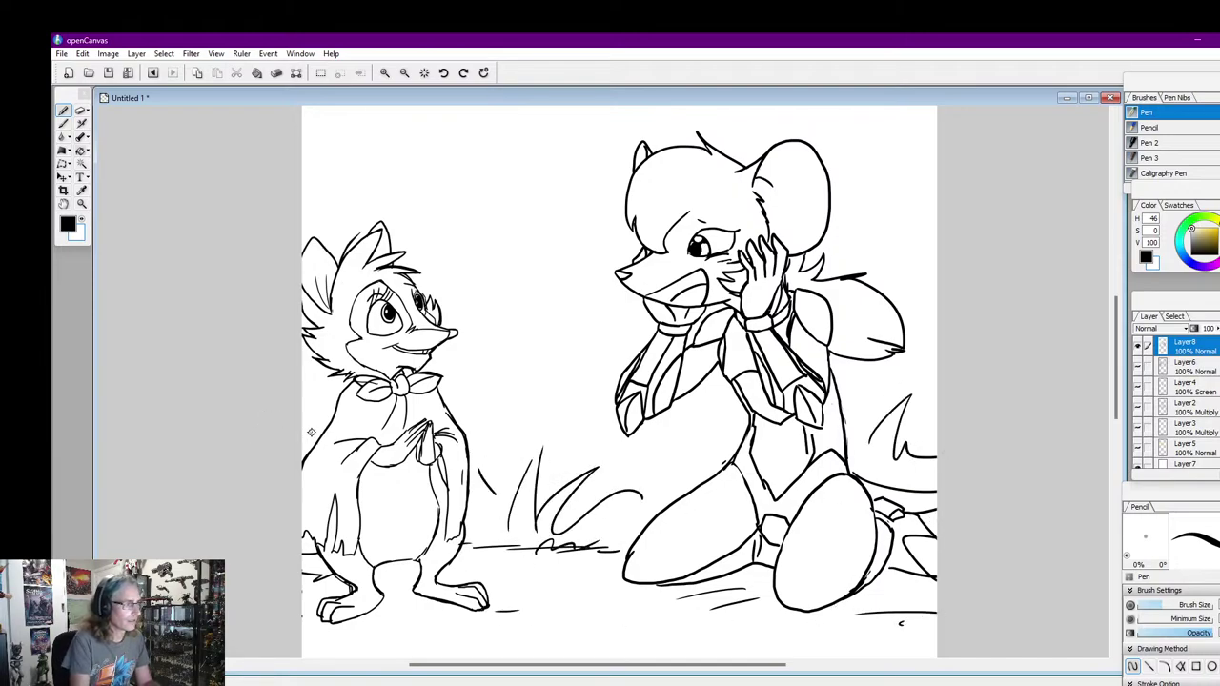
{"action": "left_click_drag", "start_coordinate": [312, 431], "coordinate": [302, 415]}
Draw long, thin ground contour lines below and between the two characters, and a short line across the gap between the cloaked character's legs
{"action": "mouse_move", "coordinate": [520, 601]}
{"action": "left_mouse_down"}
{"action": "mouse_move", "coordinate": [607, 591]}
{"action": "mouse_move", "coordinate": [688, 606]}
{"action": "left_mouse_up"}
{"action": "left_click_drag", "start_coordinate": [492, 625], "coordinate": [667, 610]}
{"action": "left_click_drag", "start_coordinate": [433, 618], "coordinate": [504, 614]}
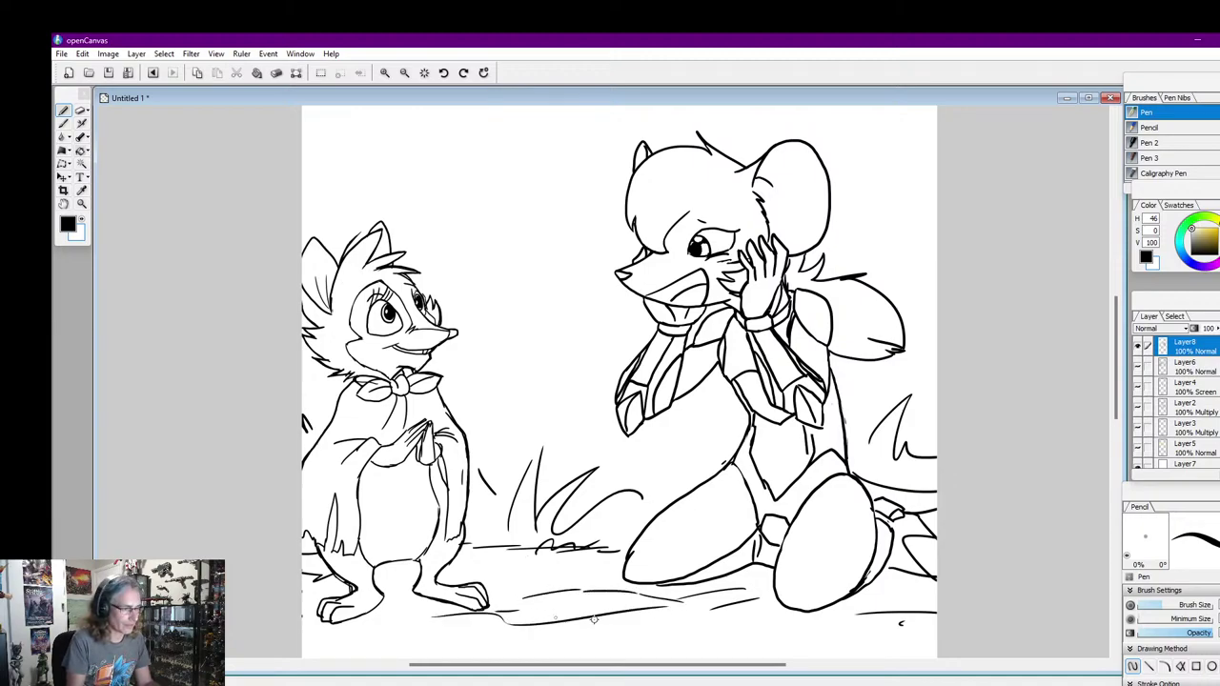
{"action": "left_click_drag", "start_coordinate": [648, 623], "coordinate": [845, 635]}
{"action": "left_click_drag", "start_coordinate": [868, 633], "coordinate": [936, 641]}
{"action": "left_click_drag", "start_coordinate": [426, 633], "coordinate": [320, 634]}
{"action": "left_click_drag", "start_coordinate": [410, 579], "coordinate": [374, 579]}
{"action": "left_click_drag", "start_coordinate": [501, 564], "coordinate": [586, 556]}
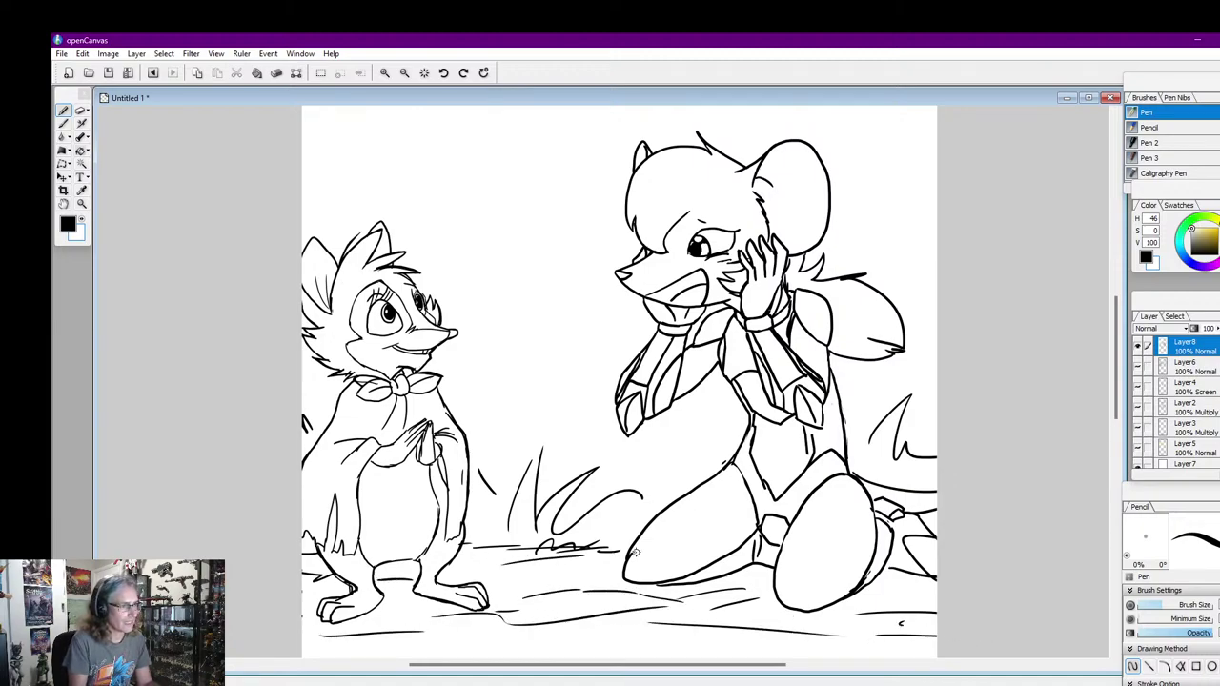
Add a second chevron edge to the armour at the mouse's near hip and make white the drawing colour
{"action": "left_click_drag", "start_coordinate": [760, 534], "coordinate": [757, 549]}
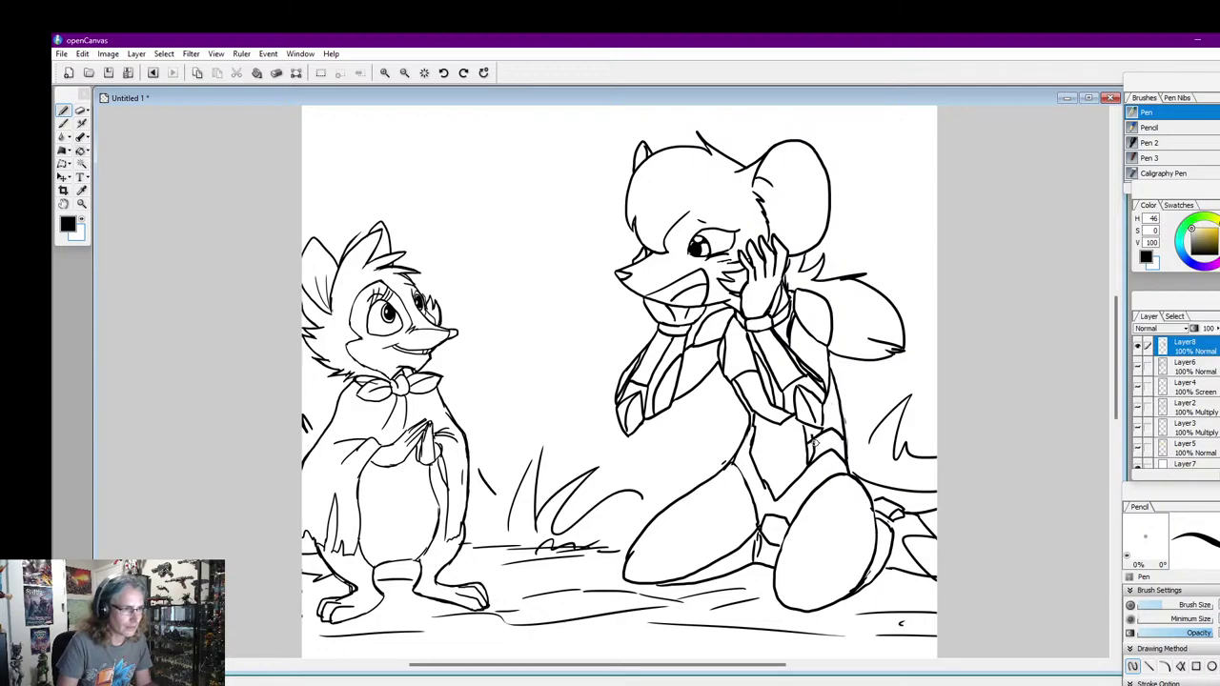
{"action": "left_click", "coordinate": [82, 219]}
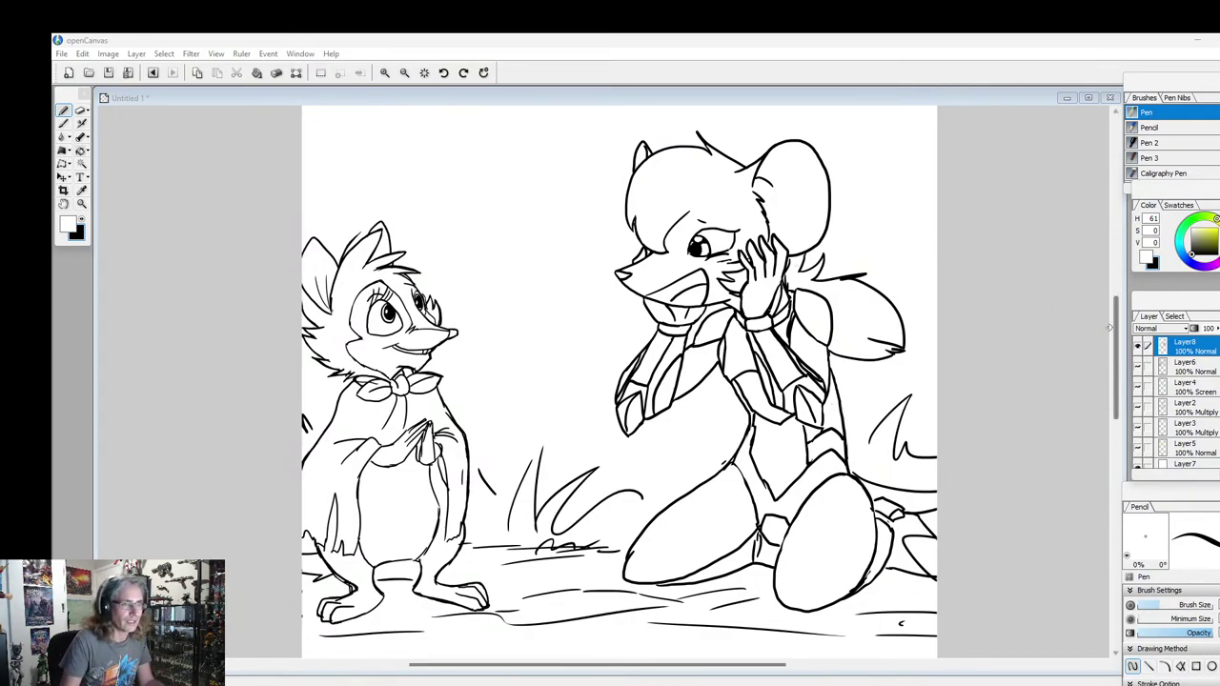
Create a new layer on top, hide the line art on Layer8, and make black the drawing colour
{"action": "mouse_move", "coordinate": [1116, 335]}
{"action": "left_mouse_down"}
{"action": "mouse_move", "coordinate": [1118, 357]}
{"action": "mouse_move", "coordinate": [1116, 341]}
{"action": "left_mouse_up"}
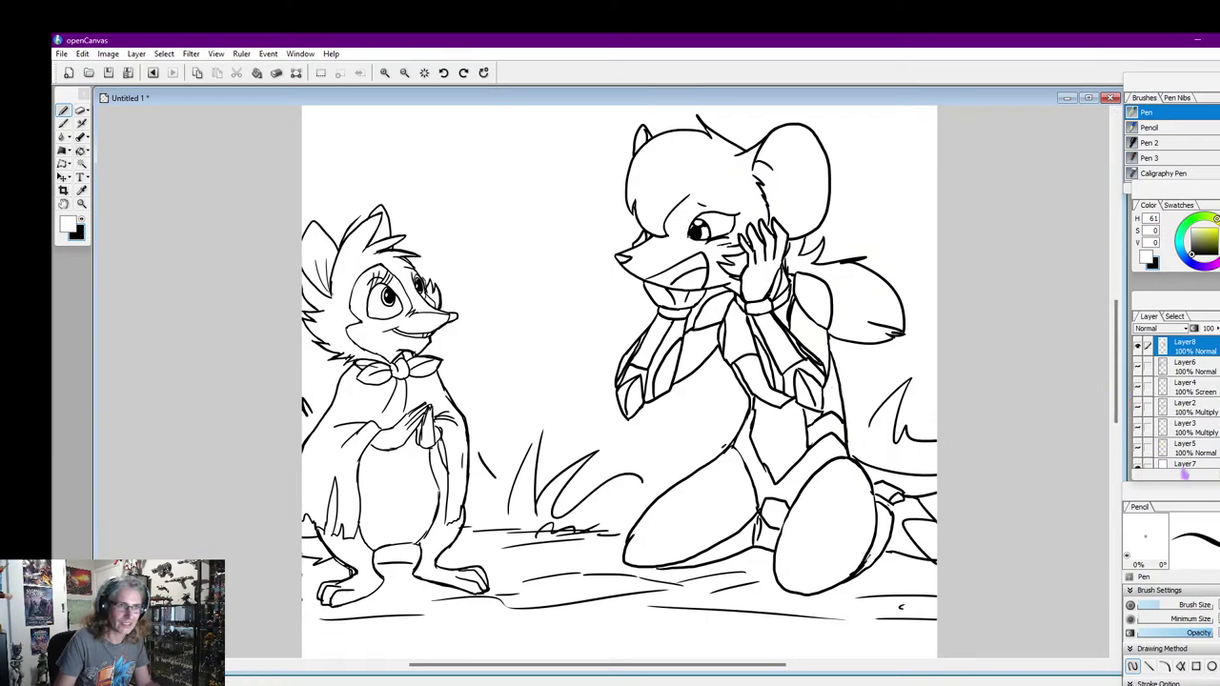
{"action": "left_click", "coordinate": [1214, 474]}
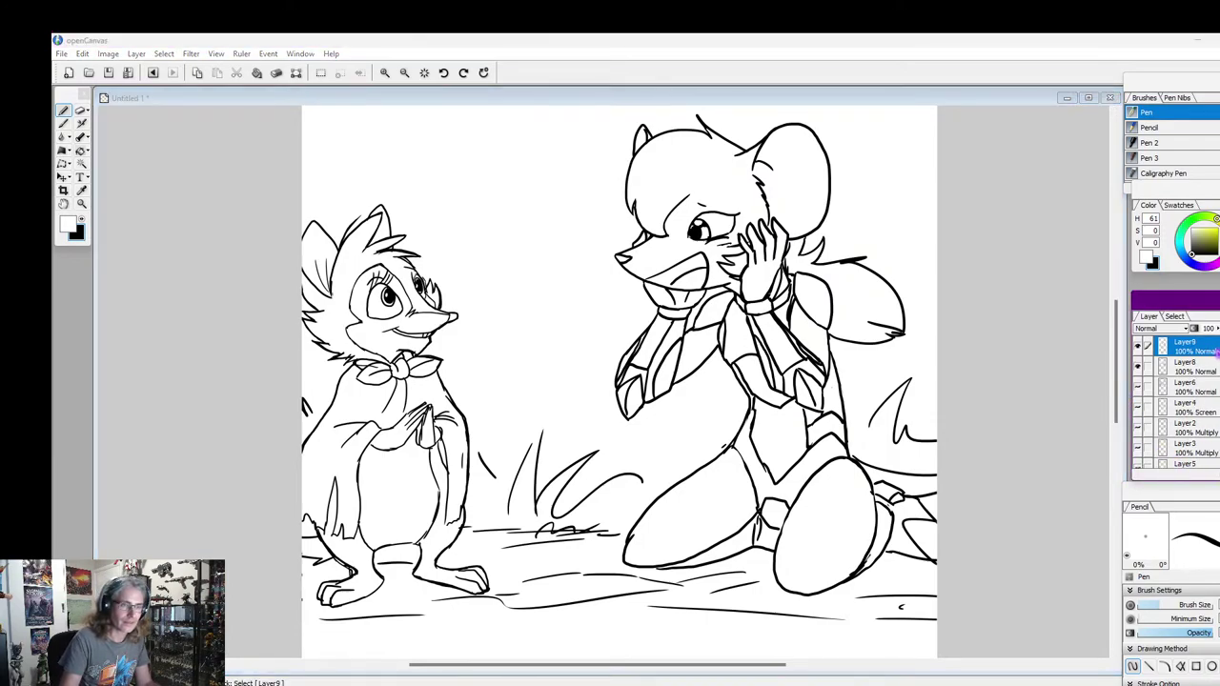
{"action": "left_click", "coordinate": [1138, 367]}
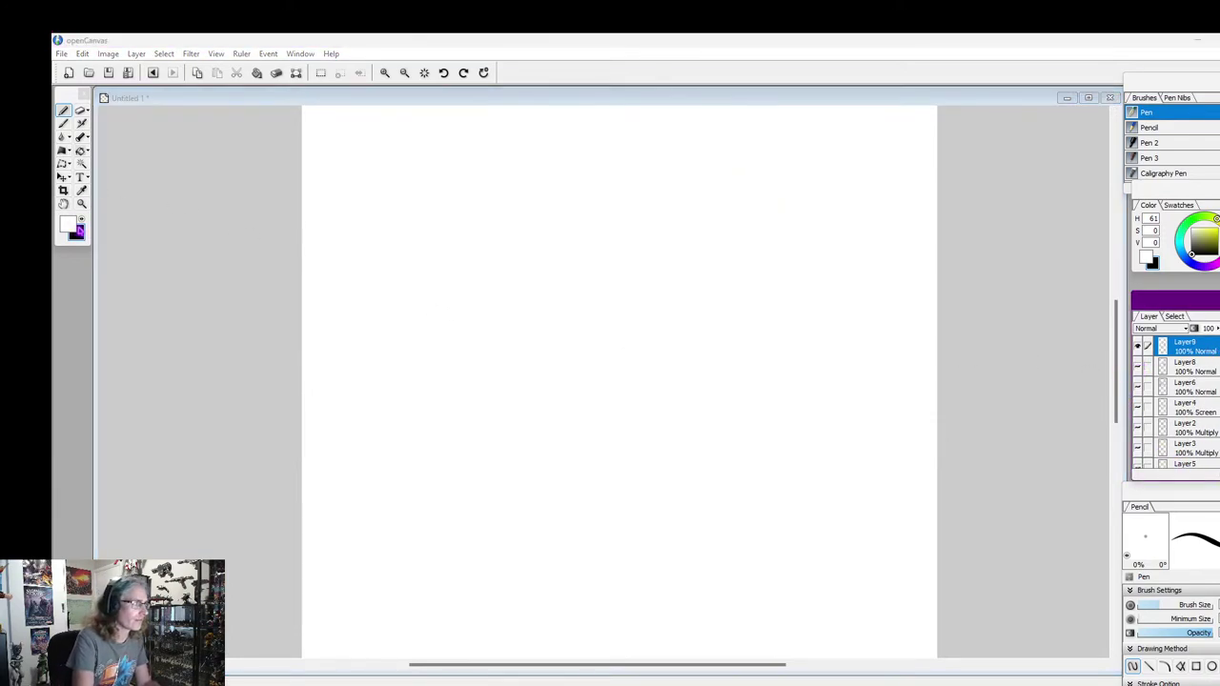
{"action": "left_click", "coordinate": [81, 220]}
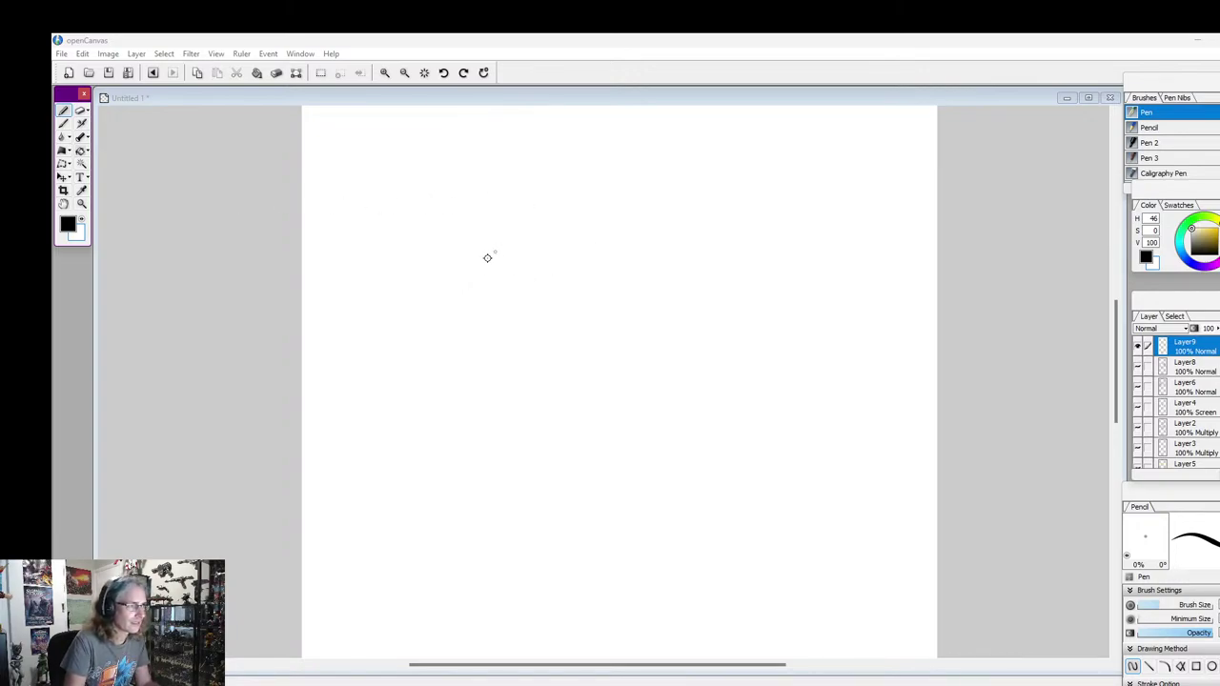
Draw a new animal head's angular muzzle with a curved mouth line and nose tip, and outline the near lens of its glasses
{"action": "mouse_move", "coordinate": [487, 275]}
{"action": "left_mouse_down"}
{"action": "mouse_move", "coordinate": [559, 251]}
{"action": "mouse_move", "coordinate": [598, 287]}
{"action": "mouse_move", "coordinate": [712, 259]}
{"action": "mouse_move", "coordinate": [711, 354]}
{"action": "mouse_move", "coordinate": [588, 430]}
{"action": "left_mouse_up"}
{"action": "left_click_drag", "start_coordinate": [691, 332], "coordinate": [556, 347]}
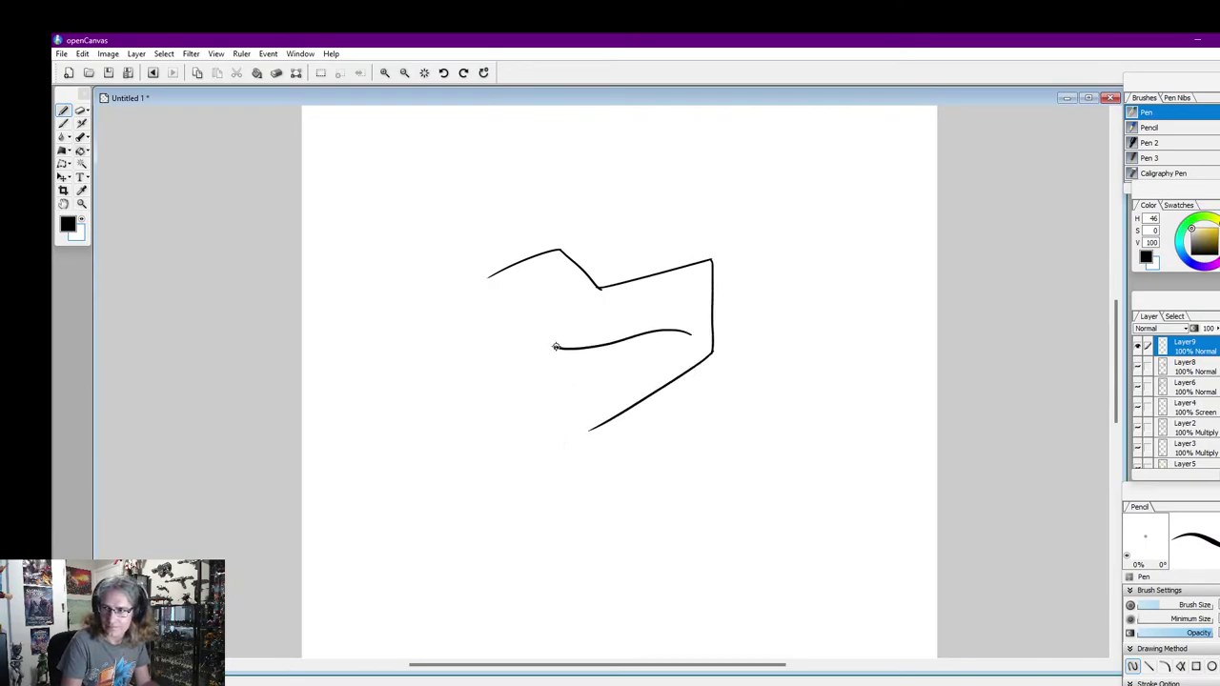
{"action": "mouse_move", "coordinate": [479, 260]}
{"action": "left_mouse_down"}
{"action": "mouse_move", "coordinate": [490, 299]}
{"action": "mouse_move", "coordinate": [561, 319]}
{"action": "mouse_move", "coordinate": [608, 289]}
{"action": "left_mouse_up"}
{"action": "left_click_drag", "start_coordinate": [684, 269], "coordinate": [715, 278]}
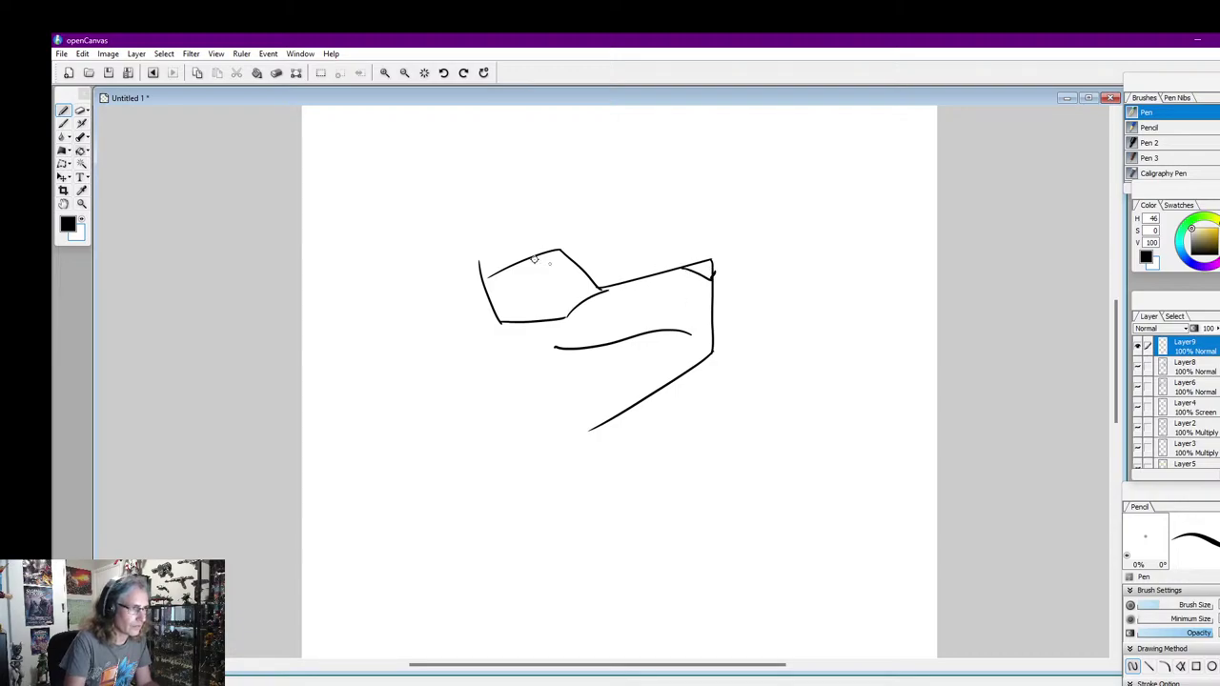
Draw a doubled frame around the near lens and a curved top bar extending over the bridge to the far lens
{"action": "mouse_move", "coordinate": [474, 256]}
{"action": "left_mouse_down"}
{"action": "mouse_move", "coordinate": [568, 236]}
{"action": "mouse_move", "coordinate": [678, 264]}
{"action": "left_mouse_up"}
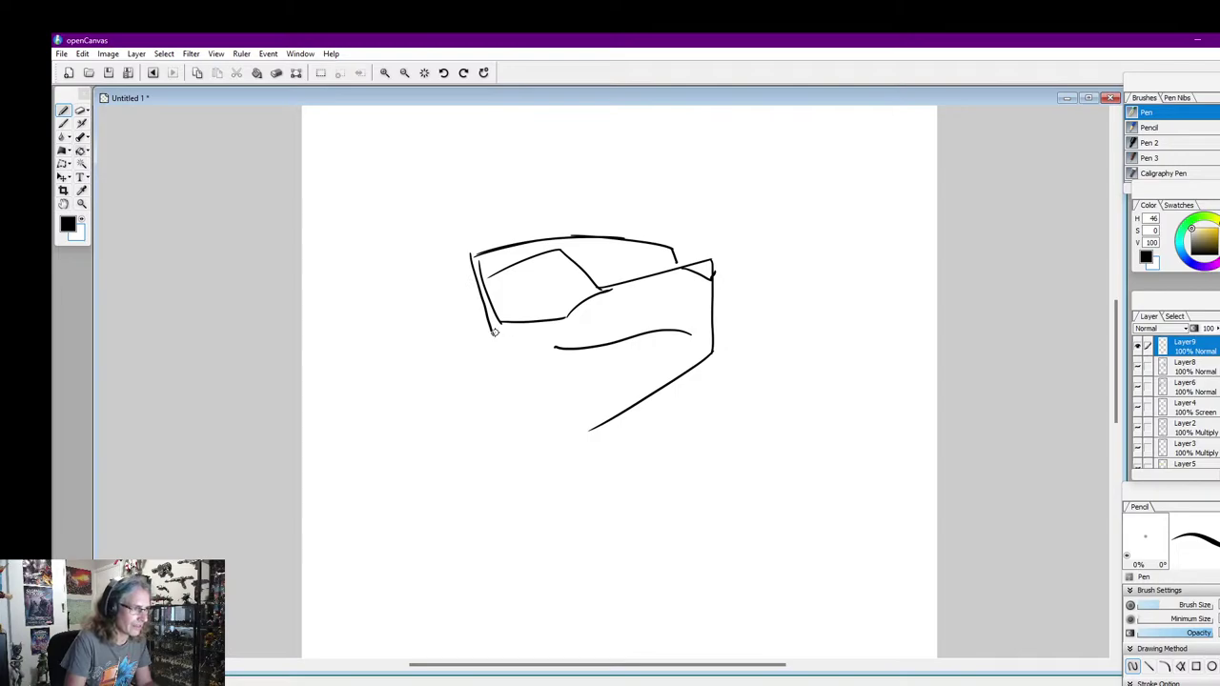
{"action": "mouse_move", "coordinate": [490, 331]}
{"action": "left_mouse_down"}
{"action": "mouse_move", "coordinate": [559, 326]}
{"action": "mouse_move", "coordinate": [603, 291]}
{"action": "left_mouse_up"}
{"action": "mouse_move", "coordinate": [472, 252]}
{"action": "left_mouse_down"}
{"action": "mouse_move", "coordinate": [600, 225]}
{"action": "mouse_move", "coordinate": [681, 249]}
{"action": "left_mouse_up"}
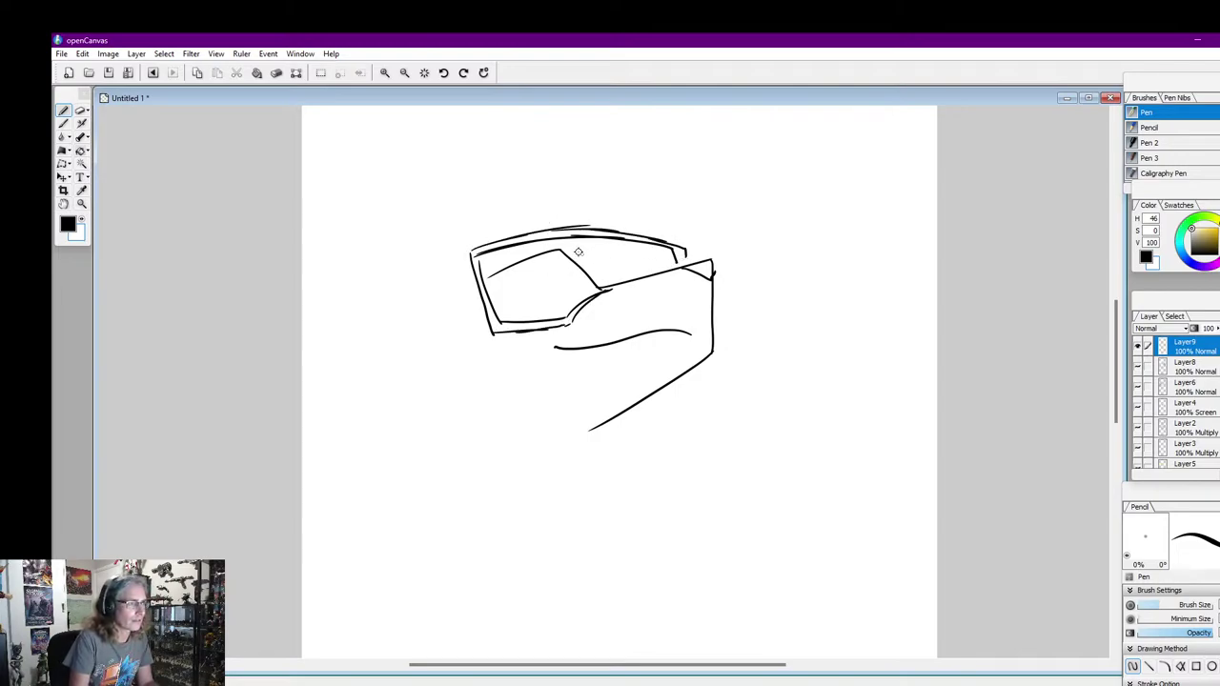
Outline the far lens beside the nose bridge and shade both lenses with parallel hatching
{"action": "mouse_move", "coordinate": [621, 285]}
{"action": "left_mouse_down"}
{"action": "mouse_move", "coordinate": [600, 248]}
{"action": "mouse_move", "coordinate": [505, 271]}
{"action": "mouse_move", "coordinate": [572, 281]}
{"action": "mouse_move", "coordinate": [584, 296]}
{"action": "mouse_move", "coordinate": [556, 286]}
{"action": "mouse_move", "coordinate": [596, 287]}
{"action": "mouse_move", "coordinate": [544, 320]}
{"action": "left_mouse_up"}
{"action": "mouse_move", "coordinate": [607, 256]}
{"action": "left_mouse_down"}
{"action": "mouse_move", "coordinate": [671, 277]}
{"action": "mouse_move", "coordinate": [621, 282]}
{"action": "left_mouse_up"}
{"action": "left_click_drag", "start_coordinate": [522, 264], "coordinate": [563, 251]}
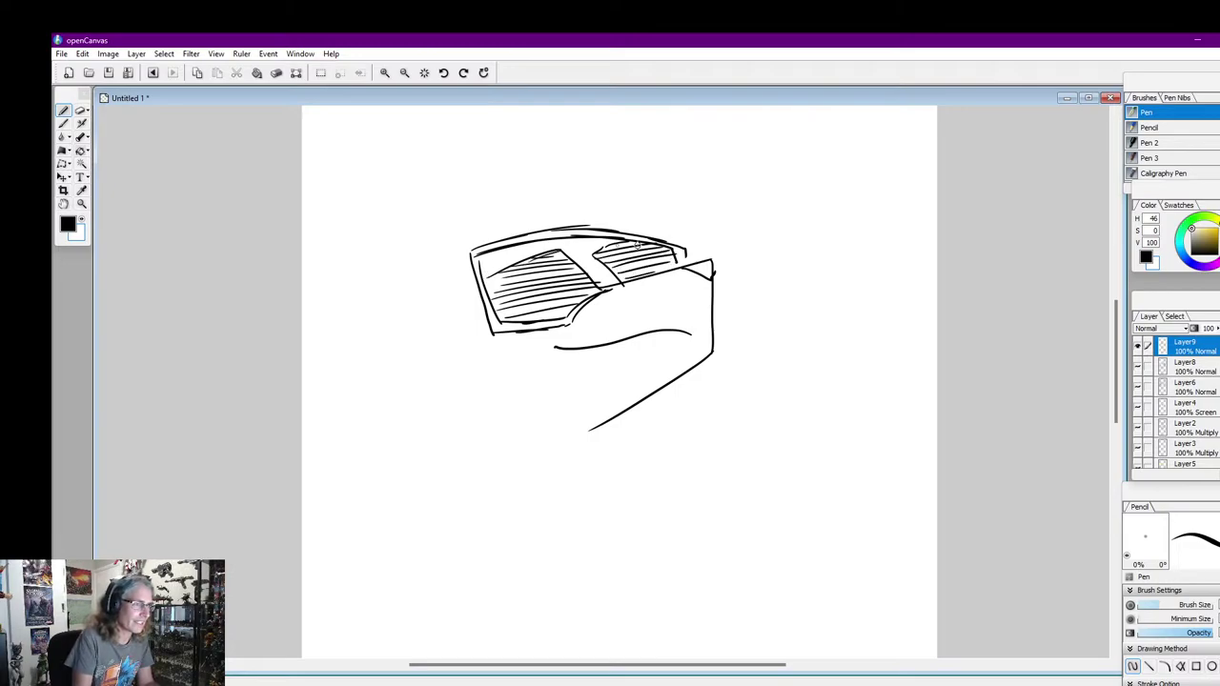
{"action": "left_click_drag", "start_coordinate": [675, 271], "coordinate": [673, 252]}
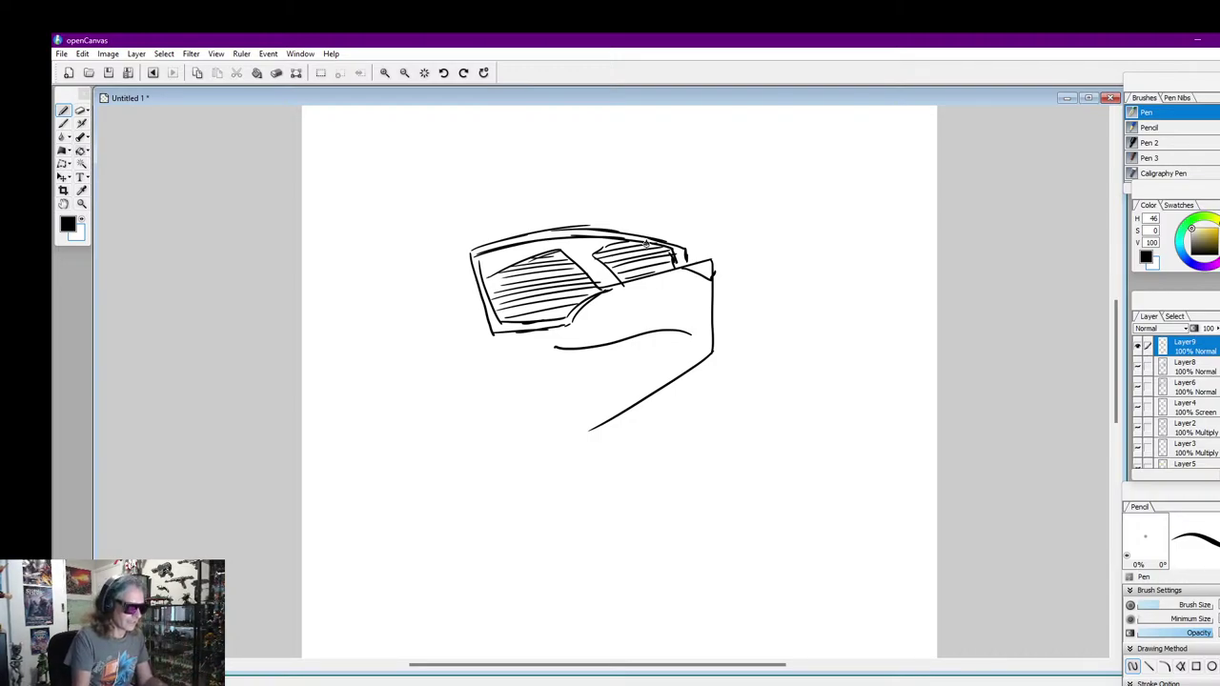
Thicken the outer and lower edges of the near frame and draw the glasses' arm sloping back along the head
{"action": "mouse_move", "coordinate": [471, 250]}
{"action": "left_mouse_down"}
{"action": "mouse_move", "coordinate": [504, 345]}
{"action": "mouse_move", "coordinate": [492, 342]}
{"action": "mouse_move", "coordinate": [577, 317]}
{"action": "left_mouse_up"}
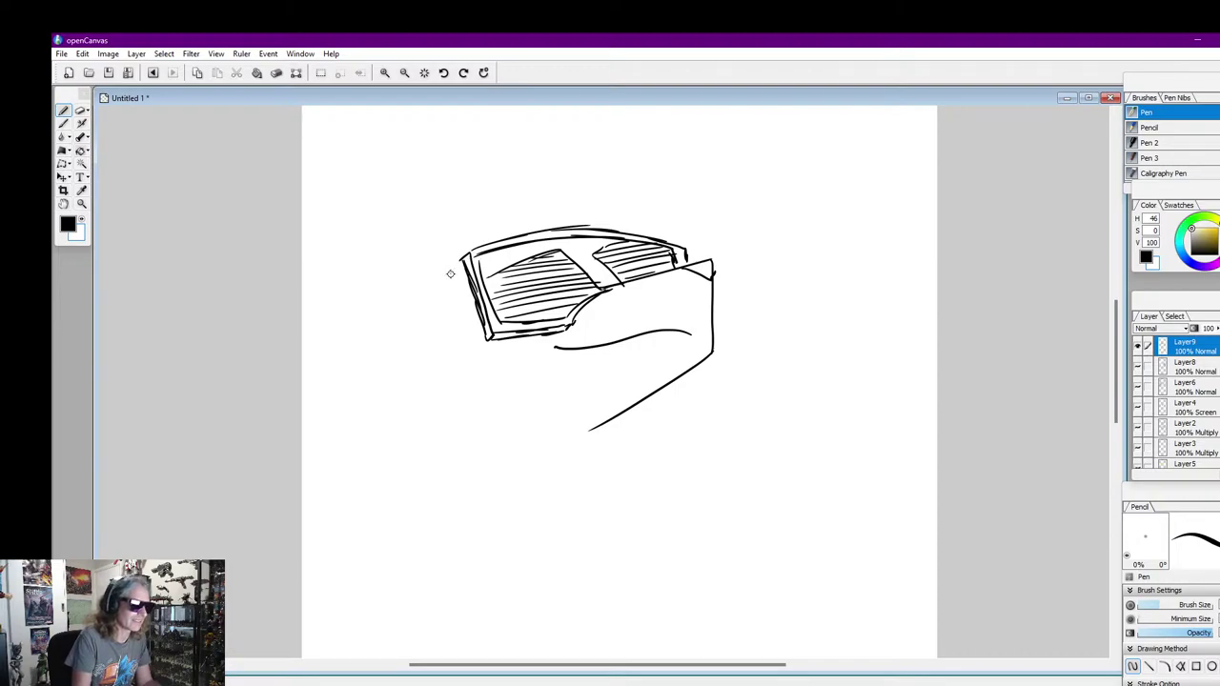
{"action": "left_click_drag", "start_coordinate": [464, 263], "coordinate": [402, 310]}
{"action": "left_click_drag", "start_coordinate": [474, 300], "coordinate": [394, 348]}
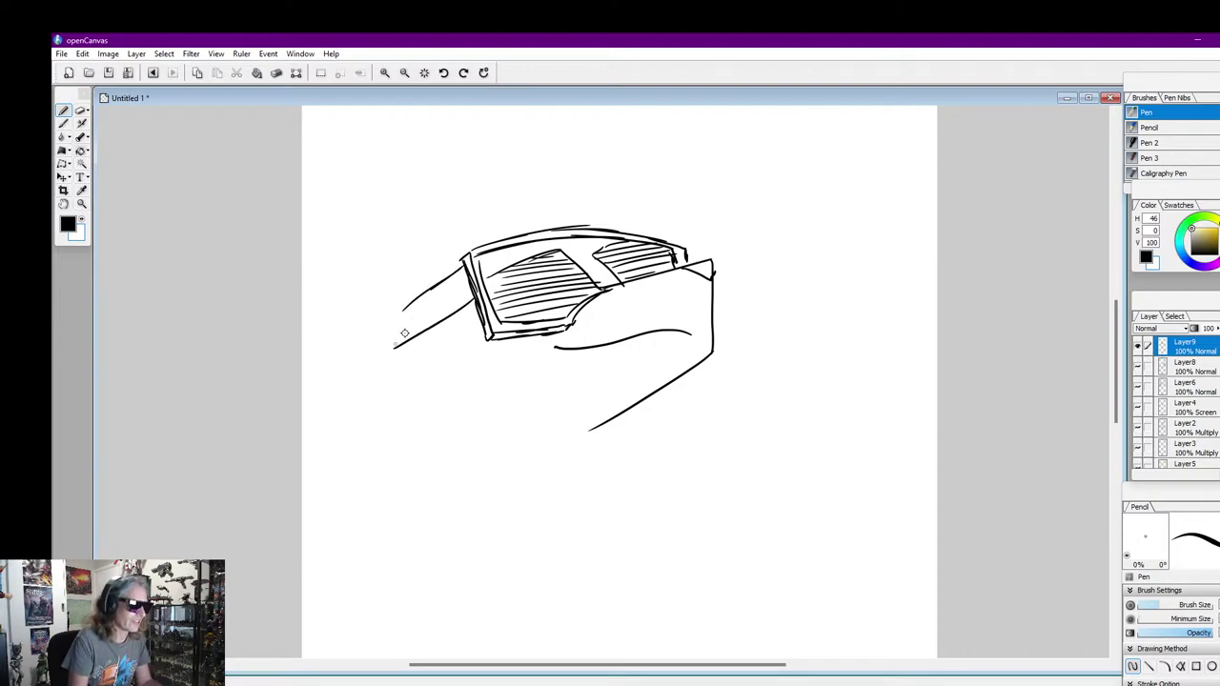
{"action": "left_click_drag", "start_coordinate": [476, 305], "coordinate": [387, 362]}
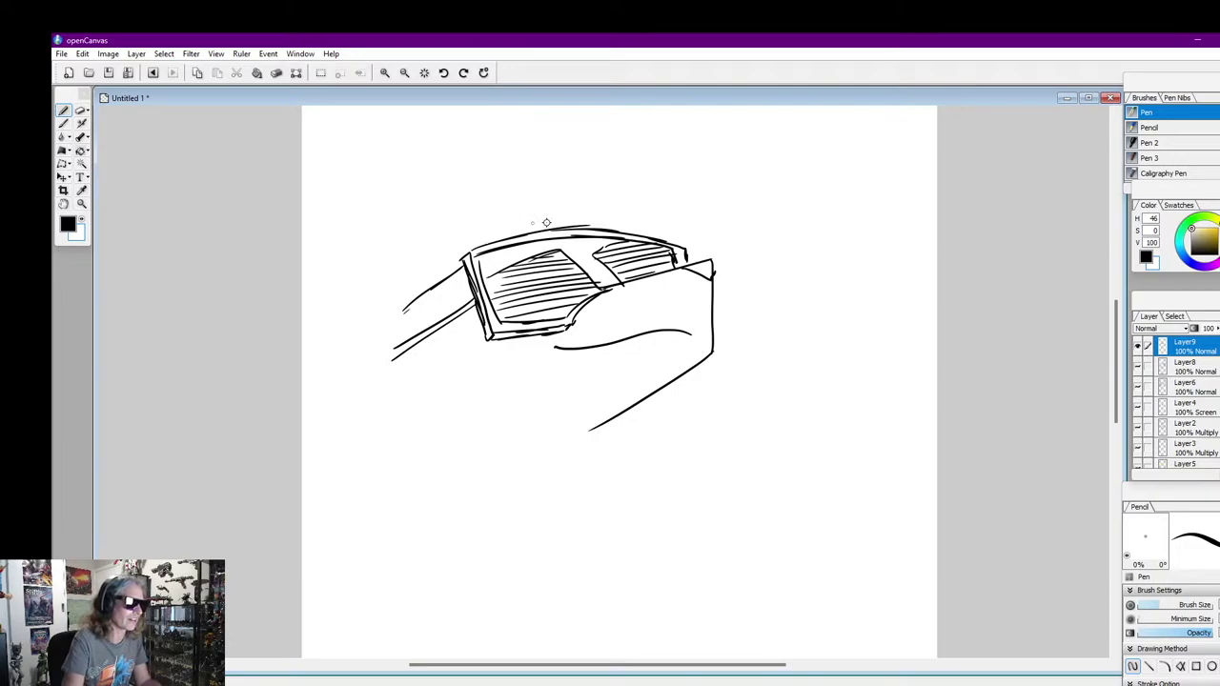
Draw jagged cheek fur below the glasses' arm, redoing its lower tufts, and a chin tuft with a throat line beneath the jaw
{"action": "mouse_move", "coordinate": [455, 336]}
{"action": "left_mouse_down"}
{"action": "mouse_move", "coordinate": [491, 435]}
{"action": "mouse_move", "coordinate": [482, 421]}
{"action": "mouse_move", "coordinate": [421, 420]}
{"action": "left_mouse_up"}
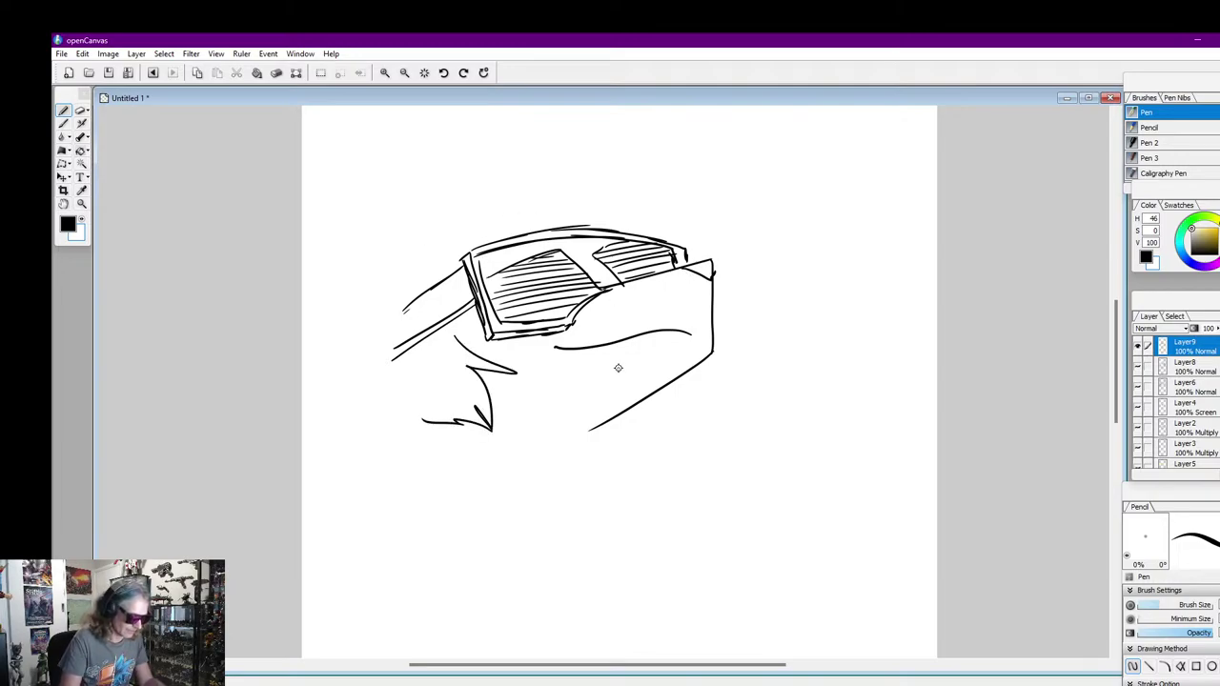
{"action": "key", "text": "ctrl+z"}
{"action": "key", "text": "ctrl+z"}
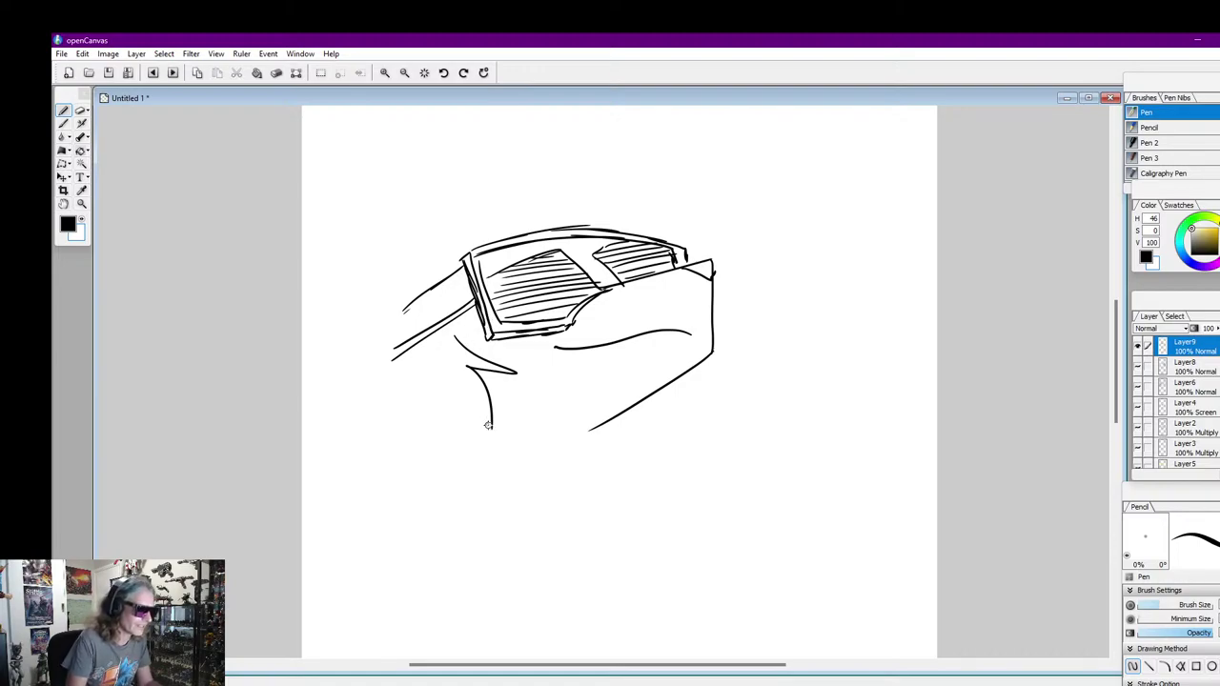
{"action": "mouse_move", "coordinate": [491, 425]}
{"action": "left_mouse_down"}
{"action": "mouse_move", "coordinate": [490, 452]}
{"action": "mouse_move", "coordinate": [426, 411]}
{"action": "left_mouse_up"}
{"action": "mouse_move", "coordinate": [657, 392]}
{"action": "left_mouse_down"}
{"action": "mouse_move", "coordinate": [619, 441]}
{"action": "mouse_move", "coordinate": [601, 443]}
{"action": "mouse_move", "coordinate": [615, 474]}
{"action": "left_mouse_up"}
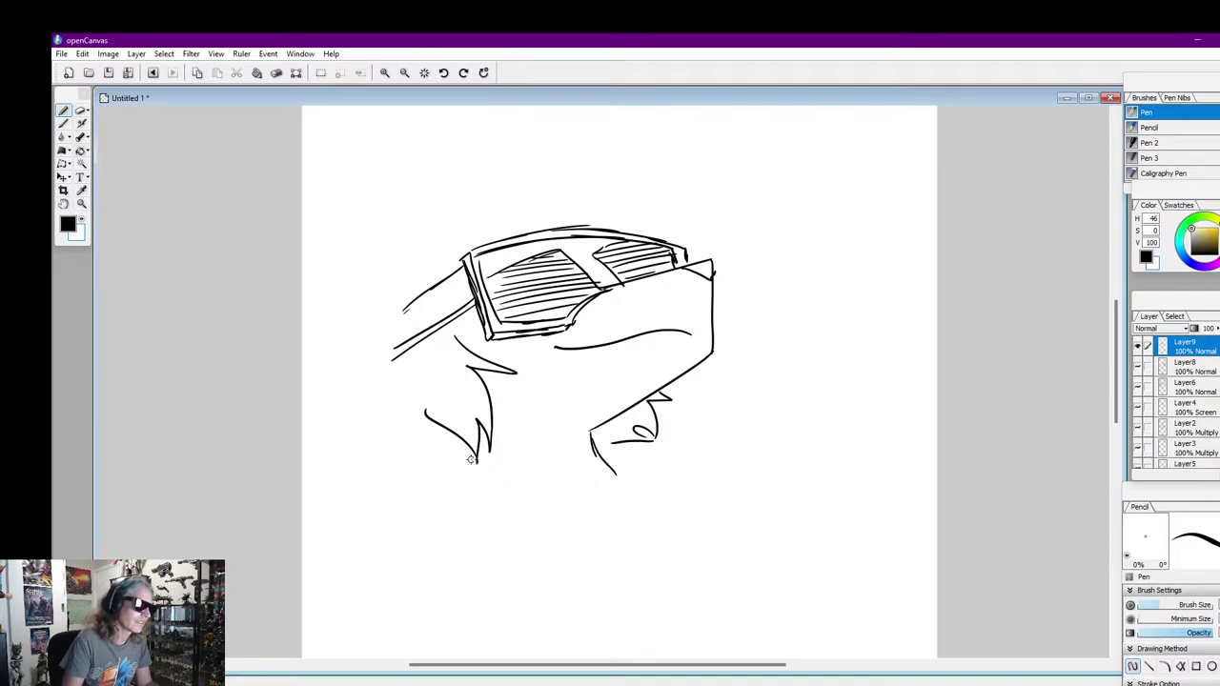
{"action": "left_click_drag", "start_coordinate": [477, 461], "coordinate": [483, 486]}
{"action": "left_click_drag", "start_coordinate": [395, 382], "coordinate": [394, 398]}
{"action": "mouse_move", "coordinate": [467, 474]}
{"action": "left_mouse_down"}
{"action": "mouse_move", "coordinate": [380, 415]}
{"action": "mouse_move", "coordinate": [394, 386]}
{"action": "left_mouse_up"}
Draw two pointed ears, the near one with an inner contour, and spiky hair sweeping over the forehead to the glasses
{"action": "mouse_move", "coordinate": [476, 215]}
{"action": "left_mouse_down"}
{"action": "mouse_move", "coordinate": [304, 124]}
{"action": "mouse_move", "coordinate": [378, 312]}
{"action": "left_mouse_up"}
{"action": "left_click_drag", "start_coordinate": [325, 186], "coordinate": [424, 278]}
{"action": "mouse_move", "coordinate": [354, 200]}
{"action": "left_mouse_down"}
{"action": "mouse_move", "coordinate": [401, 292]}
{"action": "mouse_move", "coordinate": [375, 332]}
{"action": "mouse_move", "coordinate": [382, 348]}
{"action": "mouse_move", "coordinate": [448, 320]}
{"action": "left_mouse_up"}
{"action": "mouse_move", "coordinate": [472, 188]}
{"action": "left_mouse_down"}
{"action": "mouse_move", "coordinate": [578, 131]}
{"action": "mouse_move", "coordinate": [543, 155]}
{"action": "mouse_move", "coordinate": [645, 127]}
{"action": "mouse_move", "coordinate": [625, 148]}
{"action": "mouse_move", "coordinate": [704, 242]}
{"action": "left_mouse_up"}
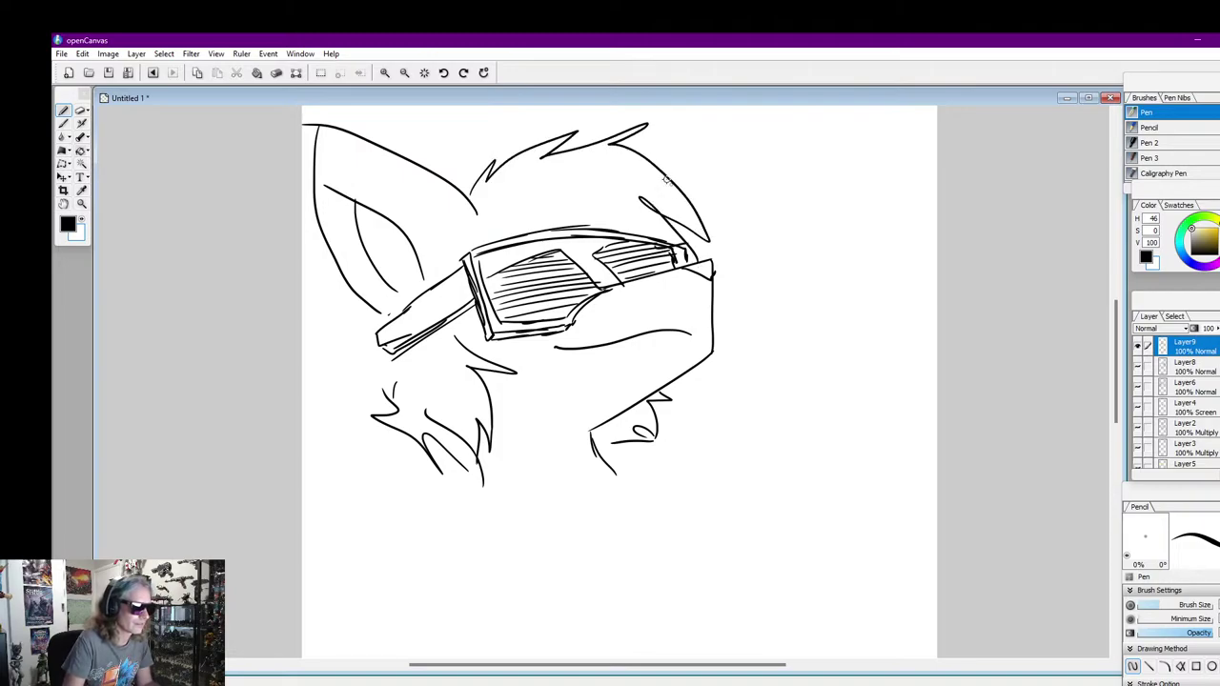
{"action": "mouse_move", "coordinate": [631, 146]}
{"action": "left_mouse_down"}
{"action": "mouse_move", "coordinate": [708, 116]}
{"action": "mouse_move", "coordinate": [710, 178]}
{"action": "mouse_move", "coordinate": [685, 269]}
{"action": "left_mouse_up"}
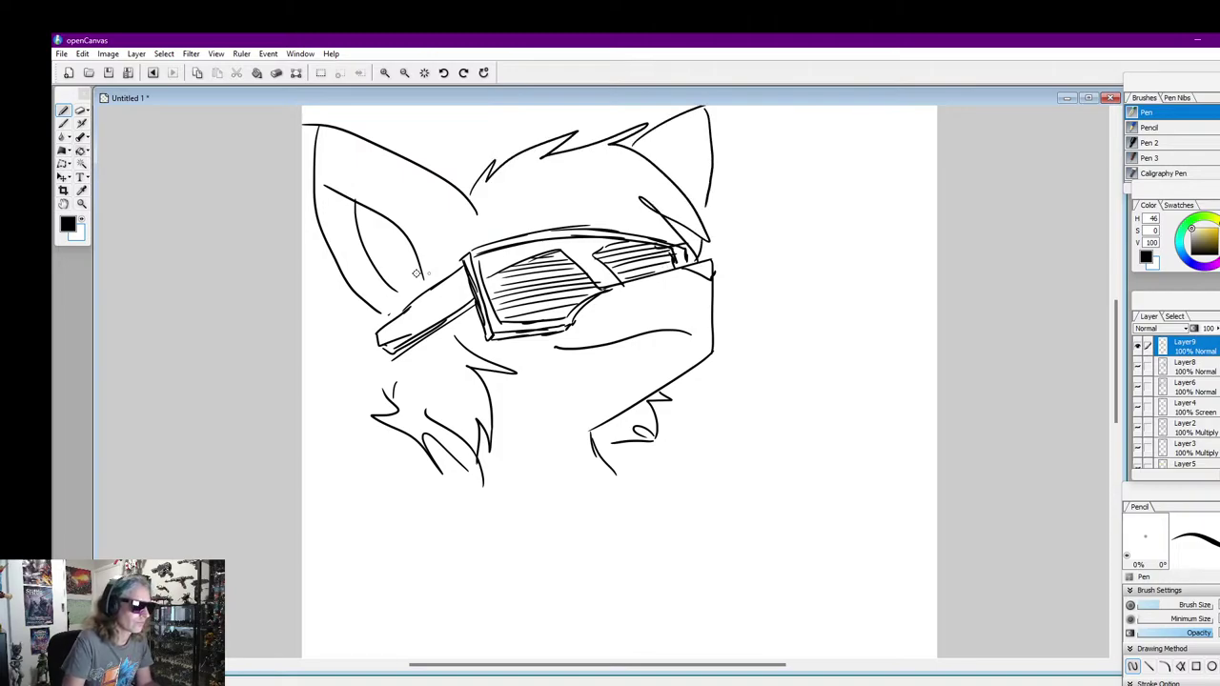
Close the near ear's base down to the glasses' arm and paint out the stray line at the ear tip in white
{"action": "left_click_drag", "start_coordinate": [473, 226], "coordinate": [405, 297]}
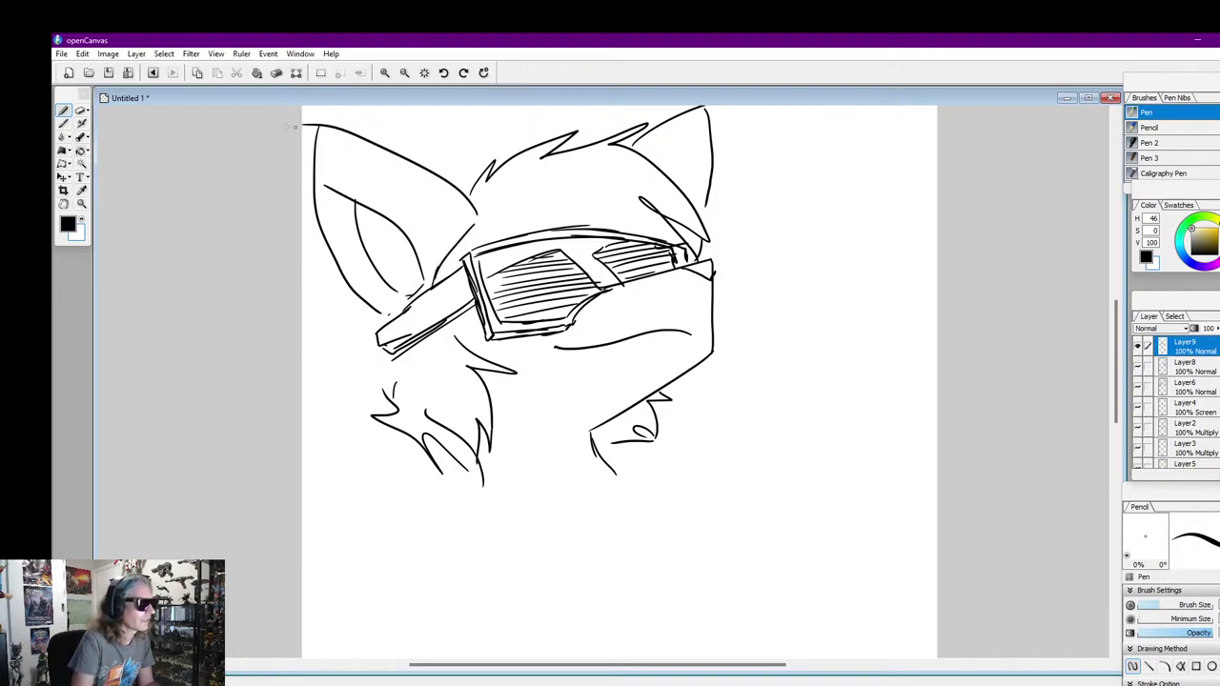
{"action": "left_click", "coordinate": [83, 222]}
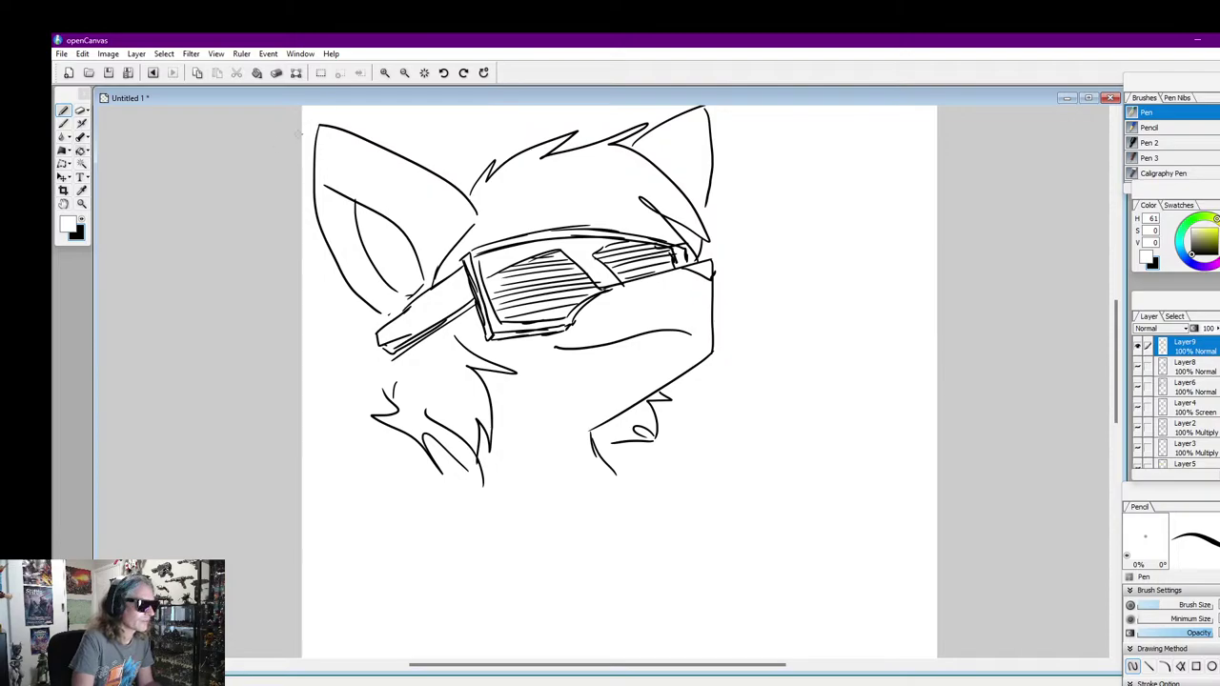
{"action": "left_click", "coordinate": [83, 221]}
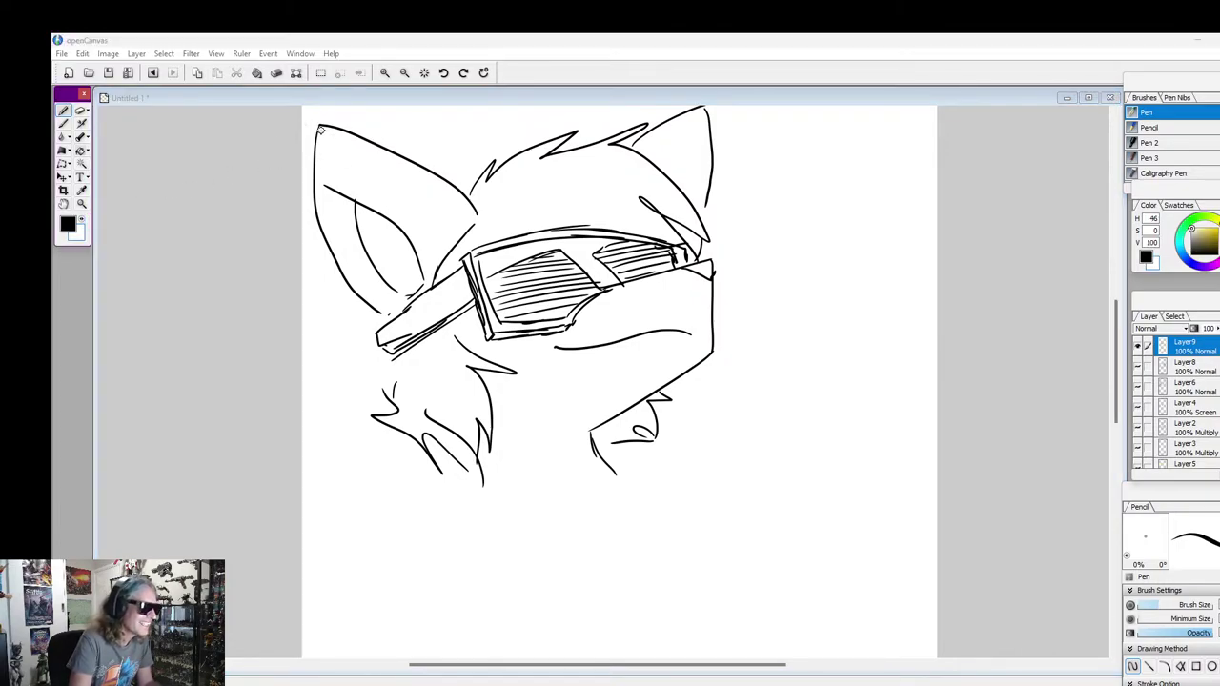
Shade the near ear with parallel diagonal hatching around its blank inner contour
{"action": "left_click_drag", "start_coordinate": [334, 126], "coordinate": [312, 164]}
{"action": "mouse_move", "coordinate": [375, 145]}
{"action": "left_mouse_down"}
{"action": "mouse_move", "coordinate": [312, 187]}
{"action": "mouse_move", "coordinate": [402, 157]}
{"action": "mouse_move", "coordinate": [322, 206]}
{"action": "left_mouse_up"}
{"action": "mouse_move", "coordinate": [415, 164]}
{"action": "left_mouse_down"}
{"action": "mouse_move", "coordinate": [327, 218]}
{"action": "mouse_move", "coordinate": [436, 173]}
{"action": "mouse_move", "coordinate": [382, 211]}
{"action": "left_mouse_up"}
{"action": "mouse_move", "coordinate": [451, 181]}
{"action": "left_mouse_down"}
{"action": "mouse_move", "coordinate": [383, 221]}
{"action": "mouse_move", "coordinate": [393, 231]}
{"action": "left_mouse_up"}
{"action": "left_click_drag", "start_coordinate": [469, 204], "coordinate": [408, 245]}
{"action": "left_click_drag", "start_coordinate": [475, 218], "coordinate": [421, 258]}
{"action": "left_click_drag", "start_coordinate": [462, 234], "coordinate": [421, 275]}
{"action": "left_click_drag", "start_coordinate": [454, 260], "coordinate": [424, 278]}
{"action": "mouse_move", "coordinate": [336, 214]}
{"action": "left_mouse_down"}
{"action": "mouse_move", "coordinate": [318, 229]}
{"action": "mouse_move", "coordinate": [377, 319]}
{"action": "left_mouse_up"}
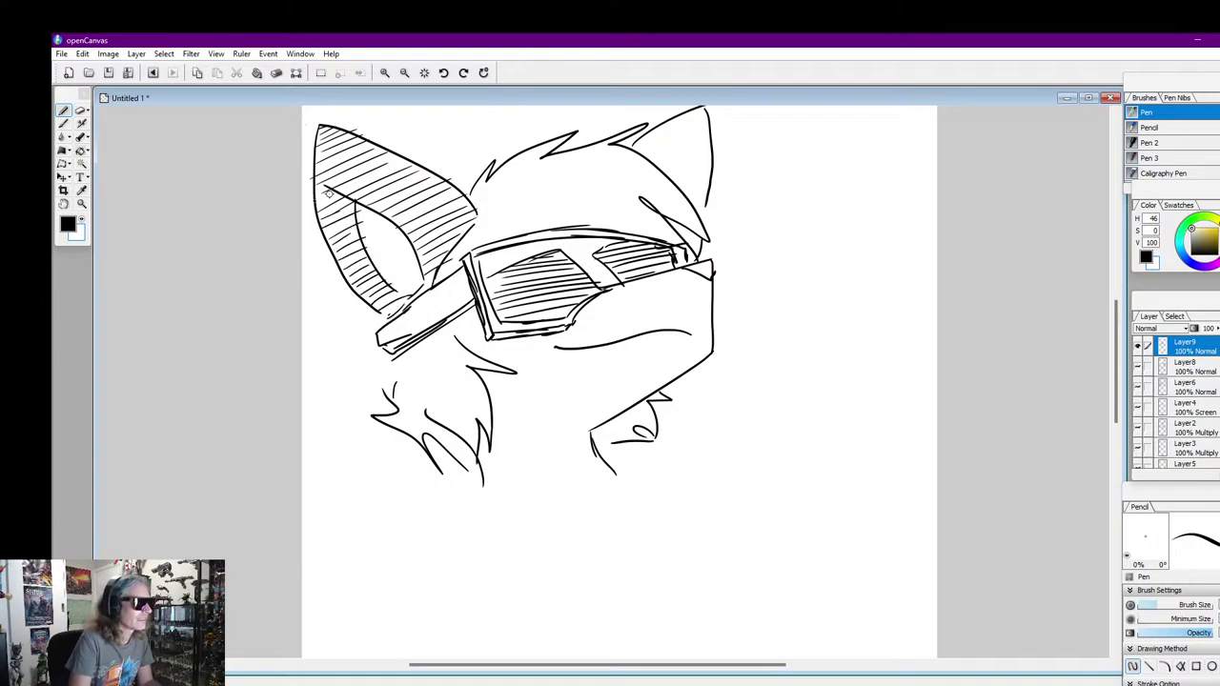
Shade the far ear with parallel diagonal hatching from its tip to the hair
{"action": "left_click_drag", "start_coordinate": [660, 124], "coordinate": [699, 111]}
{"action": "left_click_drag", "start_coordinate": [637, 145], "coordinate": [698, 123]}
{"action": "mouse_move", "coordinate": [631, 154]}
{"action": "left_mouse_down"}
{"action": "mouse_move", "coordinate": [708, 130]}
{"action": "mouse_move", "coordinate": [642, 160]}
{"action": "left_mouse_up"}
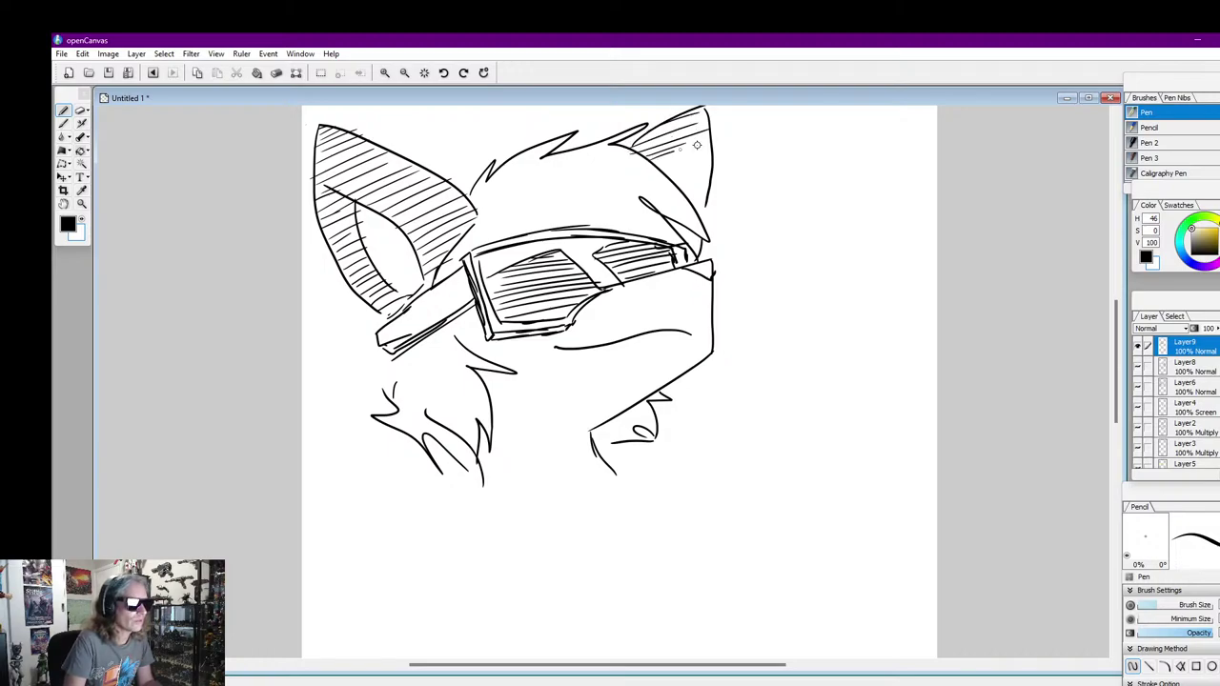
{"action": "left_click_drag", "start_coordinate": [709, 143], "coordinate": [668, 166]}
{"action": "left_click_drag", "start_coordinate": [711, 153], "coordinate": [658, 183]}
{"action": "left_click_drag", "start_coordinate": [713, 169], "coordinate": [680, 187]}
{"action": "left_click_drag", "start_coordinate": [715, 188], "coordinate": [694, 202]}
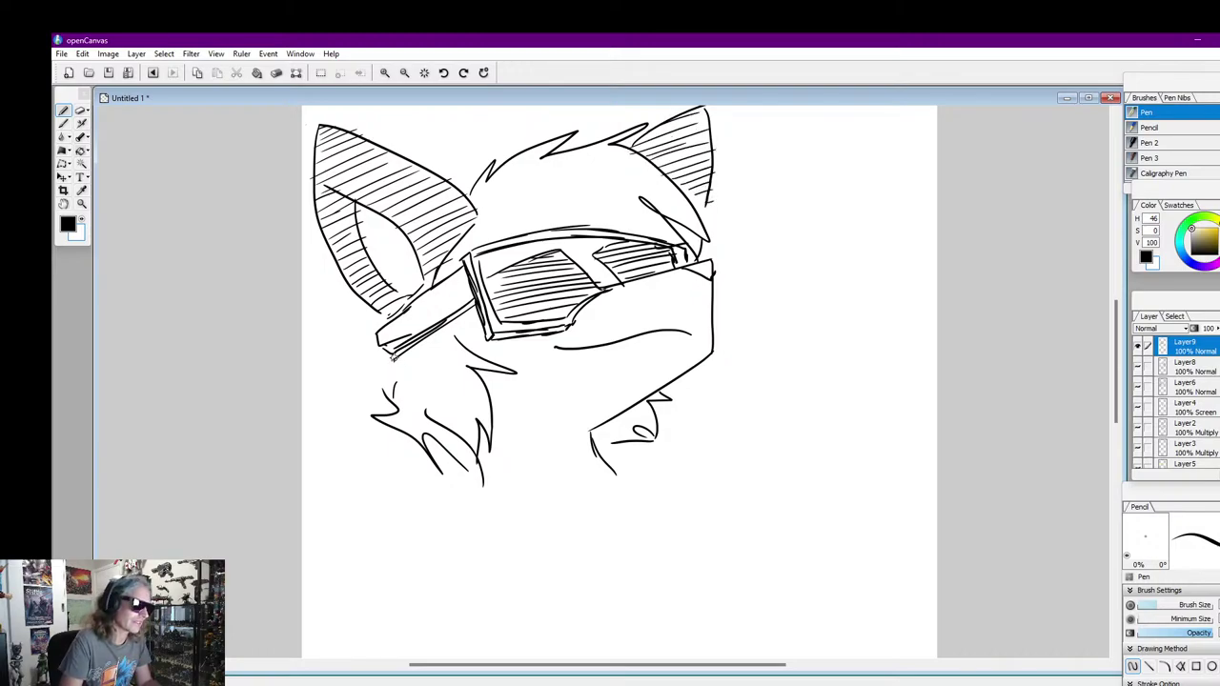
Join the cheek fur to the glasses' arm and draw the far ear's inner contour, painting out the hatching inside it in white
{"action": "left_click_drag", "start_coordinate": [393, 355], "coordinate": [392, 391]}
{"action": "left_click_drag", "start_coordinate": [387, 320], "coordinate": [383, 328]}
{"action": "left_click_drag", "start_coordinate": [705, 210], "coordinate": [681, 235]}
{"action": "mouse_move", "coordinate": [693, 155]}
{"action": "left_mouse_down"}
{"action": "mouse_move", "coordinate": [673, 183]}
{"action": "mouse_move", "coordinate": [684, 172]}
{"action": "left_mouse_up"}
{"action": "mouse_move", "coordinate": [698, 150]}
{"action": "left_mouse_down"}
{"action": "mouse_move", "coordinate": [686, 194]}
{"action": "mouse_move", "coordinate": [707, 202]}
{"action": "mouse_move", "coordinate": [704, 234]}
{"action": "left_mouse_up"}
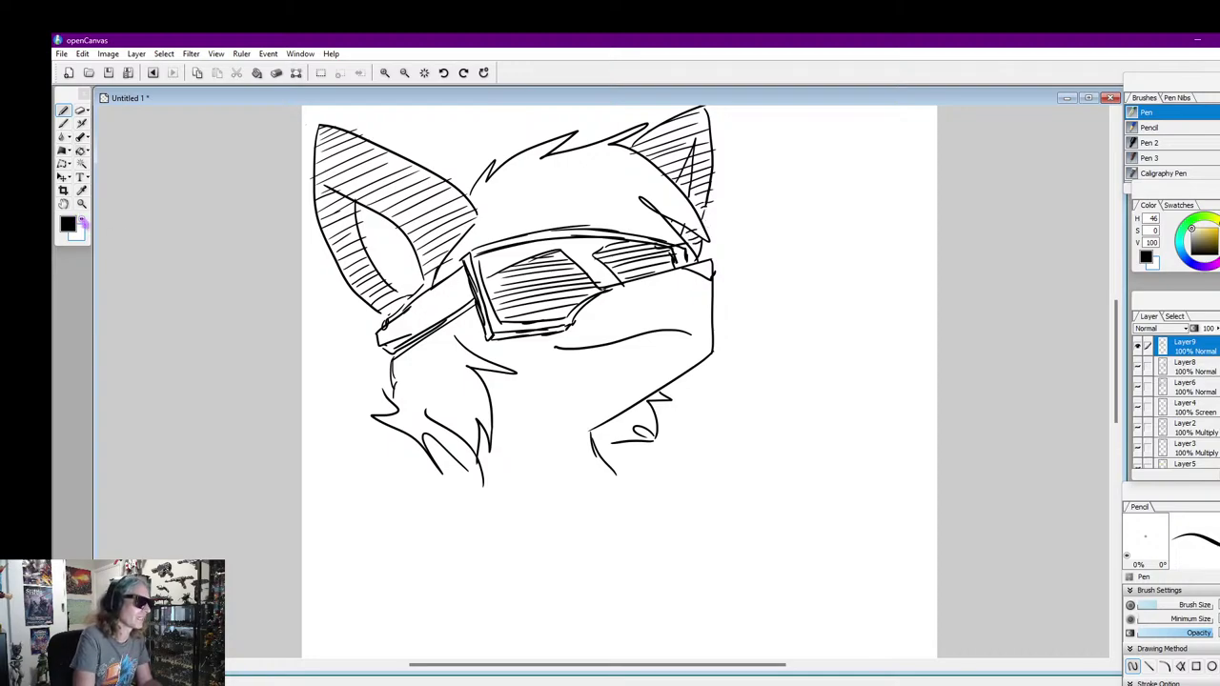
{"action": "left_click", "coordinate": [81, 219]}
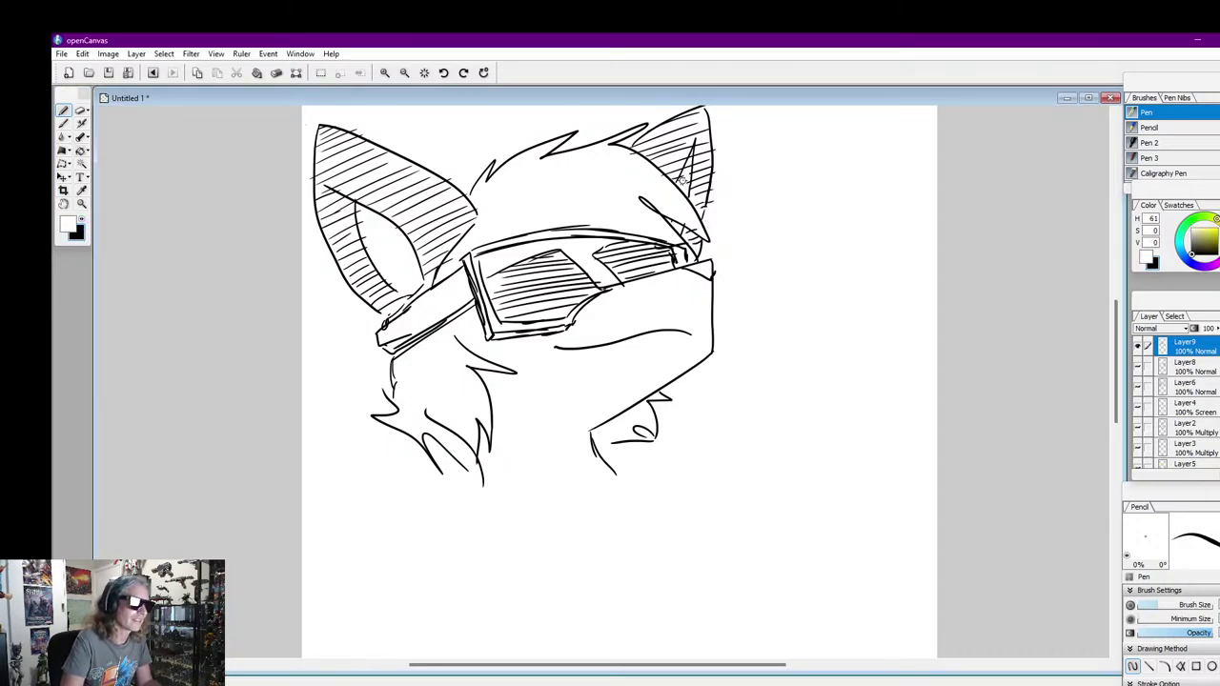
{"action": "left_click_drag", "start_coordinate": [694, 156], "coordinate": [682, 189]}
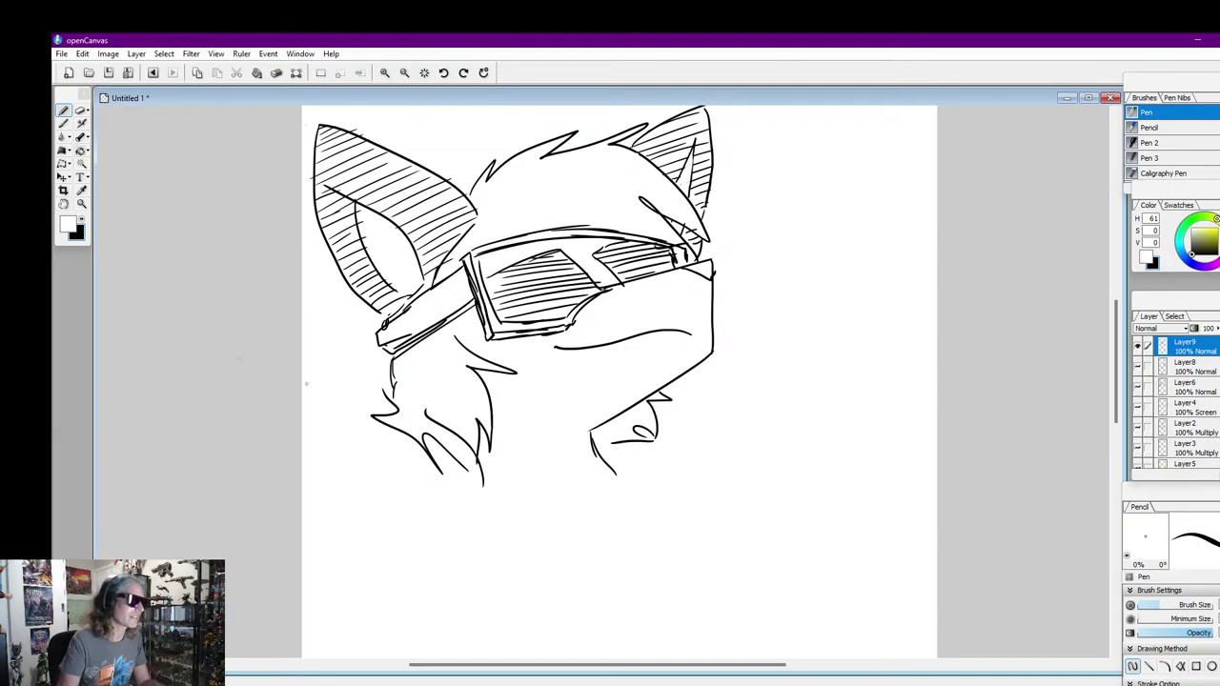
Sharpen the lowest cheek tuft in black and draw the neck and shoulder lines with small circles strung across the neck
{"action": "left_click", "coordinate": [84, 226]}
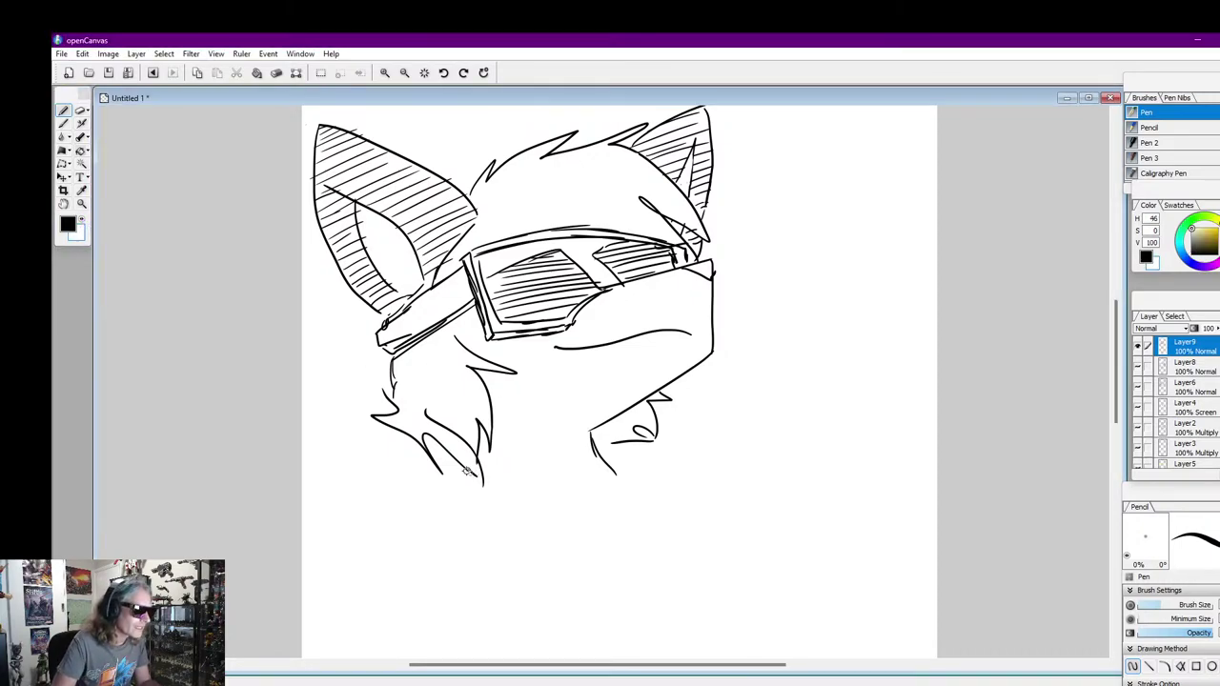
{"action": "left_click_drag", "start_coordinate": [467, 471], "coordinate": [483, 484]}
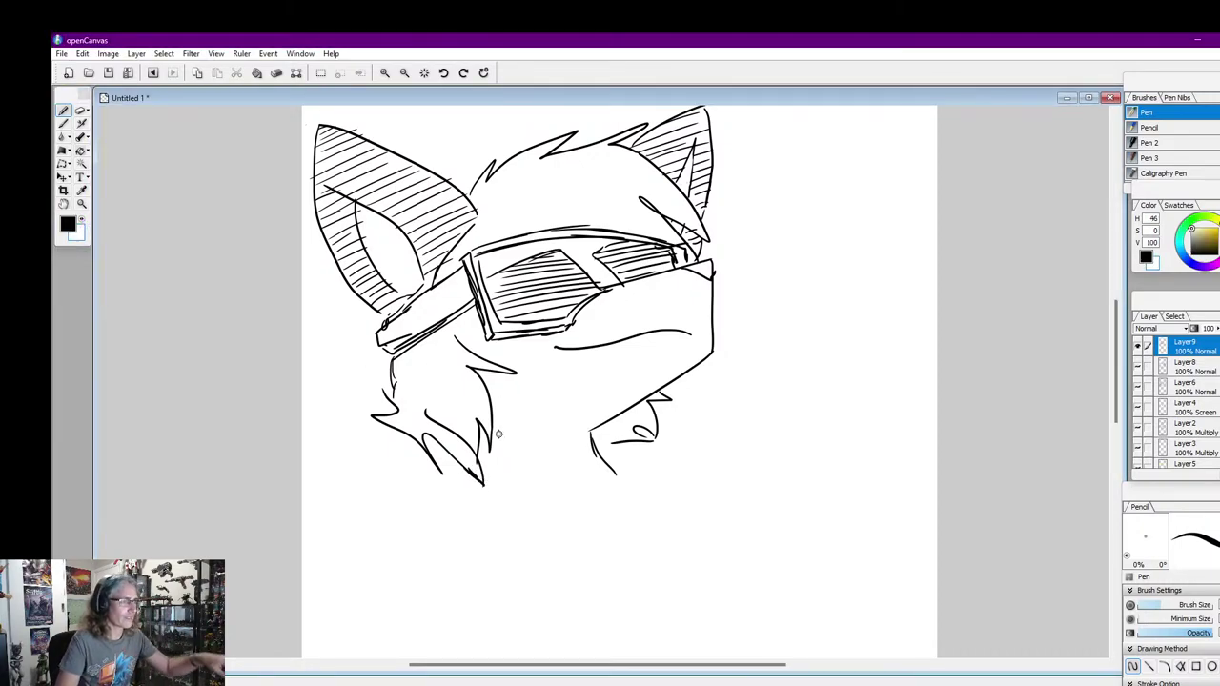
{"action": "mouse_move", "coordinate": [487, 446]}
{"action": "left_mouse_down"}
{"action": "mouse_move", "coordinate": [512, 491]}
{"action": "mouse_move", "coordinate": [483, 541]}
{"action": "left_mouse_up"}
{"action": "left_click_drag", "start_coordinate": [610, 476], "coordinate": [705, 473]}
{"action": "mouse_move", "coordinate": [521, 501]}
{"action": "left_mouse_down"}
{"action": "mouse_move", "coordinate": [541, 516]}
{"action": "mouse_move", "coordinate": [587, 516]}
{"action": "mouse_move", "coordinate": [627, 497]}
{"action": "mouse_move", "coordinate": [611, 527]}
{"action": "mouse_move", "coordinate": [639, 540]}
{"action": "mouse_move", "coordinate": [645, 507]}
{"action": "left_mouse_up"}
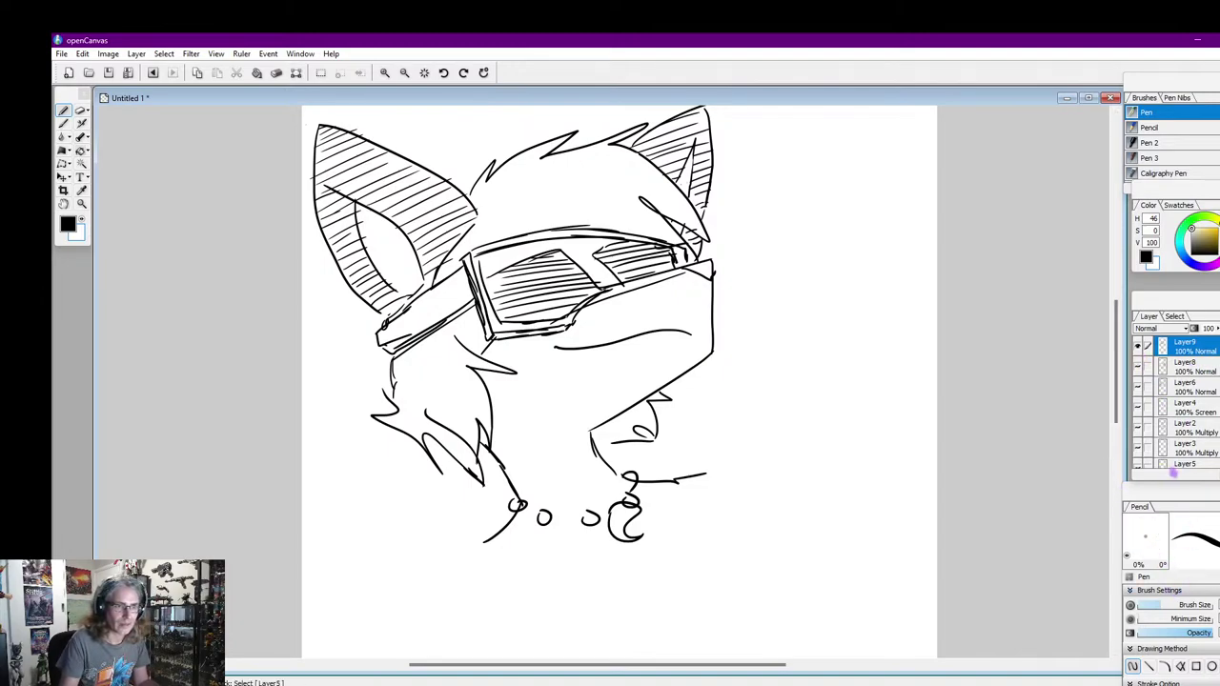
Add a new layer, hide Layer9, and draw a rounded head outline with a bulging cheek, open at the chin
{"action": "left_click", "coordinate": [1218, 474]}
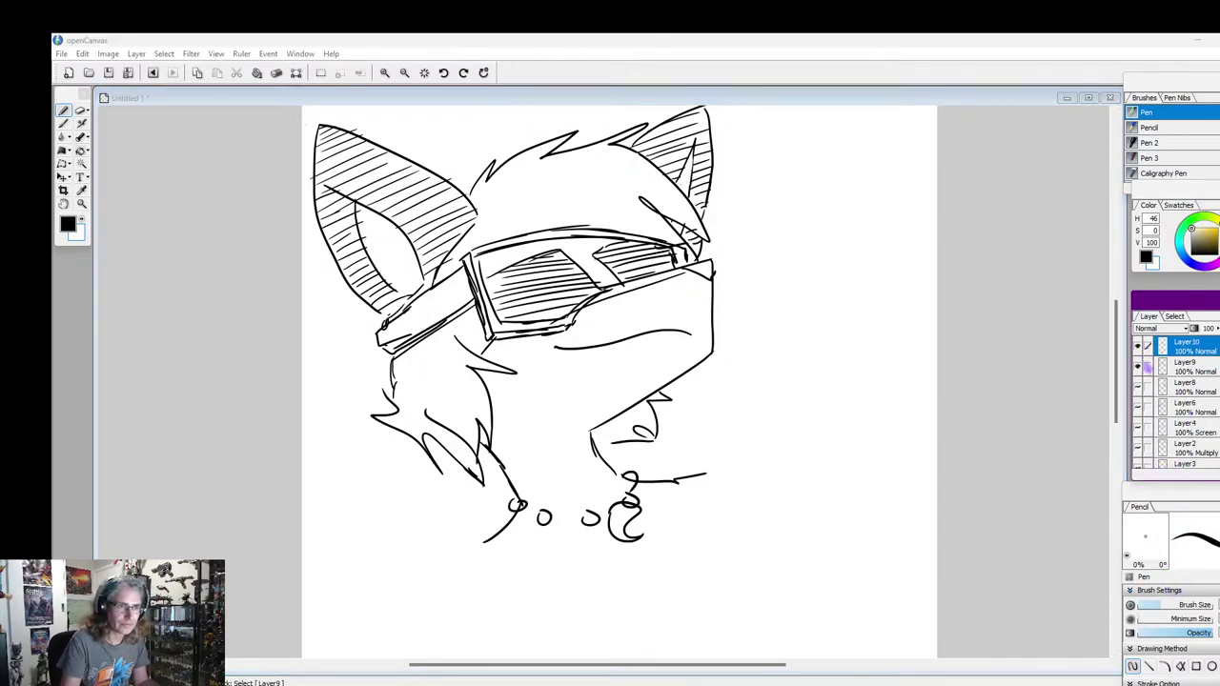
{"action": "left_click", "coordinate": [1138, 367]}
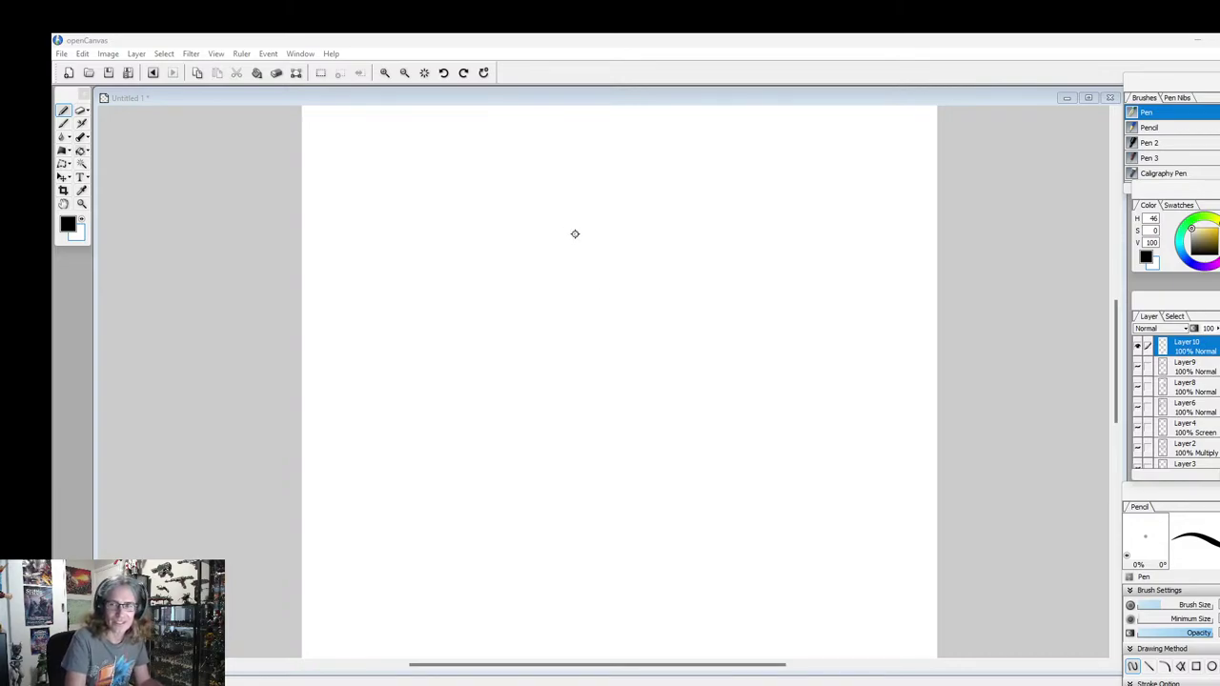
{"action": "mouse_move", "coordinate": [593, 233]}
{"action": "left_mouse_down"}
{"action": "mouse_move", "coordinate": [523, 244]}
{"action": "mouse_move", "coordinate": [469, 330]}
{"action": "mouse_move", "coordinate": [495, 373]}
{"action": "mouse_move", "coordinate": [537, 392]}
{"action": "left_mouse_up"}
{"action": "mouse_move", "coordinate": [591, 233]}
{"action": "left_mouse_down"}
{"action": "mouse_move", "coordinate": [652, 262]}
{"action": "mouse_move", "coordinate": [677, 317]}
{"action": "mouse_move", "coordinate": [670, 363]}
{"action": "mouse_move", "coordinate": [649, 386]}
{"action": "left_mouse_up"}
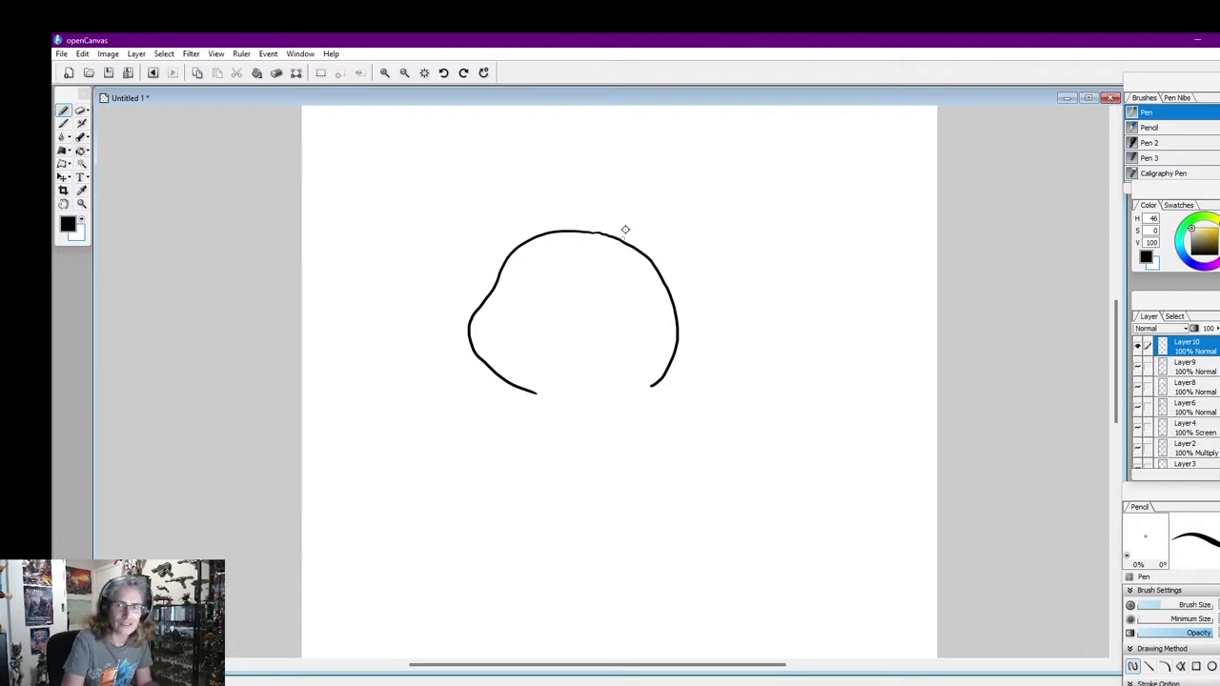
Draw two large pointed ears spreading outward from the head, each with a curled notch on its lower edge
{"action": "left_click_drag", "start_coordinate": [624, 238], "coordinate": [730, 120]}
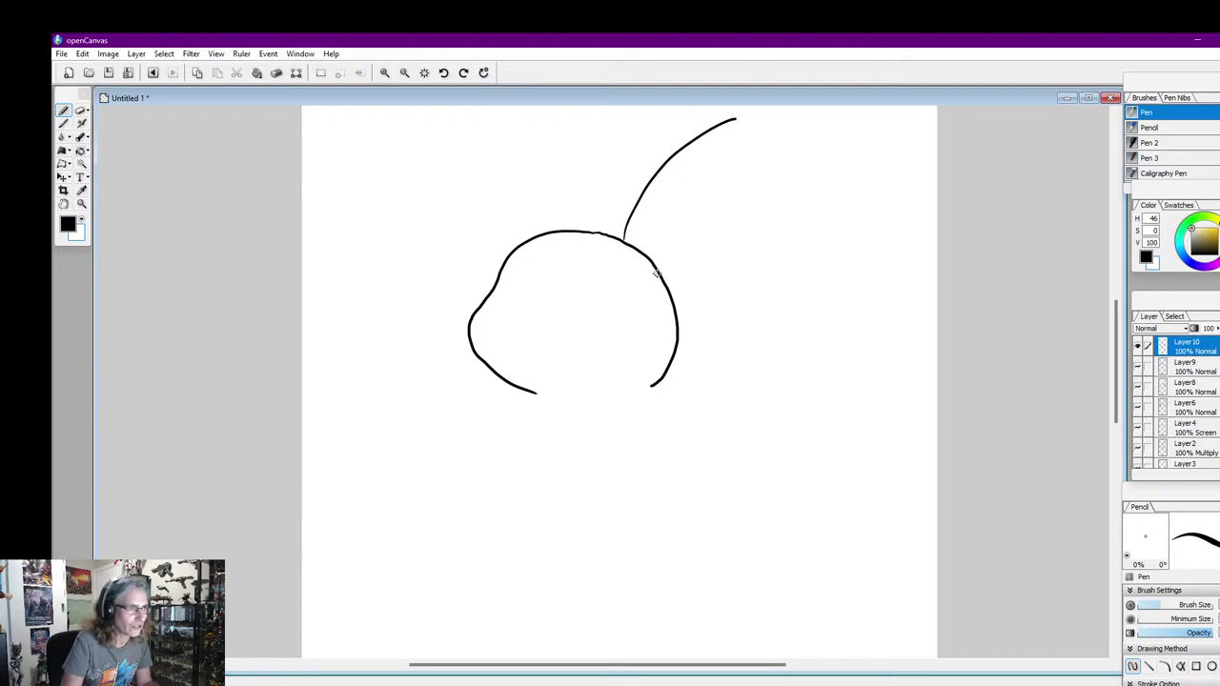
{"action": "mouse_move", "coordinate": [661, 278]}
{"action": "left_mouse_down"}
{"action": "mouse_move", "coordinate": [768, 238]}
{"action": "mouse_move", "coordinate": [758, 253]}
{"action": "mouse_move", "coordinate": [744, 215]}
{"action": "left_mouse_up"}
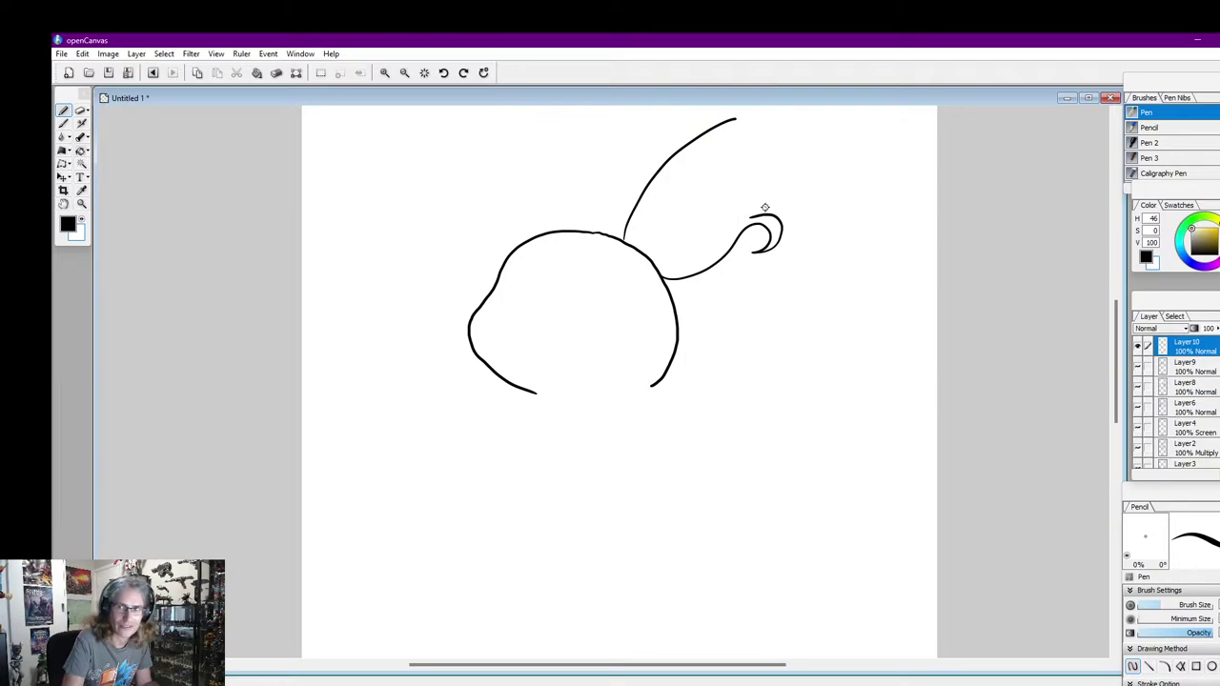
{"action": "mouse_move", "coordinate": [736, 116]}
{"action": "left_mouse_down"}
{"action": "mouse_move", "coordinate": [818, 107]}
{"action": "mouse_move", "coordinate": [781, 150]}
{"action": "mouse_move", "coordinate": [810, 118]}
{"action": "left_mouse_up"}
{"action": "left_click_drag", "start_coordinate": [1105, 320], "coordinate": [1105, 303]}
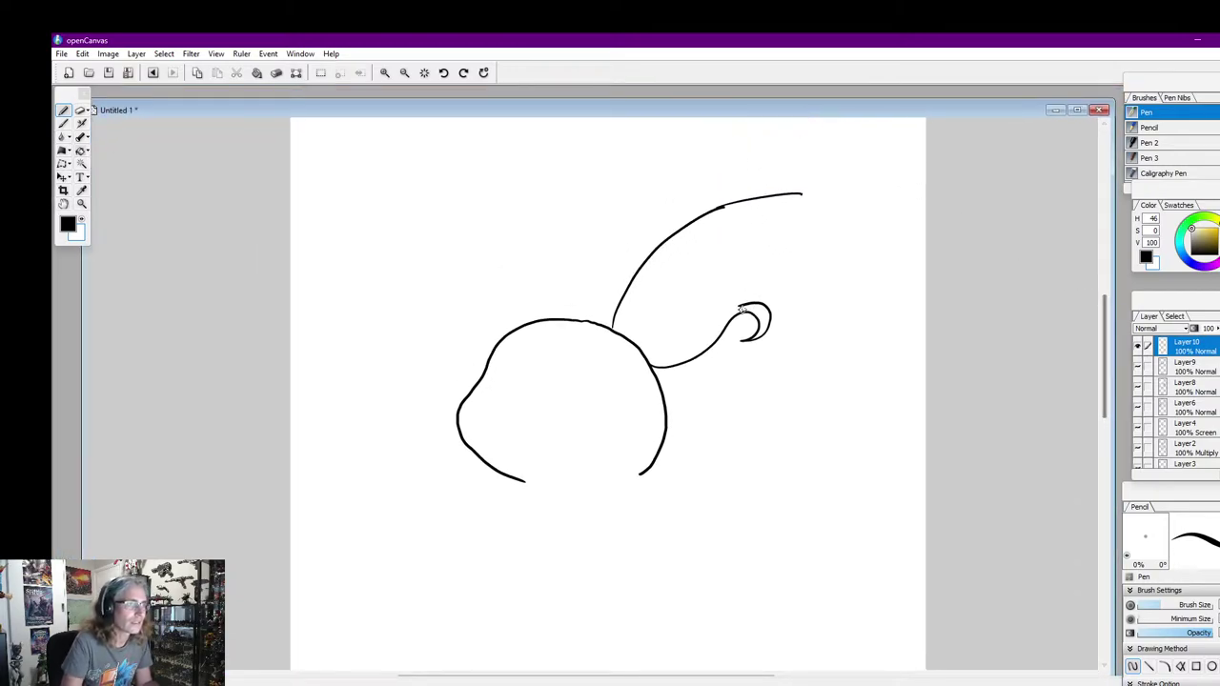
{"action": "left_click_drag", "start_coordinate": [740, 307], "coordinate": [802, 192]}
{"action": "mouse_move", "coordinate": [531, 318]}
{"action": "left_mouse_down"}
{"action": "mouse_move", "coordinate": [440, 189]}
{"action": "mouse_move", "coordinate": [372, 153]}
{"action": "mouse_move", "coordinate": [424, 228]}
{"action": "mouse_move", "coordinate": [452, 313]}
{"action": "mouse_move", "coordinate": [434, 323]}
{"action": "mouse_move", "coordinate": [487, 372]}
{"action": "left_mouse_up"}
Draw short neck strokes under the head and a long curve for the far side of the body
{"action": "left_click_drag", "start_coordinate": [1111, 357], "coordinate": [1111, 385]}
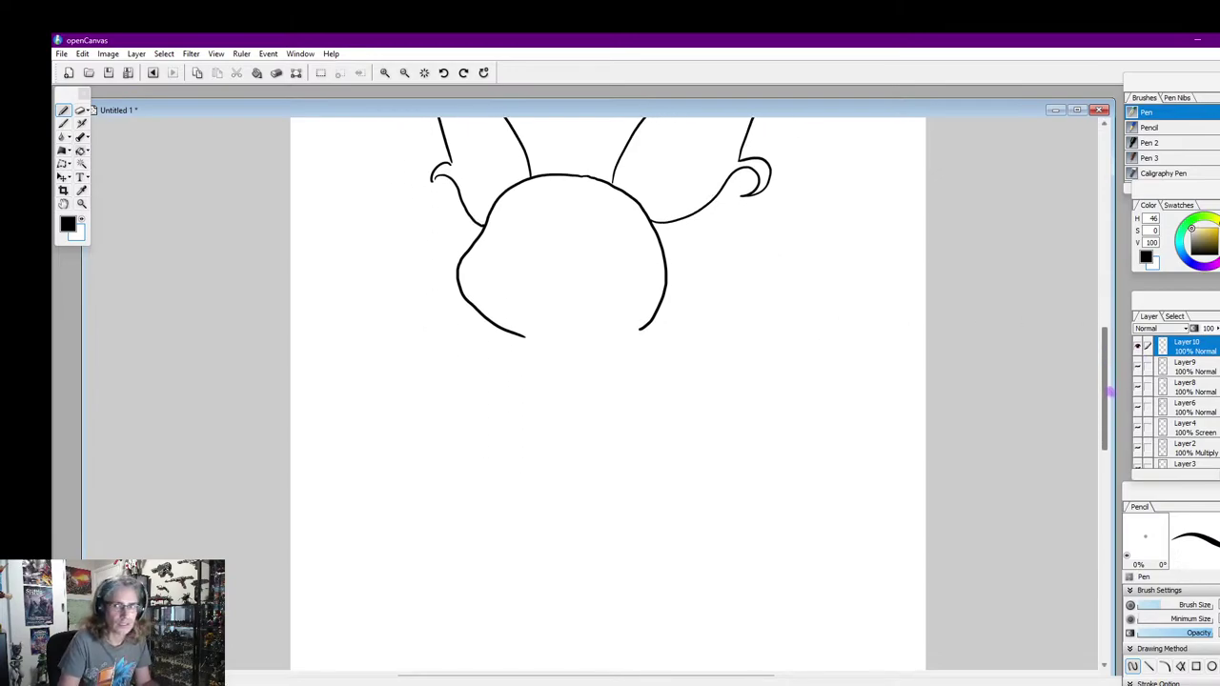
{"action": "left_click_drag", "start_coordinate": [508, 339], "coordinate": [516, 353]}
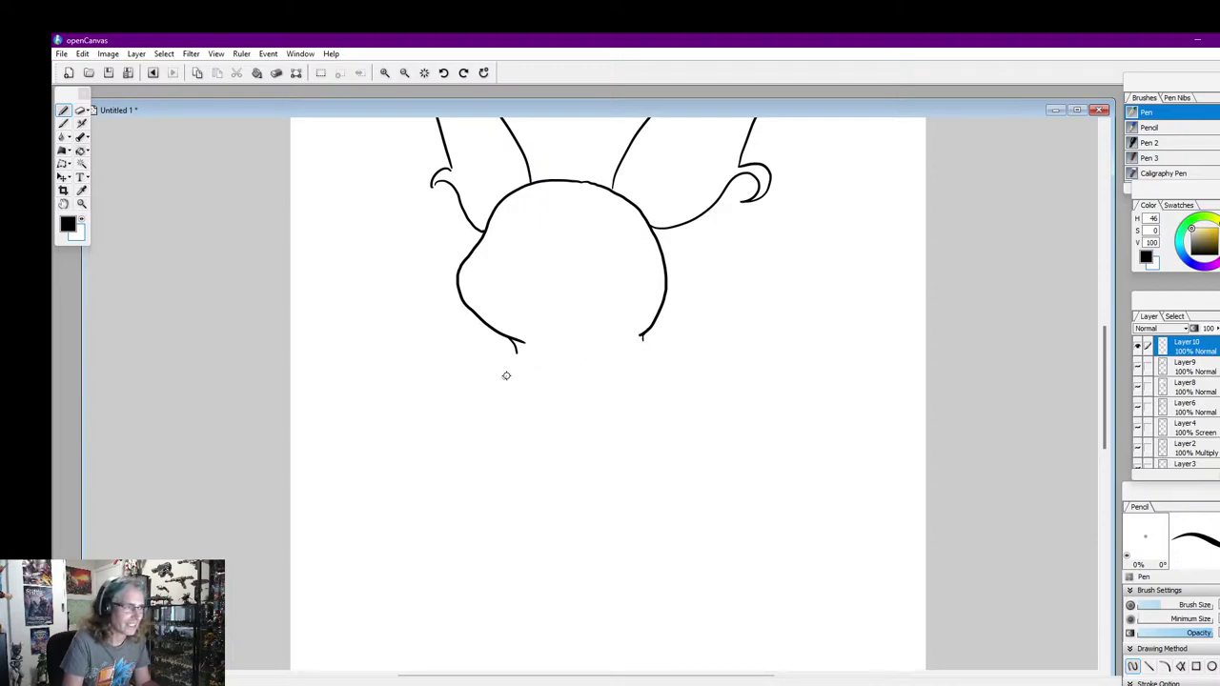
{"action": "mouse_move", "coordinate": [513, 355]}
{"action": "left_mouse_down"}
{"action": "mouse_move", "coordinate": [490, 400]}
{"action": "mouse_move", "coordinate": [498, 531]}
{"action": "left_mouse_up"}
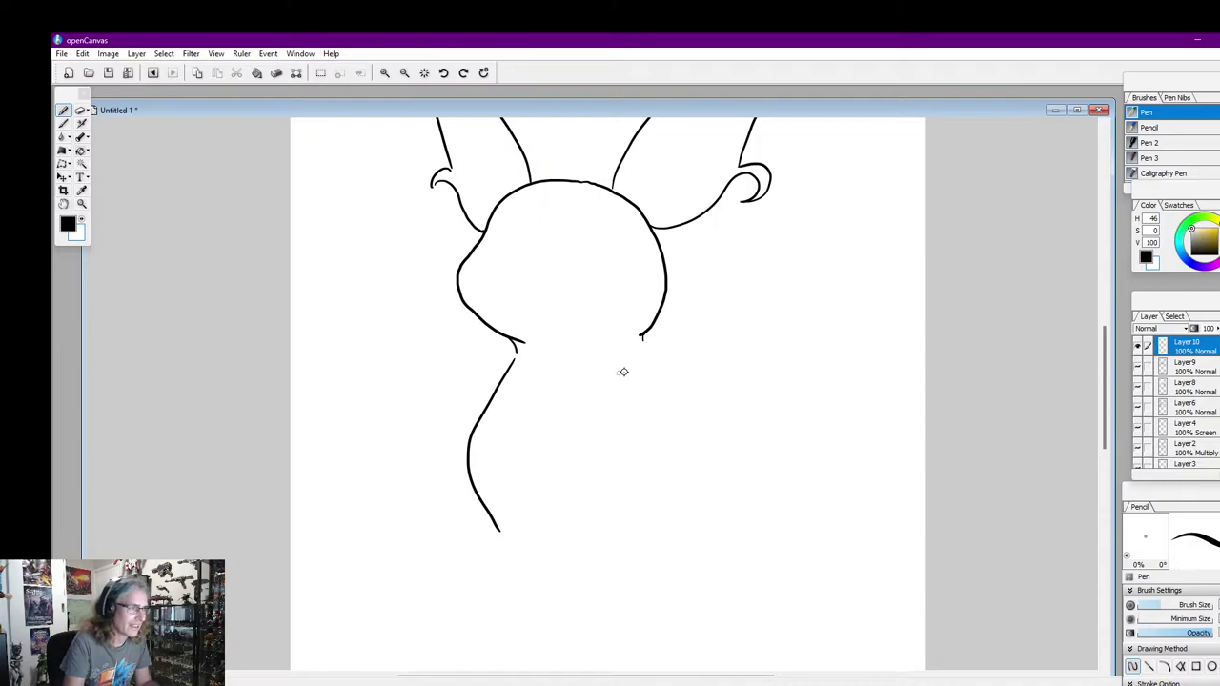
{"action": "left_click_drag", "start_coordinate": [643, 338], "coordinate": [722, 426]}
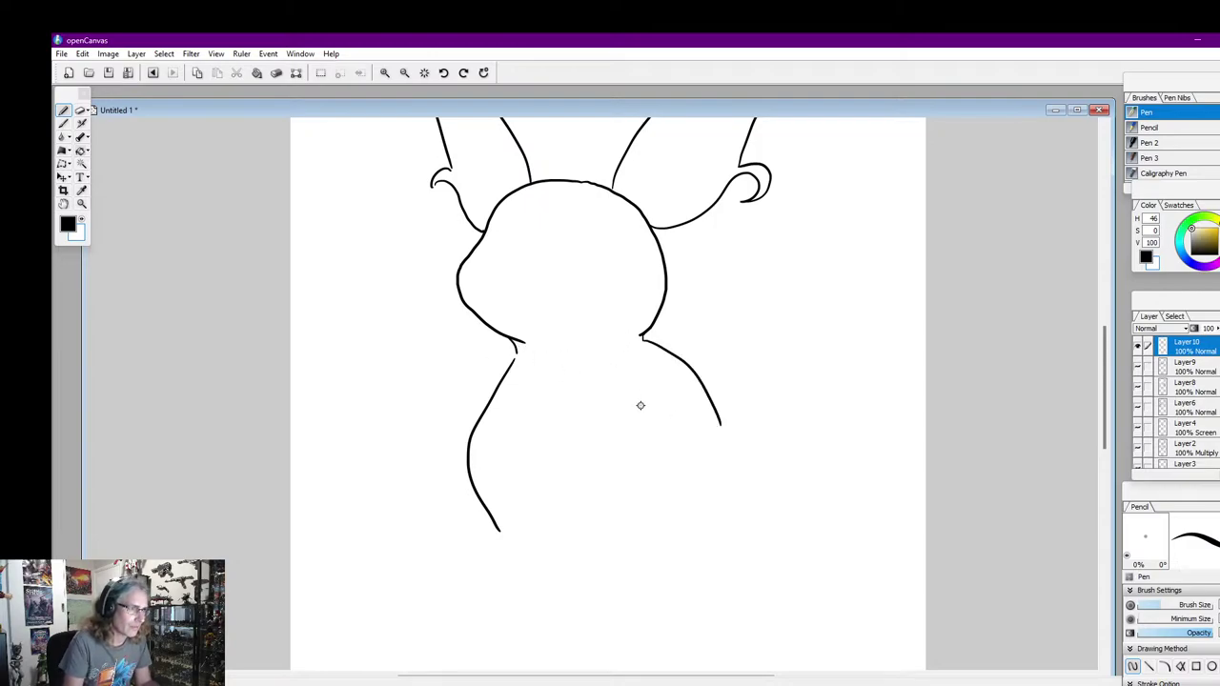
{"action": "mouse_move", "coordinate": [639, 405]}
{"action": "left_mouse_down"}
{"action": "mouse_move", "coordinate": [664, 425]}
{"action": "mouse_move", "coordinate": [648, 450]}
{"action": "left_mouse_up"}
{"action": "mouse_move", "coordinate": [721, 432]}
{"action": "left_mouse_down"}
{"action": "mouse_move", "coordinate": [668, 480]}
{"action": "mouse_move", "coordinate": [651, 470]}
{"action": "mouse_move", "coordinate": [651, 438]}
{"action": "left_mouse_up"}
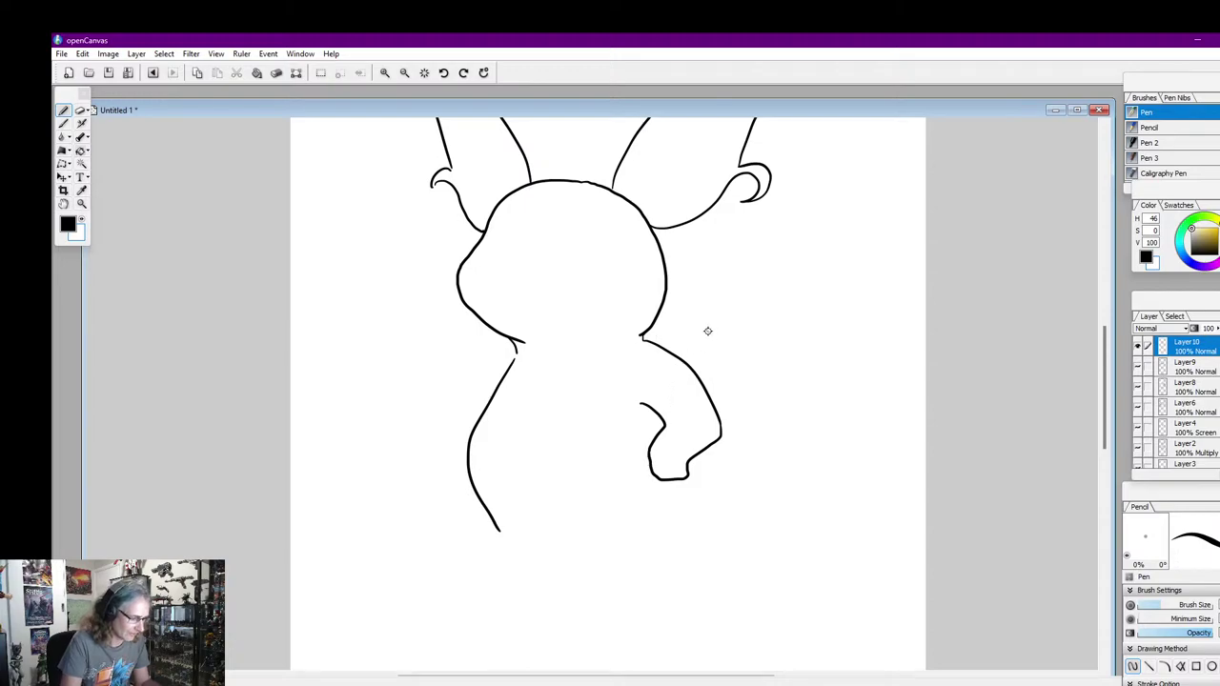
{"action": "key", "text": "ctrl+z"}
{"action": "key", "text": "ctrl+z"}
{"action": "key", "text": "ctrl+z"}
Draw the near arm bending down from the shoulder to a pointed hand and the far arm raised beneath the cheek
{"action": "mouse_move", "coordinate": [641, 335]}
{"action": "left_mouse_down"}
{"action": "mouse_move", "coordinate": [706, 391]}
{"action": "mouse_move", "coordinate": [713, 413]}
{"action": "mouse_move", "coordinate": [694, 443]}
{"action": "left_mouse_up"}
{"action": "mouse_move", "coordinate": [626, 395]}
{"action": "left_mouse_down"}
{"action": "mouse_move", "coordinate": [651, 422]}
{"action": "mouse_move", "coordinate": [652, 448]}
{"action": "mouse_move", "coordinate": [683, 464]}
{"action": "mouse_move", "coordinate": [693, 449]}
{"action": "left_mouse_up"}
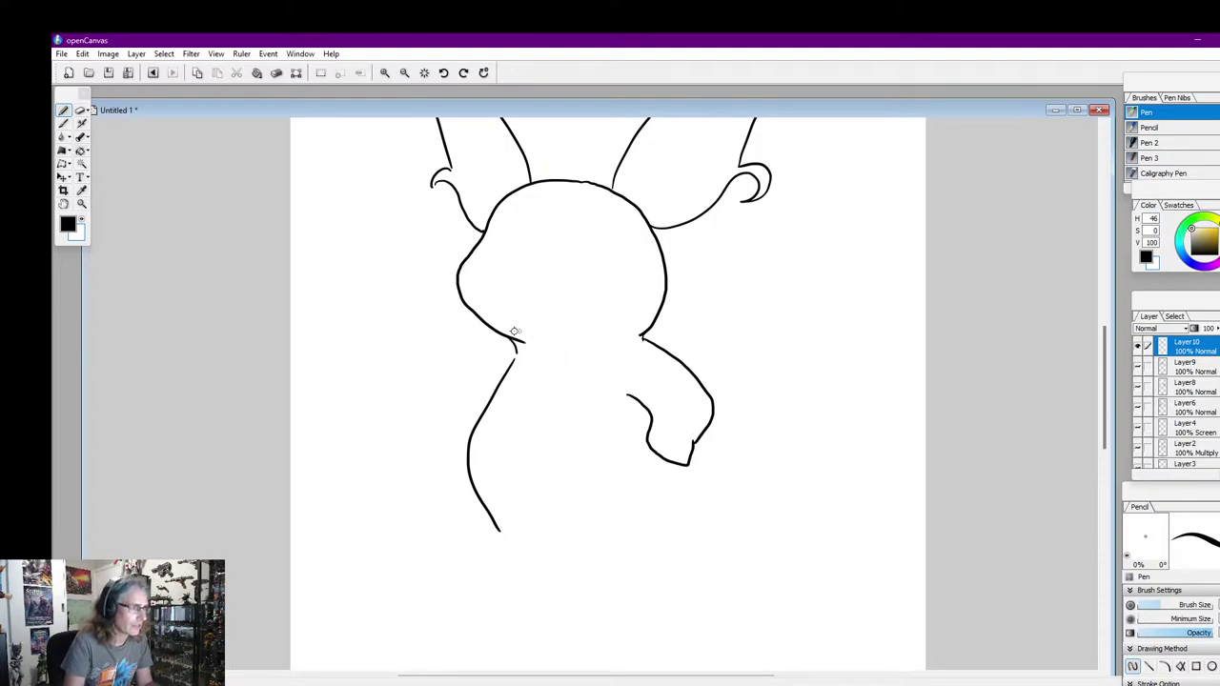
{"action": "mouse_move", "coordinate": [494, 389]}
{"action": "left_mouse_down"}
{"action": "mouse_move", "coordinate": [432, 375]}
{"action": "mouse_move", "coordinate": [434, 346]}
{"action": "left_mouse_up"}
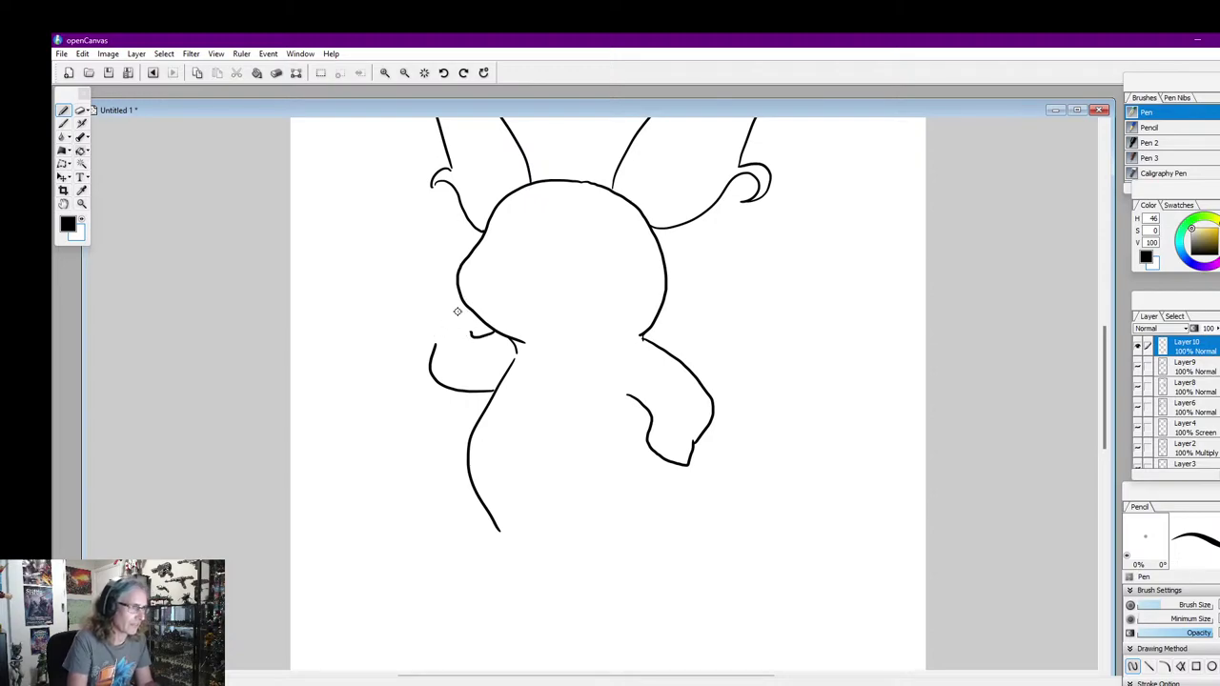
Draw a banded cigar with wavy smoke above the raised arm, and add a small nose, wavy mouth and round cheek patches
{"action": "mouse_move", "coordinate": [371, 278]}
{"action": "left_mouse_down"}
{"action": "mouse_move", "coordinate": [462, 314]}
{"action": "mouse_move", "coordinate": [393, 320]}
{"action": "mouse_move", "coordinate": [373, 288]}
{"action": "mouse_move", "coordinate": [393, 119]}
{"action": "mouse_move", "coordinate": [351, 215]}
{"action": "mouse_move", "coordinate": [370, 255]}
{"action": "left_mouse_up"}
{"action": "mouse_move", "coordinate": [422, 292]}
{"action": "left_mouse_down"}
{"action": "mouse_move", "coordinate": [403, 317]}
{"action": "mouse_move", "coordinate": [434, 314]}
{"action": "left_mouse_up"}
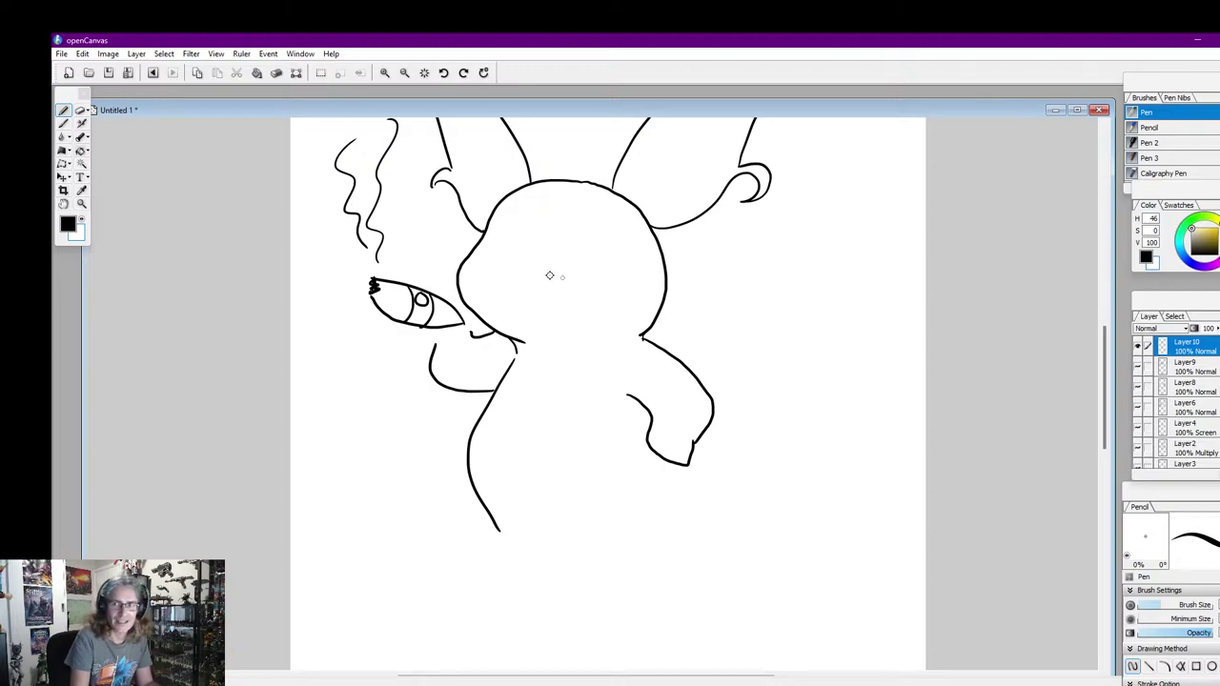
{"action": "mouse_move", "coordinate": [498, 265]}
{"action": "left_mouse_down"}
{"action": "mouse_move", "coordinate": [539, 287]}
{"action": "mouse_move", "coordinate": [601, 259]}
{"action": "mouse_move", "coordinate": [637, 272]}
{"action": "mouse_move", "coordinate": [466, 301]}
{"action": "left_mouse_up"}
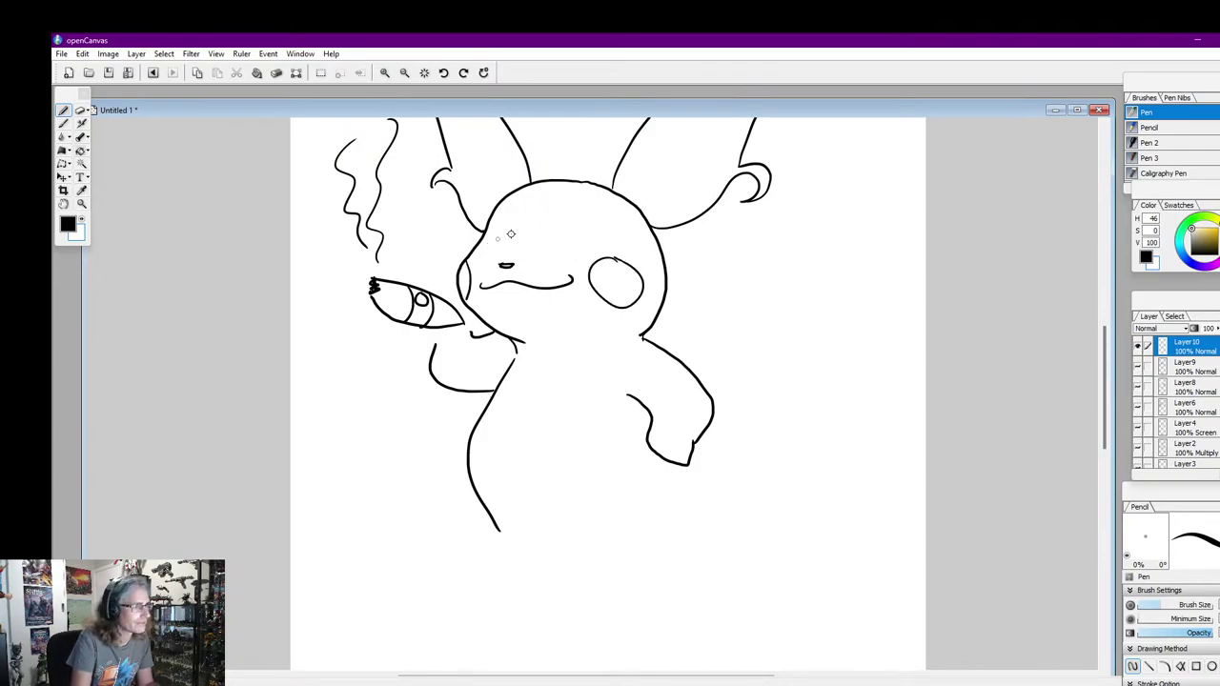
{"action": "mouse_move", "coordinate": [455, 221]}
{"action": "left_mouse_down"}
{"action": "mouse_move", "coordinate": [481, 257]}
{"action": "mouse_move", "coordinate": [545, 238]}
{"action": "mouse_move", "coordinate": [514, 243]}
{"action": "mouse_move", "coordinate": [558, 256]}
{"action": "mouse_move", "coordinate": [604, 225]}
{"action": "left_mouse_up"}
{"action": "key", "text": "ctrl+z"}
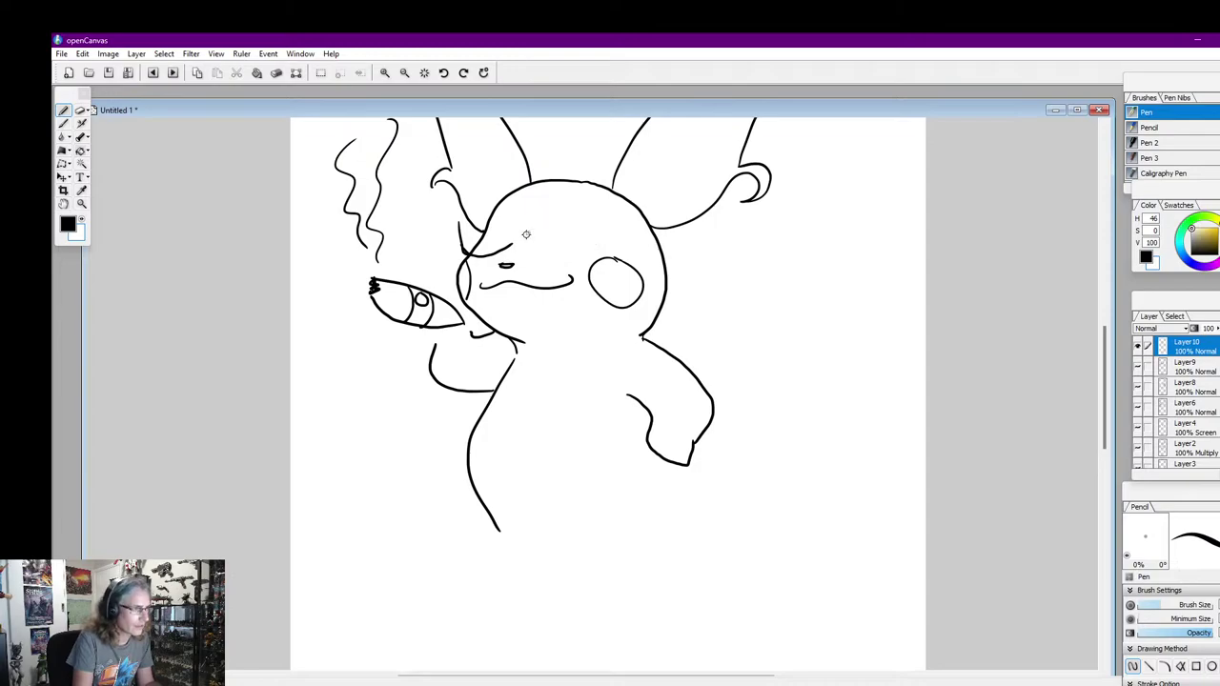
{"action": "key", "text": "ctrl+z"}
Draw half-round sunglasses with an arm along the head, and paint out the lines crossing the far lens with a larger white brush
{"action": "mouse_move", "coordinate": [462, 245]}
{"action": "left_mouse_down"}
{"action": "mouse_move", "coordinate": [491, 256]}
{"action": "mouse_move", "coordinate": [508, 212]}
{"action": "mouse_move", "coordinate": [543, 250]}
{"action": "mouse_move", "coordinate": [579, 256]}
{"action": "mouse_move", "coordinate": [597, 221]}
{"action": "mouse_move", "coordinate": [545, 215]}
{"action": "mouse_move", "coordinate": [593, 216]}
{"action": "mouse_move", "coordinate": [597, 227]}
{"action": "left_mouse_up"}
{"action": "mouse_move", "coordinate": [514, 213]}
{"action": "left_mouse_down"}
{"action": "mouse_move", "coordinate": [531, 215]}
{"action": "mouse_move", "coordinate": [528, 231]}
{"action": "mouse_move", "coordinate": [669, 240]}
{"action": "left_mouse_up"}
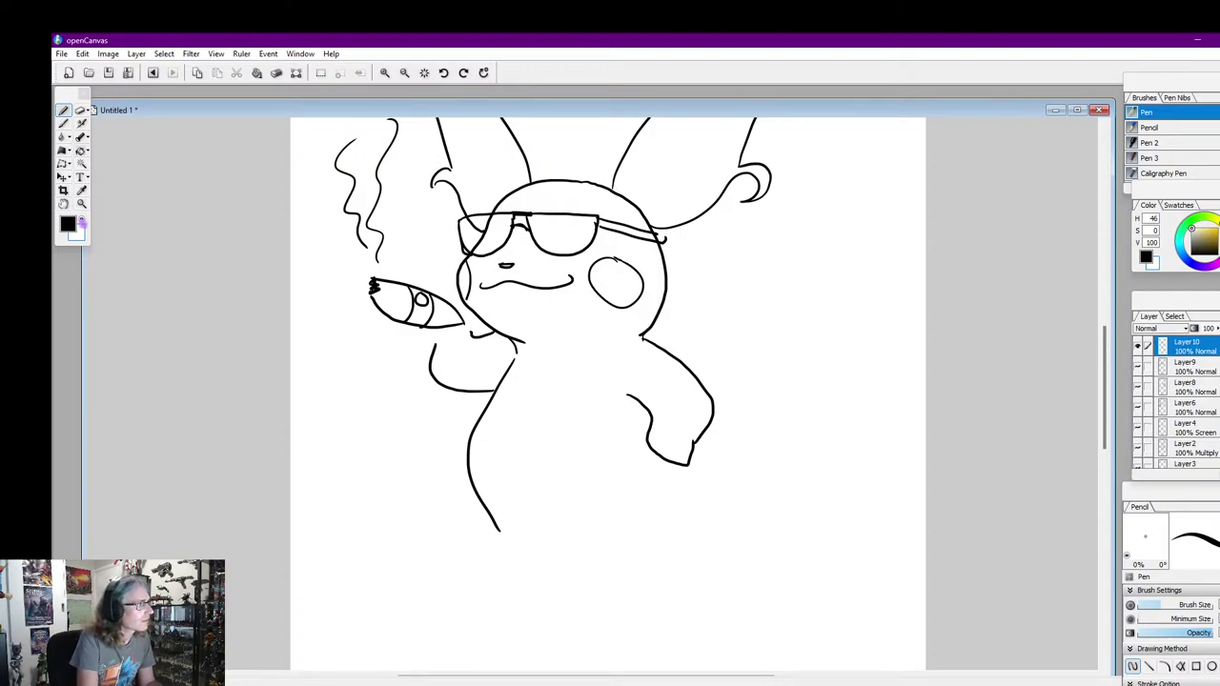
{"action": "left_click", "coordinate": [82, 220]}
{"action": "key", "text": "bracketright"}
{"action": "mouse_move", "coordinate": [491, 228]}
{"action": "left_mouse_down"}
{"action": "mouse_move", "coordinate": [482, 250]}
{"action": "mouse_move", "coordinate": [462, 251]}
{"action": "mouse_move", "coordinate": [490, 228]}
{"action": "mouse_move", "coordinate": [469, 221]}
{"action": "left_mouse_up"}
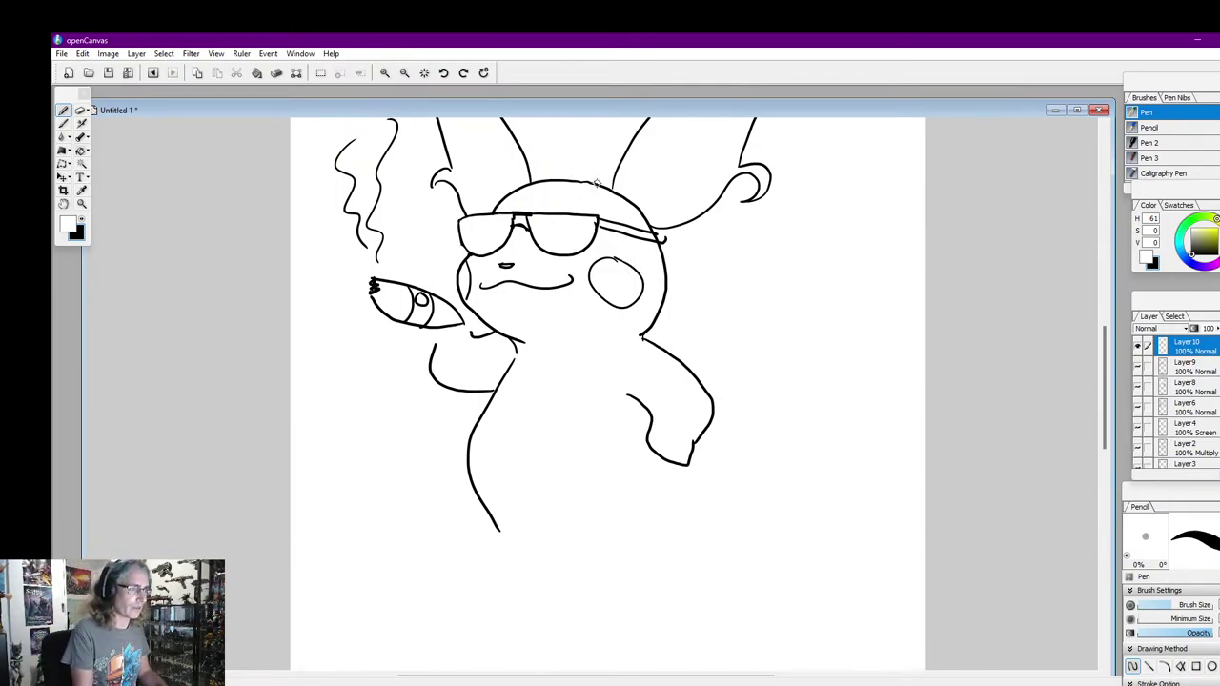
Draw spiky hair tufts on top of the head with a smaller black brush
{"action": "left_click", "coordinate": [79, 231]}
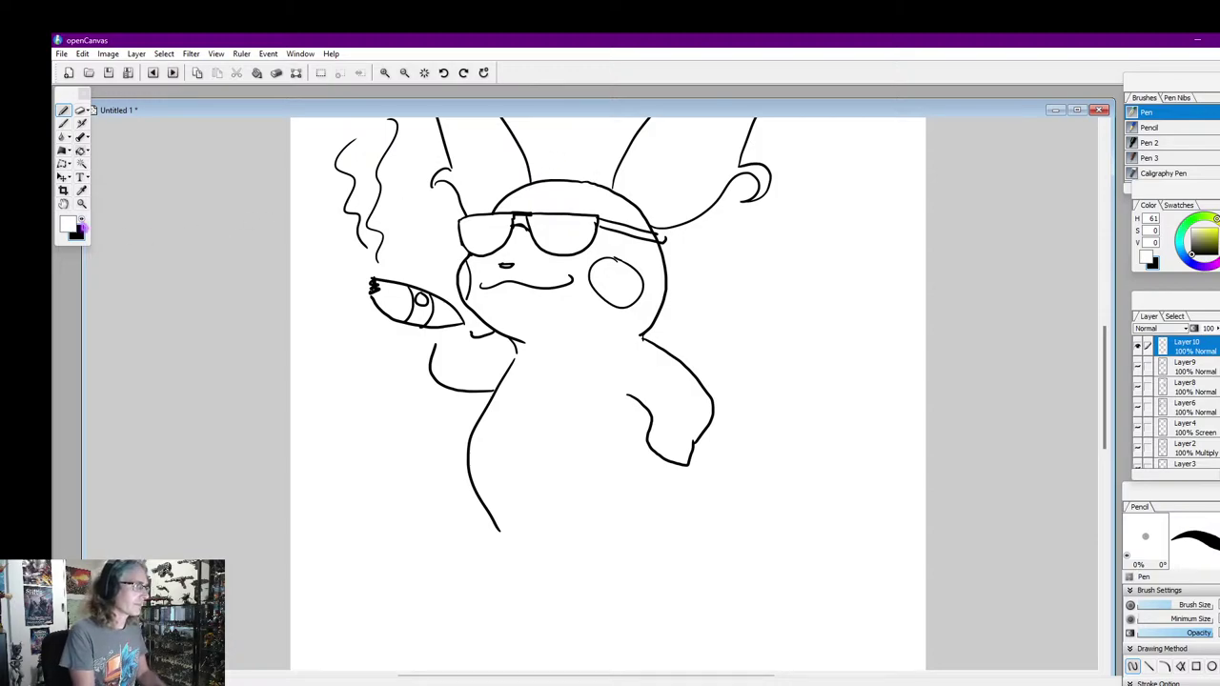
{"action": "key", "text": "bracketleft"}
{"action": "left_click", "coordinate": [589, 178]}
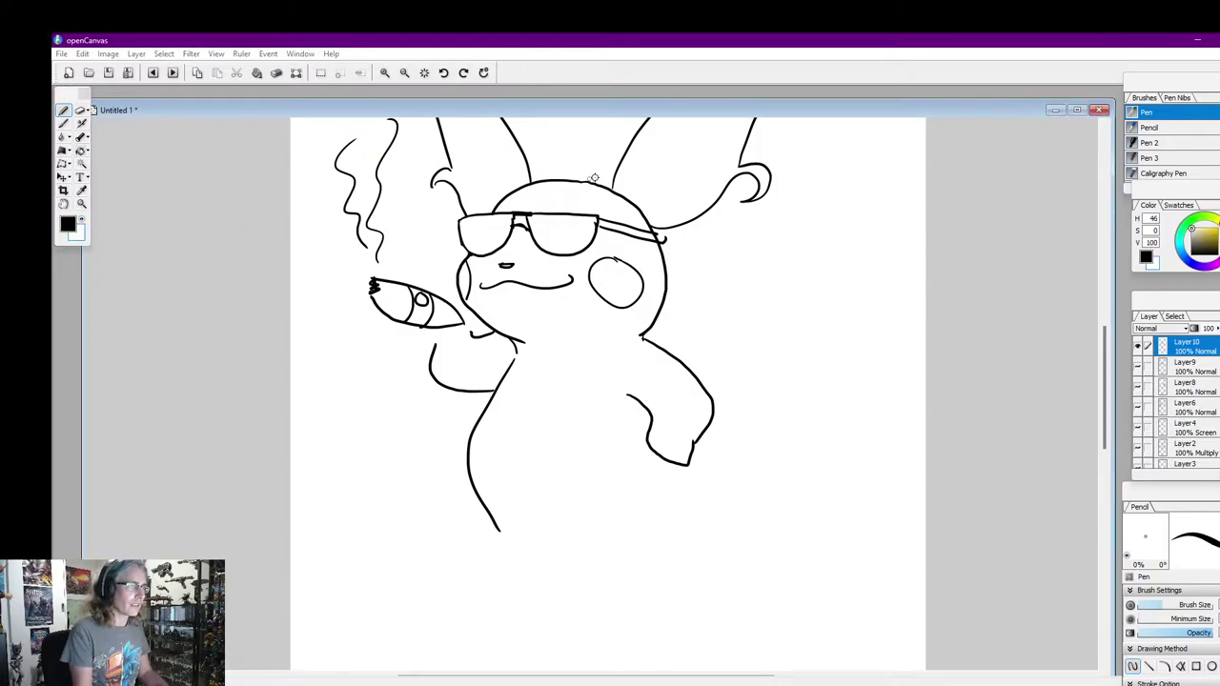
{"action": "mouse_move", "coordinate": [590, 180]}
{"action": "left_mouse_down"}
{"action": "mouse_move", "coordinate": [551, 150]}
{"action": "mouse_move", "coordinate": [560, 167]}
{"action": "mouse_move", "coordinate": [505, 154]}
{"action": "mouse_move", "coordinate": [521, 192]}
{"action": "left_mouse_up"}
Add a jagged tuft behind the glasses' arm and jagged fur below the near cheek patch
{"action": "left_click_drag", "start_coordinate": [1110, 357], "coordinate": [1103, 335]}
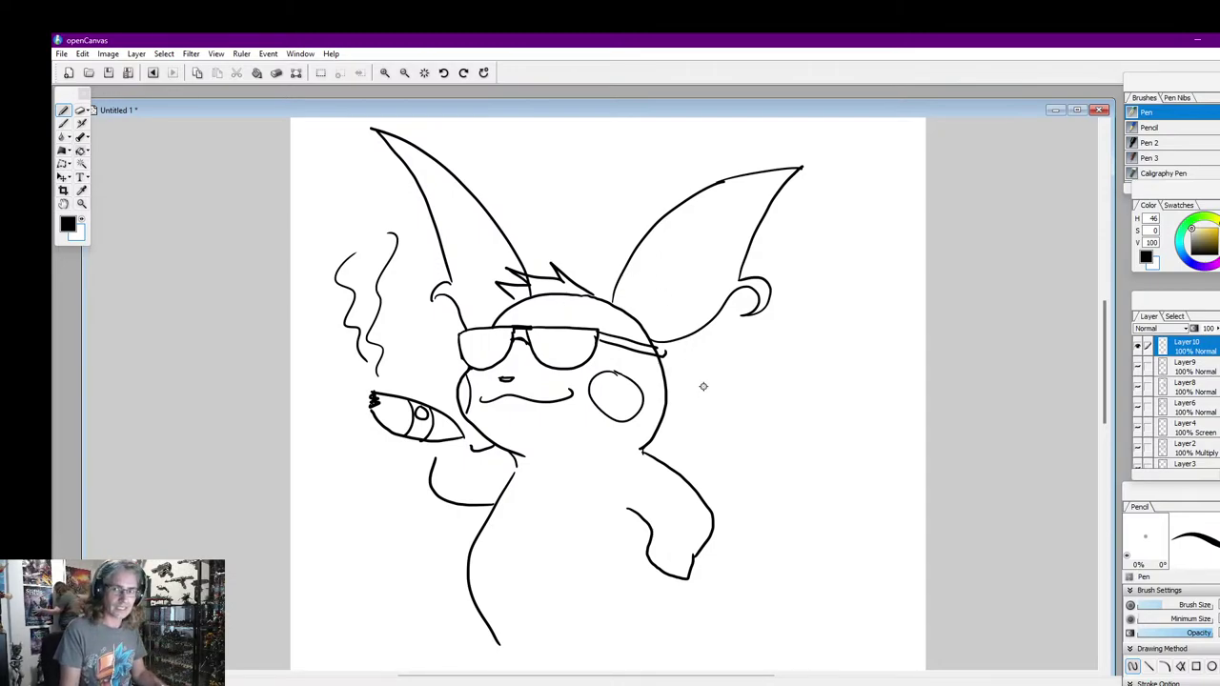
{"action": "mouse_move", "coordinate": [683, 382]}
{"action": "left_mouse_down"}
{"action": "mouse_move", "coordinate": [664, 359]}
{"action": "mouse_move", "coordinate": [607, 418]}
{"action": "mouse_move", "coordinate": [616, 444]}
{"action": "left_mouse_up"}
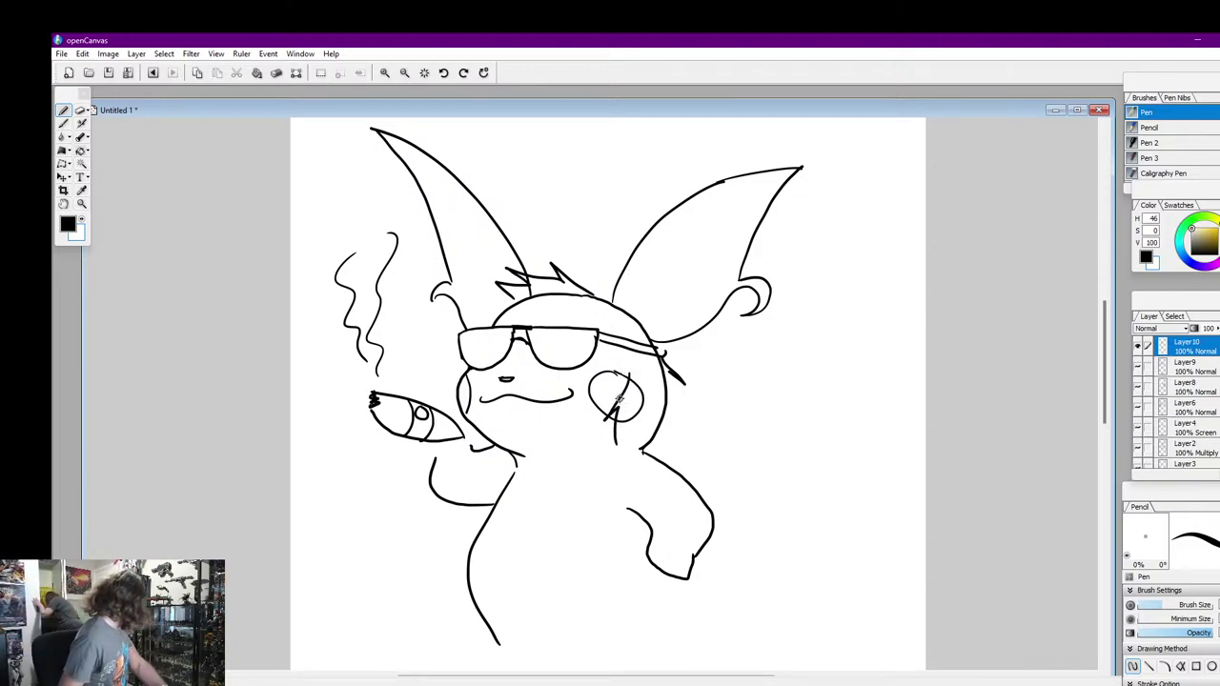
{"action": "mouse_move", "coordinate": [618, 447]}
{"action": "left_mouse_down"}
{"action": "mouse_move", "coordinate": [625, 455]}
{"action": "mouse_move", "coordinate": [658, 422]}
{"action": "left_mouse_up"}
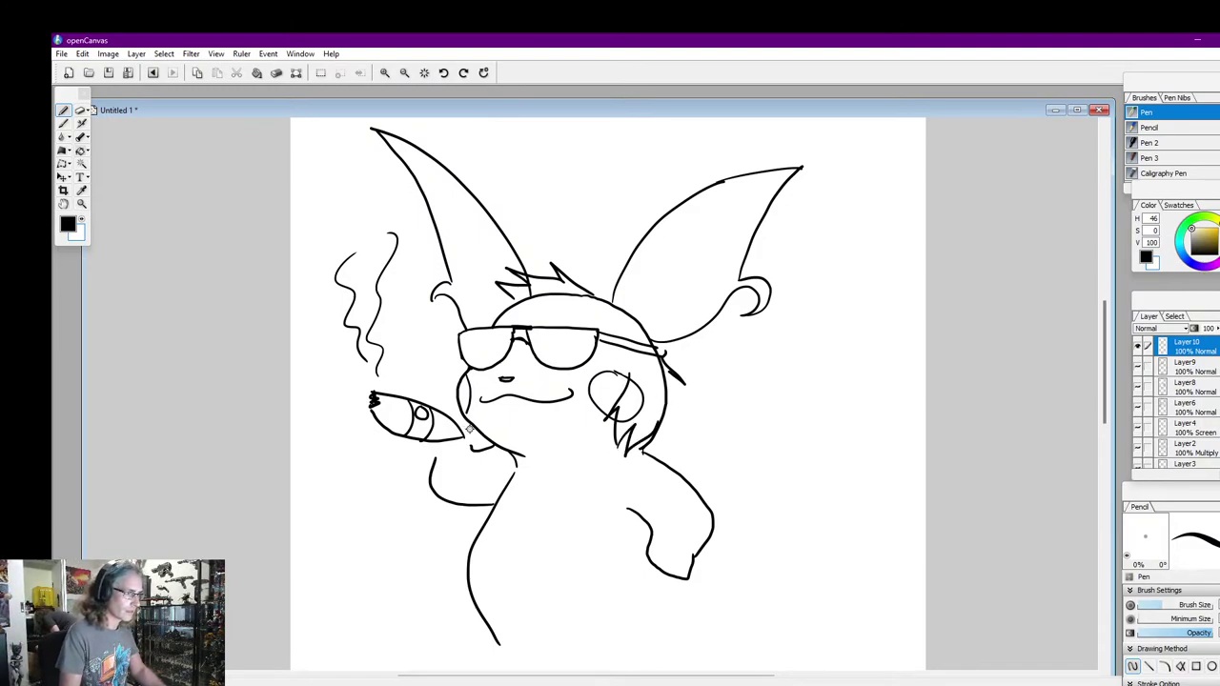
Draw jagged fur below the far cheek, and paint out the head and ear lines crossing the hair tufts in white
{"action": "mouse_move", "coordinate": [472, 430]}
{"action": "left_mouse_down"}
{"action": "mouse_move", "coordinate": [490, 473]}
{"action": "mouse_move", "coordinate": [505, 454]}
{"action": "left_mouse_up"}
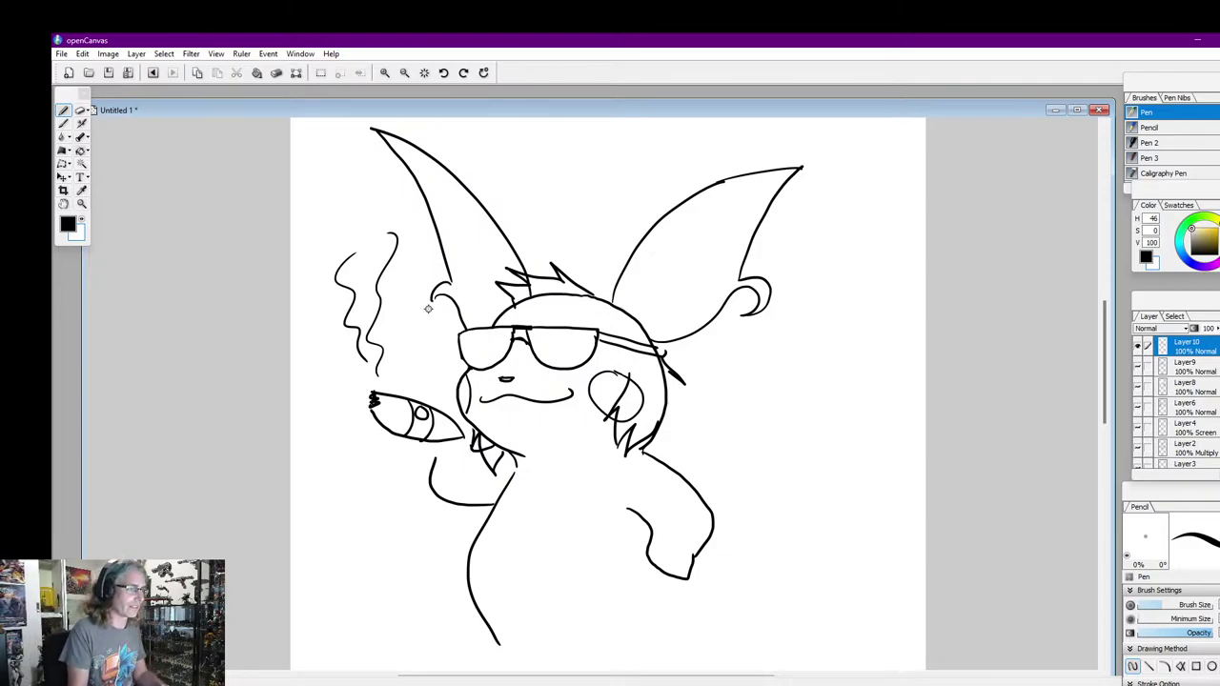
{"action": "left_click", "coordinate": [82, 222]}
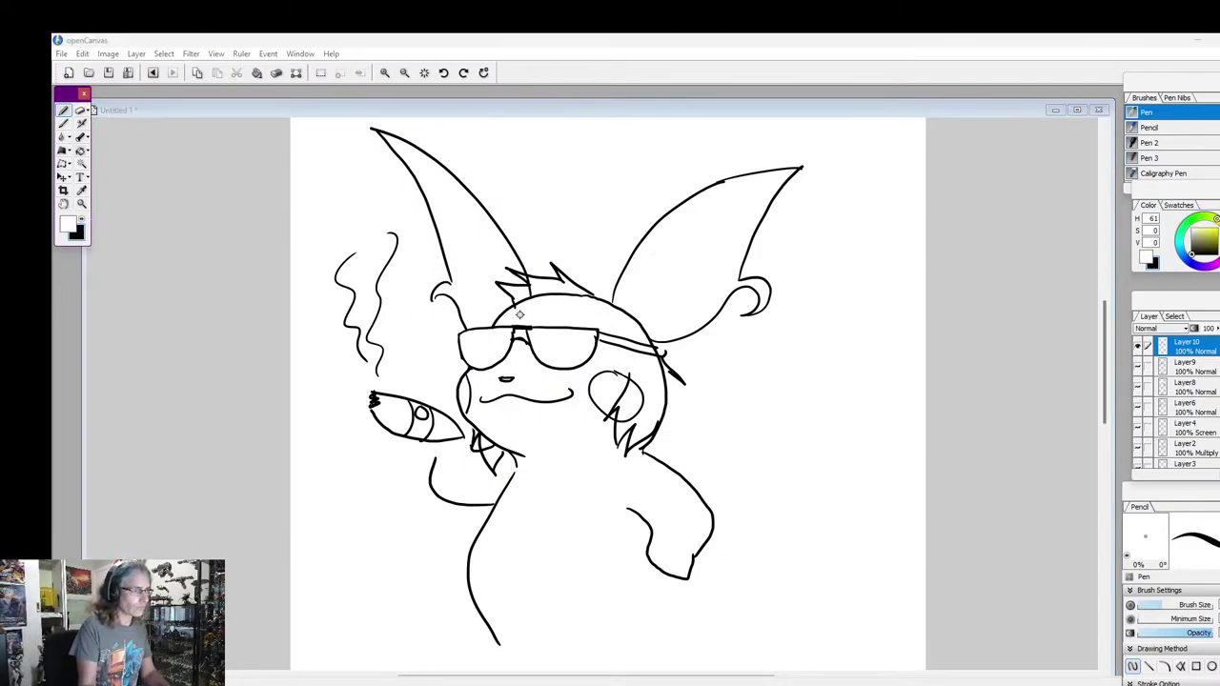
{"action": "left_click_drag", "start_coordinate": [529, 303], "coordinate": [592, 300]}
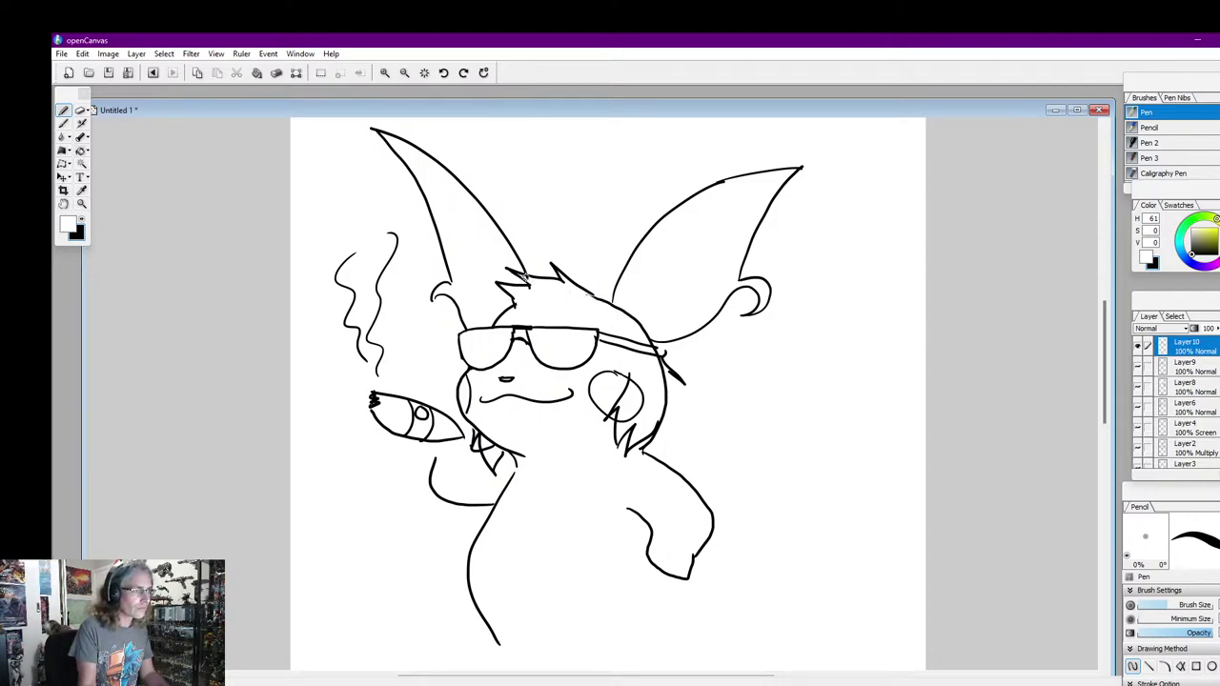
{"action": "key", "text": "ctrl+z"}
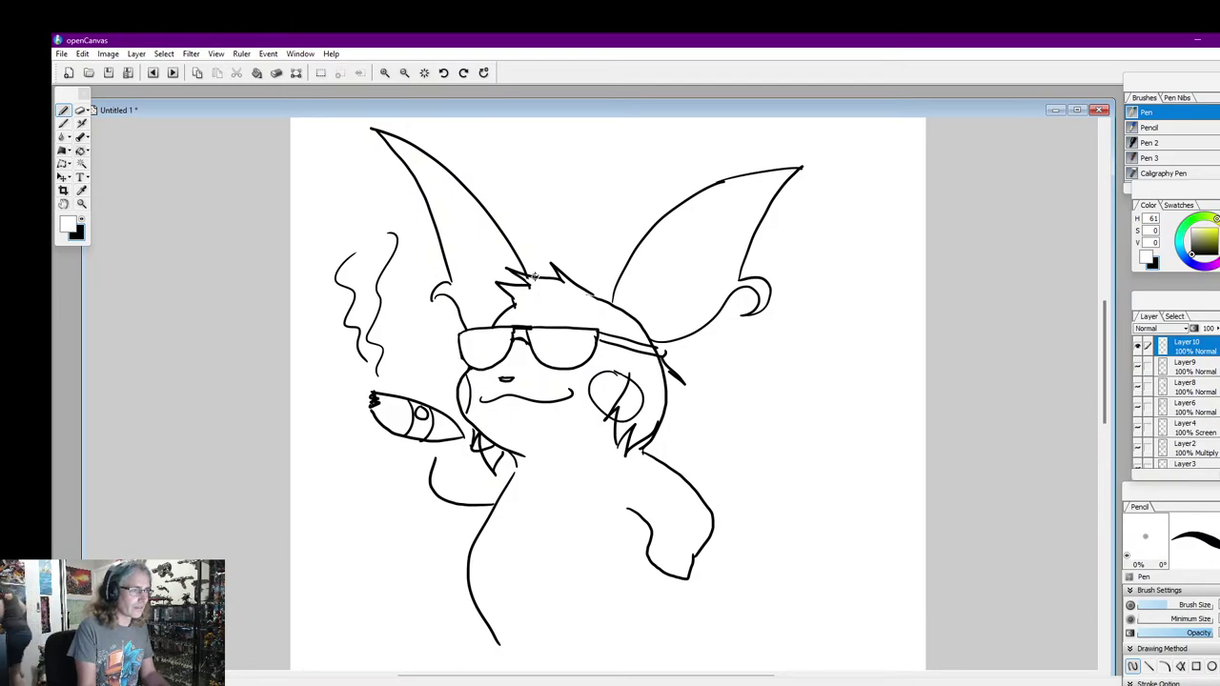
{"action": "left_click_drag", "start_coordinate": [532, 281], "coordinate": [527, 278]}
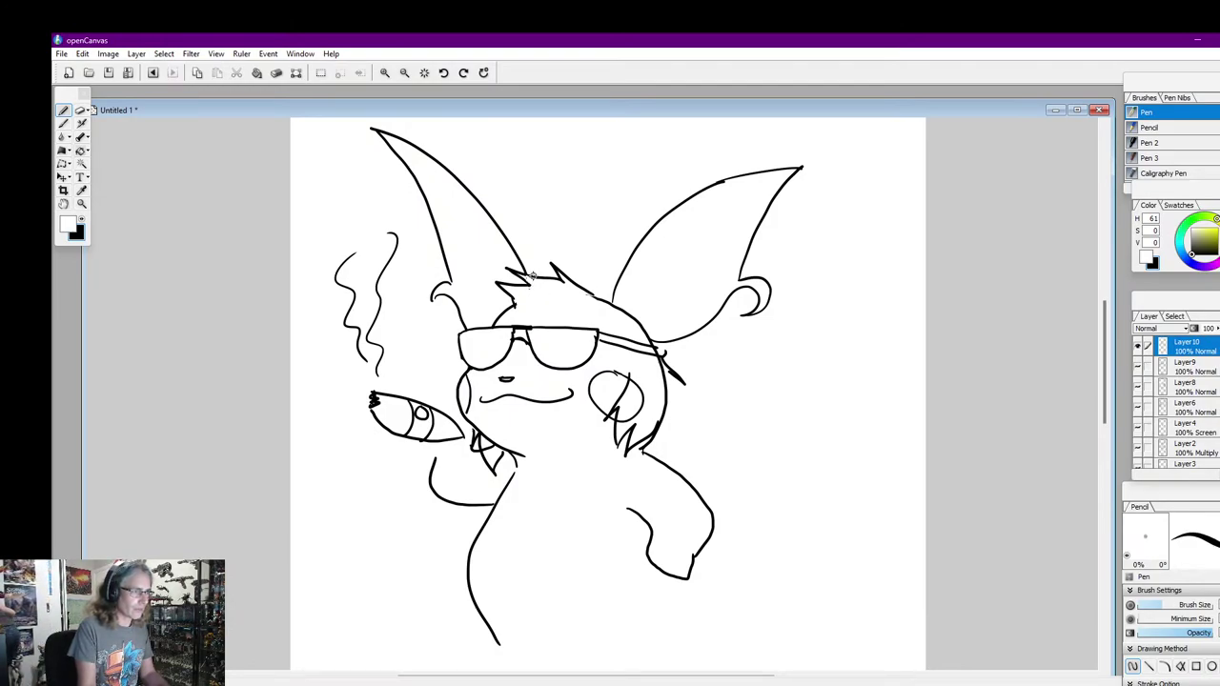
{"action": "key", "text": "ctrl+z"}
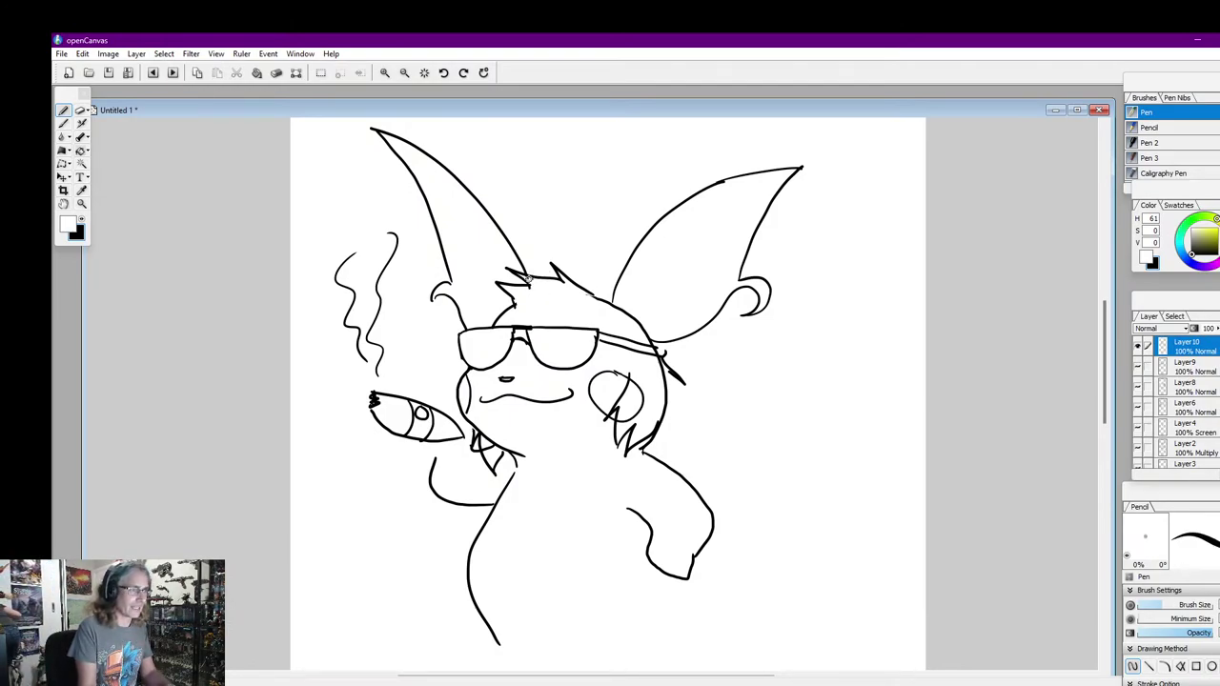
{"action": "left_click_drag", "start_coordinate": [526, 276], "coordinate": [529, 286]}
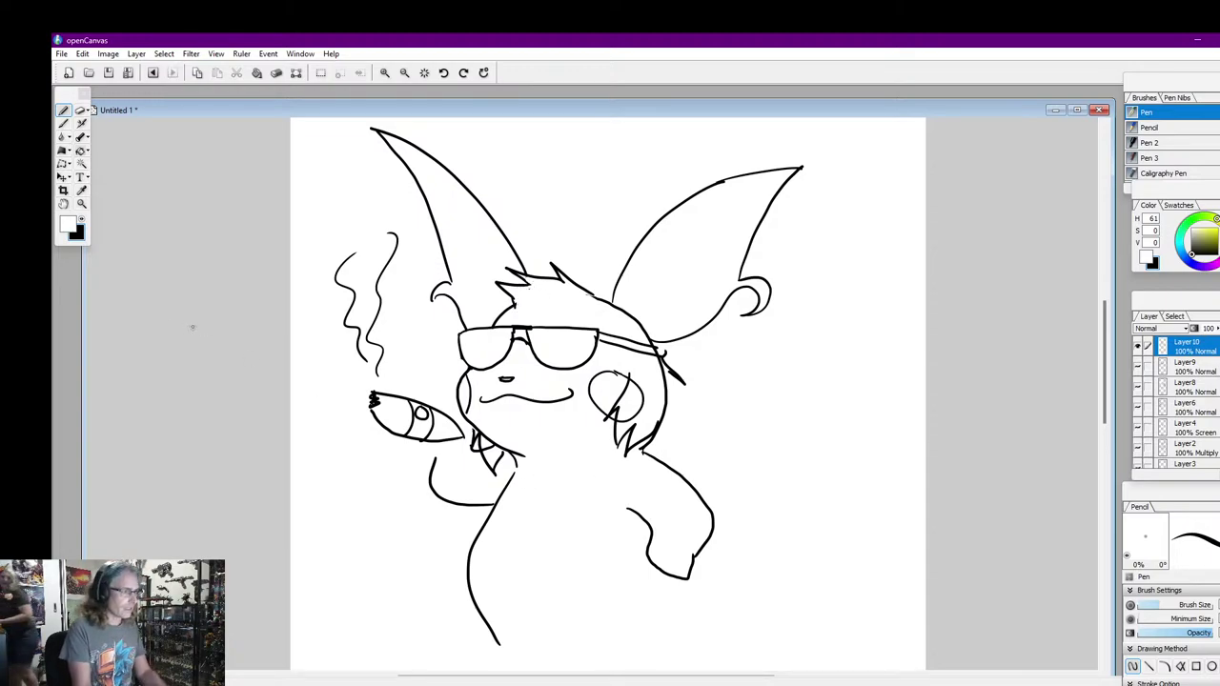
Draw a larger swept-back hairstyle in black, with a pointed tuft near the far ear and a forelock falling over the sunglasses
{"action": "left_click_drag", "start_coordinate": [1105, 425], "coordinate": [1106, 448]}
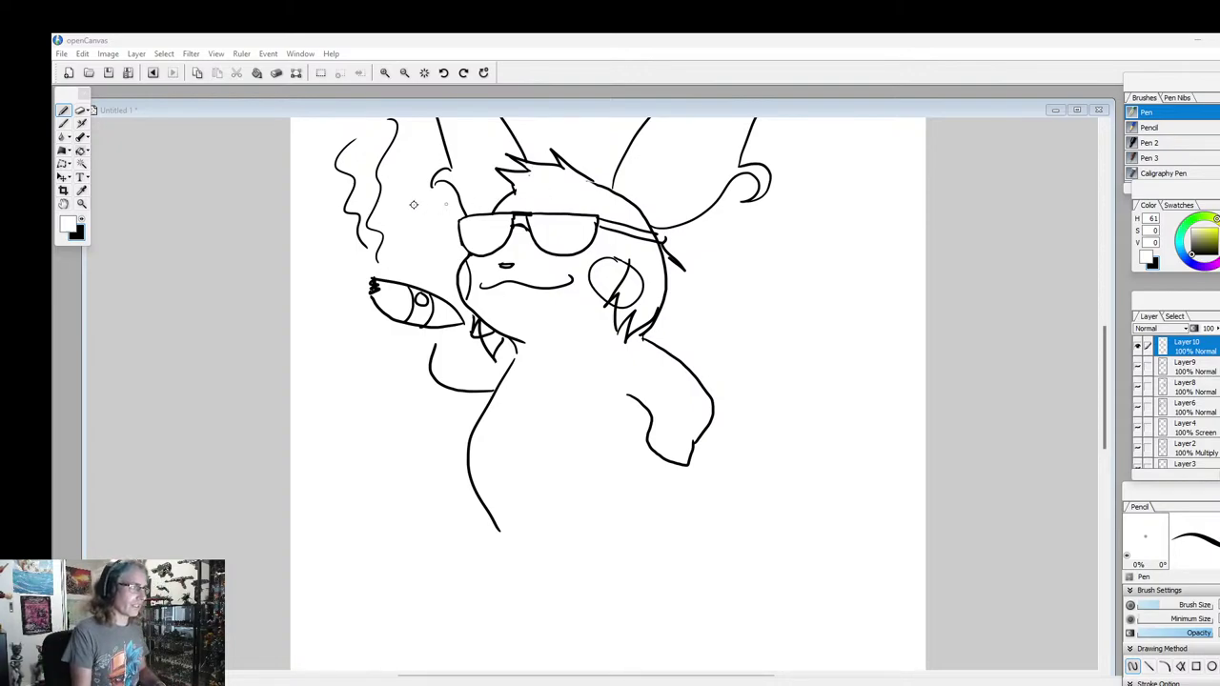
{"action": "left_click", "coordinate": [82, 218]}
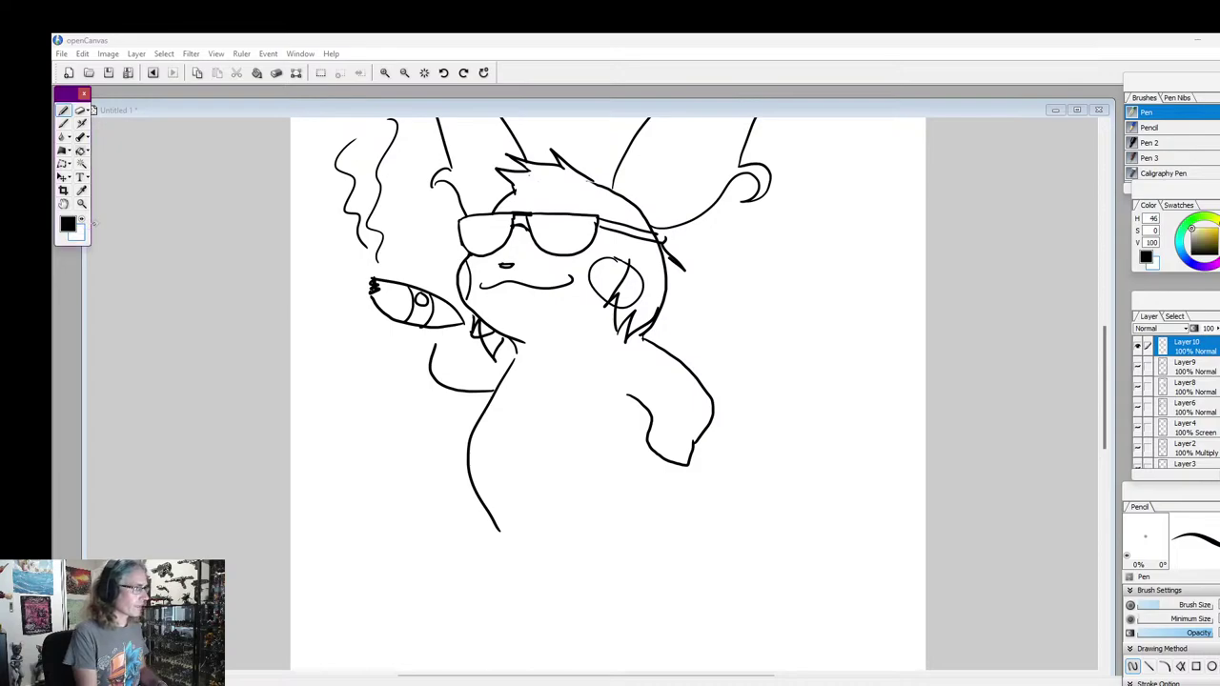
{"action": "left_click_drag", "start_coordinate": [1106, 357], "coordinate": [1107, 349]}
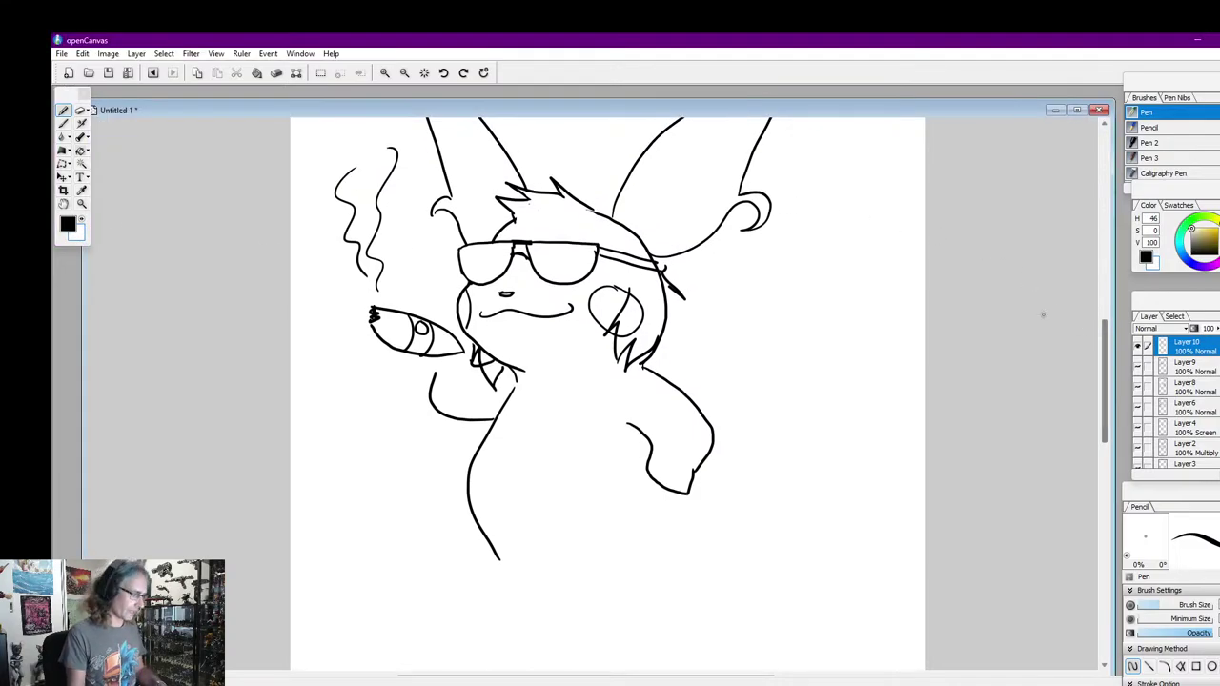
{"action": "mouse_move", "coordinate": [611, 214]}
{"action": "left_mouse_down"}
{"action": "mouse_move", "coordinate": [578, 153]}
{"action": "mouse_move", "coordinate": [585, 186]}
{"action": "mouse_move", "coordinate": [516, 162]}
{"action": "mouse_move", "coordinate": [471, 165]}
{"action": "mouse_move", "coordinate": [507, 182]}
{"action": "mouse_move", "coordinate": [471, 197]}
{"action": "mouse_move", "coordinate": [467, 246]}
{"action": "left_mouse_up"}
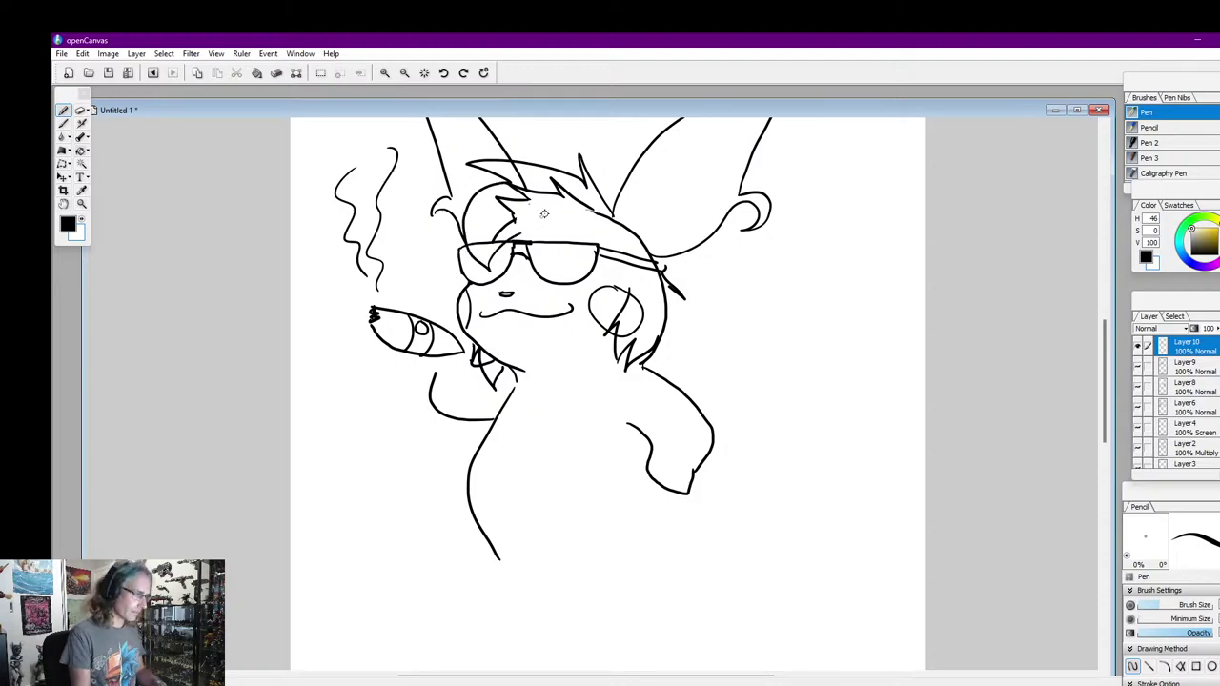
Paint out the old hair tufts and ear line inside the new hair with a larger white brush, and touch up the hair tips in black
{"action": "left_click", "coordinate": [83, 220]}
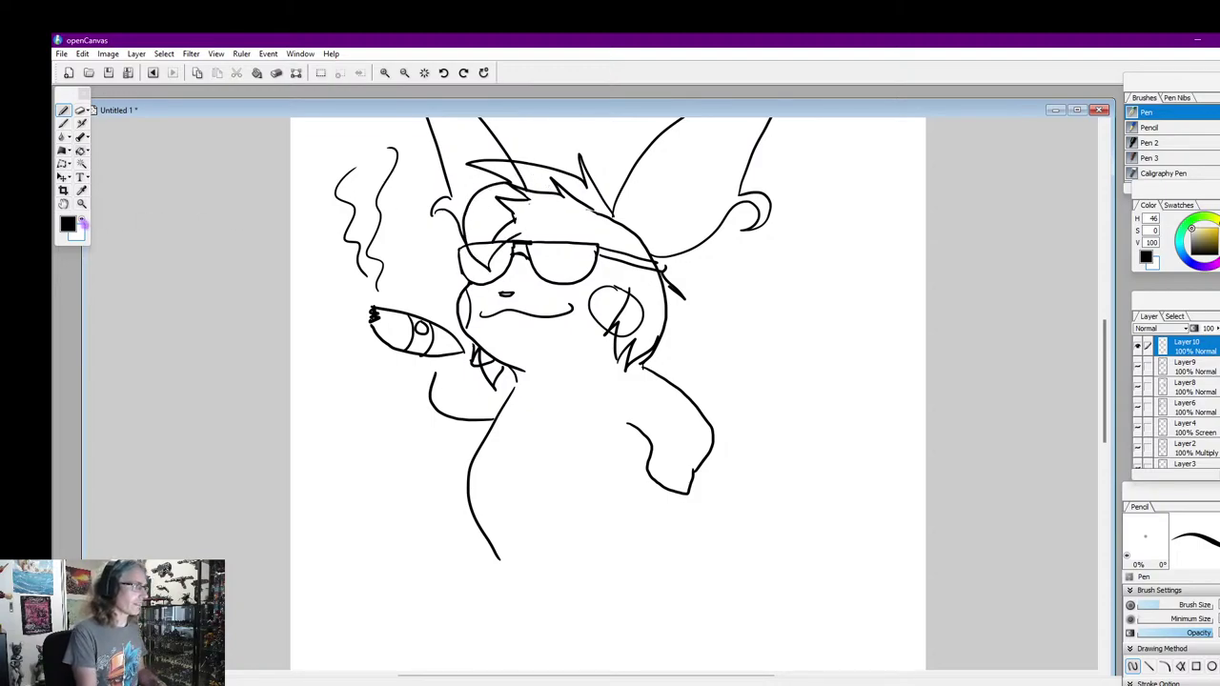
{"action": "mouse_move", "coordinate": [511, 211]}
{"action": "left_mouse_down"}
{"action": "mouse_move", "coordinate": [504, 199]}
{"action": "mouse_move", "coordinate": [473, 244]}
{"action": "mouse_move", "coordinate": [529, 214]}
{"action": "mouse_move", "coordinate": [495, 219]}
{"action": "mouse_move", "coordinate": [526, 188]}
{"action": "mouse_move", "coordinate": [512, 168]}
{"action": "mouse_move", "coordinate": [532, 185]}
{"action": "mouse_move", "coordinate": [553, 180]}
{"action": "mouse_move", "coordinate": [593, 218]}
{"action": "mouse_move", "coordinate": [564, 218]}
{"action": "left_mouse_up"}
{"action": "key", "text": "]"}
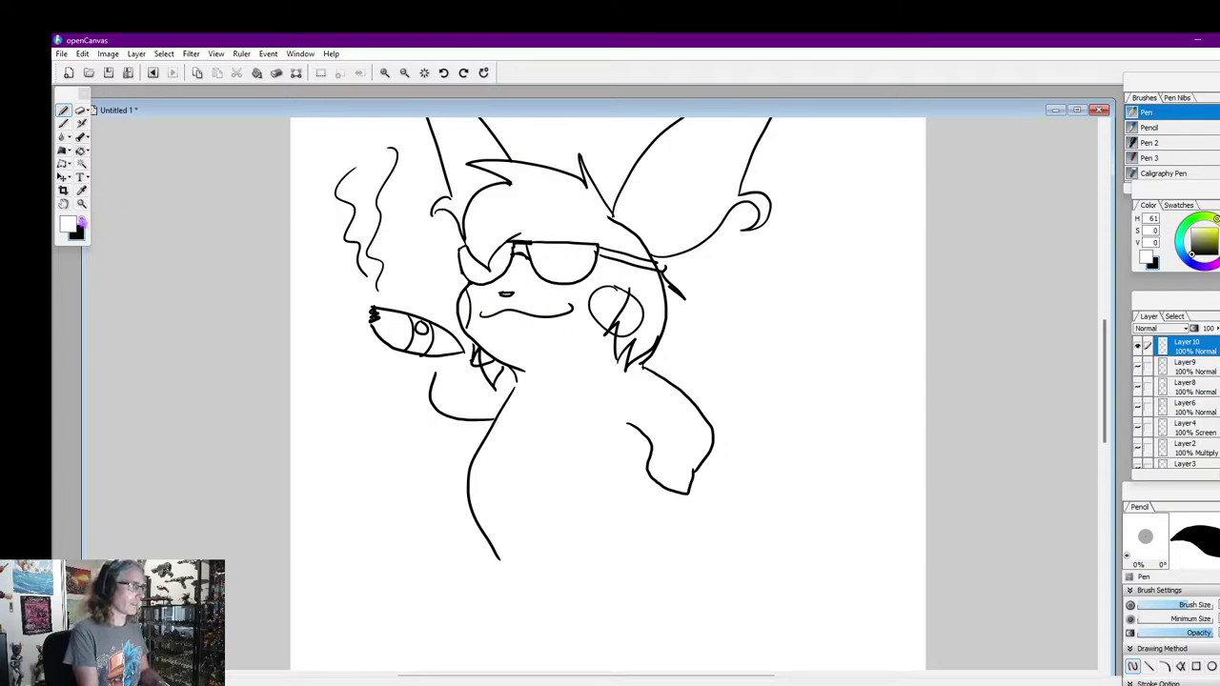
{"action": "left_click", "coordinate": [82, 219]}
{"action": "left_click_drag", "start_coordinate": [510, 186], "coordinate": [592, 212]}
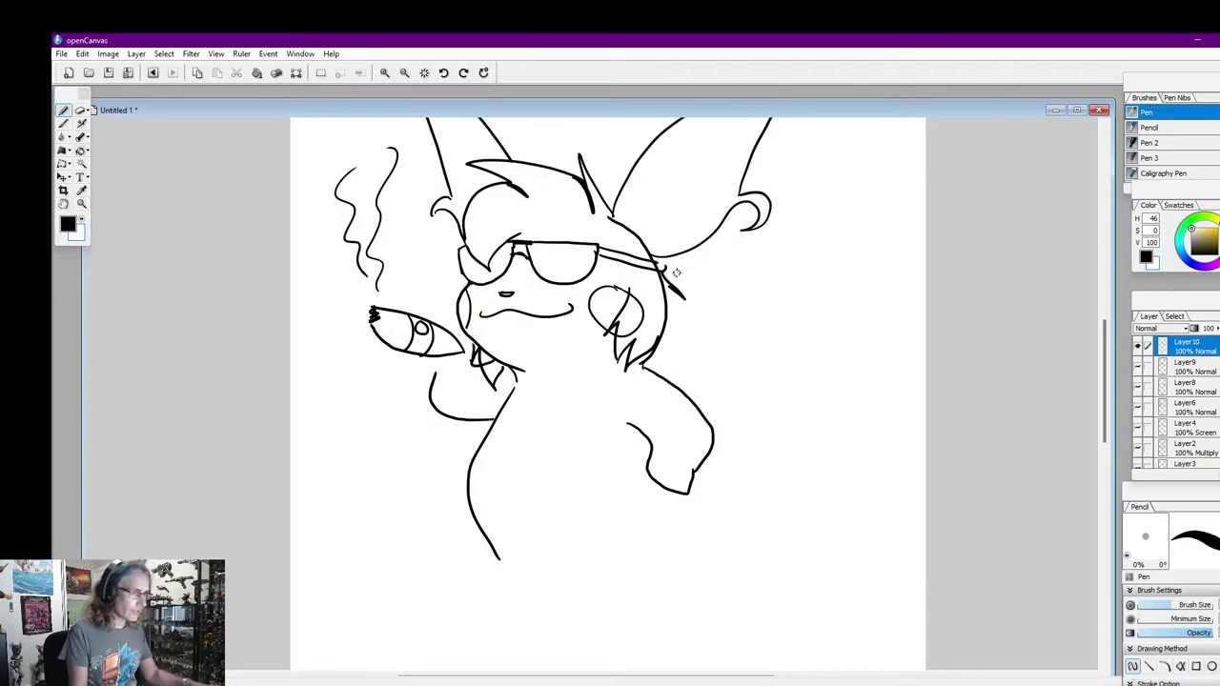
{"action": "left_click_drag", "start_coordinate": [673, 291], "coordinate": [665, 332]}
{"action": "key", "text": "ctrl+z"}
{"action": "key", "text": "ctrl+z"}
{"action": "key", "text": "ctrl+z"}
Draw pointed fur along the back of the head in black, and paint out the cheek and jaw lines crossing the fur with a larger white brush
{"action": "key", "text": "["}
{"action": "key", "text": "["}
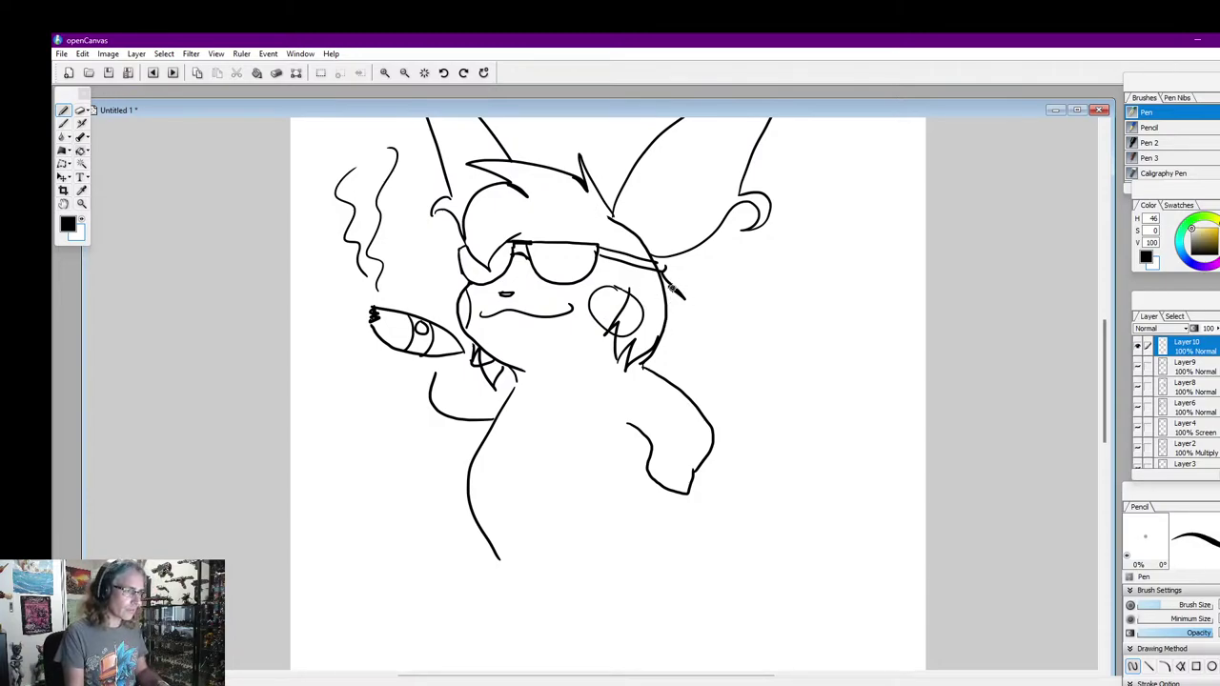
{"action": "mouse_move", "coordinate": [683, 290]}
{"action": "left_mouse_down"}
{"action": "mouse_move", "coordinate": [639, 316]}
{"action": "mouse_move", "coordinate": [634, 289]}
{"action": "mouse_move", "coordinate": [625, 332]}
{"action": "left_mouse_up"}
{"action": "left_click", "coordinate": [81, 219]}
{"action": "key", "text": "]"}
{"action": "key", "text": "]"}
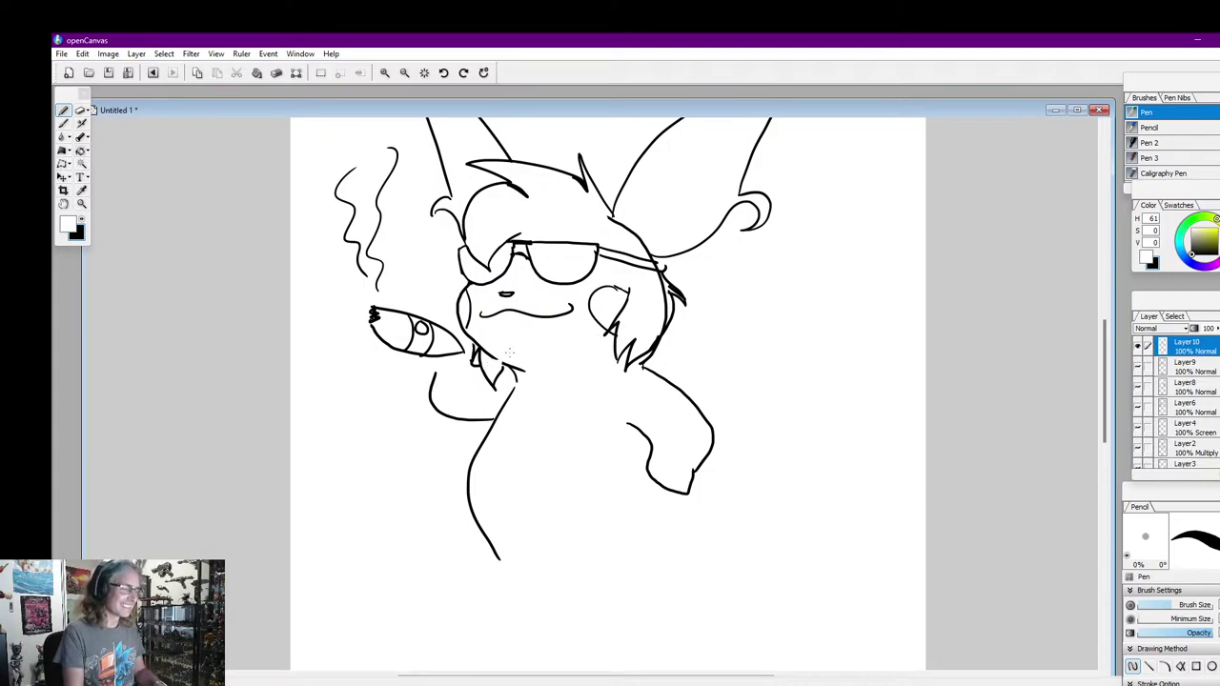
Paint out the outer edge of the hand resting on the hip in white, and redraw the wrist and hand line in black
{"action": "left_click", "coordinate": [82, 219]}
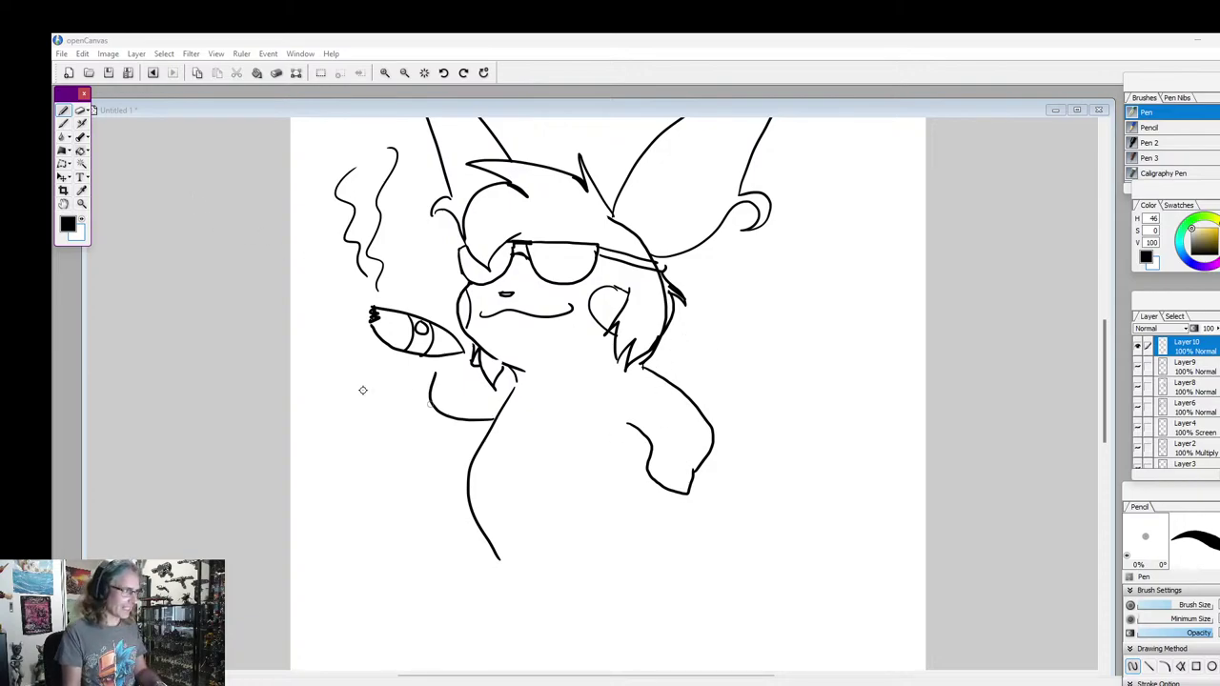
{"action": "left_click", "coordinate": [82, 219]}
{"action": "mouse_move", "coordinate": [695, 476]}
{"action": "left_mouse_down"}
{"action": "mouse_move", "coordinate": [697, 465]}
{"action": "mouse_move", "coordinate": [692, 484]}
{"action": "left_mouse_up"}
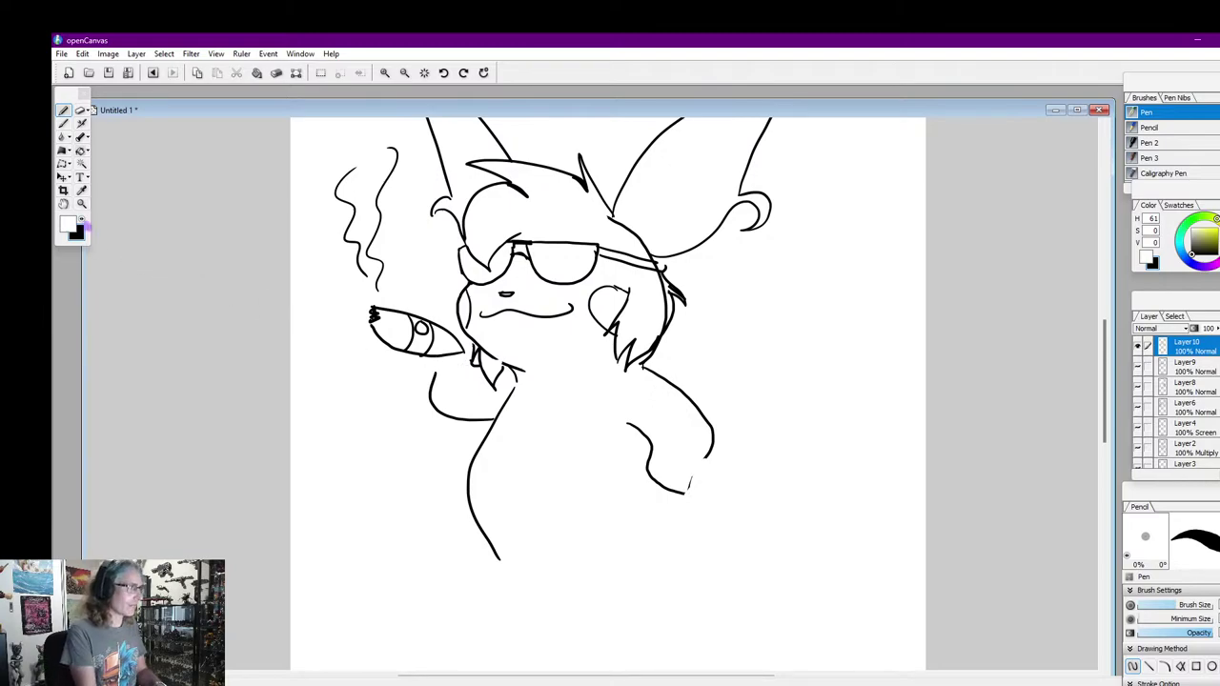
{"action": "left_click", "coordinate": [84, 221]}
{"action": "left_click_drag", "start_coordinate": [711, 444], "coordinate": [688, 477]}
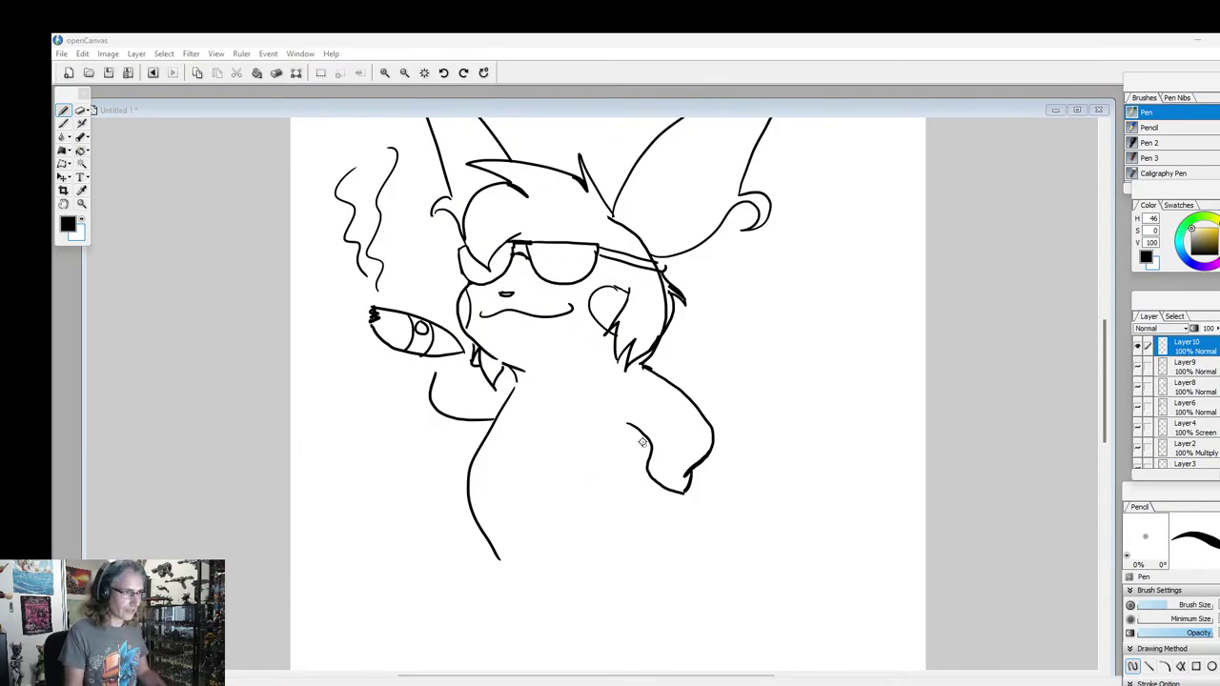
Draw a small thumb curve on the hand at the hip, and add the body's side line below that hand
{"action": "left_click_drag", "start_coordinate": [644, 436], "coordinate": [647, 456]}
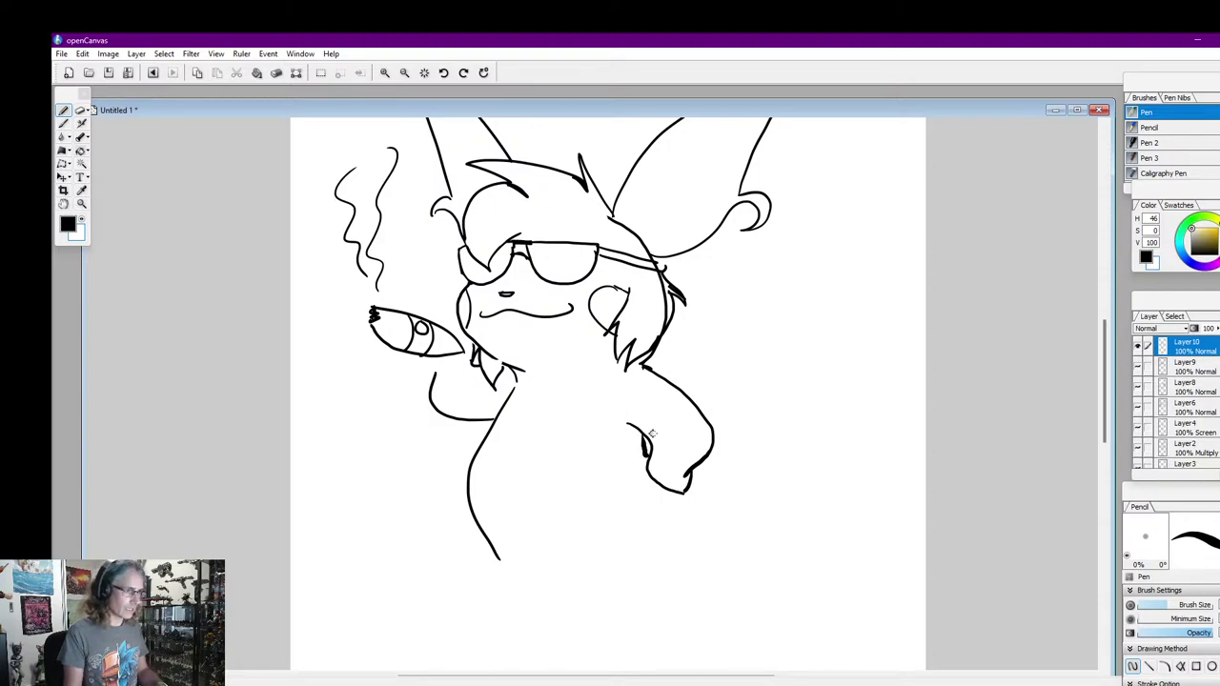
{"action": "key", "text": "ctrl+z"}
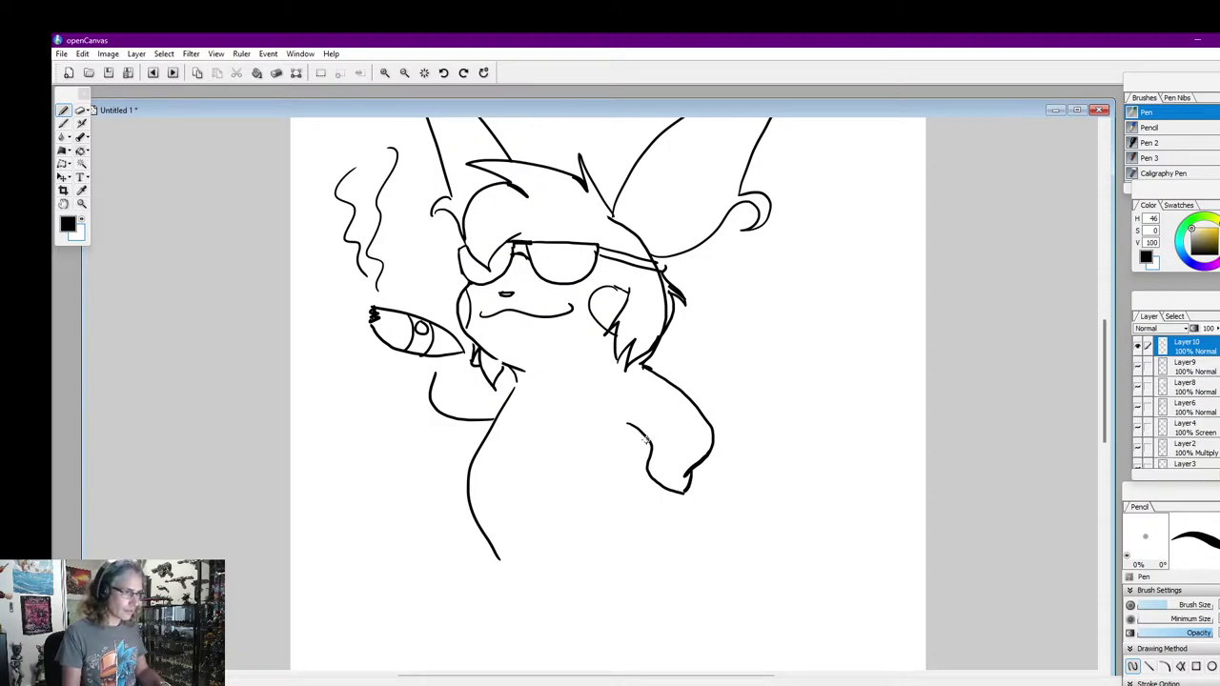
{"action": "left_click_drag", "start_coordinate": [645, 439], "coordinate": [684, 569]}
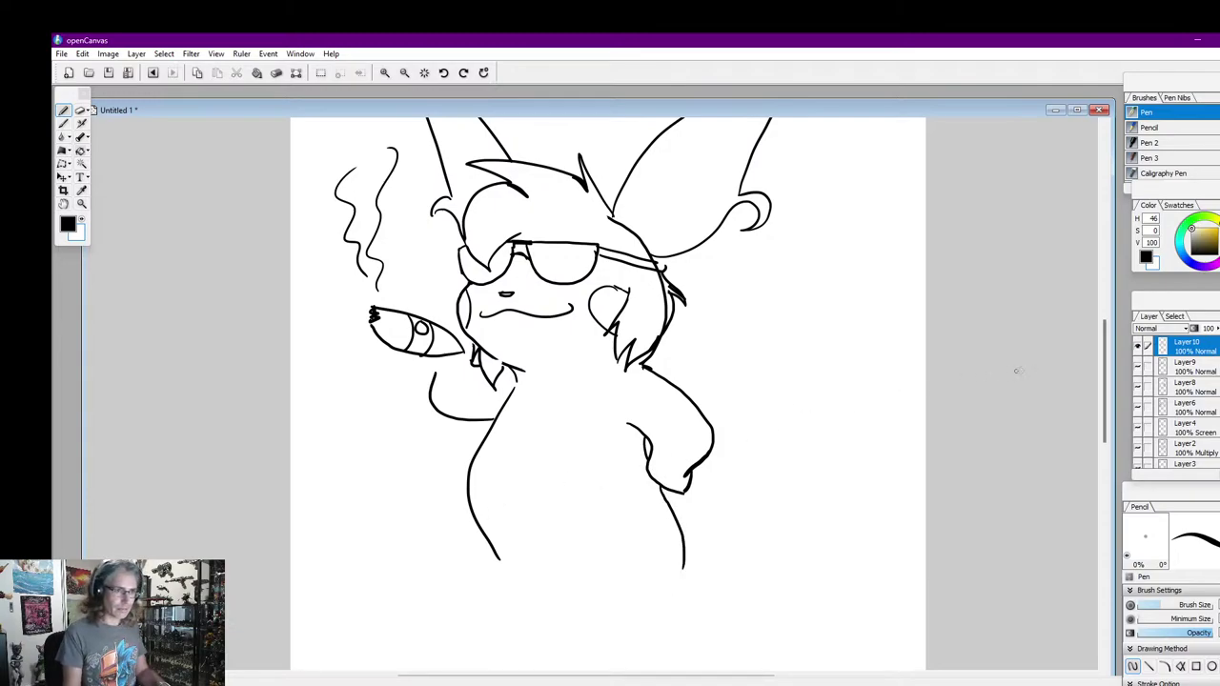
Paint out the lower part of the body line on the cigar side with a much larger white brush
{"action": "scroll", "coordinate": [1085, 376], "scroll_direction": "down", "scroll_amount": 2}
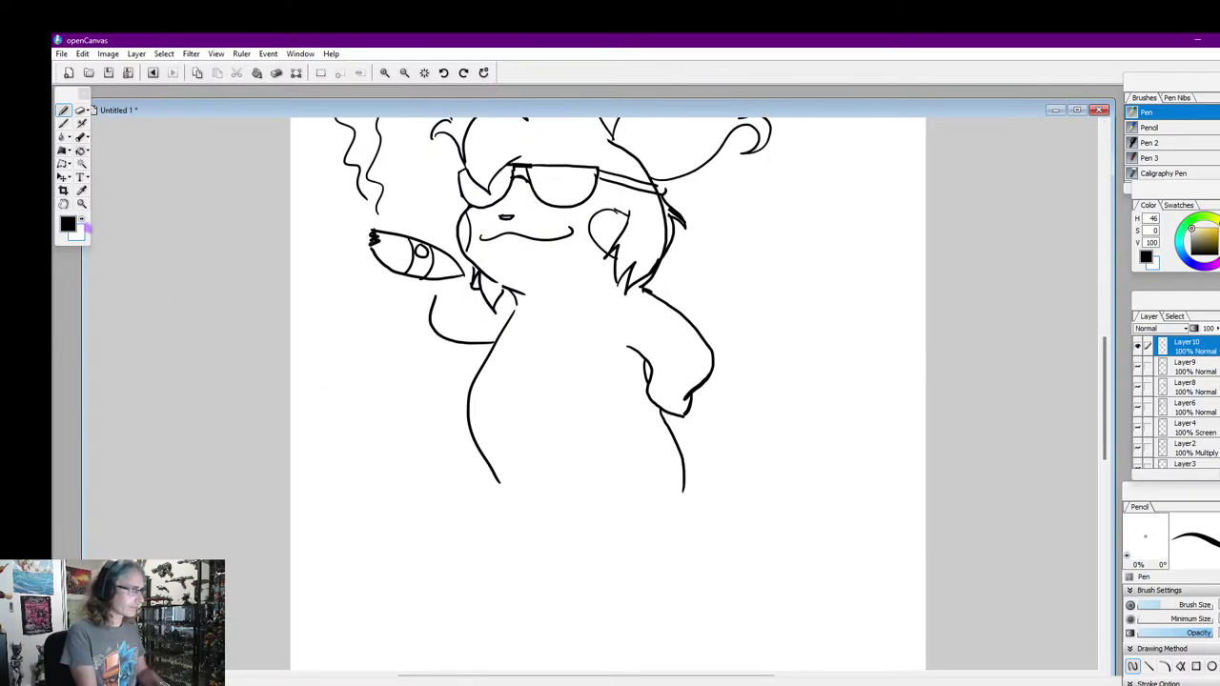
{"action": "left_click", "coordinate": [82, 221]}
{"action": "key", "text": "]"}
{"action": "key", "text": "]"}
{"action": "key", "text": "]"}
{"action": "key", "text": "]"}
{"action": "key", "text": "]"}
{"action": "left_click_drag", "start_coordinate": [471, 433], "coordinate": [500, 486]}
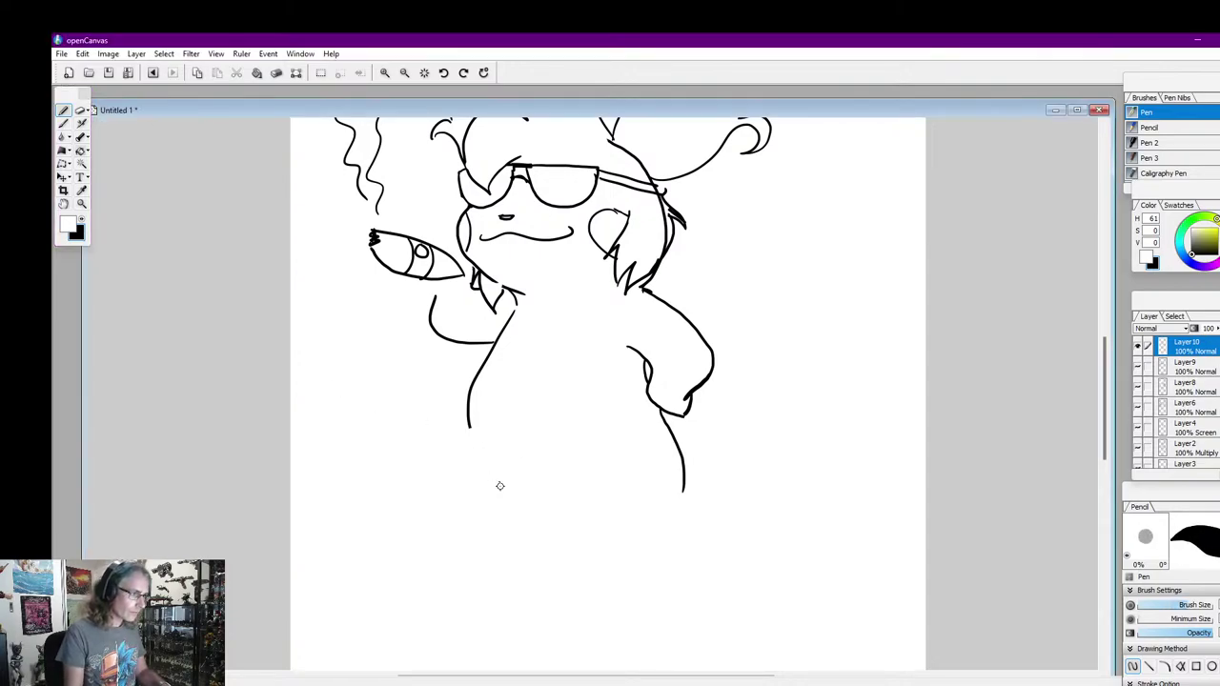
{"action": "left_click_drag", "start_coordinate": [477, 431], "coordinate": [471, 410]}
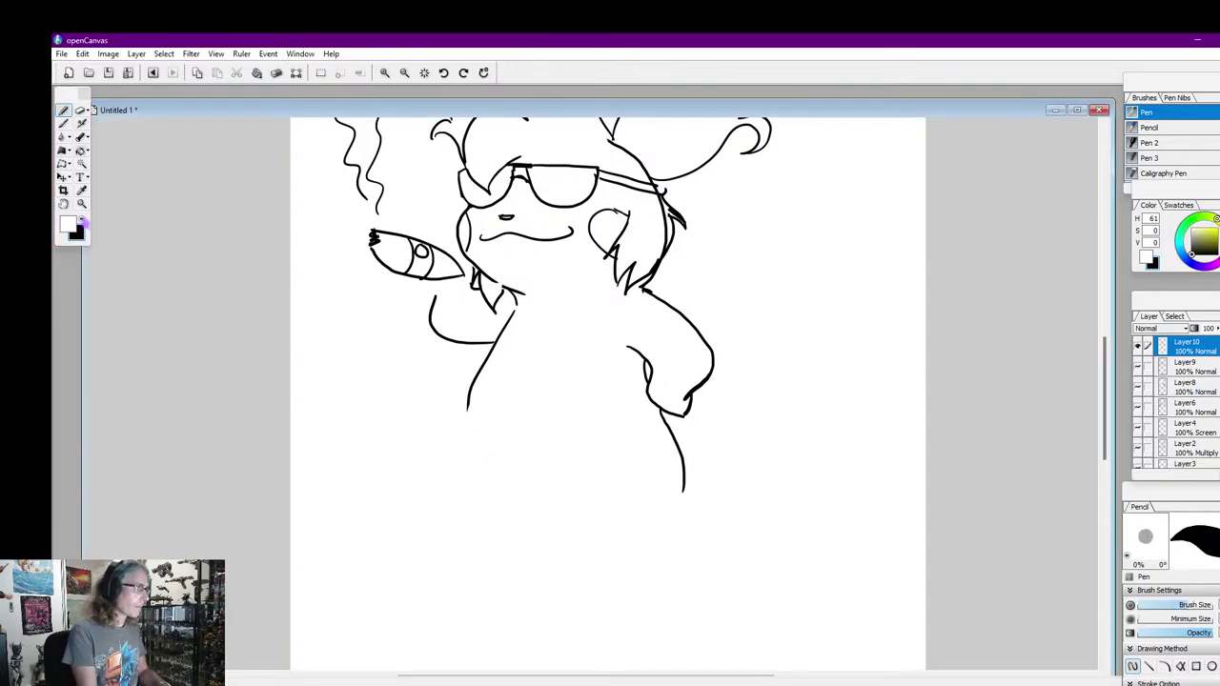
Redraw the erased body side as a rounder belly curve and add a short crotch line with a smaller black brush
{"action": "left_click", "coordinate": [83, 226]}
{"action": "mouse_move", "coordinate": [469, 407]}
{"action": "left_mouse_down"}
{"action": "mouse_move", "coordinate": [471, 391]}
{"action": "mouse_move", "coordinate": [467, 424]}
{"action": "mouse_move", "coordinate": [510, 503]}
{"action": "mouse_move", "coordinate": [615, 506]}
{"action": "left_mouse_up"}
{"action": "key", "text": "ctrl+z"}
{"action": "key", "text": "["}
{"action": "key", "text": "["}
{"action": "key", "text": "["}
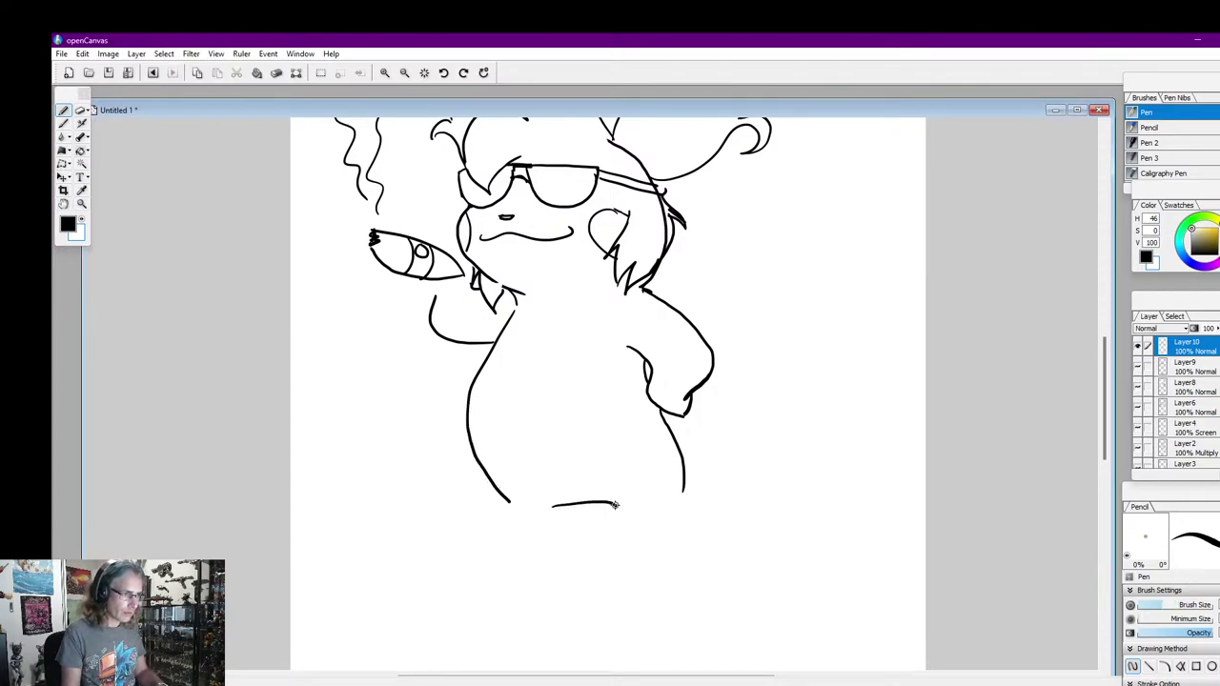
Draw both legs with rounded thighs and splayed lower legs, and add a three-toed foot to the leg below the resting hand
{"action": "mouse_move", "coordinate": [467, 436]}
{"action": "left_mouse_down"}
{"action": "mouse_move", "coordinate": [453, 490]}
{"action": "mouse_move", "coordinate": [517, 573]}
{"action": "left_mouse_up"}
{"action": "left_click_drag", "start_coordinate": [549, 509], "coordinate": [527, 615]}
{"action": "left_click_drag", "start_coordinate": [517, 573], "coordinate": [461, 621]}
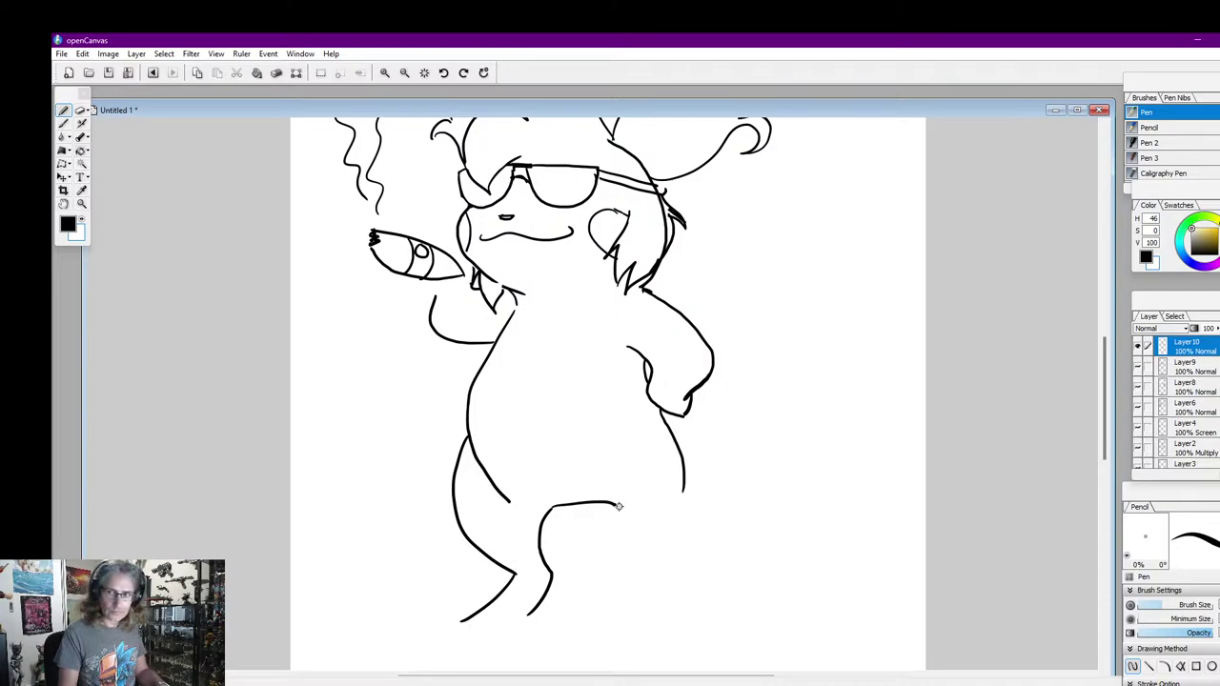
{"action": "left_click_drag", "start_coordinate": [619, 506], "coordinate": [631, 540]}
{"action": "mouse_move", "coordinate": [661, 415]}
{"action": "left_mouse_down"}
{"action": "mouse_move", "coordinate": [703, 490]}
{"action": "mouse_move", "coordinate": [695, 532]}
{"action": "mouse_move", "coordinate": [626, 567]}
{"action": "mouse_move", "coordinate": [667, 618]}
{"action": "left_mouse_up"}
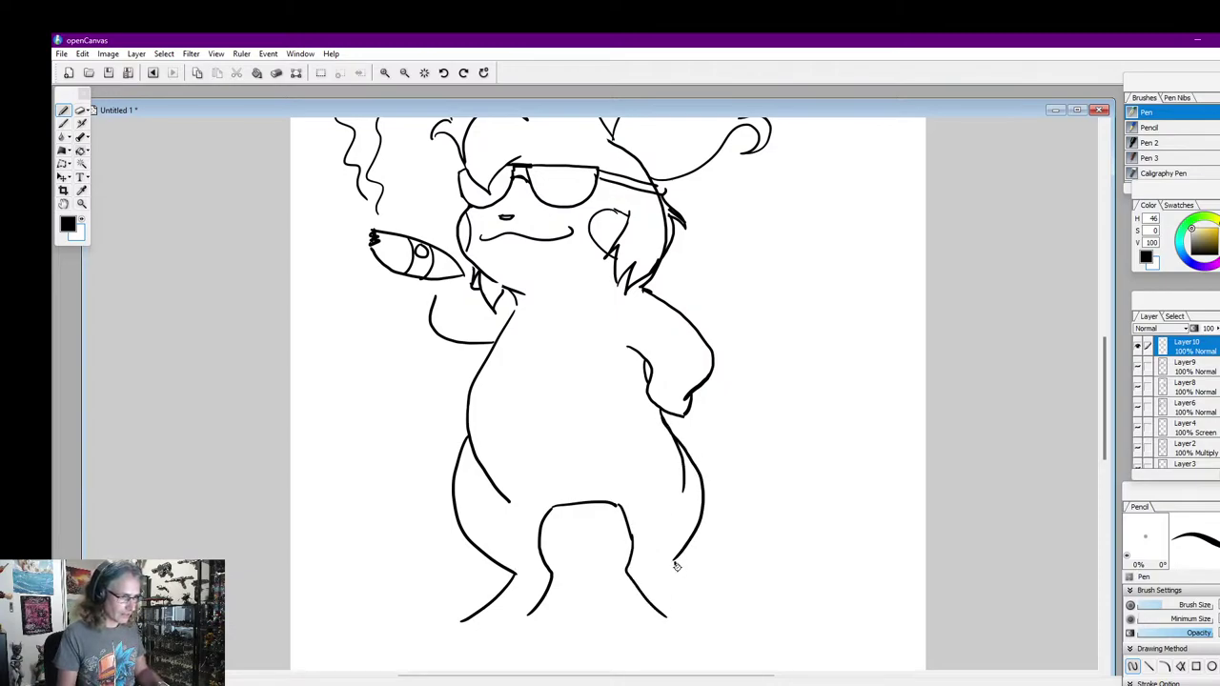
{"action": "left_click_drag", "start_coordinate": [675, 564], "coordinate": [762, 614]}
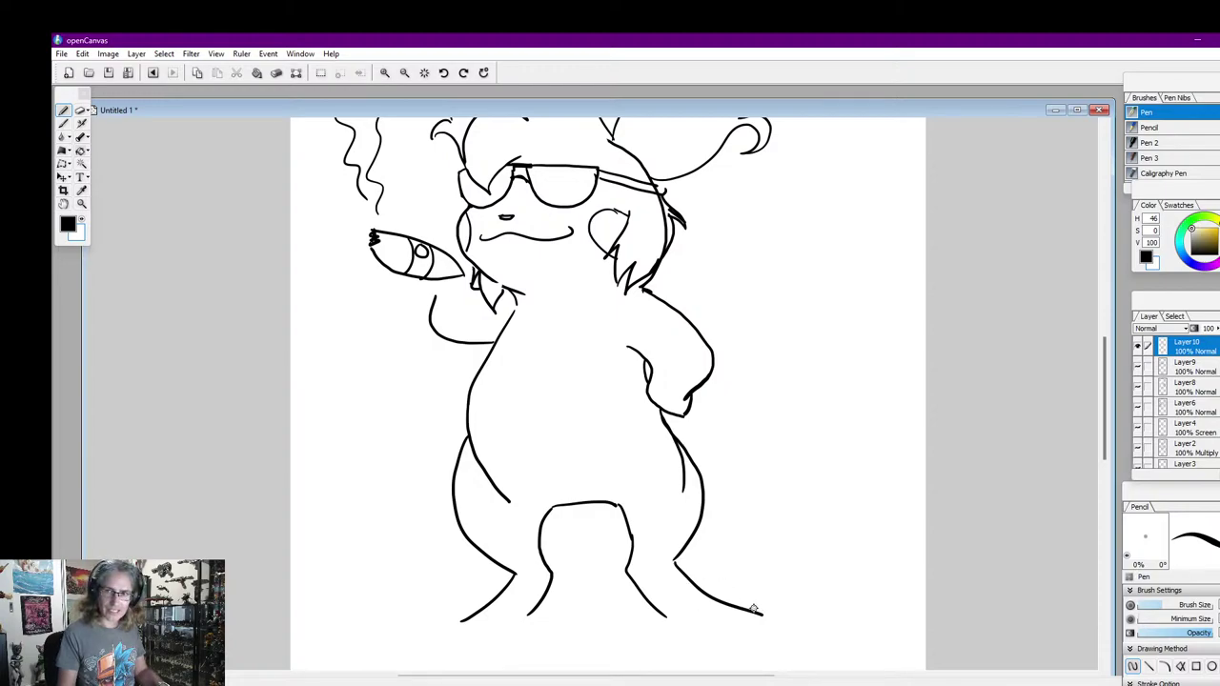
{"action": "mouse_move", "coordinate": [660, 616]}
{"action": "left_mouse_down"}
{"action": "mouse_move", "coordinate": [707, 643]}
{"action": "mouse_move", "coordinate": [741, 641]}
{"action": "mouse_move", "coordinate": [732, 647]}
{"action": "mouse_move", "coordinate": [761, 620]}
{"action": "left_mouse_up"}
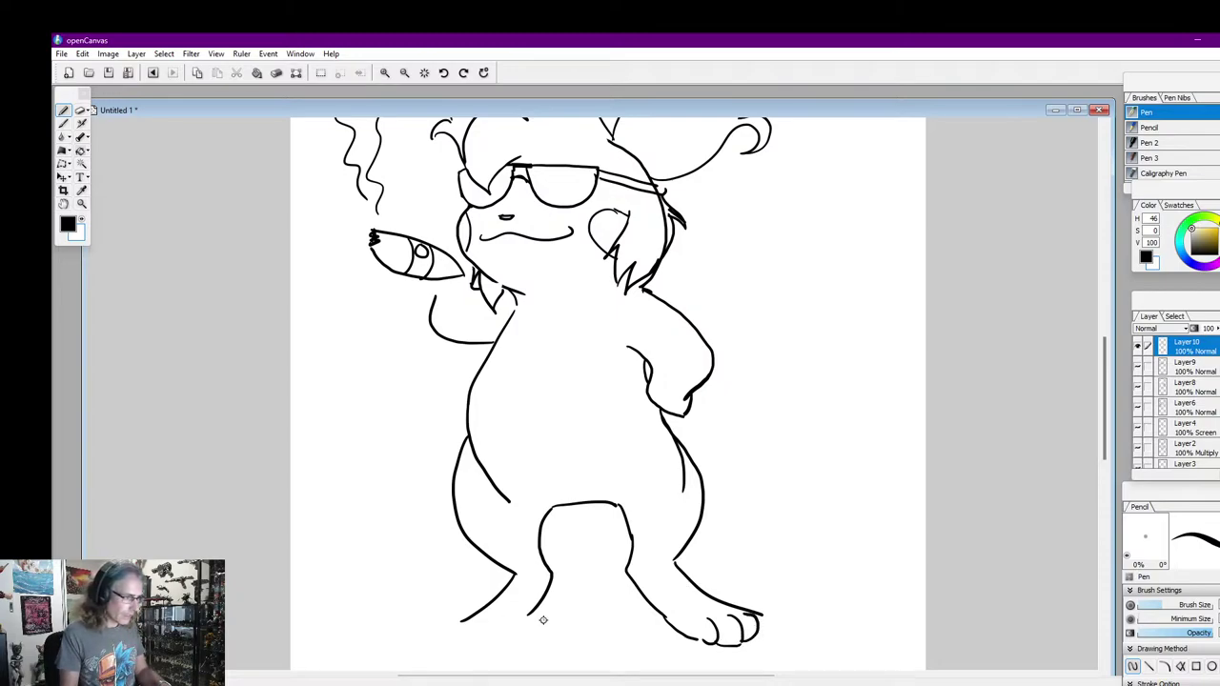
Draw the foot on the cigar side, undoing the first set of toes and redrawing them wider
{"action": "mouse_move", "coordinate": [536, 613]}
{"action": "left_mouse_down"}
{"action": "mouse_move", "coordinate": [496, 638]}
{"action": "mouse_move", "coordinate": [490, 618]}
{"action": "mouse_move", "coordinate": [472, 636]}
{"action": "mouse_move", "coordinate": [478, 611]}
{"action": "mouse_move", "coordinate": [470, 638]}
{"action": "mouse_move", "coordinate": [457, 624]}
{"action": "mouse_move", "coordinate": [505, 593]}
{"action": "left_mouse_up"}
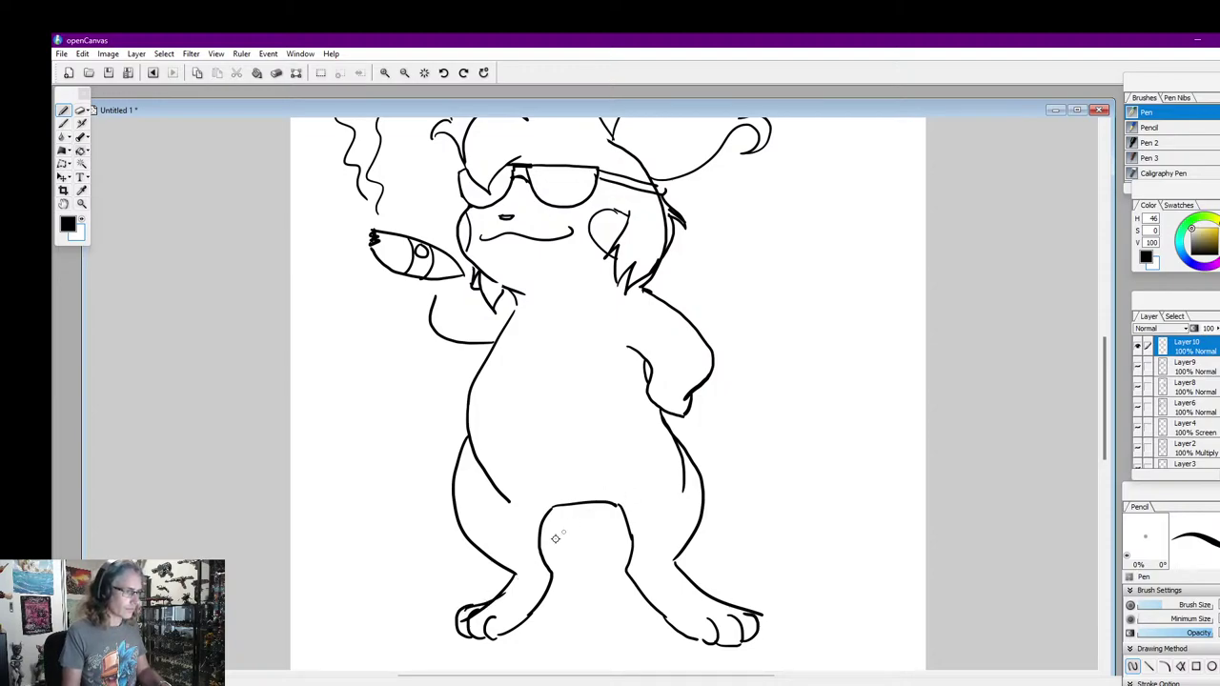
{"action": "key", "text": "ctrl+z"}
{"action": "key", "text": "ctrl+z"}
{"action": "key", "text": "ctrl+z"}
{"action": "key", "text": "ctrl+z"}
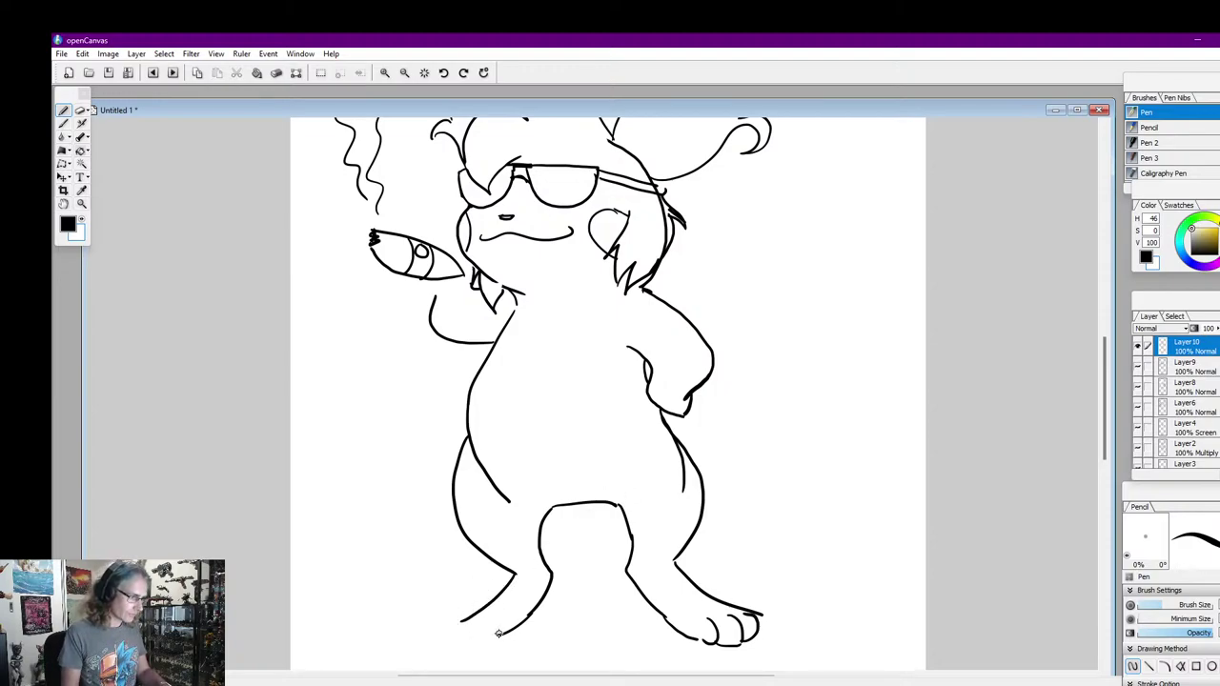
{"action": "mouse_move", "coordinate": [504, 629]}
{"action": "left_mouse_down"}
{"action": "mouse_move", "coordinate": [459, 643]}
{"action": "mouse_move", "coordinate": [469, 628]}
{"action": "mouse_move", "coordinate": [457, 619]}
{"action": "left_mouse_up"}
{"action": "mouse_move", "coordinate": [450, 644]}
{"action": "left_mouse_down"}
{"action": "mouse_move", "coordinate": [440, 639]}
{"action": "mouse_move", "coordinate": [460, 609]}
{"action": "mouse_move", "coordinate": [515, 592]}
{"action": "left_mouse_up"}
Draw a long double-lined tail running between the legs, behind the near leg and up beside the body, and switch to the Eraser
{"action": "mouse_move", "coordinate": [574, 502]}
{"action": "left_mouse_down"}
{"action": "mouse_move", "coordinate": [568, 532]}
{"action": "mouse_move", "coordinate": [610, 575]}
{"action": "mouse_move", "coordinate": [577, 525]}
{"action": "mouse_move", "coordinate": [624, 576]}
{"action": "mouse_move", "coordinate": [806, 384]}
{"action": "mouse_move", "coordinate": [769, 252]}
{"action": "left_mouse_up"}
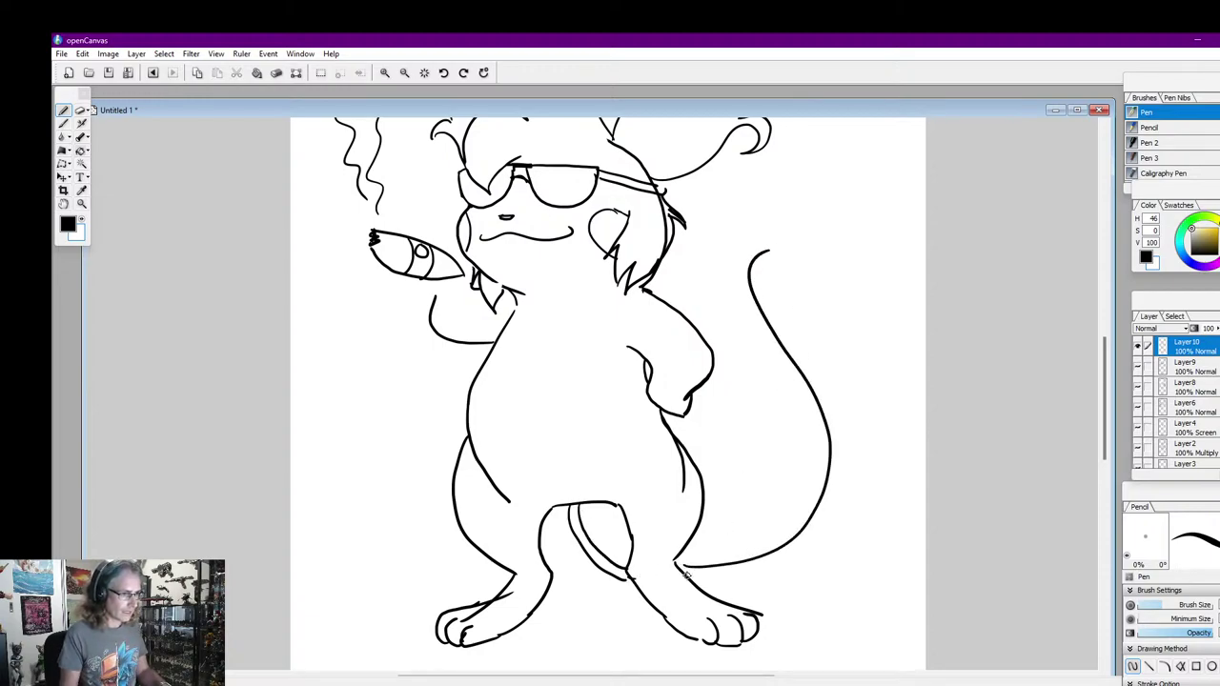
{"action": "mouse_move", "coordinate": [686, 571]}
{"action": "left_mouse_down"}
{"action": "mouse_move", "coordinate": [746, 572]}
{"action": "mouse_move", "coordinate": [809, 540]}
{"action": "mouse_move", "coordinate": [834, 498]}
{"action": "mouse_move", "coordinate": [842, 450]}
{"action": "mouse_move", "coordinate": [827, 399]}
{"action": "mouse_move", "coordinate": [774, 322]}
{"action": "mouse_move", "coordinate": [759, 274]}
{"action": "mouse_move", "coordinate": [776, 263]}
{"action": "left_mouse_up"}
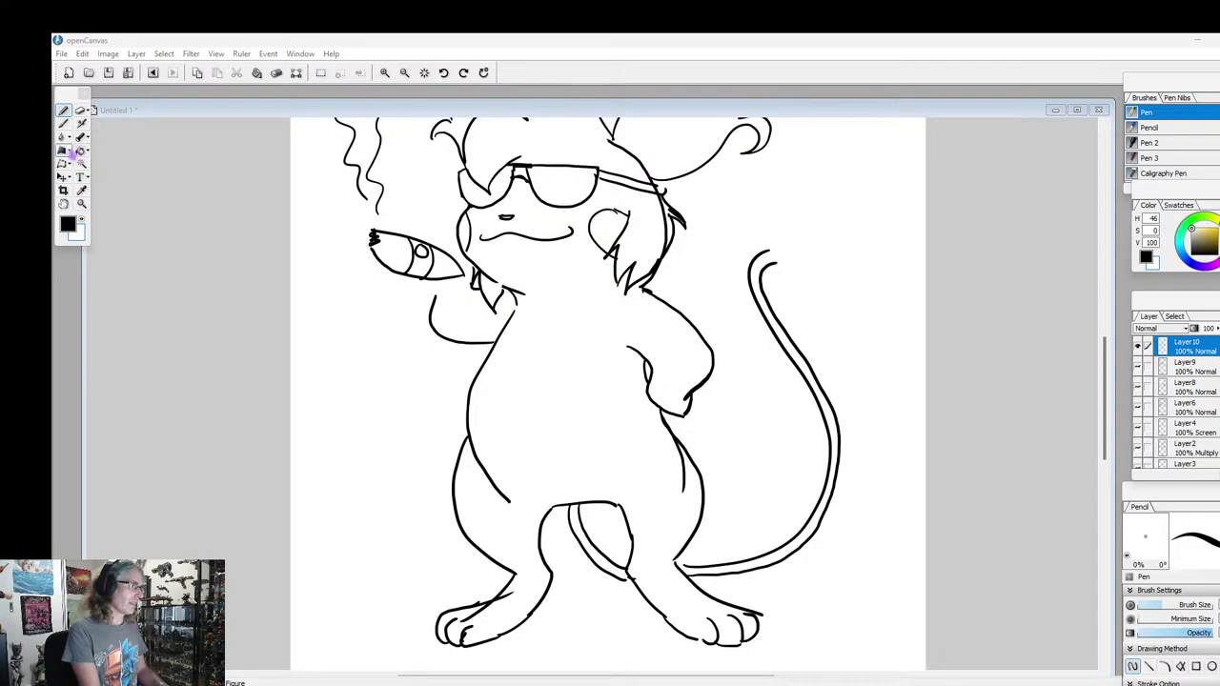
{"action": "left_click", "coordinate": [83, 110]}
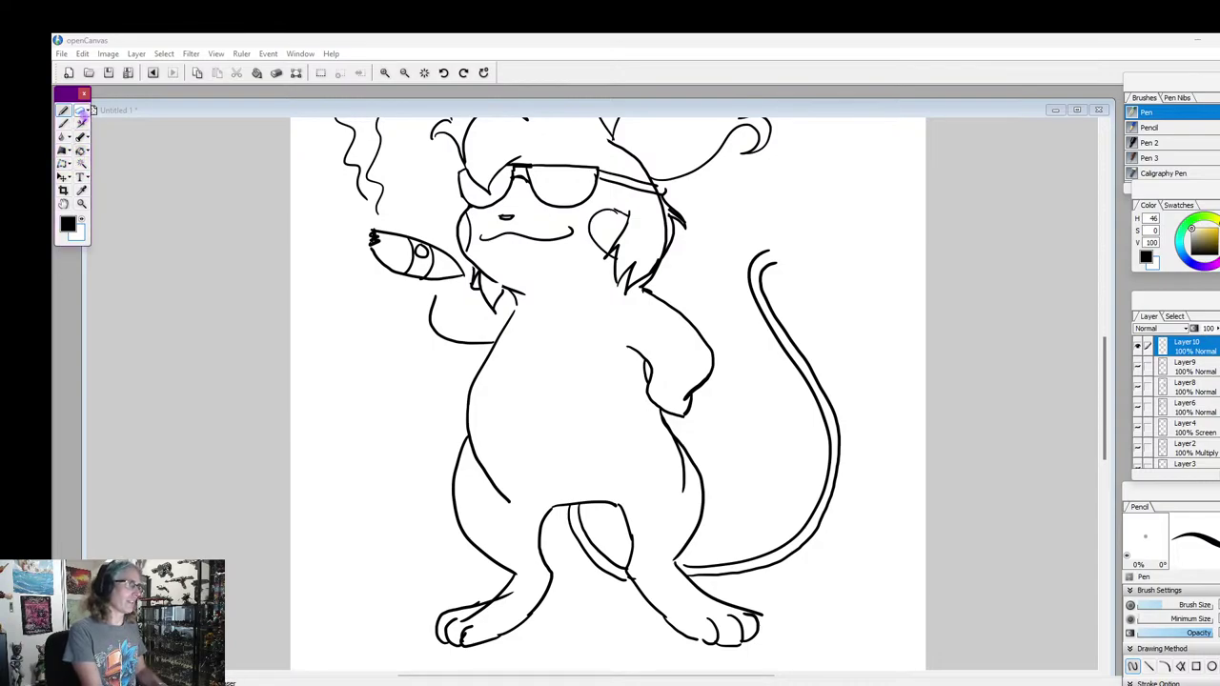
Erase the stray line ends on the cigar-side foot and close the tail outline where it meets the other leg with black
{"action": "left_click", "coordinate": [506, 595]}
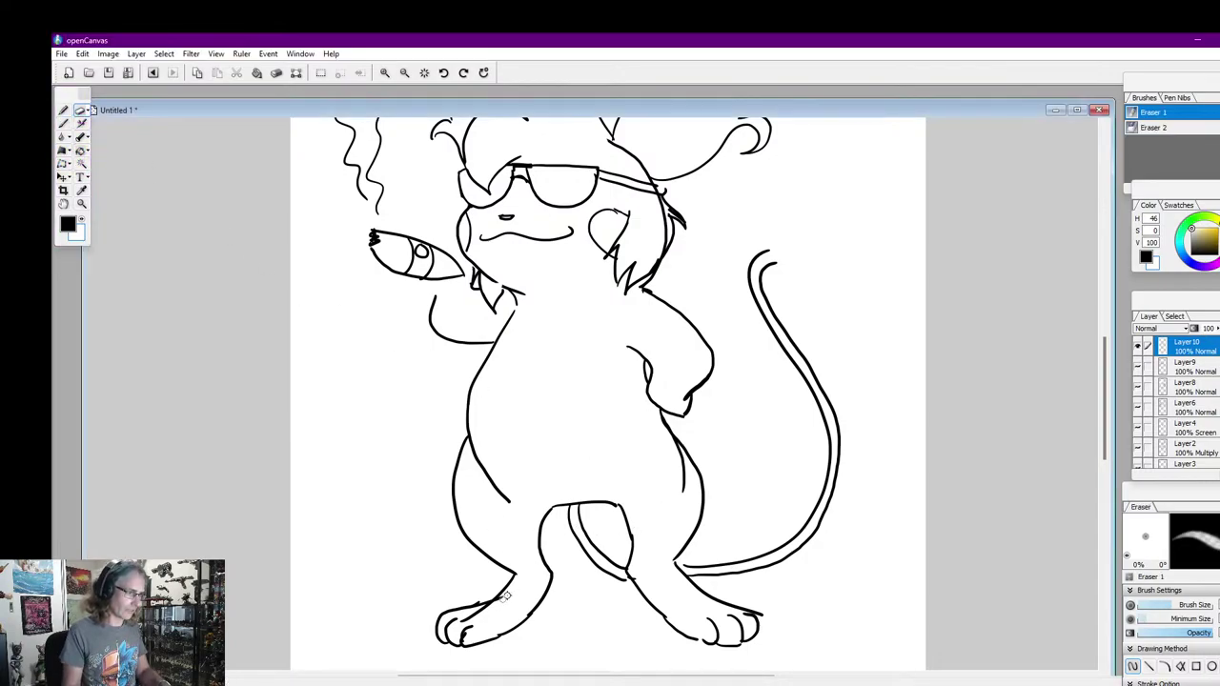
{"action": "mouse_move", "coordinate": [473, 616]}
{"action": "left_mouse_down"}
{"action": "mouse_move", "coordinate": [465, 621]}
{"action": "mouse_move", "coordinate": [499, 603]}
{"action": "left_mouse_up"}
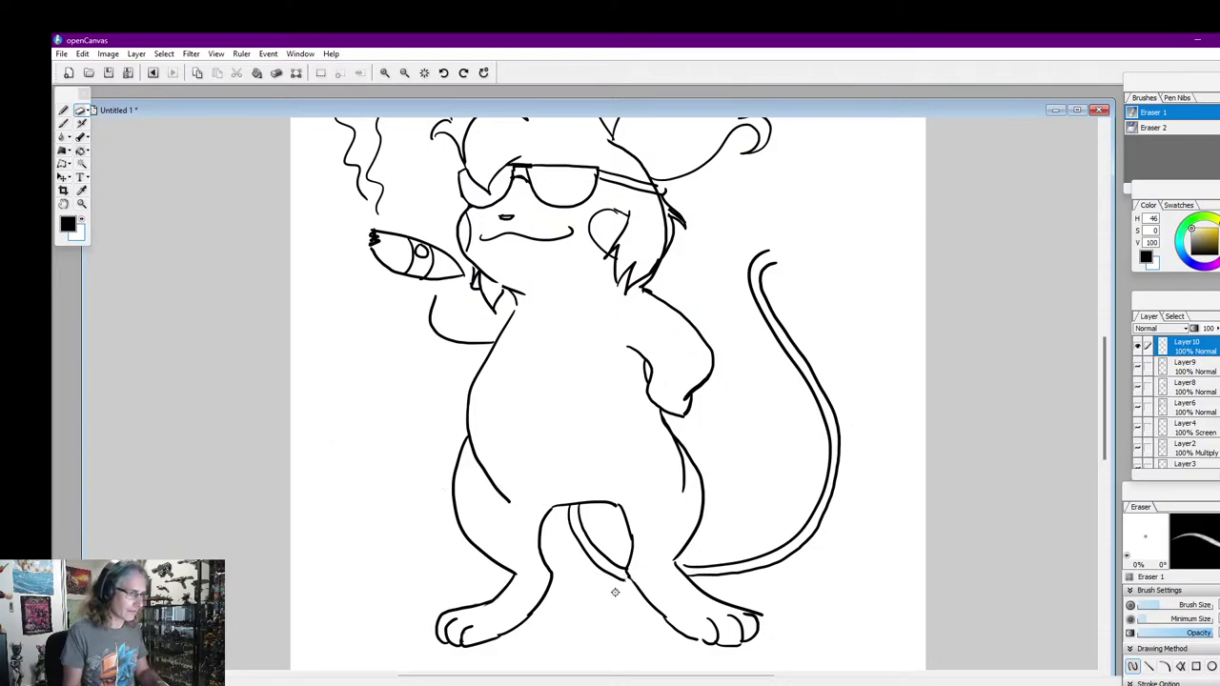
{"action": "left_click", "coordinate": [63, 110]}
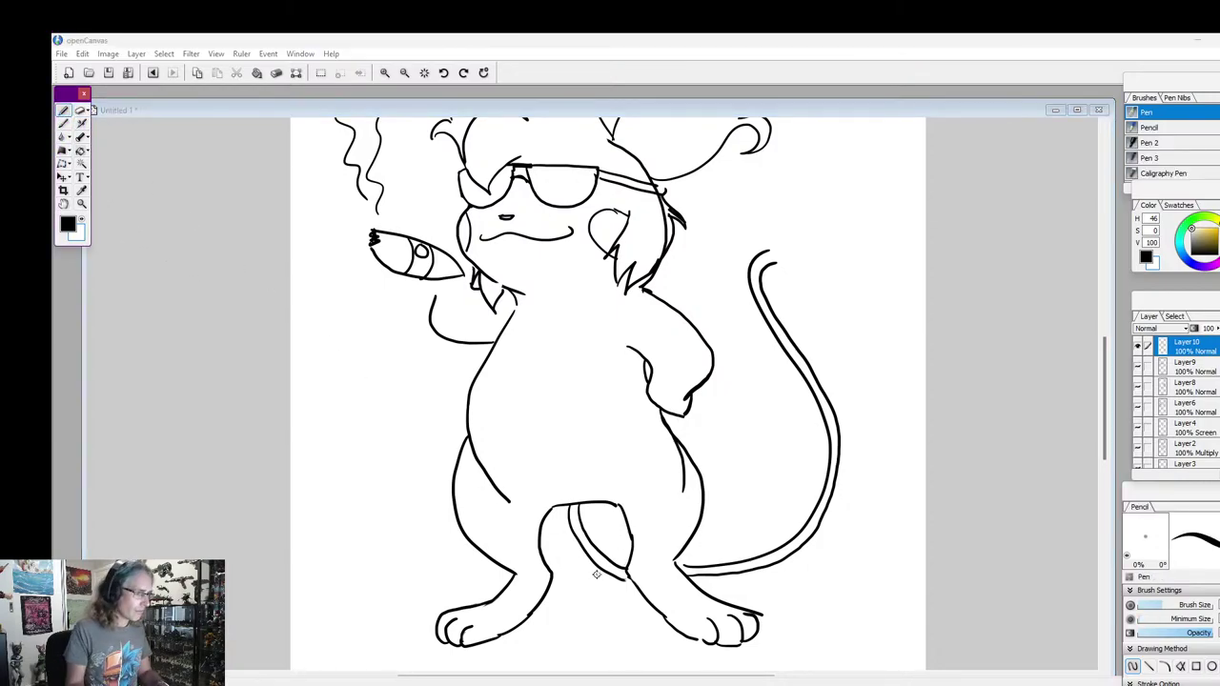
{"action": "left_click", "coordinate": [628, 579]}
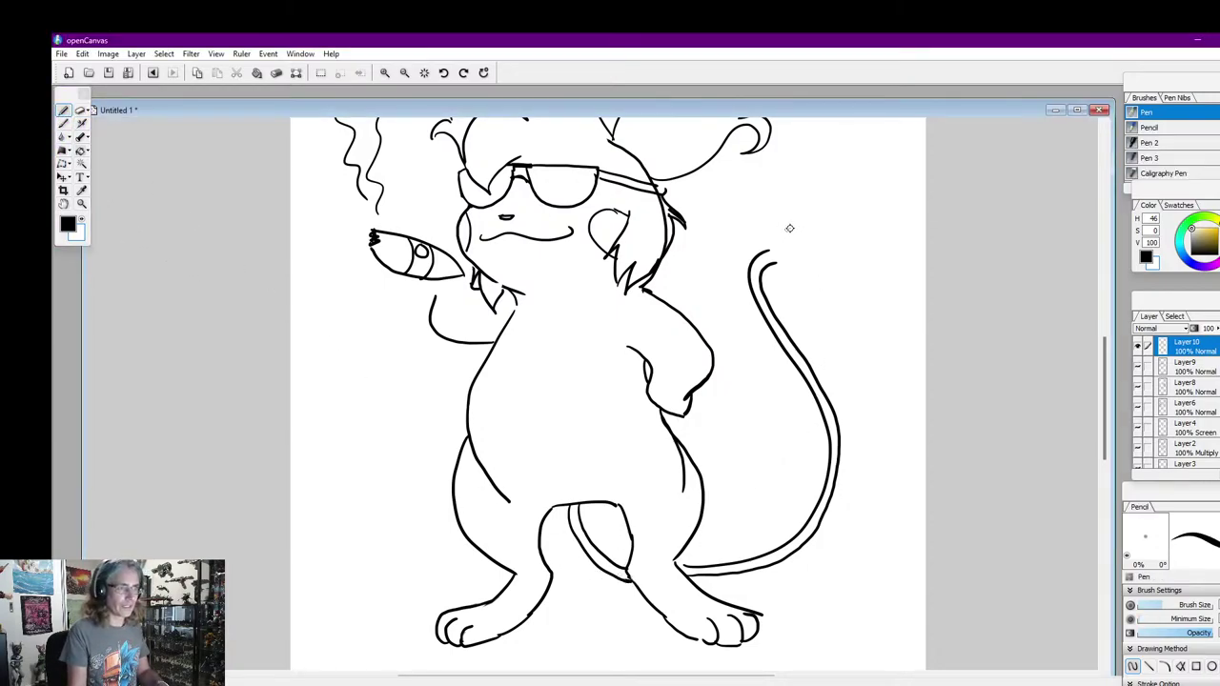
Draw a large jagged, lightning-shaped tip on the tail, extending past the canvas edge
{"action": "left_click_drag", "start_coordinate": [1105, 365], "coordinate": [1105, 366]}
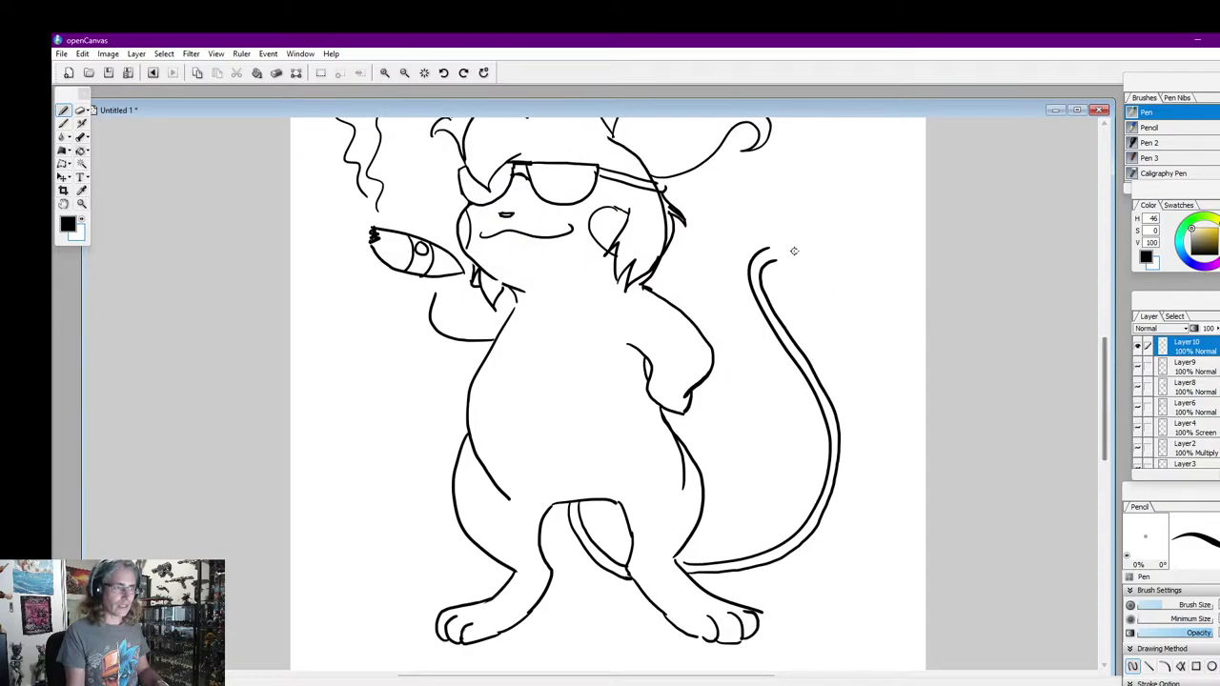
{"action": "scroll", "coordinate": [954, 334], "scroll_direction": "up", "scroll_amount": 2}
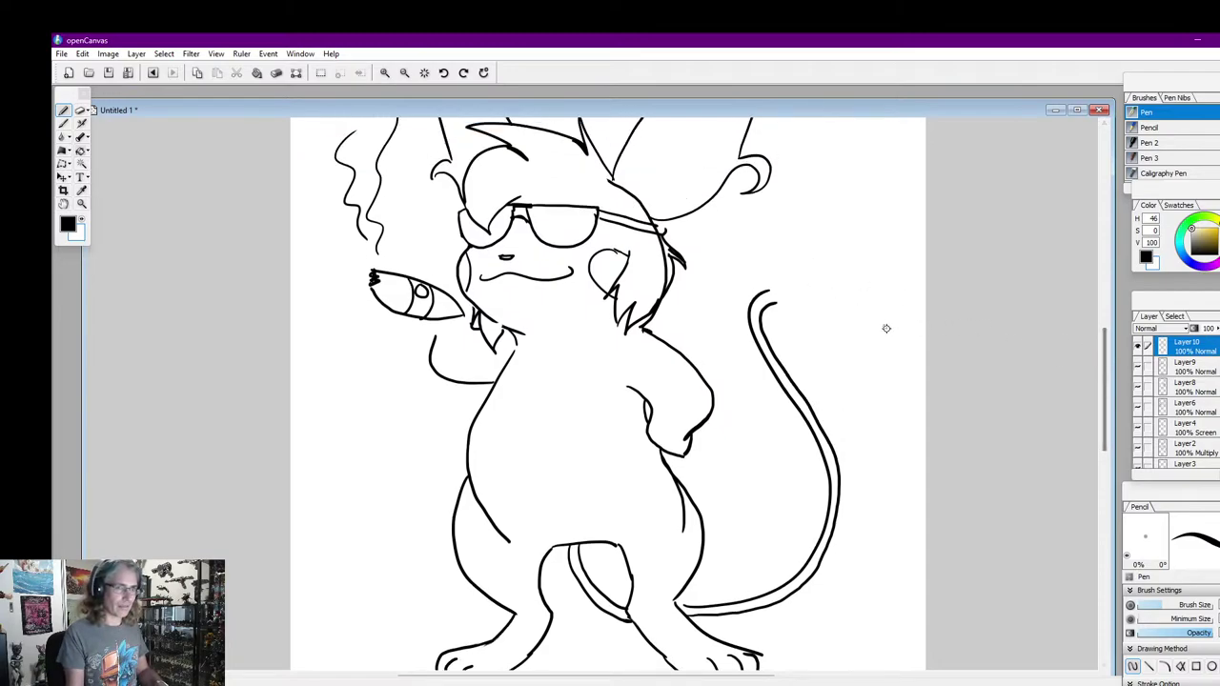
{"action": "mouse_move", "coordinate": [781, 313]}
{"action": "left_mouse_down"}
{"action": "mouse_move", "coordinate": [891, 342]}
{"action": "mouse_move", "coordinate": [863, 301]}
{"action": "mouse_move", "coordinate": [925, 321]}
{"action": "left_mouse_up"}
{"action": "mouse_move", "coordinate": [926, 279]}
{"action": "left_mouse_down"}
{"action": "mouse_move", "coordinate": [773, 199]}
{"action": "mouse_move", "coordinate": [827, 276]}
{"action": "mouse_move", "coordinate": [761, 288]}
{"action": "left_mouse_up"}
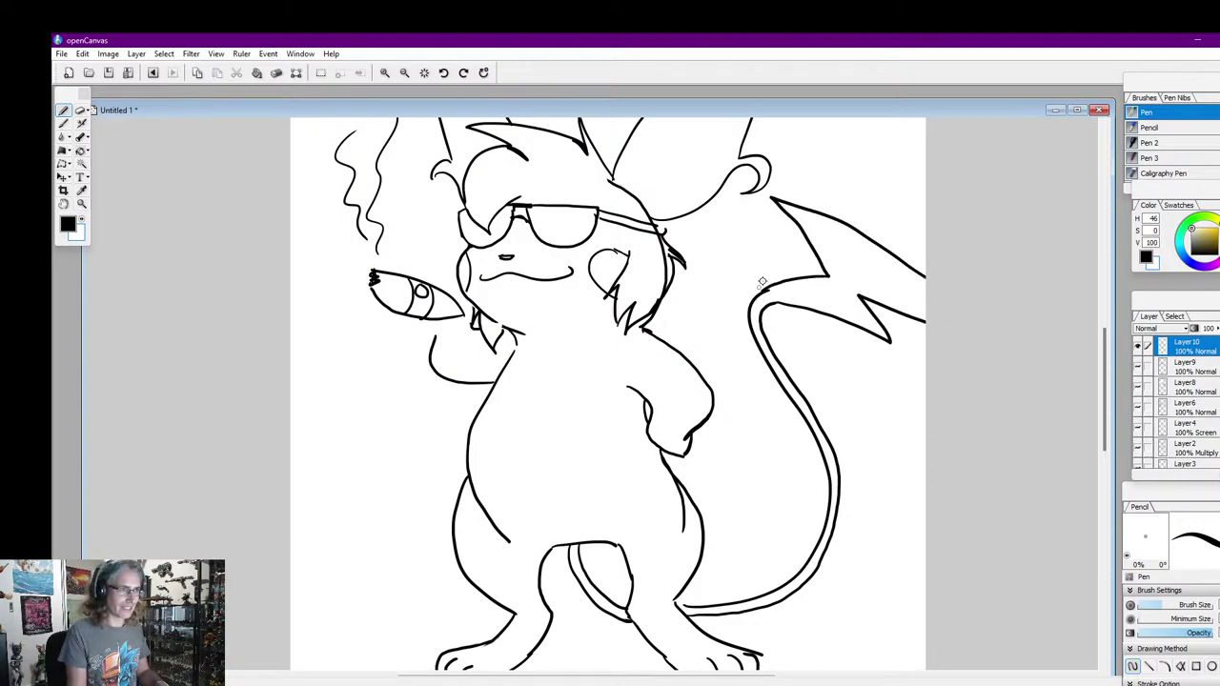
Draw the hand and wrist holding the cigar, and tidy the forearm outline with white and black strokes
{"action": "left_click_drag", "start_coordinate": [1108, 349], "coordinate": [1107, 341]}
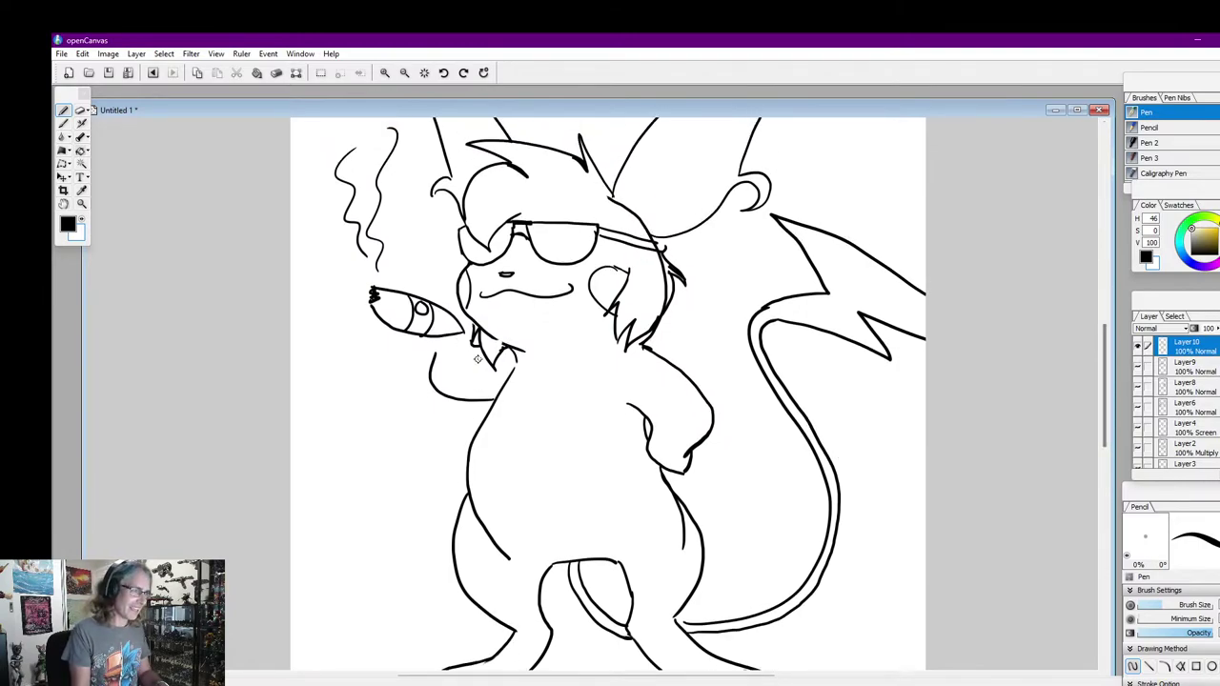
{"action": "mouse_move", "coordinate": [478, 358]}
{"action": "left_mouse_down"}
{"action": "mouse_move", "coordinate": [465, 366]}
{"action": "mouse_move", "coordinate": [454, 341]}
{"action": "mouse_move", "coordinate": [431, 359]}
{"action": "mouse_move", "coordinate": [450, 336]}
{"action": "left_mouse_up"}
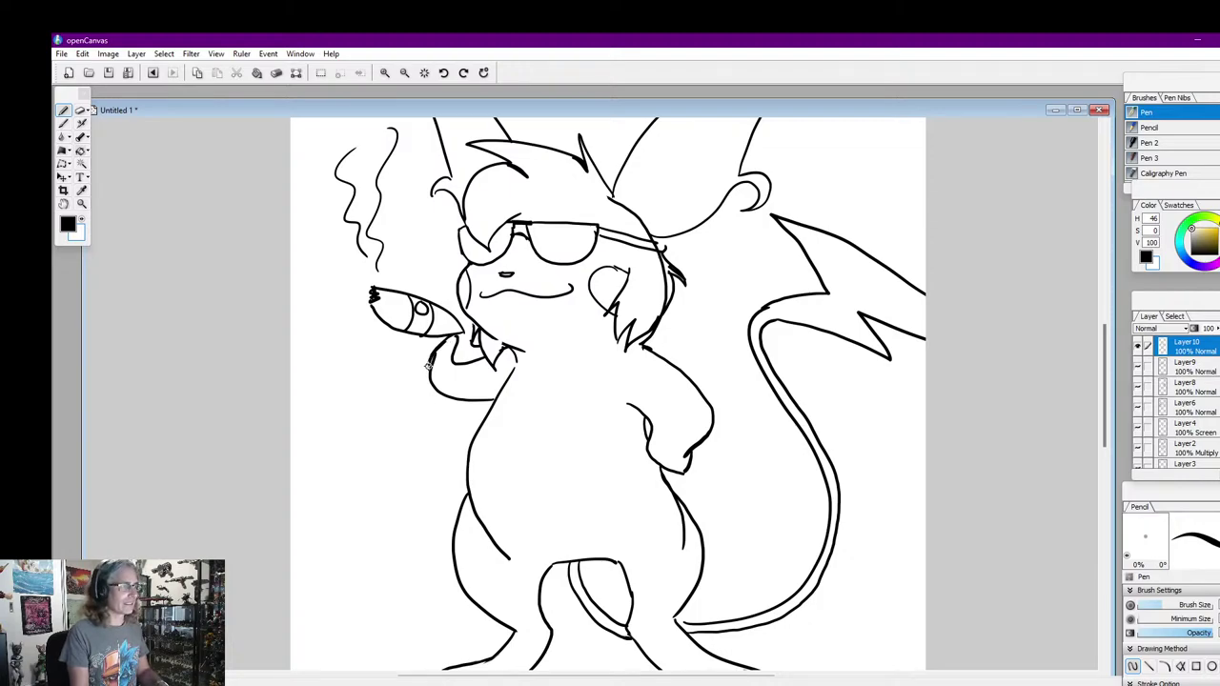
{"action": "left_click", "coordinate": [84, 218]}
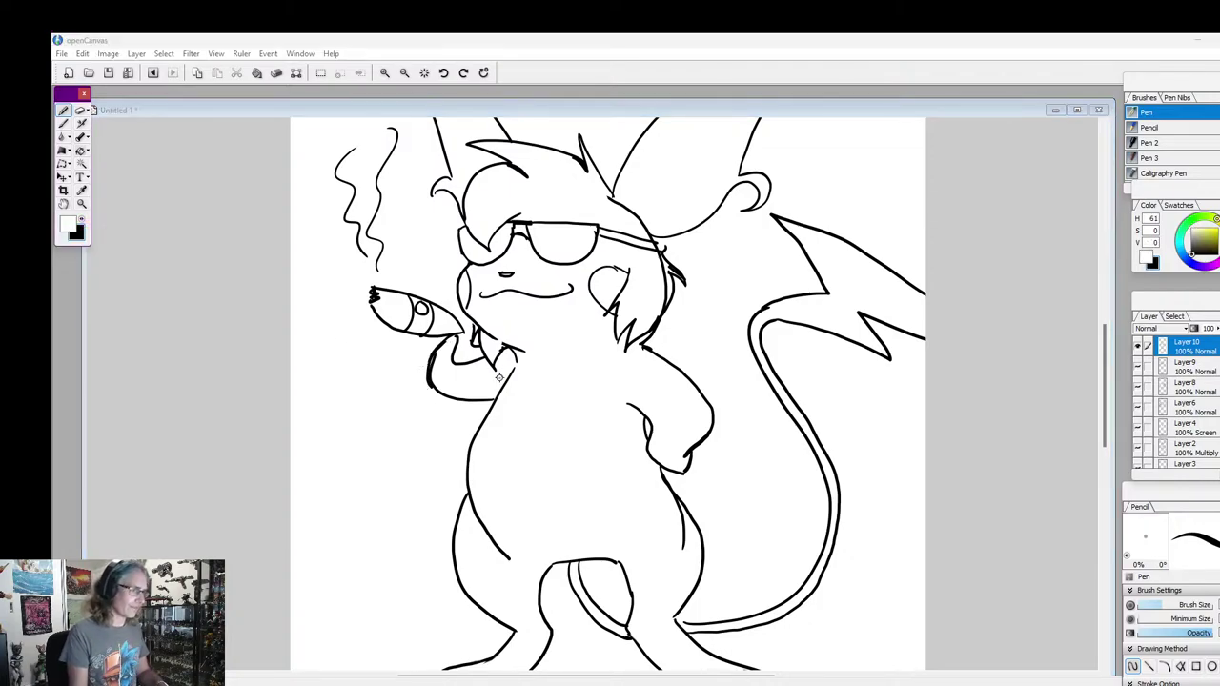
{"action": "key", "text": "]"}
{"action": "left_click_drag", "start_coordinate": [439, 382], "coordinate": [436, 362]}
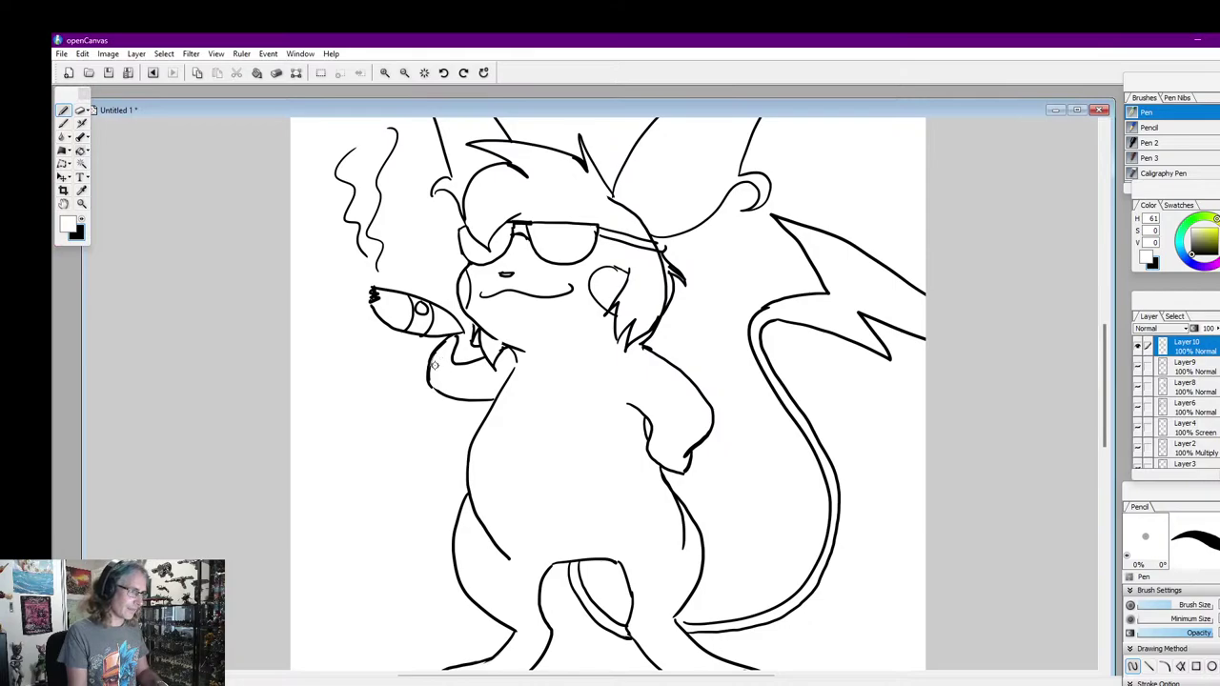
{"action": "left_click", "coordinate": [84, 220]}
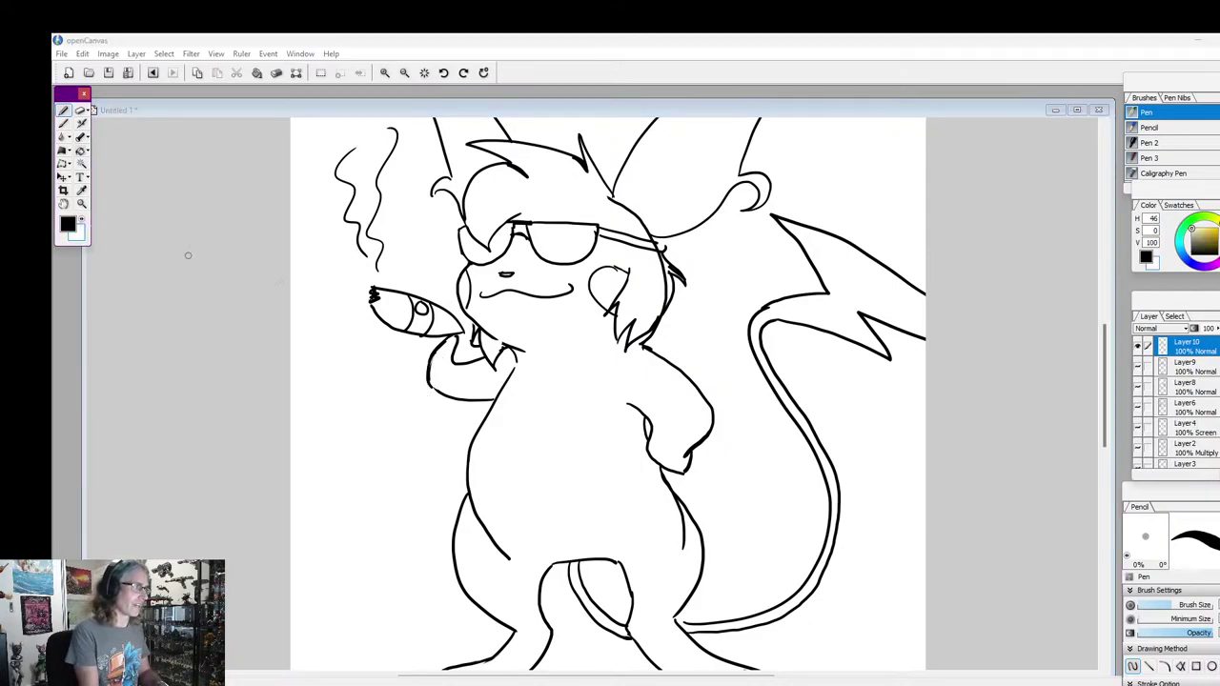
{"action": "left_click", "coordinate": [430, 386]}
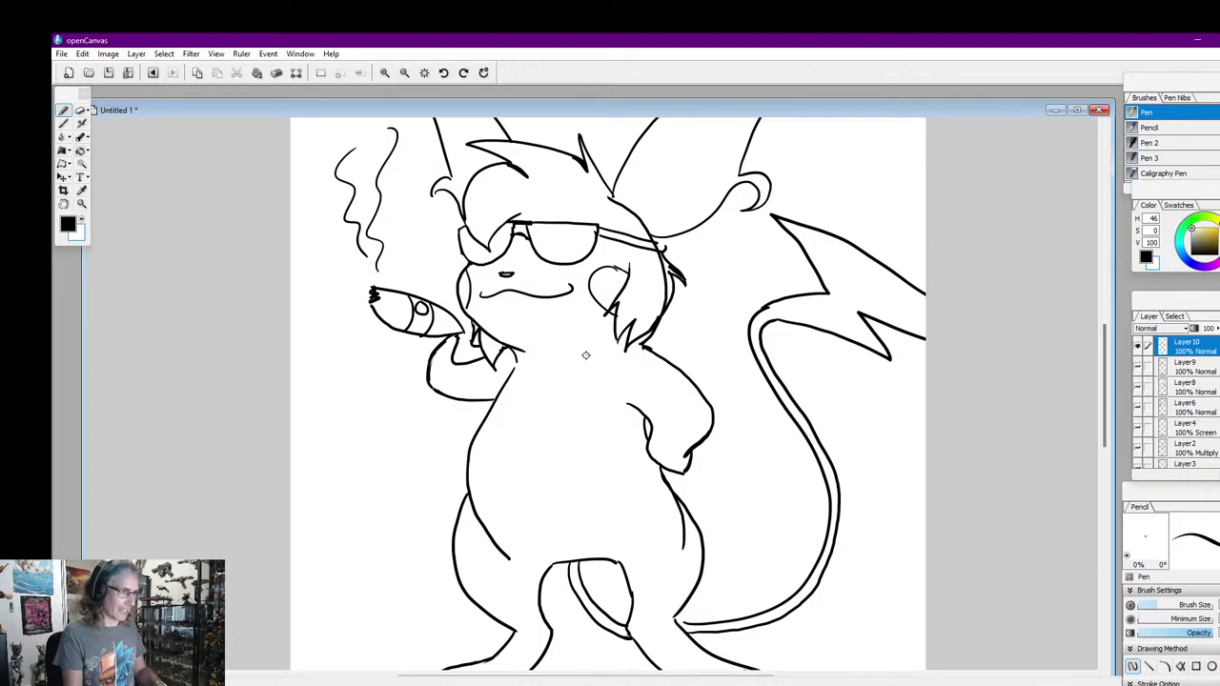
Draw a pointed, double-lined jacket collar below the chin, undoing the first strokes
{"action": "mouse_move", "coordinate": [571, 369]}
{"action": "left_mouse_down"}
{"action": "mouse_move", "coordinate": [582, 350]}
{"action": "mouse_move", "coordinate": [593, 370]}
{"action": "left_mouse_up"}
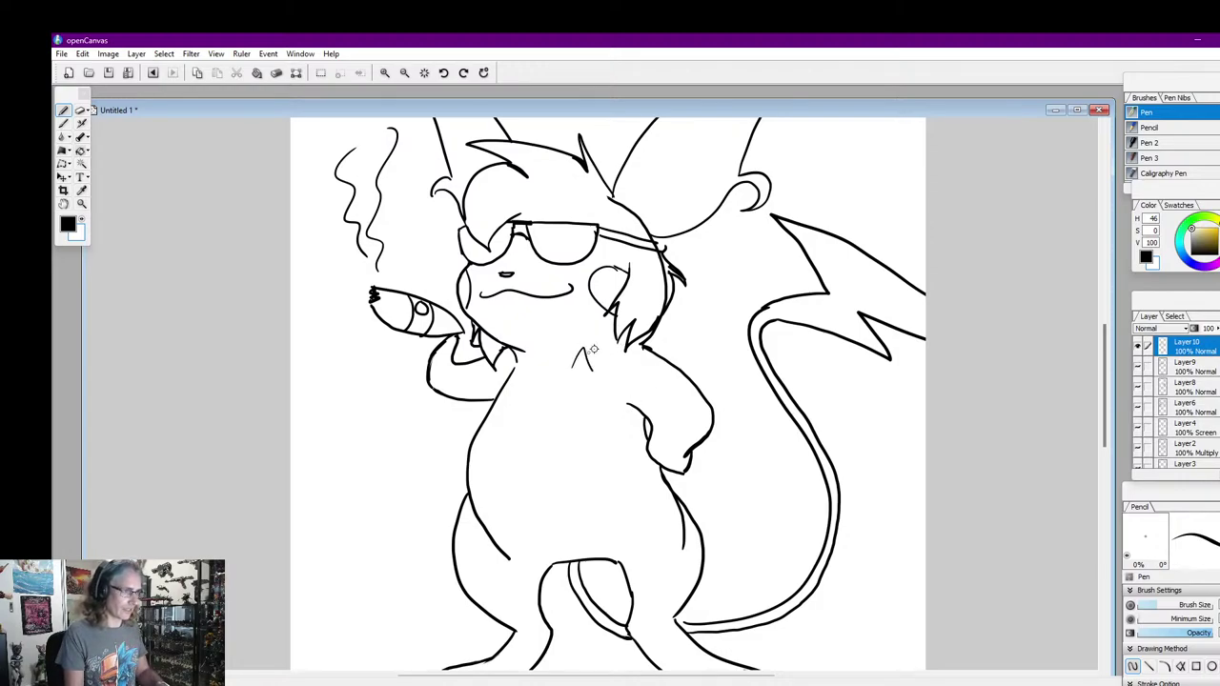
{"action": "key", "text": "ctrl+z"}
{"action": "mouse_move", "coordinate": [584, 354]}
{"action": "left_mouse_down"}
{"action": "mouse_move", "coordinate": [596, 373]}
{"action": "mouse_move", "coordinate": [571, 355]}
{"action": "mouse_move", "coordinate": [580, 337]}
{"action": "mouse_move", "coordinate": [593, 355]}
{"action": "mouse_move", "coordinate": [613, 326]}
{"action": "mouse_move", "coordinate": [625, 351]}
{"action": "mouse_move", "coordinate": [613, 367]}
{"action": "mouse_move", "coordinate": [643, 345]}
{"action": "left_mouse_up"}
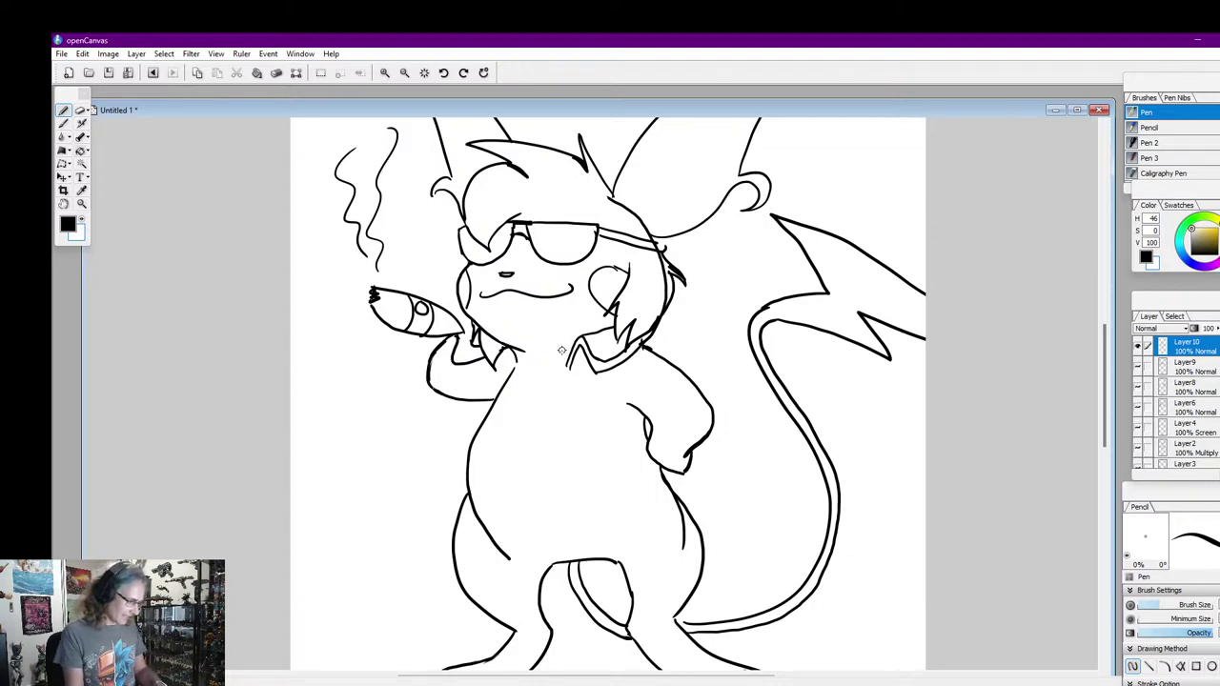
Draw the jacket's double-lined front trim and a waist belt with a rectangular buckle
{"action": "mouse_move", "coordinate": [564, 368]}
{"action": "left_mouse_down"}
{"action": "mouse_move", "coordinate": [525, 387]}
{"action": "mouse_move", "coordinate": [533, 467]}
{"action": "mouse_move", "coordinate": [502, 476]}
{"action": "mouse_move", "coordinate": [504, 494]}
{"action": "mouse_move", "coordinate": [555, 499]}
{"action": "mouse_move", "coordinate": [555, 481]}
{"action": "mouse_move", "coordinate": [562, 499]}
{"action": "mouse_move", "coordinate": [563, 480]}
{"action": "mouse_move", "coordinate": [501, 478]}
{"action": "mouse_move", "coordinate": [497, 492]}
{"action": "mouse_move", "coordinate": [498, 474]}
{"action": "mouse_move", "coordinate": [530, 463]}
{"action": "mouse_move", "coordinate": [503, 472]}
{"action": "mouse_move", "coordinate": [653, 465]}
{"action": "left_mouse_up"}
{"action": "left_click_drag", "start_coordinate": [565, 492], "coordinate": [659, 481]}
{"action": "mouse_move", "coordinate": [498, 471]}
{"action": "left_mouse_down"}
{"action": "mouse_move", "coordinate": [469, 467]}
{"action": "mouse_move", "coordinate": [472, 488]}
{"action": "left_mouse_up"}
{"action": "mouse_move", "coordinate": [569, 374]}
{"action": "left_mouse_down"}
{"action": "mouse_move", "coordinate": [535, 390]}
{"action": "mouse_move", "coordinate": [534, 468]}
{"action": "left_mouse_up"}
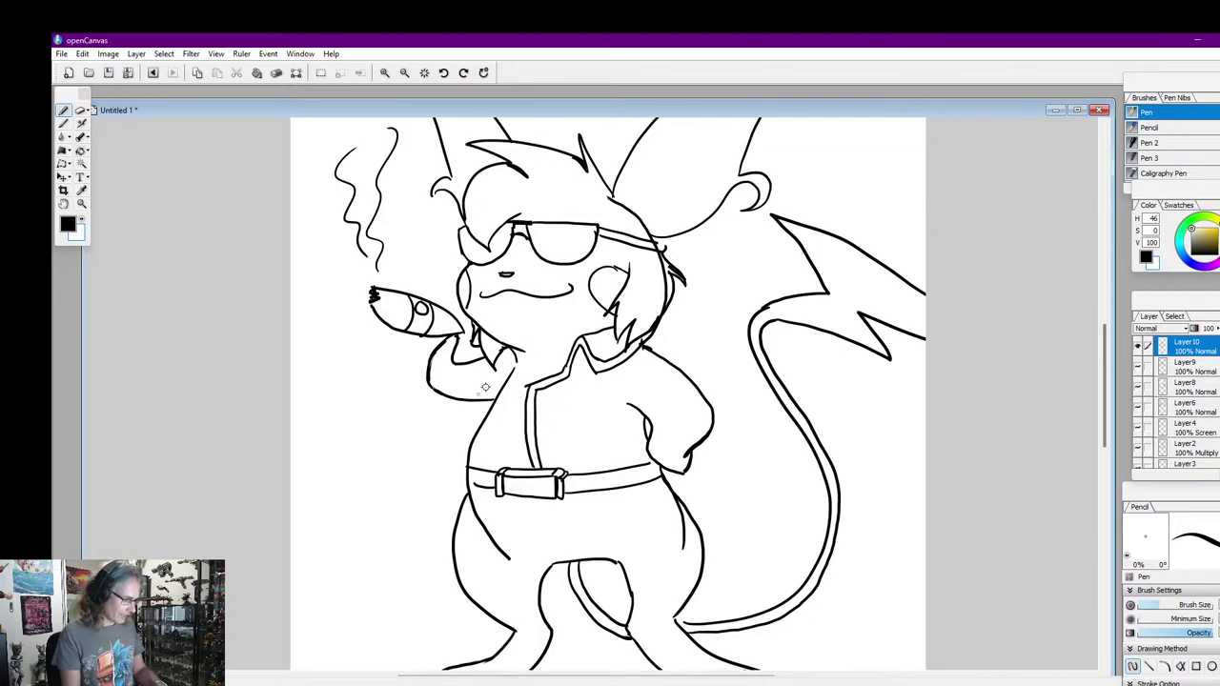
{"action": "mouse_move", "coordinate": [527, 390]}
{"action": "left_mouse_down"}
{"action": "mouse_move", "coordinate": [502, 419]}
{"action": "mouse_move", "coordinate": [502, 471]}
{"action": "left_mouse_up"}
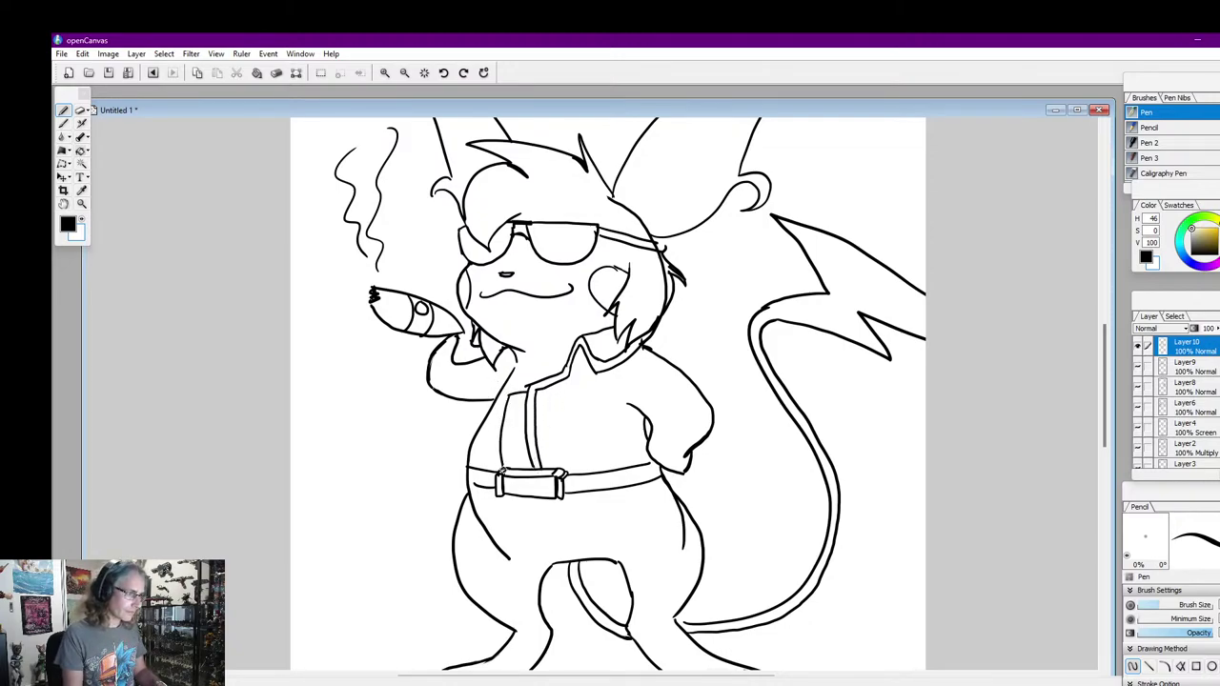
{"action": "mouse_move", "coordinate": [530, 399]}
{"action": "left_mouse_down"}
{"action": "mouse_move", "coordinate": [512, 426]}
{"action": "mouse_move", "coordinate": [513, 464]}
{"action": "left_mouse_up"}
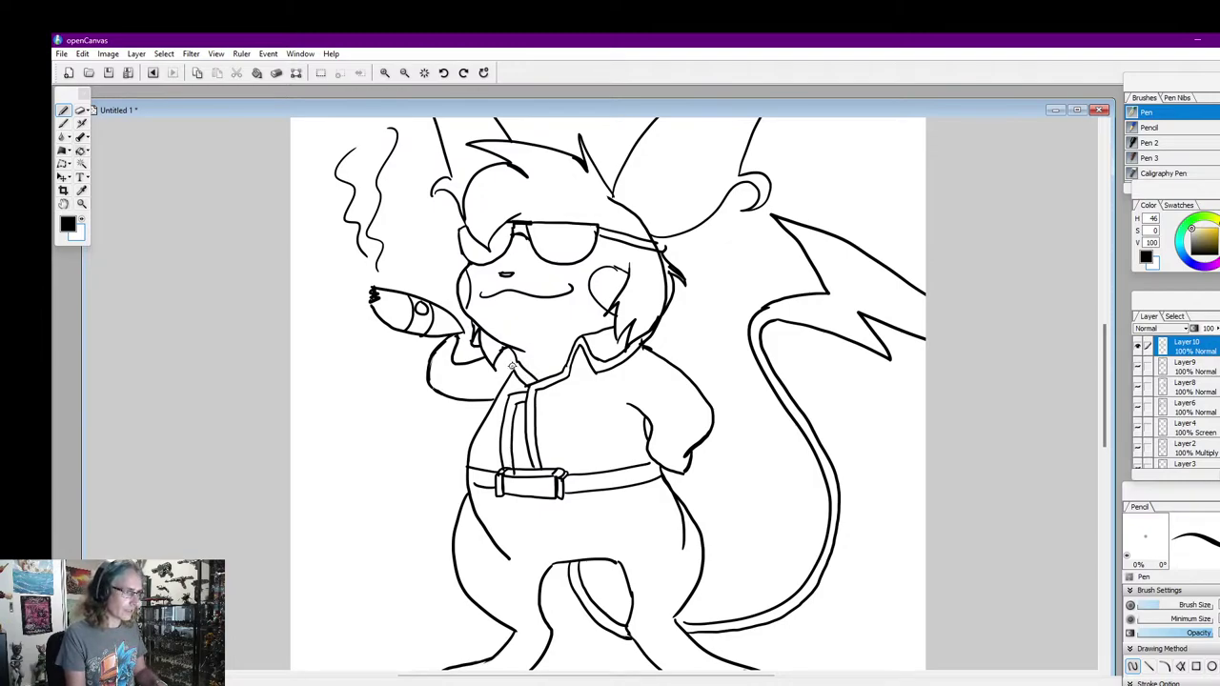
Add fringed epaulettes to both shoulders and a gridded ribbon bar on the chest
{"action": "mouse_move", "coordinate": [507, 352]}
{"action": "left_mouse_down"}
{"action": "mouse_move", "coordinate": [515, 364]}
{"action": "mouse_move", "coordinate": [572, 366]}
{"action": "mouse_move", "coordinate": [571, 355]}
{"action": "mouse_move", "coordinate": [568, 368]}
{"action": "mouse_move", "coordinate": [654, 359]}
{"action": "mouse_move", "coordinate": [647, 350]}
{"action": "mouse_move", "coordinate": [628, 385]}
{"action": "mouse_move", "coordinate": [661, 387]}
{"action": "mouse_move", "coordinate": [673, 364]}
{"action": "mouse_move", "coordinate": [627, 376]}
{"action": "left_mouse_up"}
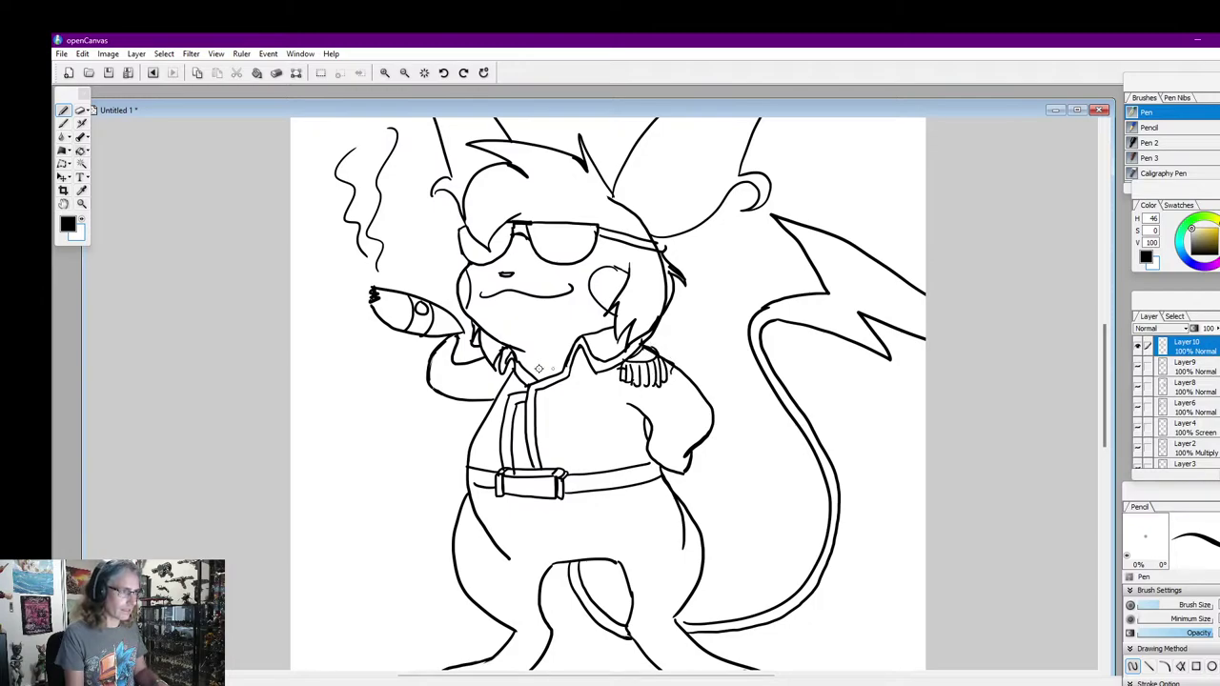
{"action": "mouse_move", "coordinate": [507, 358]}
{"action": "left_mouse_down"}
{"action": "mouse_move", "coordinate": [505, 381]}
{"action": "mouse_move", "coordinate": [492, 374]}
{"action": "mouse_move", "coordinate": [599, 395]}
{"action": "mouse_move", "coordinate": [551, 418]}
{"action": "left_mouse_up"}
{"action": "left_click_drag", "start_coordinate": [551, 417], "coordinate": [601, 415]}
{"action": "mouse_move", "coordinate": [555, 402]}
{"action": "left_mouse_down"}
{"action": "mouse_move", "coordinate": [597, 400]}
{"action": "mouse_move", "coordinate": [585, 409]}
{"action": "left_mouse_up"}
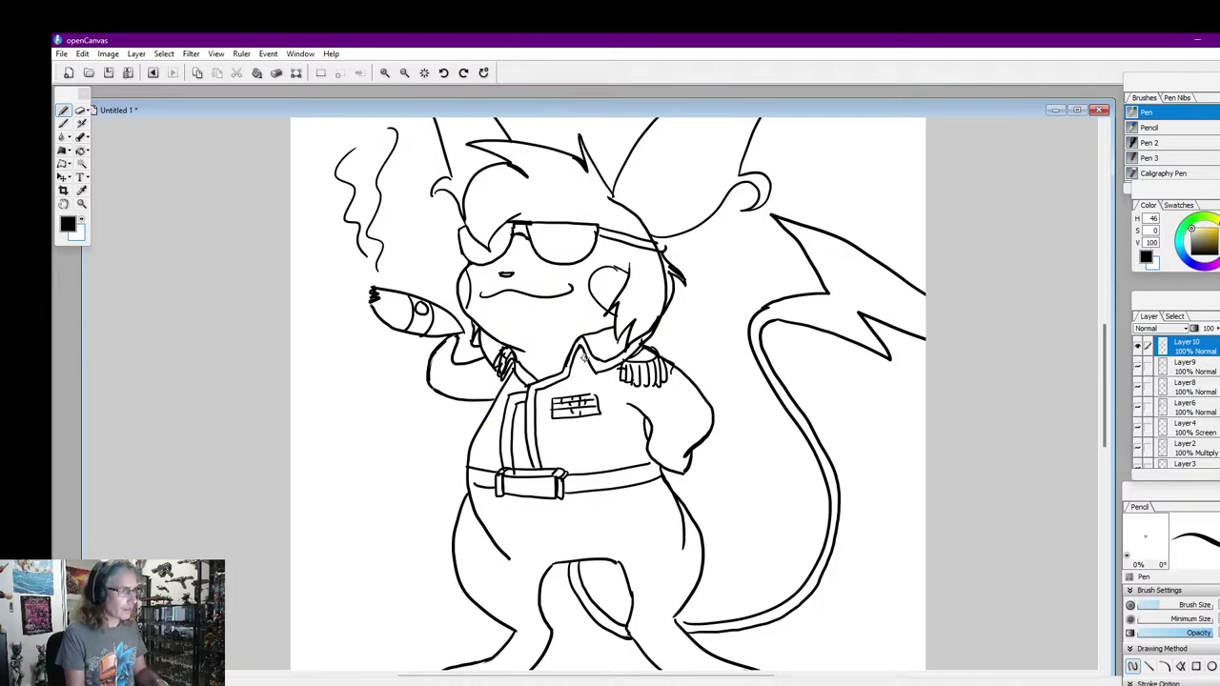
Scribble small insignia on the jacket collar and draw cuff bands on both sleeves
{"action": "mouse_move", "coordinate": [586, 359]}
{"action": "left_mouse_down"}
{"action": "mouse_move", "coordinate": [580, 374]}
{"action": "mouse_move", "coordinate": [508, 393]}
{"action": "left_mouse_up"}
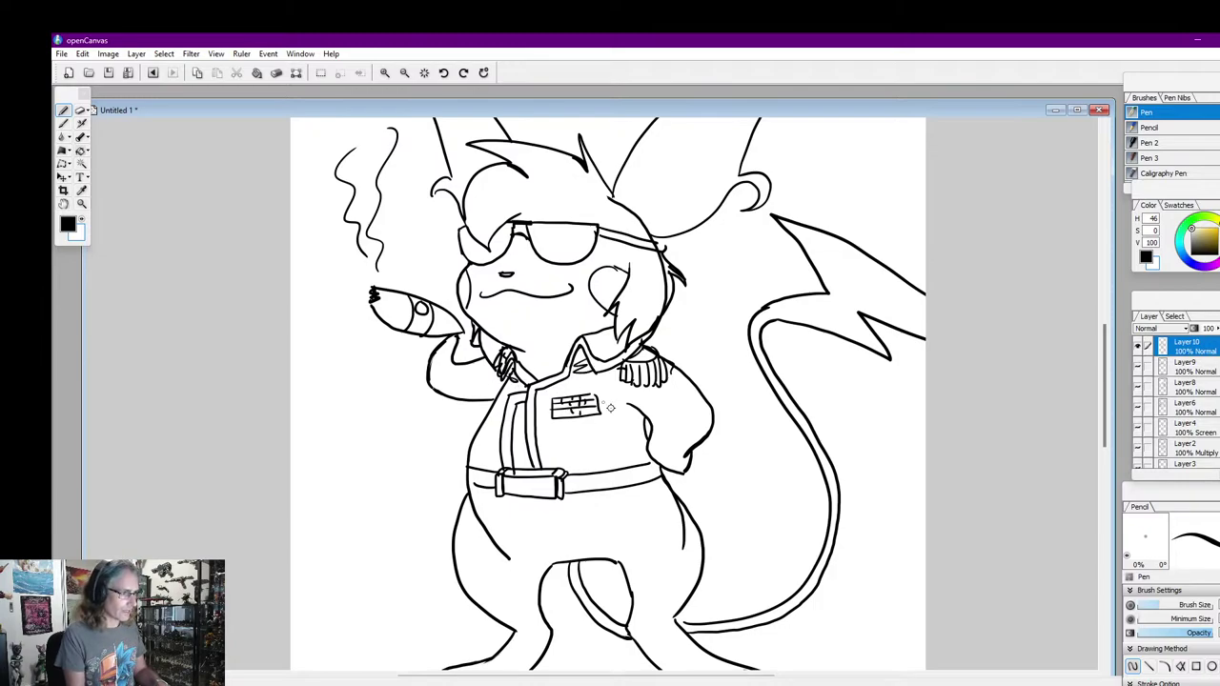
{"action": "mouse_move", "coordinate": [652, 448]}
{"action": "left_mouse_down"}
{"action": "mouse_move", "coordinate": [693, 443]}
{"action": "mouse_move", "coordinate": [654, 432]}
{"action": "mouse_move", "coordinate": [704, 433]}
{"action": "mouse_move", "coordinate": [655, 427]}
{"action": "mouse_move", "coordinate": [715, 420]}
{"action": "left_mouse_up"}
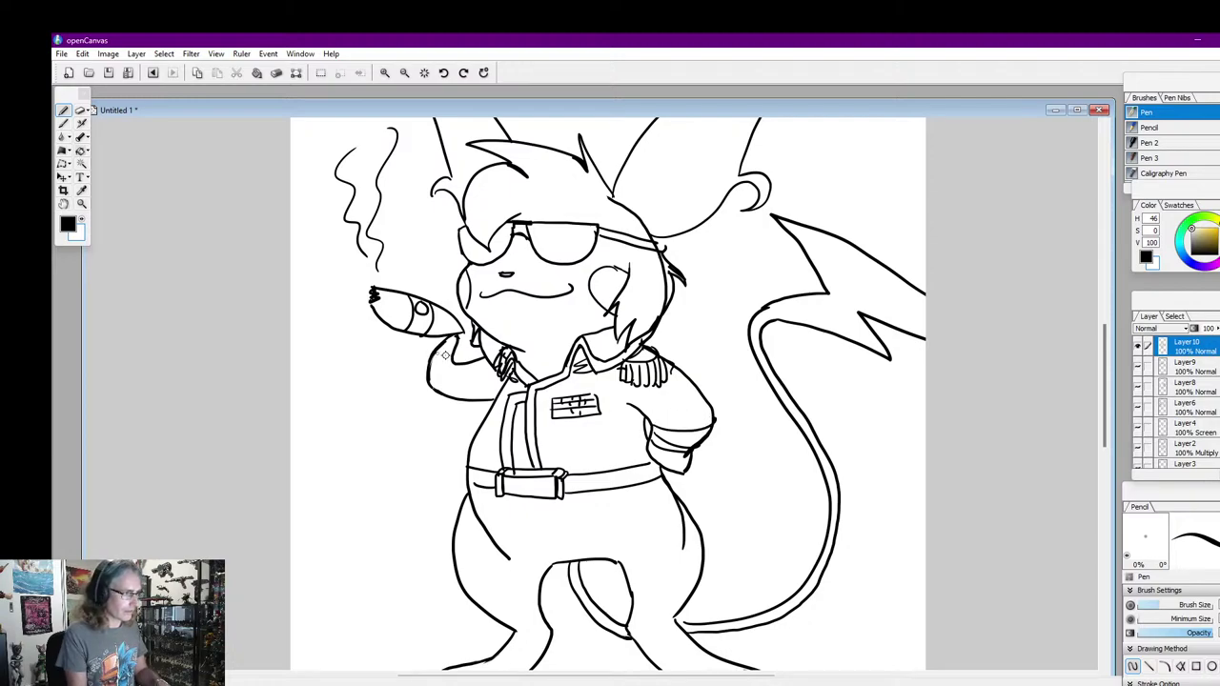
{"action": "mouse_move", "coordinate": [458, 353]}
{"action": "left_mouse_down"}
{"action": "mouse_move", "coordinate": [427, 364]}
{"action": "mouse_move", "coordinate": [434, 391]}
{"action": "mouse_move", "coordinate": [442, 378]}
{"action": "left_mouse_up"}
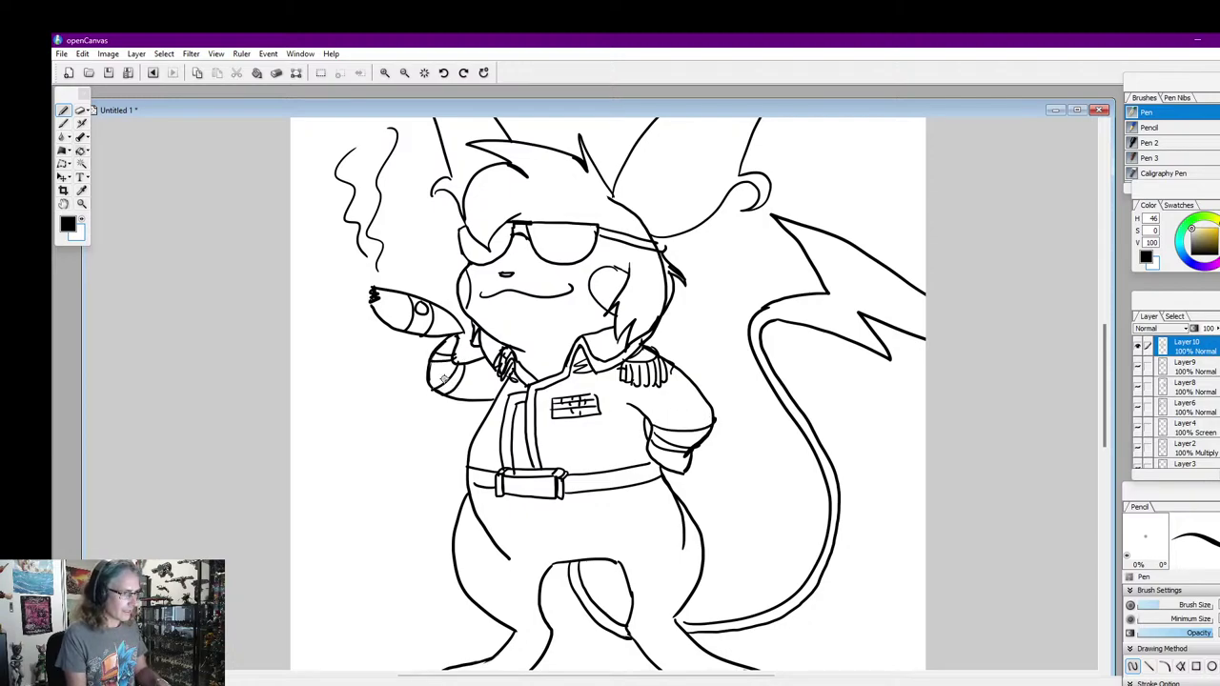
Paint out the inner hip line below the resting hand and the cuff line's overshoot with a larger white brush
{"action": "left_click", "coordinate": [82, 219]}
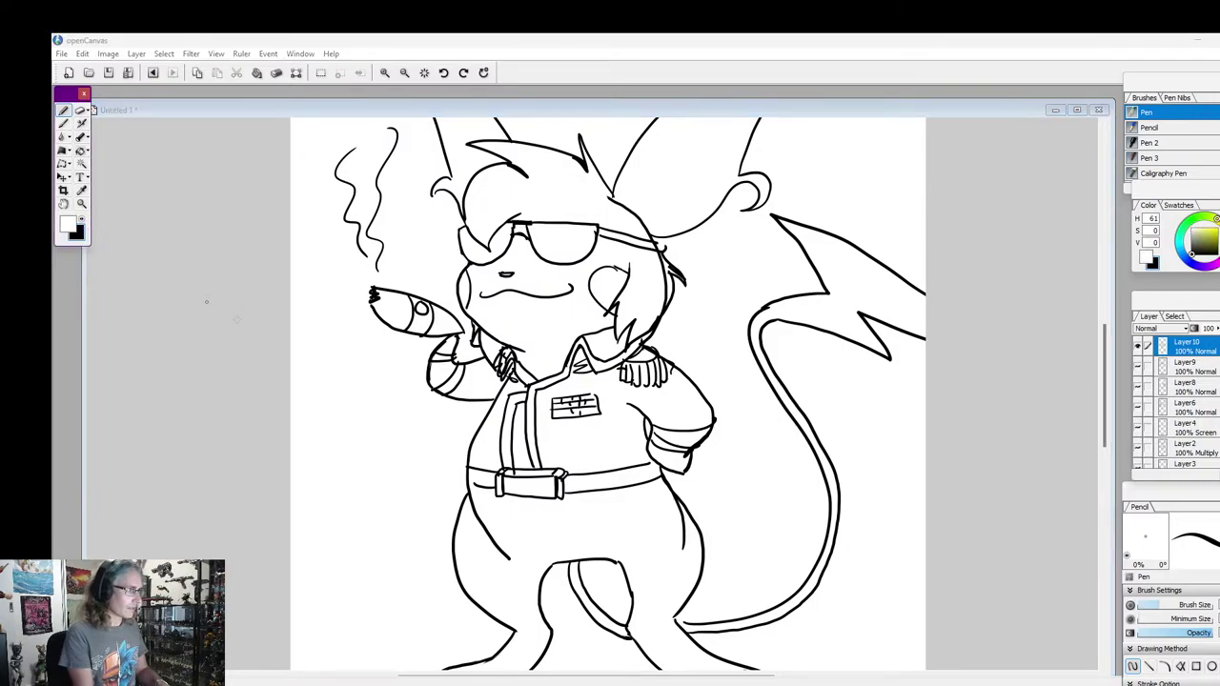
{"action": "key", "text": "]"}
{"action": "left_click_drag", "start_coordinate": [685, 551], "coordinate": [674, 497]}
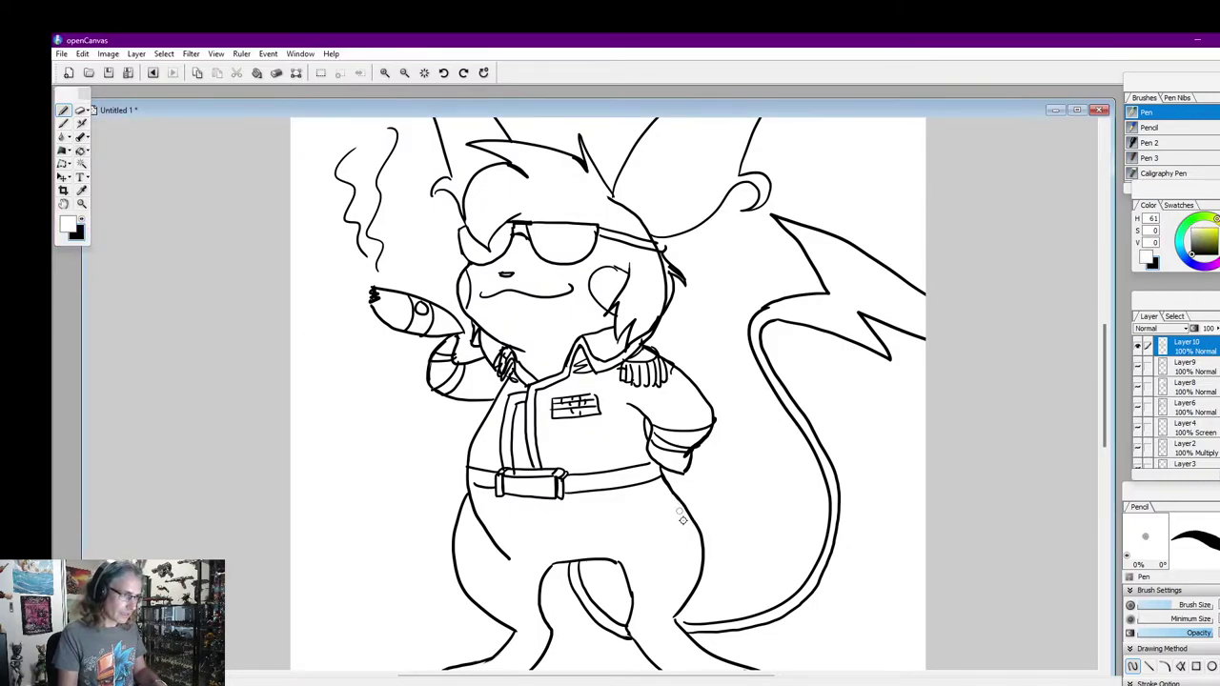
{"action": "left_click_drag", "start_coordinate": [721, 417], "coordinate": [716, 421]}
{"action": "key", "text": "["}
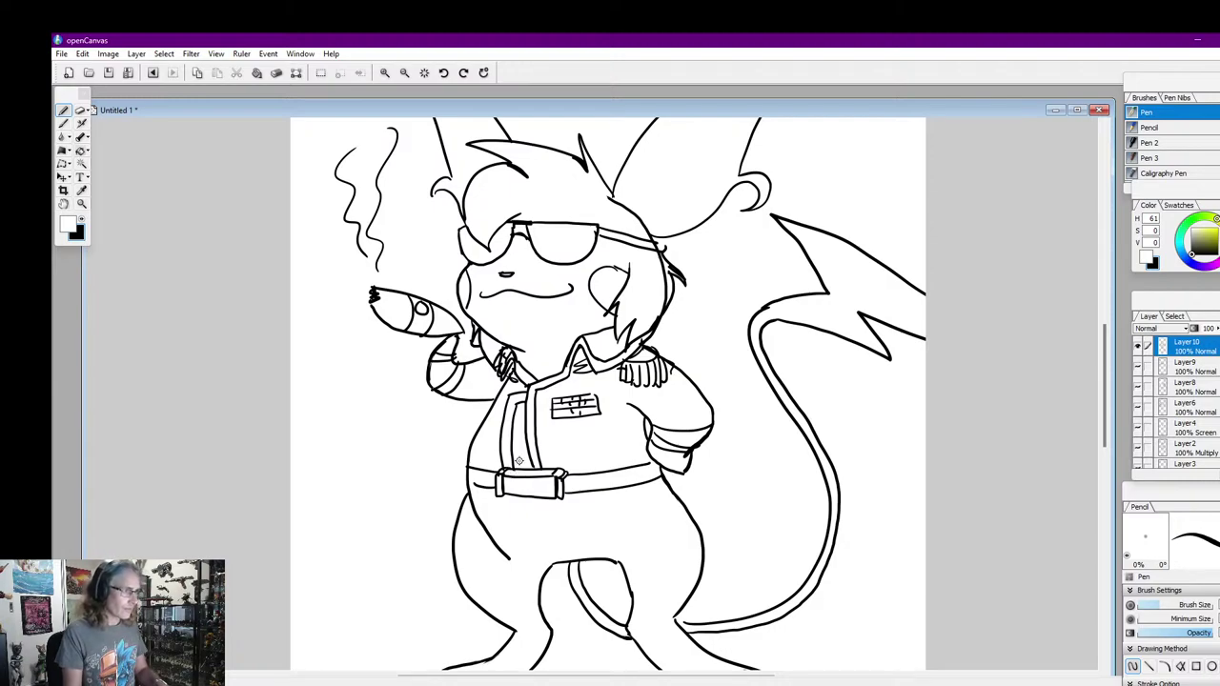
Hatch the cigar-side front panel and sleeve of the jacket with thin black diagonal lines
{"action": "left_click", "coordinate": [83, 222]}
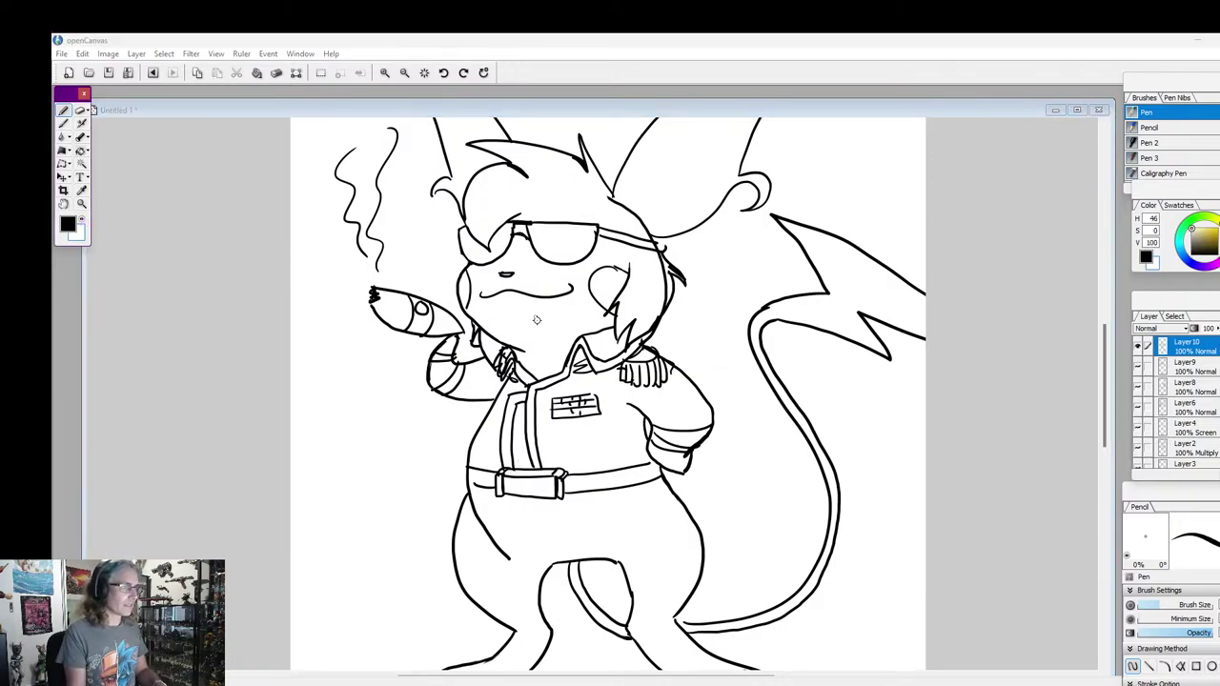
{"action": "key", "text": "["}
{"action": "key", "text": "["}
{"action": "left_click_drag", "start_coordinate": [513, 383], "coordinate": [496, 402]}
{"action": "left_click_drag", "start_coordinate": [507, 396], "coordinate": [488, 418]}
{"action": "mouse_move", "coordinate": [501, 413]}
{"action": "left_mouse_down"}
{"action": "mouse_move", "coordinate": [473, 442]}
{"action": "mouse_move", "coordinate": [494, 444]}
{"action": "mouse_move", "coordinate": [477, 467]}
{"action": "left_mouse_up"}
{"action": "left_click_drag", "start_coordinate": [486, 359], "coordinate": [462, 379]}
{"action": "left_click_drag", "start_coordinate": [491, 368], "coordinate": [462, 395]}
{"action": "left_click_drag", "start_coordinate": [497, 381], "coordinate": [482, 397]}
Hatch the jacket's chest, collar and resting-arm sleeve with thin black diagonal lines, leaving the ribbon bar clear
{"action": "left_click_drag", "start_coordinate": [583, 375], "coordinate": [544, 395]}
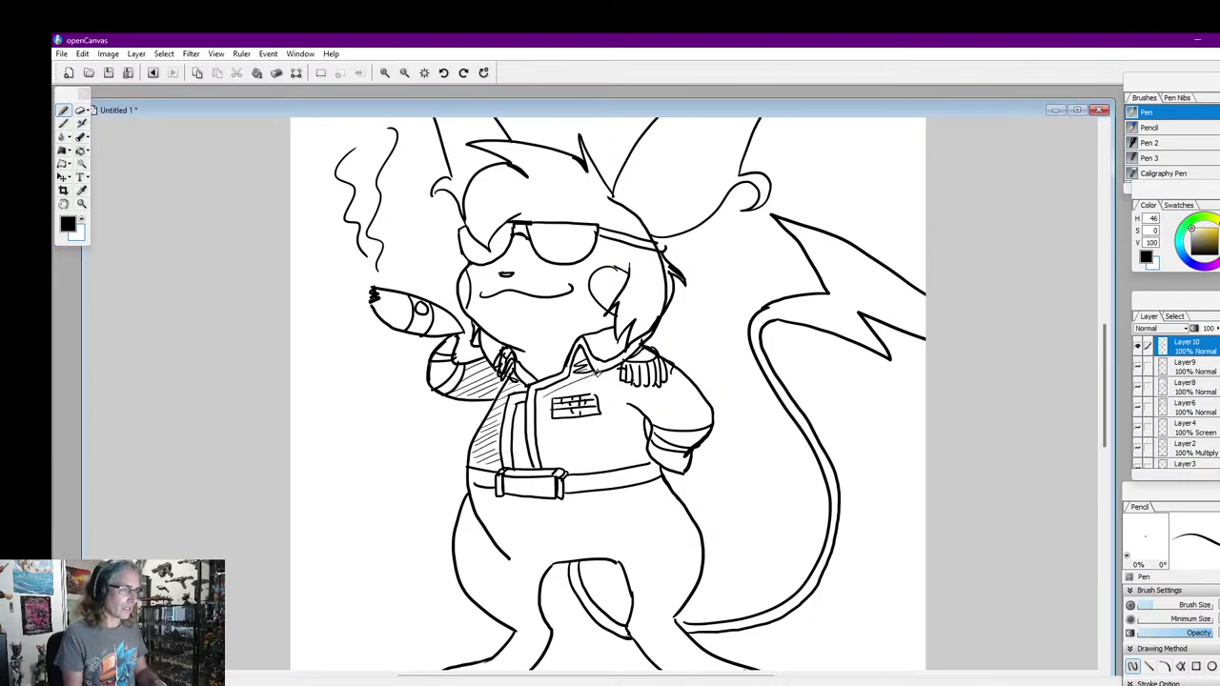
{"action": "mouse_move", "coordinate": [625, 370]}
{"action": "left_mouse_down"}
{"action": "mouse_move", "coordinate": [534, 431]}
{"action": "mouse_move", "coordinate": [604, 399]}
{"action": "left_mouse_up"}
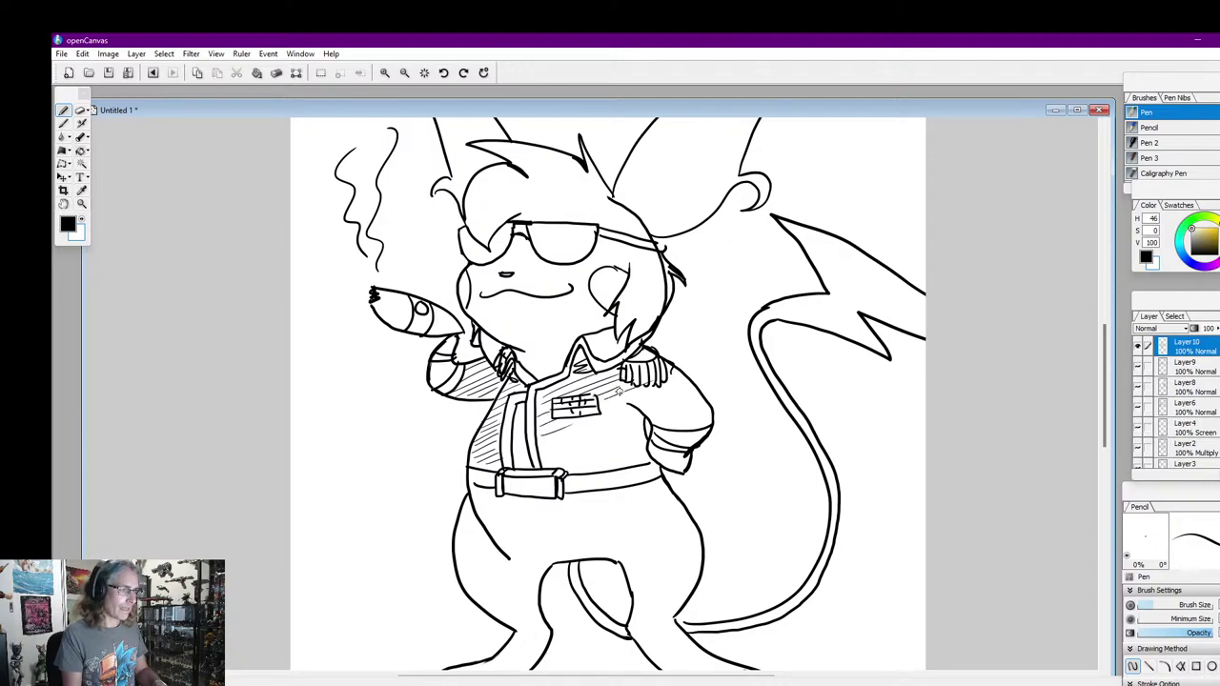
{"action": "left_click_drag", "start_coordinate": [673, 383], "coordinate": [555, 441]}
{"action": "left_click_drag", "start_coordinate": [633, 426], "coordinate": [593, 443]}
{"action": "left_click_drag", "start_coordinate": [595, 438], "coordinate": [541, 461]}
{"action": "mouse_move", "coordinate": [642, 435]}
{"action": "left_mouse_down"}
{"action": "mouse_move", "coordinate": [539, 474]}
{"action": "mouse_move", "coordinate": [572, 470]}
{"action": "left_mouse_up"}
{"action": "left_click_drag", "start_coordinate": [636, 456], "coordinate": [591, 473]}
{"action": "mouse_move", "coordinate": [700, 385]}
{"action": "left_mouse_down"}
{"action": "mouse_move", "coordinate": [639, 410]}
{"action": "mouse_move", "coordinate": [675, 431]}
{"action": "left_mouse_up"}
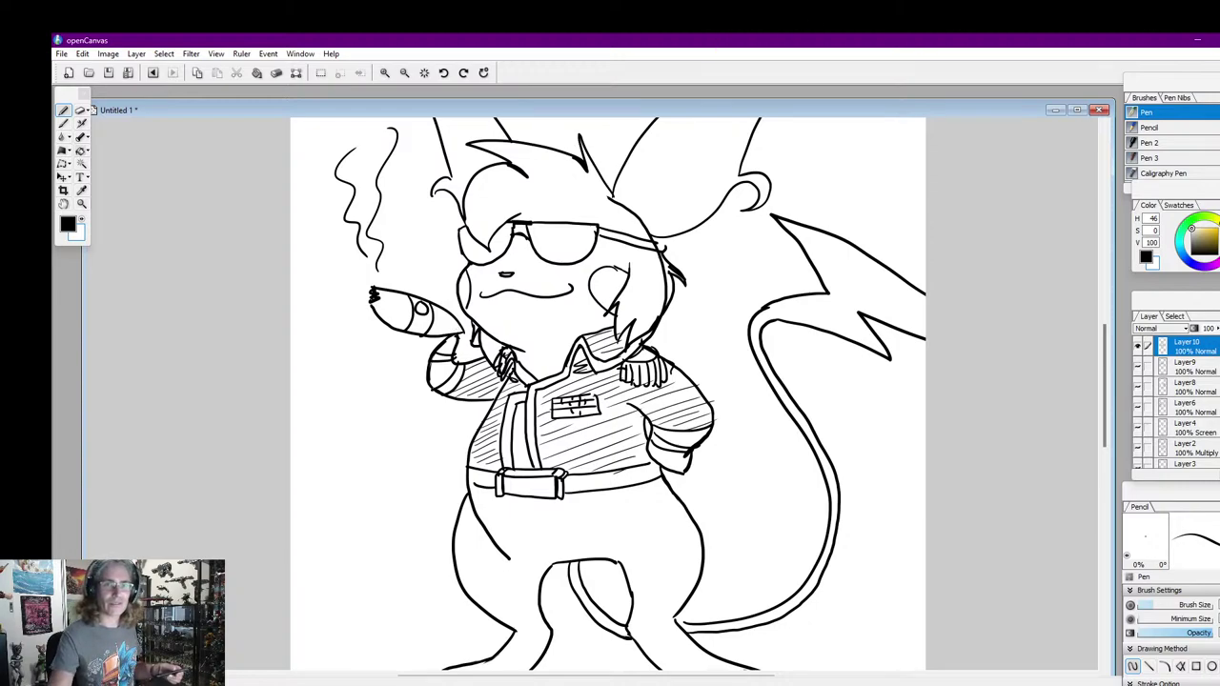
Paint out the hatch lines that overshoot the resting arm's sleeve with white
{"action": "key", "text": "alt+Tab"}
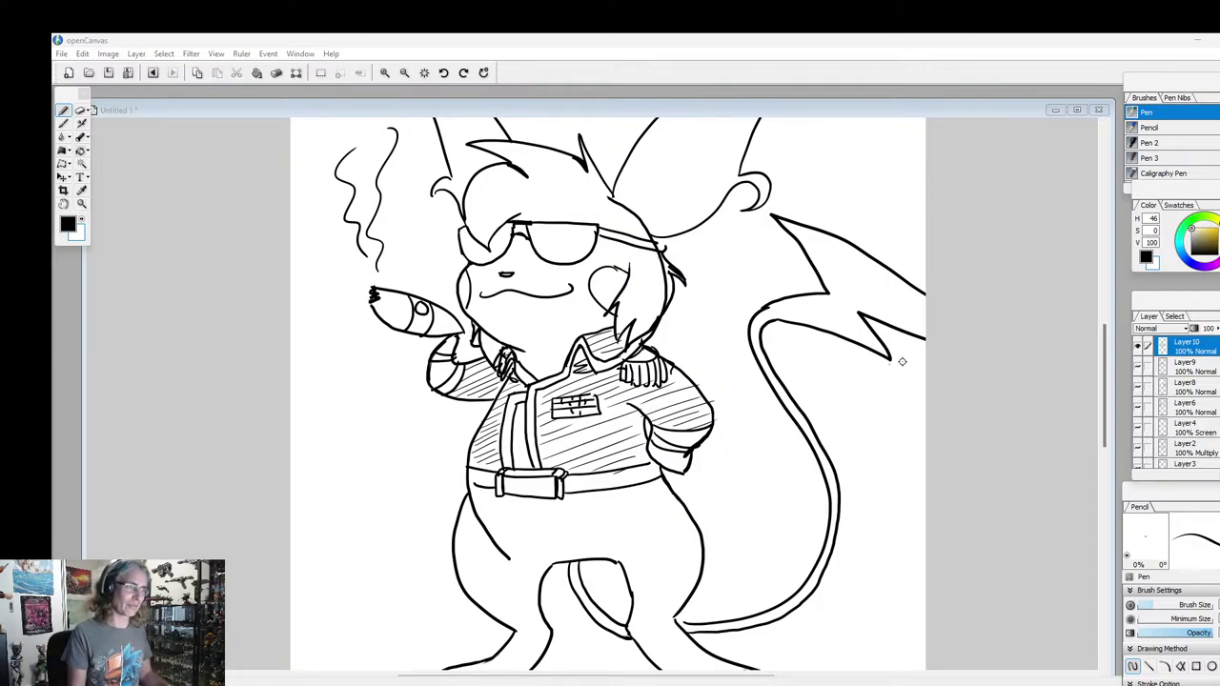
{"action": "left_click_drag", "start_coordinate": [1107, 370], "coordinate": [1108, 370]}
{"action": "left_click", "coordinate": [82, 221]}
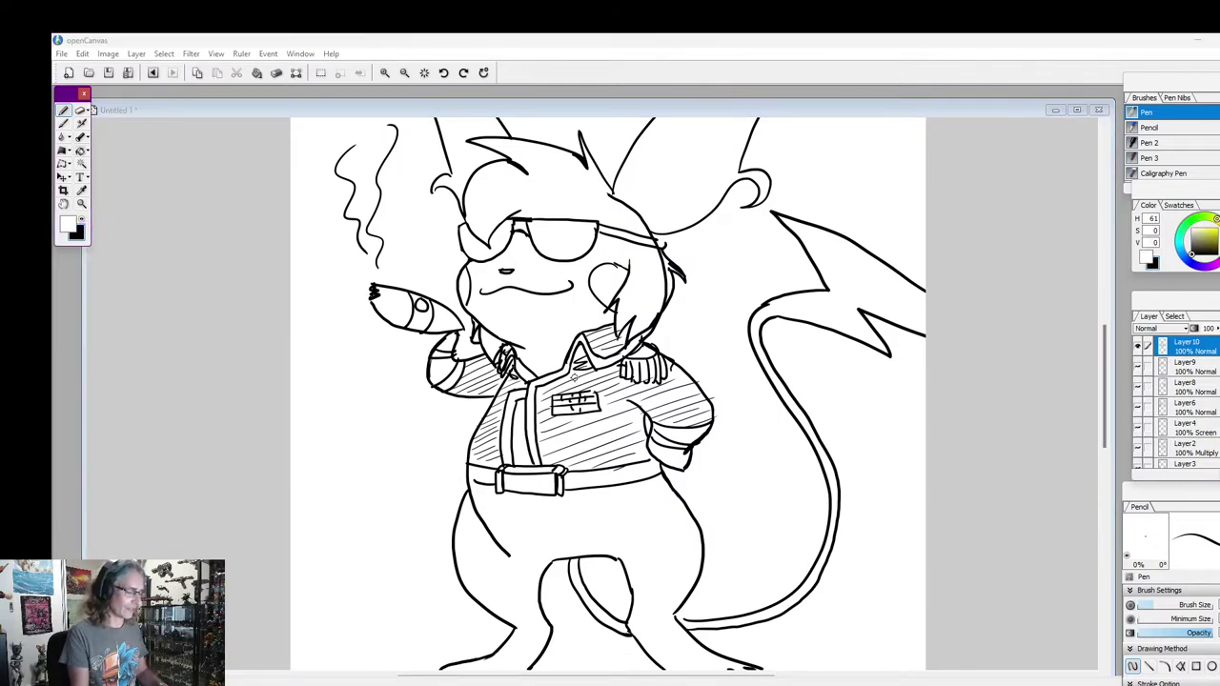
{"action": "left_click", "coordinate": [711, 381]}
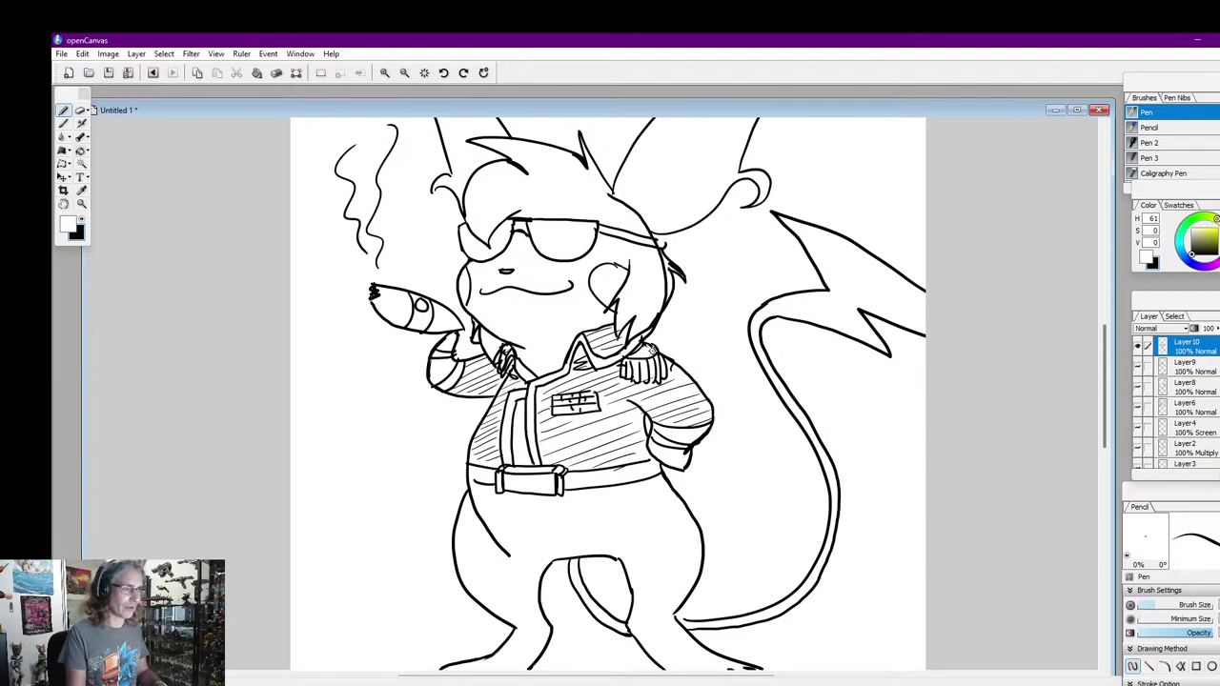
{"action": "key", "text": "]"}
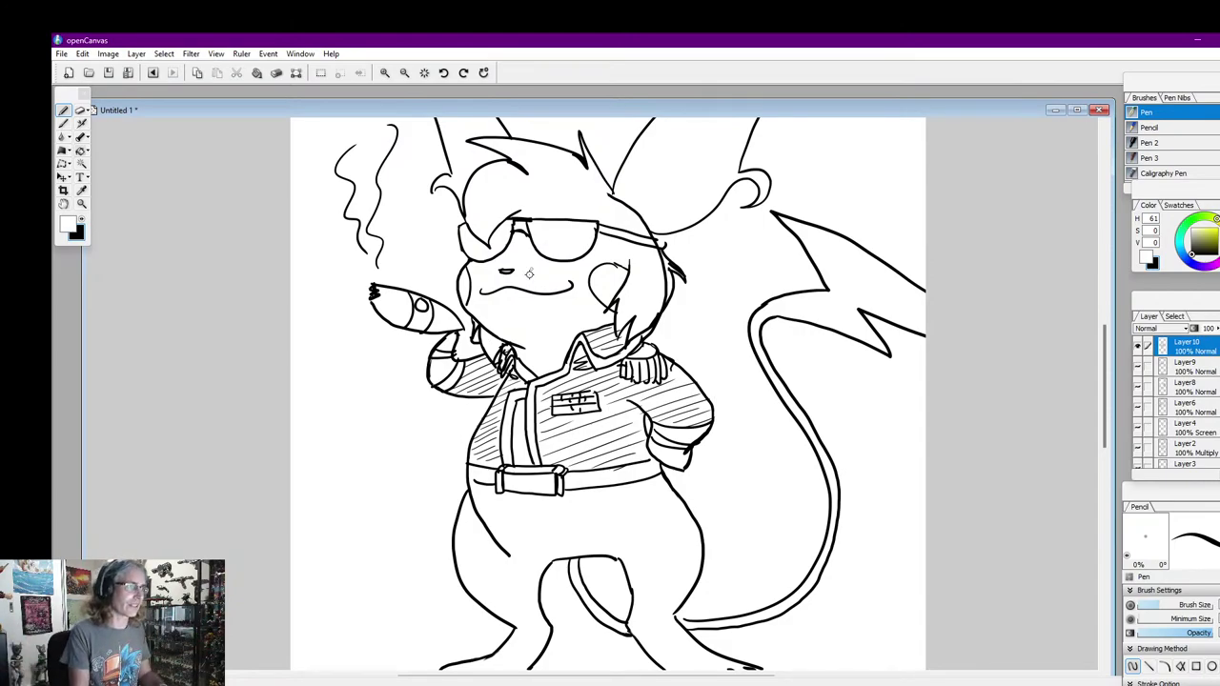
{"action": "scroll", "coordinate": [1083, 398], "scroll_direction": "up", "scroll_amount": 2}
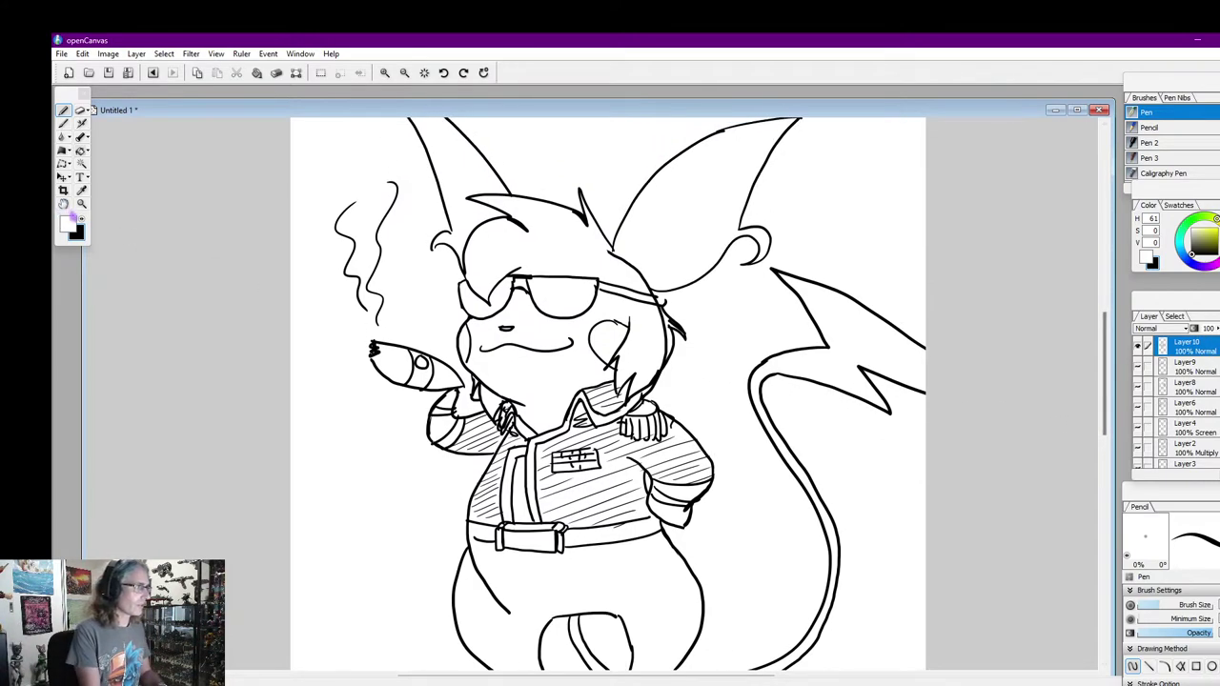
Hatch both sunglasses lenses with black diagonal strokes, leaving a clear highlight along the upper edge of the cheek-side lens
{"action": "left_click", "coordinate": [82, 218]}
{"action": "mouse_move", "coordinate": [535, 287]}
{"action": "left_mouse_down"}
{"action": "mouse_move", "coordinate": [597, 284]}
{"action": "mouse_move", "coordinate": [546, 296]}
{"action": "mouse_move", "coordinate": [566, 291]}
{"action": "left_mouse_up"}
{"action": "left_click_drag", "start_coordinate": [545, 305], "coordinate": [587, 294]}
{"action": "left_click_drag", "start_coordinate": [572, 310], "coordinate": [587, 303]}
{"action": "mouse_move", "coordinate": [490, 290]}
{"action": "left_mouse_down"}
{"action": "mouse_move", "coordinate": [505, 283]}
{"action": "mouse_move", "coordinate": [473, 290]}
{"action": "mouse_move", "coordinate": [506, 282]}
{"action": "mouse_move", "coordinate": [496, 299]}
{"action": "mouse_move", "coordinate": [507, 297]}
{"action": "left_mouse_up"}
{"action": "left_click_drag", "start_coordinate": [568, 292], "coordinate": [595, 287]}
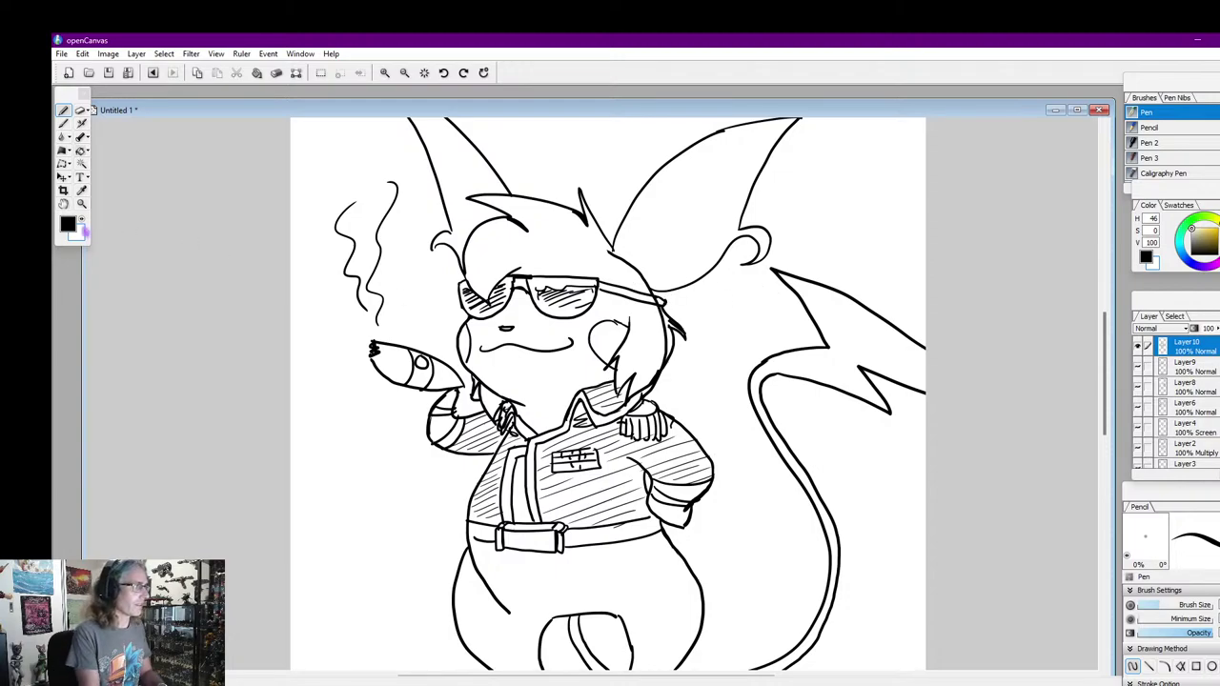
Draw a curved black inner fold line inside each of the two large ears
{"action": "left_click", "coordinate": [84, 228]}
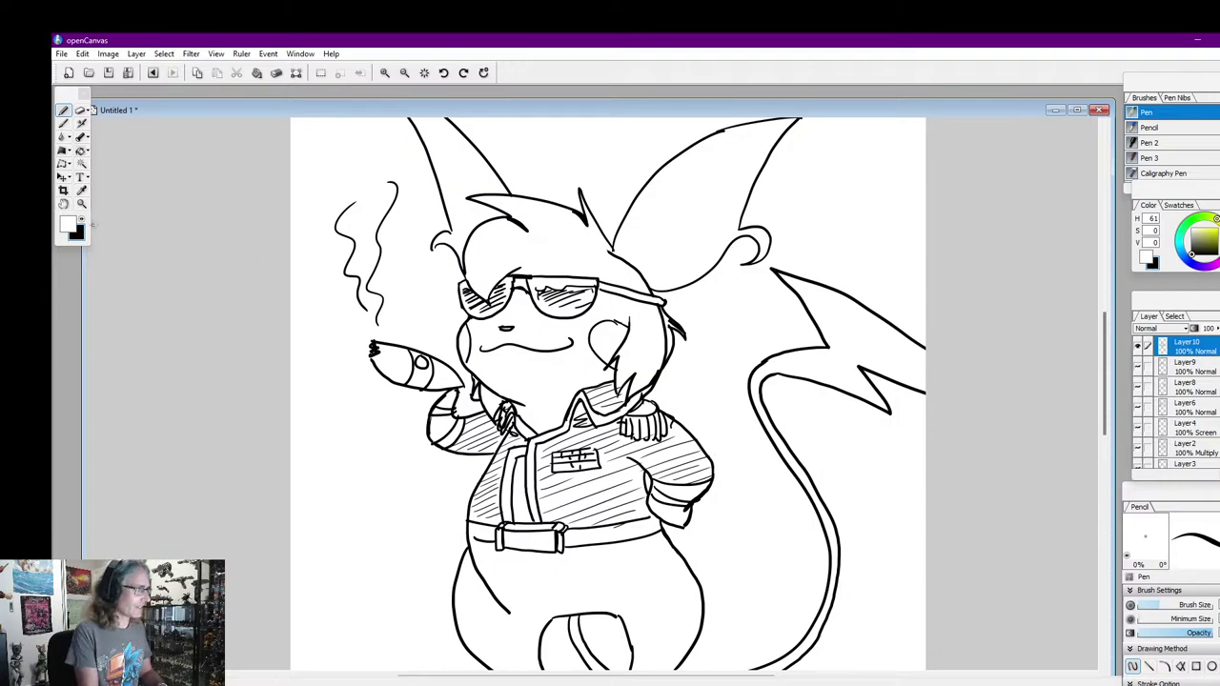
{"action": "left_click", "coordinate": [84, 225]}
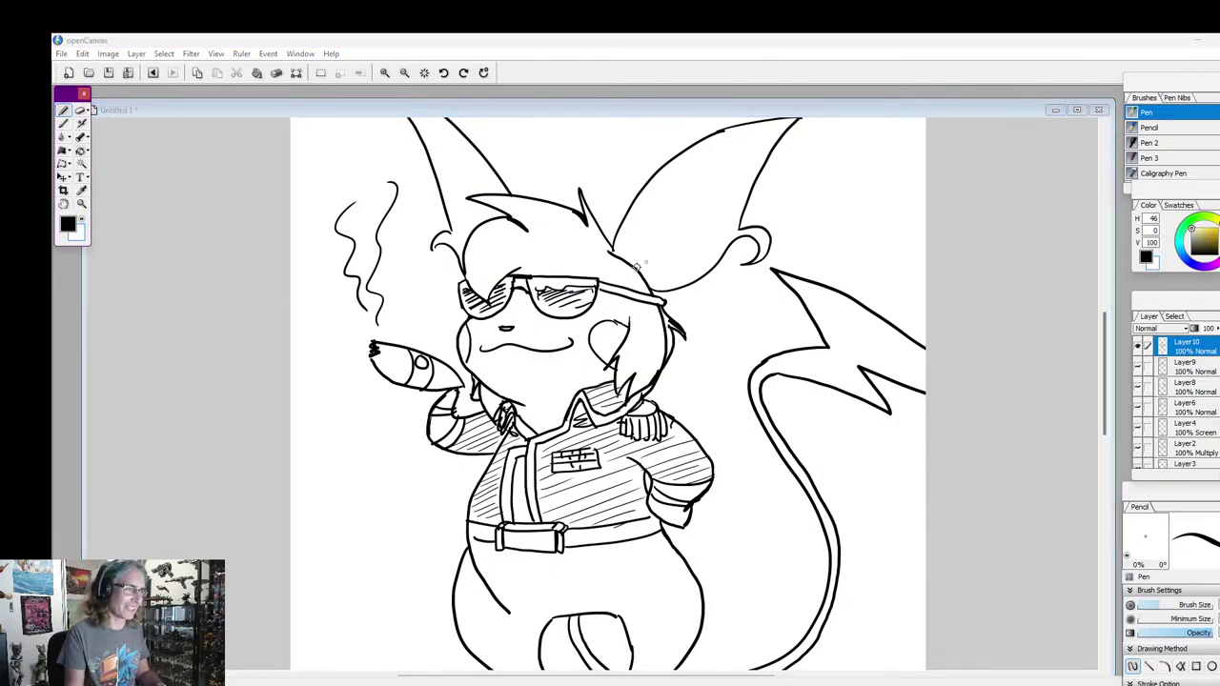
{"action": "left_click_drag", "start_coordinate": [637, 265], "coordinate": [715, 149]}
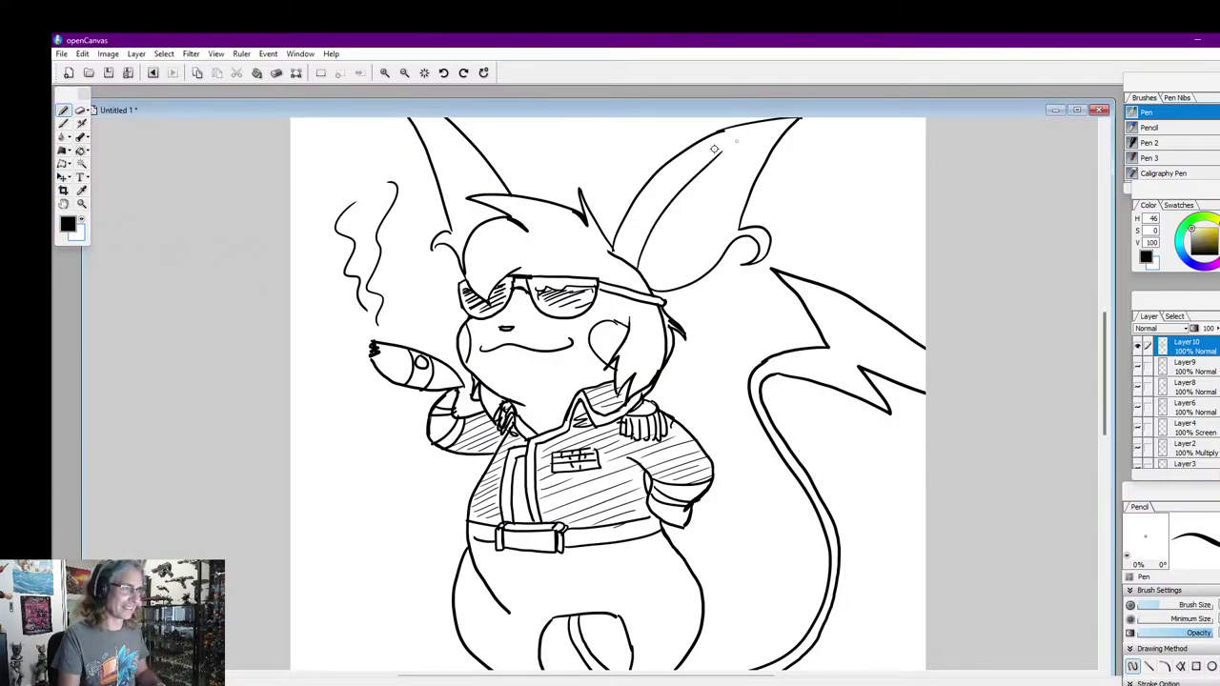
{"action": "left_click_drag", "start_coordinate": [442, 136], "coordinate": [470, 228]}
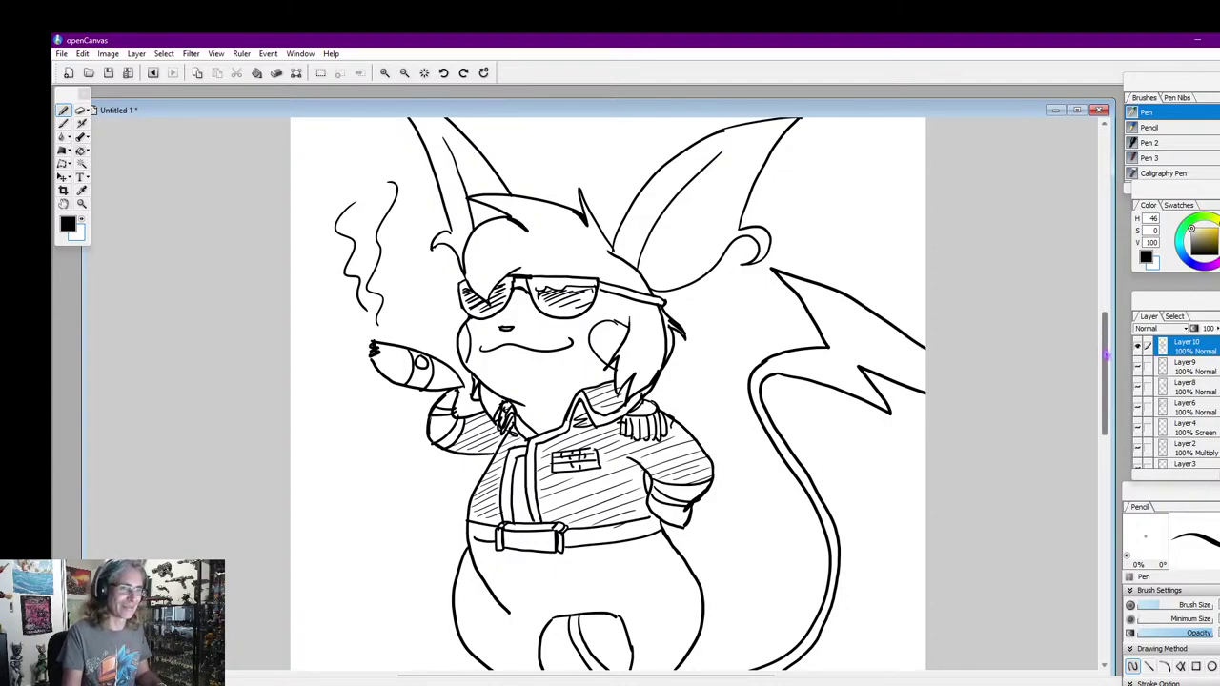
Paint out the stray doubled hair strokes below the end of the sunglasses' temple arm with white
{"action": "mouse_move", "coordinate": [1104, 355]}
{"action": "left_mouse_down"}
{"action": "mouse_move", "coordinate": [1104, 375]}
{"action": "mouse_move", "coordinate": [1104, 358]}
{"action": "left_mouse_up"}
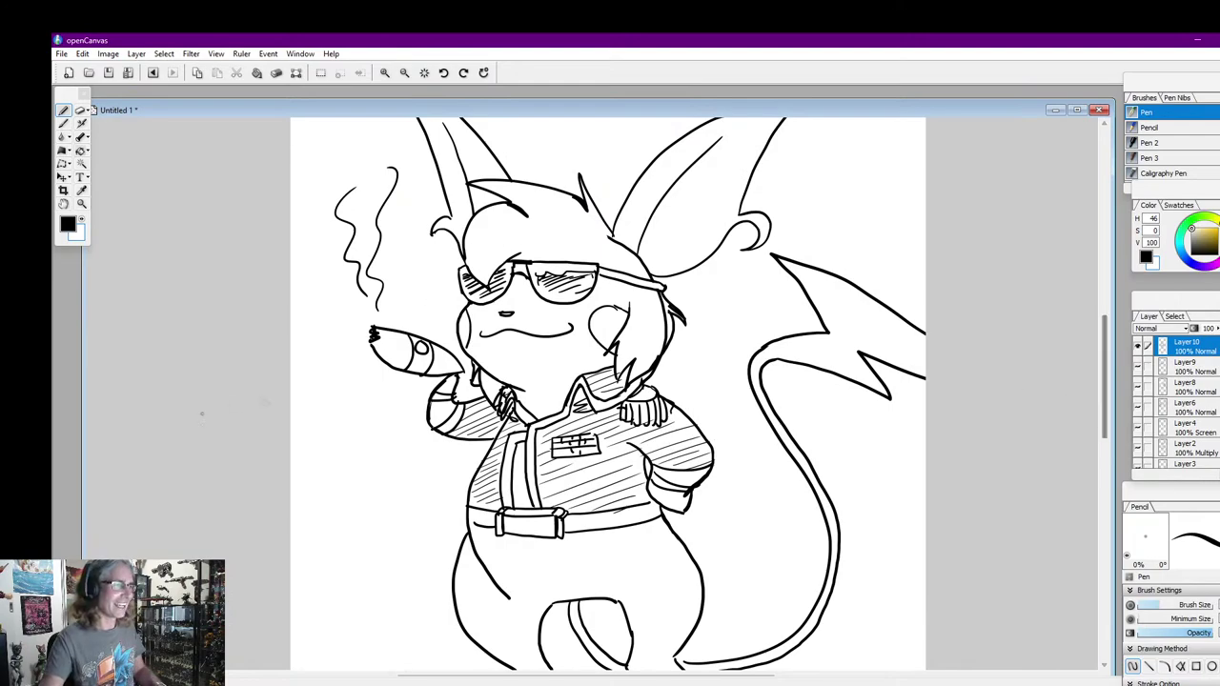
{"action": "scroll", "coordinate": [804, 553], "scroll_direction": "down", "scroll_amount": 1}
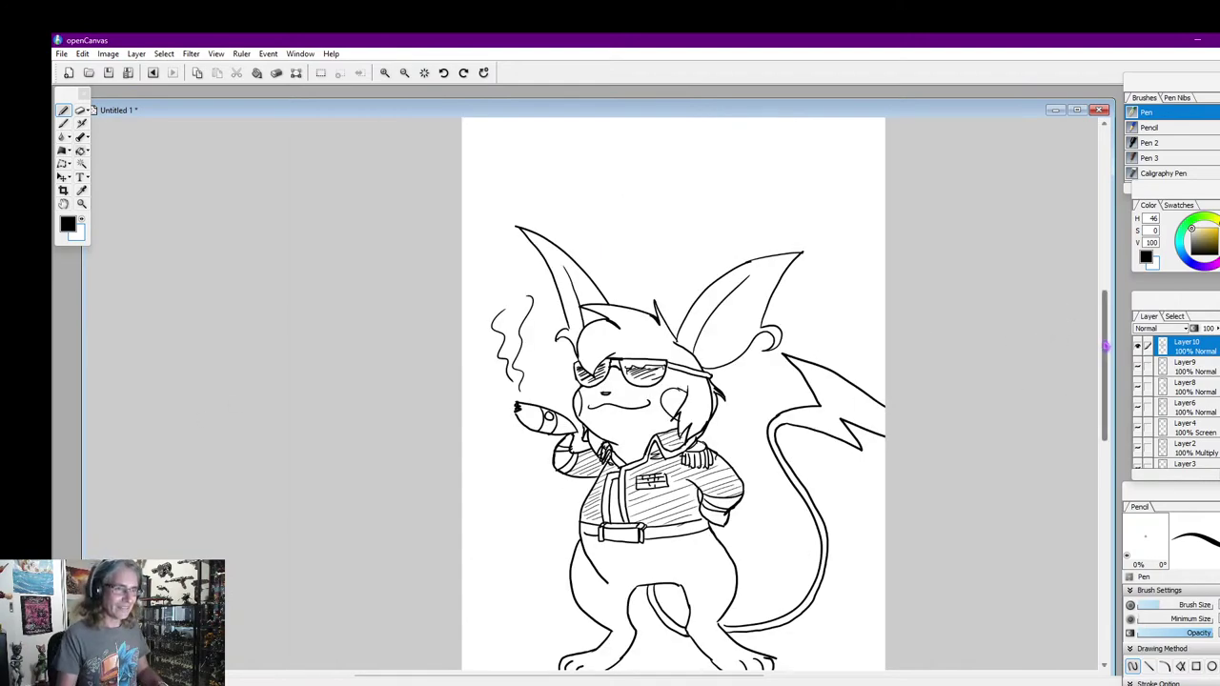
{"action": "left_click_drag", "start_coordinate": [1104, 341], "coordinate": [1106, 362]}
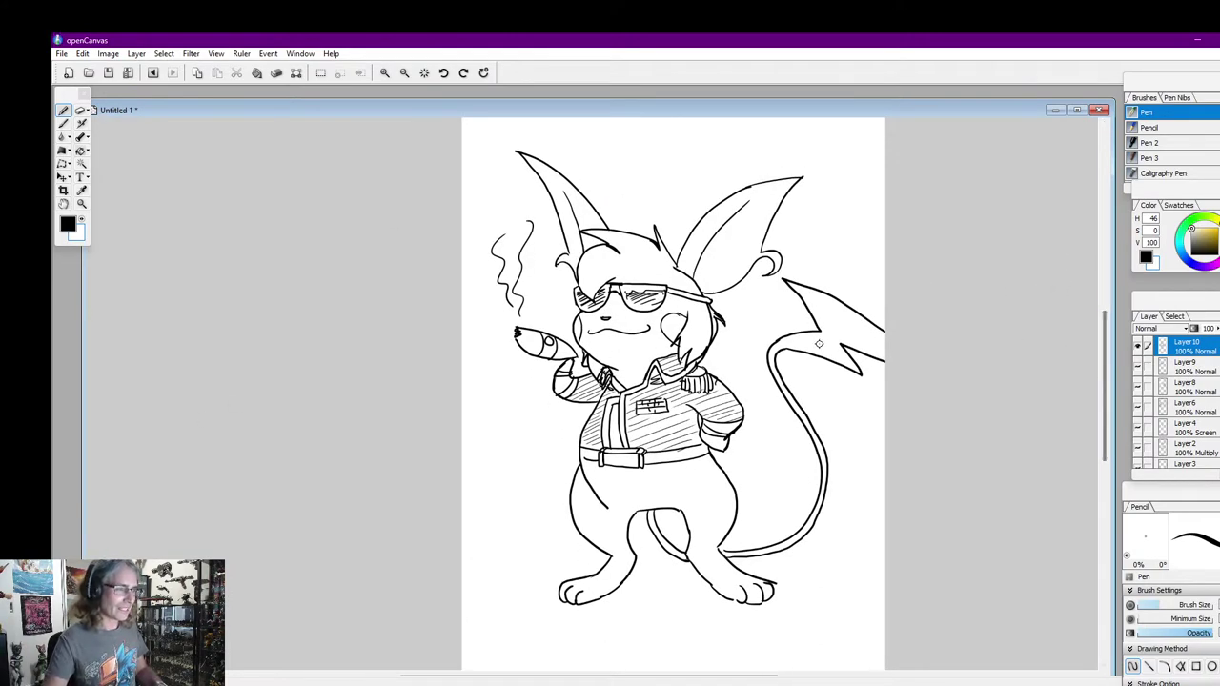
{"action": "scroll", "coordinate": [725, 345], "scroll_direction": "up", "scroll_amount": 2}
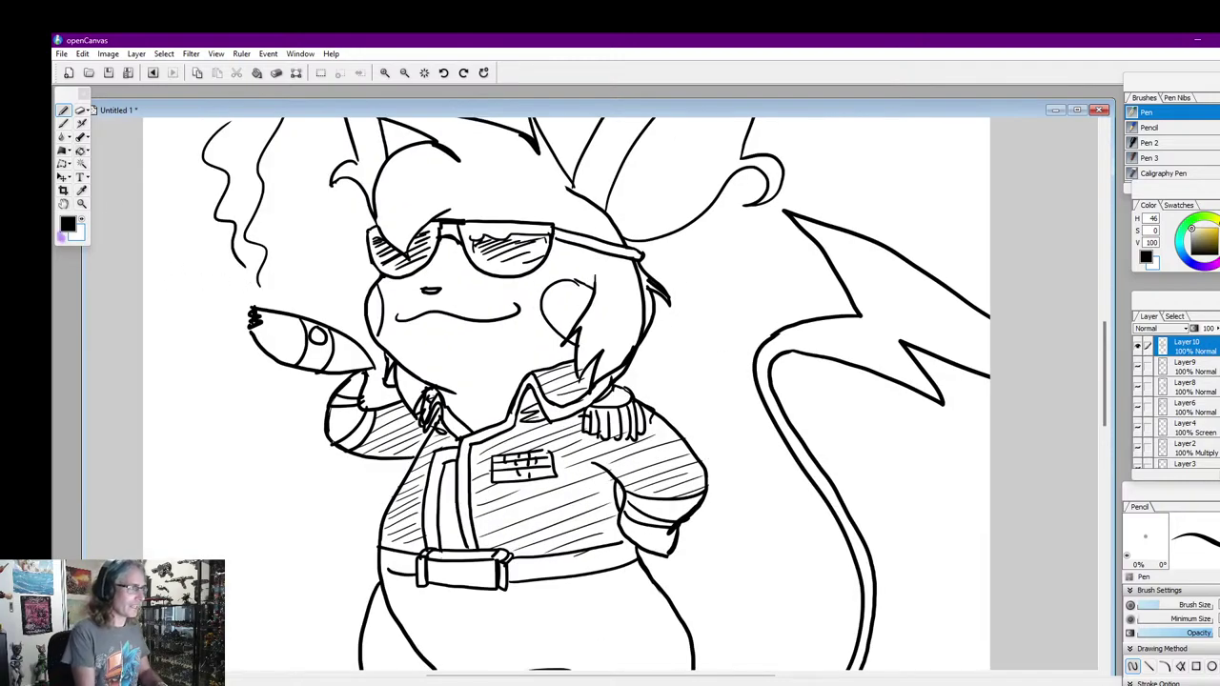
{"action": "left_click", "coordinate": [82, 220]}
{"action": "left_click_drag", "start_coordinate": [639, 293], "coordinate": [629, 348]}
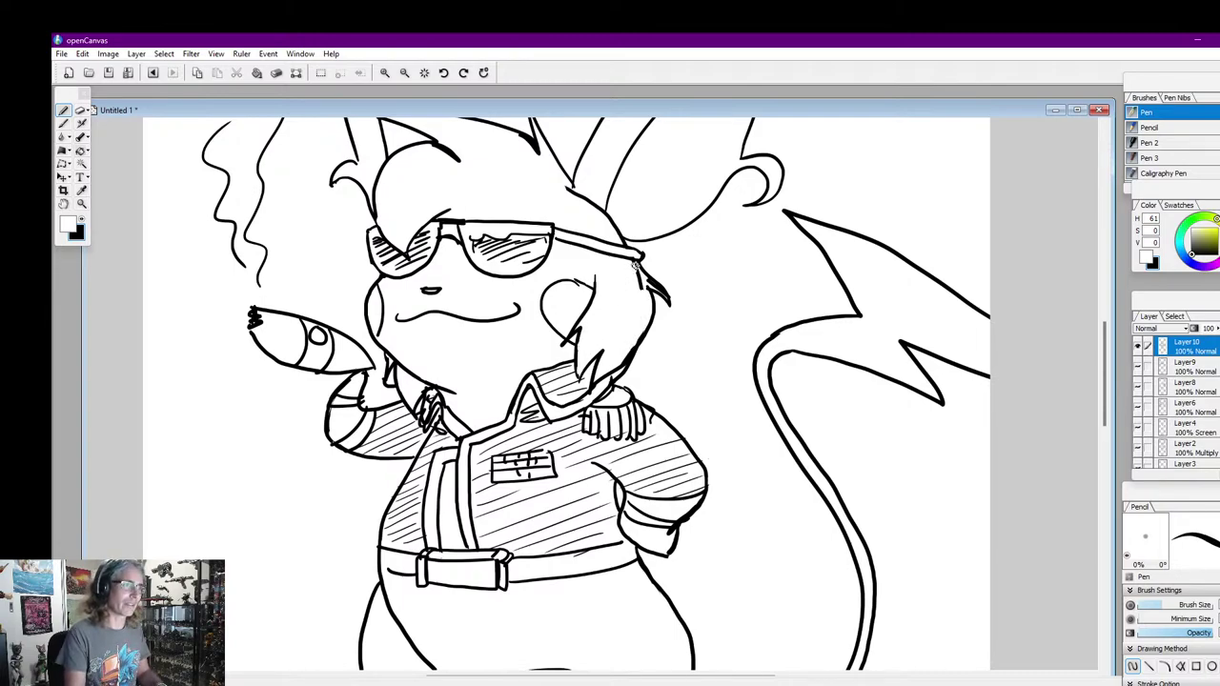
{"action": "left_click_drag", "start_coordinate": [635, 266], "coordinate": [641, 284]}
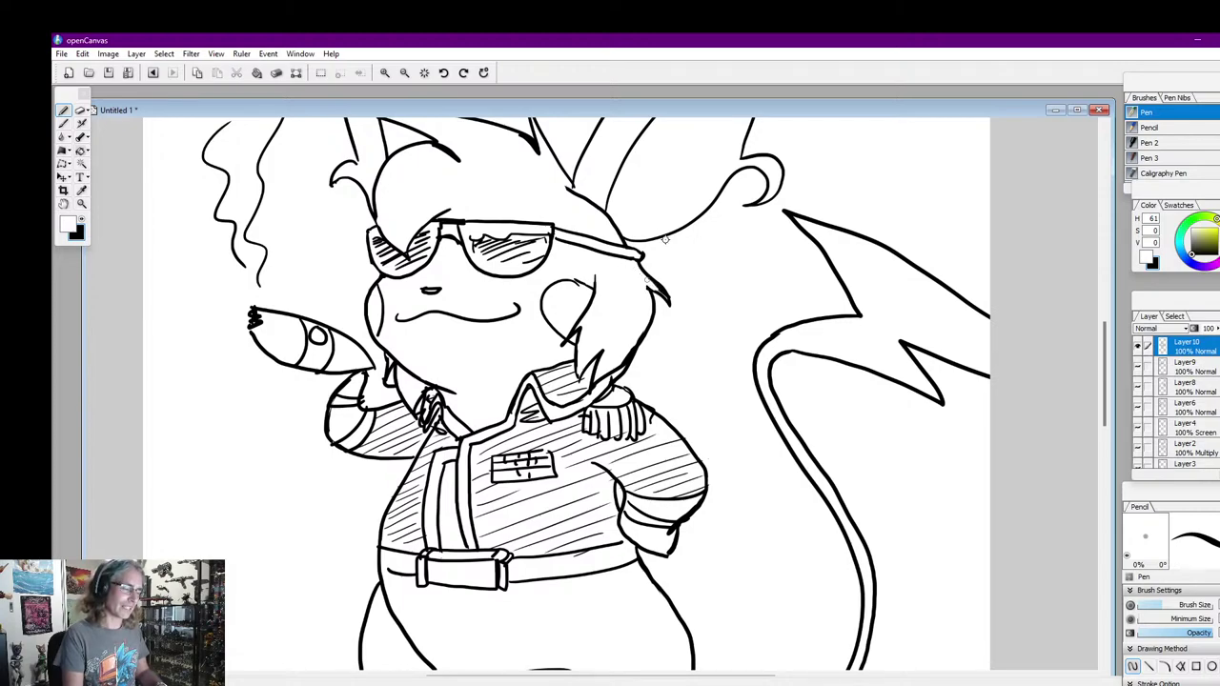
{"action": "left_click_drag", "start_coordinate": [1105, 362], "coordinate": [1105, 314]}
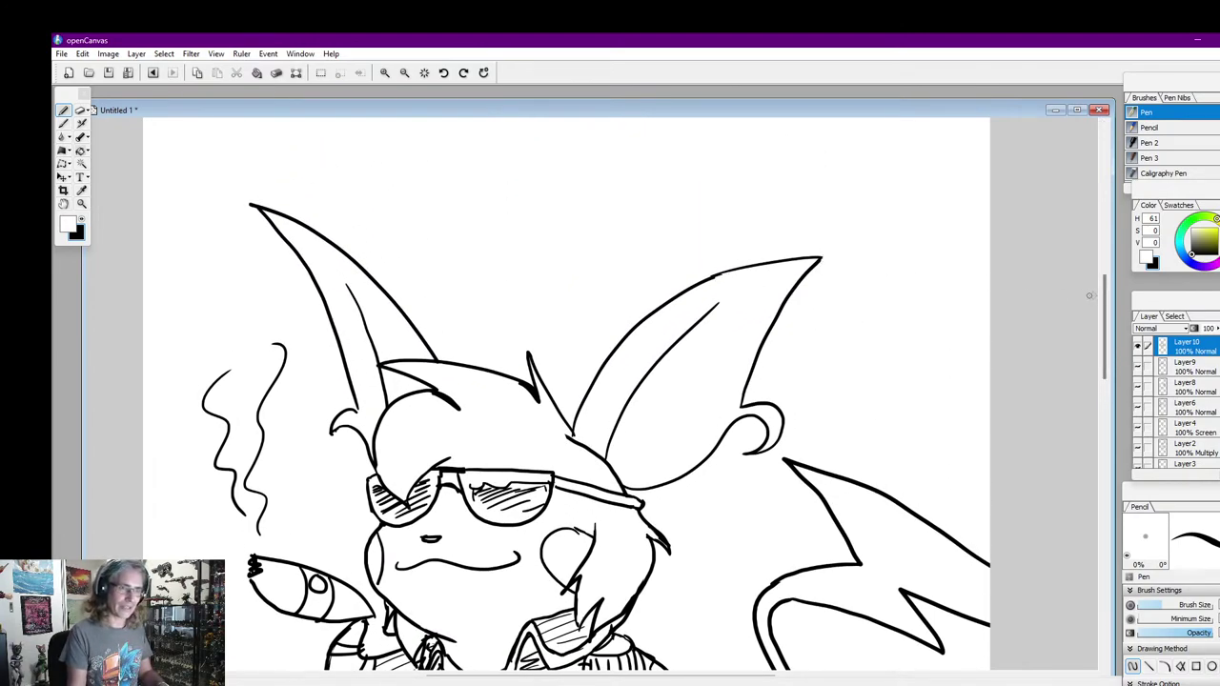
{"action": "left_click_drag", "start_coordinate": [1105, 305], "coordinate": [1105, 321]}
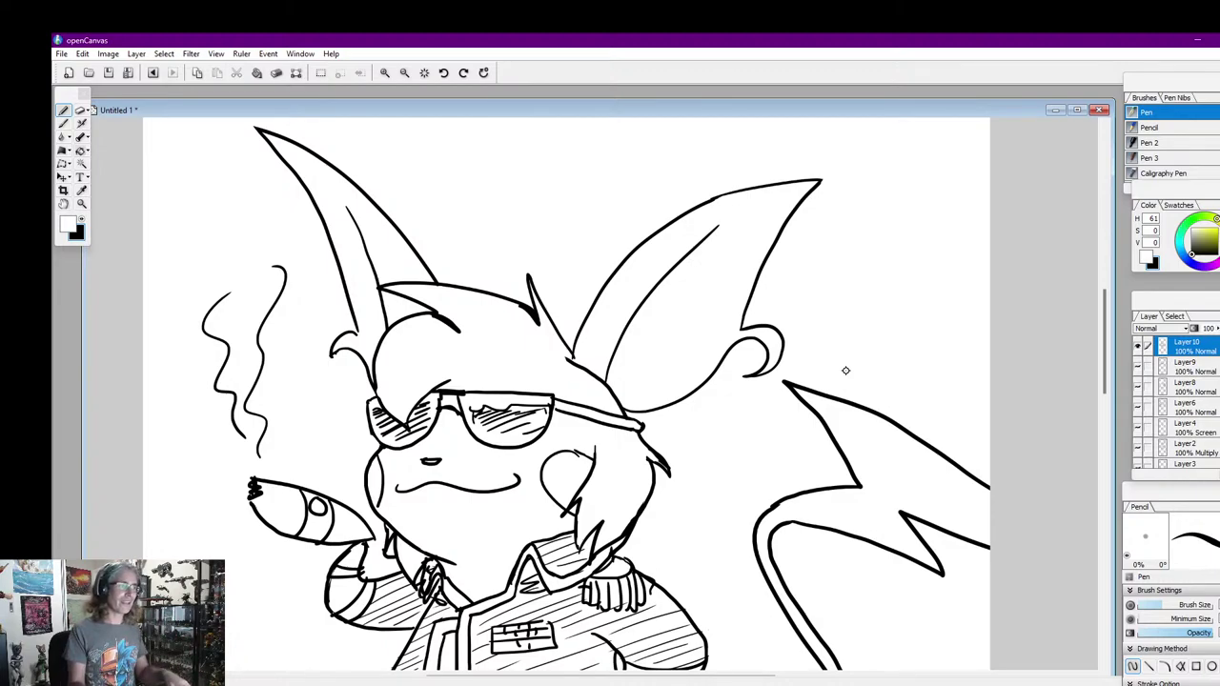
{"action": "left_click", "coordinate": [82, 220]}
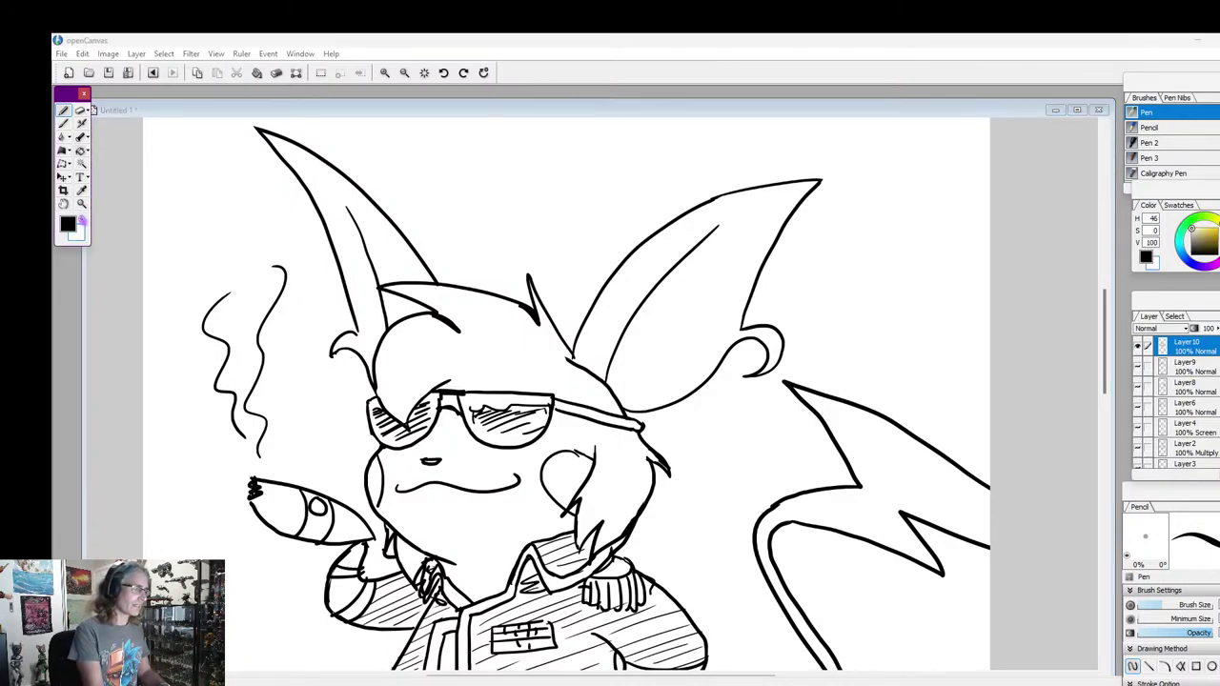
{"action": "left_click", "coordinate": [82, 219]}
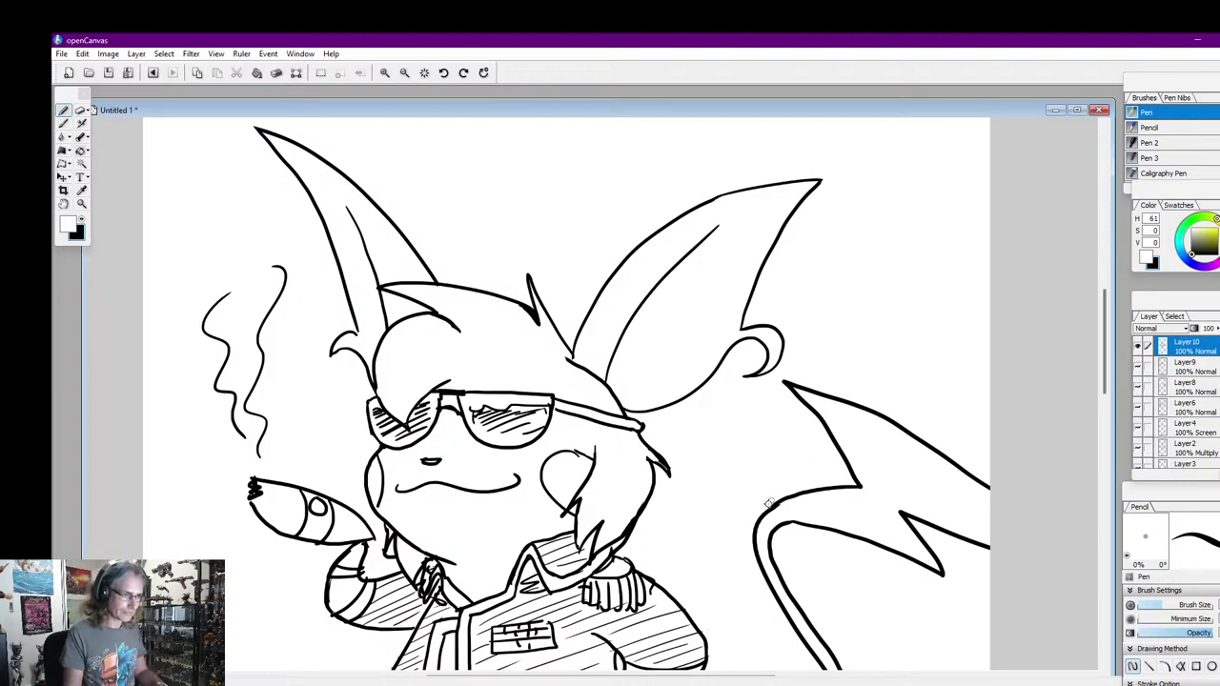
{"action": "left_click_drag", "start_coordinate": [1106, 359], "coordinate": [1106, 372]}
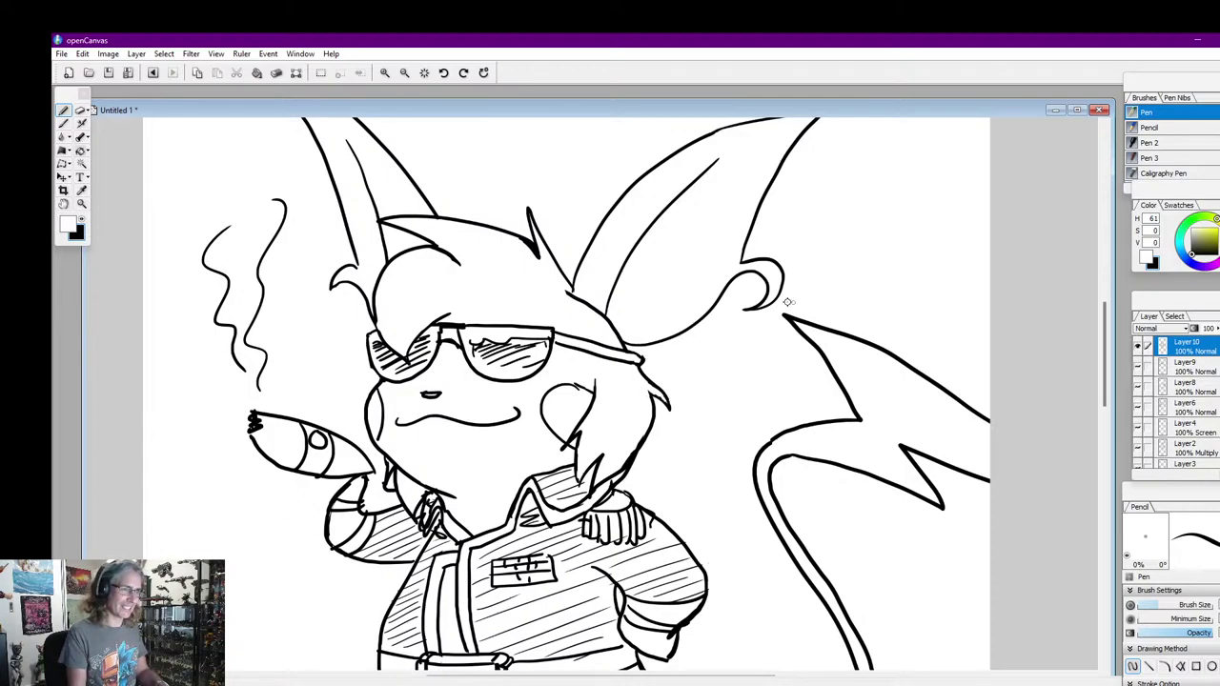
{"action": "left_click_drag", "start_coordinate": [1107, 370], "coordinate": [1107, 387]}
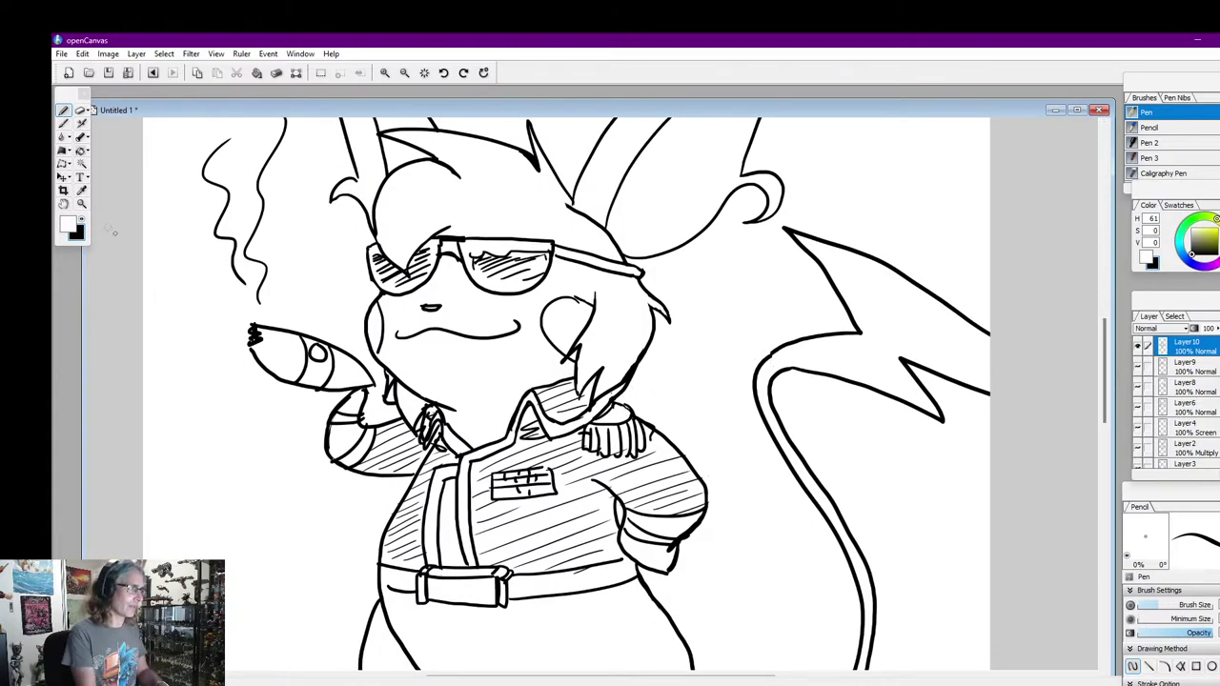
Touch up the hair edge above the fringed epaulette with black and dab white on the jacket just below the collar
{"action": "left_click", "coordinate": [82, 219]}
{"action": "left_click", "coordinate": [612, 395]}
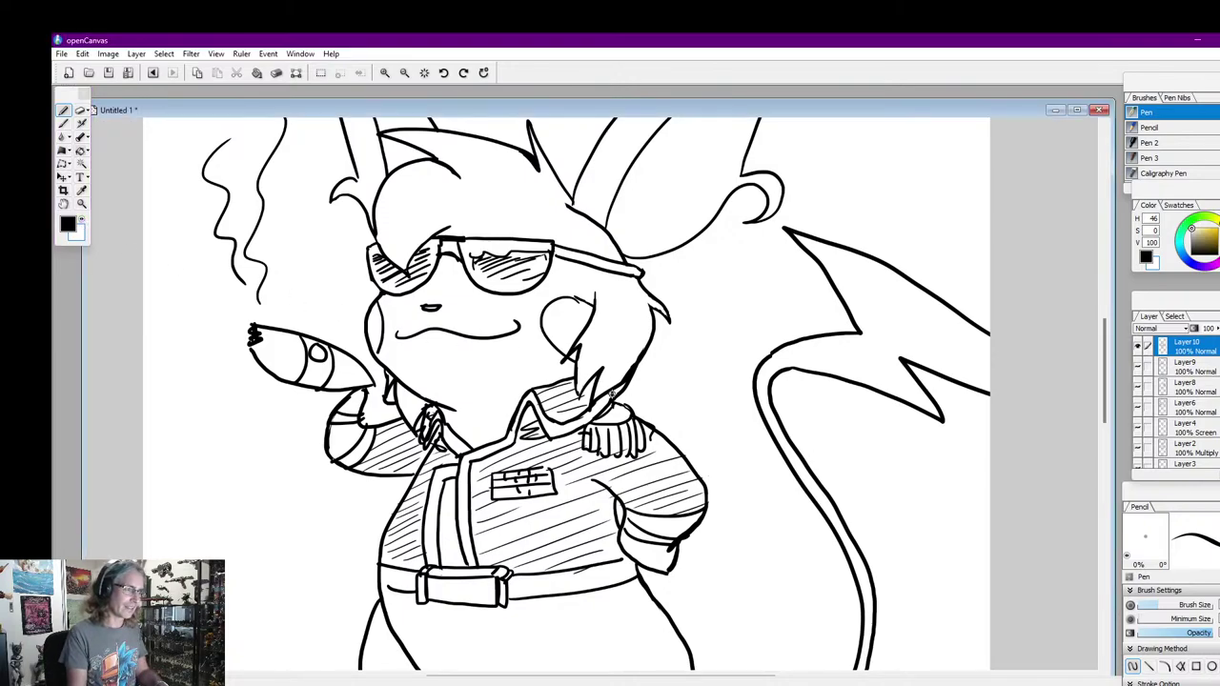
{"action": "left_click", "coordinate": [82, 221]}
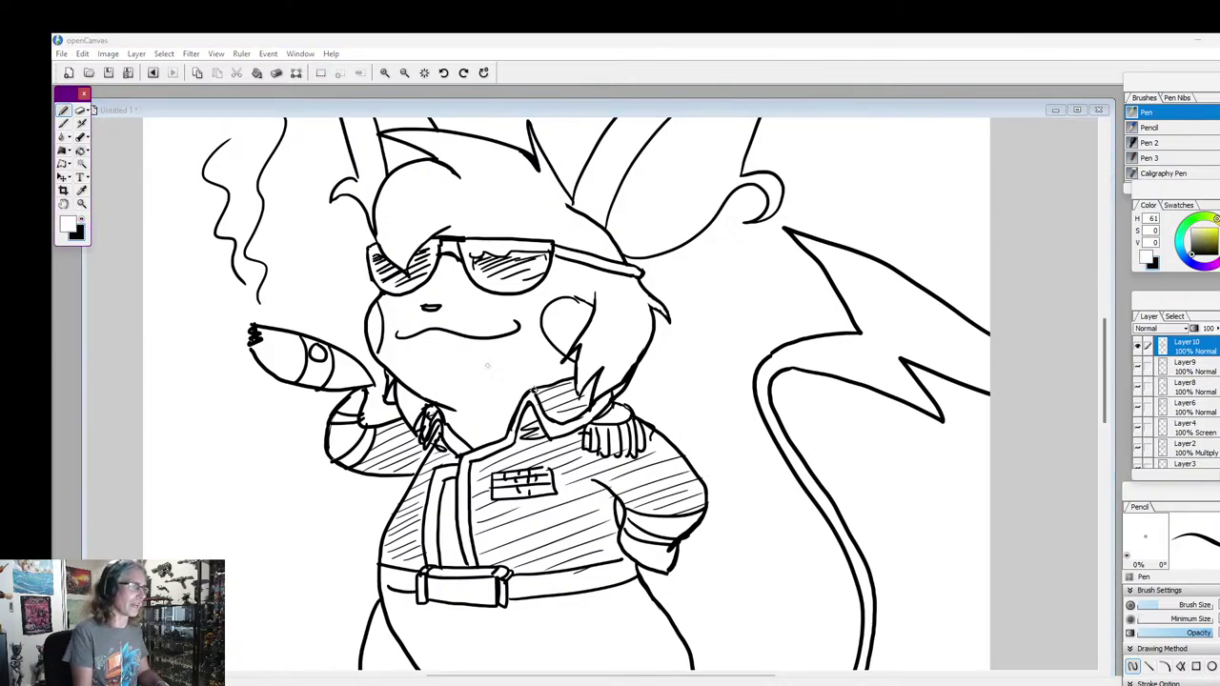
{"action": "left_click", "coordinate": [556, 442]}
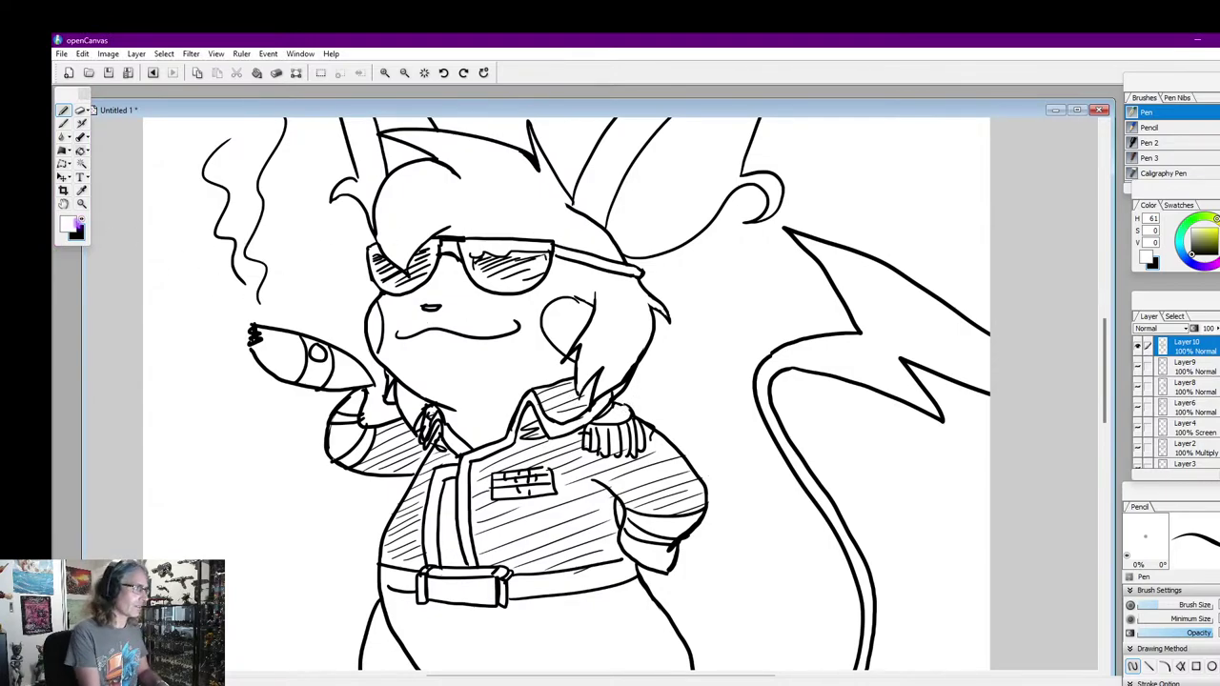
{"action": "left_click", "coordinate": [81, 221]}
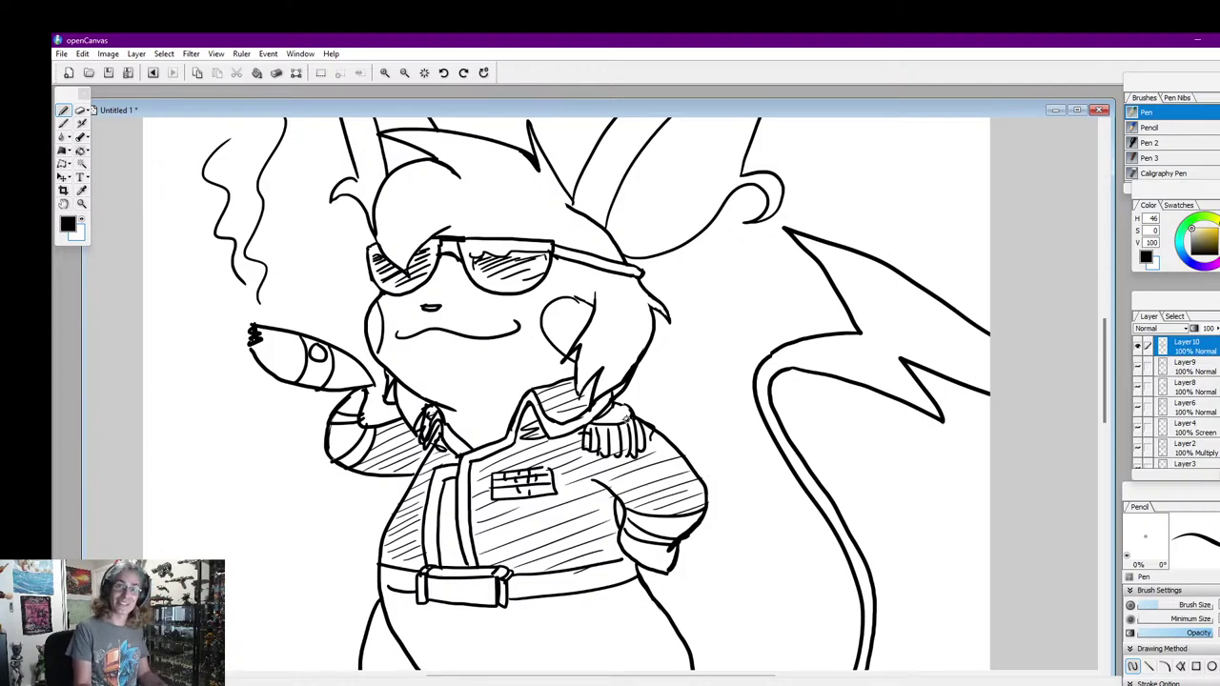
{"action": "mouse_move", "coordinate": [1108, 354]}
{"action": "left_mouse_down"}
{"action": "mouse_move", "coordinate": [1108, 327]}
{"action": "mouse_move", "coordinate": [1108, 338]}
{"action": "left_mouse_up"}
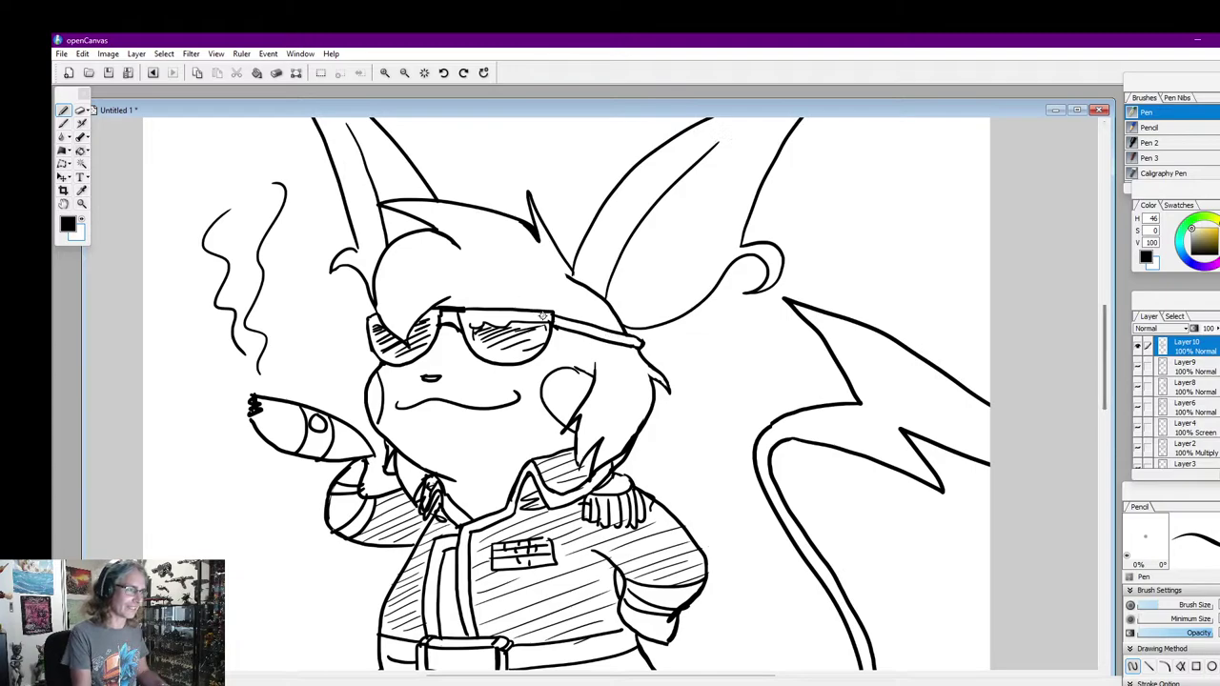